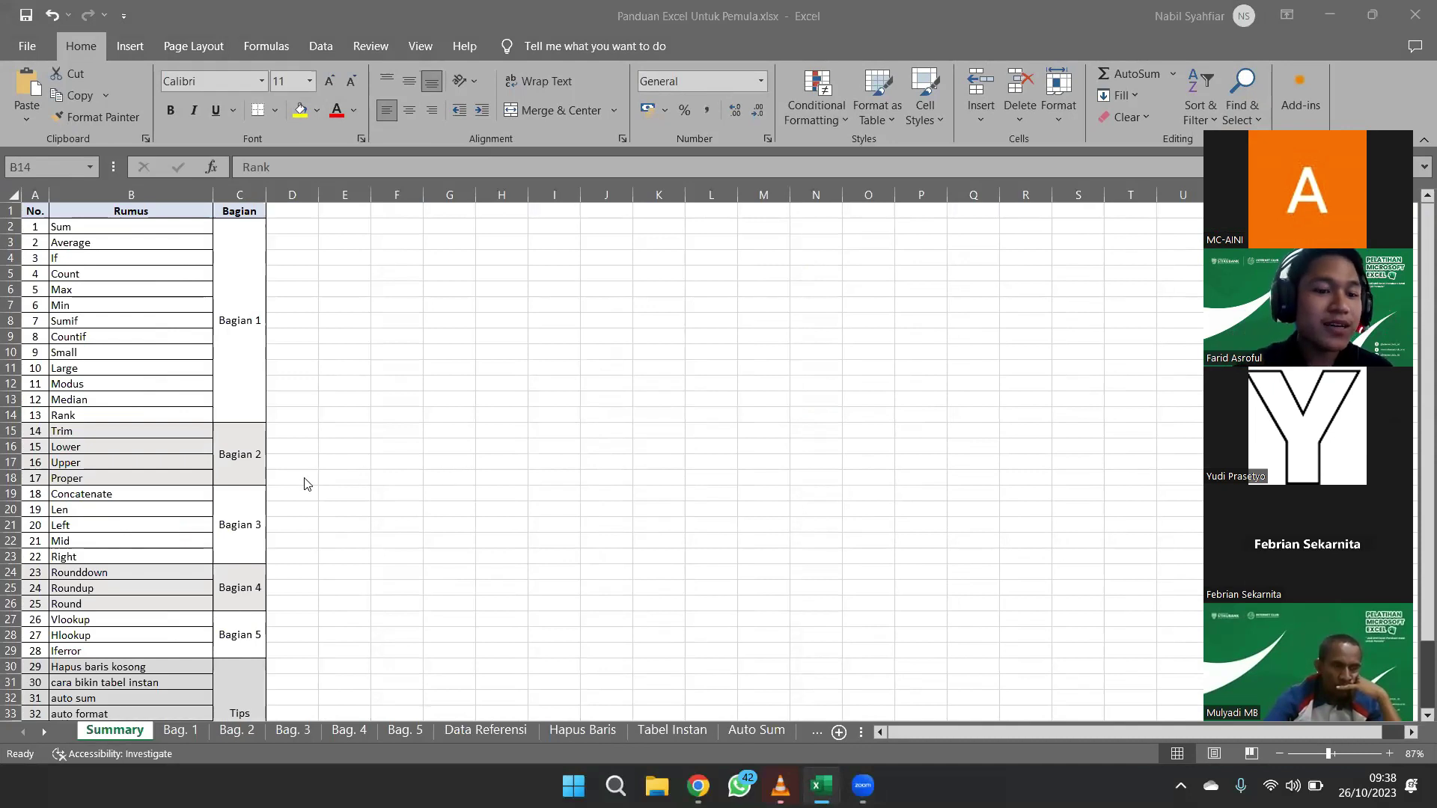
# Switch to the Bag. 1 sheet with the employee omset and student score tables
pyautogui.click(191, 731)
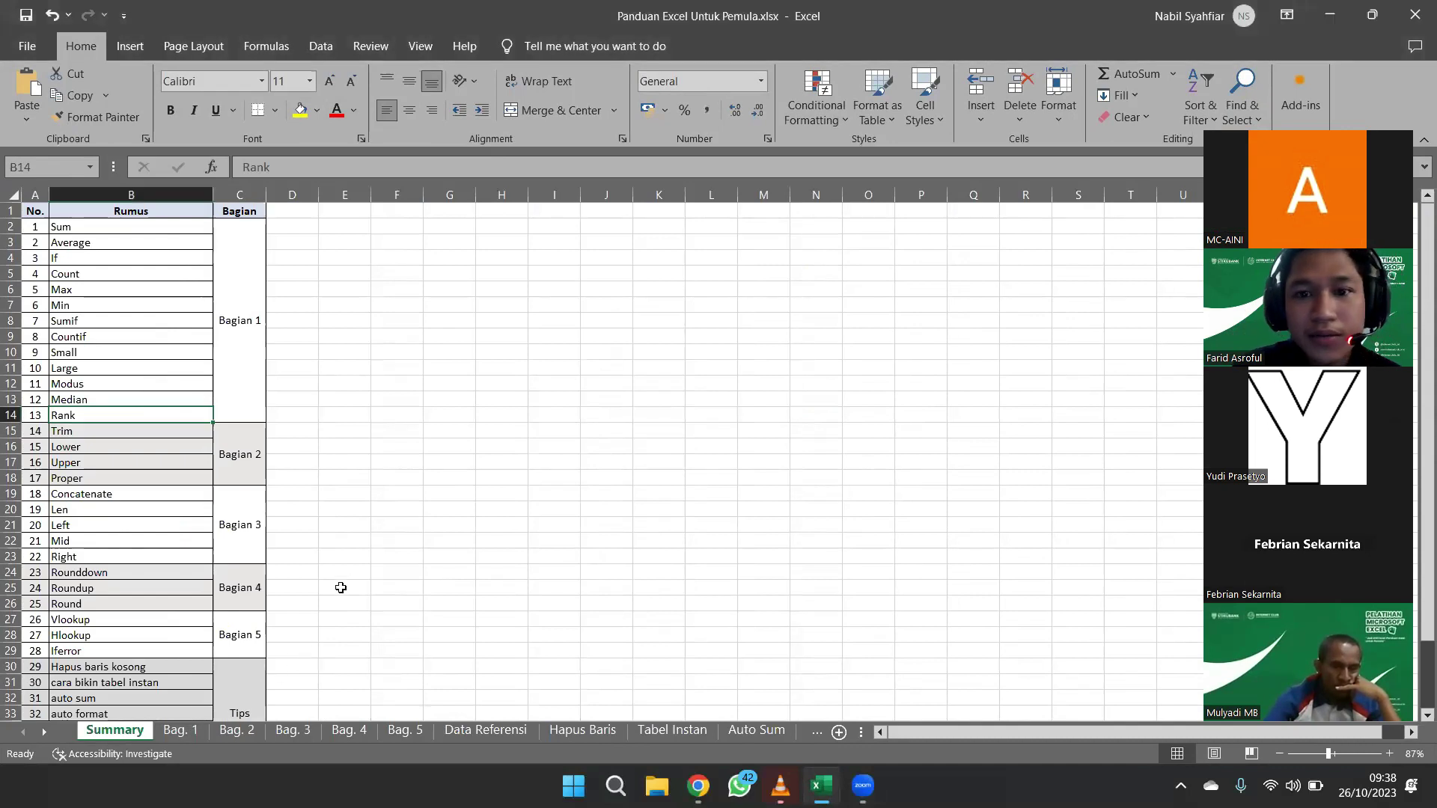
pyautogui.click(180, 731)
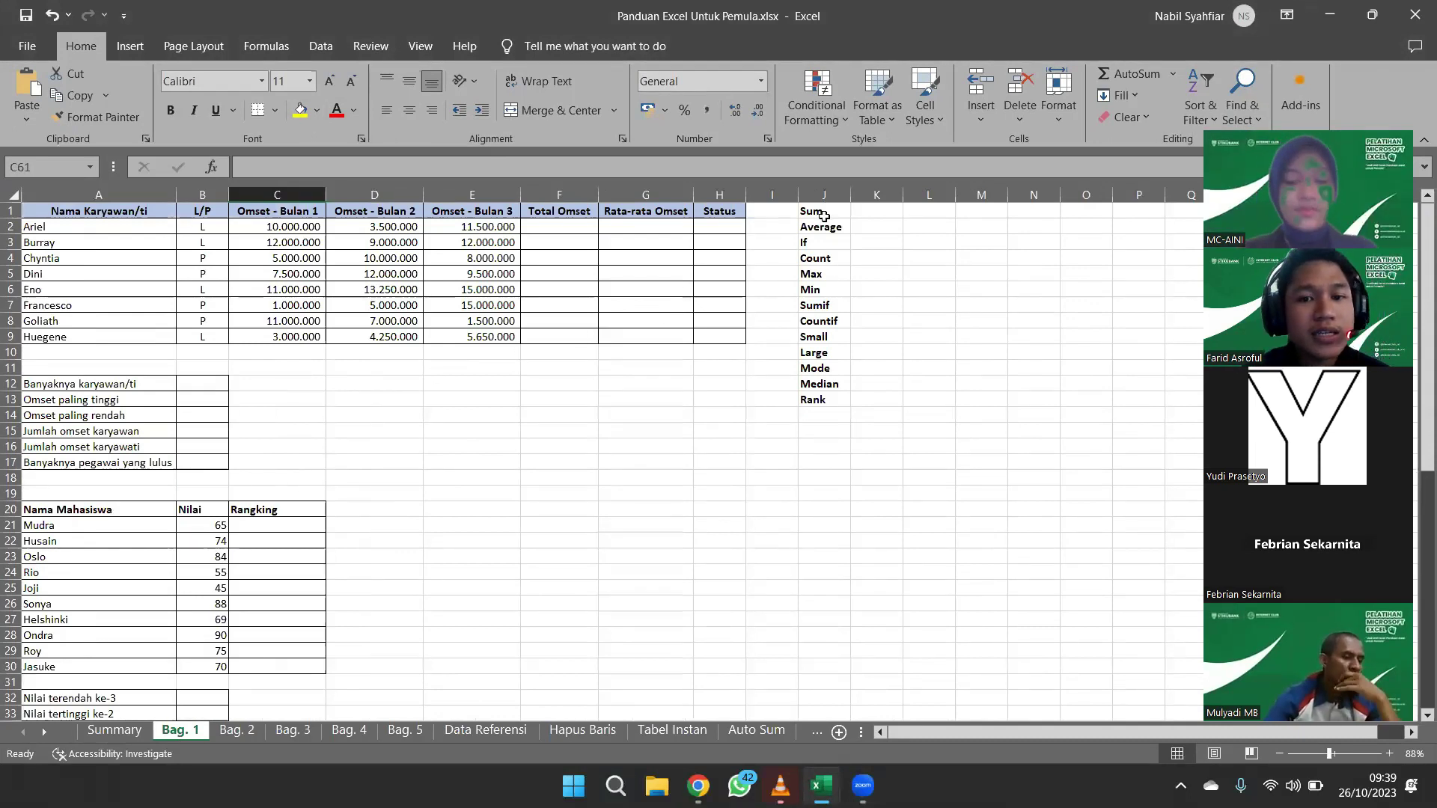
pyautogui.click(823, 216)
pyautogui.click(821, 228)
pyautogui.click(821, 243)
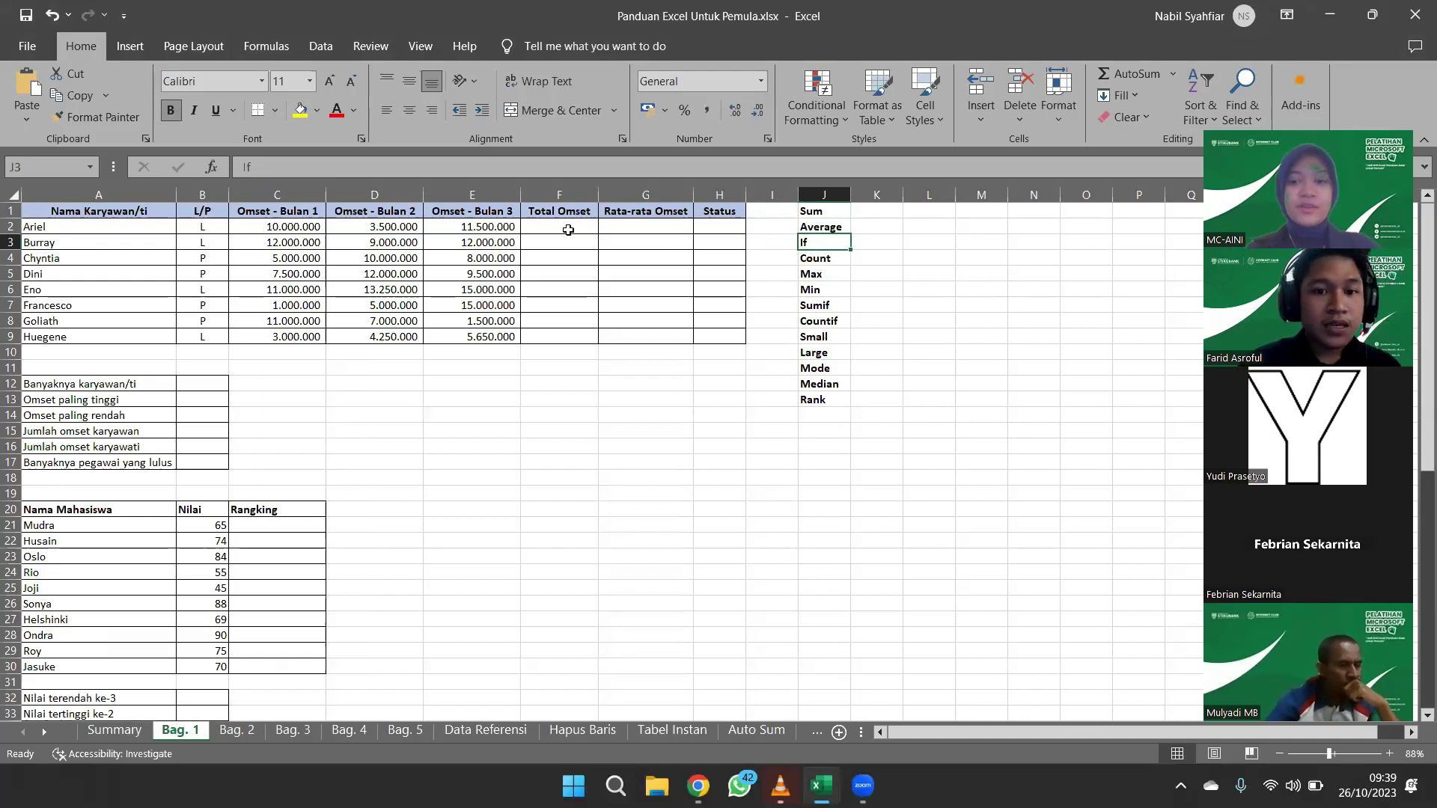
pyautogui.click(568, 229)
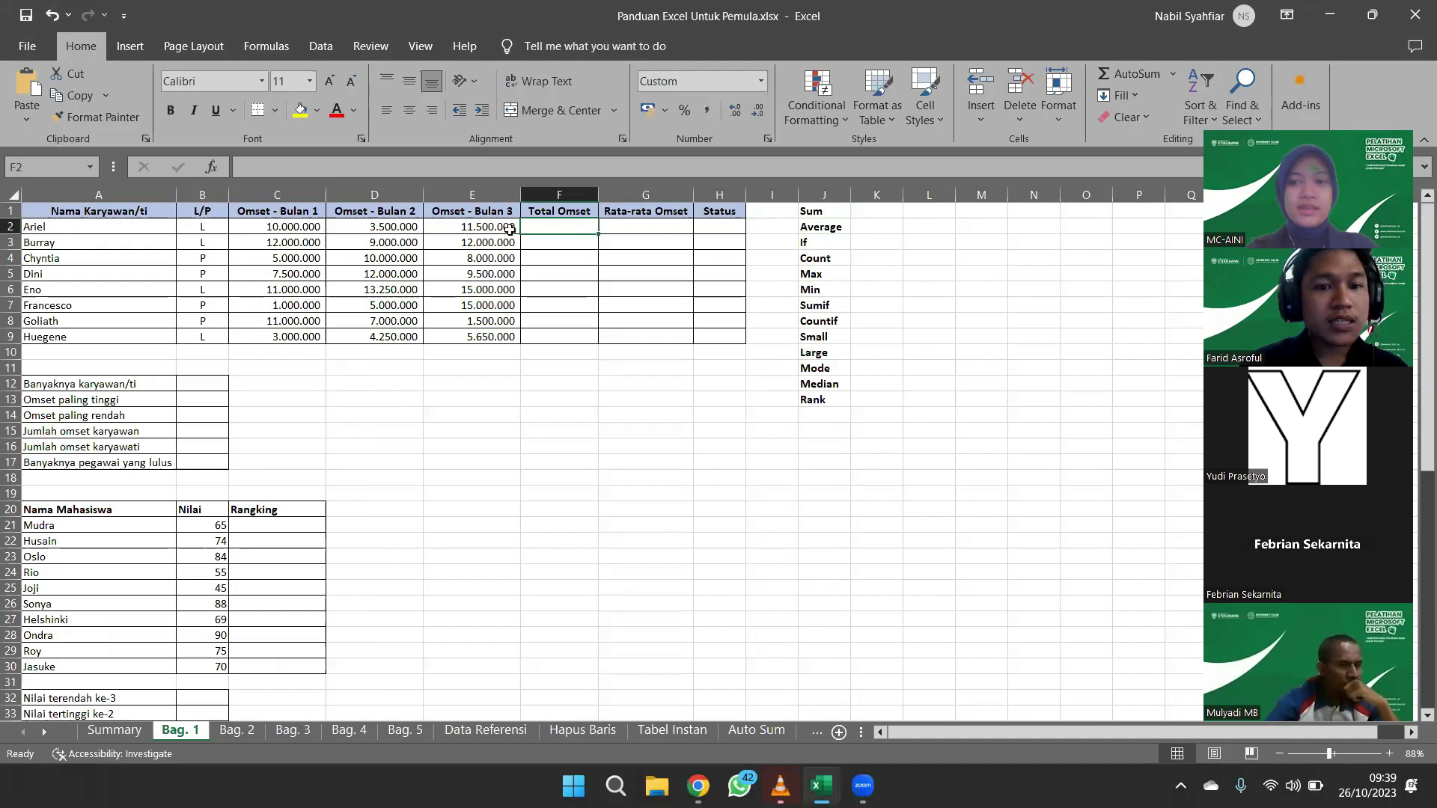
pyautogui.moveTo(128, 232); pyautogui.dragTo(131, 337)
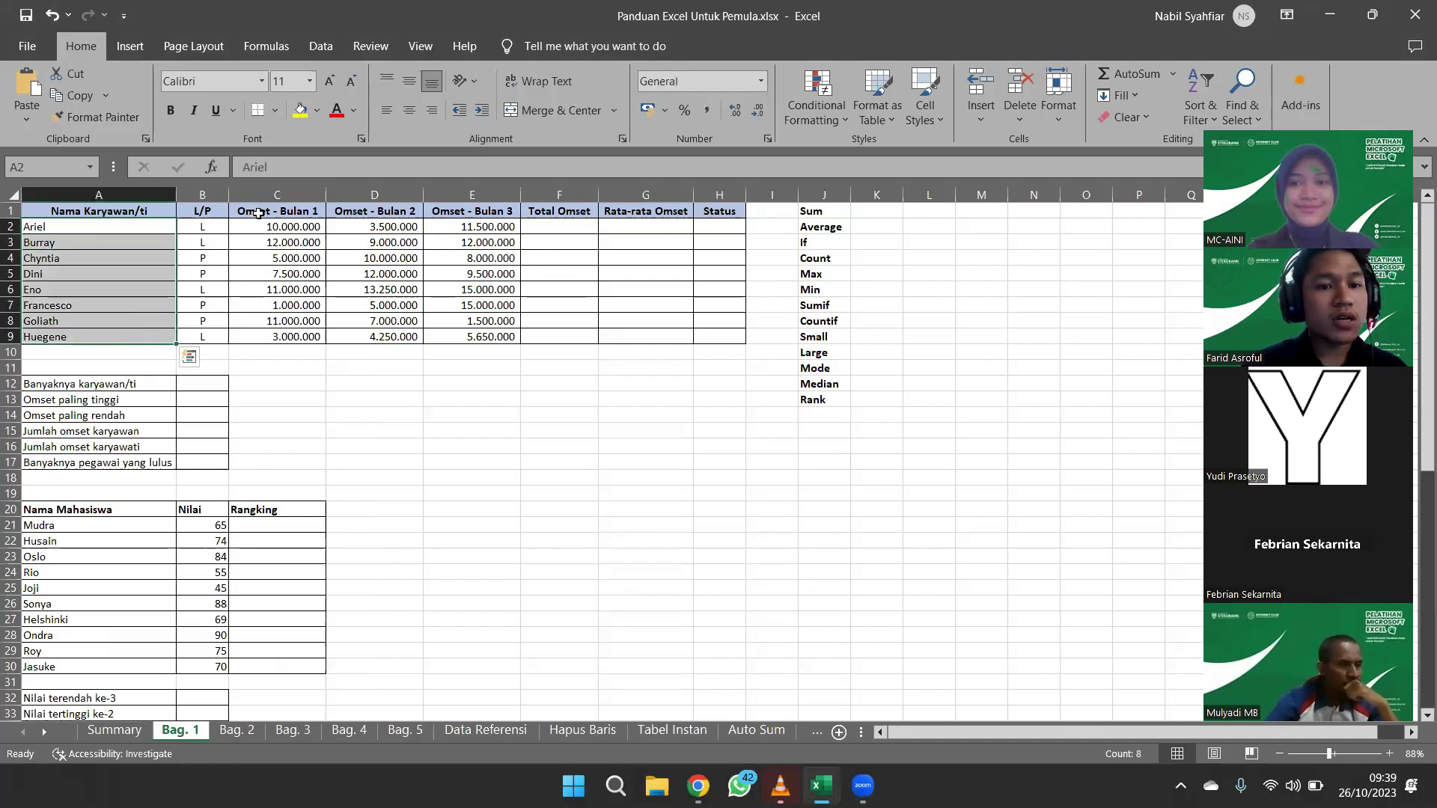
pyautogui.click(268, 213)
pyautogui.click(375, 212)
pyautogui.click(442, 213)
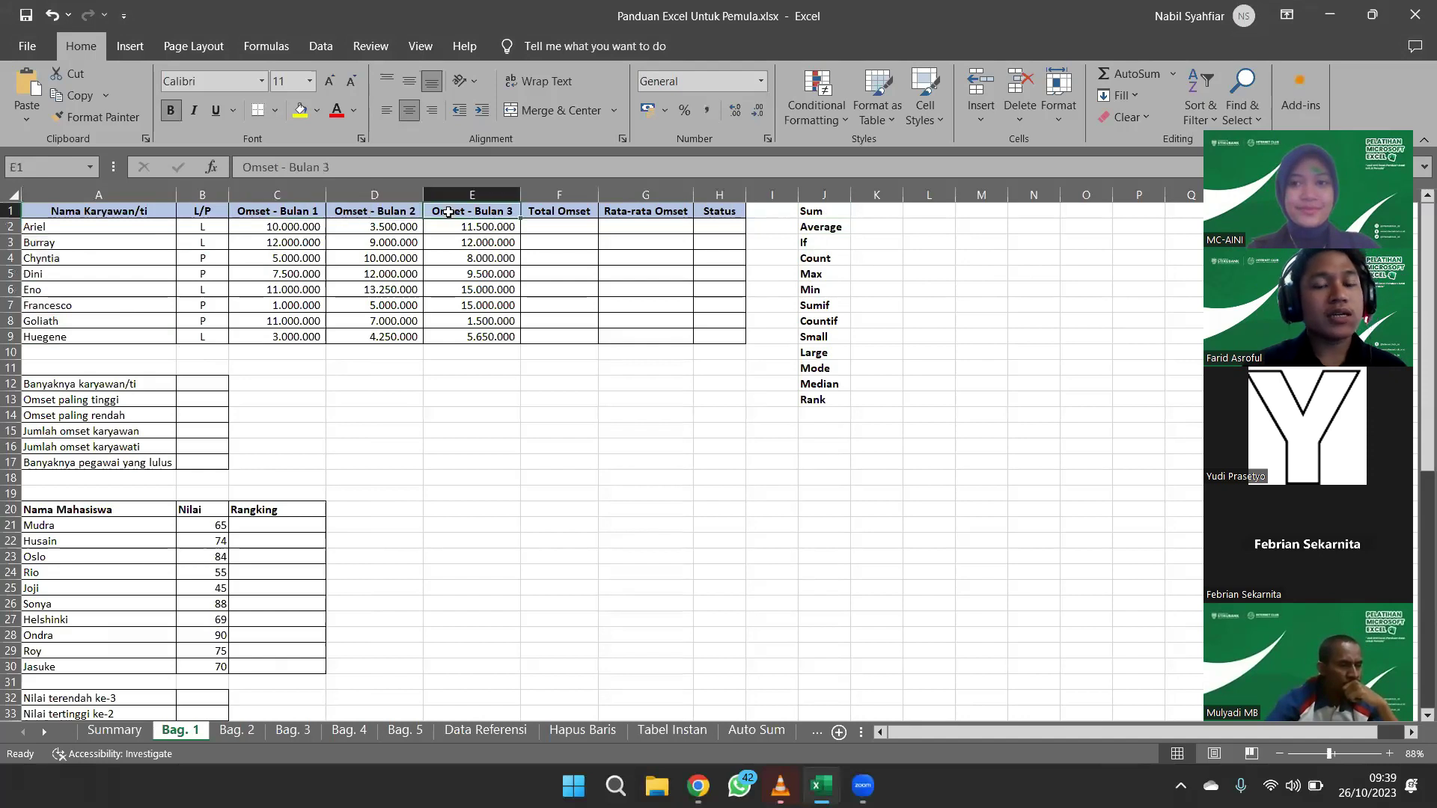
pyautogui.click(299, 215)
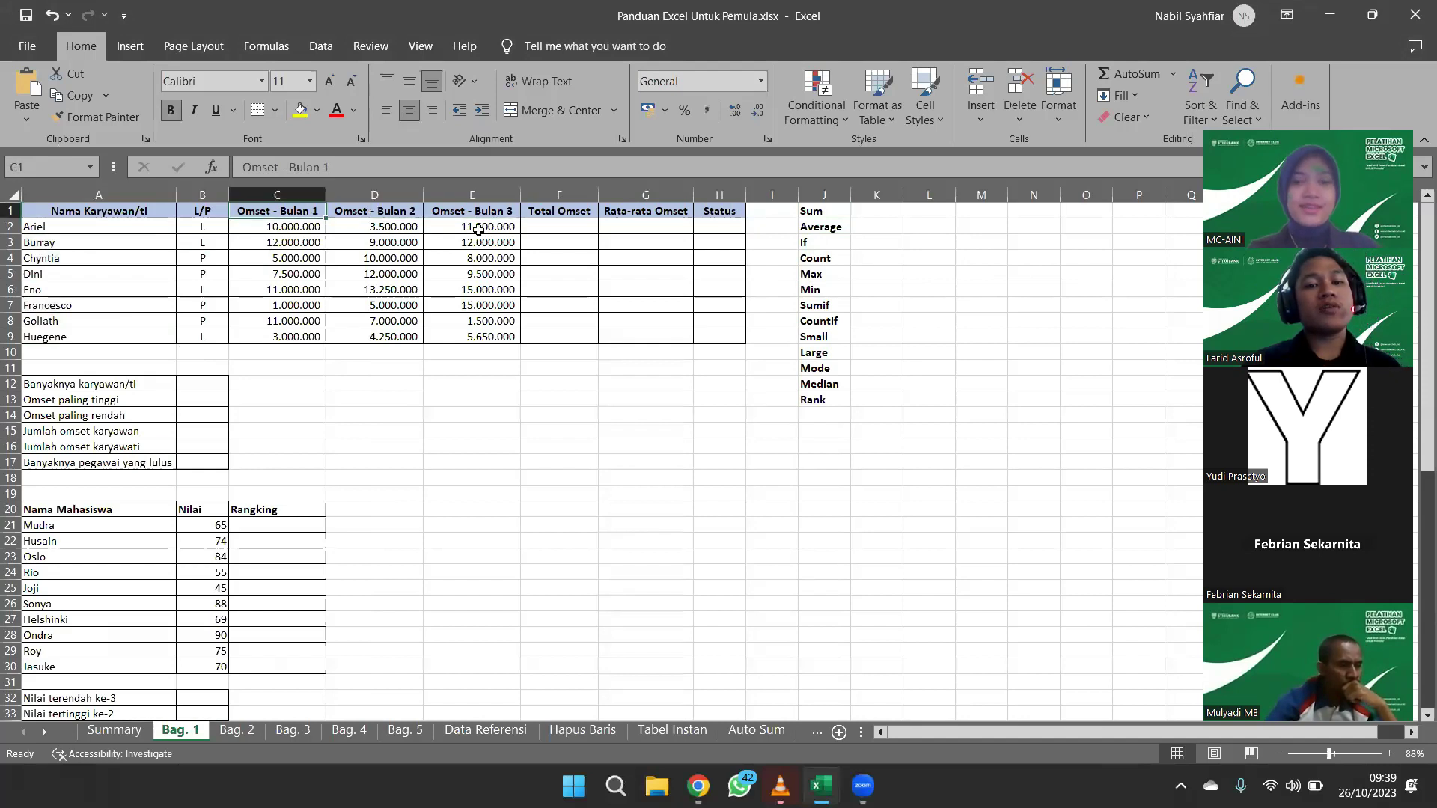
pyautogui.click(558, 226)
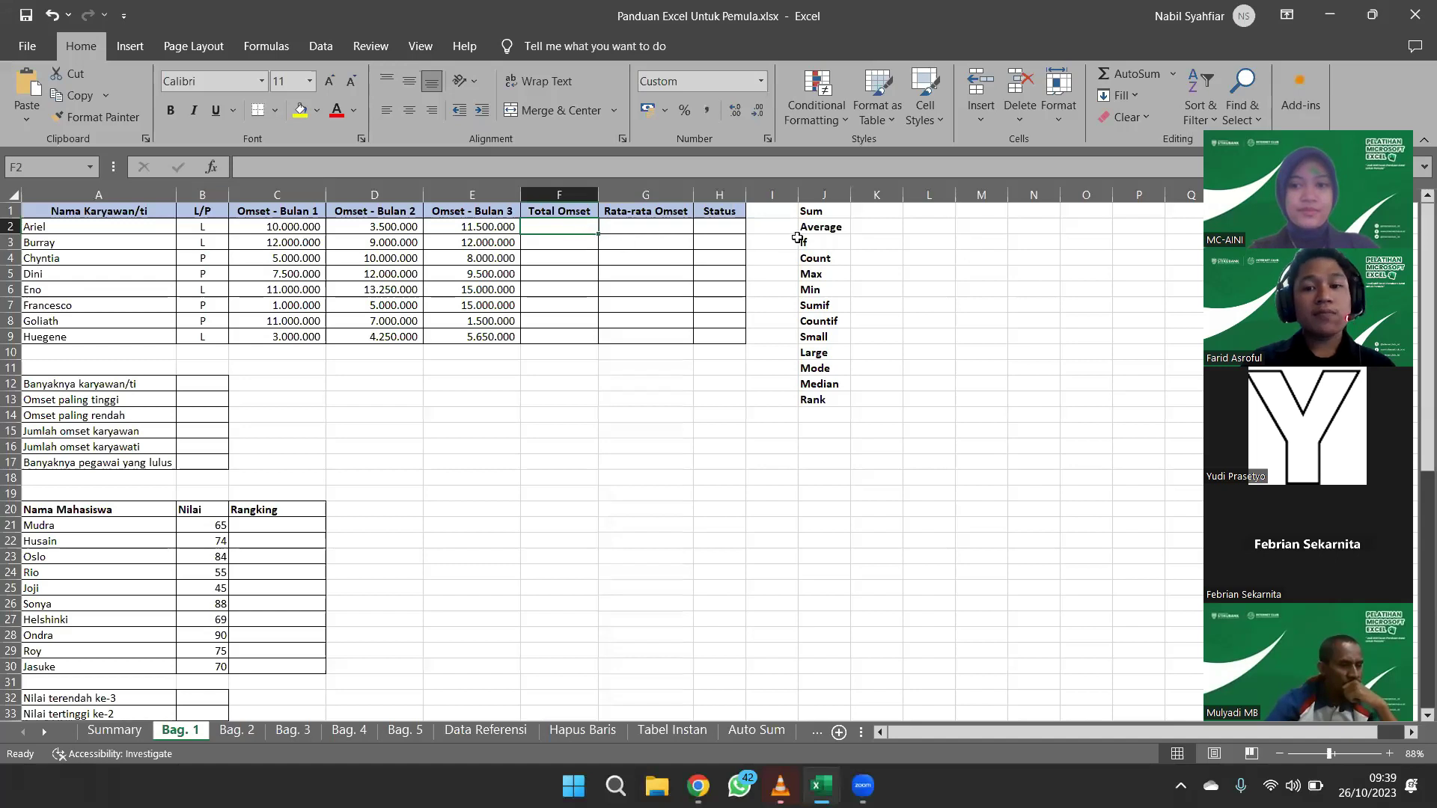
pyautogui.click(818, 215)
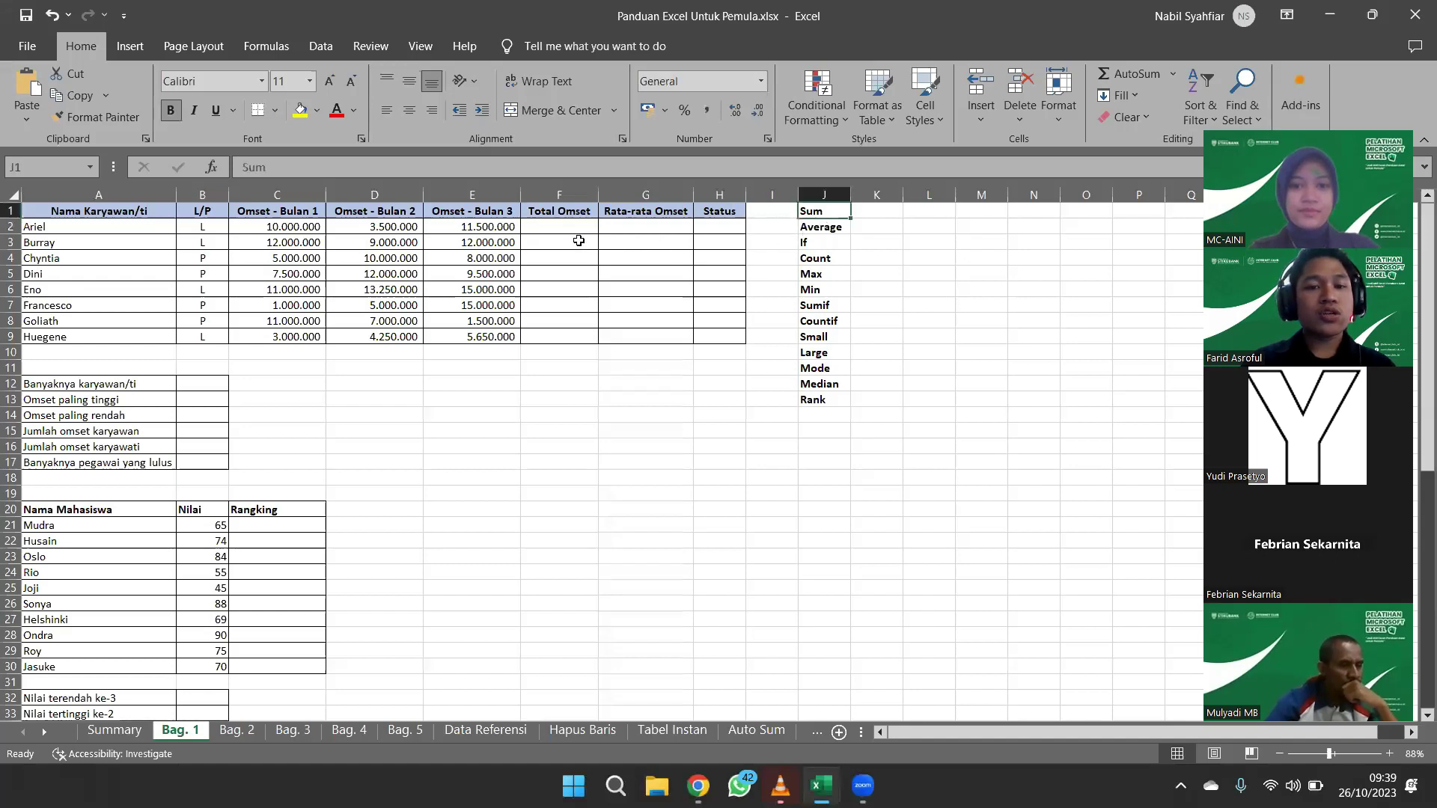
pyautogui.click(566, 225)
# Start a SUM formula in F2 over the monthly omset cells, committing a wrong reference
pyautogui.write('=')
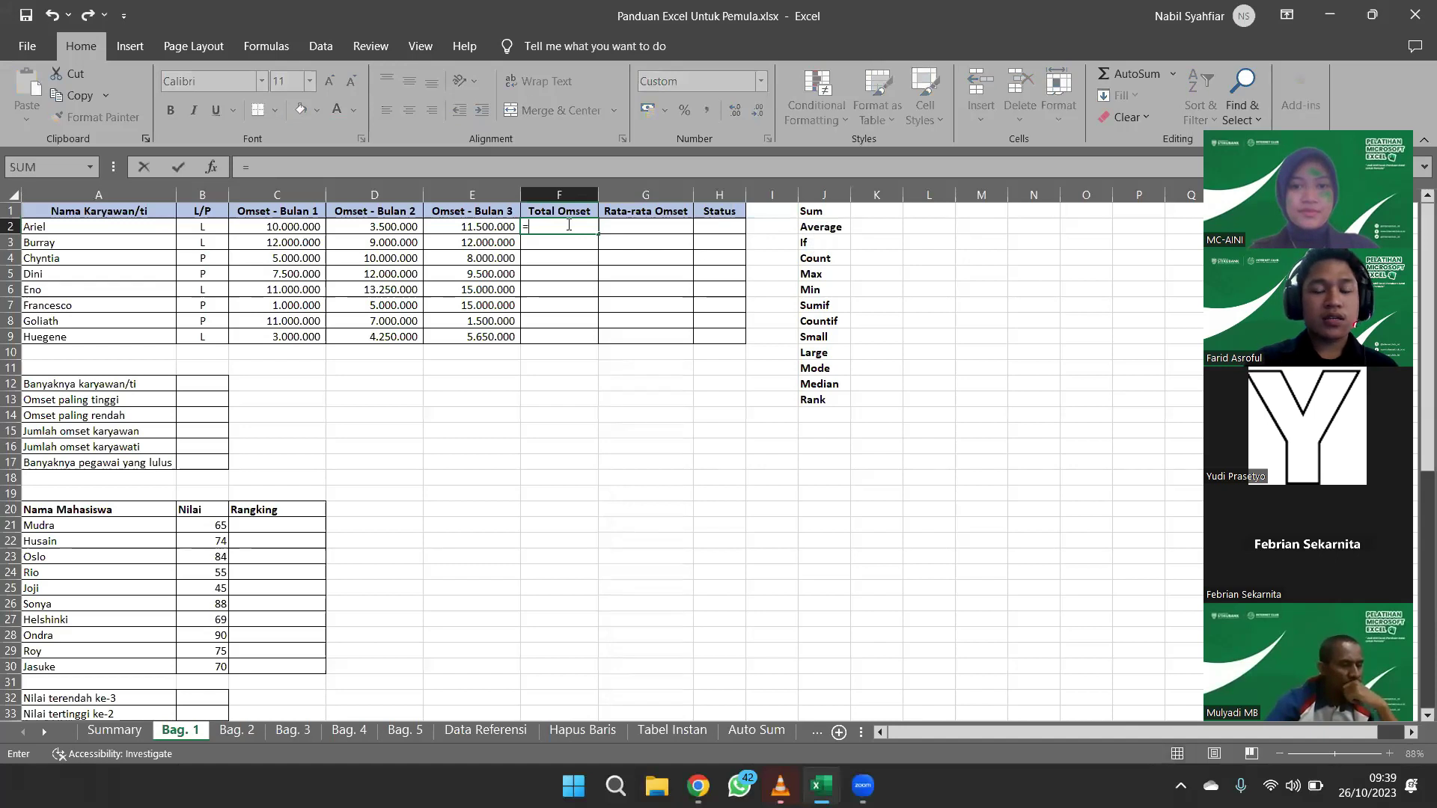
pyautogui.write('sum')
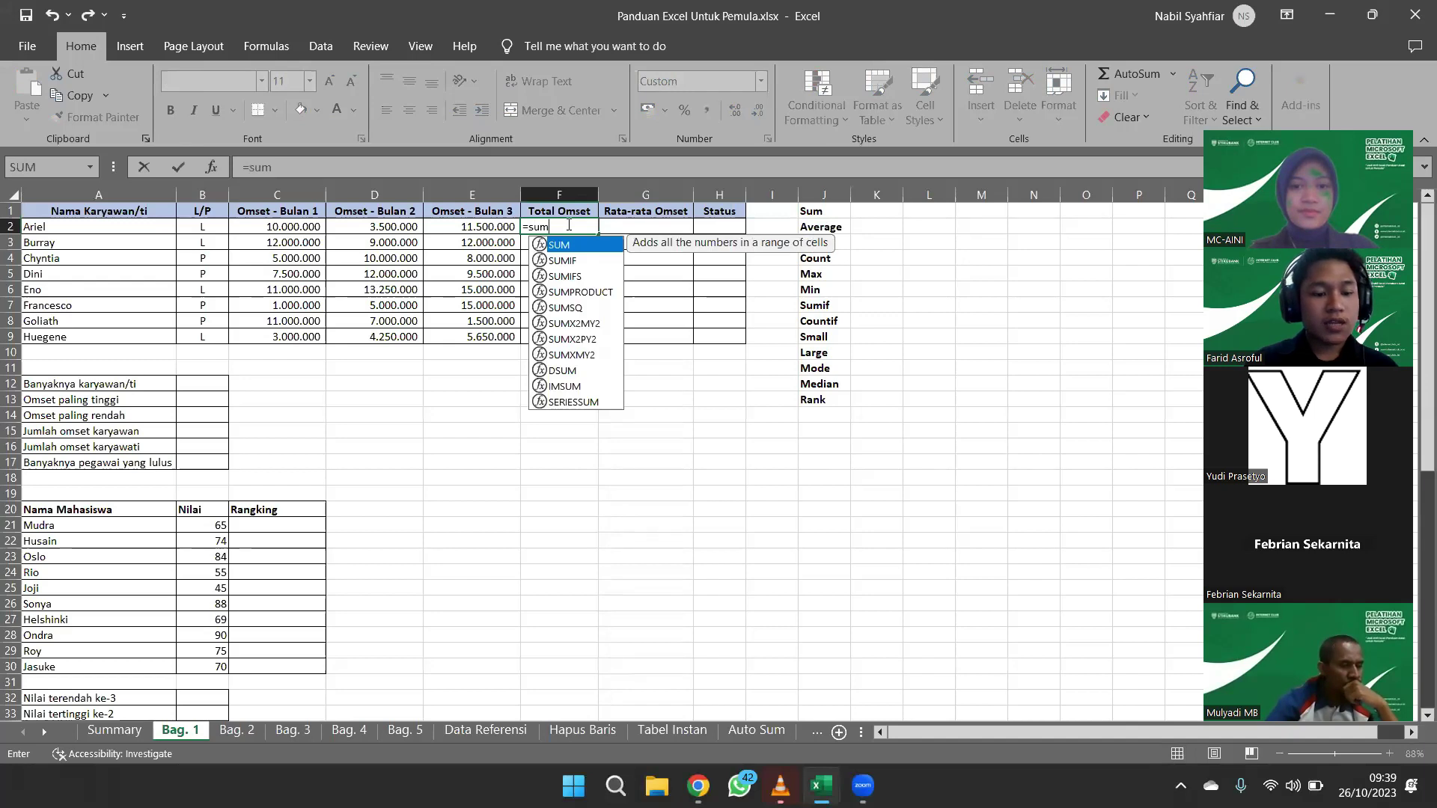
pyautogui.press('Tab')
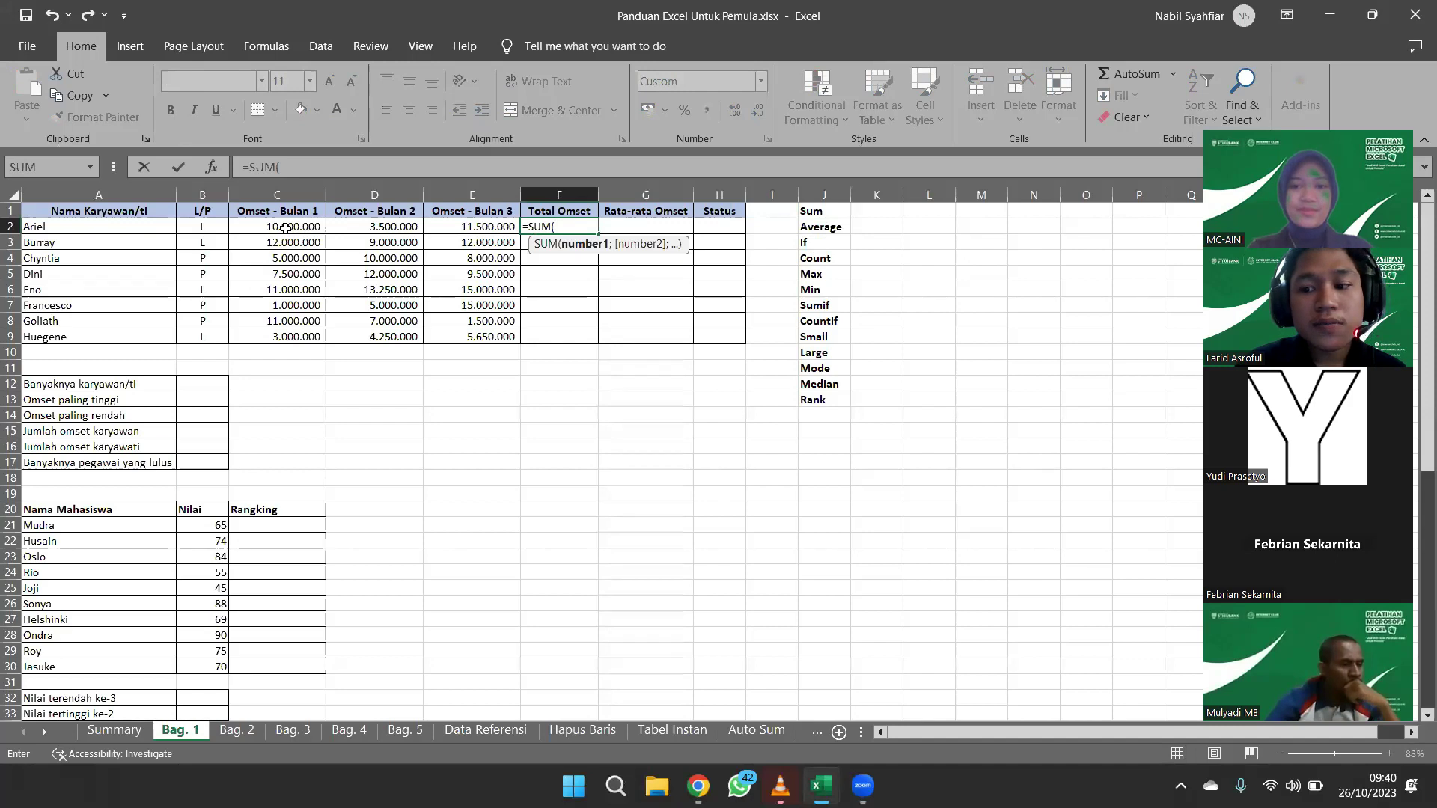
pyautogui.moveTo(285, 228); pyautogui.dragTo(451, 227)
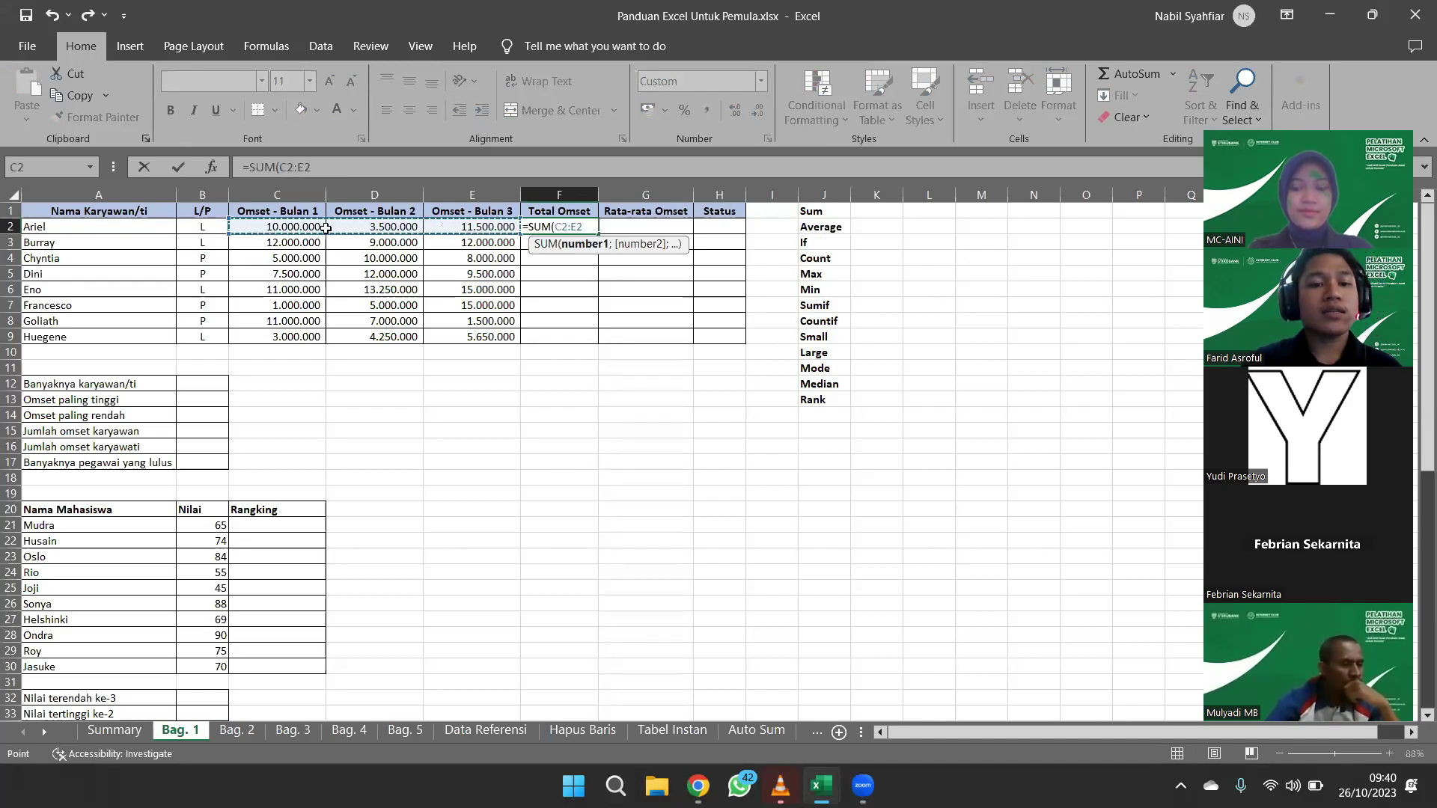
pyautogui.click(307, 228)
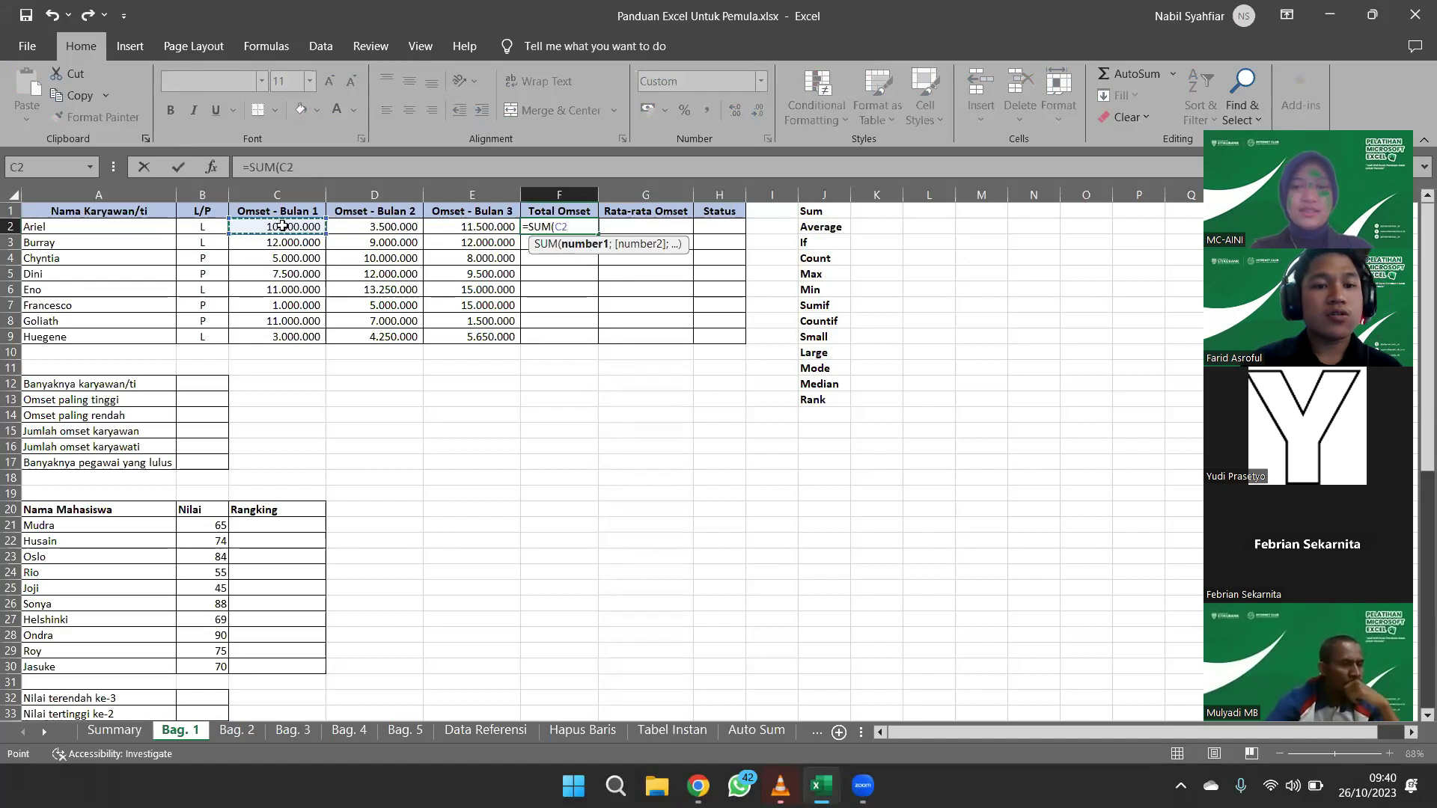
pyautogui.click(358, 234)
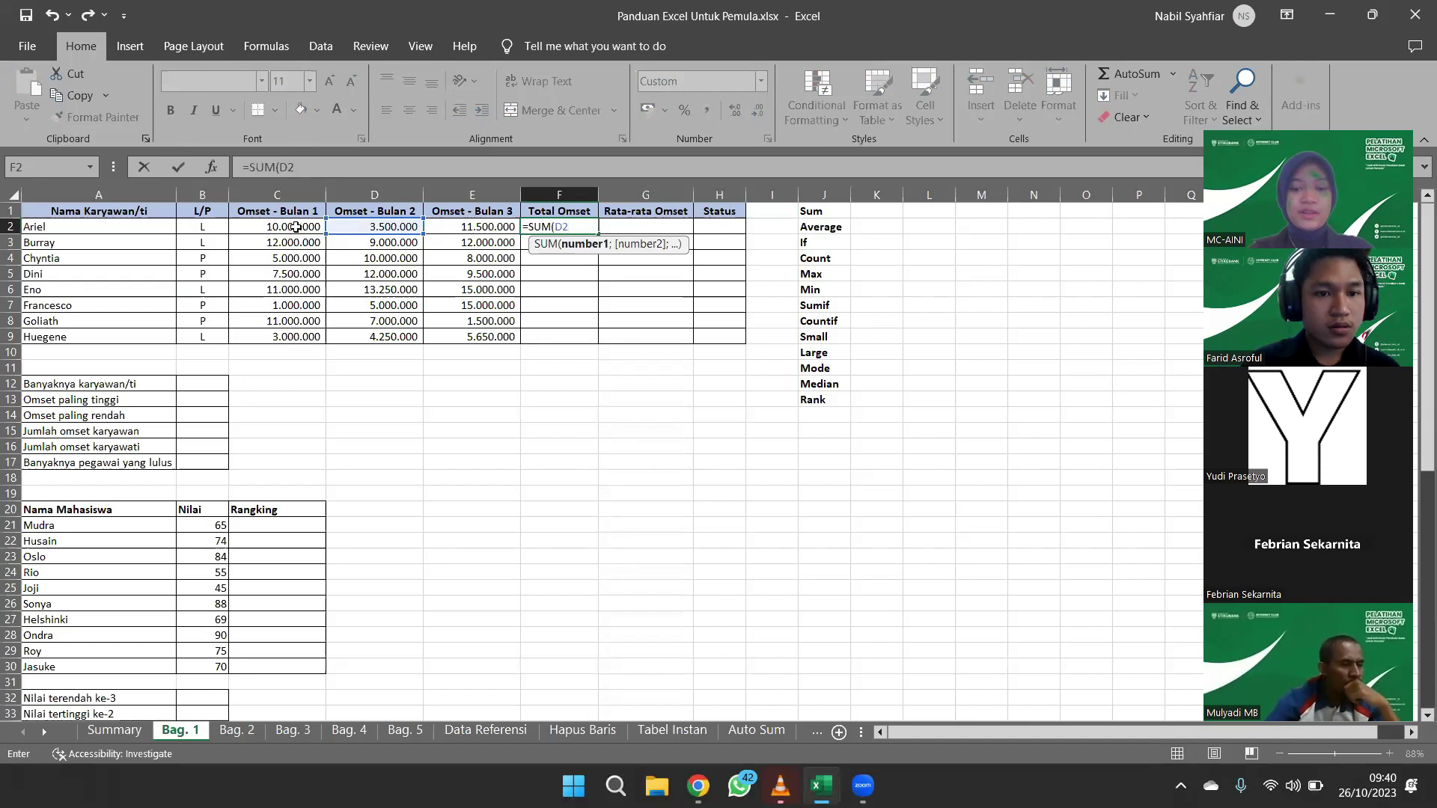
pyautogui.press('Return')
# Correct F2 to =SUM(C2:E2) so it shows 25.000.000
pyautogui.click(295, 227)
pyautogui.doubleClick(555, 226)
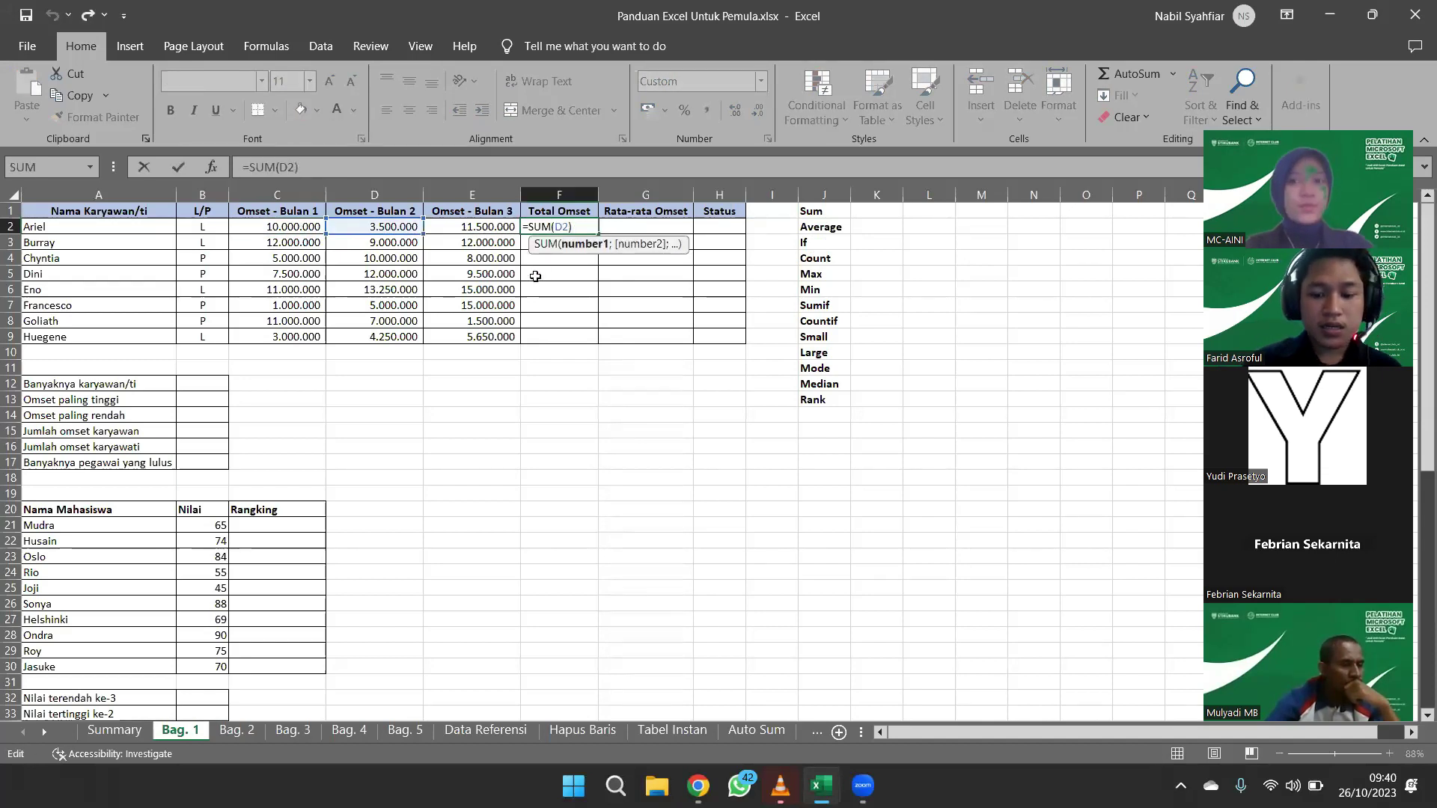
pyautogui.write('=')
pyautogui.press('BackSpace')
pyautogui.press('BackSpace')
pyautogui.press('BackSpace')
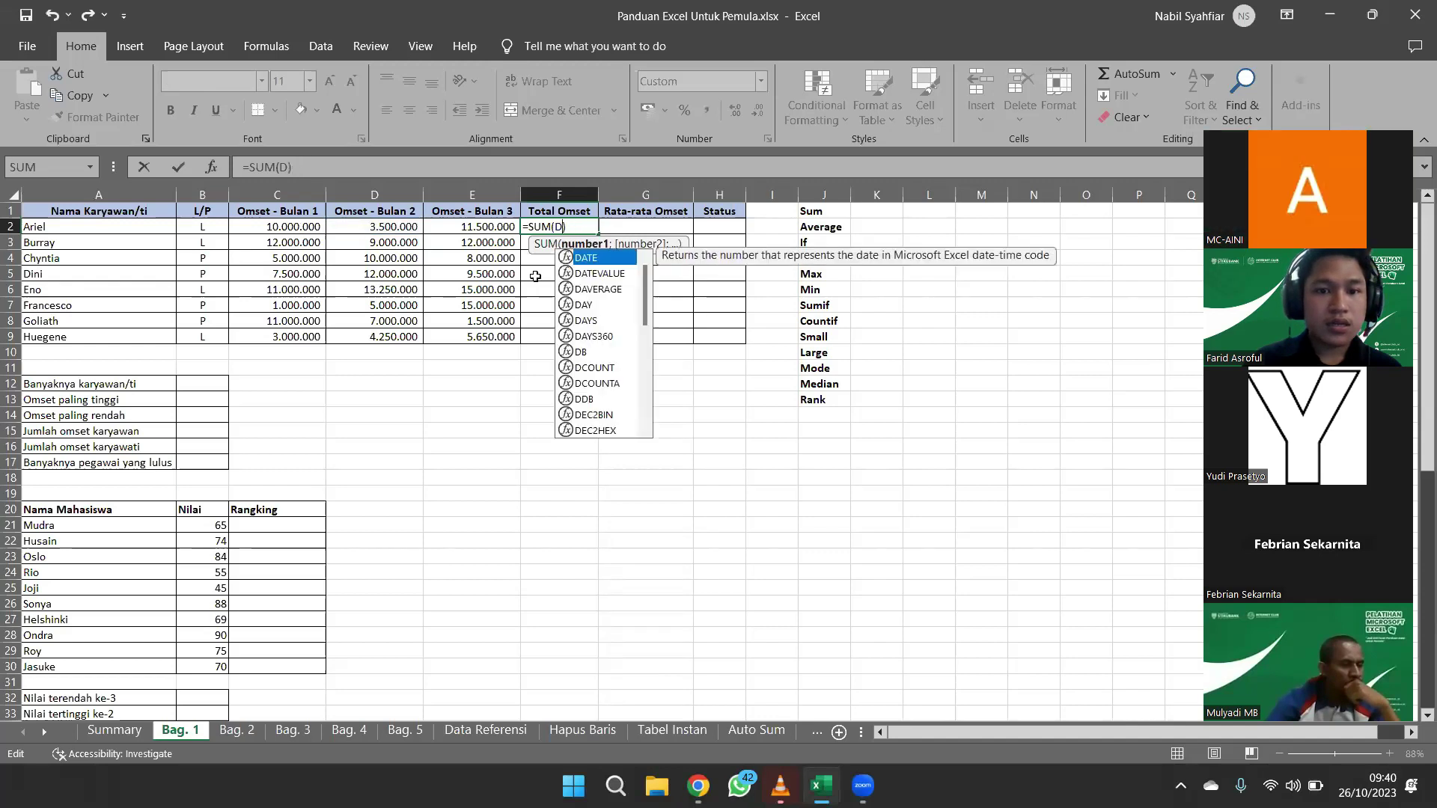
pyautogui.moveTo(307, 227); pyautogui.dragTo(441, 226)
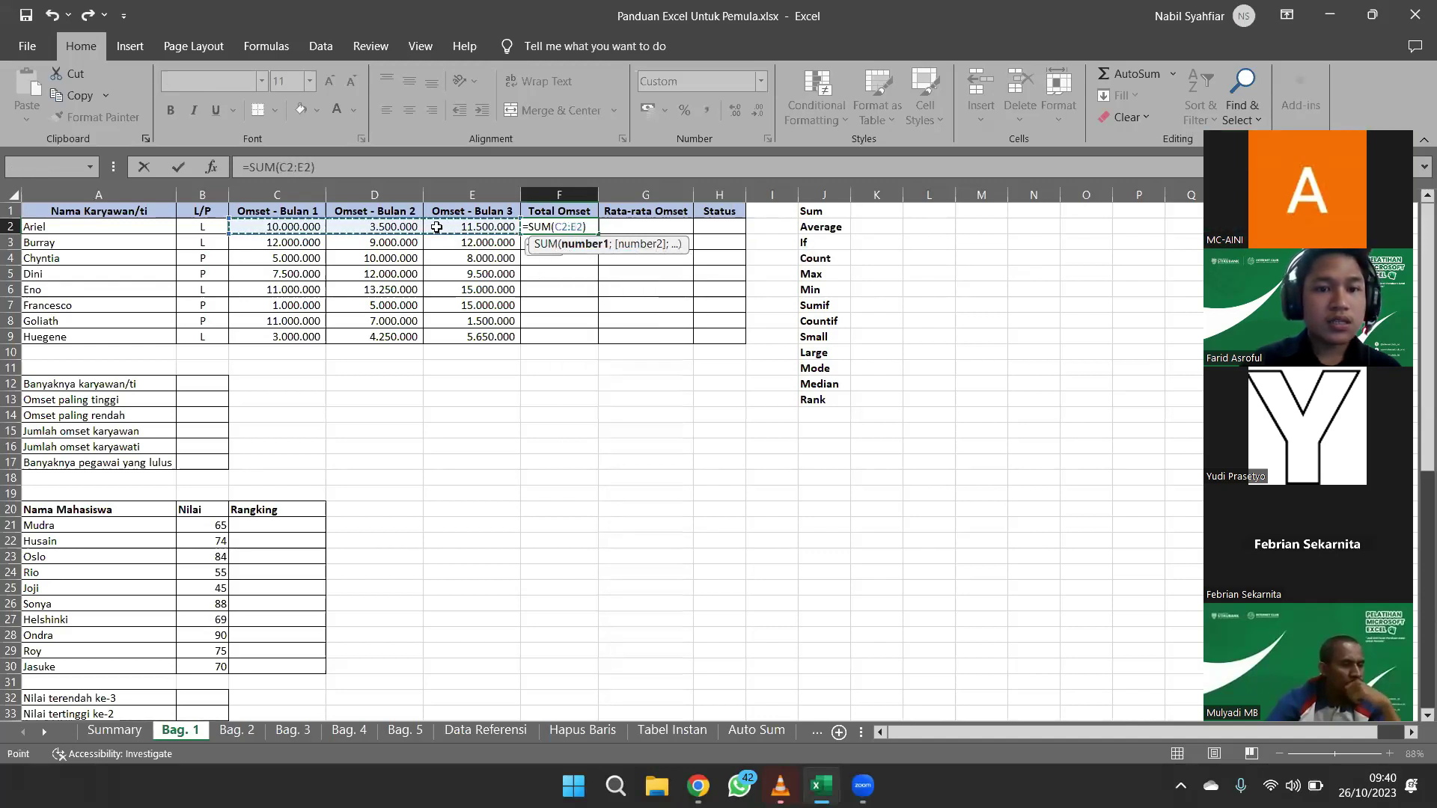
pyautogui.press('Return')
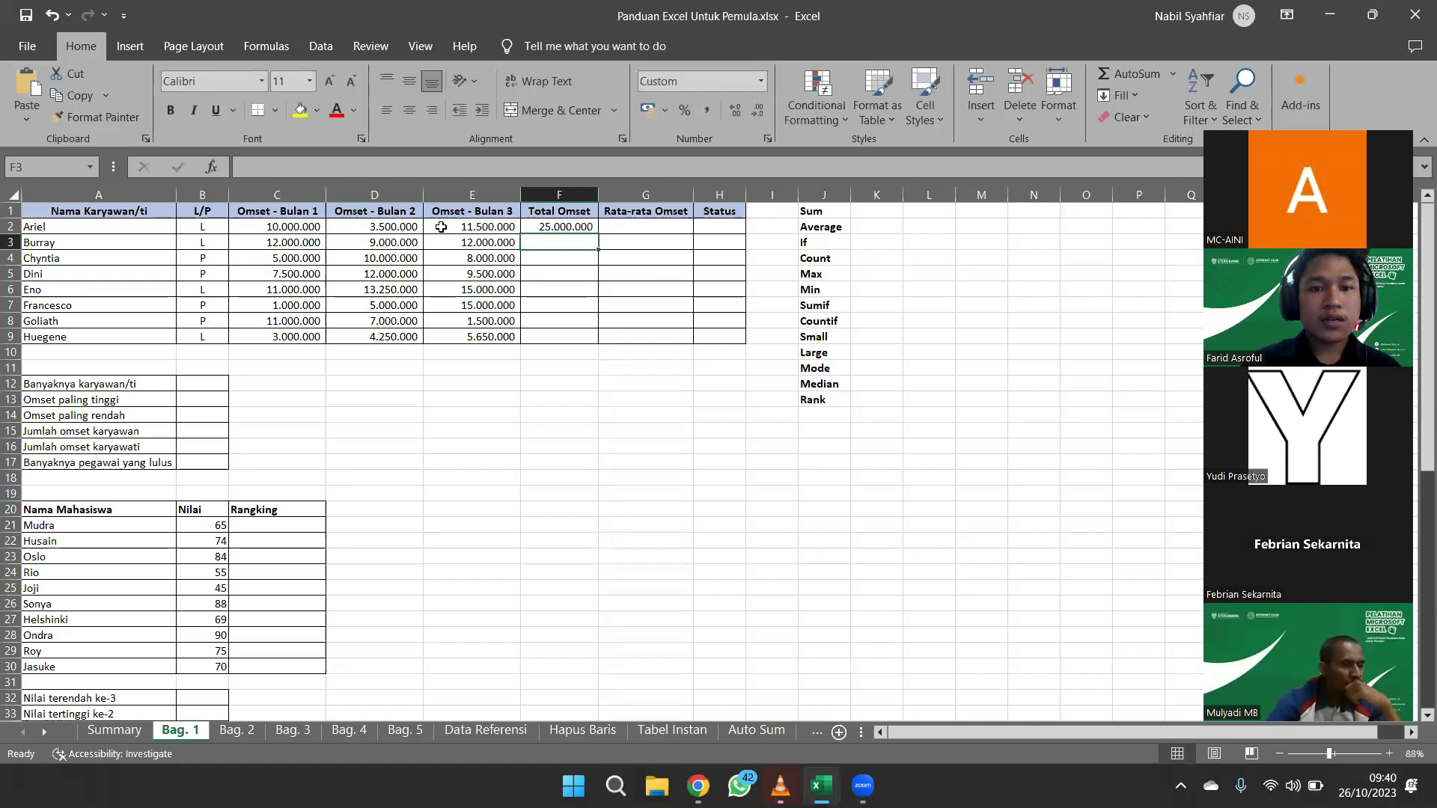
pyautogui.click(567, 228)
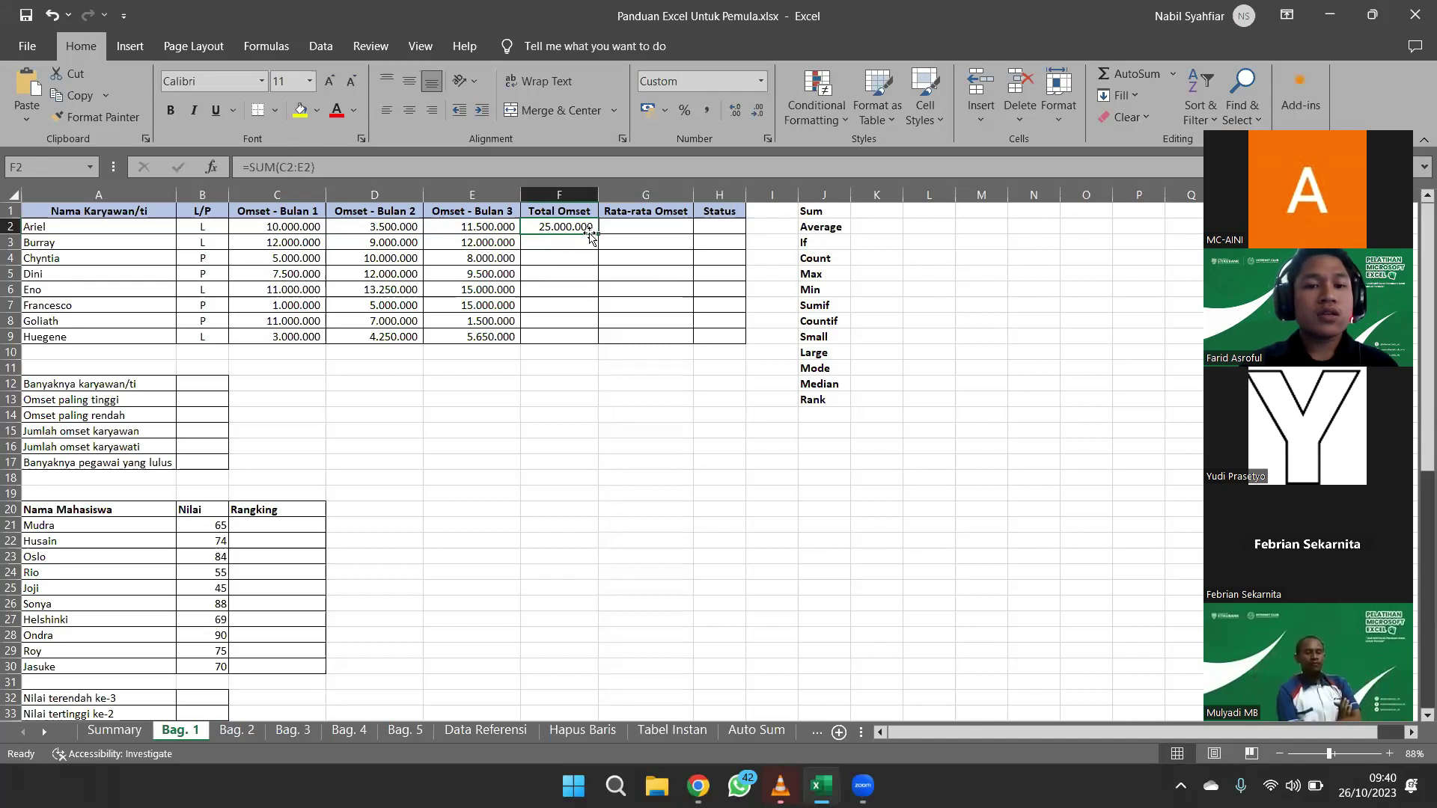
pyautogui.click(562, 239)
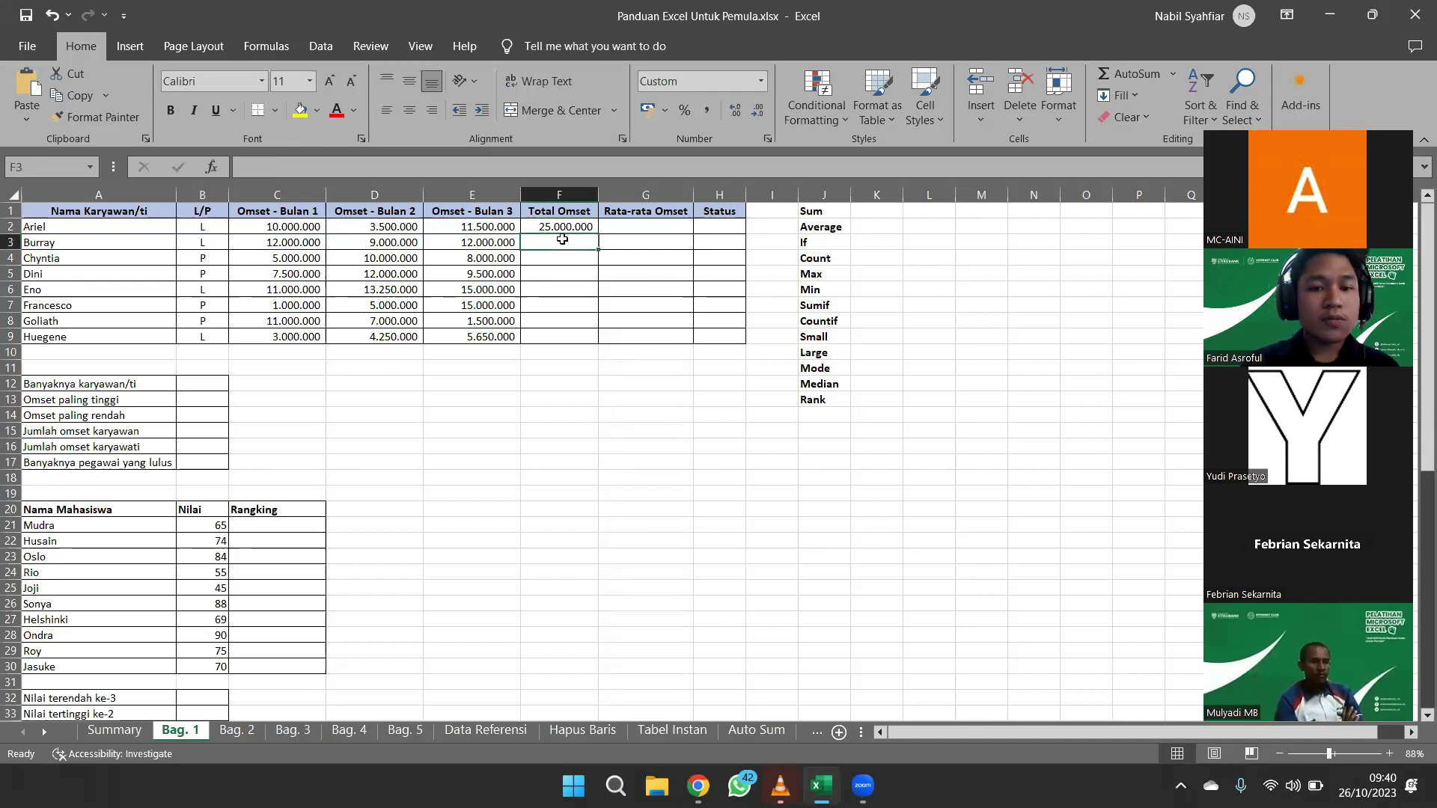
pyautogui.write('=SUM(')
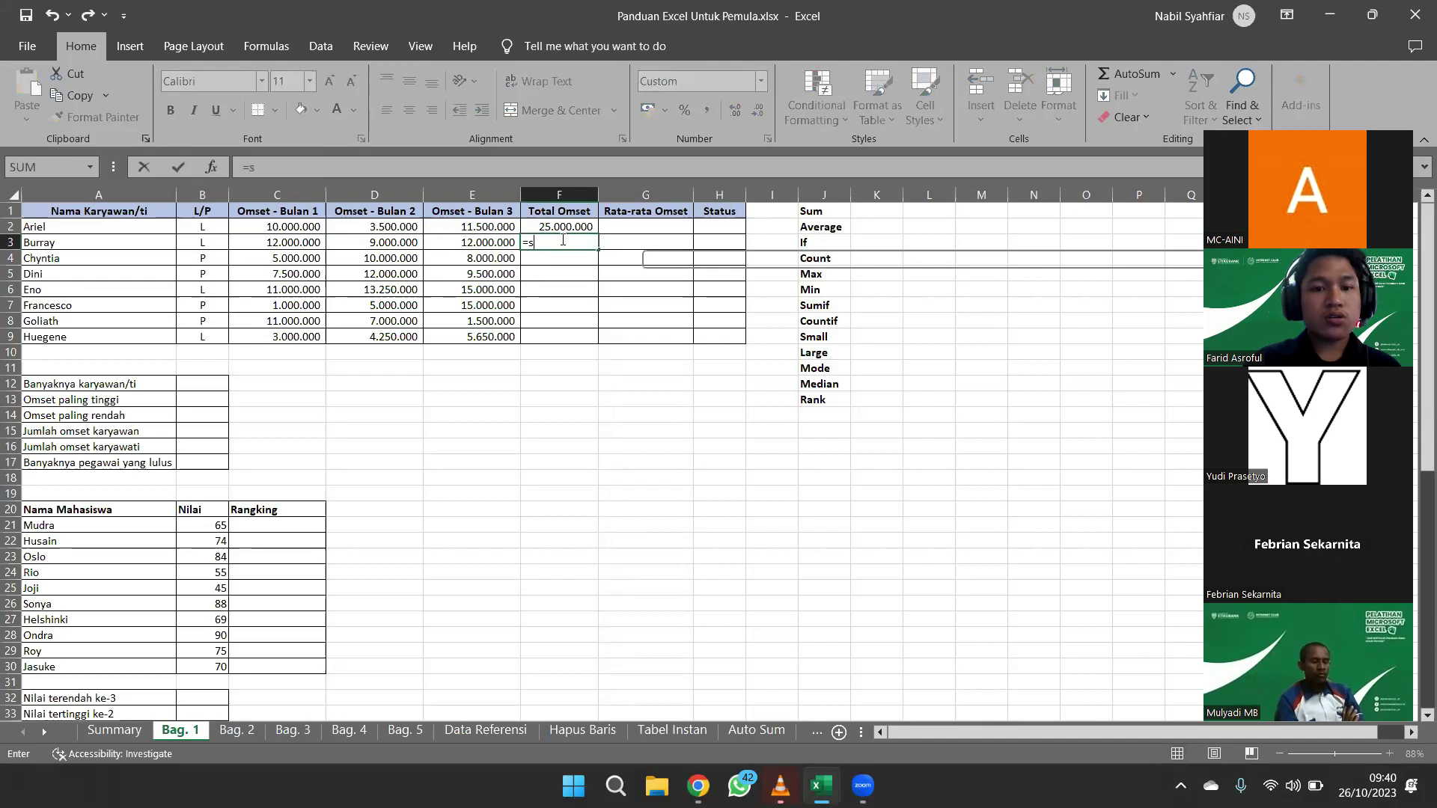
pyautogui.press('BackSpace')
pyautogui.press('BackSpace')
pyautogui.press('BackSpace')
pyautogui.press('BackSpace')
pyautogui.press('BackSpace')
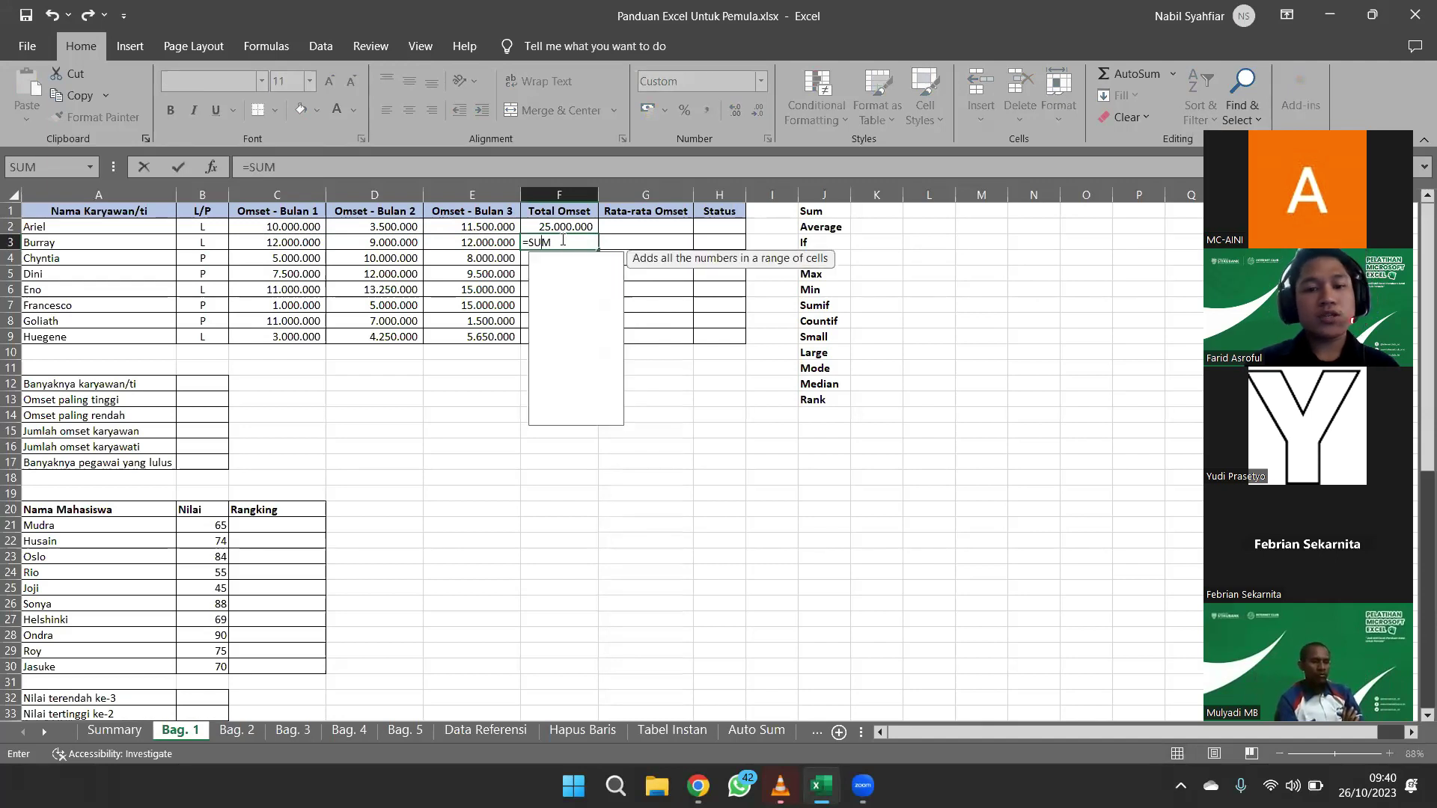
pyautogui.click(588, 224)
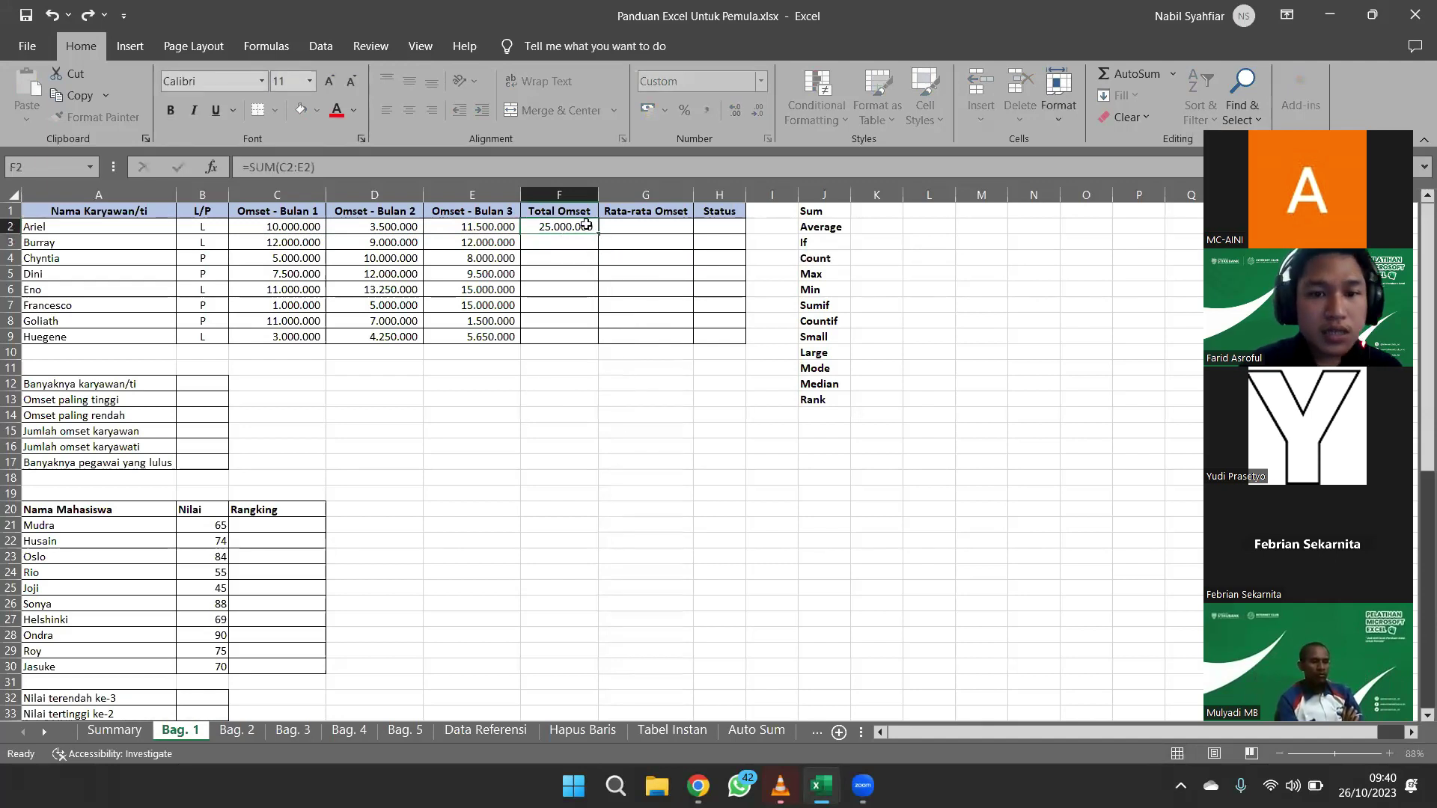
pyautogui.scroll(2, 565, 246)
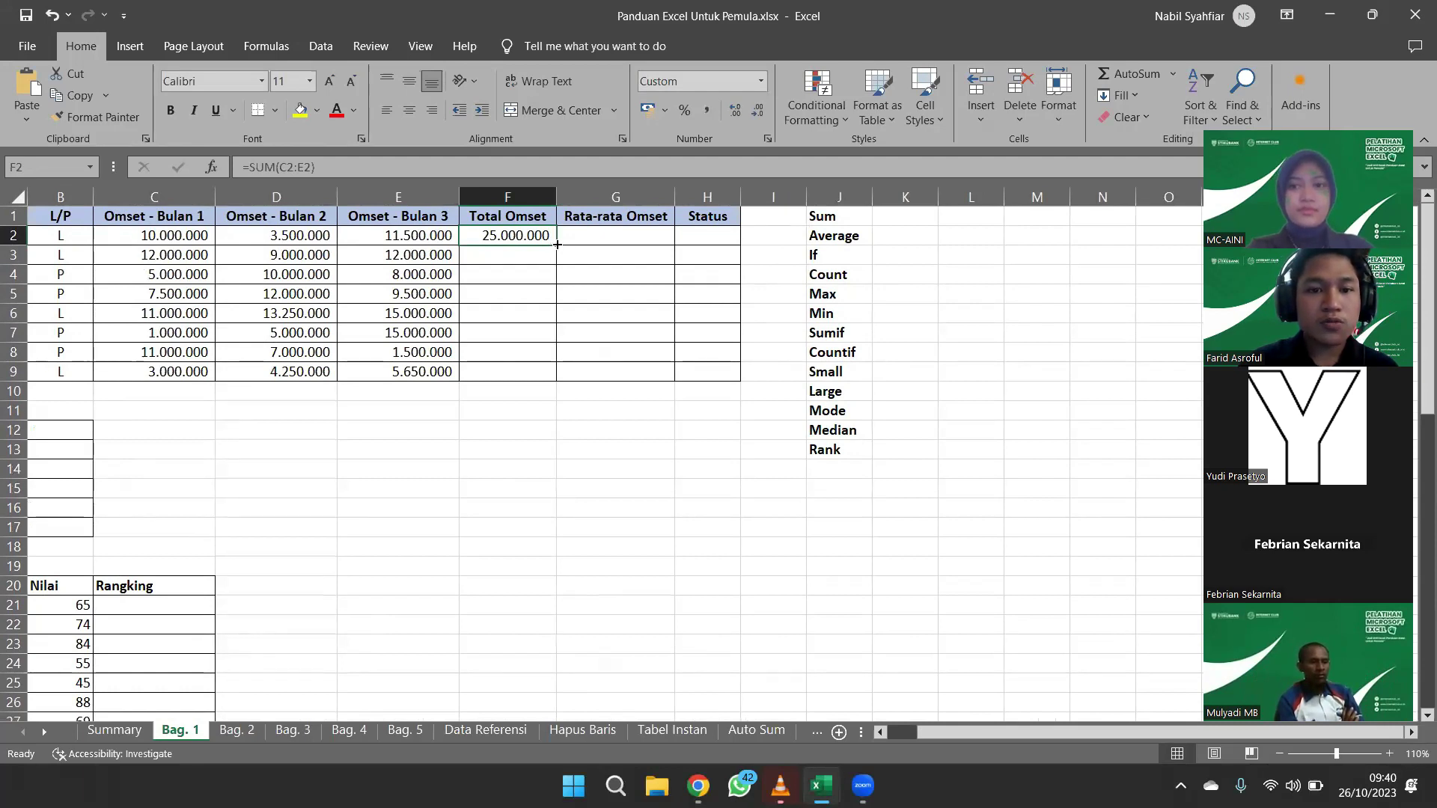
# Fill the SUM formula from F2 down to F9, ending with 12.900.000
pyautogui.moveTo(557, 244); pyautogui.dragTo(544, 379)
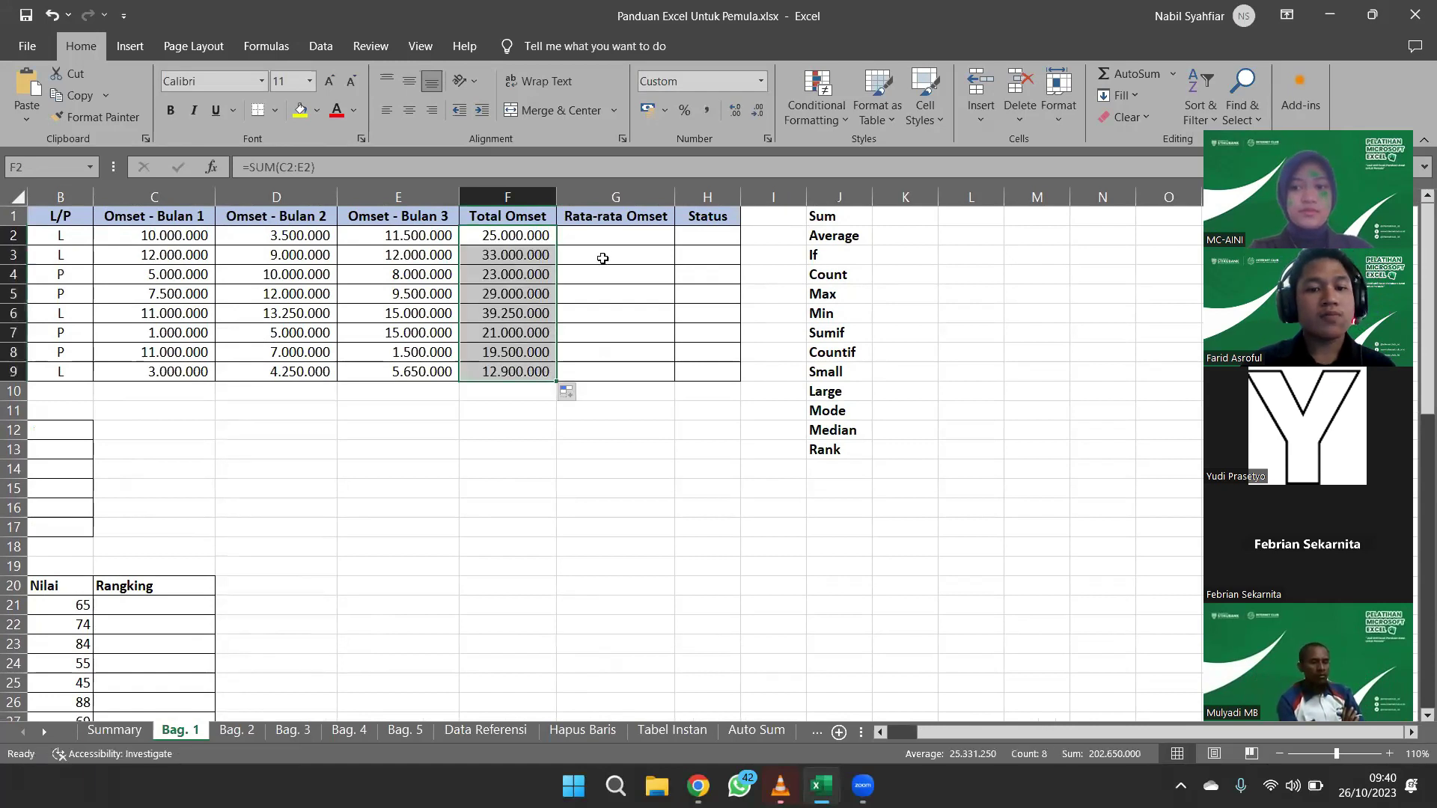
pyautogui.hotkey('ctrl', 'z')
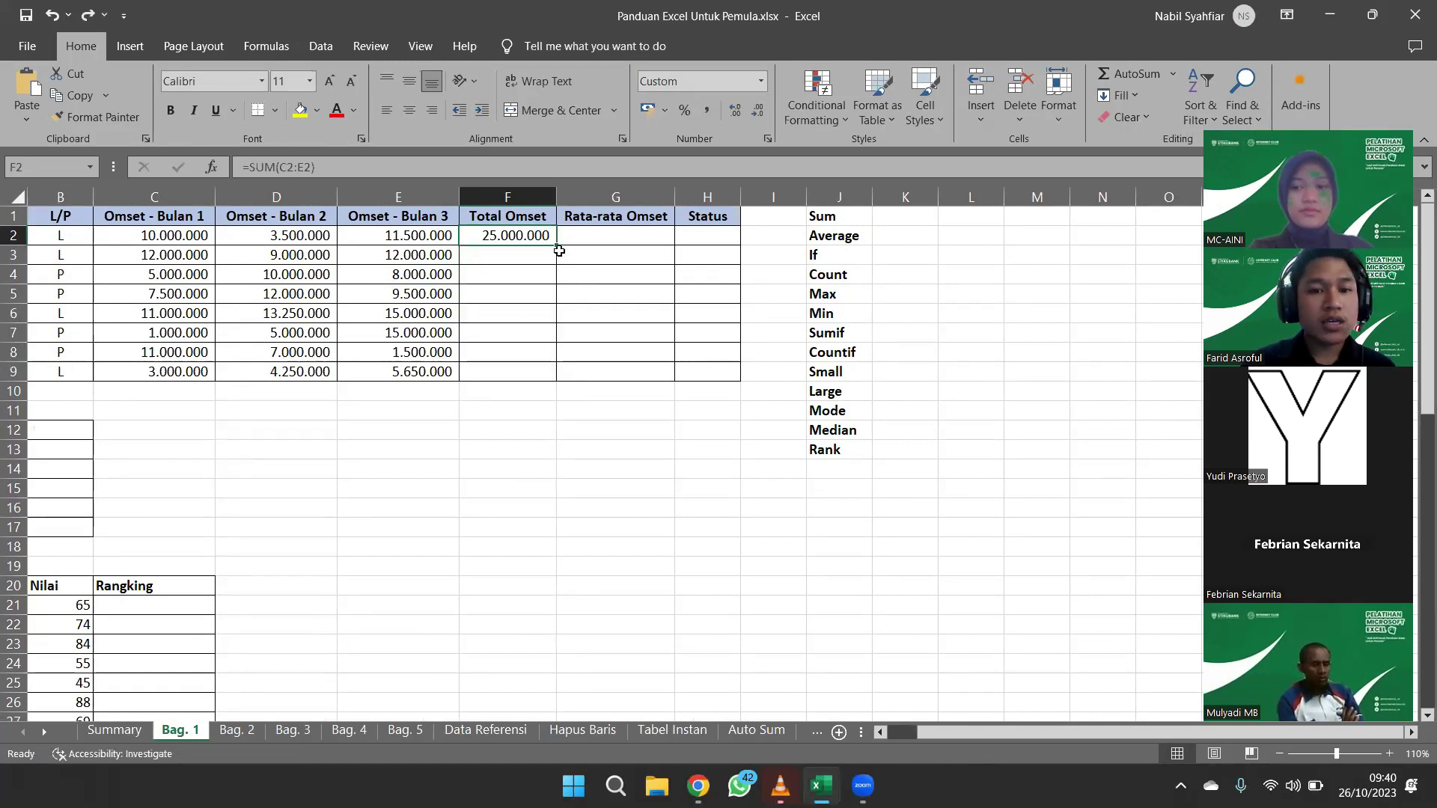
pyautogui.moveTo(558, 245); pyautogui.dragTo(561, 383)
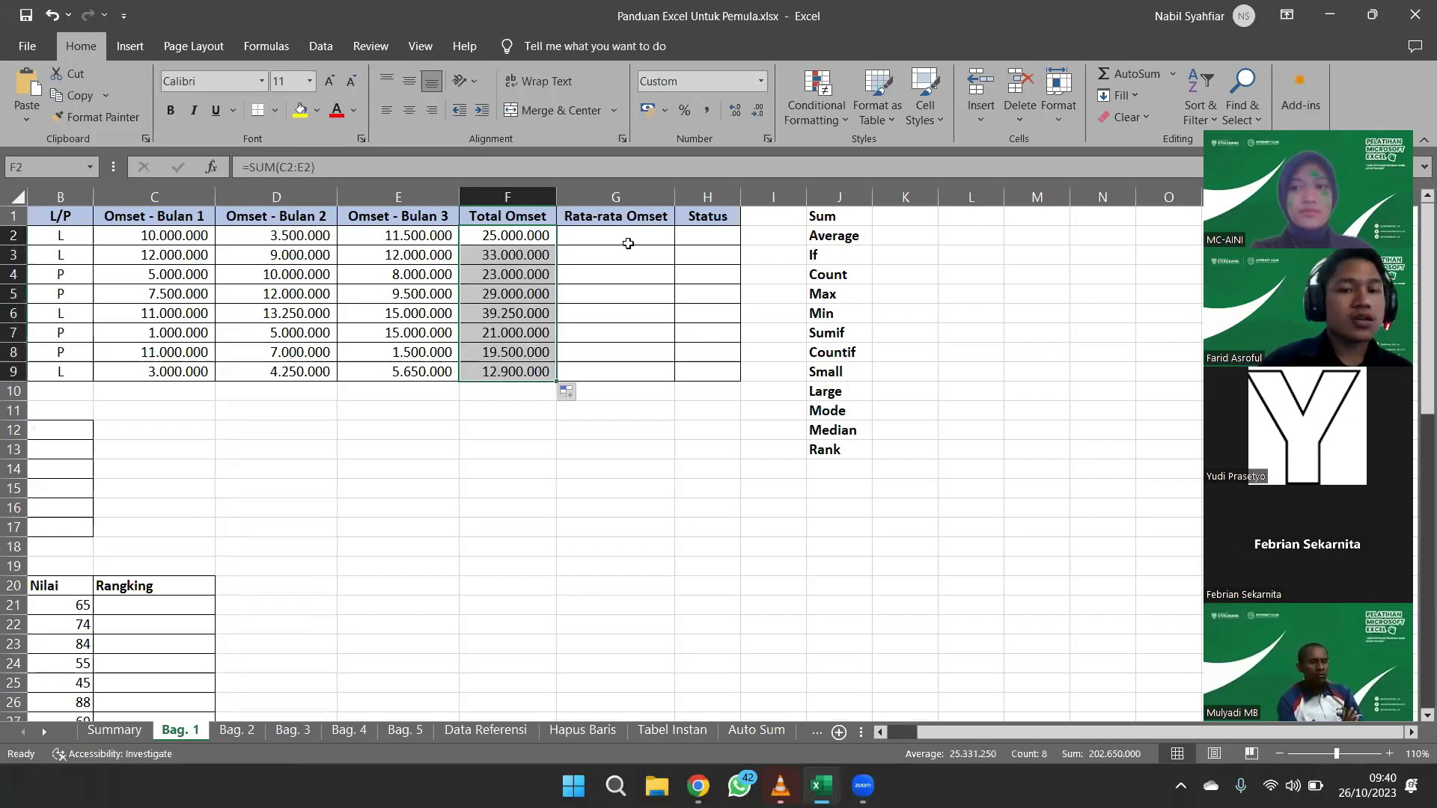
pyautogui.click(589, 237)
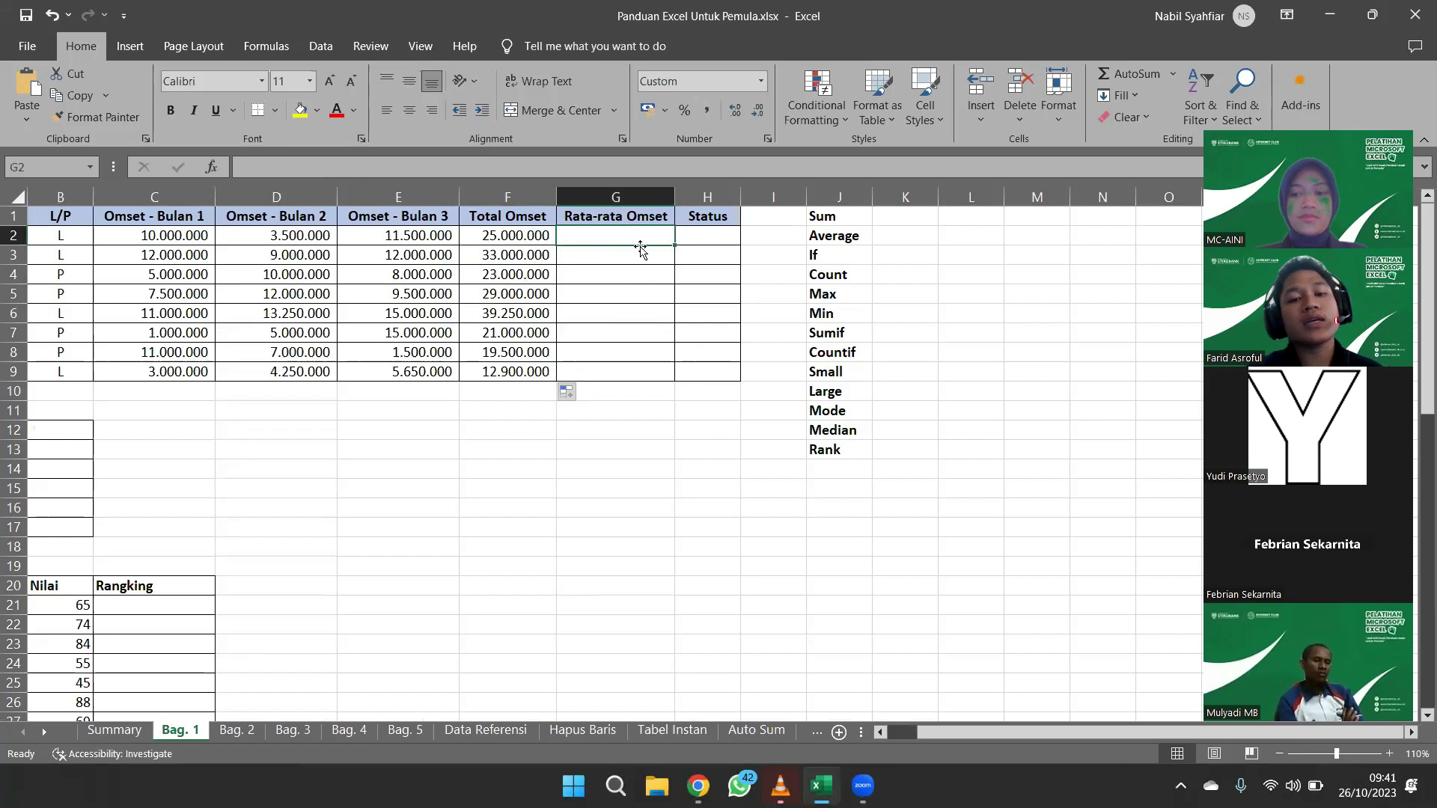
# Enter =AVERAGE(C2:E2) in G2 and copy it down to G9
pyautogui.write('=')
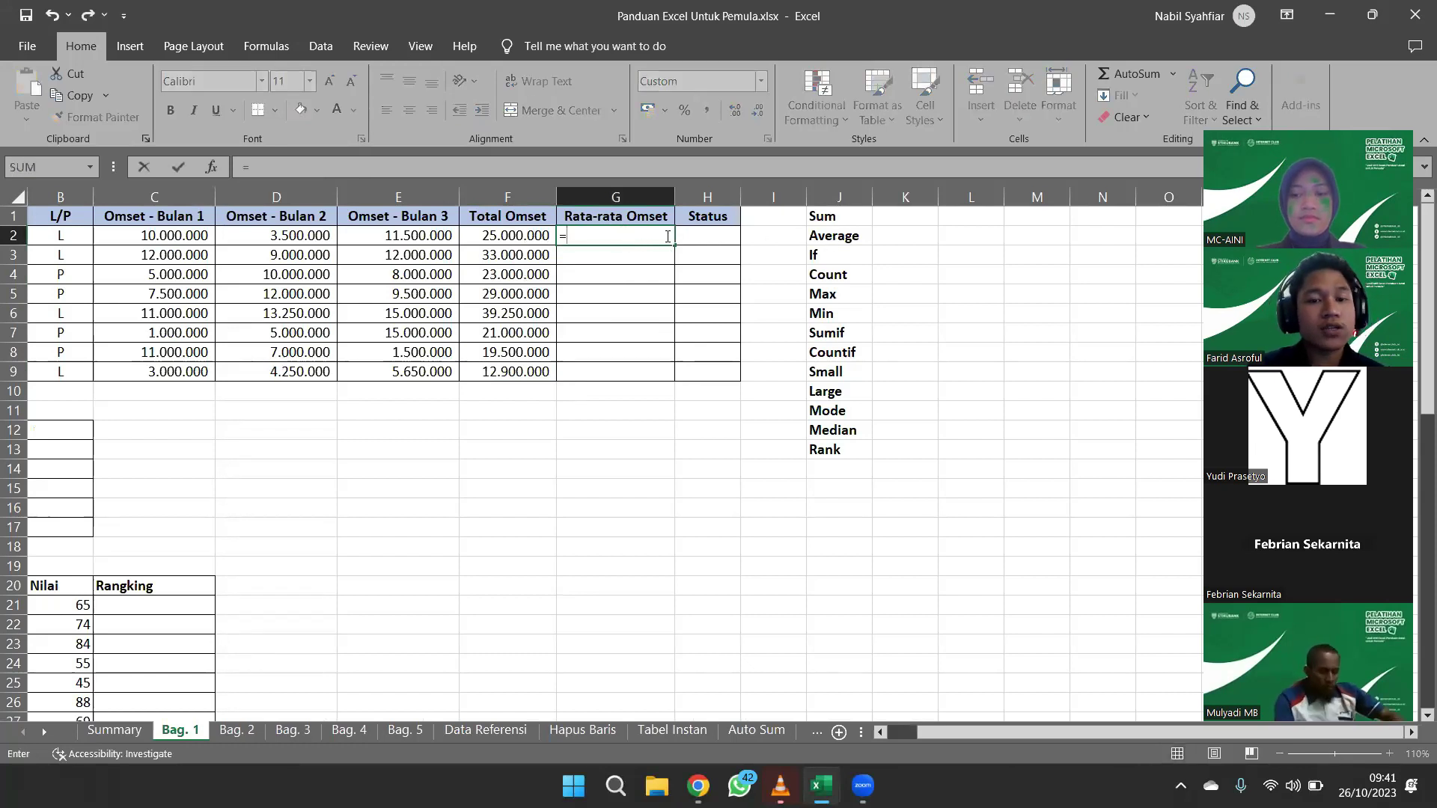
pyautogui.write('avera')
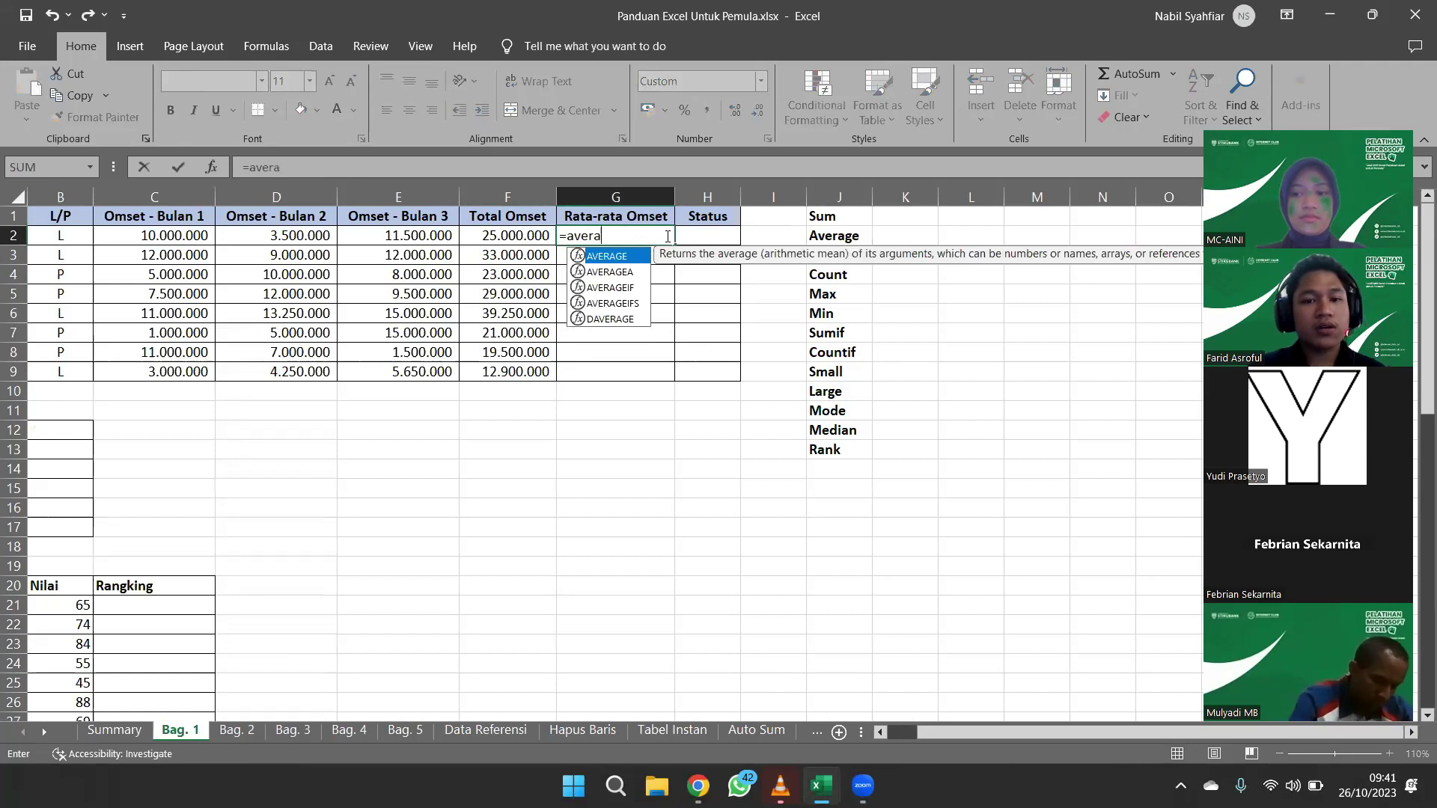
pyautogui.press('Tab')
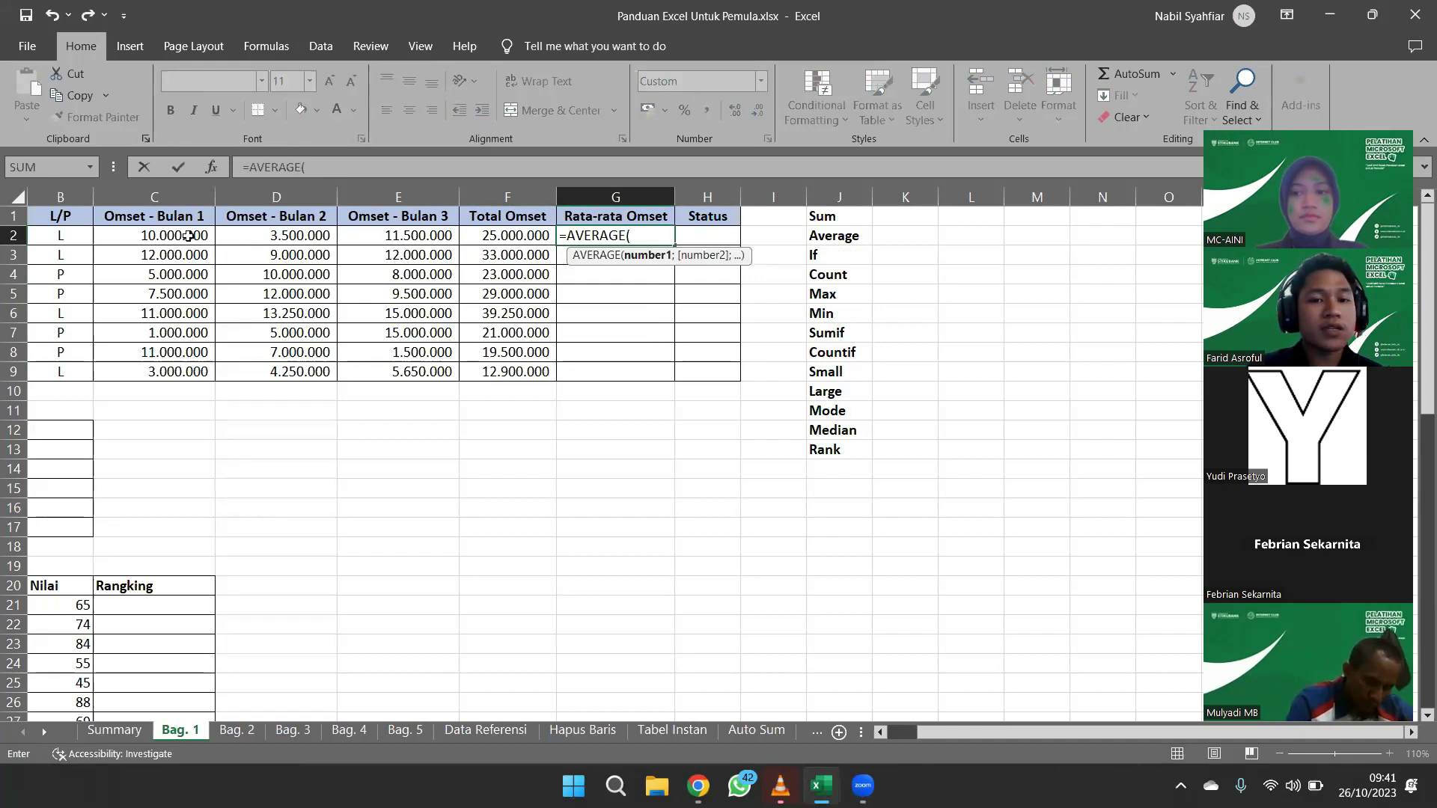
pyautogui.moveTo(187, 236); pyautogui.dragTo(396, 236)
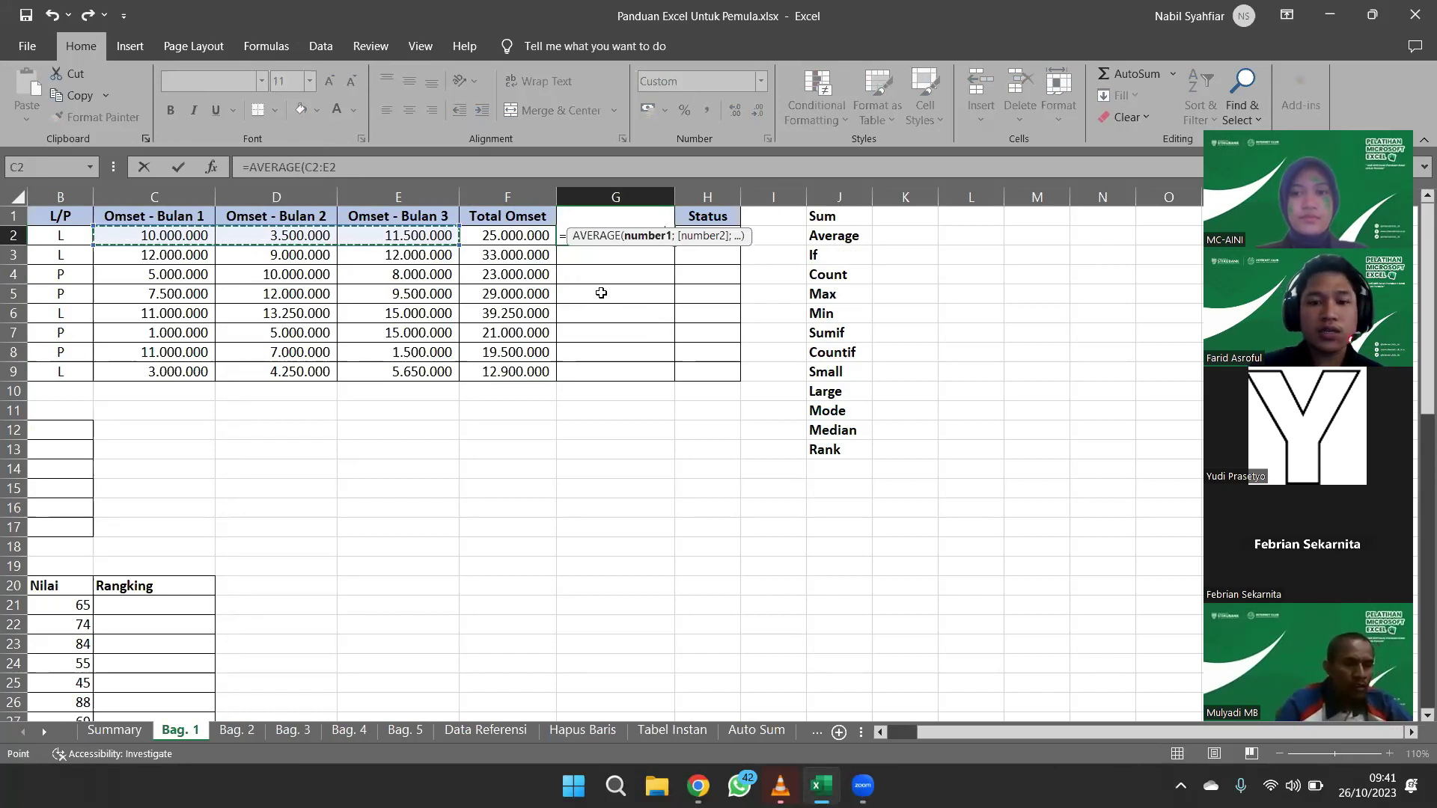
pyautogui.press('Return')
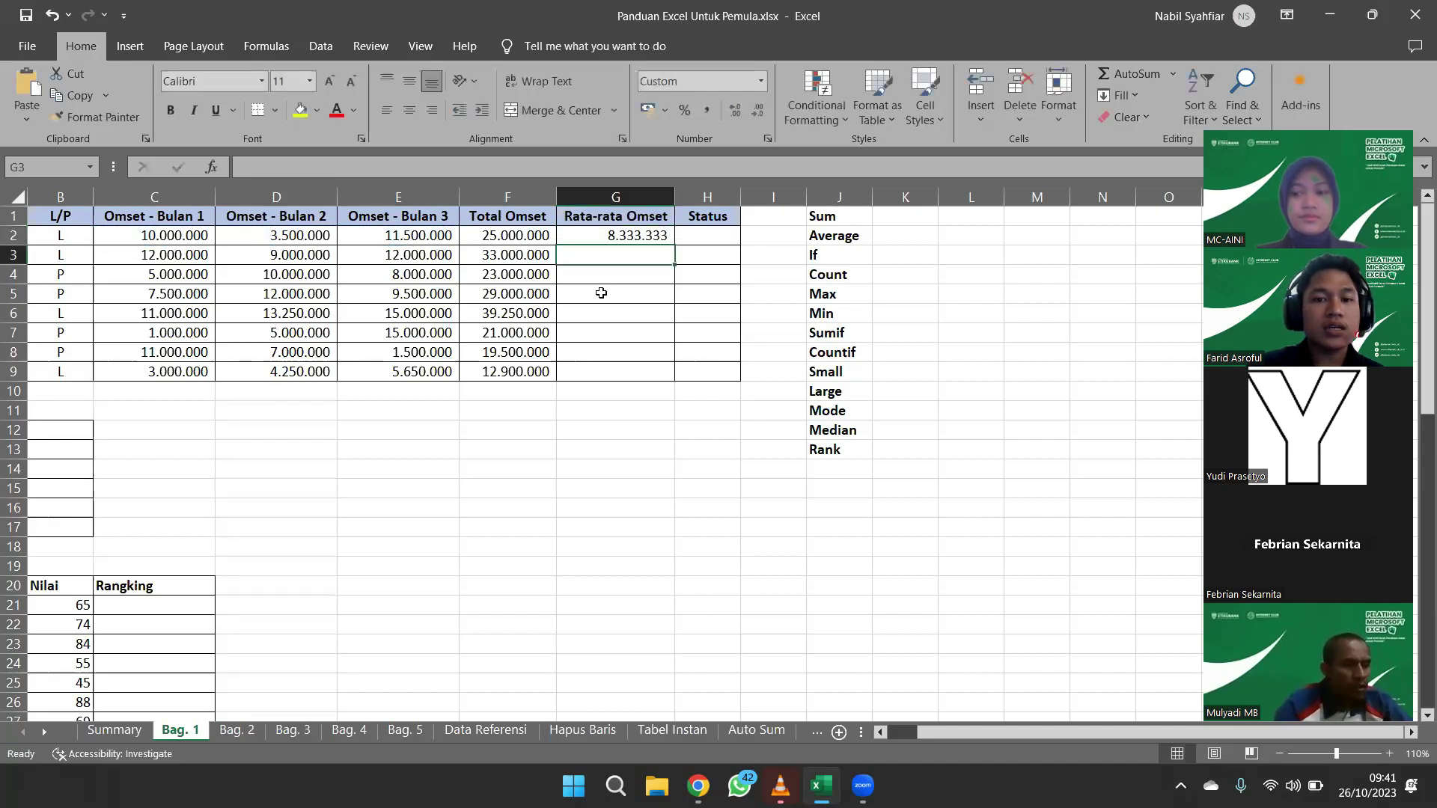
pyautogui.click(651, 235)
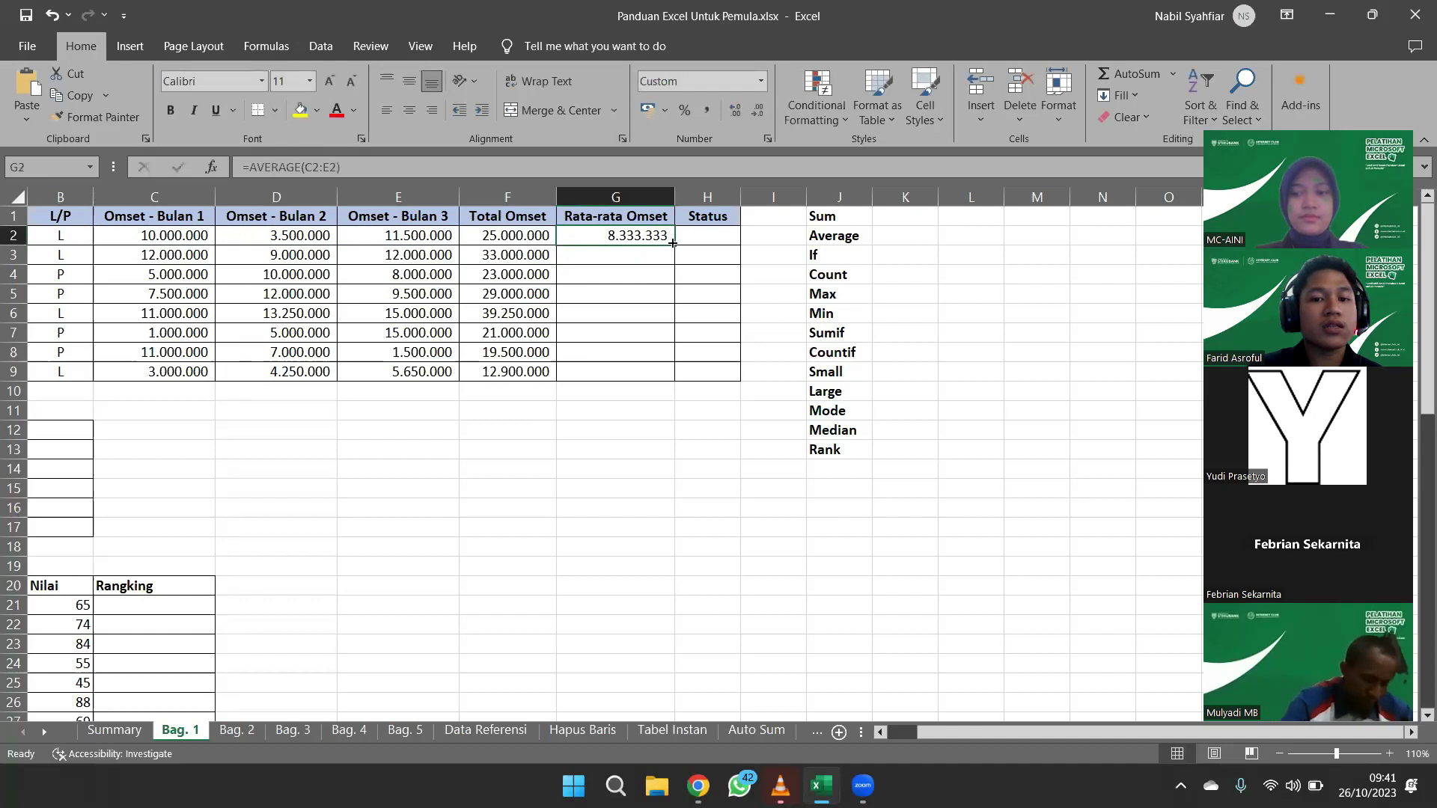
pyautogui.doubleClick(672, 243)
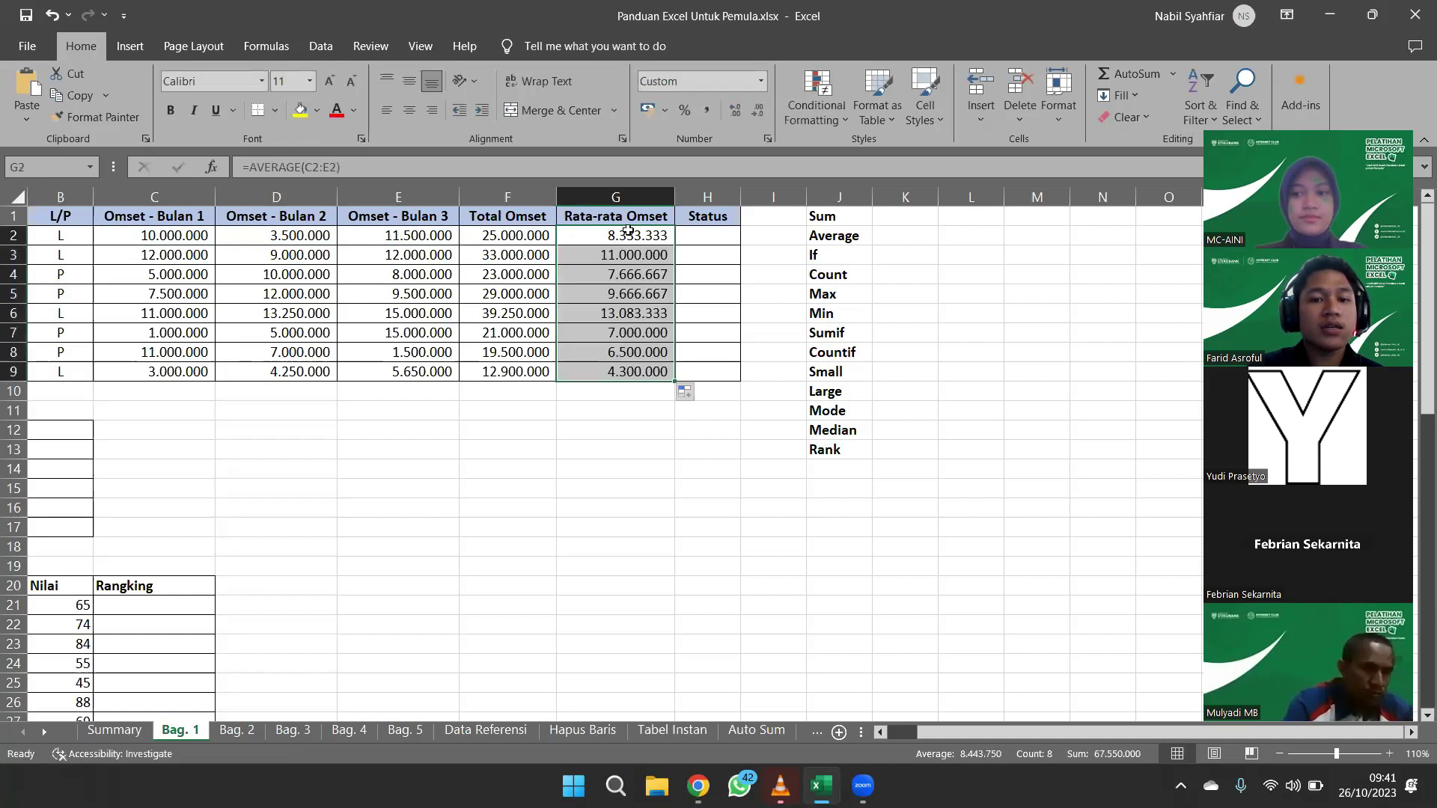
pyautogui.click(613, 413)
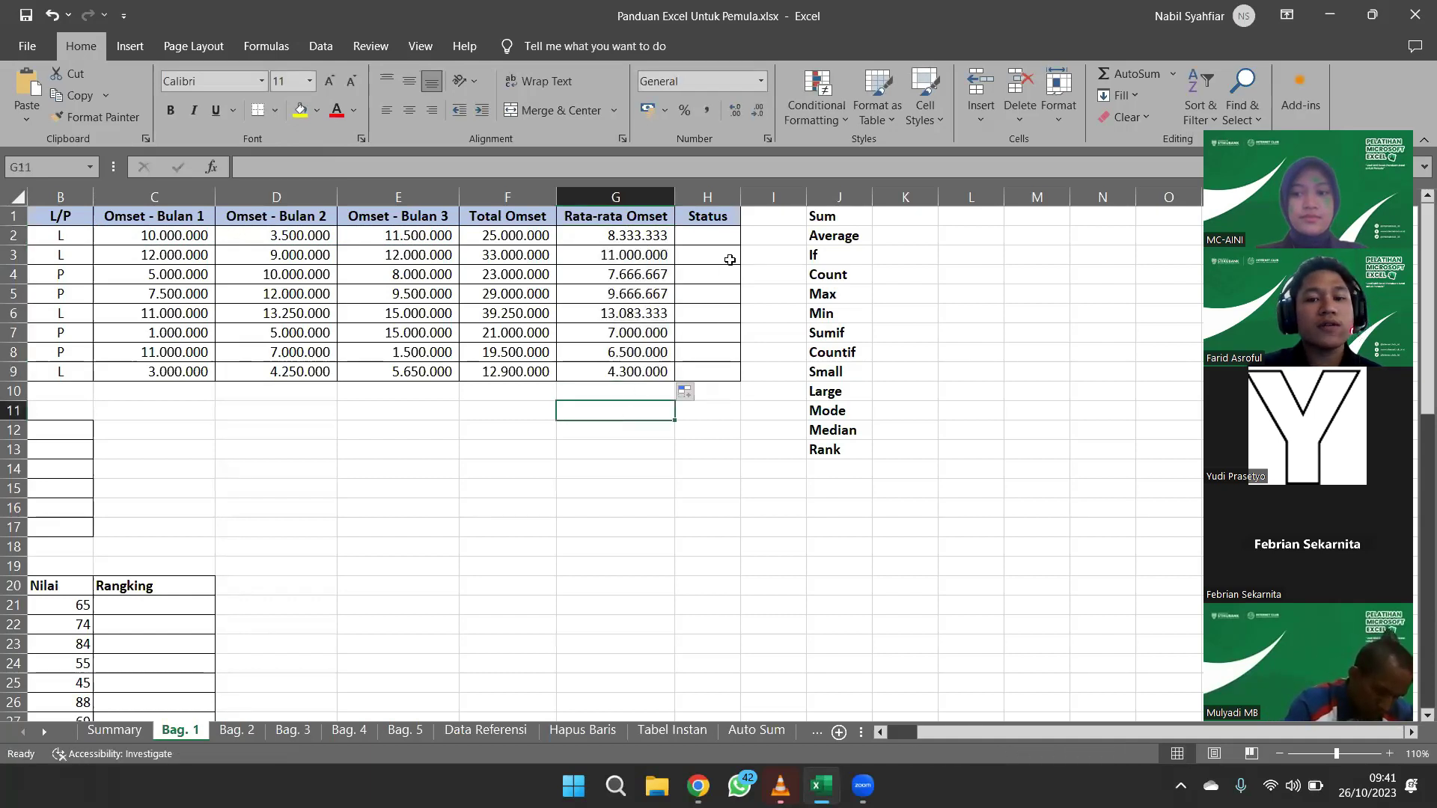
pyautogui.click(710, 242)
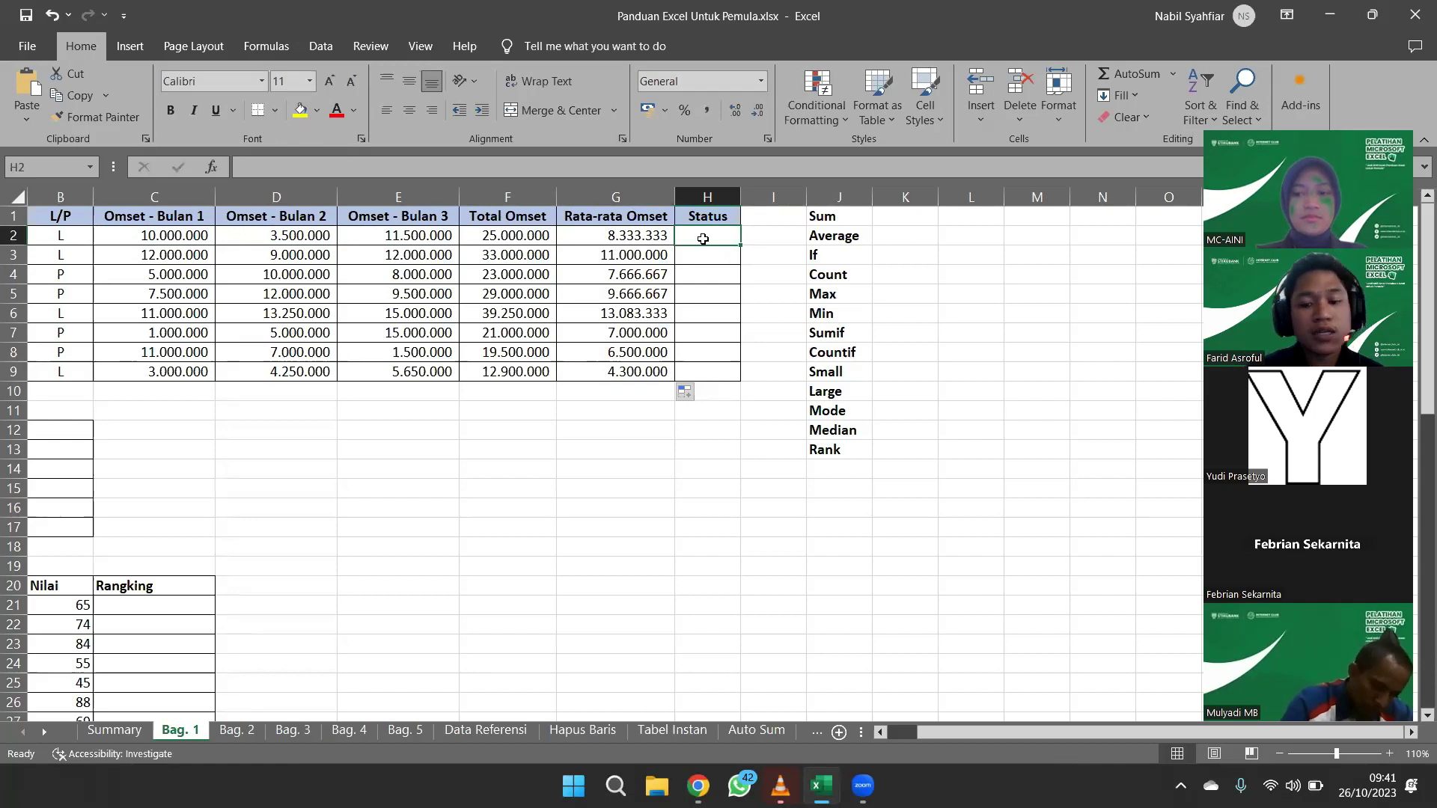
# Begin an IF formula in H2 whose condition references Total Omset F2
pyautogui.write('=')
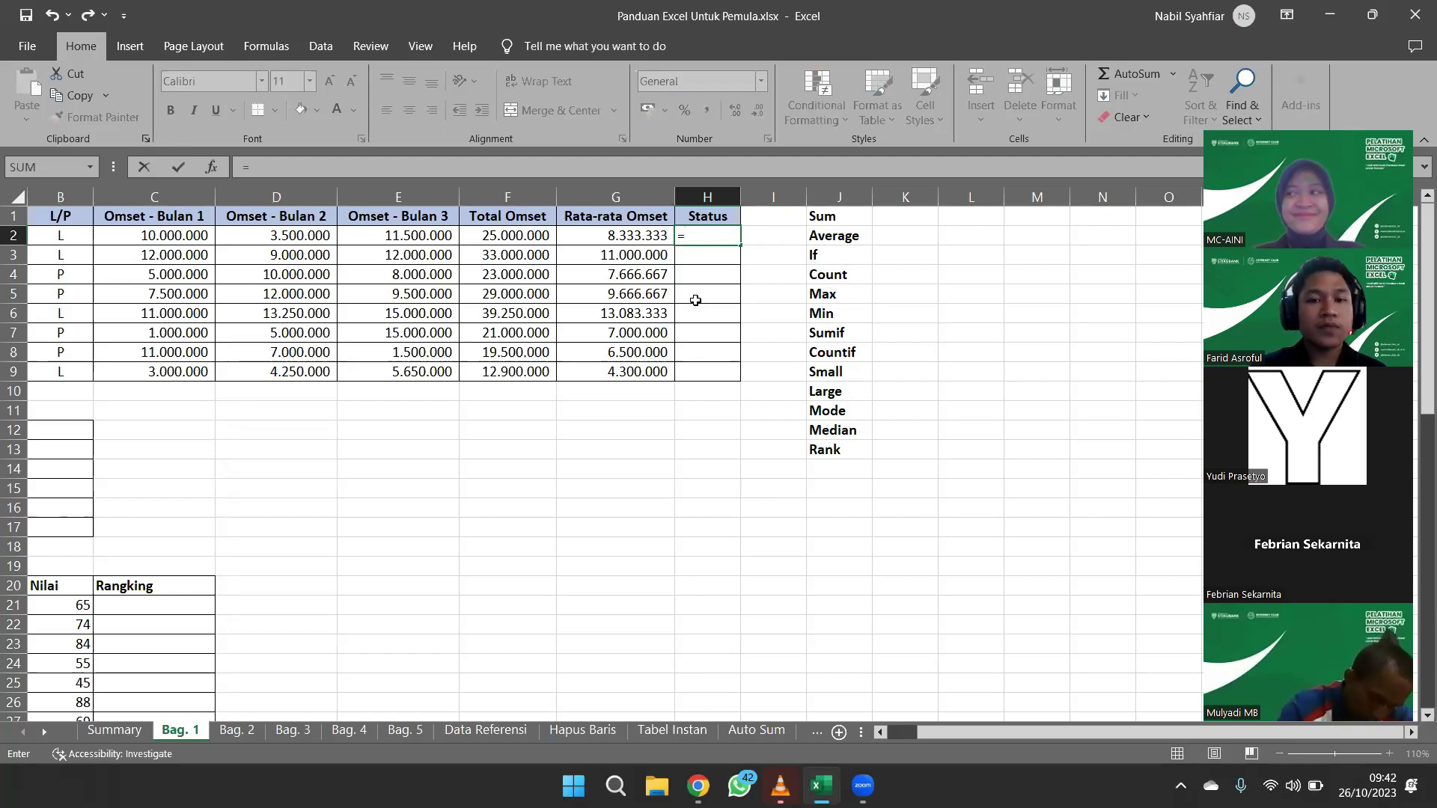
pyautogui.write('if')
pyautogui.press('Tab')
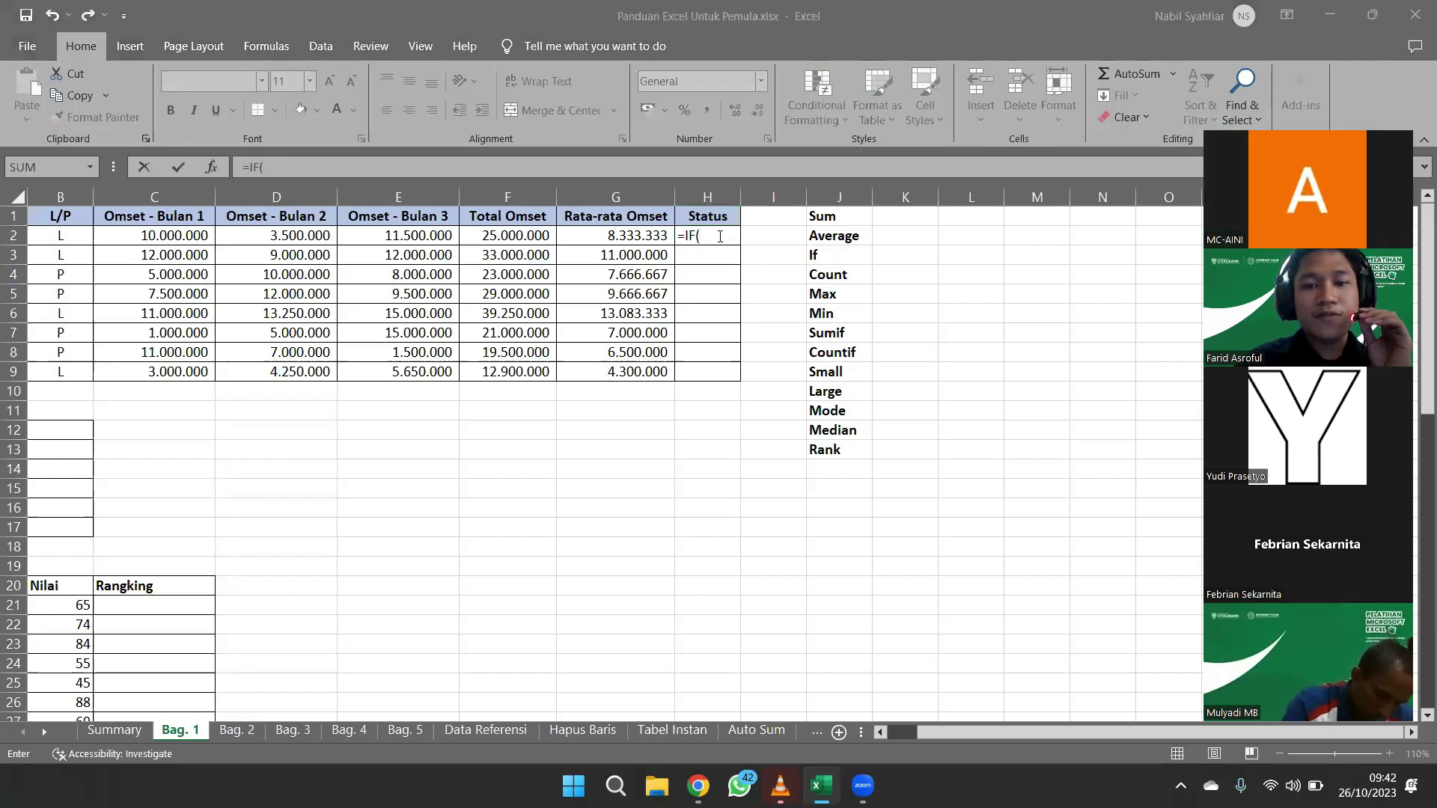
pyautogui.click(720, 236)
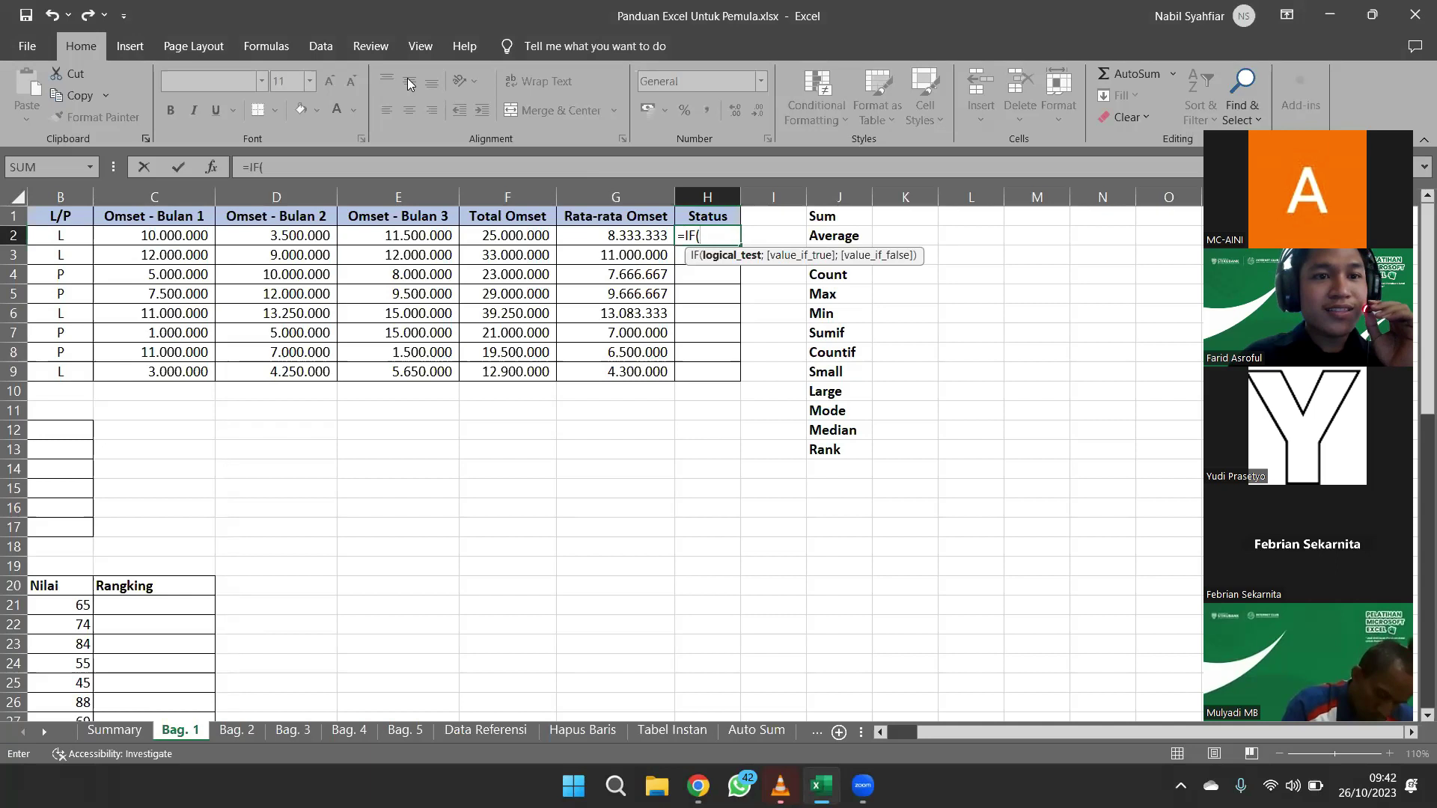
pyautogui.click(701, 238)
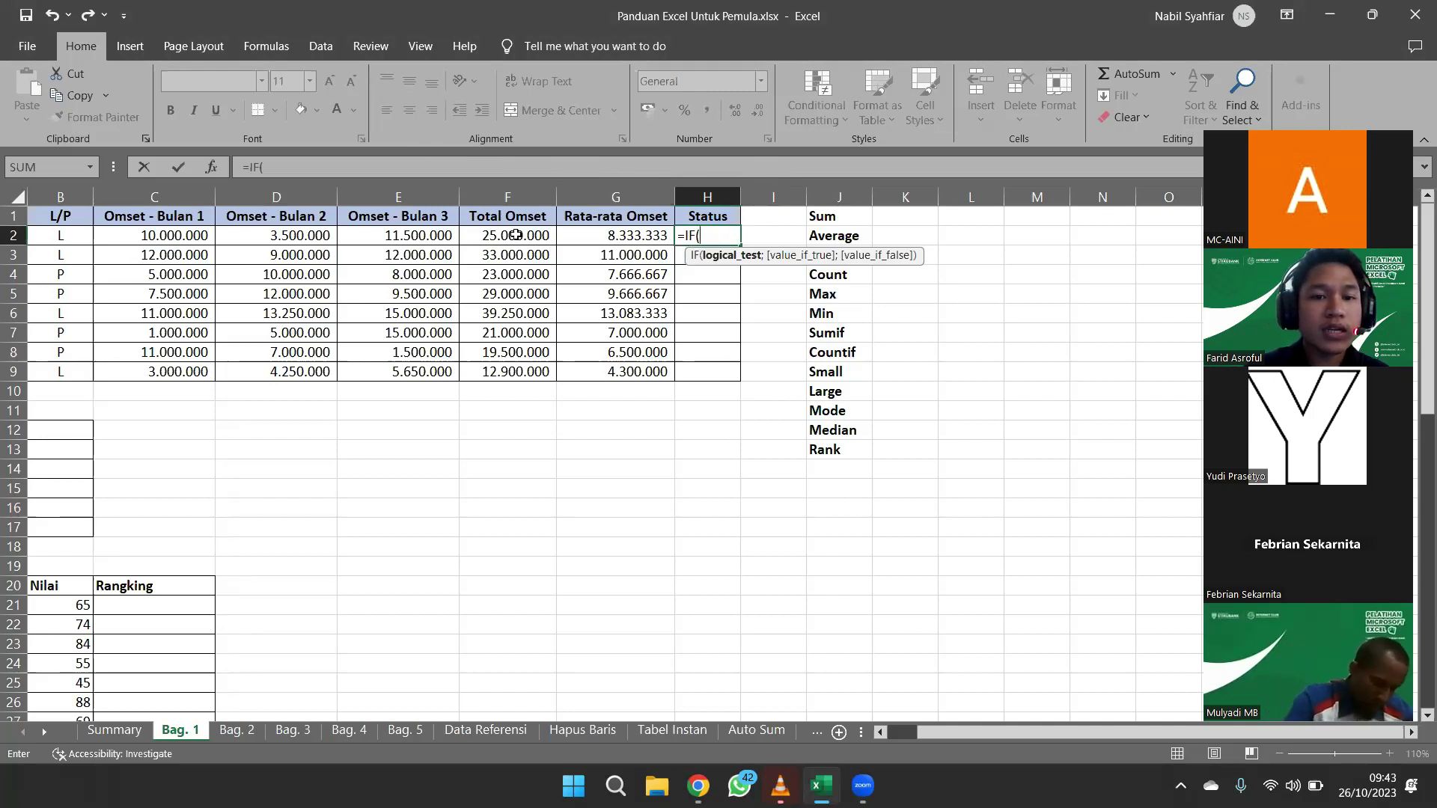
pyautogui.click(515, 234)
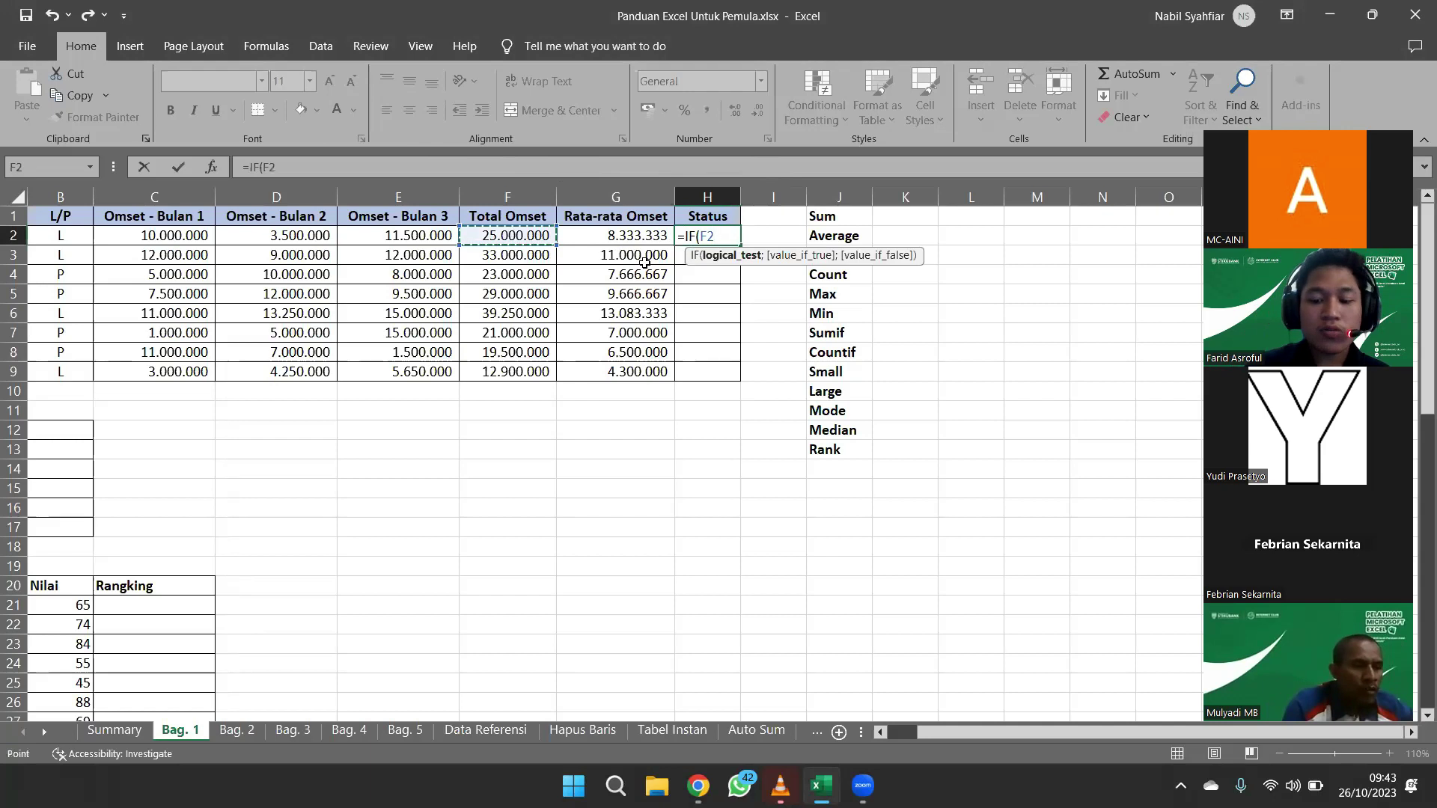
pyautogui.write(';')
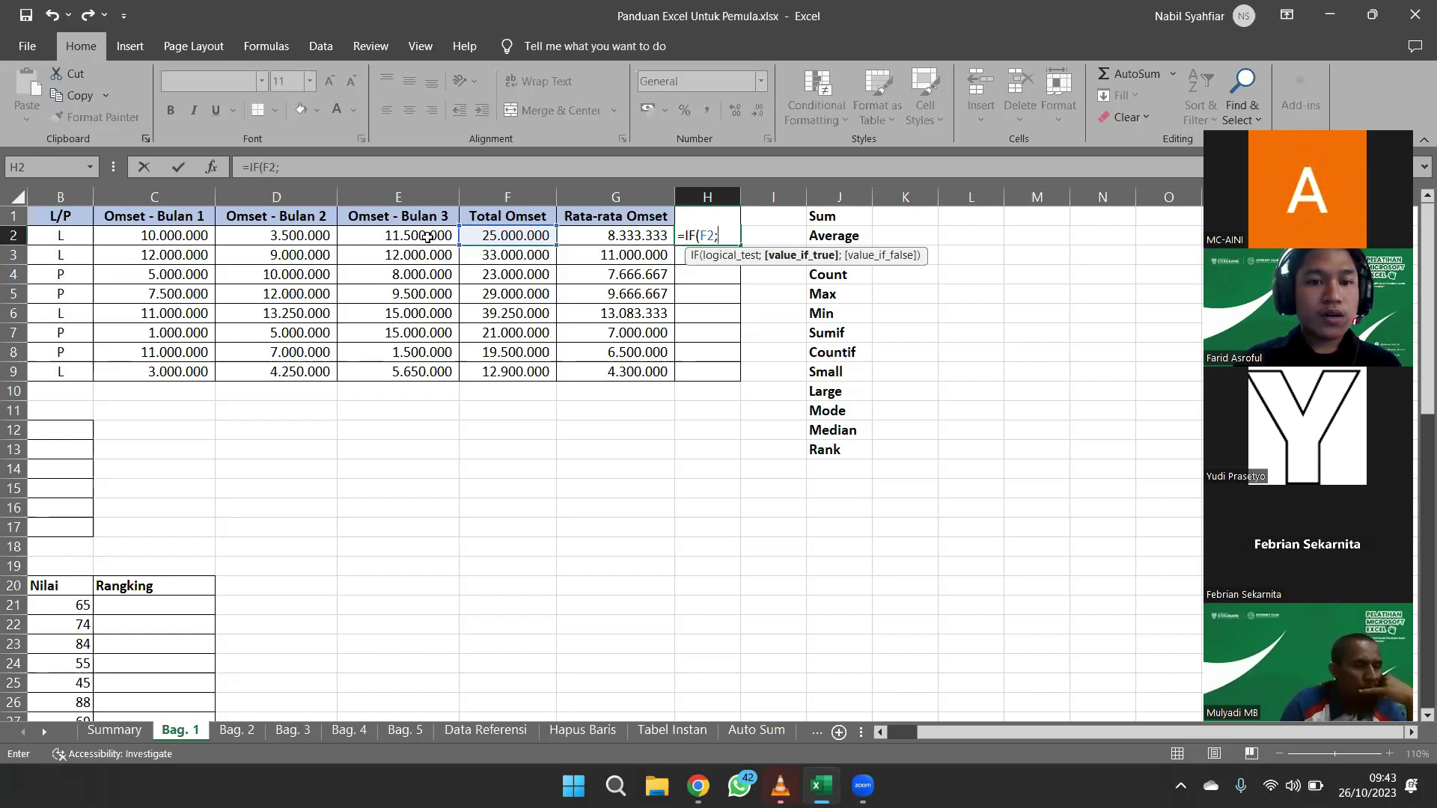
pyautogui.click(488, 233)
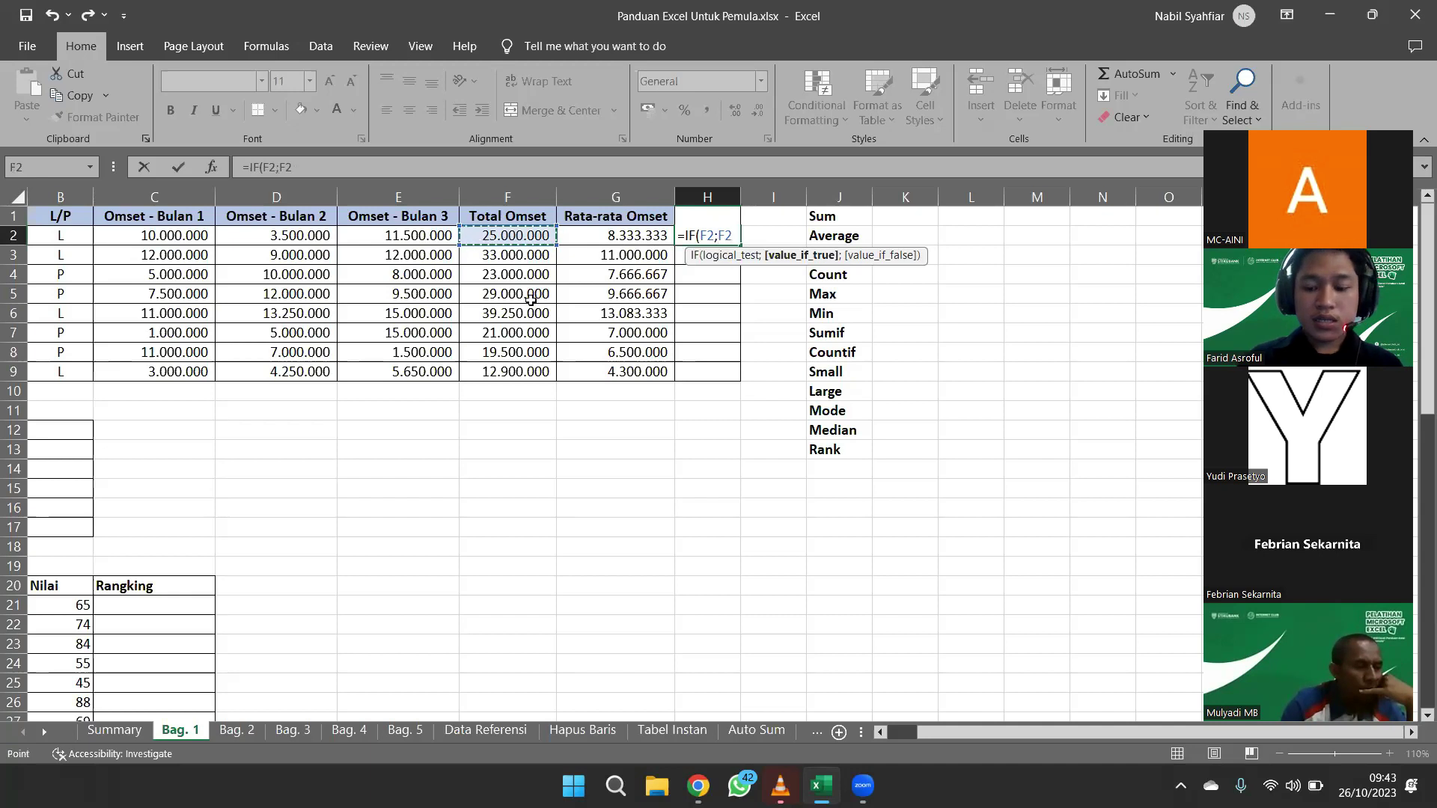
pyautogui.write('>3000')
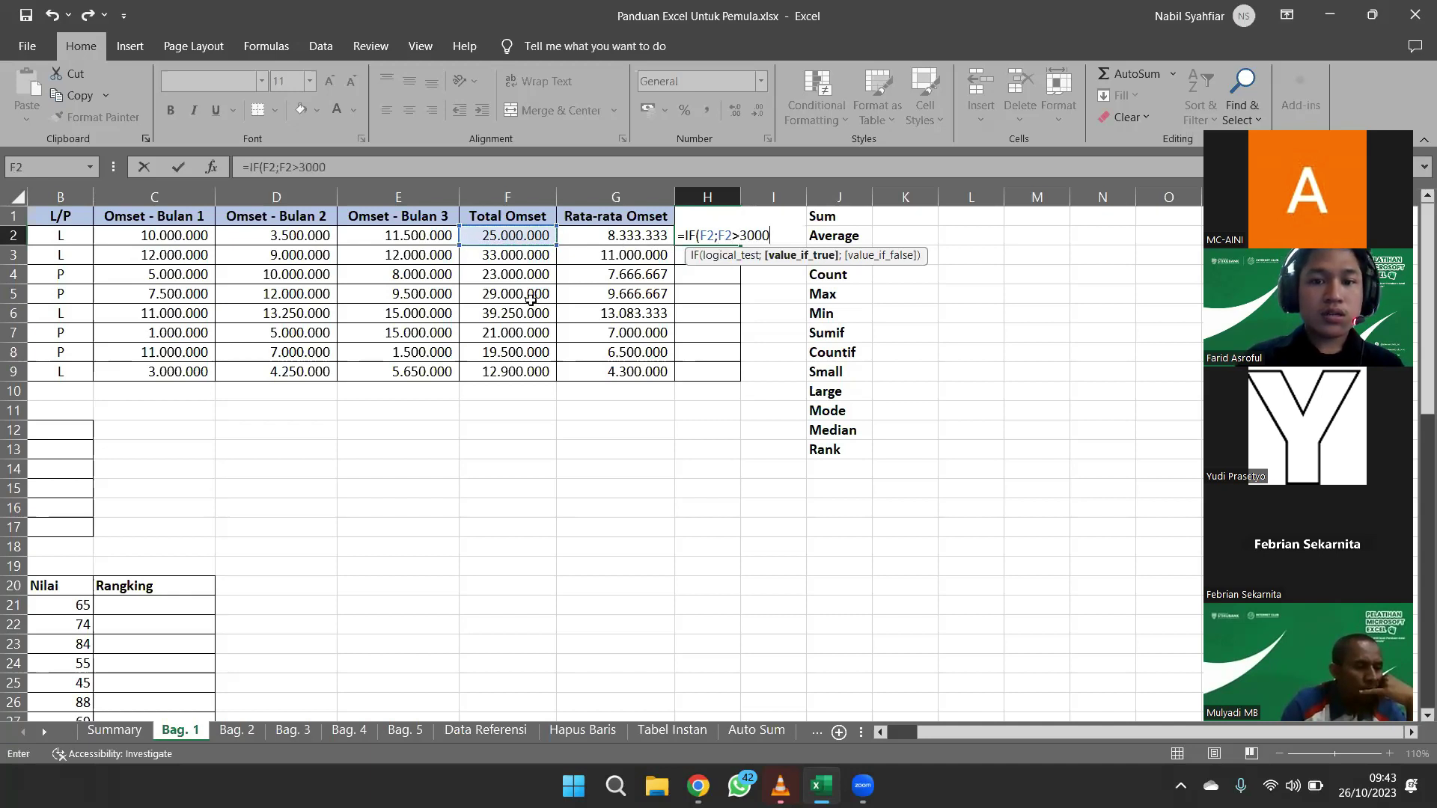
pyautogui.press('BackSpace')
pyautogui.press('BackSpace')
pyautogui.press('BackSpace')
pyautogui.press('BackSpace')
pyautogui.press('BackSpace')
pyautogui.press('BackSpace')
pyautogui.press('BackSpace')
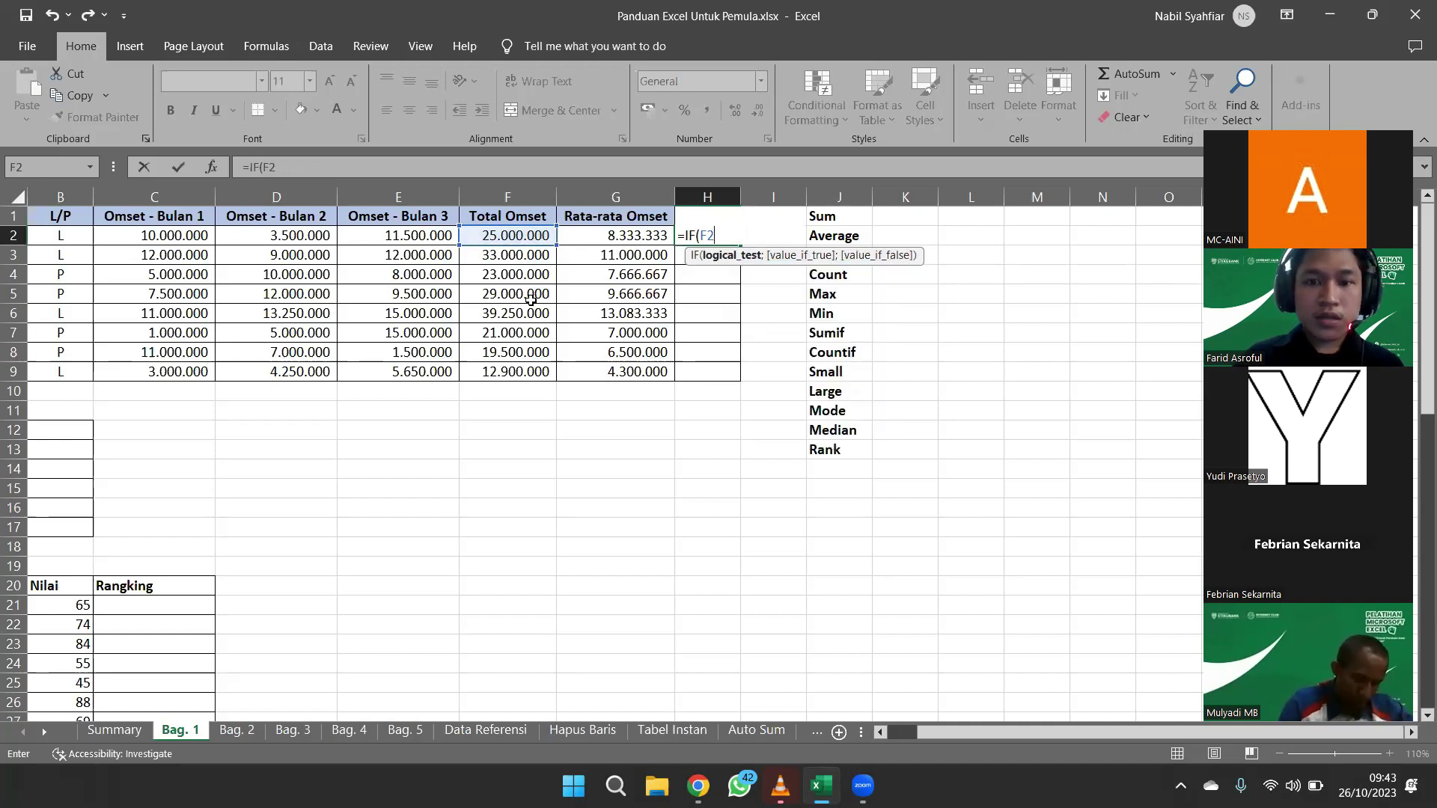
# Finish the IF with F2>30000000, returning "Berhasil" or "Gagal"
pyautogui.write('>300')
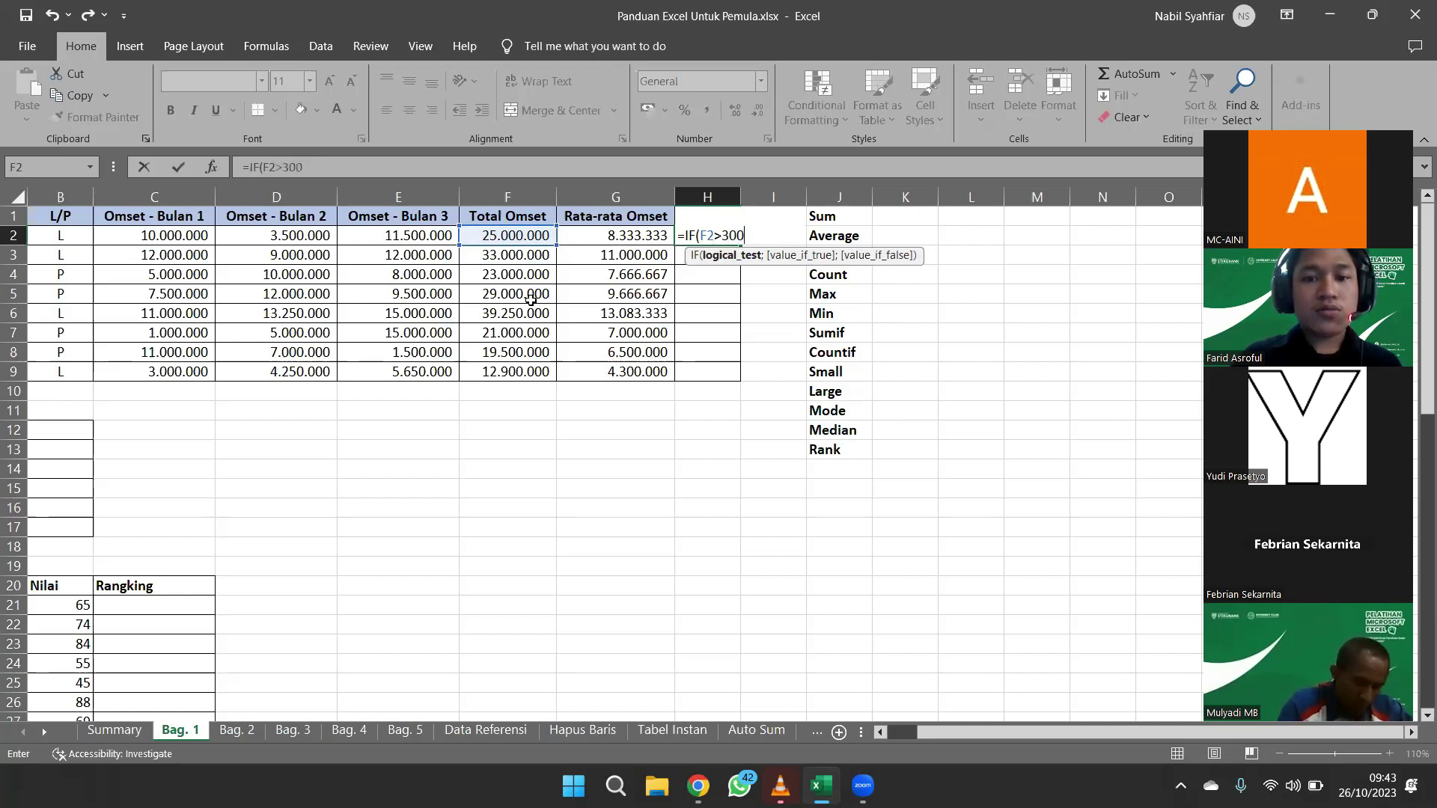
pyautogui.write('000000')
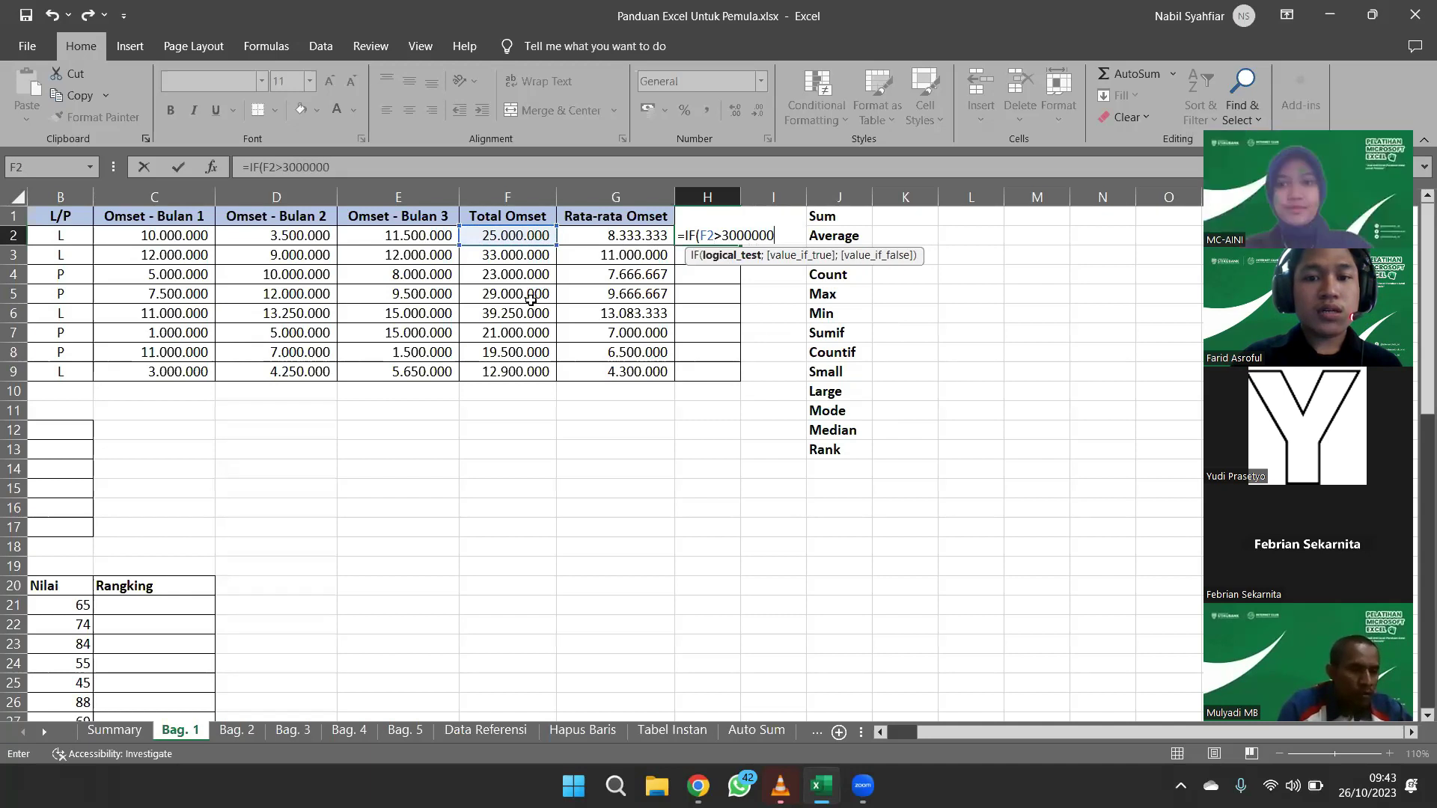
pyautogui.write('0;')
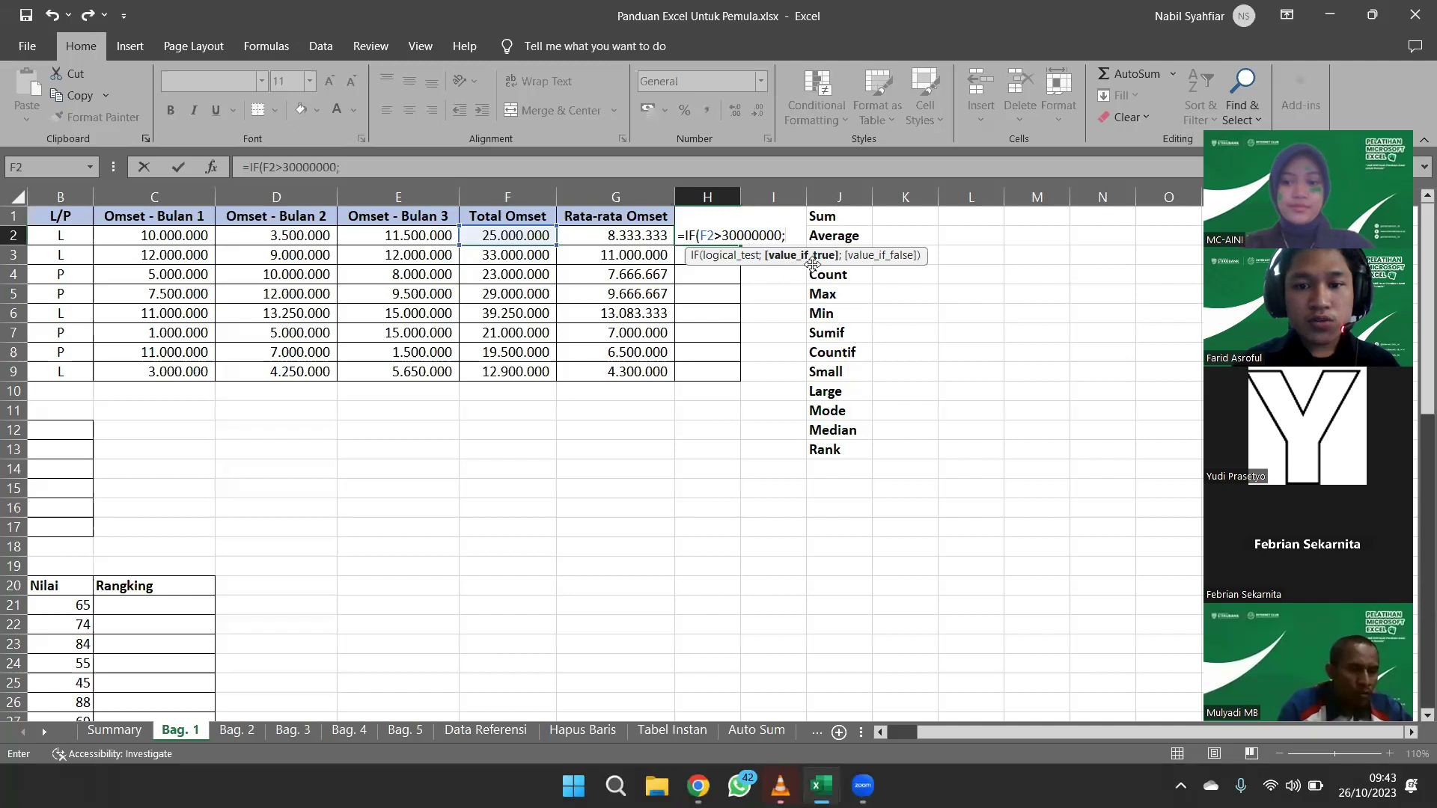
pyautogui.write('"')
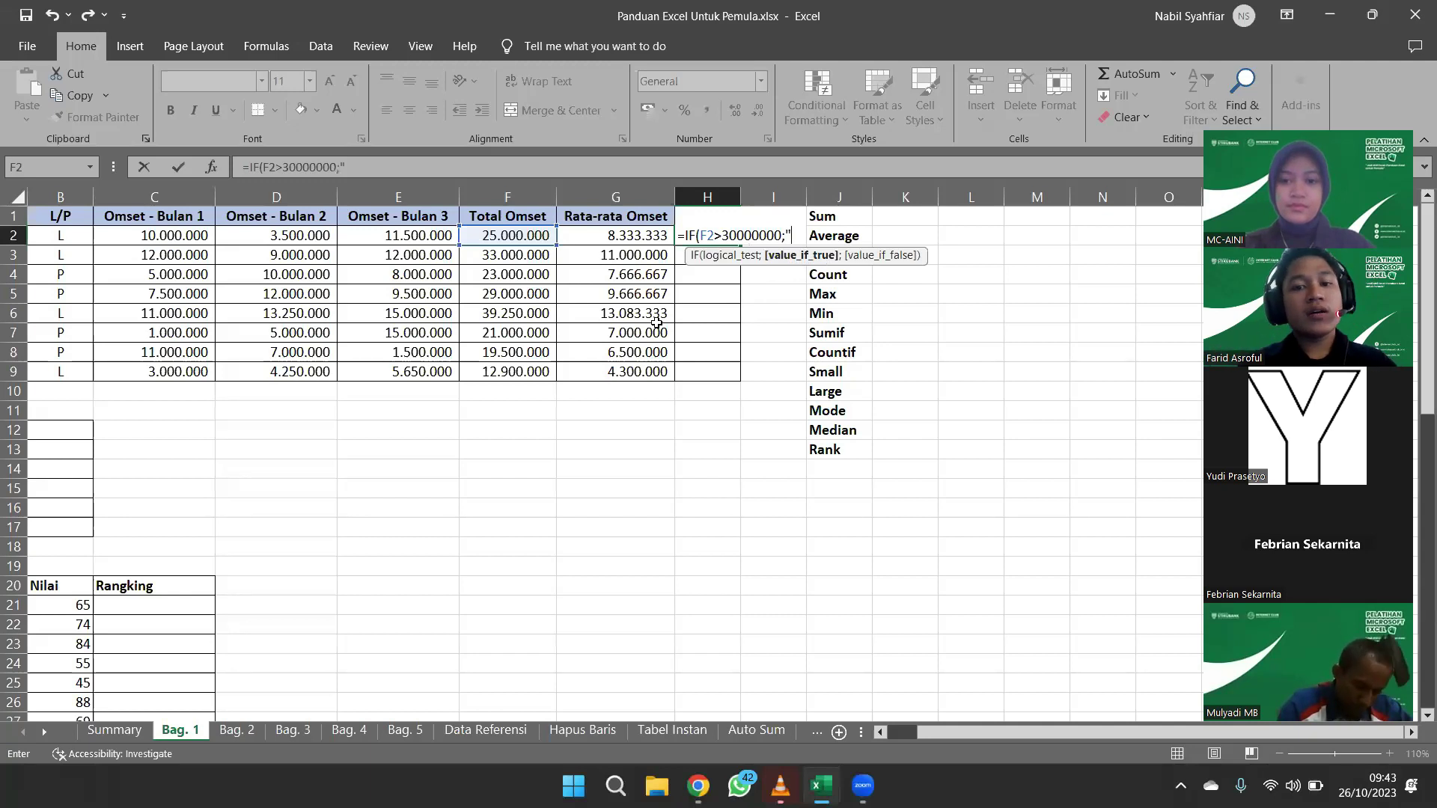
pyautogui.write('Berhasil')
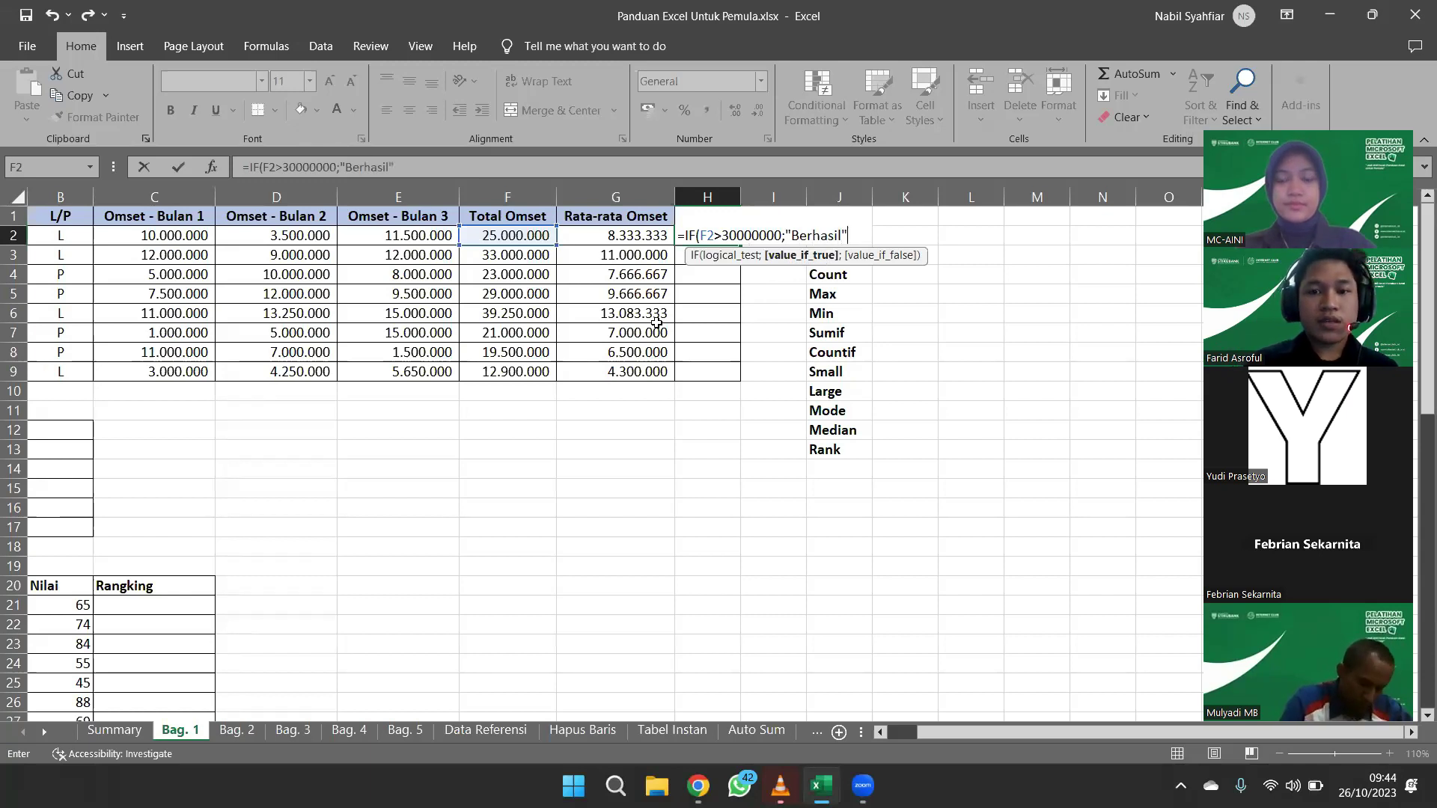
pyautogui.write('";')
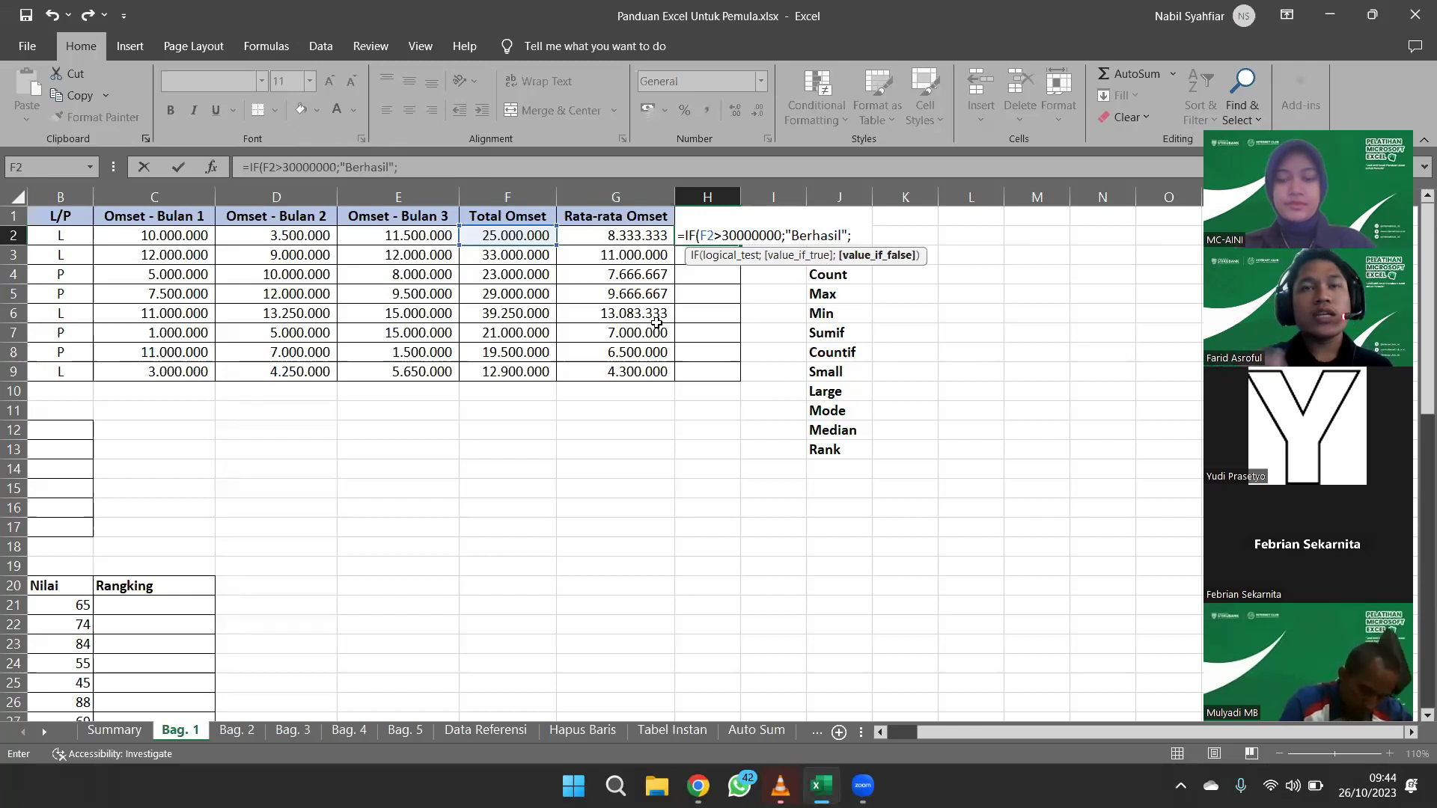
pyautogui.write('"')
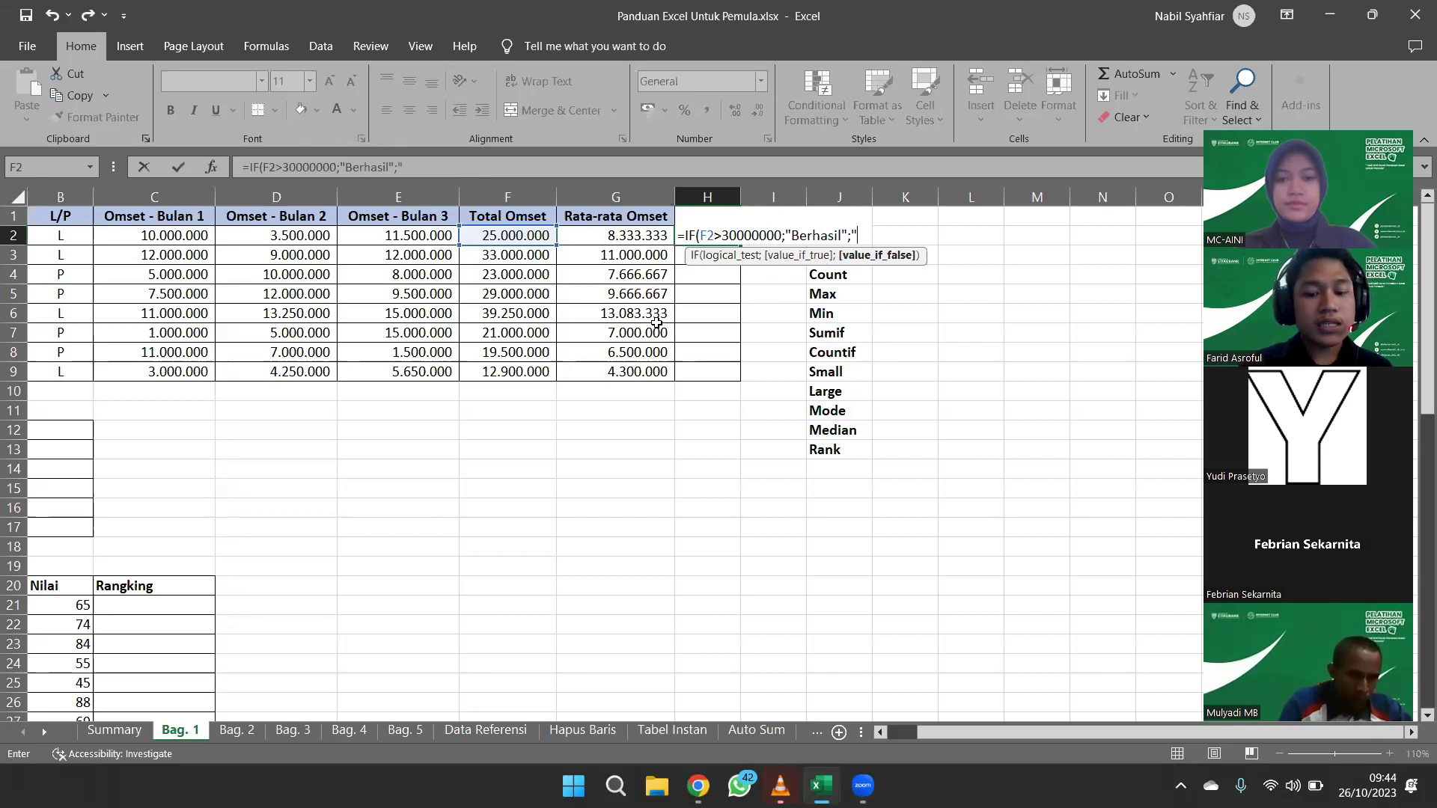
pyautogui.write('Gagal')
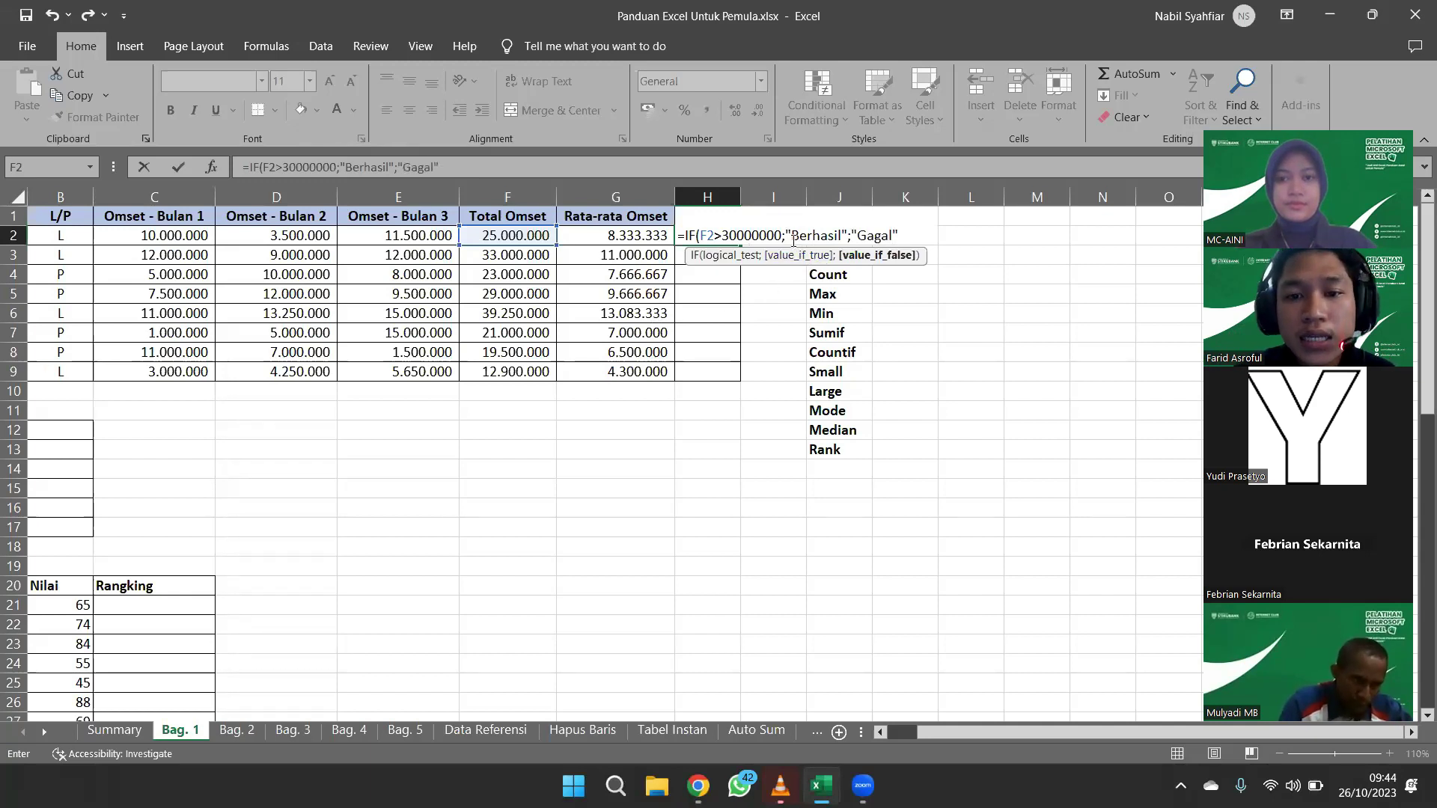
pyautogui.moveTo(791, 237); pyautogui.dragTo(849, 235)
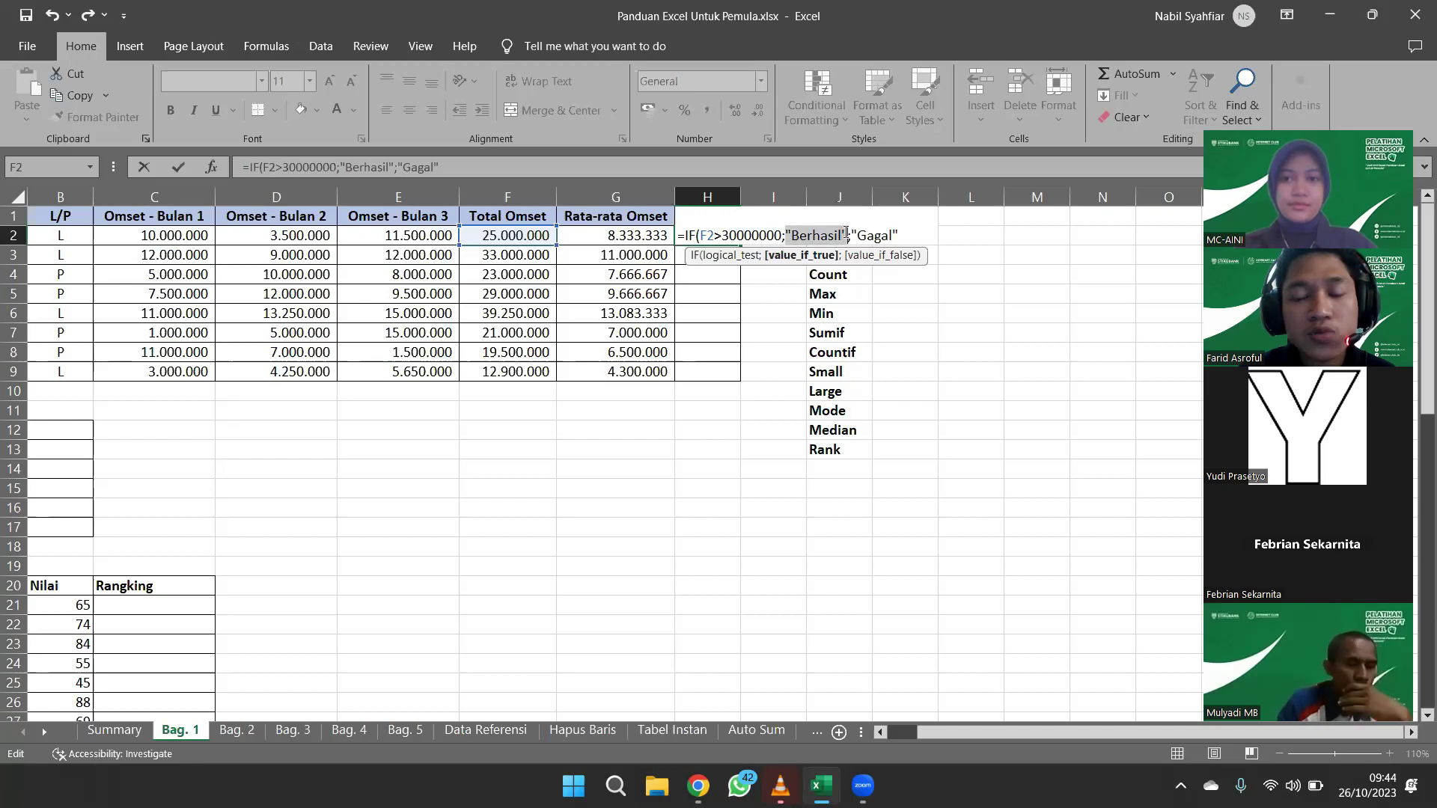
pyautogui.click(760, 235)
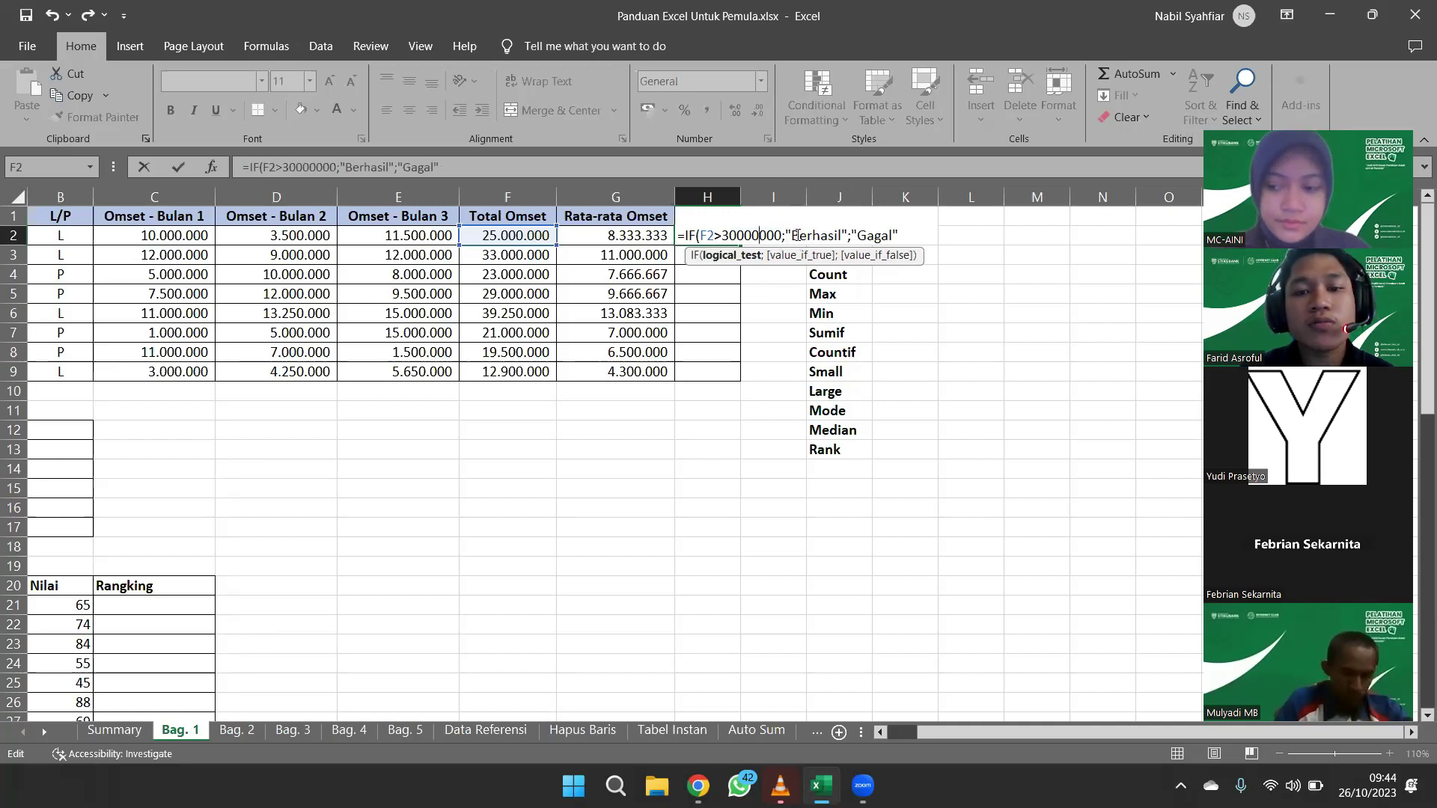
pyautogui.click(896, 235)
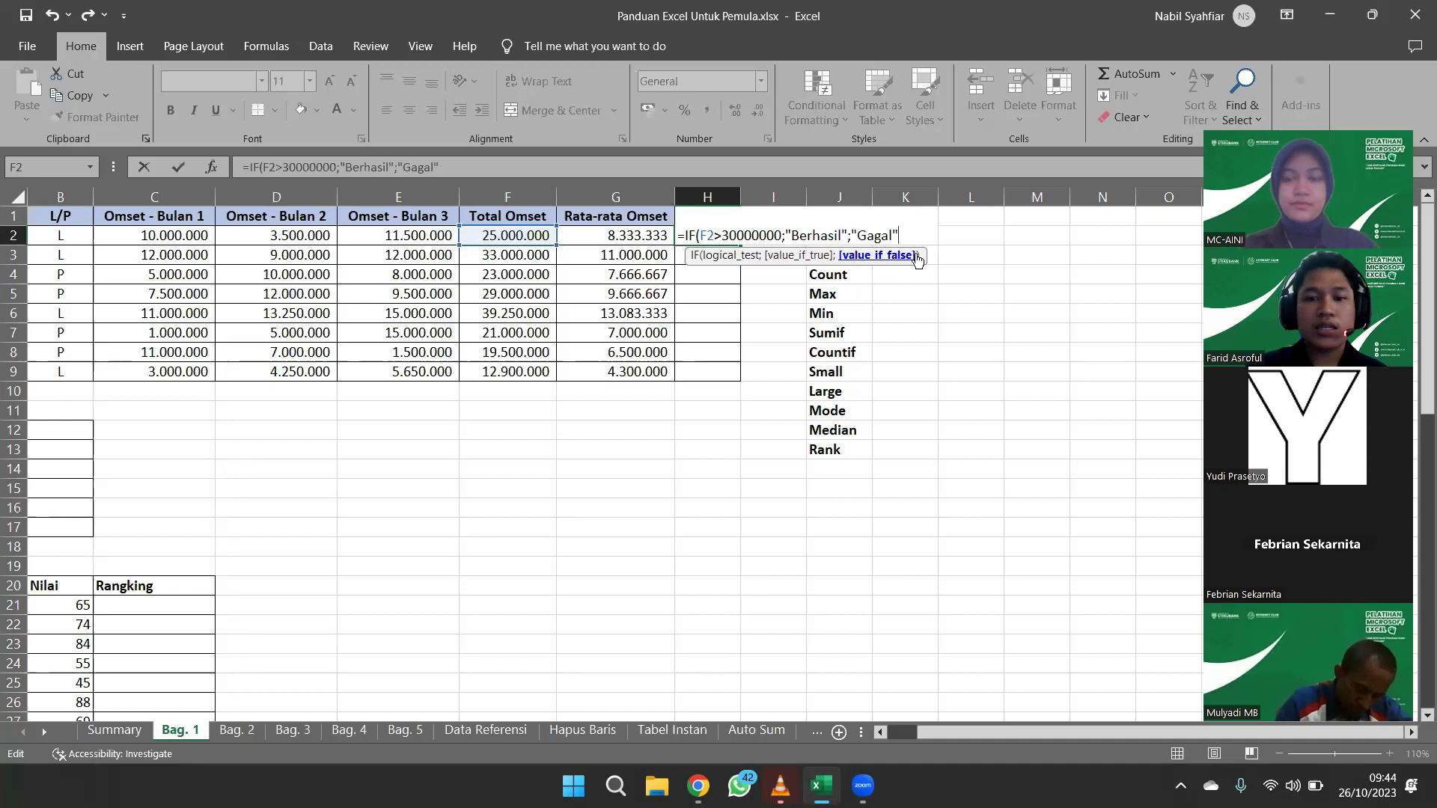
pyautogui.press('Return')
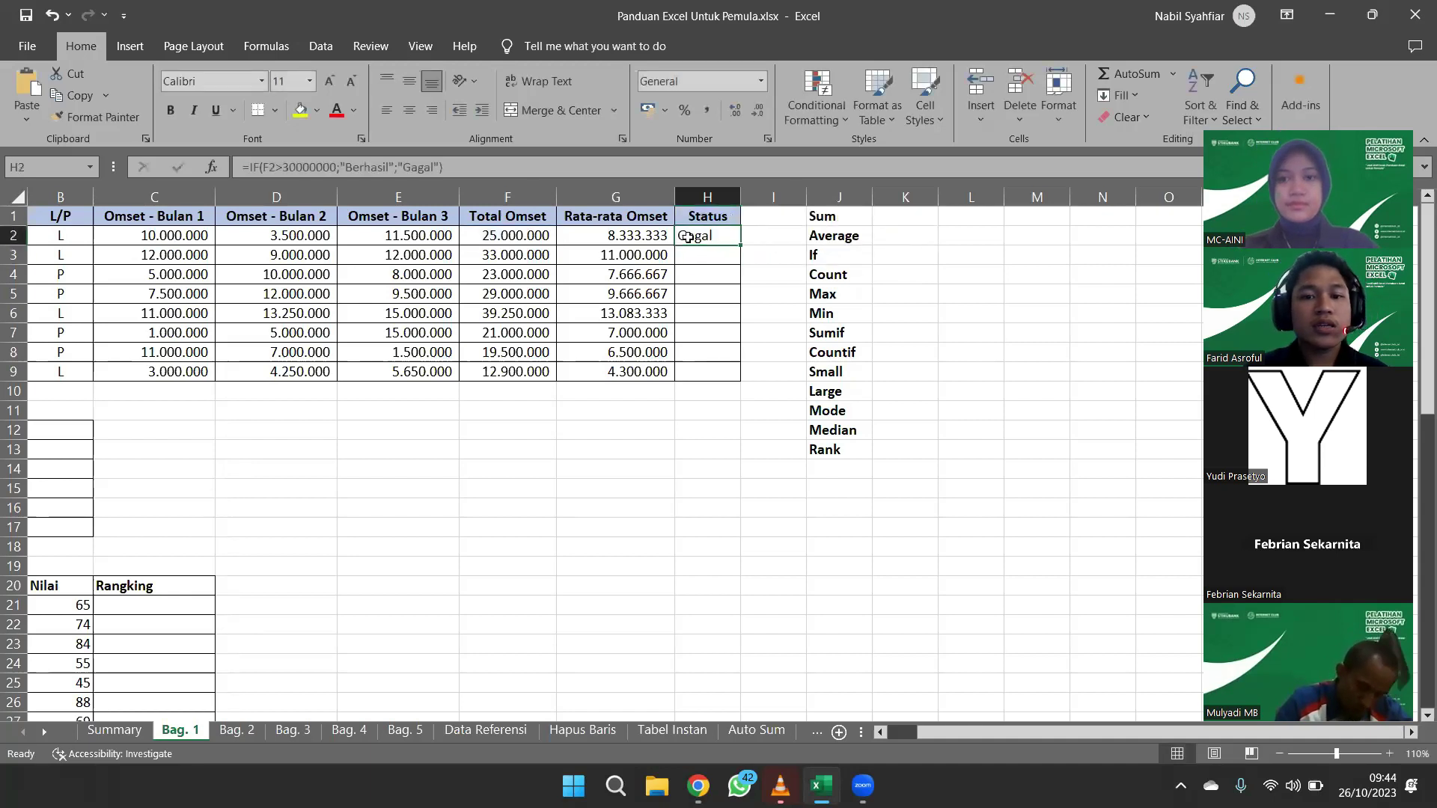
# Copy the Status IF formula from H2 down to H9, marking Burray and Eno as Berhasil
pyautogui.click(524, 237)
pyautogui.hscroll(-2, 390, 271)
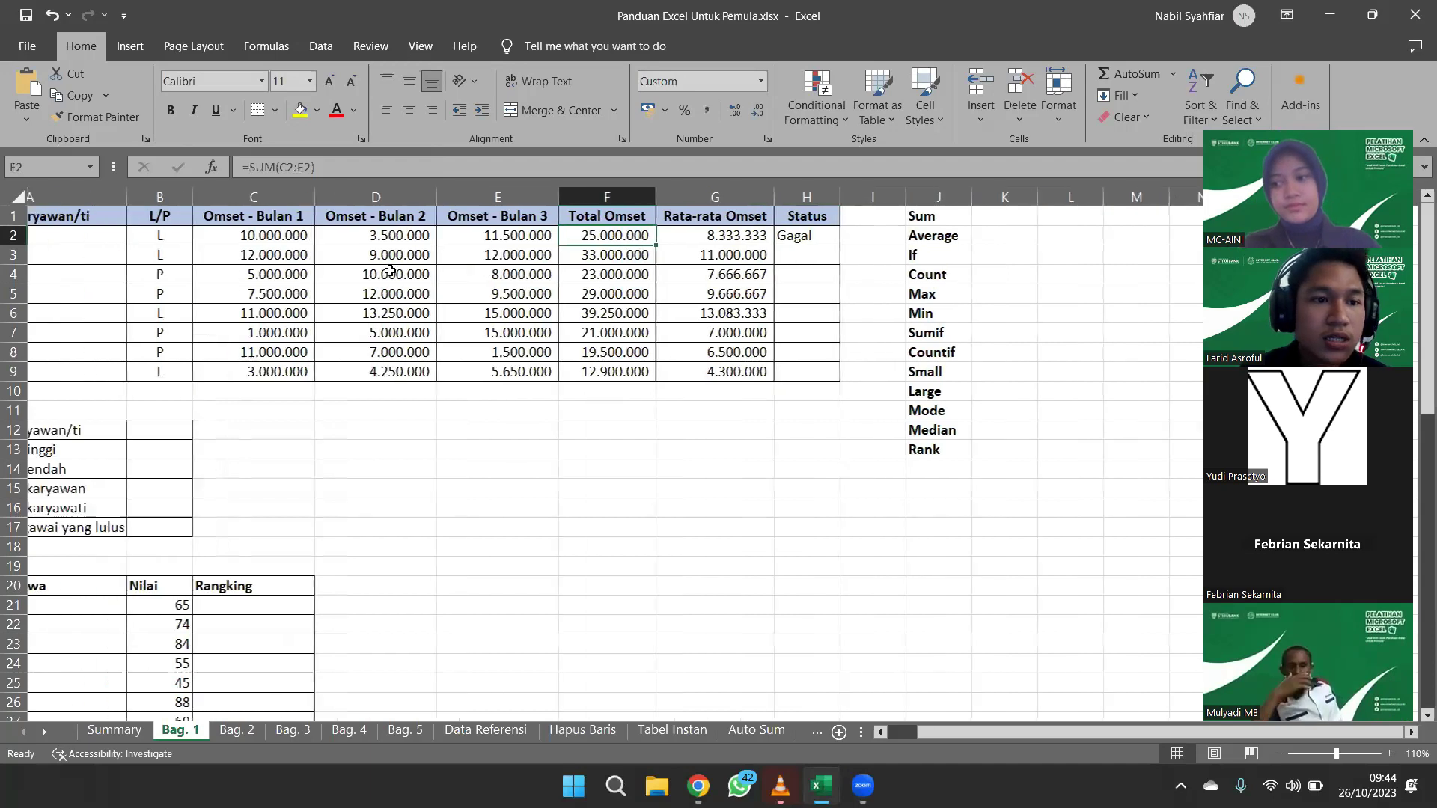
pyautogui.hscroll(-2, 390, 271)
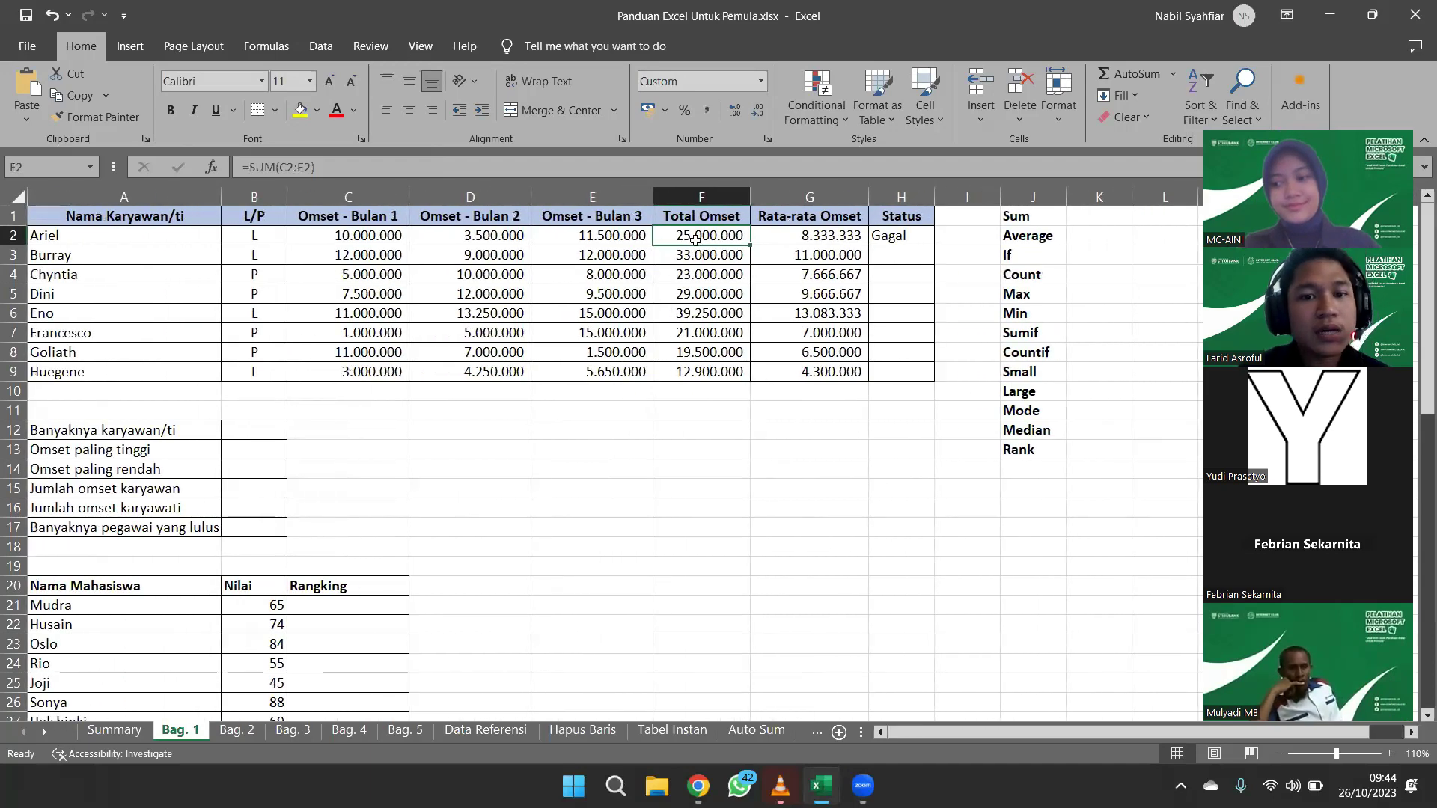
pyautogui.click(917, 238)
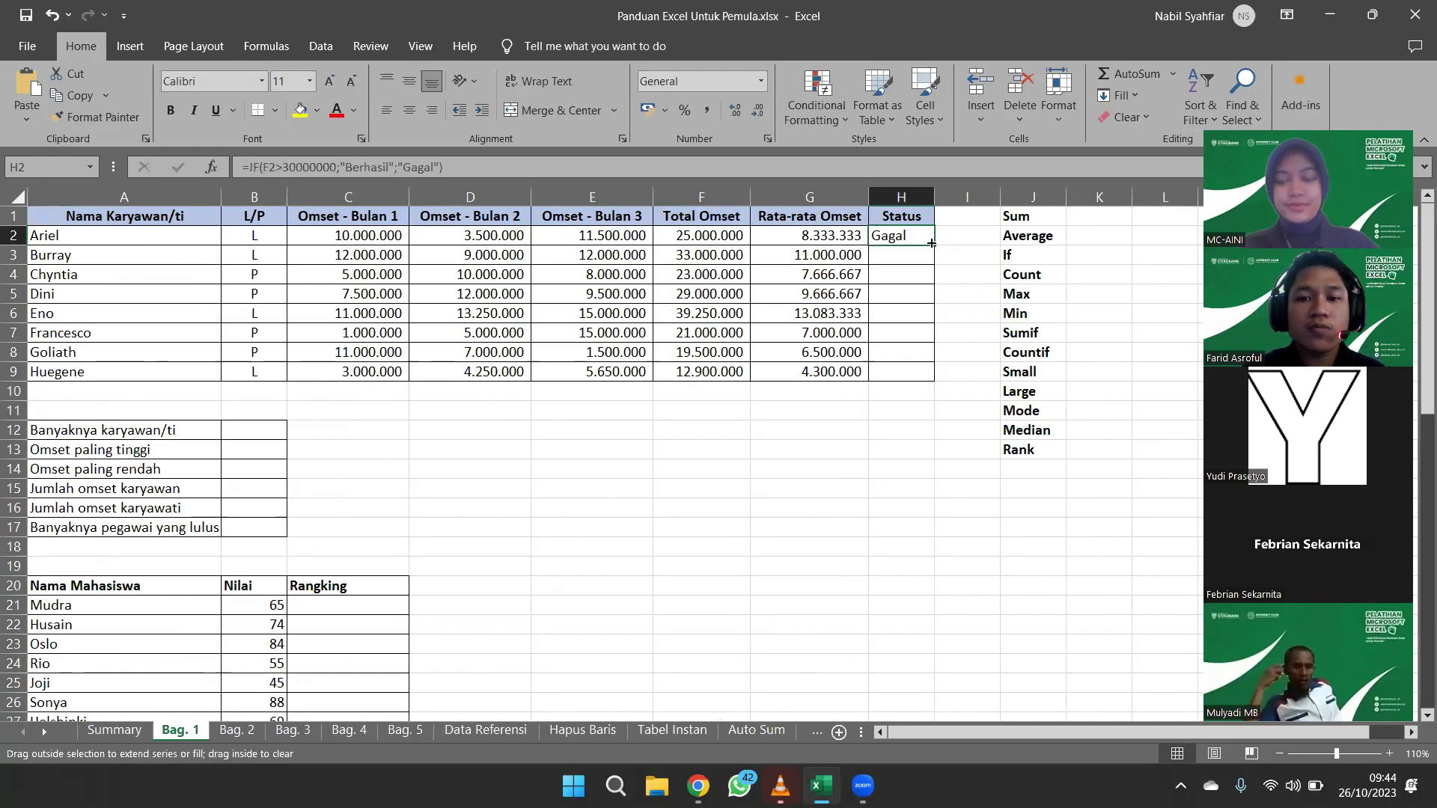
pyautogui.doubleClick(931, 243)
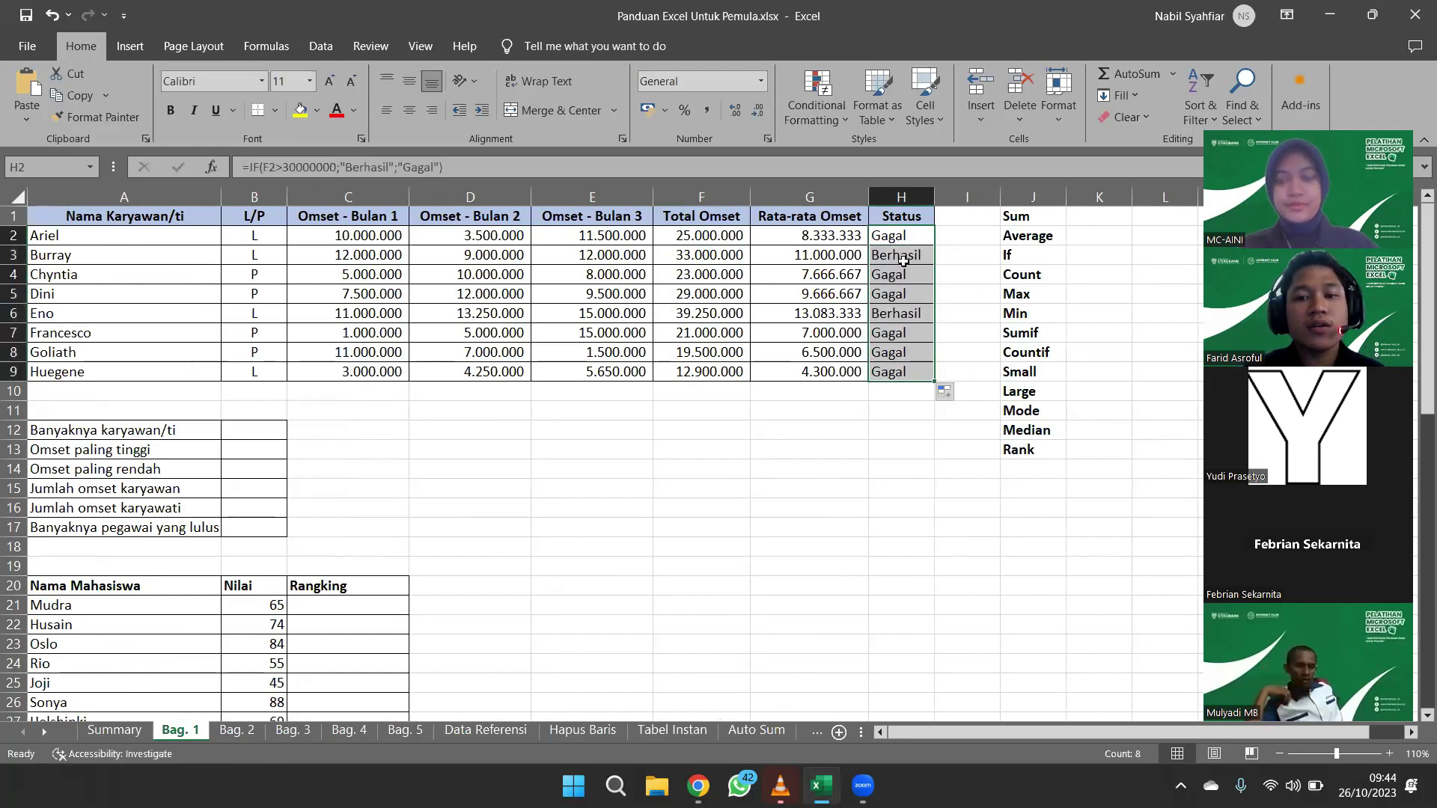
pyautogui.click(808, 462)
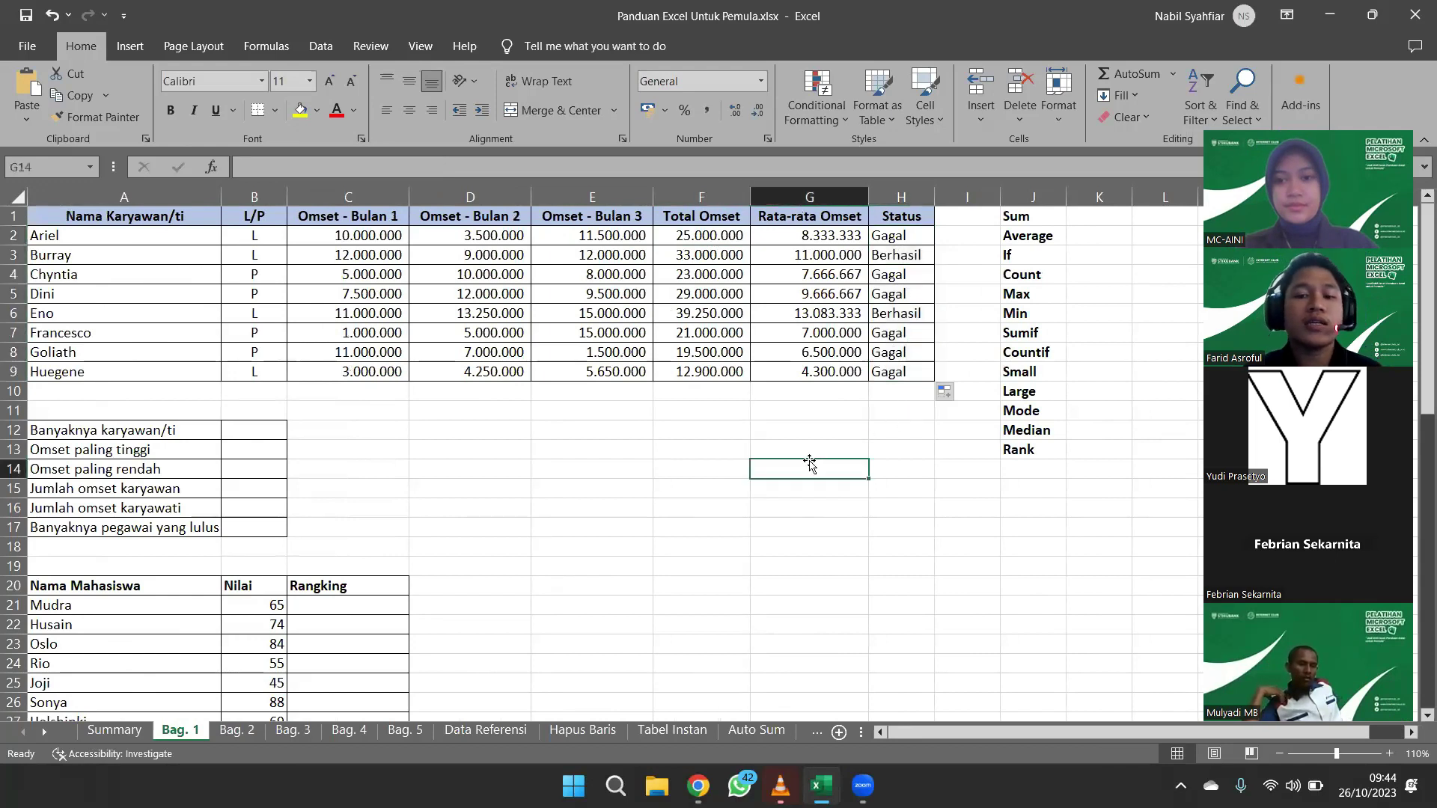
pyautogui.click(912, 238)
pyautogui.click(1035, 255)
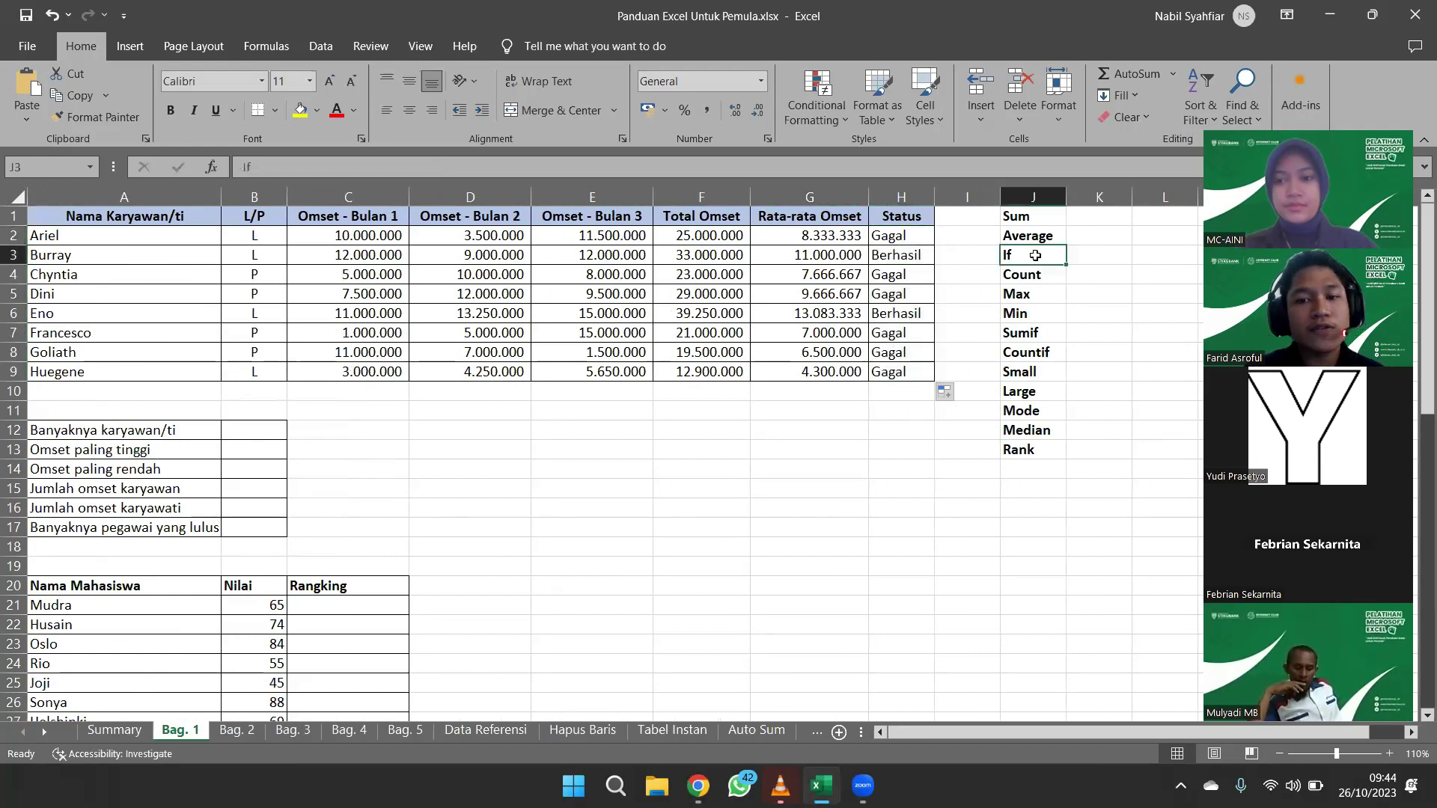
pyautogui.click(249, 426)
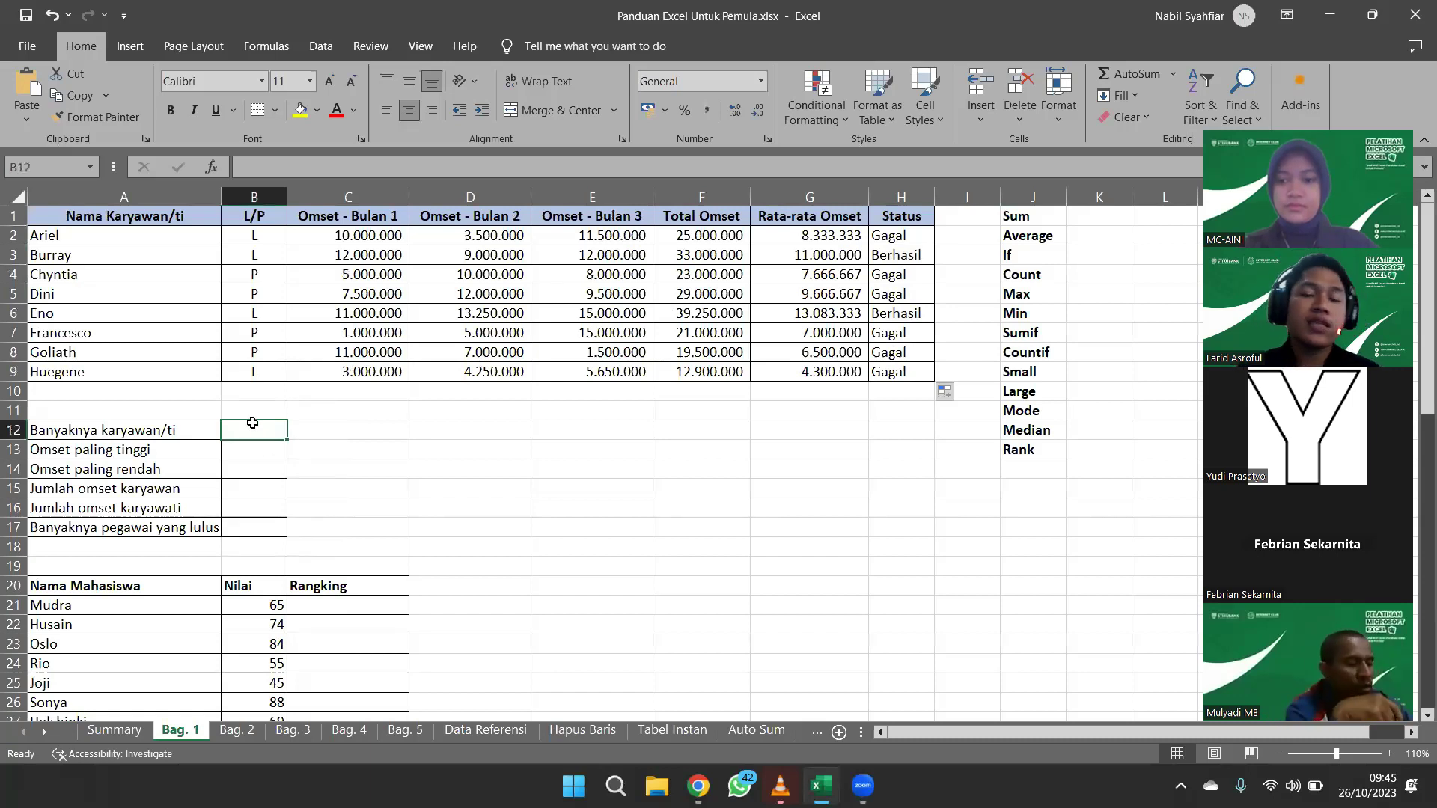
# Enter =COUNT(F2:F9) in B12 to count the employees, giving 8
pyautogui.write('=')
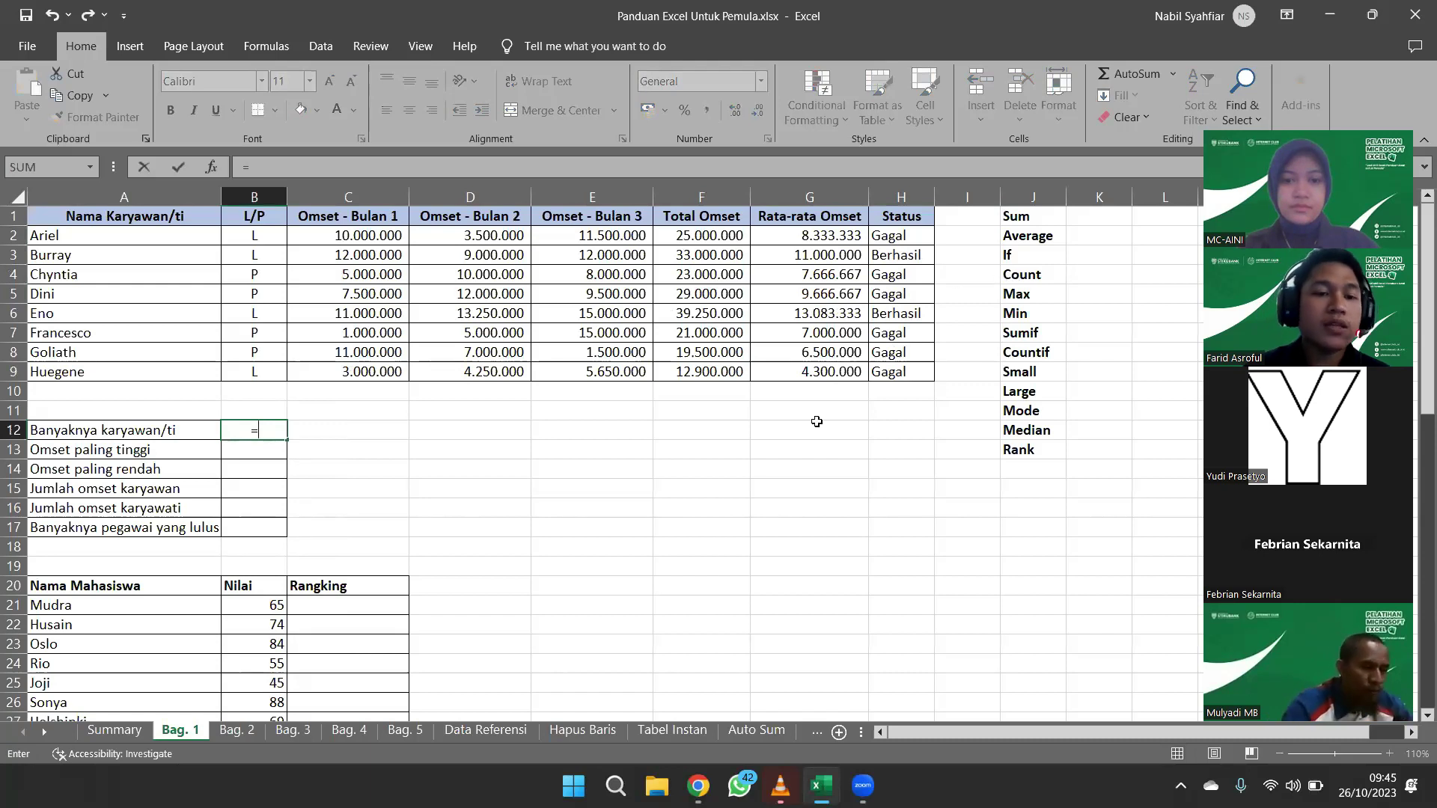
pyautogui.write('count')
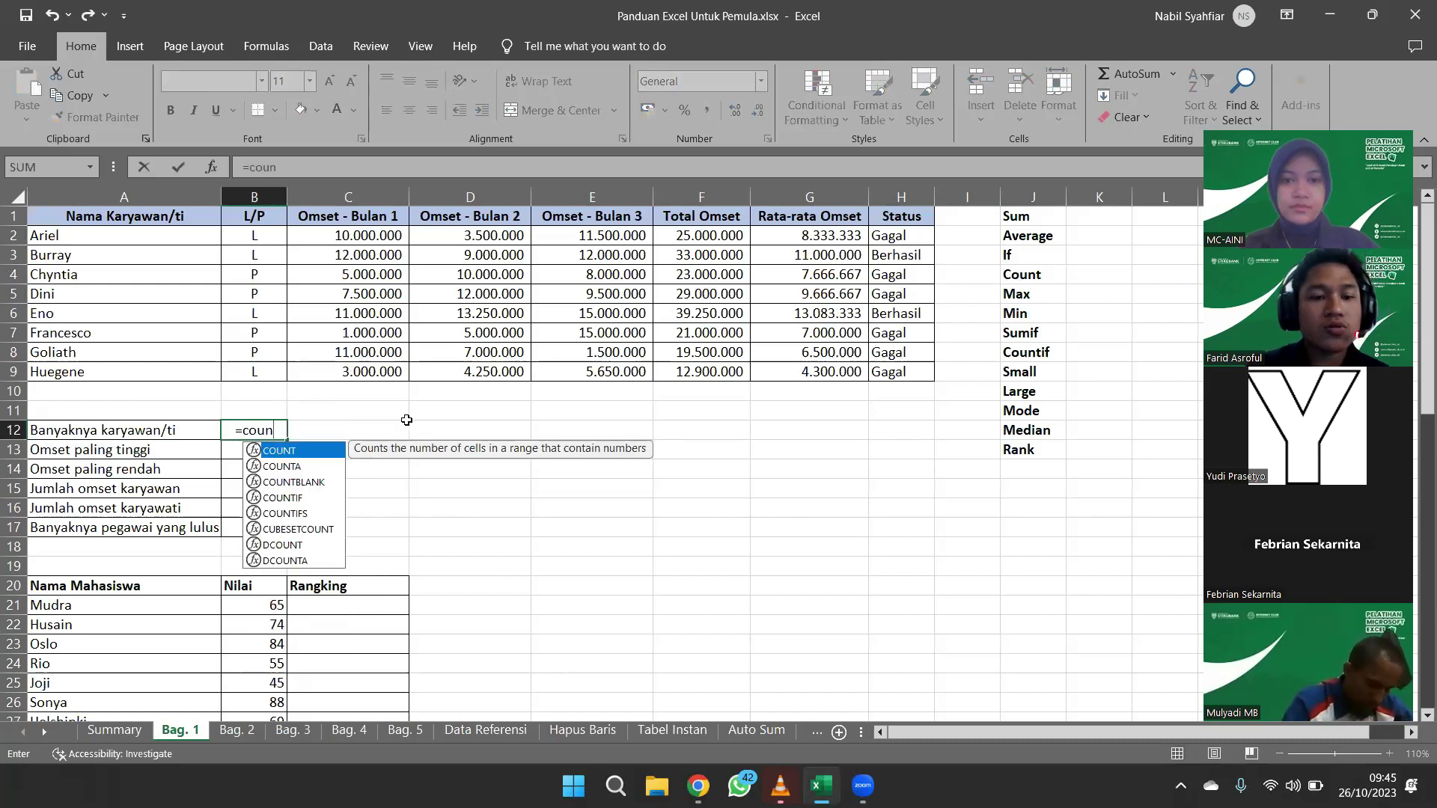
pyautogui.press('Tab')
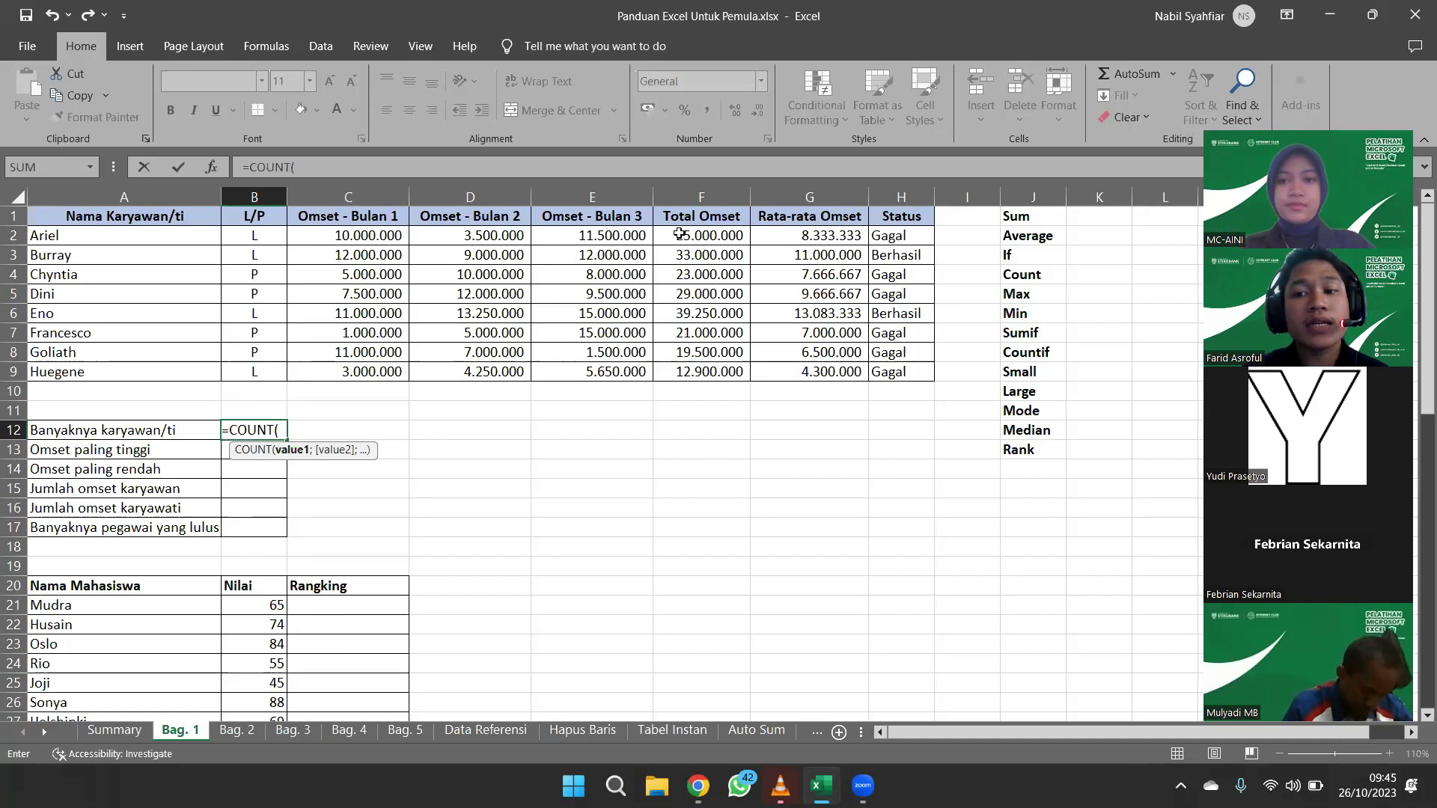
pyautogui.moveTo(679, 235); pyautogui.dragTo(684, 371)
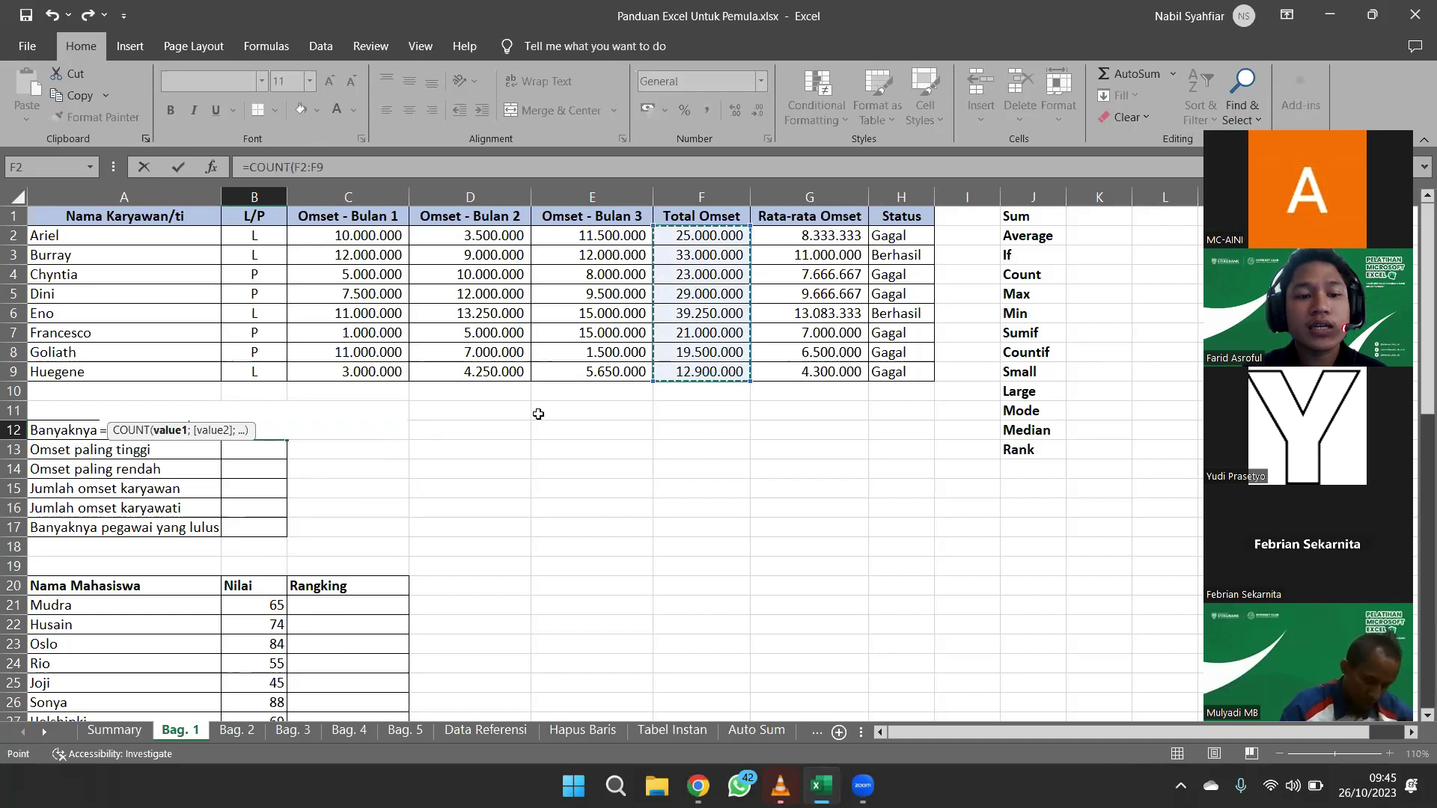
pyautogui.press('Return')
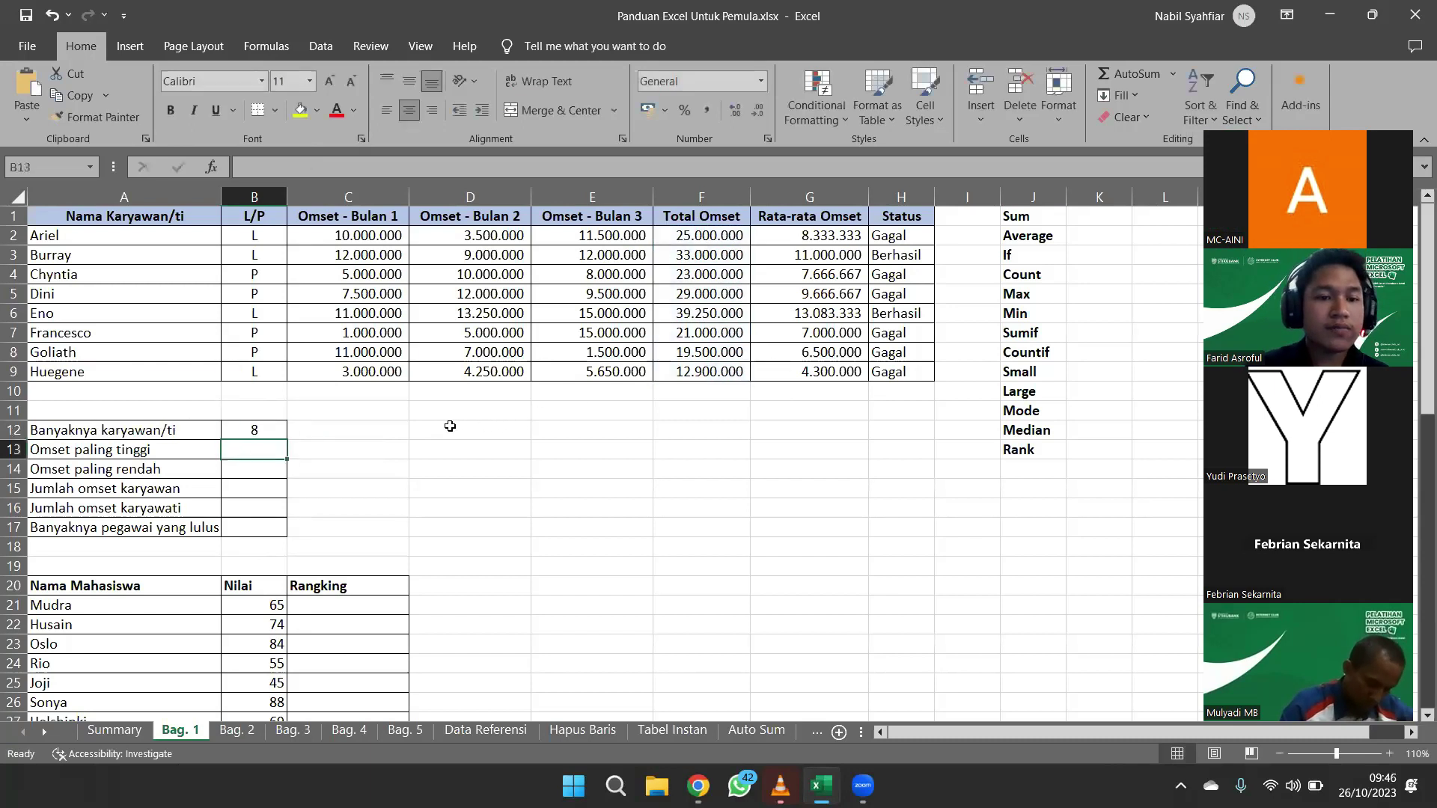
pyautogui.click(243, 428)
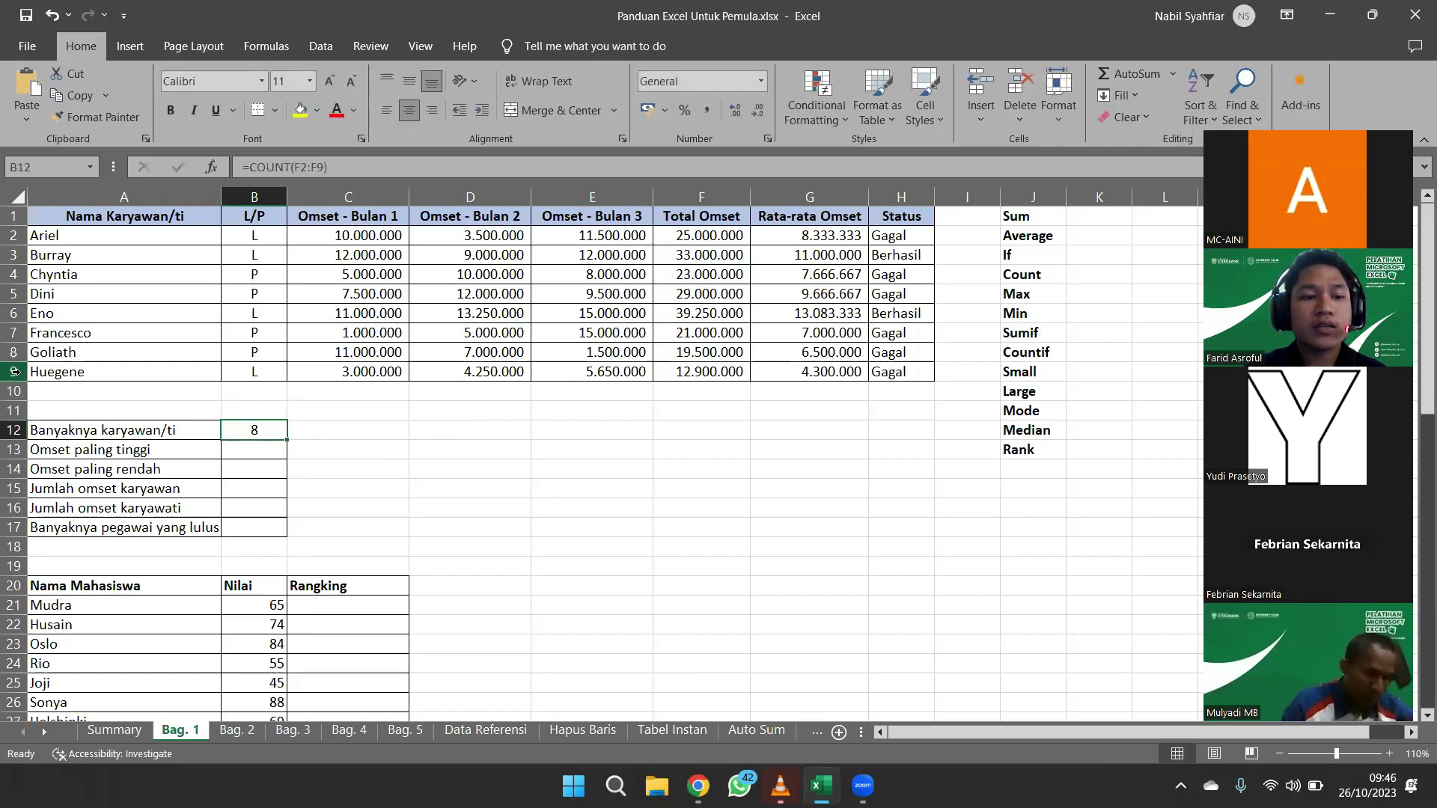
pyautogui.click(48, 372)
pyautogui.moveTo(48, 372); pyautogui.dragTo(92, 336)
pyautogui.click(106, 400)
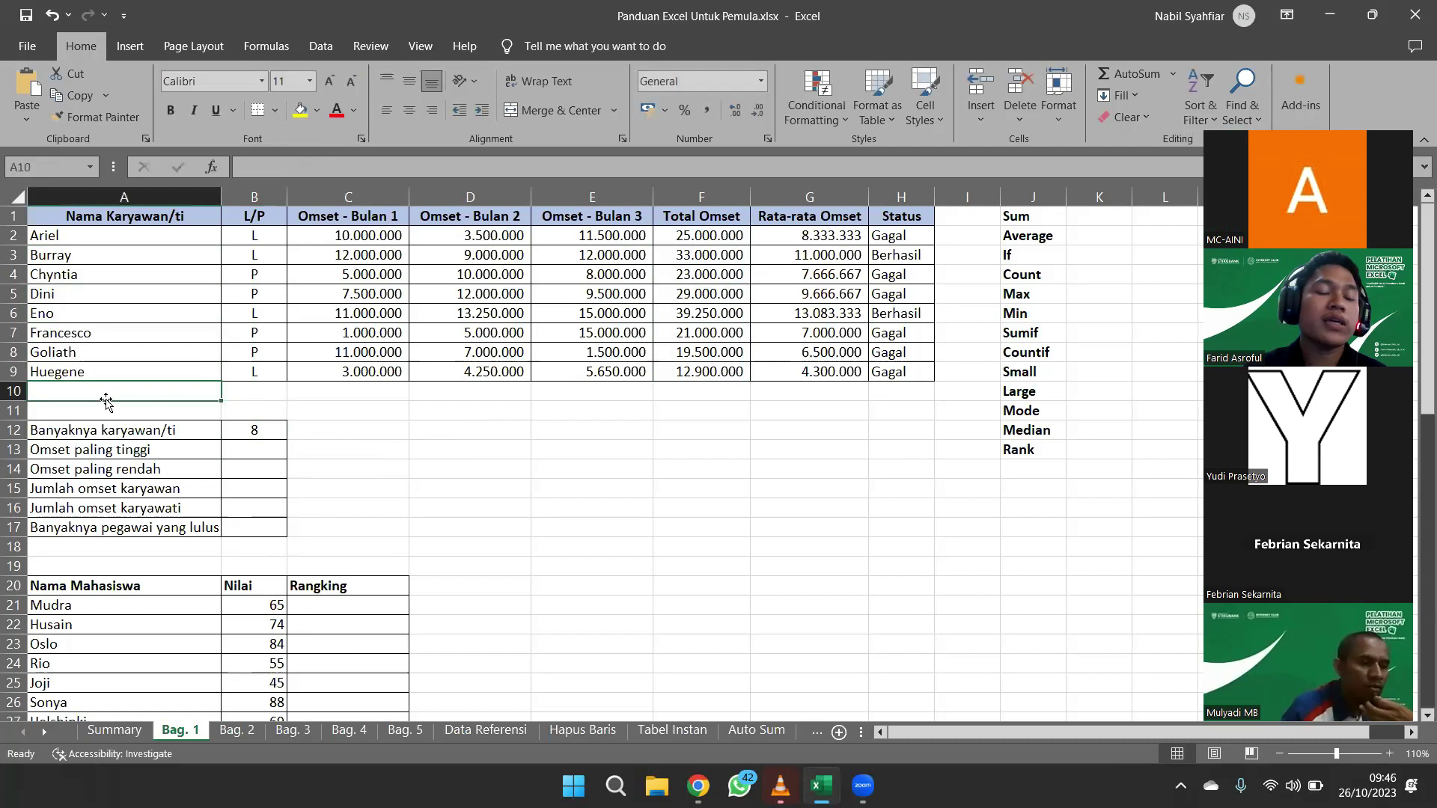
# Change B12 to =COUNTA(A2:A9), counting the 8 employee names
pyautogui.click(266, 430)
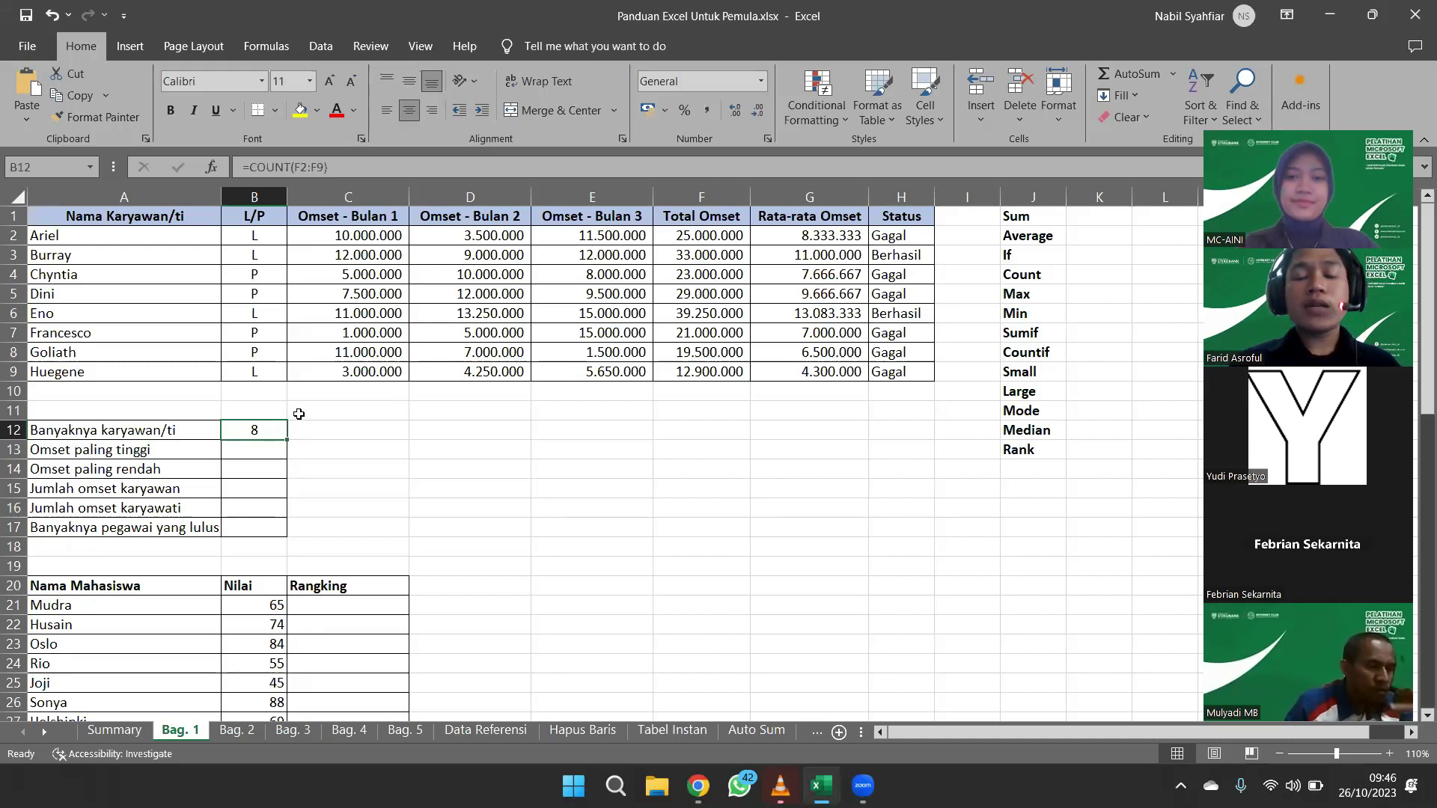
pyautogui.doubleClick(267, 434)
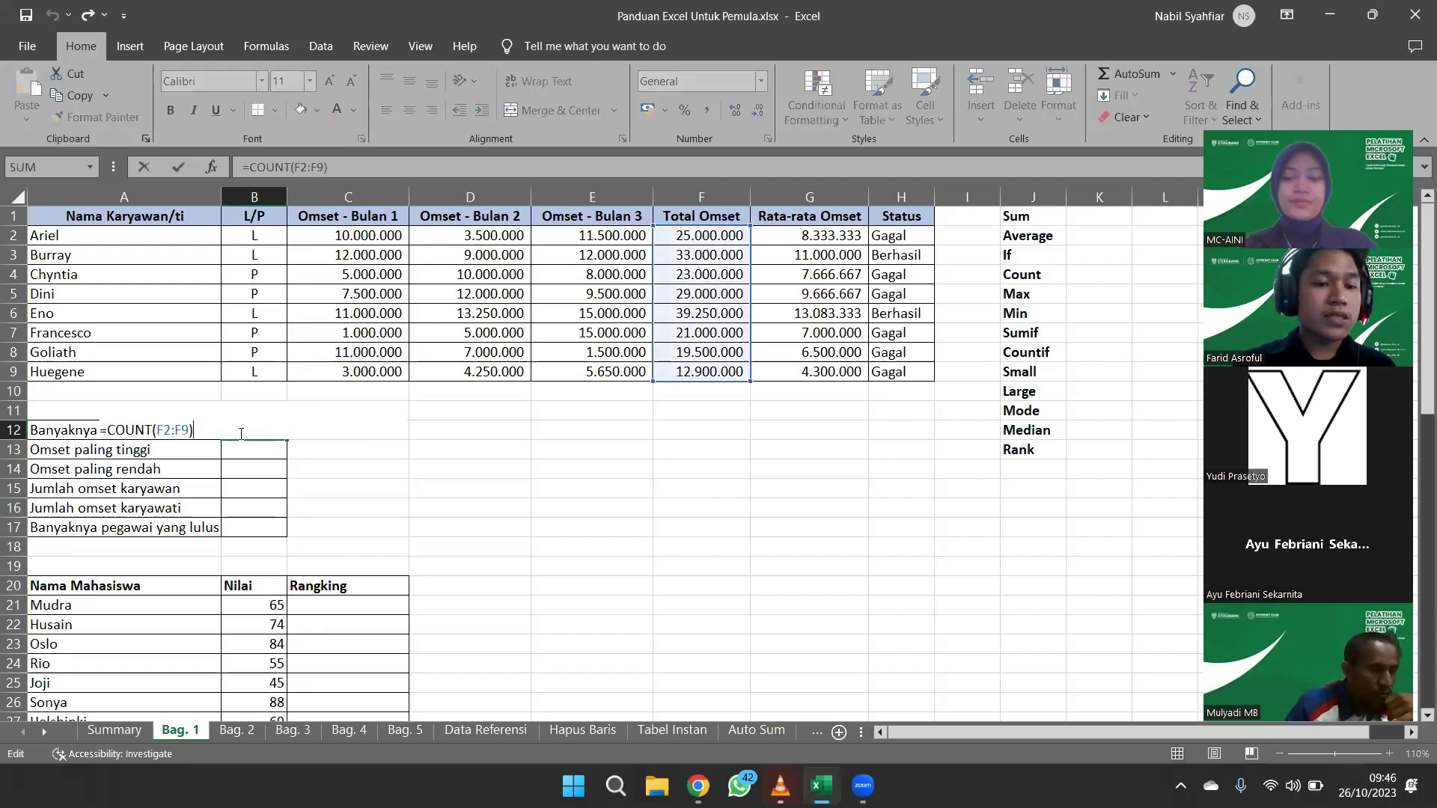
pyautogui.click(149, 430)
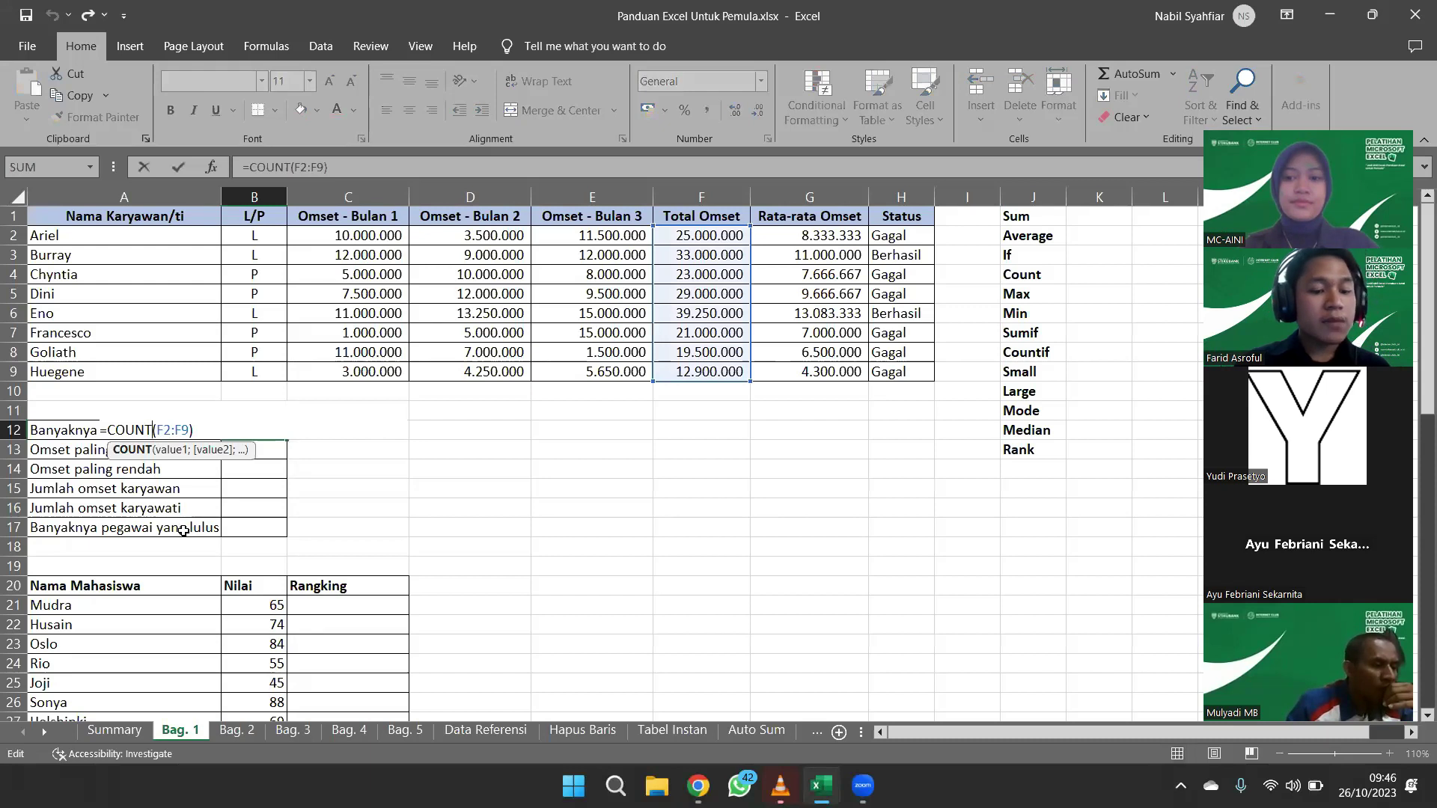
pyautogui.write('A')
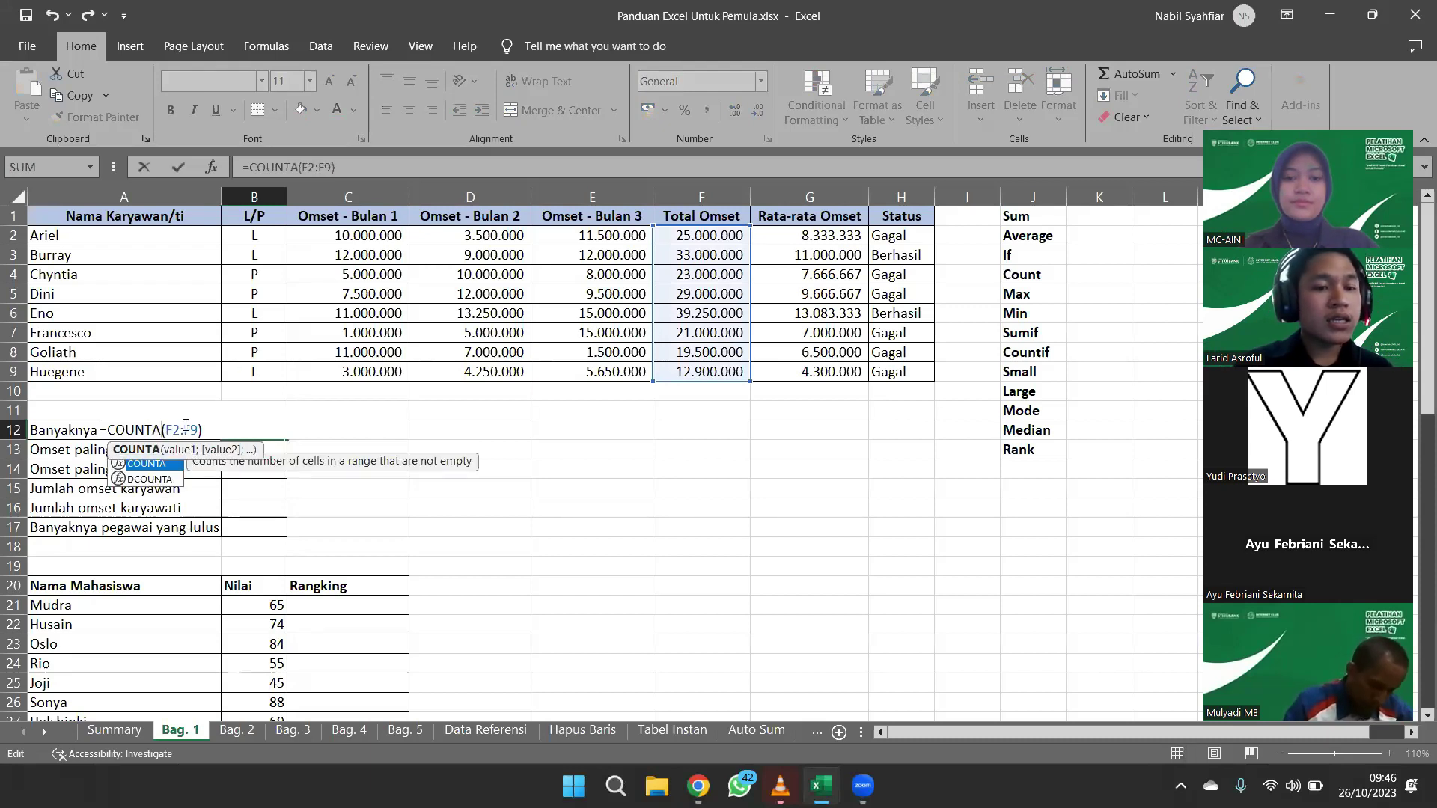
pyautogui.click(185, 427)
pyautogui.doubleClick(186, 427)
pyautogui.press('BackSpace')
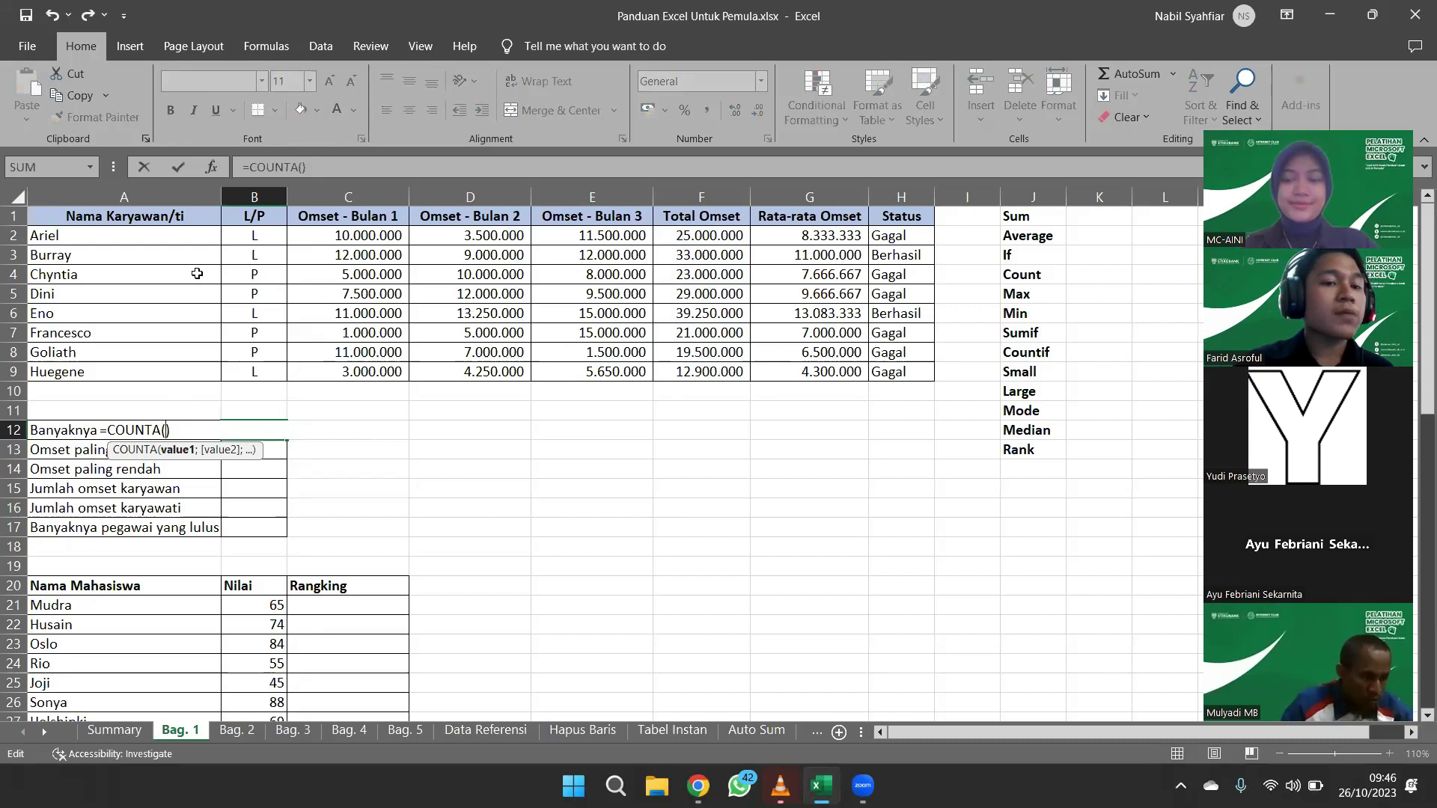
pyautogui.moveTo(134, 238); pyautogui.dragTo(134, 370)
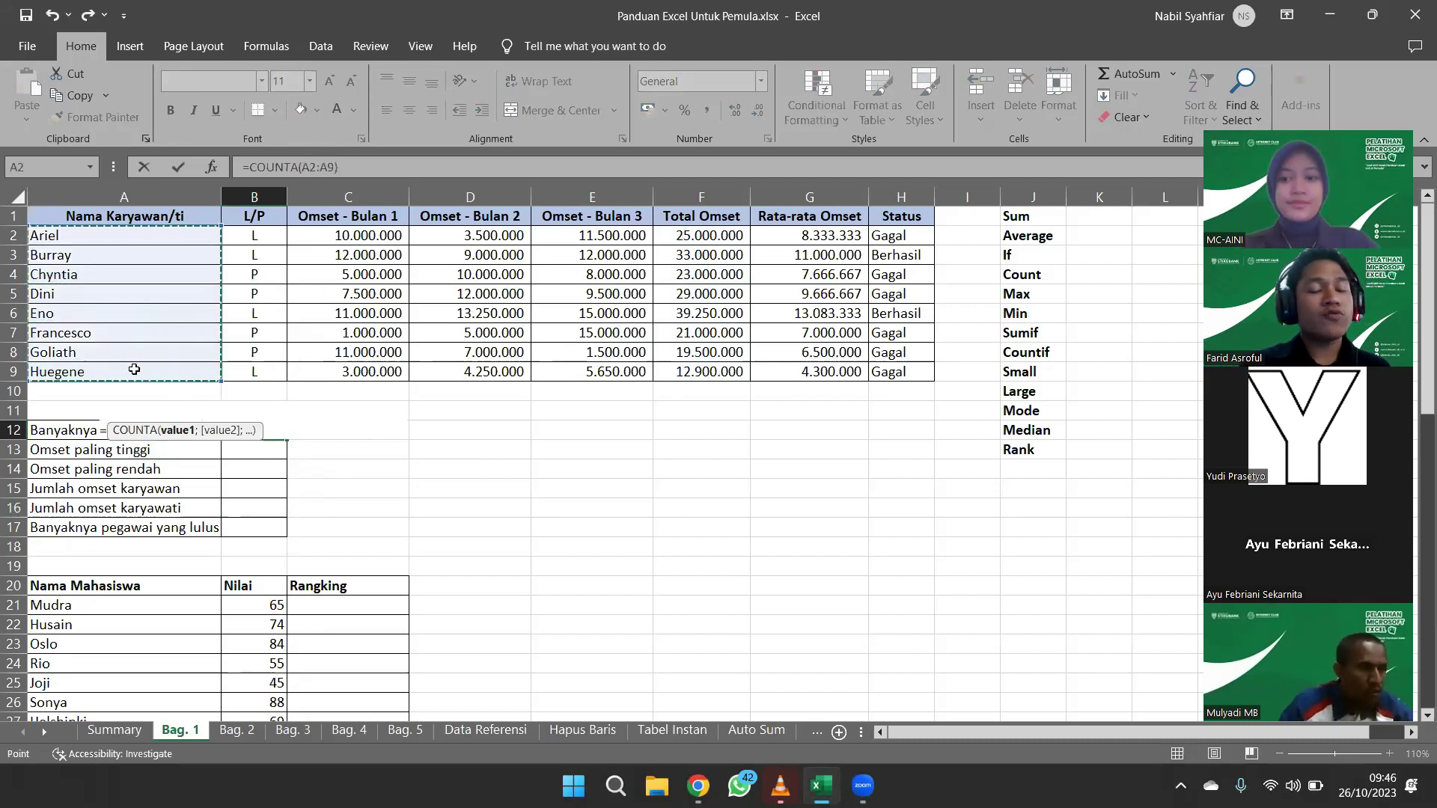
pyautogui.press('Return')
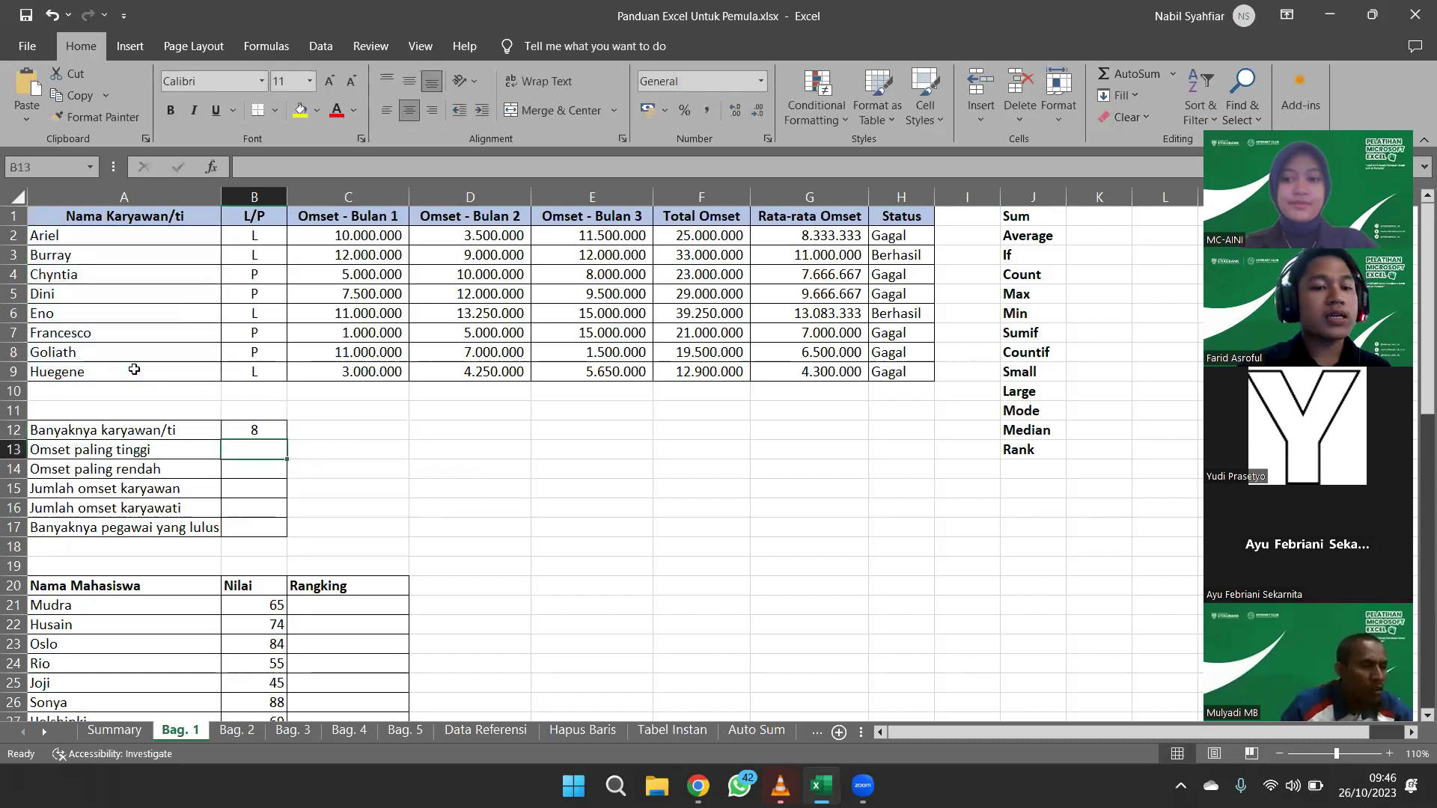
# Edit B12 back to =COUNT(A2:A9)
pyautogui.click(264, 433)
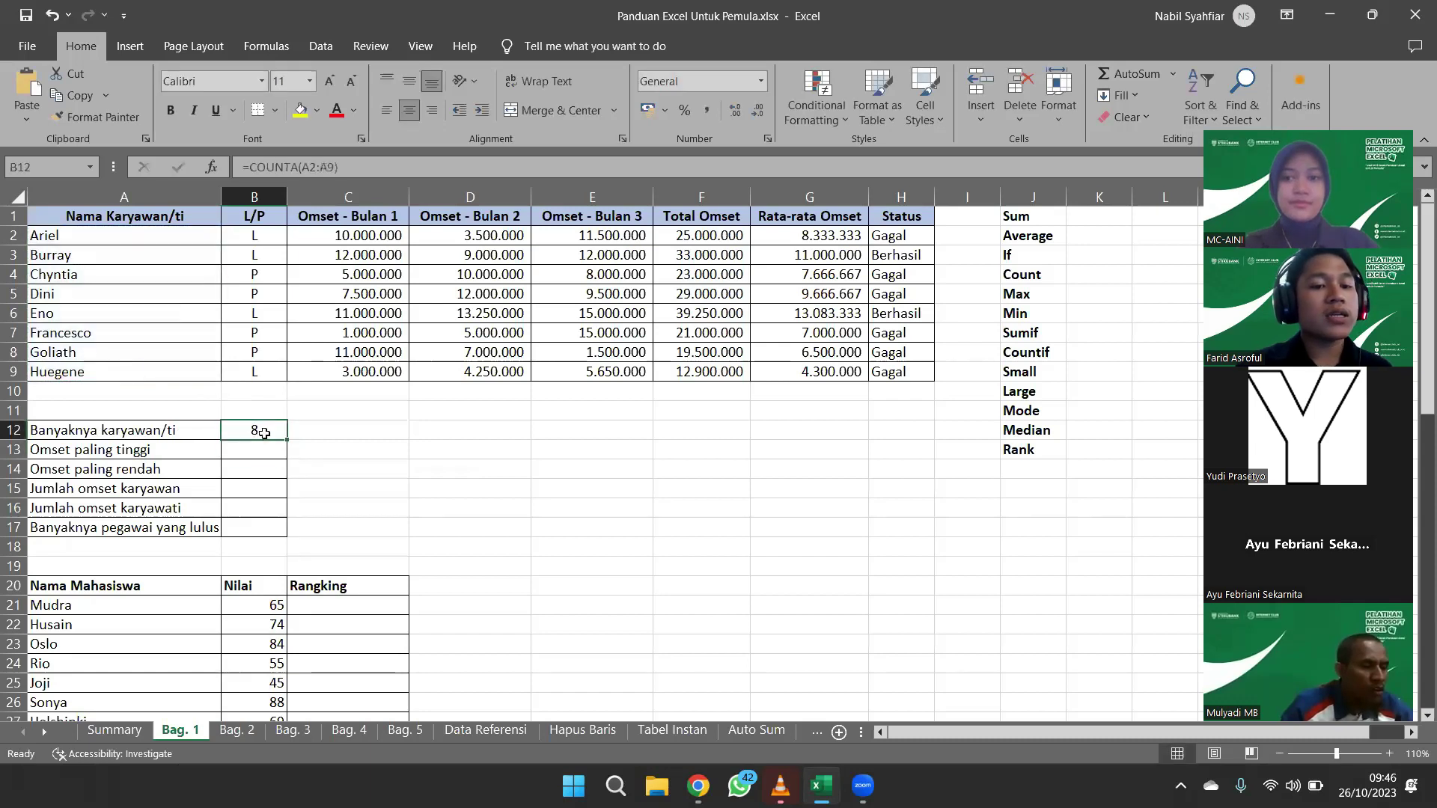
pyautogui.doubleClick(264, 433)
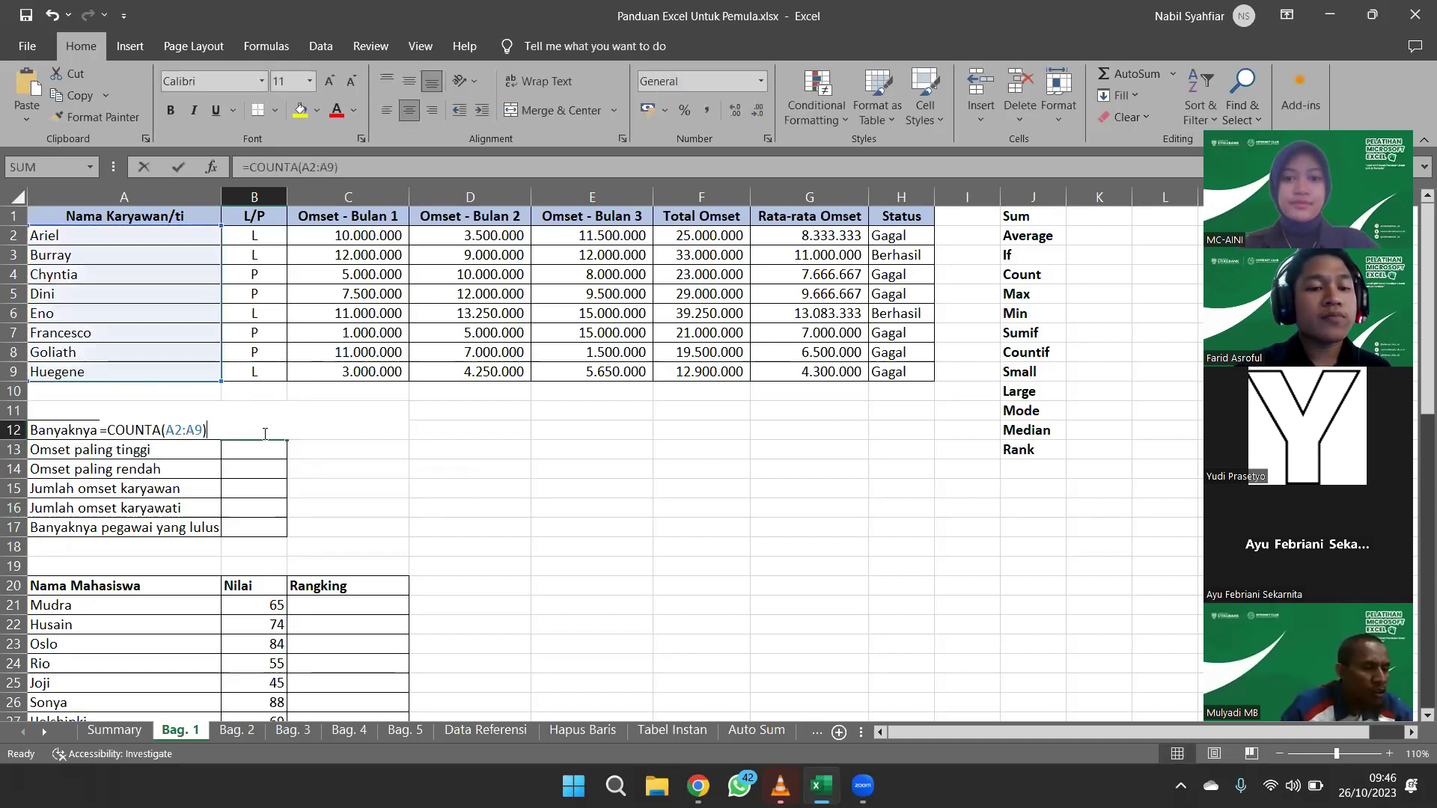
pyautogui.click(161, 429)
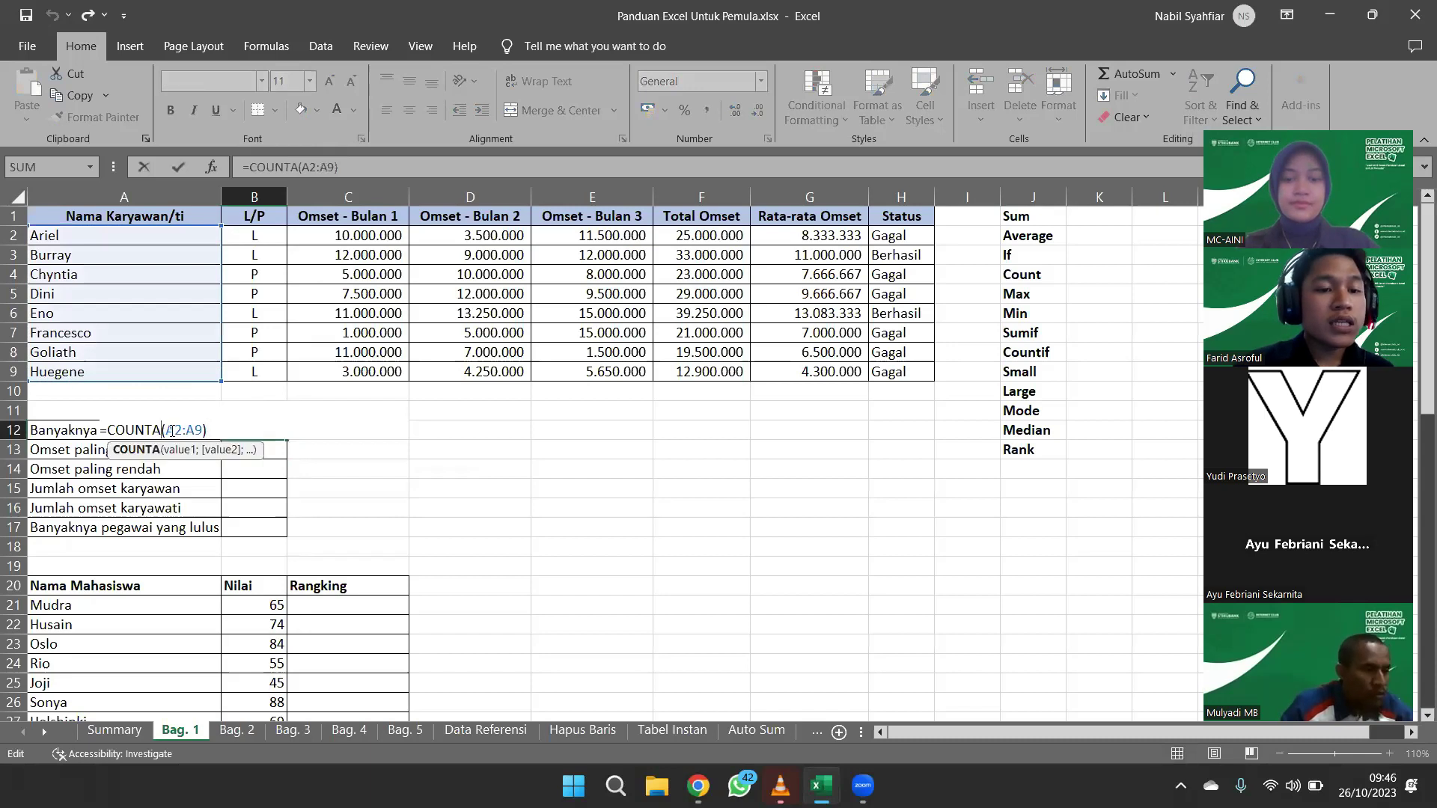
pyautogui.press('BackSpace')
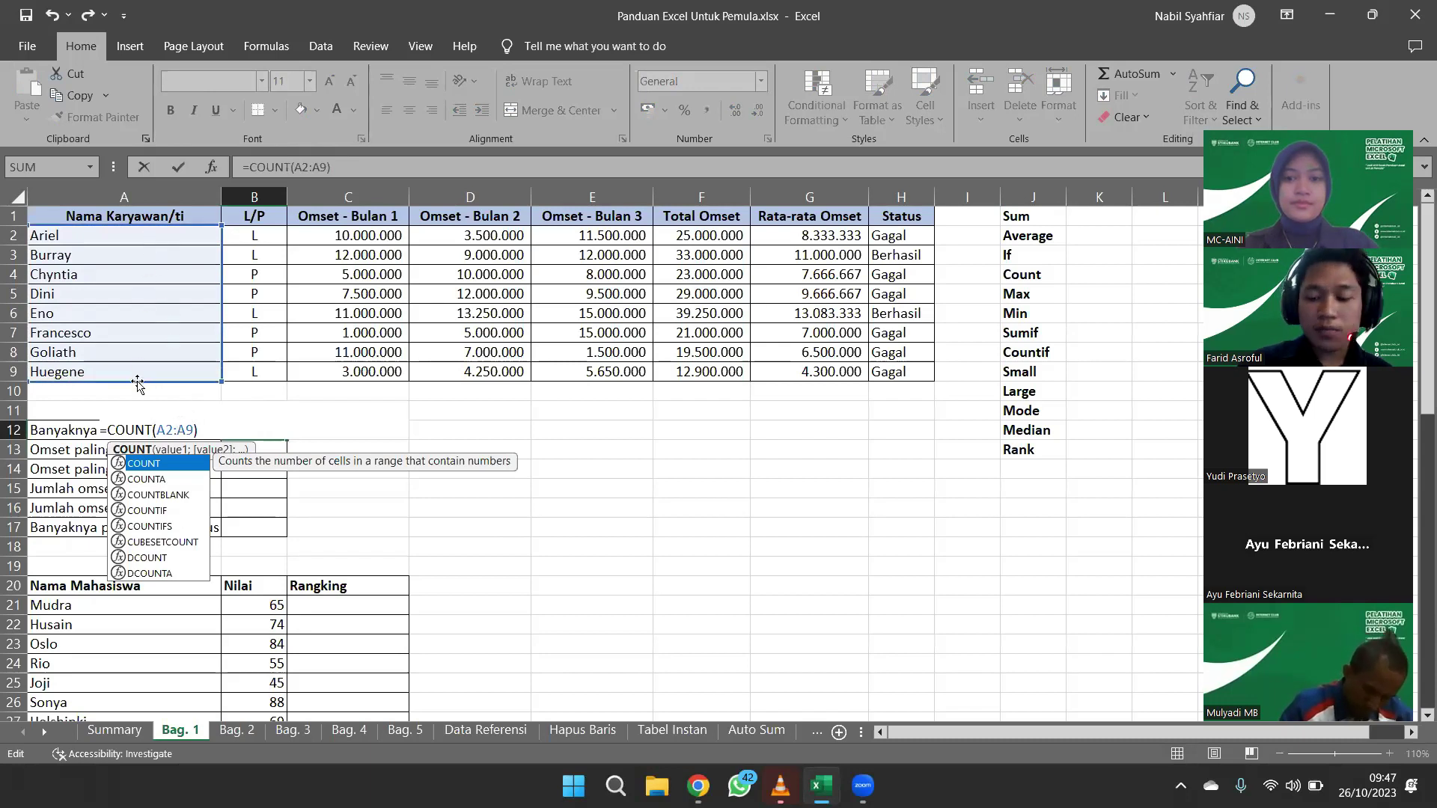
pyautogui.press('Return')
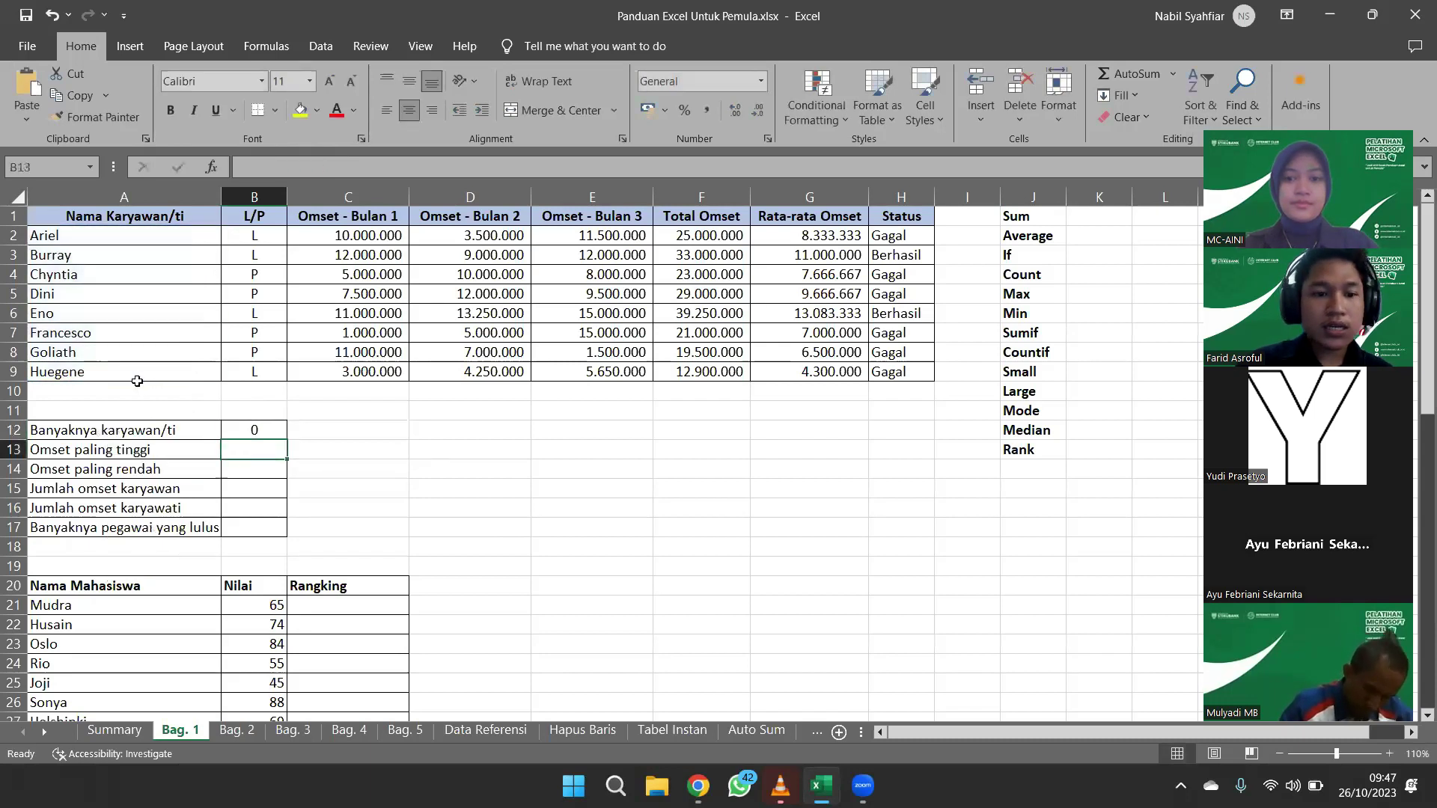
# Undo B12 back to =COUNTA(A2:A9), showing 8 employees again
pyautogui.click(256, 432)
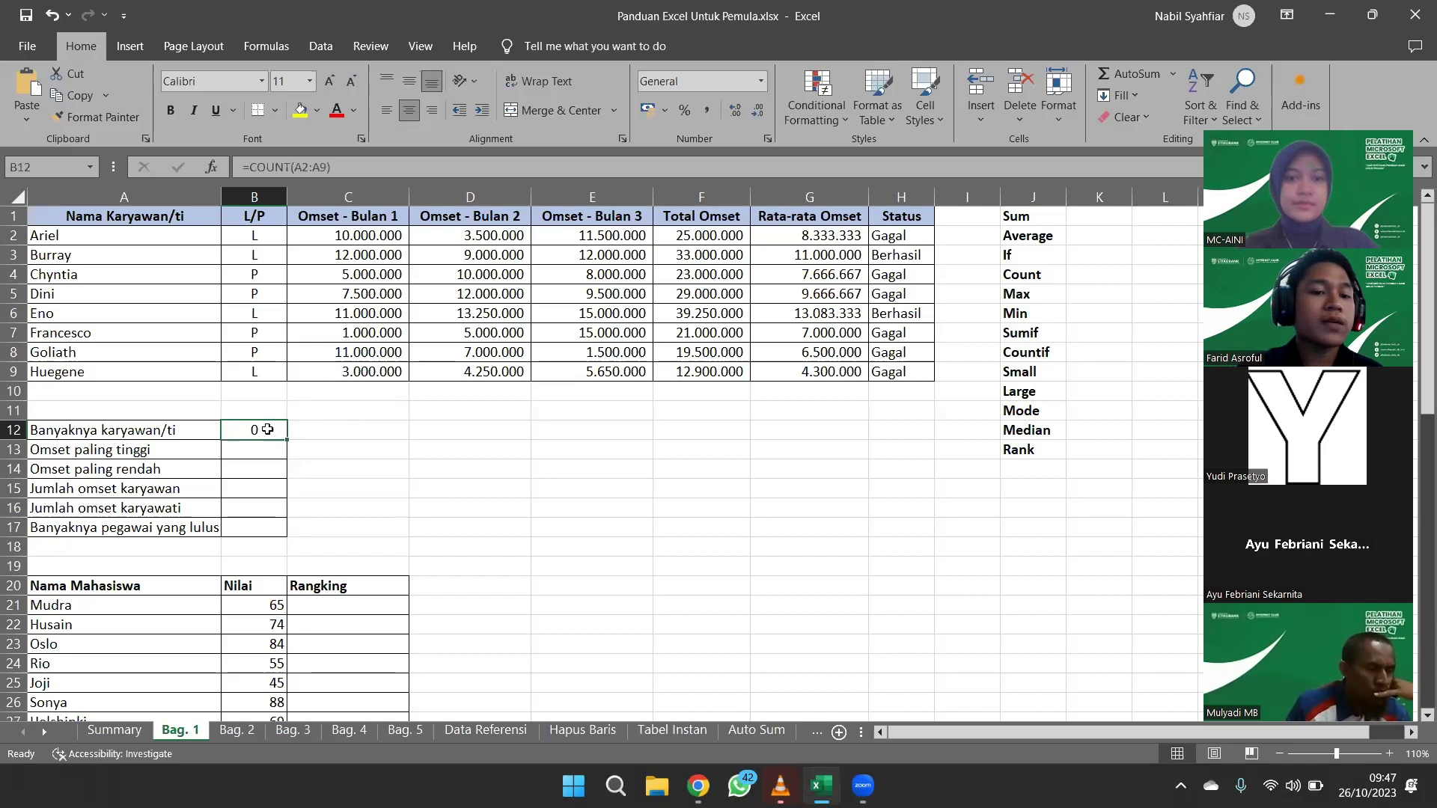
pyautogui.hotkey('ctrl', 'z')
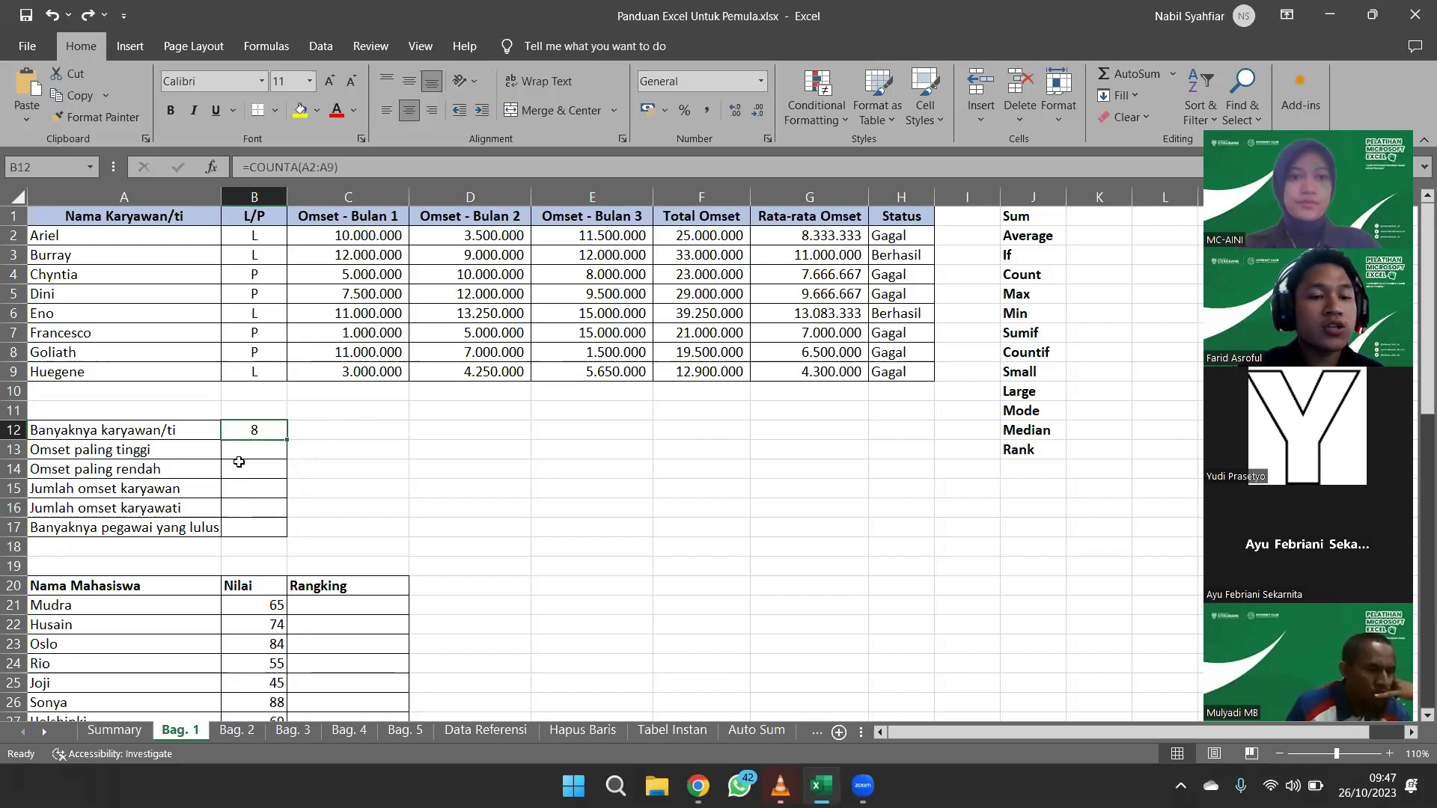
pyautogui.click(245, 452)
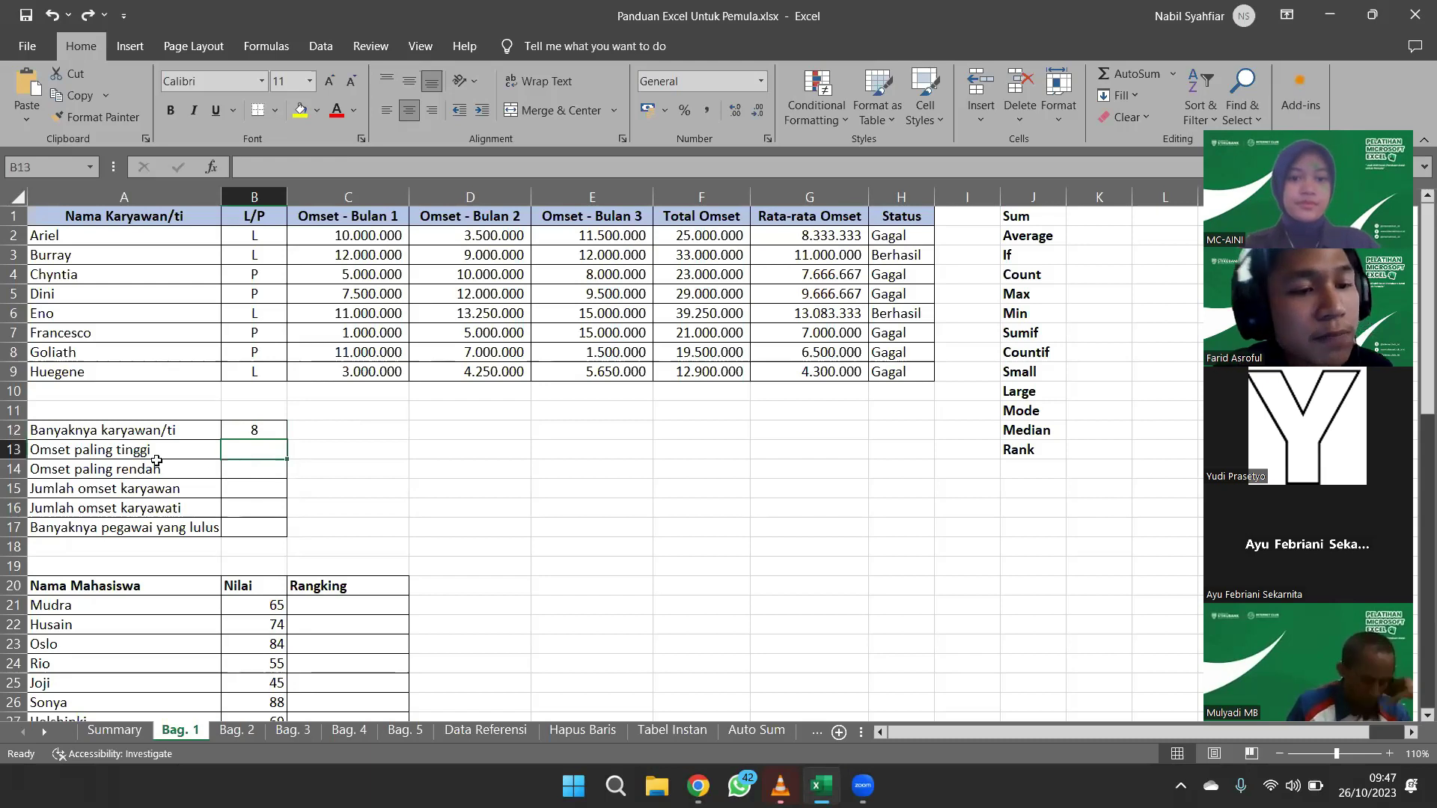
# Enter =MAX(F2:F9) in B13 for the highest total omset, 39.250.000
pyautogui.moveTo(610, 235); pyautogui.dragTo(607, 380)
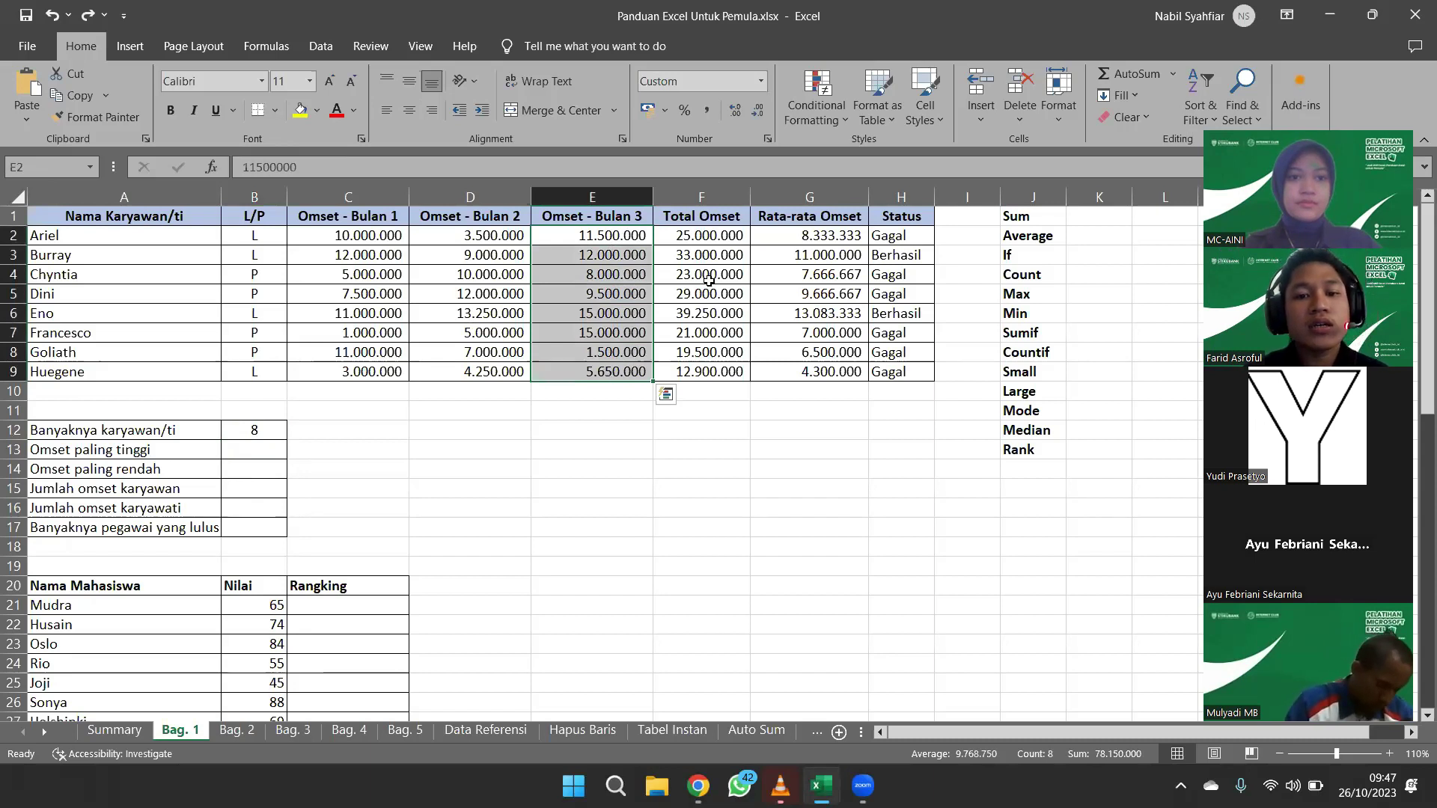
pyautogui.moveTo(700, 235); pyautogui.dragTo(719, 373)
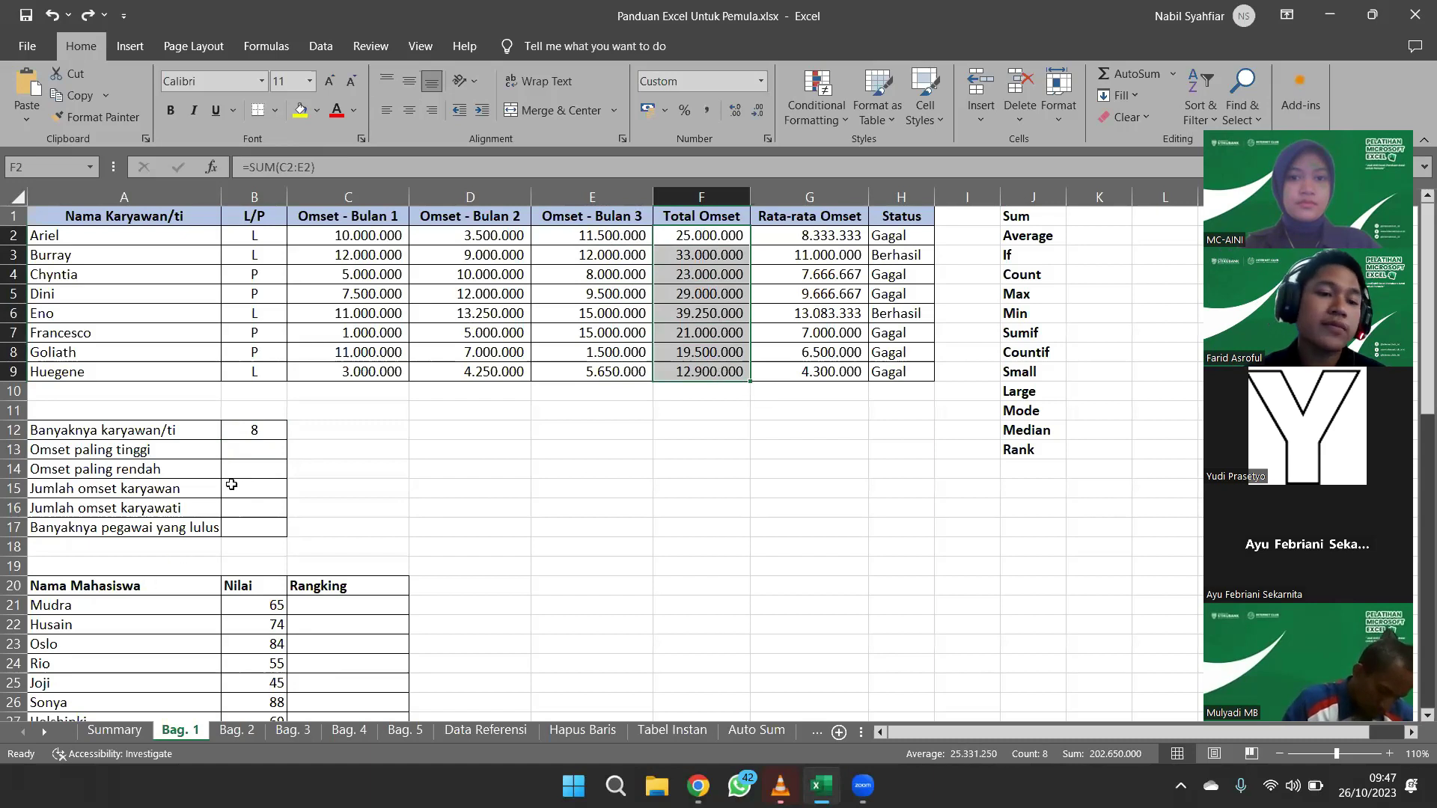
pyautogui.click(245, 457)
pyautogui.write('=ma')
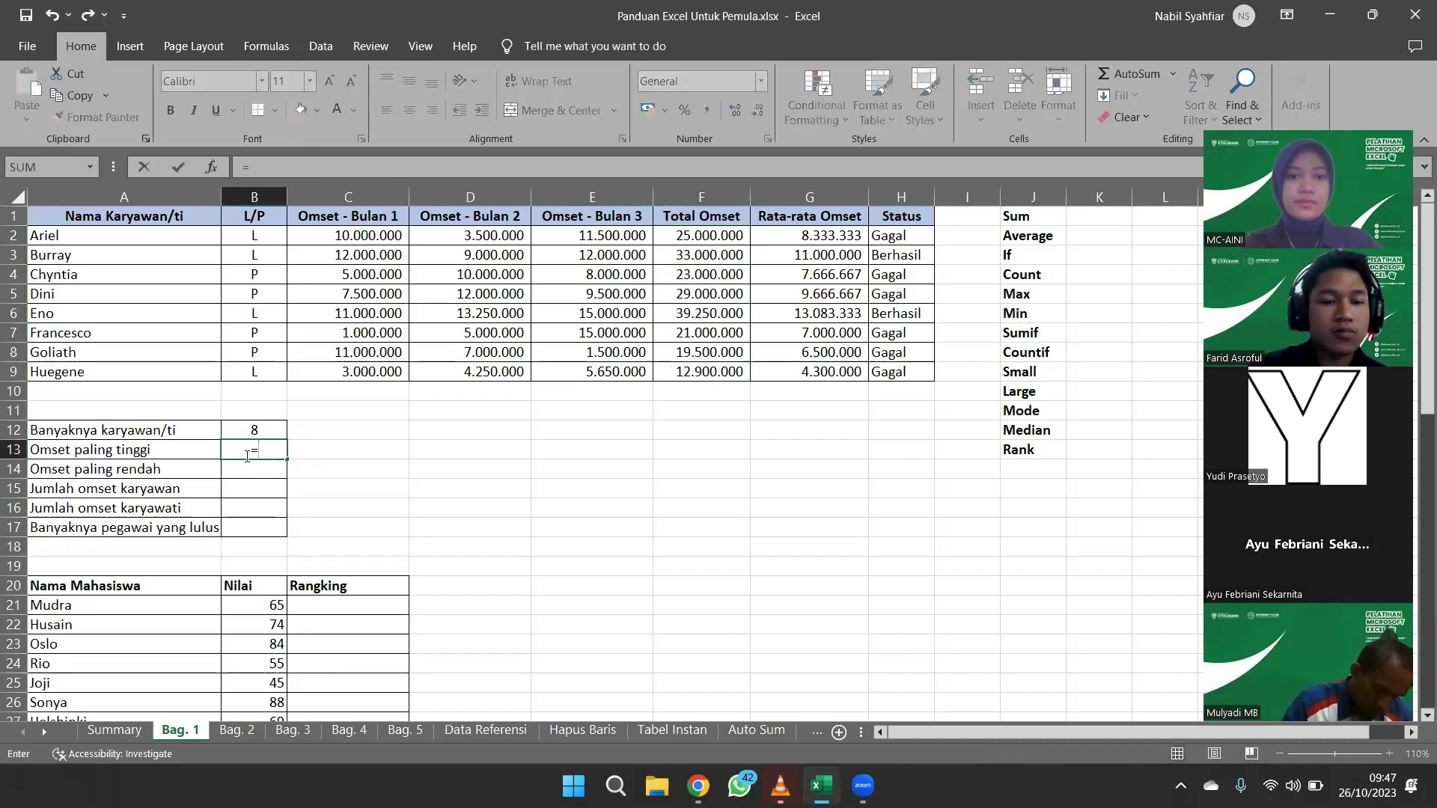
pyautogui.press('Tab')
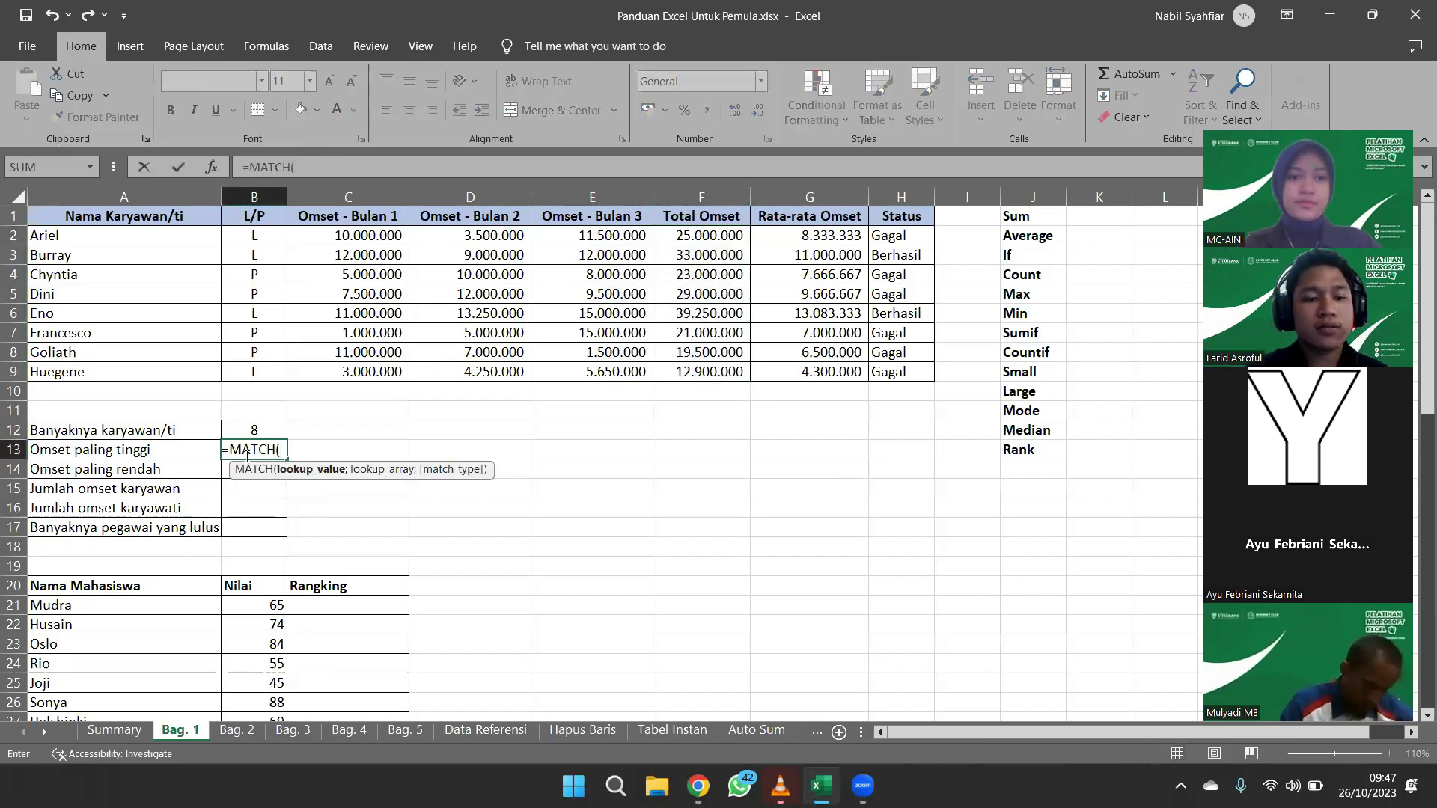
pyautogui.press('BackSpace')
pyautogui.press('BackSpace')
pyautogui.press('BackSpace')
pyautogui.press('BackSpace')
pyautogui.write('z')
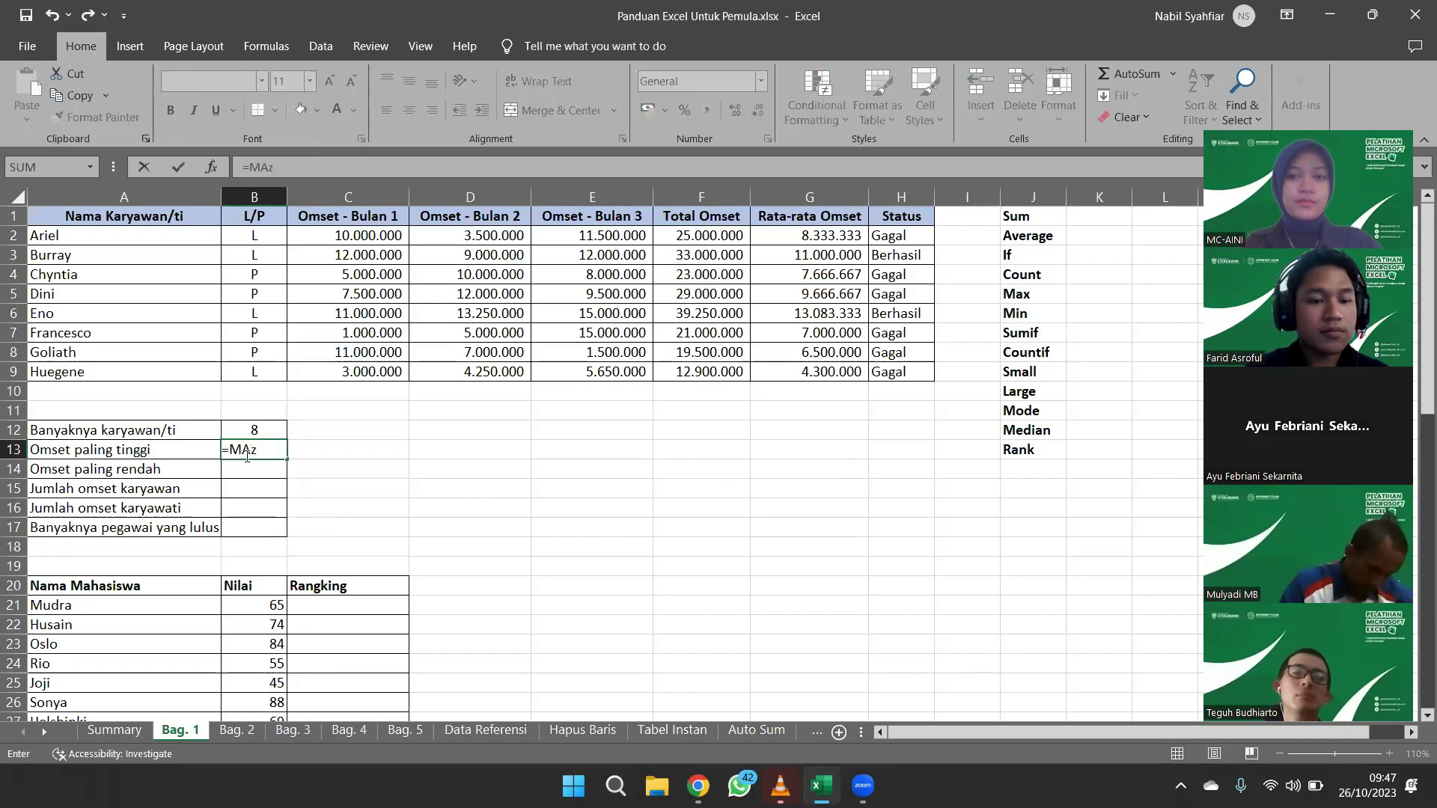
pyautogui.press('BackSpace')
pyautogui.write('x')
pyautogui.press('Tab')
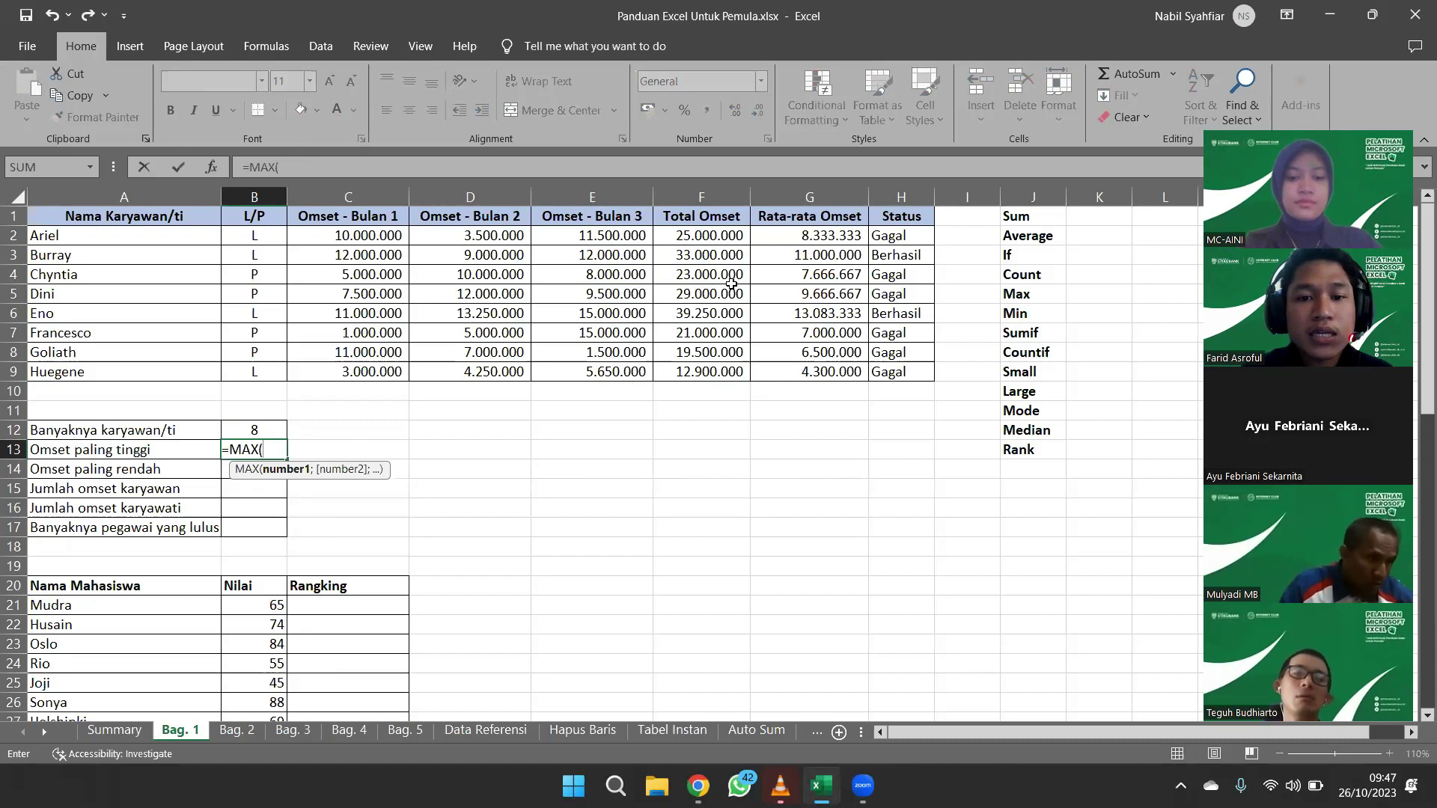
pyautogui.moveTo(709, 236); pyautogui.dragTo(709, 391)
pyautogui.moveTo(699, 236); pyautogui.dragTo(698, 369)
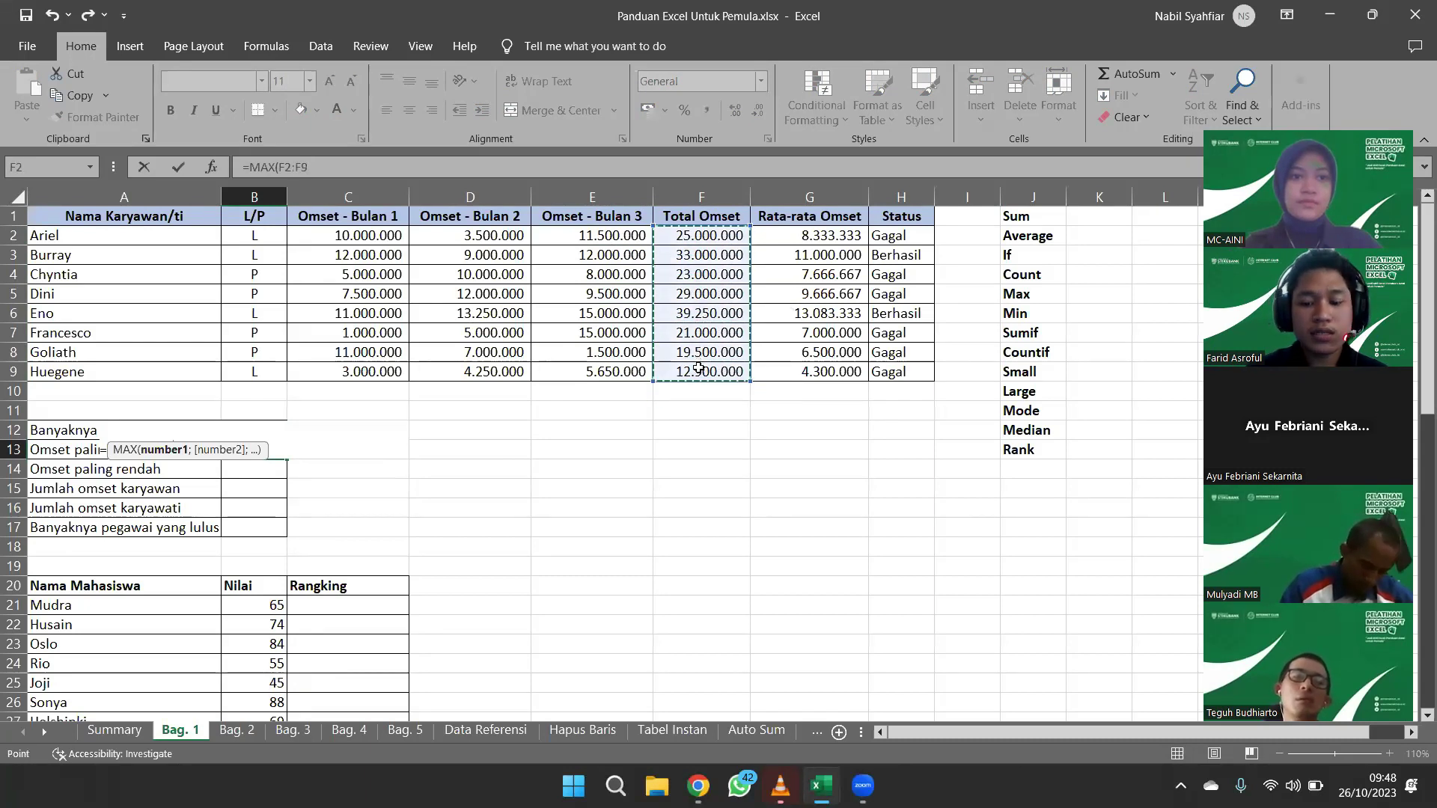
pyautogui.press('Return')
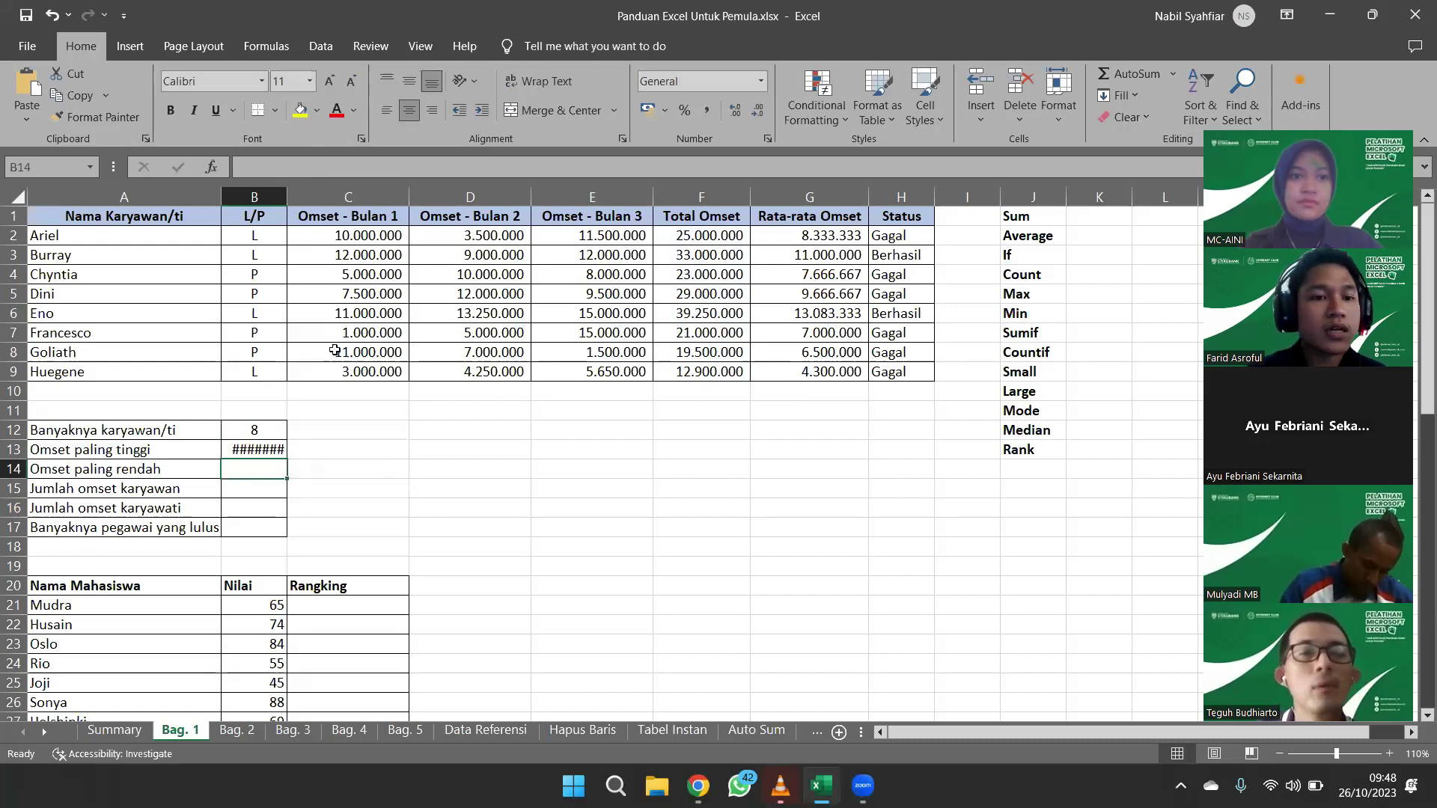
# Widen column B so B13 shows the highest total omset, 39.250.000, instead of #######
pyautogui.click(257, 451)
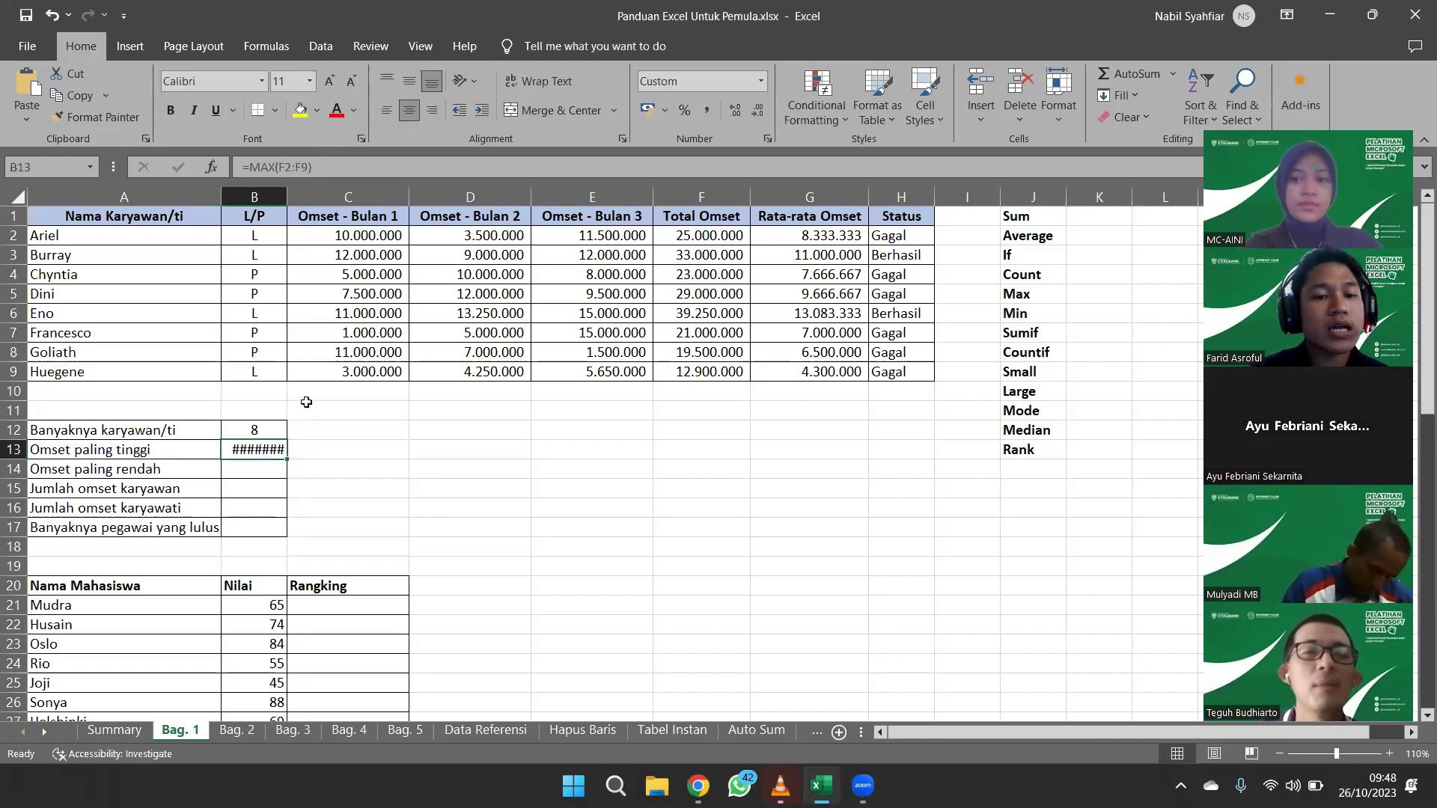
pyautogui.moveTo(287, 194); pyautogui.dragTo(324, 202)
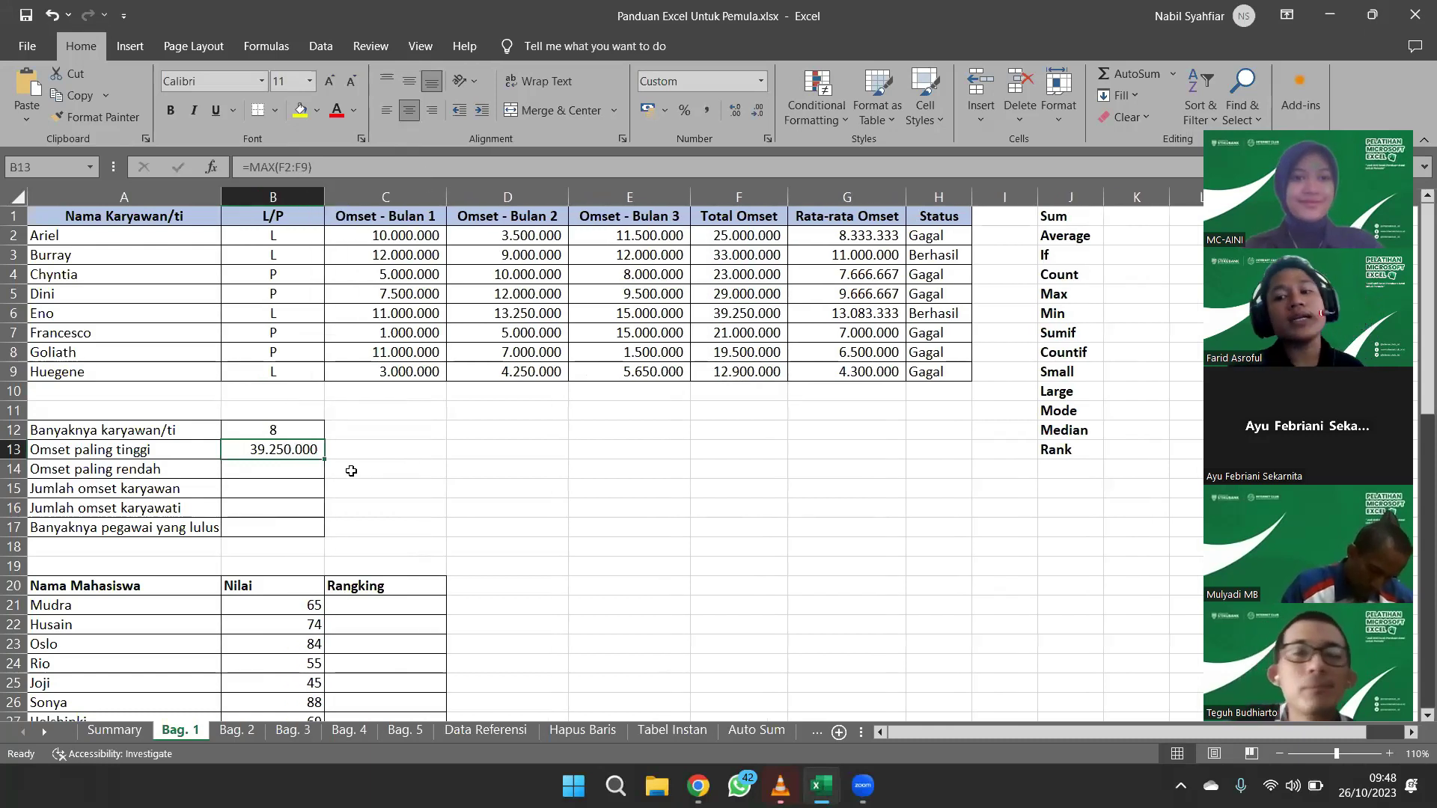
pyautogui.click(258, 468)
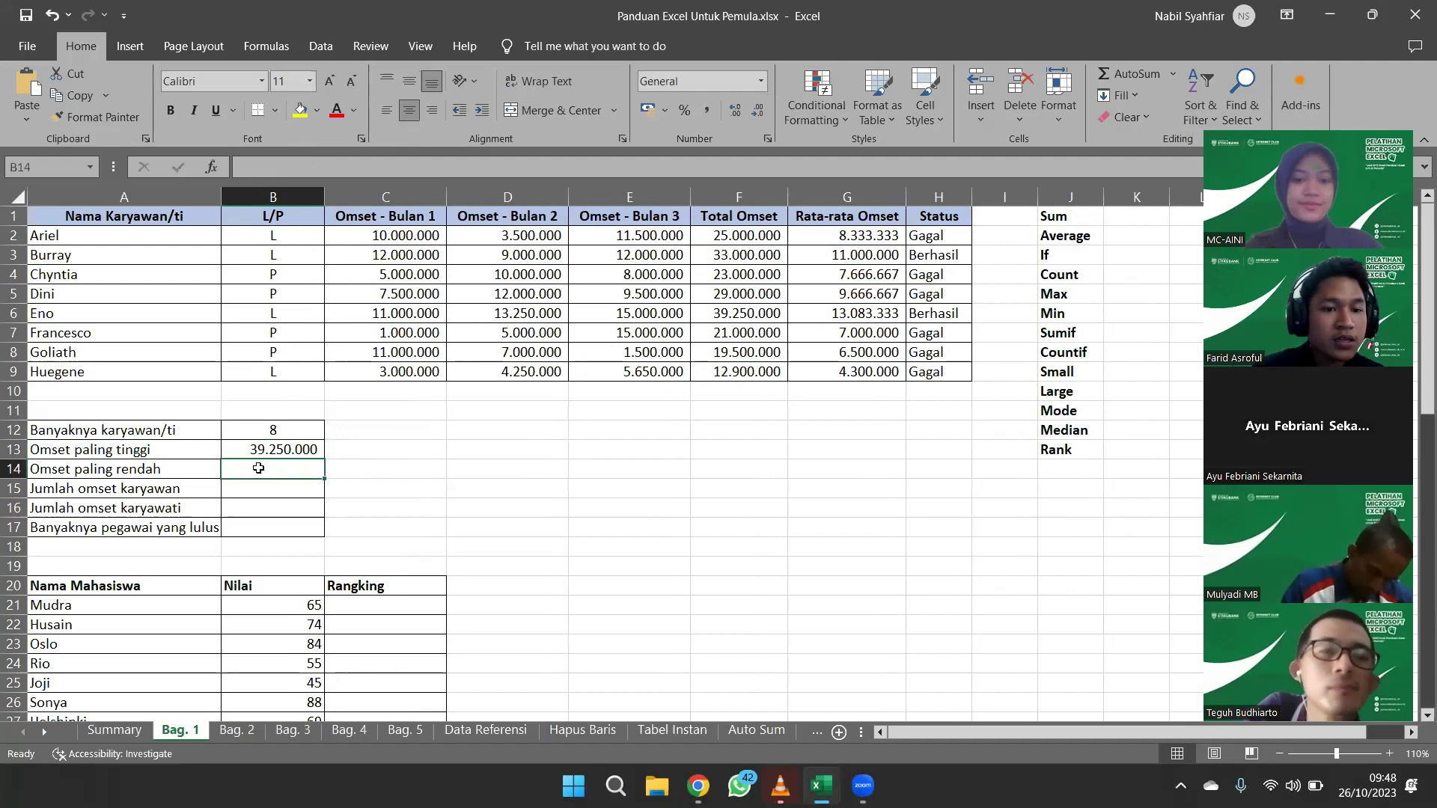
pyautogui.click(123, 452)
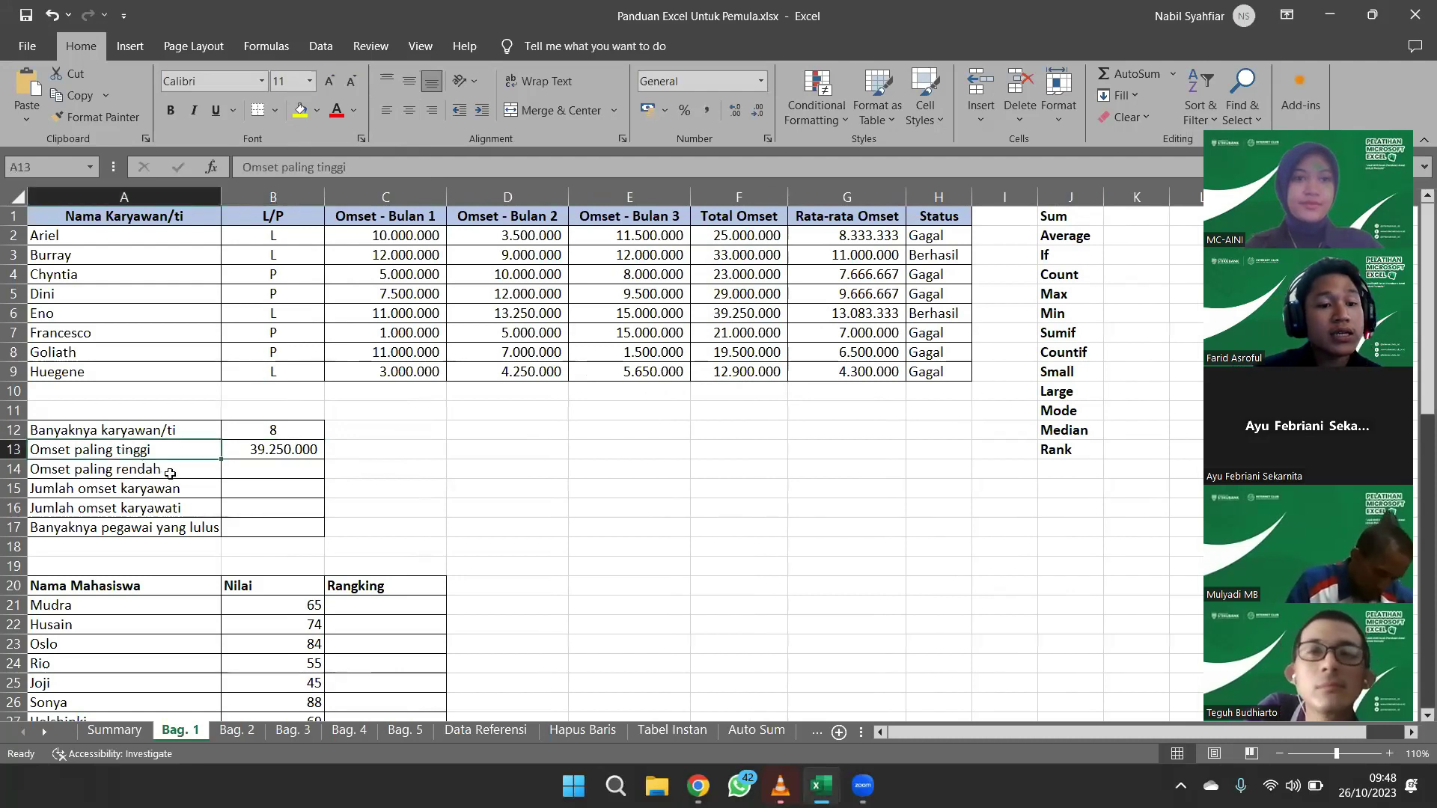
pyautogui.click(249, 474)
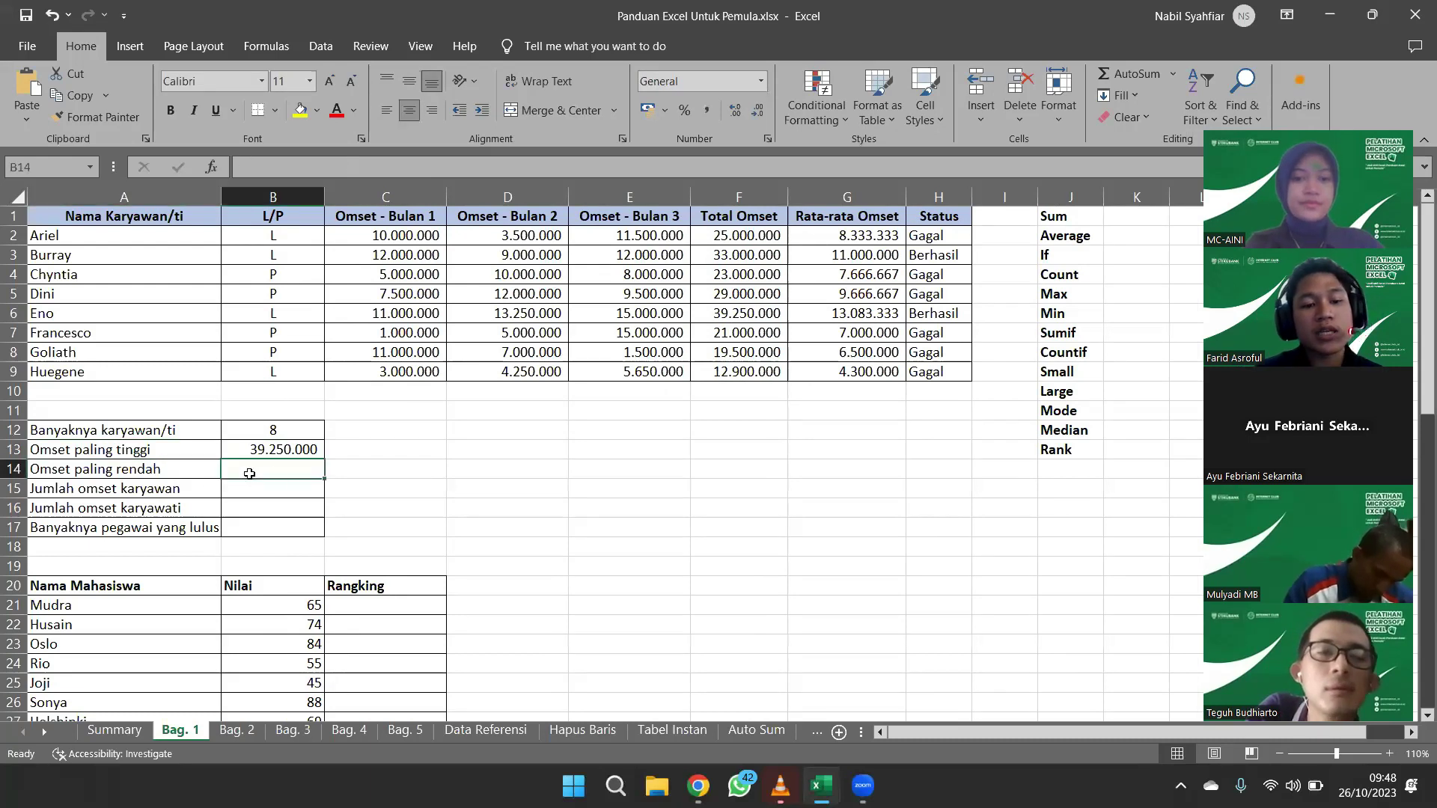
# Enter =MIN(F2:F9) in B14 to show the lowest total omset, 12.900.000
pyautogui.write('=')
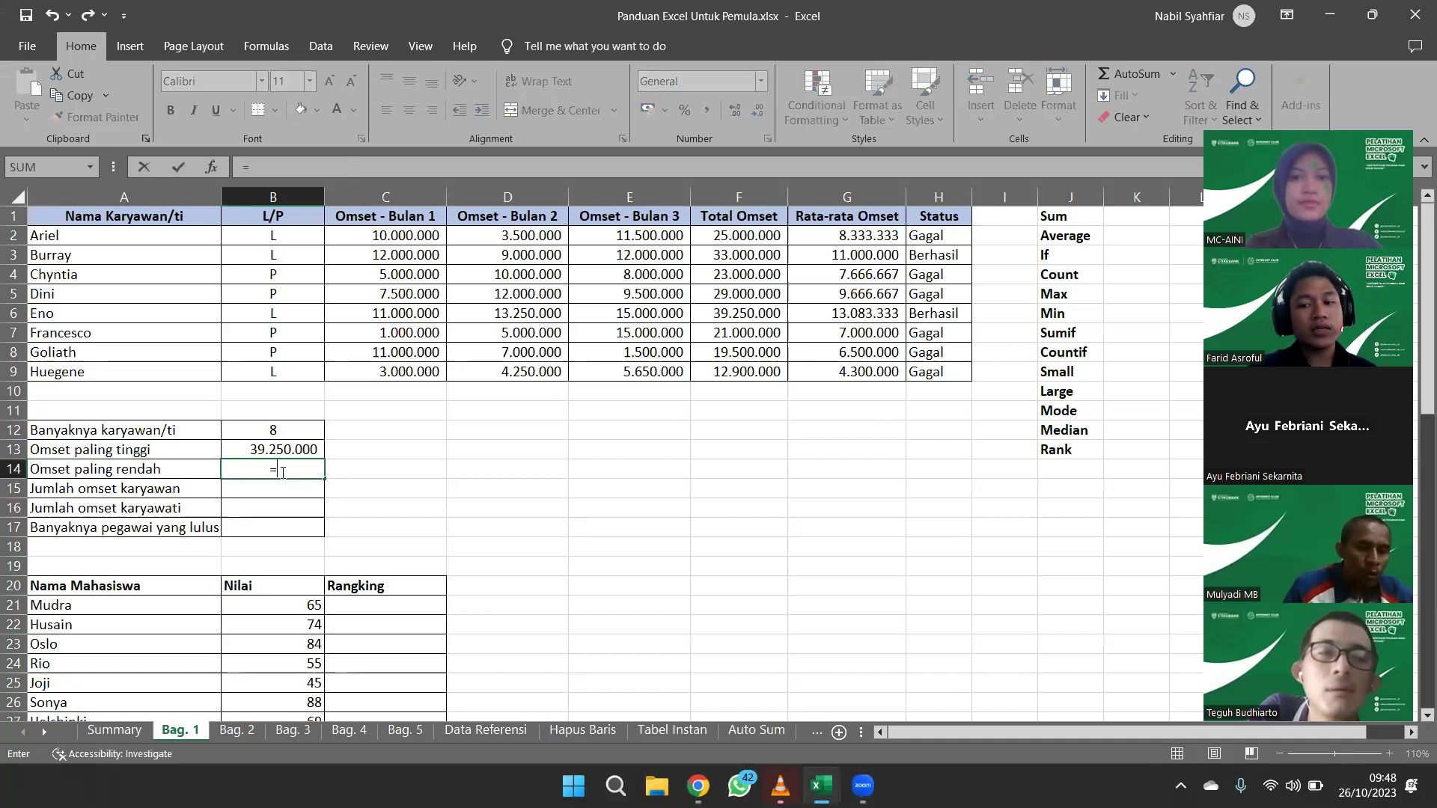
pyautogui.write('n')
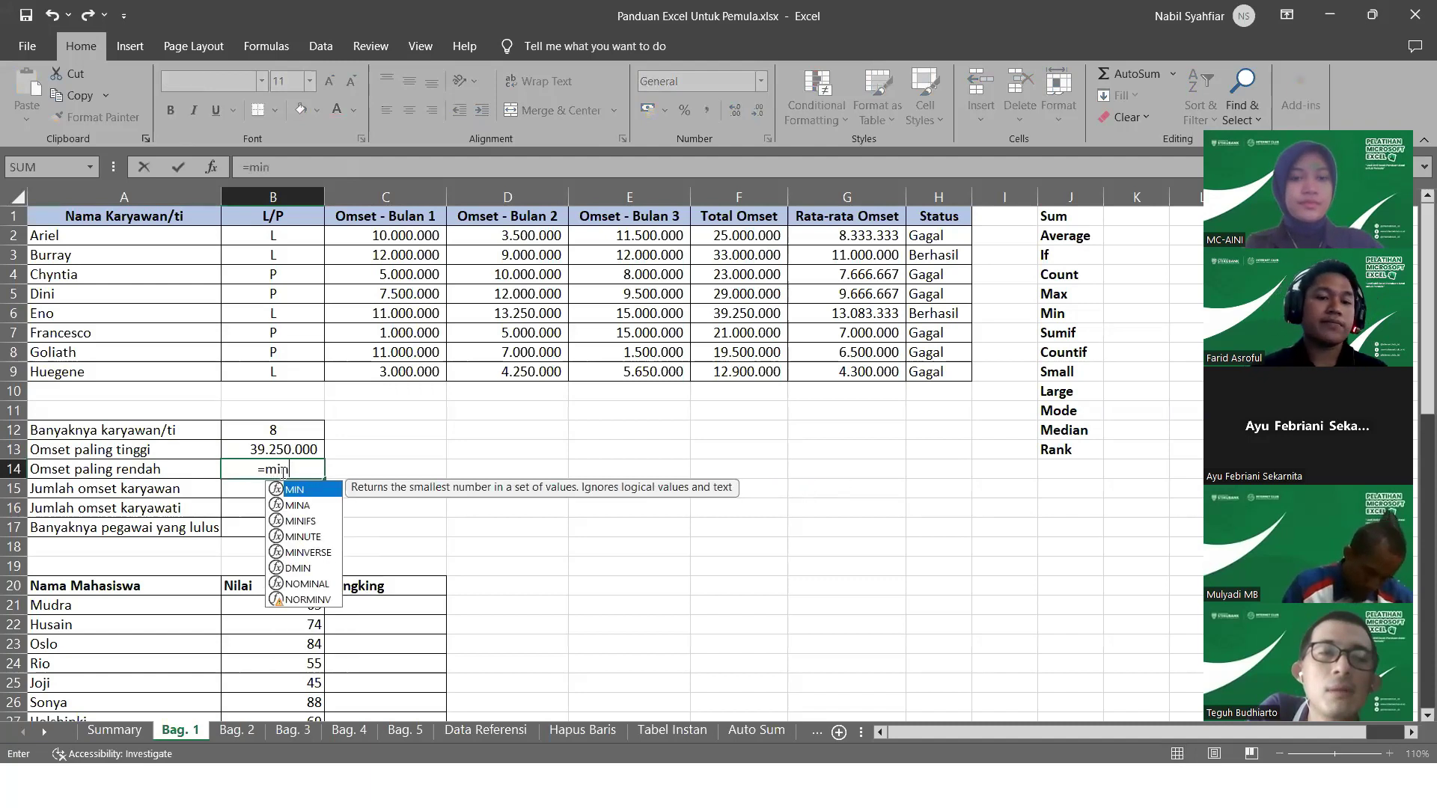
pyautogui.press('Tab')
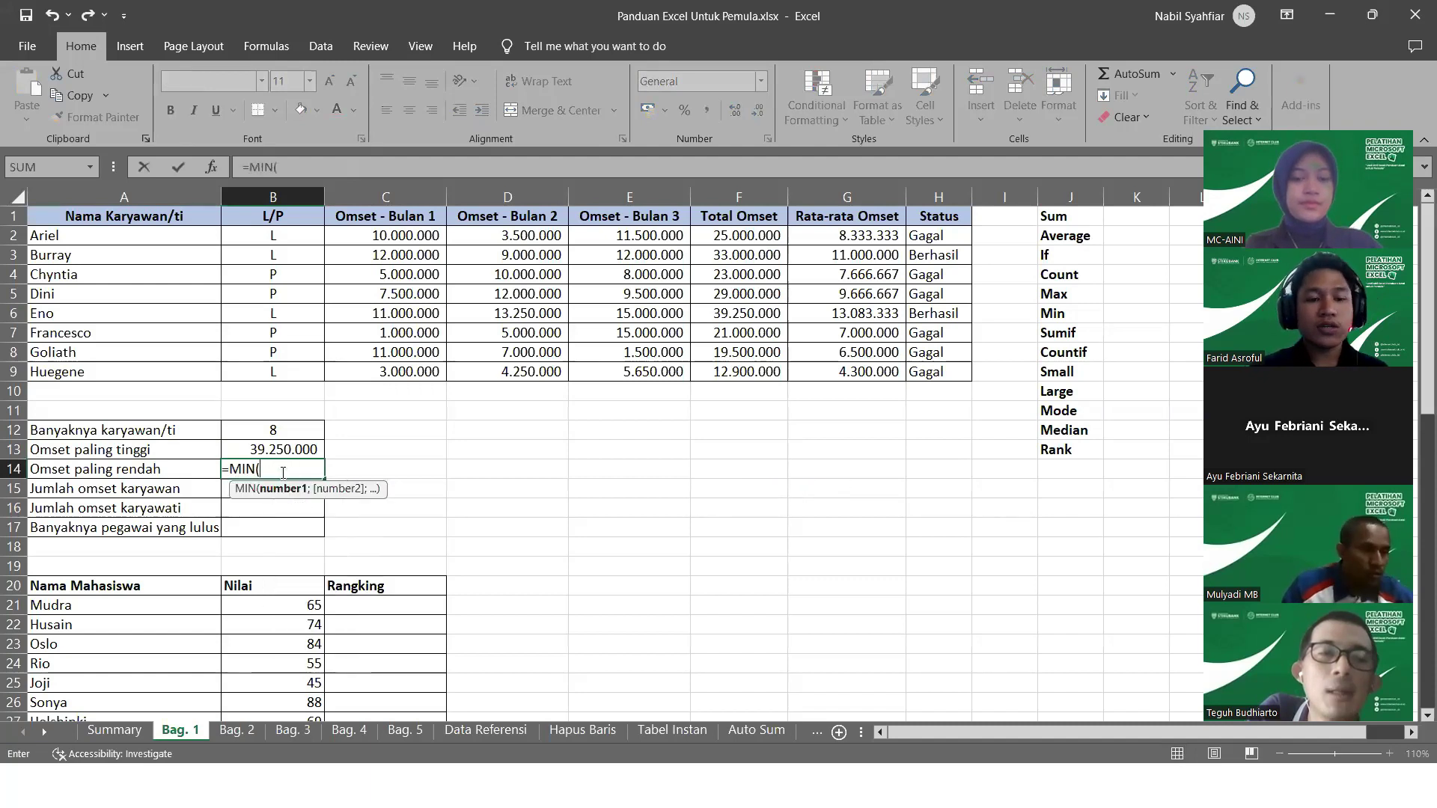
pyautogui.moveTo(748, 229); pyautogui.dragTo(750, 378)
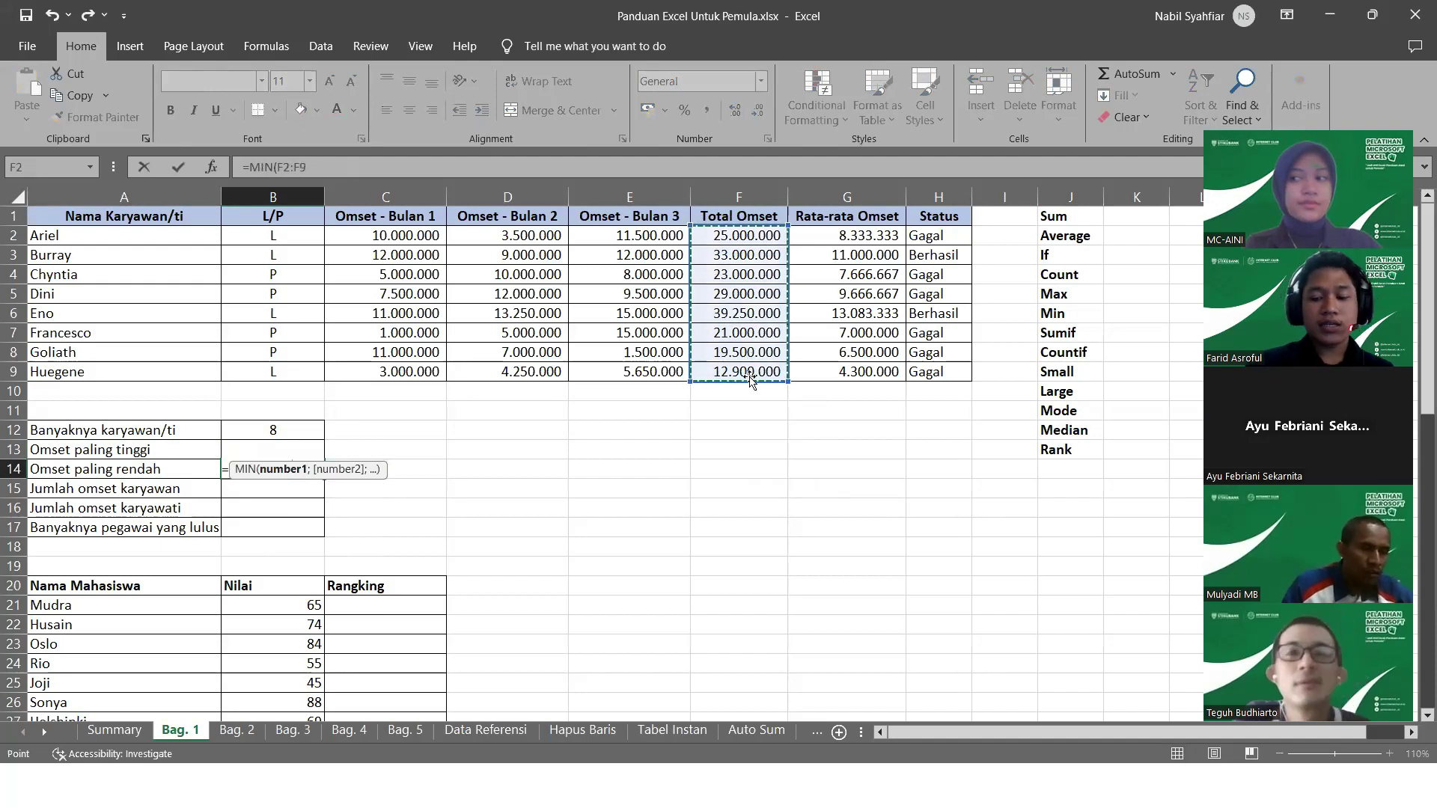
pyautogui.press('Return')
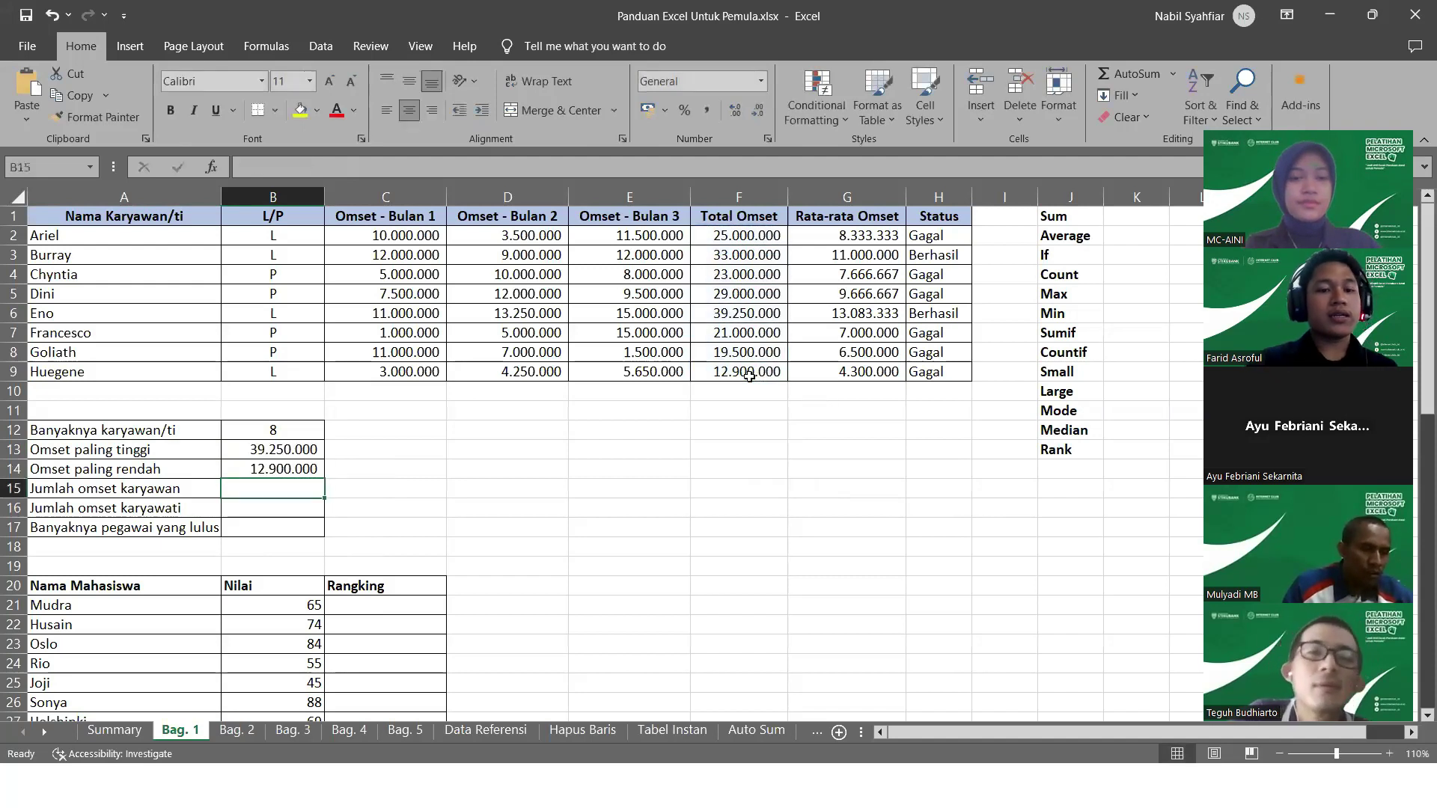
pyautogui.click(273, 472)
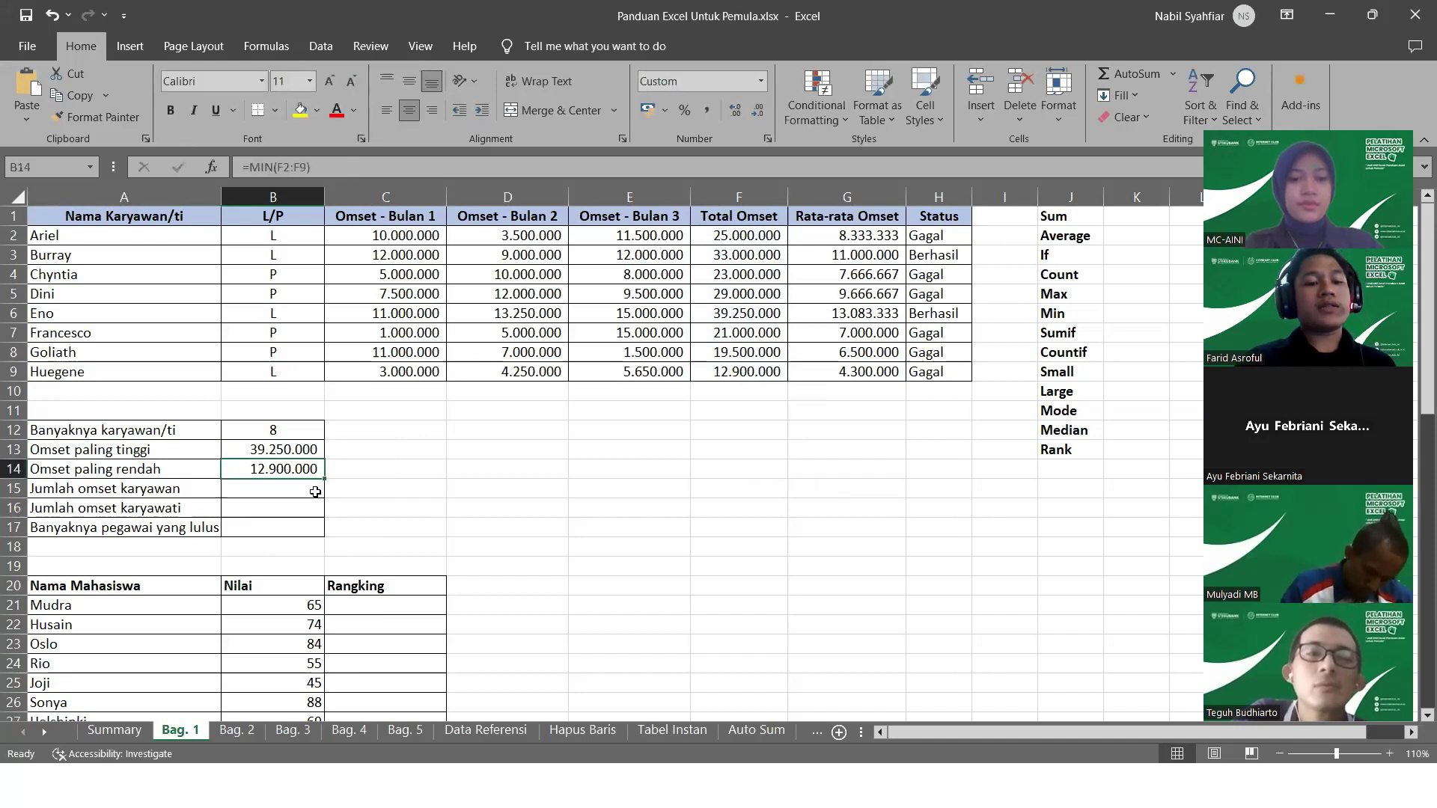
pyautogui.click(251, 491)
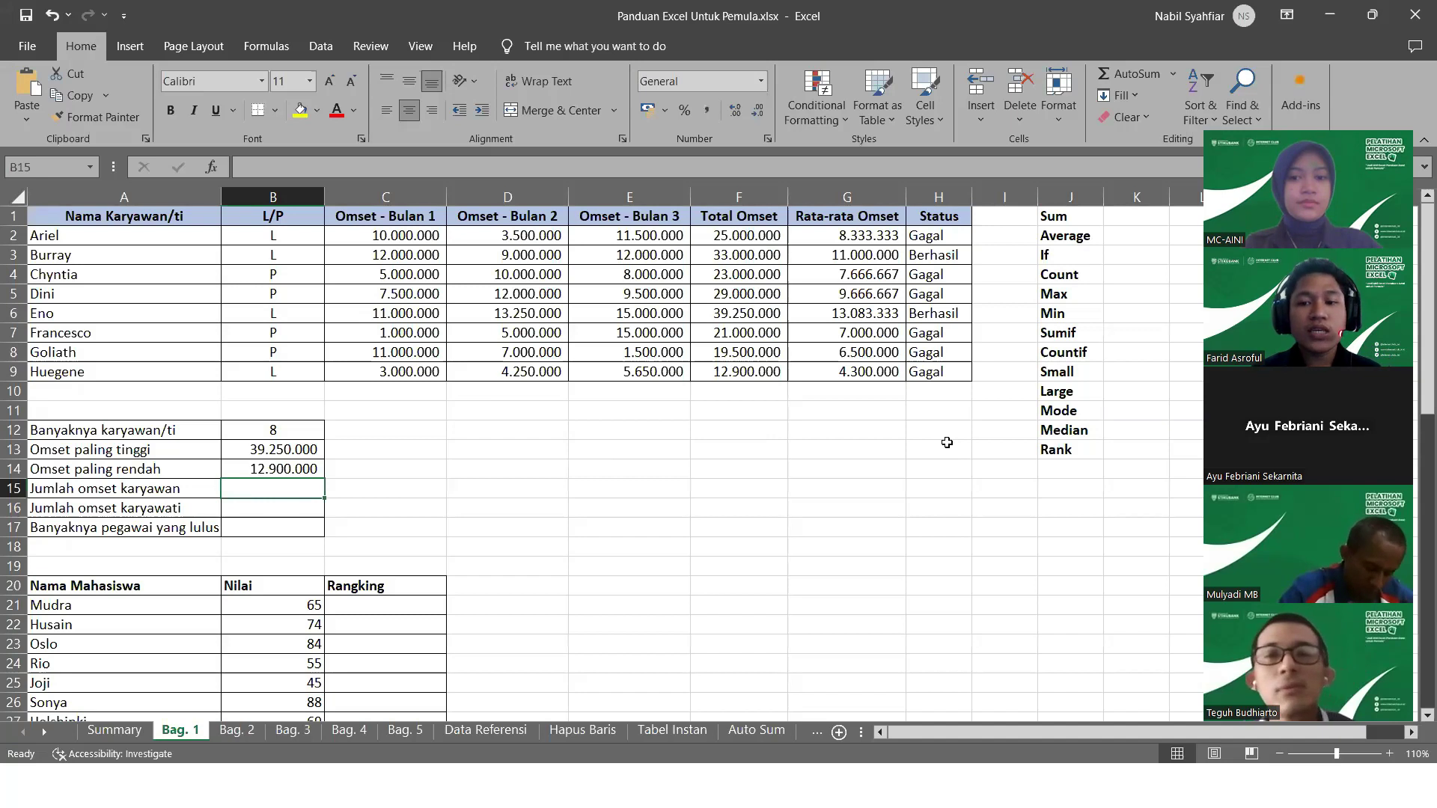
pyautogui.click(1078, 334)
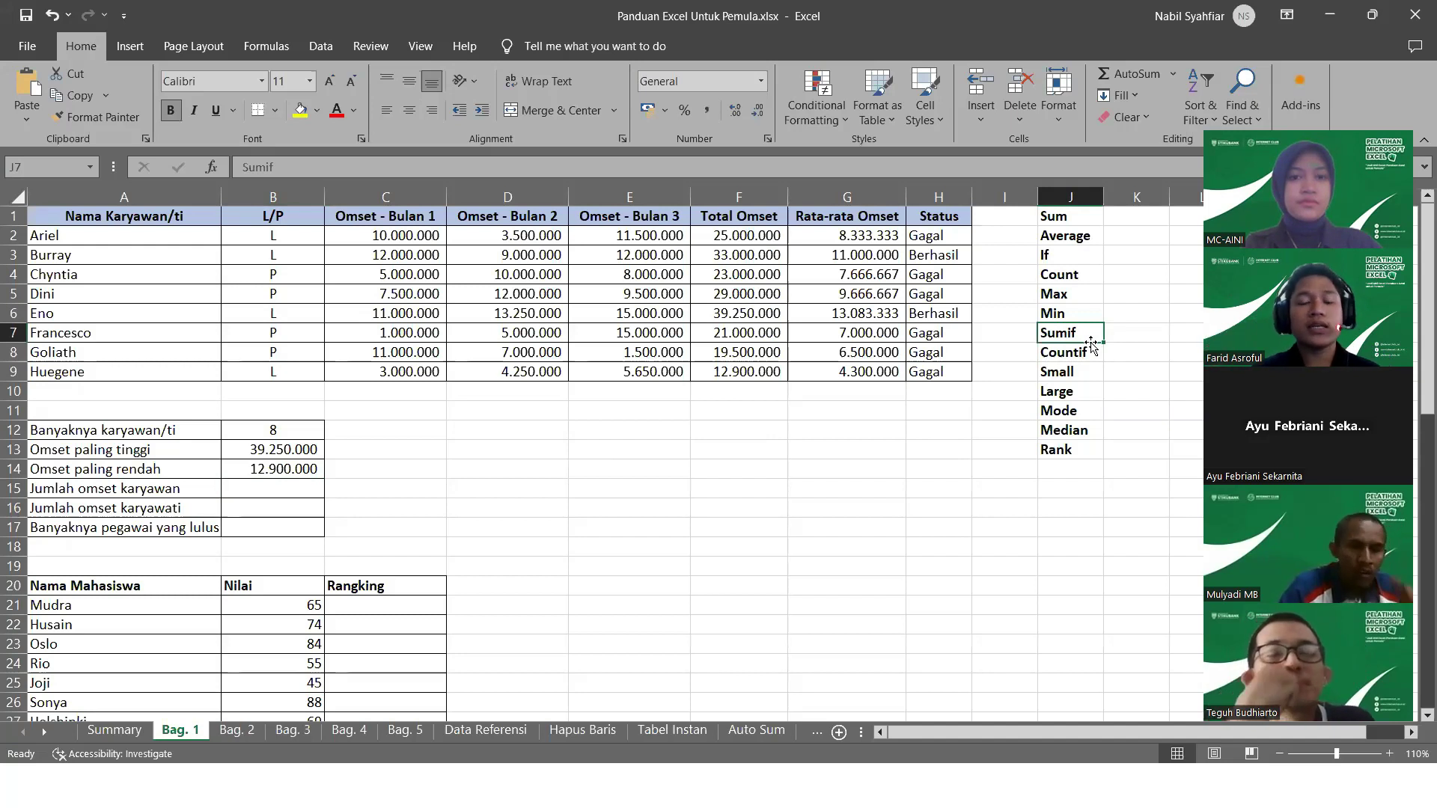
# Enter =SUMIF(B2:B9;"L";F2:F9) in B15 to total male employees' Total Omset
pyautogui.click(268, 494)
pyautogui.write('=')
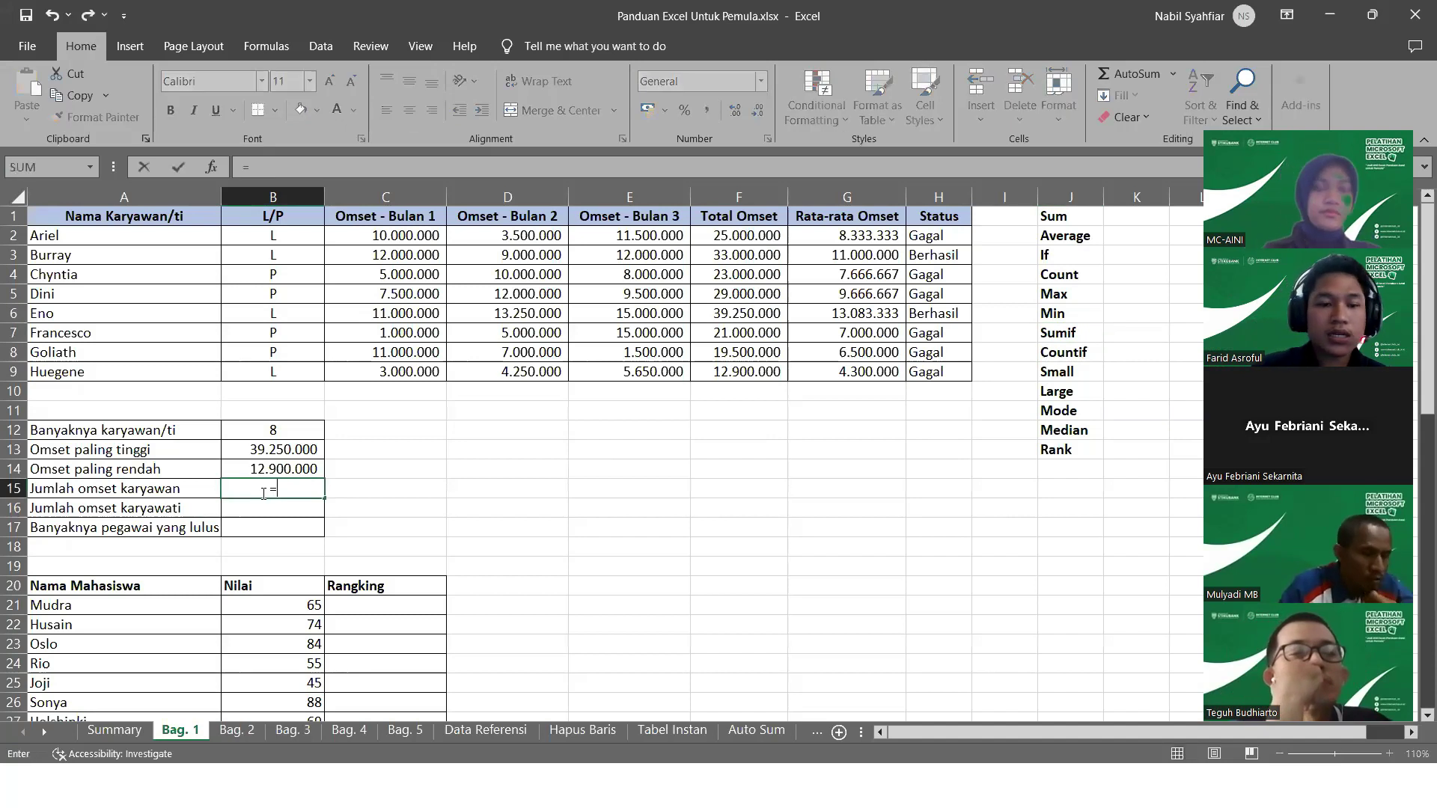
pyautogui.write('sumif')
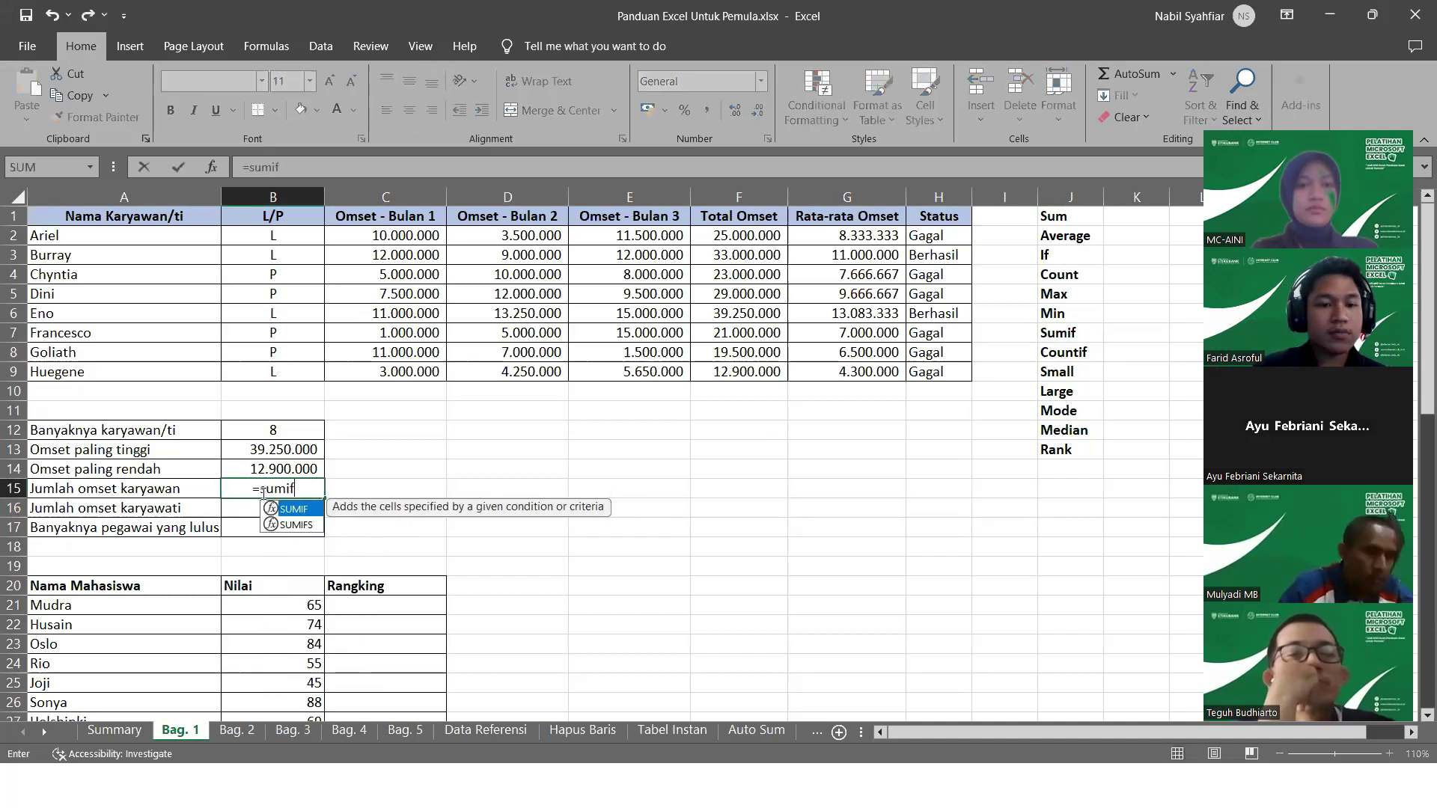
pyautogui.press('Tab')
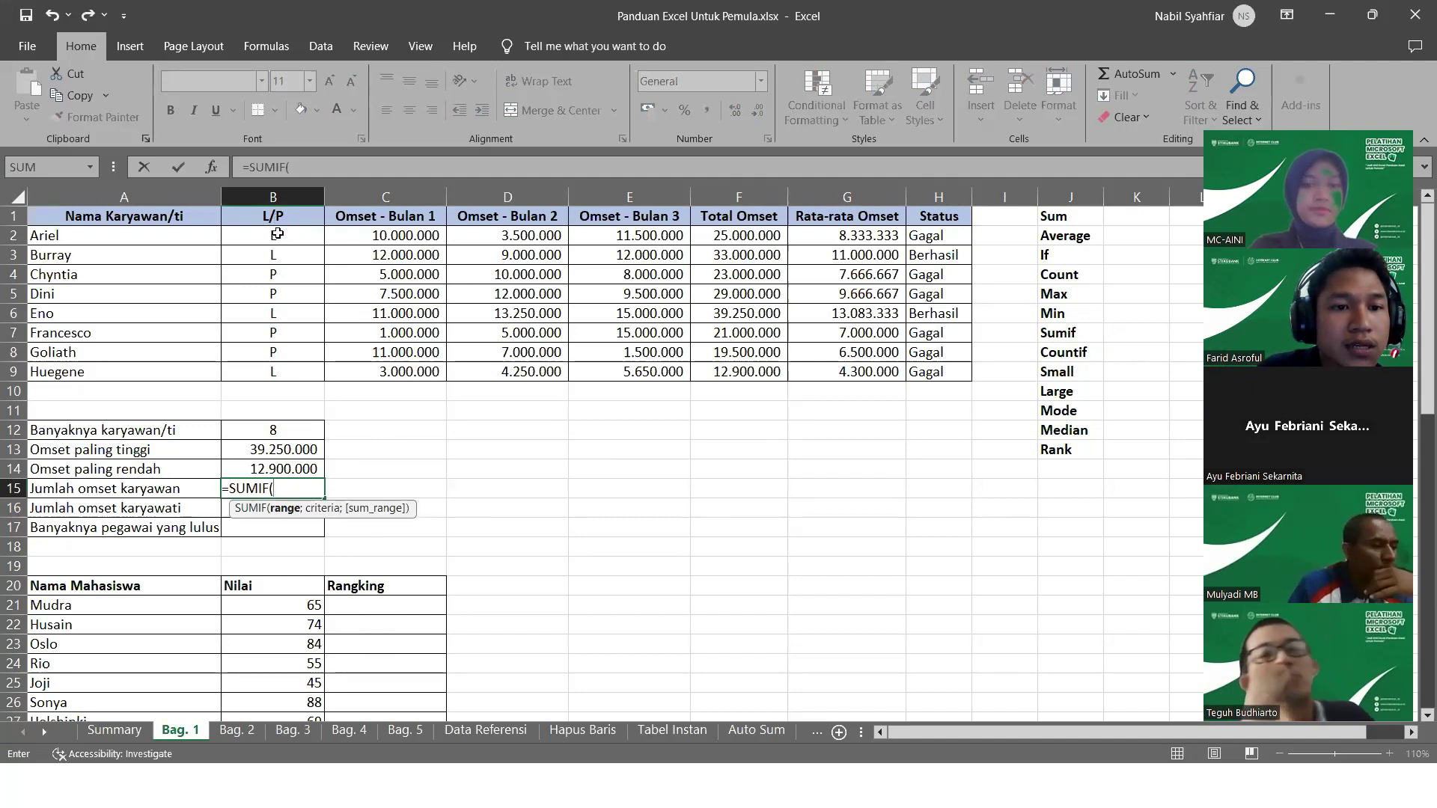
pyautogui.moveTo(276, 235); pyautogui.dragTo(261, 372)
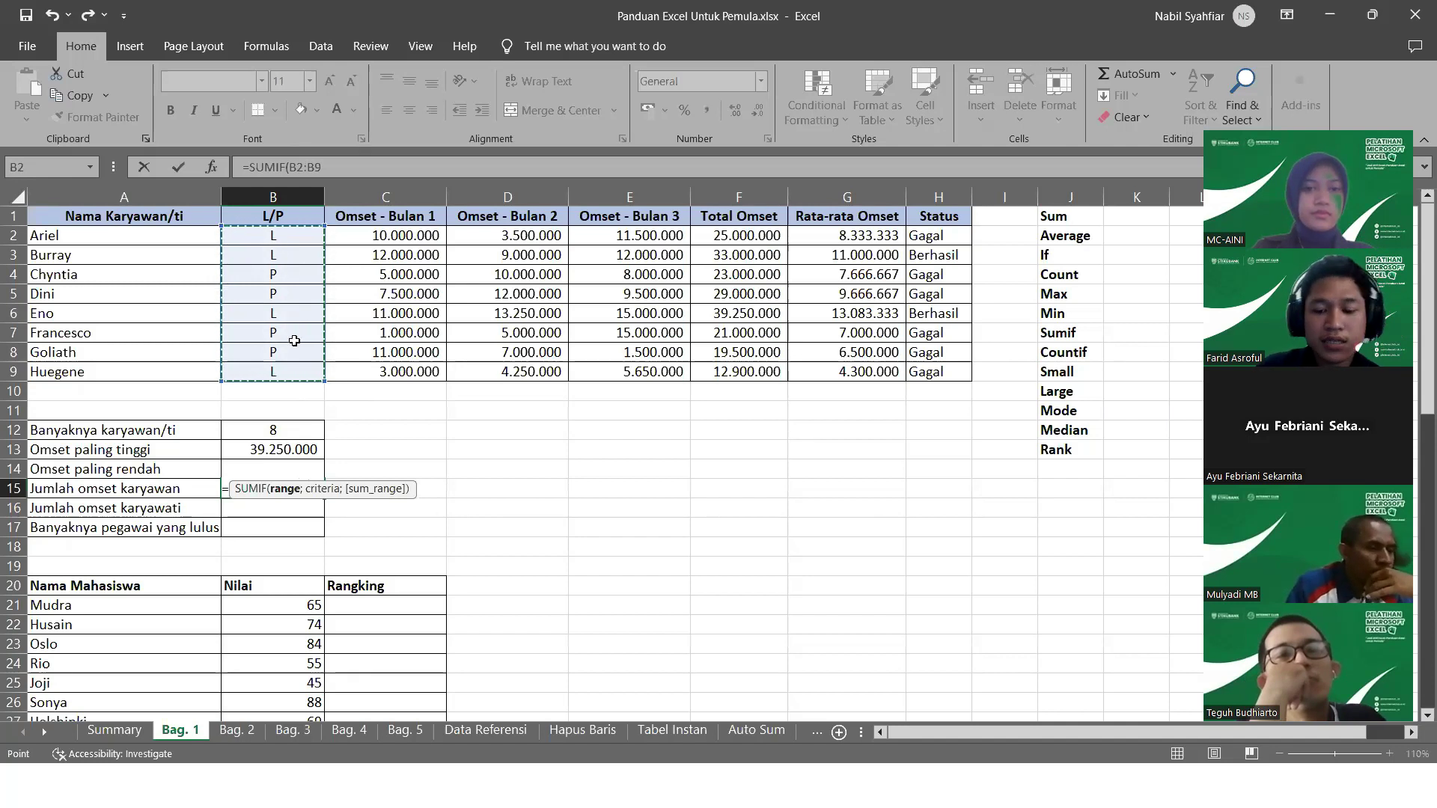
pyautogui.write(';')
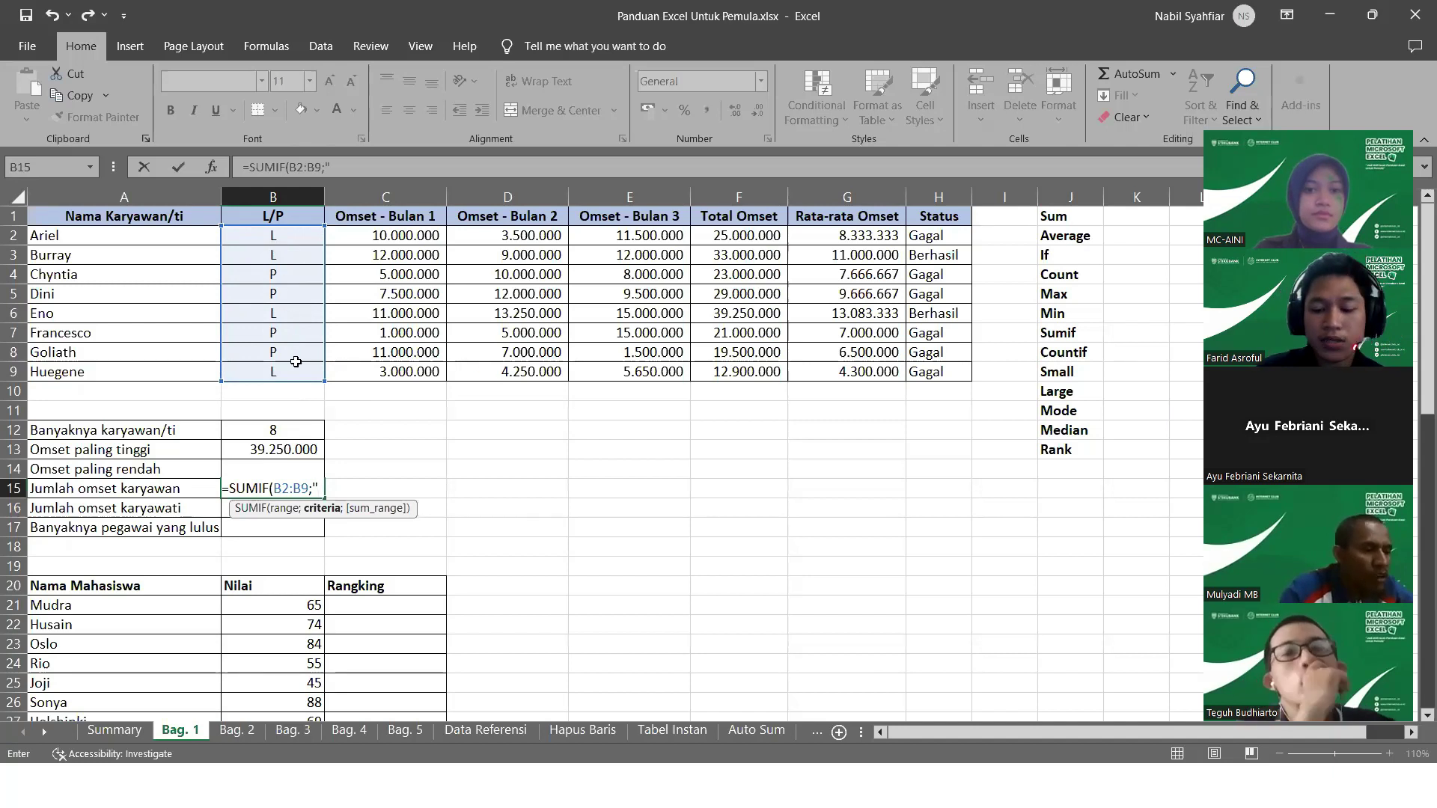
pyautogui.write('L')
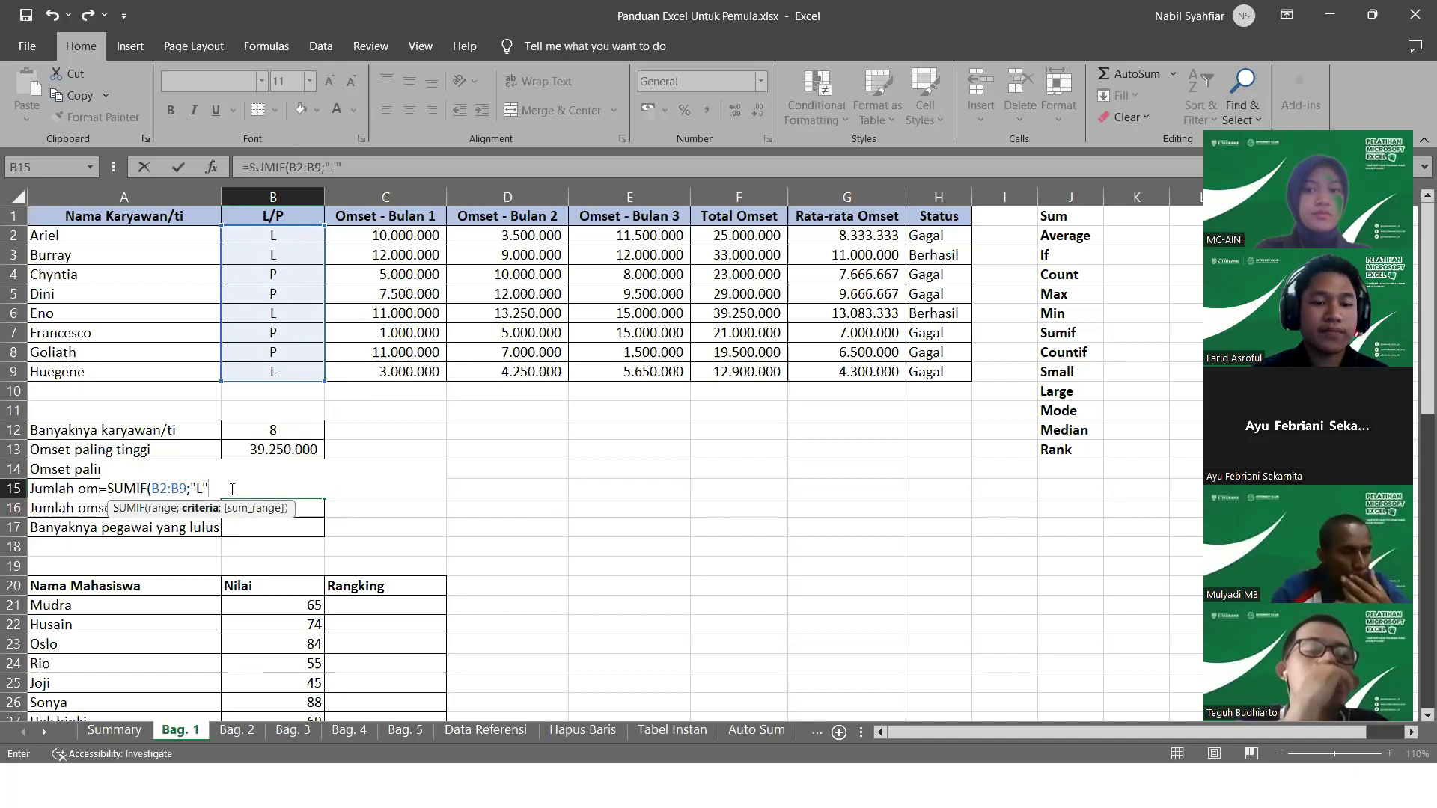
pyautogui.write(';')
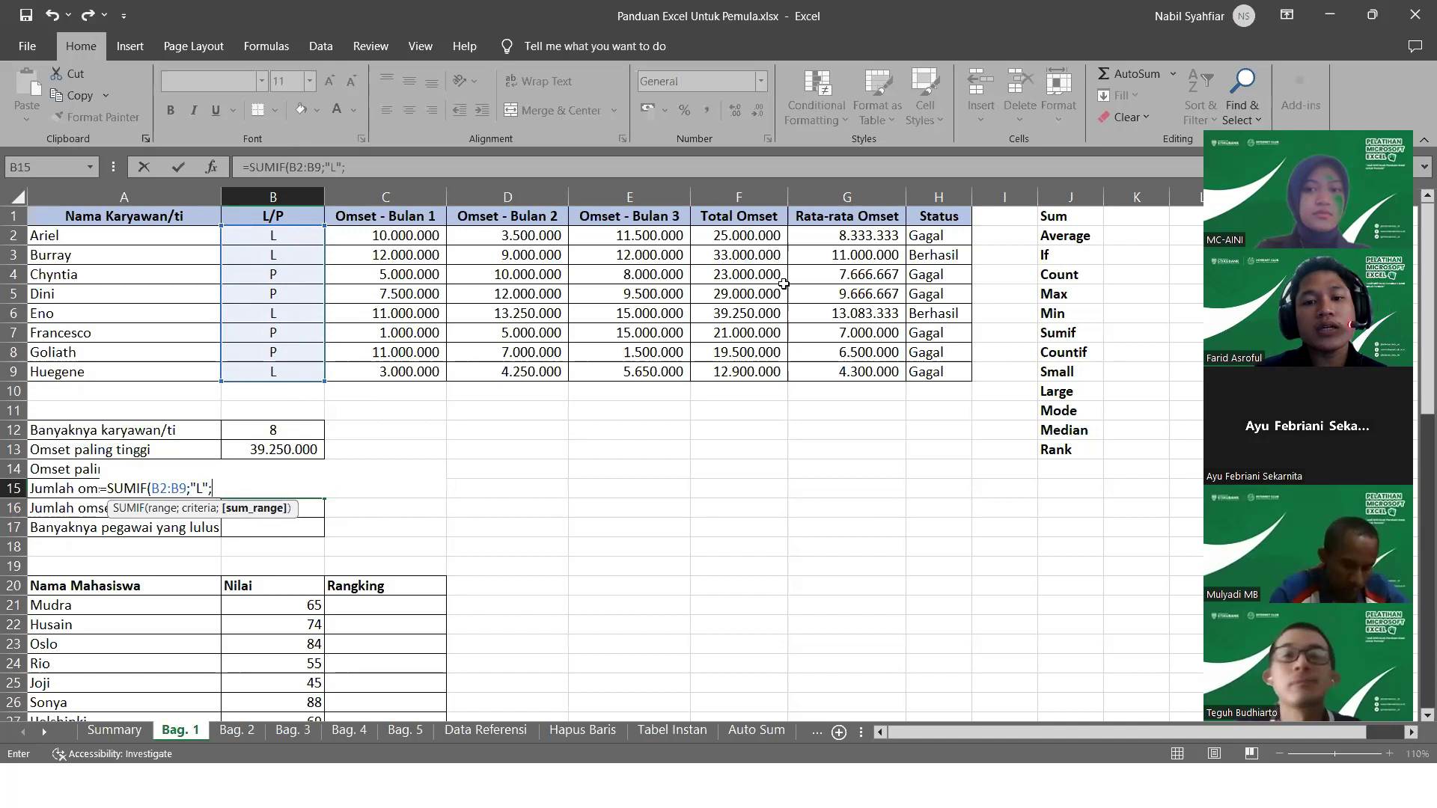
pyautogui.moveTo(748, 235); pyautogui.dragTo(736, 371)
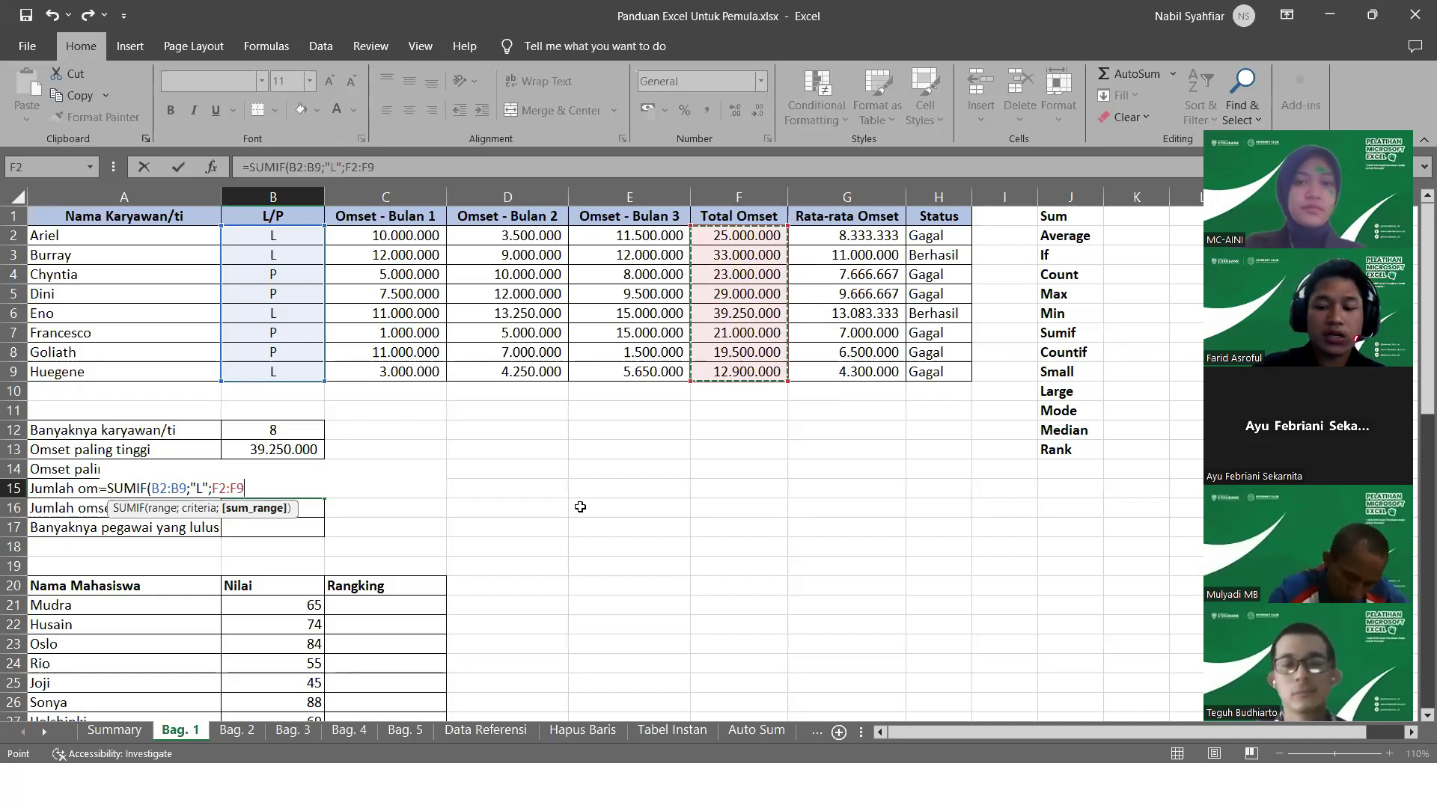
pyautogui.press('Return')
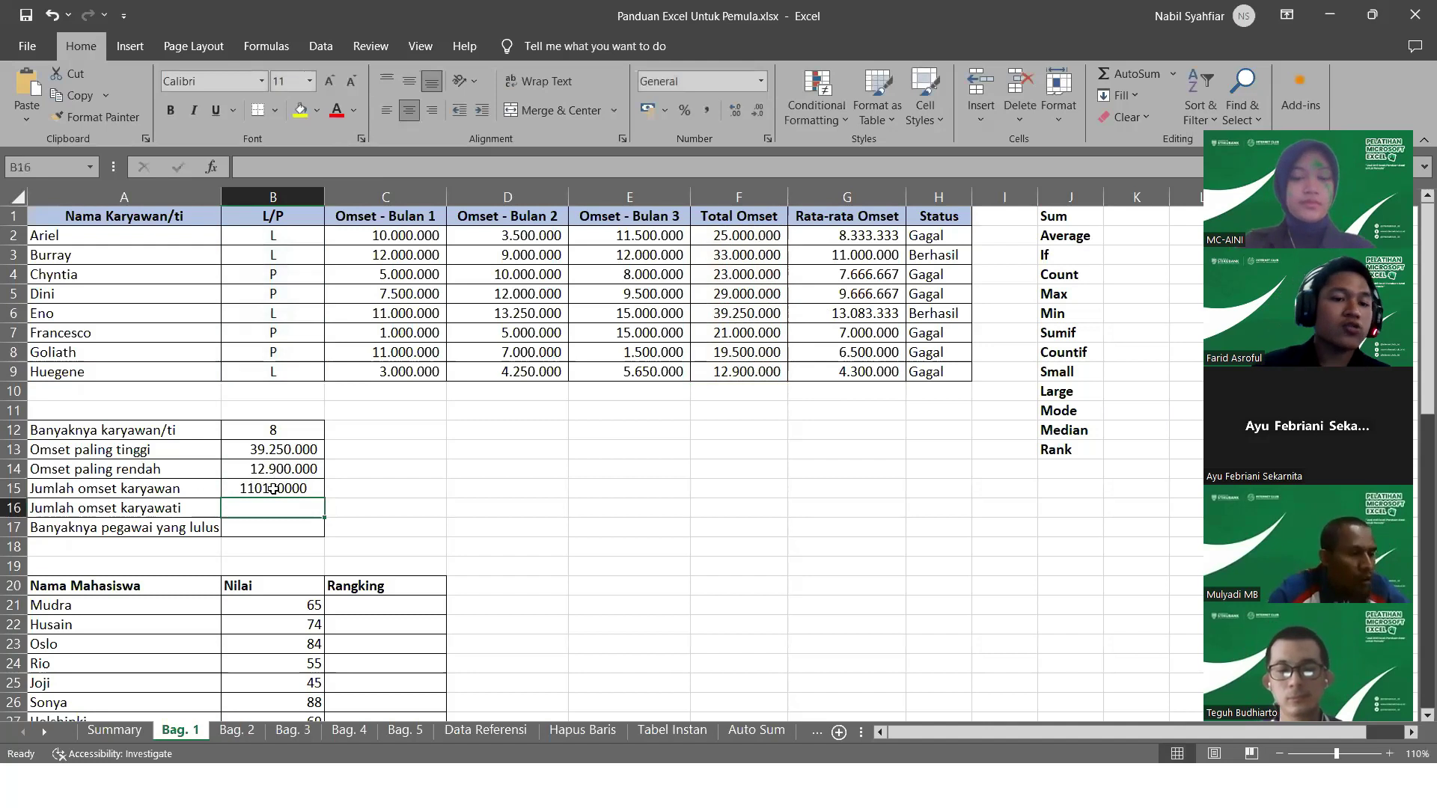
# Review B15's SUMIF formula against B14's MIN formula
pyautogui.click(273, 487)
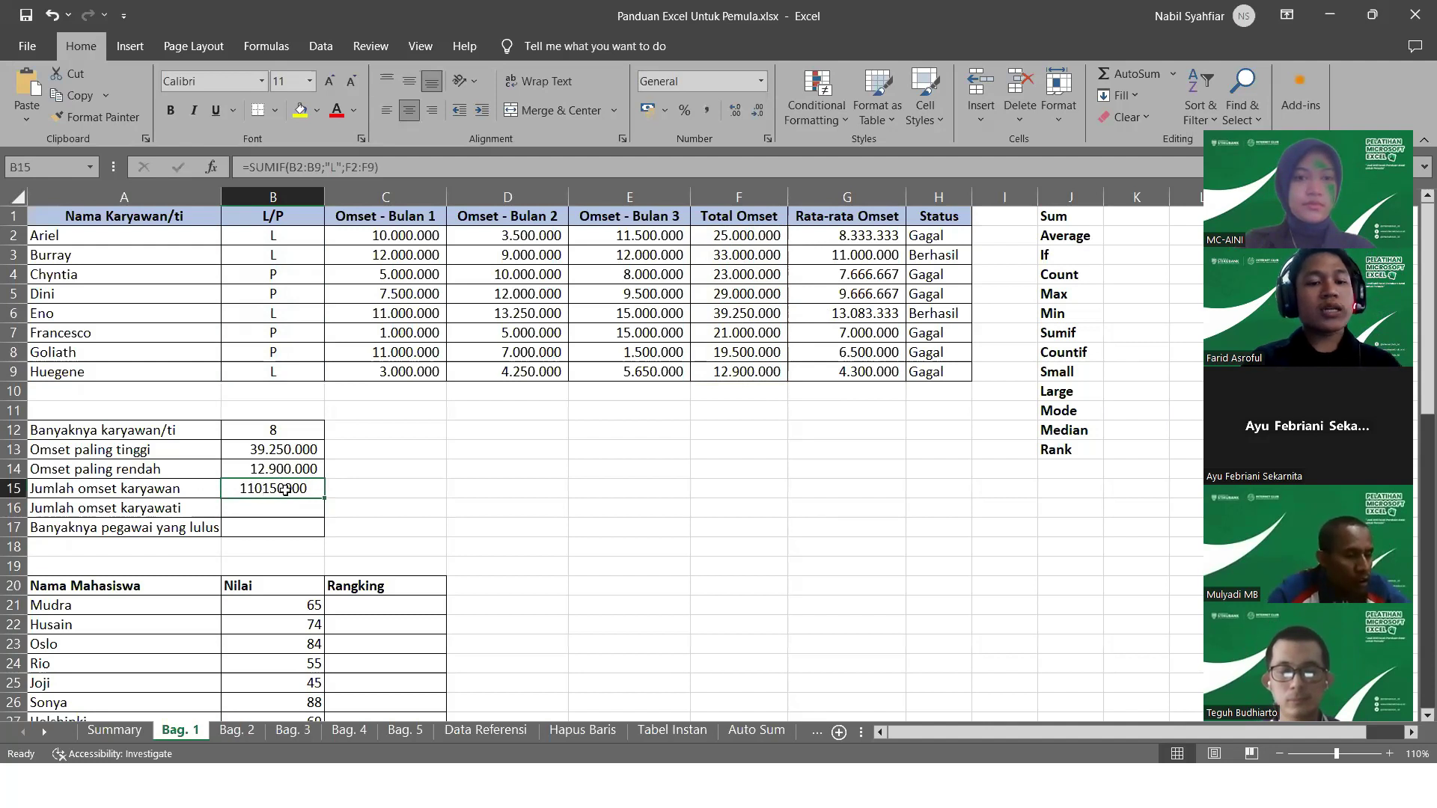
pyautogui.moveTo(354, 491); pyautogui.dragTo(287, 469)
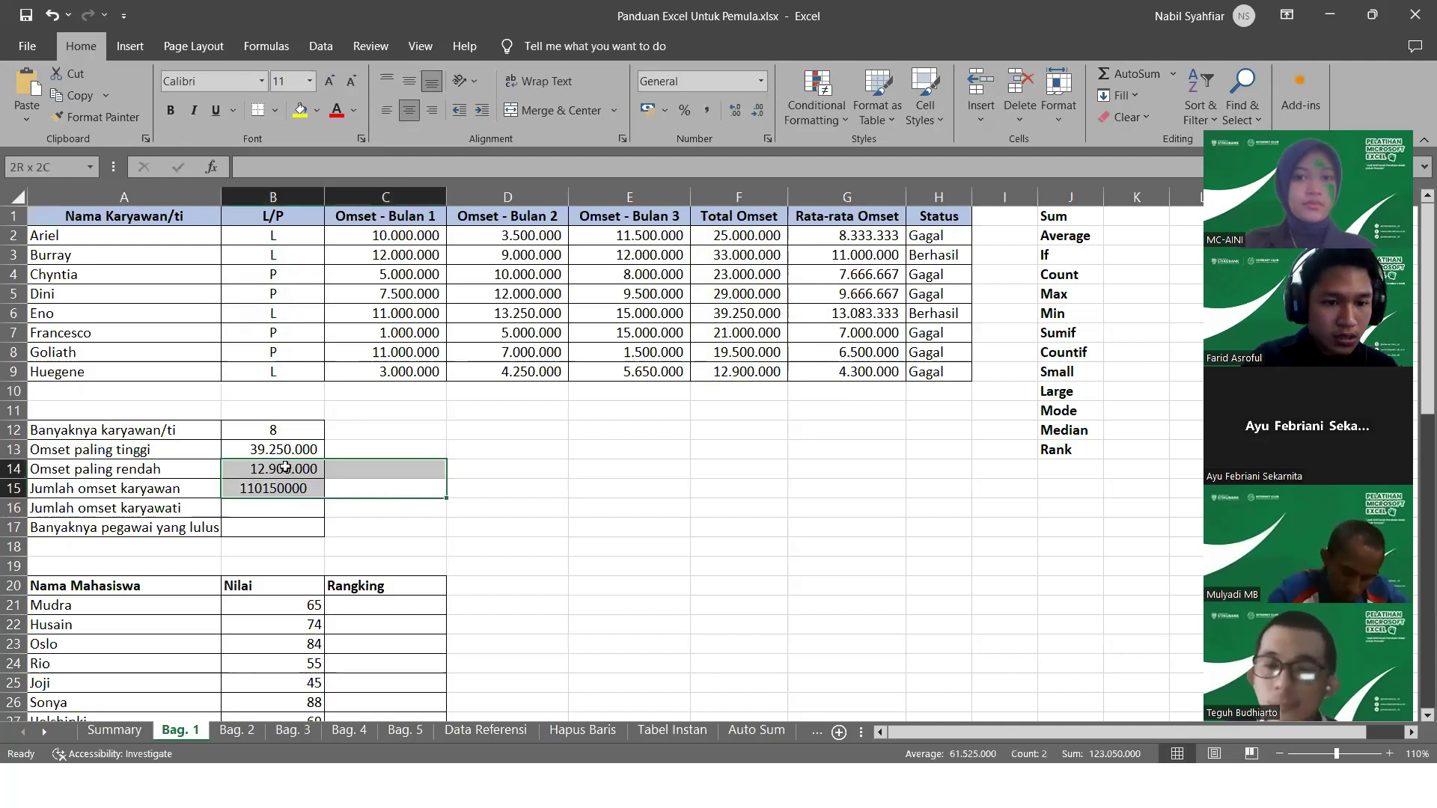
pyautogui.click(285, 469)
pyautogui.click(282, 488)
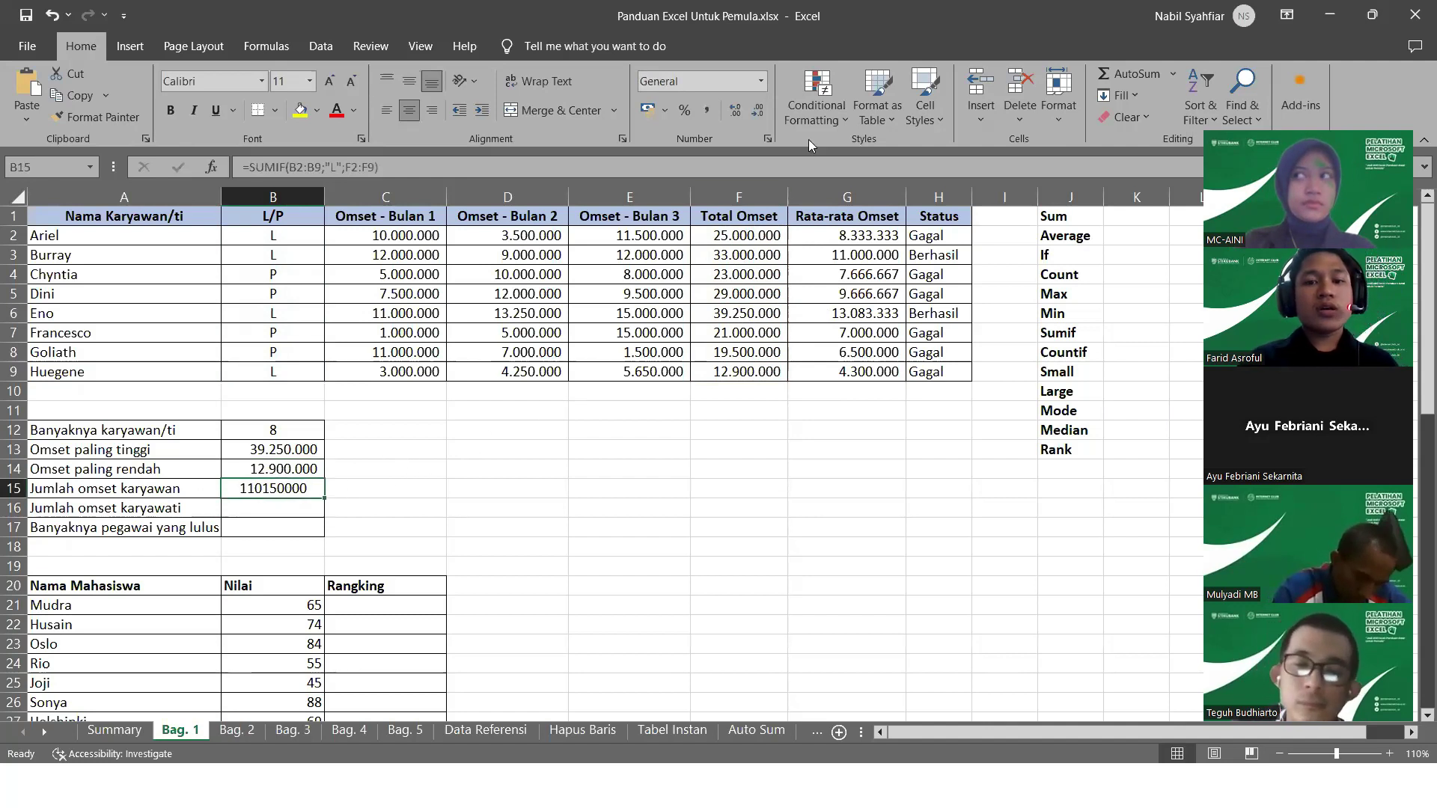
pyautogui.scroll(-1, 806, 303)
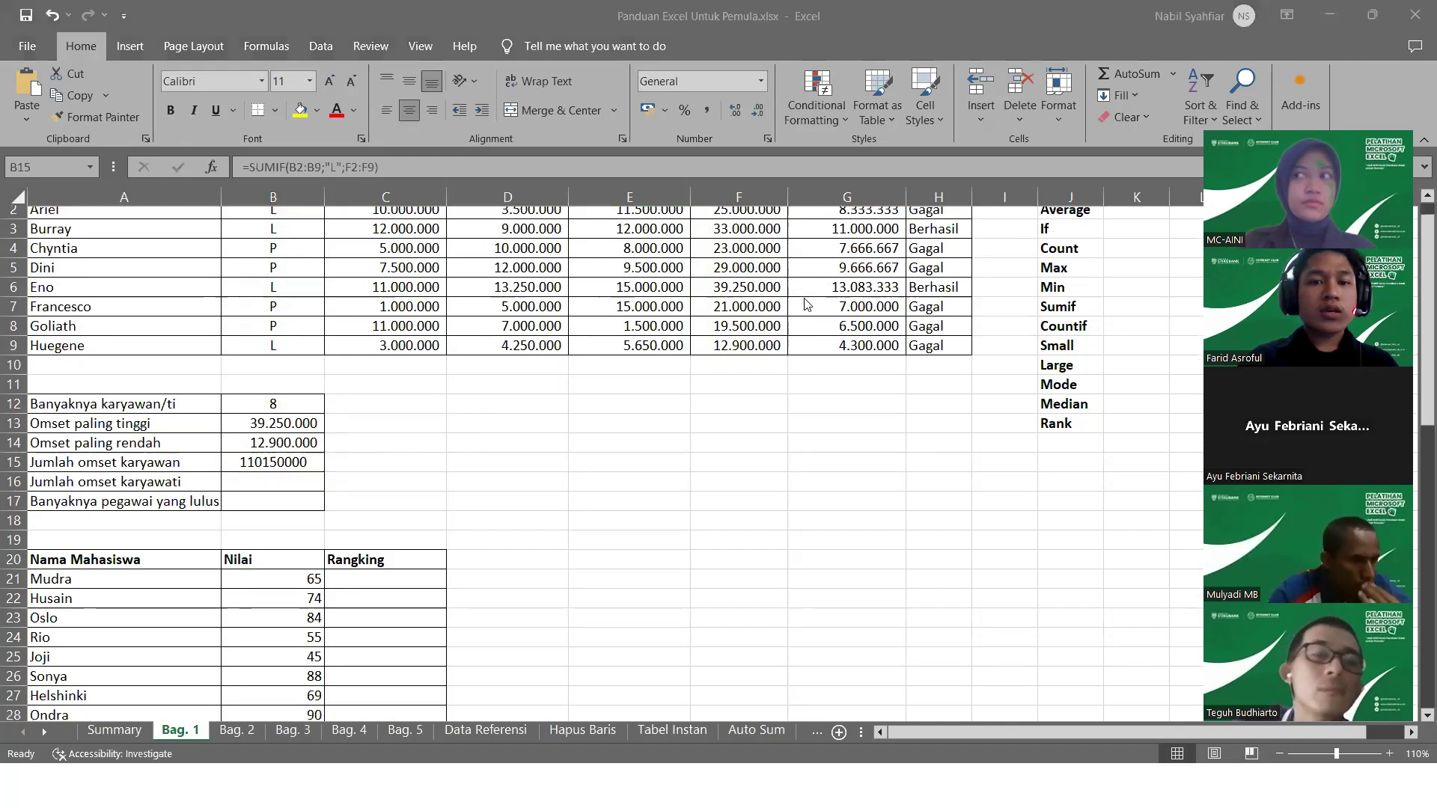
pyautogui.scroll(1, 805, 303)
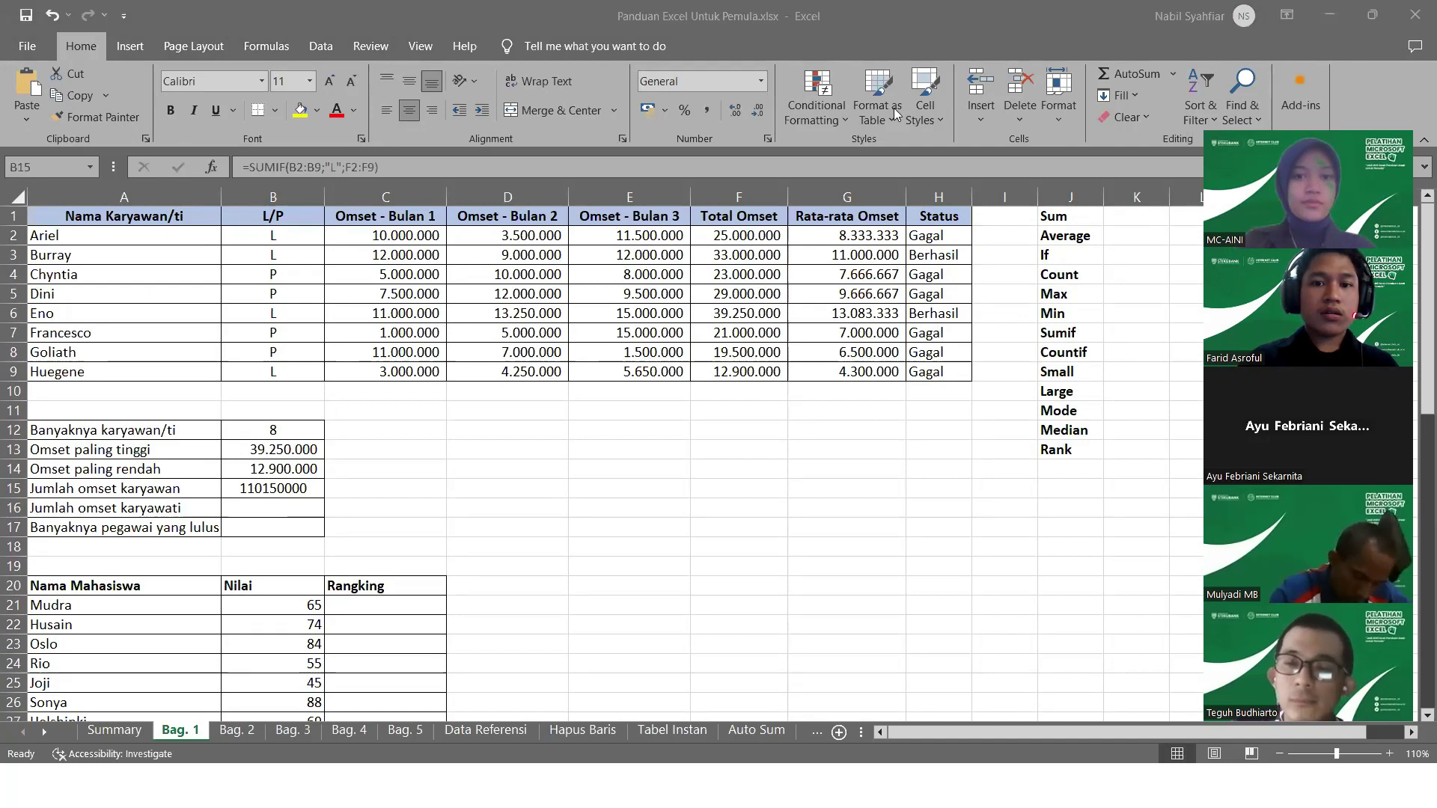
pyautogui.click(264, 492)
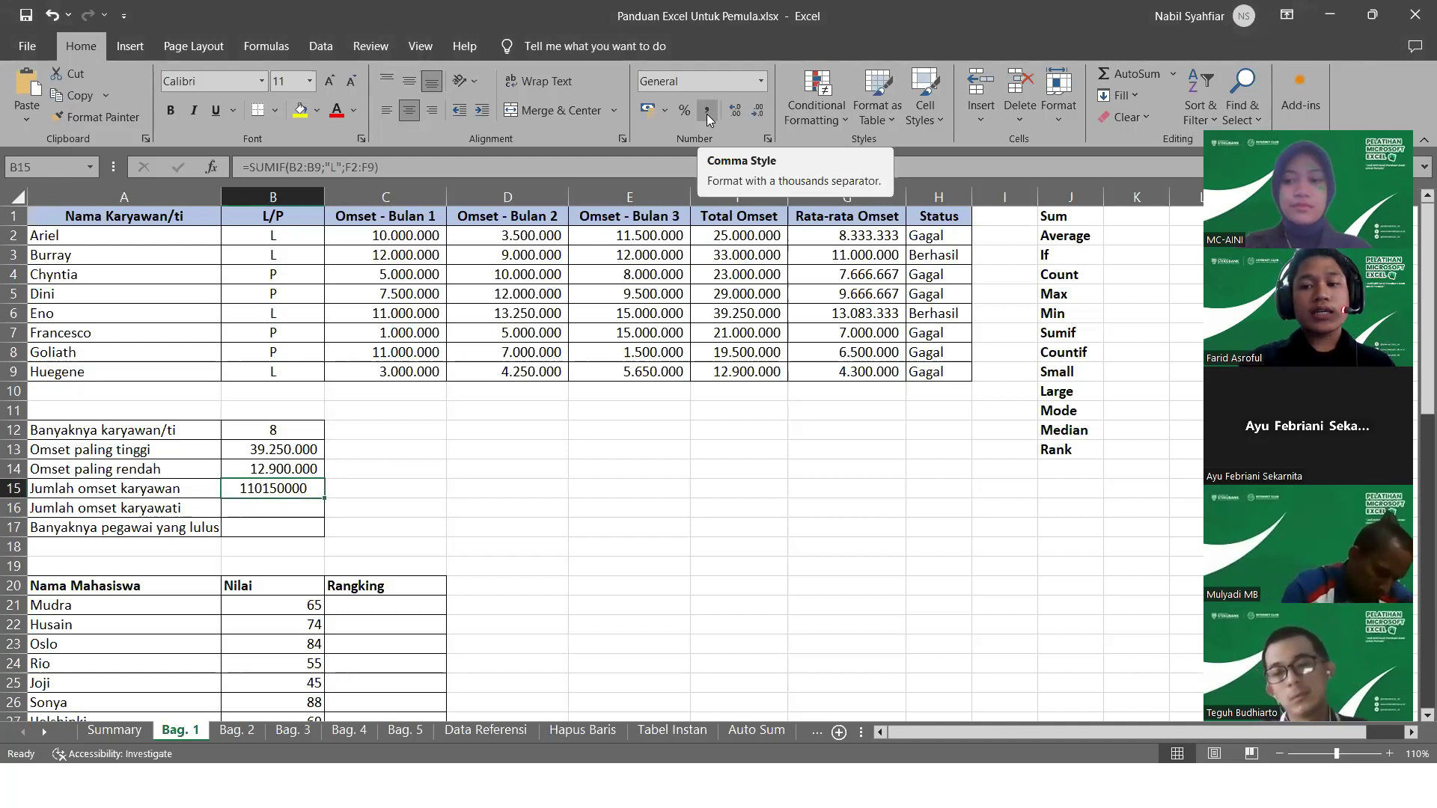
# Give B15 thousands separators and no decimals, widening column B to show 110.150.000
pyautogui.click(707, 113)
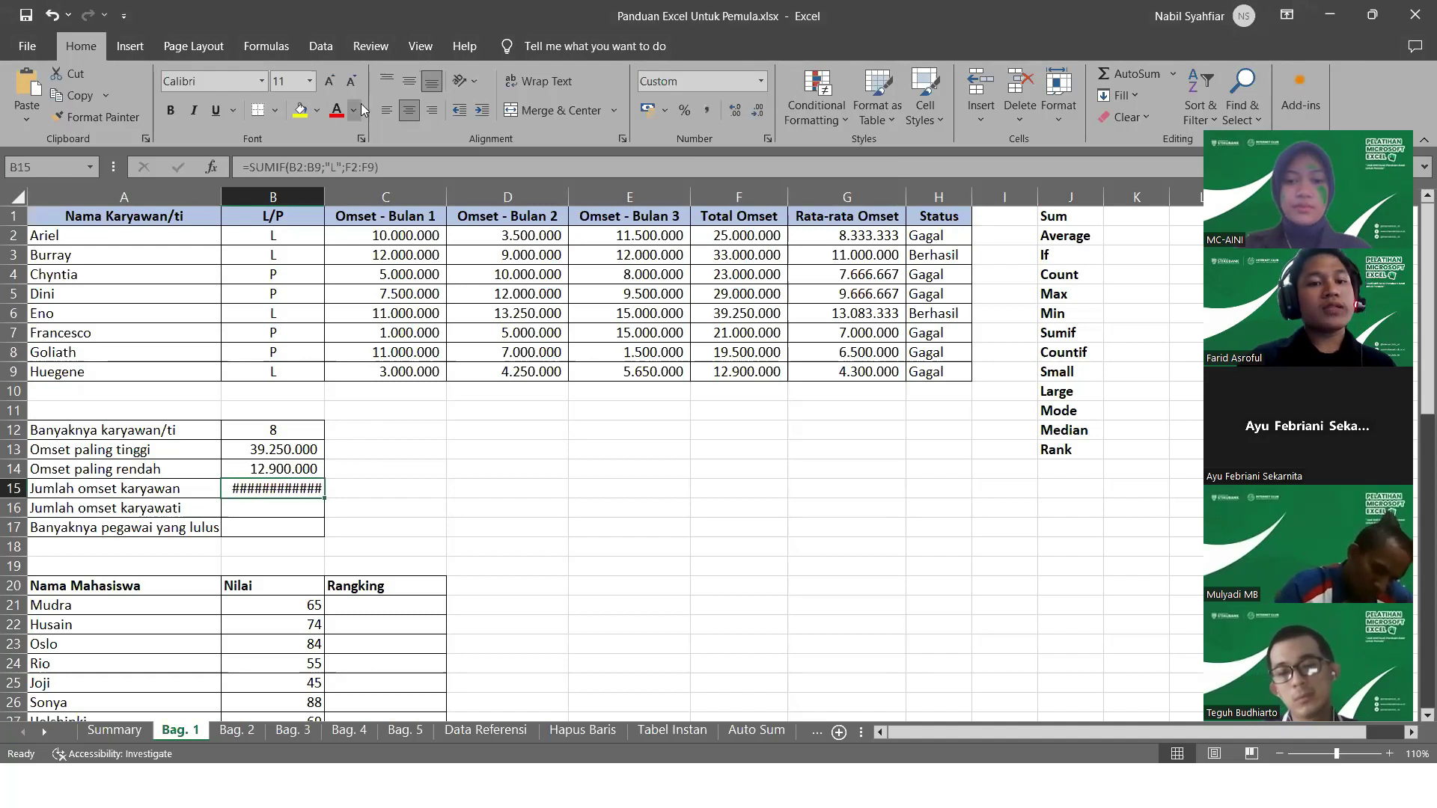
pyautogui.moveTo(324, 196); pyautogui.dragTo(338, 196)
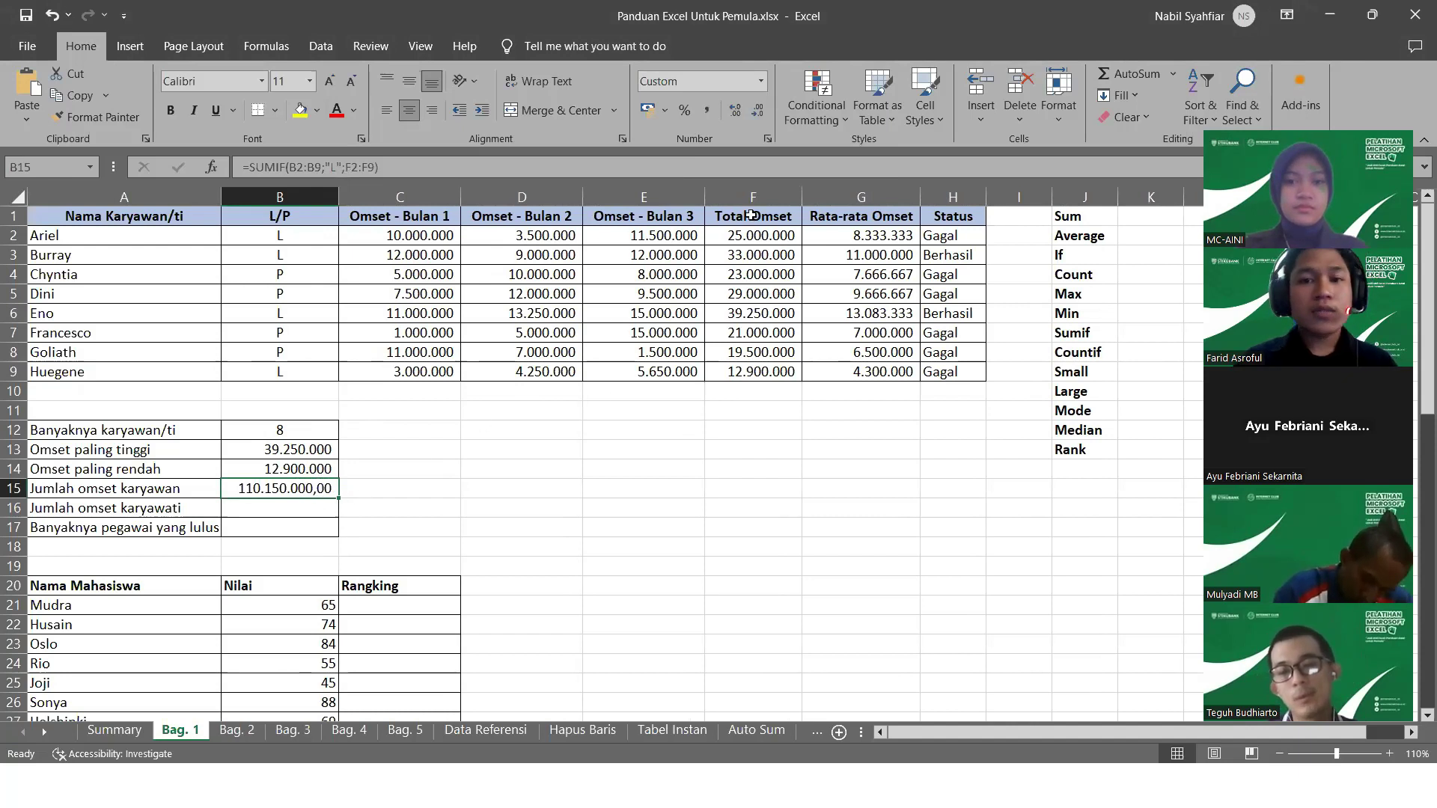
pyautogui.click(758, 111)
pyautogui.click(757, 110)
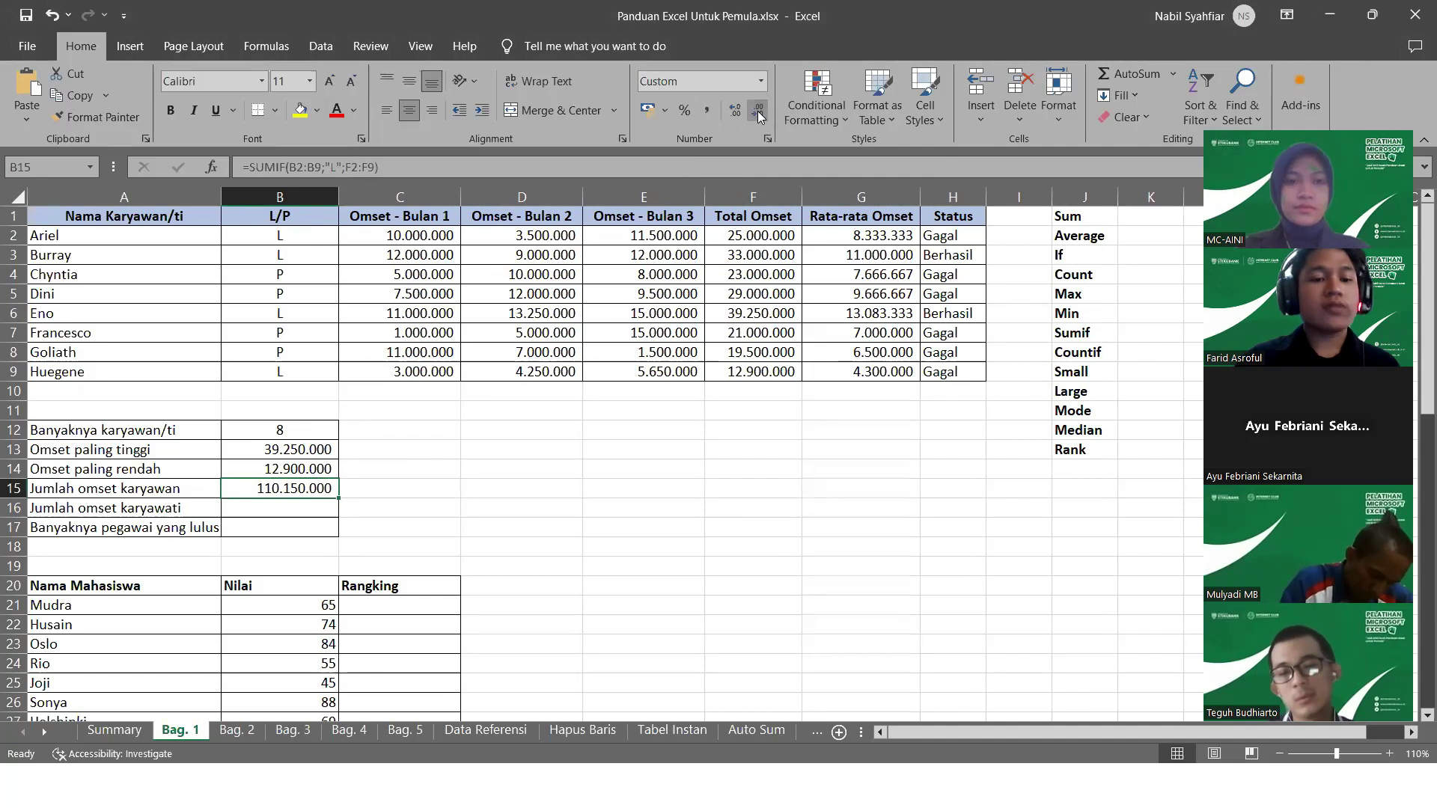
pyautogui.click(312, 506)
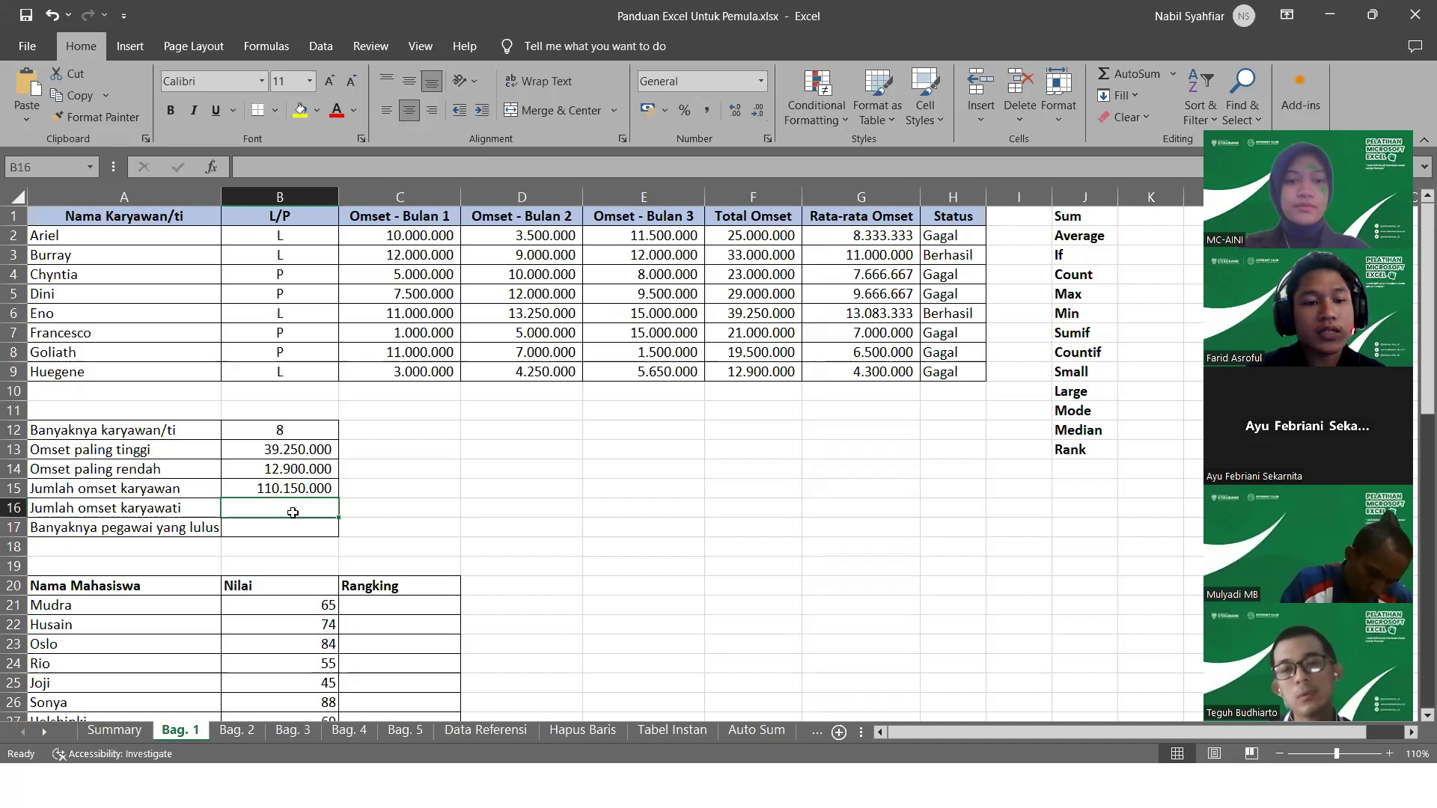
# Enter =SUMIF(B2:B9;"P";F2:F9) in B16 for female employees' revenue
pyautogui.click(281, 490)
pyautogui.click(276, 508)
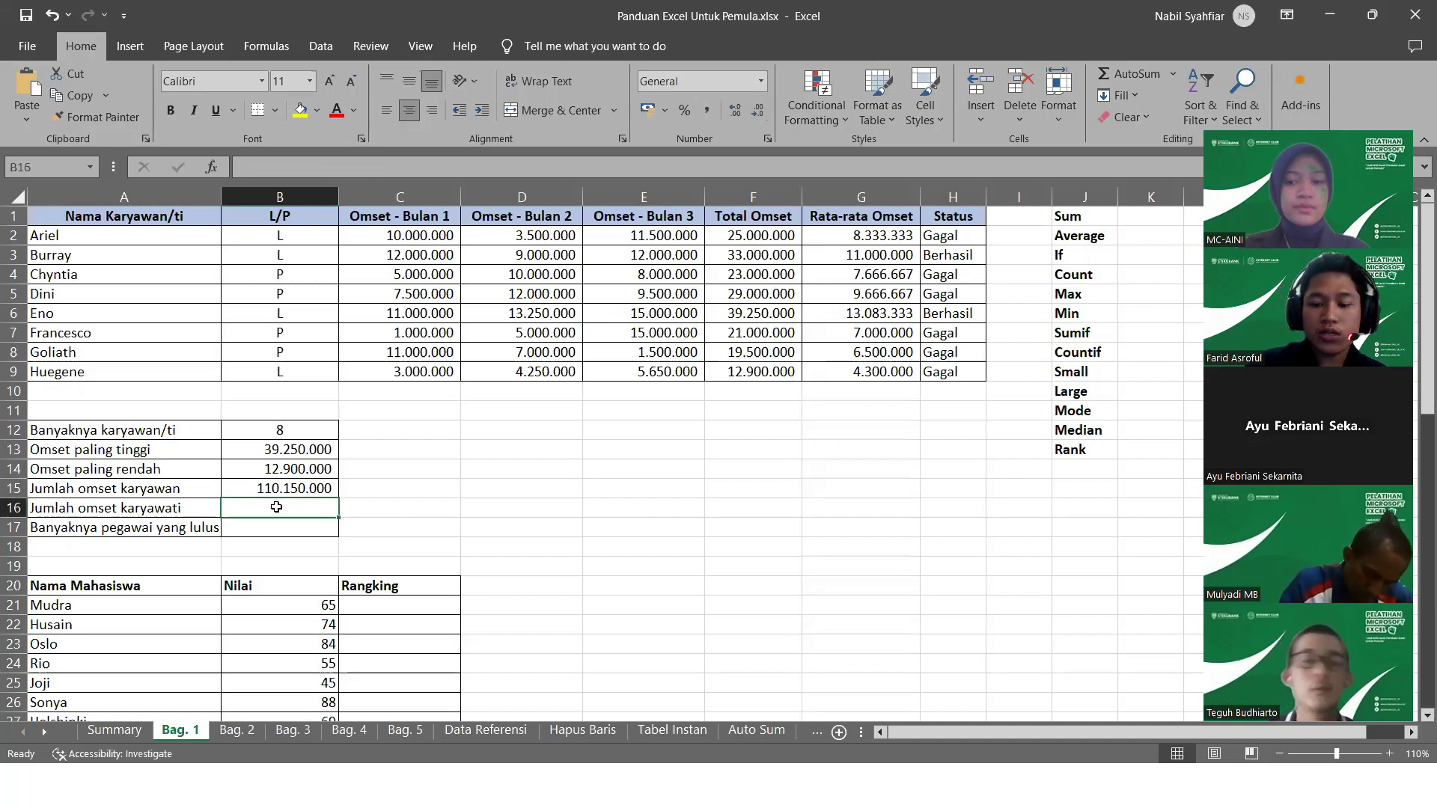
pyautogui.write('=')
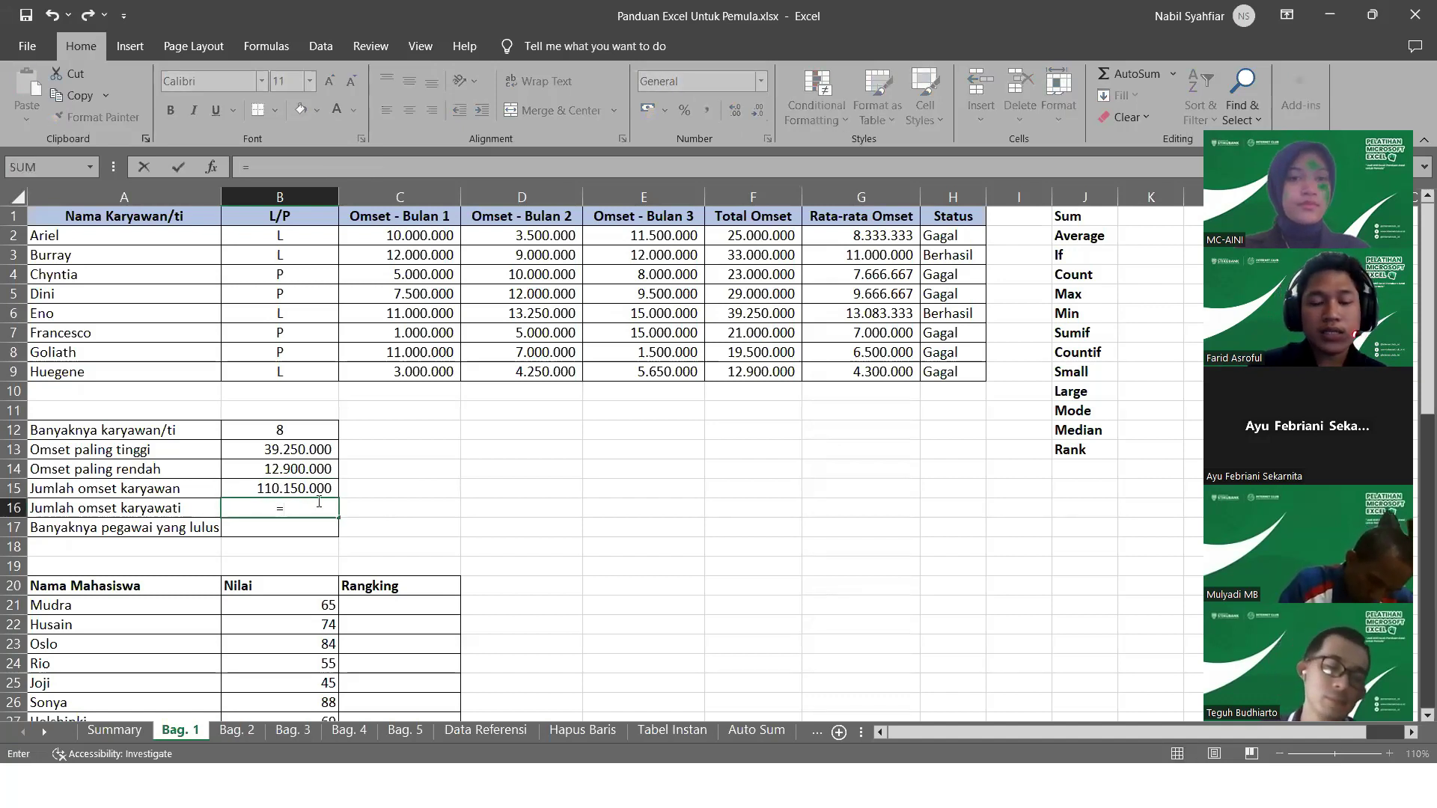
pyautogui.write('SU')
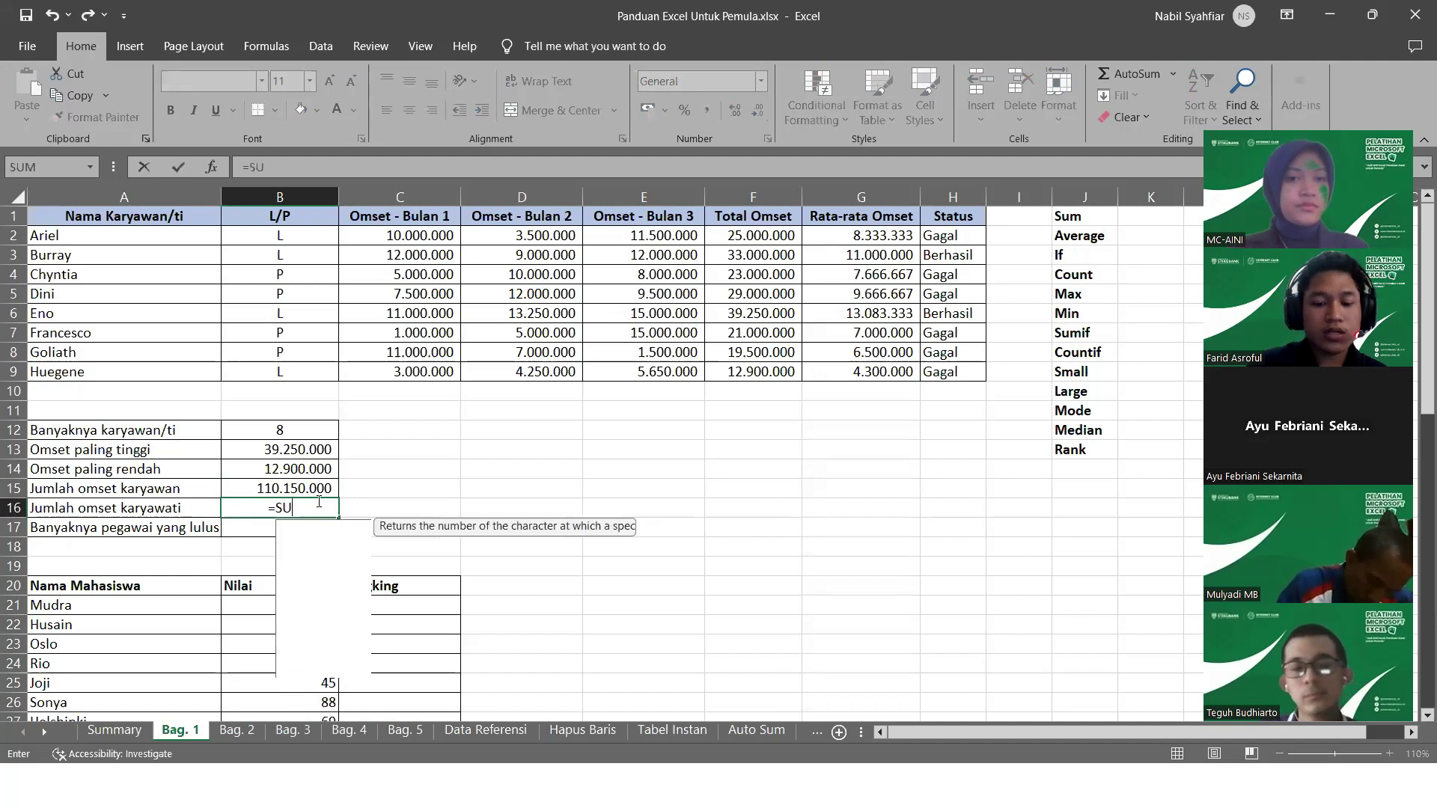
pyautogui.write('M')
pyautogui.press('Down')
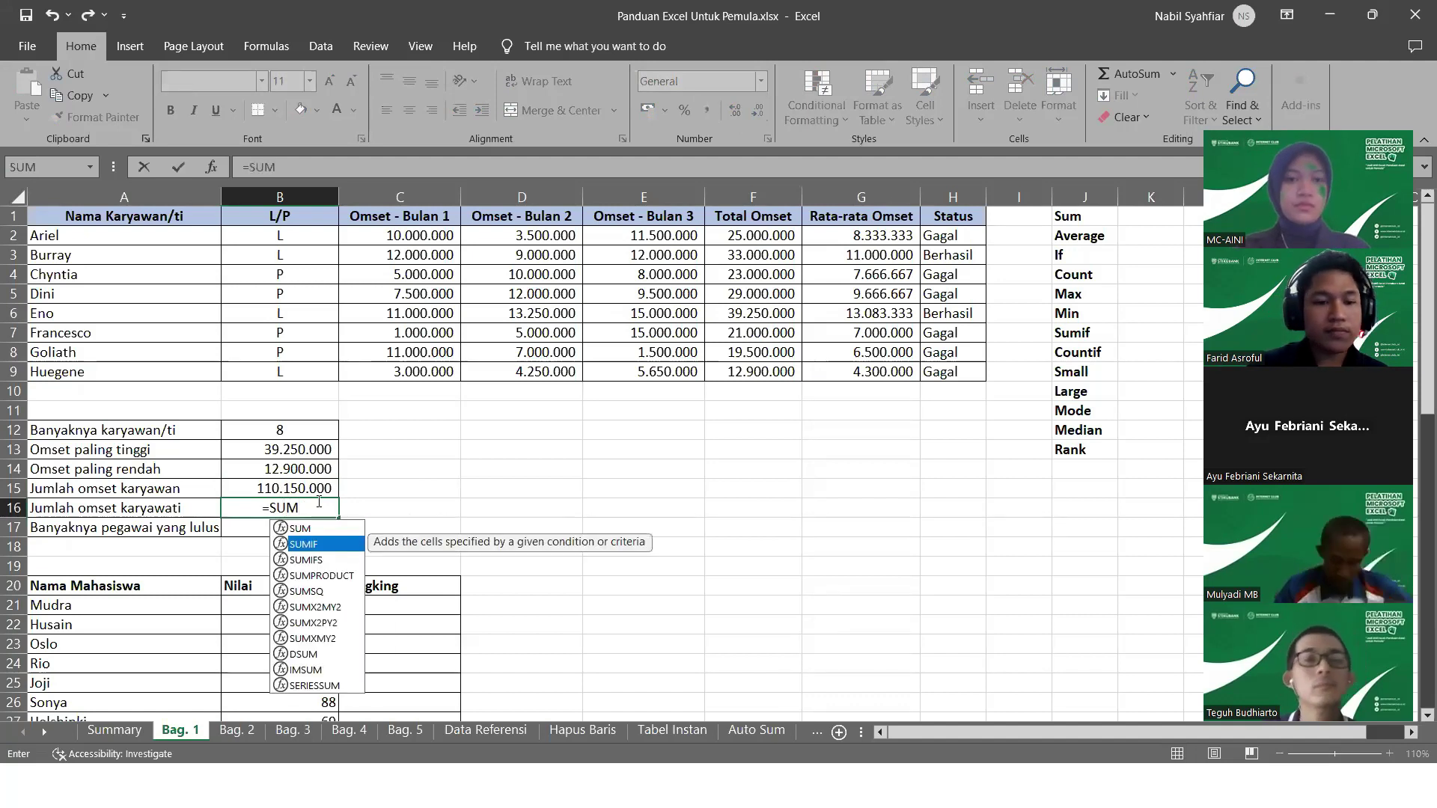
pyautogui.press('Tab')
pyautogui.moveTo(274, 238); pyautogui.dragTo(285, 373)
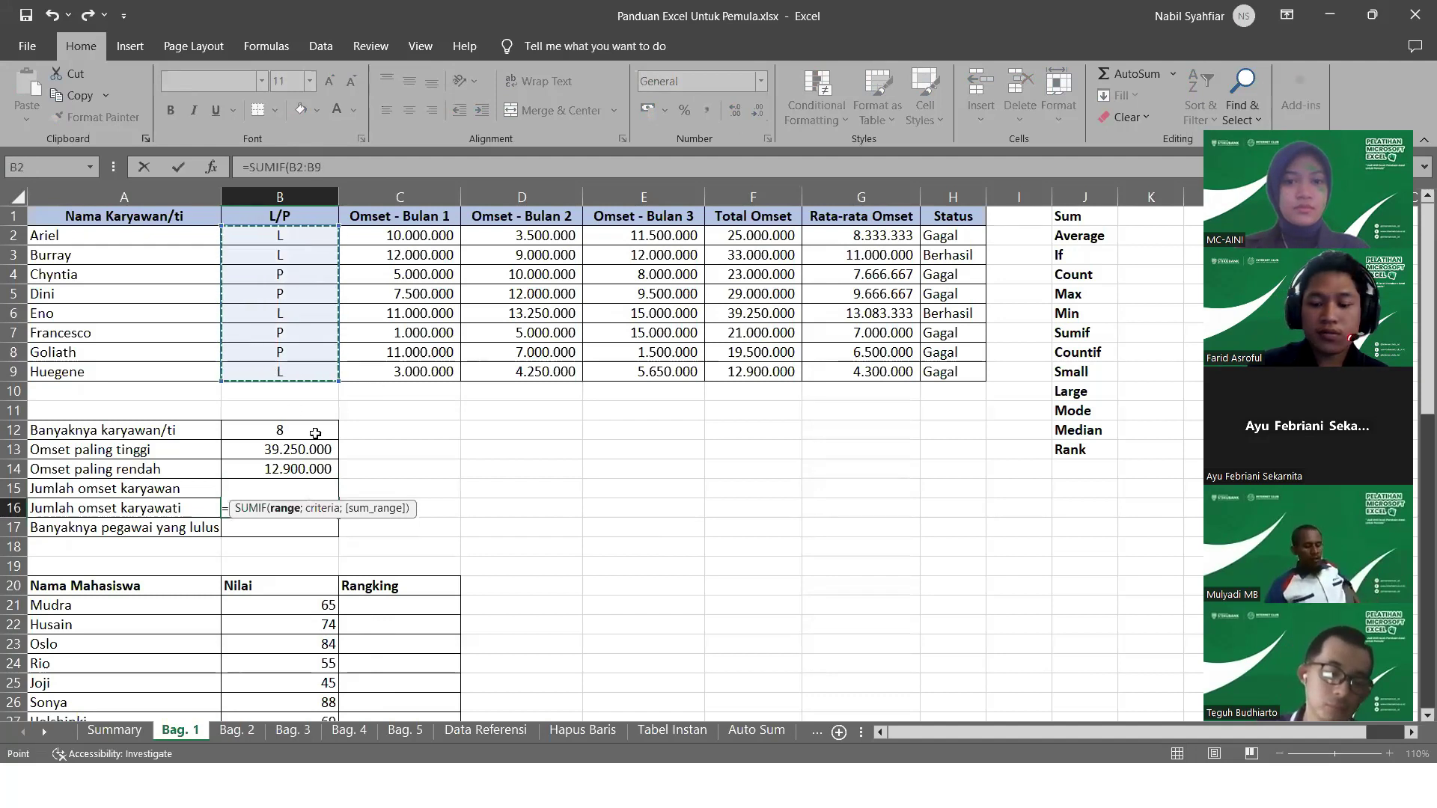
pyautogui.write(';"p')
pyautogui.press('BackSpace')
pyautogui.write('P')
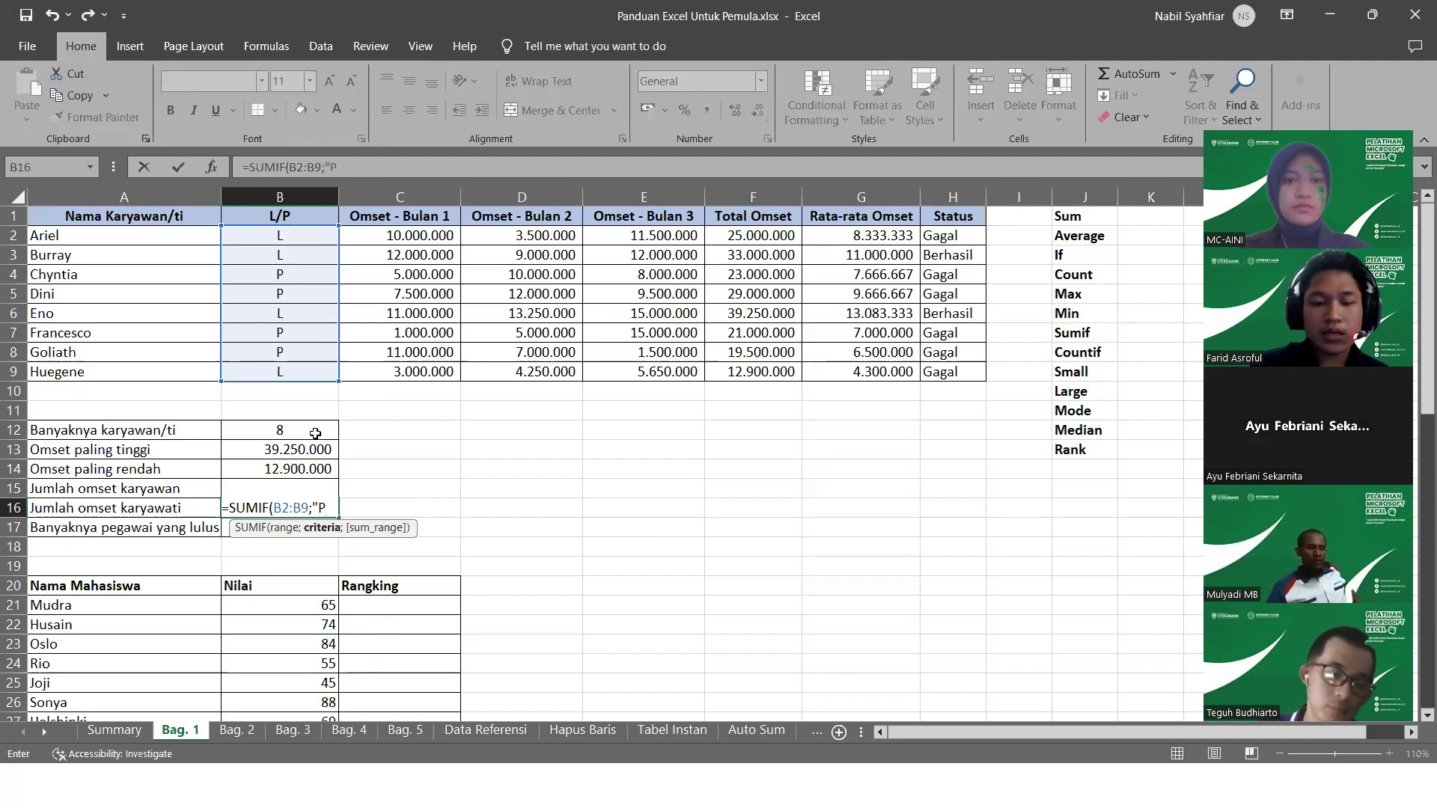
pyautogui.write('";')
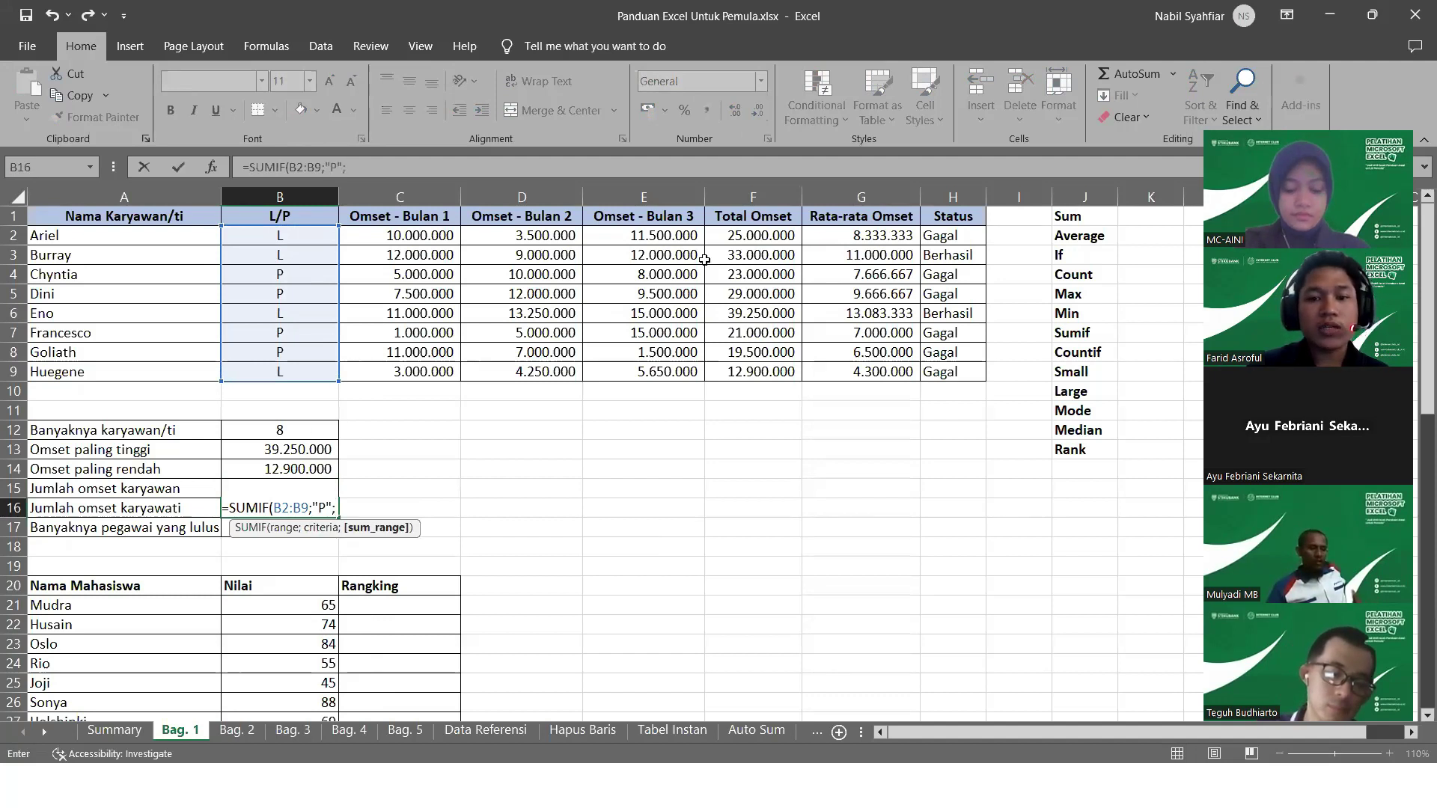
pyautogui.moveTo(776, 236); pyautogui.dragTo(765, 371)
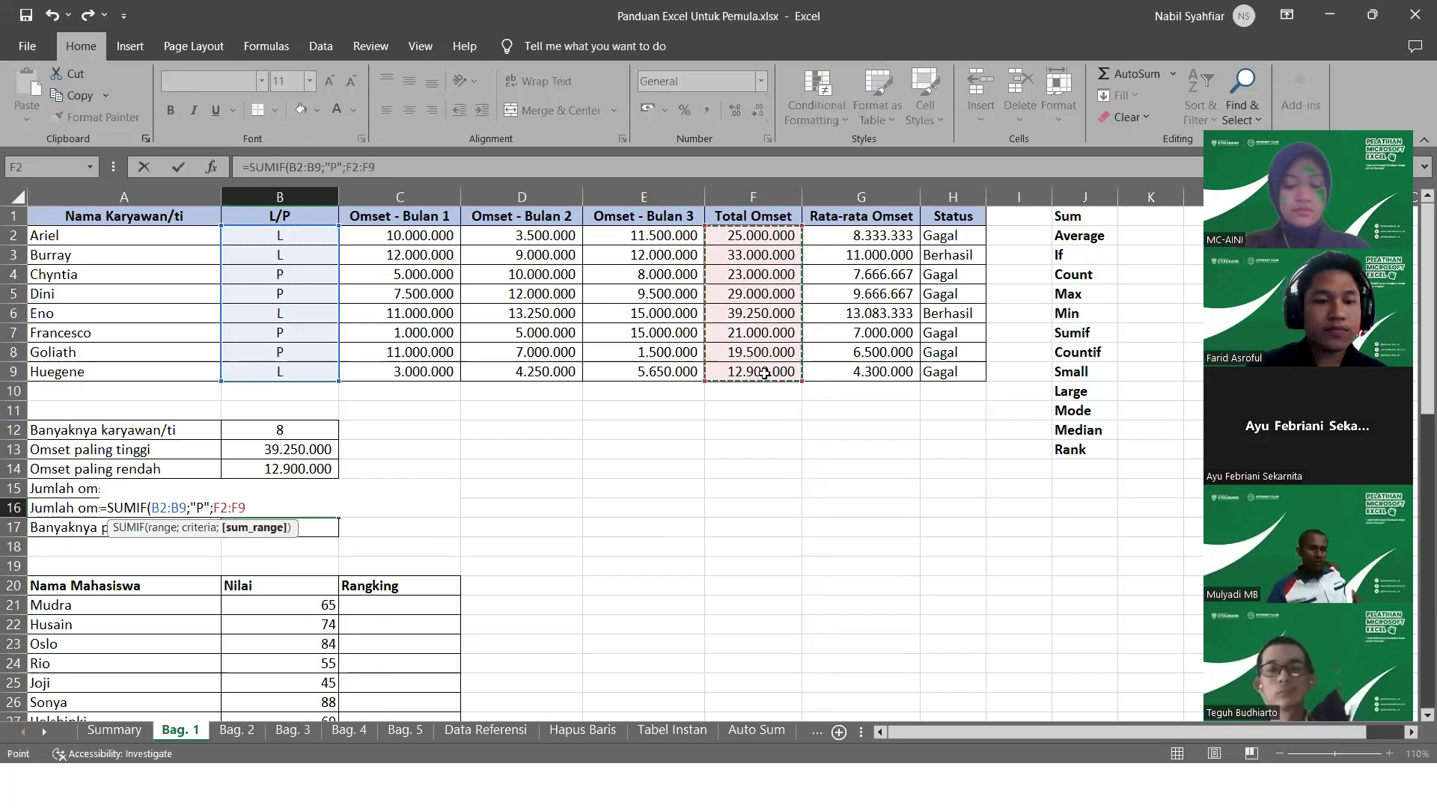
pyautogui.press('Return')
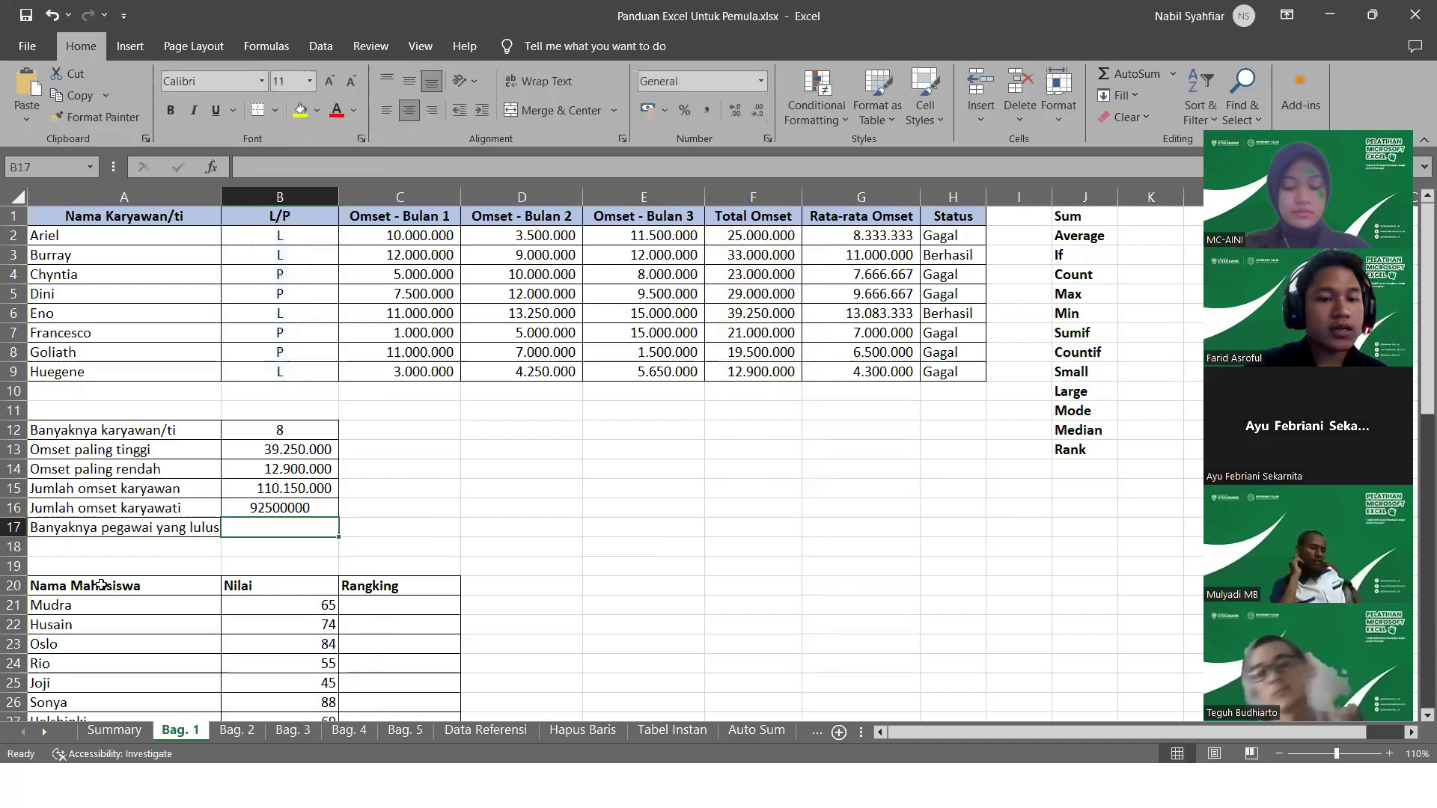
# Apply Comma Style with no decimals to B16, showing 92.500.000
pyautogui.click(272, 508)
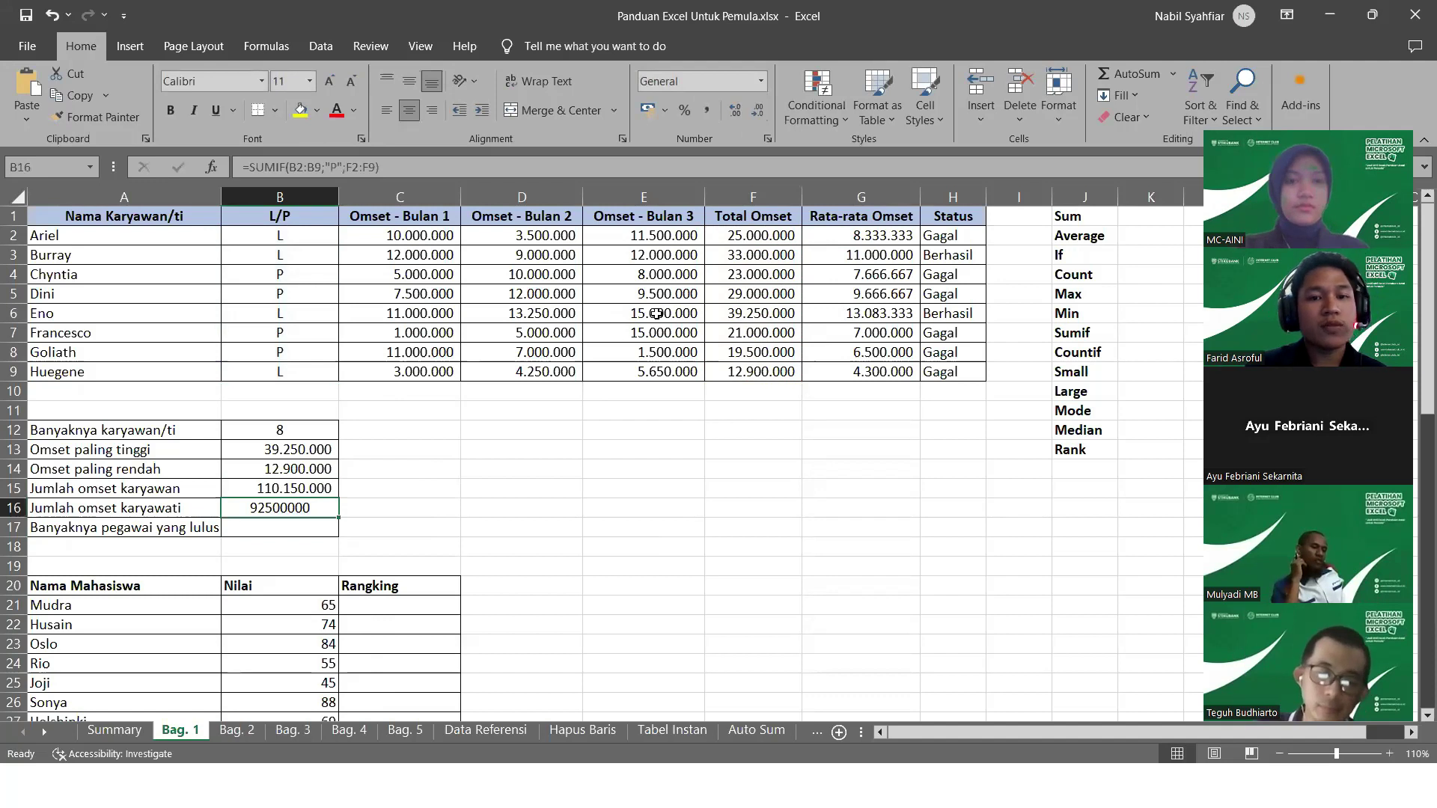
pyautogui.click(708, 109)
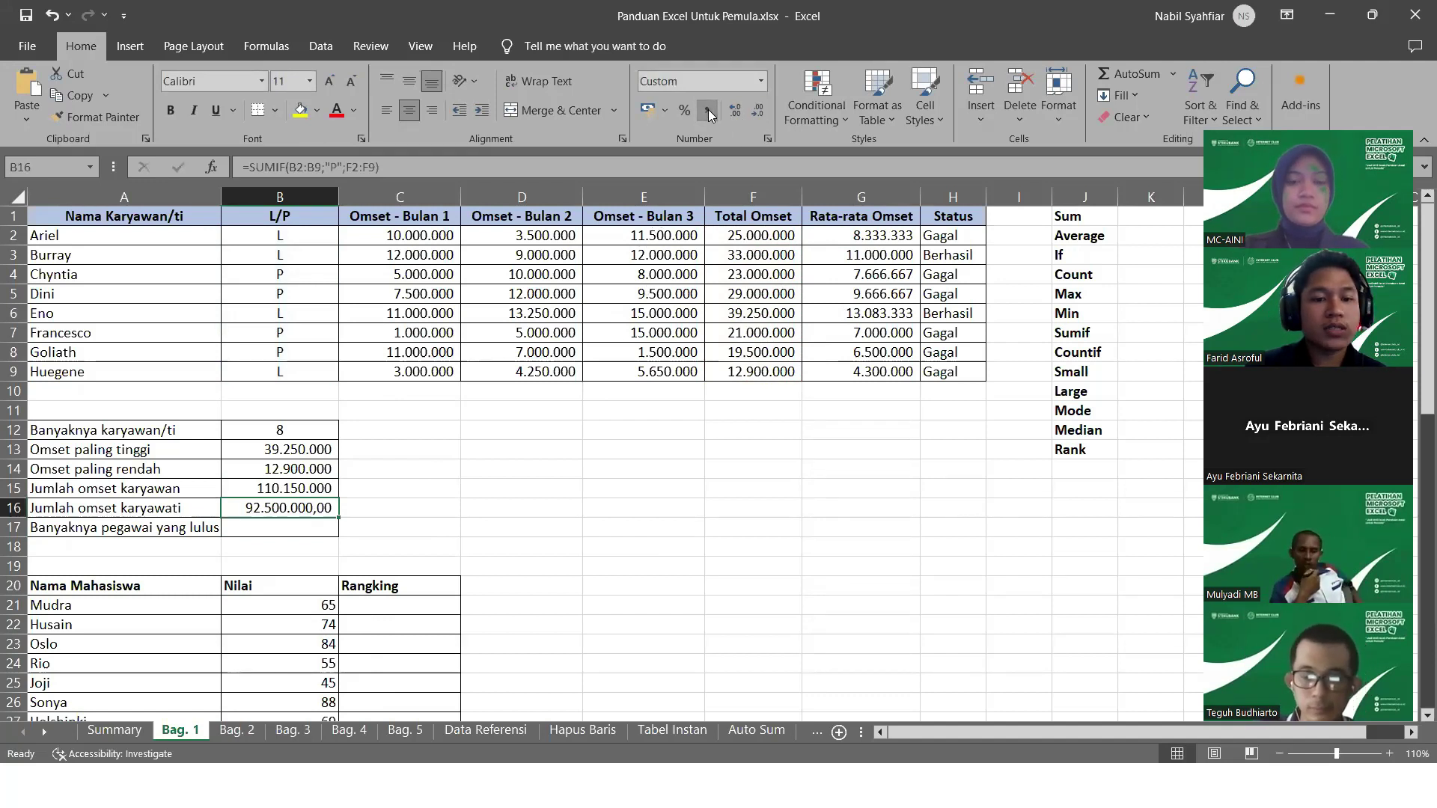
pyautogui.click(758, 109)
pyautogui.click(760, 110)
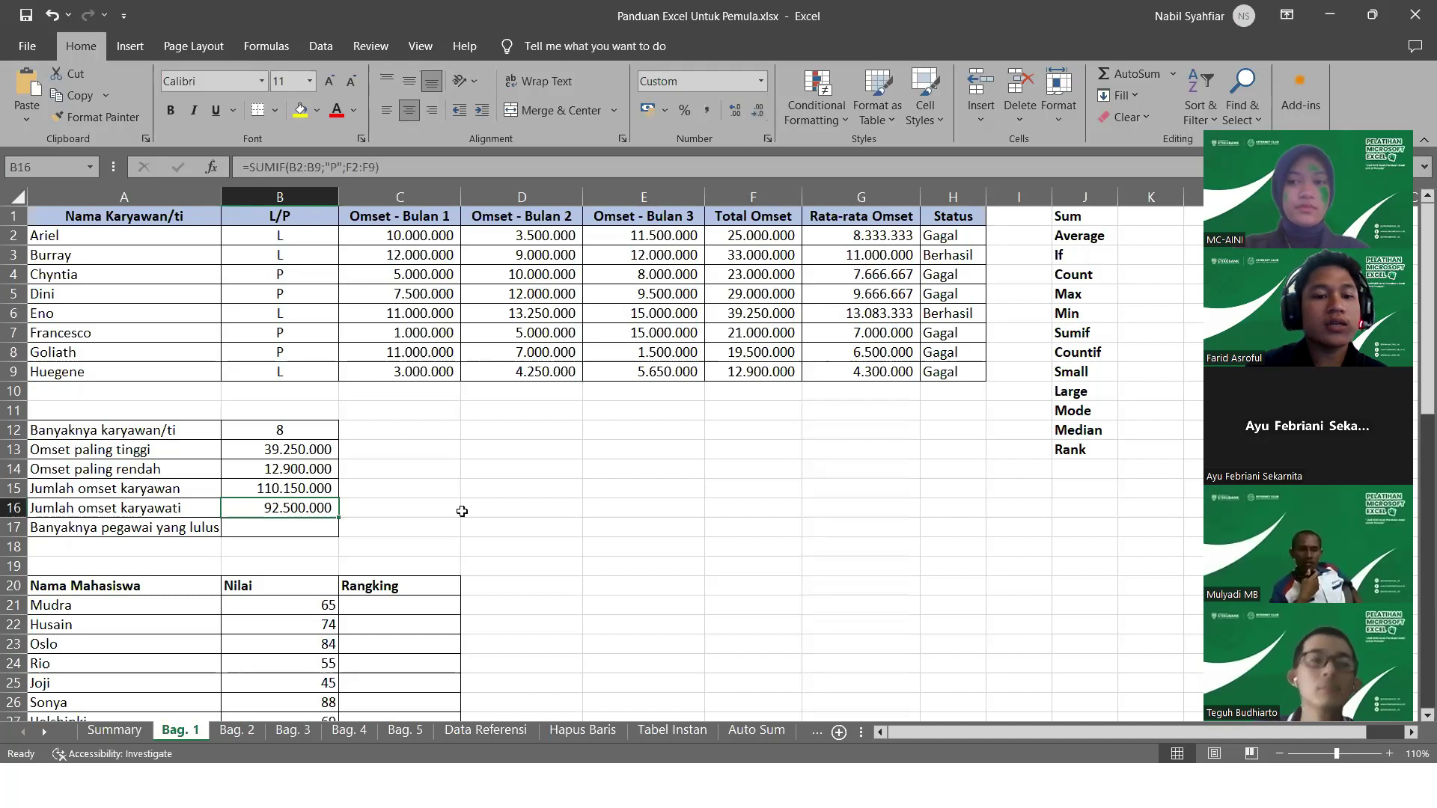
pyautogui.click(290, 530)
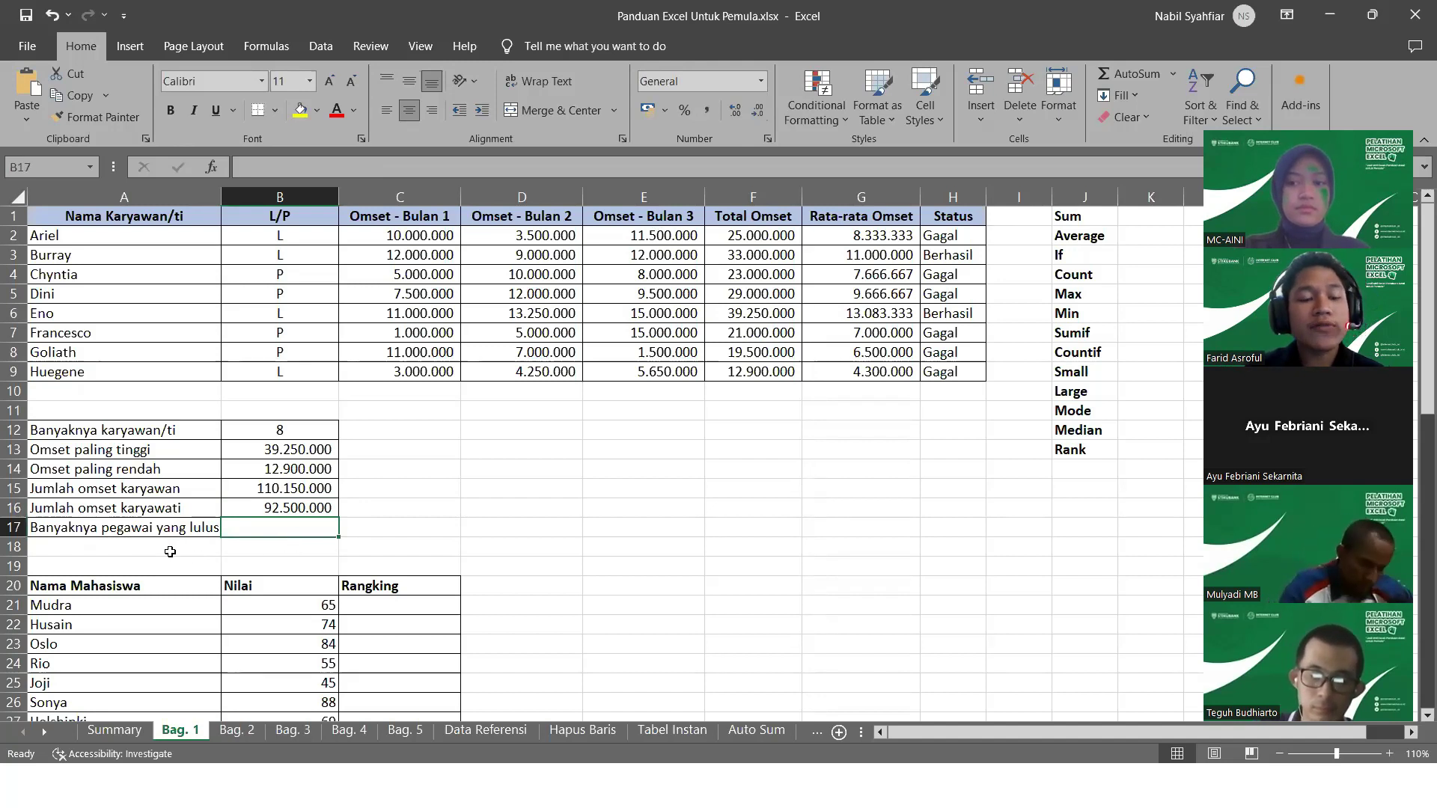
# Enter =COUNTIF(H2:H9;"Berhasil") in B17, counting 2 employees who passed
pyautogui.click(958, 258)
pyautogui.click(951, 315)
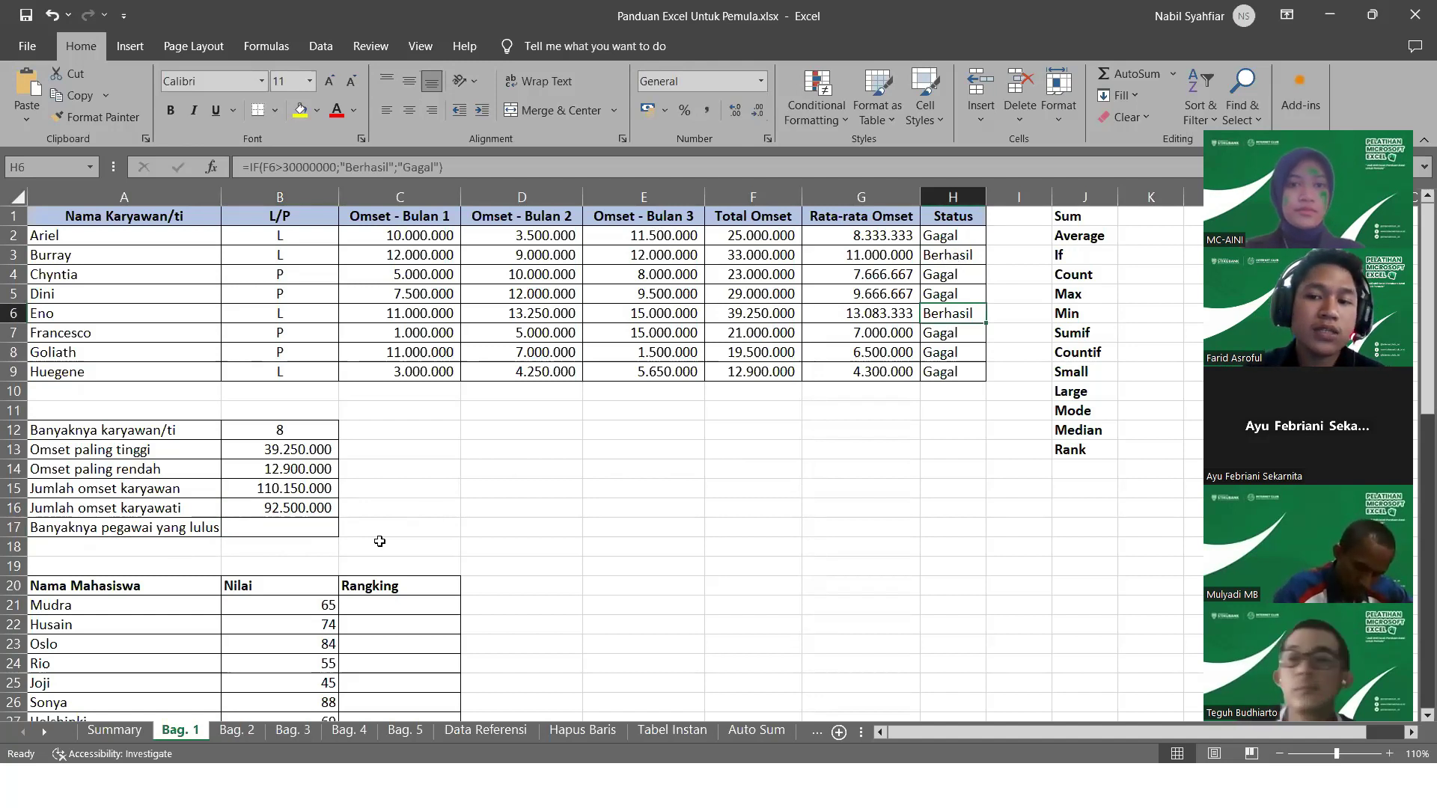
pyautogui.click(289, 529)
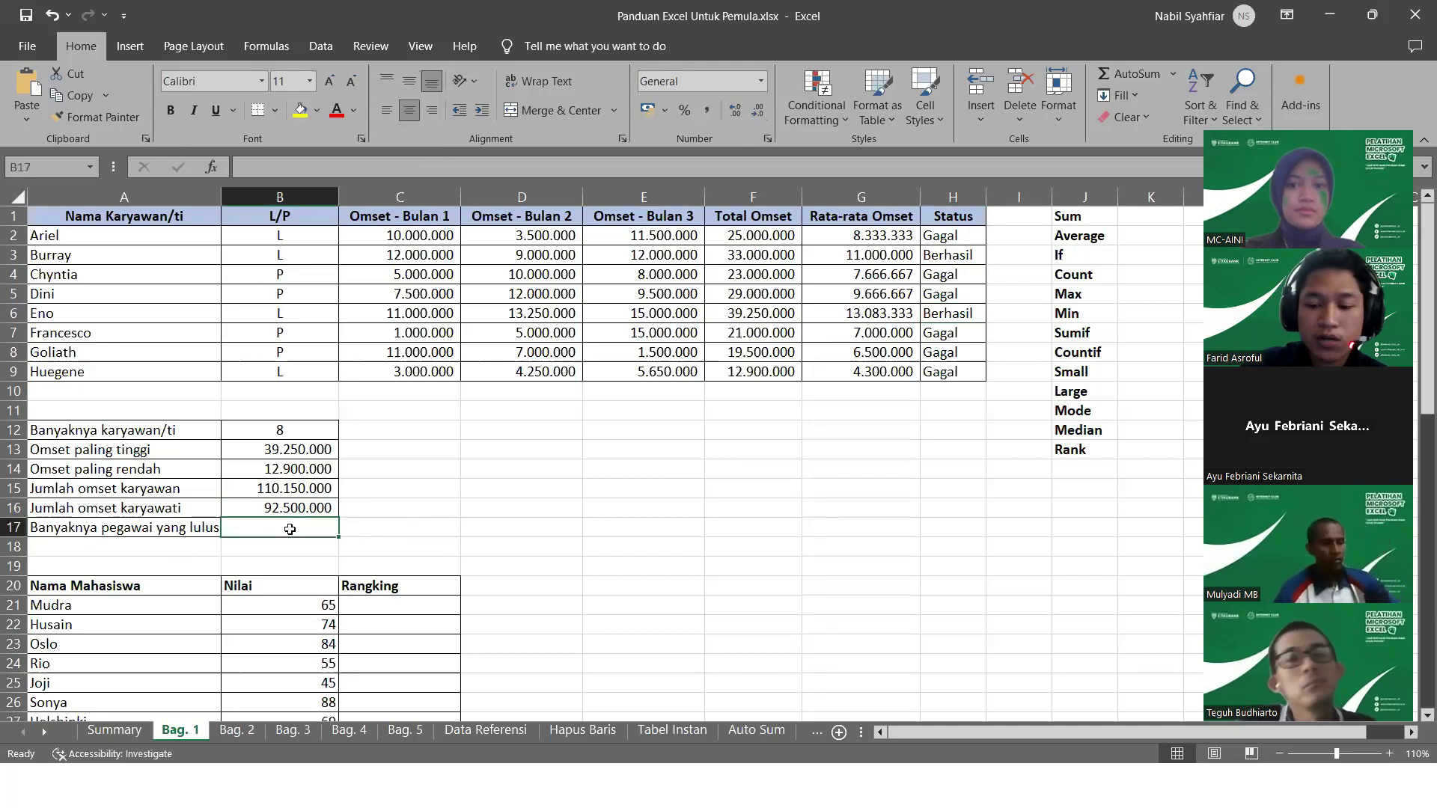
pyautogui.write('=')
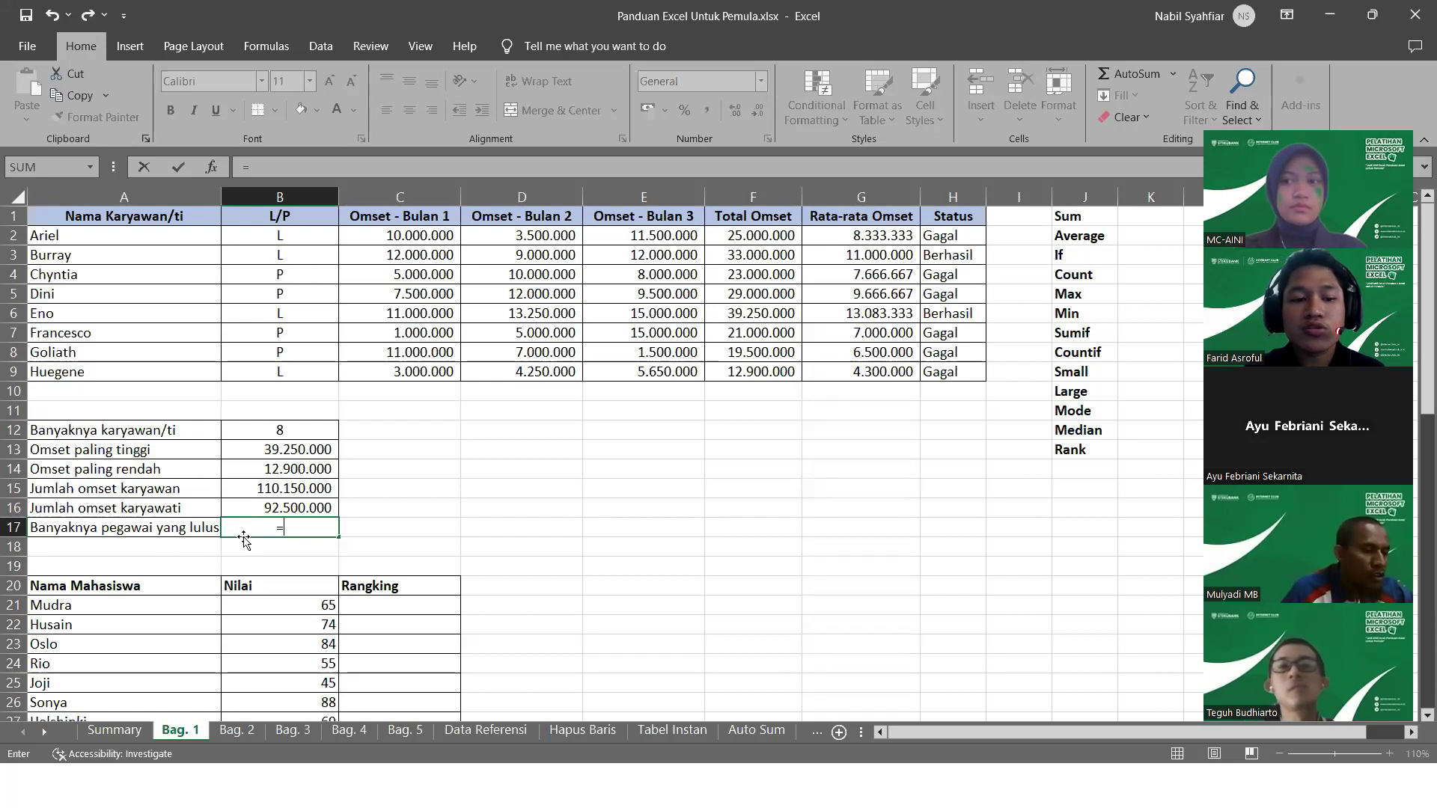
pyautogui.write('COUN')
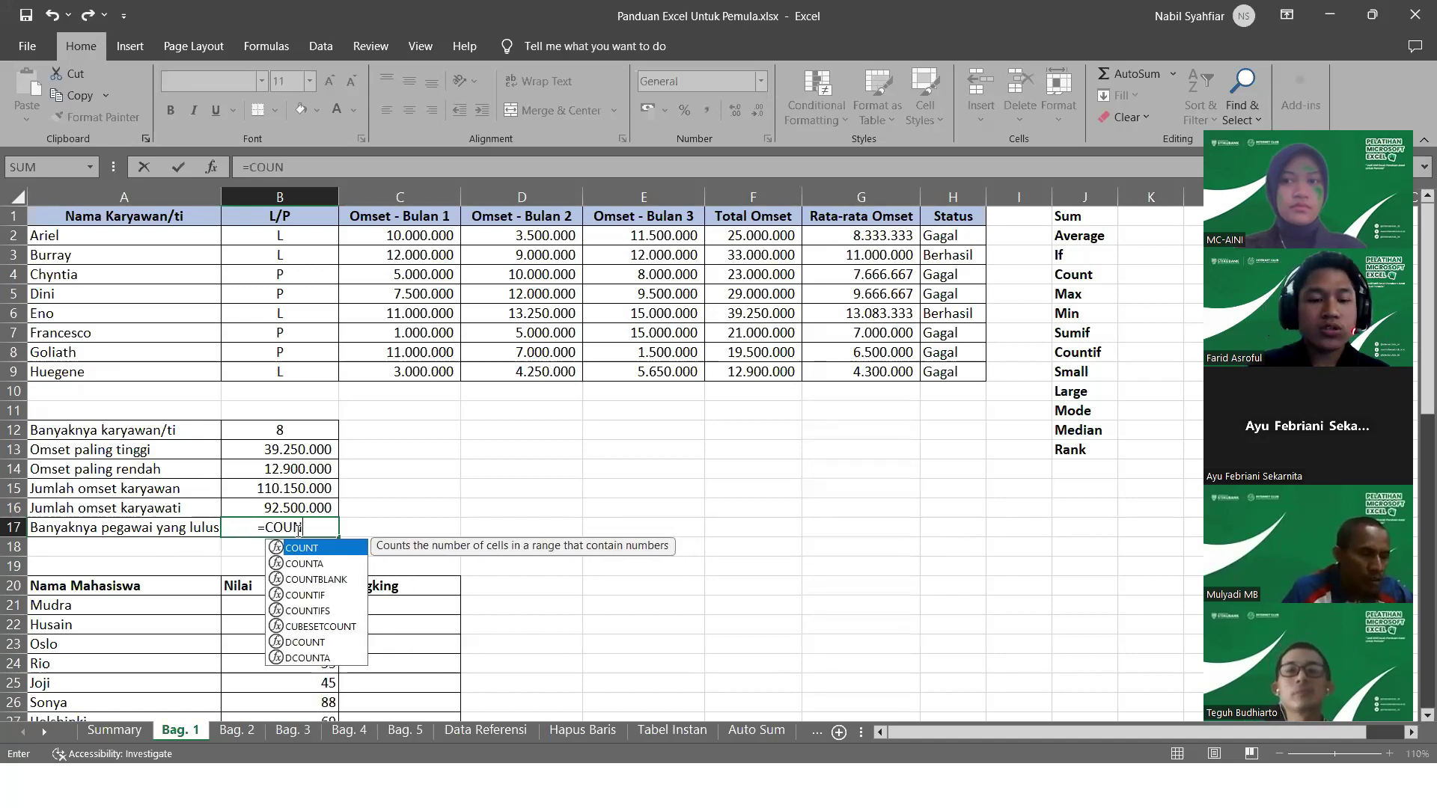
pyautogui.write('TIF')
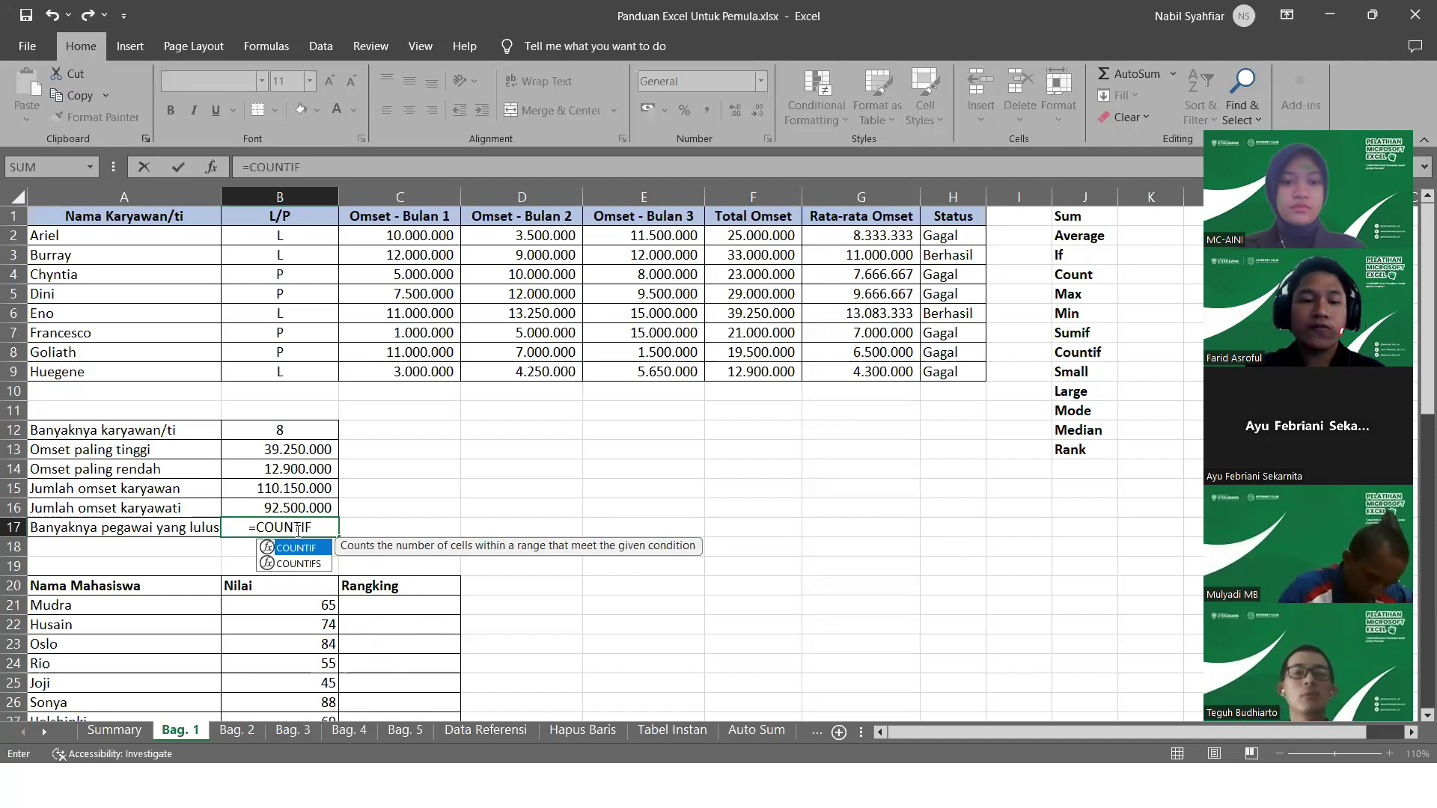
pyautogui.write('(')
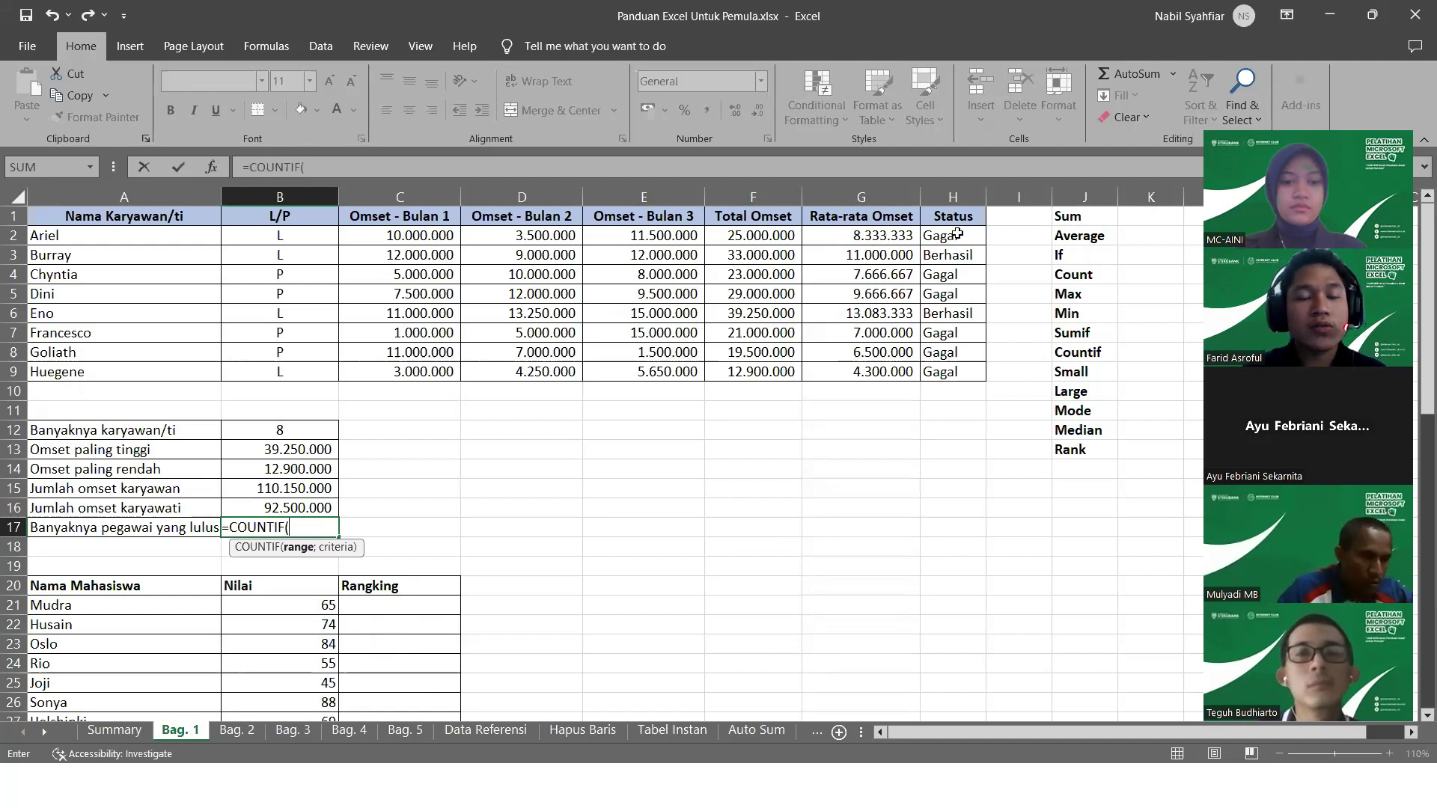
pyautogui.moveTo(957, 235); pyautogui.dragTo(956, 374)
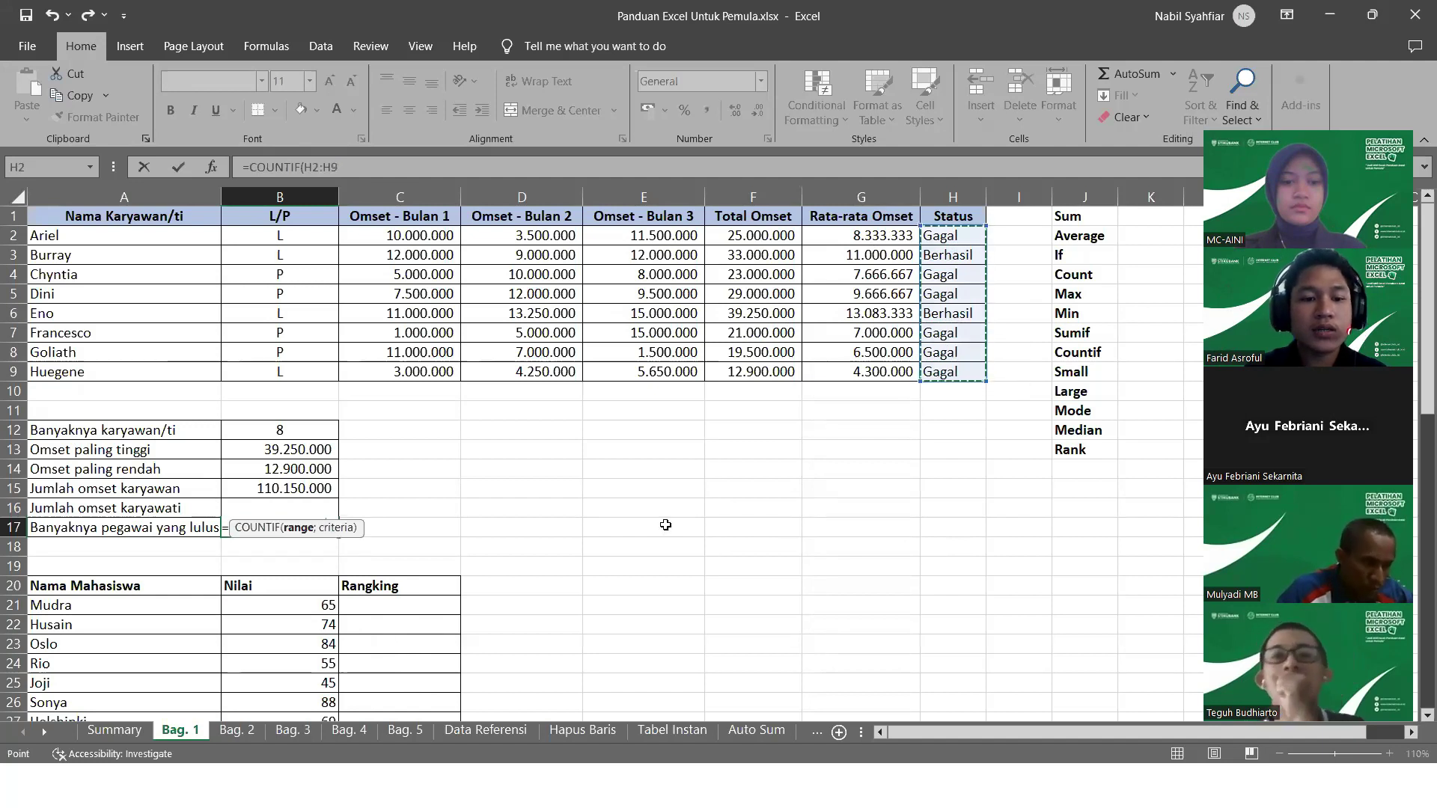
pyautogui.write(';')
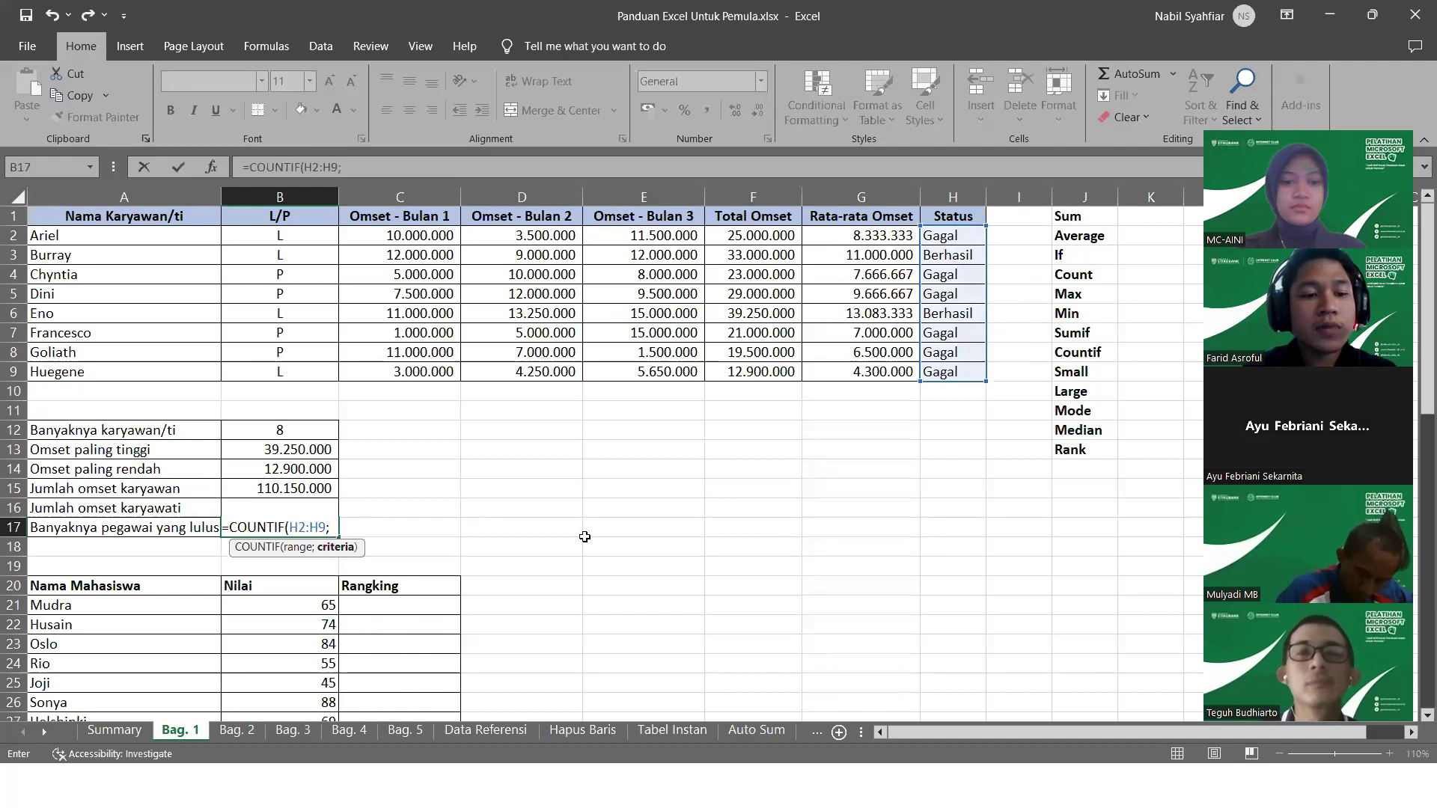
pyautogui.write('"')
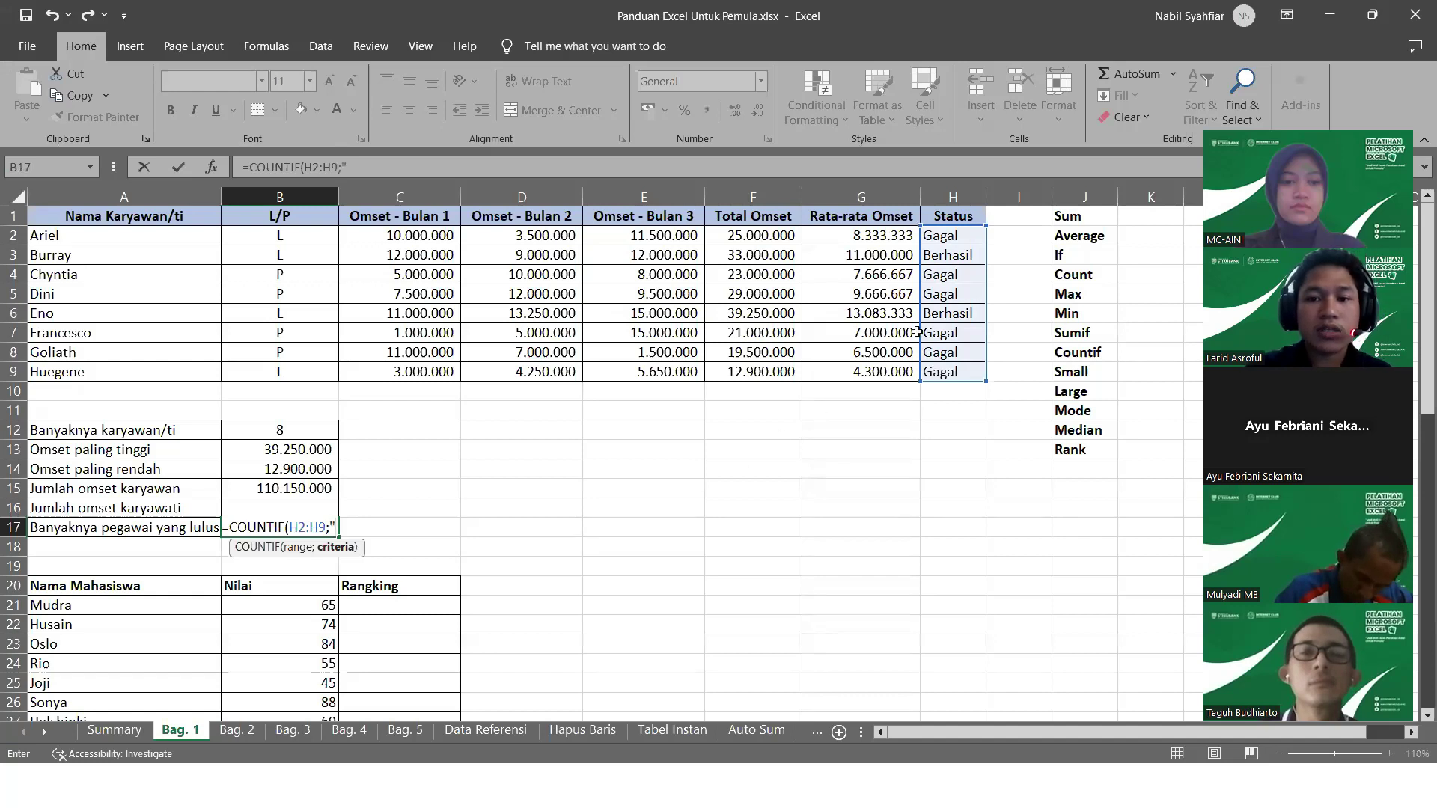
pyautogui.write('b')
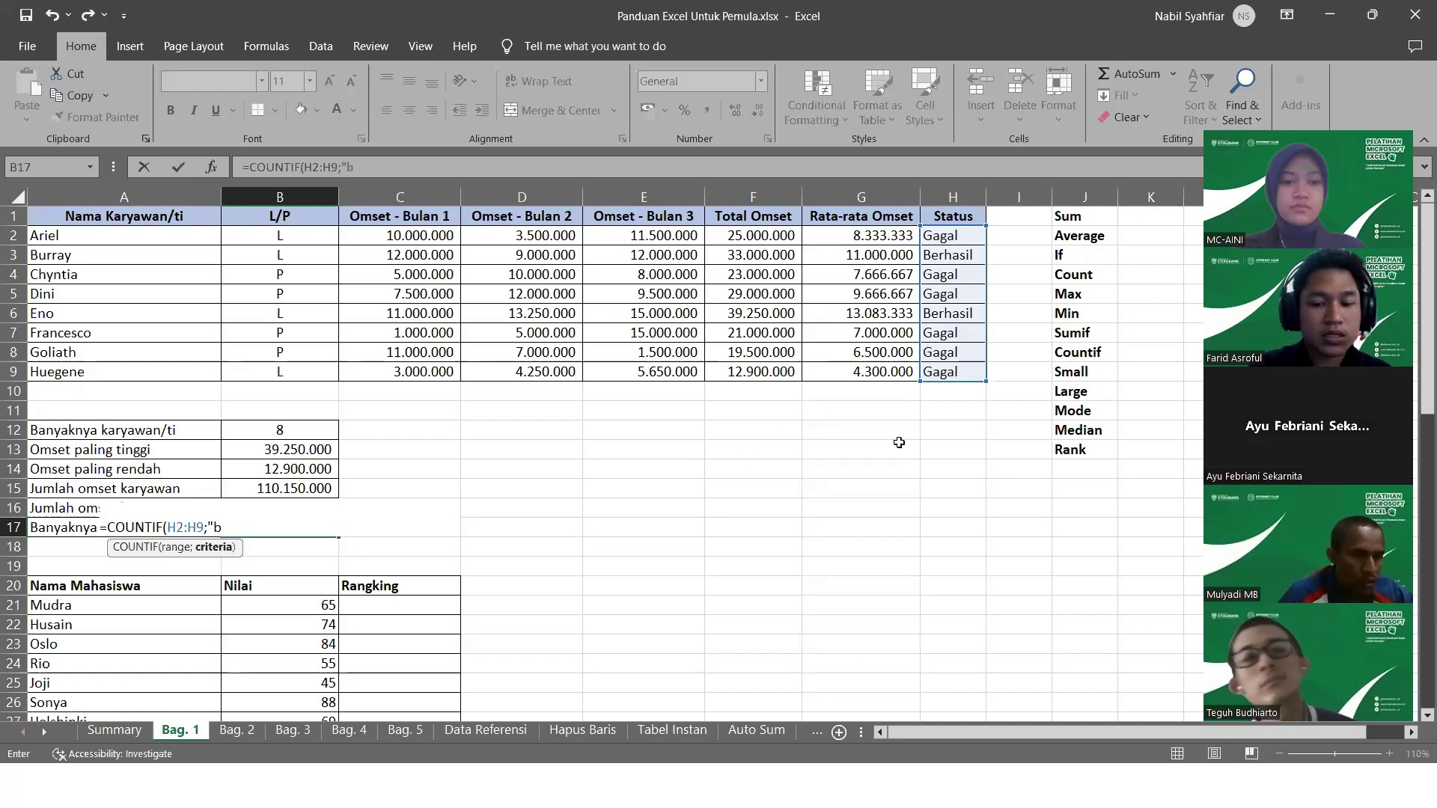
pyautogui.write('erhasil"')
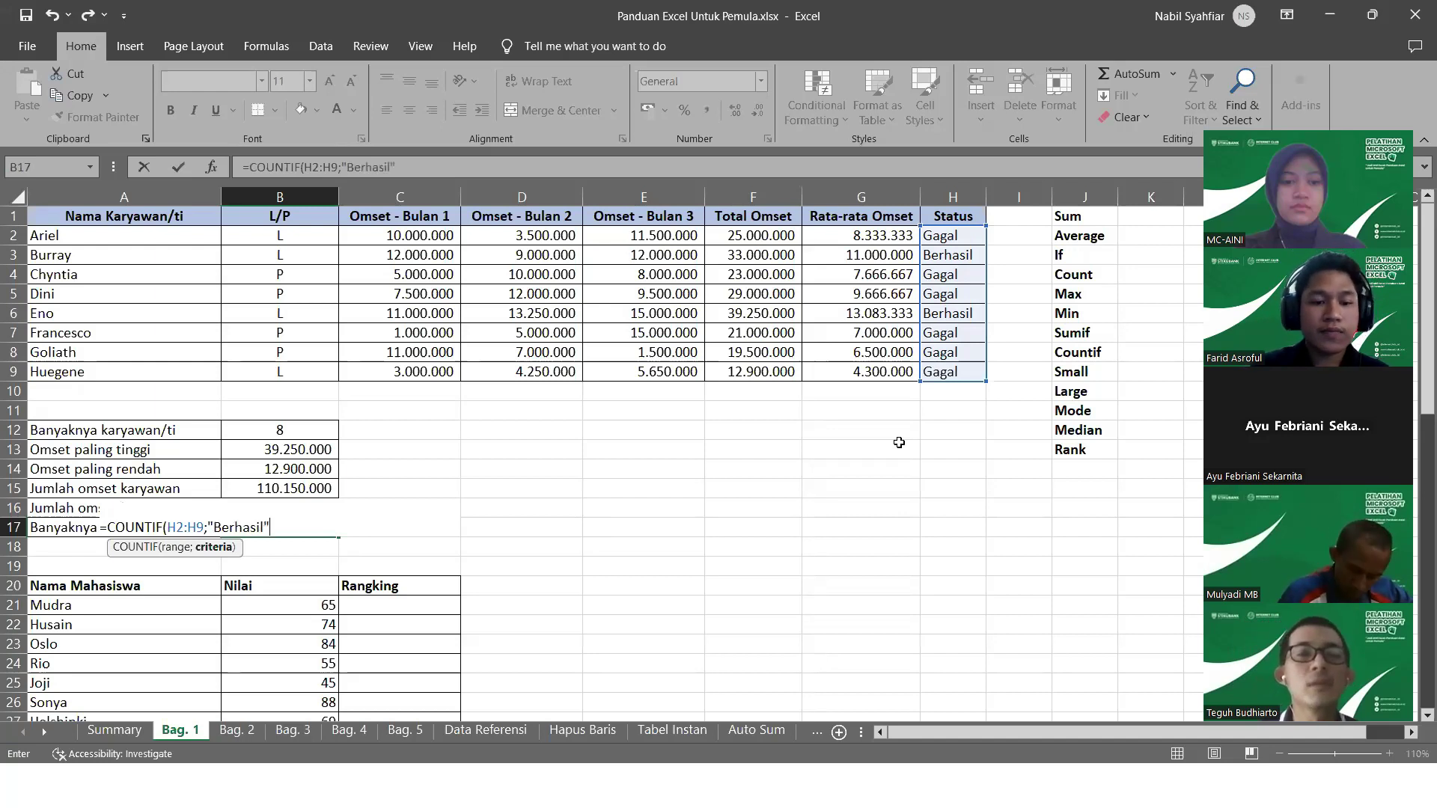
pyautogui.press('Return')
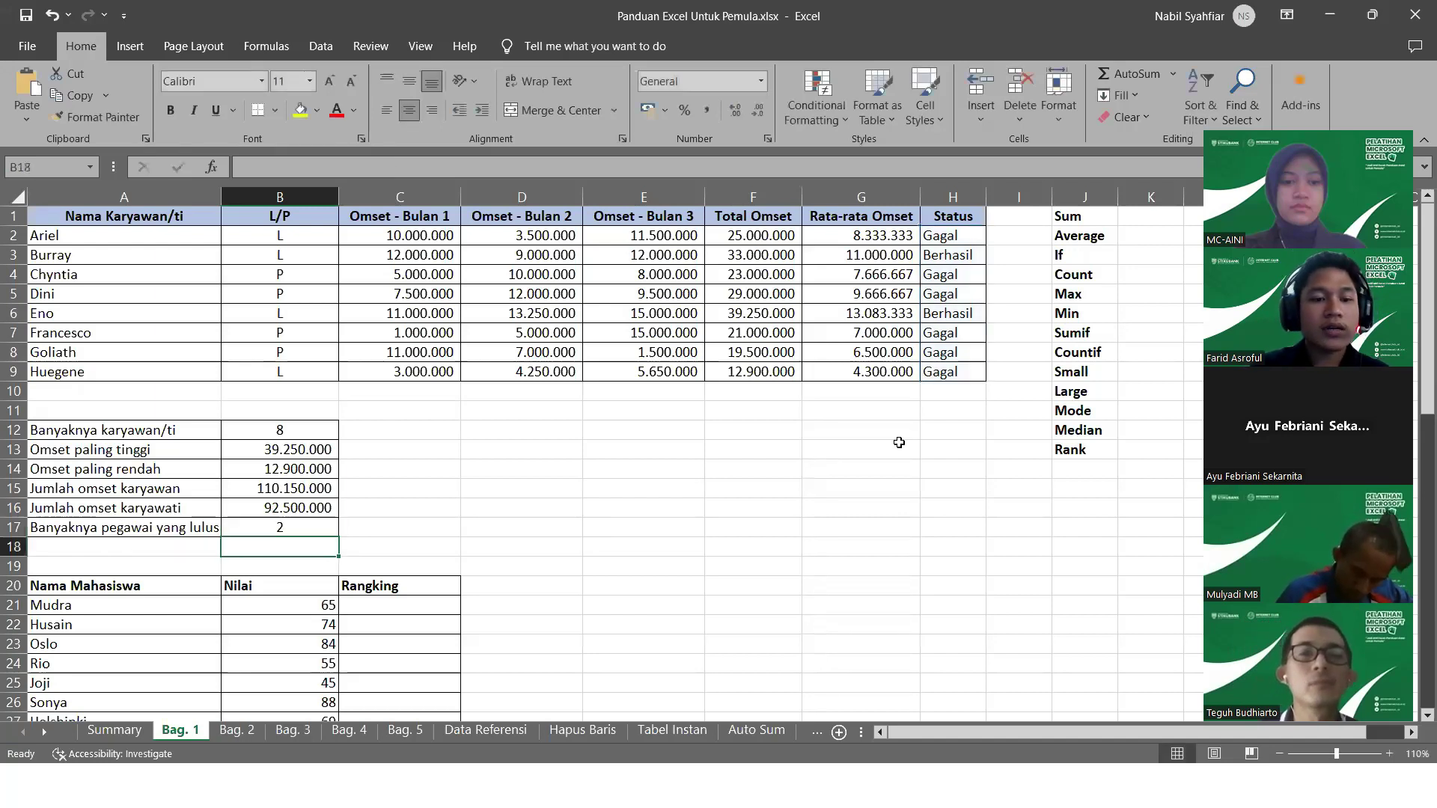
pyautogui.click(281, 526)
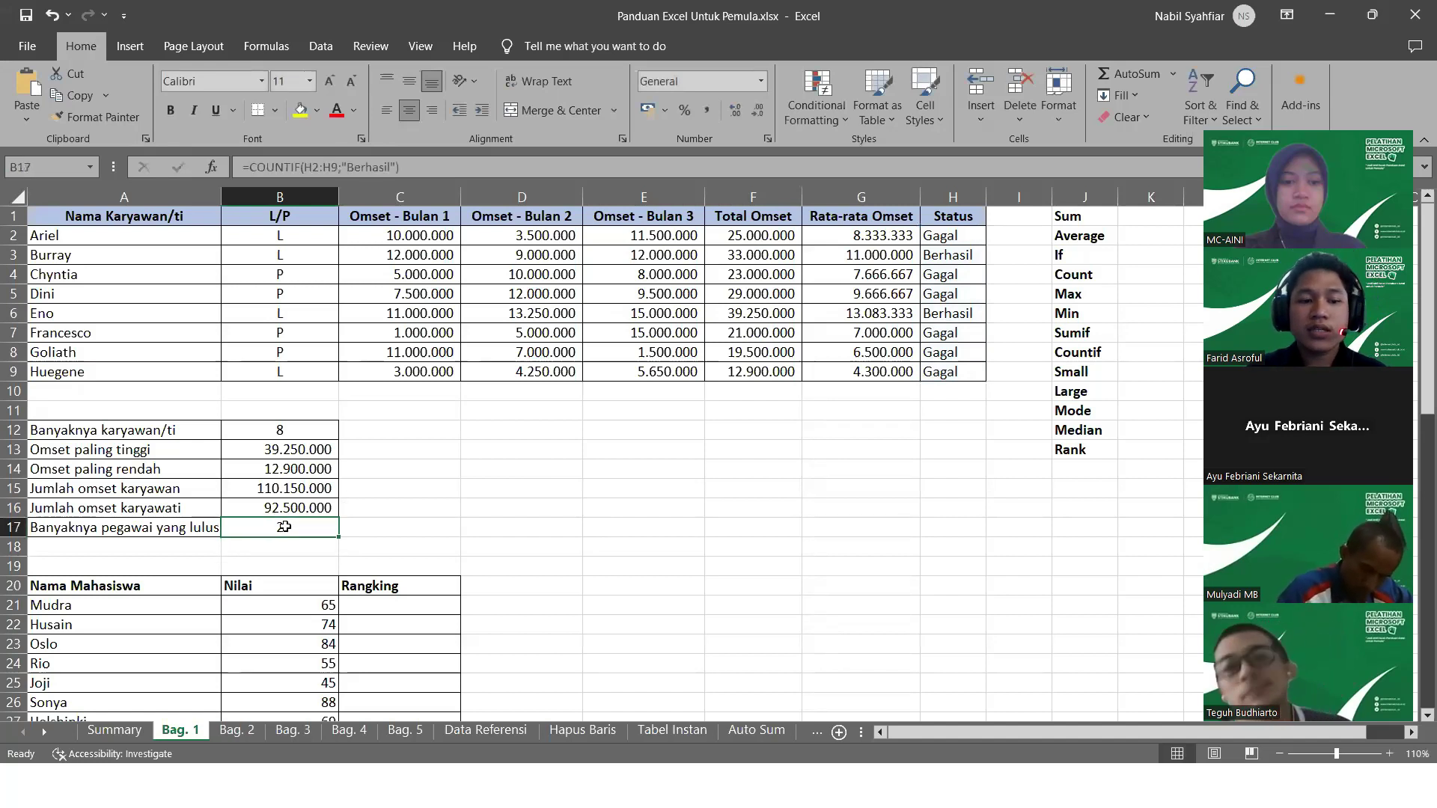
pyautogui.click(942, 256)
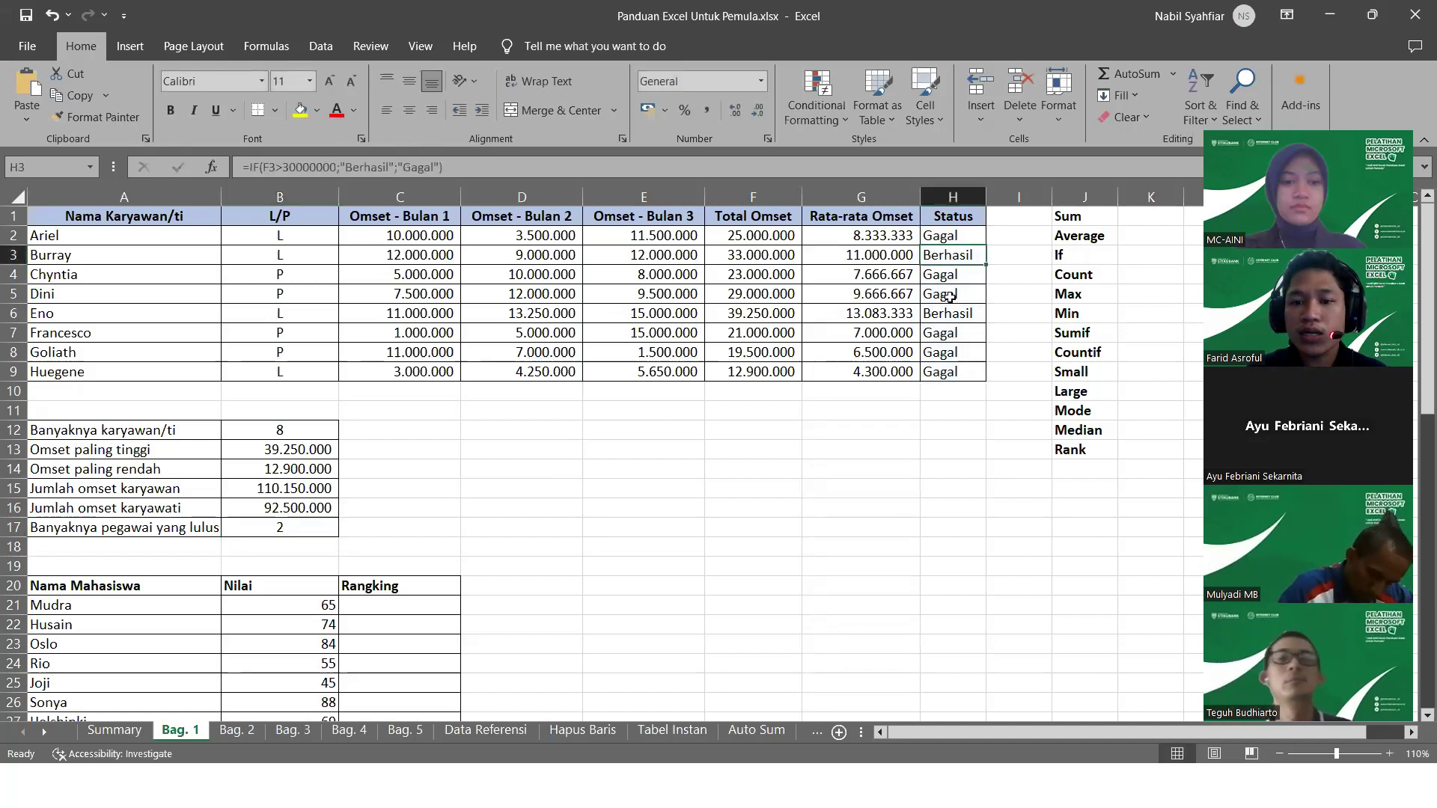
pyautogui.click(953, 312)
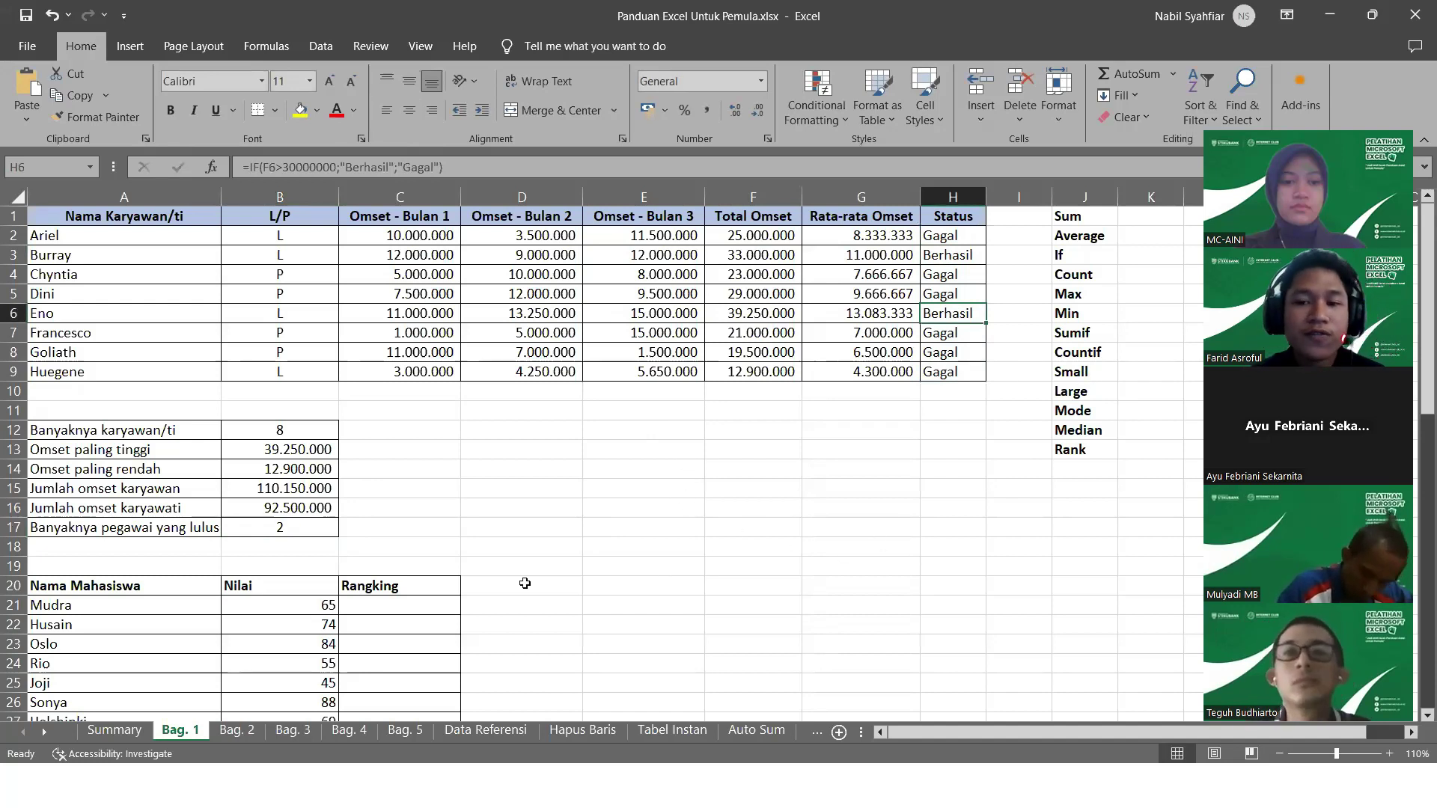
pyautogui.scroll(-3, 525, 583)
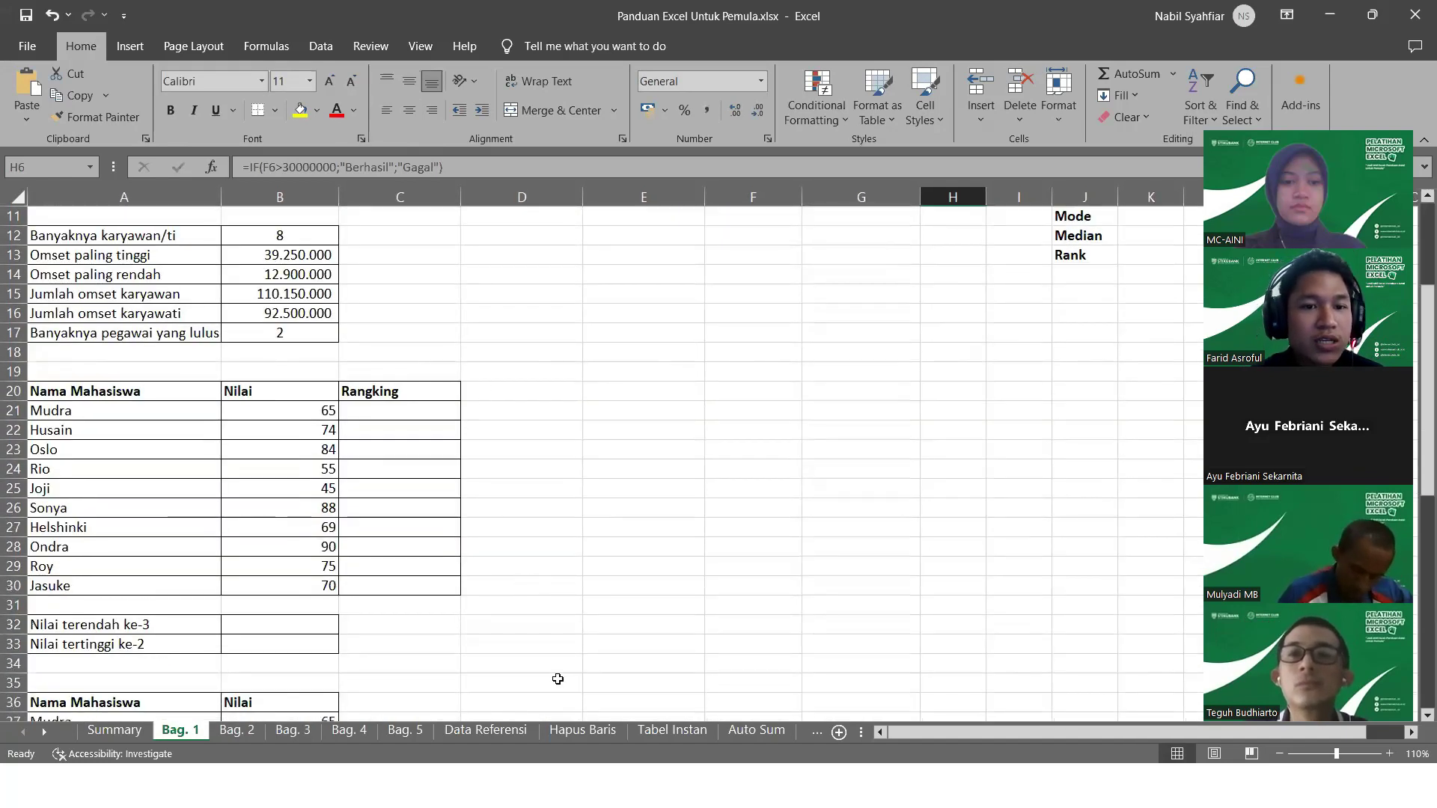
pyautogui.scroll(3, 598, 454)
pyautogui.scroll(-4, 596, 452)
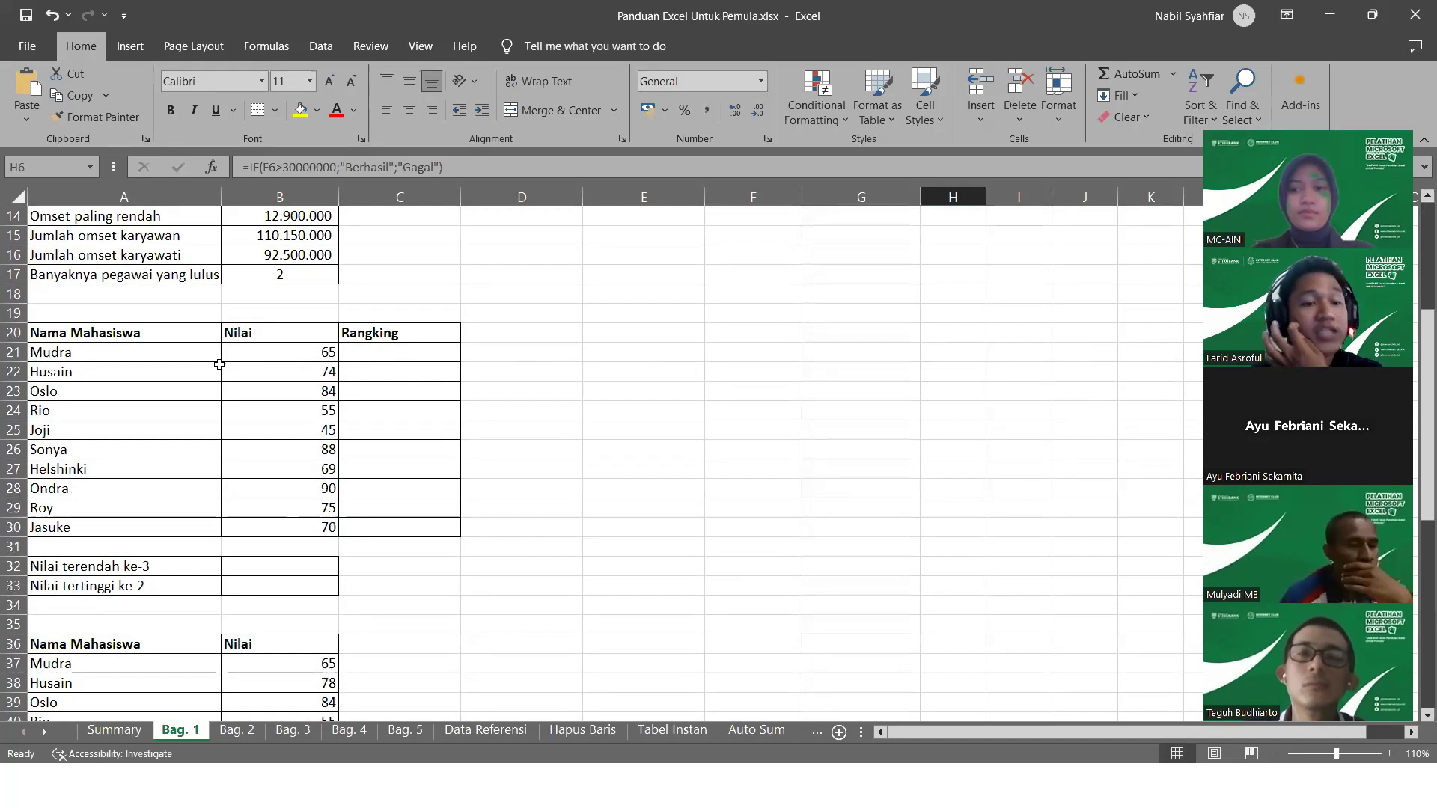
pyautogui.click(118, 570)
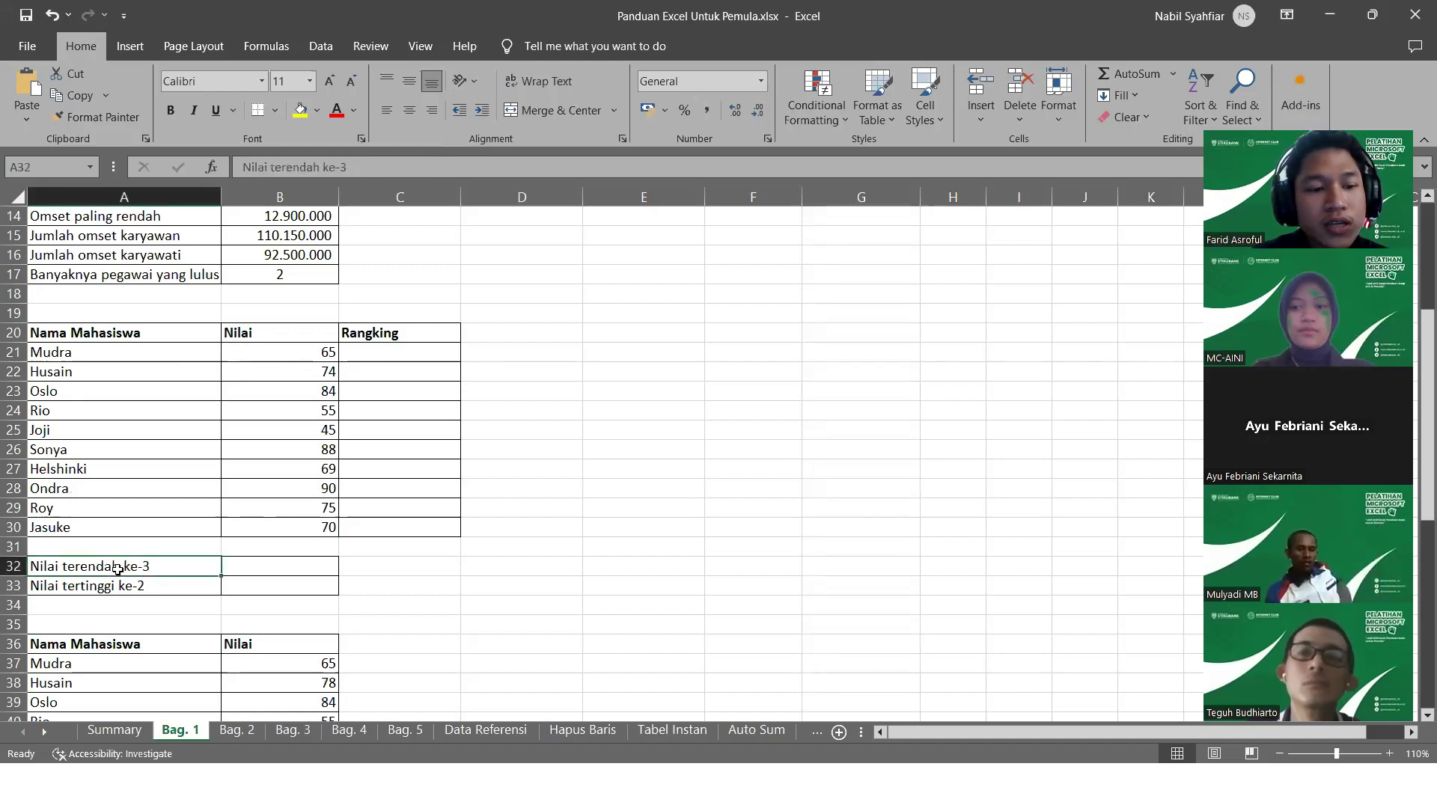
pyautogui.click(264, 570)
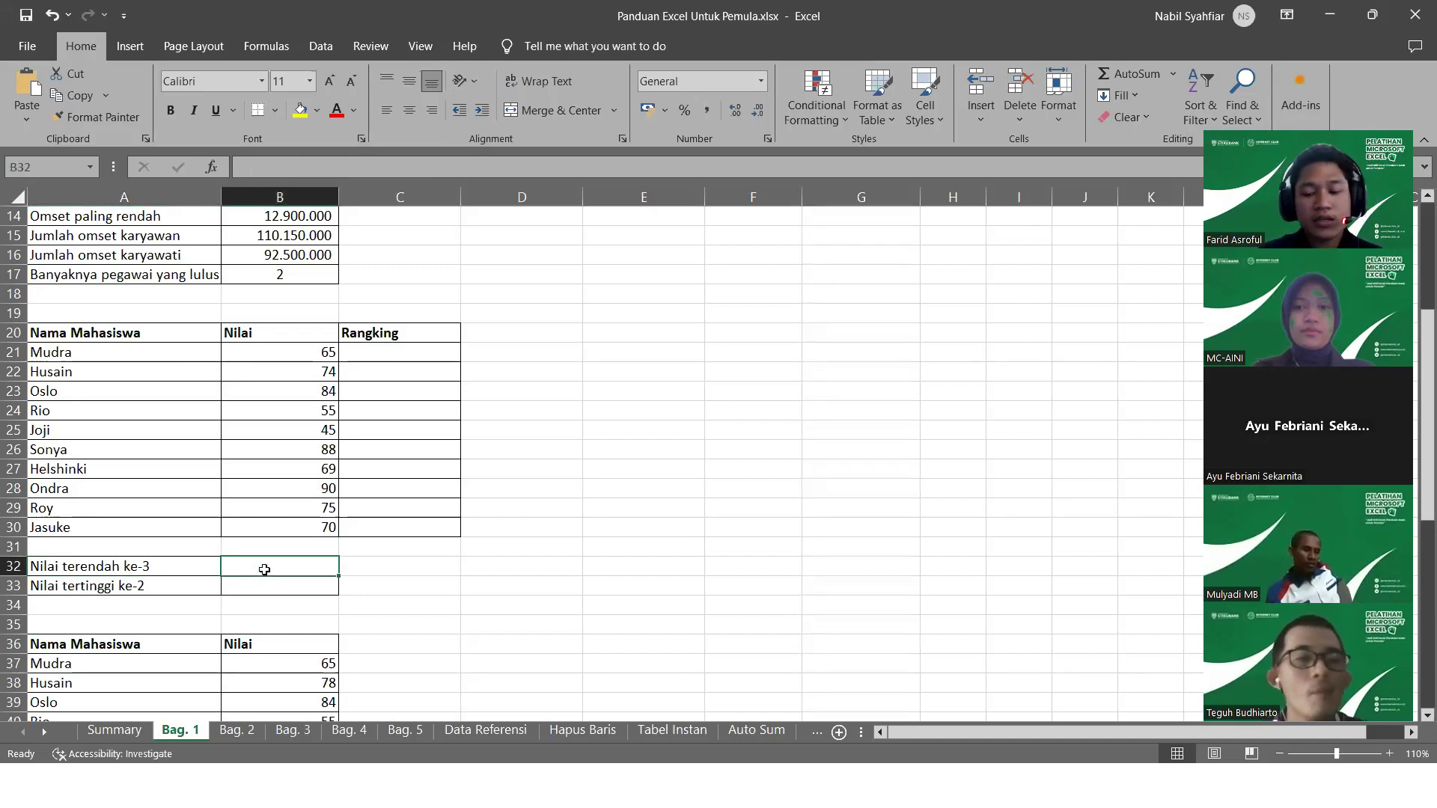
# Start a formula in B32, consulting the SMALL note beside the table
pyautogui.write('=')
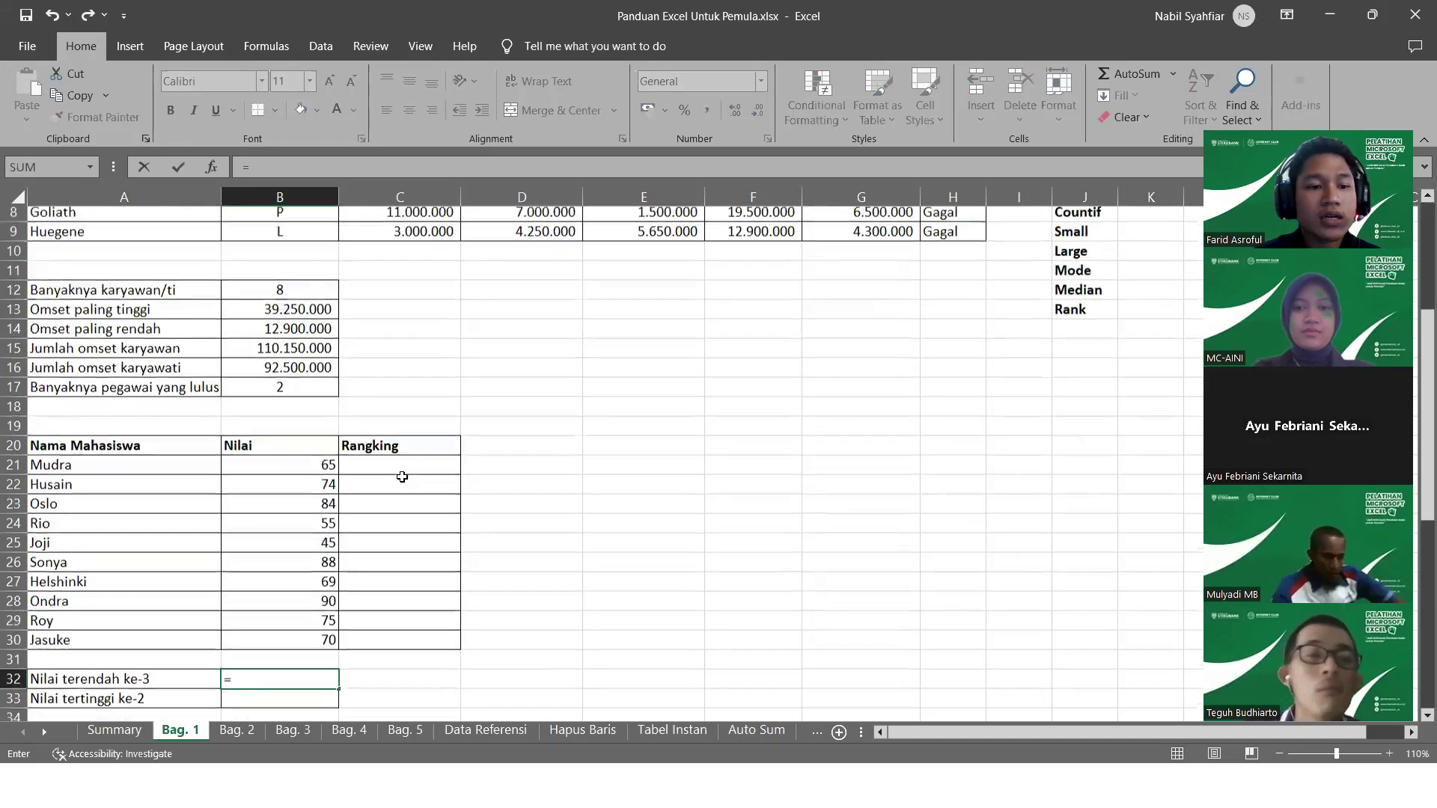
pyautogui.scroll(2, 402, 477)
pyautogui.scroll(3, 401, 476)
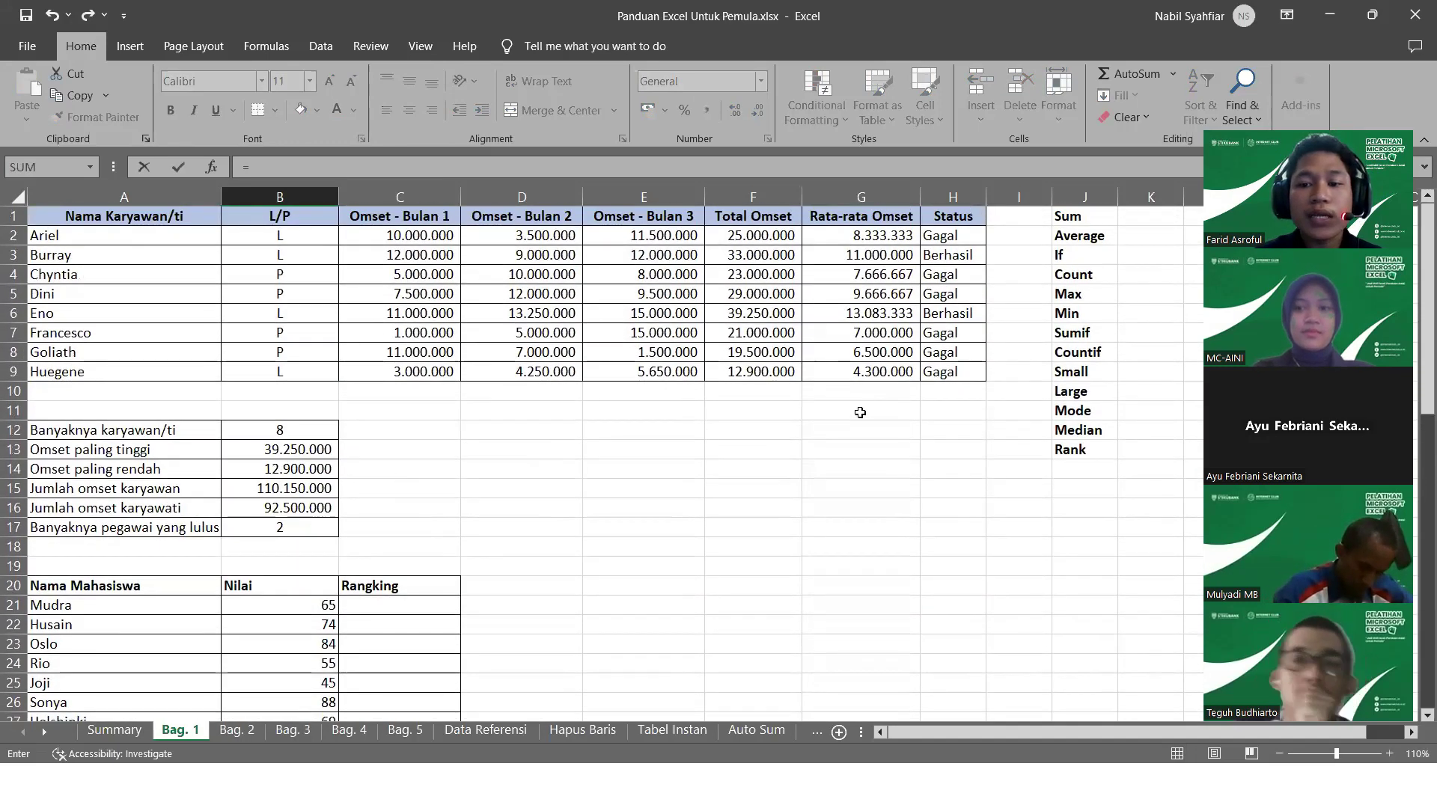
pyautogui.click(1076, 374)
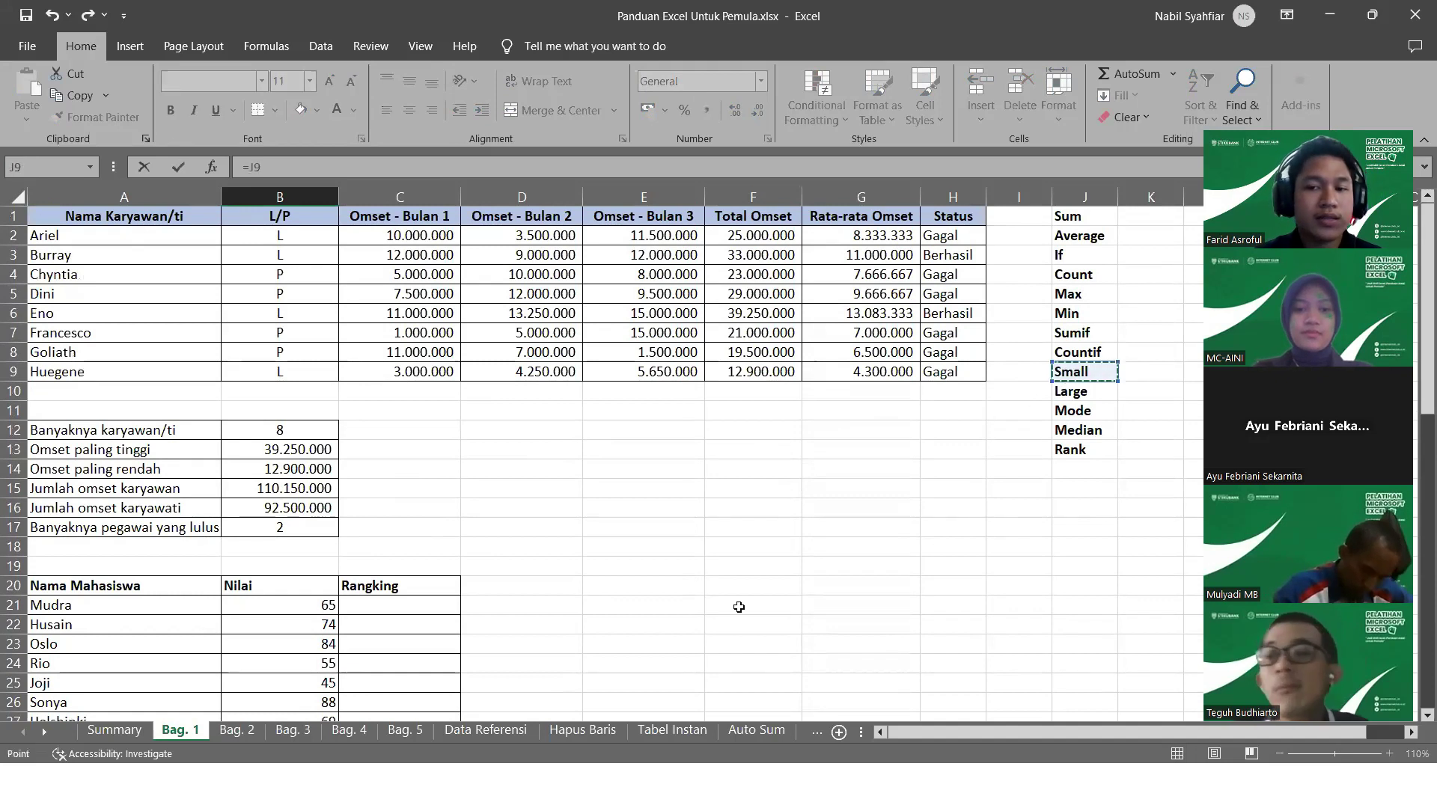
pyautogui.scroll(-3, 739, 607)
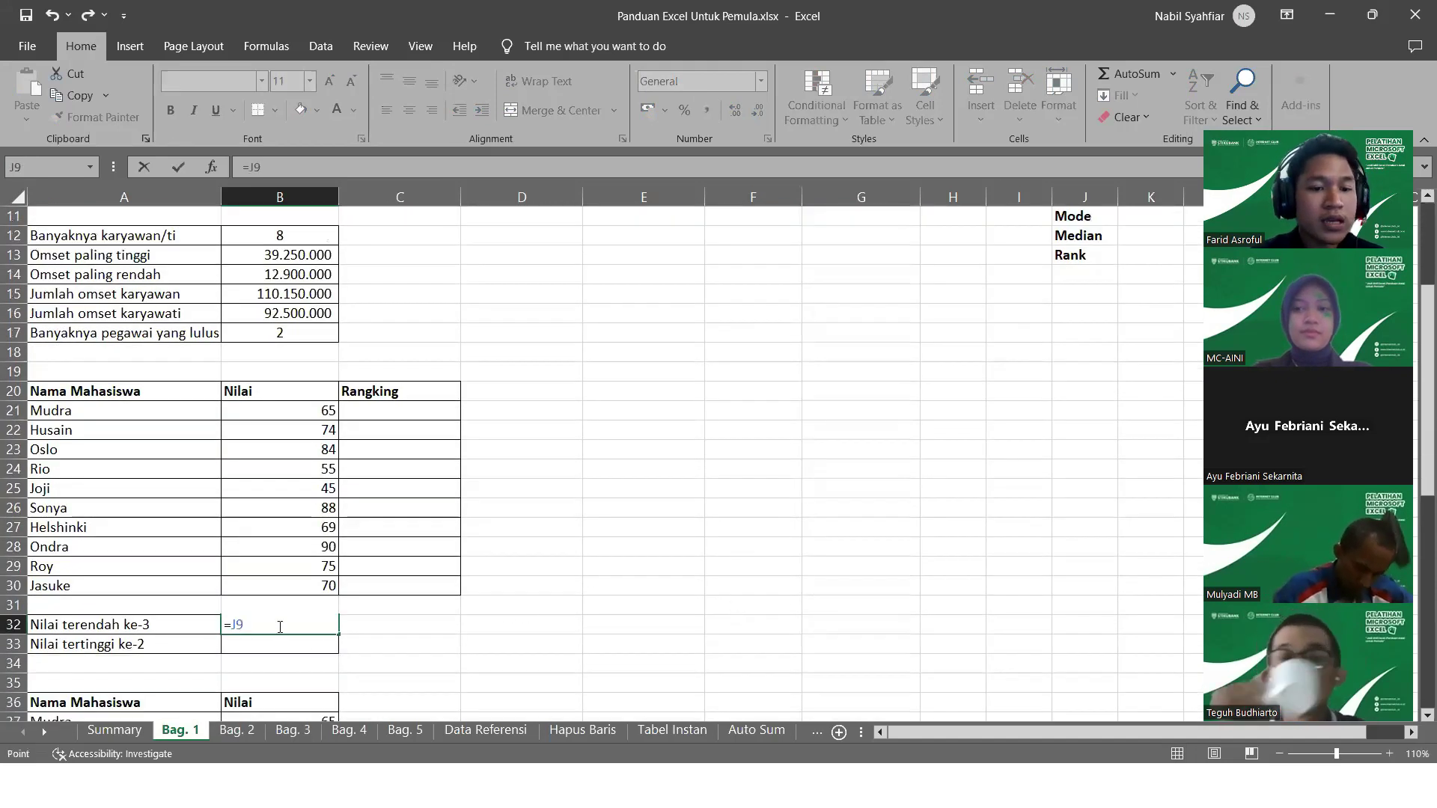
pyautogui.press('BackSpace')
pyautogui.press('BackSpace')
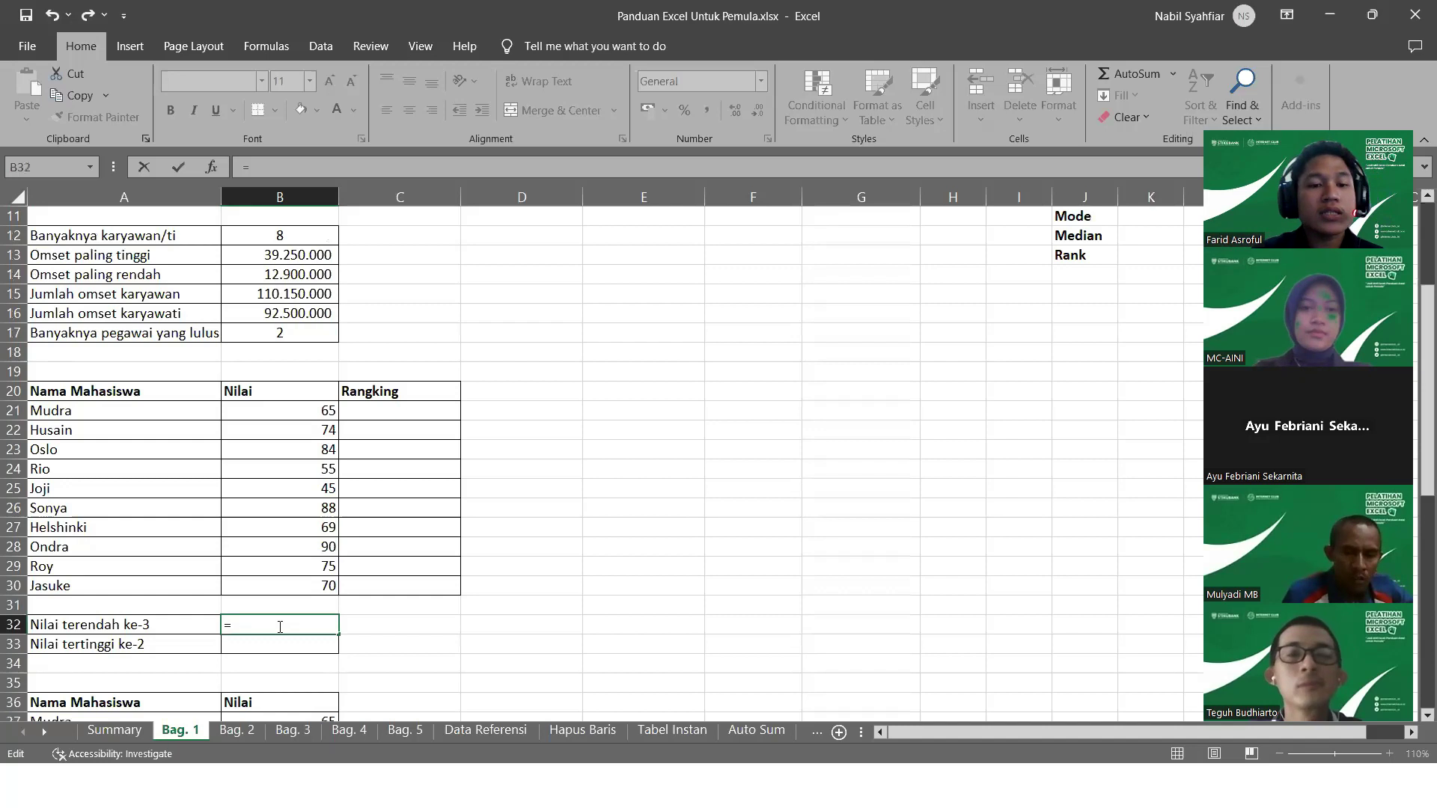
# Complete =SMALL(B21:B30;3) in B32, returning the third-lowest Nilai, 65
pyautogui.write('sma')
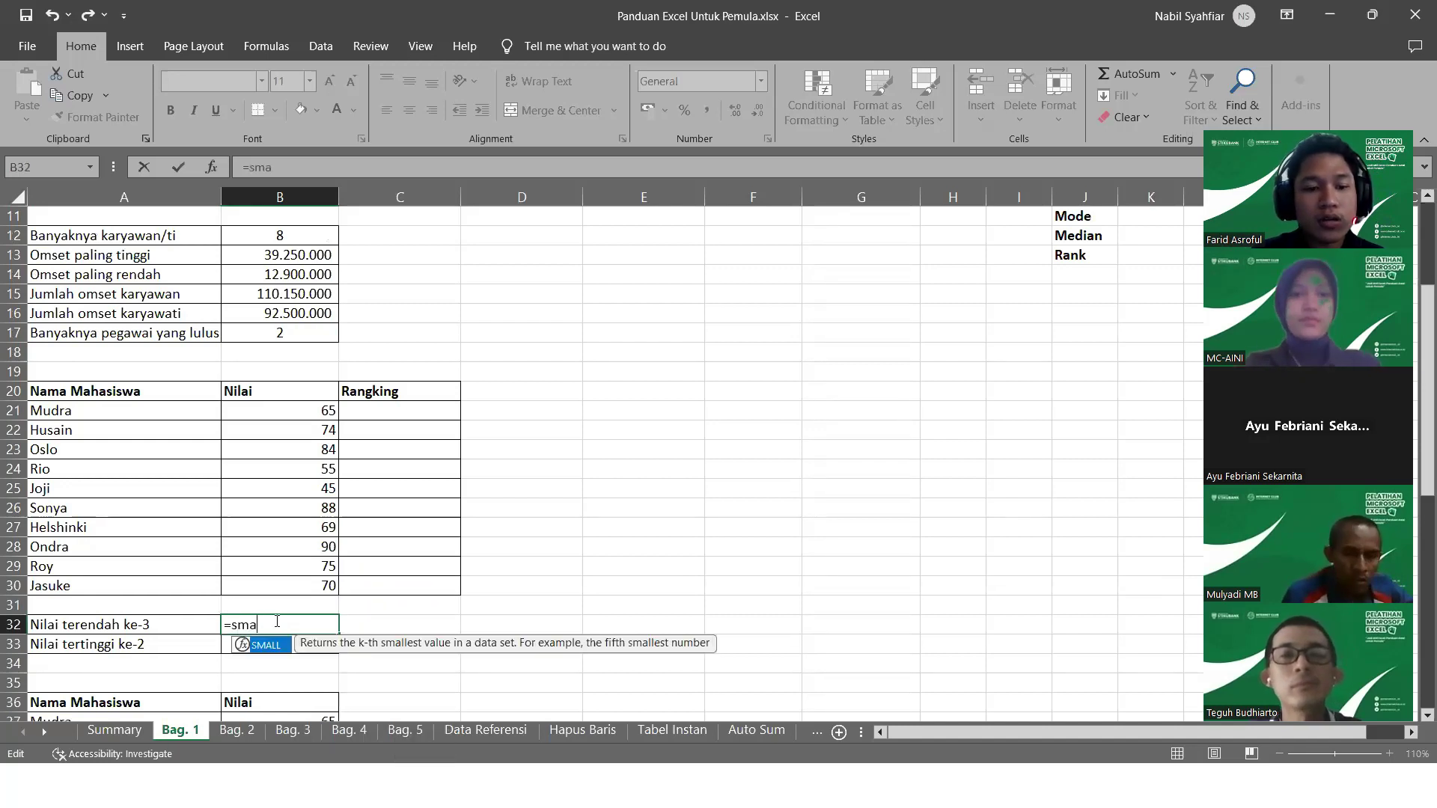
pyautogui.press('Tab')
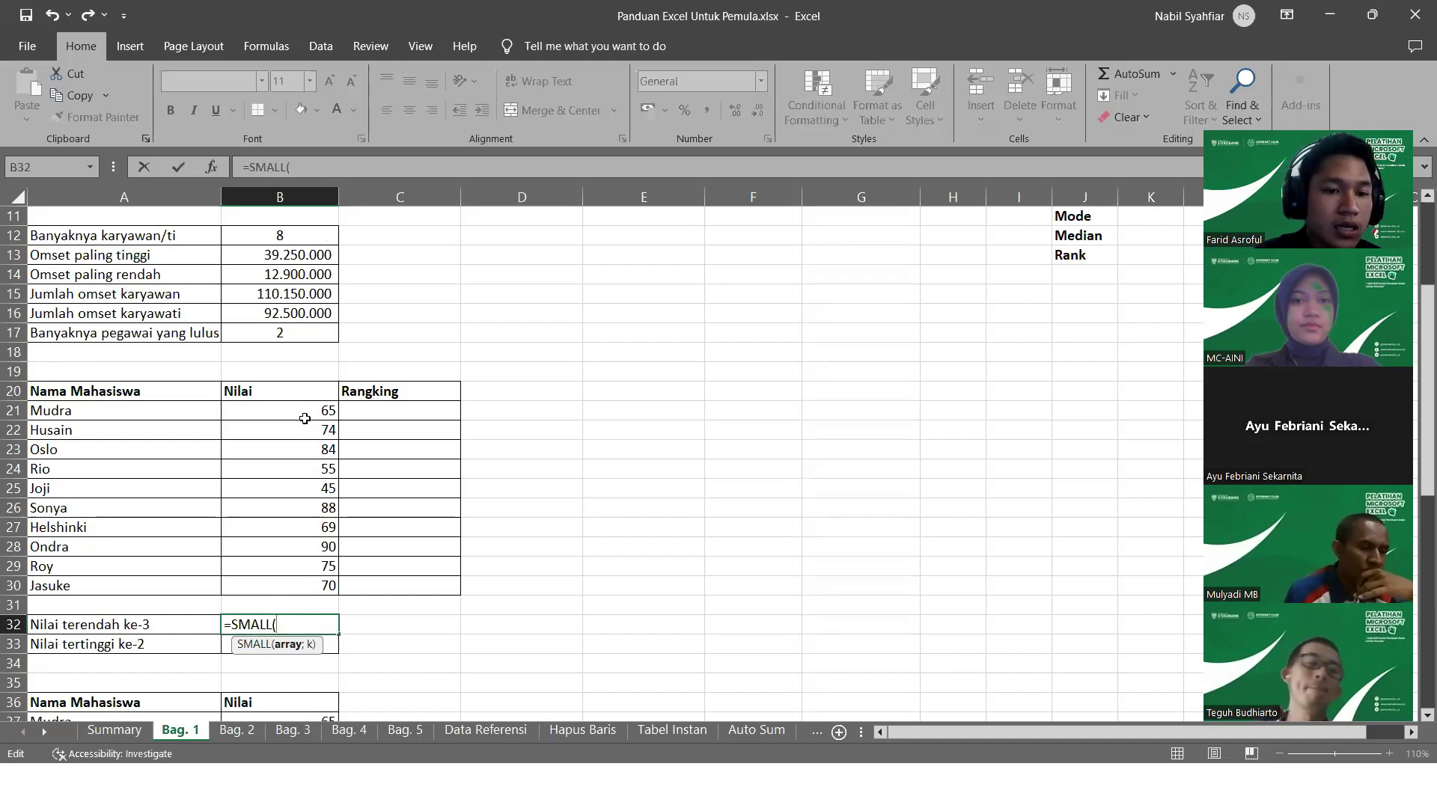
pyautogui.moveTo(301, 407); pyautogui.dragTo(287, 586)
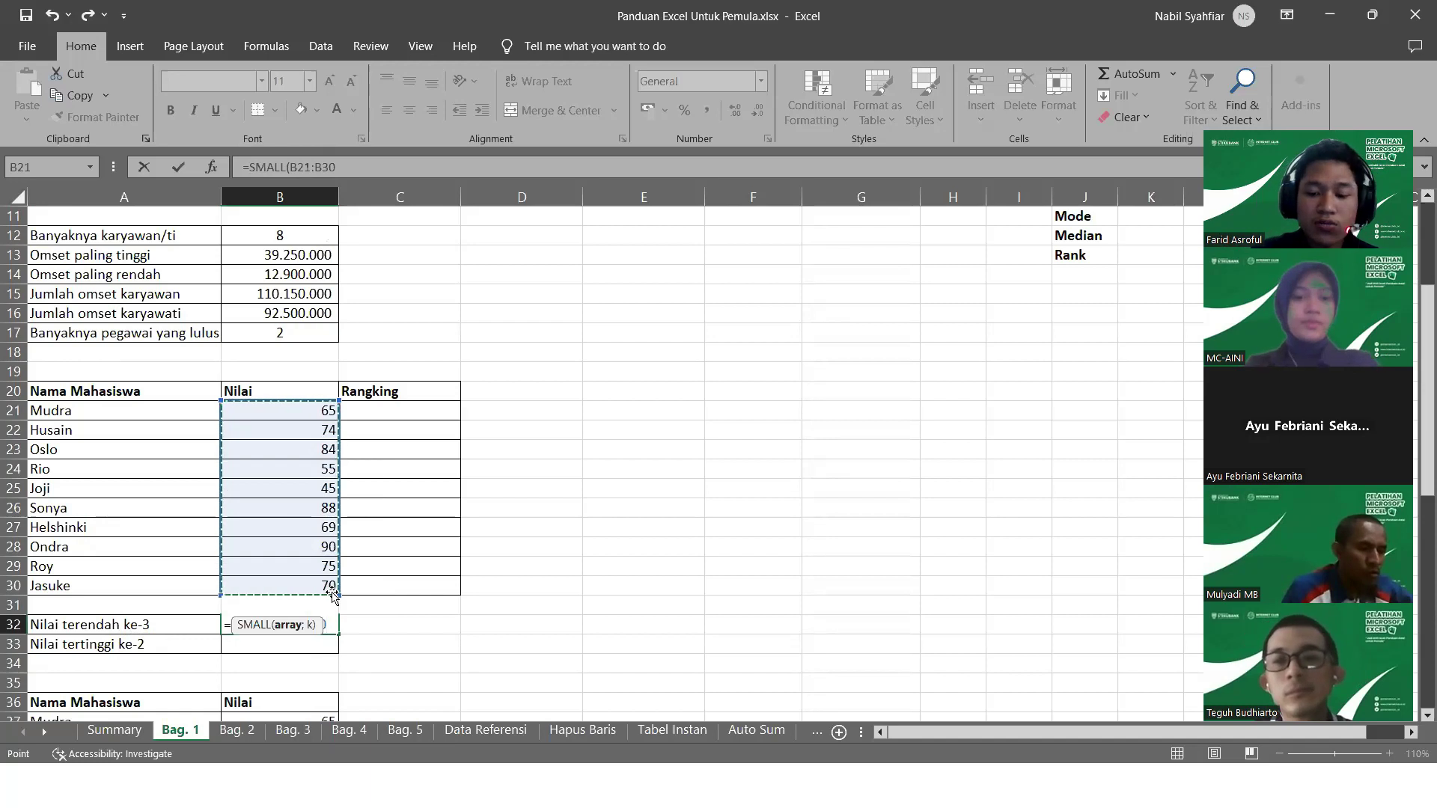
pyautogui.write(';')
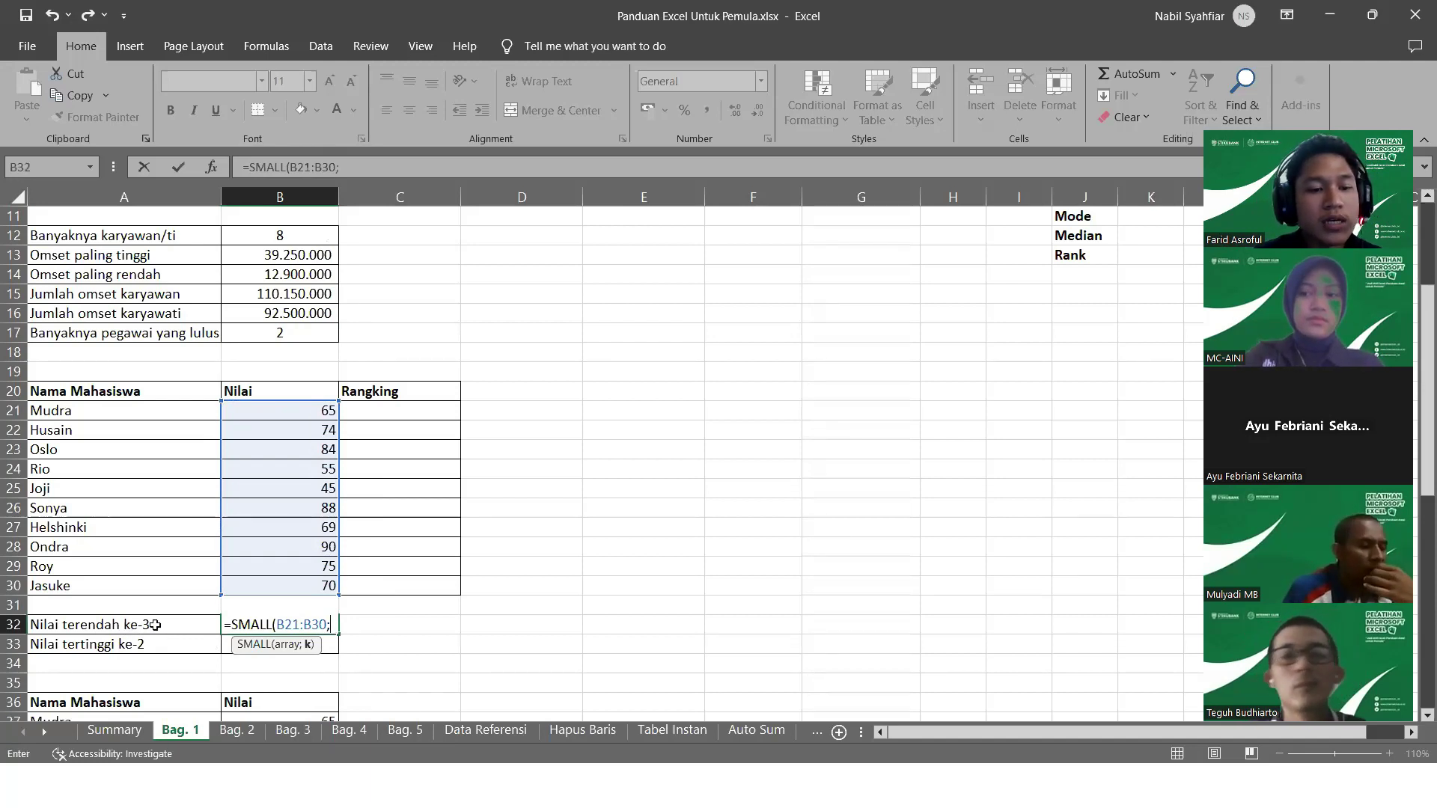
pyautogui.write('3')
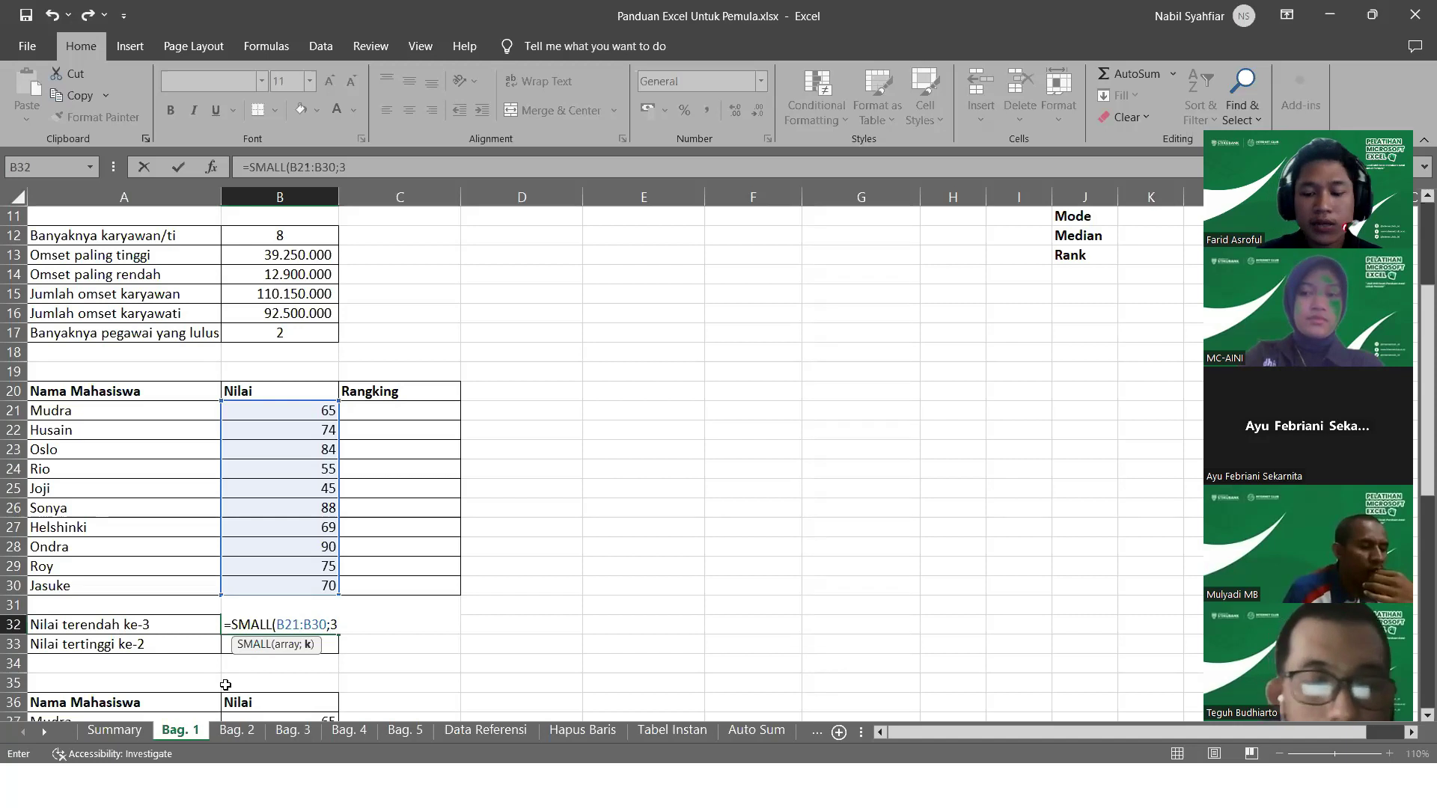
pyautogui.press('Return')
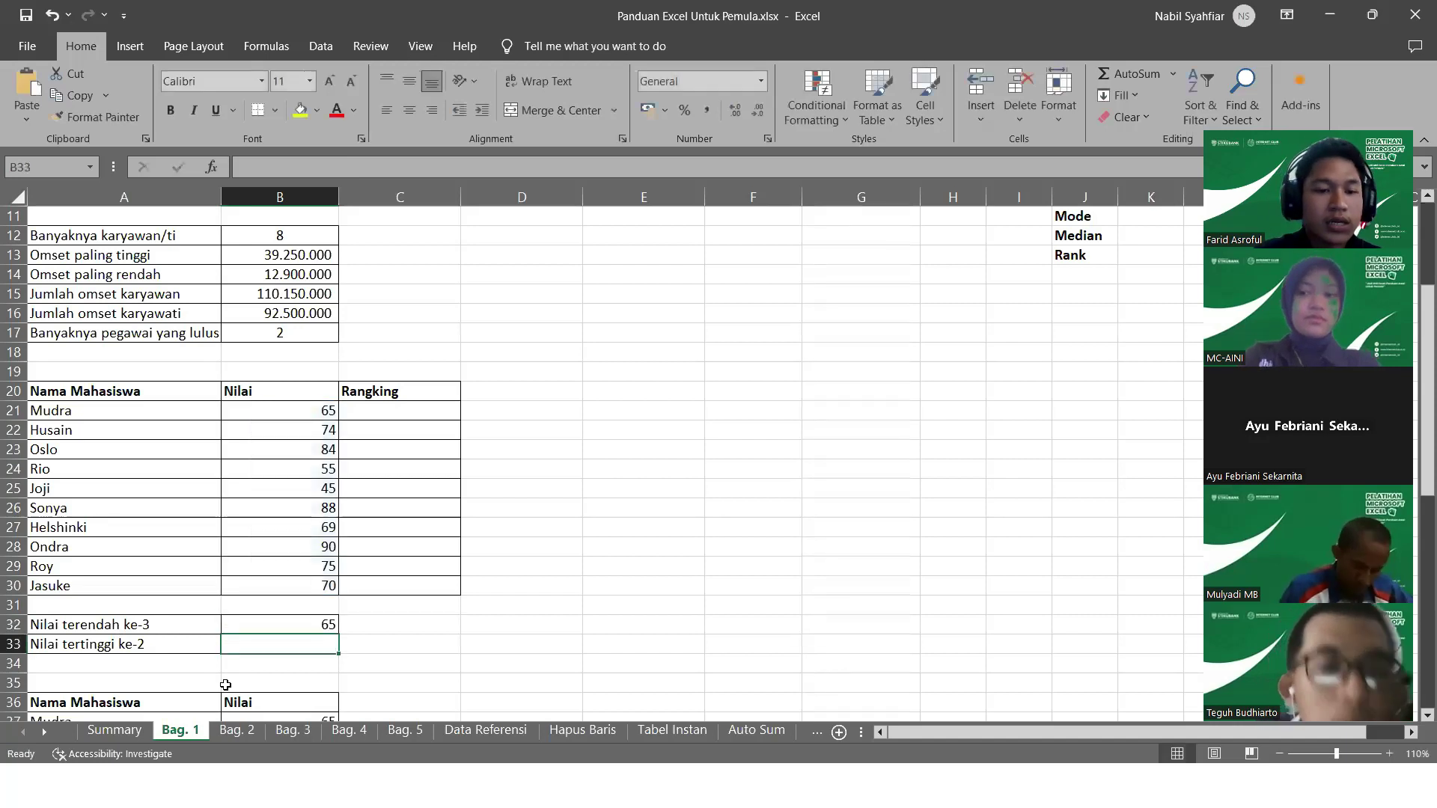
pyautogui.click(307, 628)
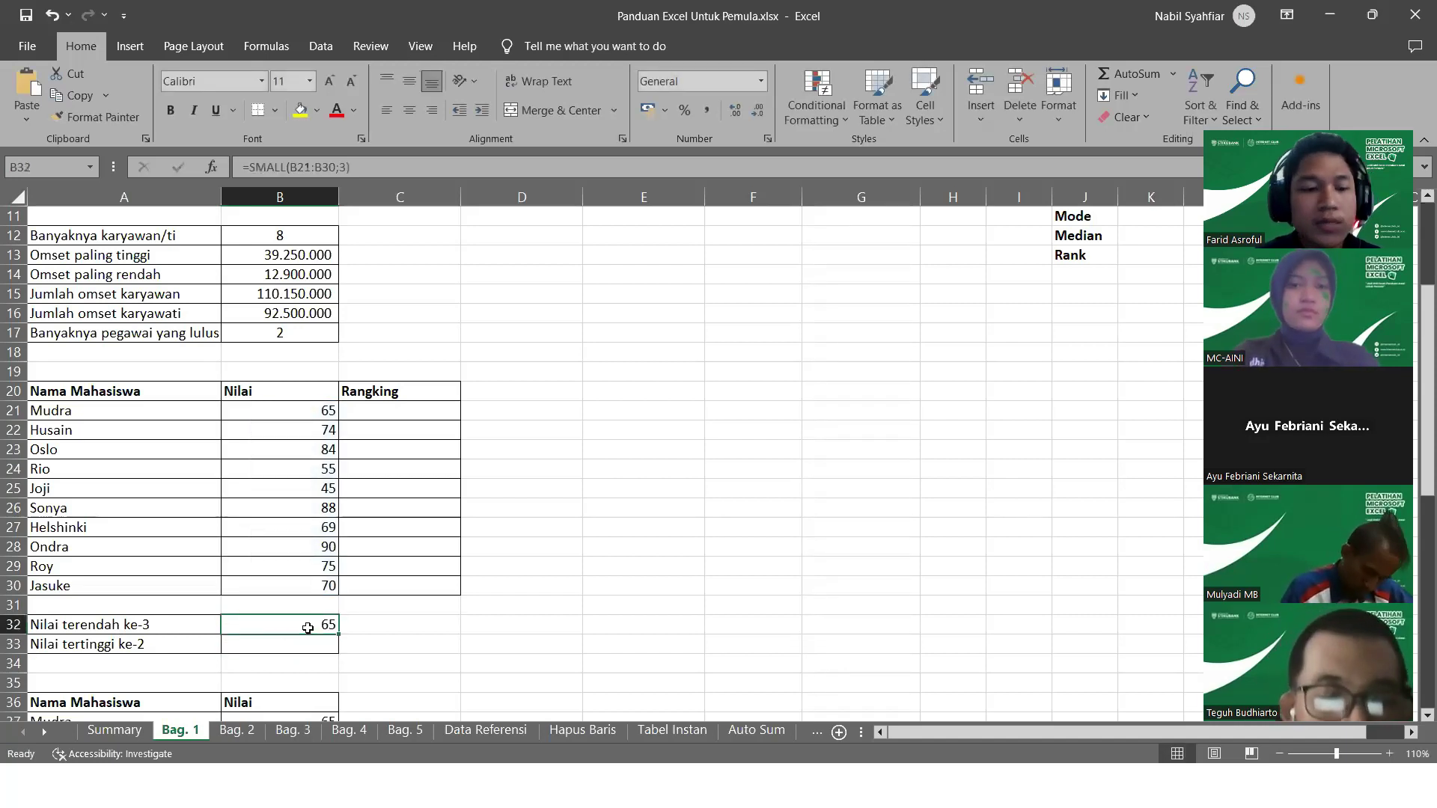
pyautogui.click(285, 644)
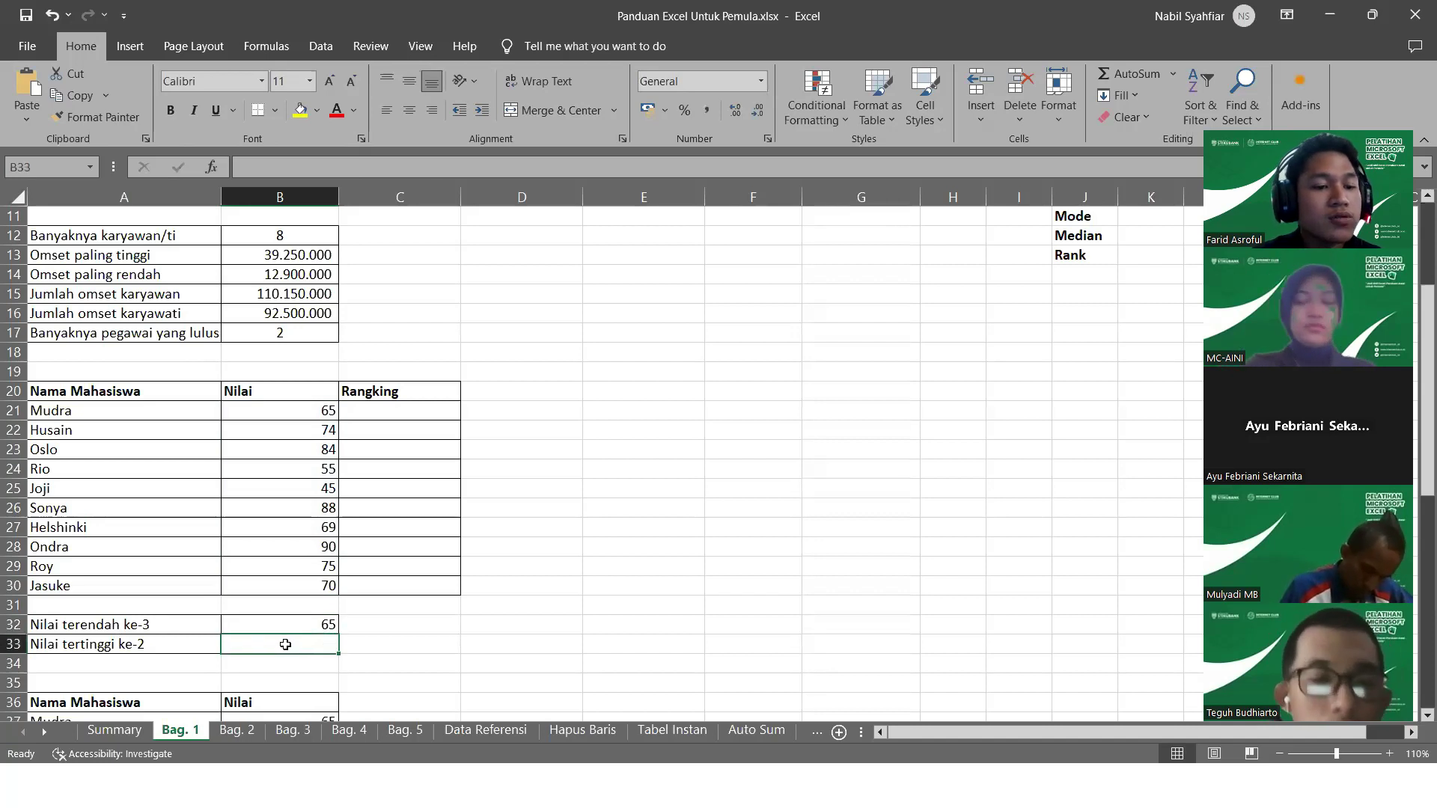
# Enter =LARGE(B21:B30;2) in B33, returning 88, and compare it with Ondra's 90 and Sonya's 88
pyautogui.write('=lar')
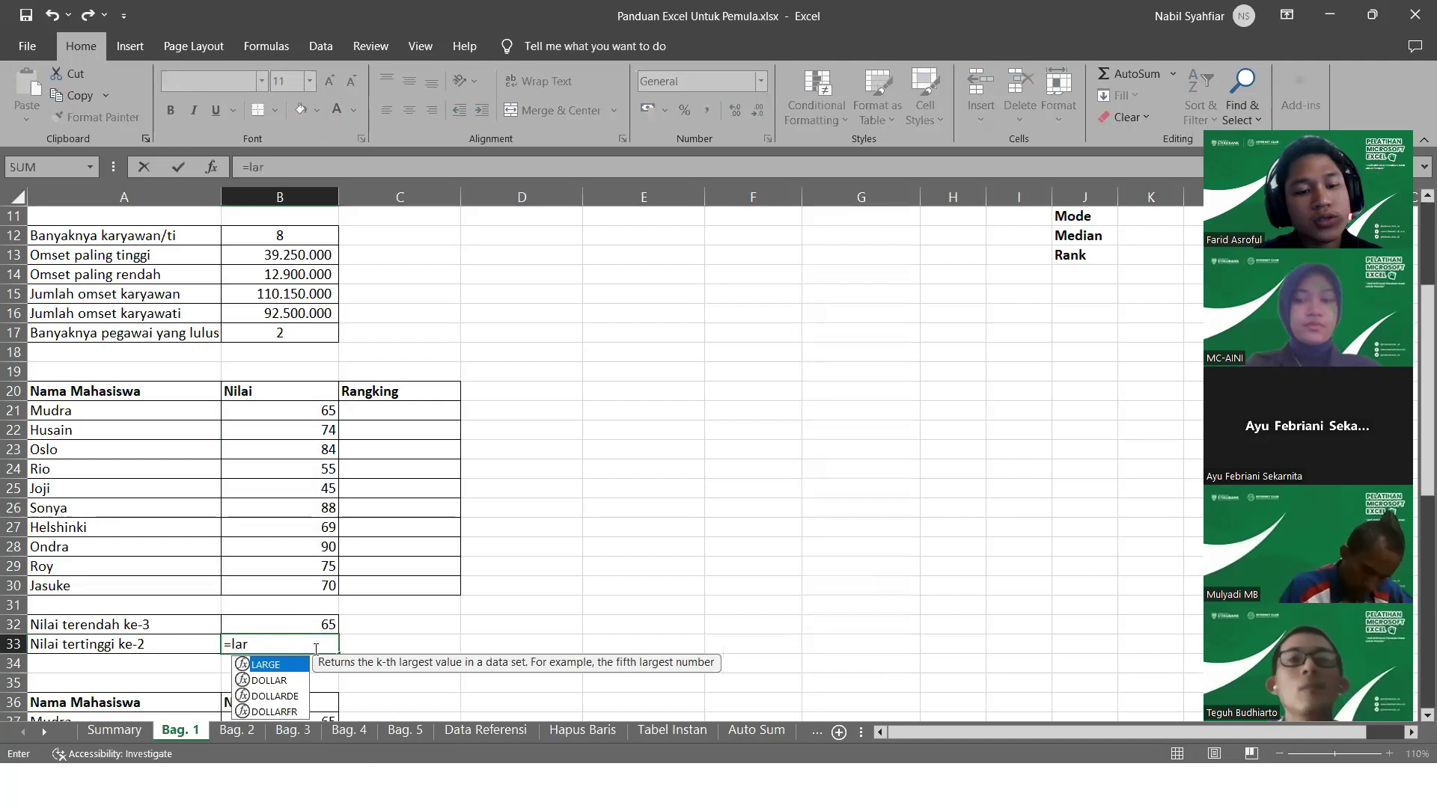
pyautogui.press('Tab')
pyautogui.moveTo(290, 411); pyautogui.dragTo(289, 583)
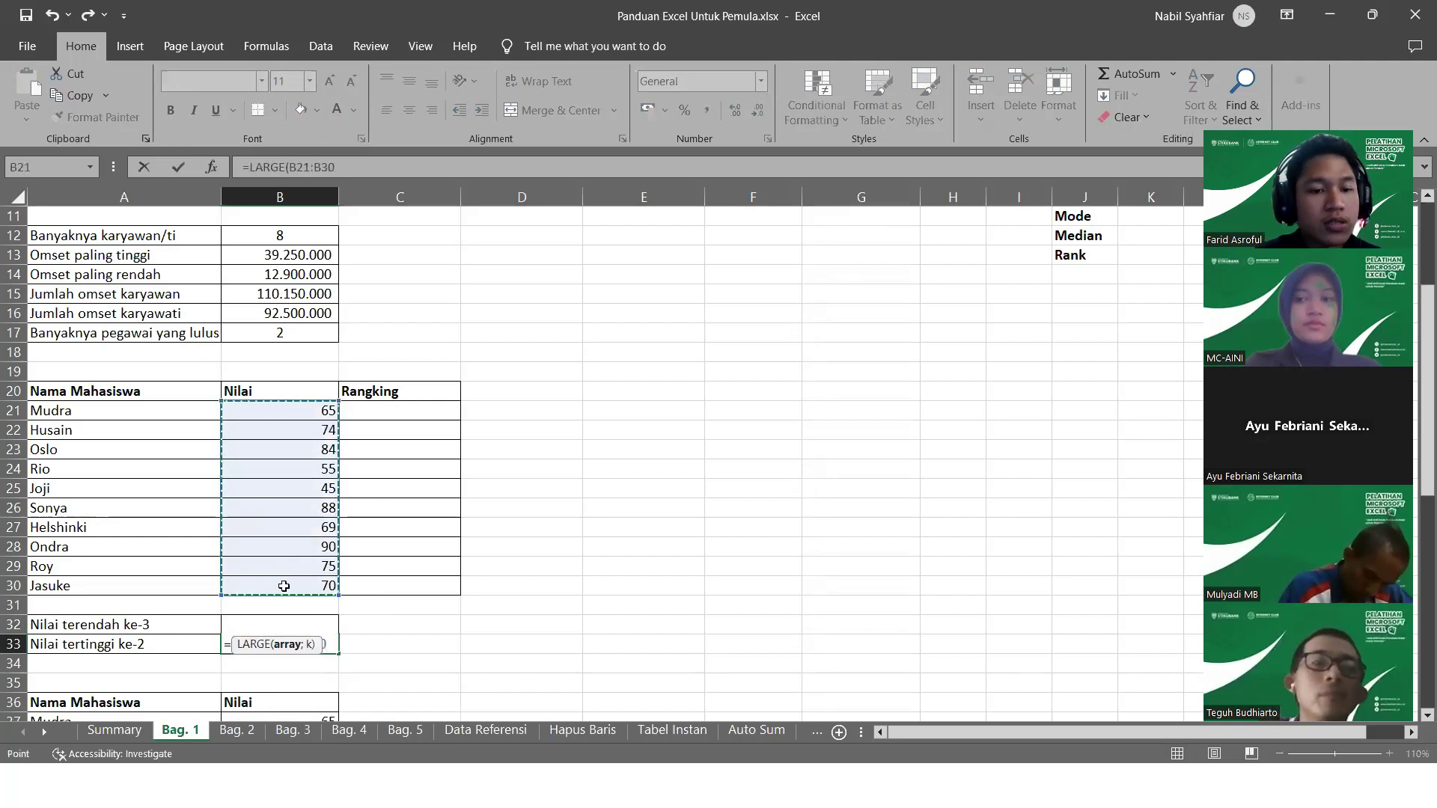
pyautogui.write(';')
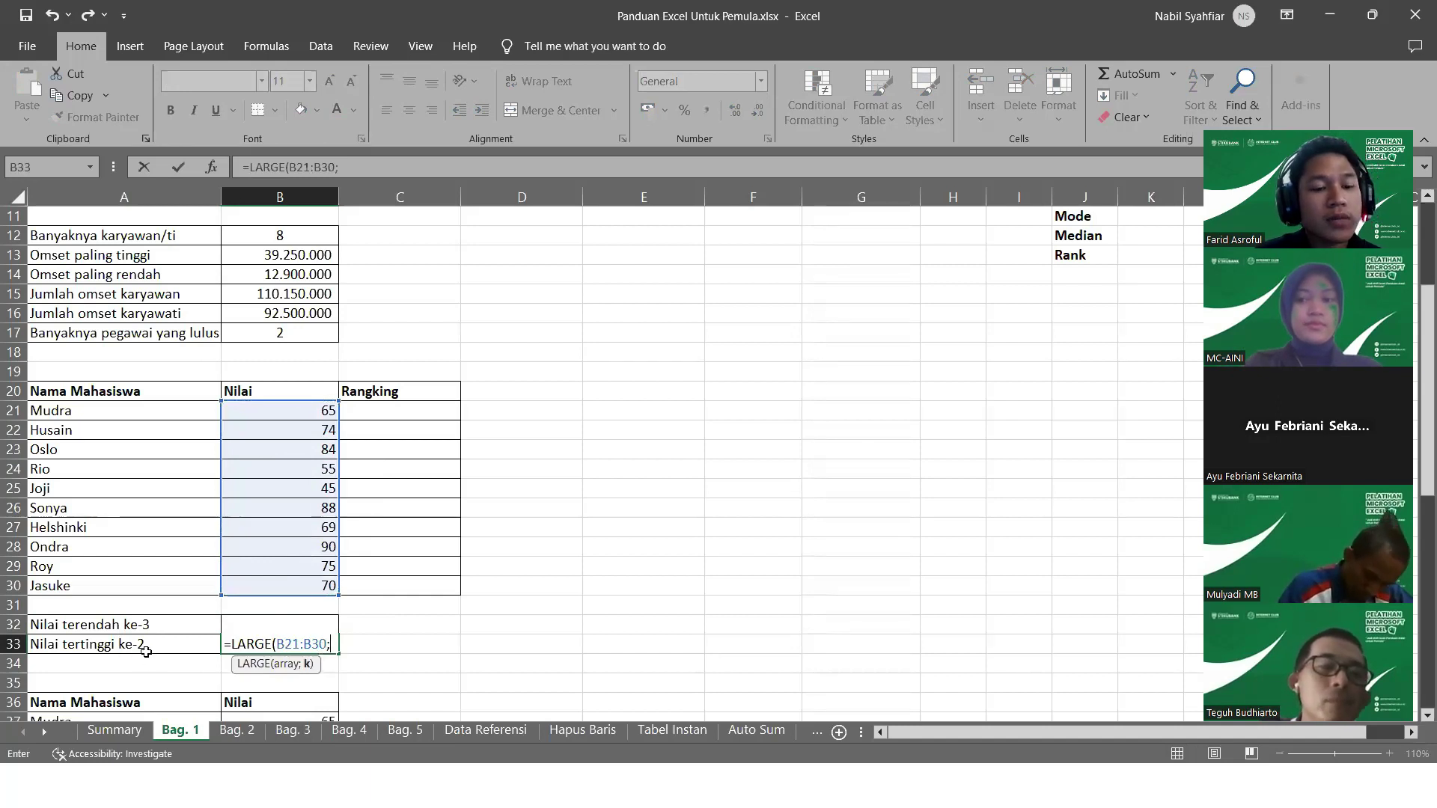
pyautogui.write('2')
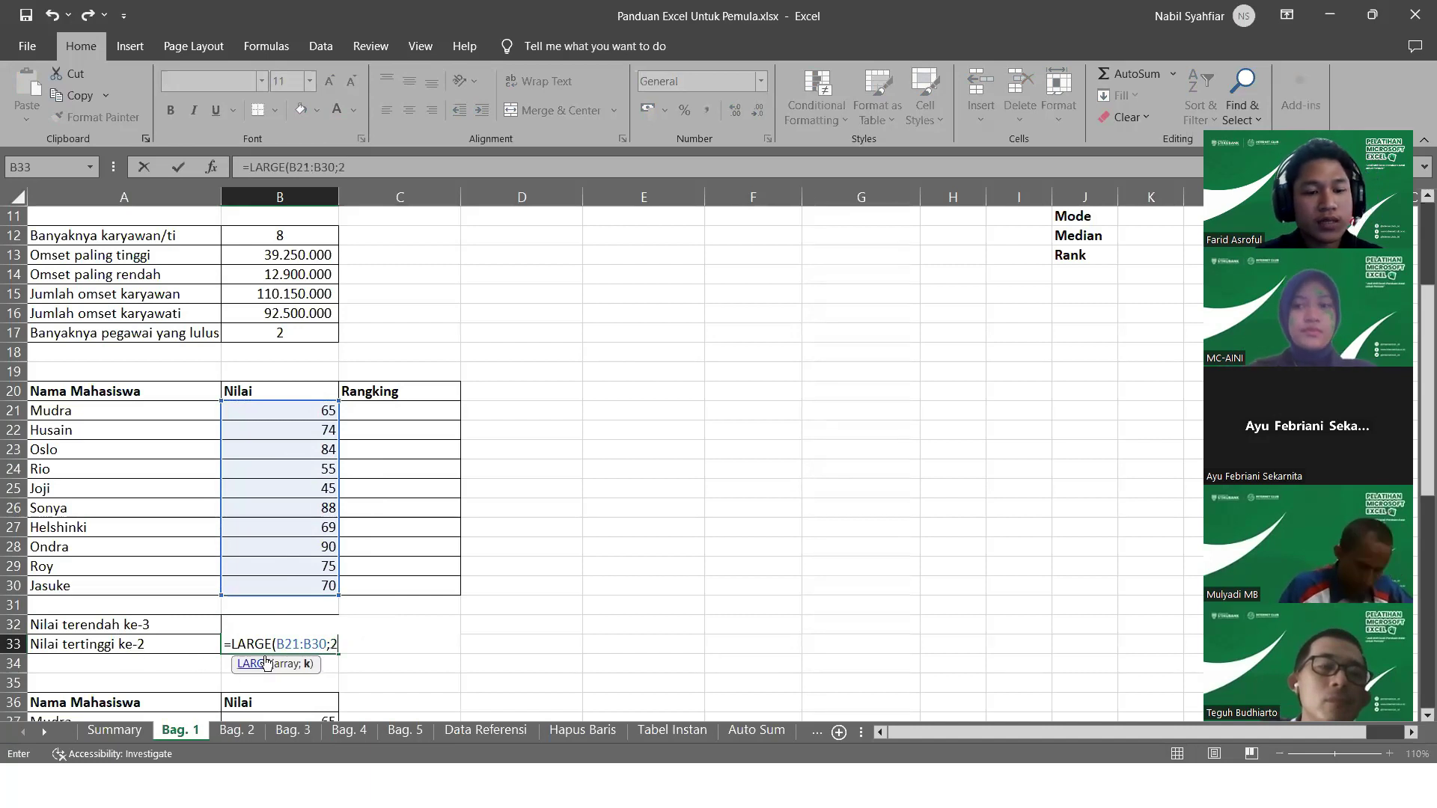
pyautogui.press('Return')
pyautogui.click(309, 640)
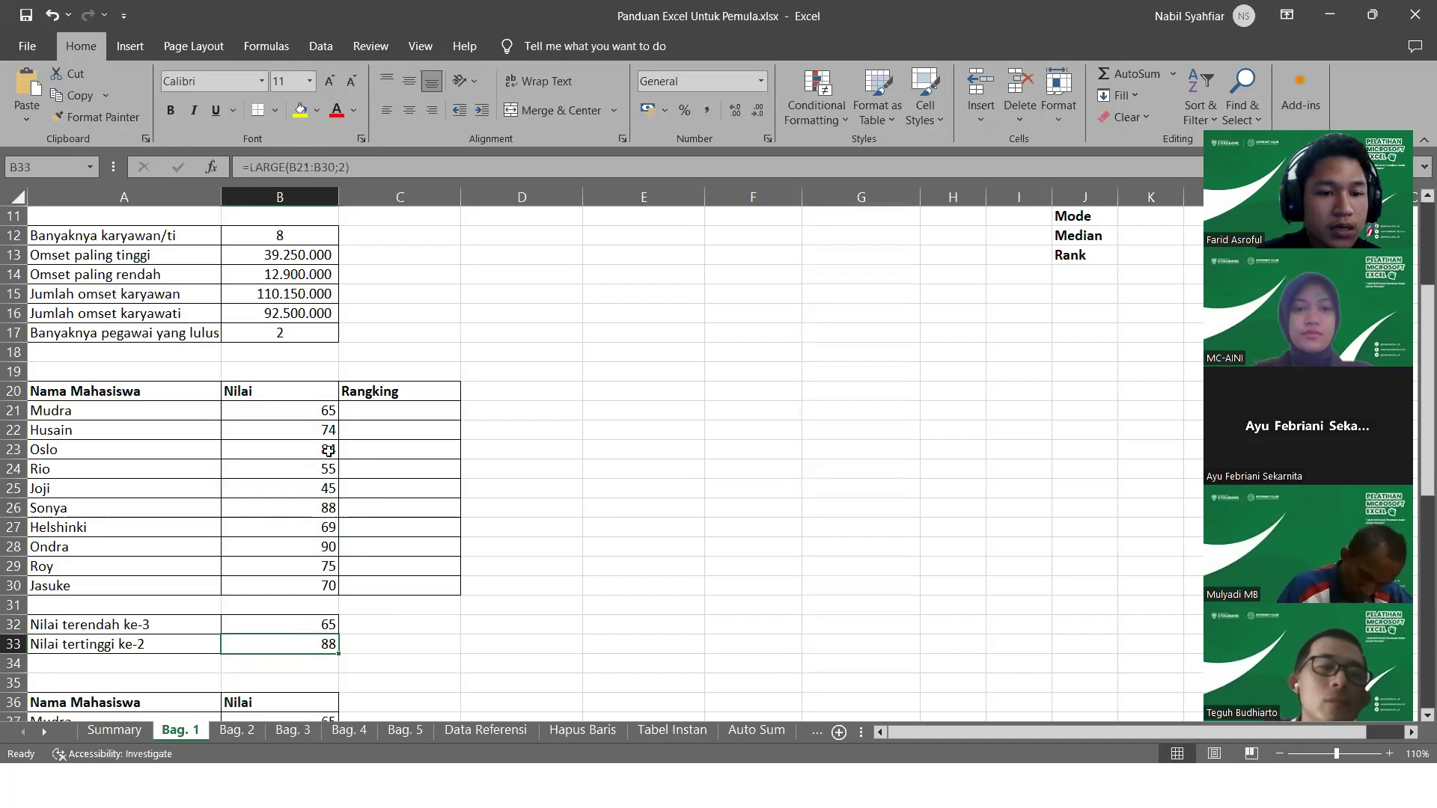
pyautogui.click(326, 547)
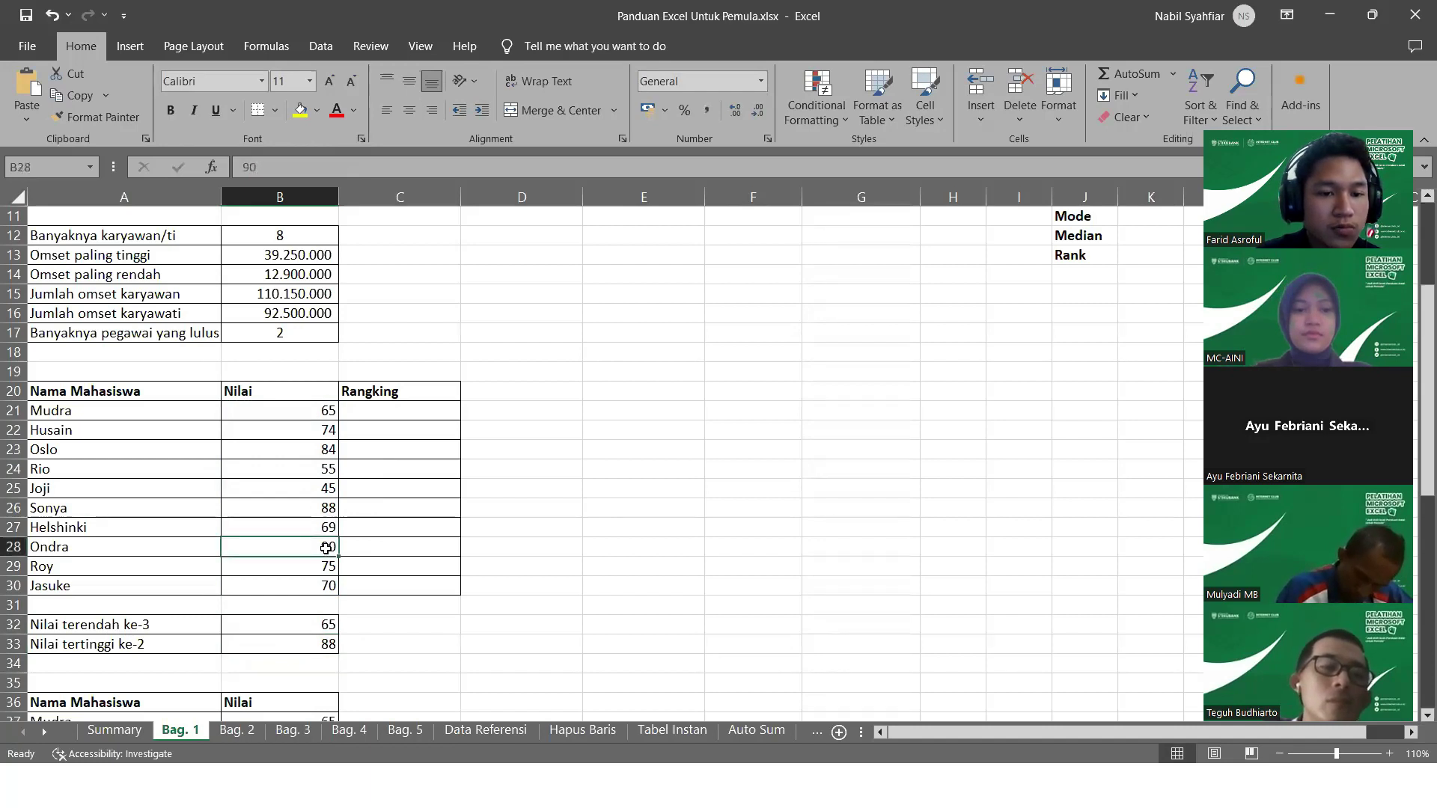
pyautogui.click(312, 508)
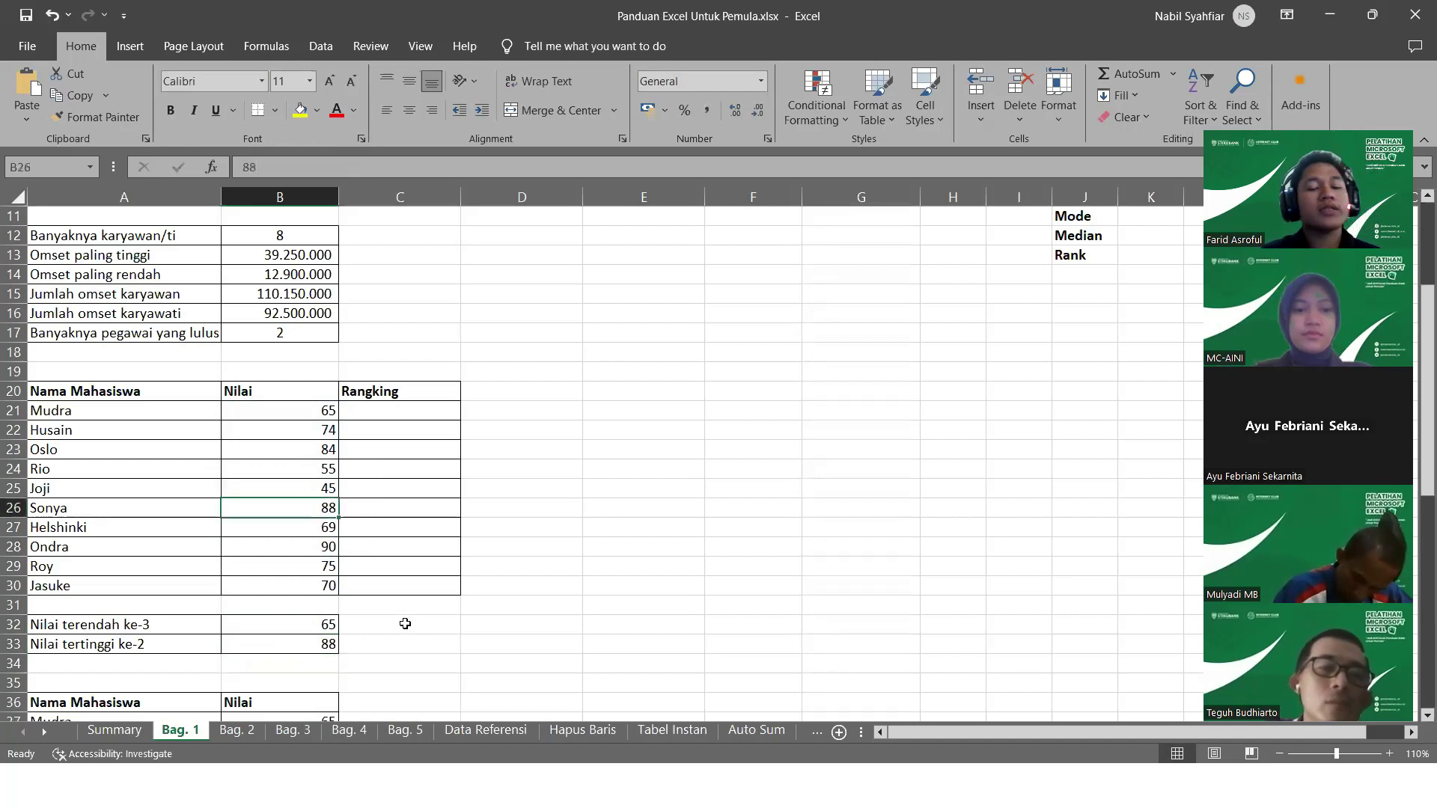
# Enter =RANK(B21;B21:B30) in C21, ranking Mudra's score of 65 as 8
pyautogui.click(375, 412)
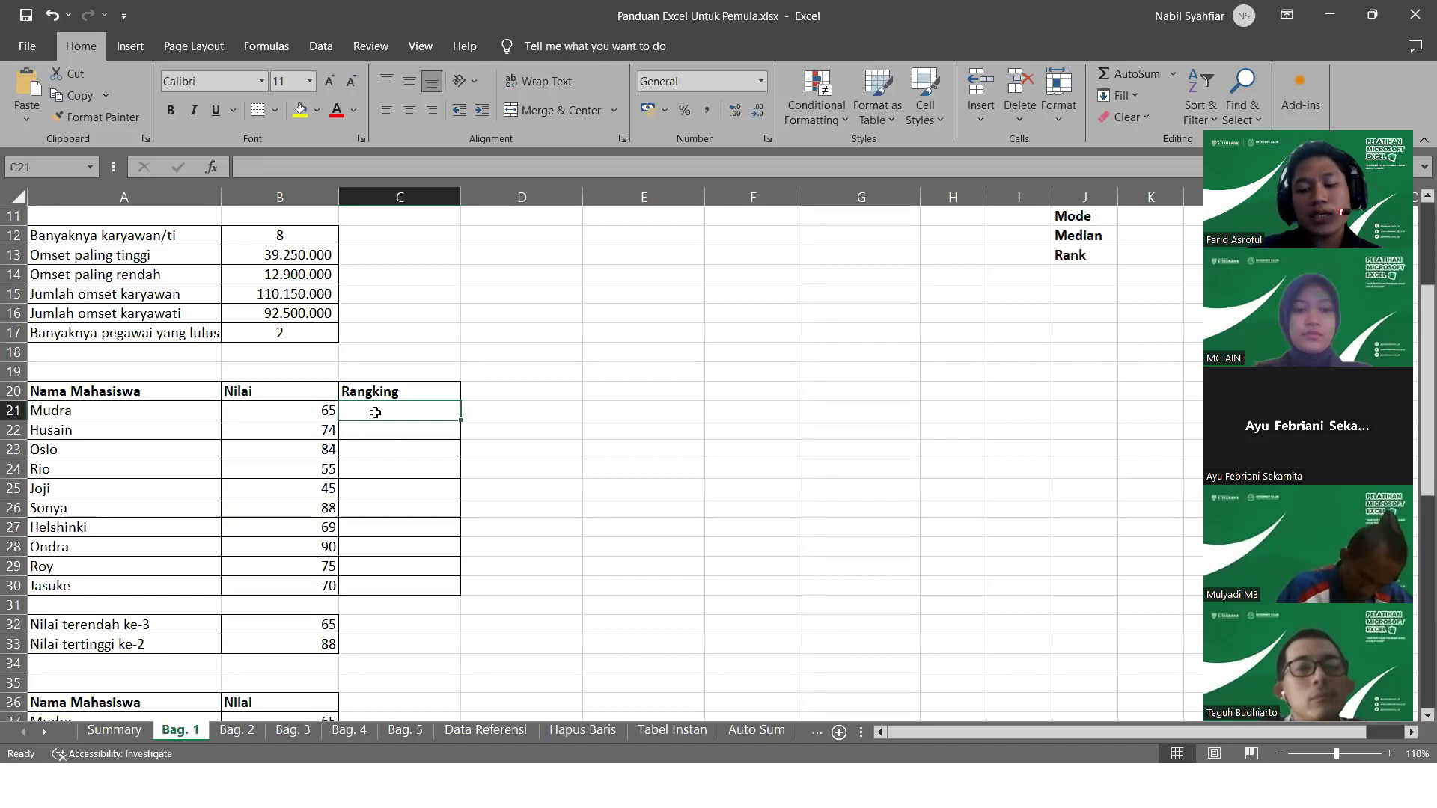
pyautogui.write('=ra')
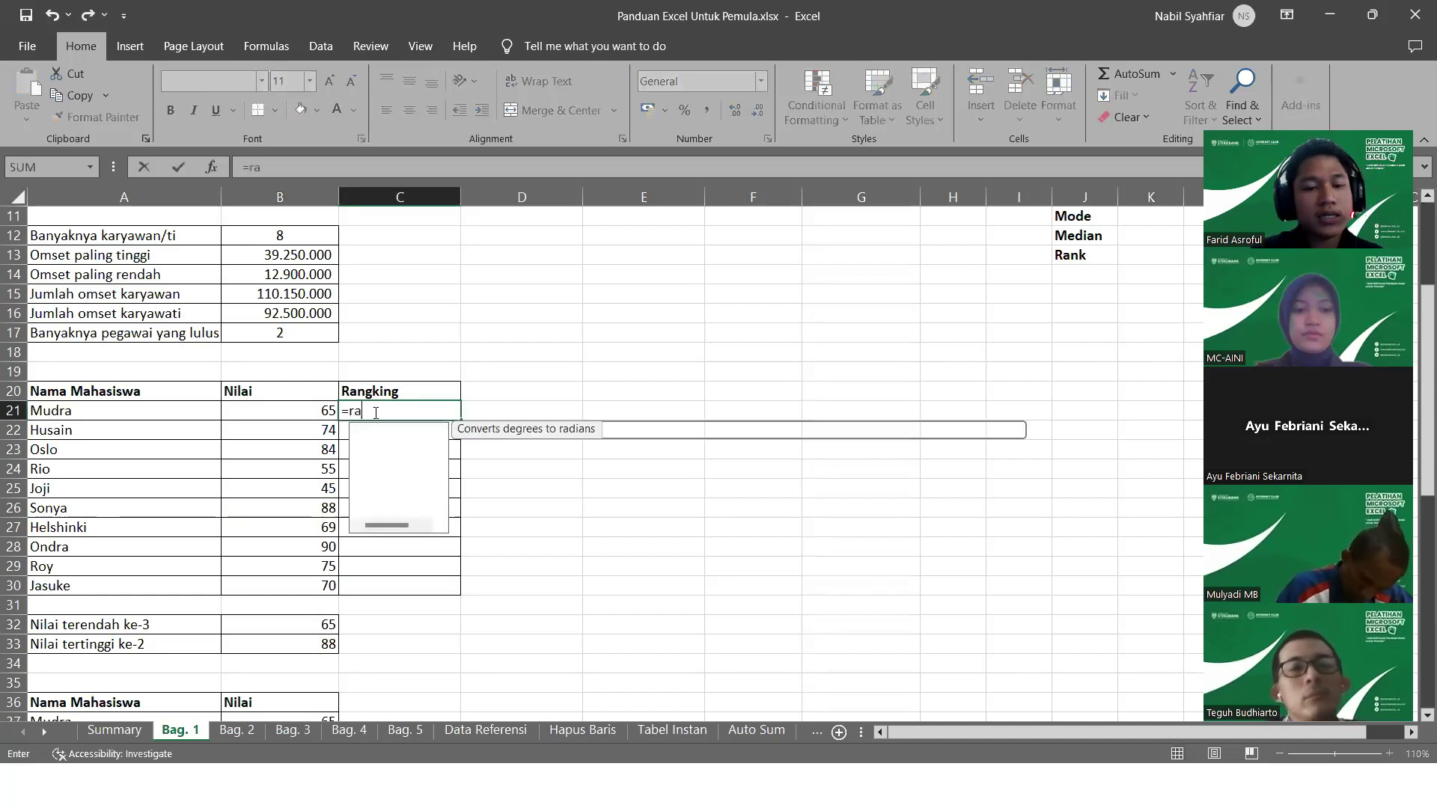
pyautogui.write('nk')
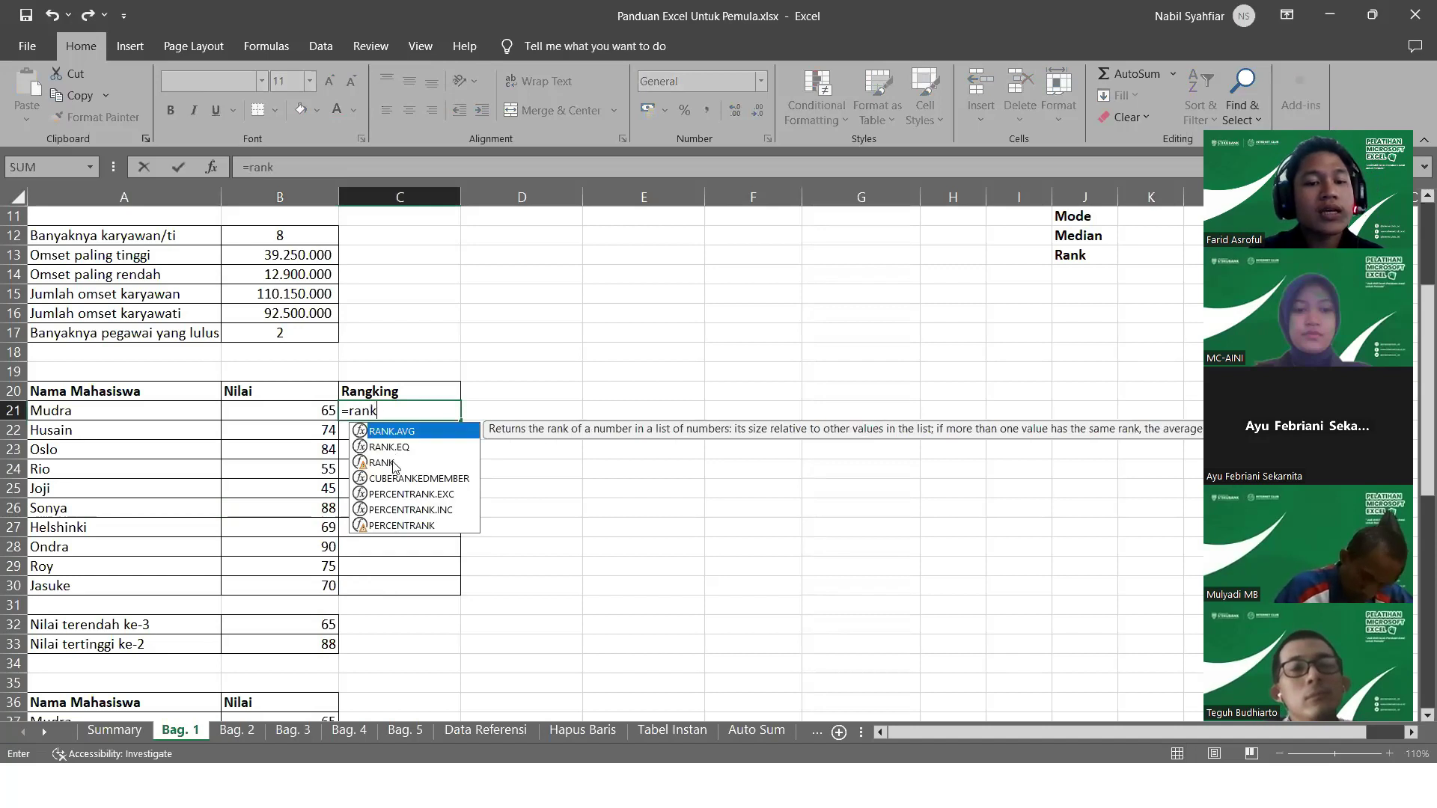
pyautogui.click(383, 463)
pyautogui.doubleClick(383, 462)
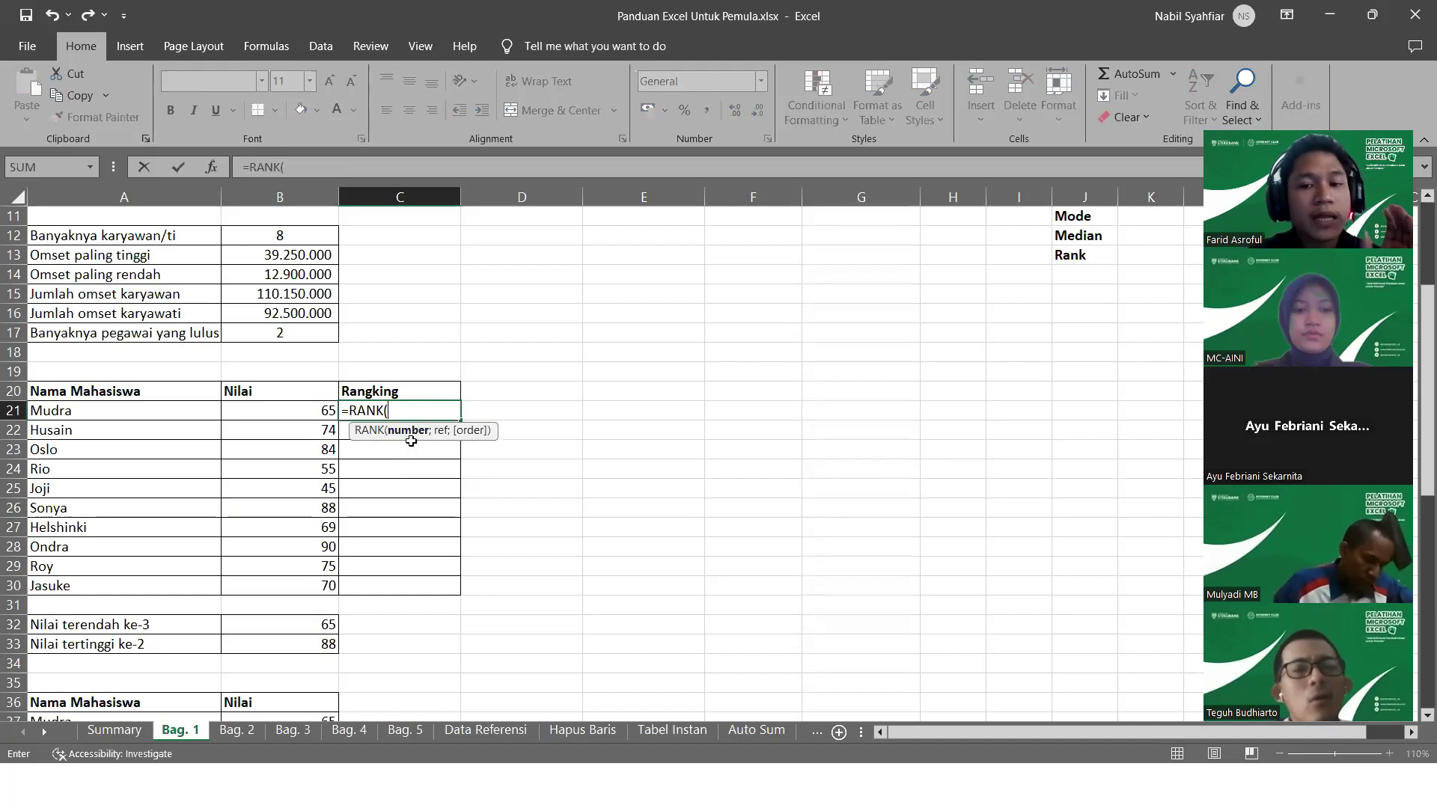
pyautogui.click(292, 412)
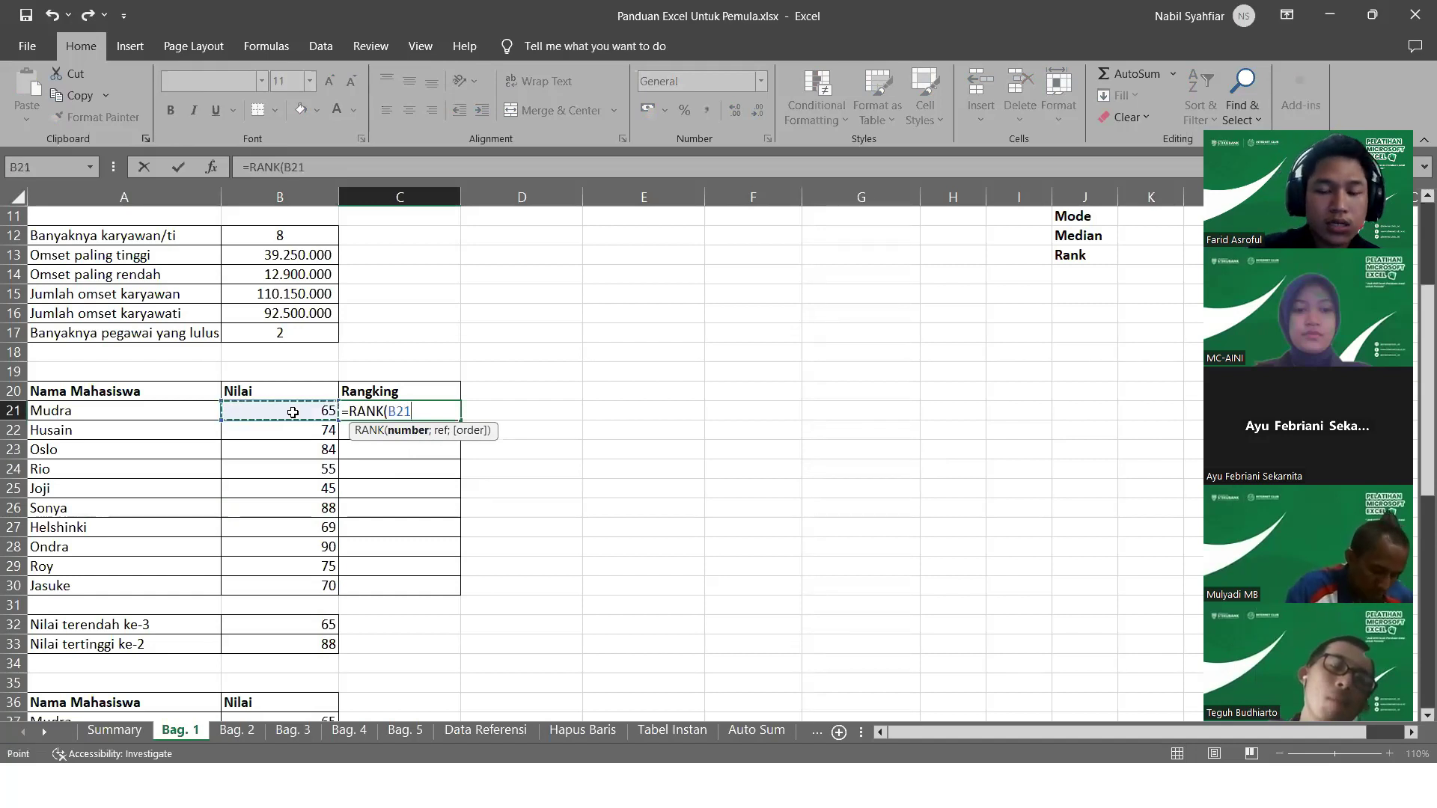
pyautogui.write(';')
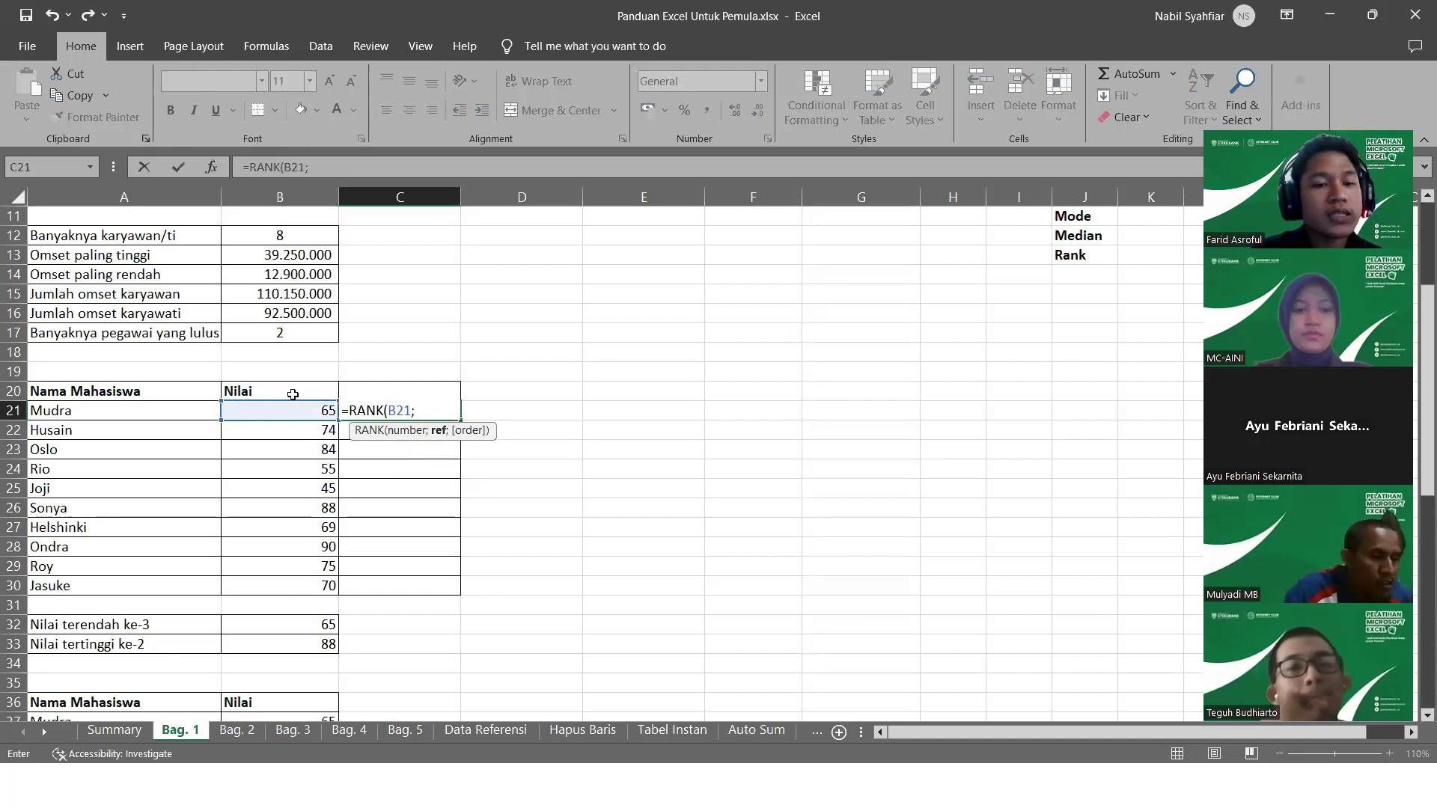
pyautogui.moveTo(282, 411); pyautogui.dragTo(268, 586)
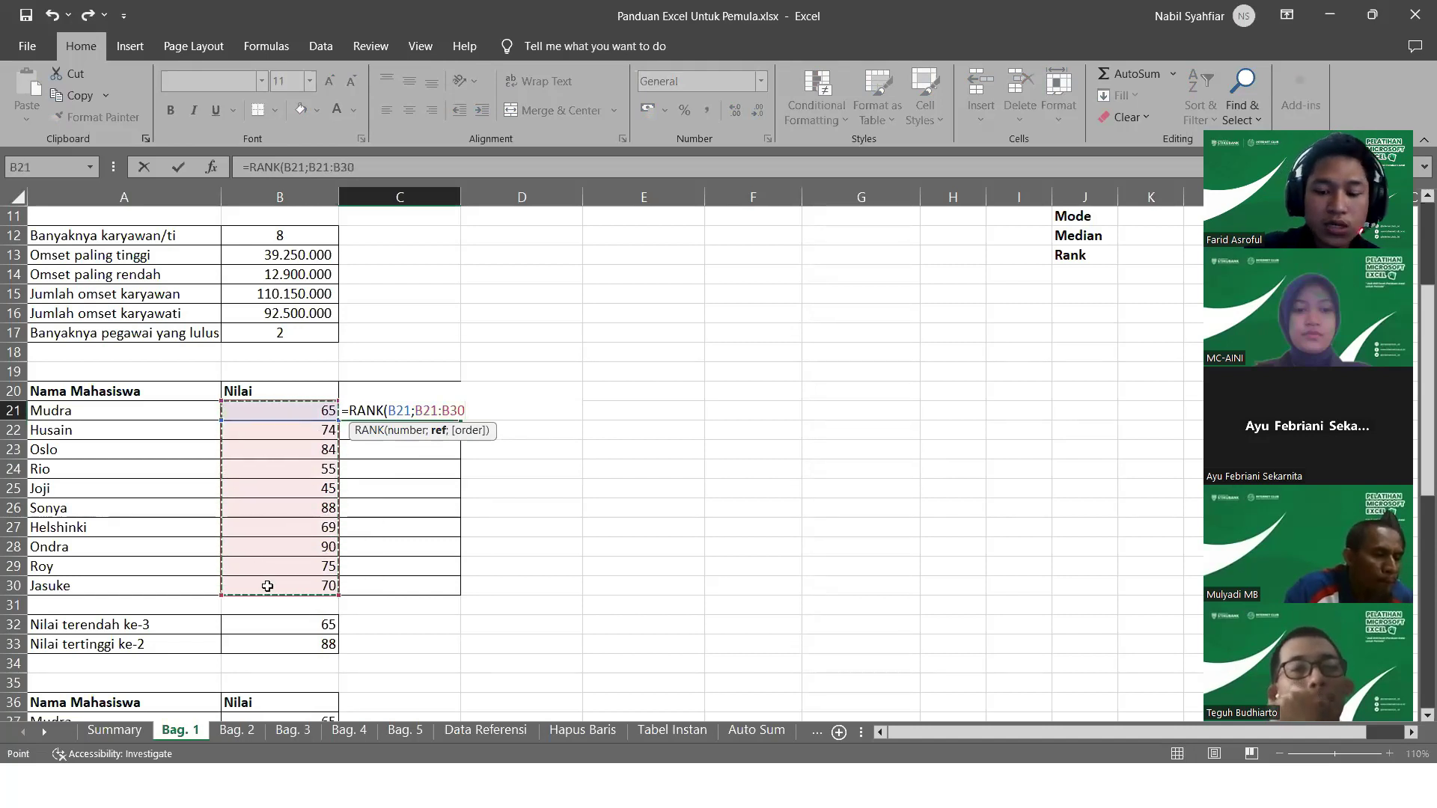
pyautogui.write(';')
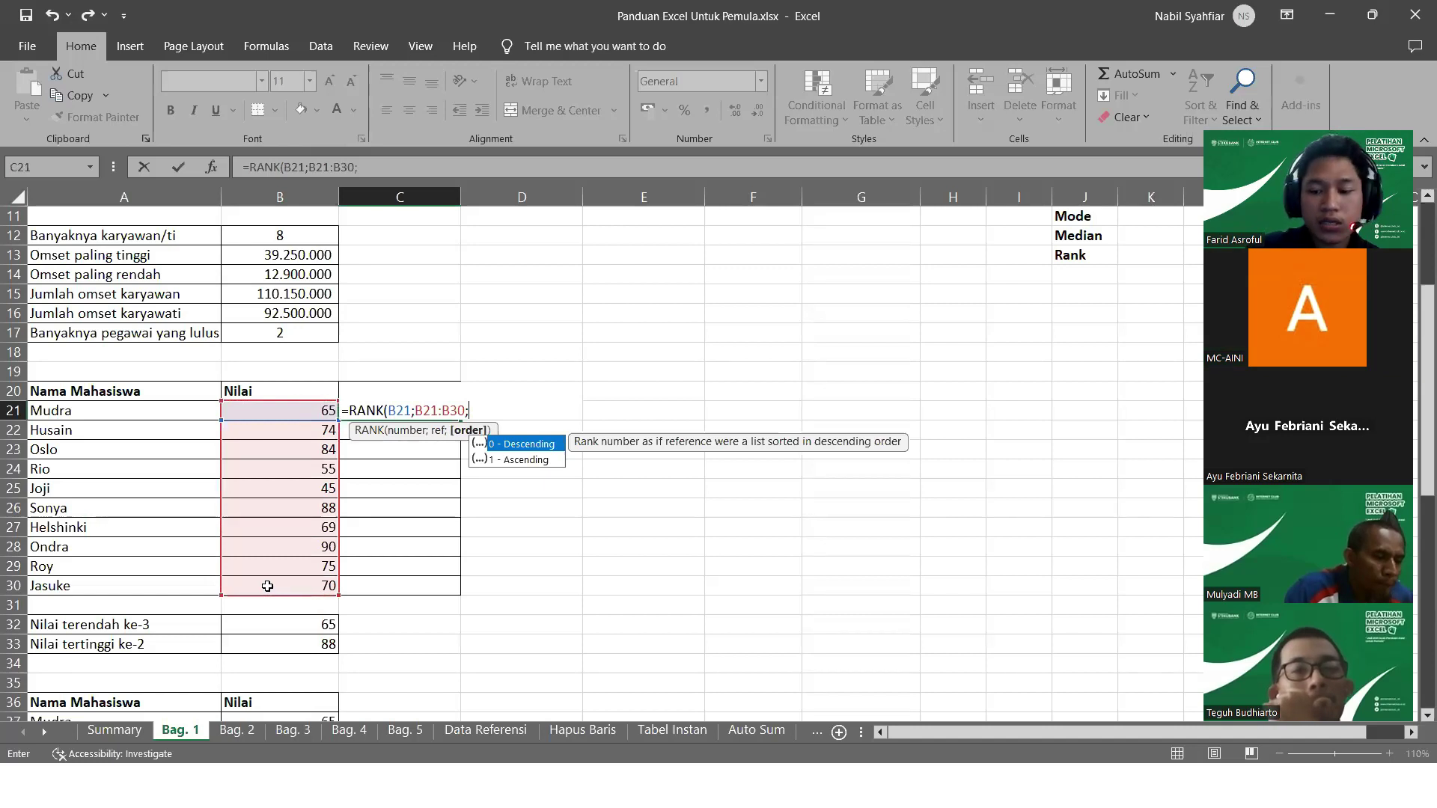
pyautogui.press('BackSpace')
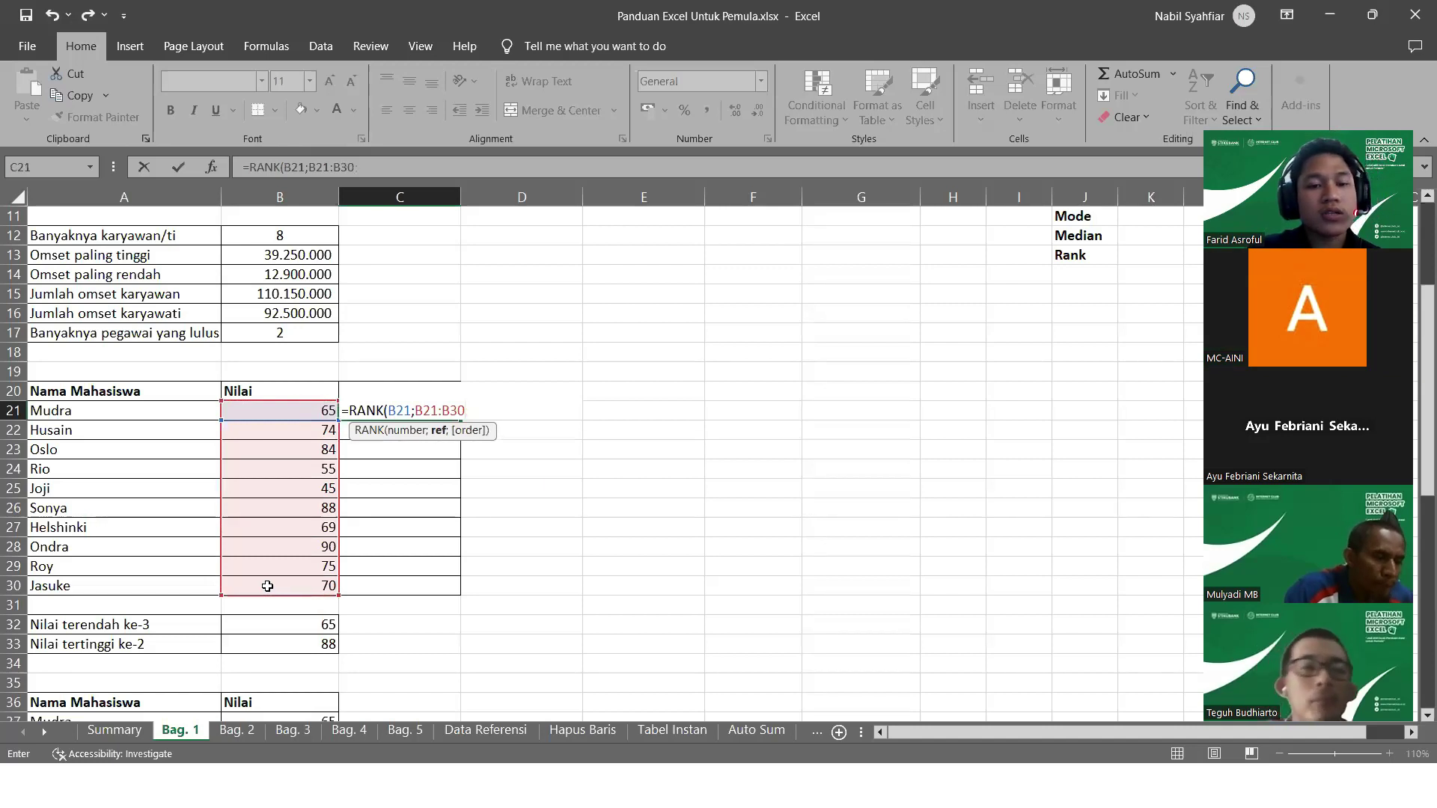
pyautogui.press('Return')
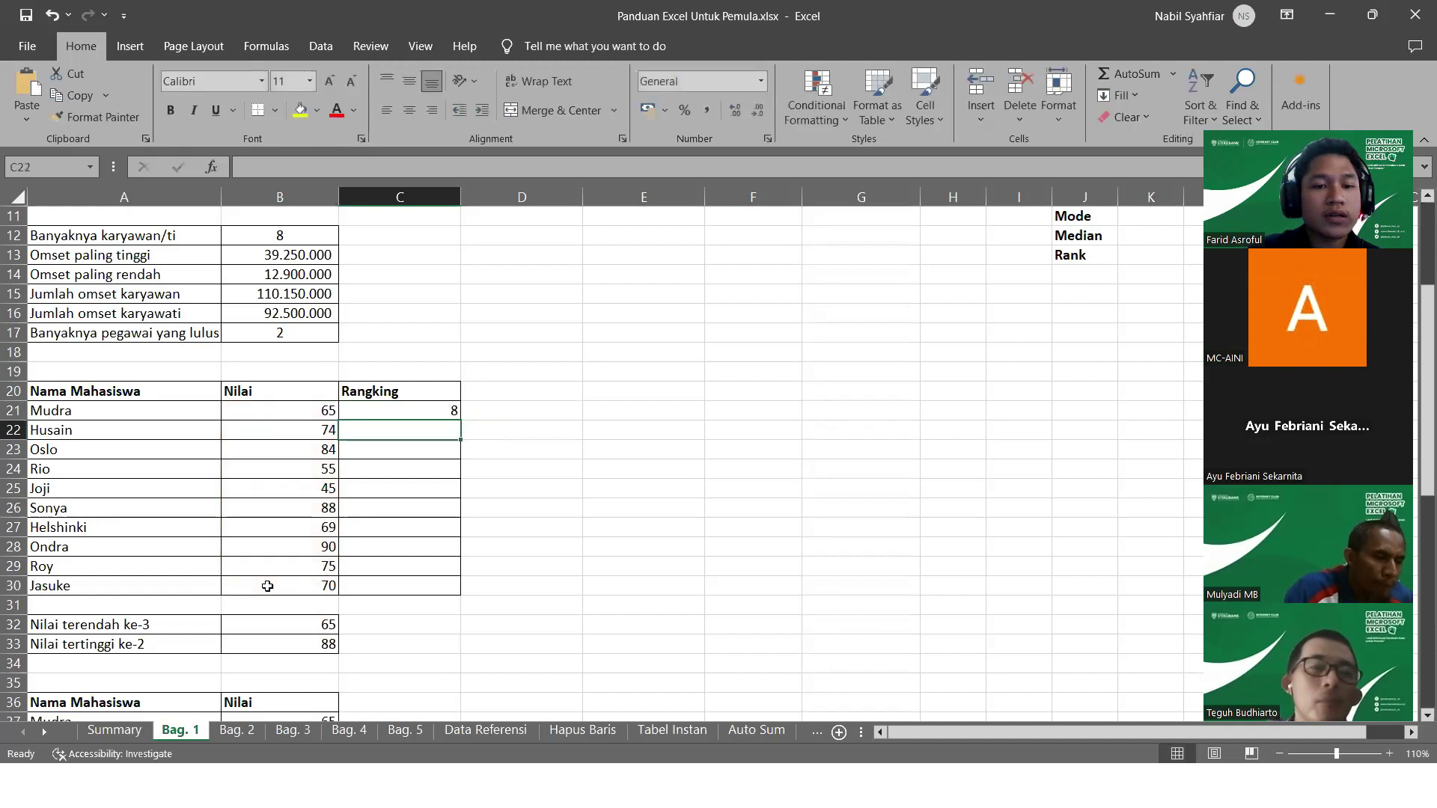
# Fill the RANK formula from C21 down to C30
pyautogui.click(449, 410)
pyautogui.moveTo(461, 420); pyautogui.dragTo(457, 597)
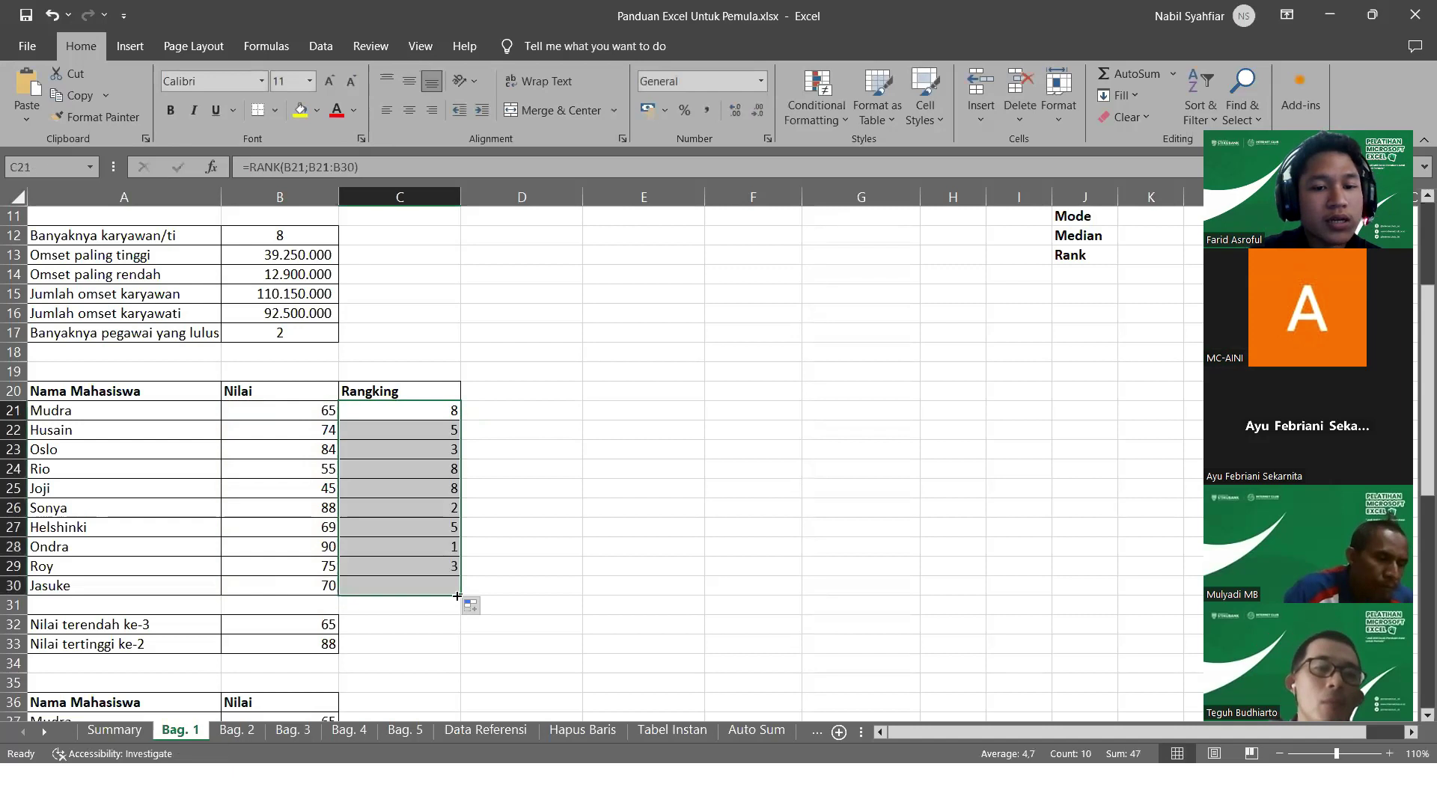
pyautogui.click(523, 512)
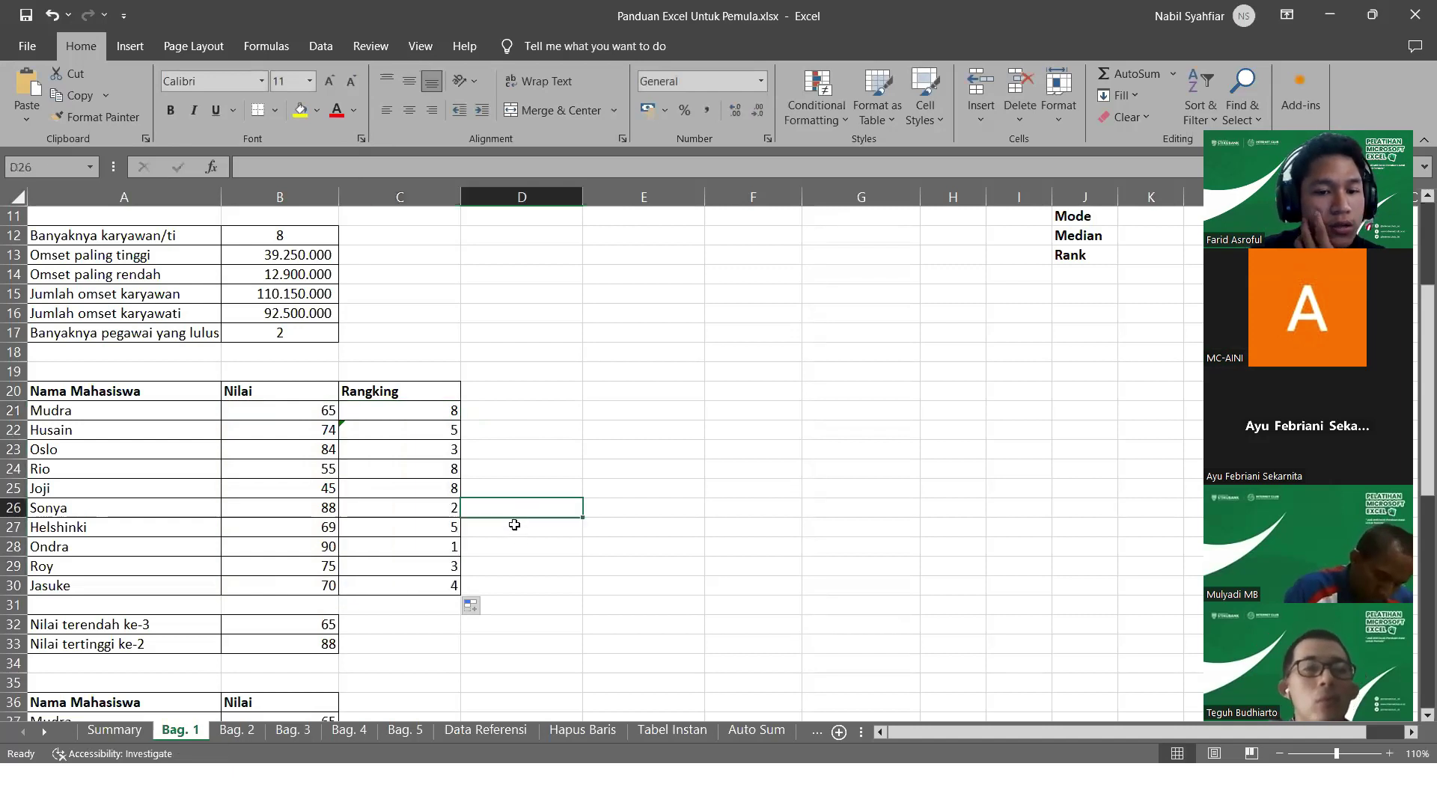
# Compare Husain's and Helshinki's rank formulas, showing the ranking range shifting per row
pyautogui.click(443, 435)
pyautogui.click(431, 520)
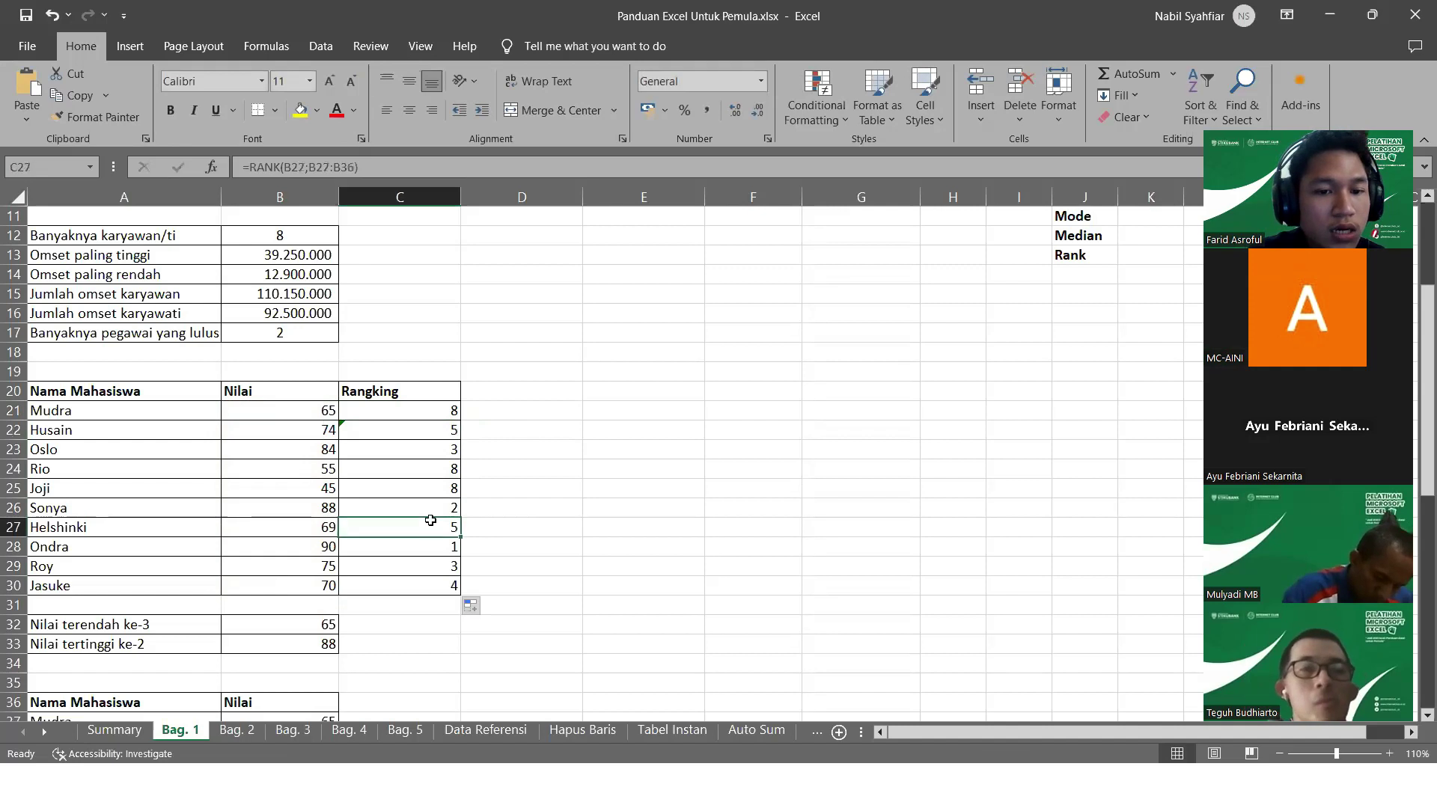
pyautogui.click(452, 431)
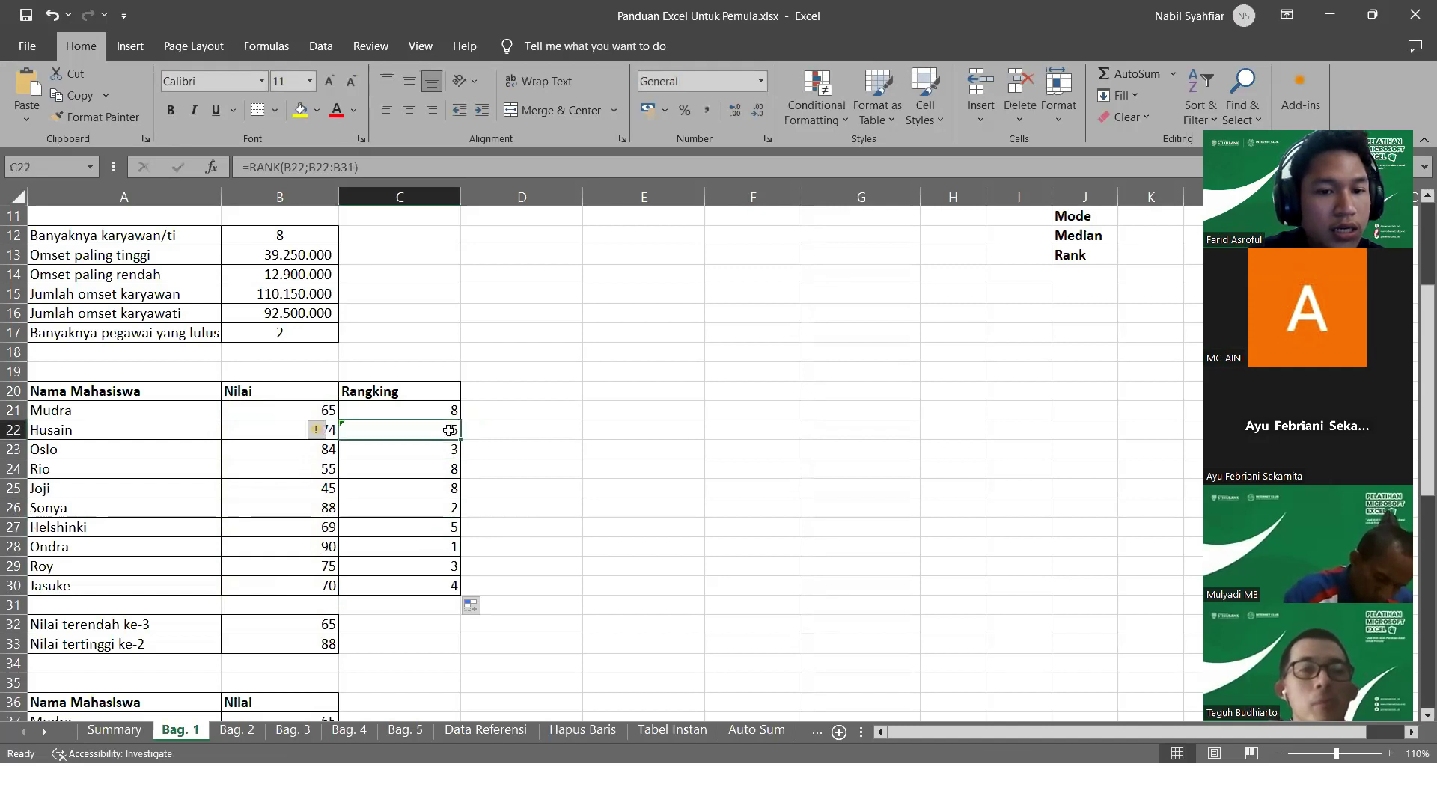
pyautogui.click(438, 532)
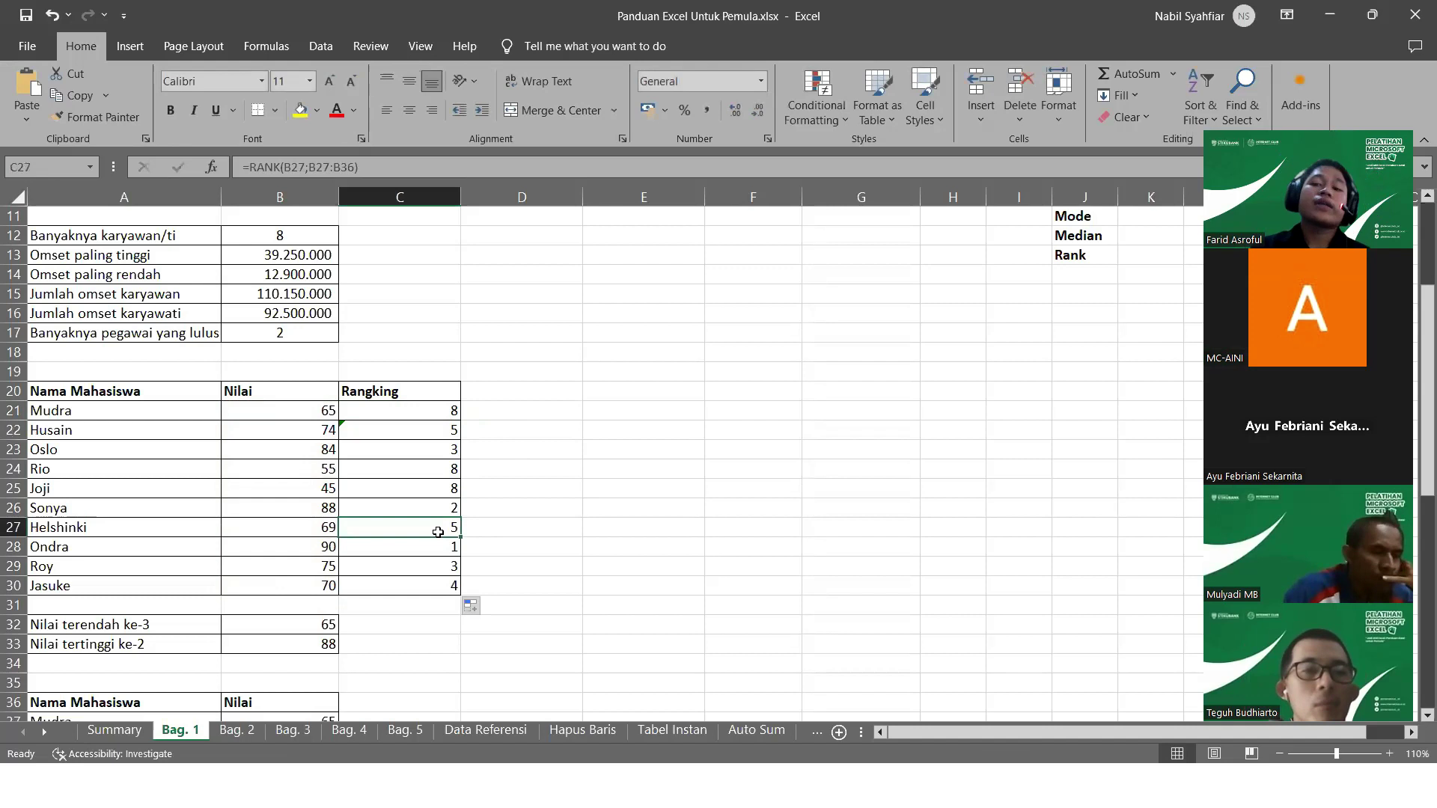
pyautogui.moveTo(288, 411); pyautogui.dragTo(283, 584)
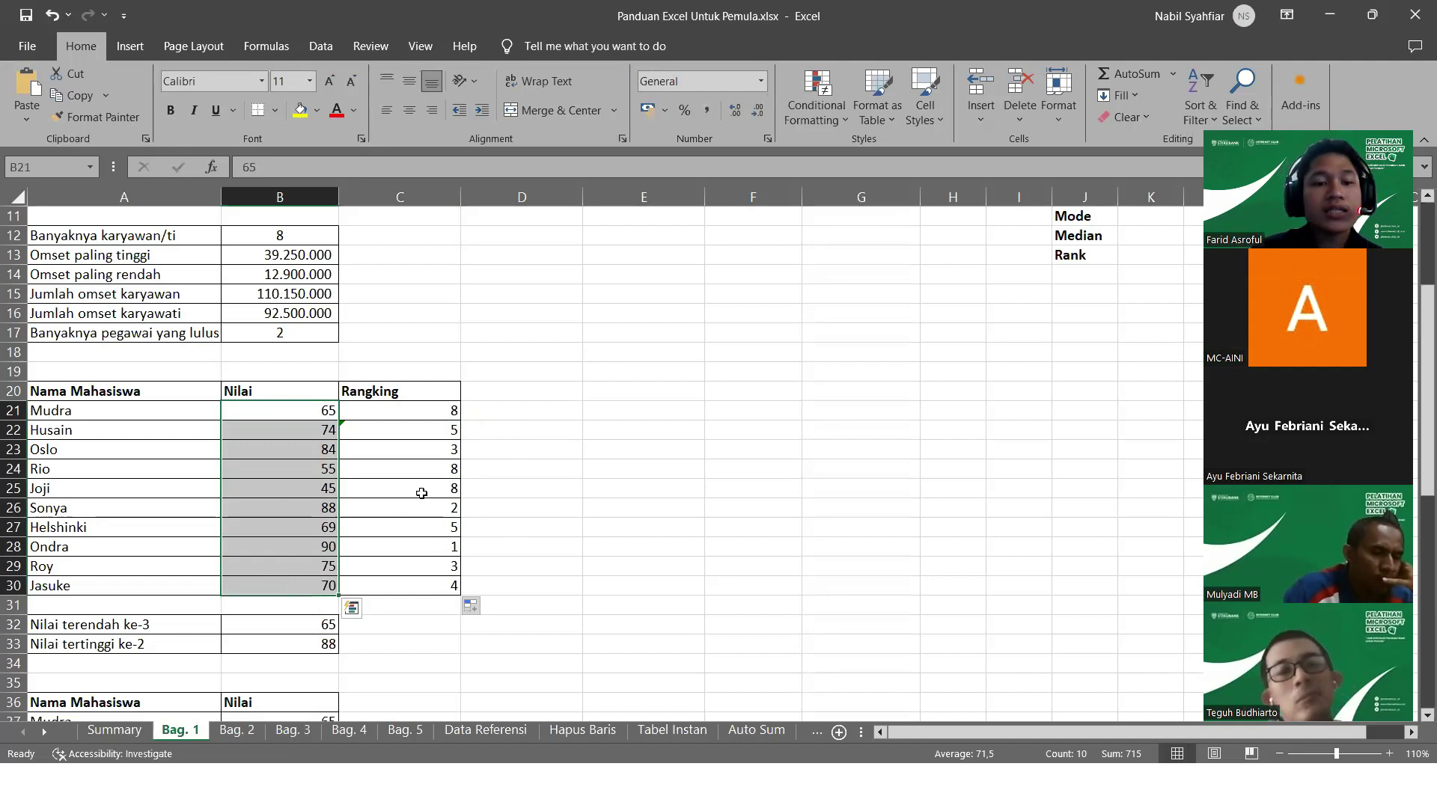
pyautogui.click(420, 430)
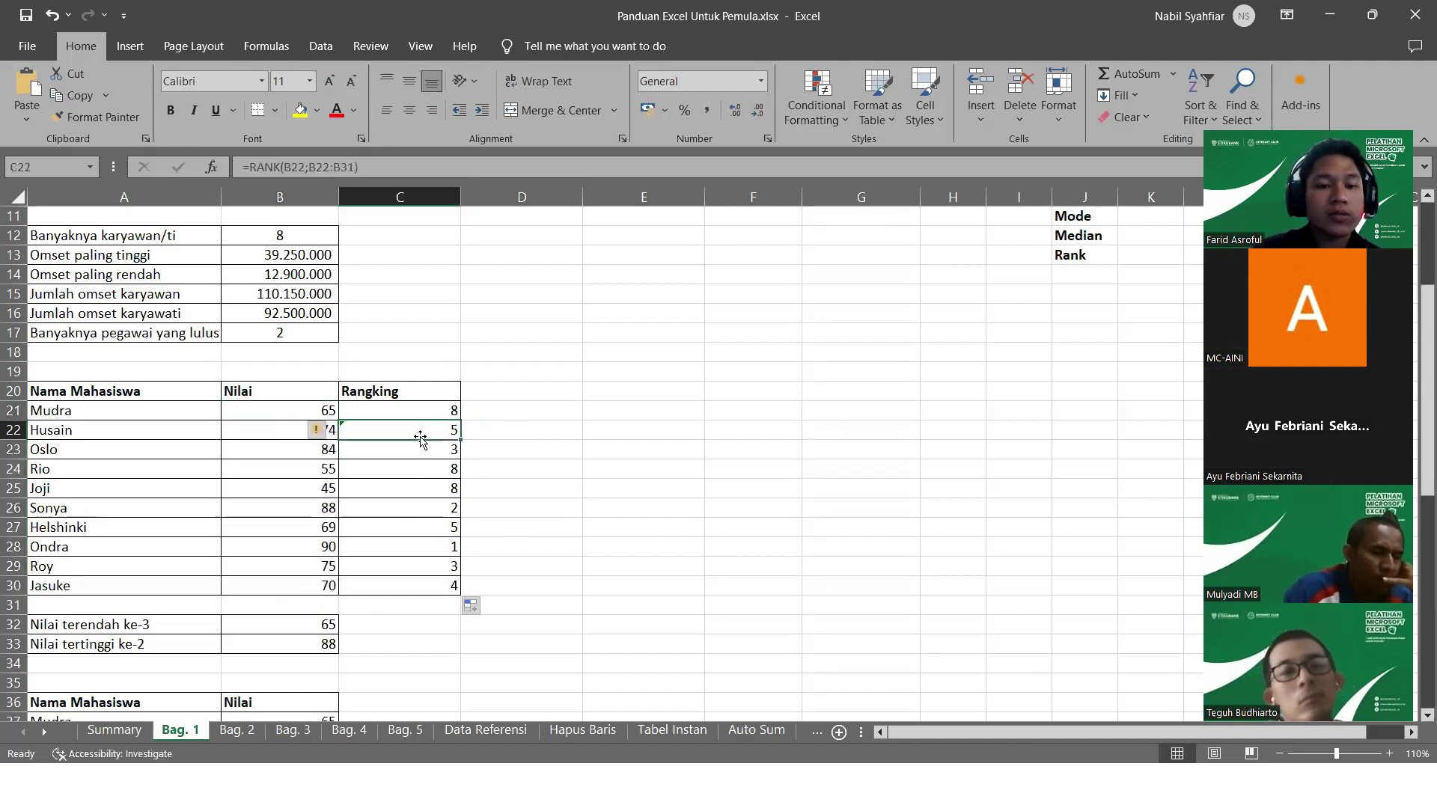
pyautogui.click(418, 535)
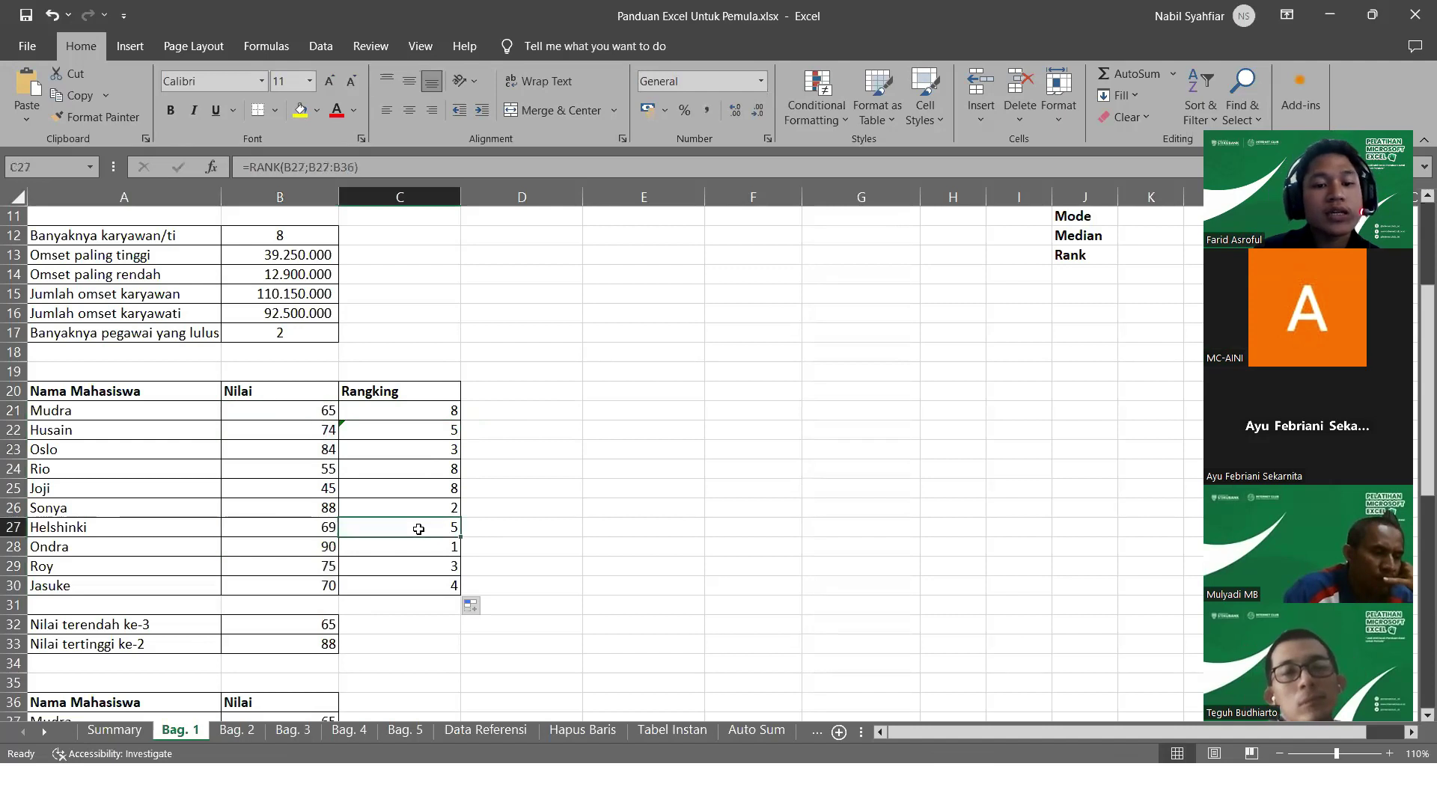
pyautogui.click(439, 435)
pyautogui.click(435, 528)
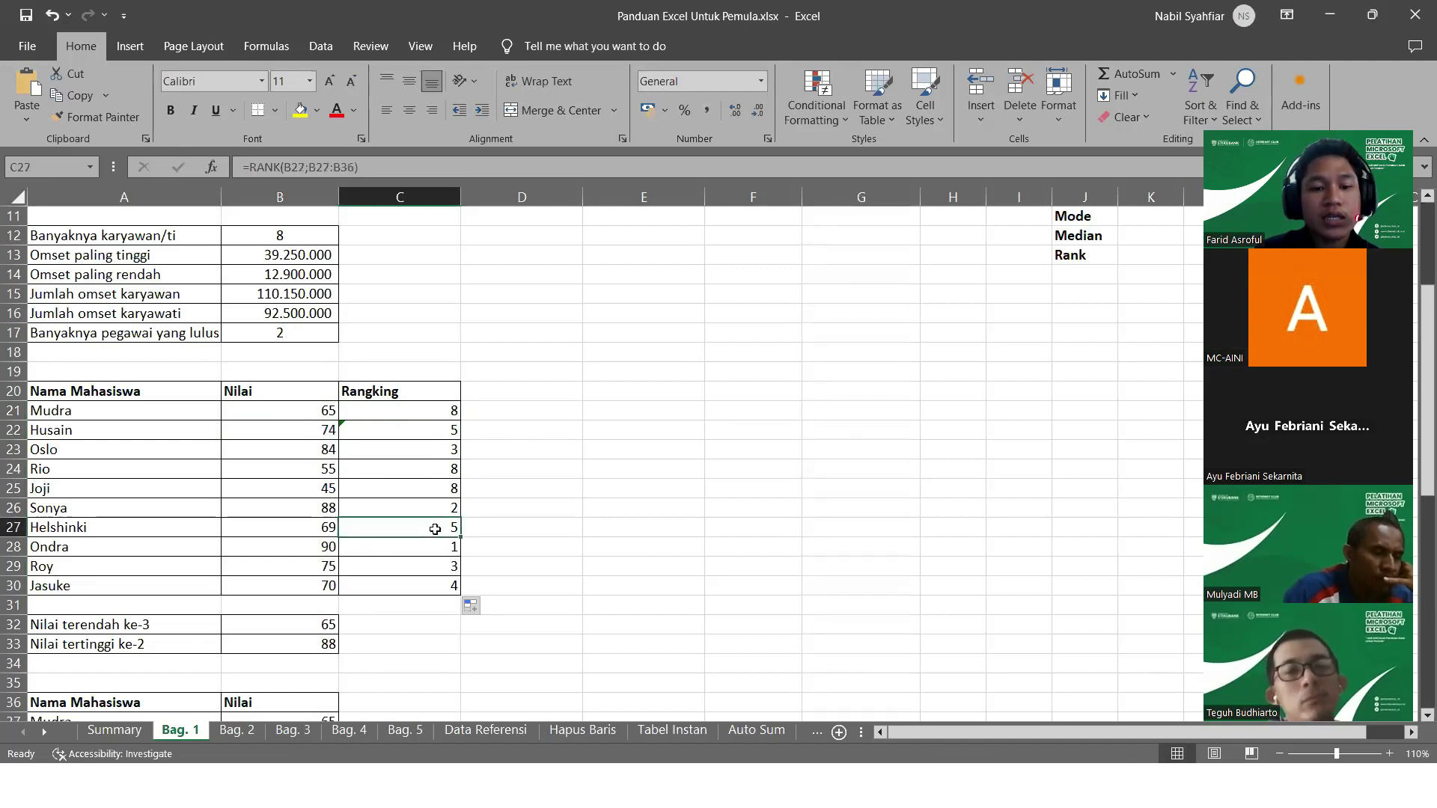
# Edit the RANK formula in C21 so its score range is locked as $B$21:$B$30
pyautogui.doubleClick(438, 415)
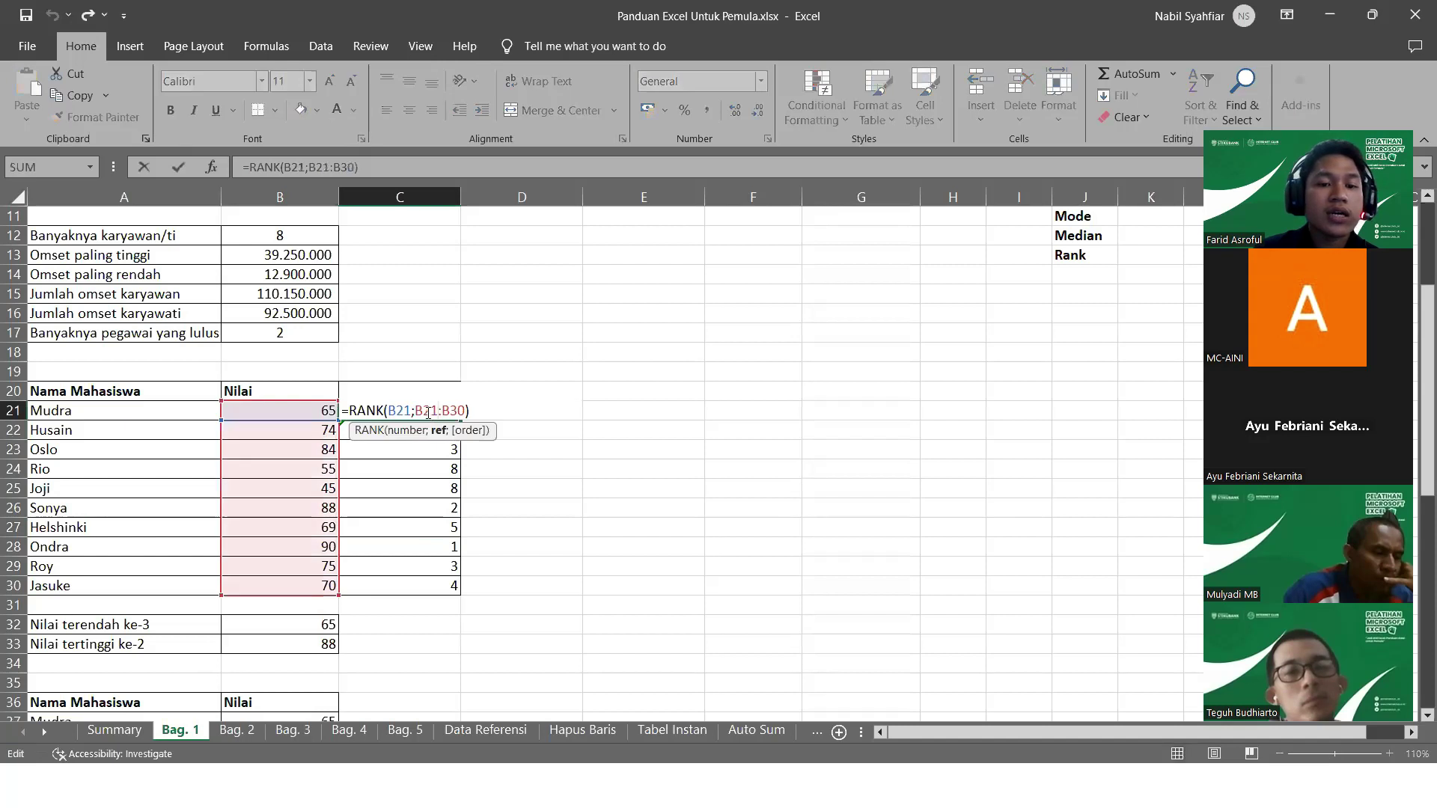
pyautogui.doubleClick(425, 411)
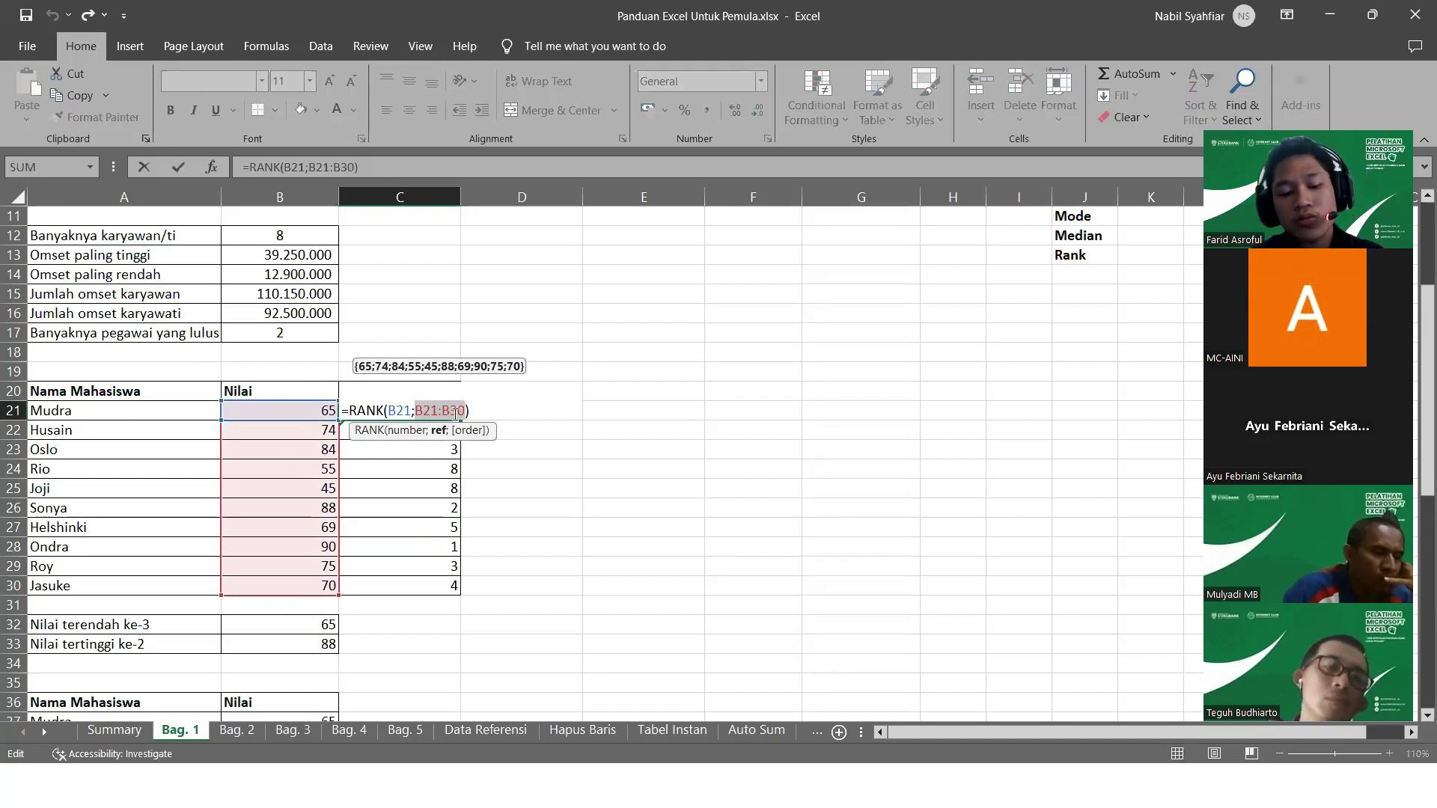
pyautogui.press('XF86MonBrightnessUp')
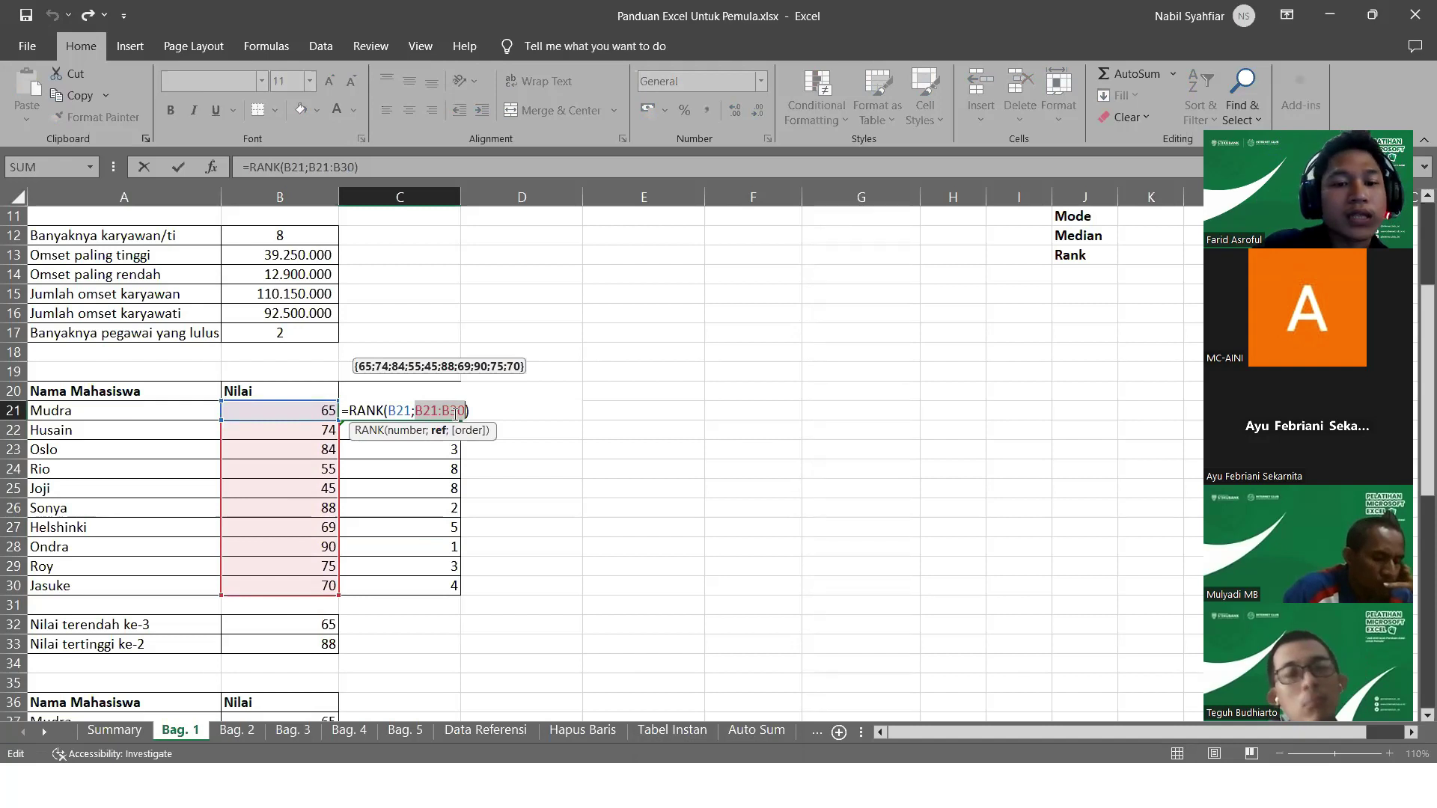
pyautogui.press('F4')
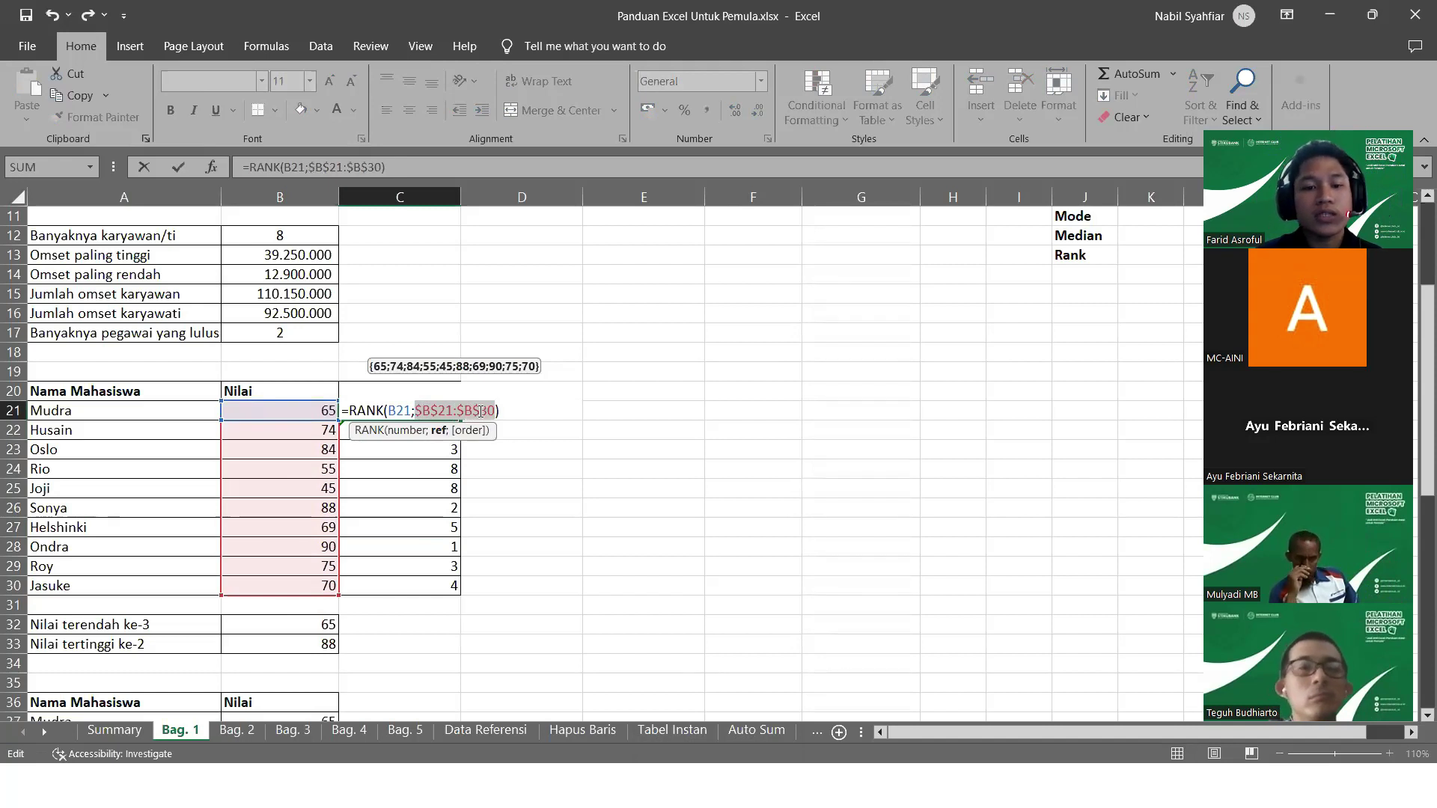
pyautogui.press('Return')
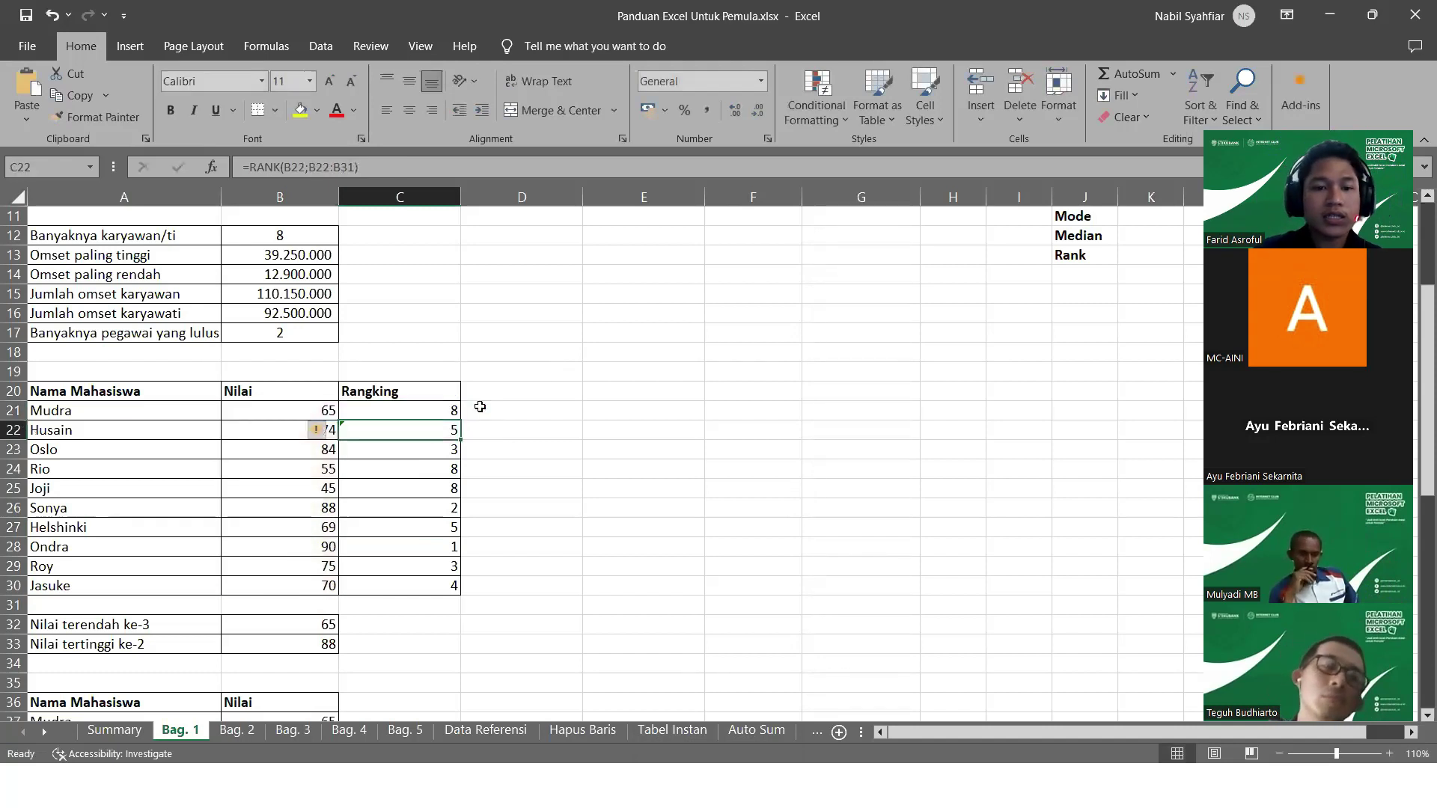
# Fill the corrected rank formula down to C30 and verify the ranks run 1 to 10
pyautogui.click(432, 411)
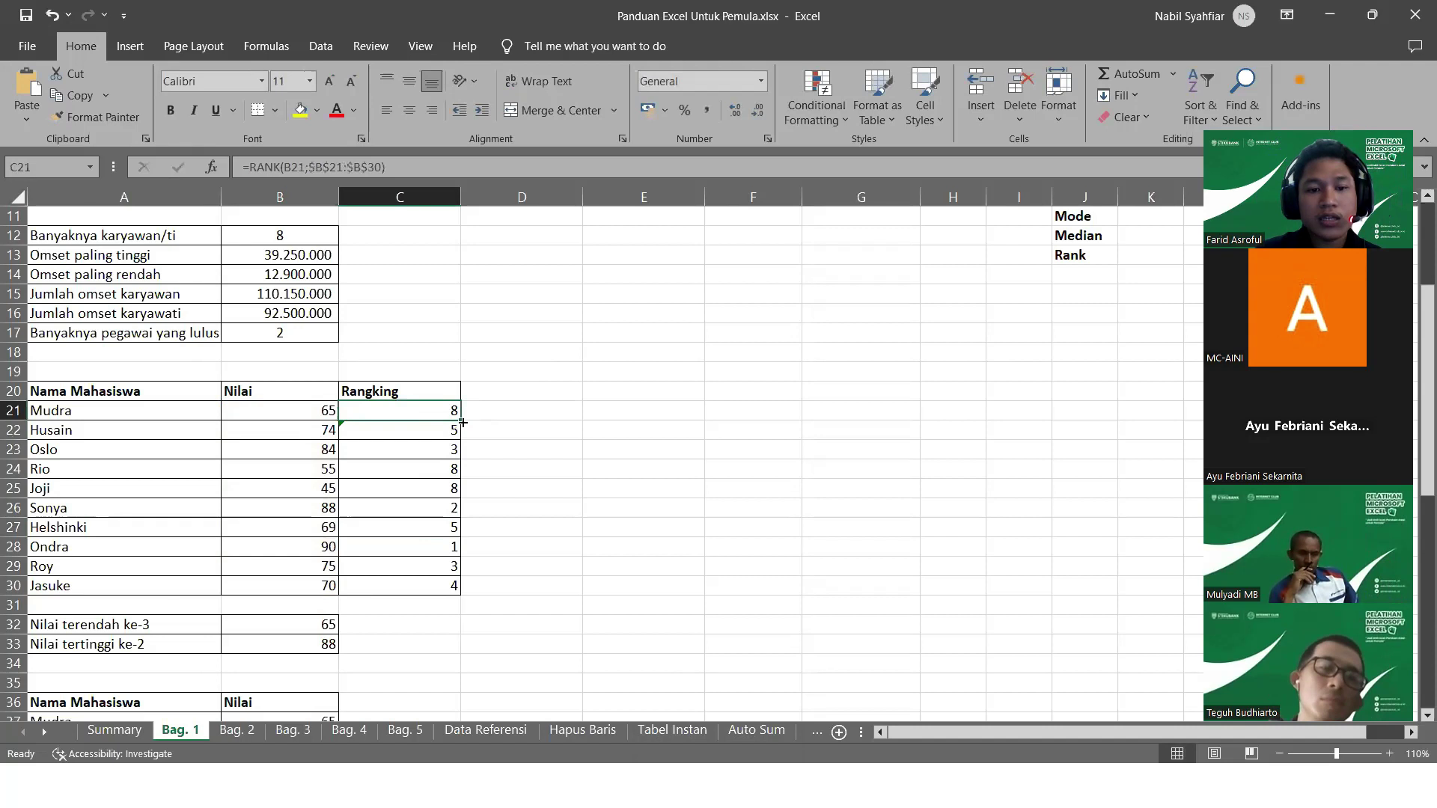
pyautogui.moveTo(463, 423); pyautogui.dragTo(466, 594)
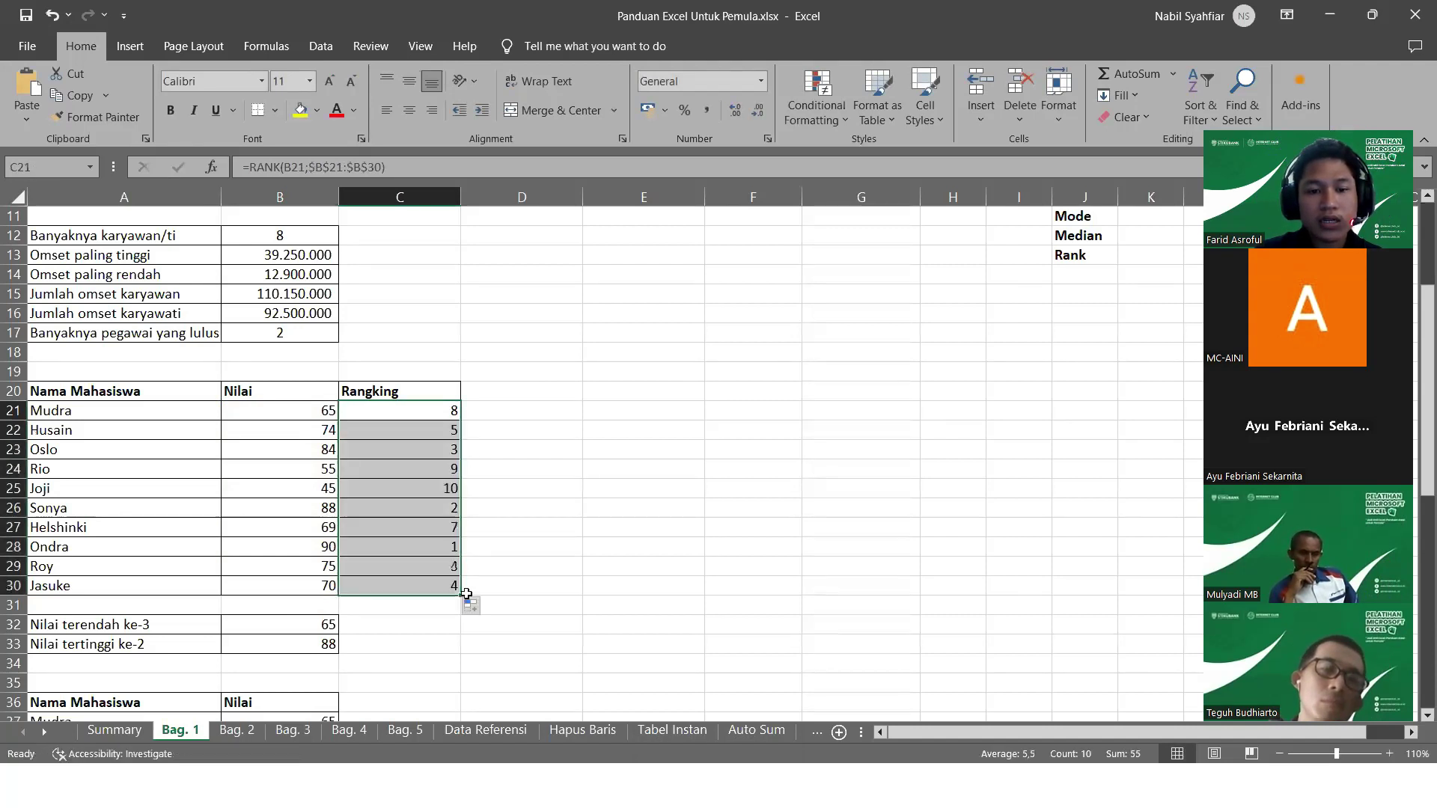
pyautogui.click(483, 423)
pyautogui.click(447, 432)
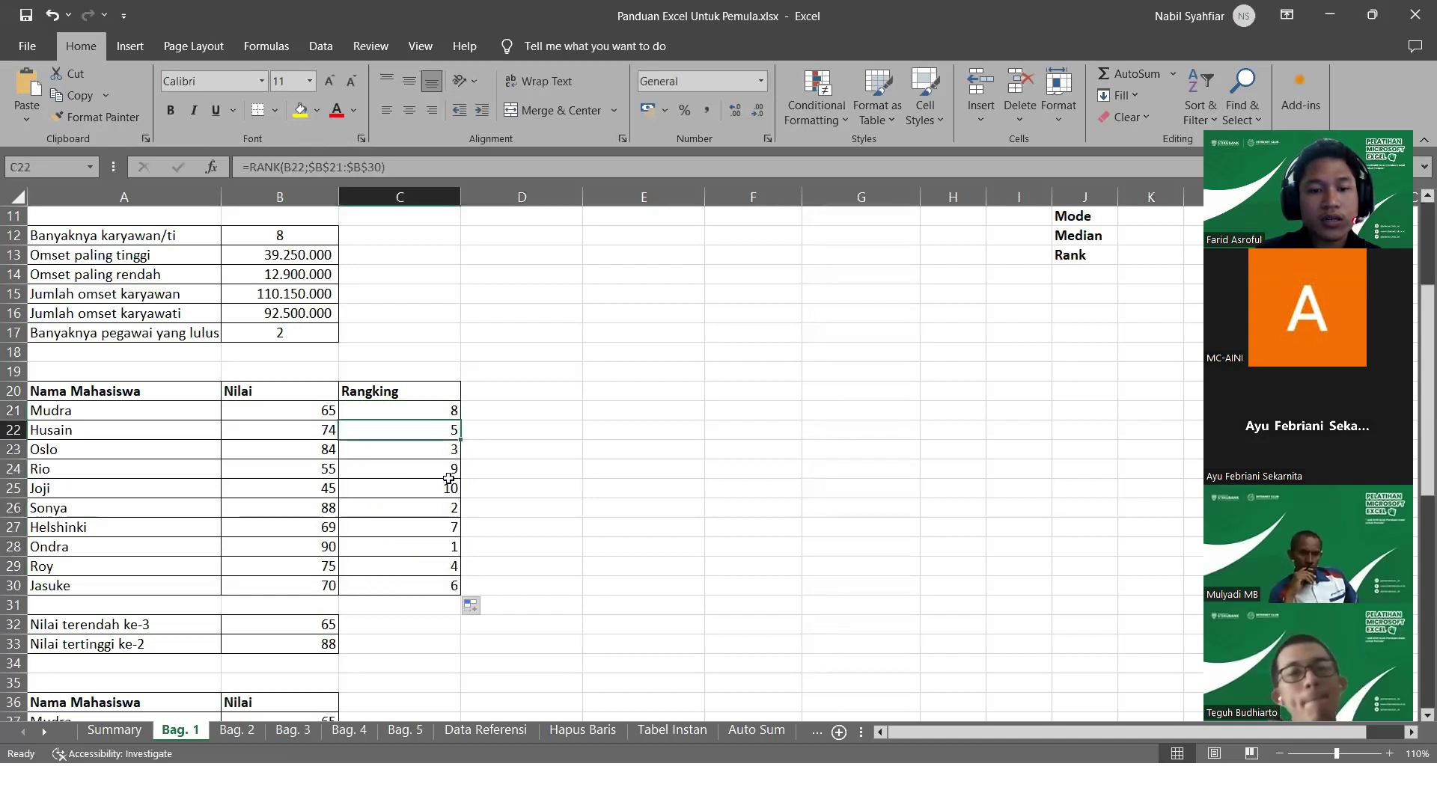
pyautogui.click(443, 528)
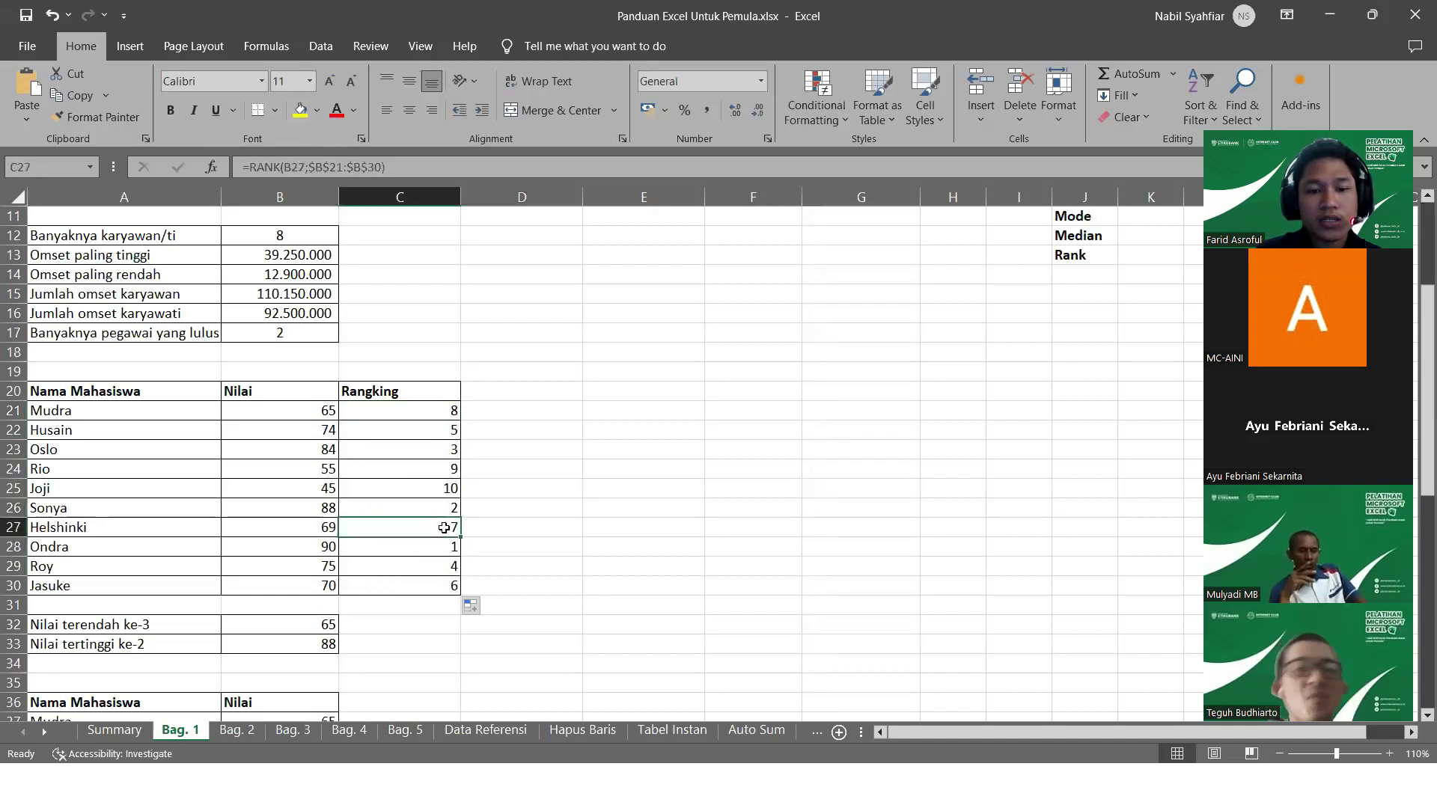
pyautogui.click(452, 429)
pyautogui.click(612, 474)
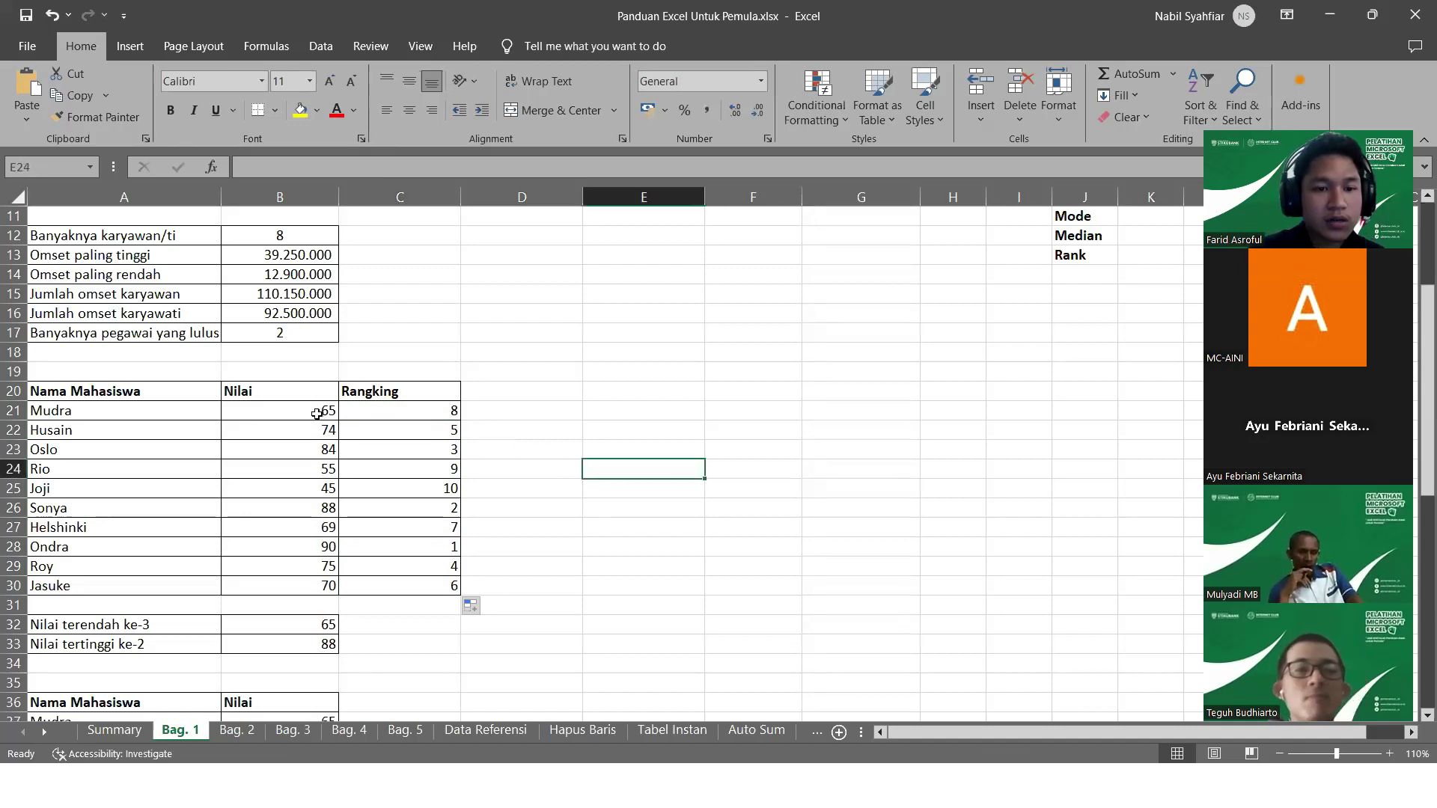
pyautogui.moveTo(314, 412); pyautogui.dragTo(292, 585)
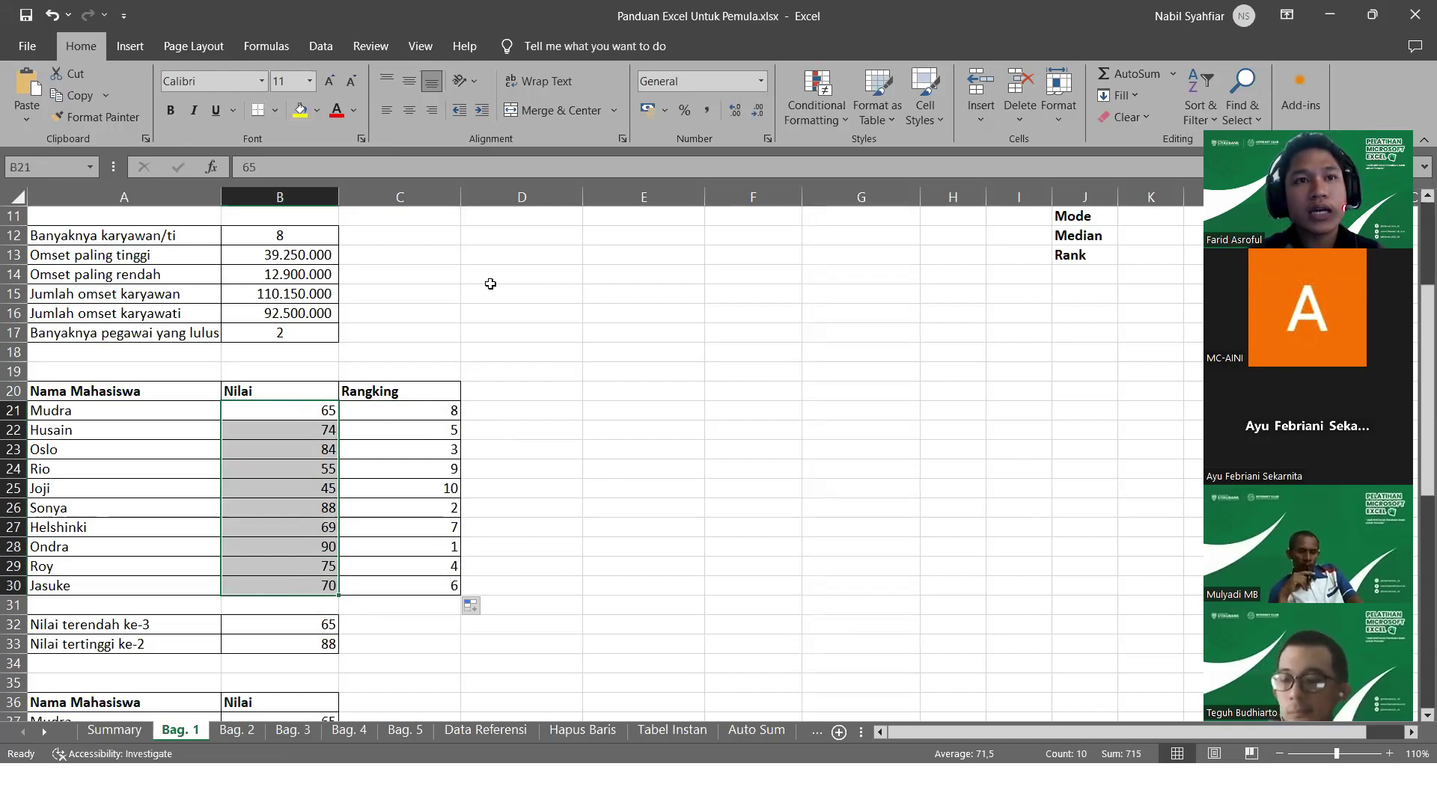
# Review the score formulas in B32 and B33 and a filled rank formula
pyautogui.click(565, 474)
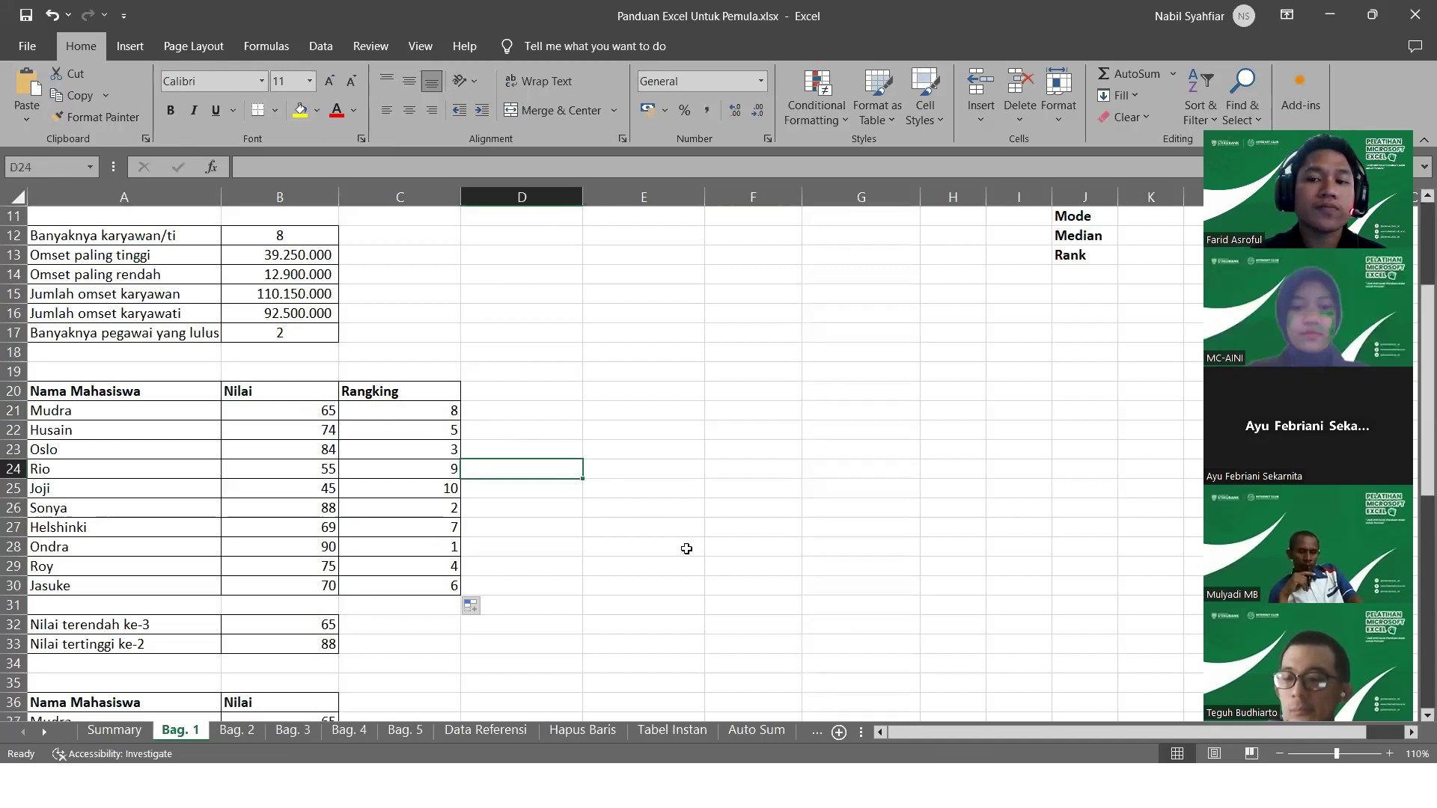
pyautogui.scroll(-2, 701, 546)
pyautogui.scroll(-1, 701, 547)
pyautogui.scroll(3, 701, 546)
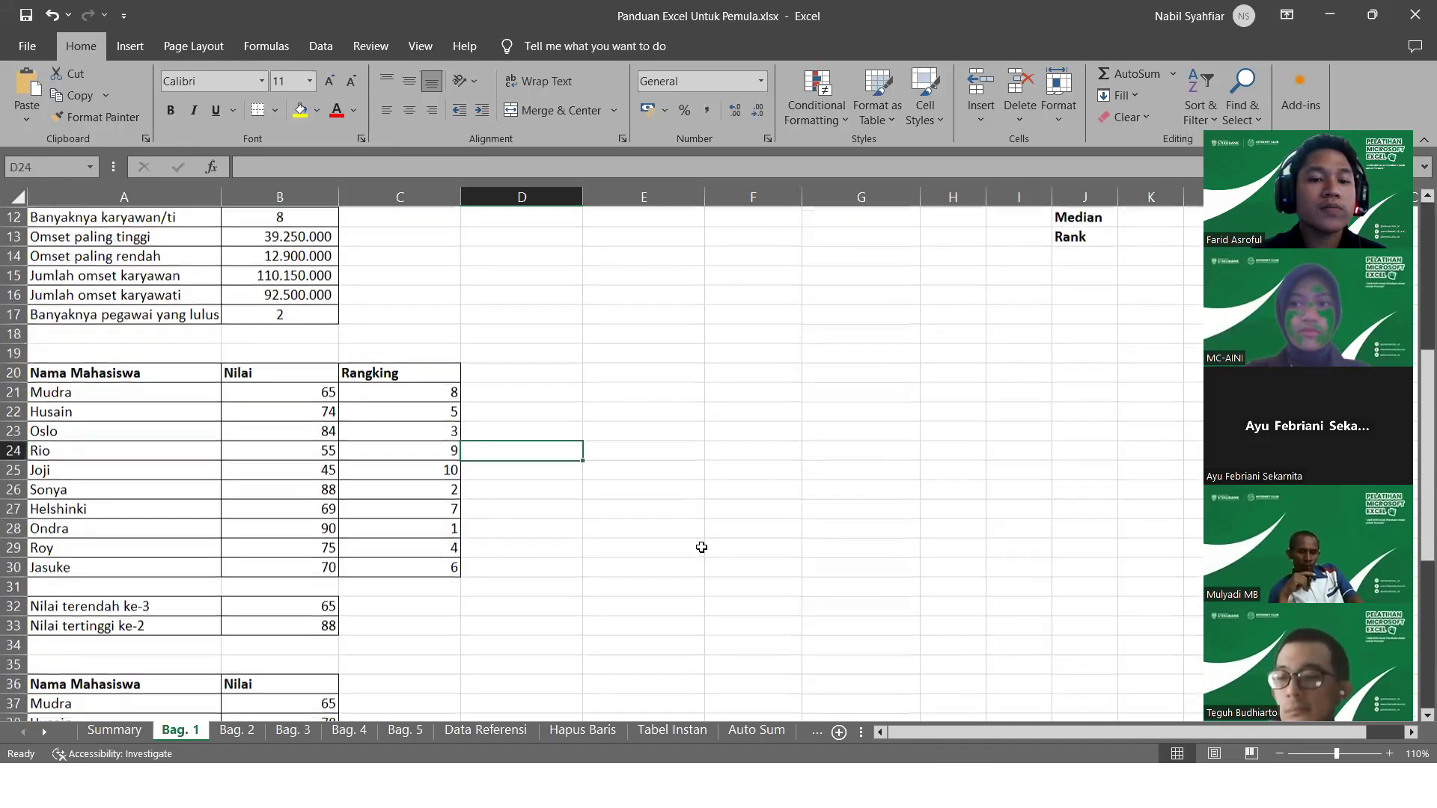
pyautogui.click(251, 608)
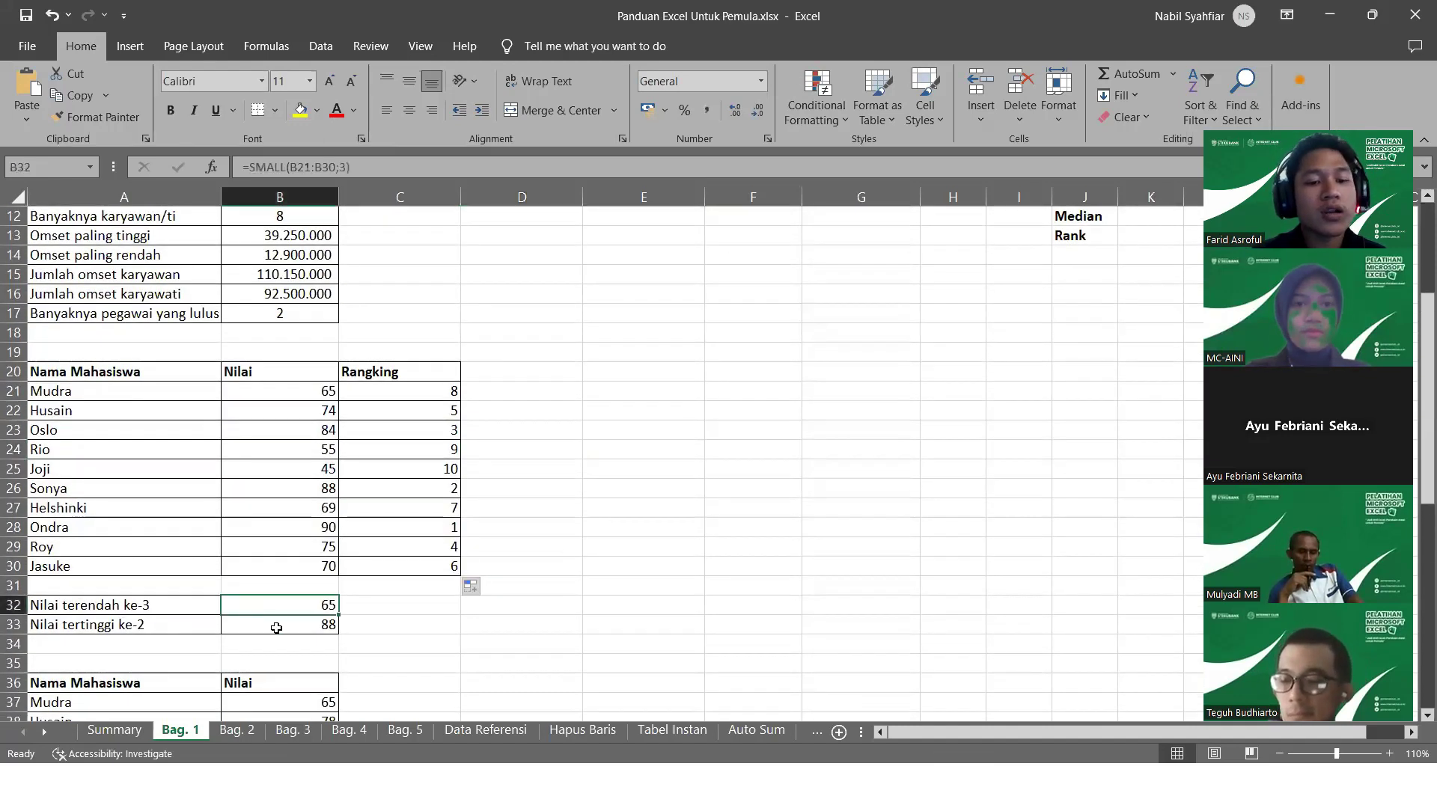
pyautogui.click(276, 627)
pyautogui.click(393, 516)
pyautogui.scroll(-9, 394, 610)
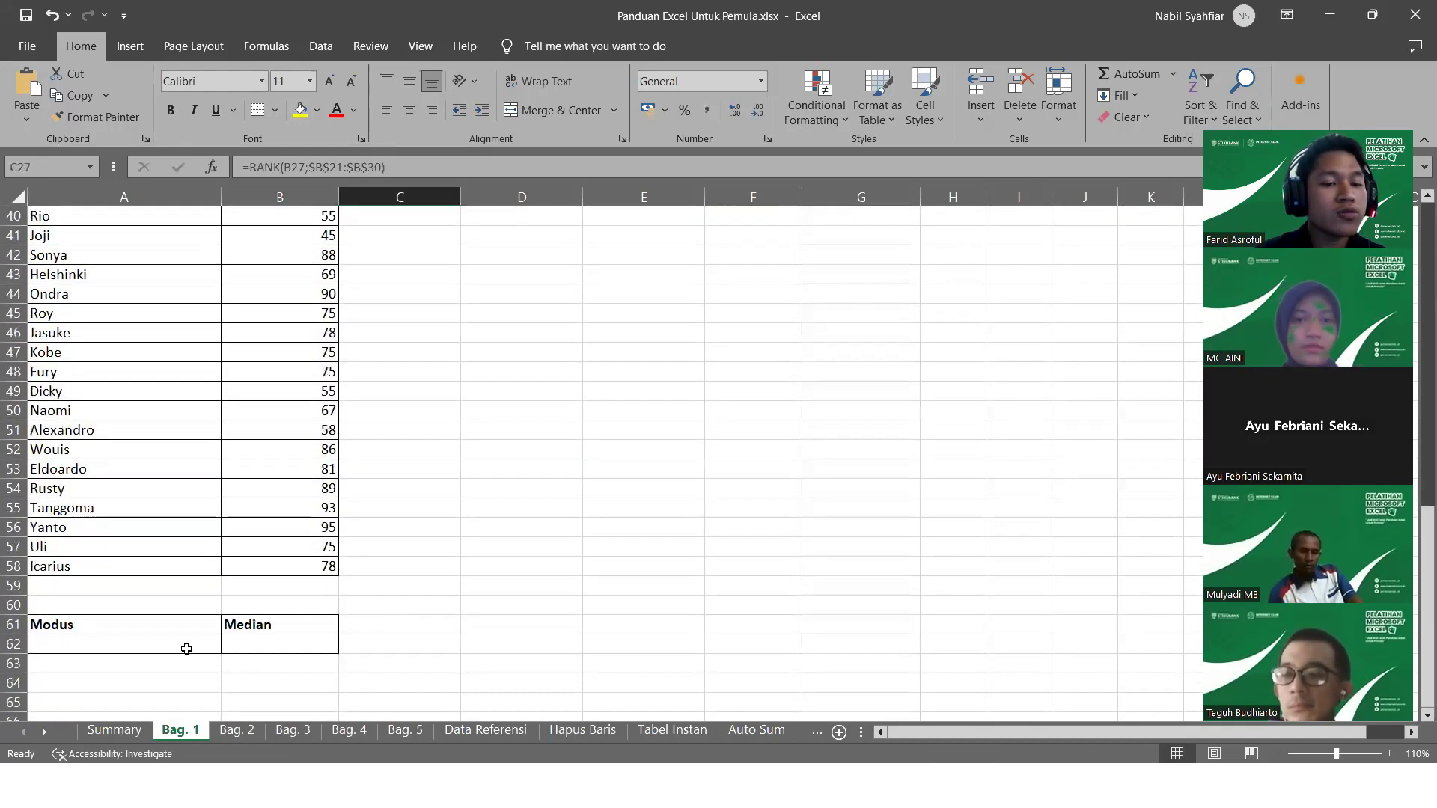
# Enter =MODE(B37:B58) in A62 under Modus, returning 75
pyautogui.click(167, 647)
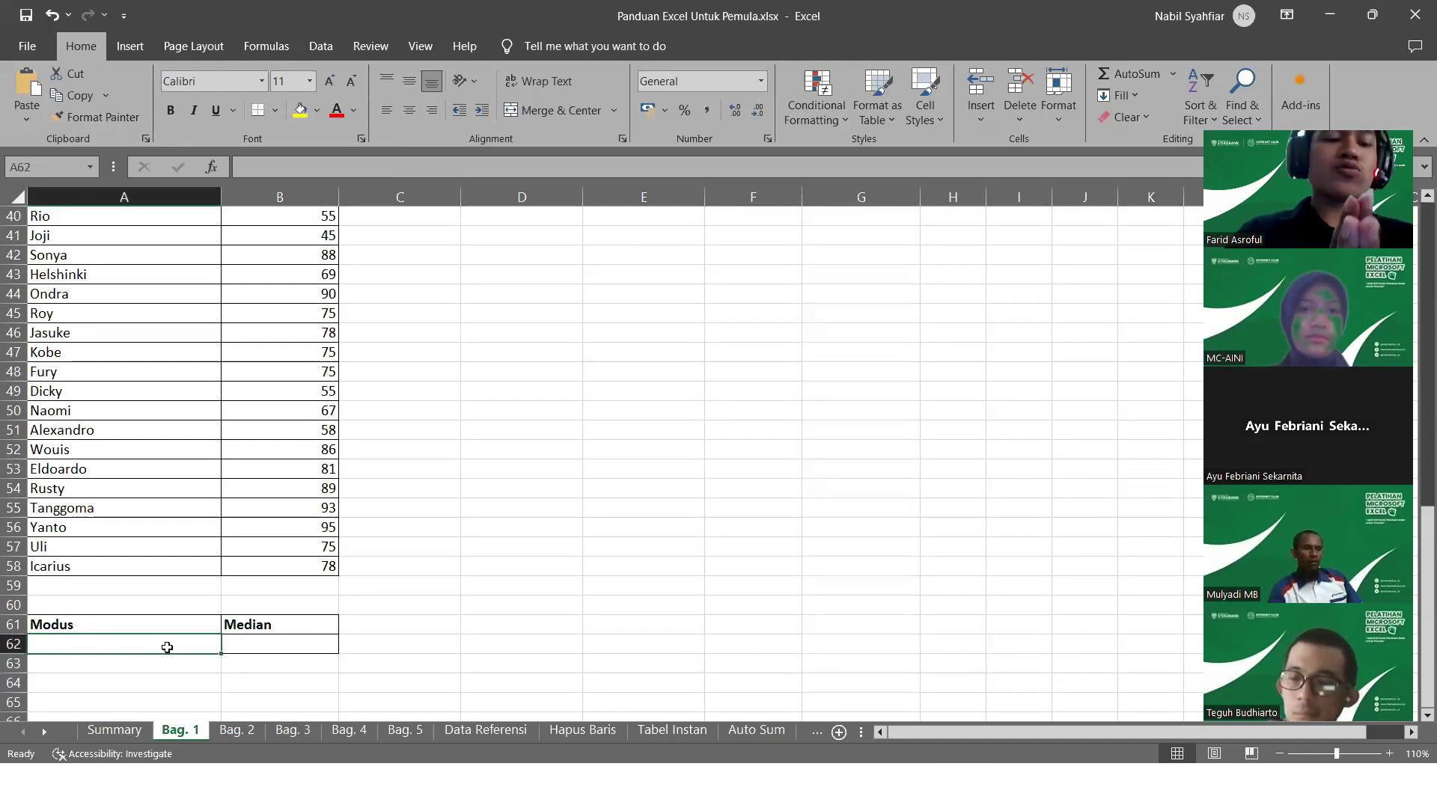
pyautogui.write('=')
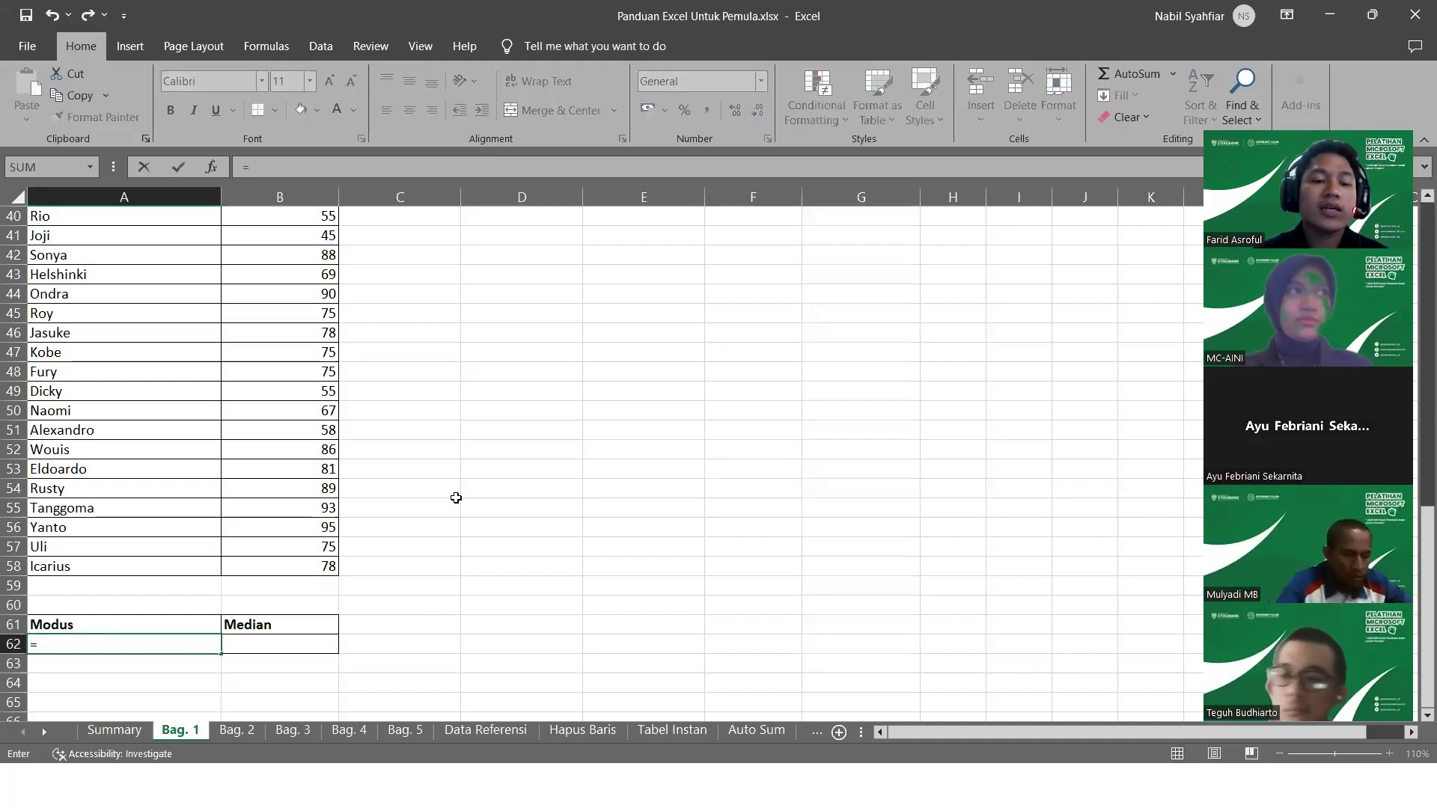
pyautogui.scroll(1, 435, 477)
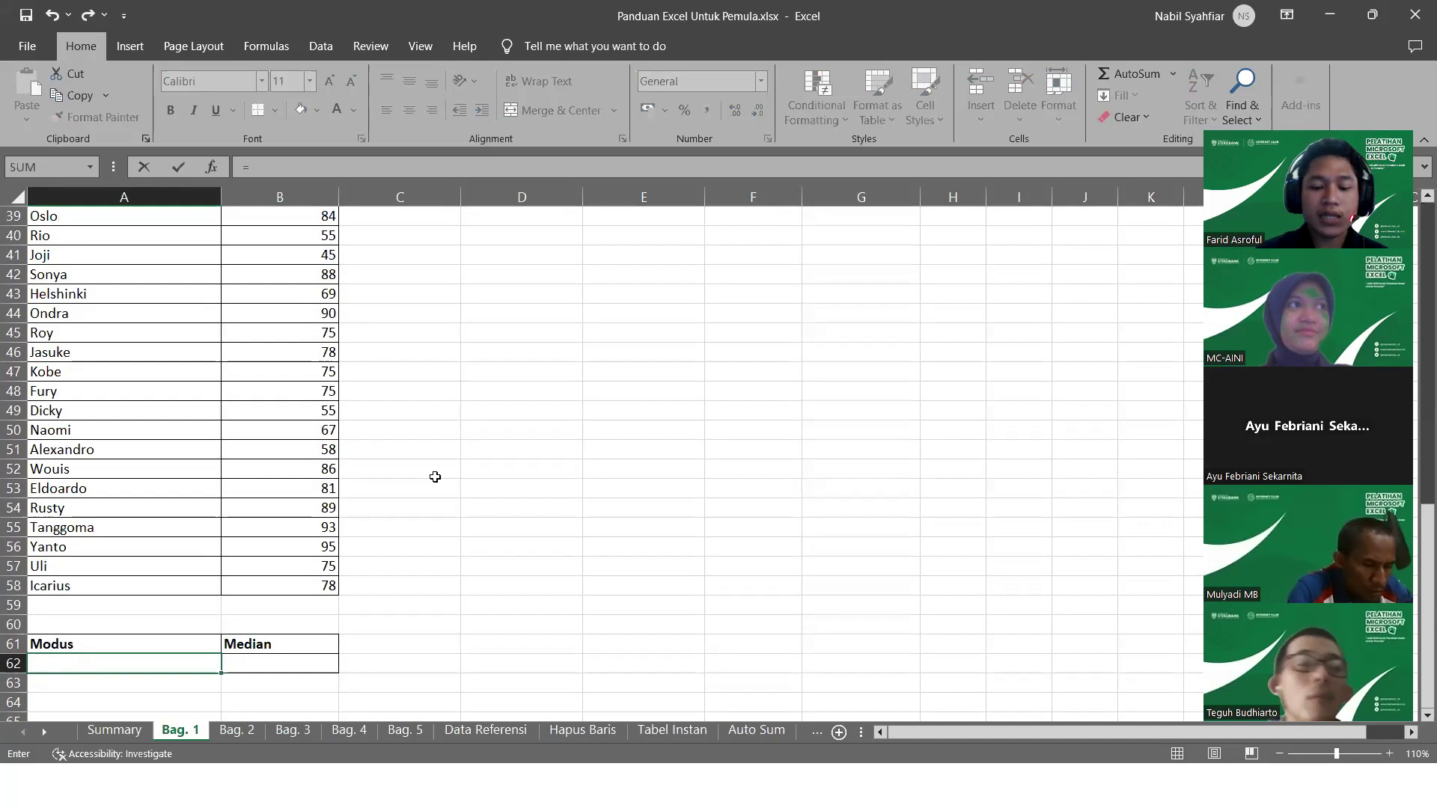
pyautogui.write('mode')
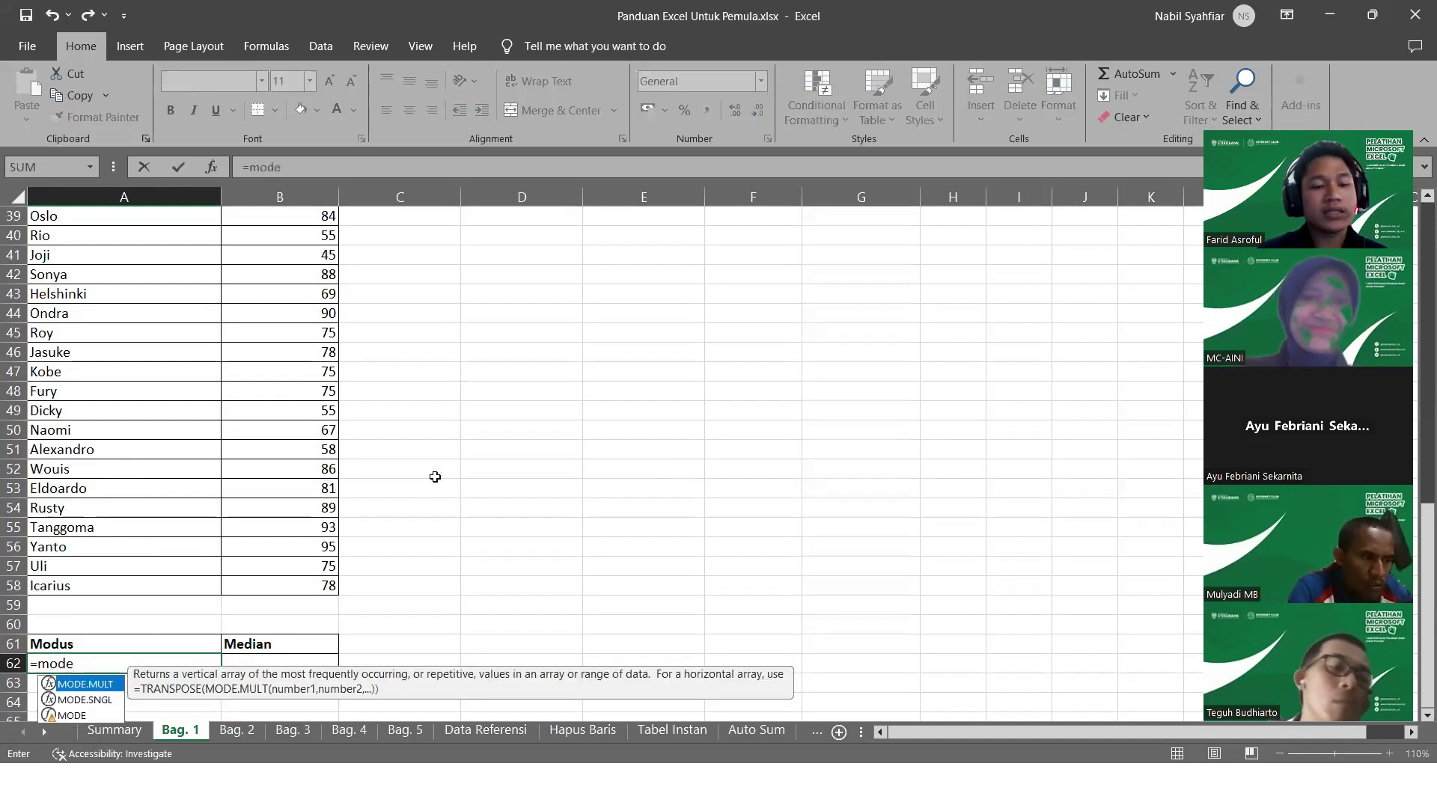
pyautogui.press('Down')
pyautogui.press('Down')
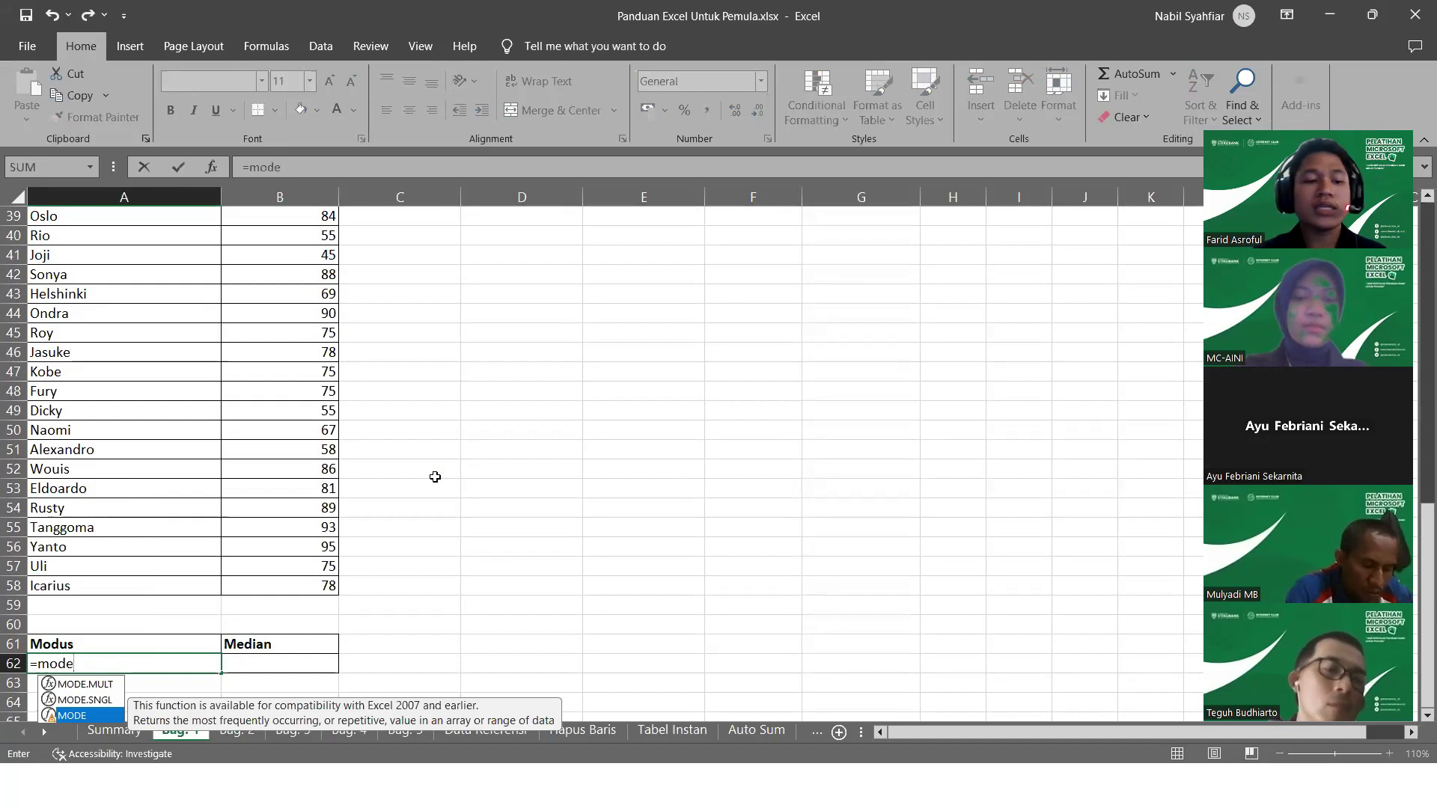
pyautogui.press('Tab')
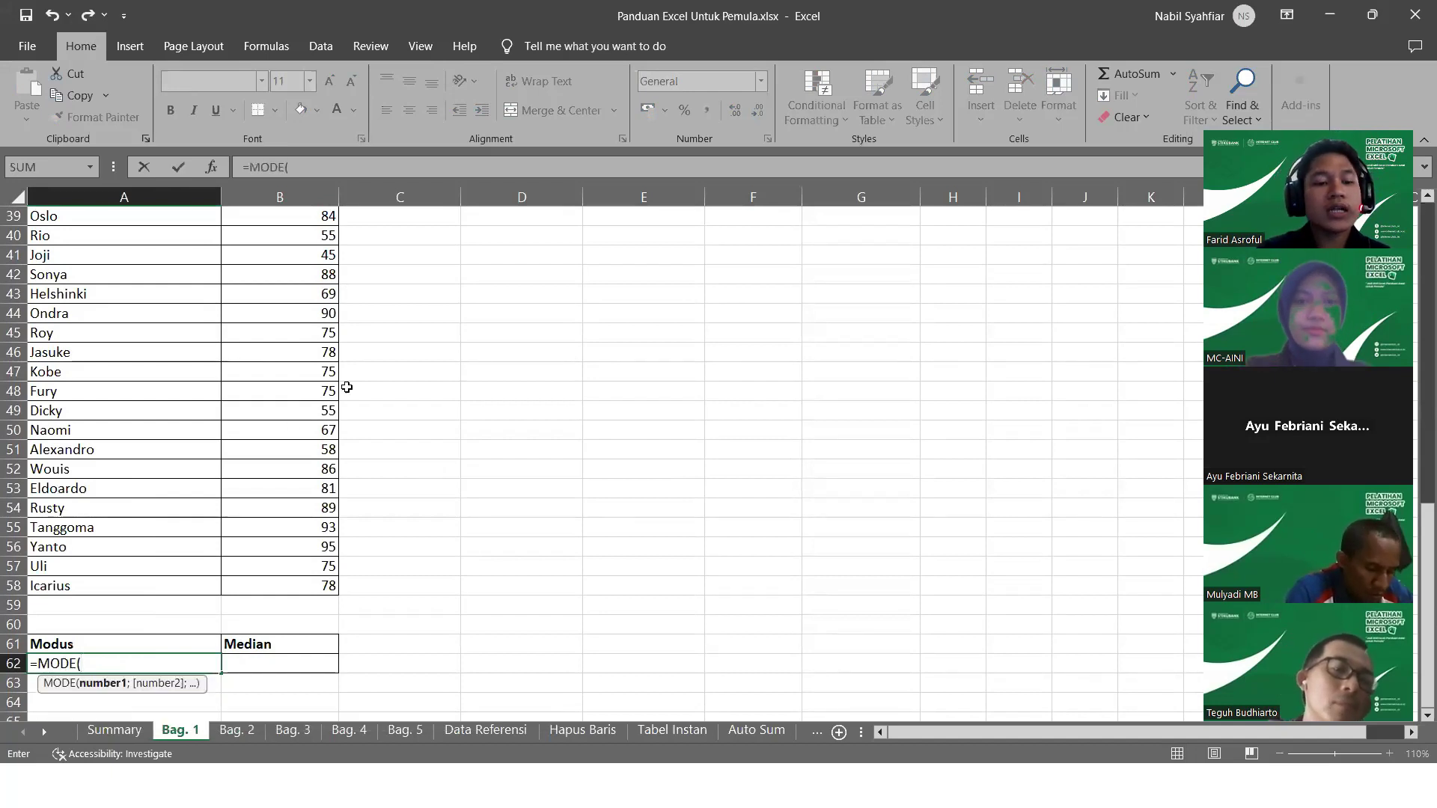
pyautogui.scroll(2, 388, 389)
pyautogui.moveTo(290, 277); pyautogui.dragTo(295, 676)
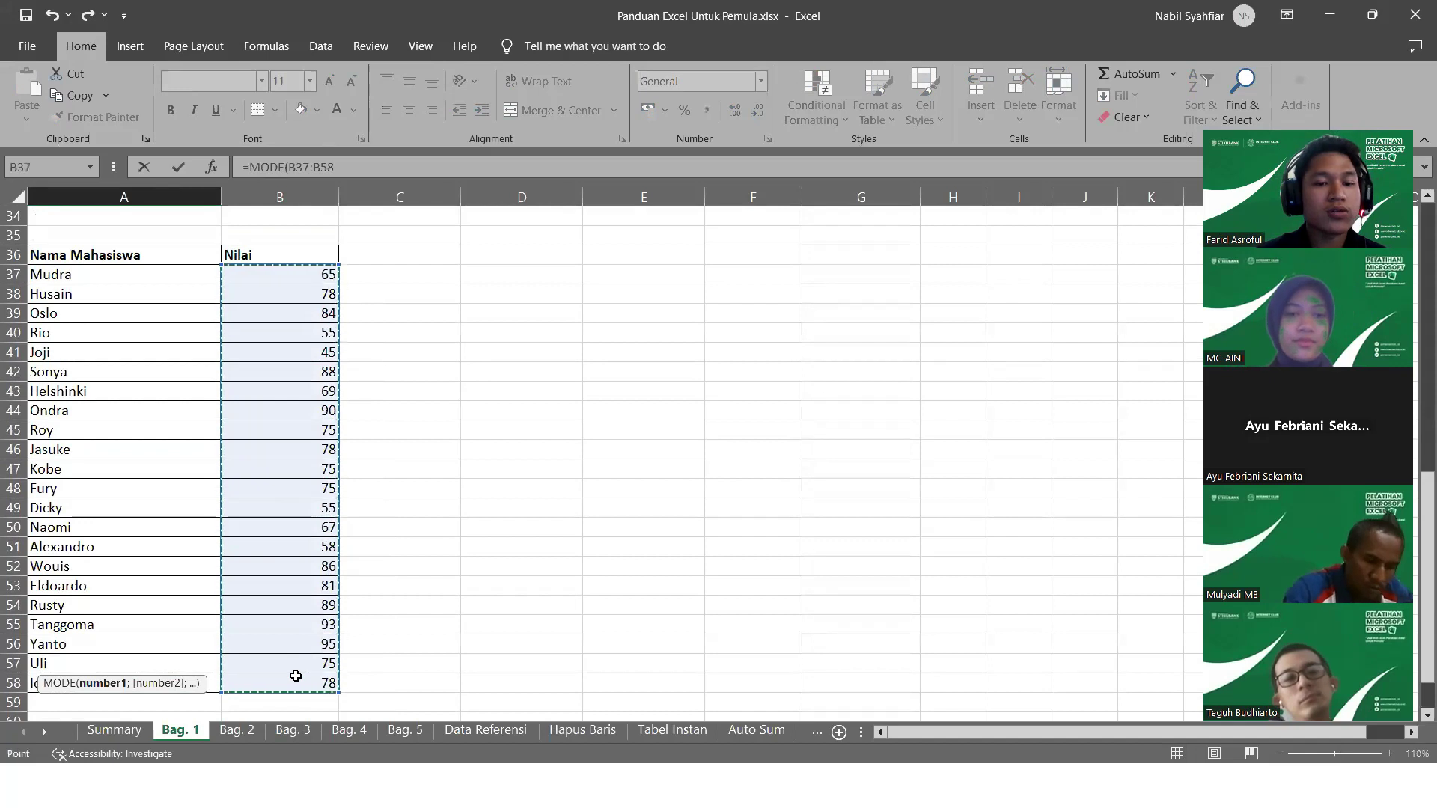
pyautogui.scroll(-3, 362, 488)
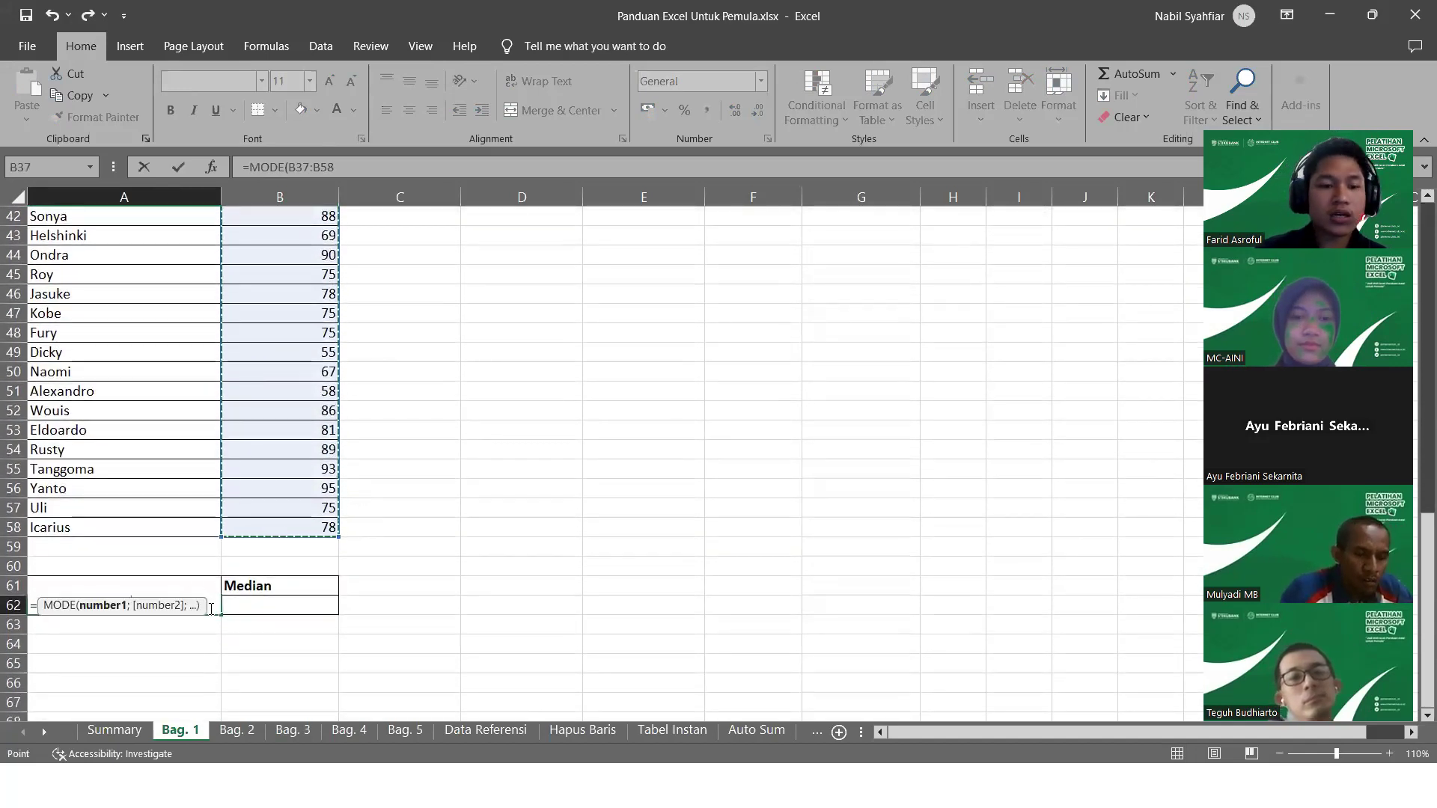
pyautogui.press('Return')
pyautogui.click(177, 608)
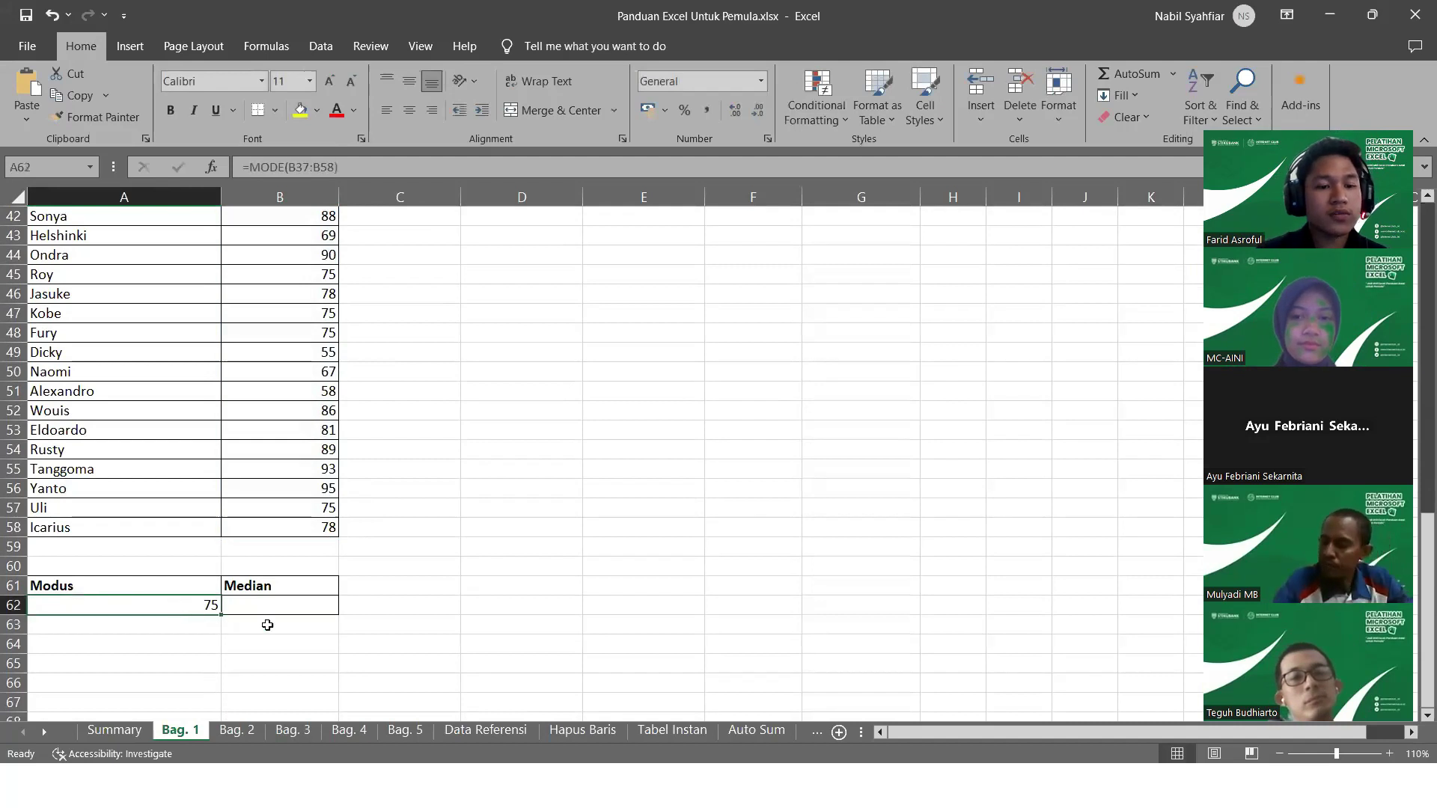
pyautogui.click(295, 602)
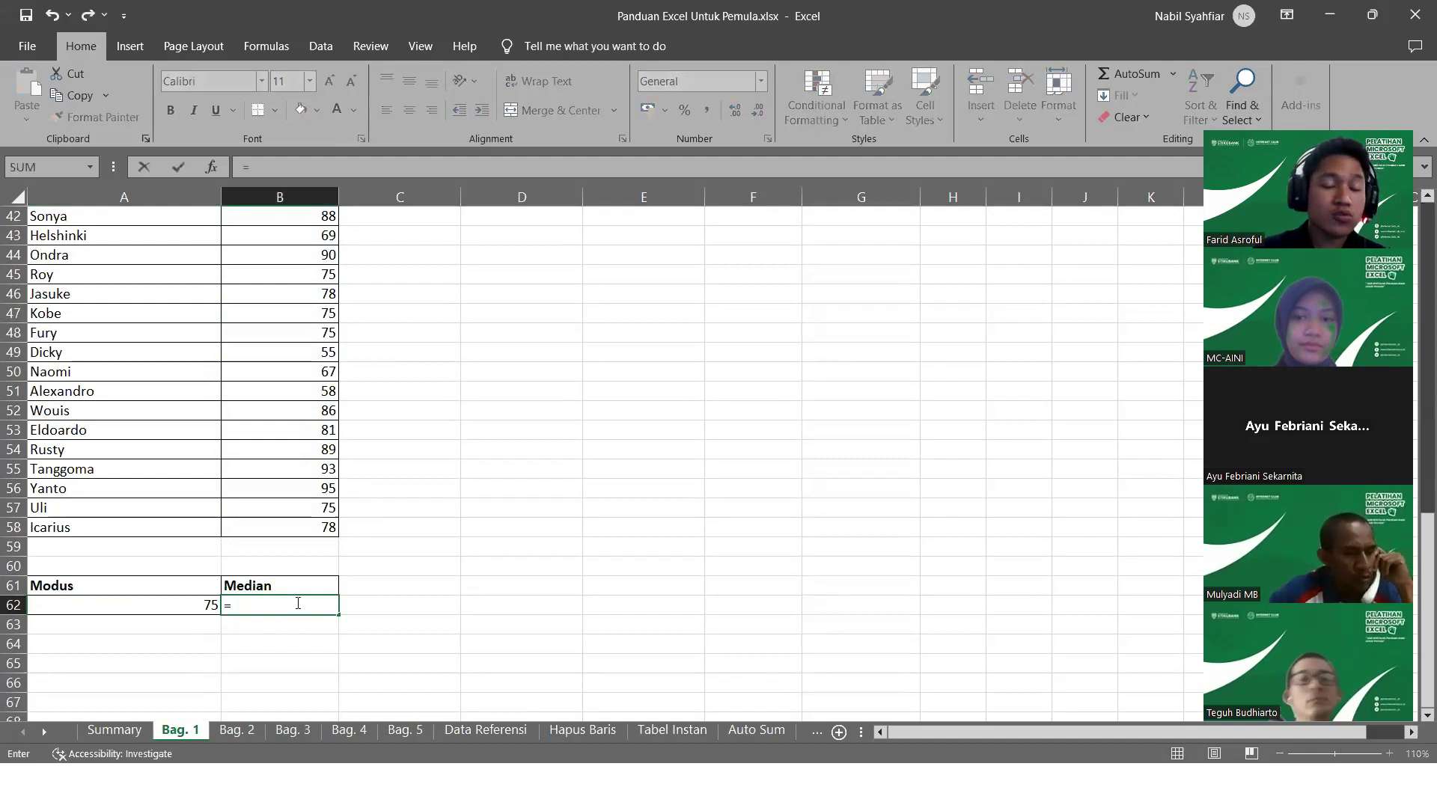
# Enter =MEDIAN(B37:B58) in the Median cell B62, returning 76,5
pyautogui.write('med')
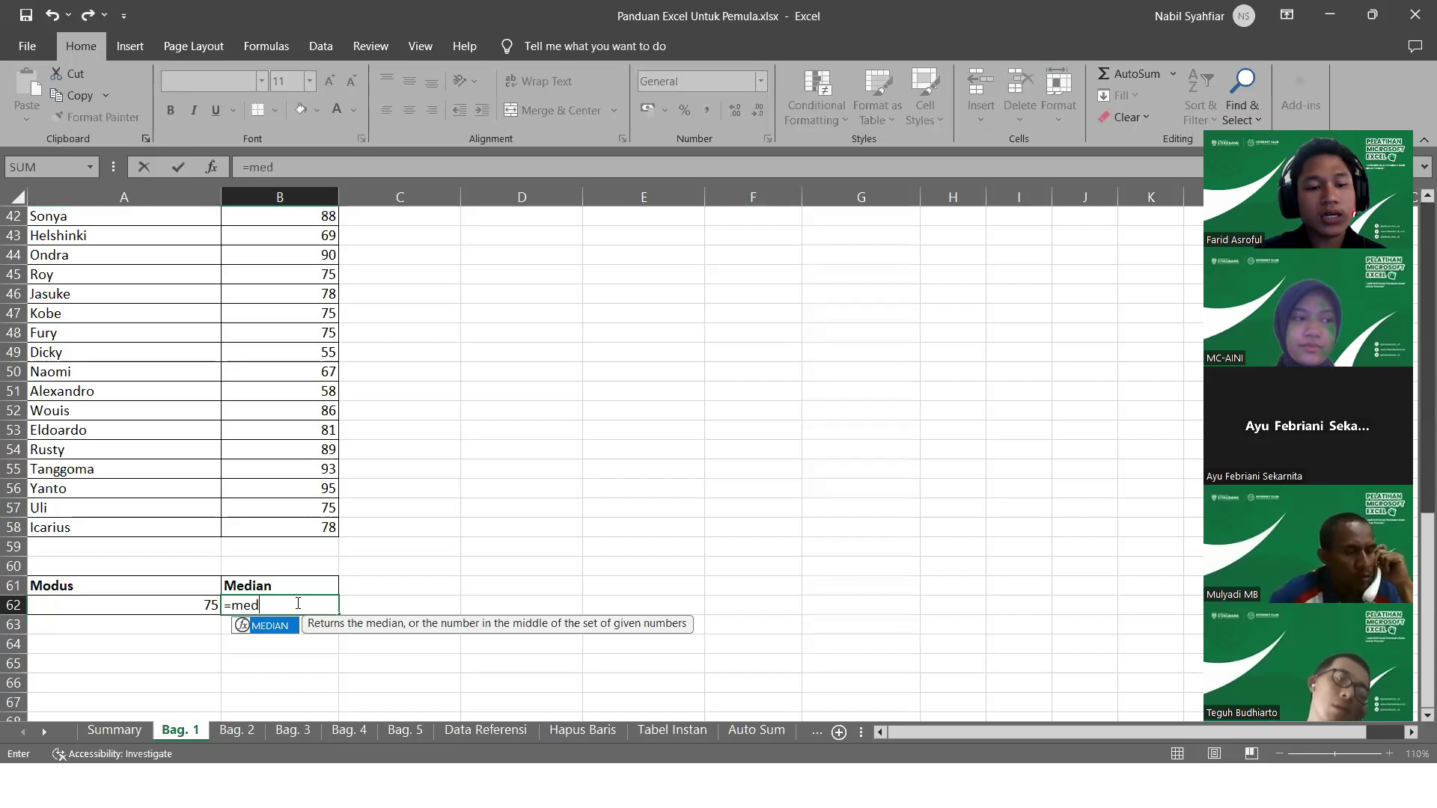
pyautogui.press('Tab')
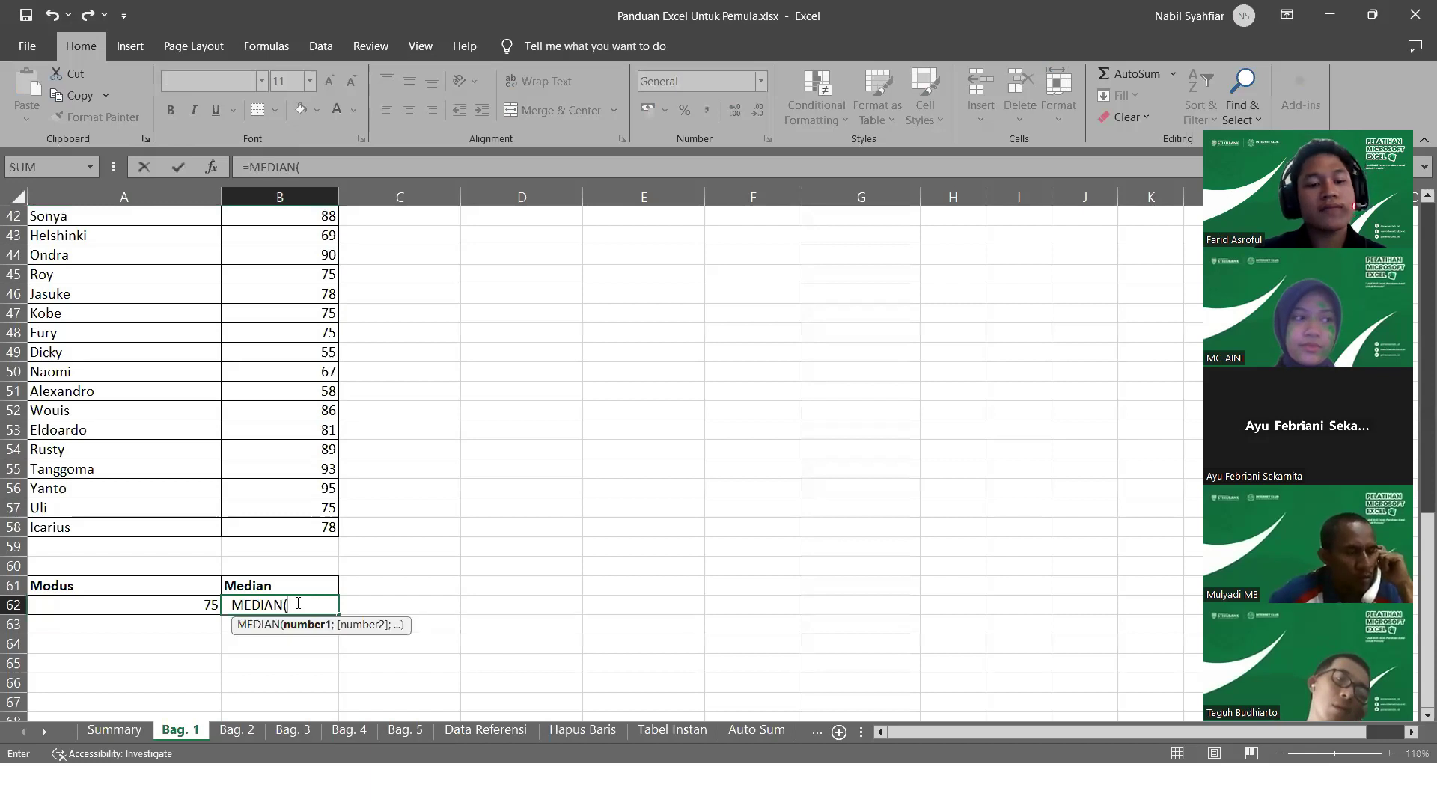
pyautogui.scroll(2, 483, 425)
pyautogui.scroll(1, 483, 425)
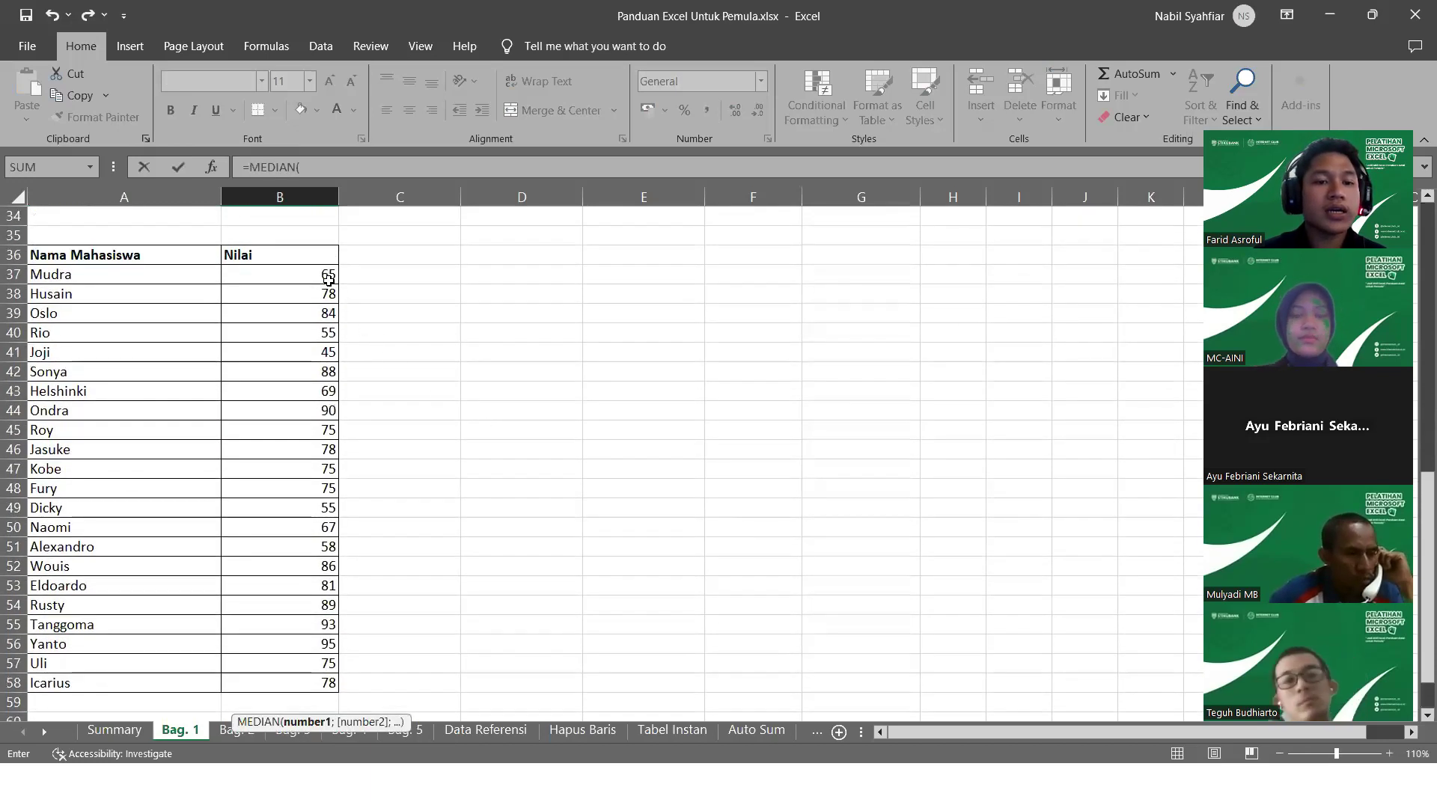
pyautogui.moveTo(323, 275); pyautogui.dragTo(318, 681)
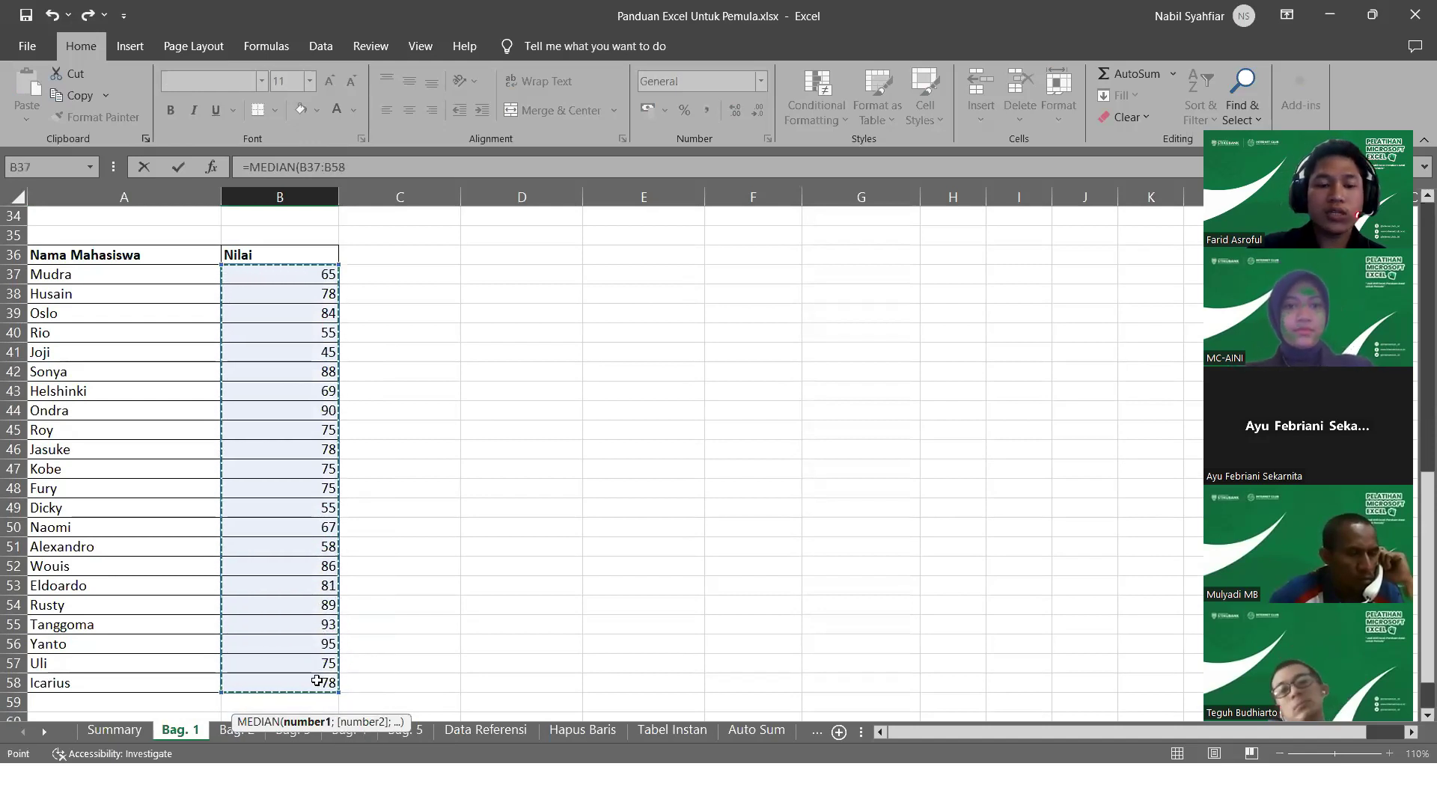
pyautogui.press('Return')
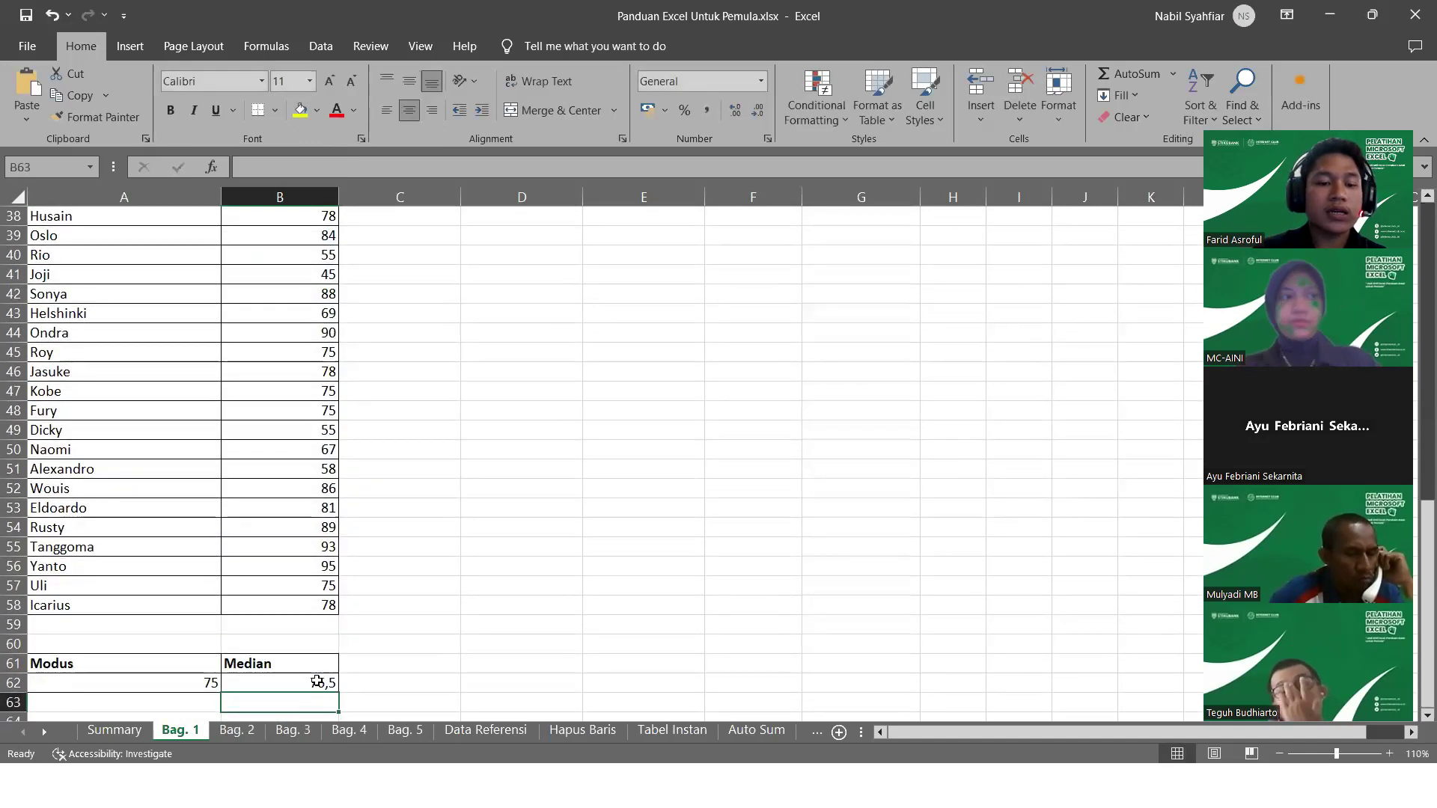
# Check the MODE and MEDIAN formulas, then go to the Bag. 2 sheet
pyautogui.click(167, 683)
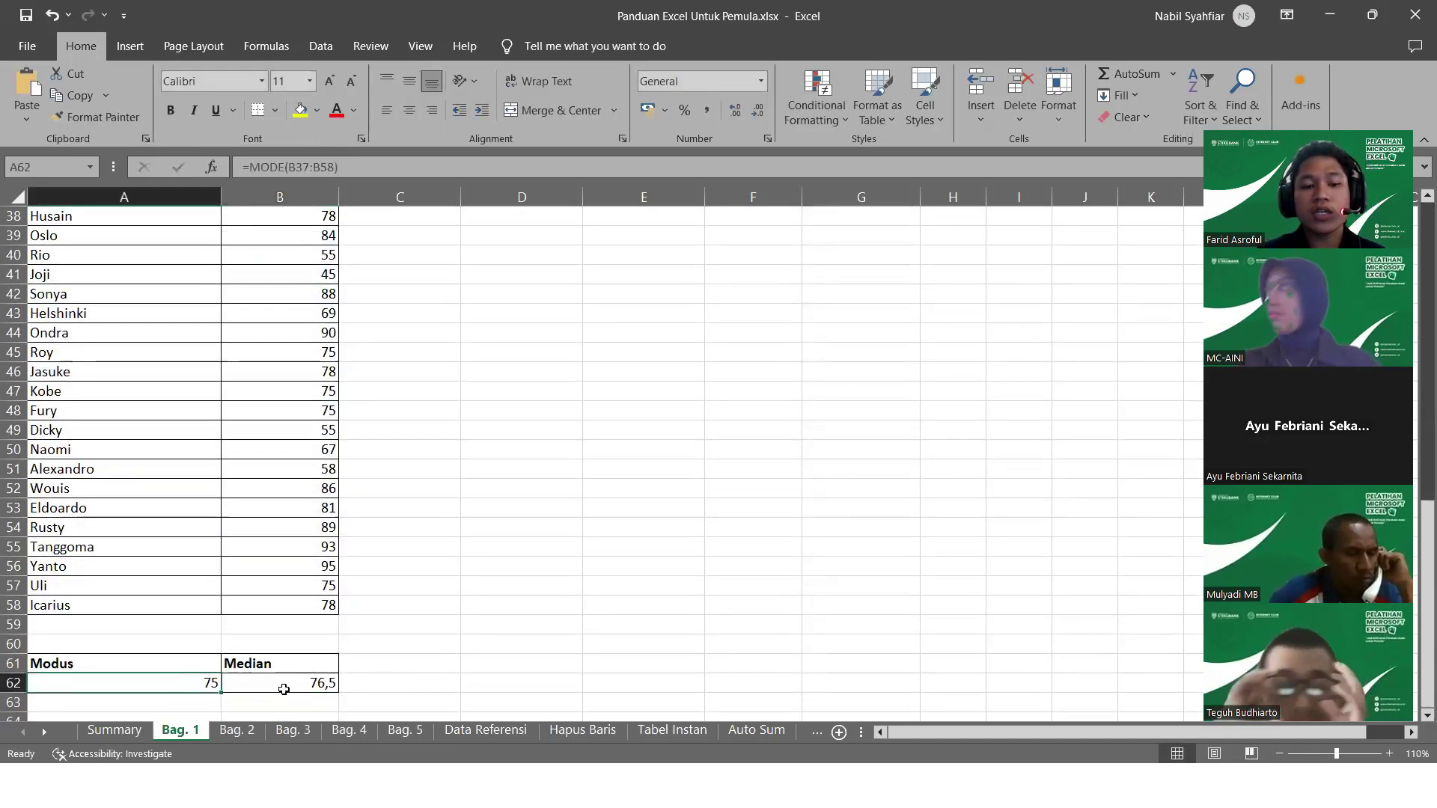
pyautogui.click(285, 689)
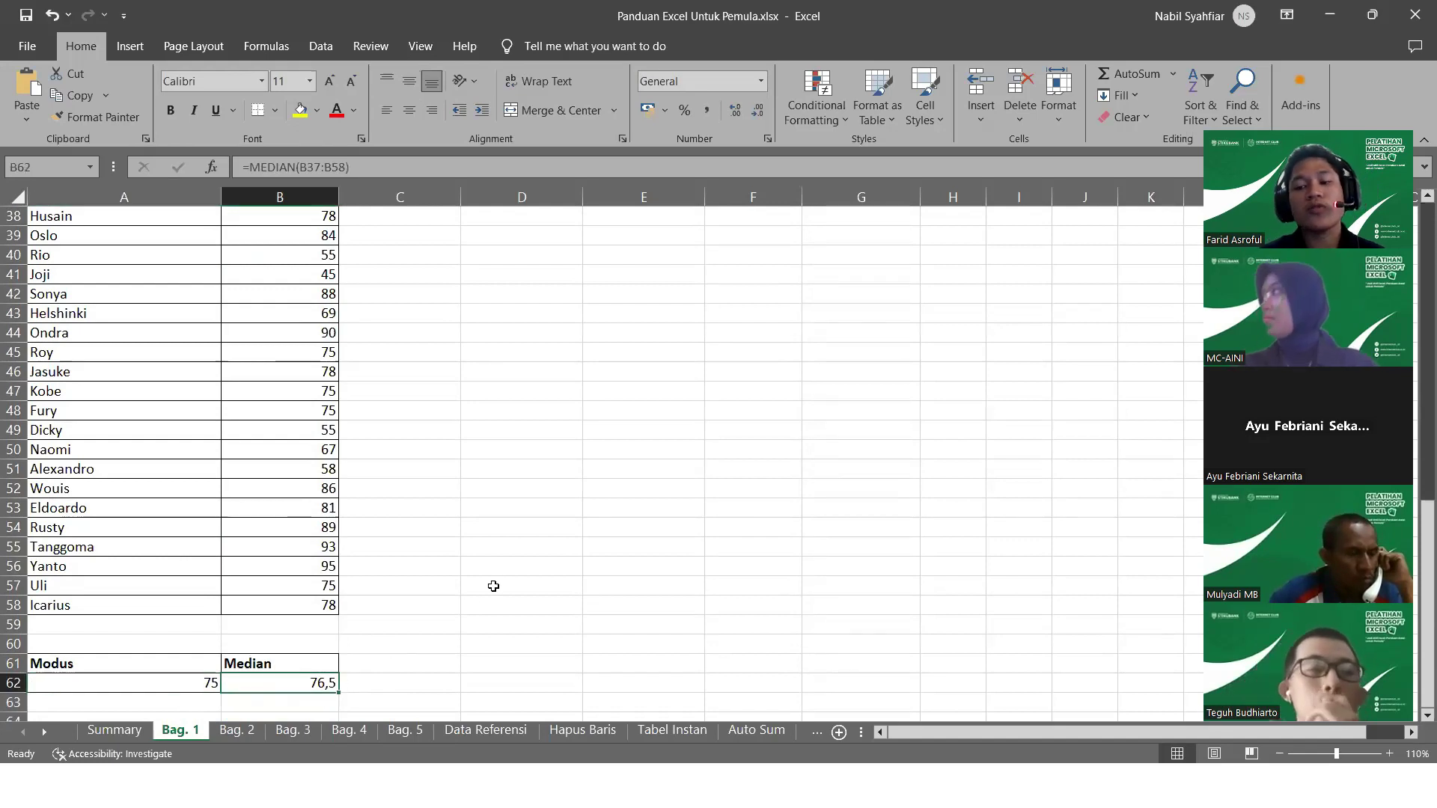
pyautogui.scroll(12, 586, 407)
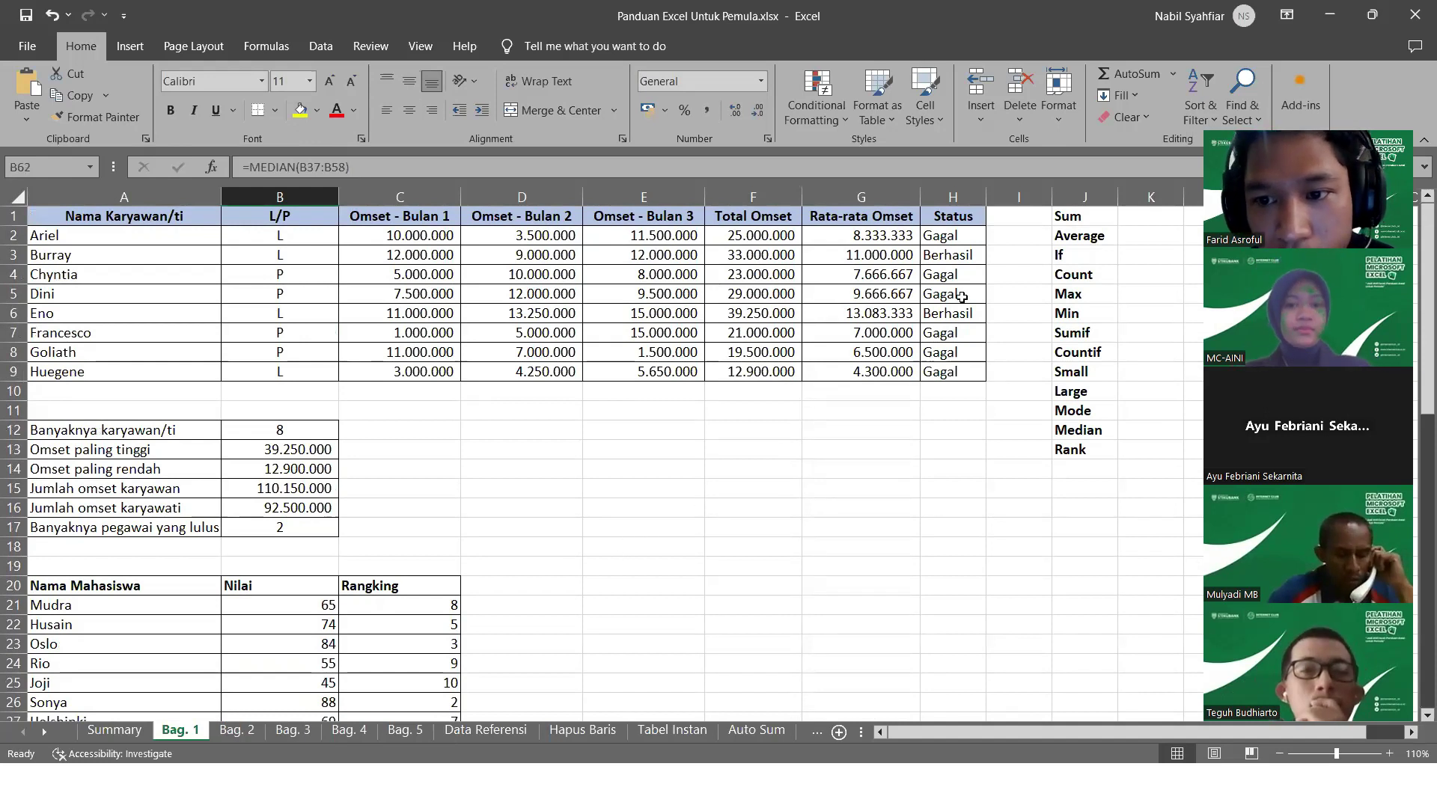
pyautogui.click(1081, 466)
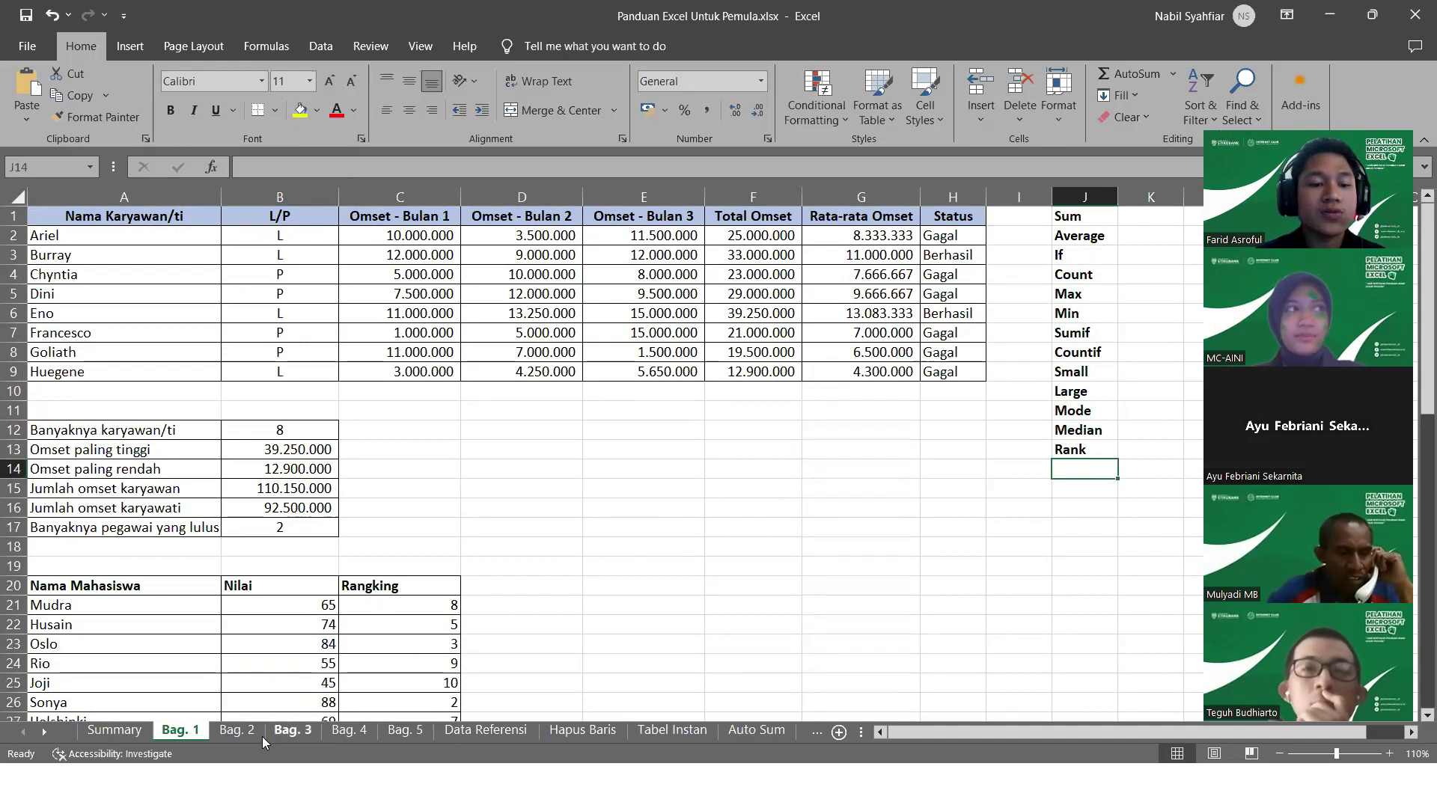
pyautogui.click(237, 730)
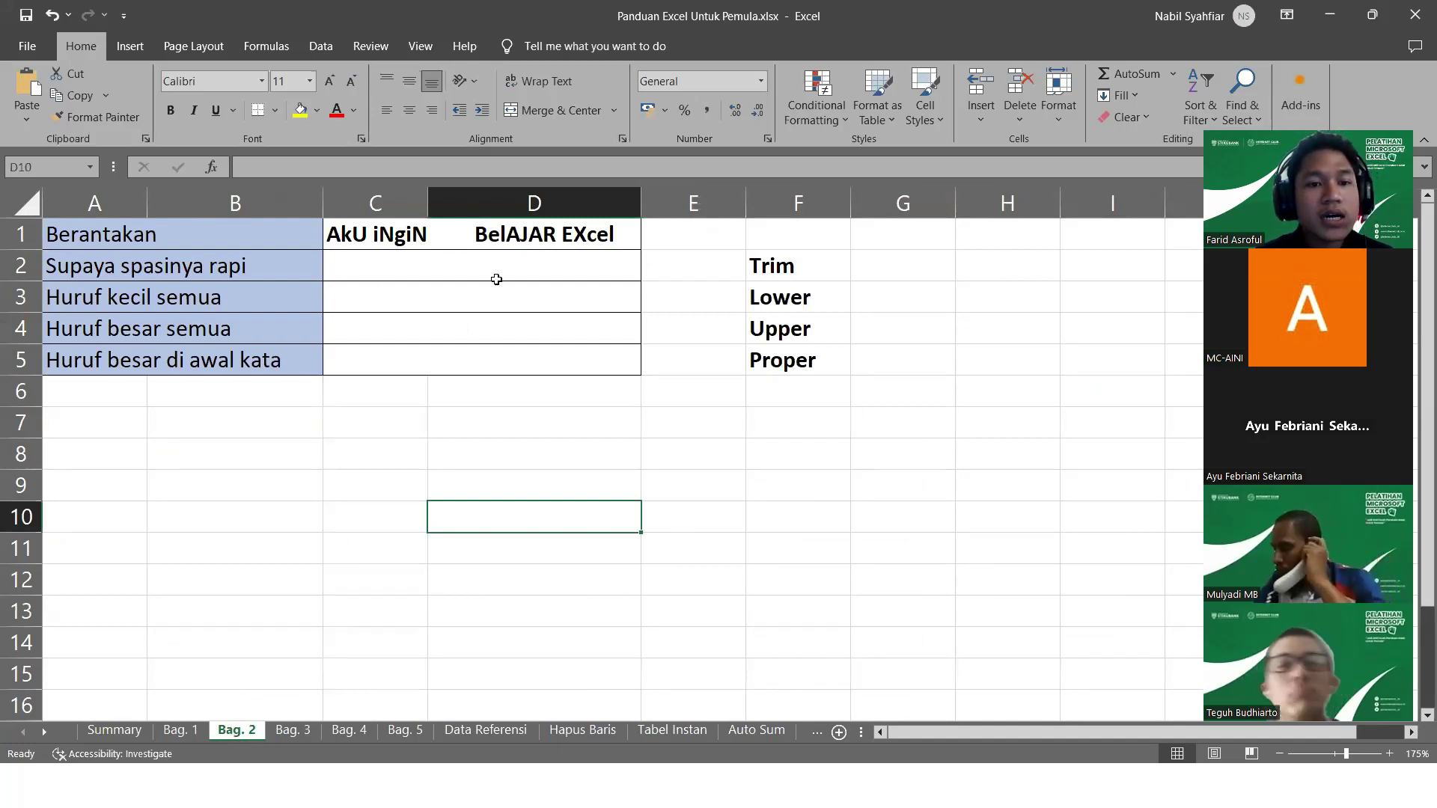
pyautogui.click(774, 268)
pyautogui.click(784, 301)
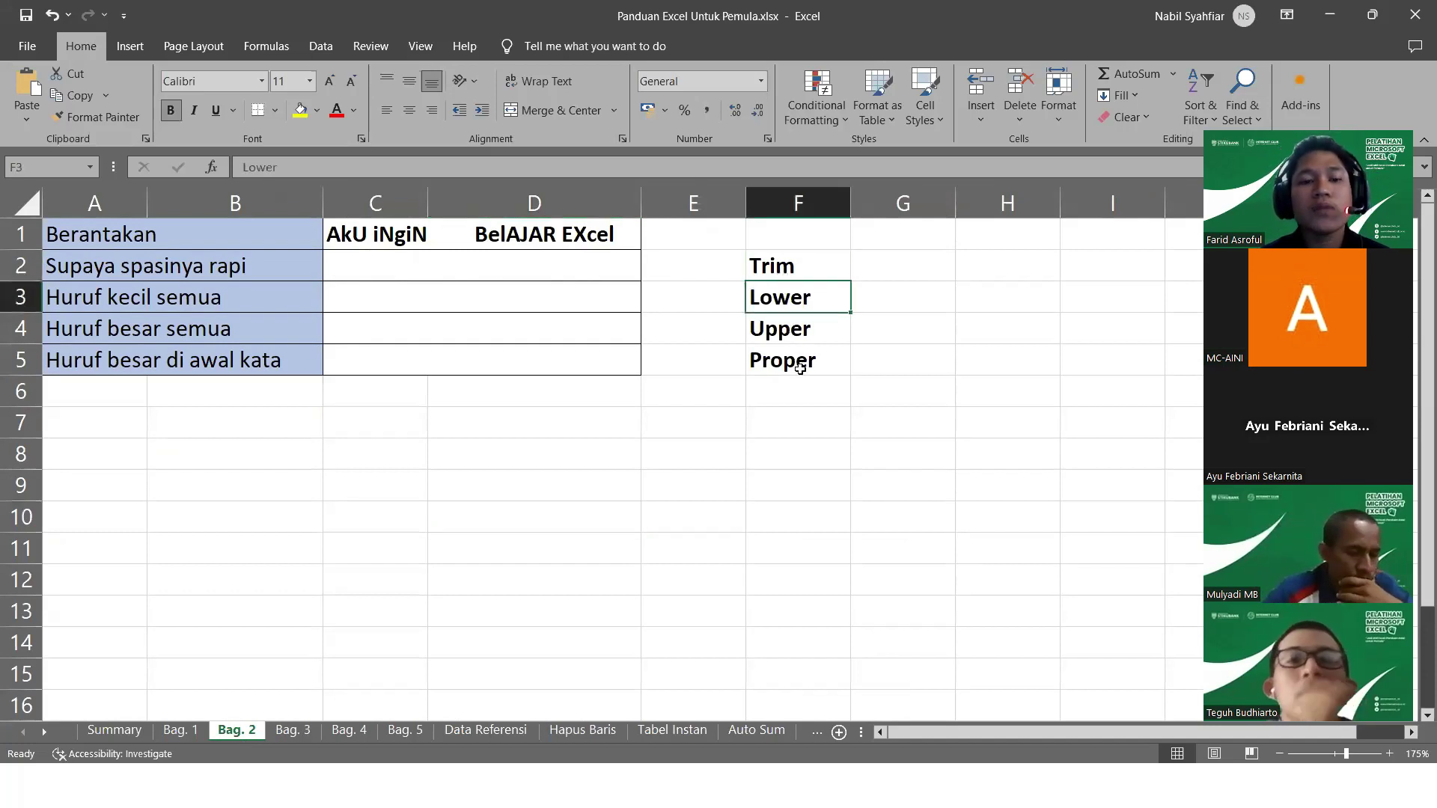
pyautogui.click(193, 238)
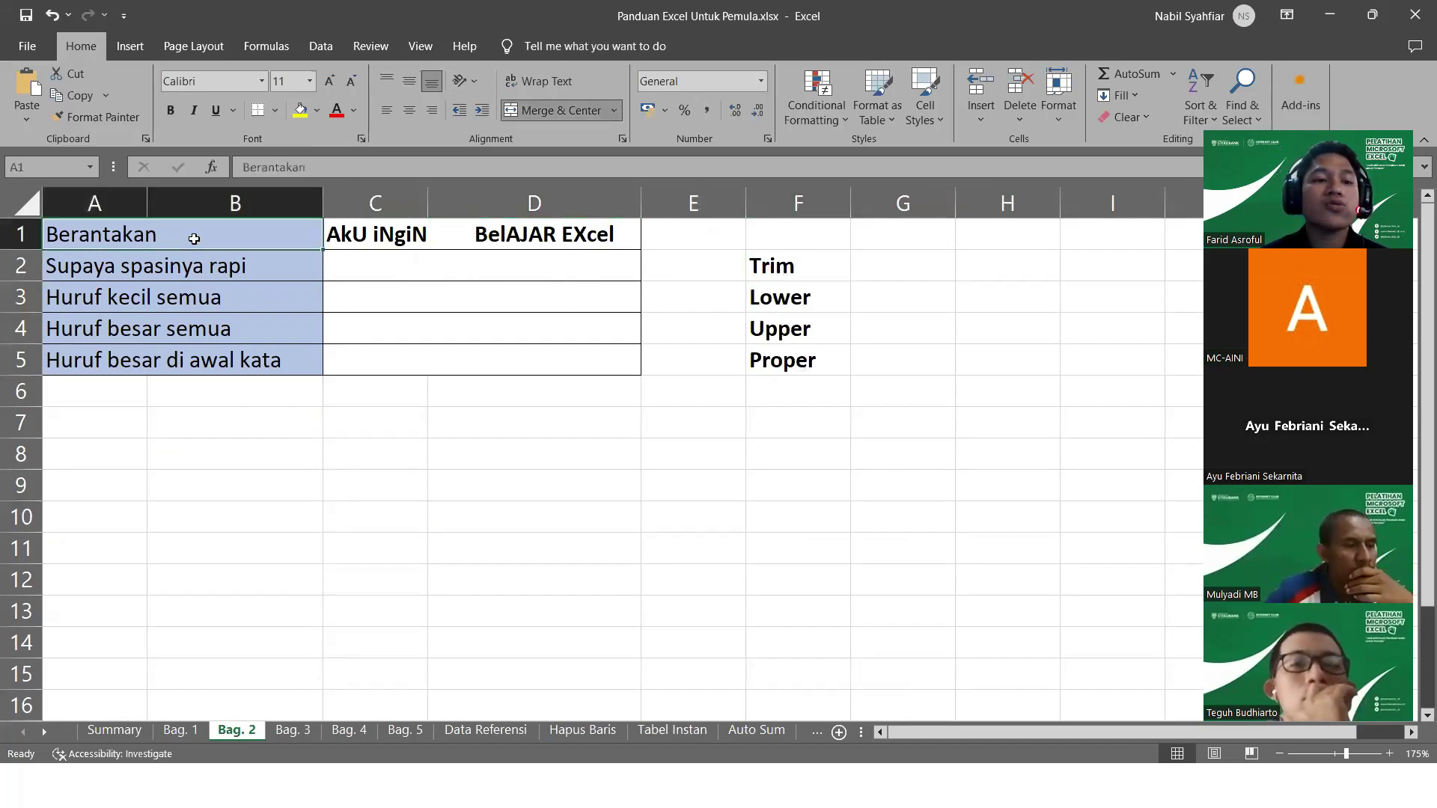
pyautogui.click(360, 239)
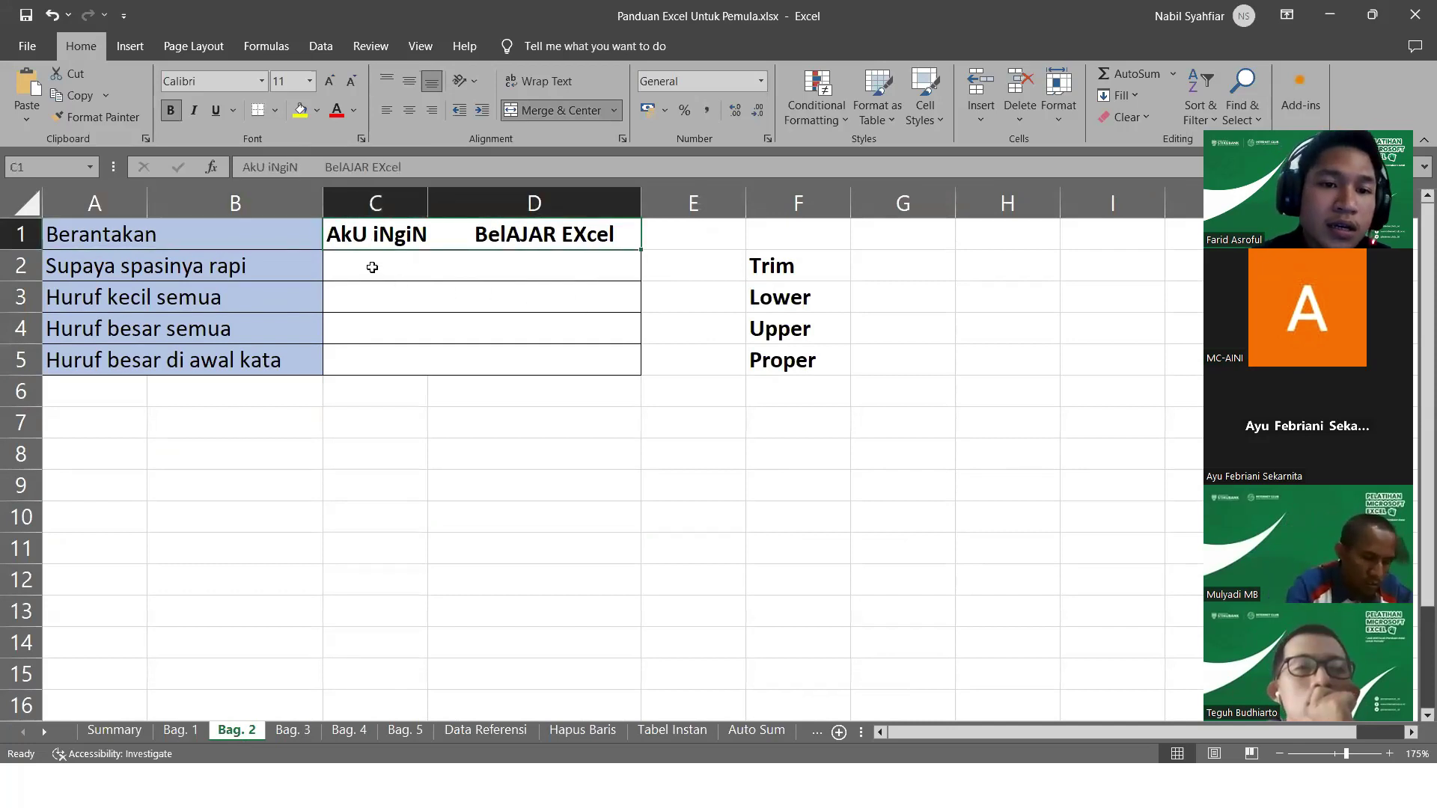
pyautogui.click(372, 267)
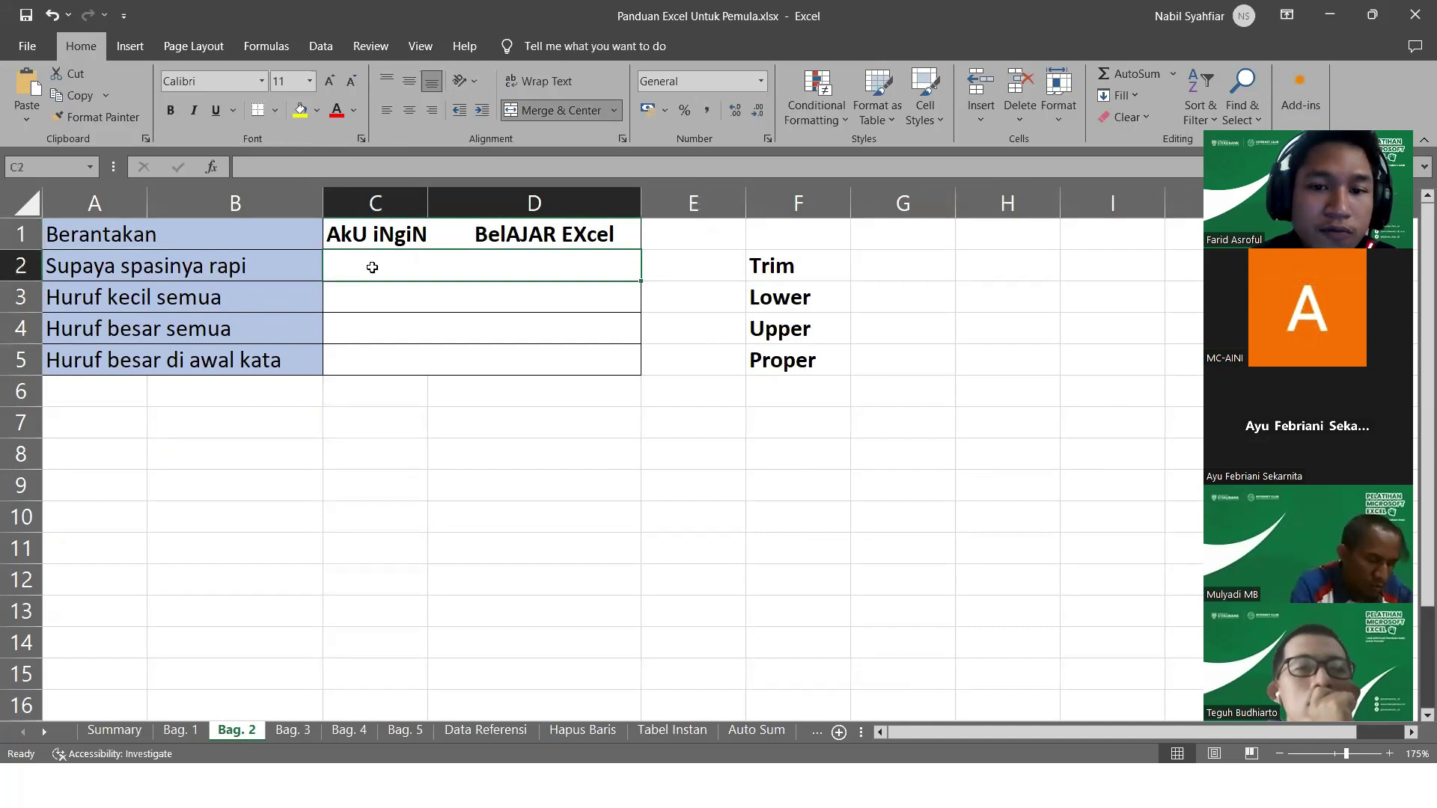
pyautogui.click(773, 264)
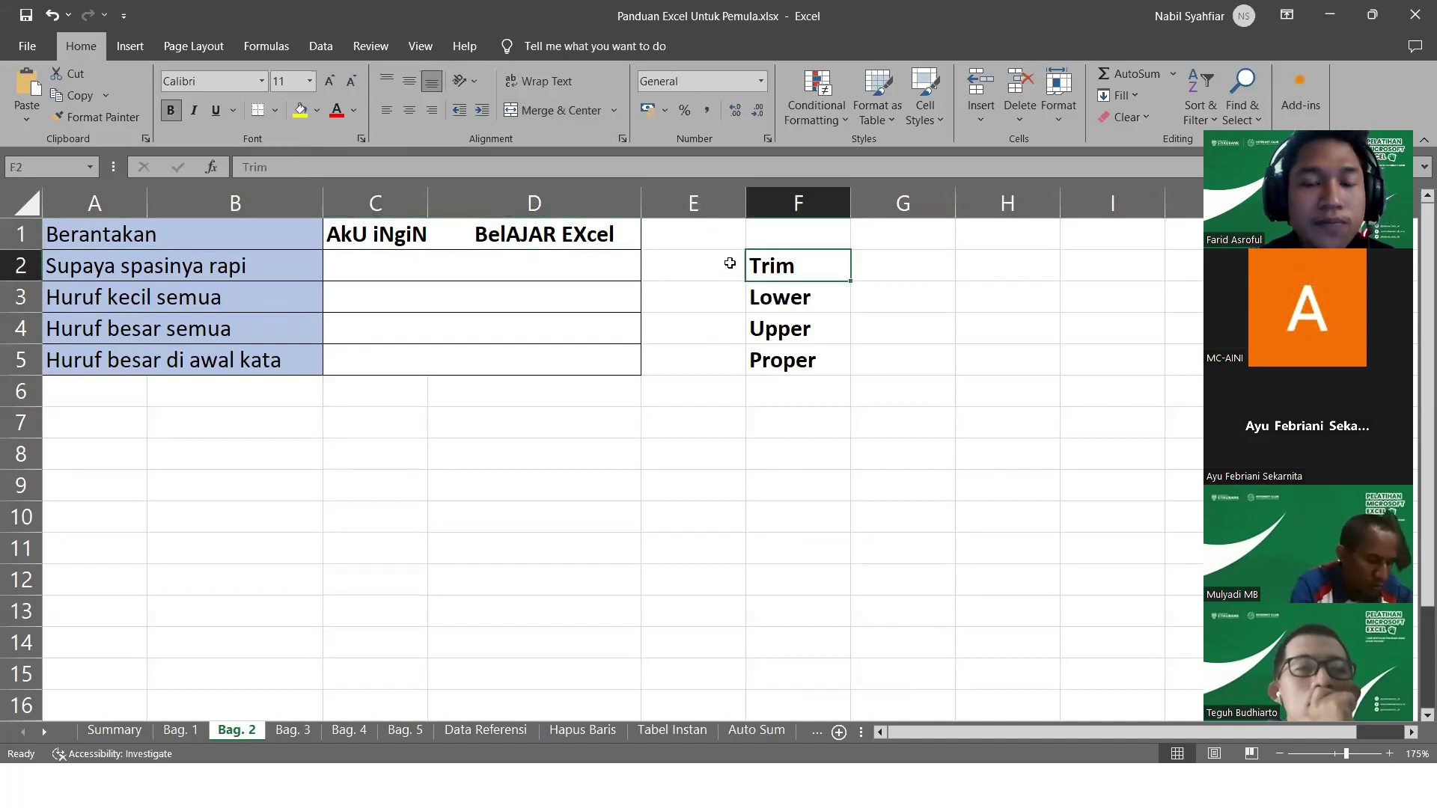
pyautogui.click(477, 270)
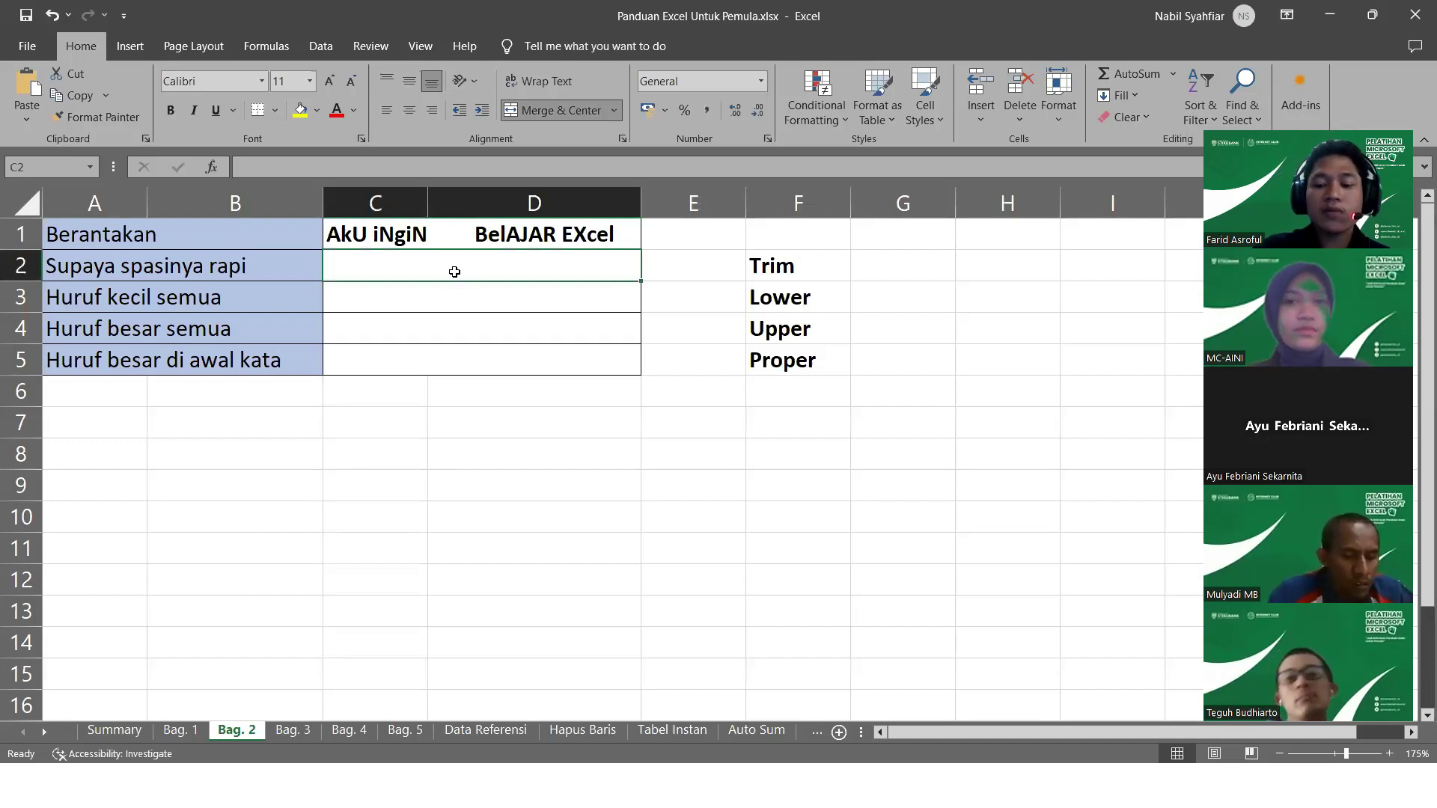
# Enter =TRIM(C1) in C2 to strip extra spaces from the messy text
pyautogui.write('=tri')
pyautogui.press('Tab')
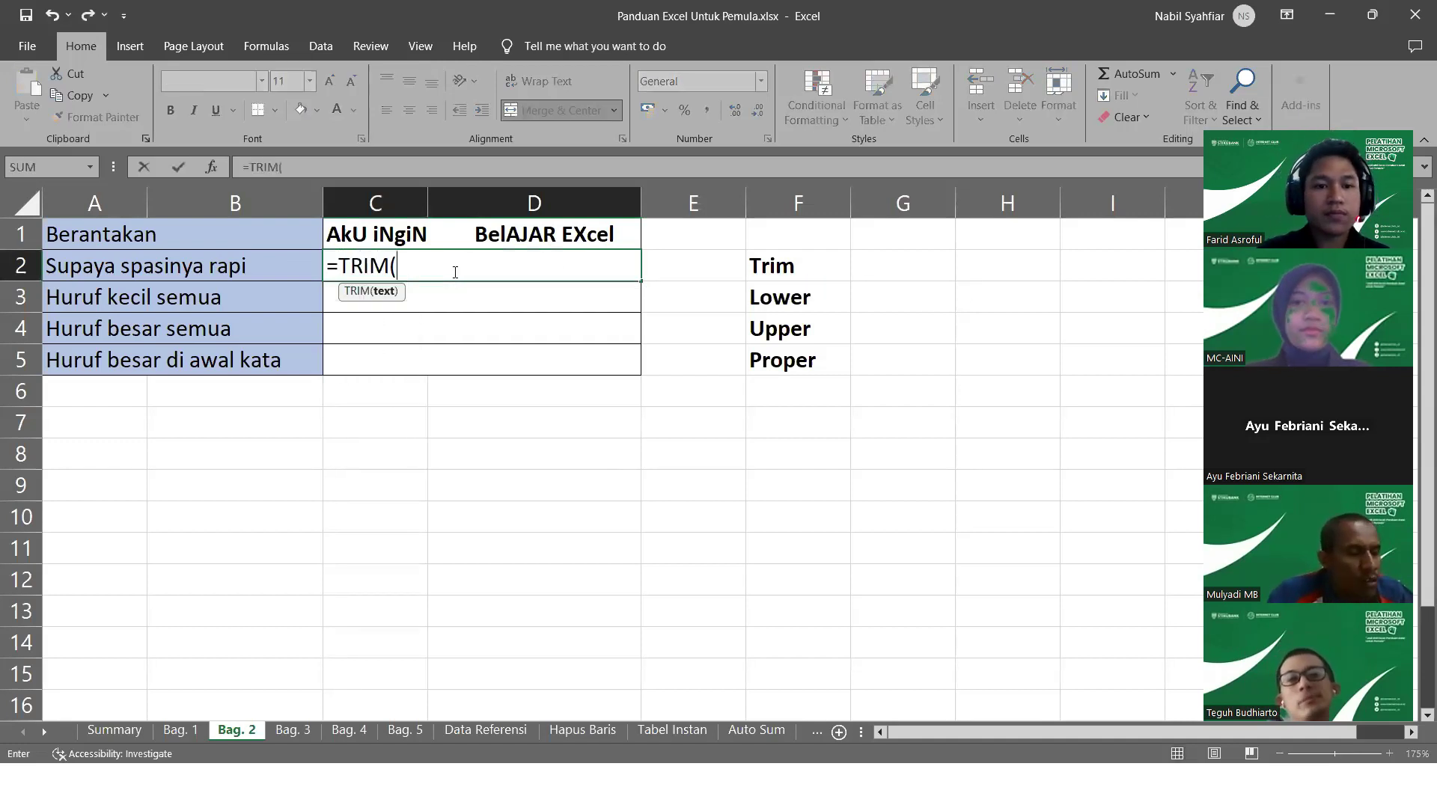
pyautogui.click(399, 235)
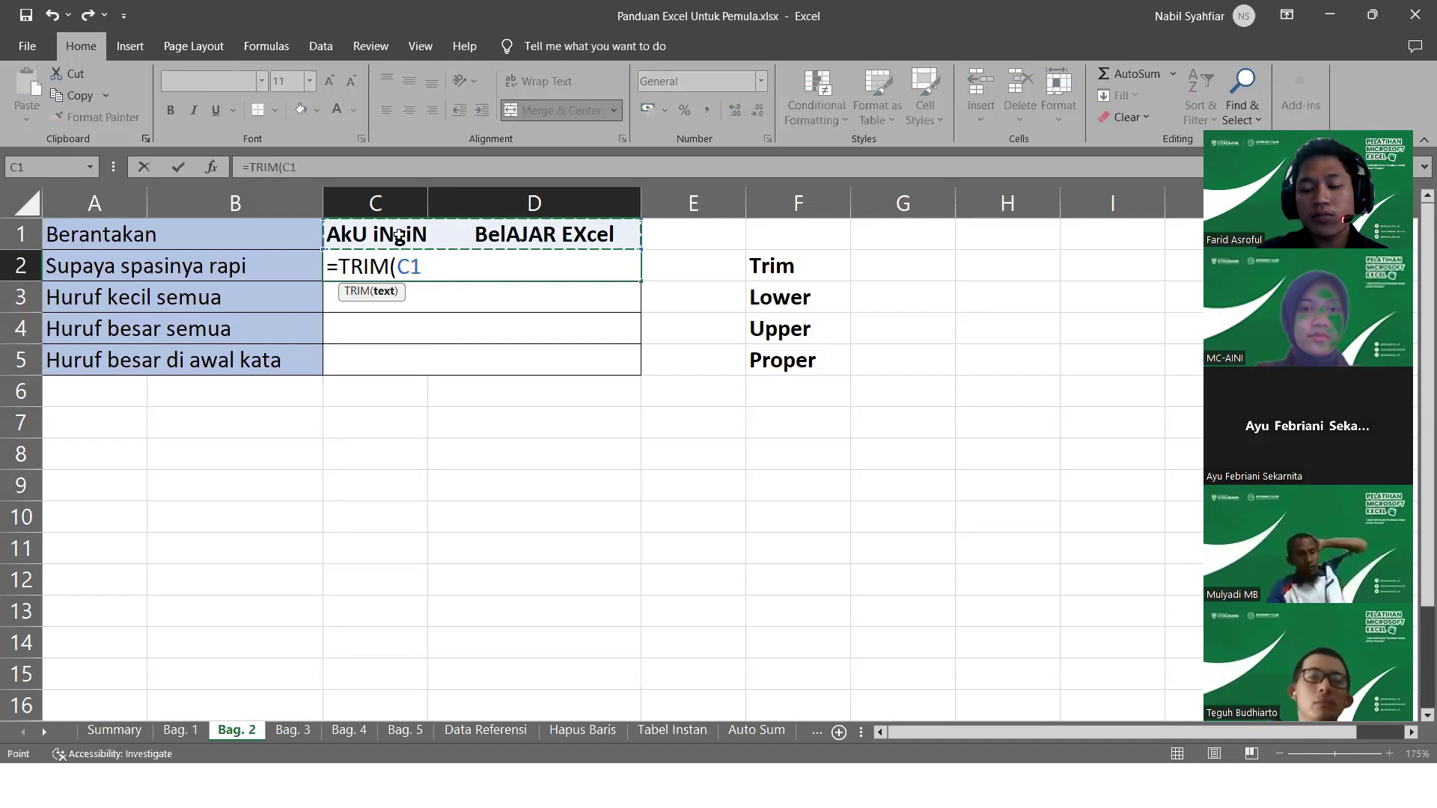
pyautogui.press('Return')
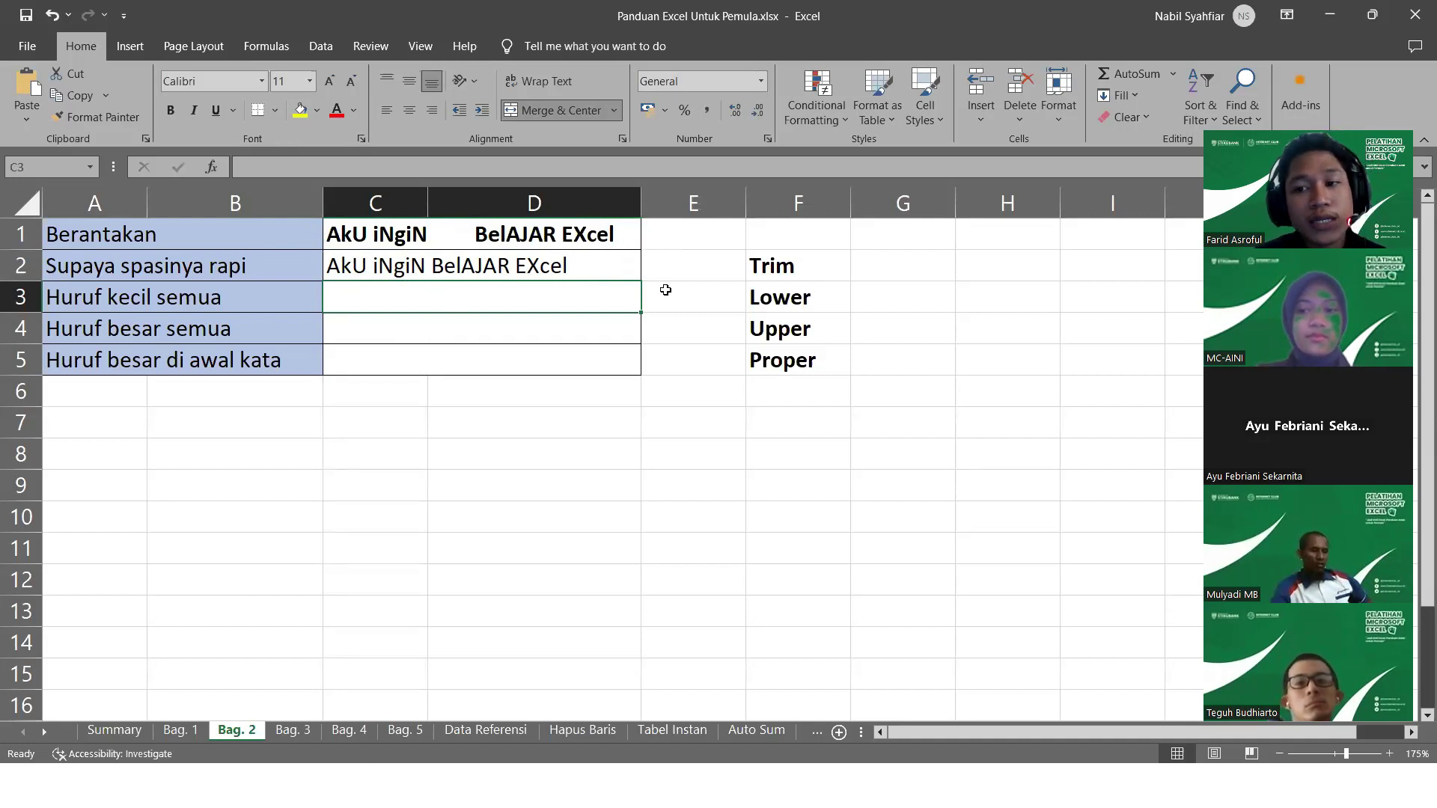
# Enter =LOWER(C2) in C3, giving 'aku ingin belajar excel'
pyautogui.click(778, 301)
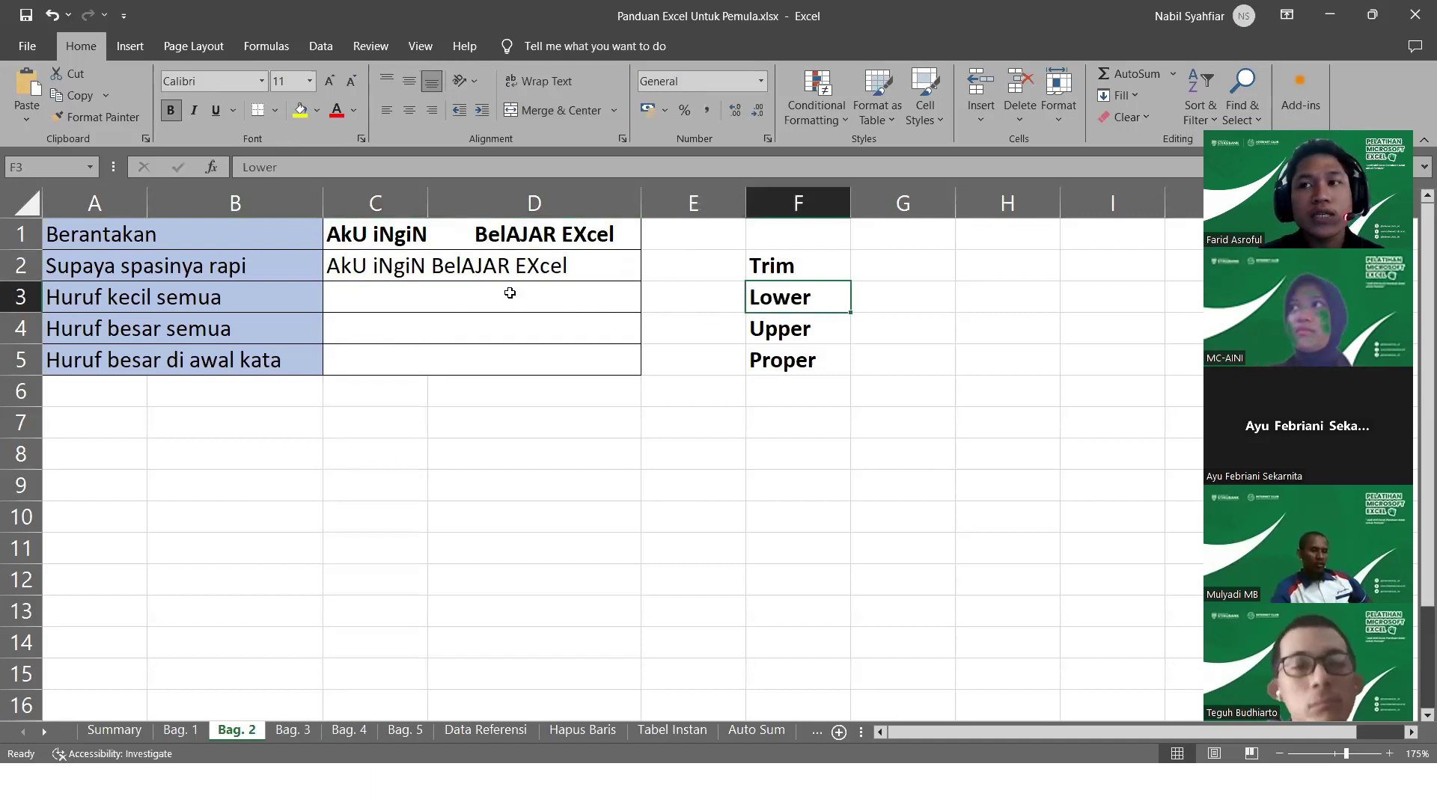
pyautogui.click(339, 267)
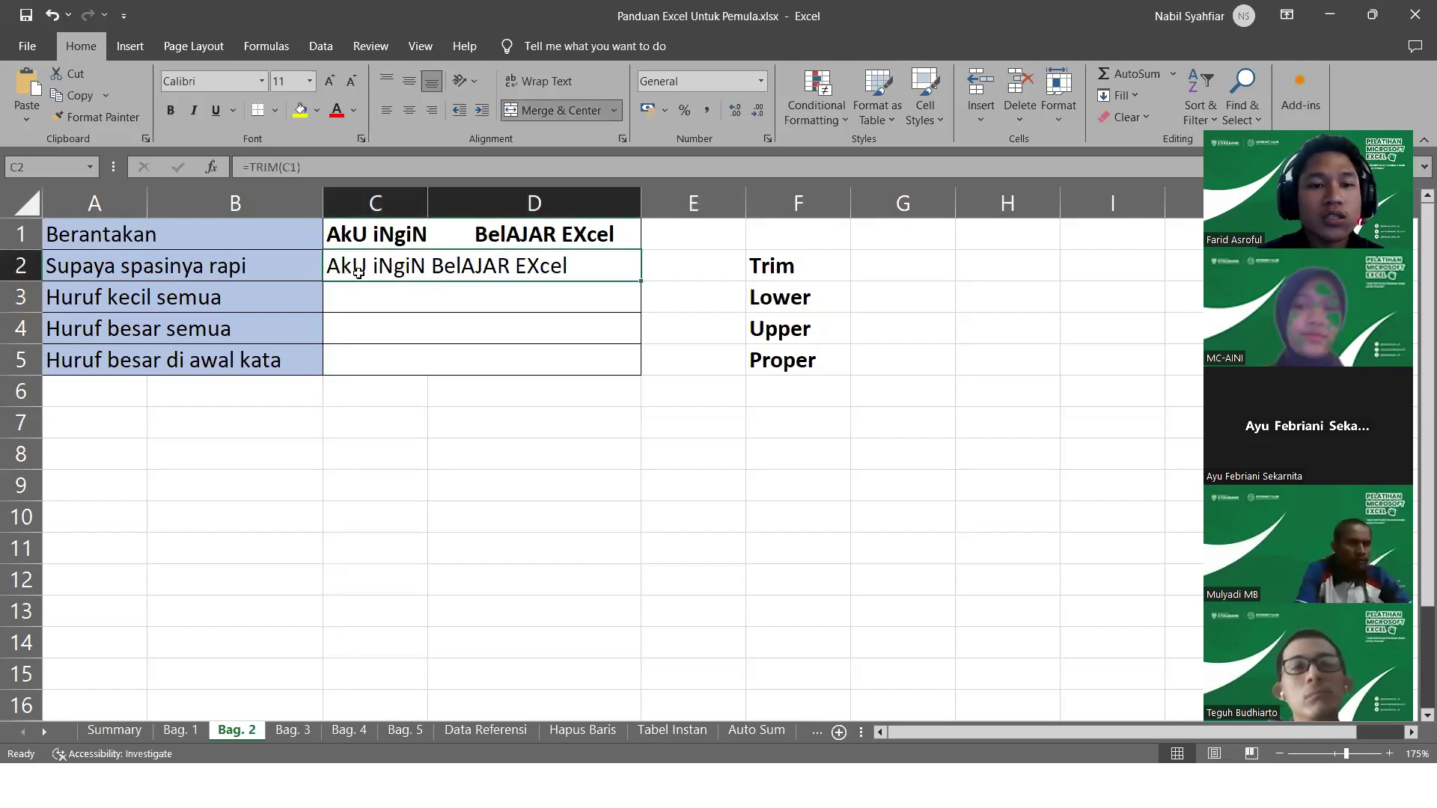
pyautogui.click(413, 311)
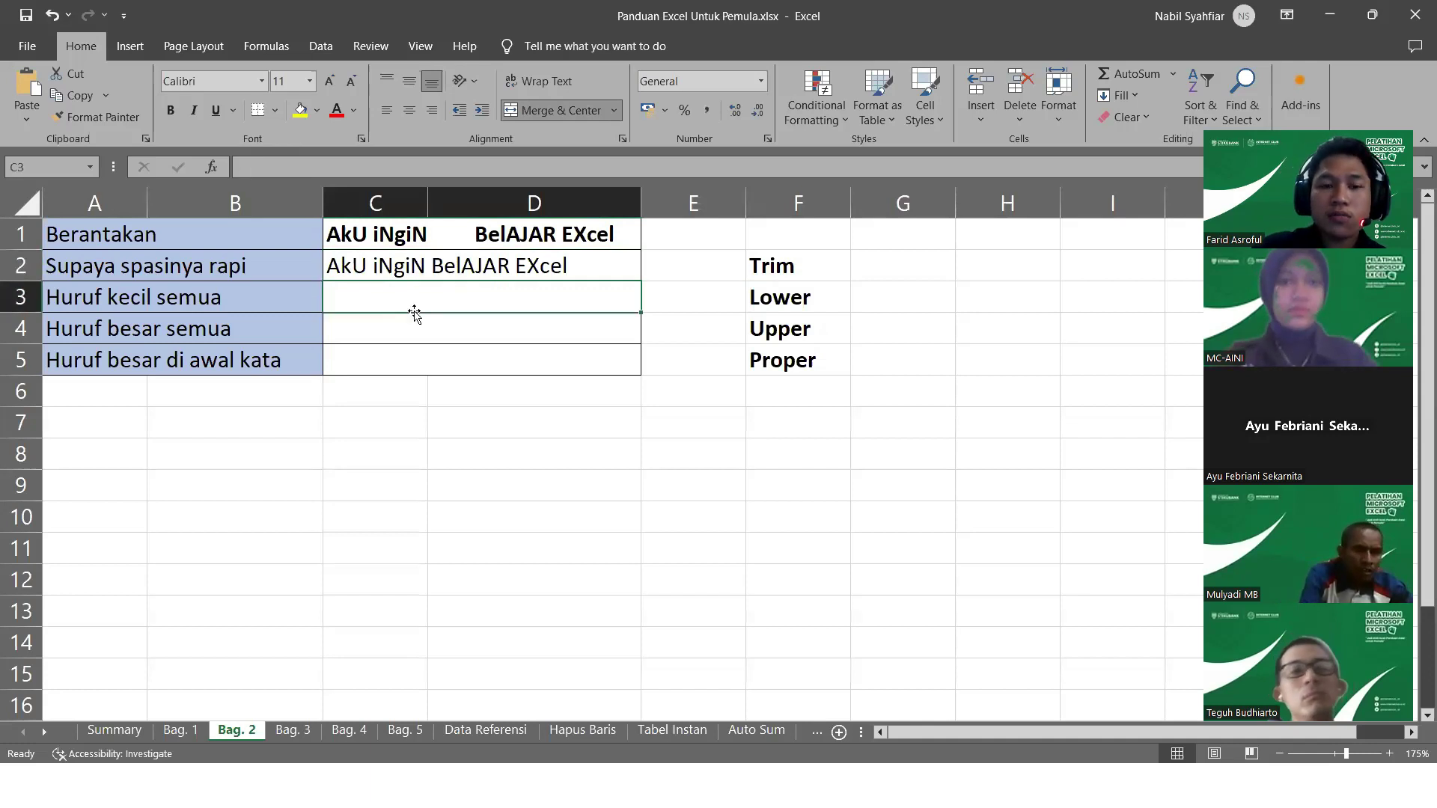
pyautogui.write('=low')
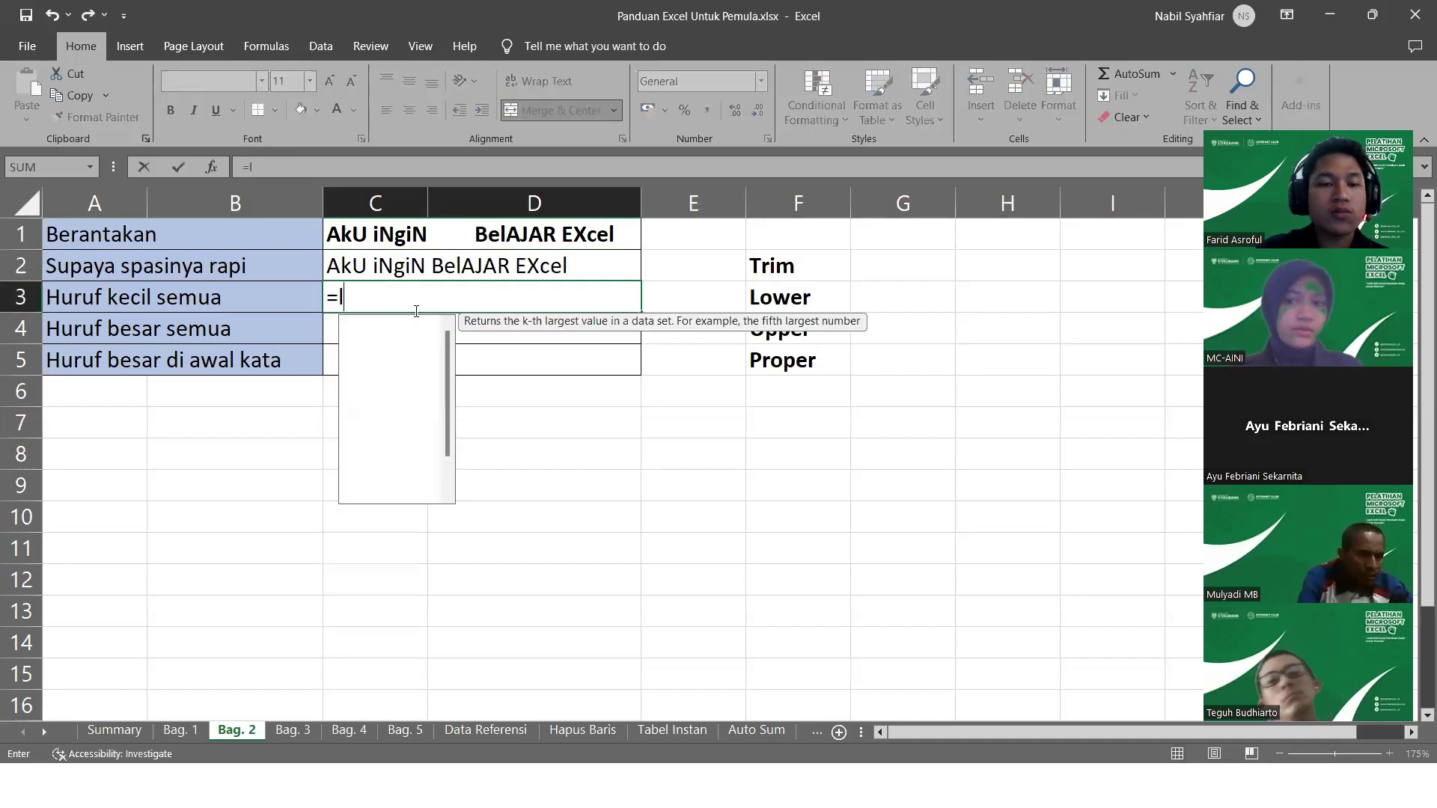
pyautogui.press('Tab')
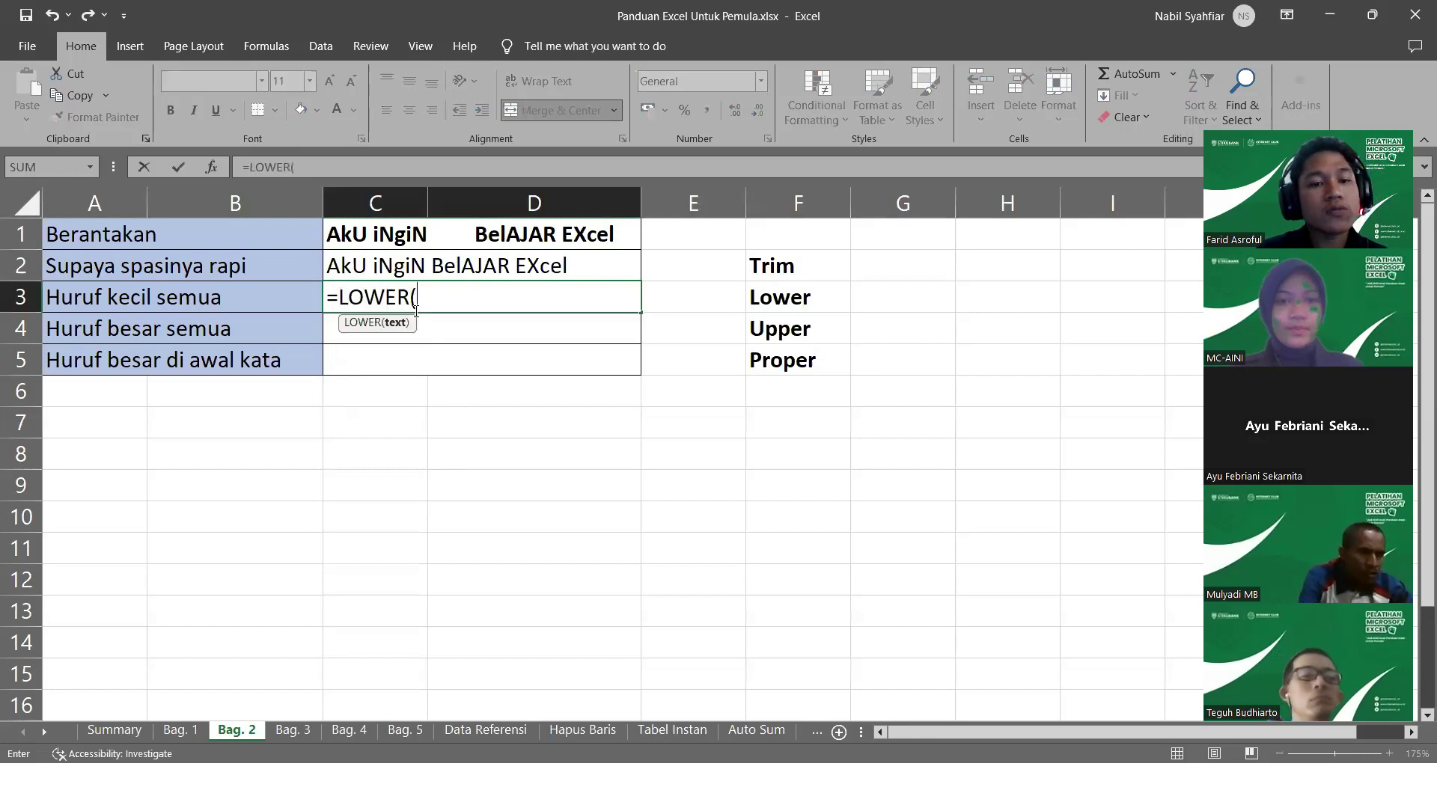
pyautogui.click(454, 266)
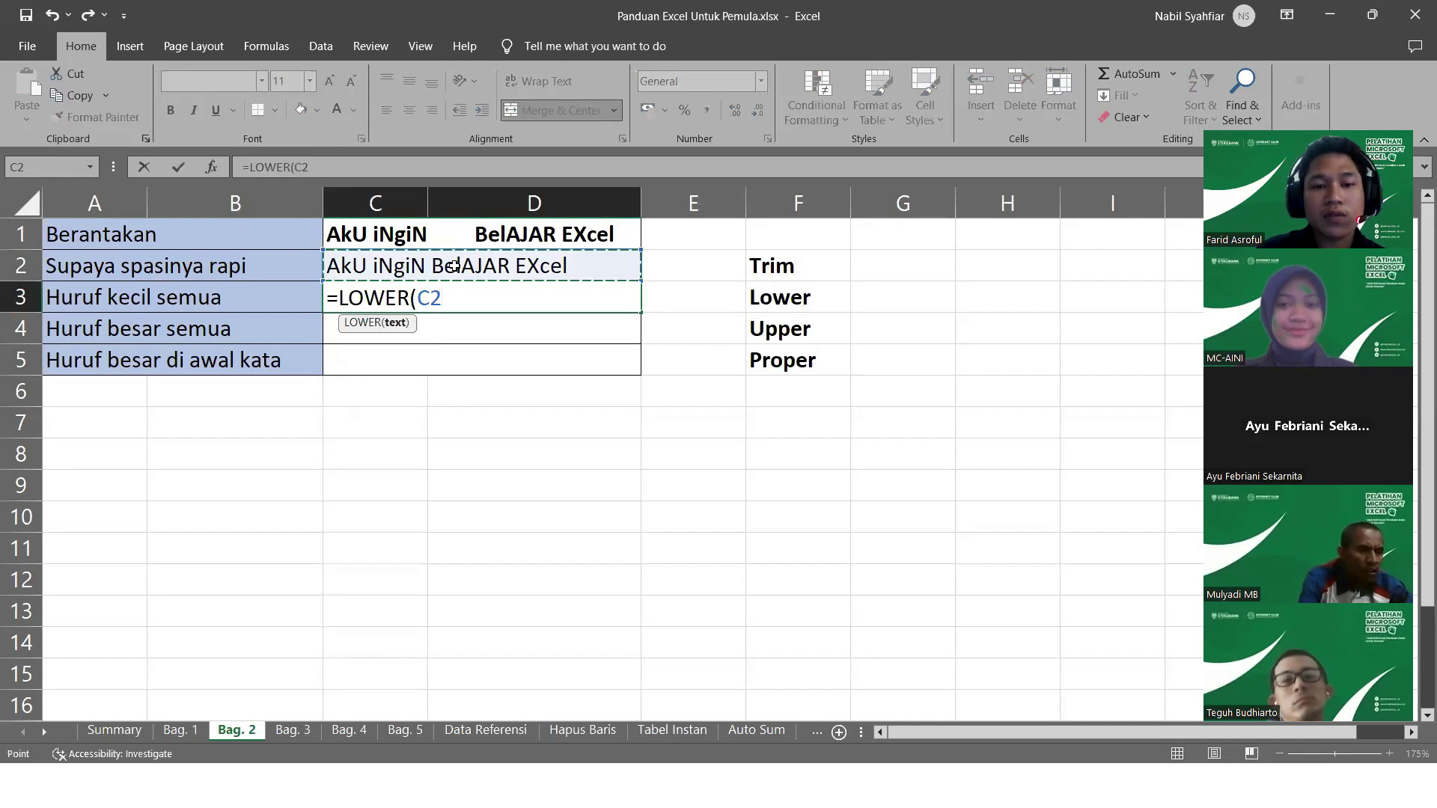
pyautogui.press('Return')
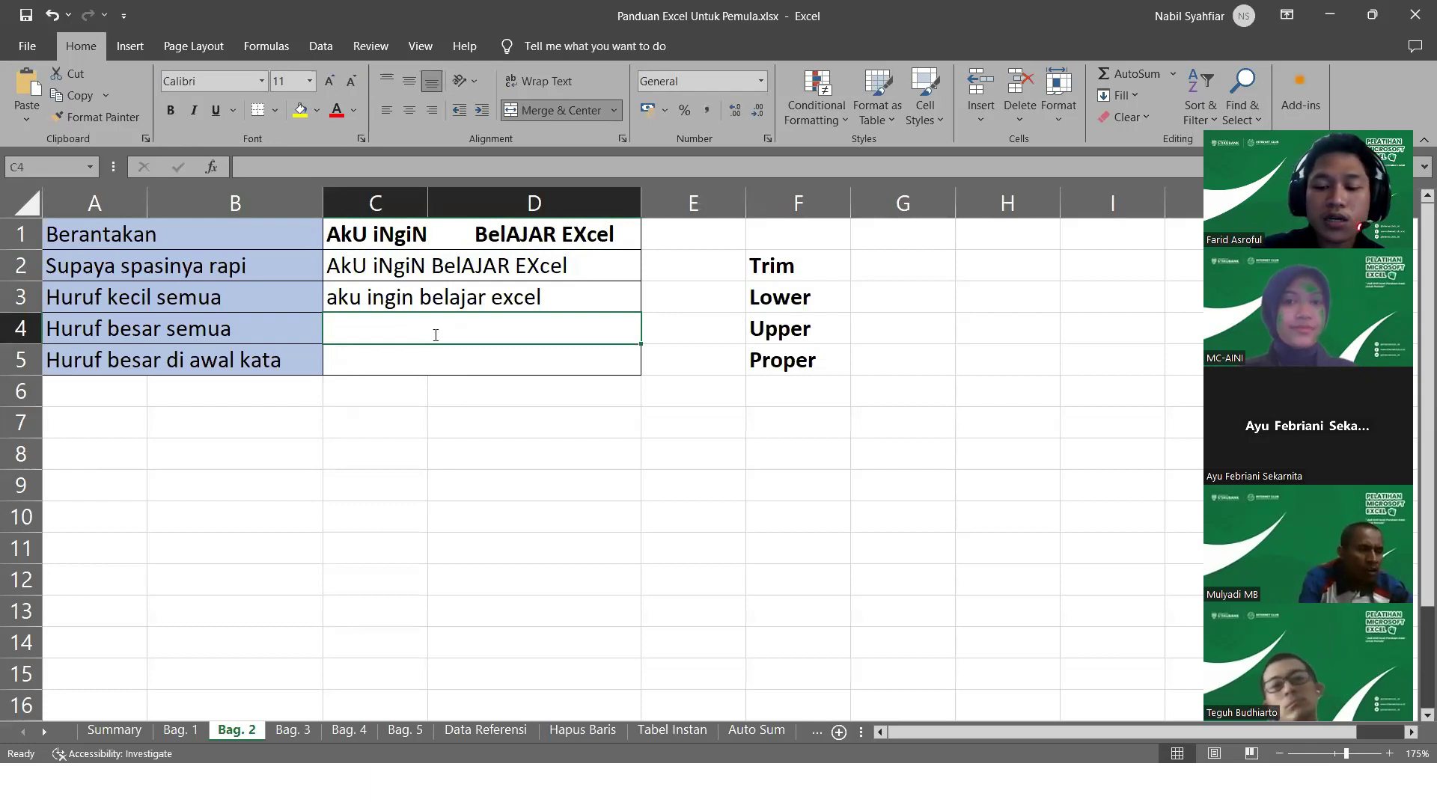
# Enter =UPPER(C3) in C4, giving 'AKU INGIN BELAJAR EXCEL'
pyautogui.write('=up')
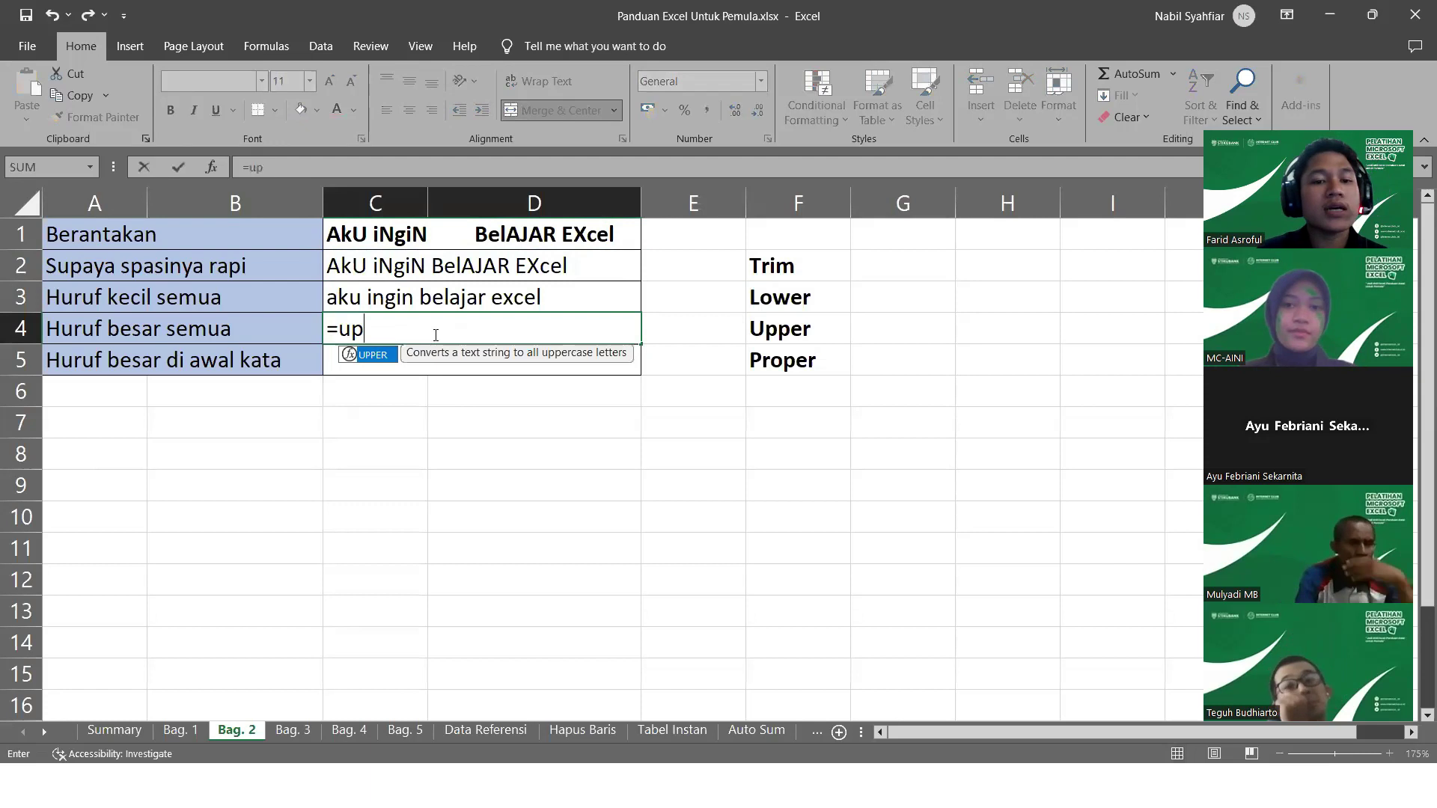
pyautogui.press('Tab')
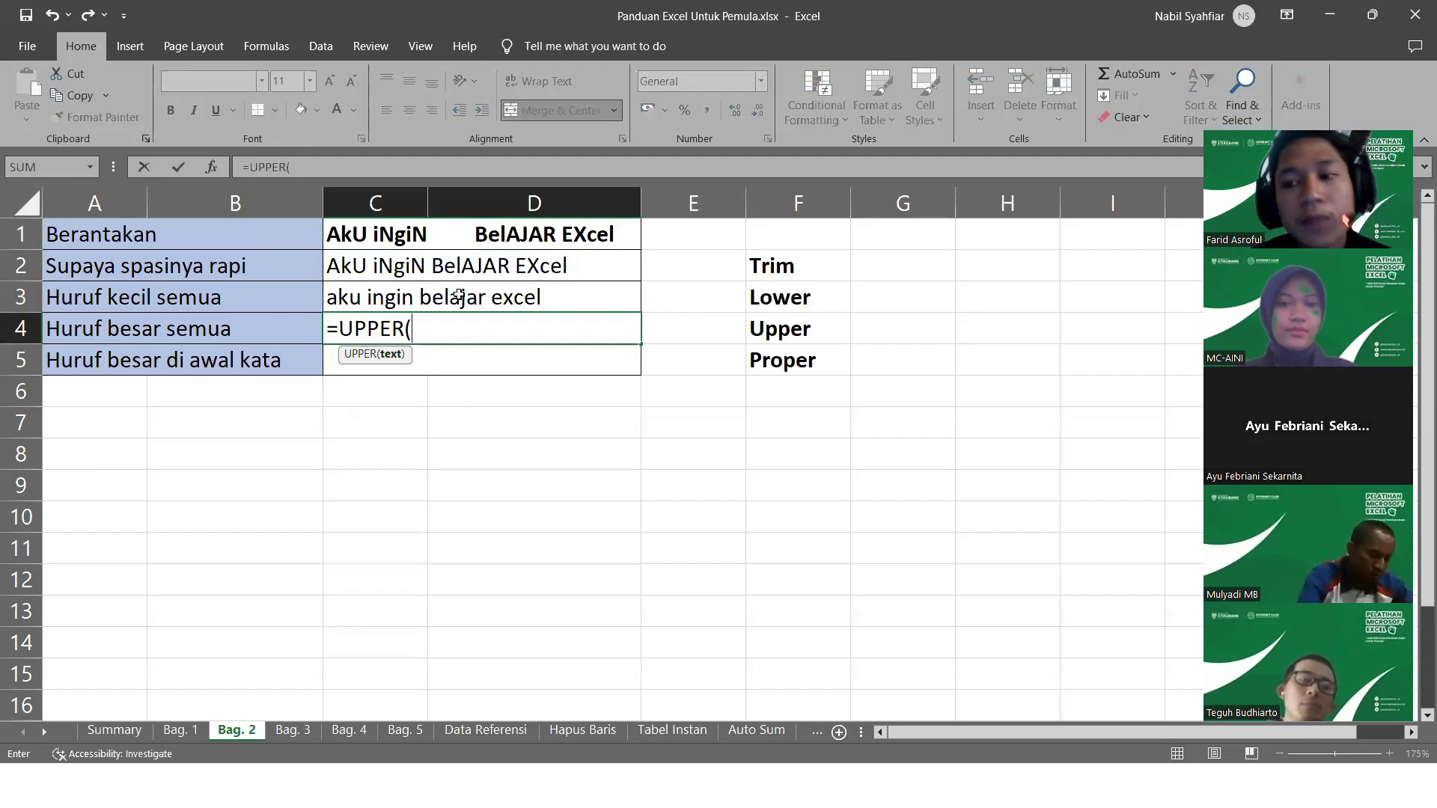
pyautogui.click(491, 297)
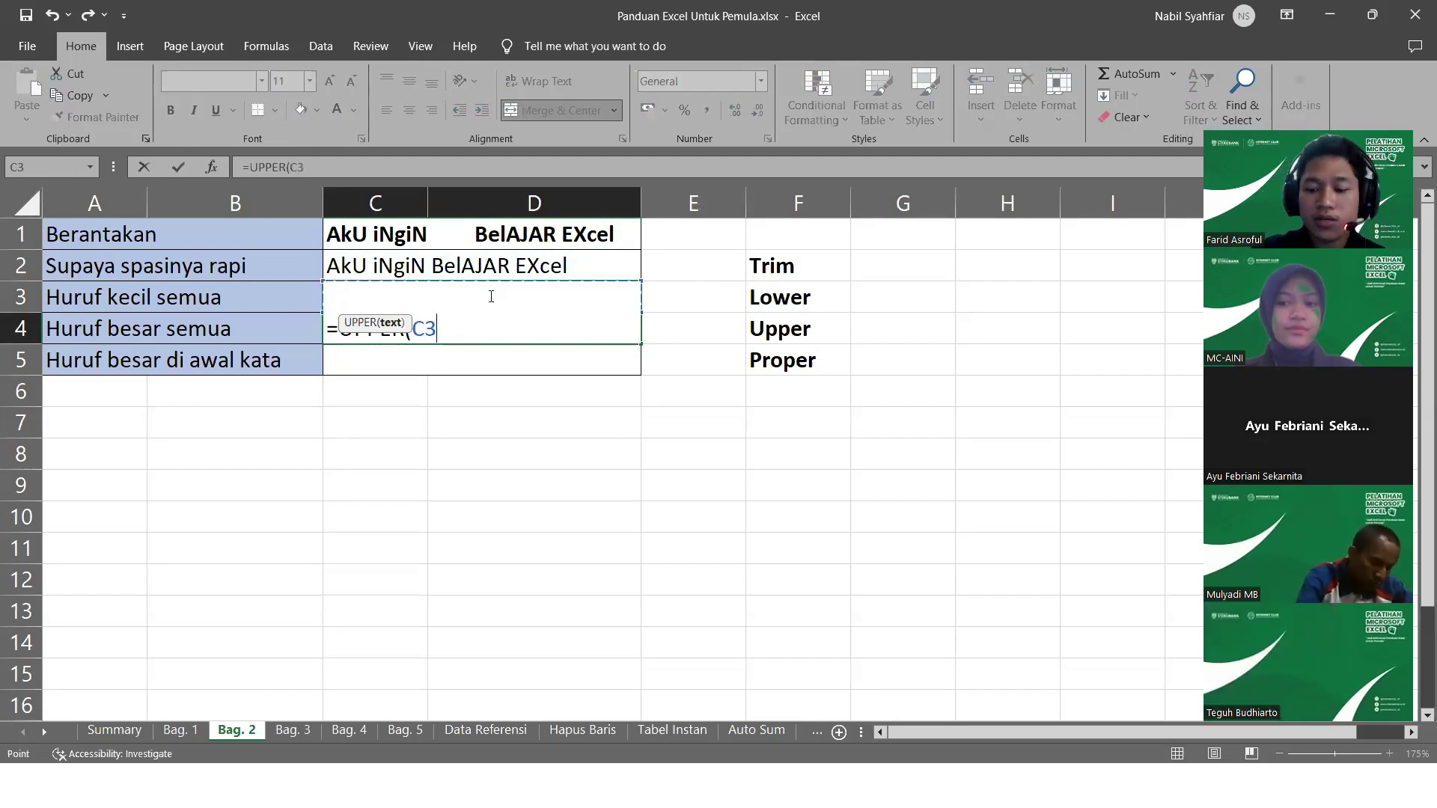
pyautogui.press('Return')
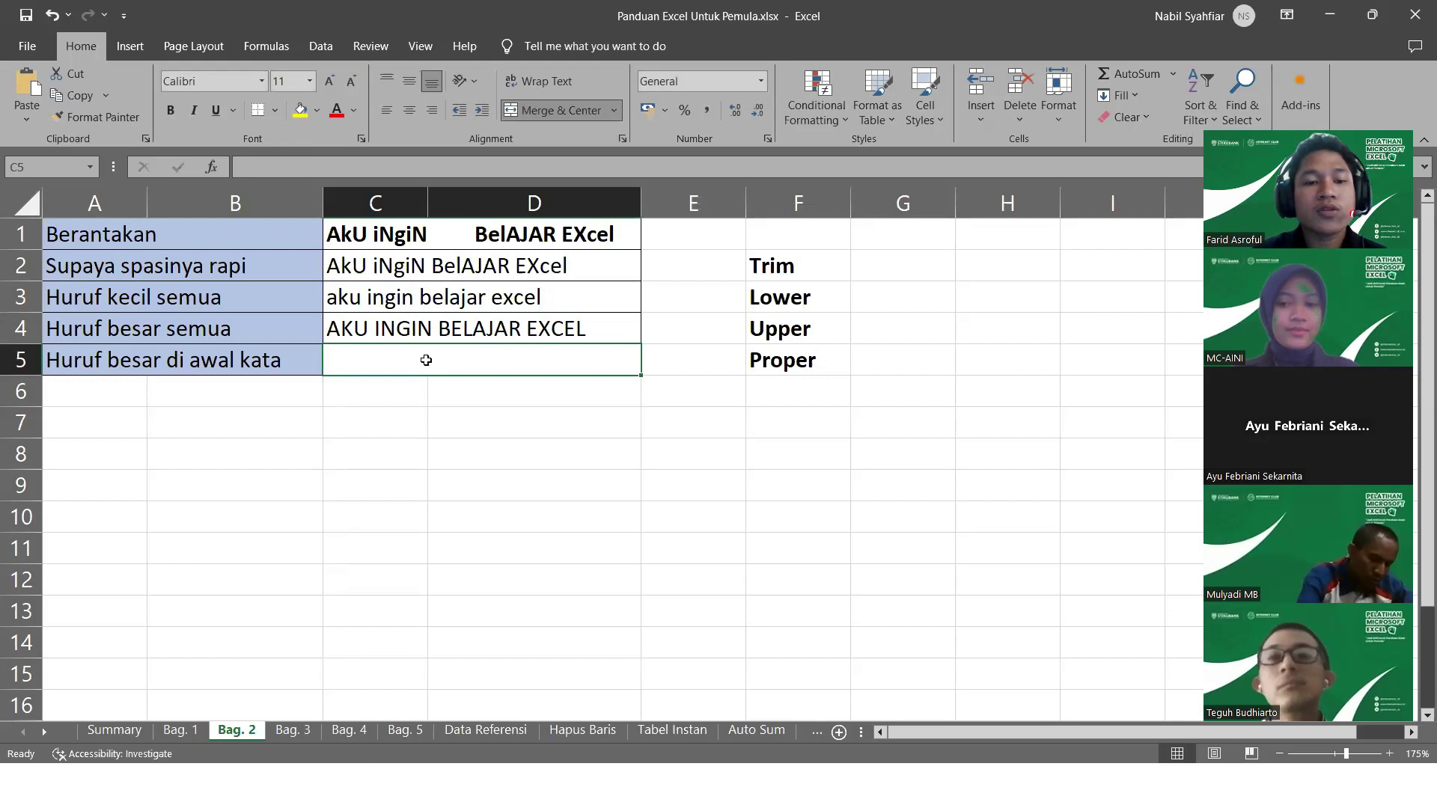
pyautogui.click(335, 334)
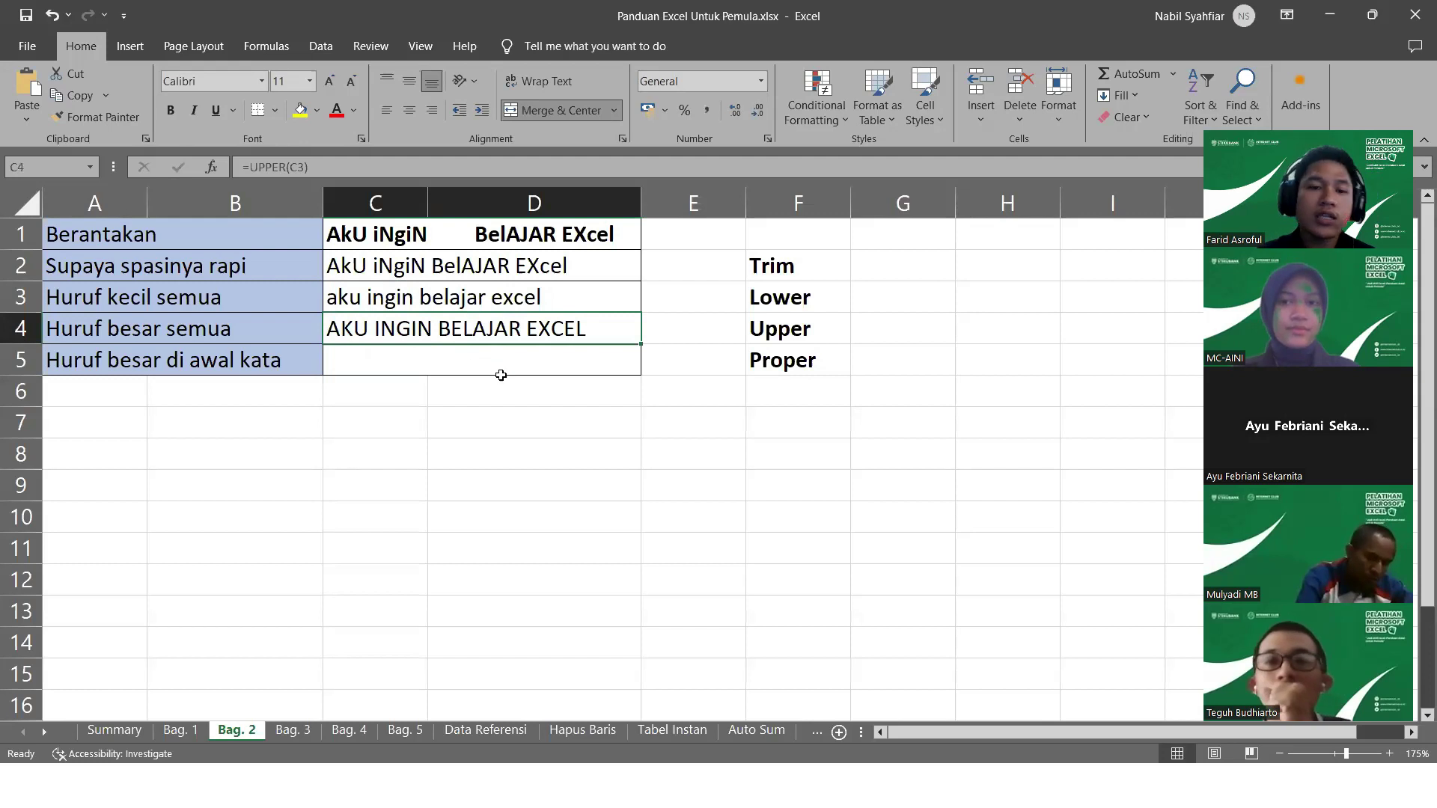
# Enter =PROPER(C4) in C5, giving 'Aku Ingin Belajar Excel'
pyautogui.click(458, 366)
pyautogui.write('=prope')
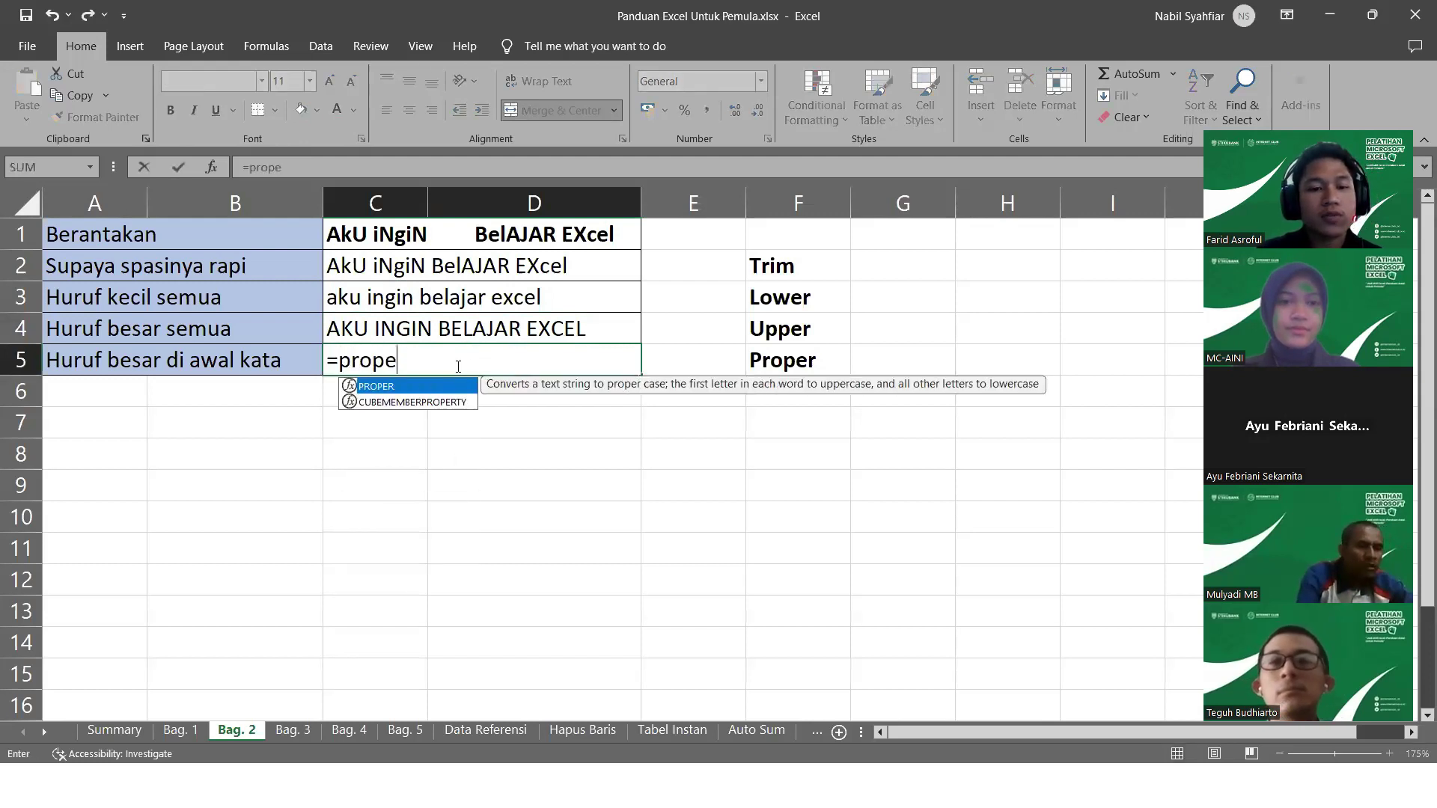
pyautogui.press('Tab')
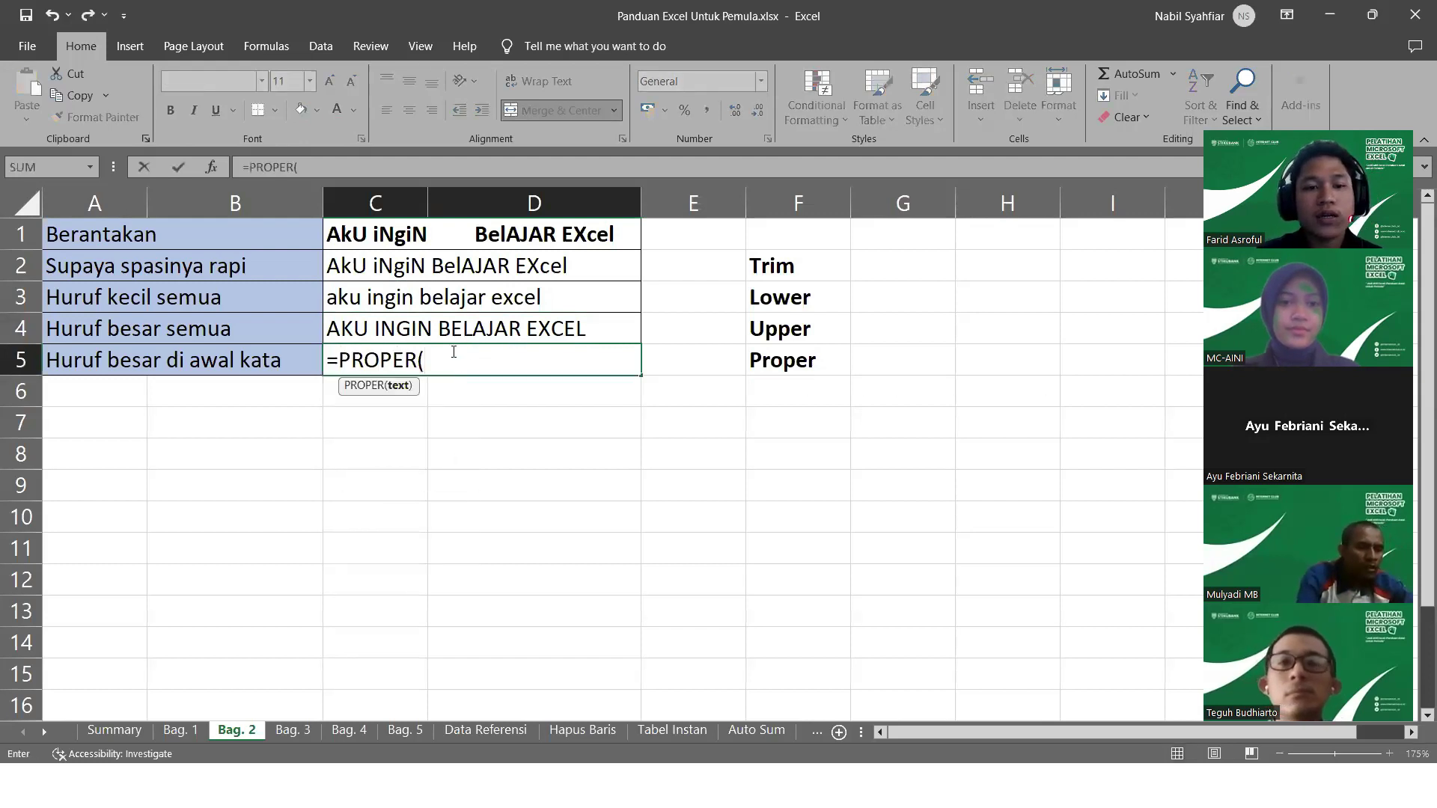
pyautogui.click(435, 327)
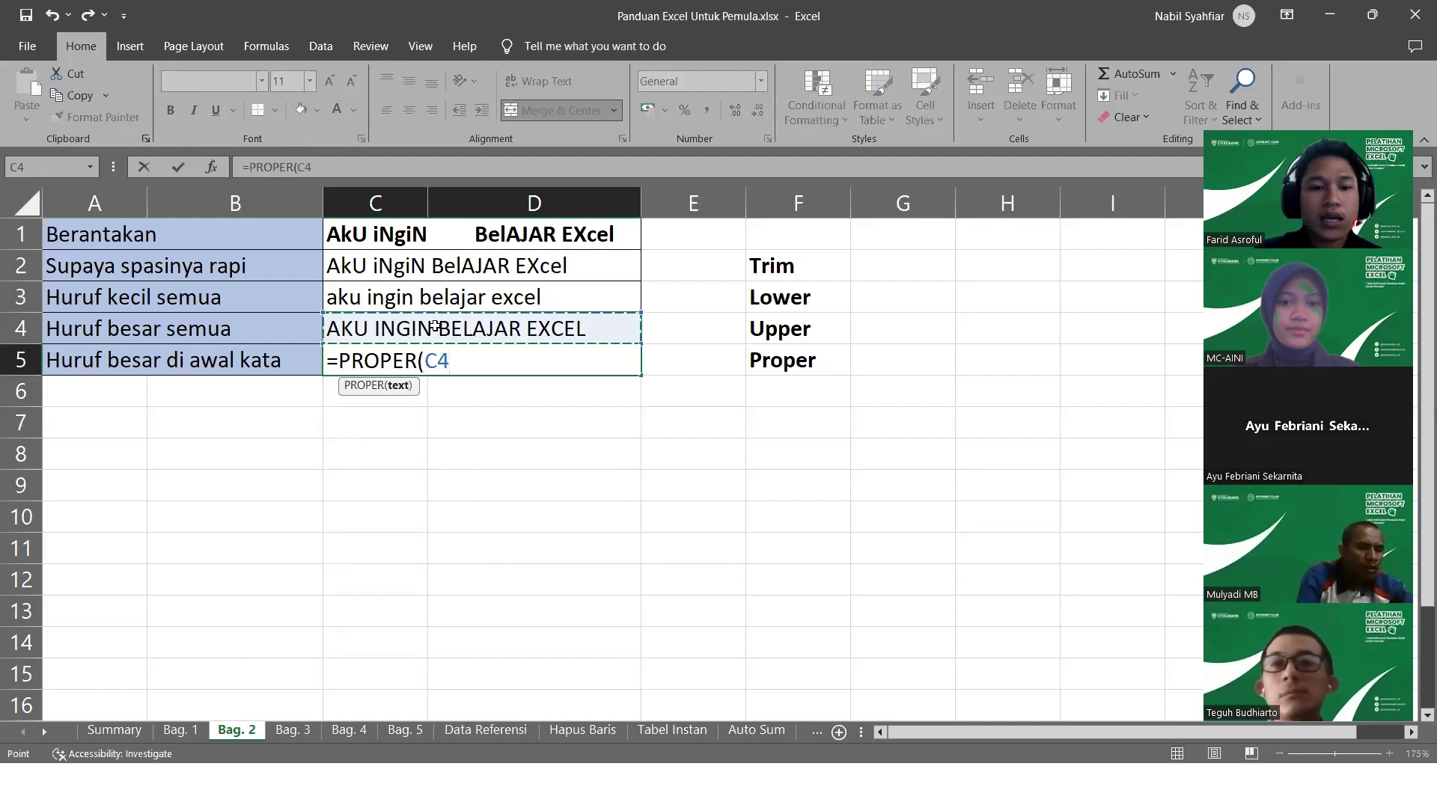
pyautogui.press('Return')
pyautogui.click(334, 365)
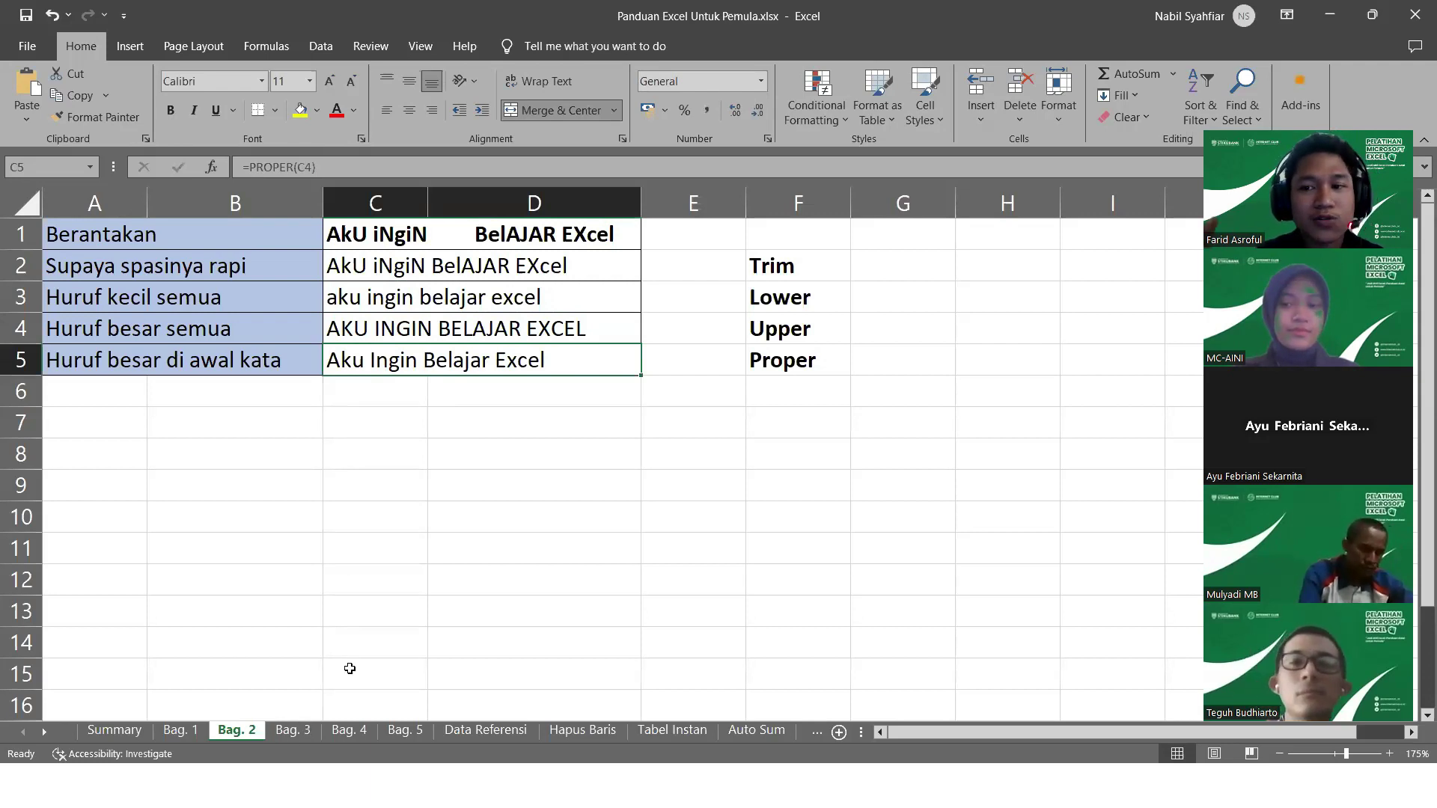
# Switch to the Bag. 3 sheet and select D2 under ID Karyawan
pyautogui.click(293, 731)
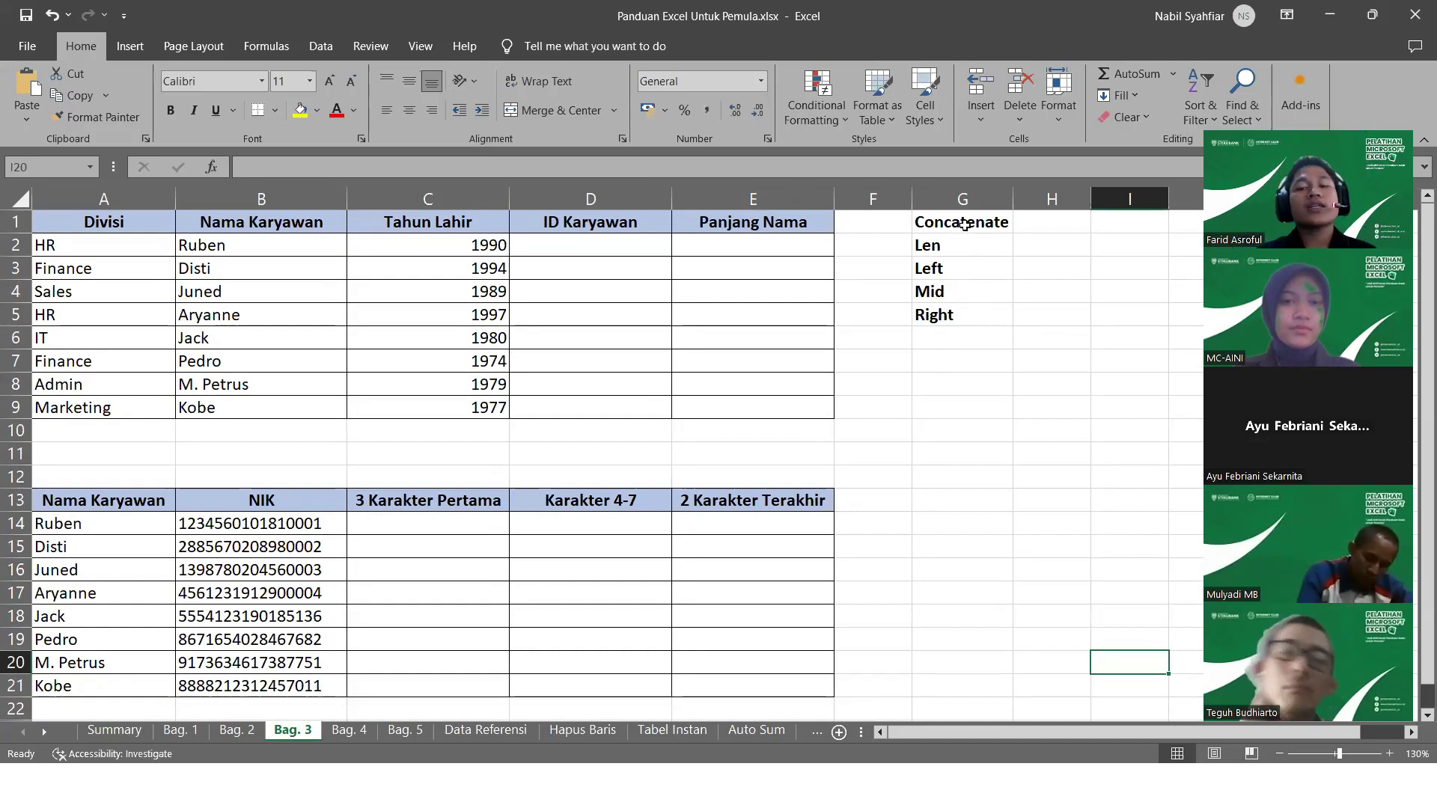
pyautogui.click(964, 224)
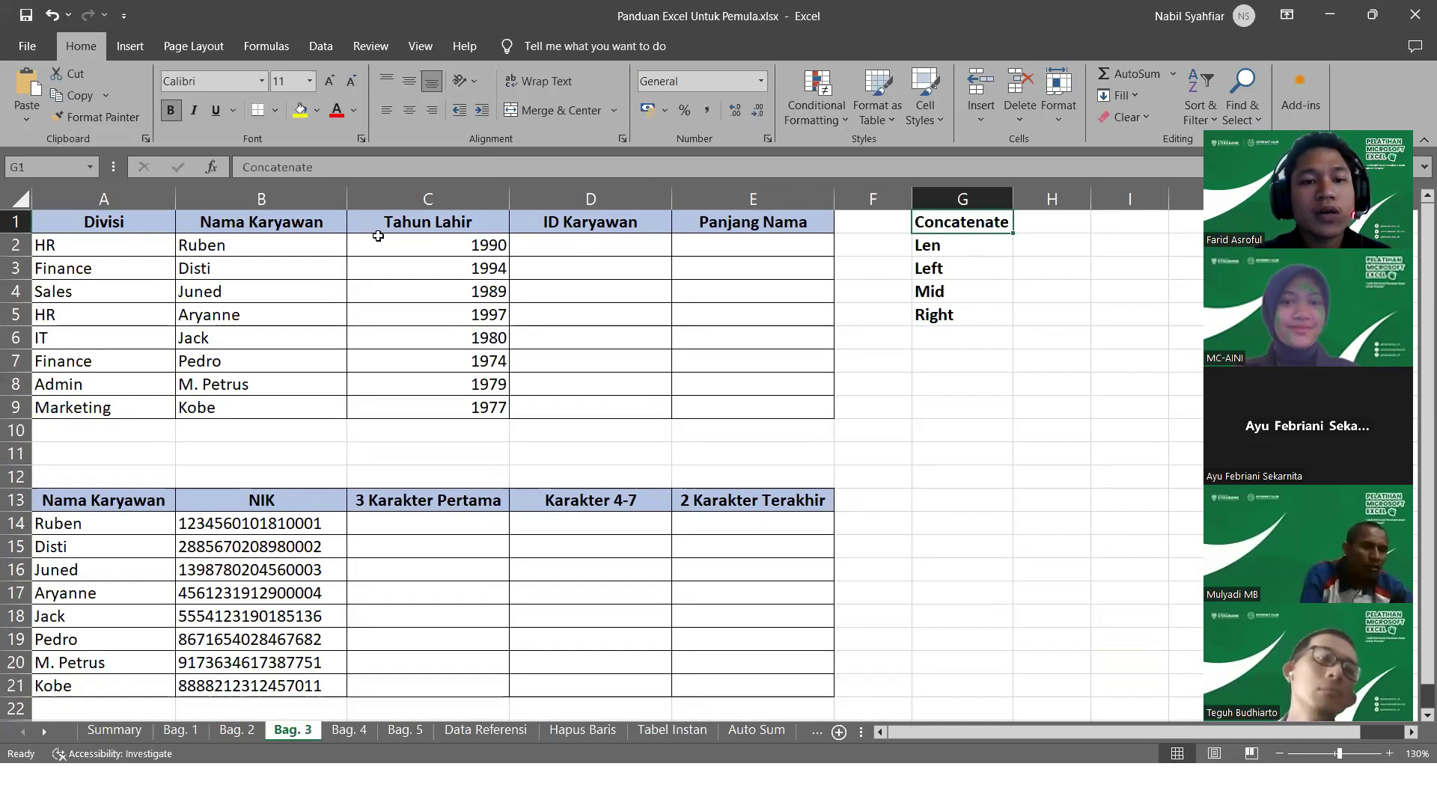
pyautogui.click(569, 244)
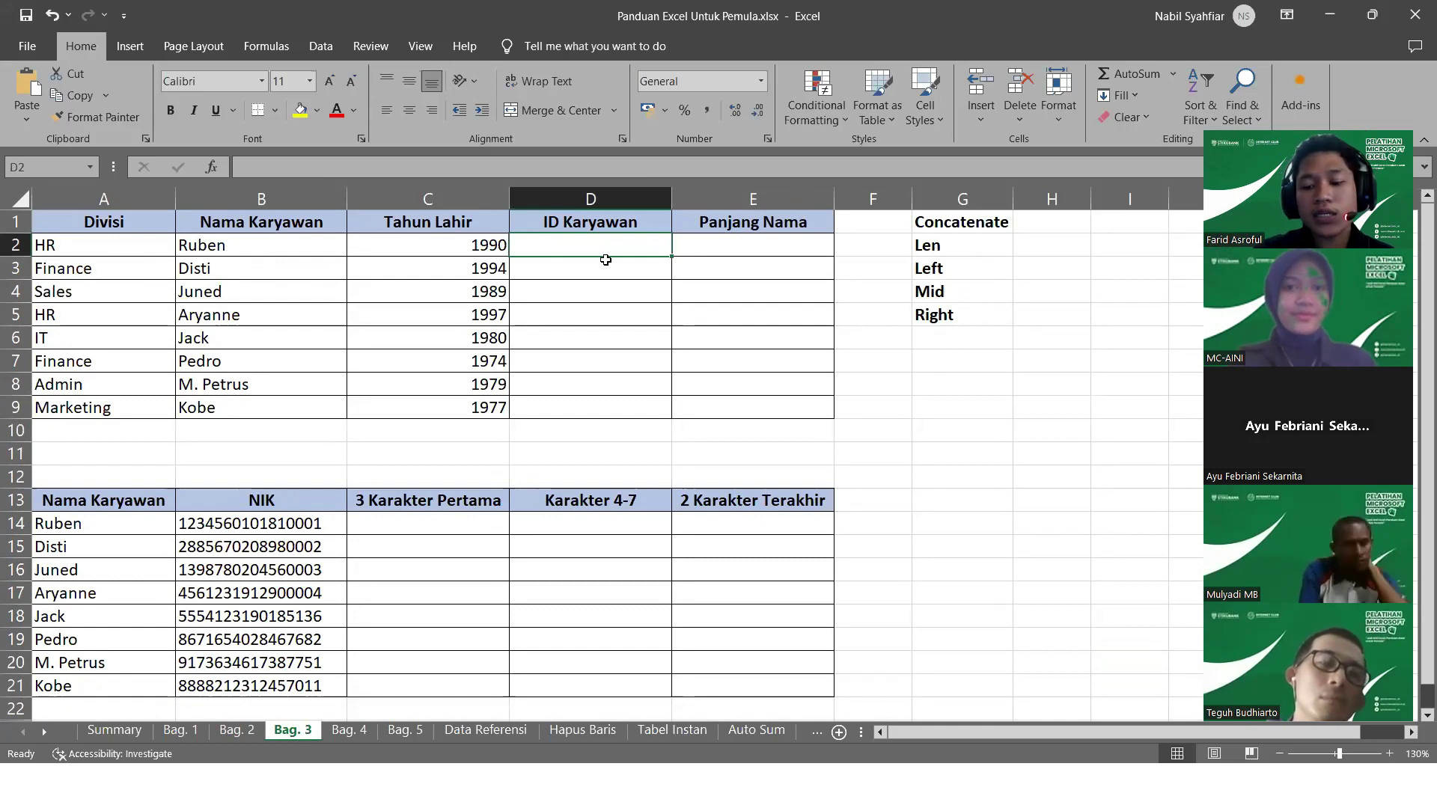
# Enter =CONCATENATE(A2;B2;C2) in D2, producing the first employee ID
pyautogui.write('=')
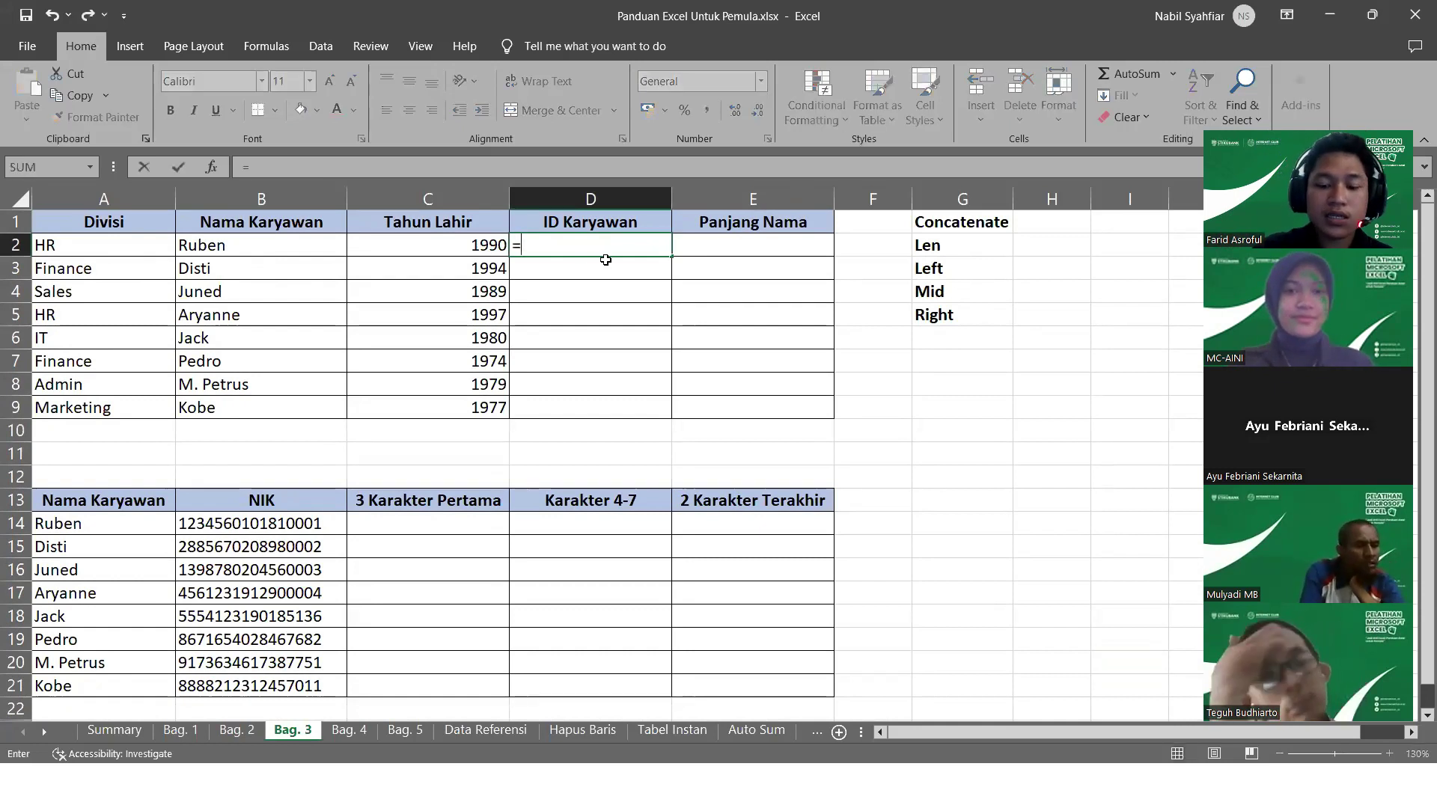
pyautogui.write('conc')
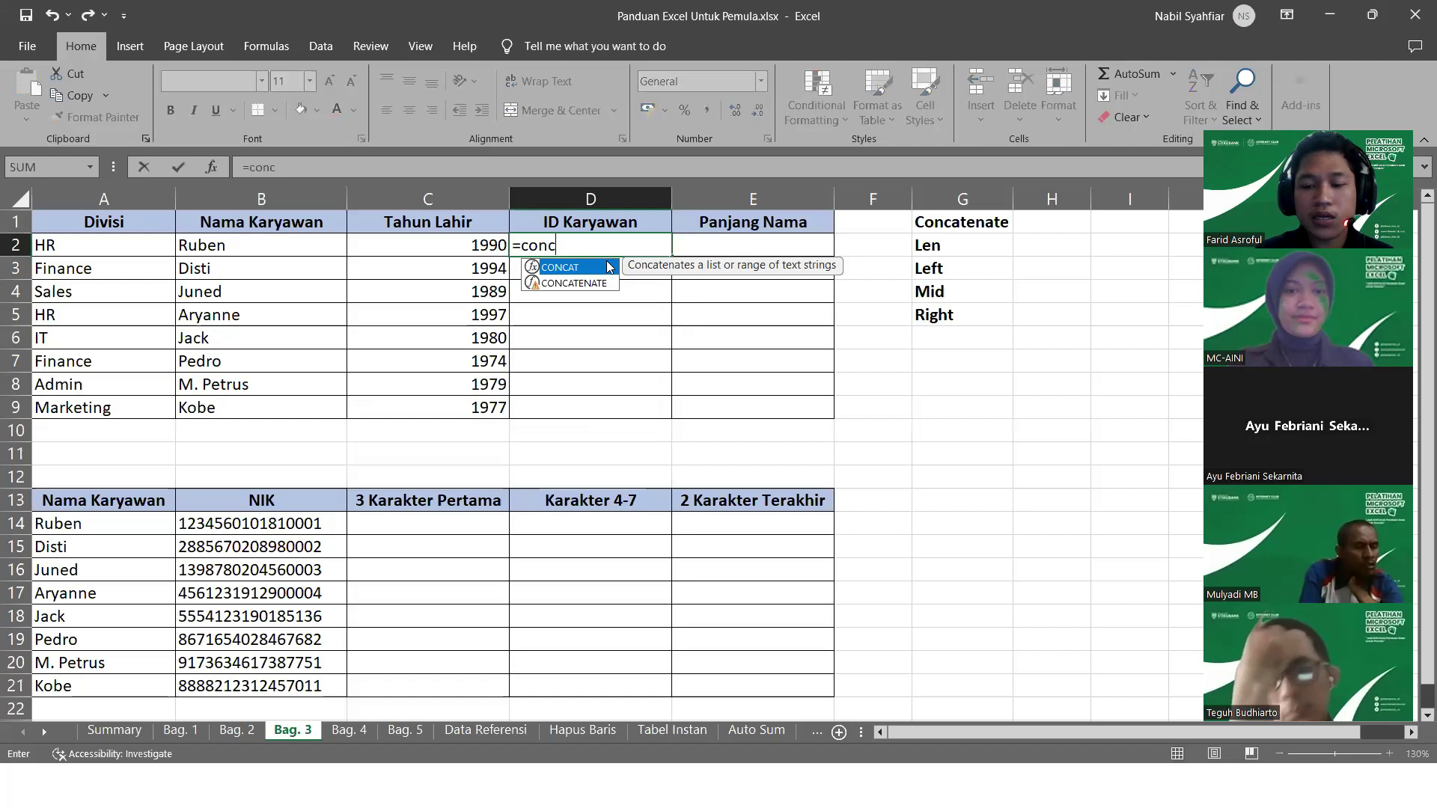
pyautogui.press('Down')
pyautogui.press('Tab')
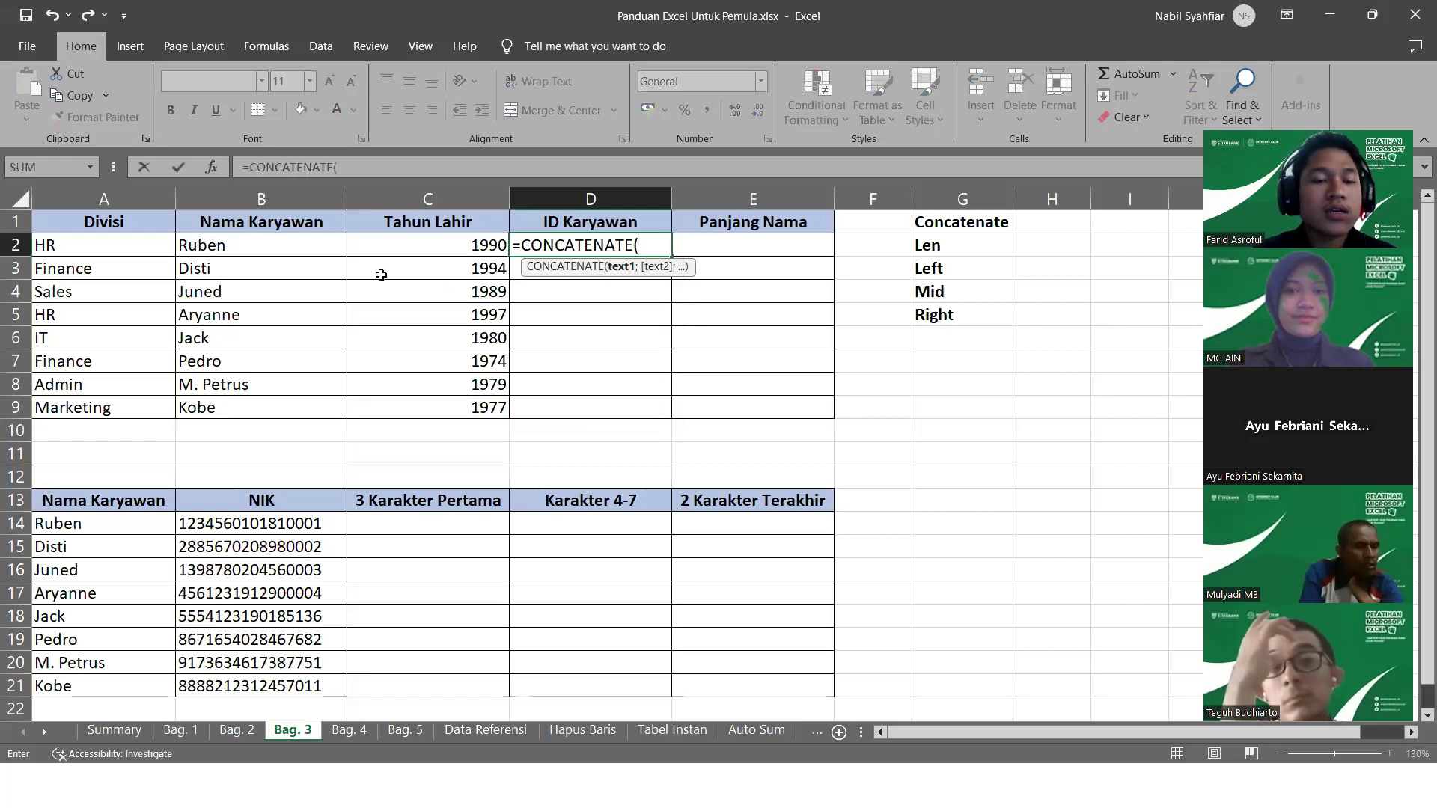
pyautogui.click(119, 246)
pyautogui.write(';')
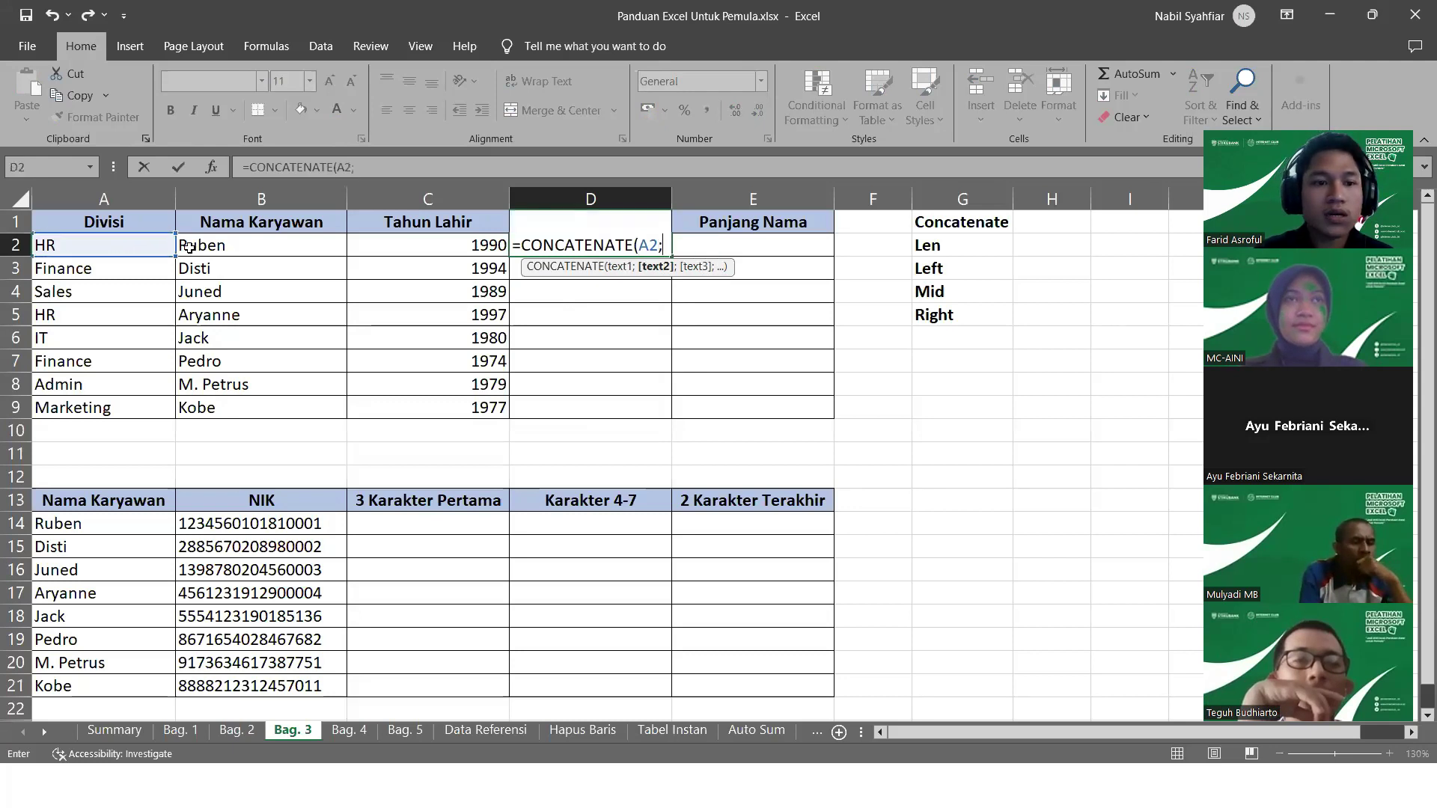
pyautogui.click(193, 247)
pyautogui.write(';')
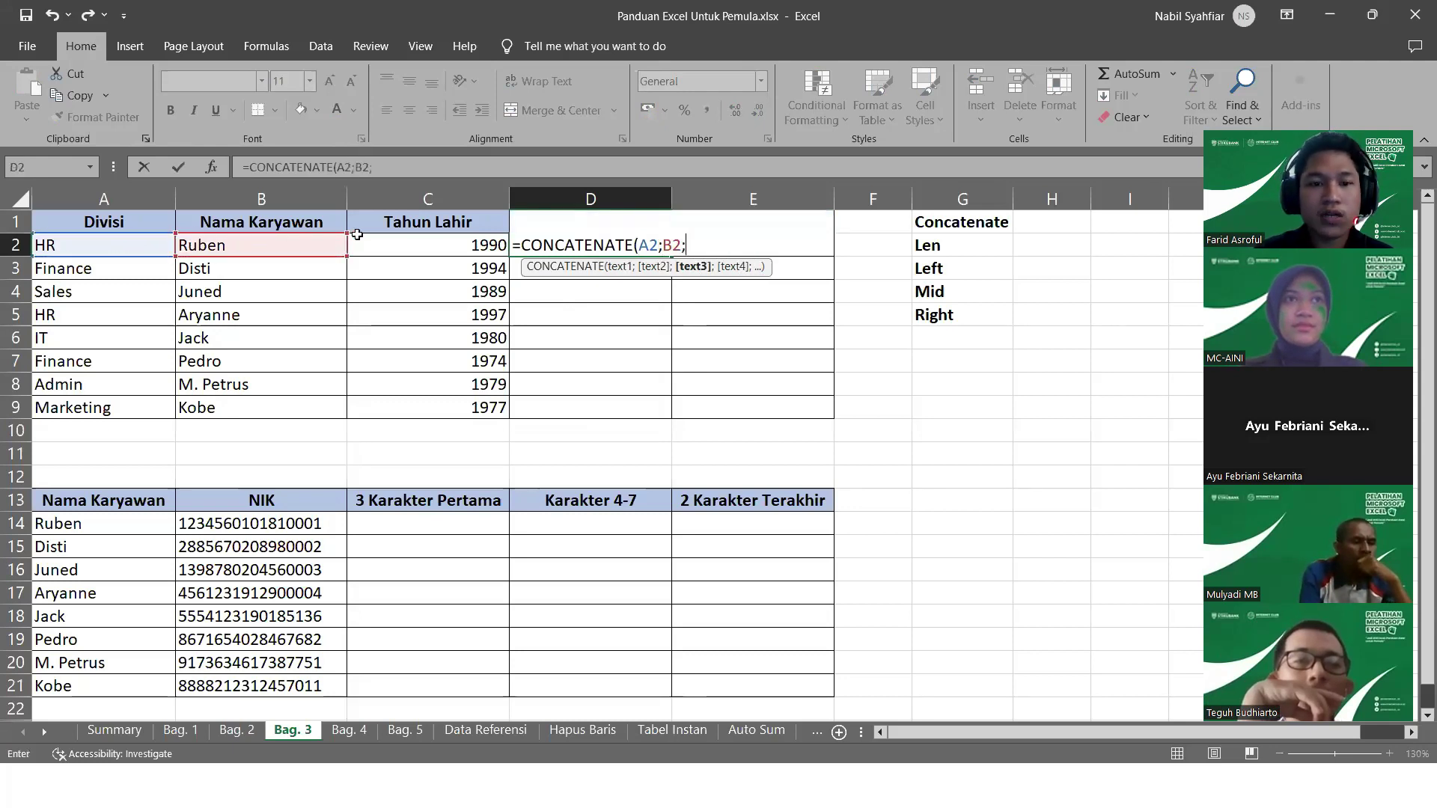
pyautogui.click(371, 240)
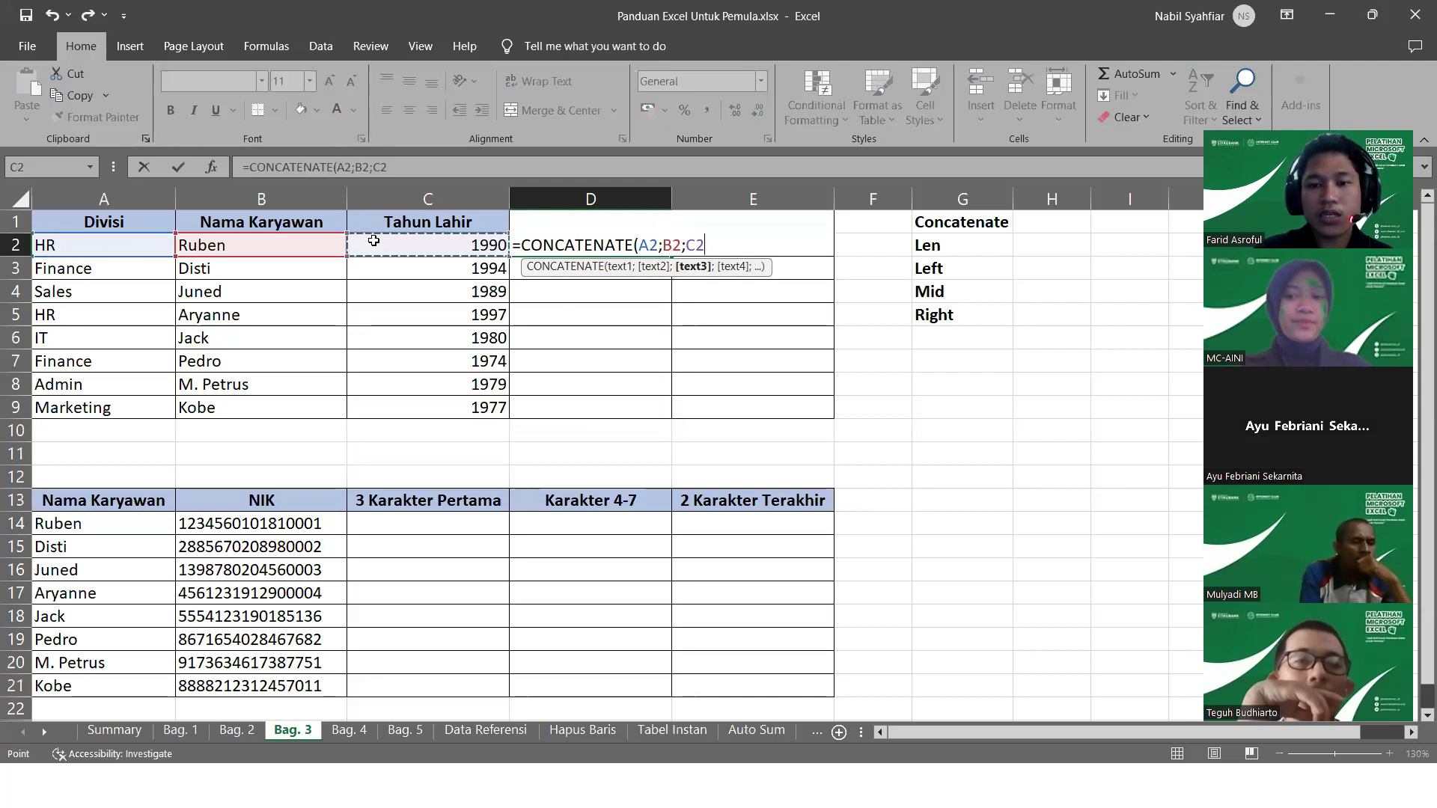
pyautogui.press('Return')
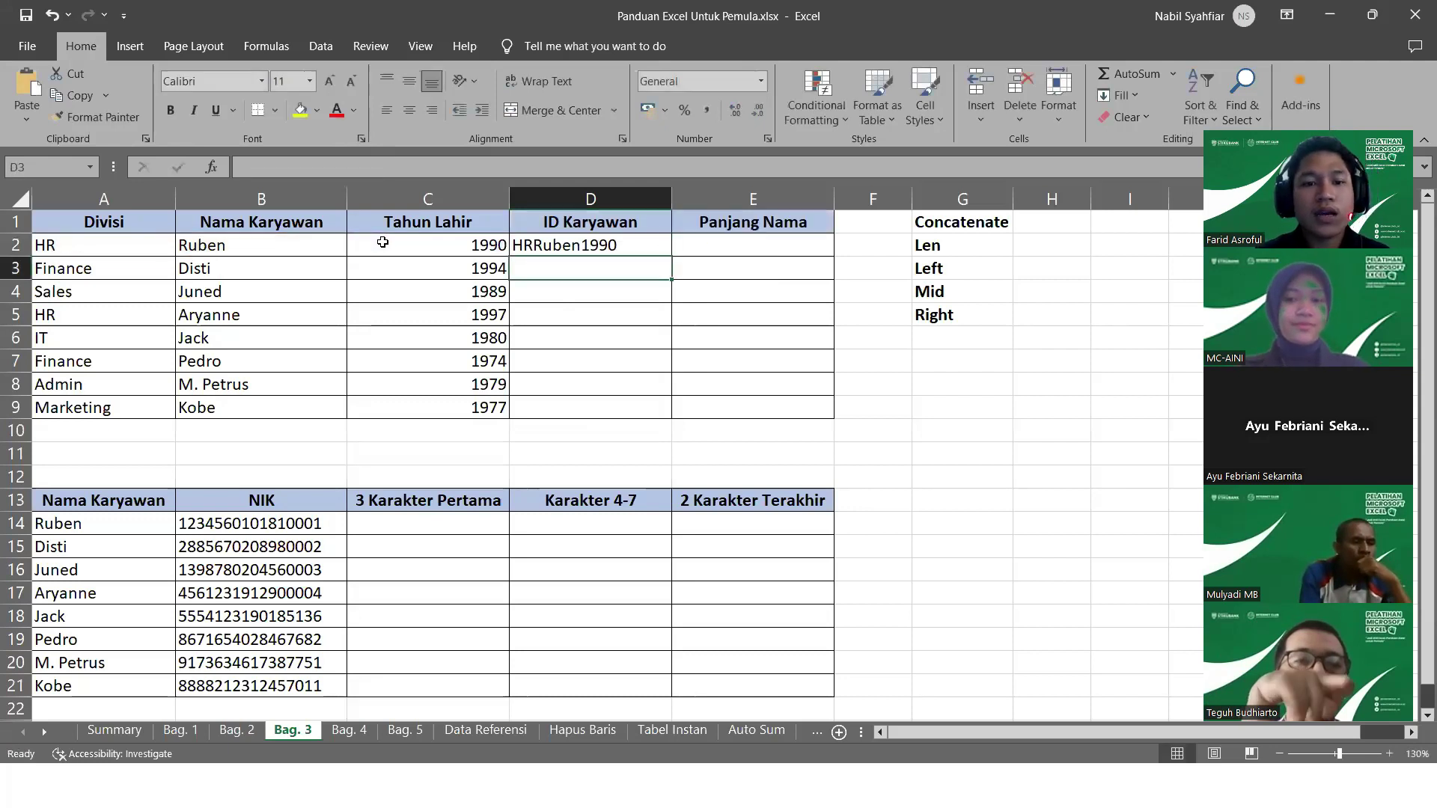
pyautogui.click(532, 245)
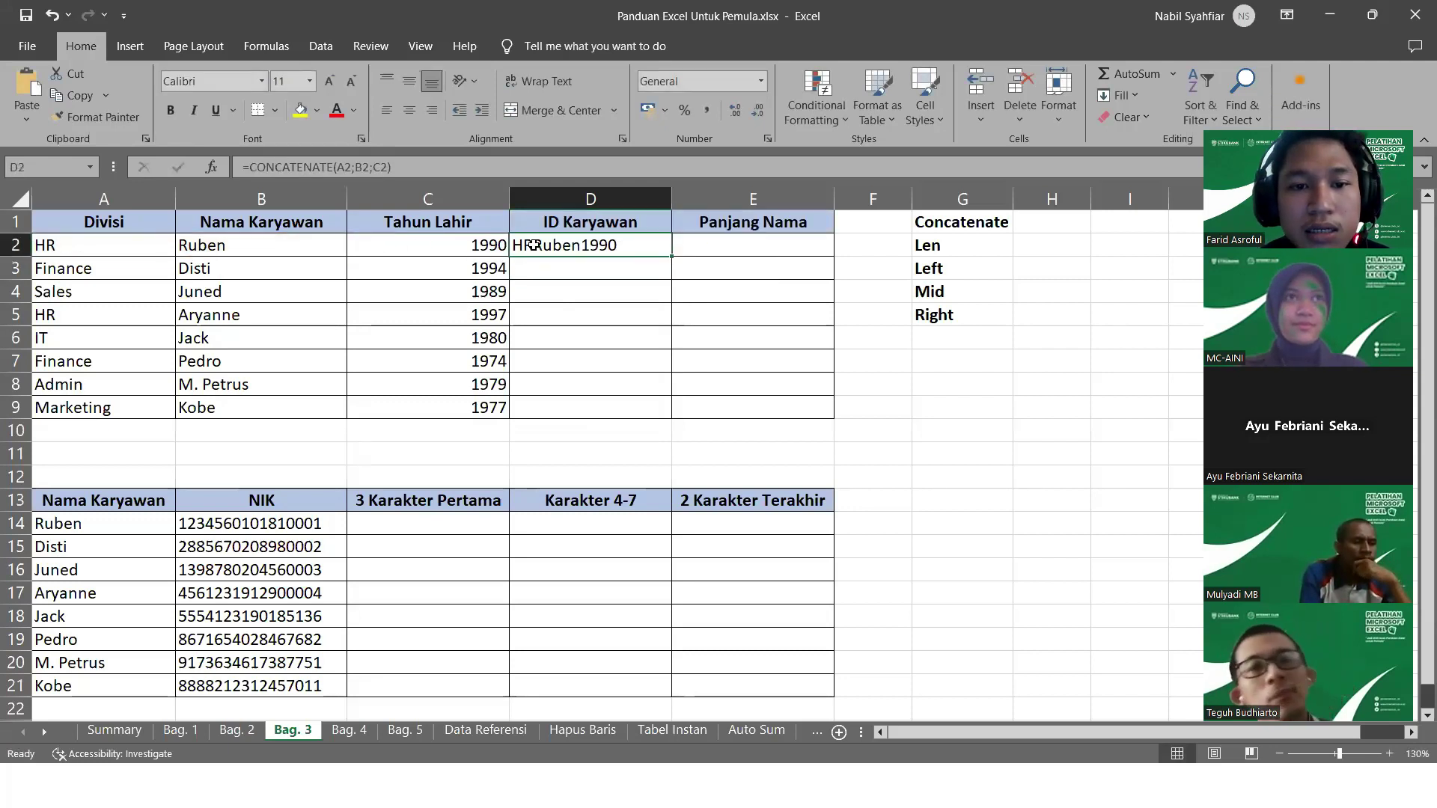
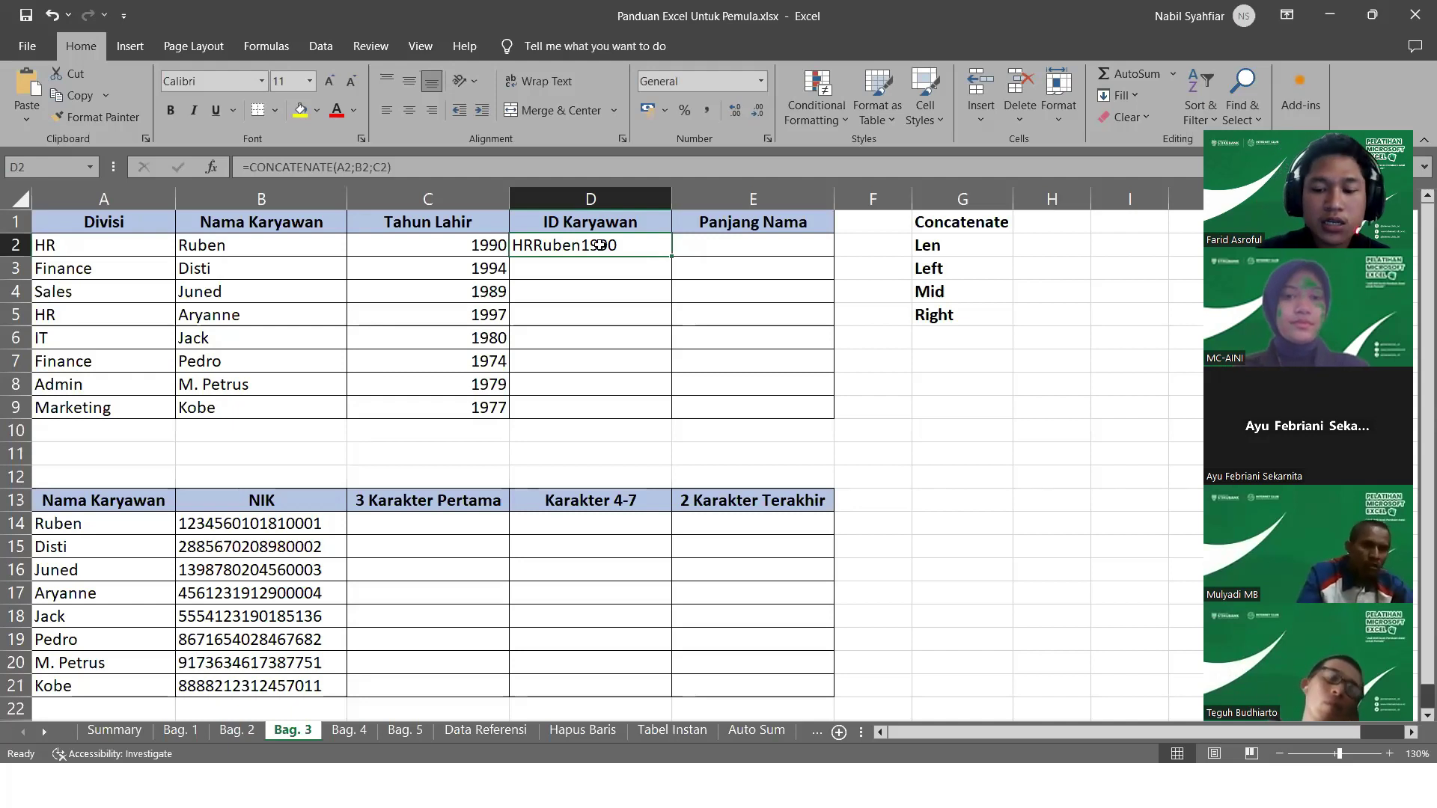
# Rewrite D2 as =CONCATENATE(A2;"_";B2;"_";C2) so it shows HR_Ruben_1990
pyautogui.doubleClick(600, 246)
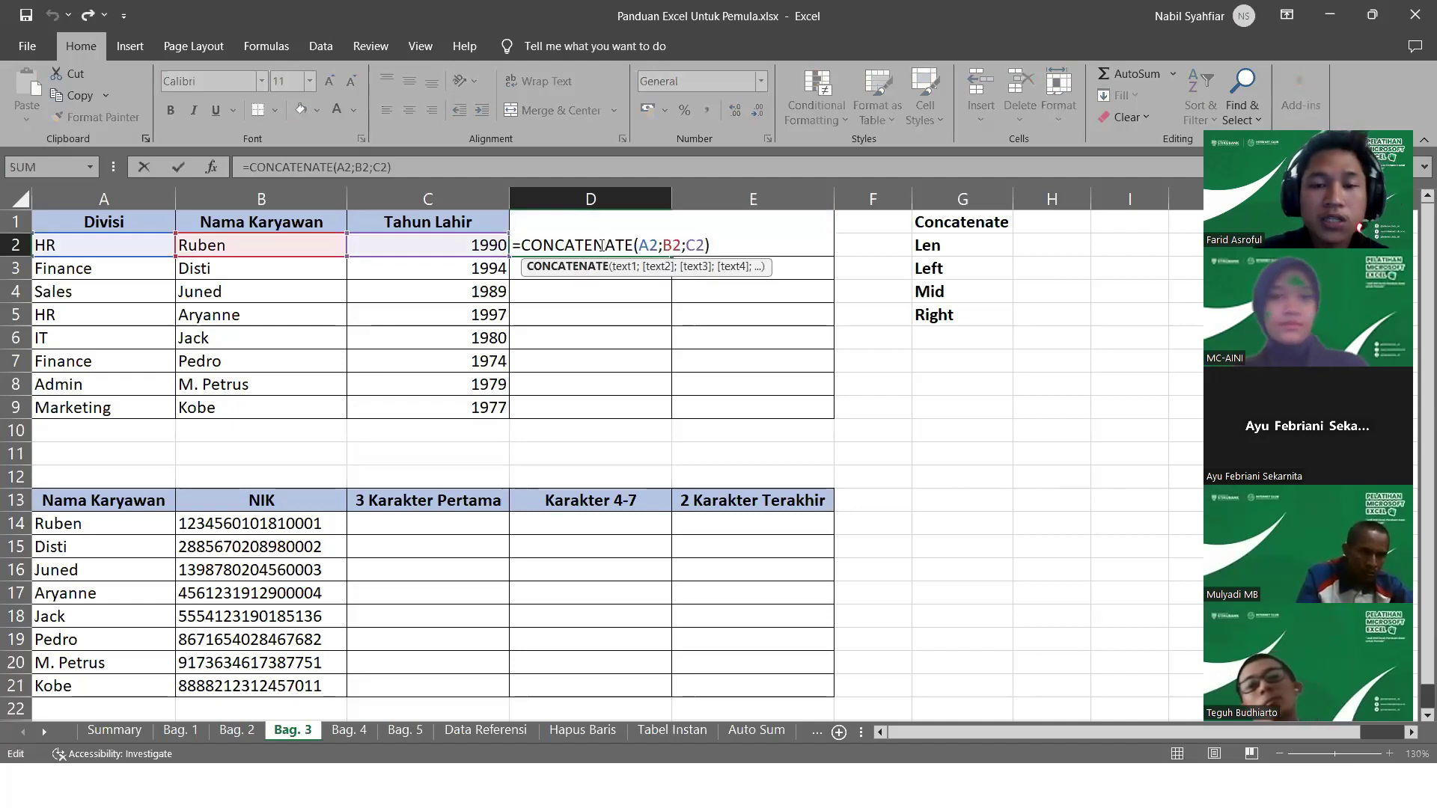
pyautogui.click(701, 245)
pyautogui.press('BackSpace')
pyautogui.press('BackSpace')
pyautogui.press('BackSpace')
pyautogui.press('BackSpace')
pyautogui.press('BackSpace')
pyautogui.press('BackSpace')
pyautogui.press('BackSpace')
pyautogui.press('BackSpace')
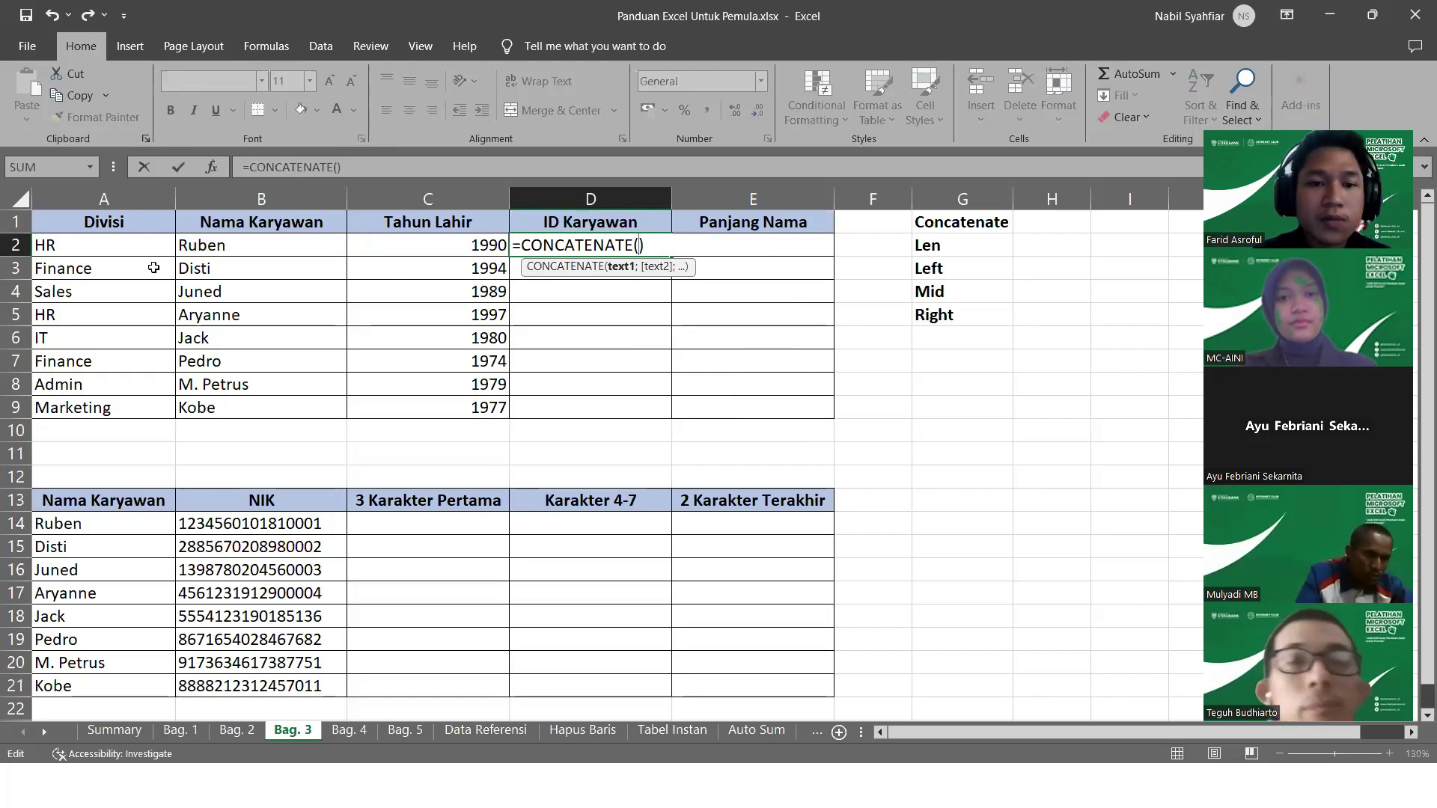
pyautogui.click(99, 248)
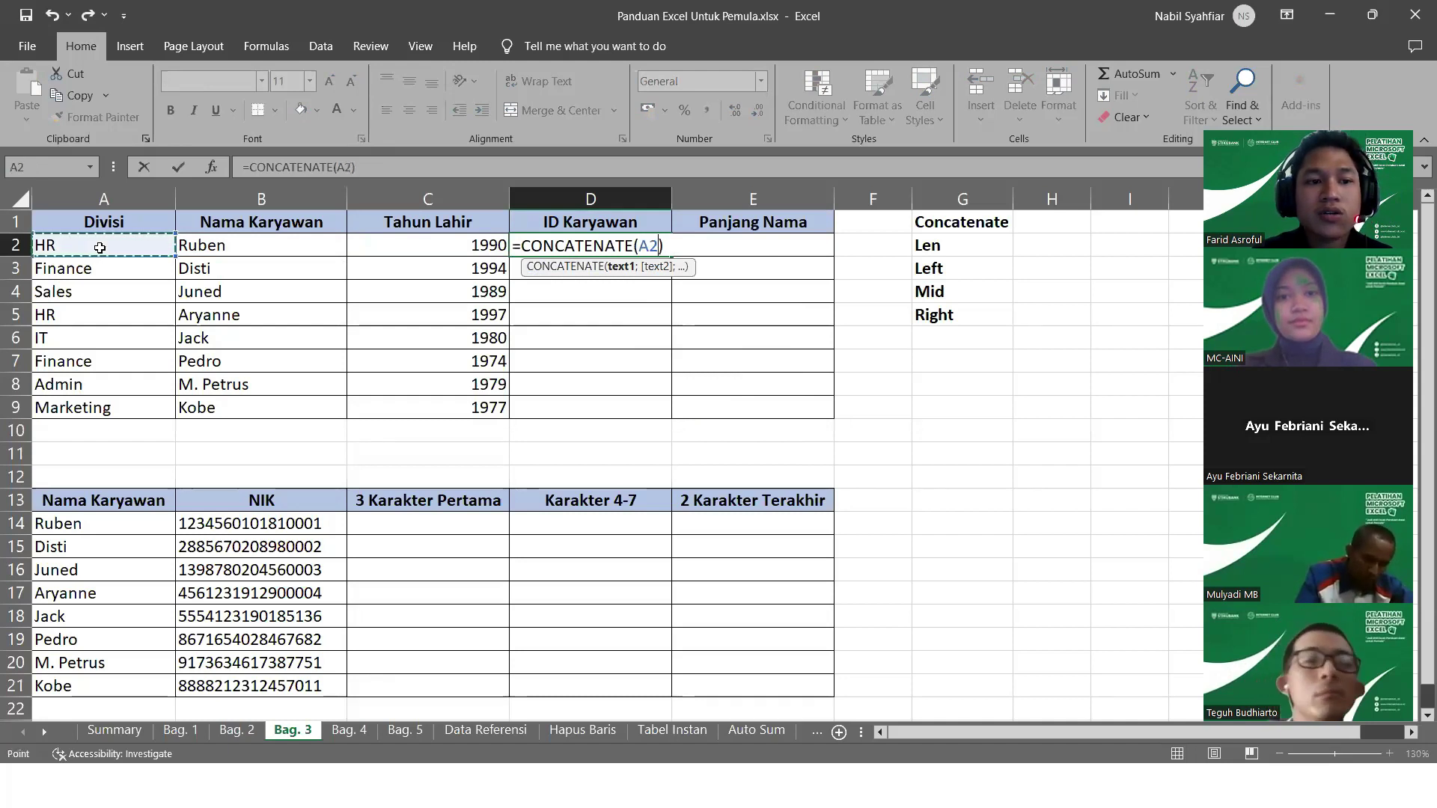
pyautogui.write(';"_')
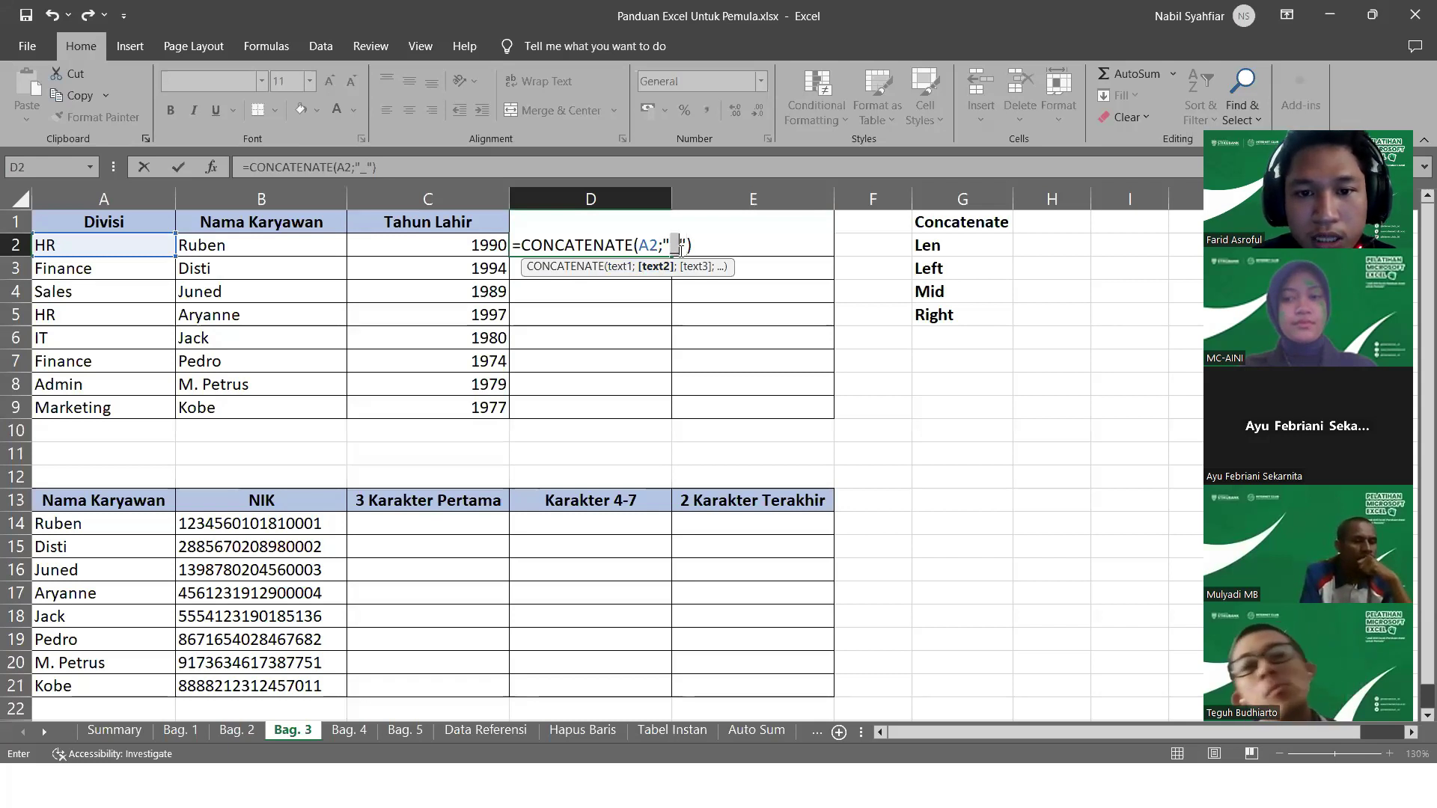
pyautogui.moveTo(676, 247); pyautogui.dragTo(665, 244)
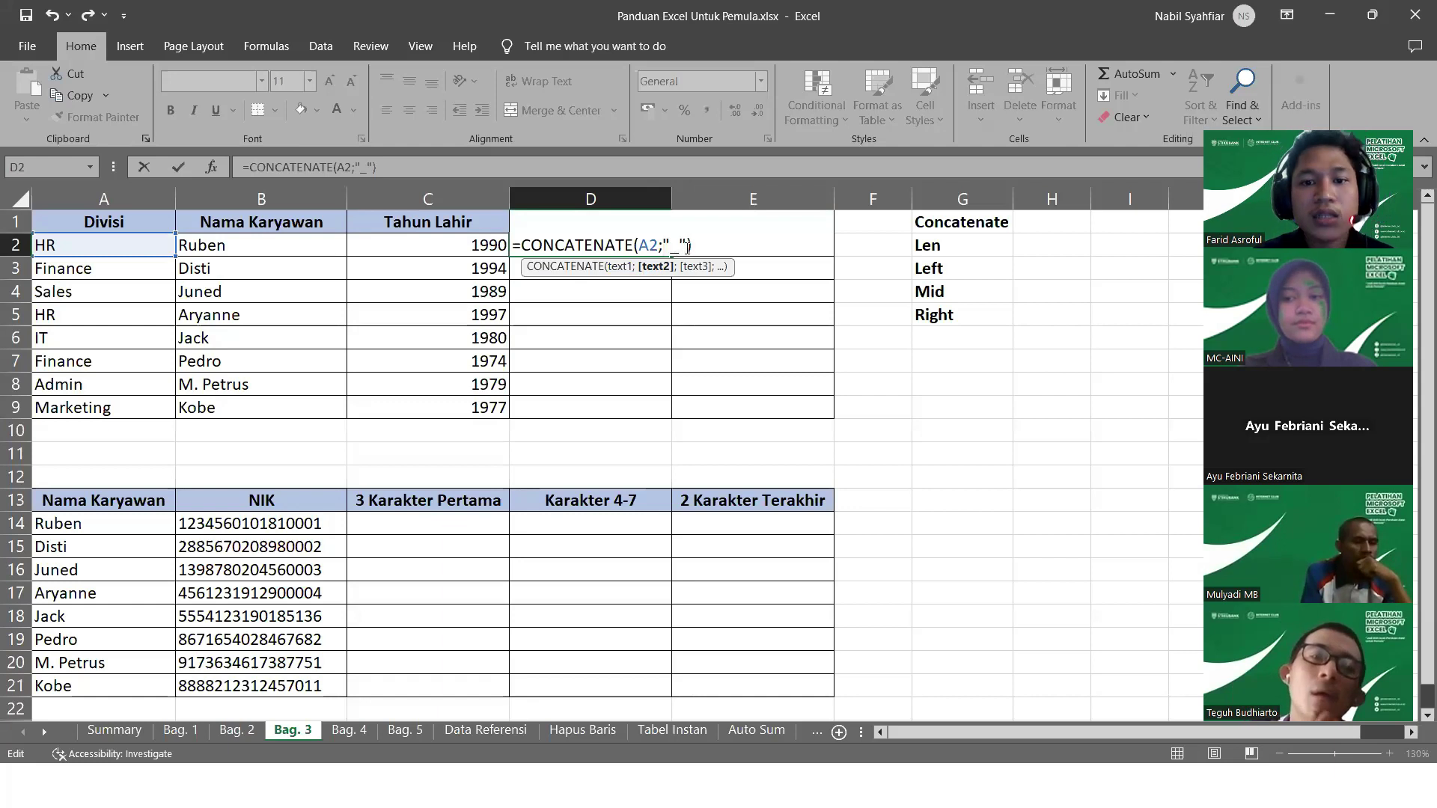
pyautogui.write(';')
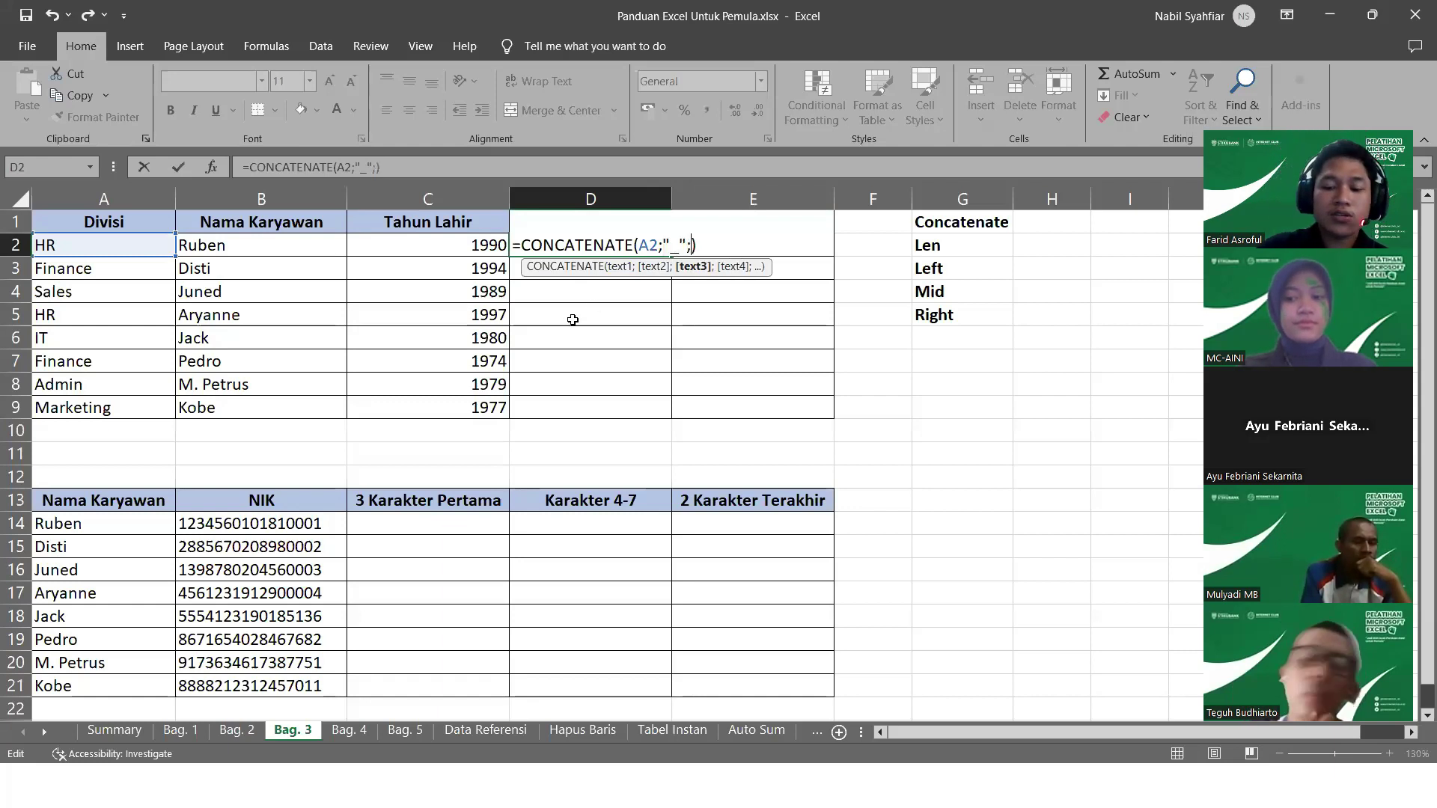
pyautogui.click(271, 247)
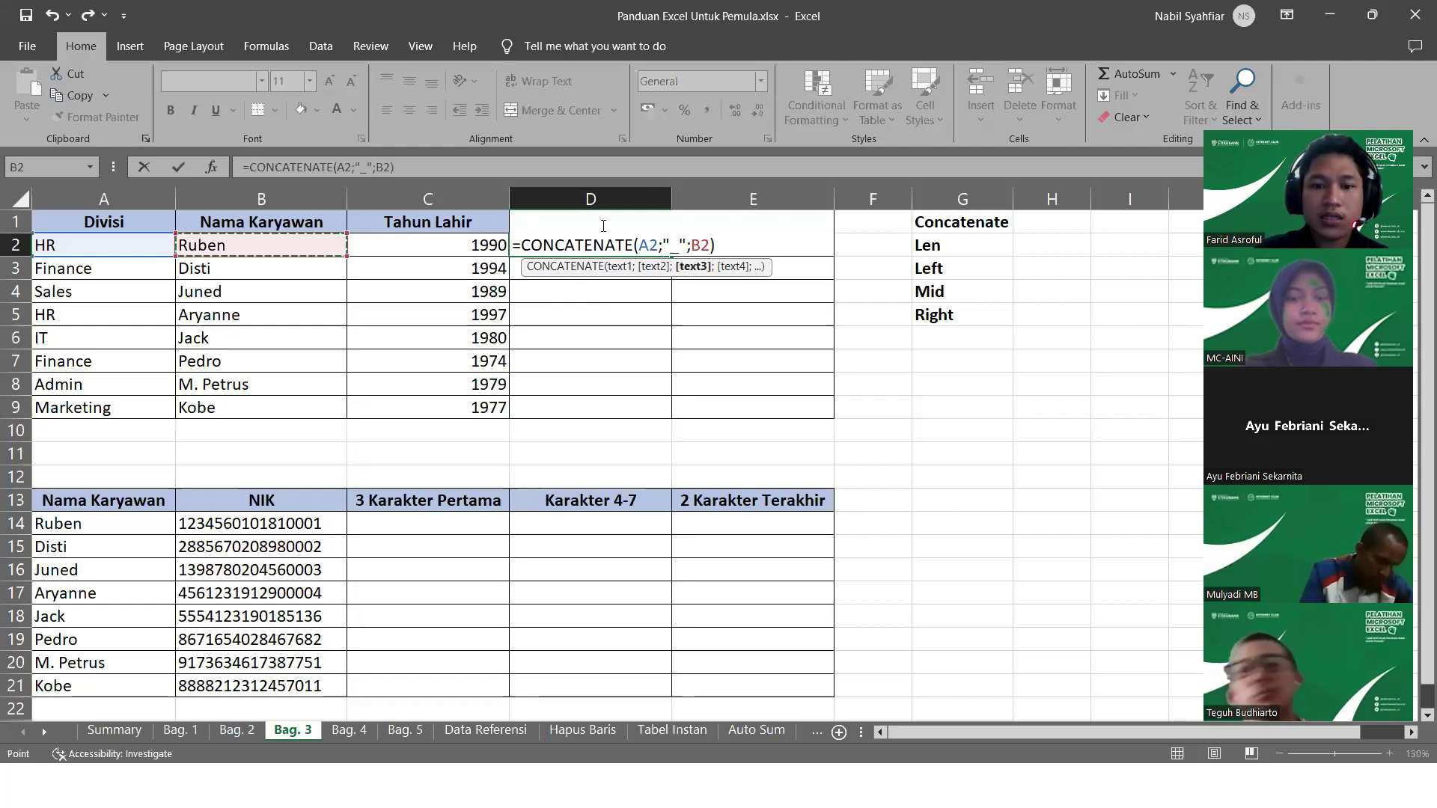
pyautogui.write(';')
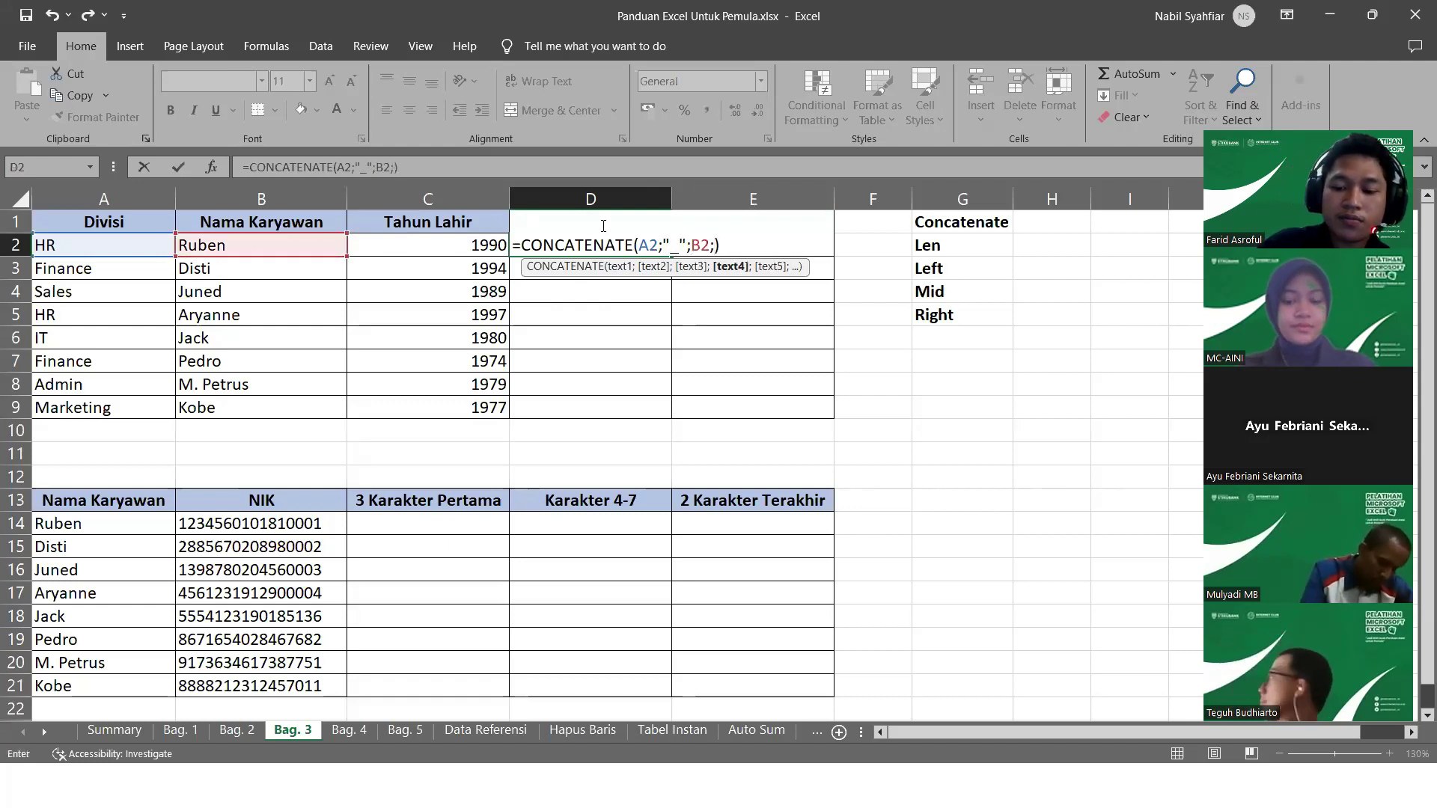
pyautogui.write('"_')
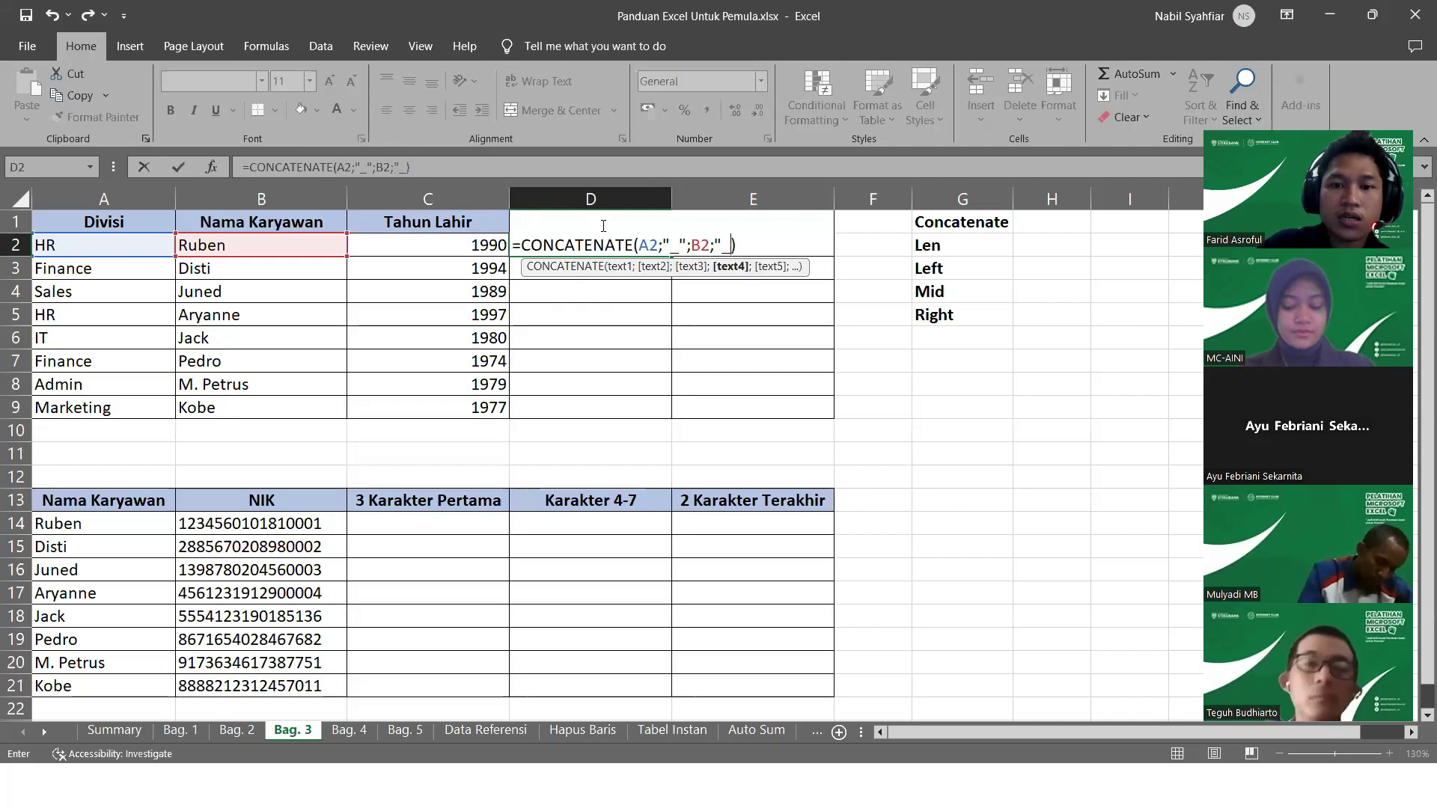
pyautogui.write('";')
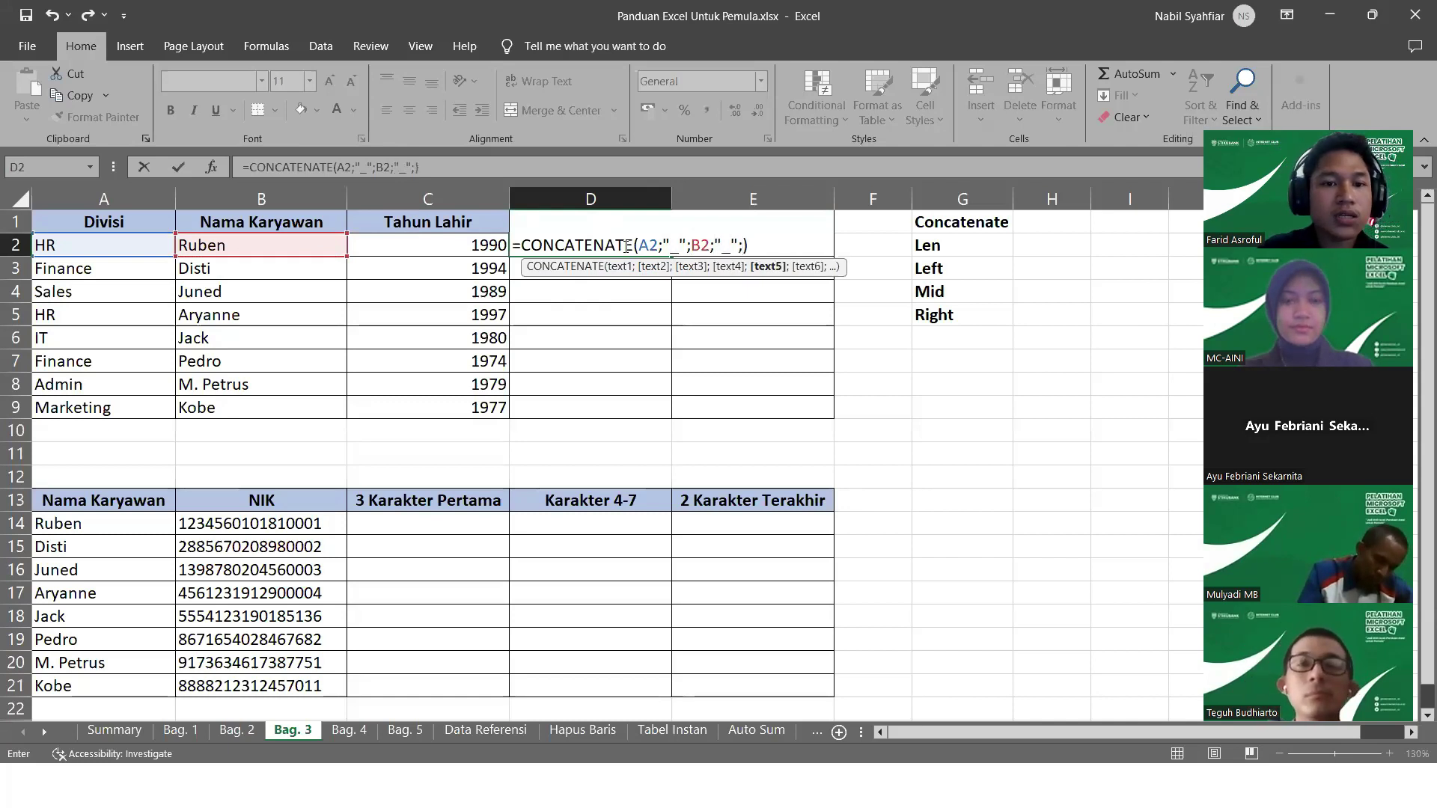
pyautogui.click(445, 250)
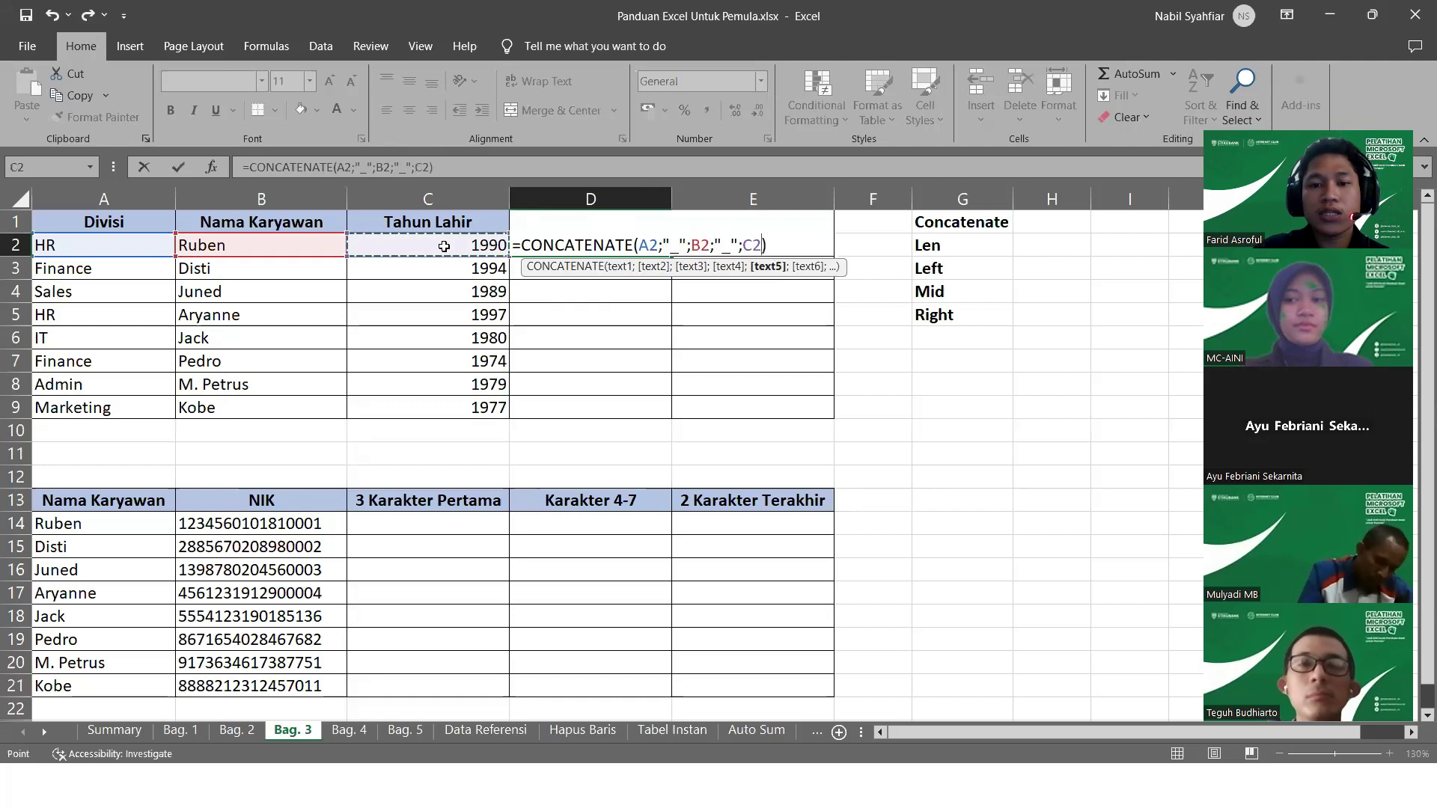
pyautogui.press('Return')
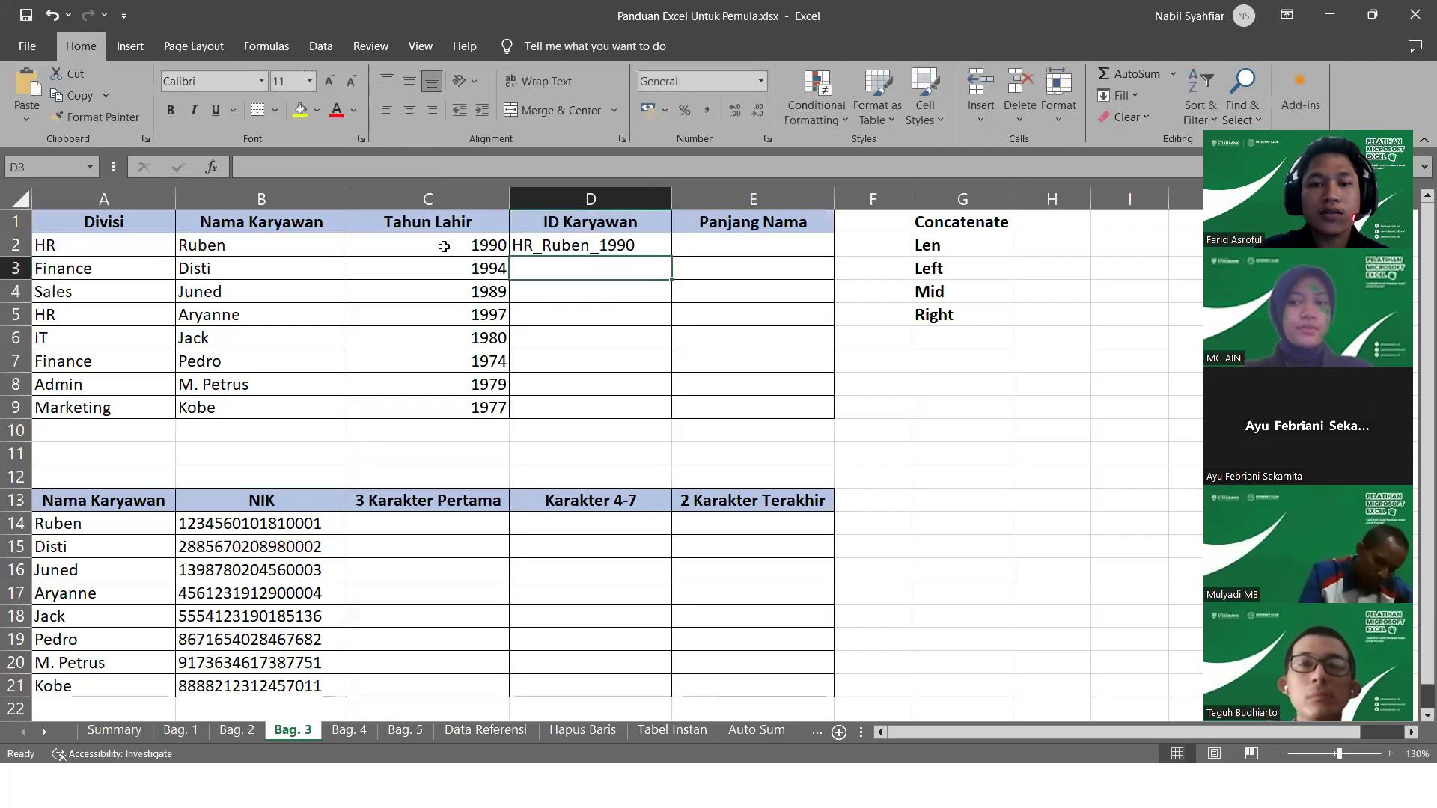
pyautogui.click(550, 251)
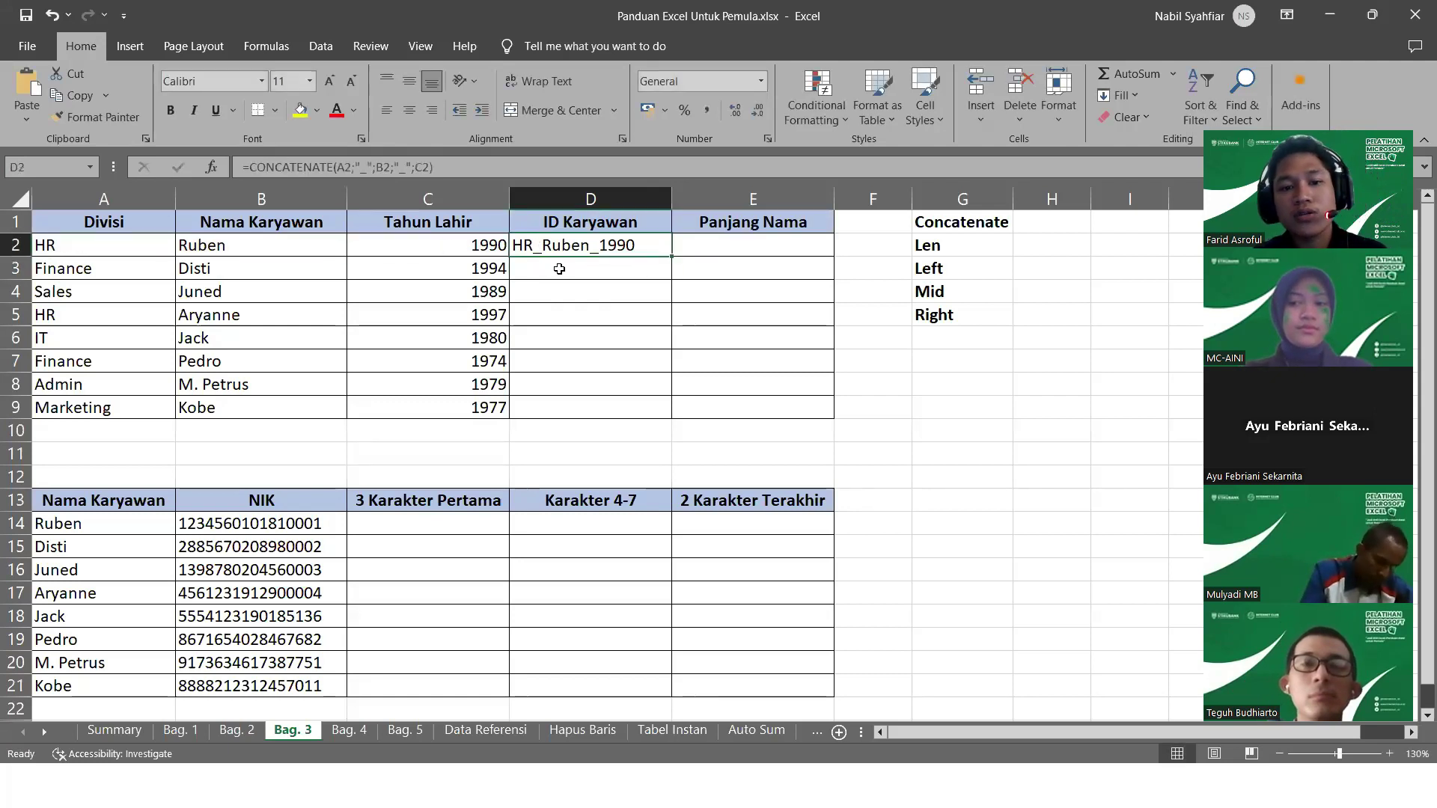
# Fill the ID formula down to D9 and widen column D so the IDs fit
pyautogui.doubleClick(671, 258)
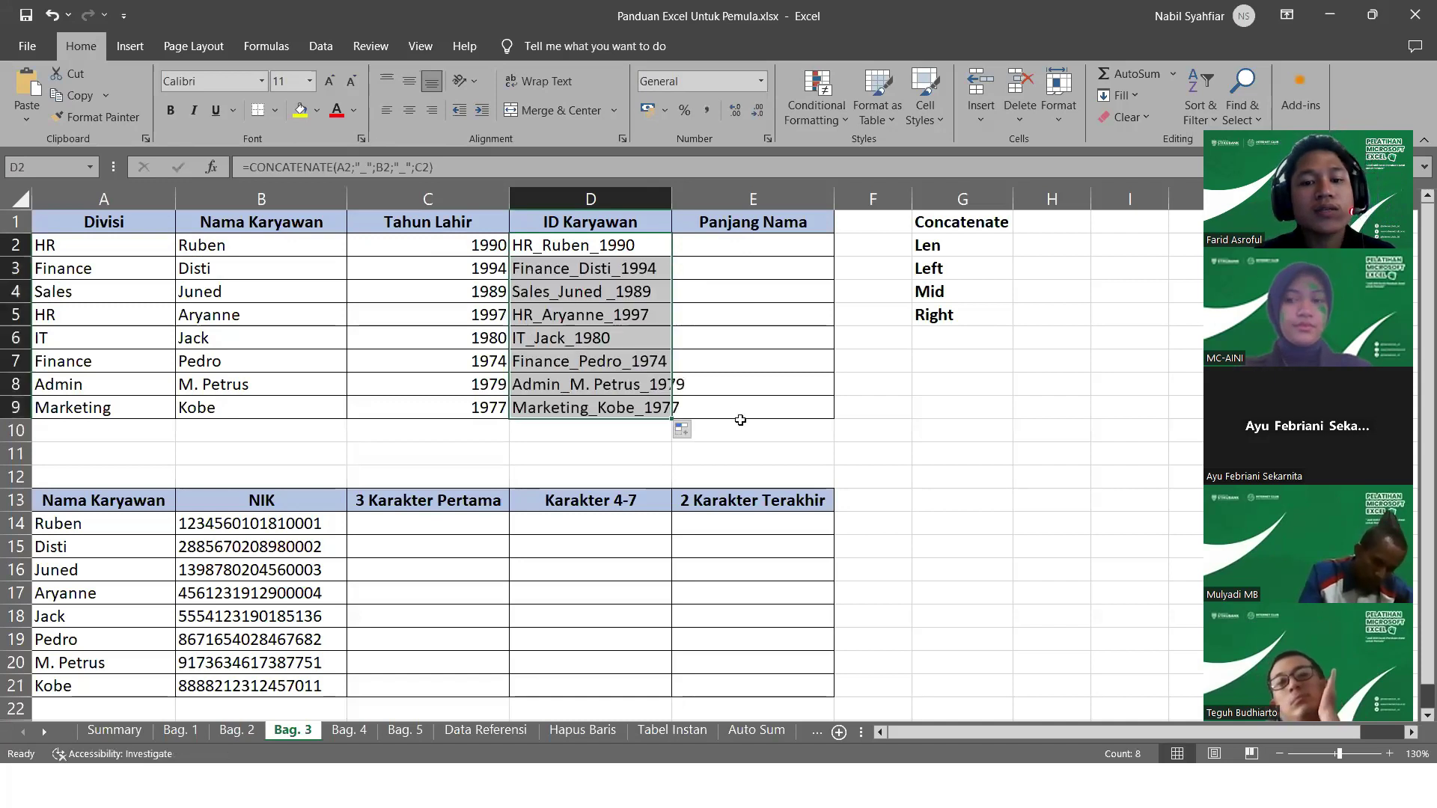
pyautogui.click(852, 454)
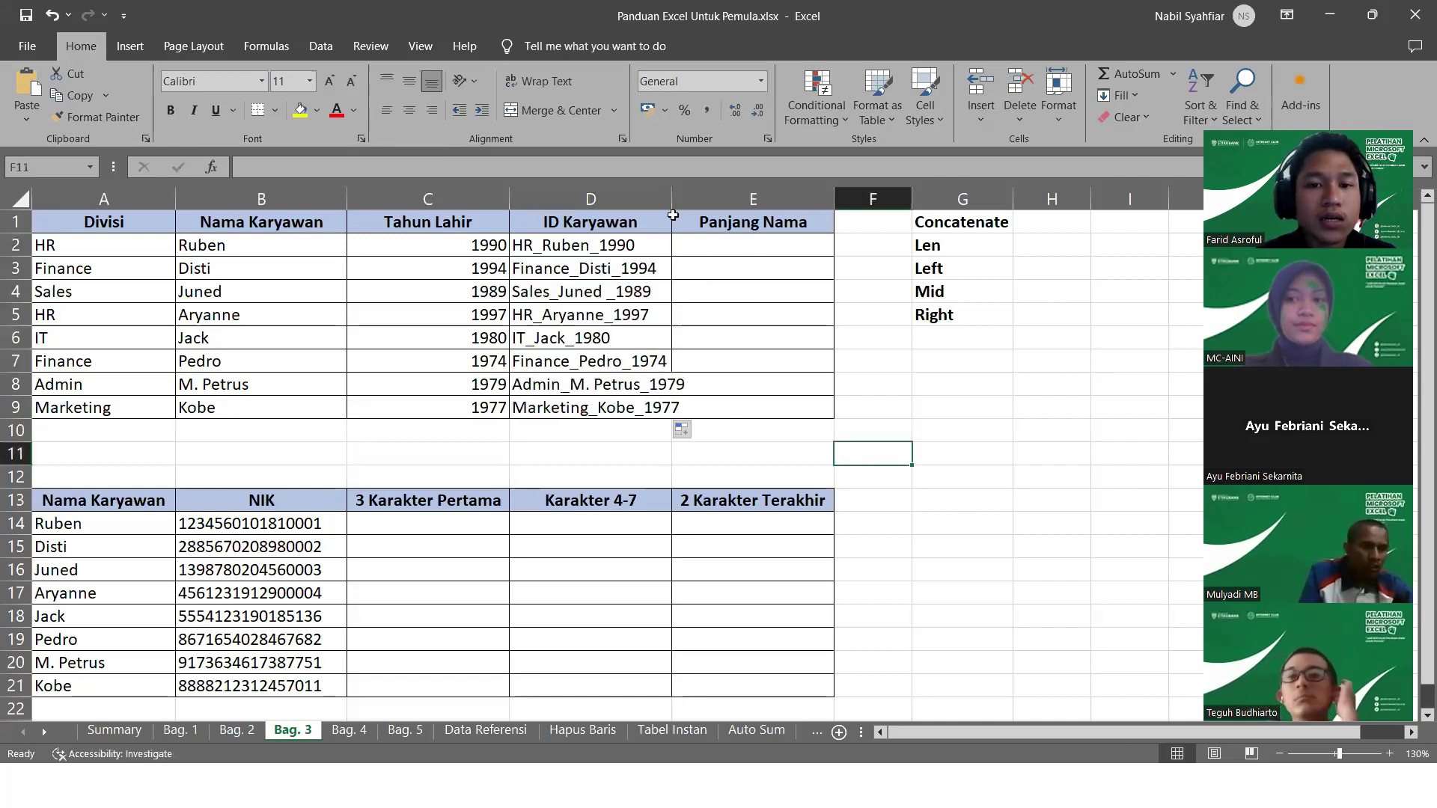
pyautogui.moveTo(672, 215); pyautogui.dragTo(702, 216)
pyautogui.click(792, 239)
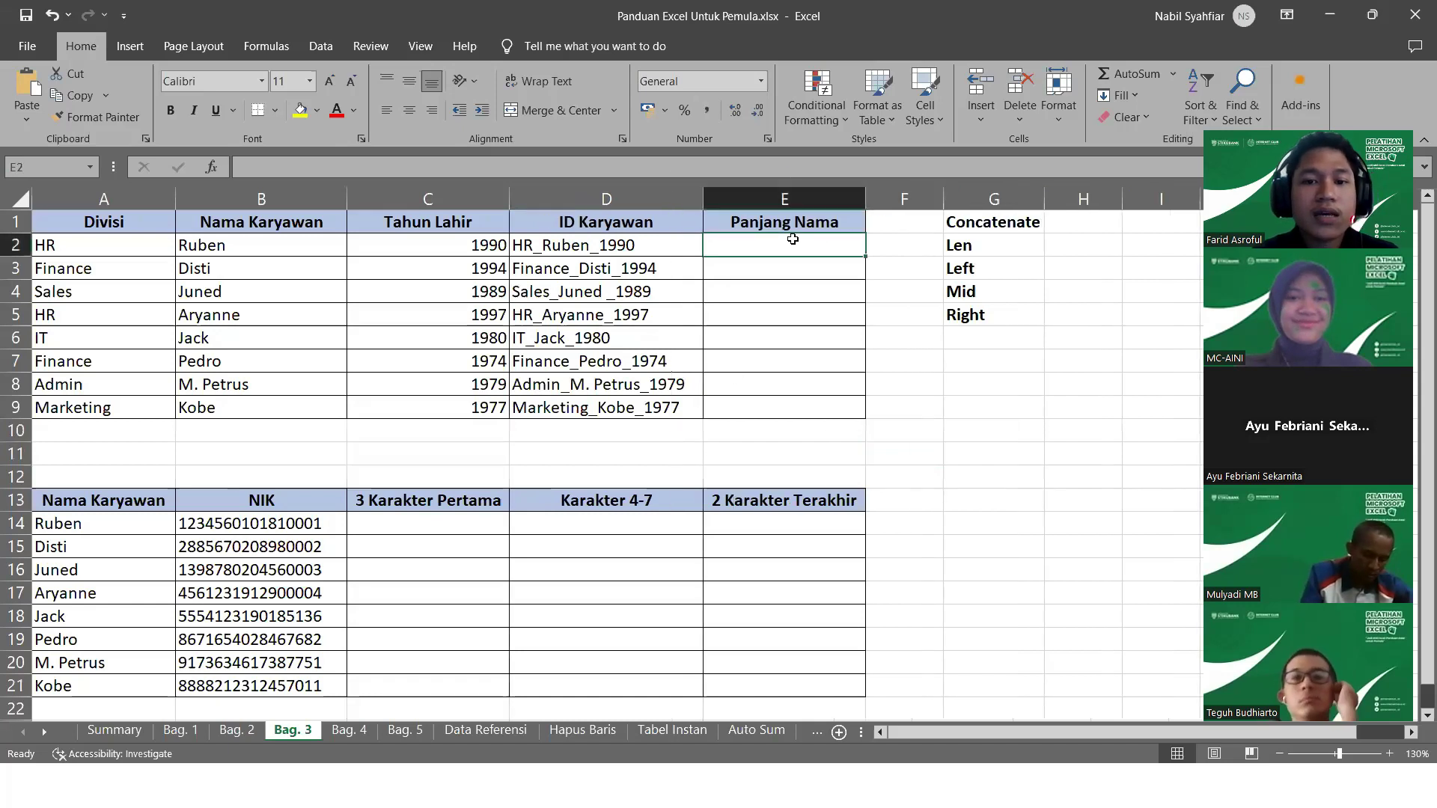
pyautogui.moveTo(608, 248); pyautogui.dragTo(632, 351)
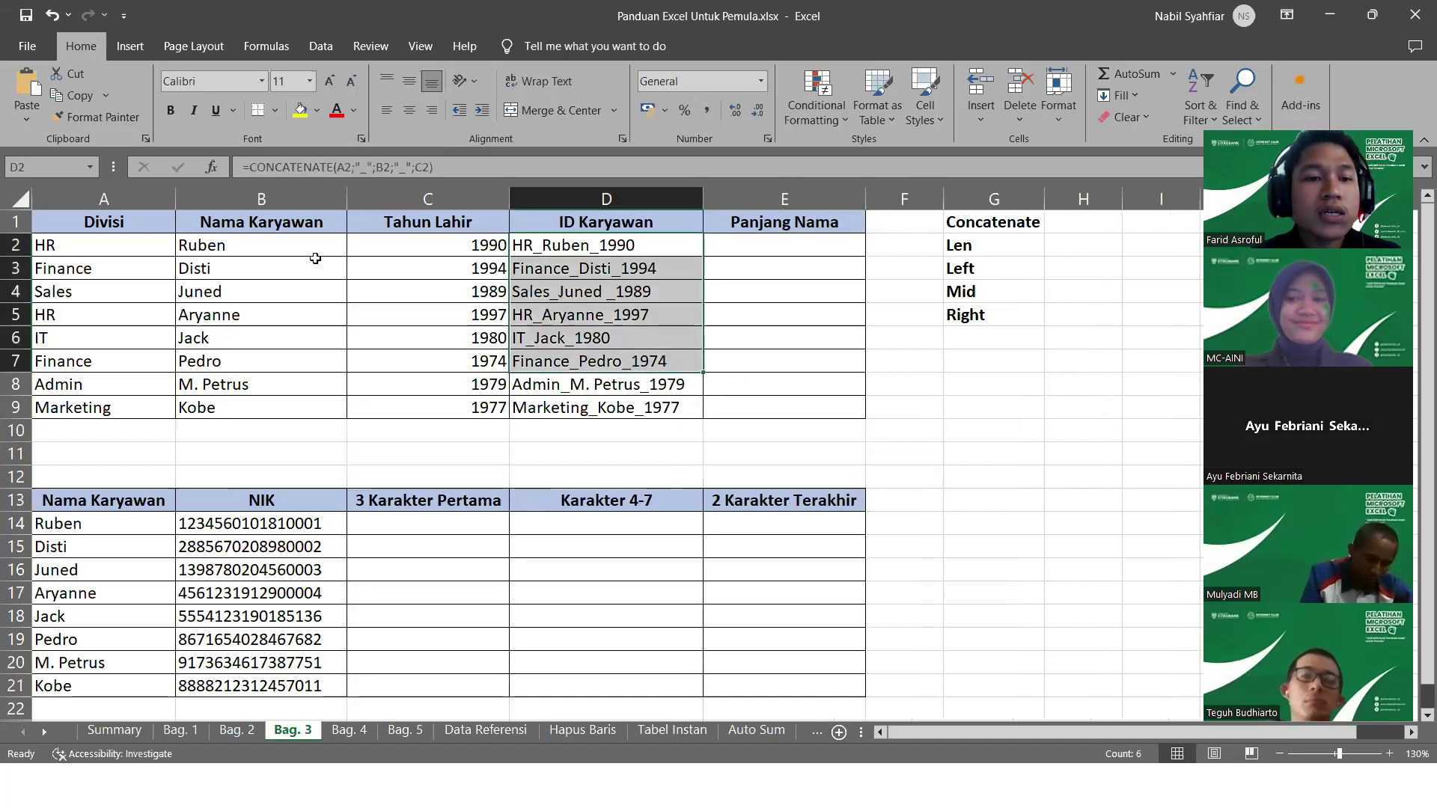
pyautogui.moveTo(115, 244); pyautogui.dragTo(494, 253)
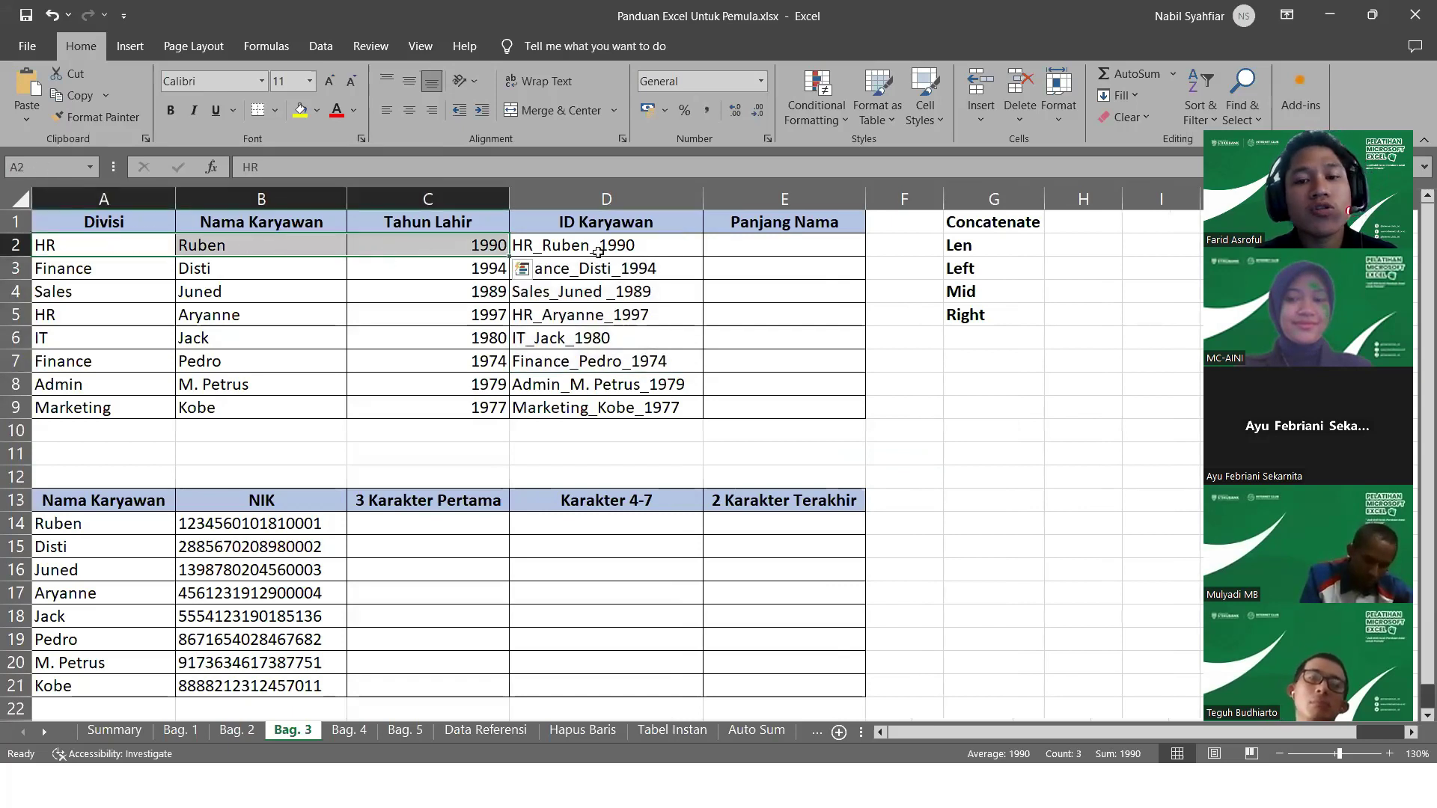
pyautogui.click(809, 244)
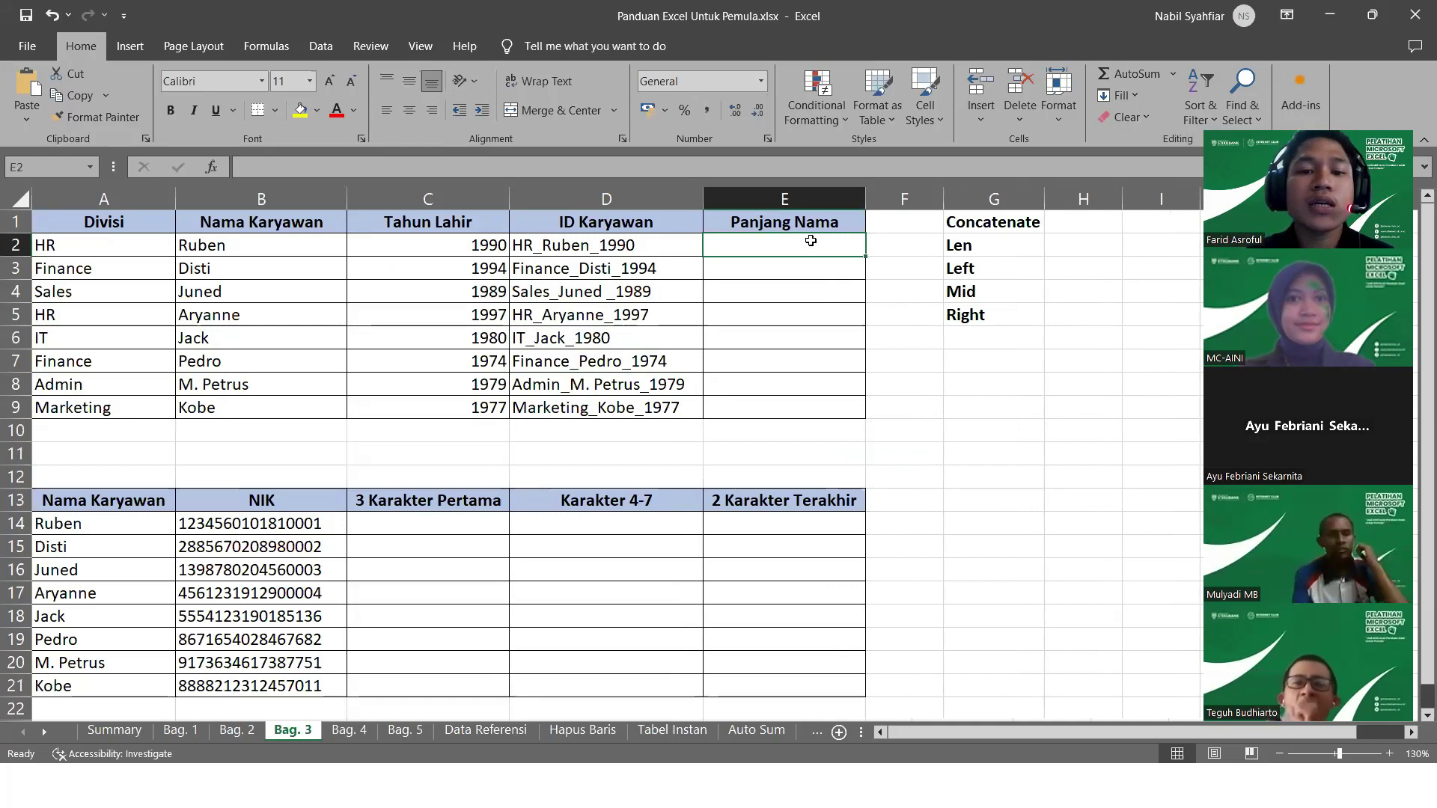
# Rename the E1 header from Panjang Nama to Panjang ID
pyautogui.click(834, 223)
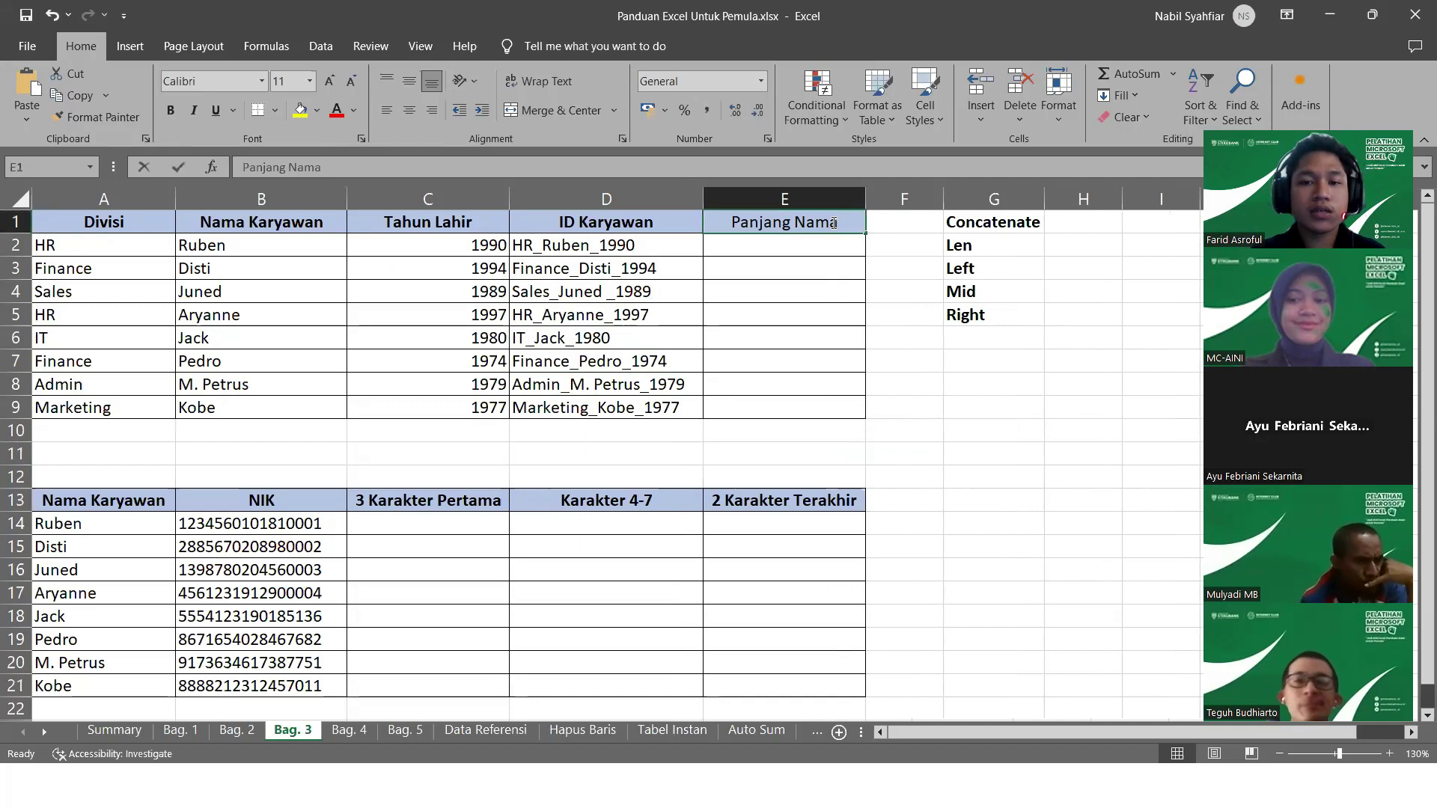
pyautogui.doubleClick(833, 223)
pyautogui.press('BackSpace')
pyautogui.press('BackSpace')
pyautogui.press('BackSpace')
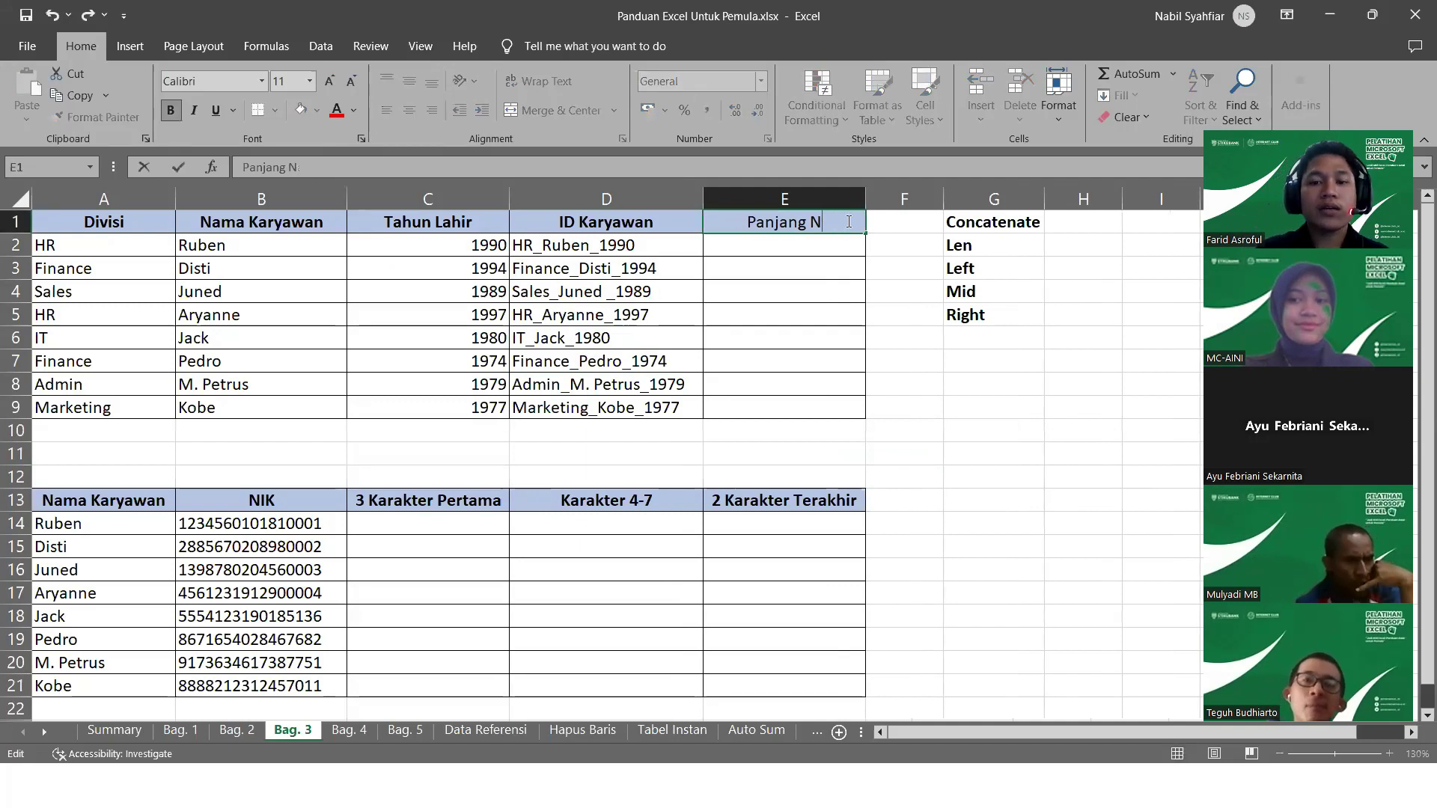
pyautogui.press('BackSpace')
pyautogui.write('Id')
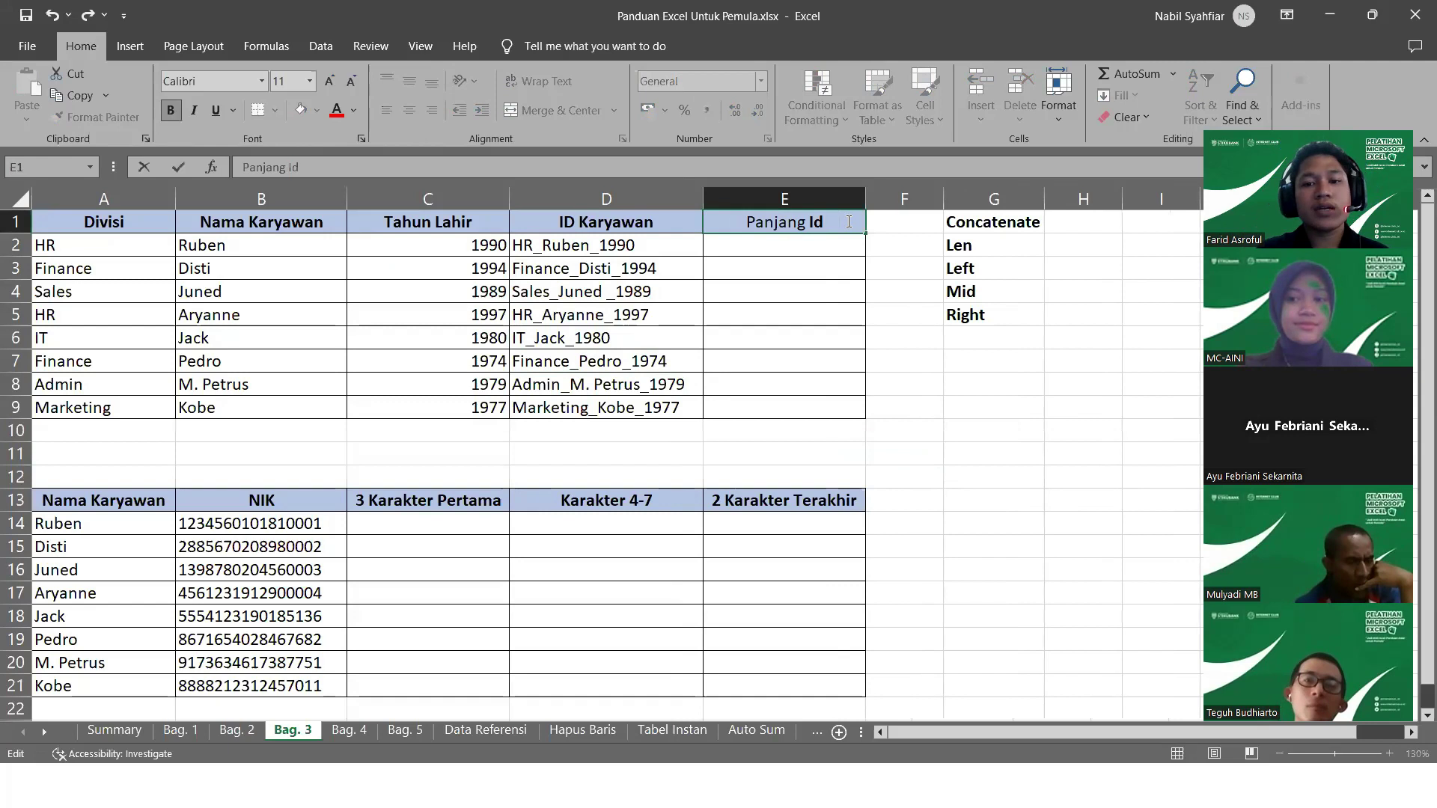
pyautogui.press('BackSpace')
pyautogui.write('D')
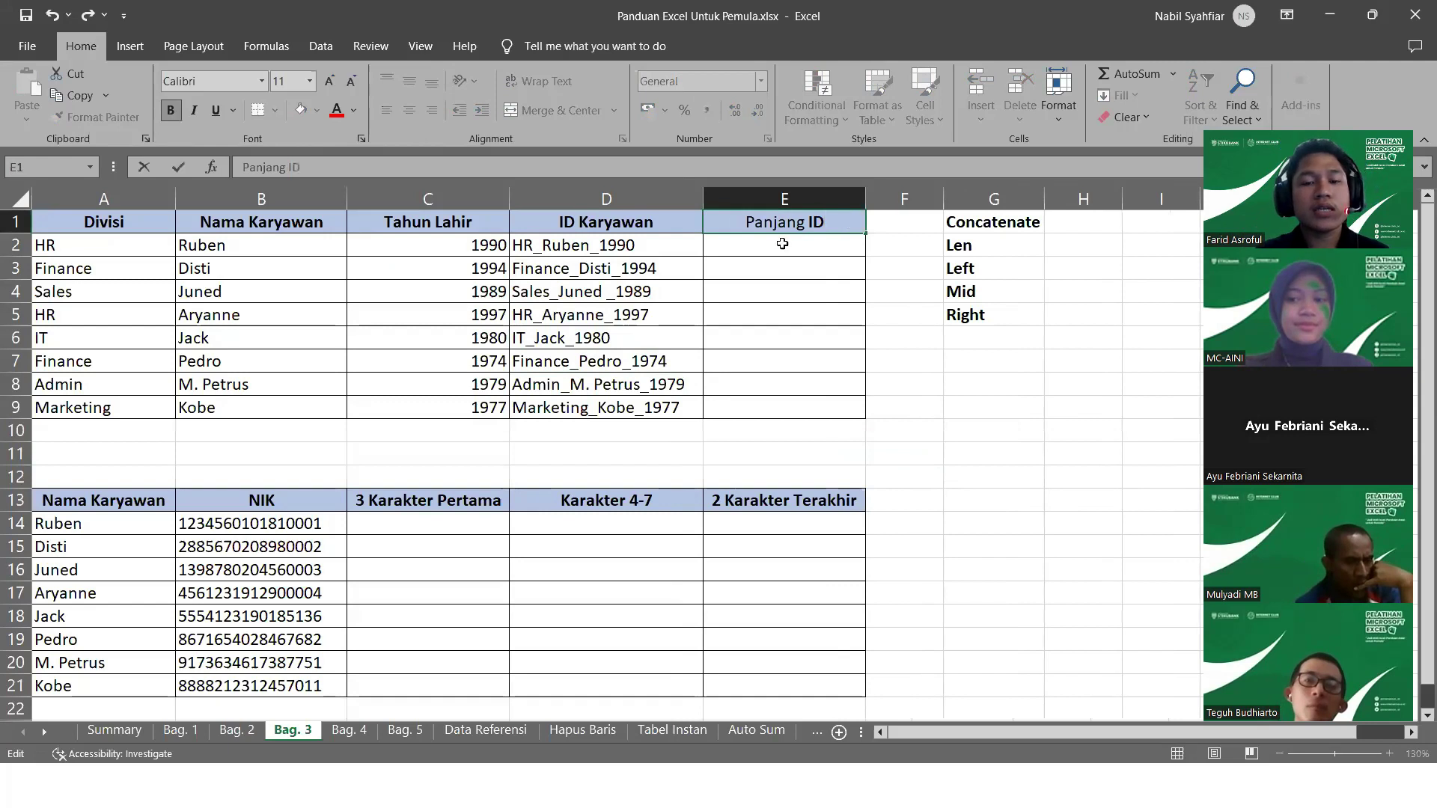
pyautogui.press('Return')
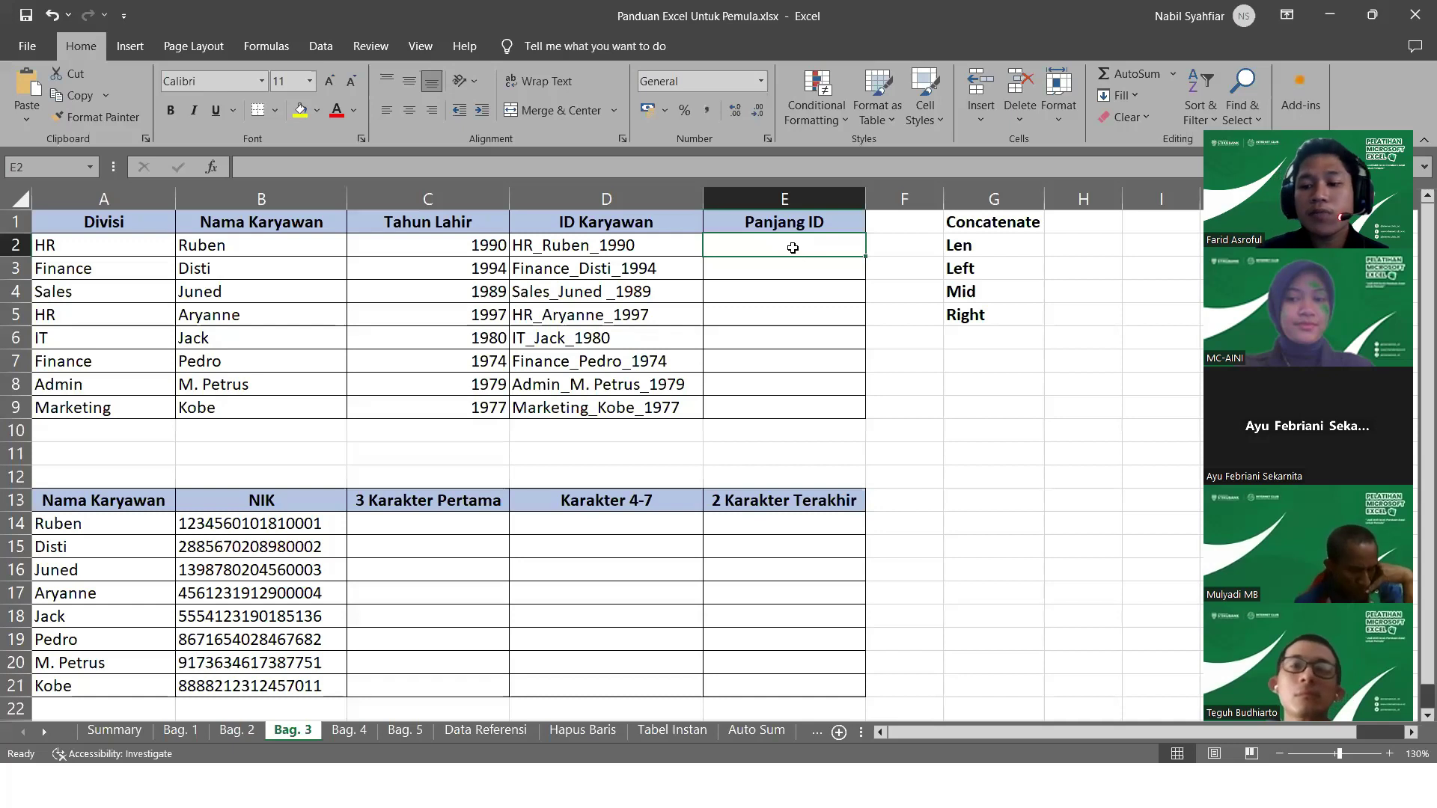
pyautogui.write('=')
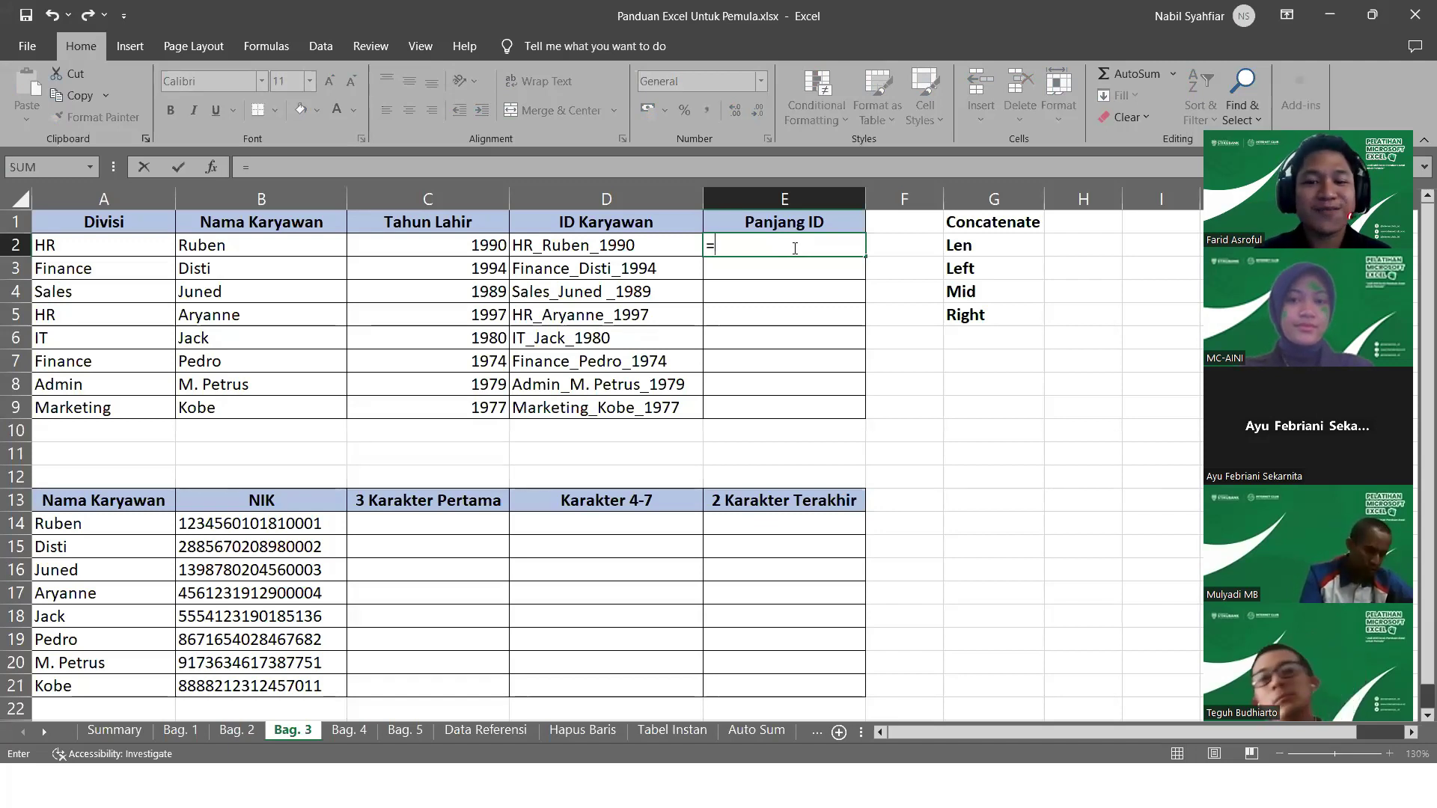
# Enter =LEN(D2) in E2 to count the first ID's characters
pyautogui.write('LEN(')
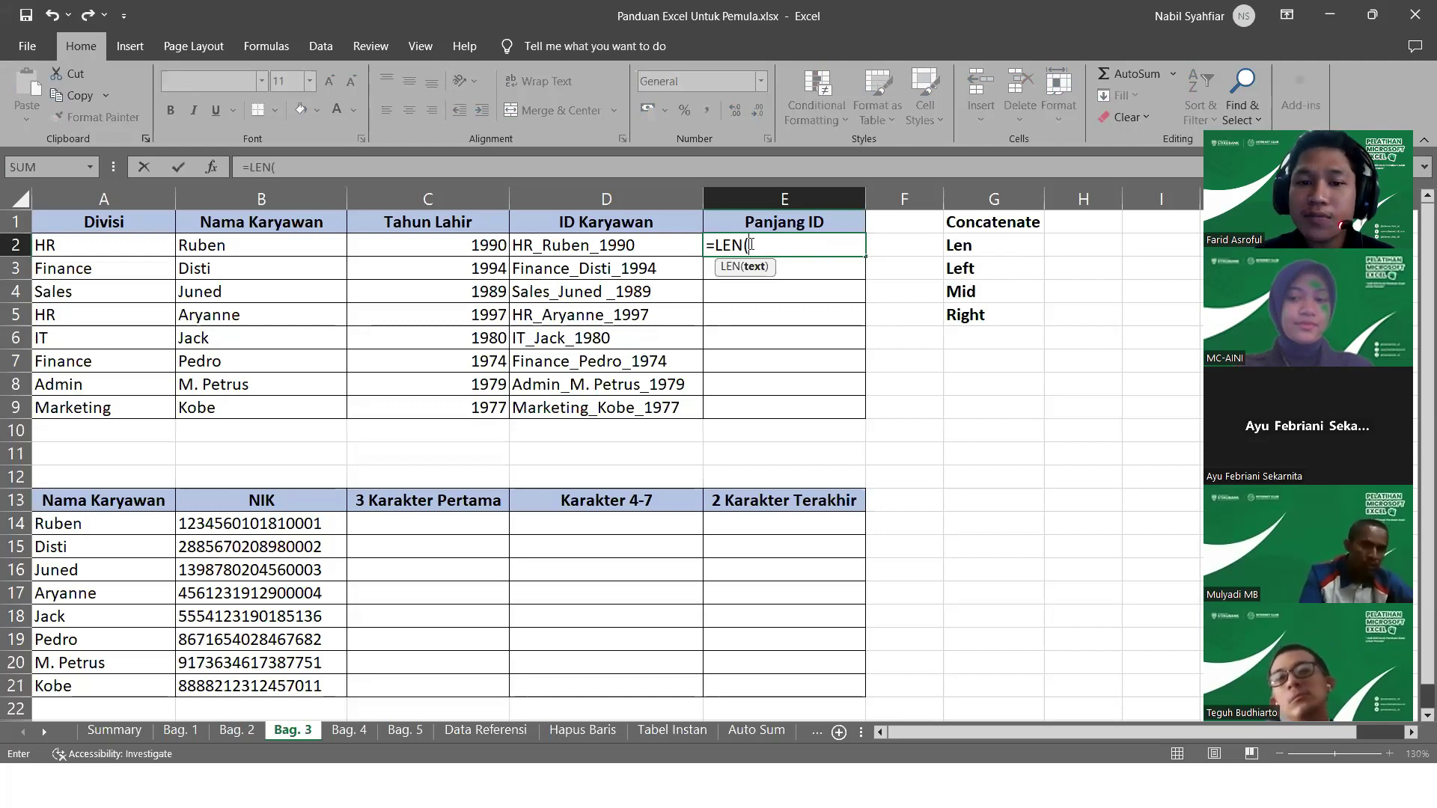
pyautogui.click(595, 245)
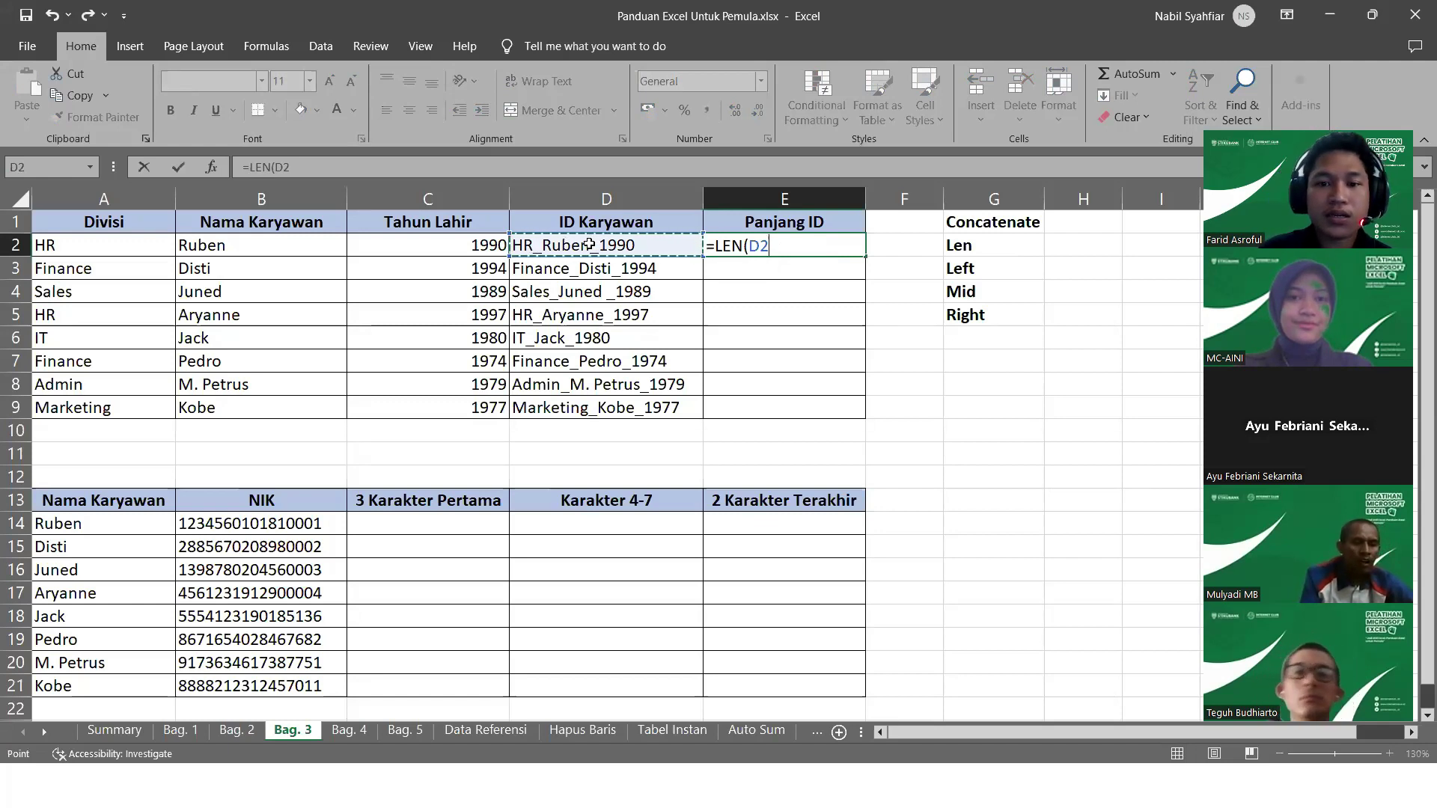
pyautogui.press('Return')
pyautogui.click(855, 245)
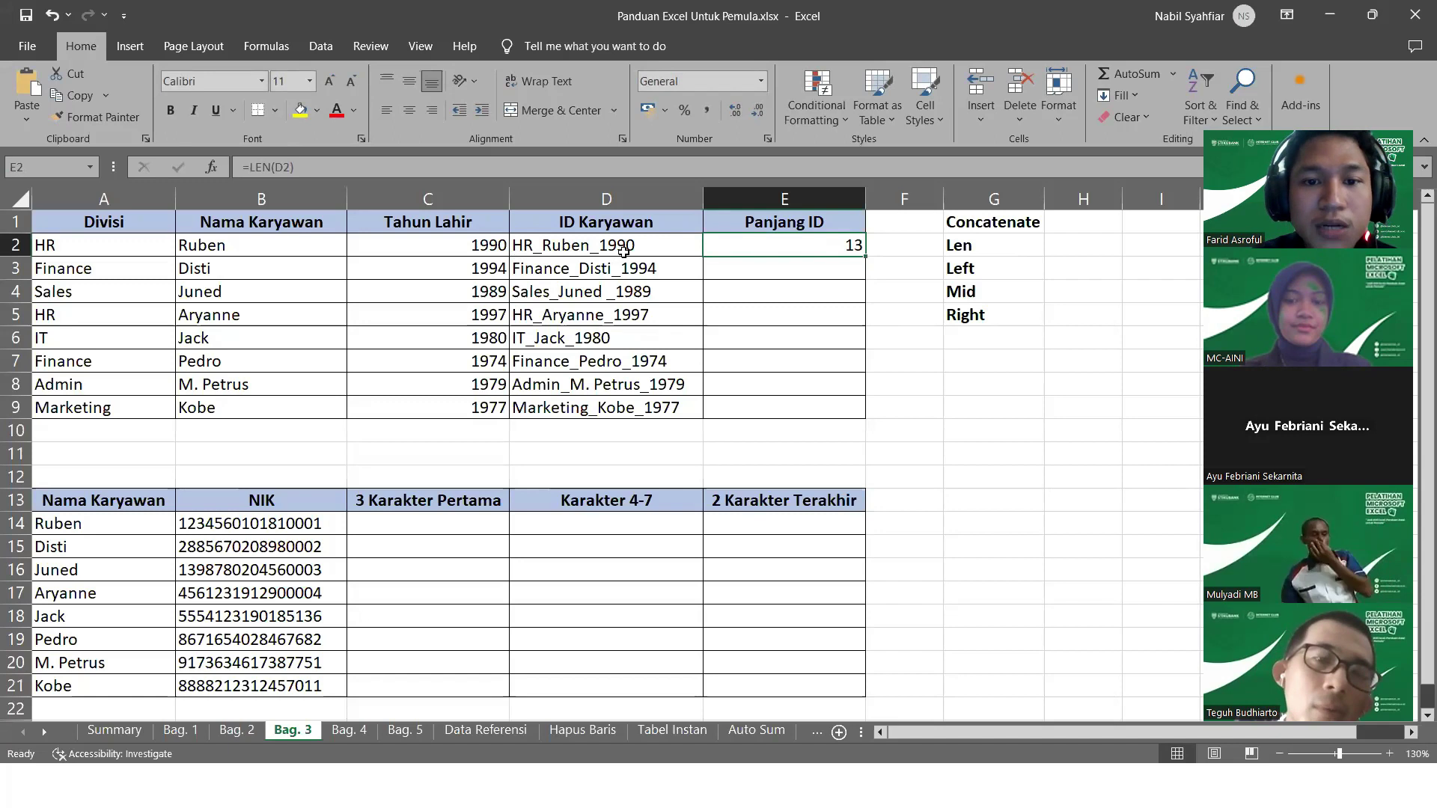
# Recheck the D2 ID formula, then fill the LEN formula down to E9
pyautogui.click(598, 250)
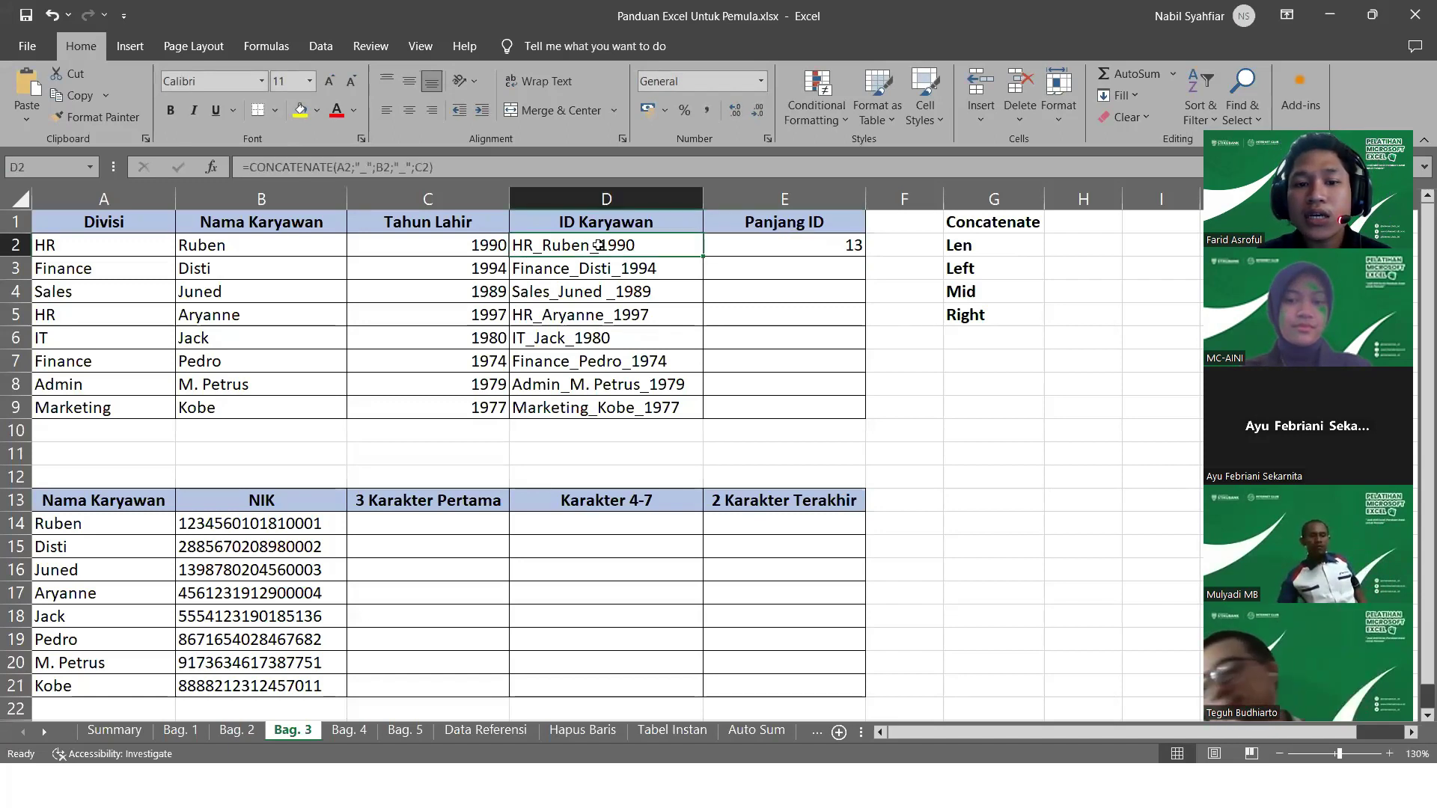
pyautogui.doubleClick(598, 250)
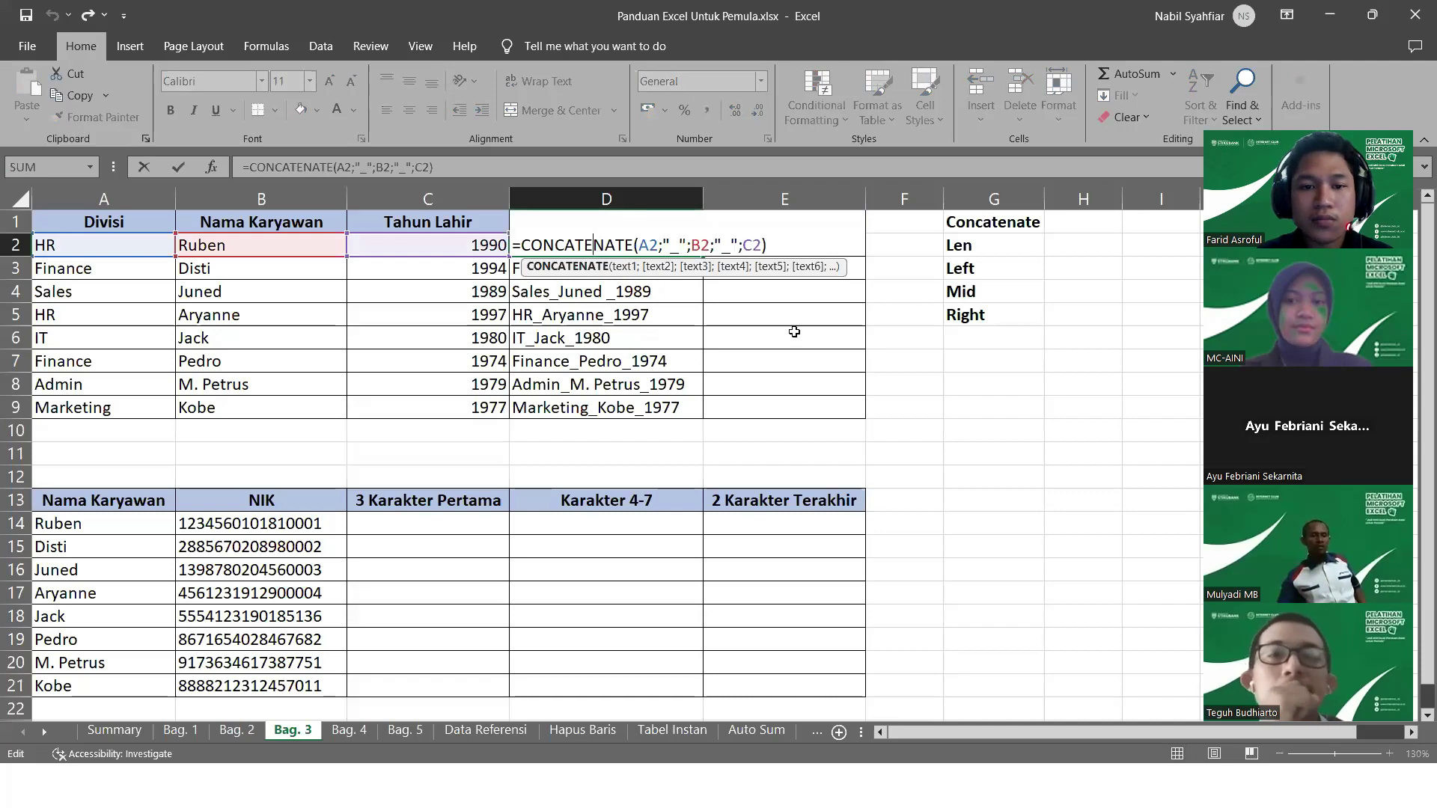
pyautogui.press('Escape')
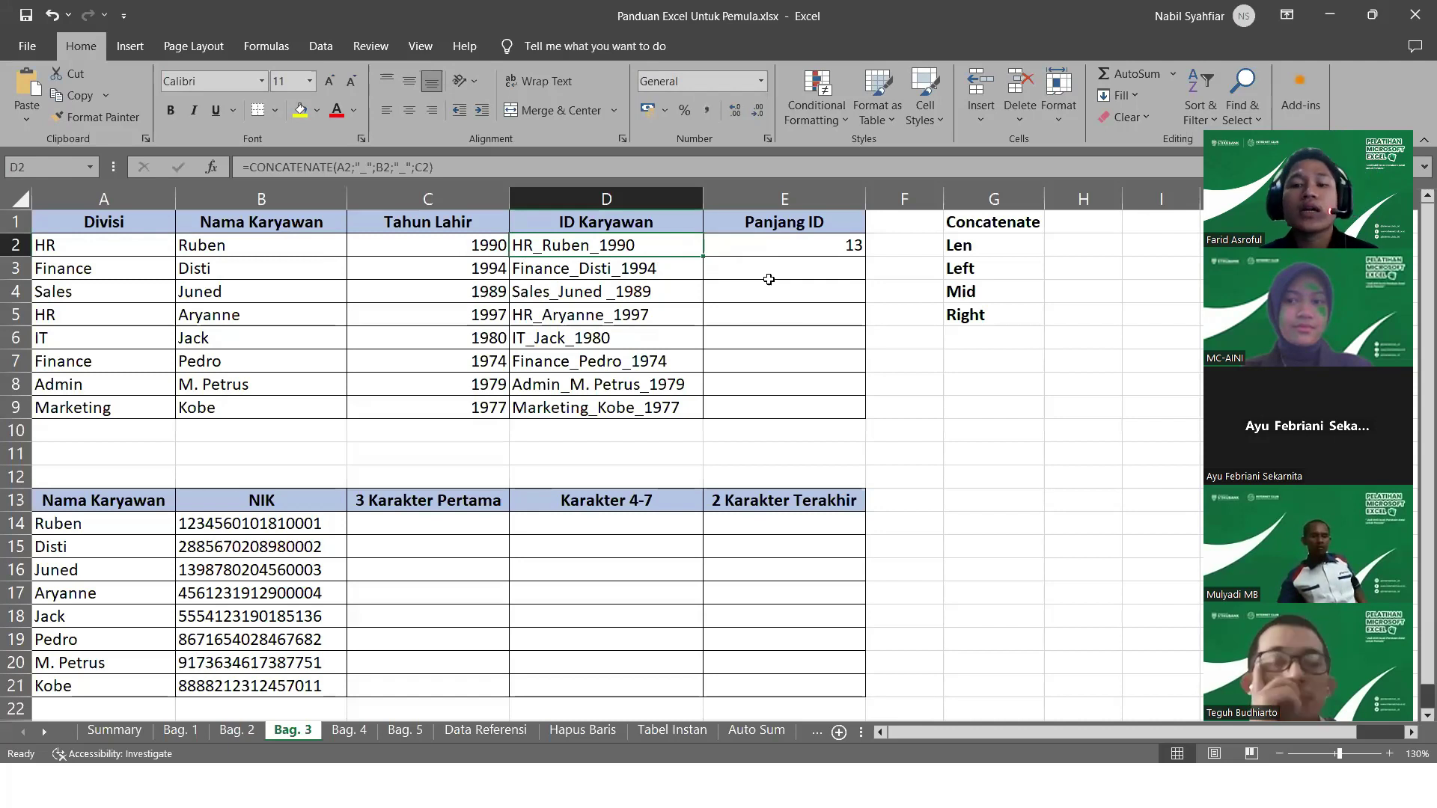
pyautogui.click(848, 254)
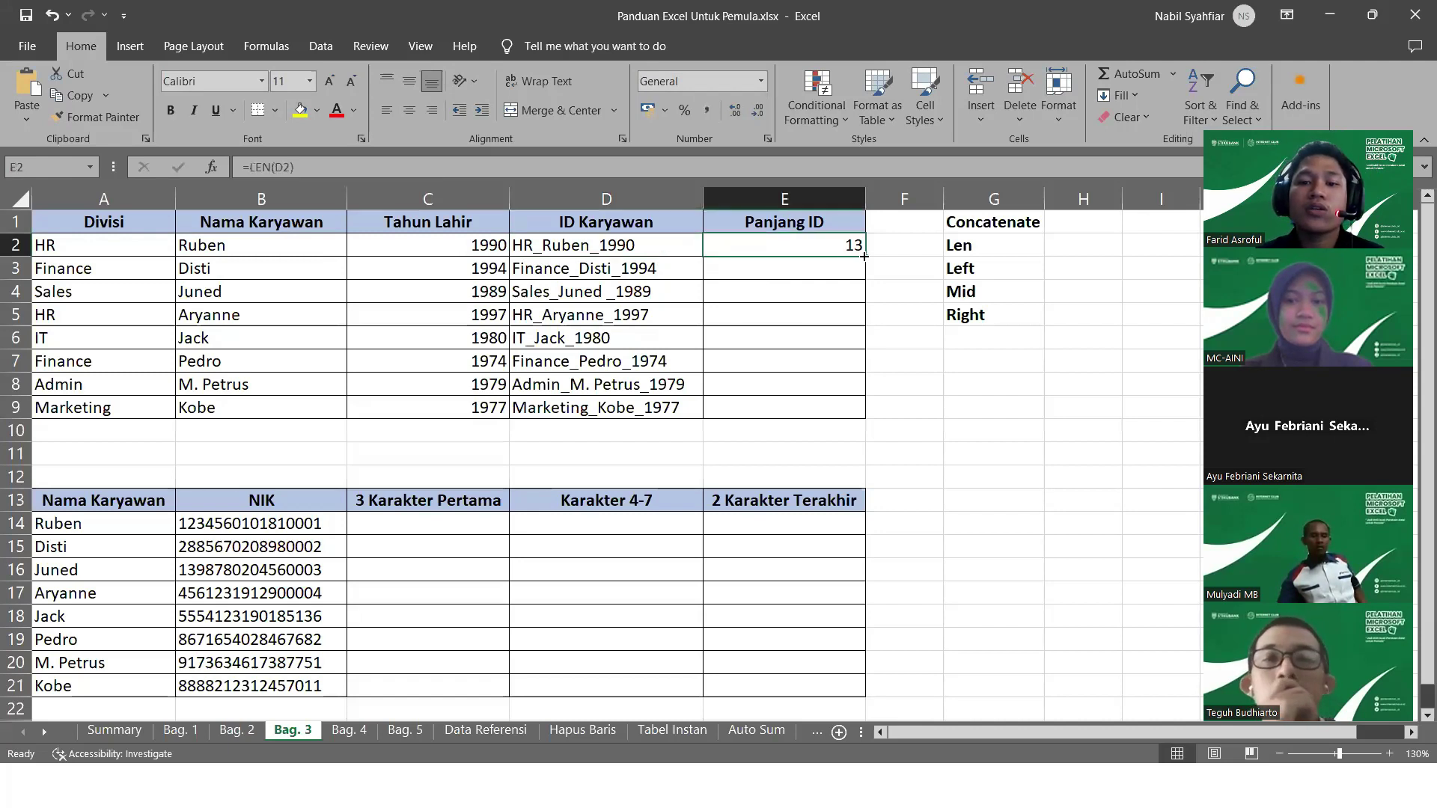
pyautogui.doubleClick(864, 255)
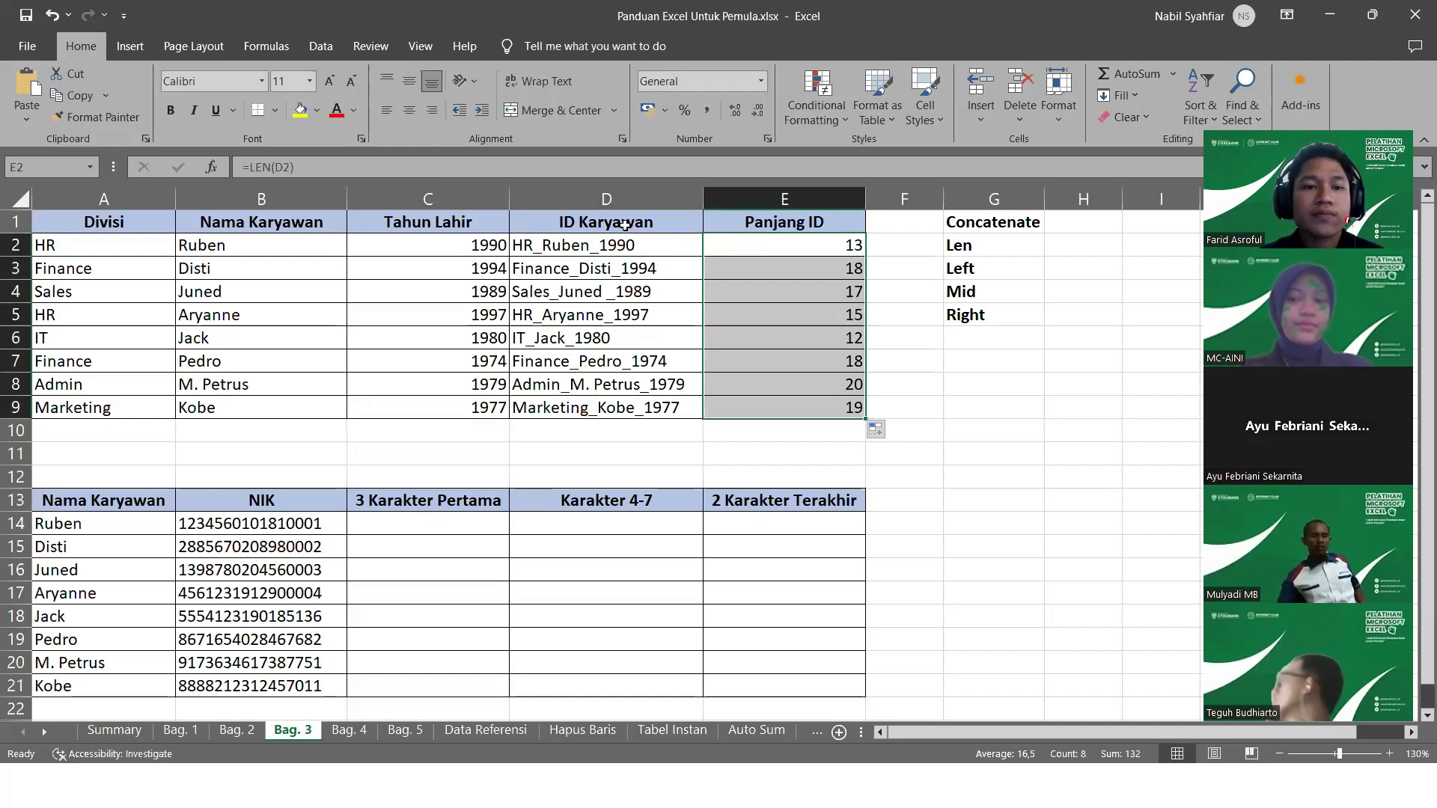
pyautogui.hotkey('alt', 'Tab')
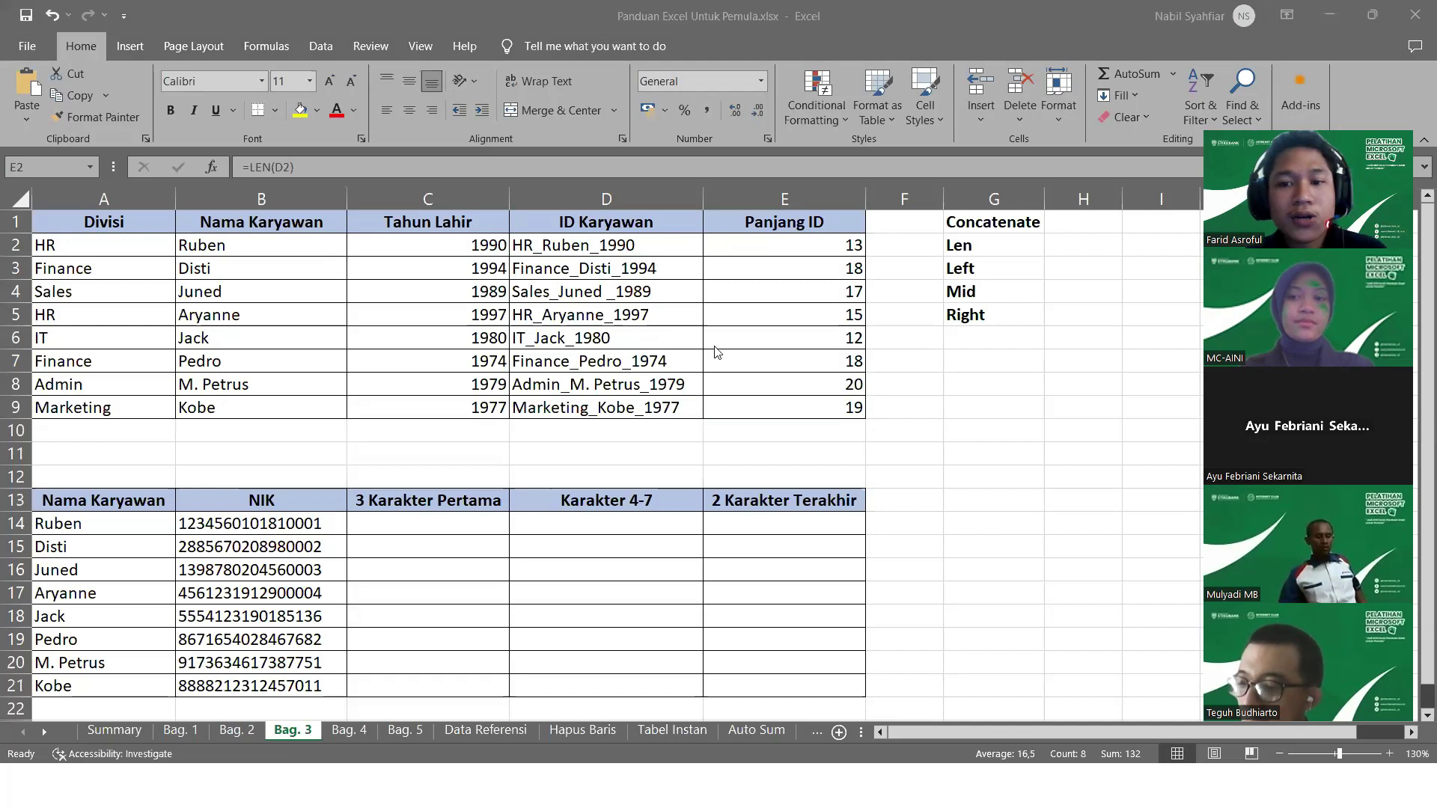
pyautogui.click(956, 245)
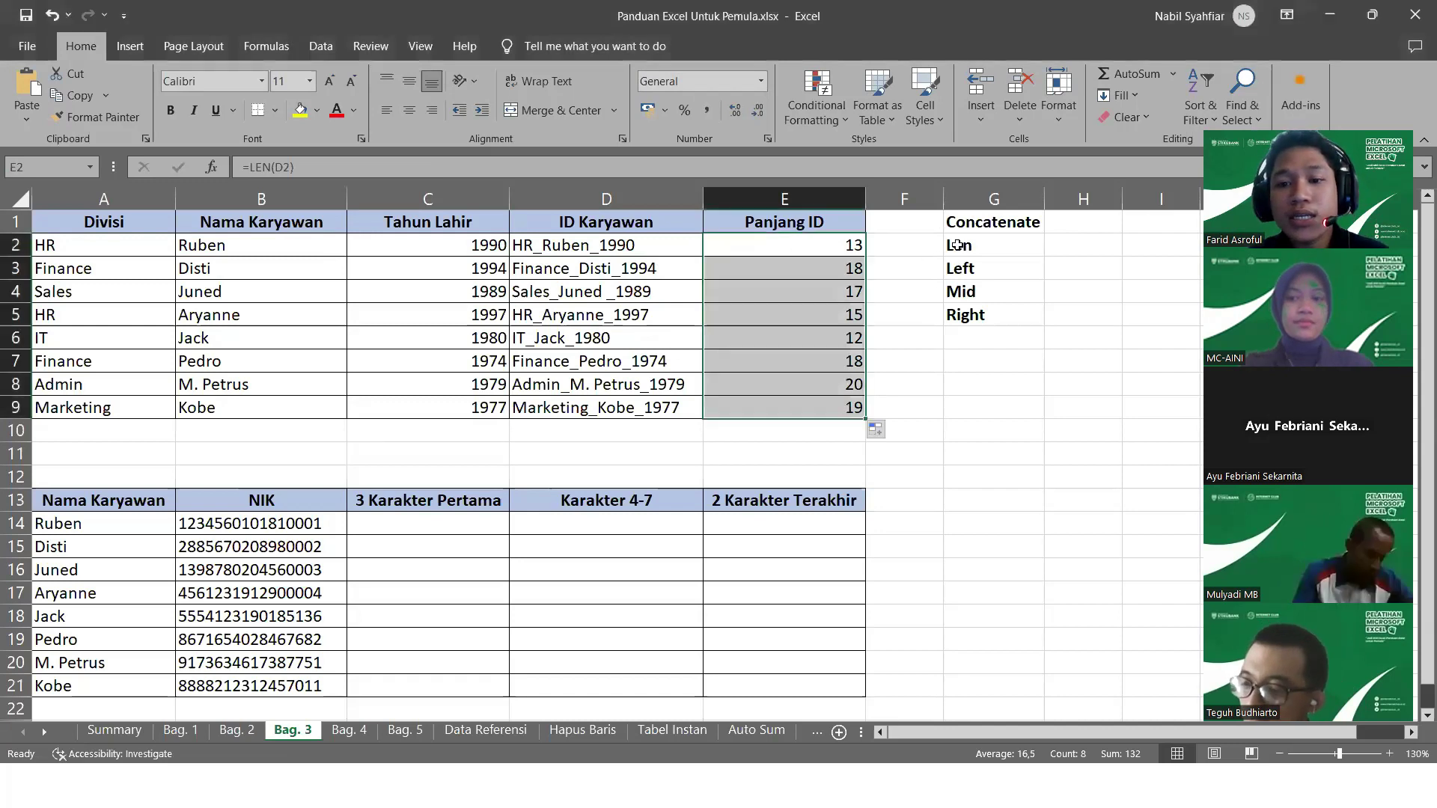
pyautogui.click(909, 334)
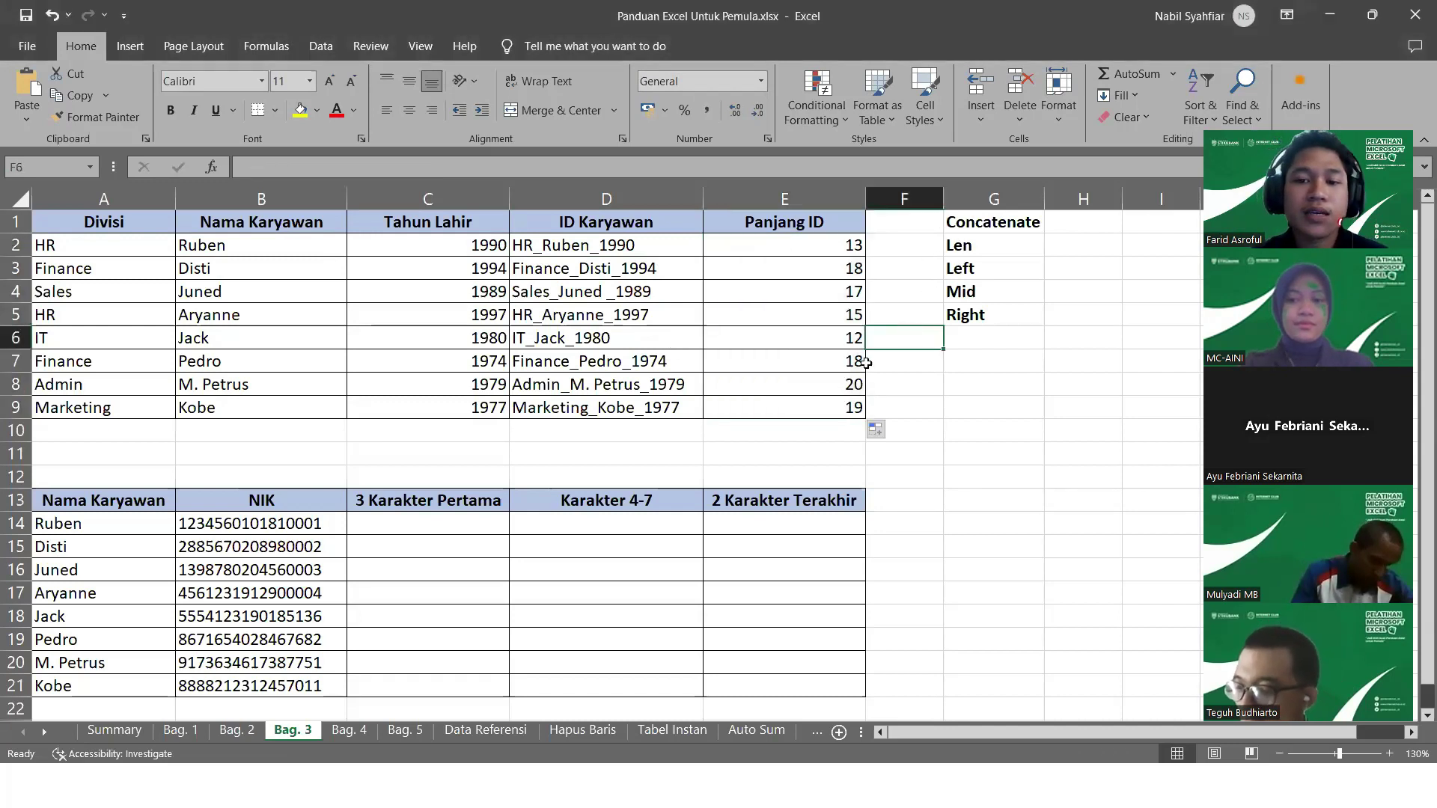
pyautogui.click(966, 263)
pyautogui.click(417, 524)
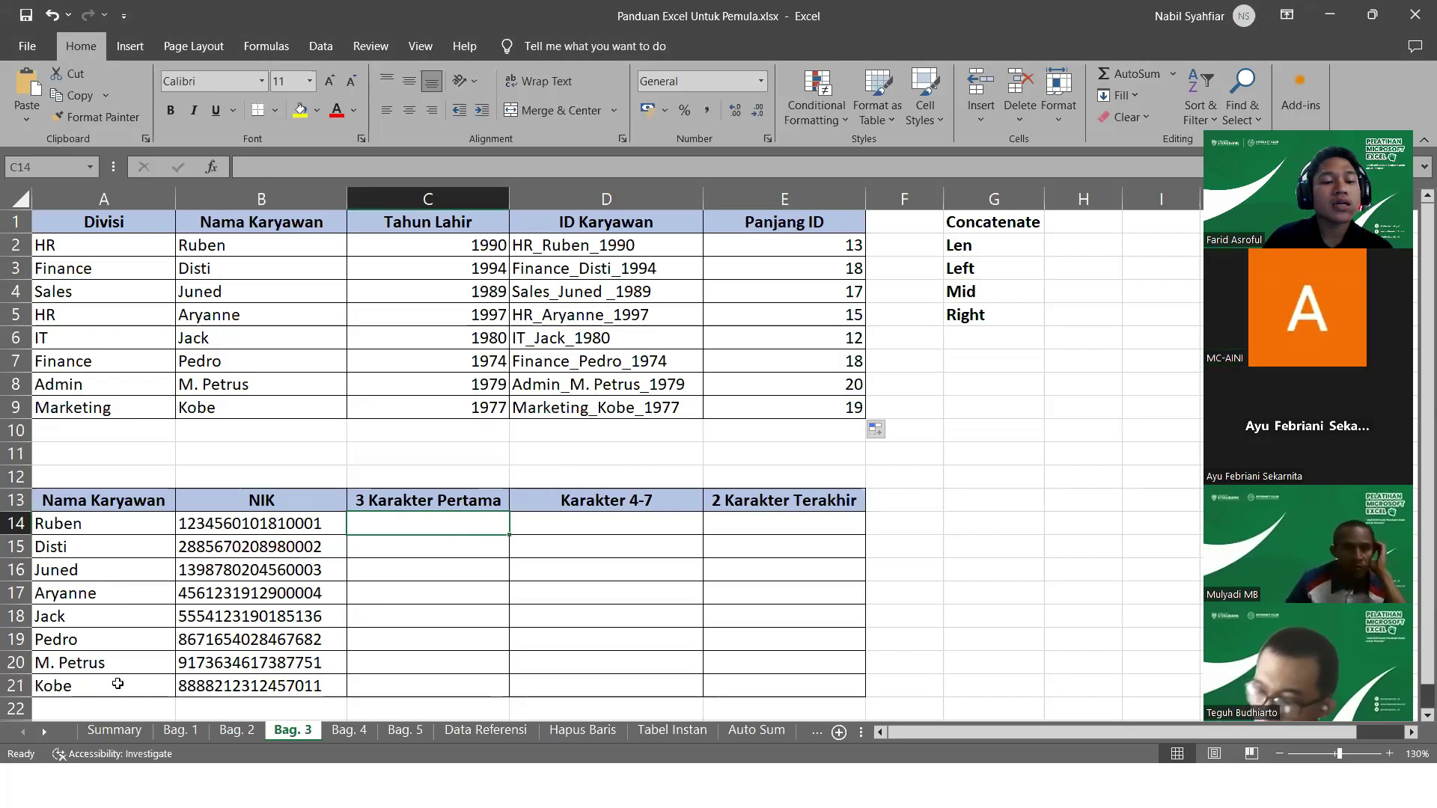
pyautogui.moveTo(224, 525); pyautogui.dragTo(224, 687)
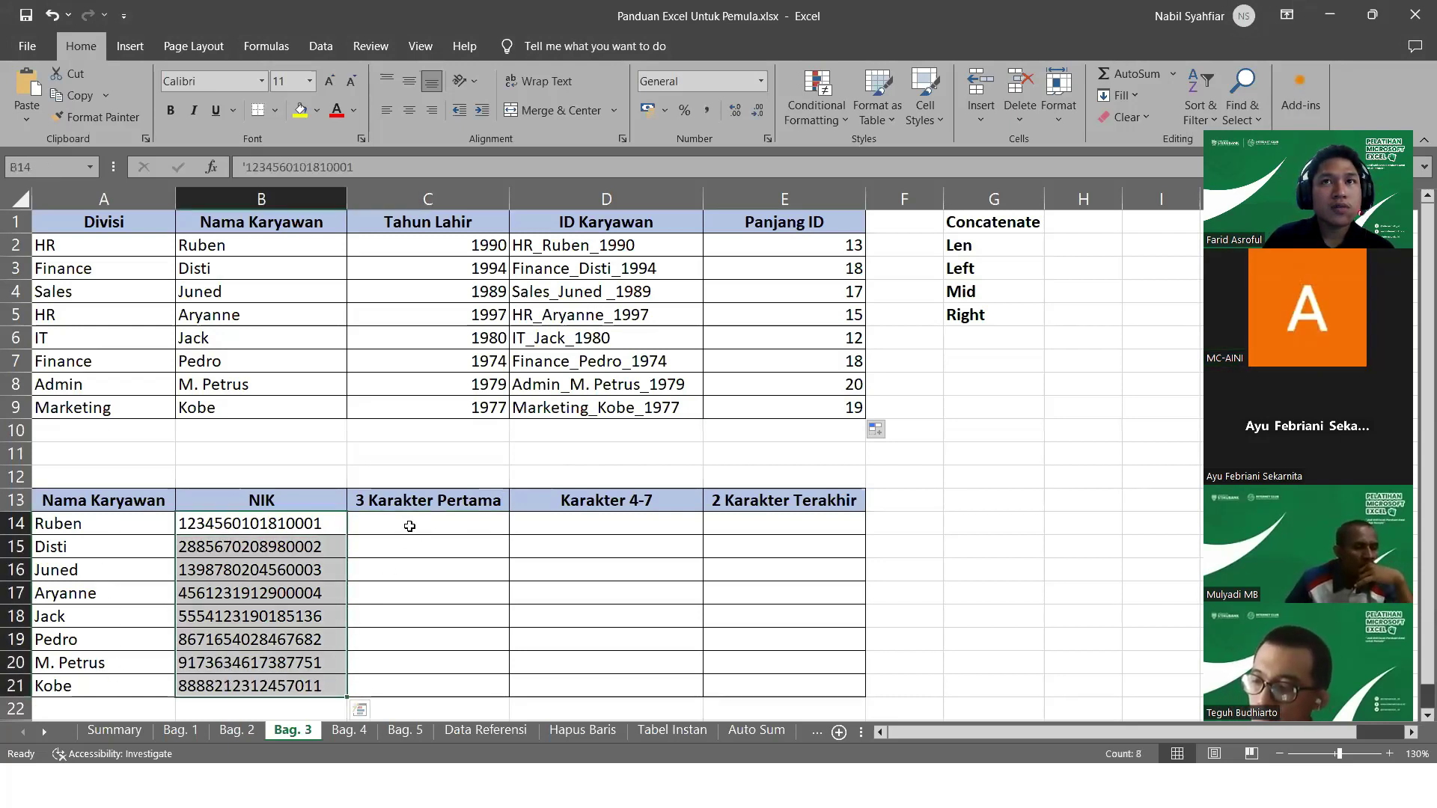
pyautogui.click(409, 526)
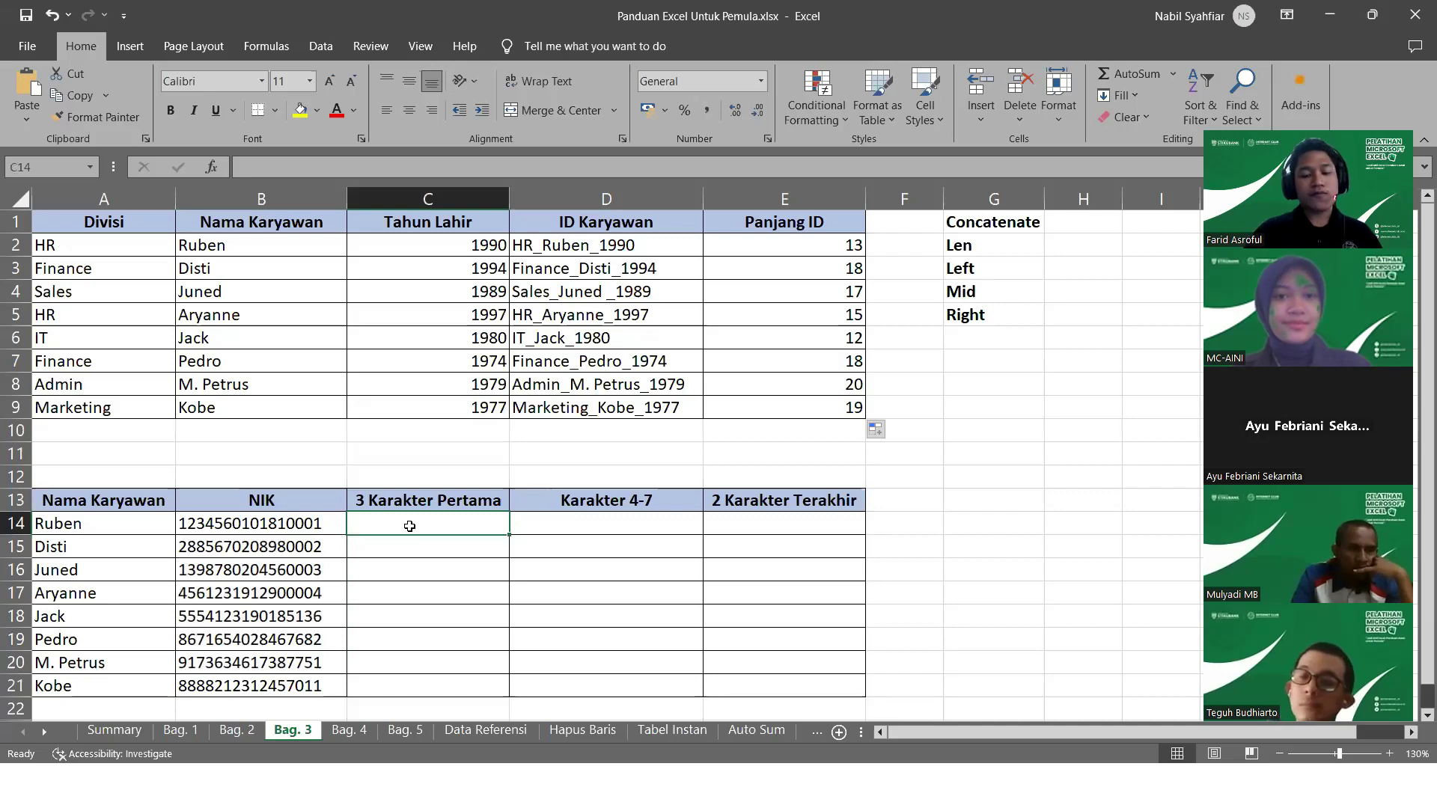
# Enter =LEFT(B14;3) in C14 and fill it down to C21, giving 123 through 888
pyautogui.write('=LEFT(')
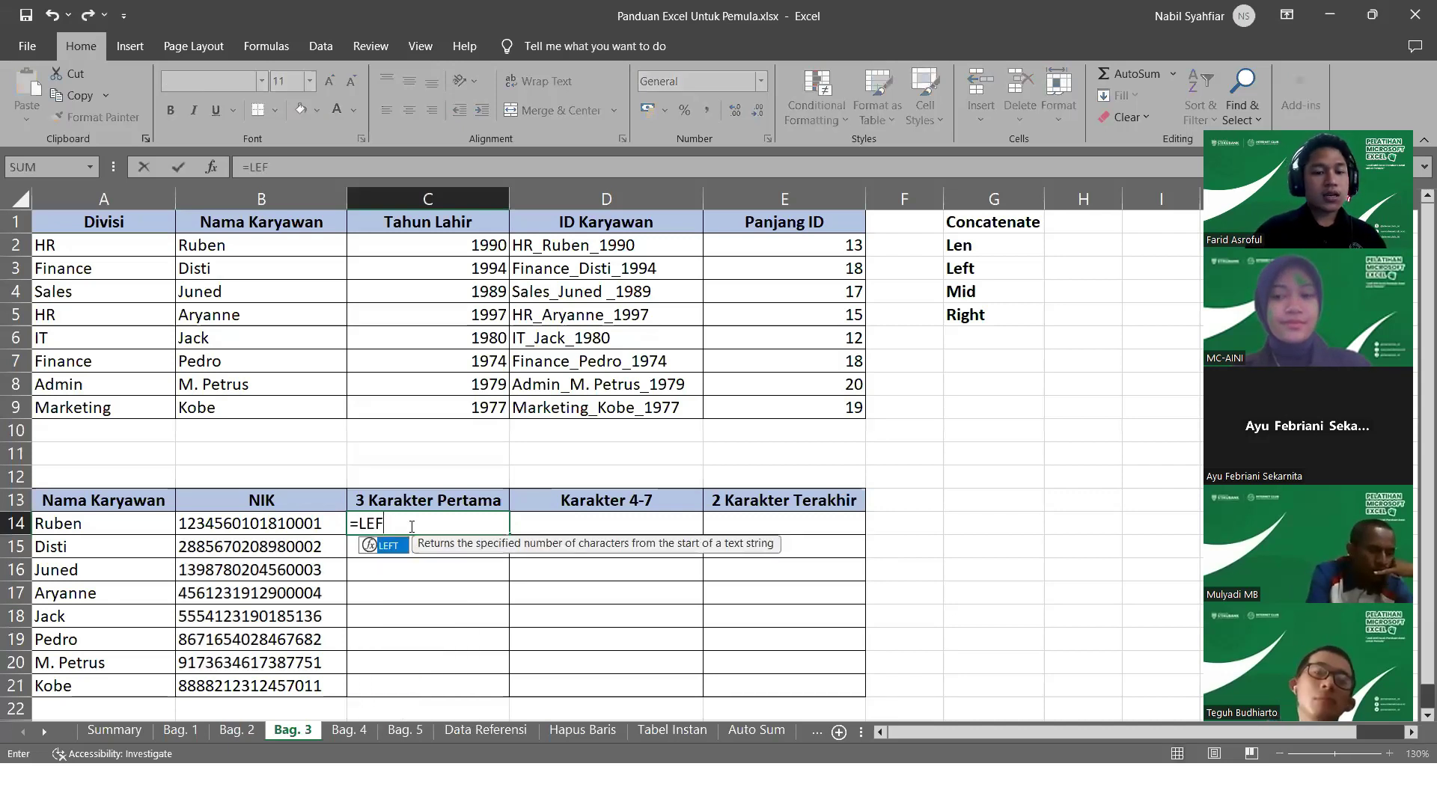
pyautogui.click(287, 522)
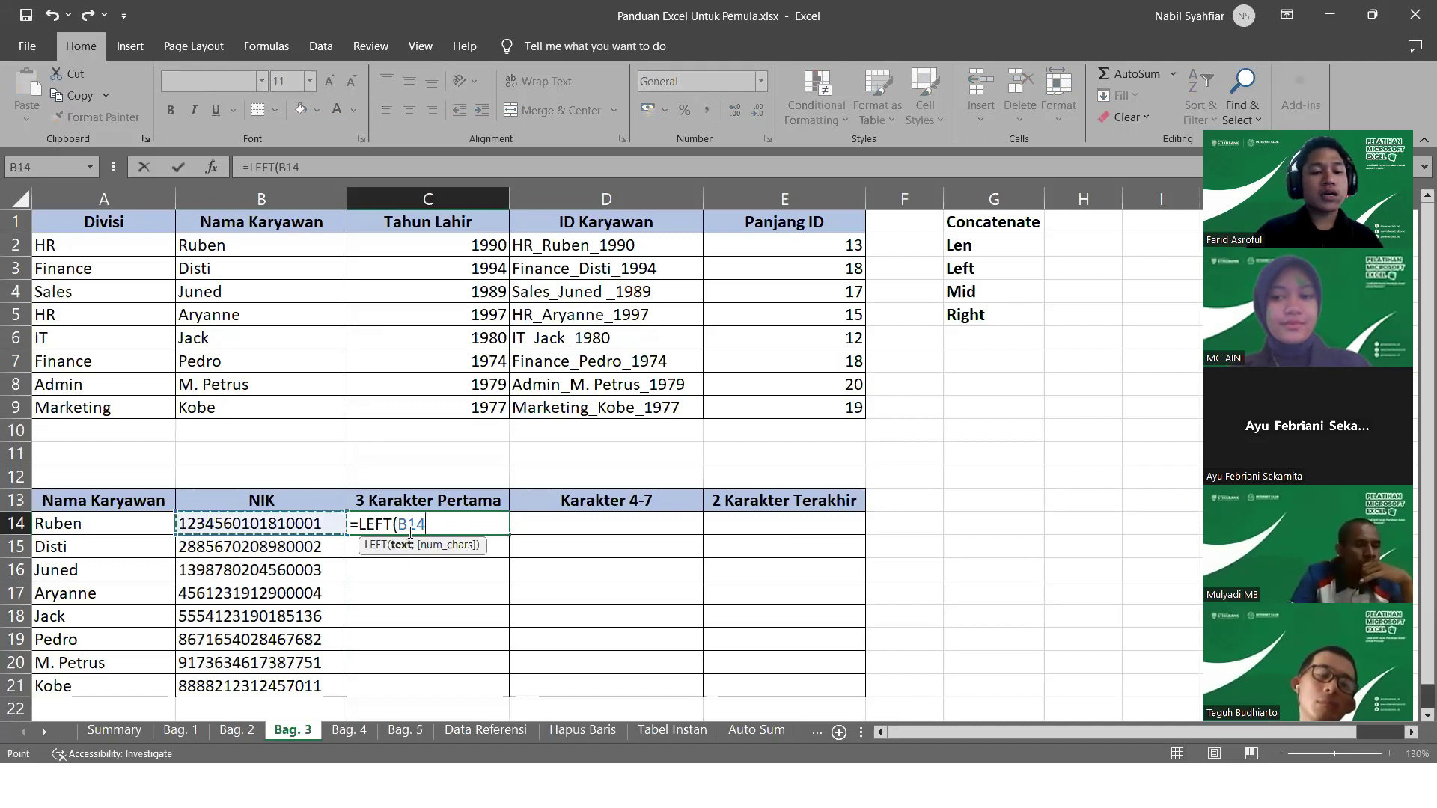
pyautogui.write(';')
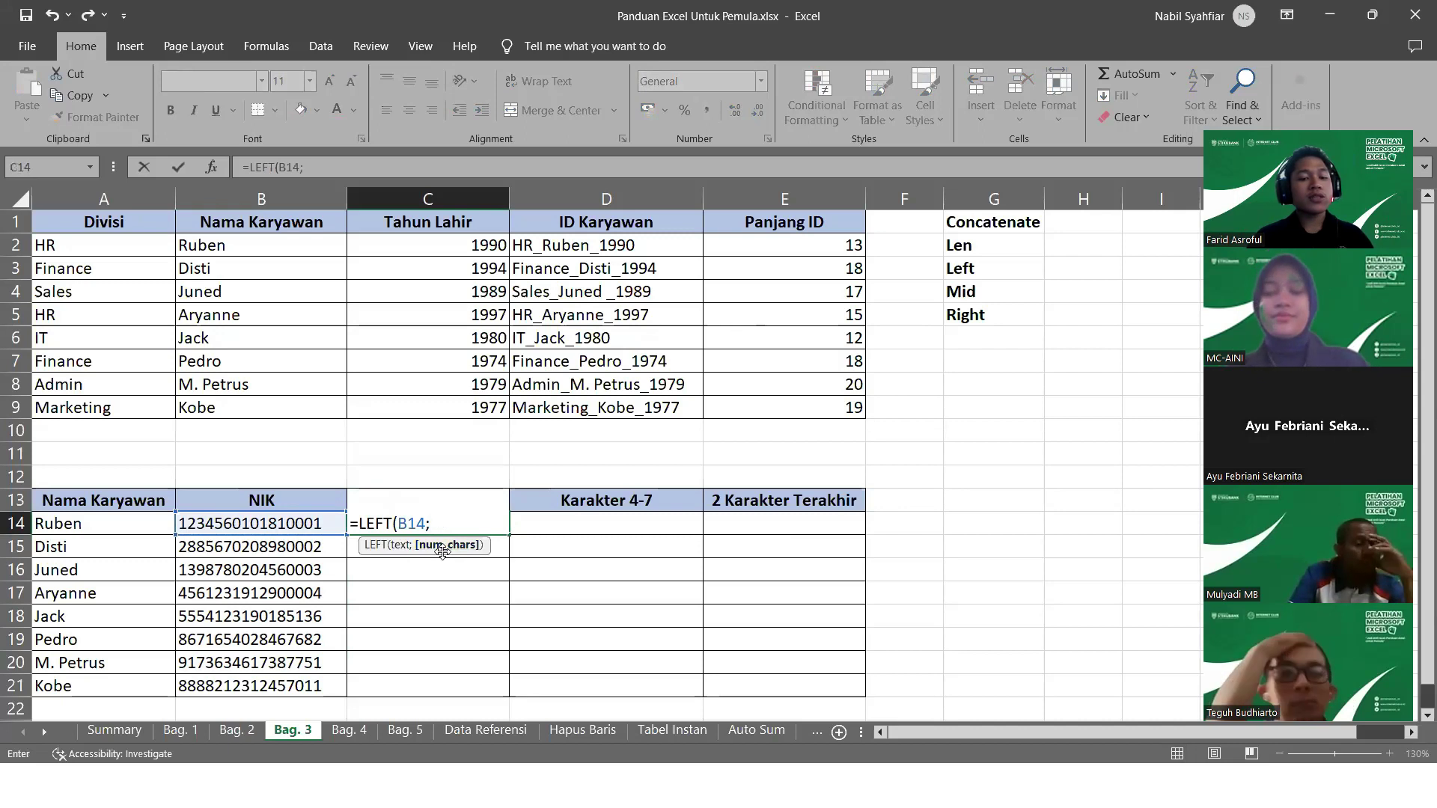
pyautogui.write('3')
pyautogui.press('Return')
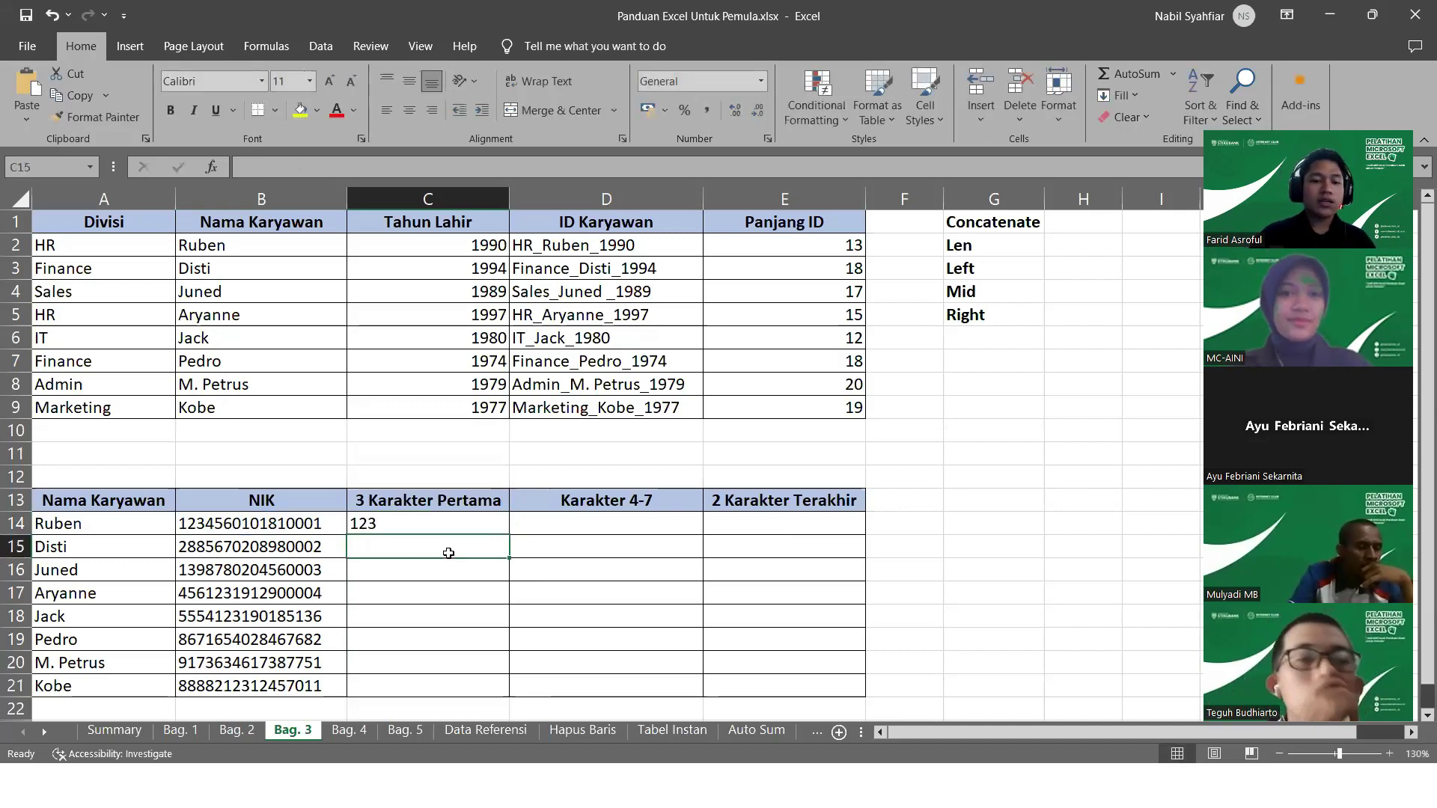
pyautogui.click(378, 528)
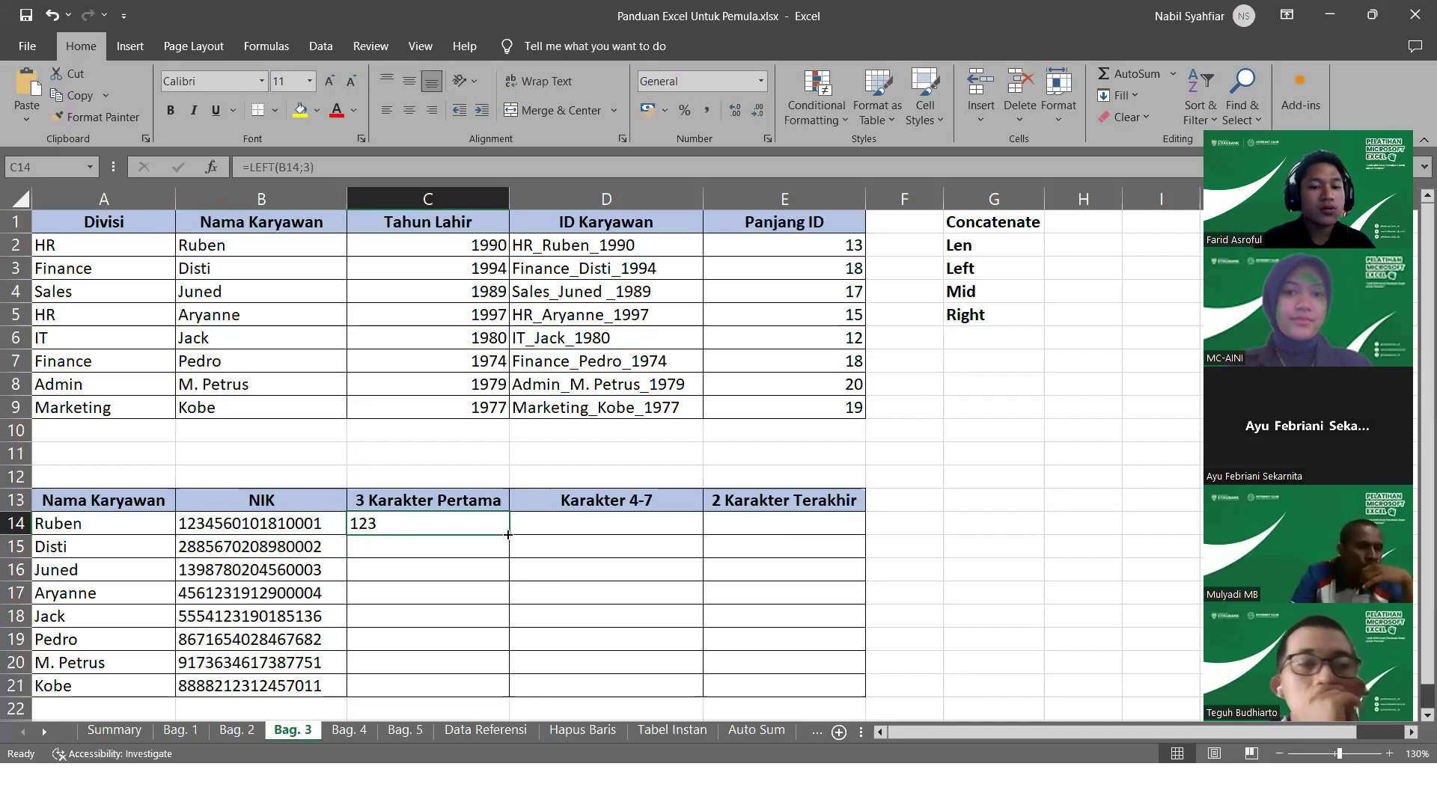
pyautogui.moveTo(508, 535); pyautogui.dragTo(508, 695)
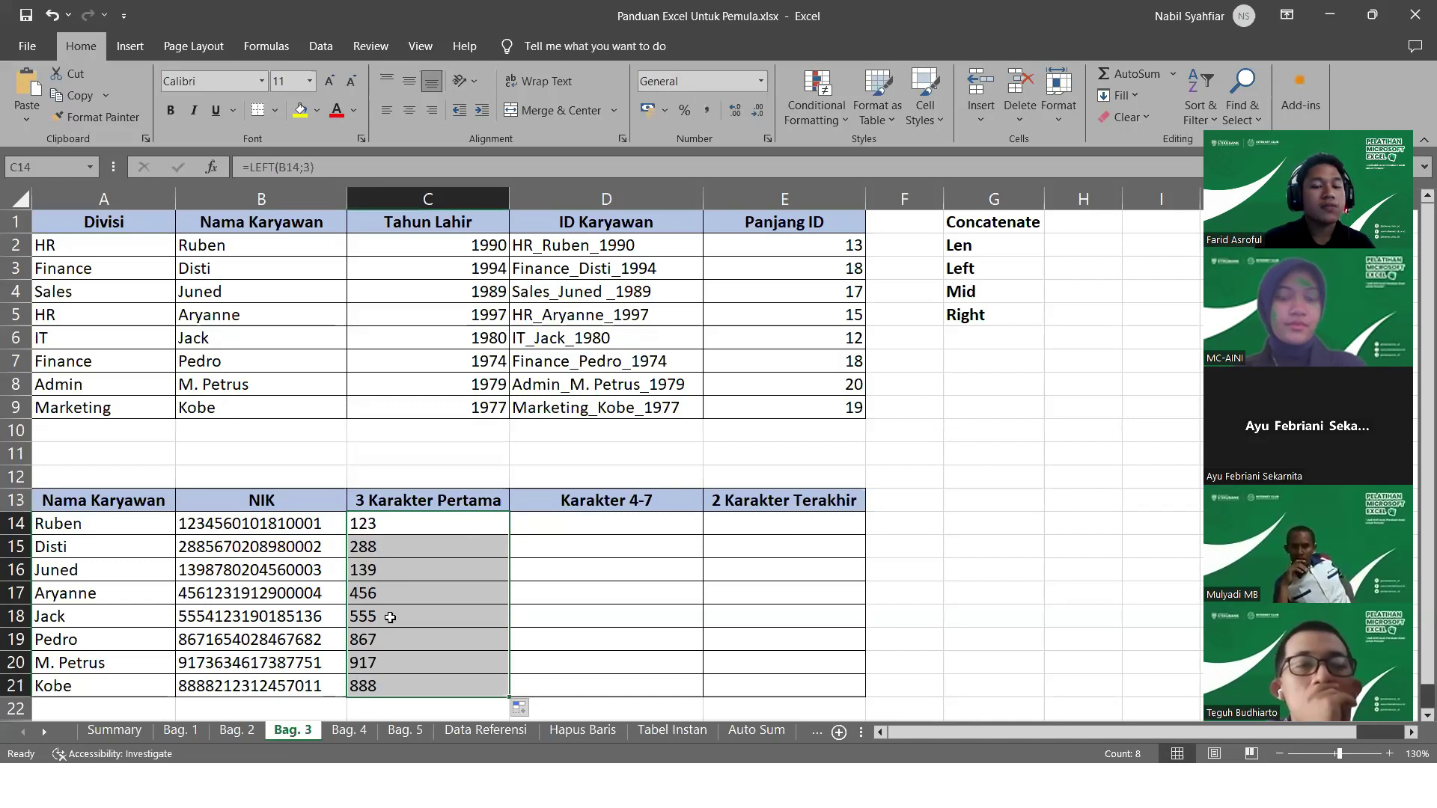
pyautogui.click(575, 529)
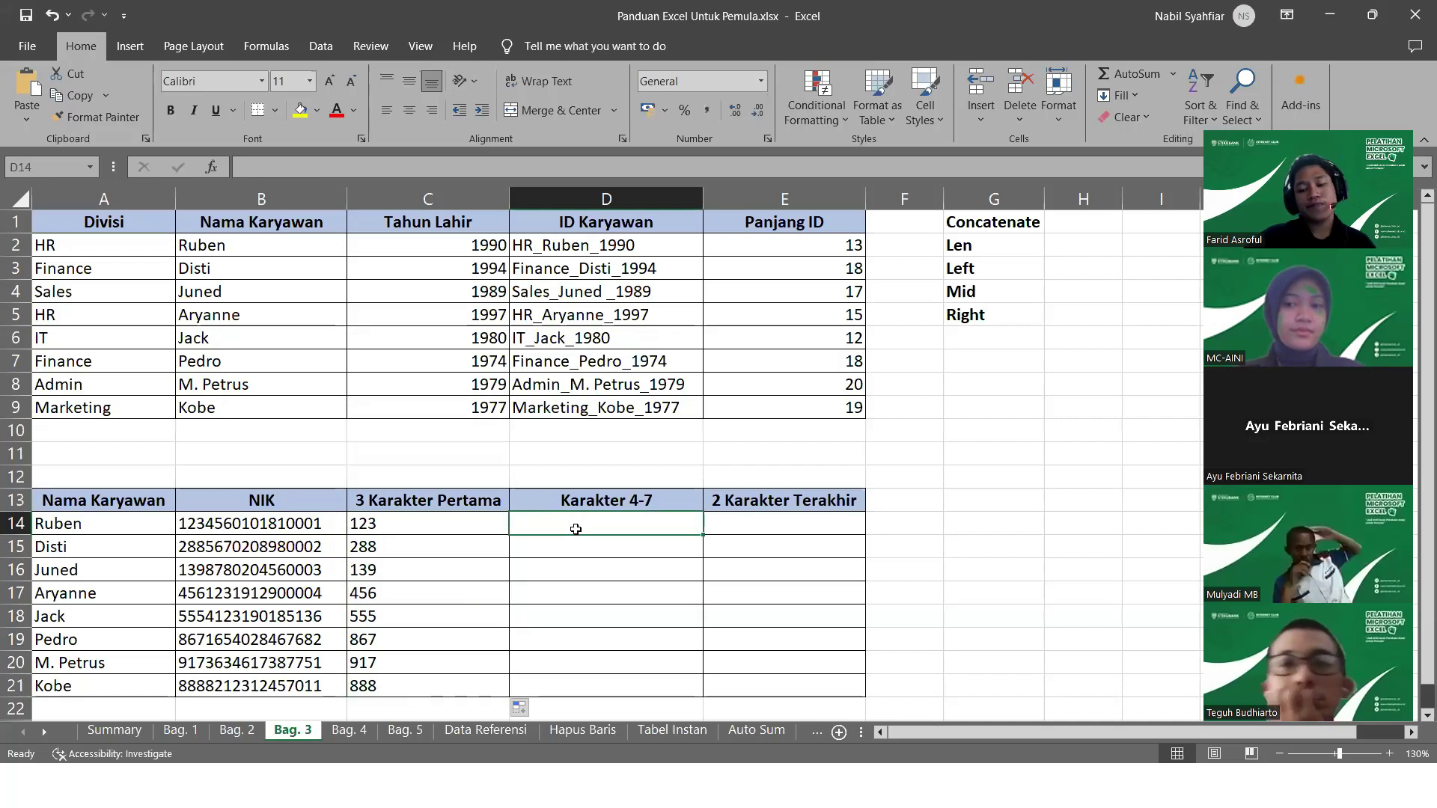
# Enter =MID(B14;4;5) in D14 to extract digits from the fourth character
pyautogui.write('=MID(')
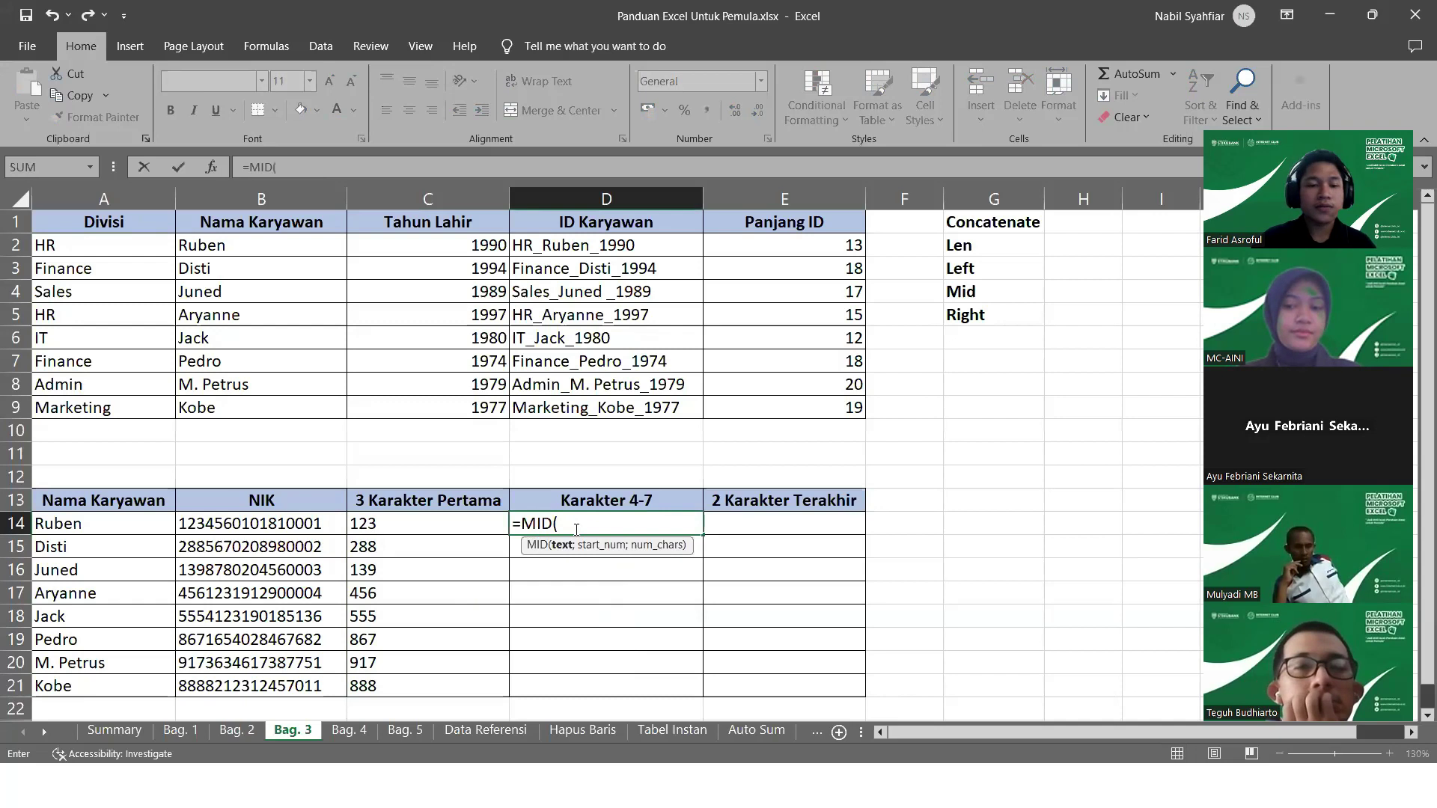
pyautogui.click(284, 522)
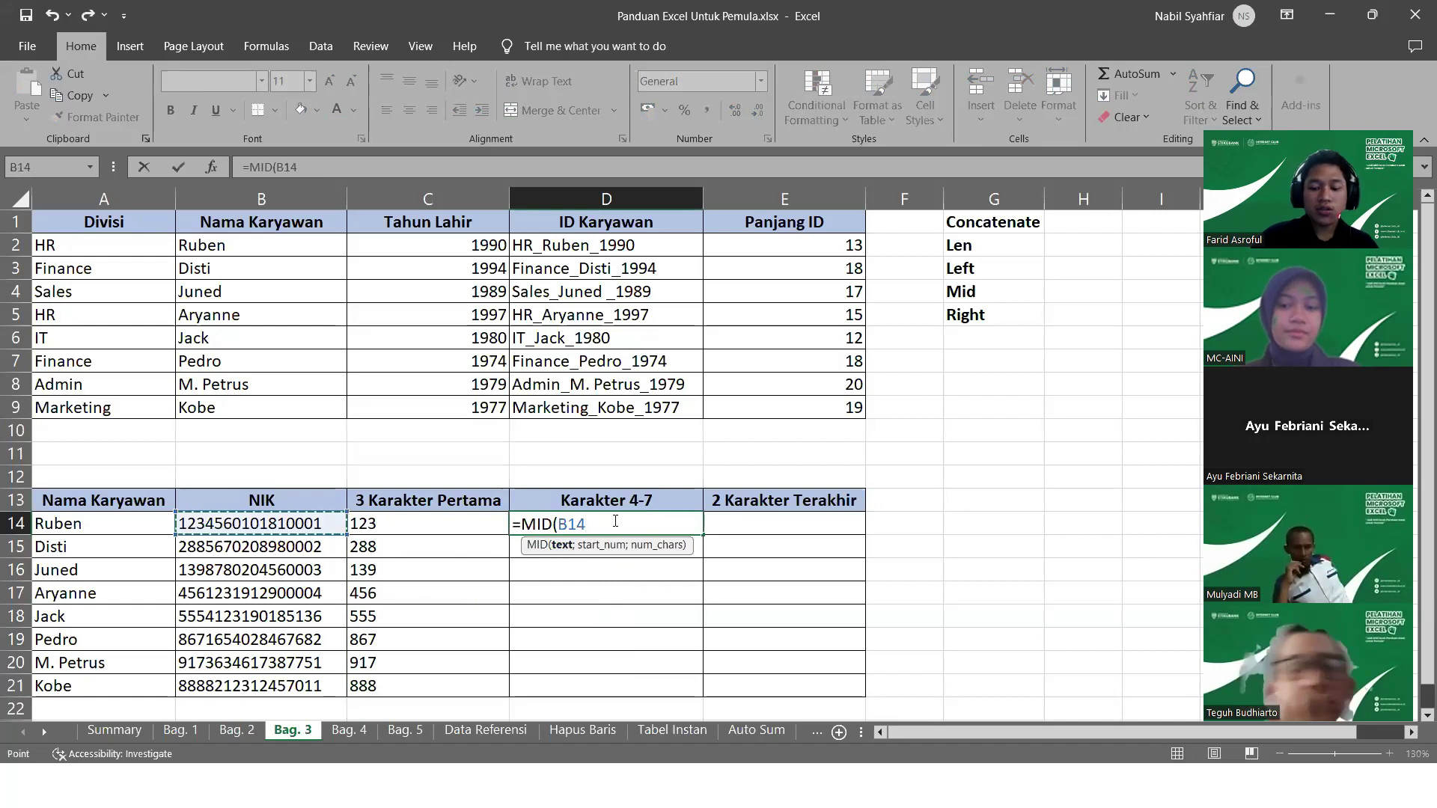
pyautogui.write(';4')
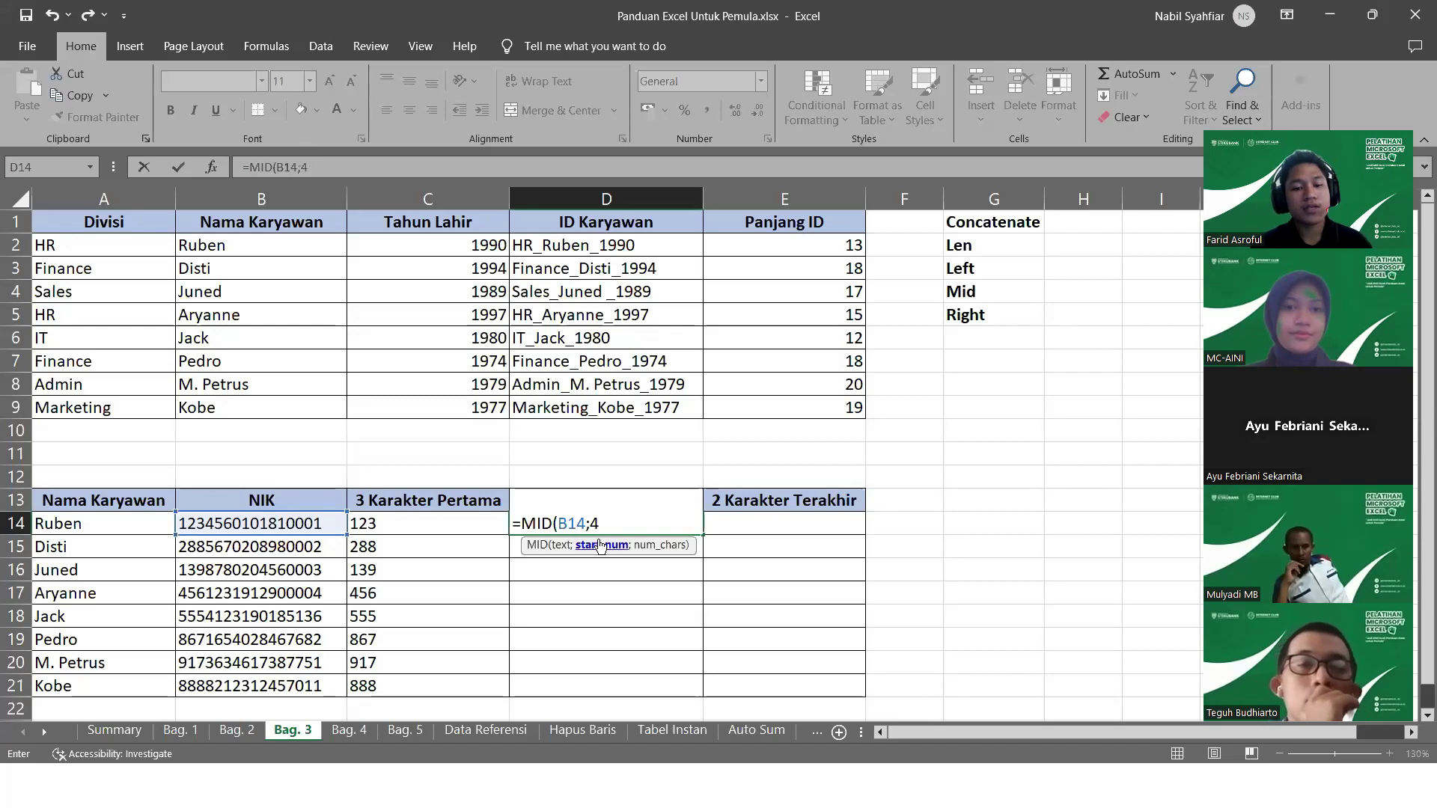
pyautogui.write(';')
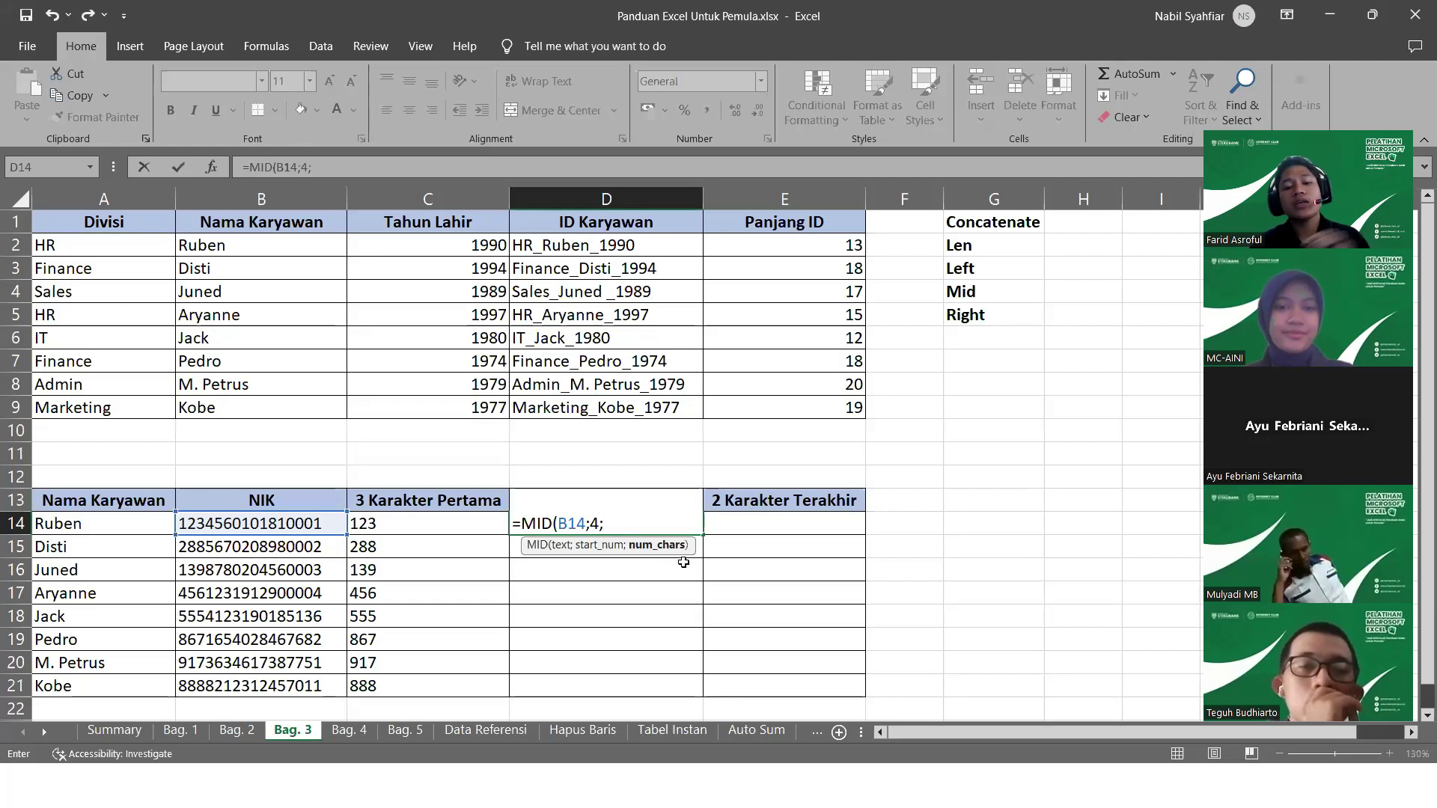
pyautogui.write('5')
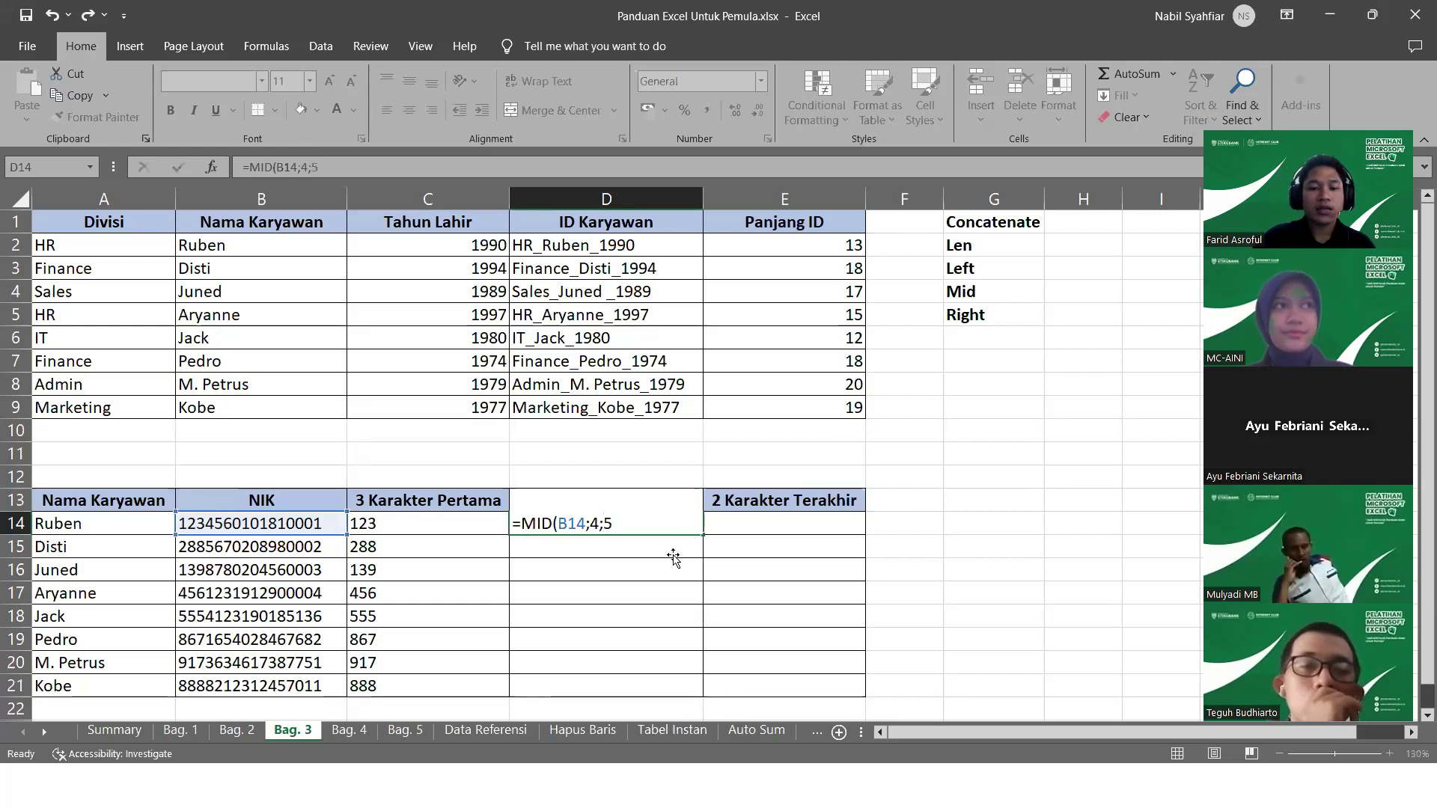
pyautogui.press('Return')
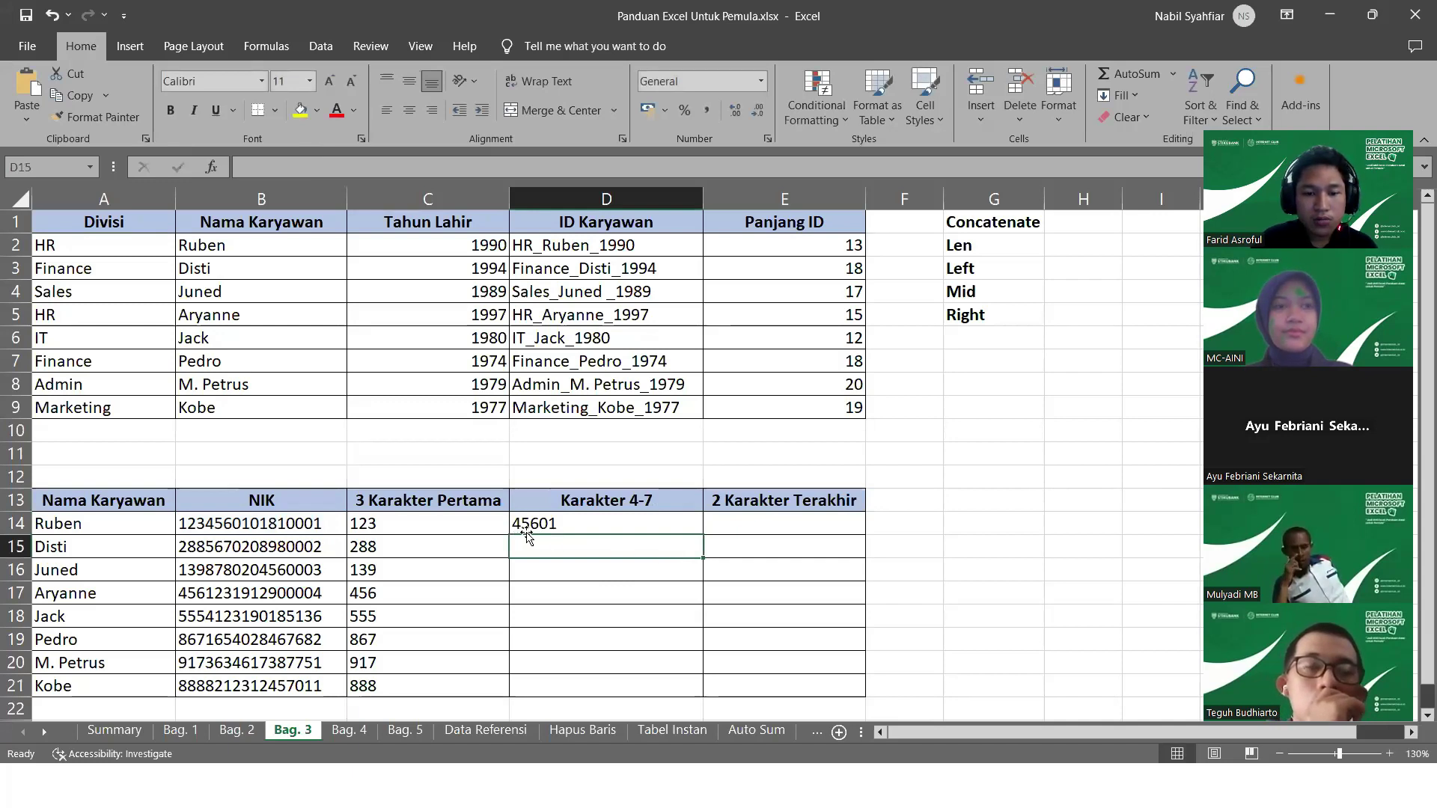
# Change the MID character count to 6 and fill the formula down to D21
pyautogui.doubleClick(588, 522)
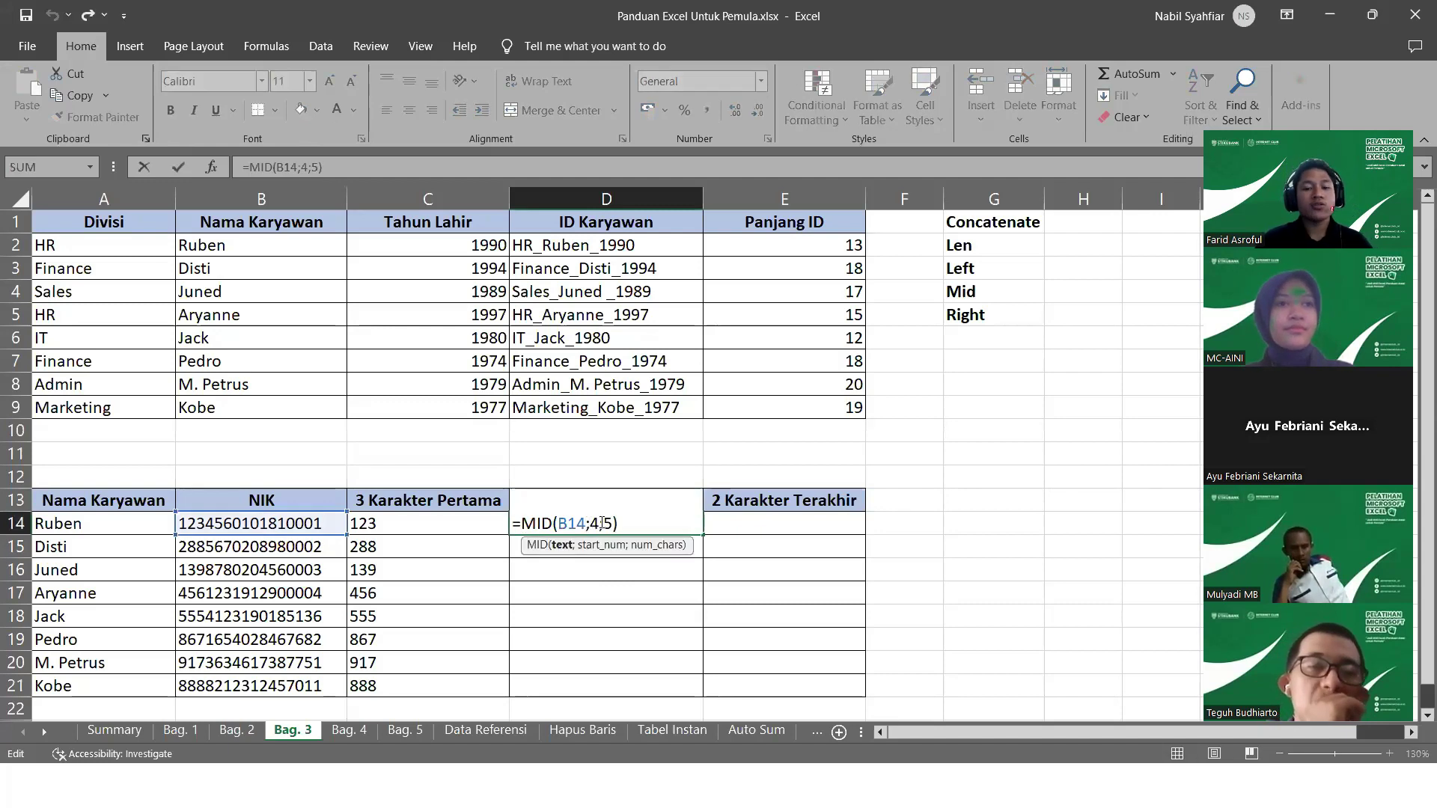
pyautogui.click(609, 523)
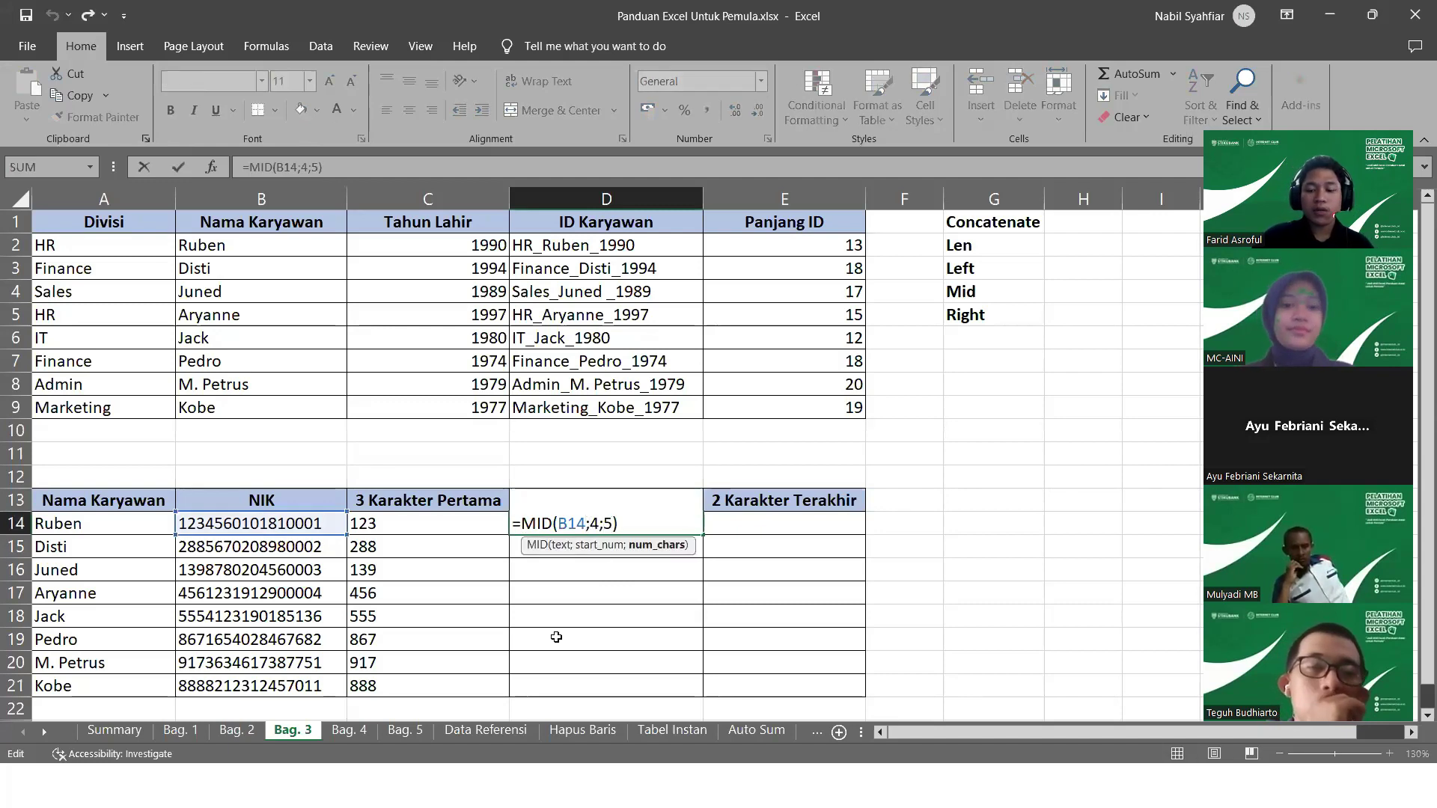
pyautogui.press('BackSpace')
pyautogui.write('6')
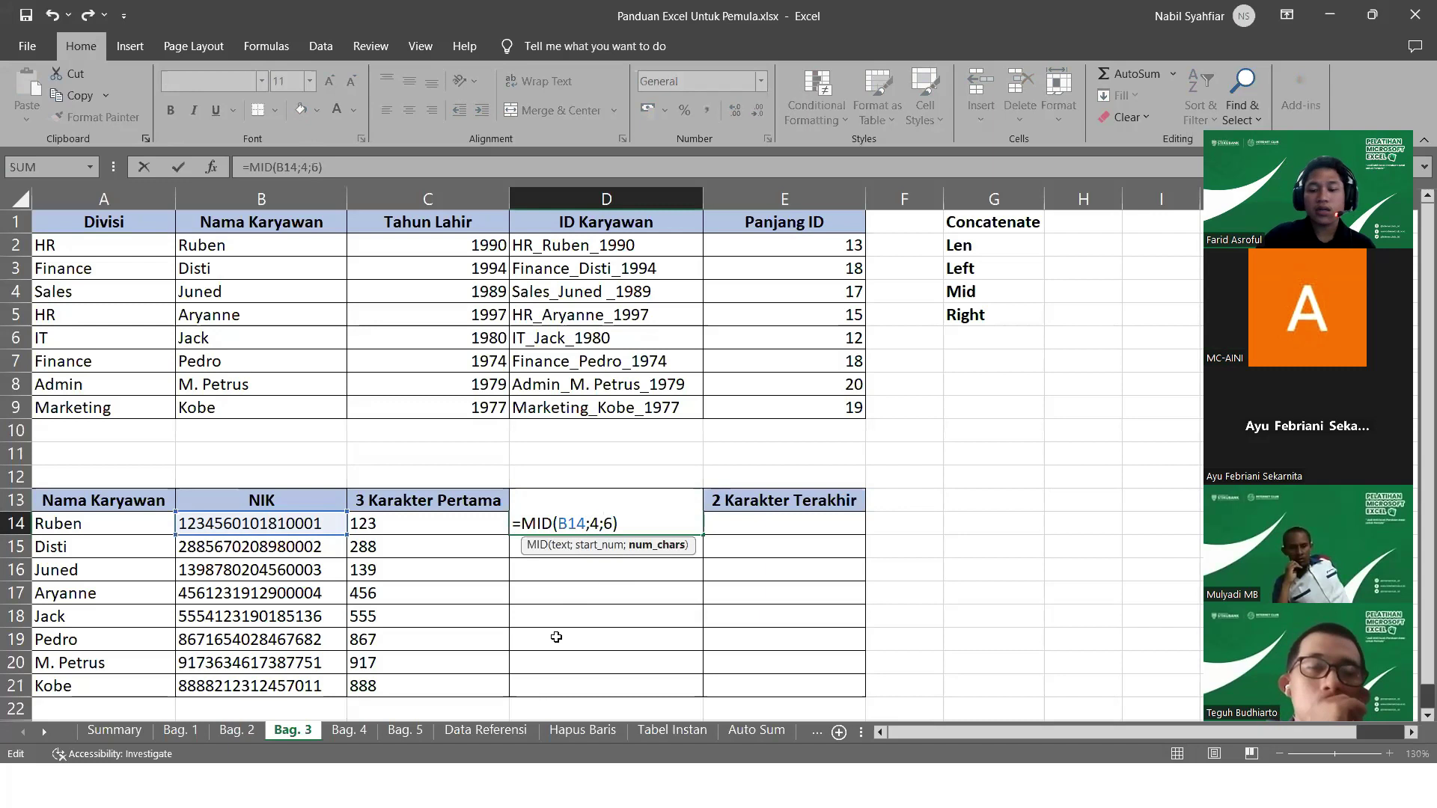
pyautogui.press('Return')
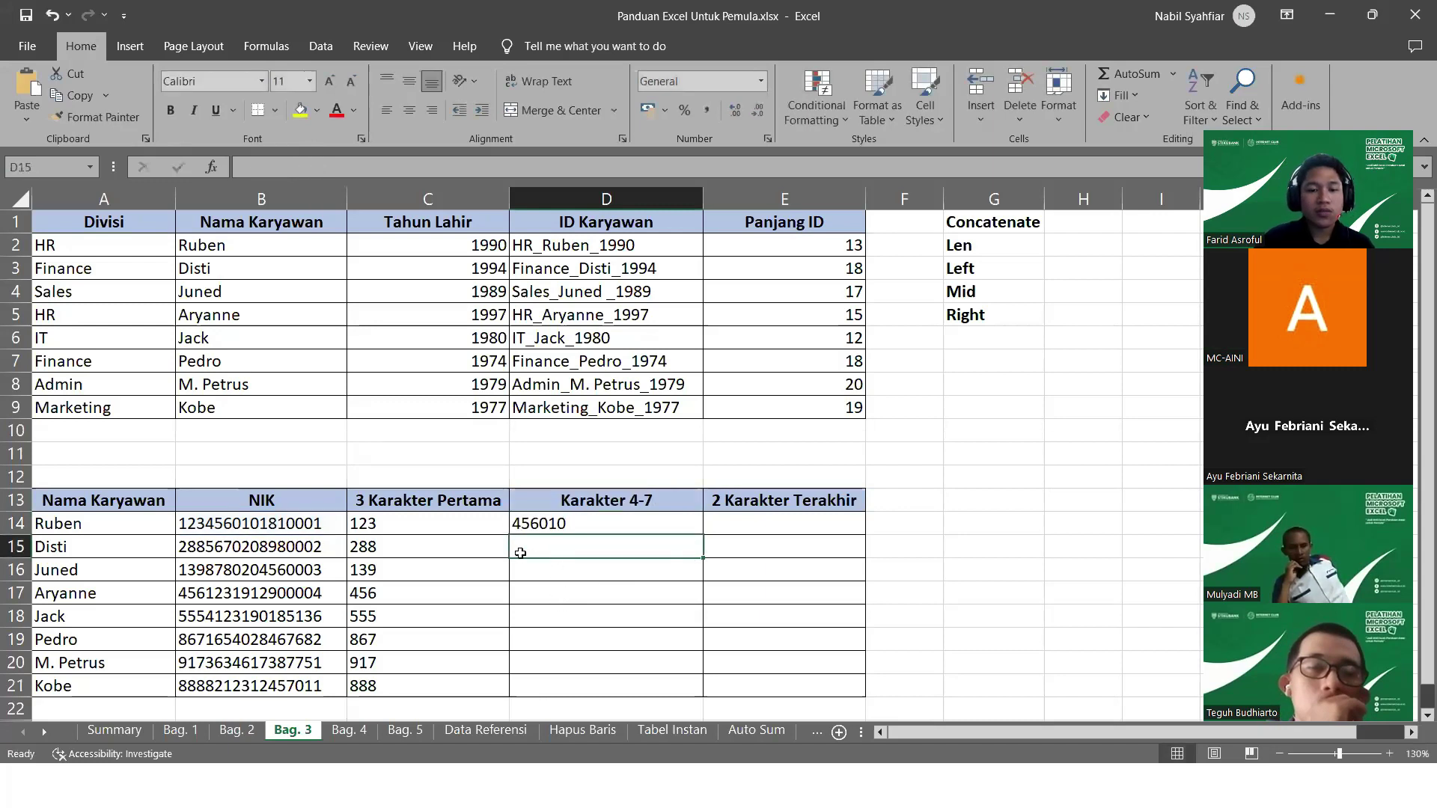
pyautogui.click(689, 524)
pyautogui.doubleClick(703, 535)
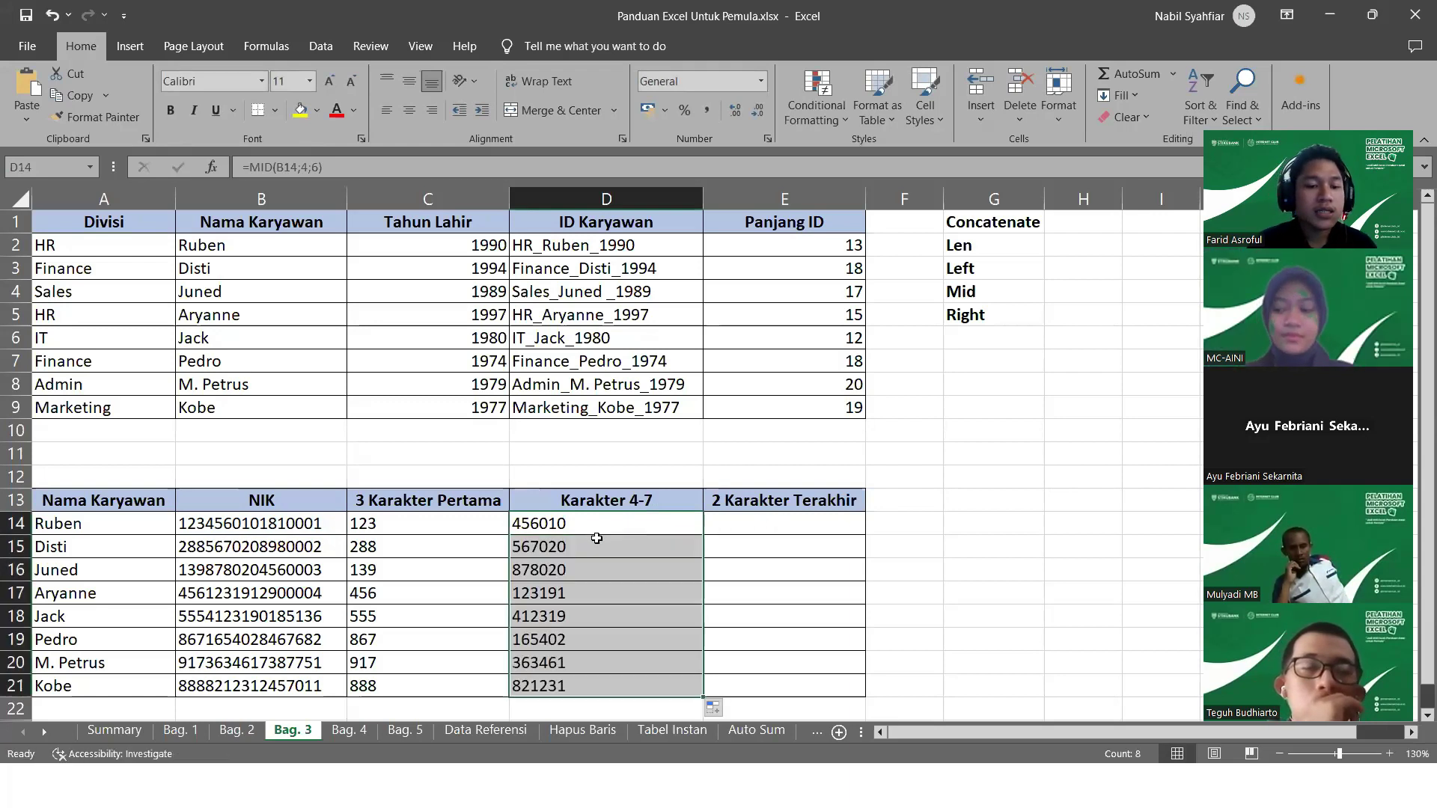
# Enter =RIGHT(B14;2) in E14 and fill it down to E21, showing 01 through 11
pyautogui.click(732, 521)
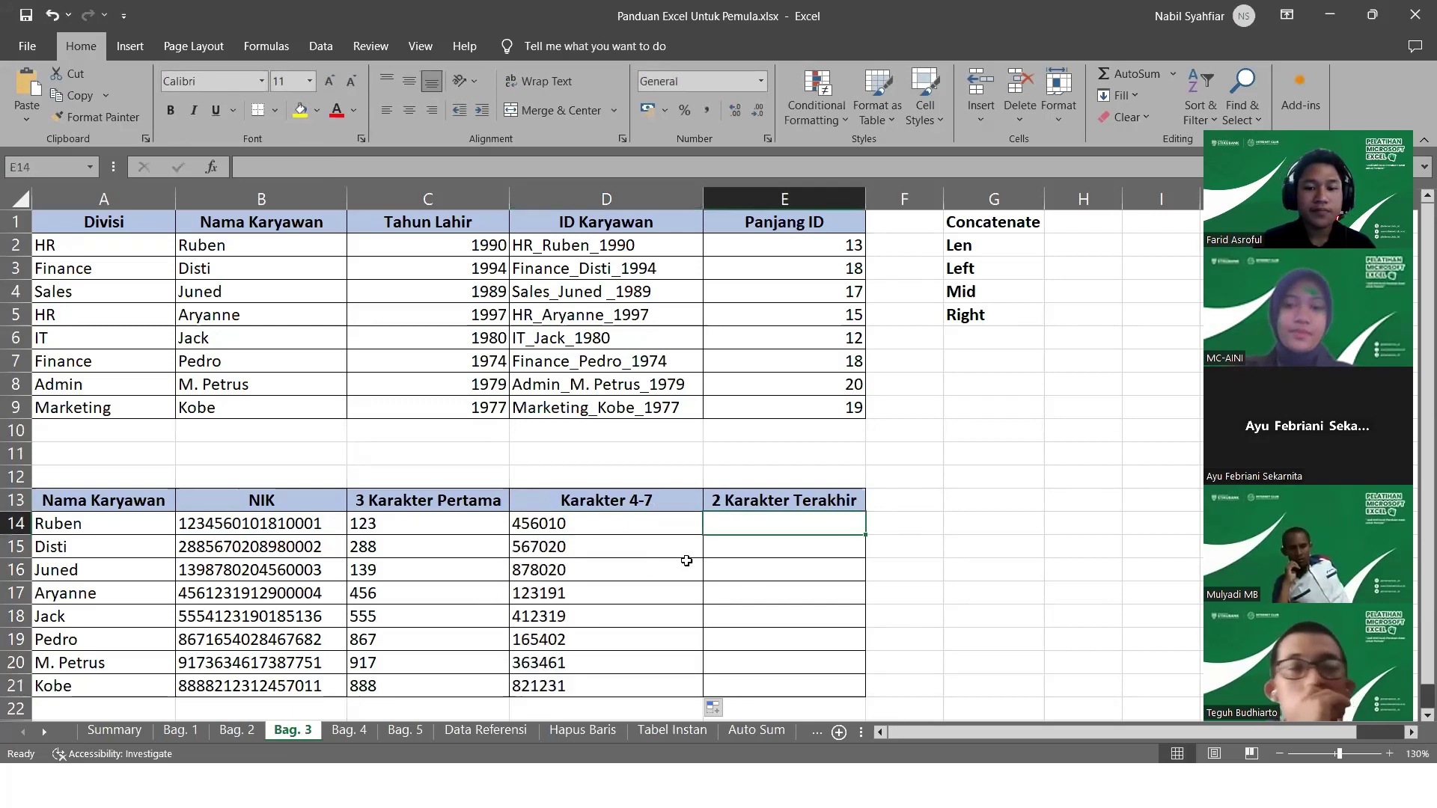
pyautogui.click(967, 316)
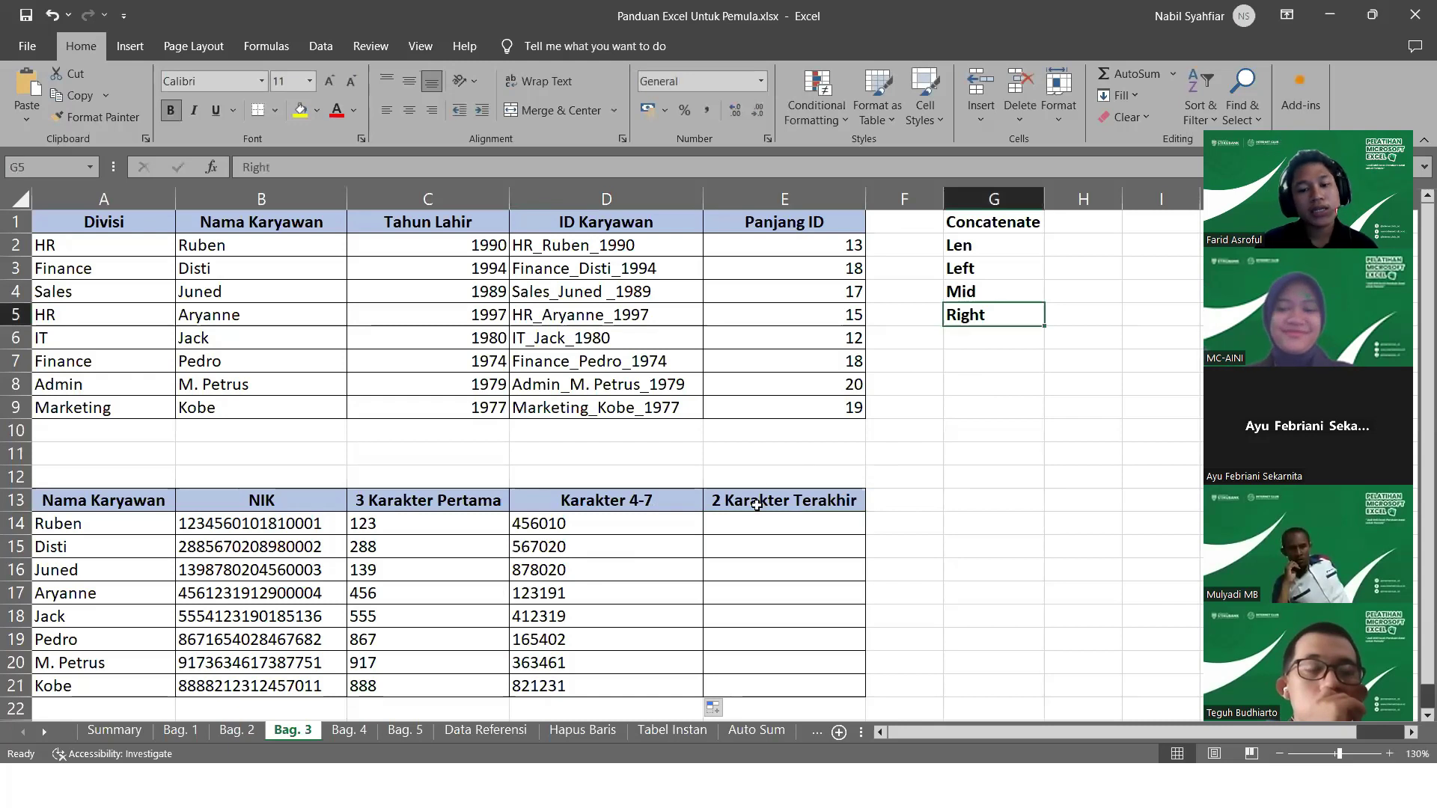
pyautogui.click(744, 524)
pyautogui.write('=')
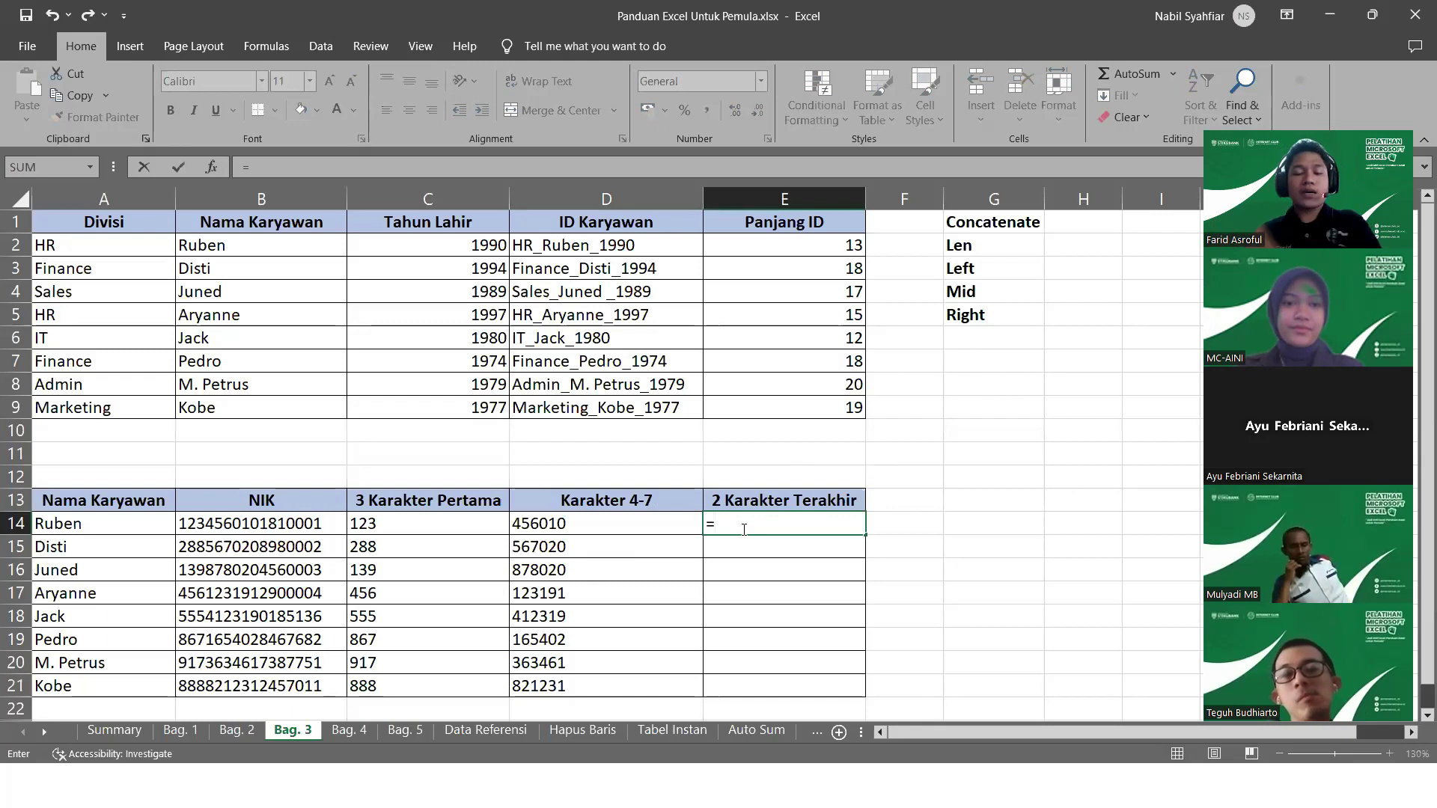
pyautogui.write('RIGHT(')
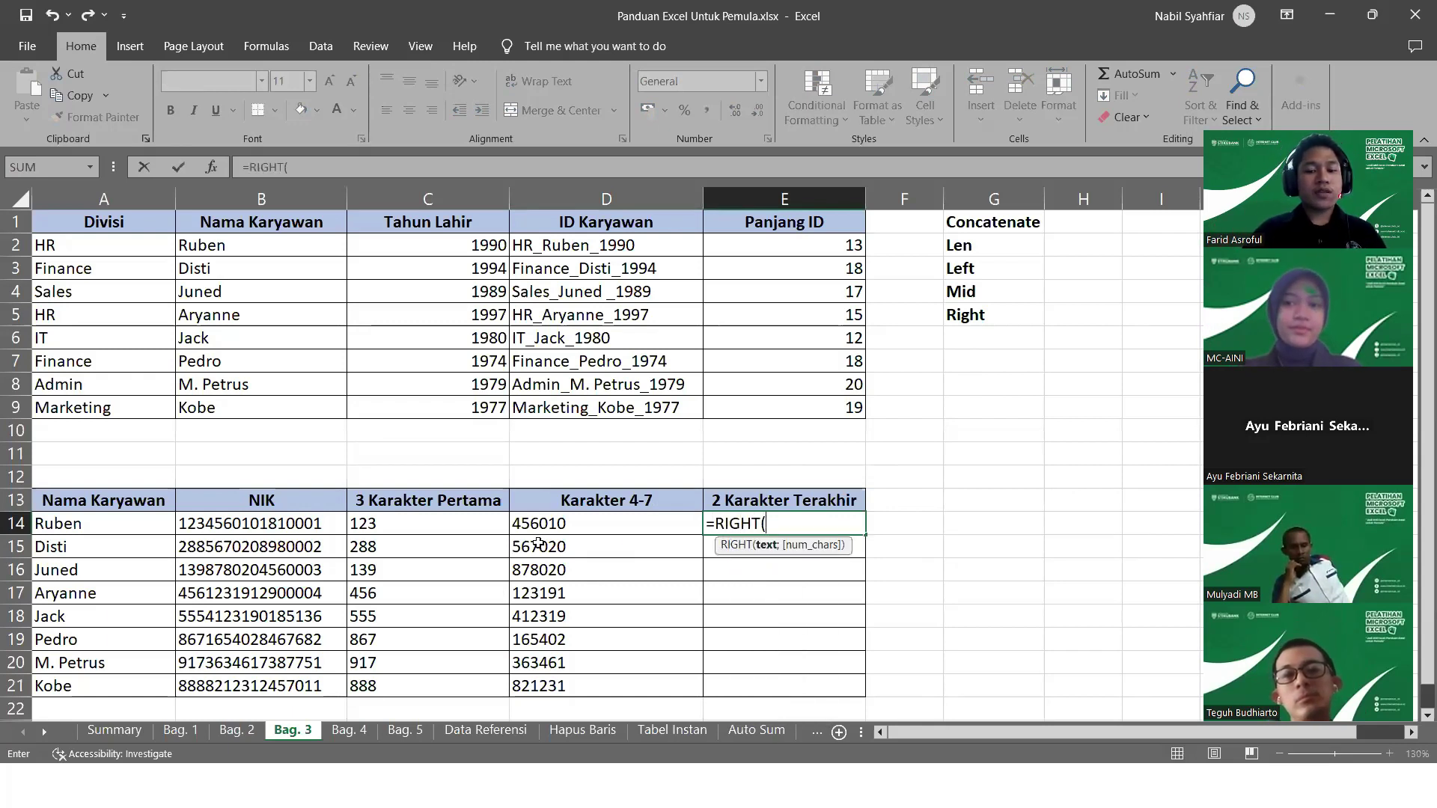
pyautogui.click(252, 526)
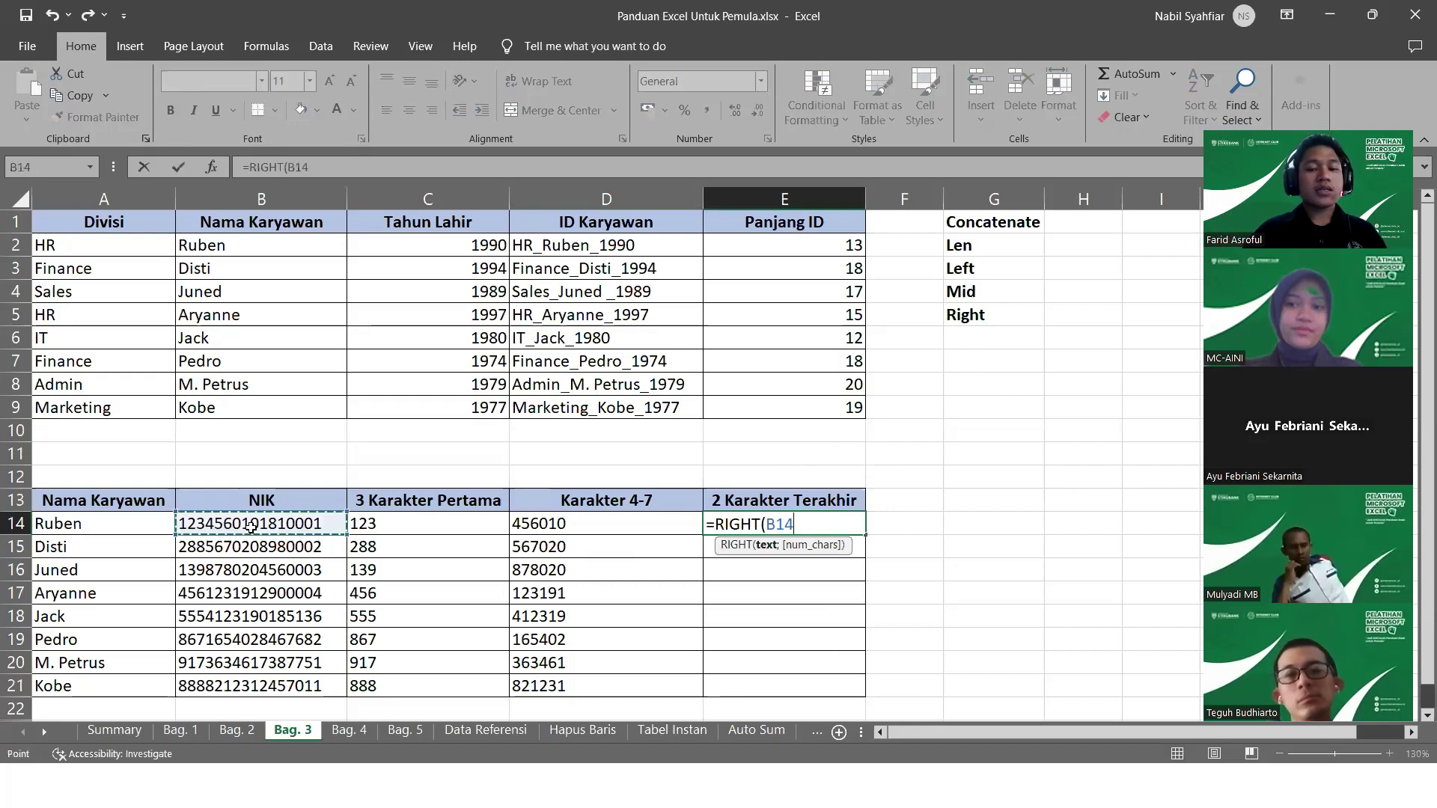
pyautogui.write(';2')
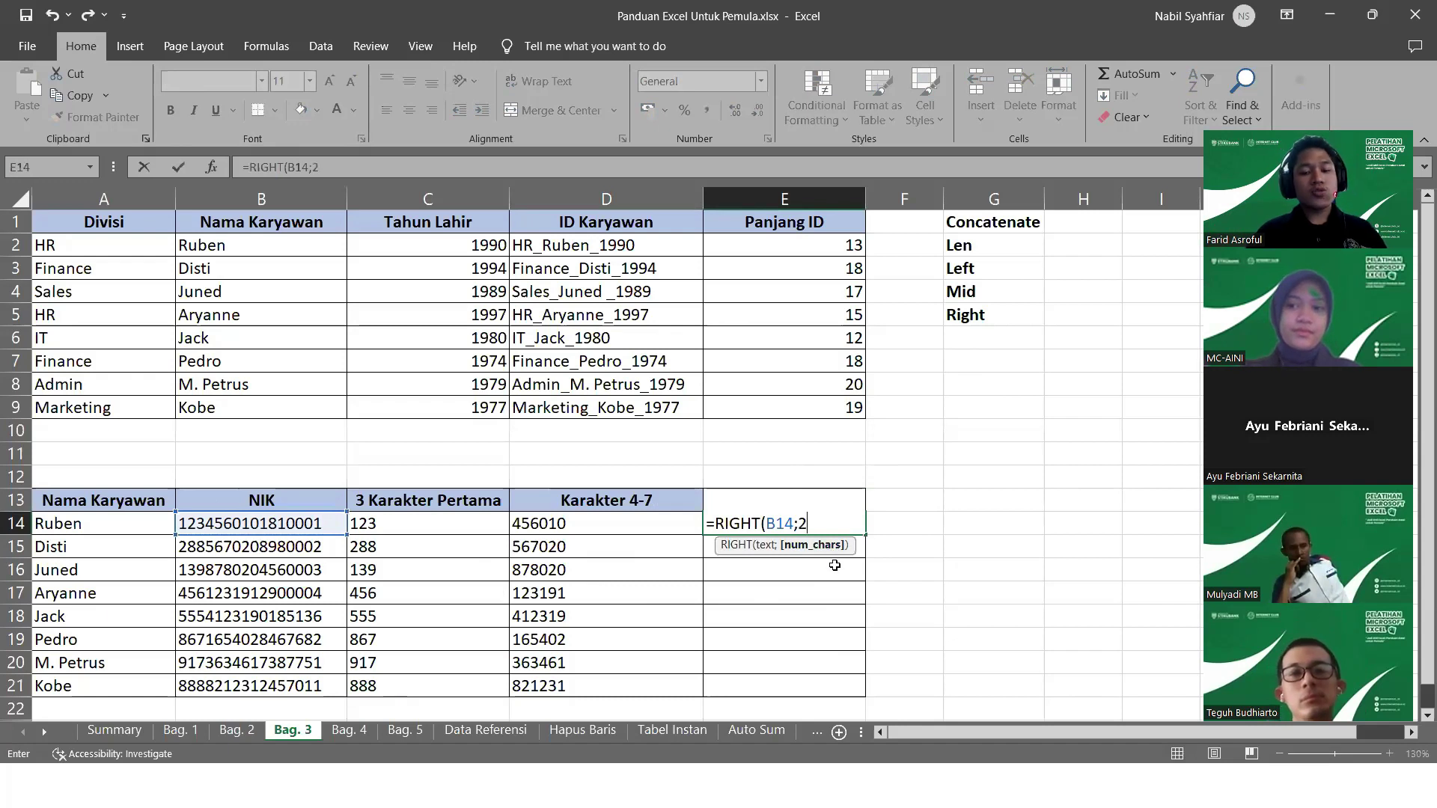
pyautogui.press('Return')
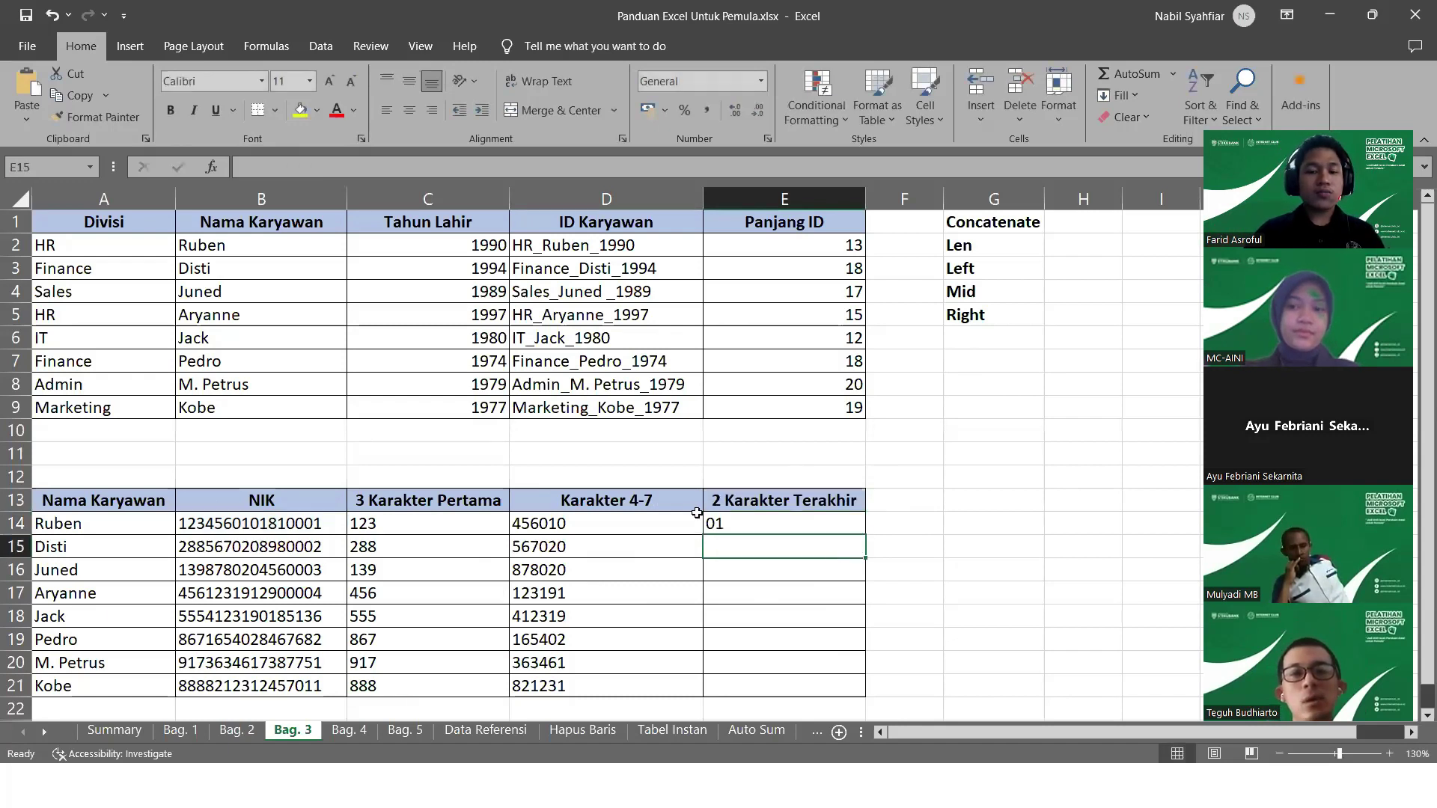
pyautogui.click(717, 523)
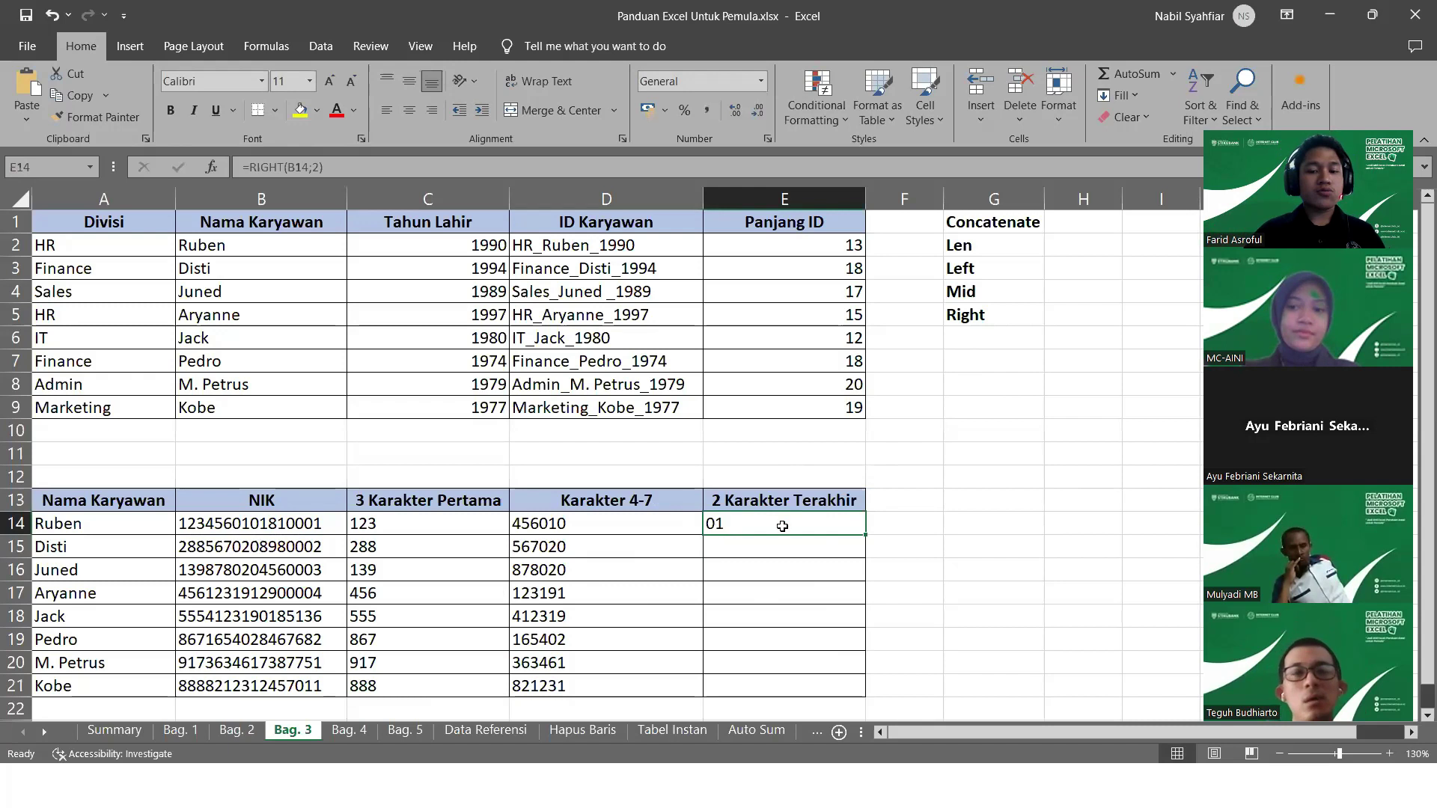
pyautogui.doubleClick(865, 535)
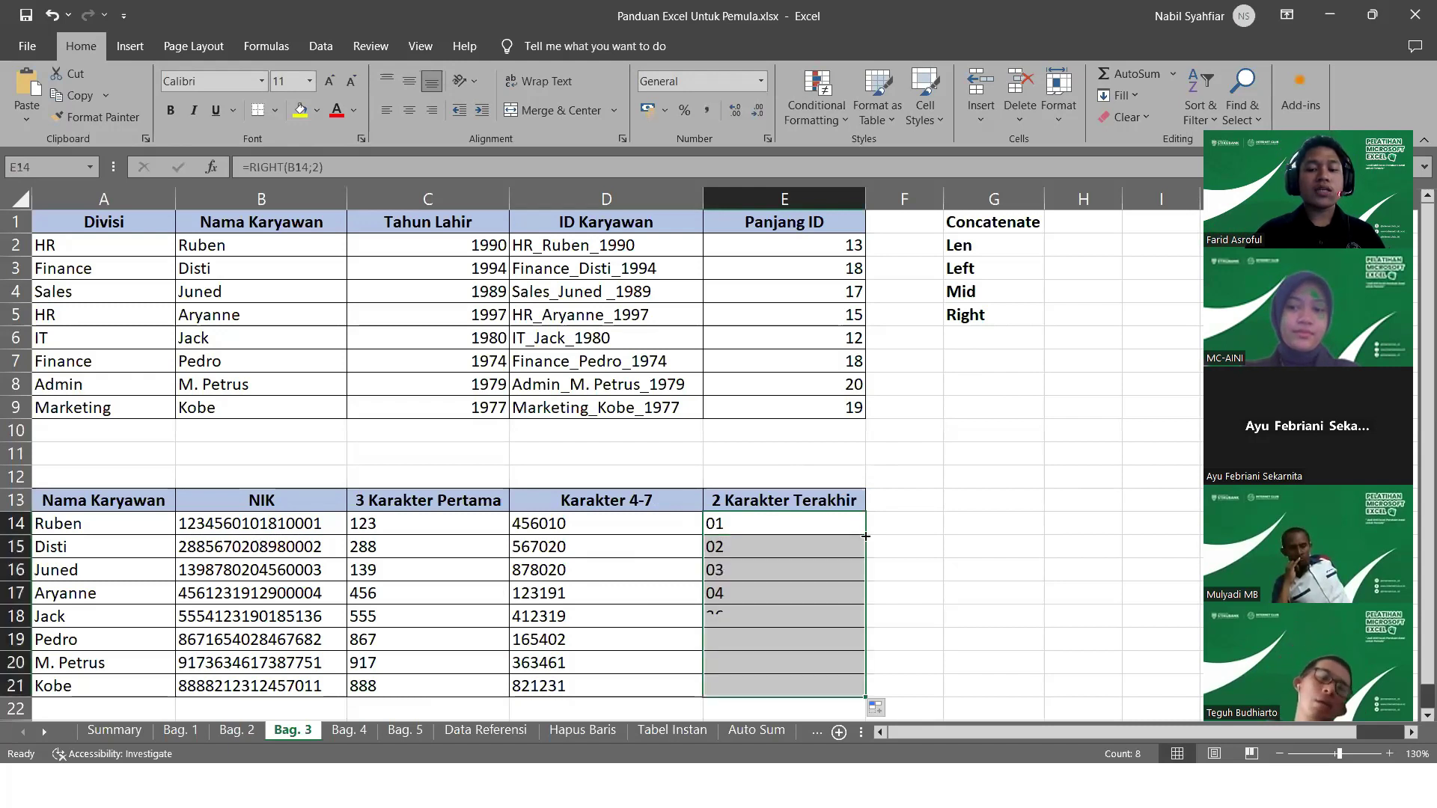
pyautogui.click(953, 524)
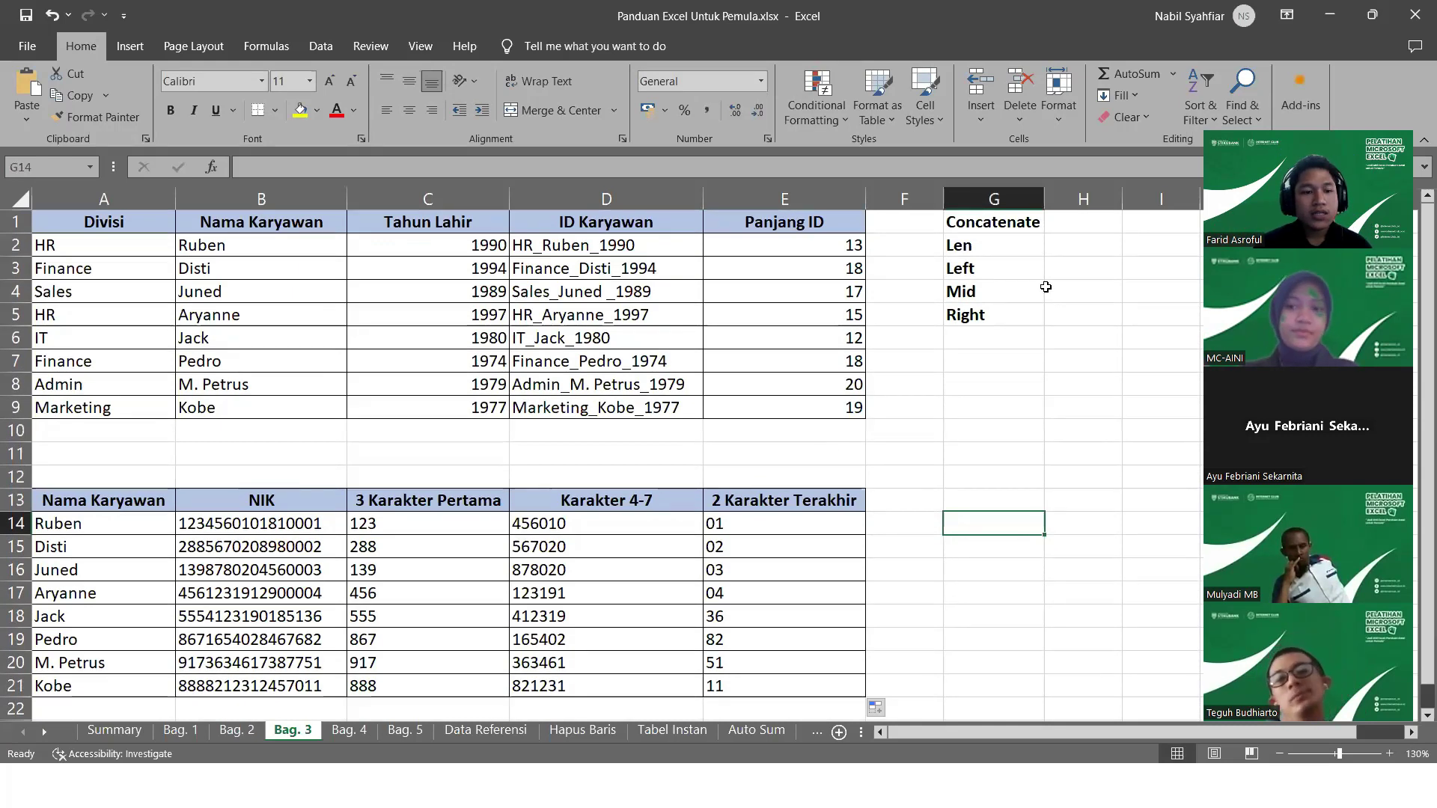
pyautogui.click(1000, 225)
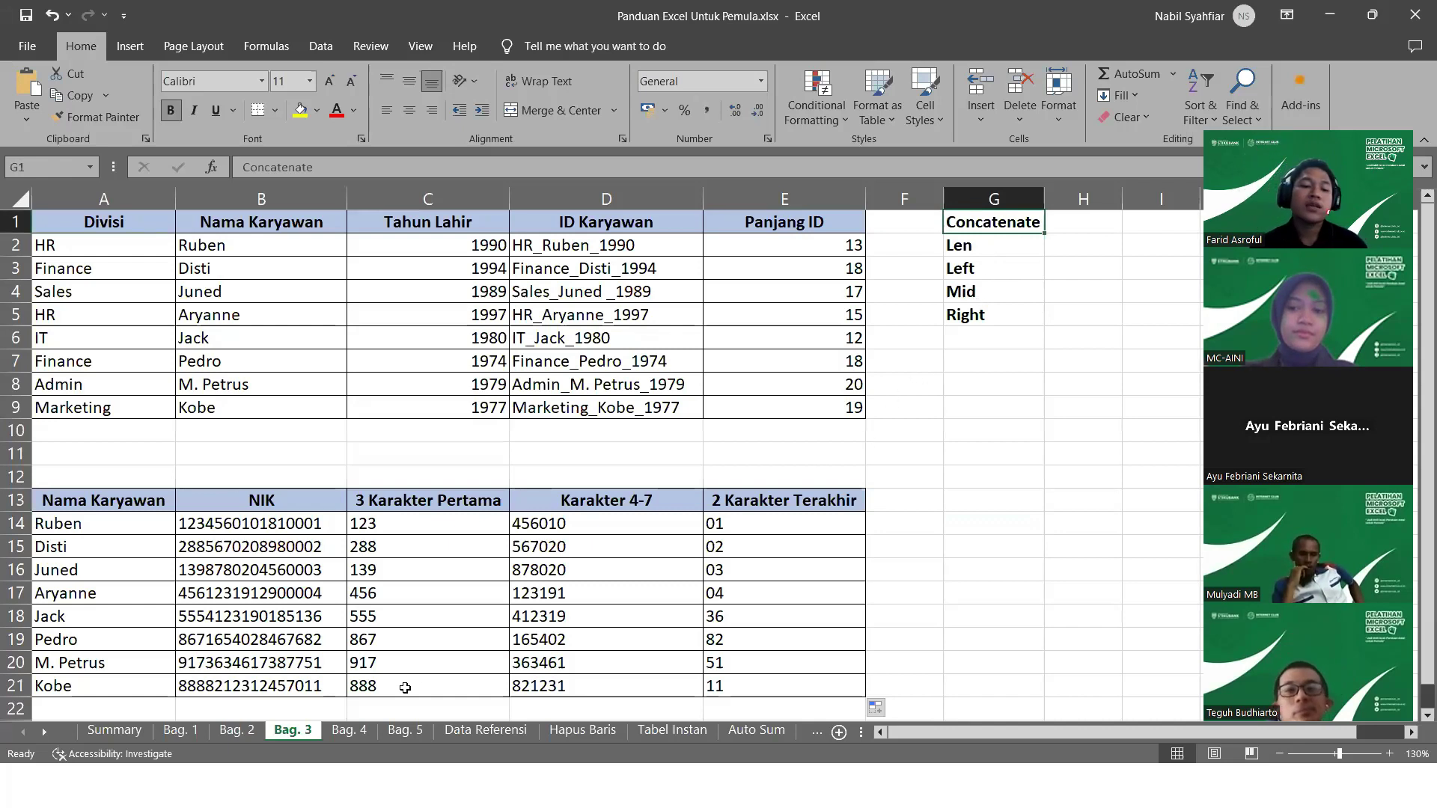
# Switch to the Bag. 4 sheet and select C2 under Pembulatan Ke Bawah
pyautogui.click(348, 730)
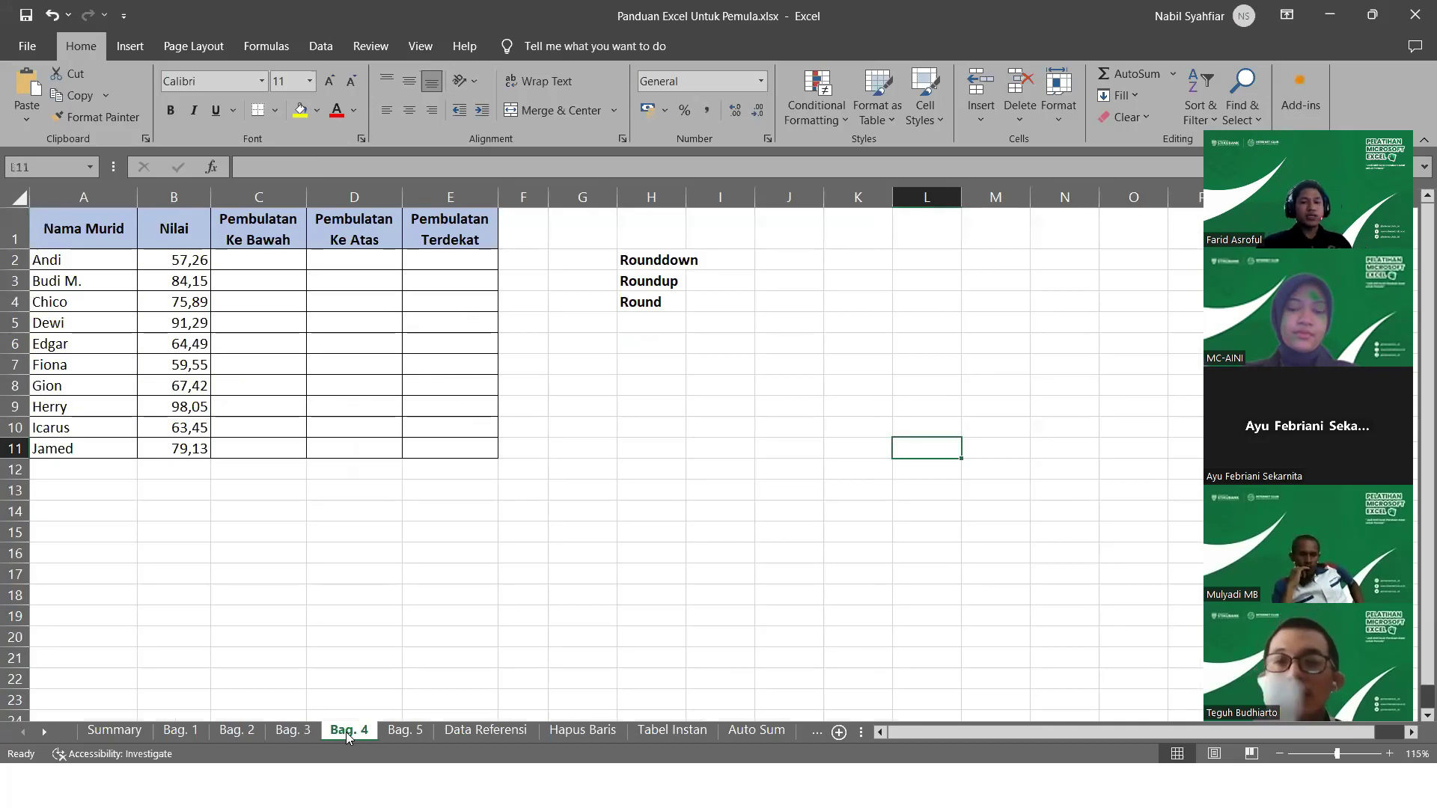
pyautogui.click(656, 262)
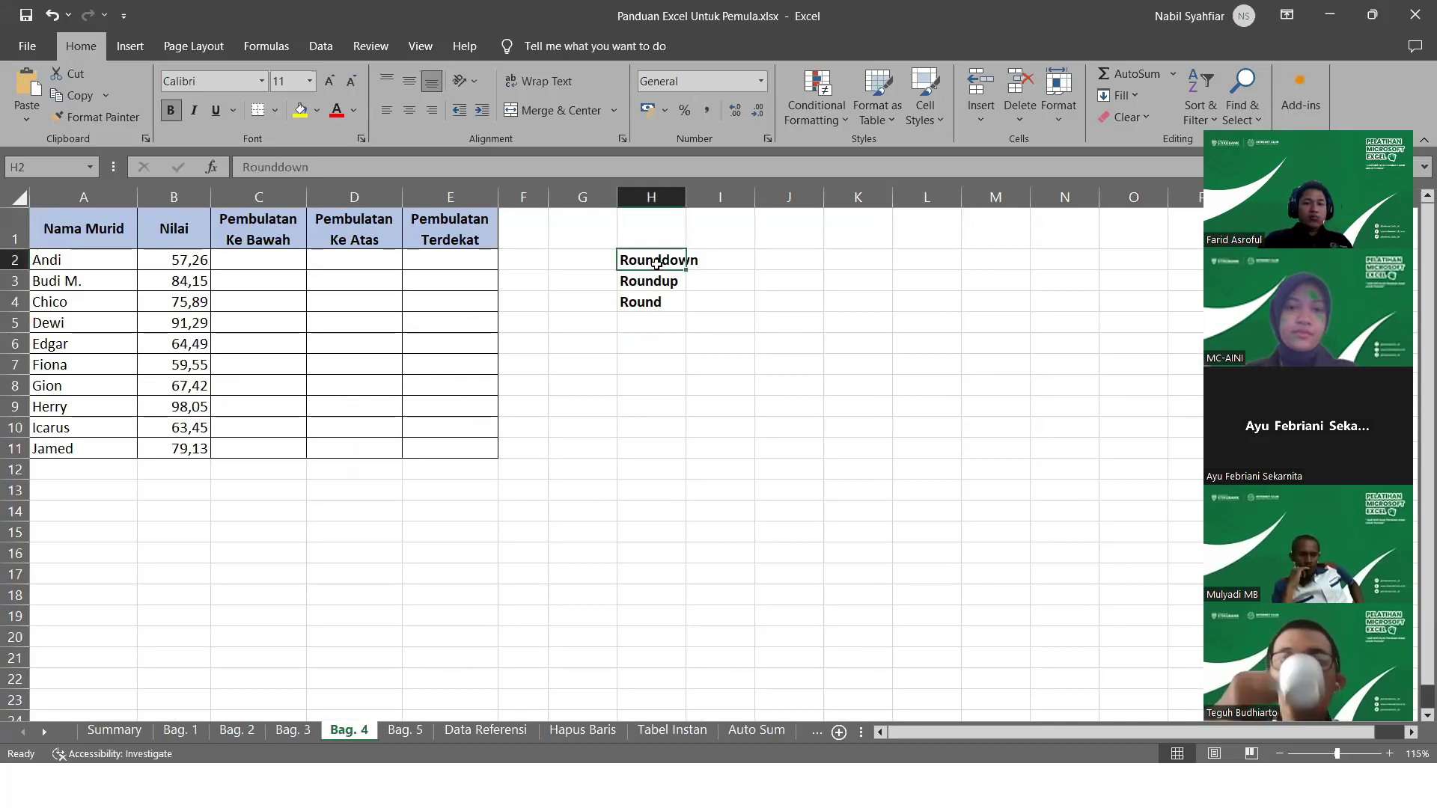
pyautogui.click(658, 300)
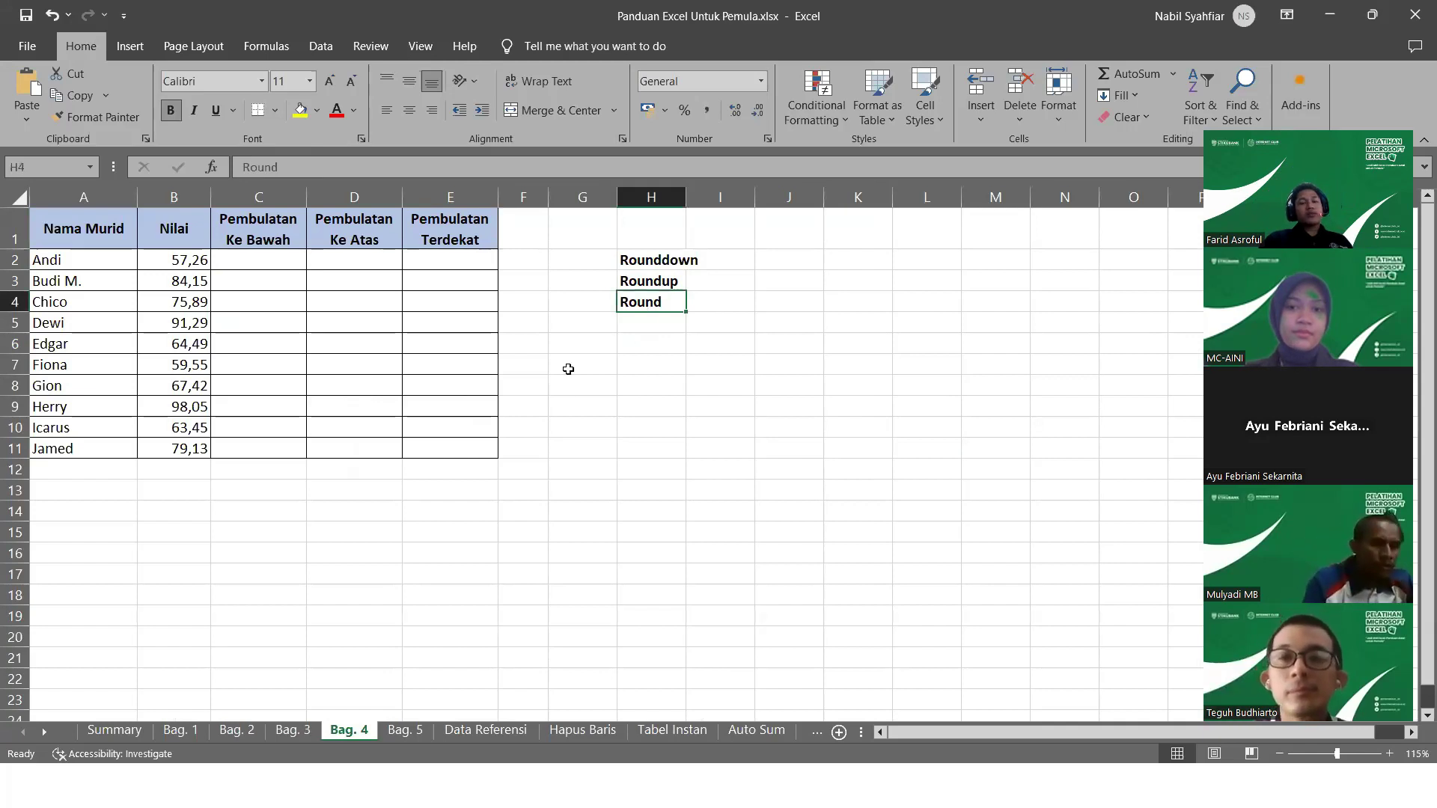
pyautogui.click(231, 257)
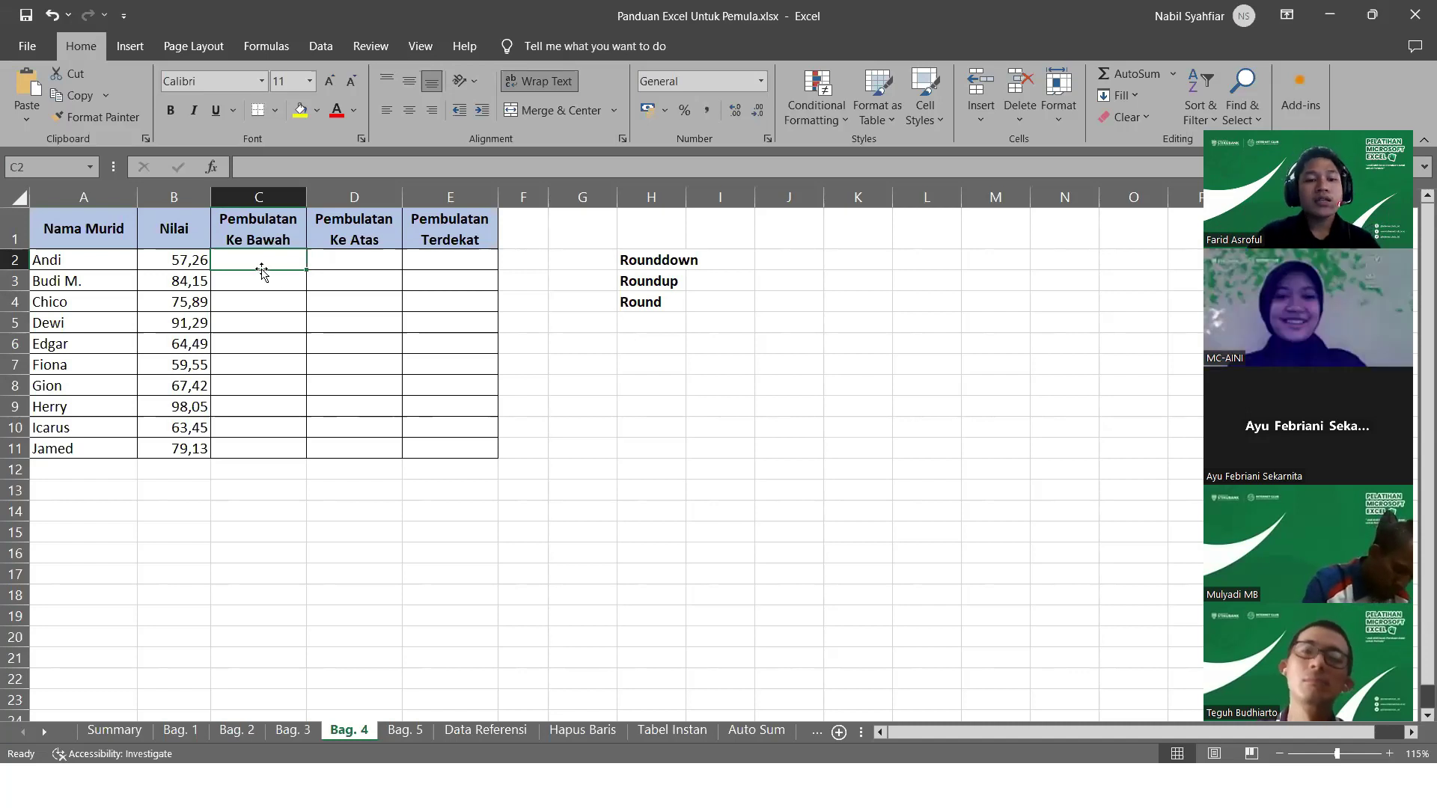
# Enter =ROUNDDOWN(B2;0) in C2, rounding 57,26 down to 57
pyautogui.write('=')
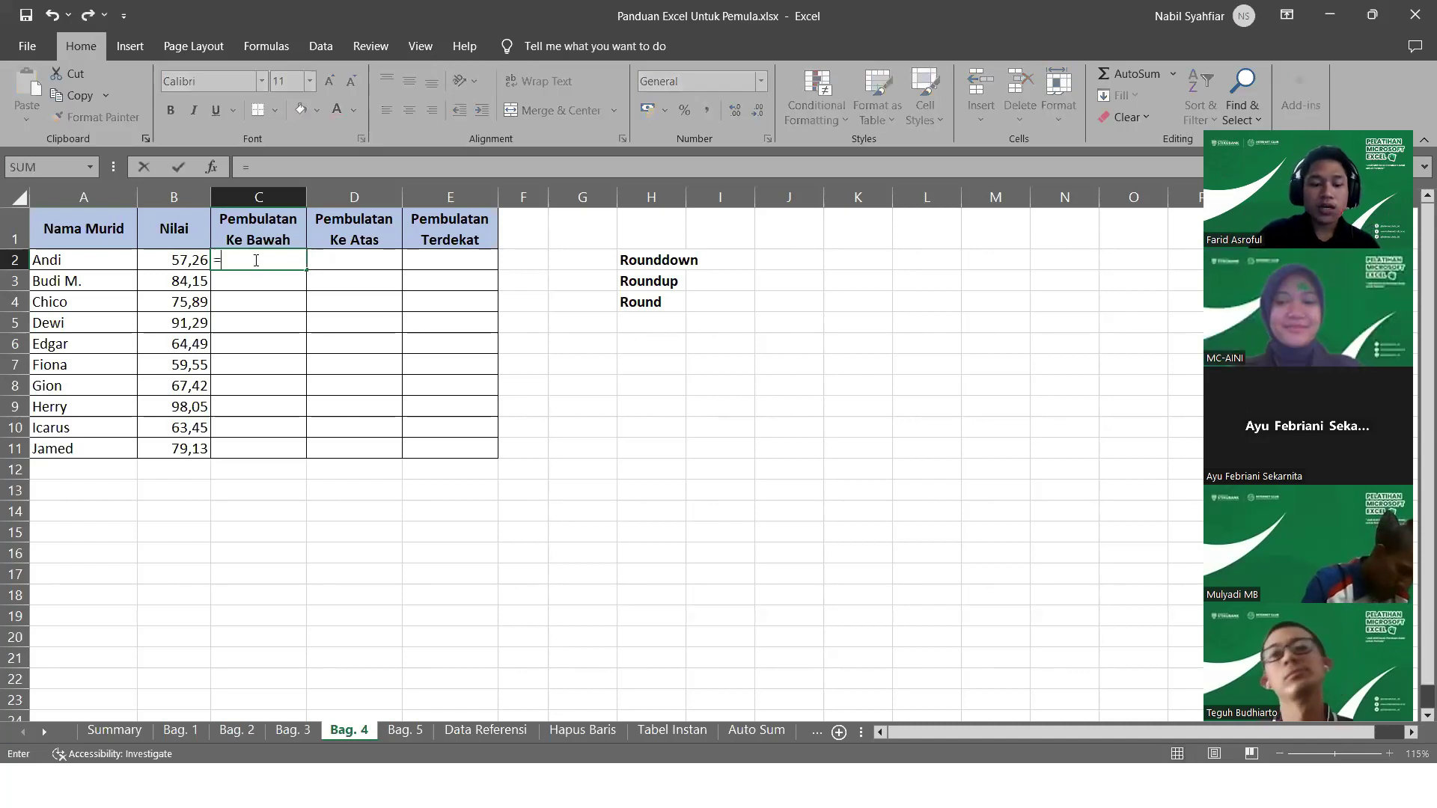
pyautogui.write('ROUND')
pyautogui.press('Down')
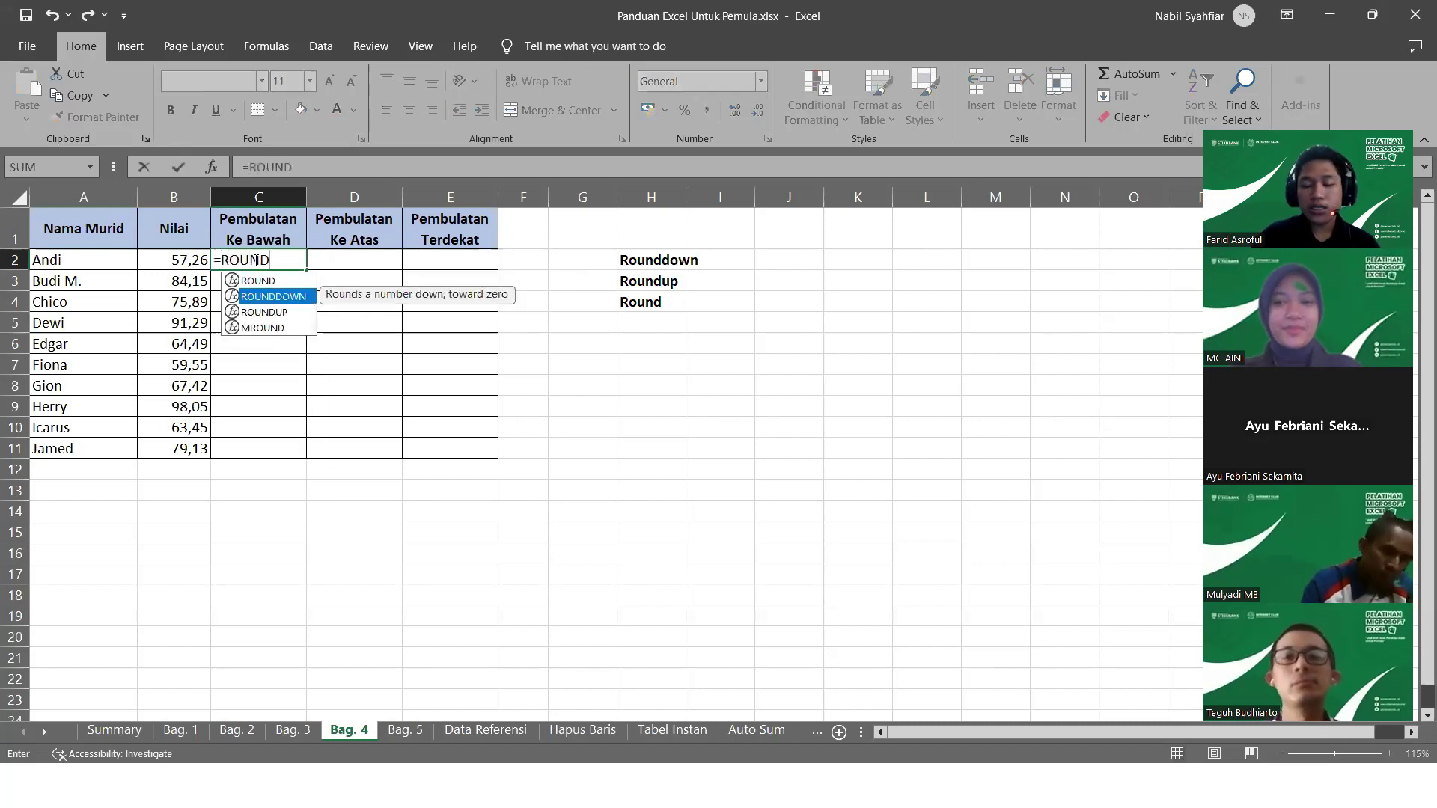
pyautogui.press('Tab')
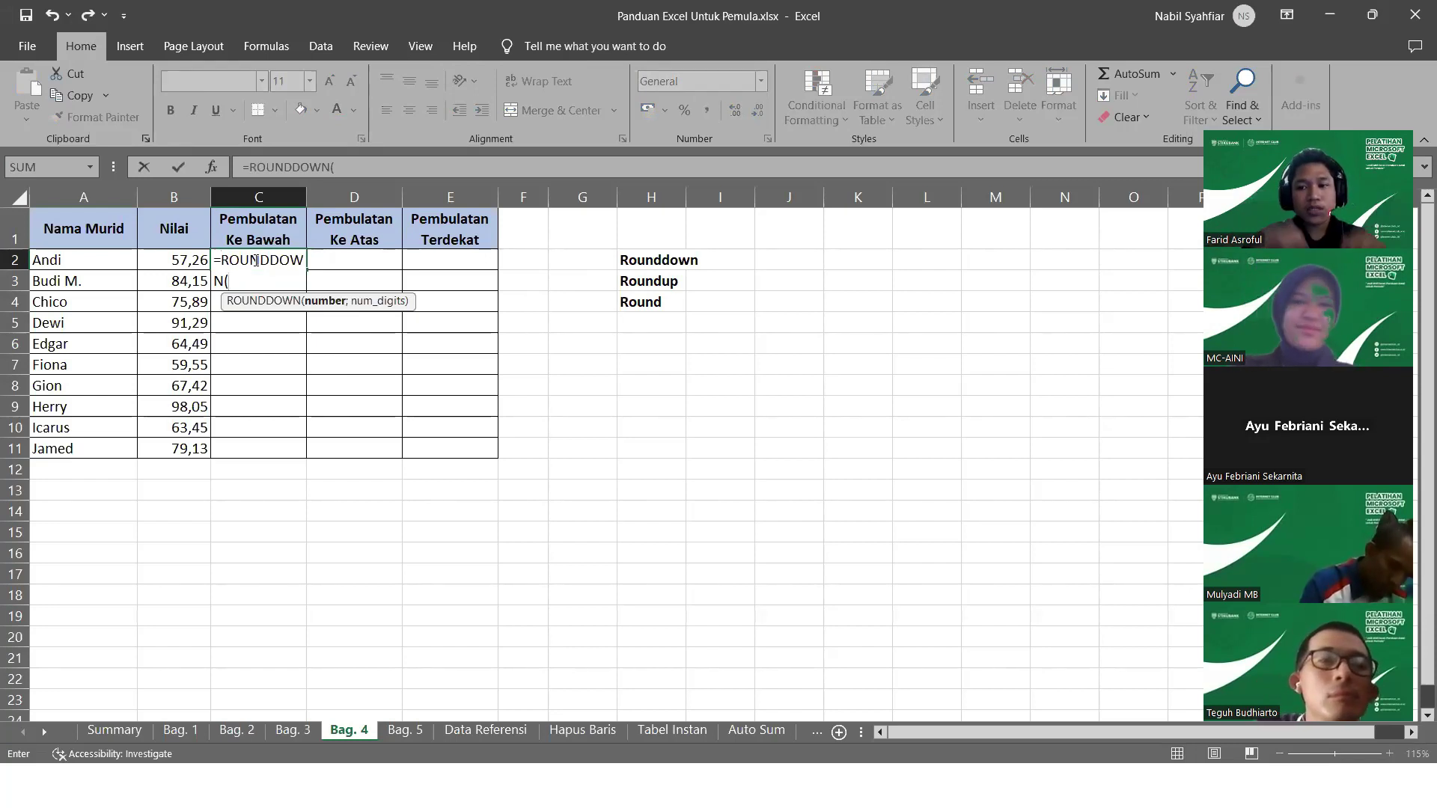
pyautogui.click(182, 261)
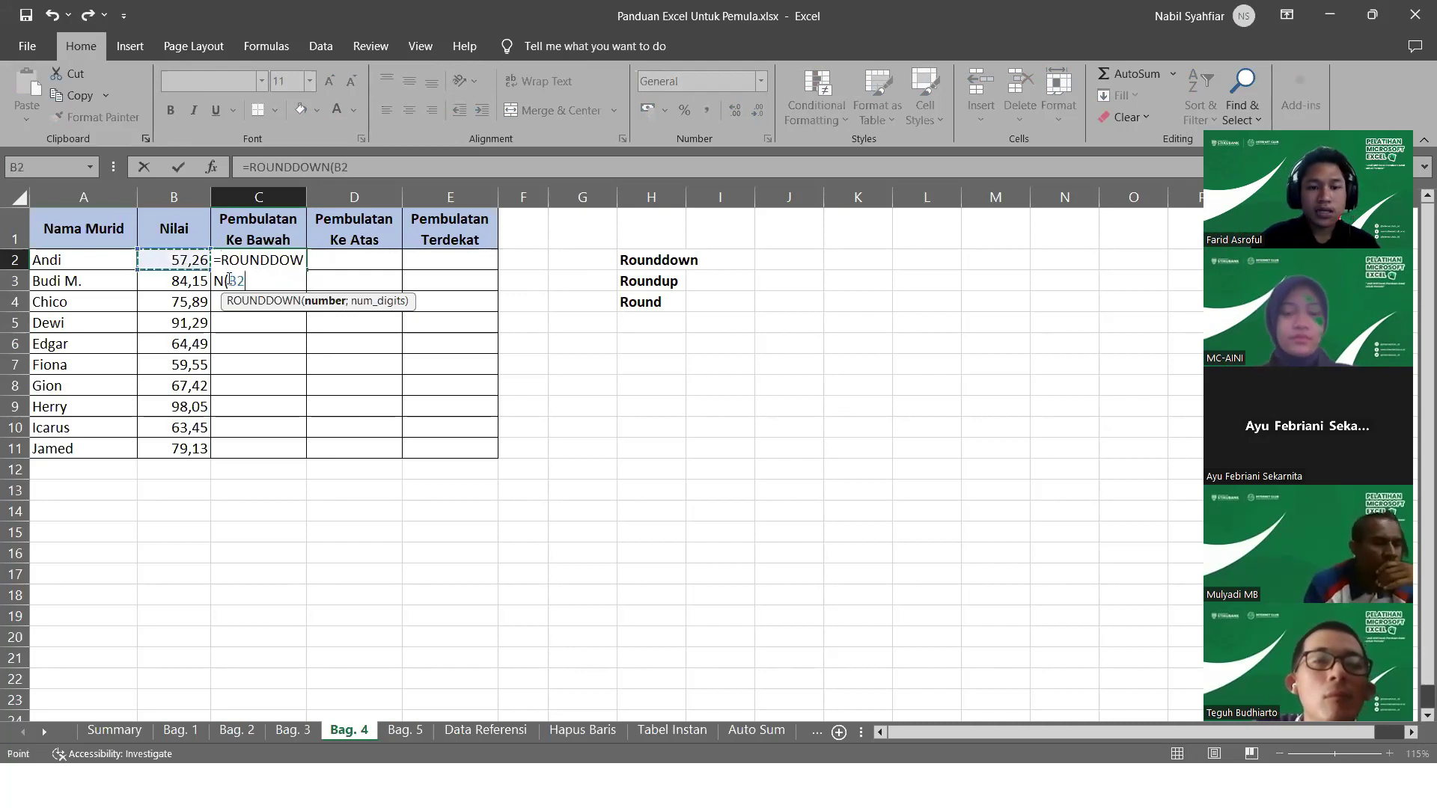
pyautogui.write(';')
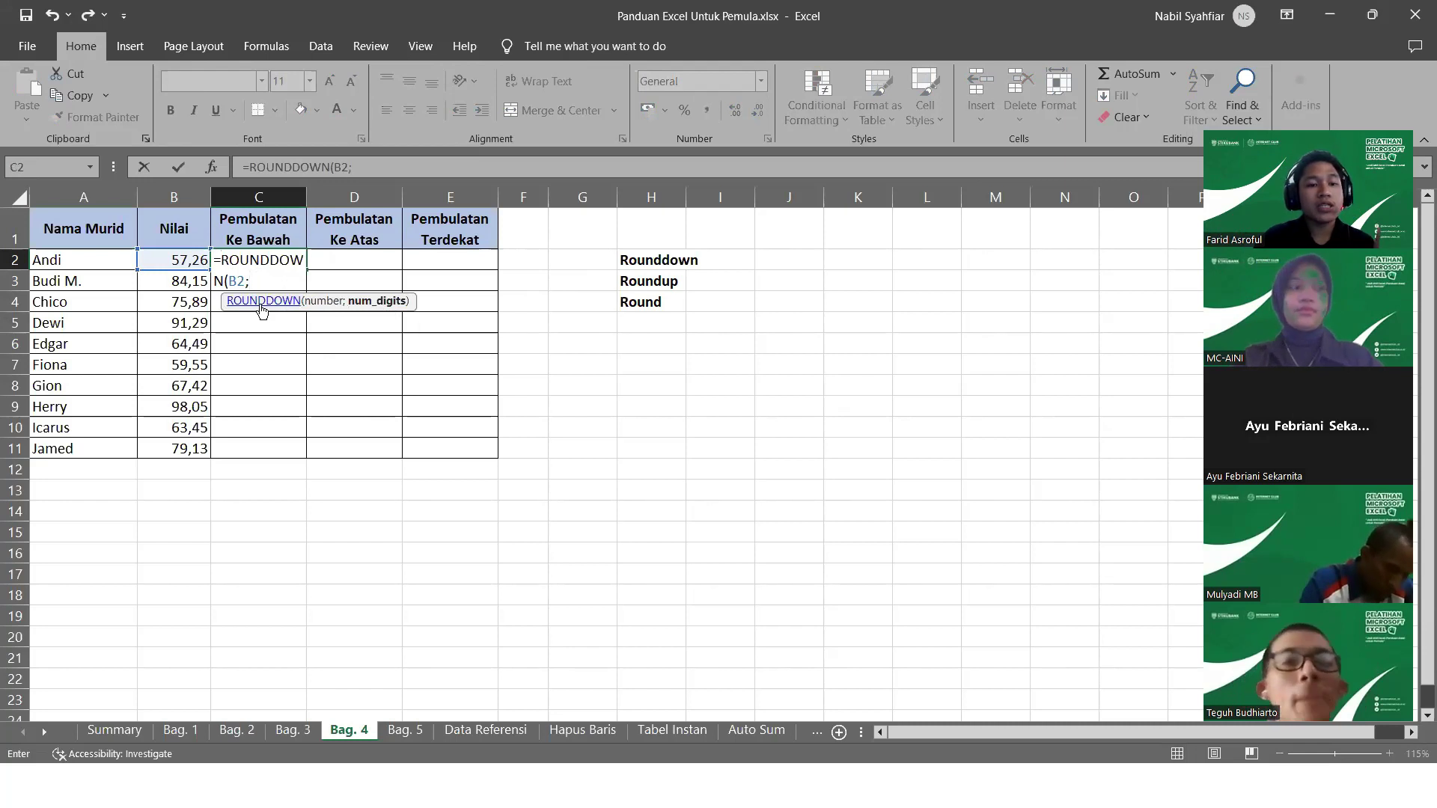
pyautogui.write('0')
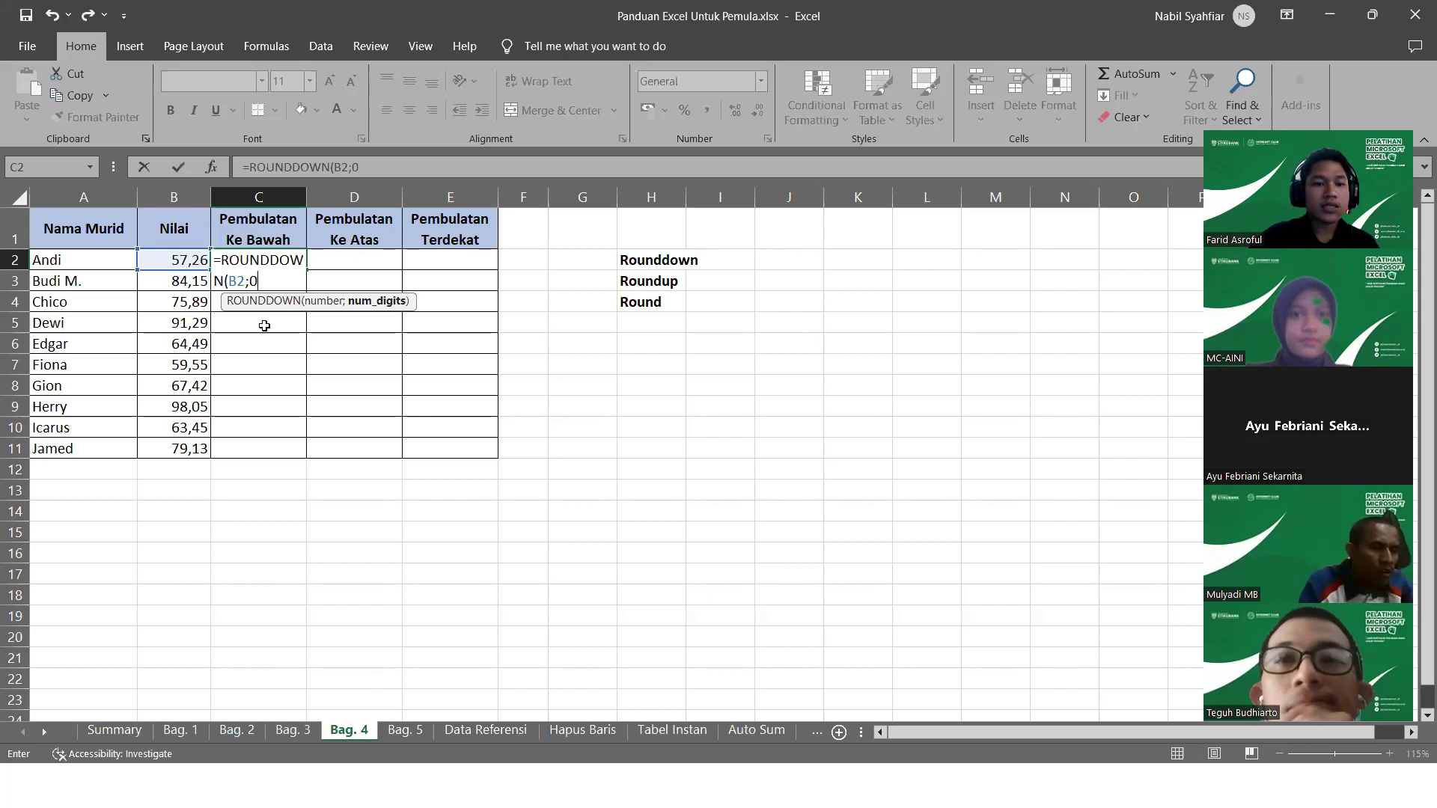
pyautogui.press('Return')
# Compare the result with the original scores and fill ROUNDDOWN down to C11
pyautogui.click(281, 261)
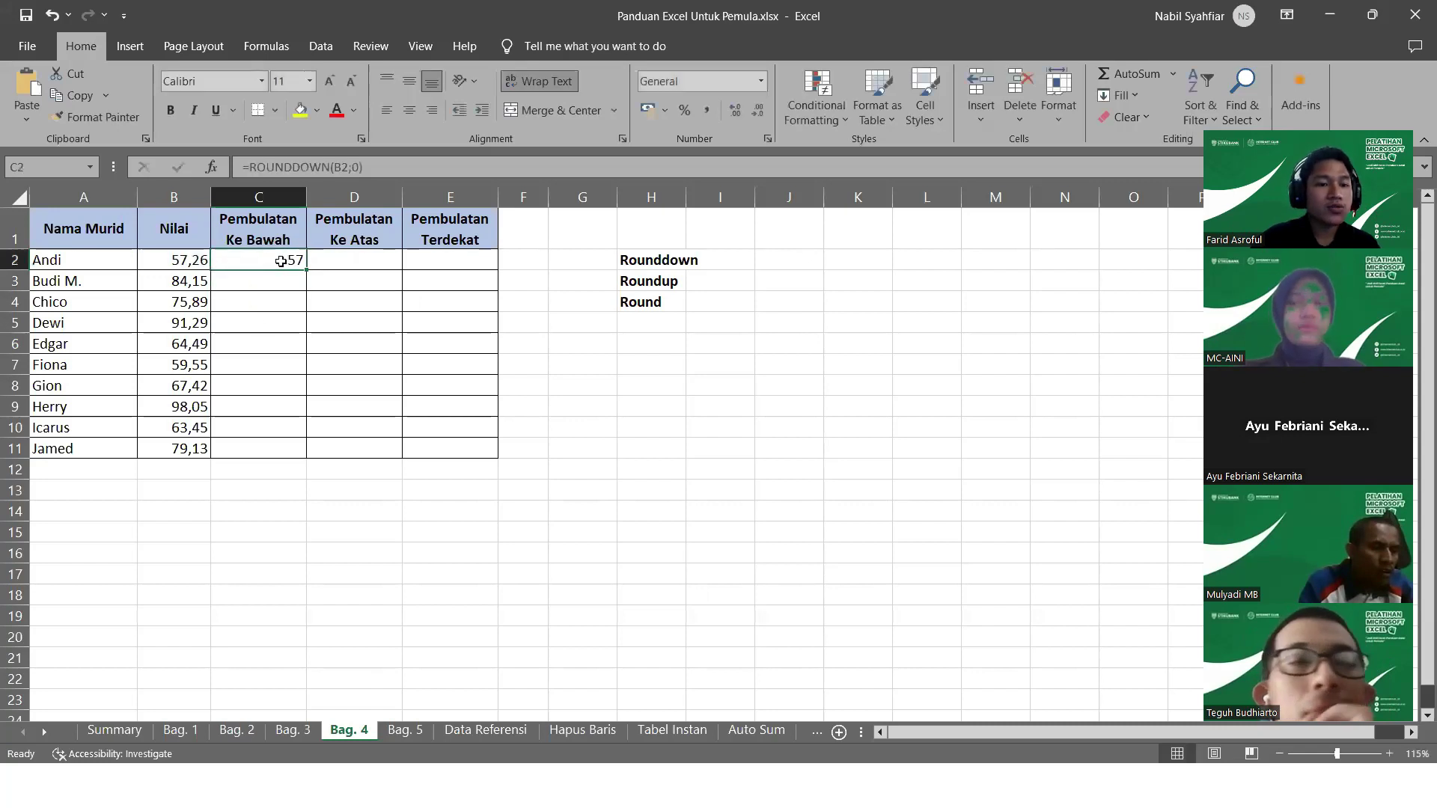
pyautogui.click(198, 261)
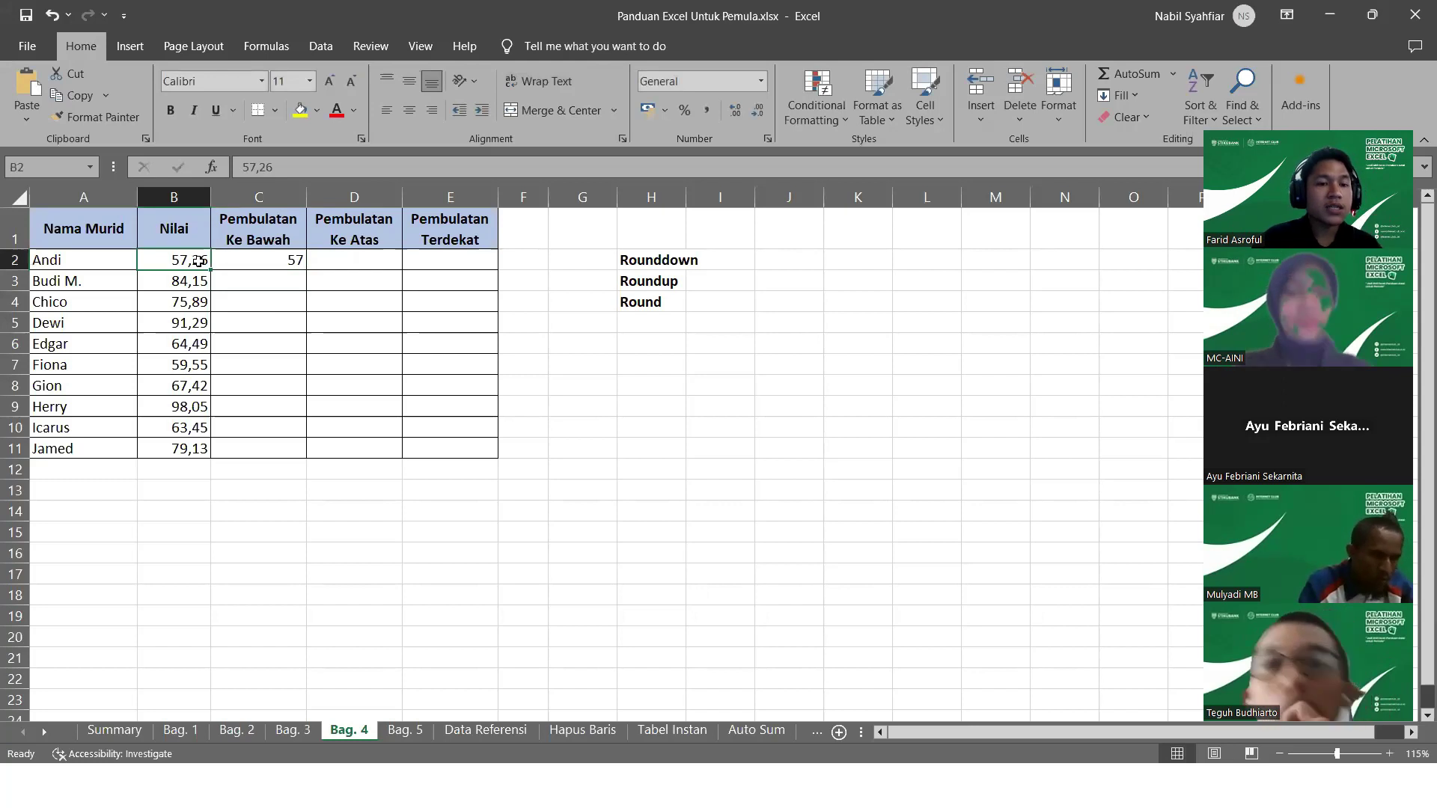
pyautogui.click(201, 303)
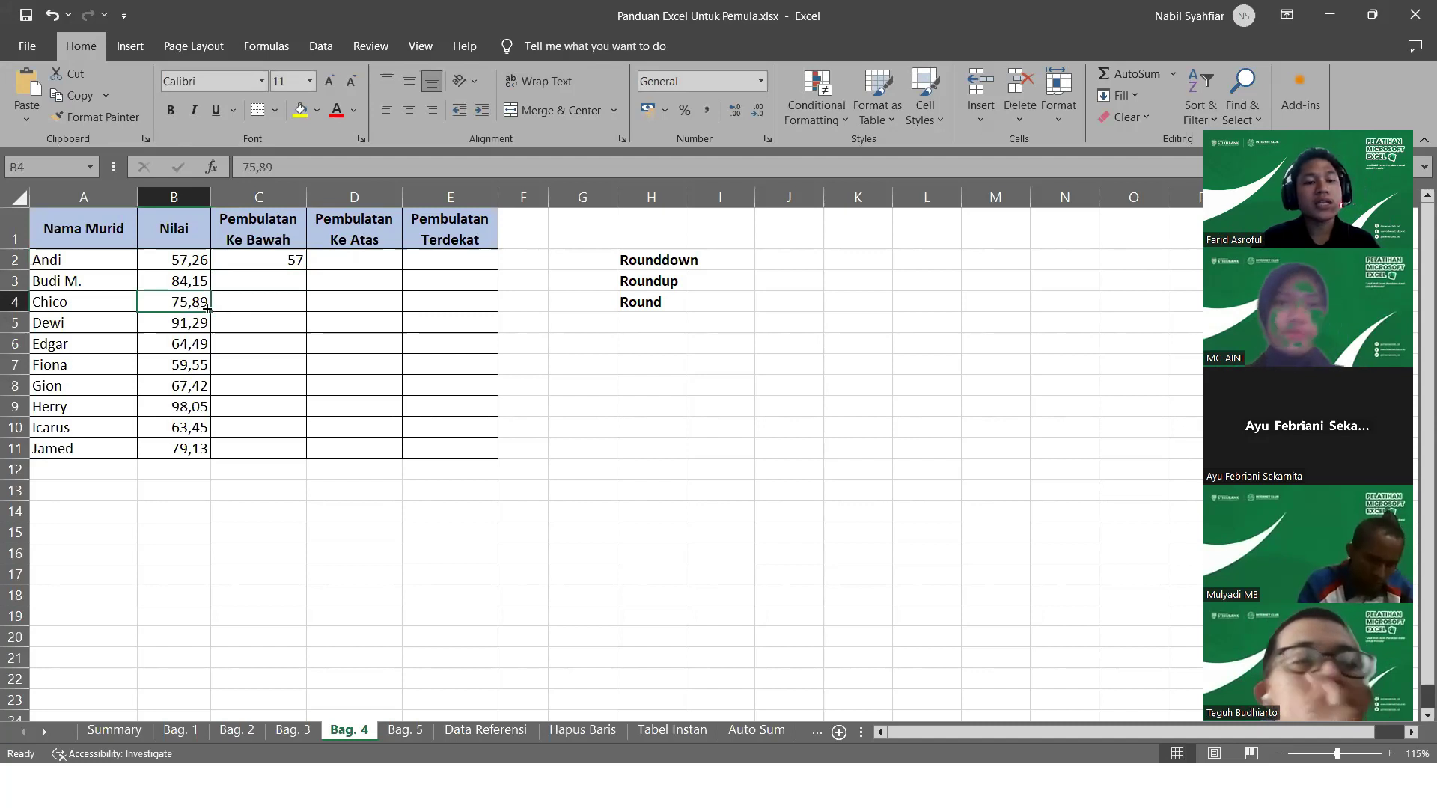
pyautogui.click(294, 260)
pyautogui.doubleClick(306, 270)
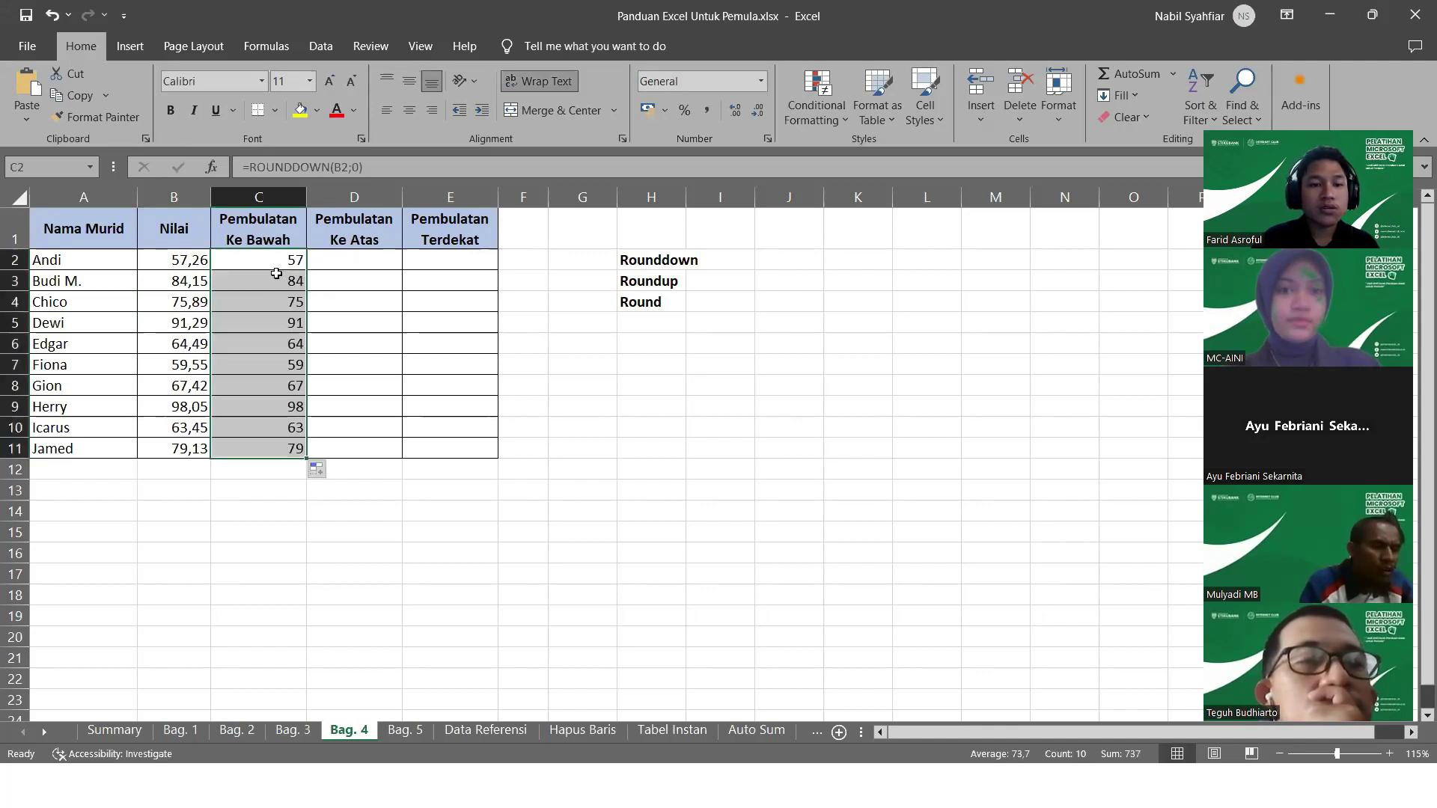
pyautogui.click(274, 298)
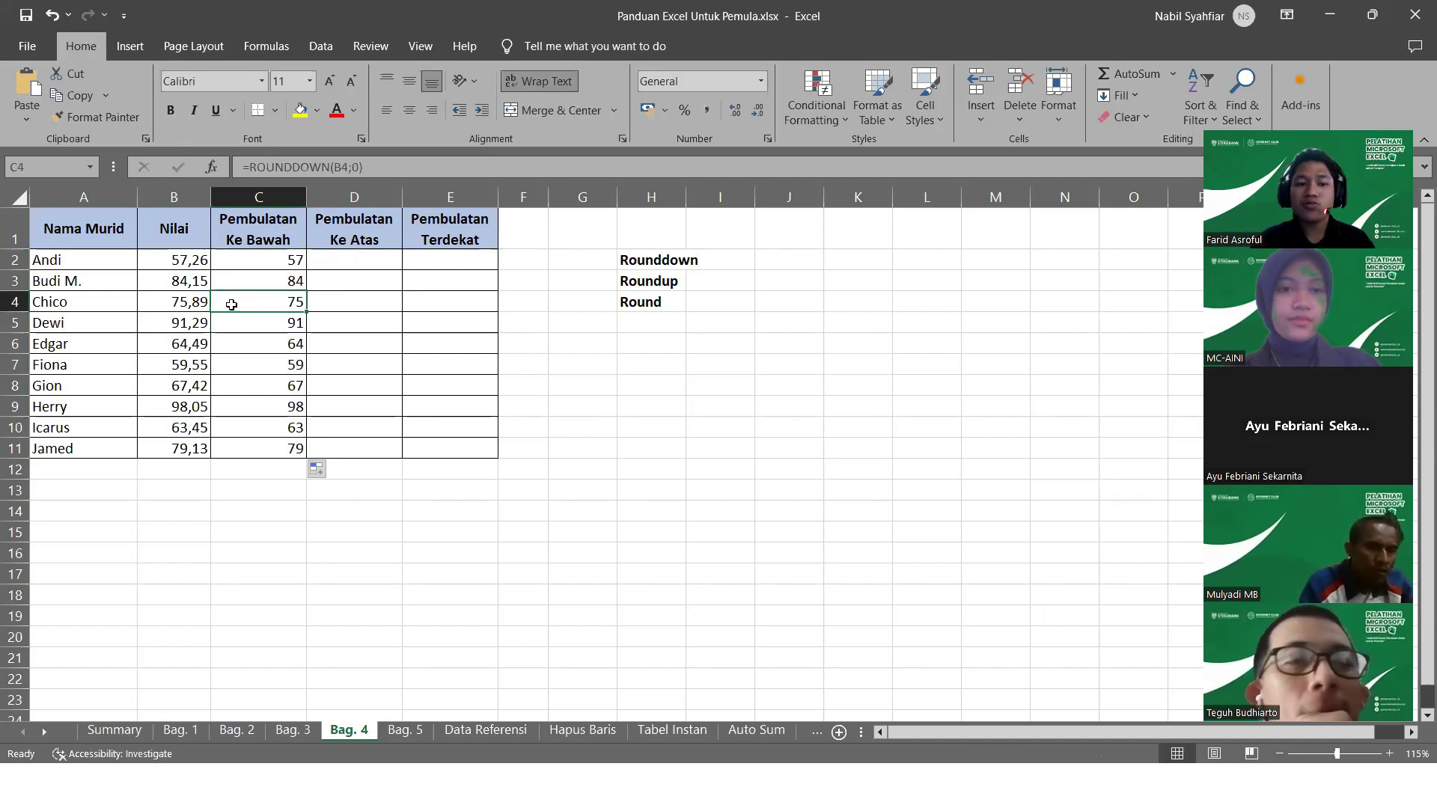
# Enter =ROUNDUP(B2;0) in D2 and fill it down to D11, giving 58 through 80
pyautogui.click(344, 261)
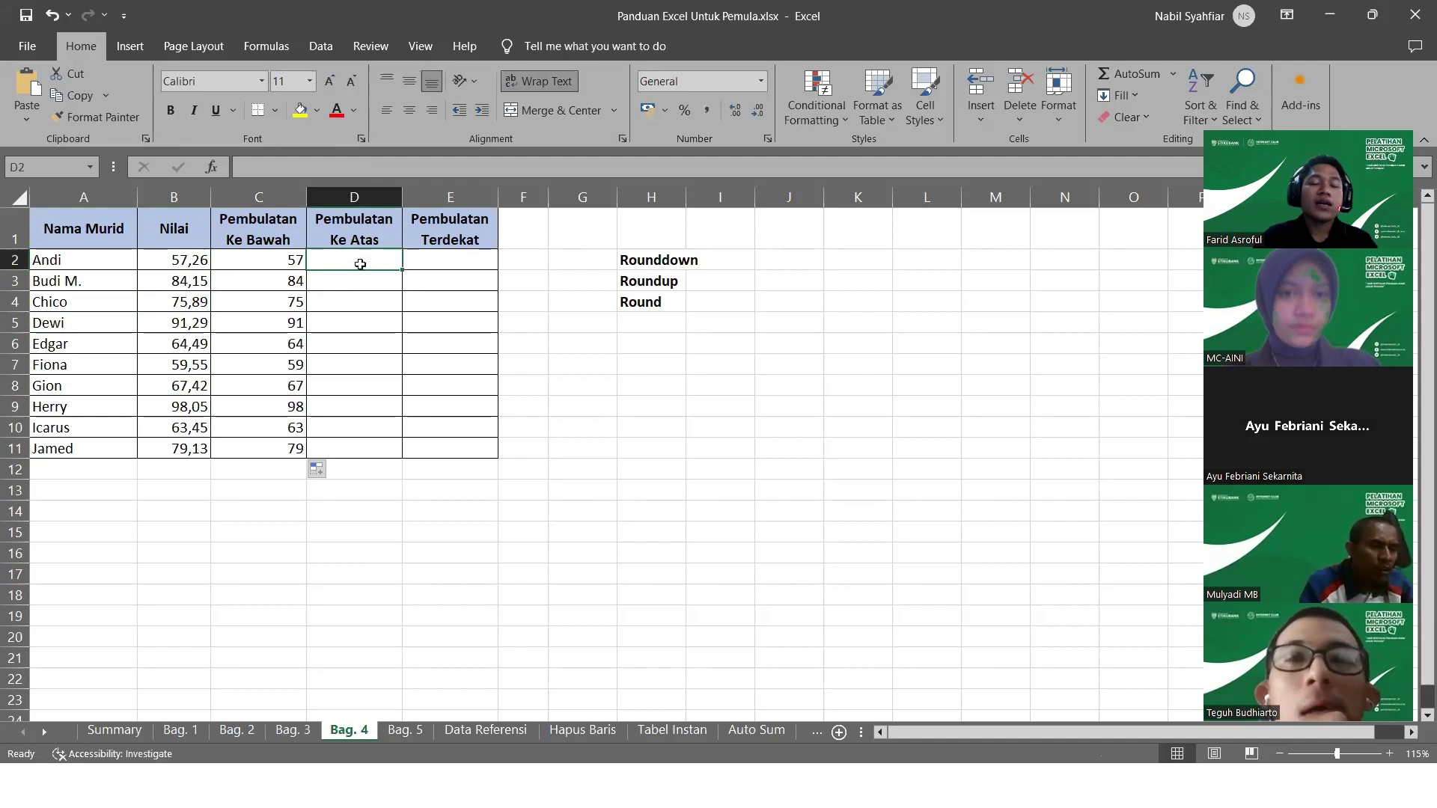
pyautogui.click(642, 284)
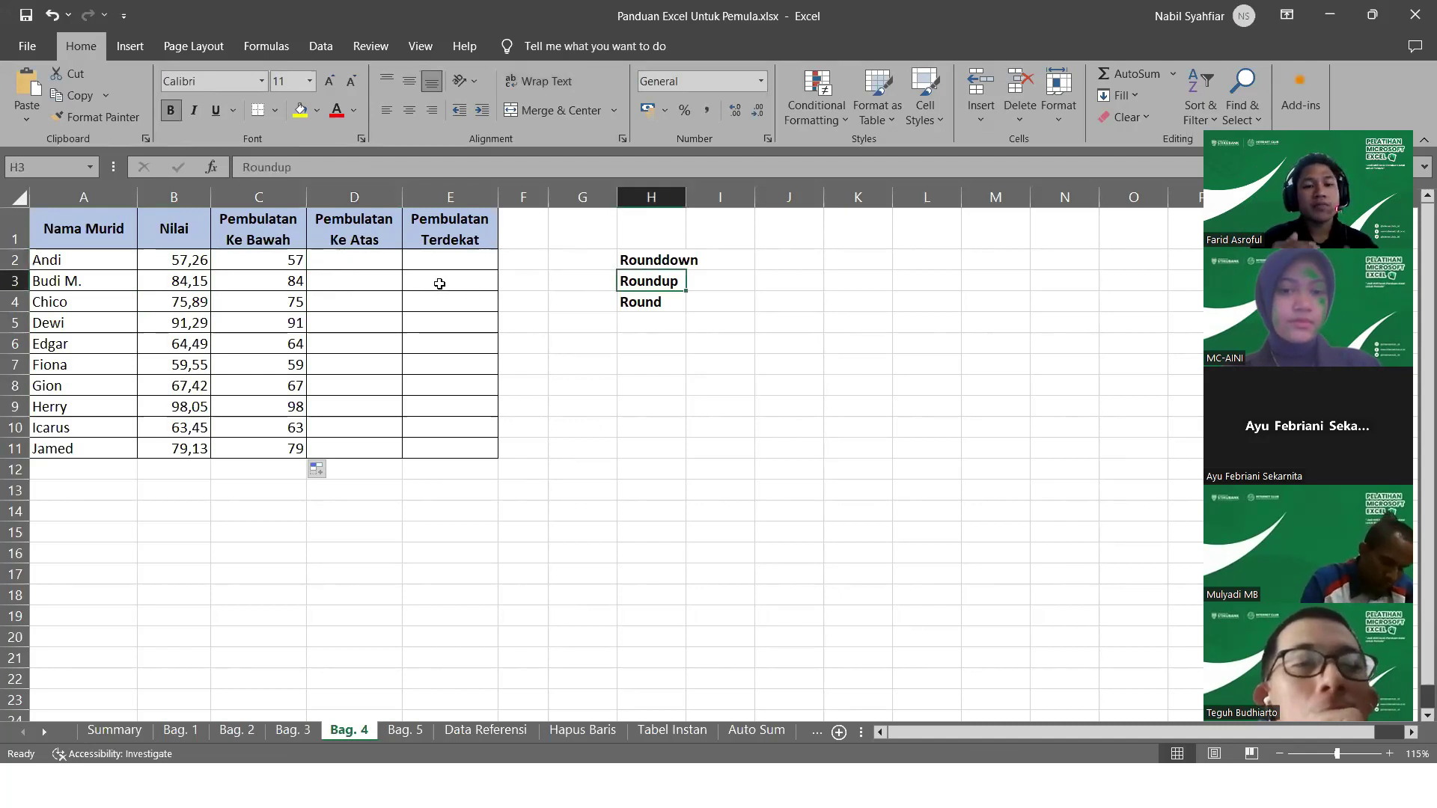
pyautogui.click(360, 266)
pyautogui.write('=ROUN')
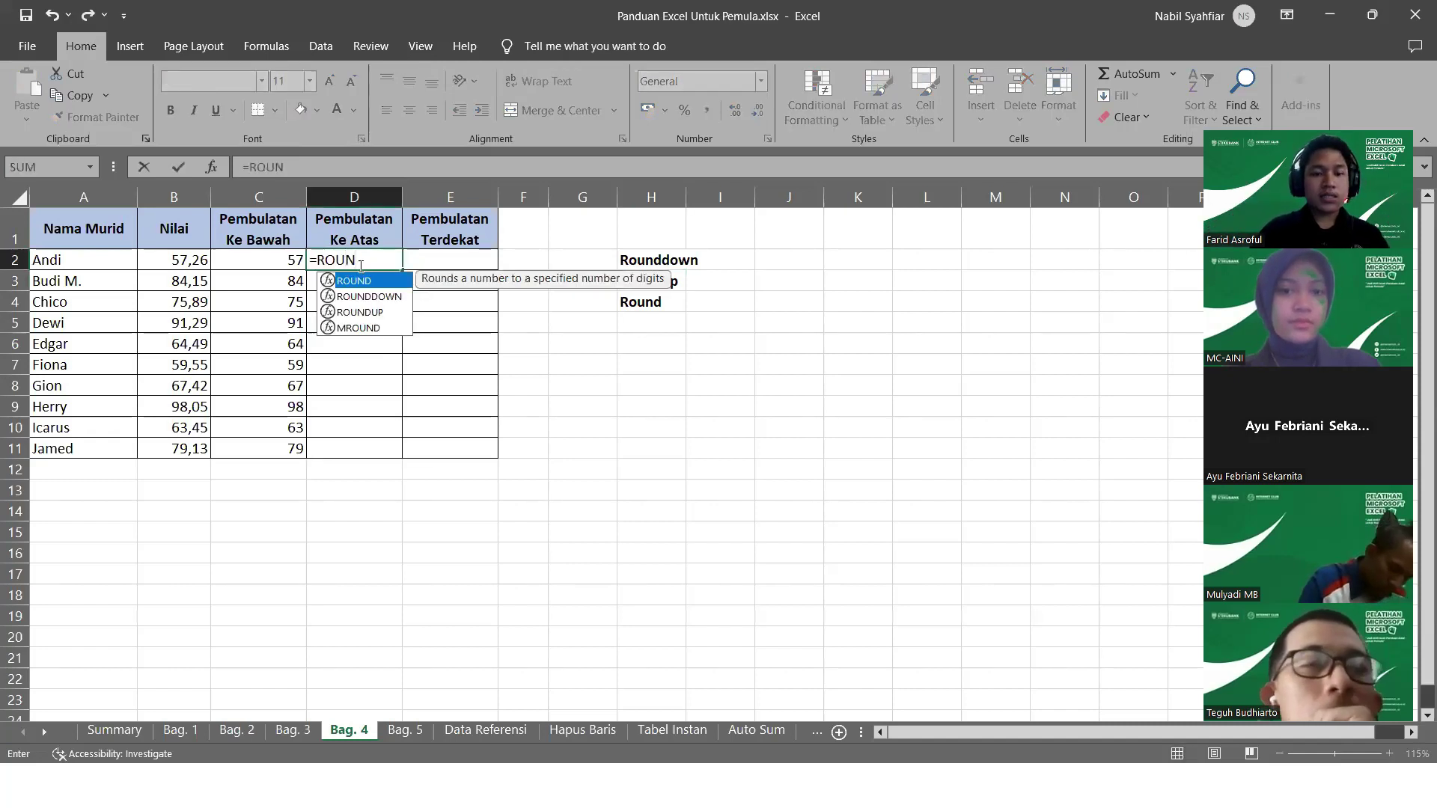
pyautogui.press('Down')
pyautogui.press('Down')
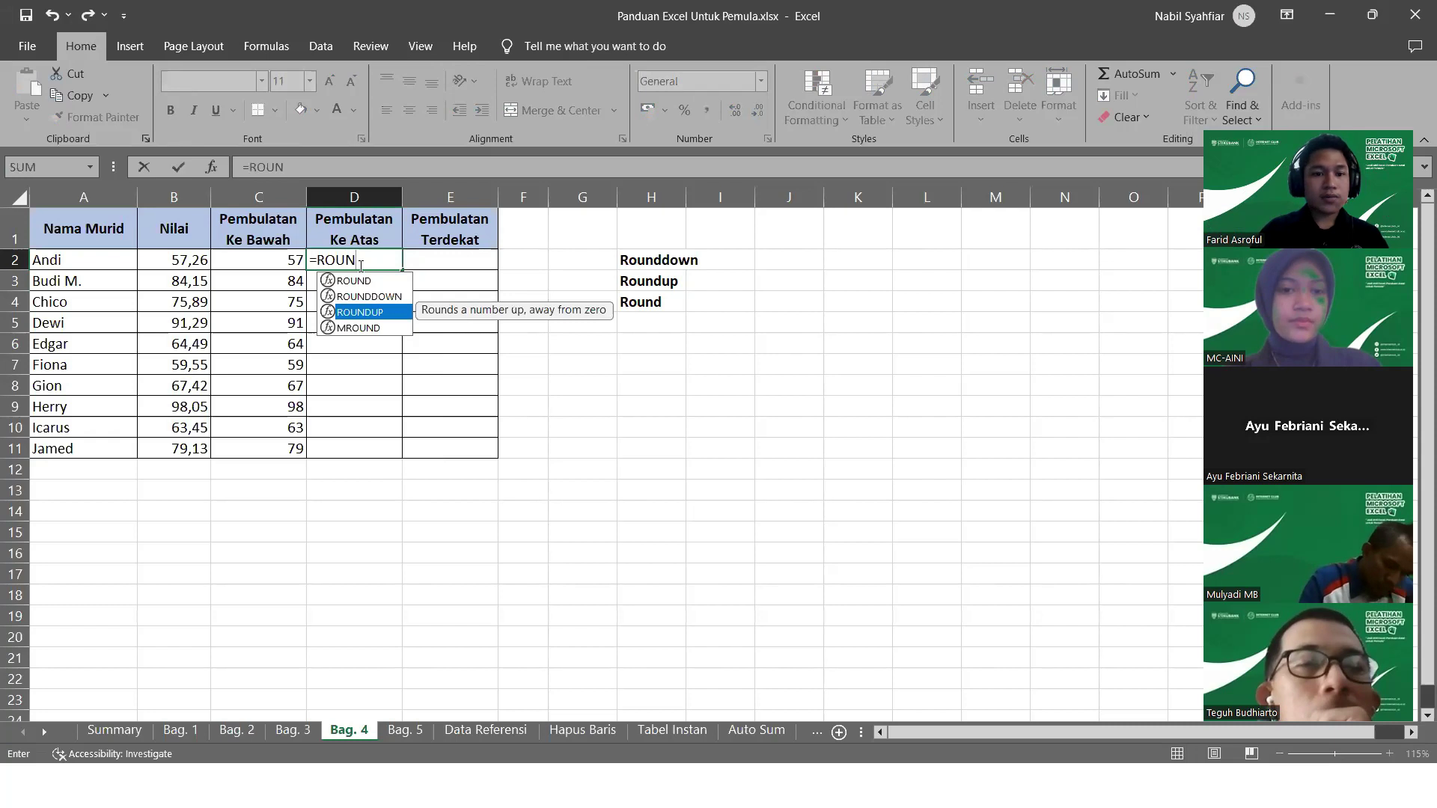
pyautogui.press('Tab')
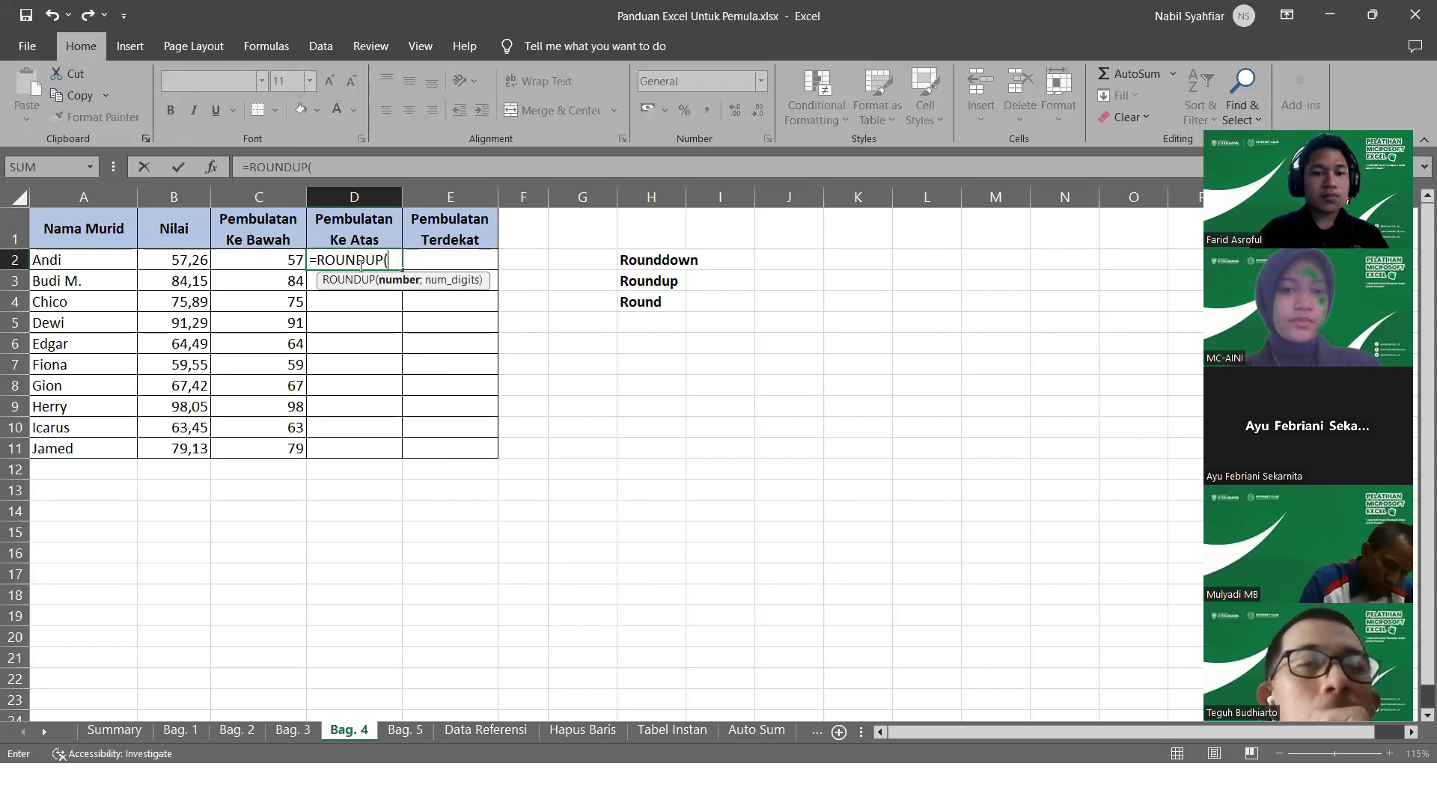
pyautogui.click(187, 261)
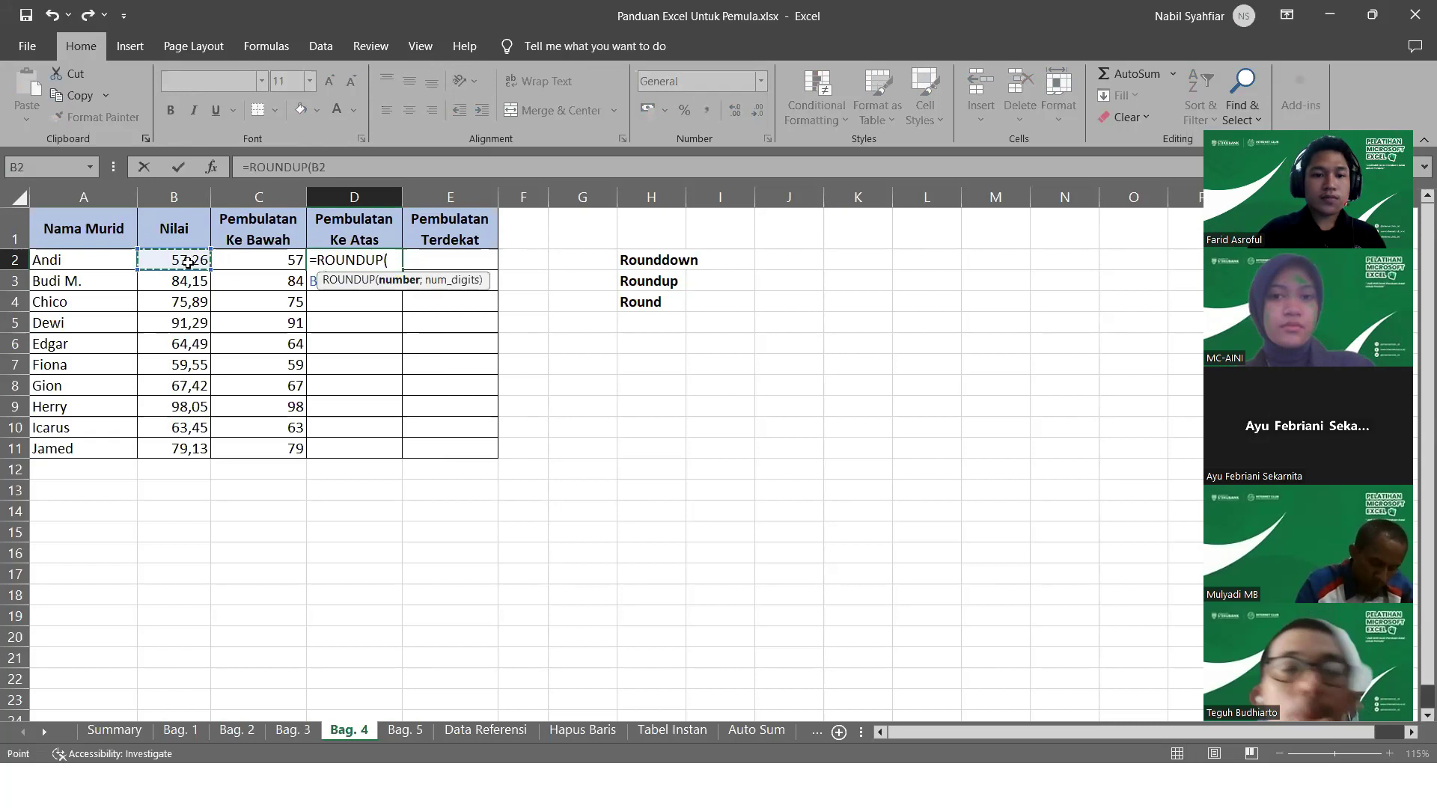
pyautogui.write(';')
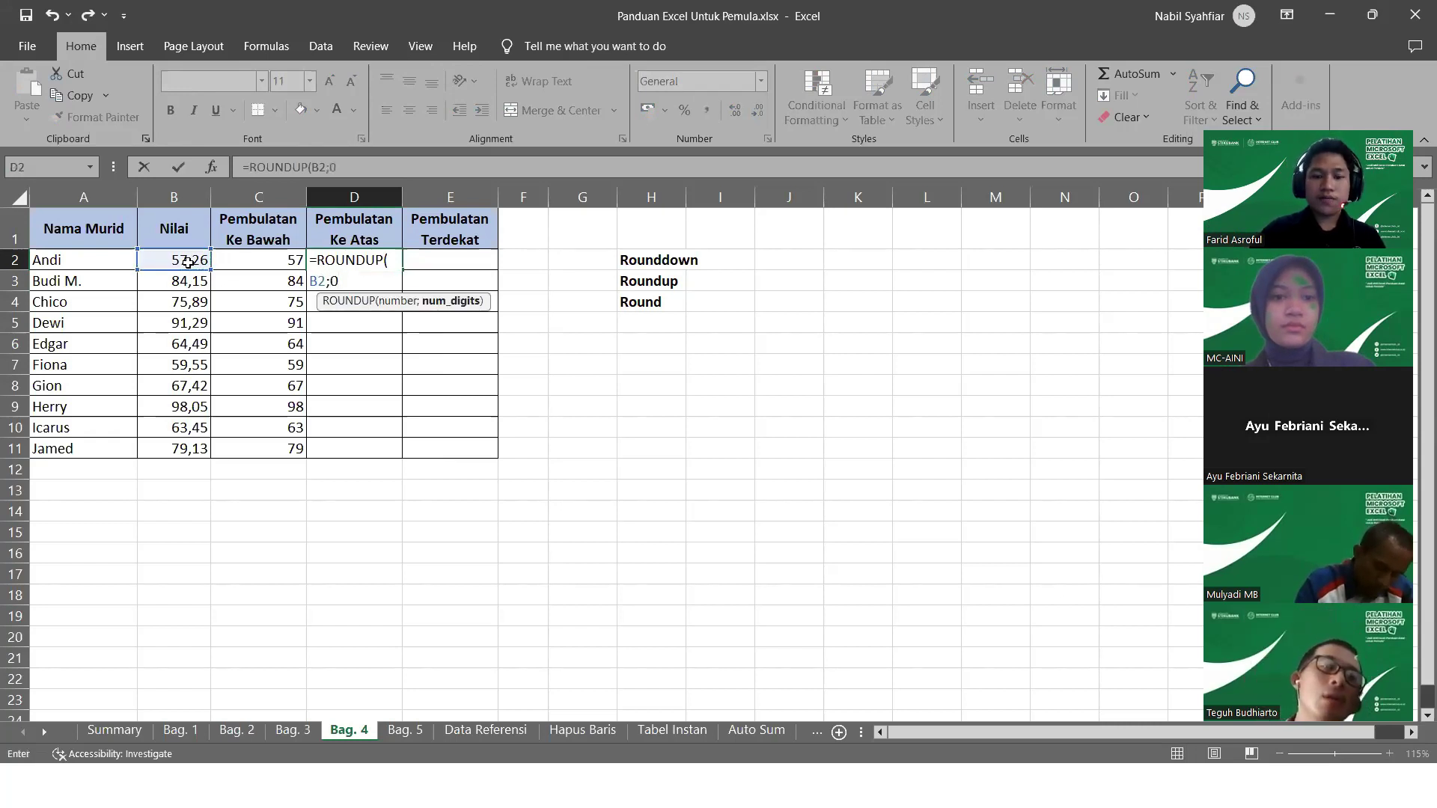
pyautogui.write('0')
pyautogui.press('Return')
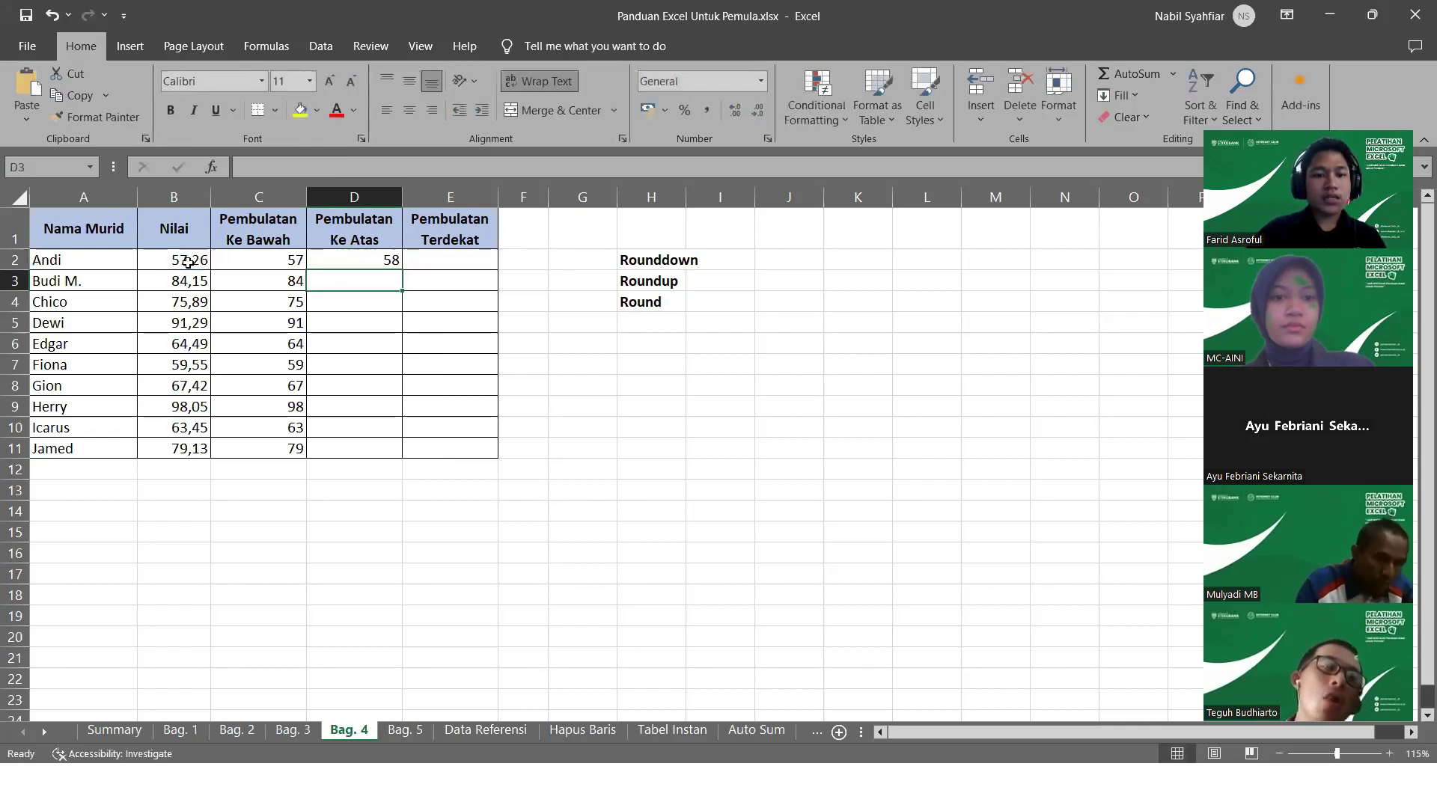
pyautogui.click(380, 261)
pyautogui.moveTo(401, 271); pyautogui.dragTo(408, 453)
pyautogui.click(449, 260)
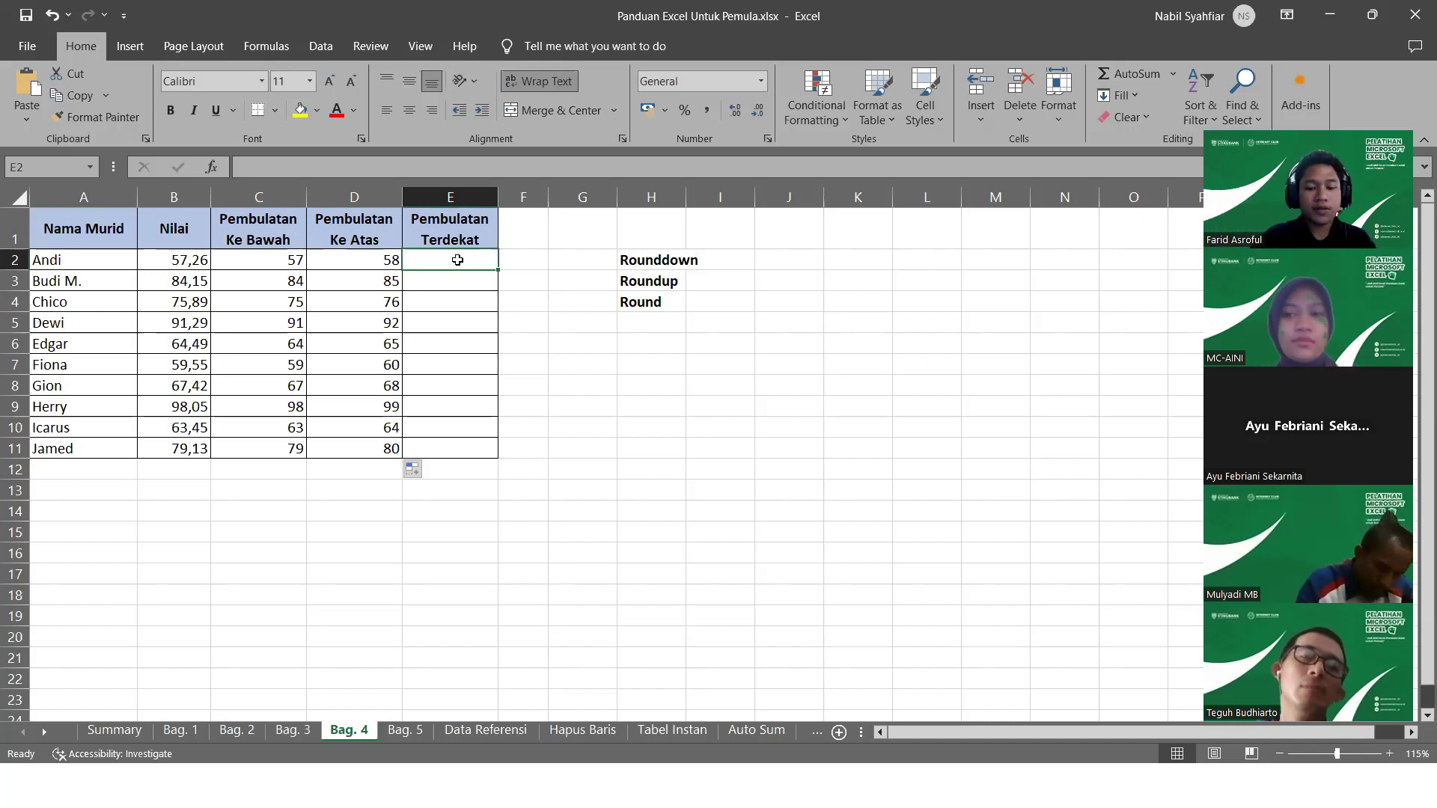
# Enter =ROUND(B2;0) in E2 to round the first Nilai score to a whole number
pyautogui.write('=ROUND')
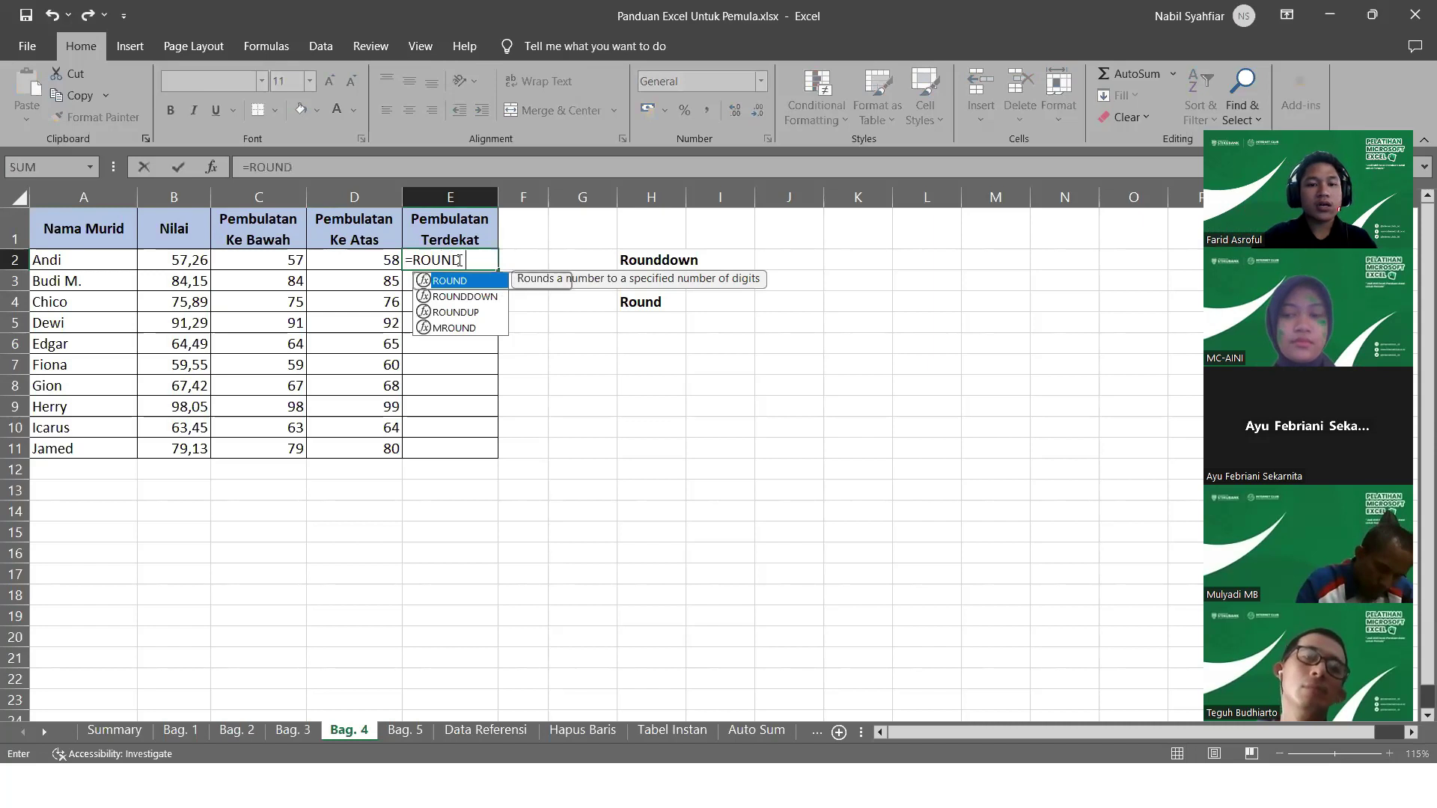
pyautogui.press('Tab')
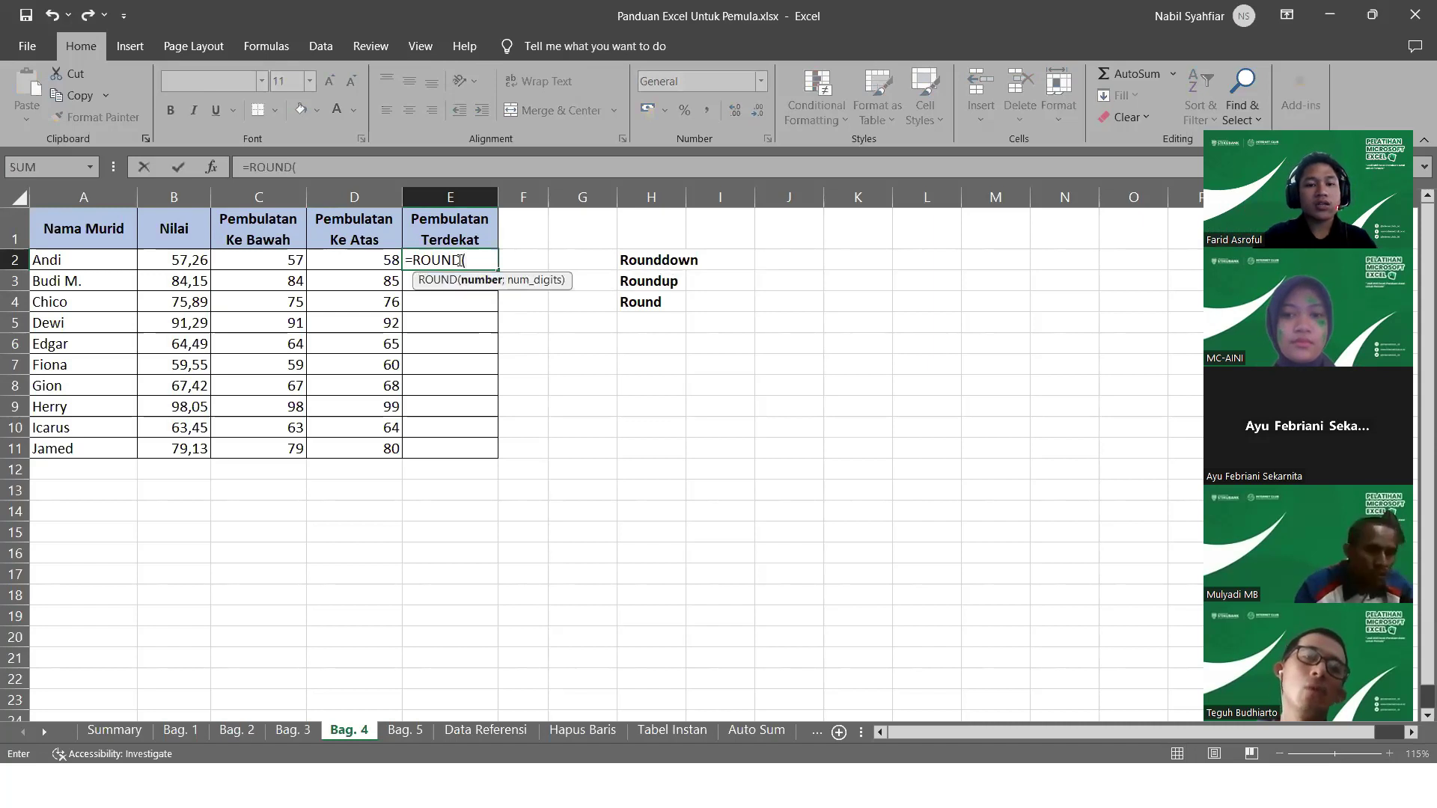
pyautogui.click(169, 262)
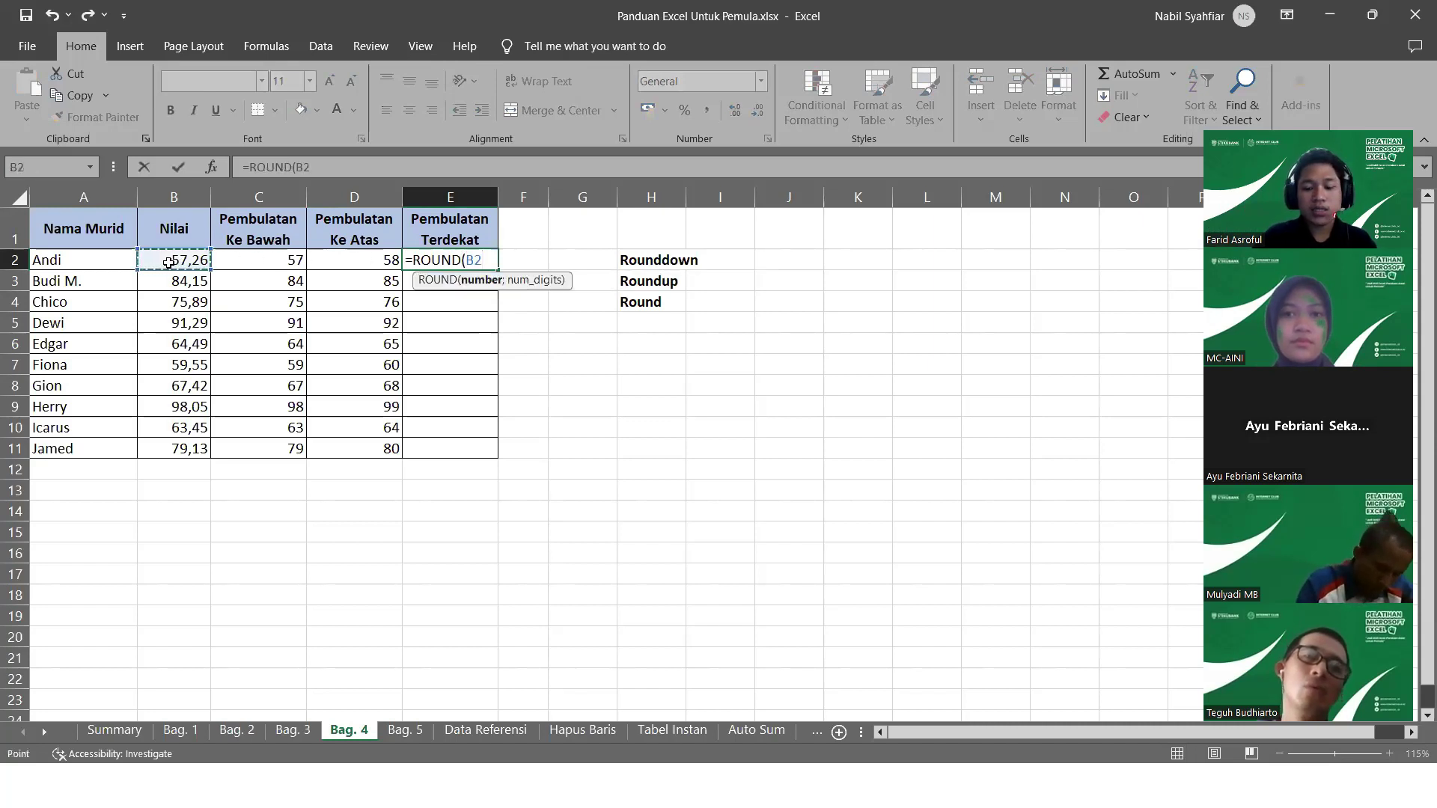
pyautogui.write(';')
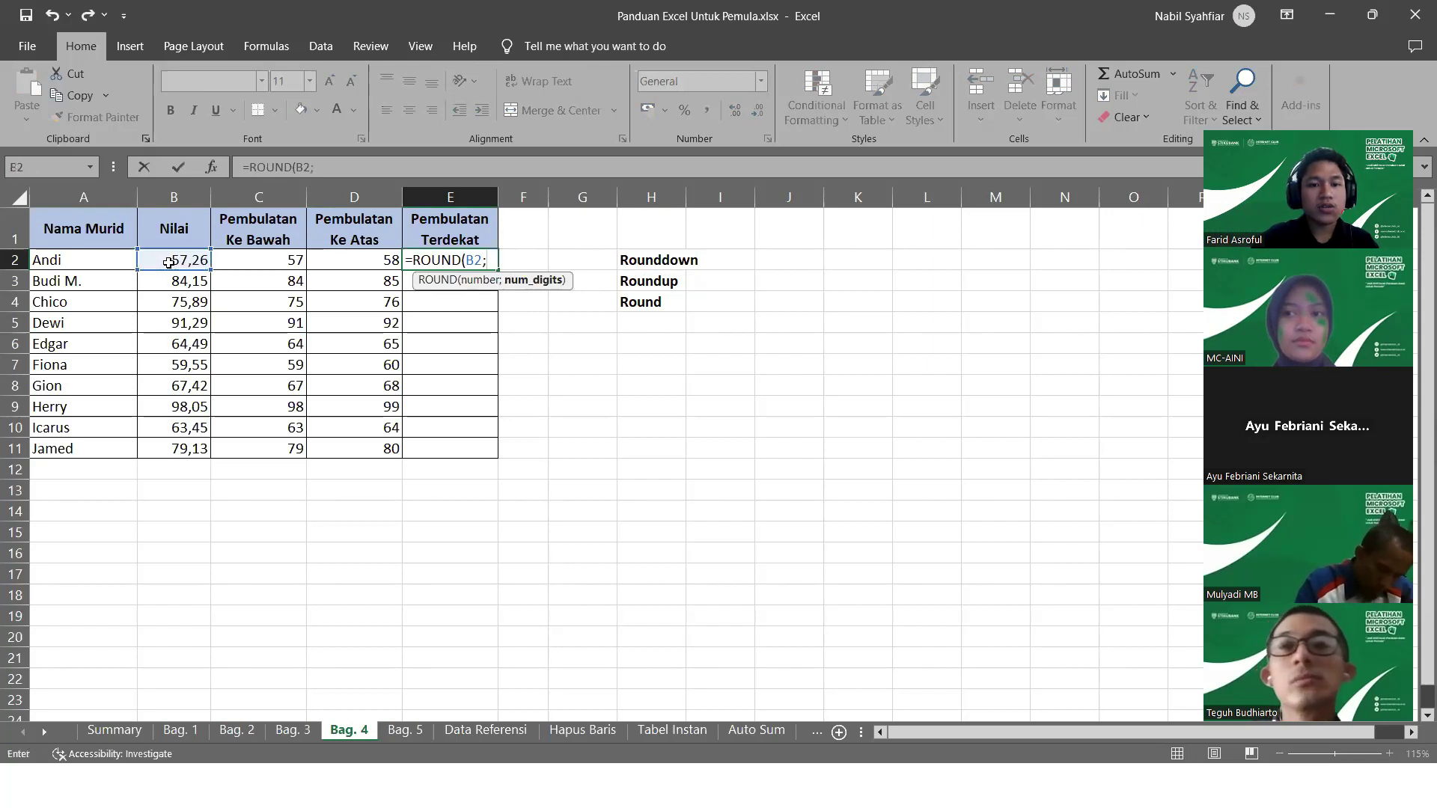
pyautogui.write('0')
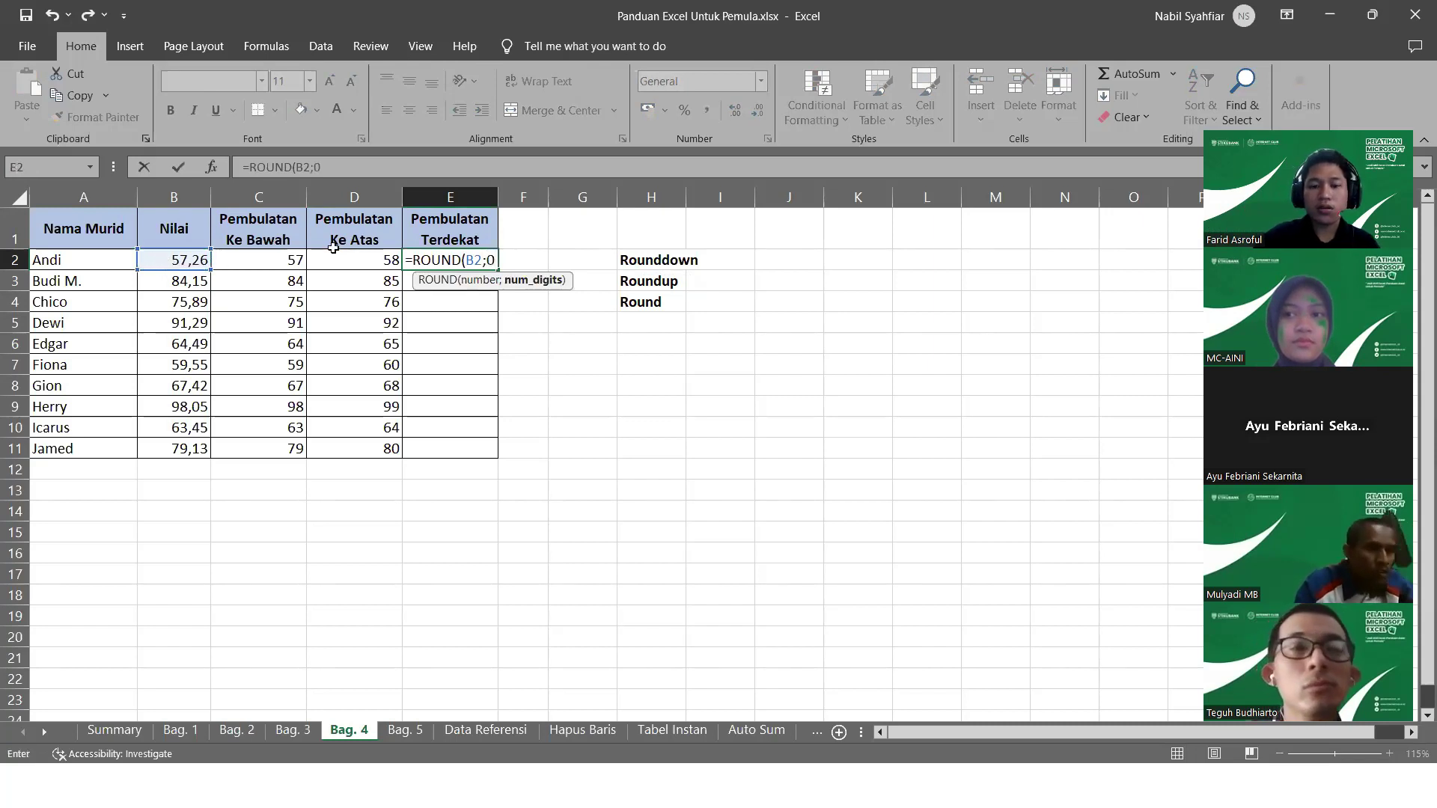
pyautogui.press('Return')
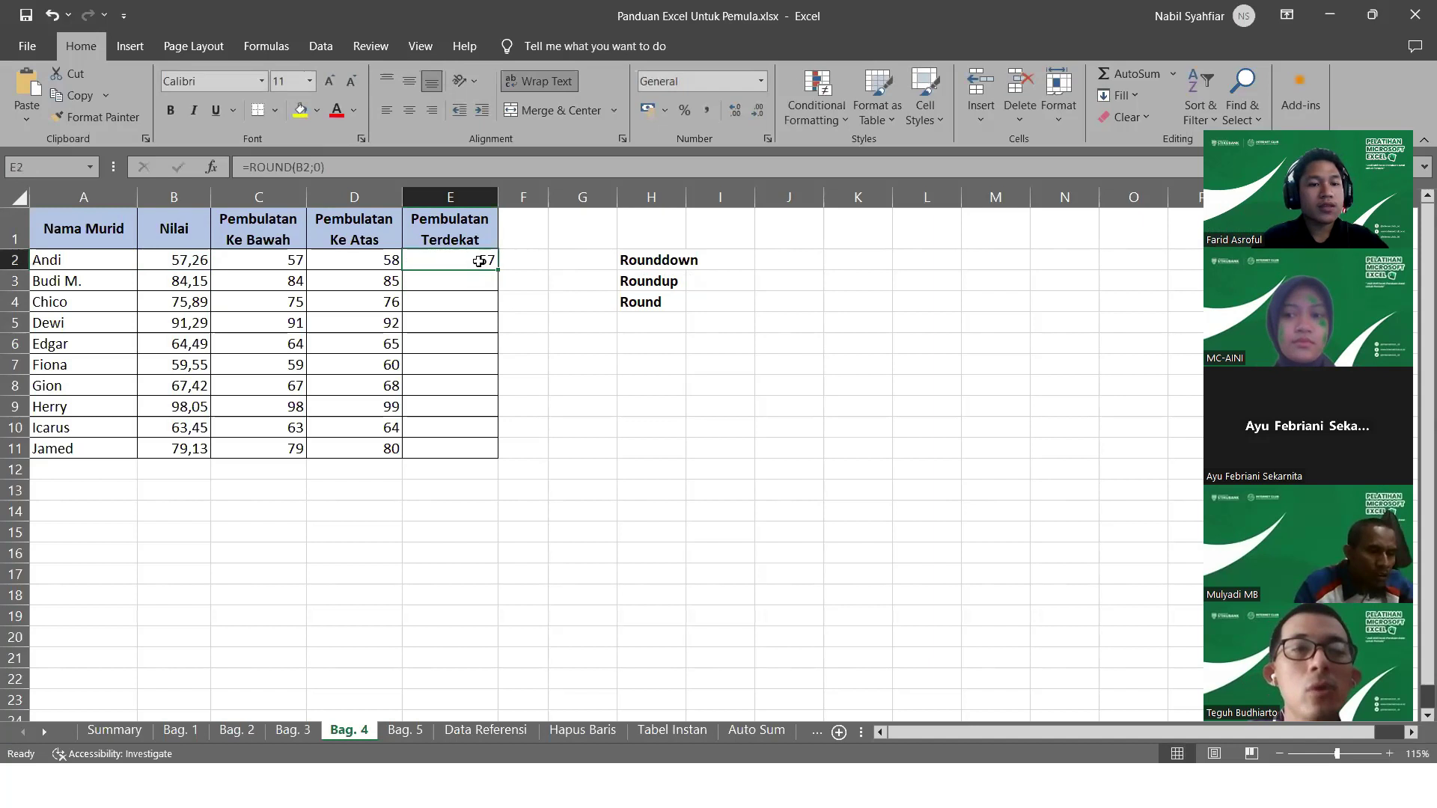
# Copy the ROUND formula down to E11, then switch to the Bag. 5 sheet
pyautogui.click(474, 262)
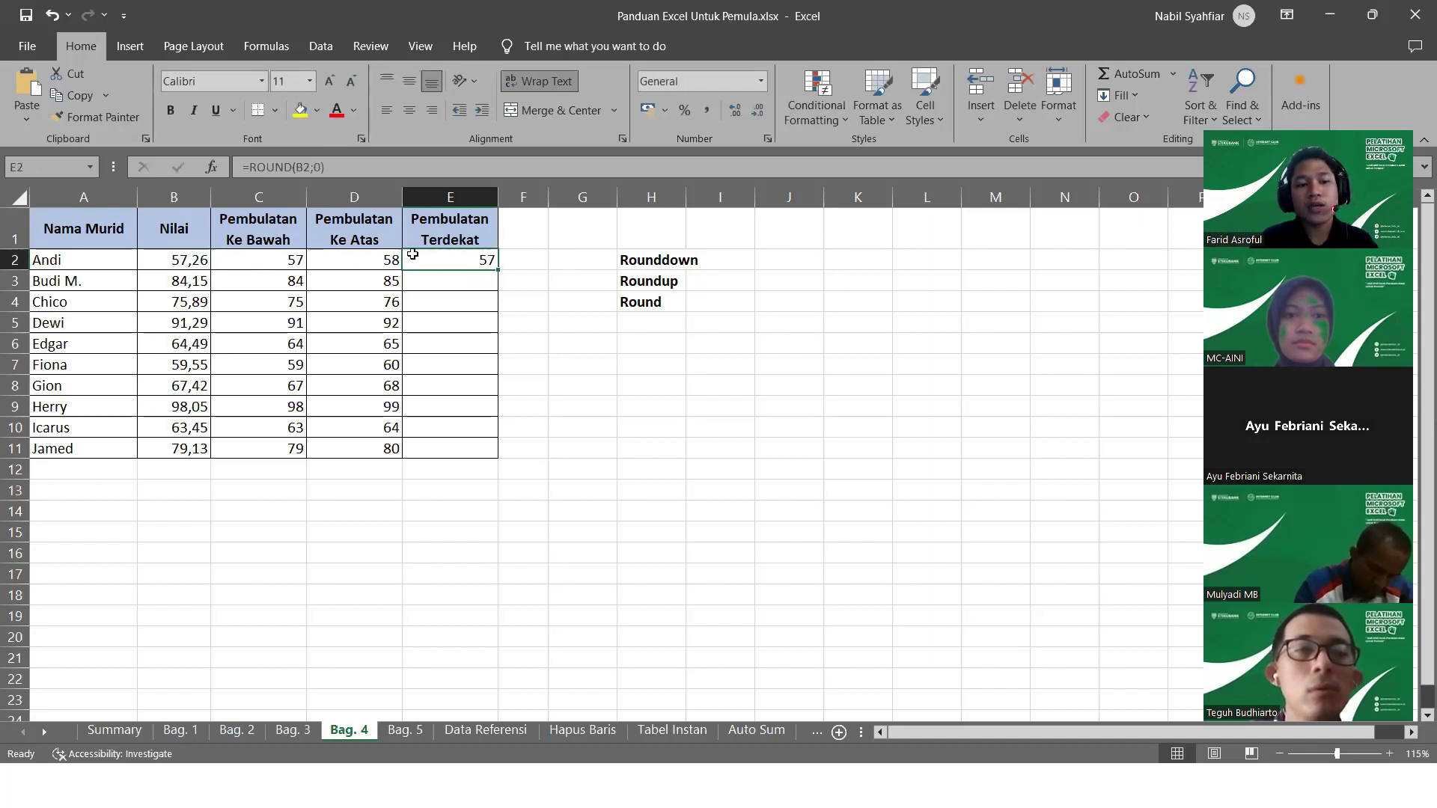
pyautogui.moveTo(500, 270); pyautogui.dragTo(500, 456)
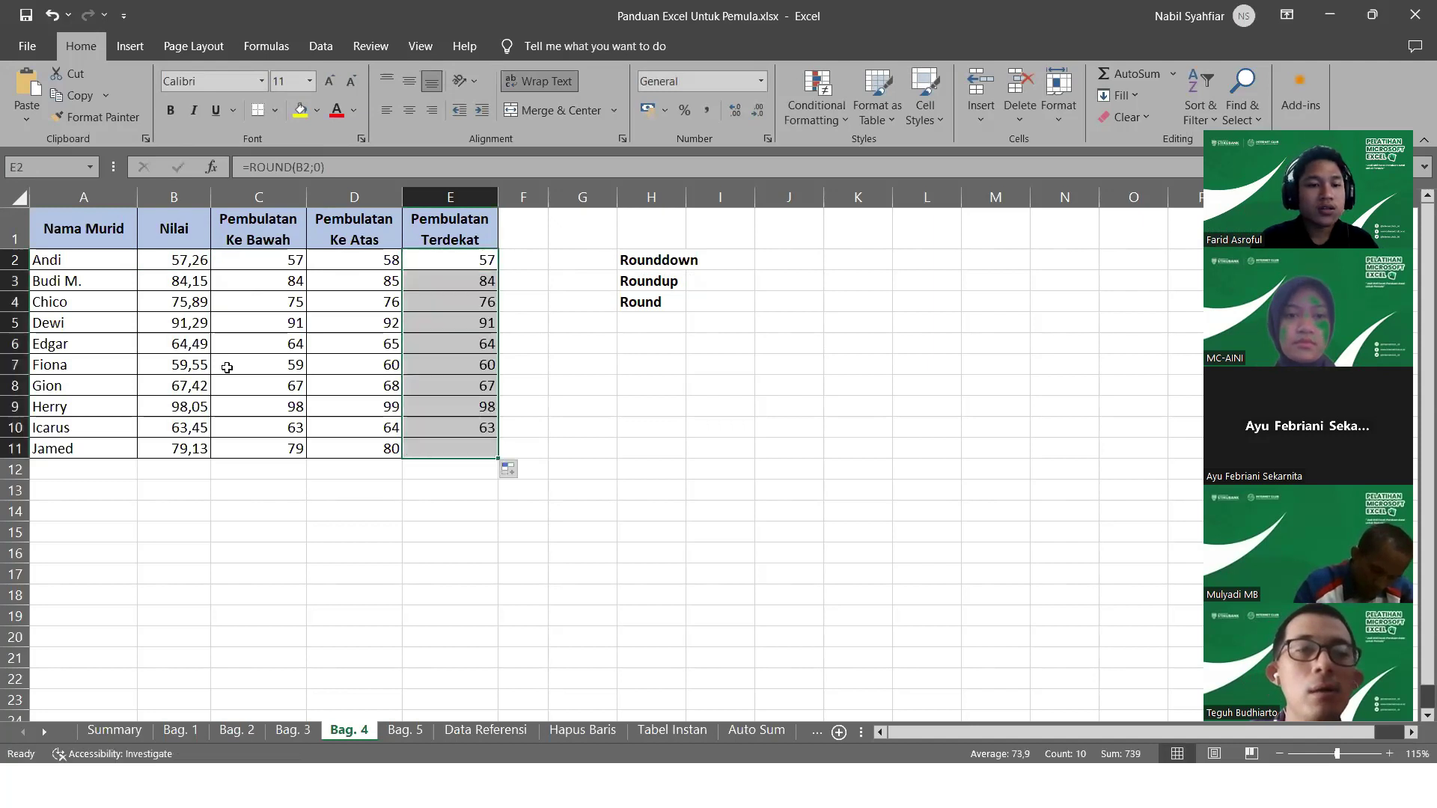
pyautogui.click(193, 302)
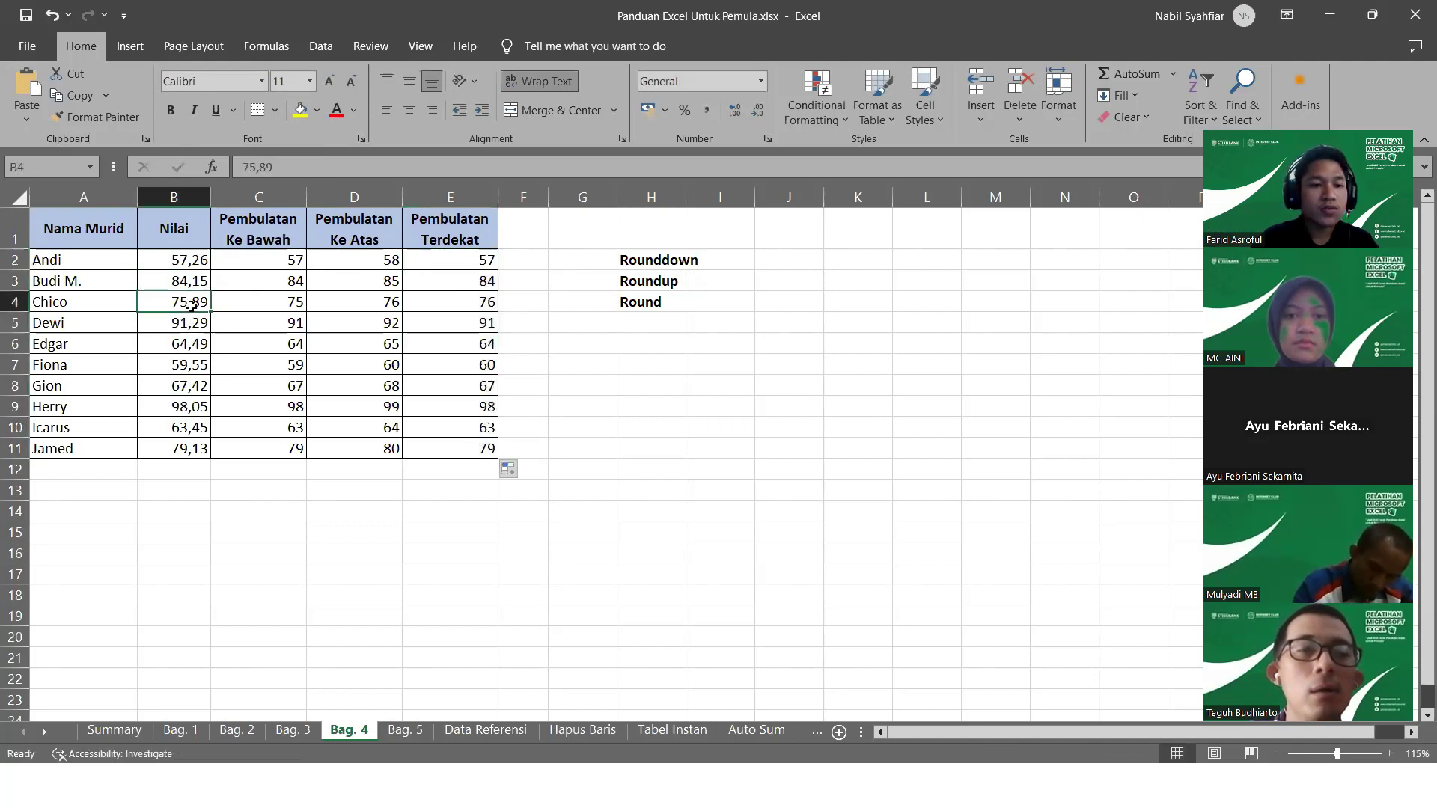
pyautogui.click(445, 309)
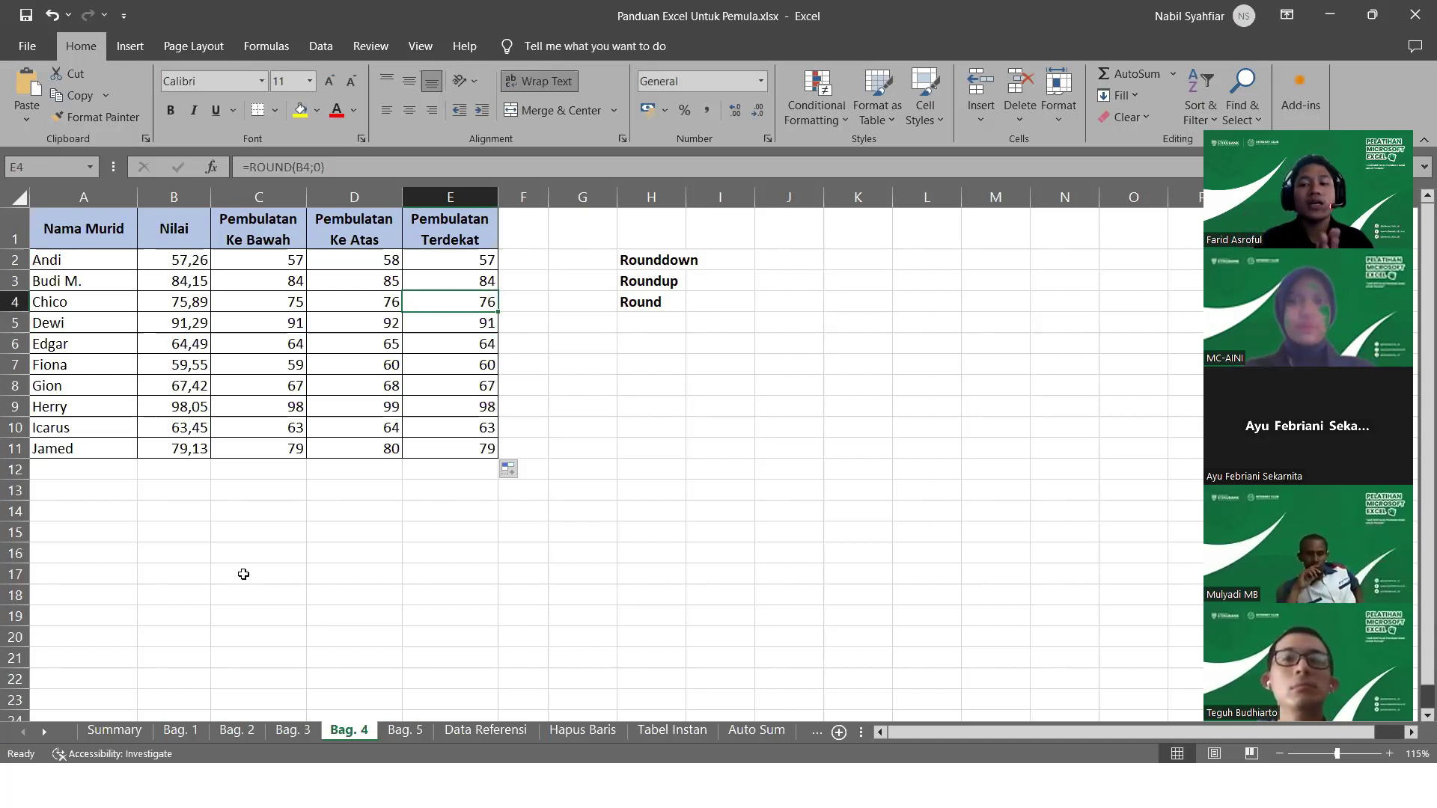
pyautogui.click(410, 730)
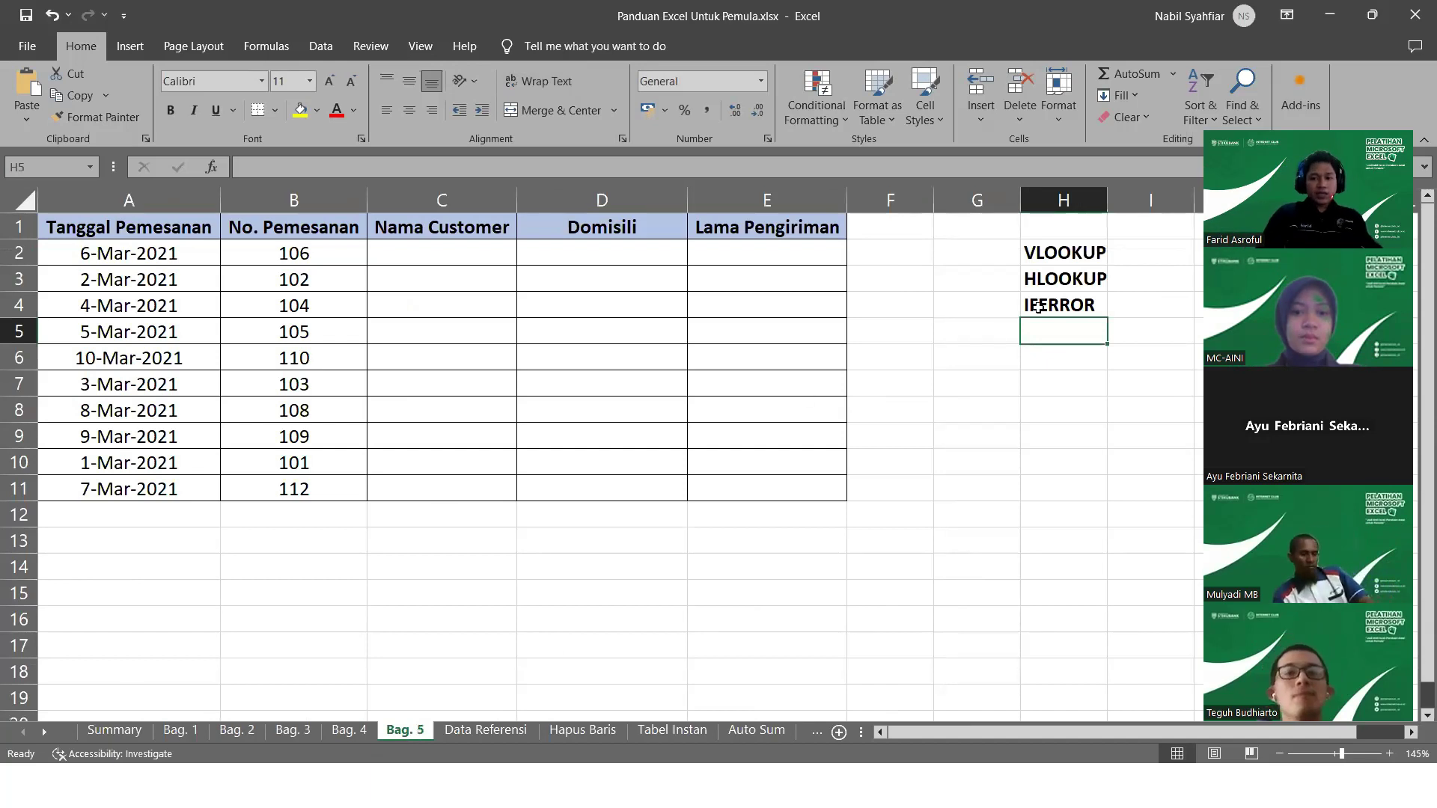
pyautogui.click(1035, 254)
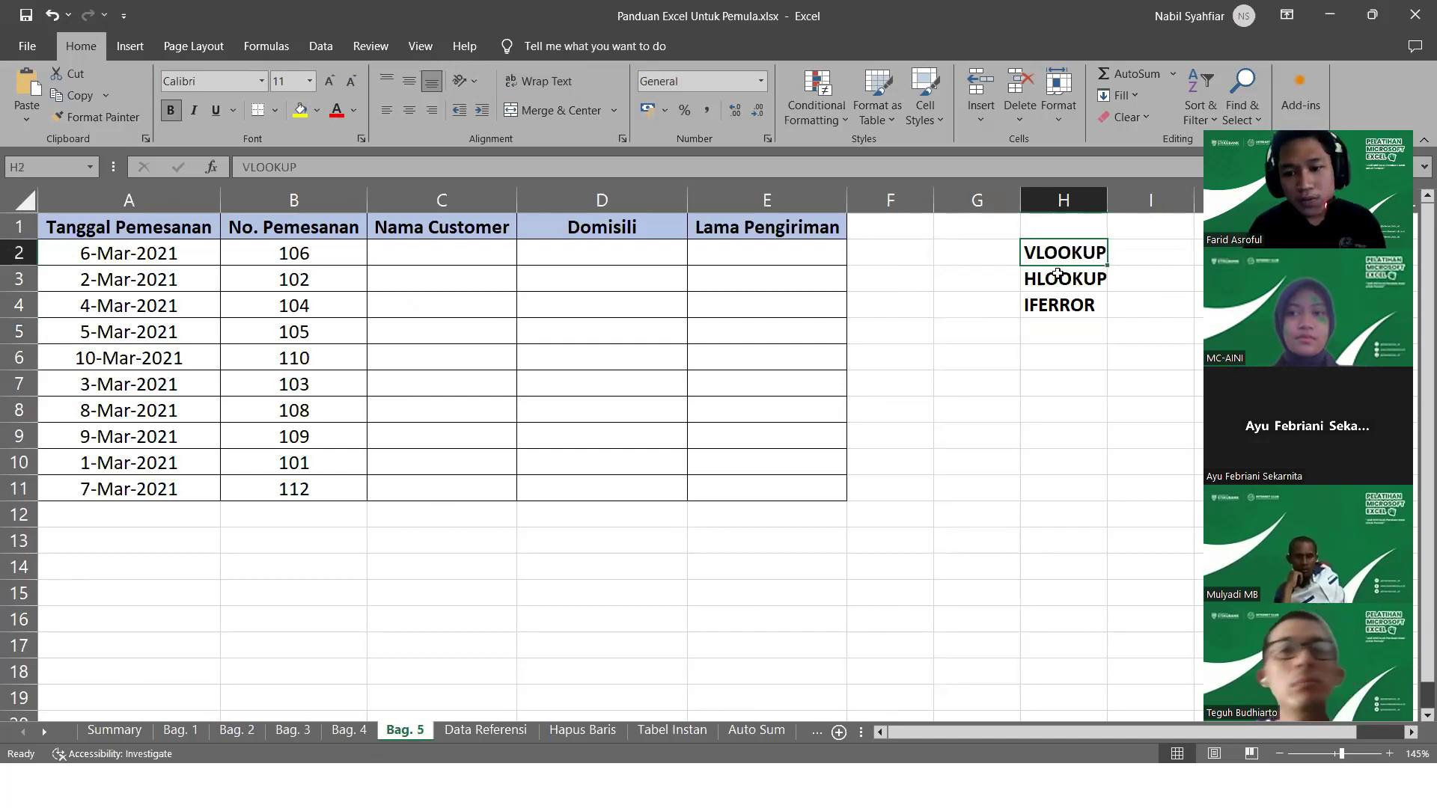
pyautogui.click(1057, 299)
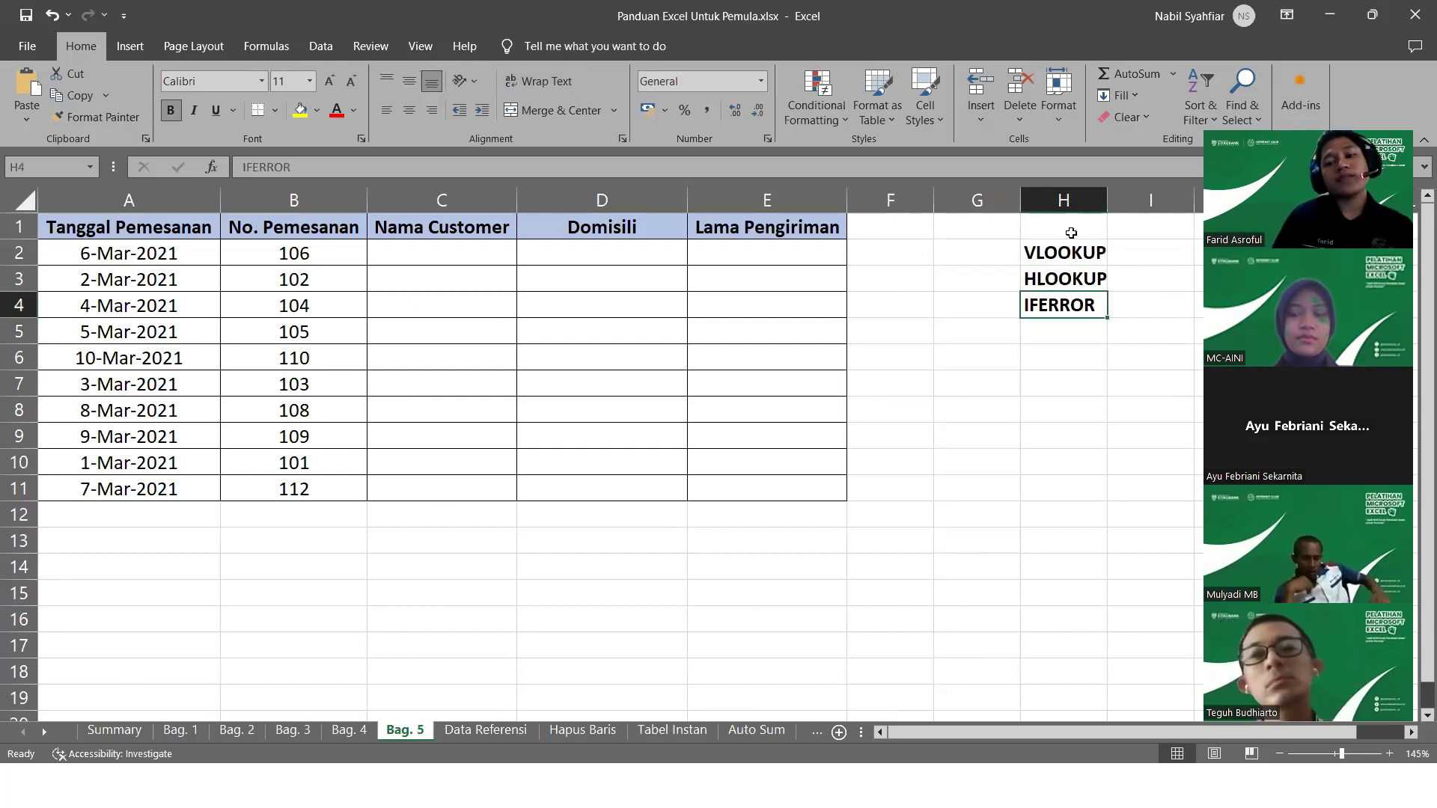
pyautogui.click(1066, 256)
pyautogui.click(1062, 285)
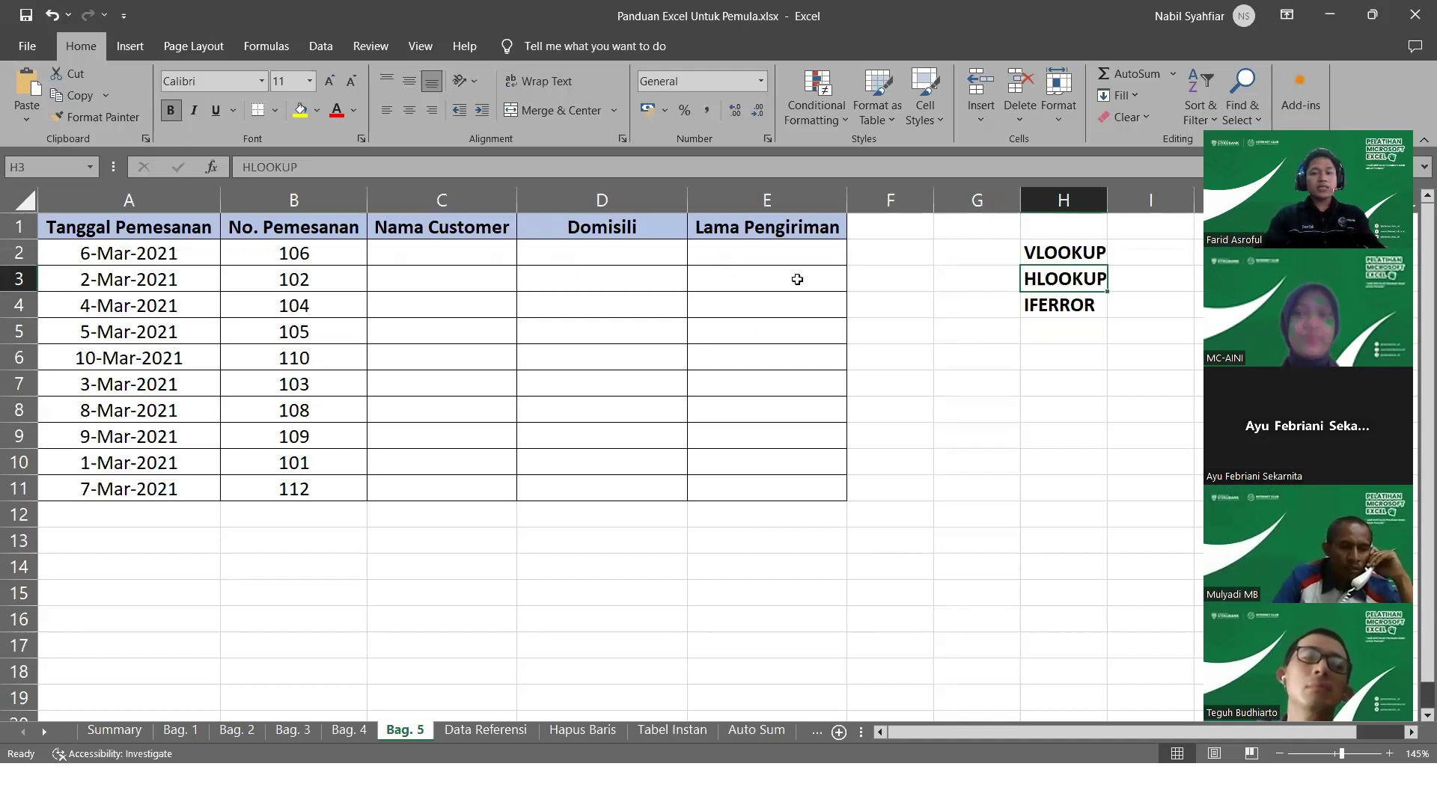
pyautogui.click(1077, 253)
pyautogui.click(1072, 282)
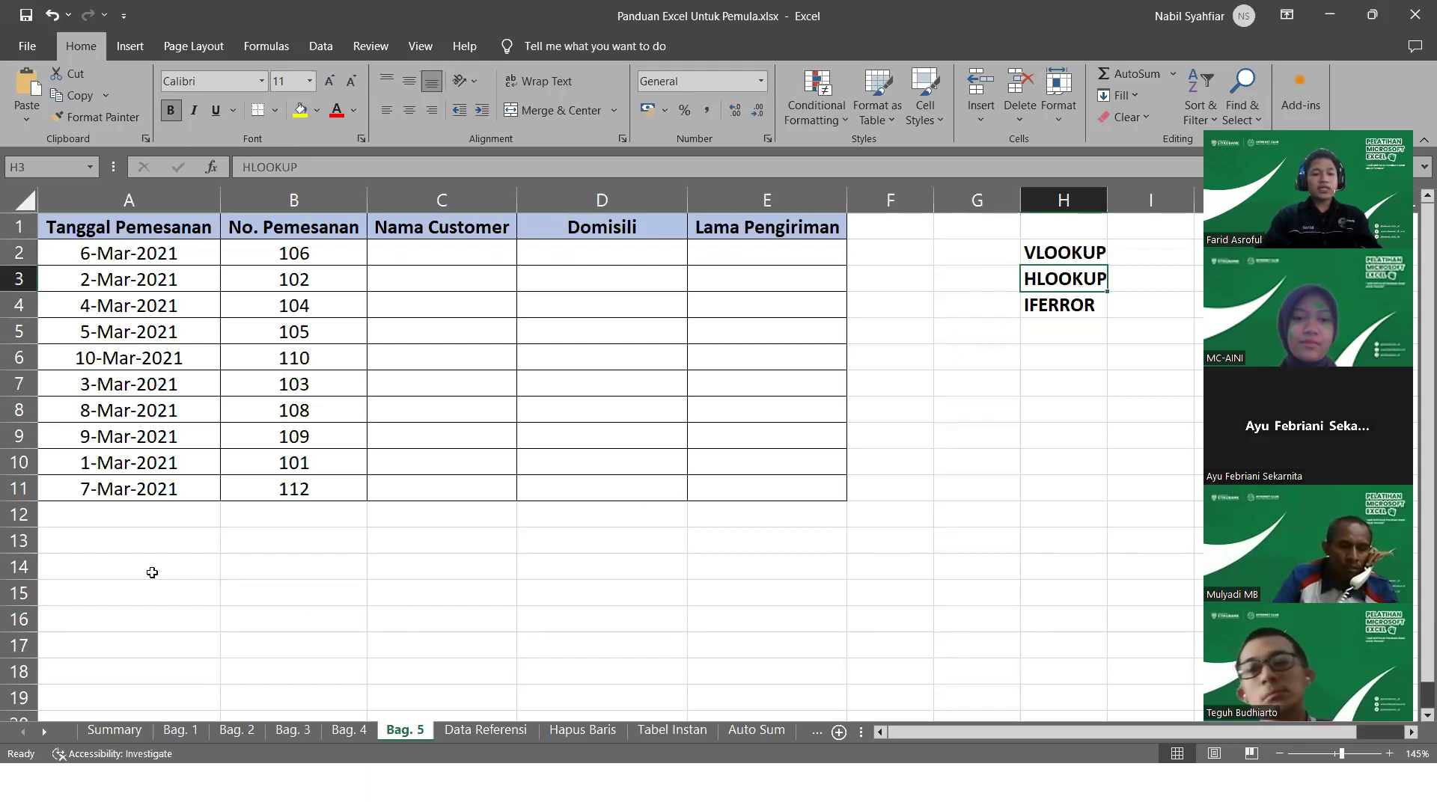
pyautogui.moveTo(110, 541); pyautogui.dragTo(779, 634)
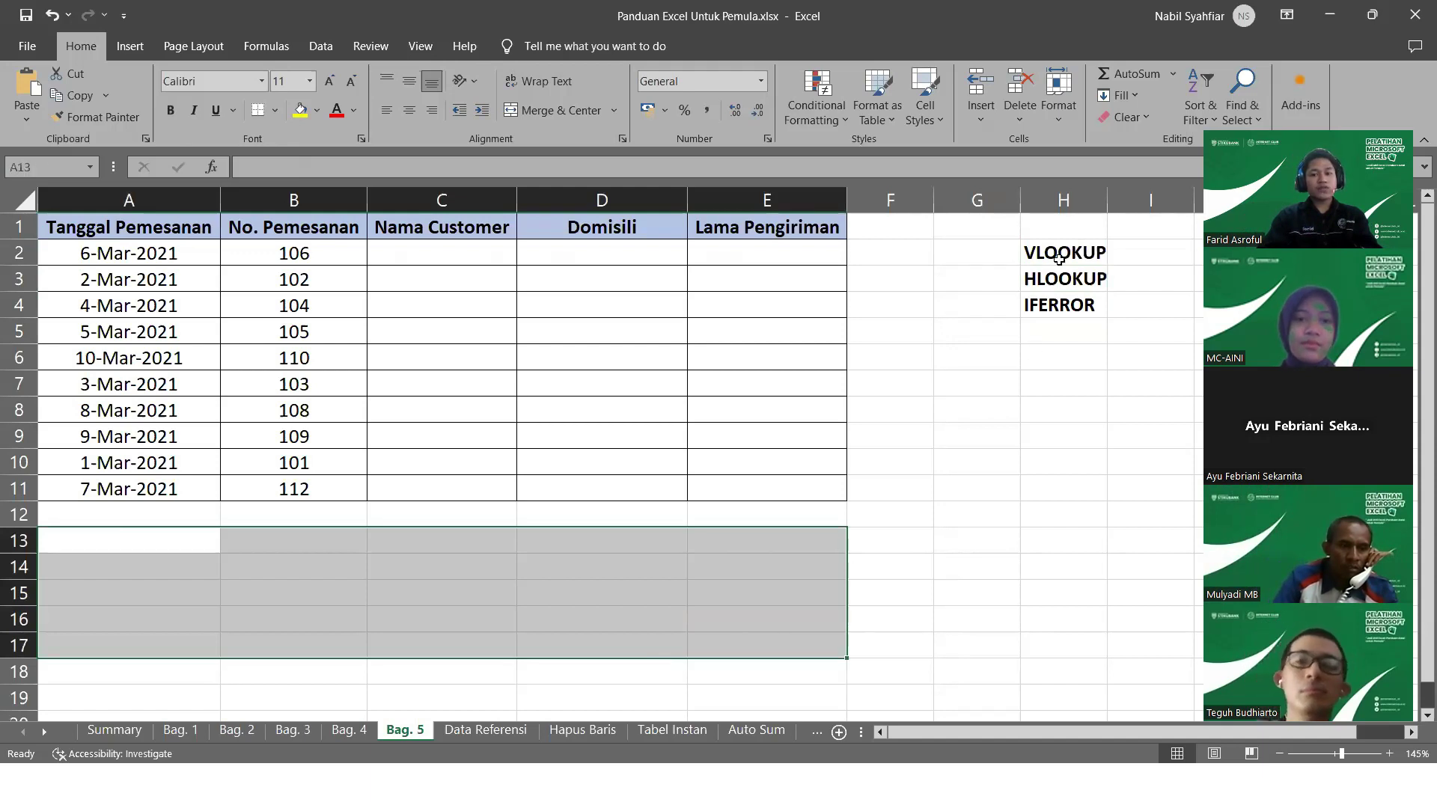
pyautogui.click(907, 520)
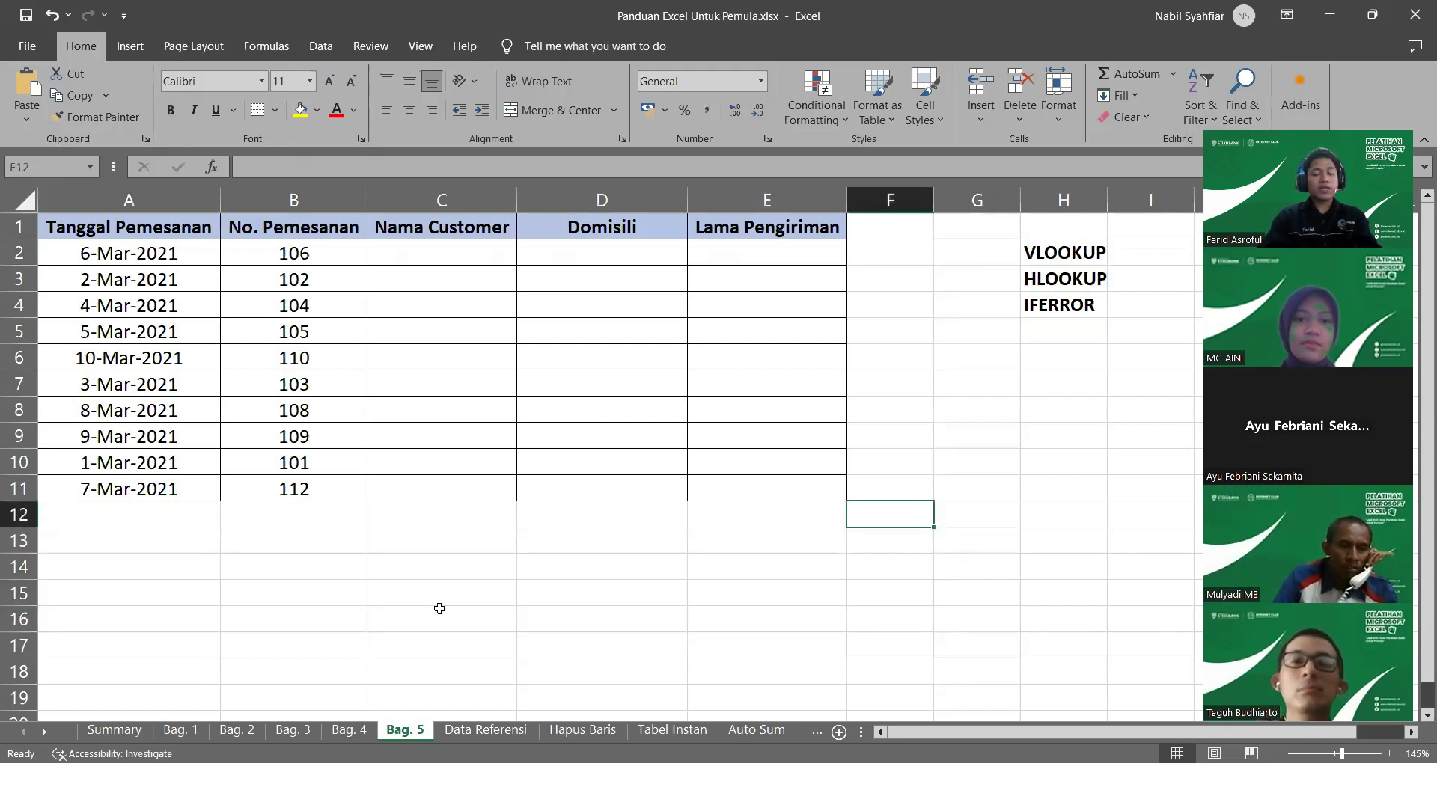
pyautogui.click(482, 731)
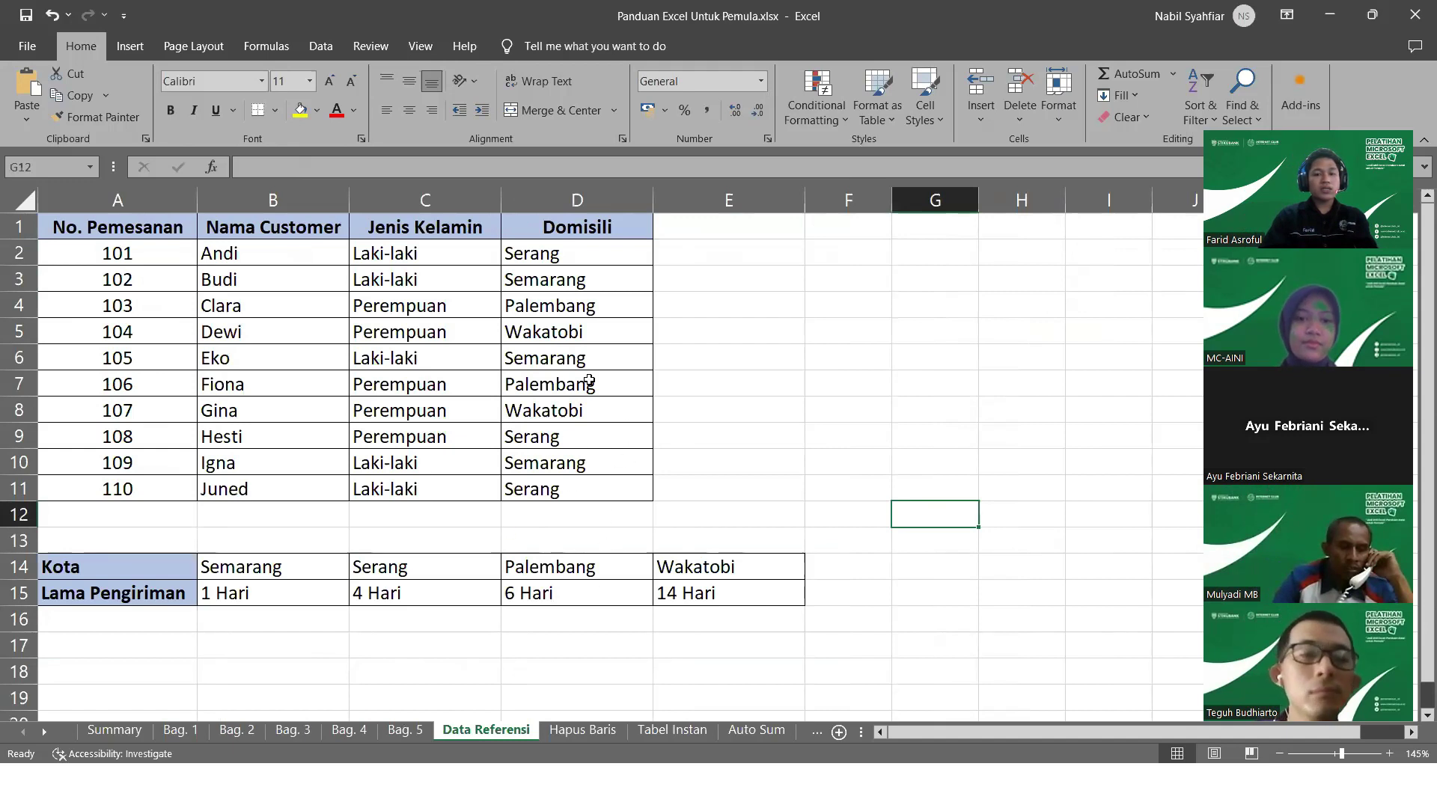
pyautogui.click(430, 730)
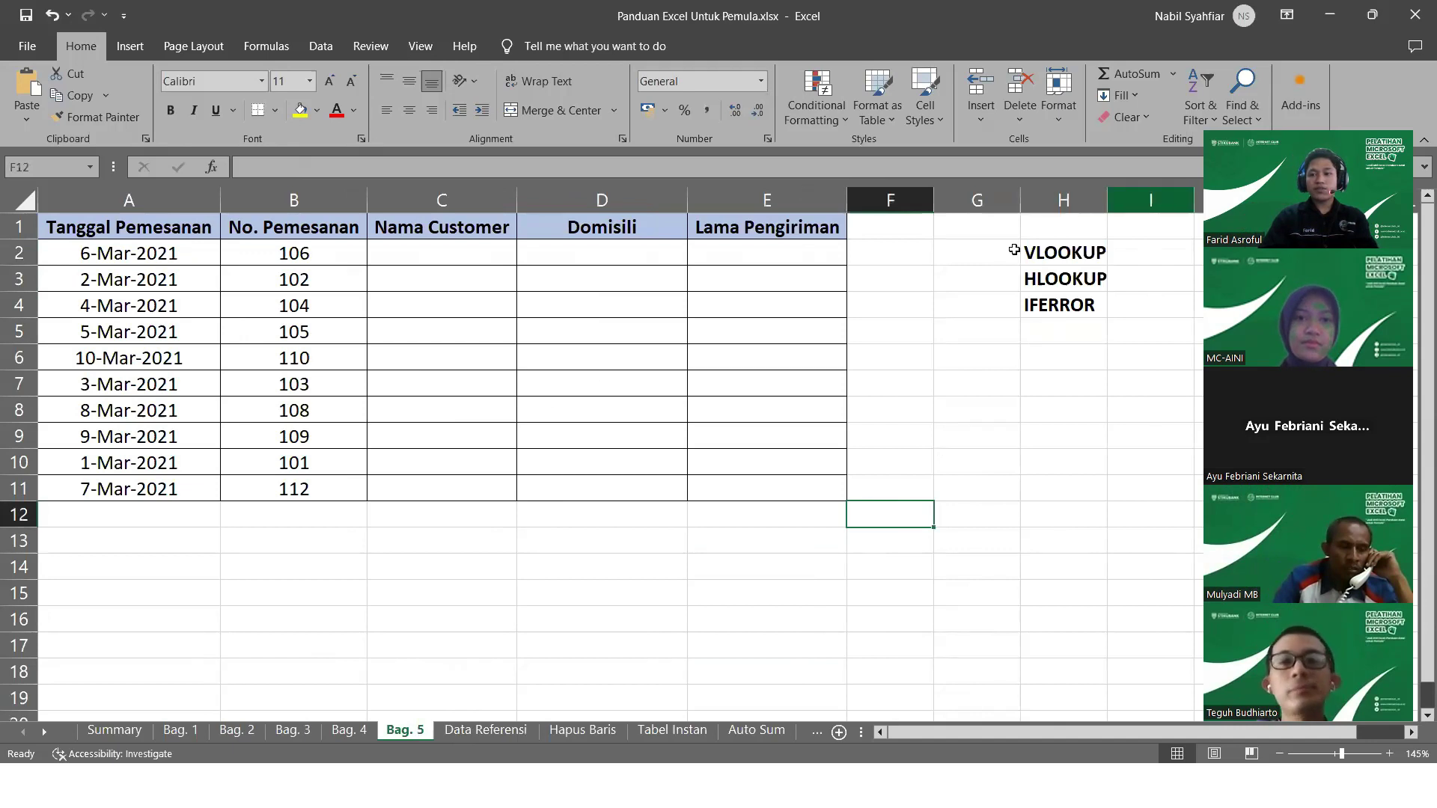
pyautogui.hotkey('alt', 'Tab')
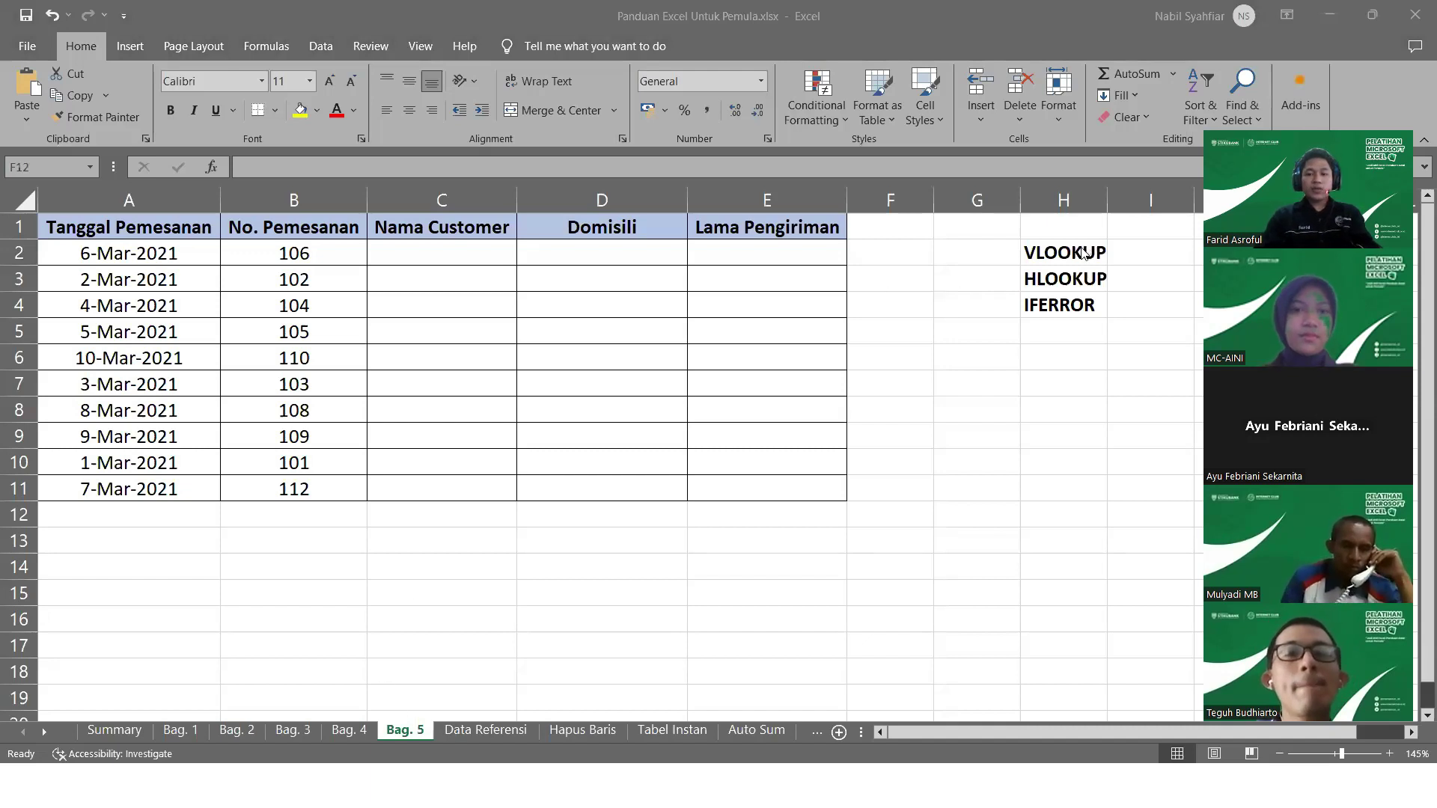
pyautogui.hotkey('alt', 'Tab')
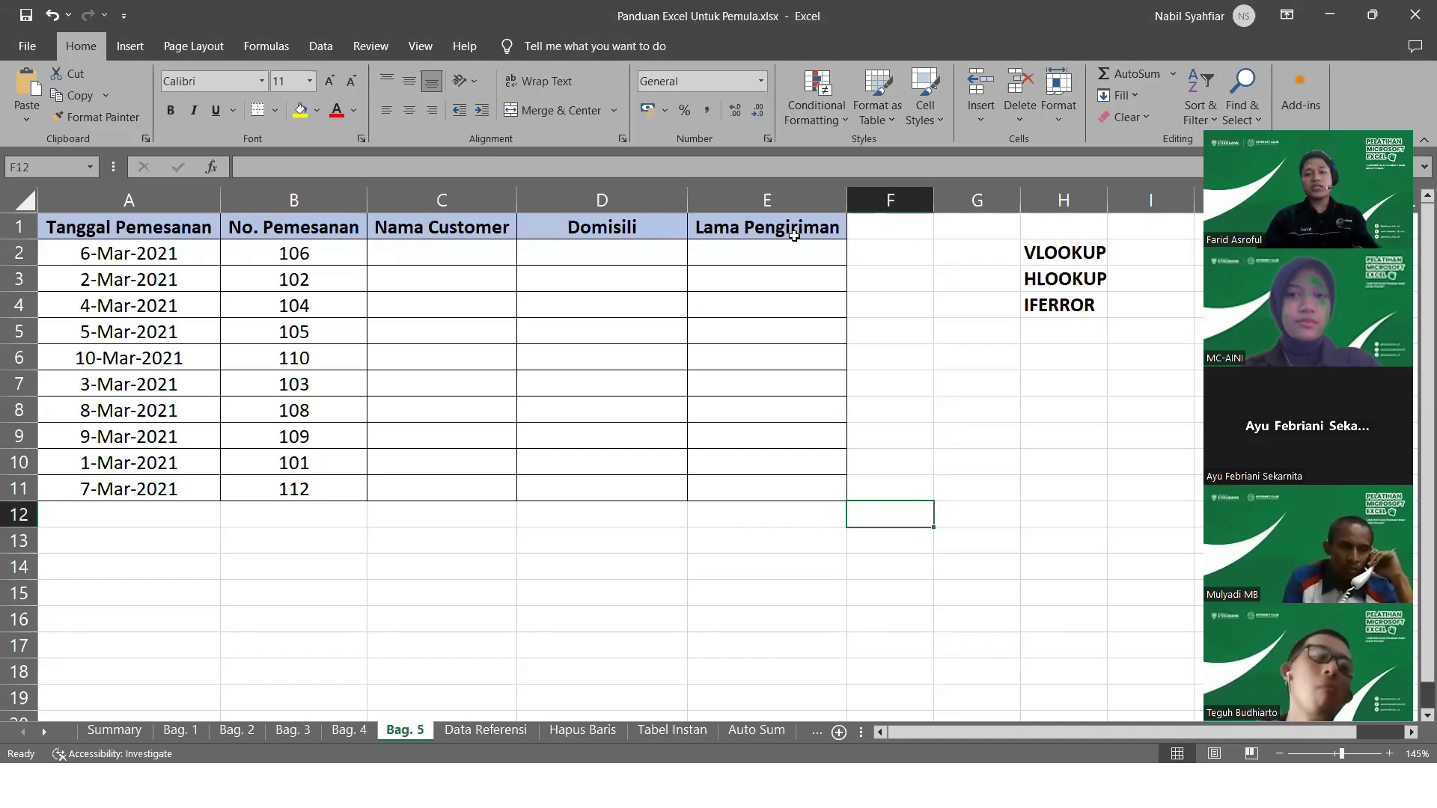
pyautogui.click(412, 251)
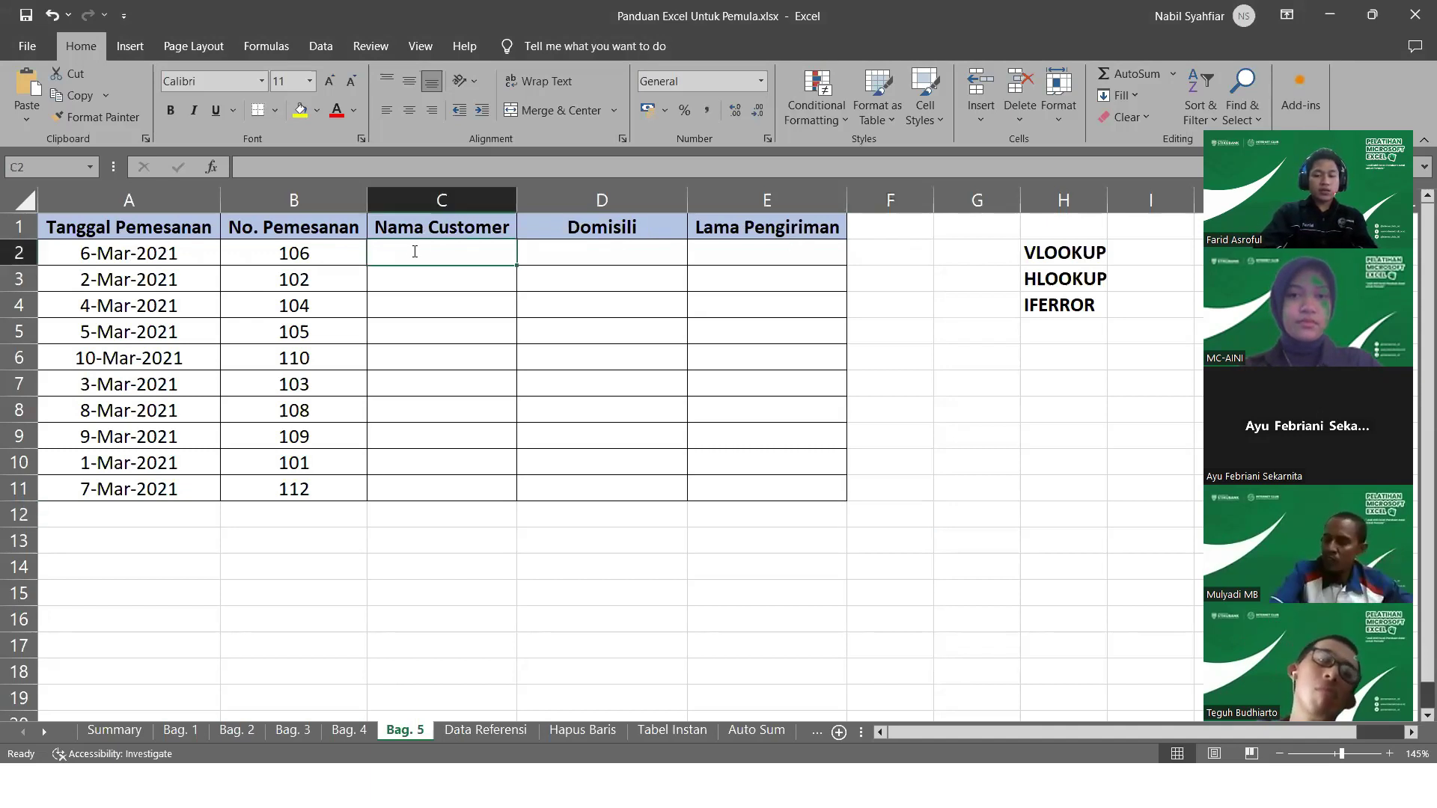
# Start C2's formula as =VLOOKUP(B2; and go to the Data Referensi sheet for its table
pyautogui.write('=VL')
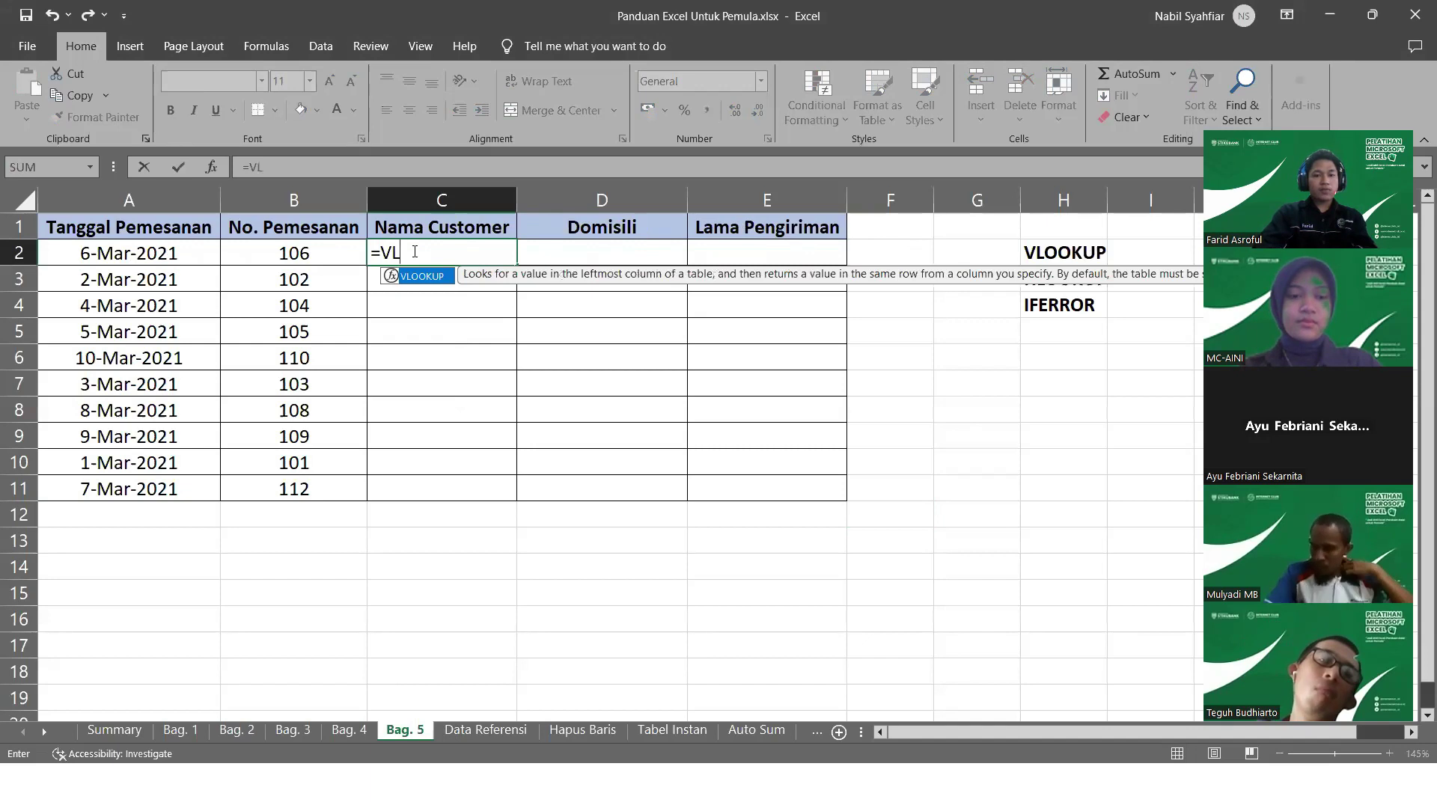
pyautogui.press('Tab')
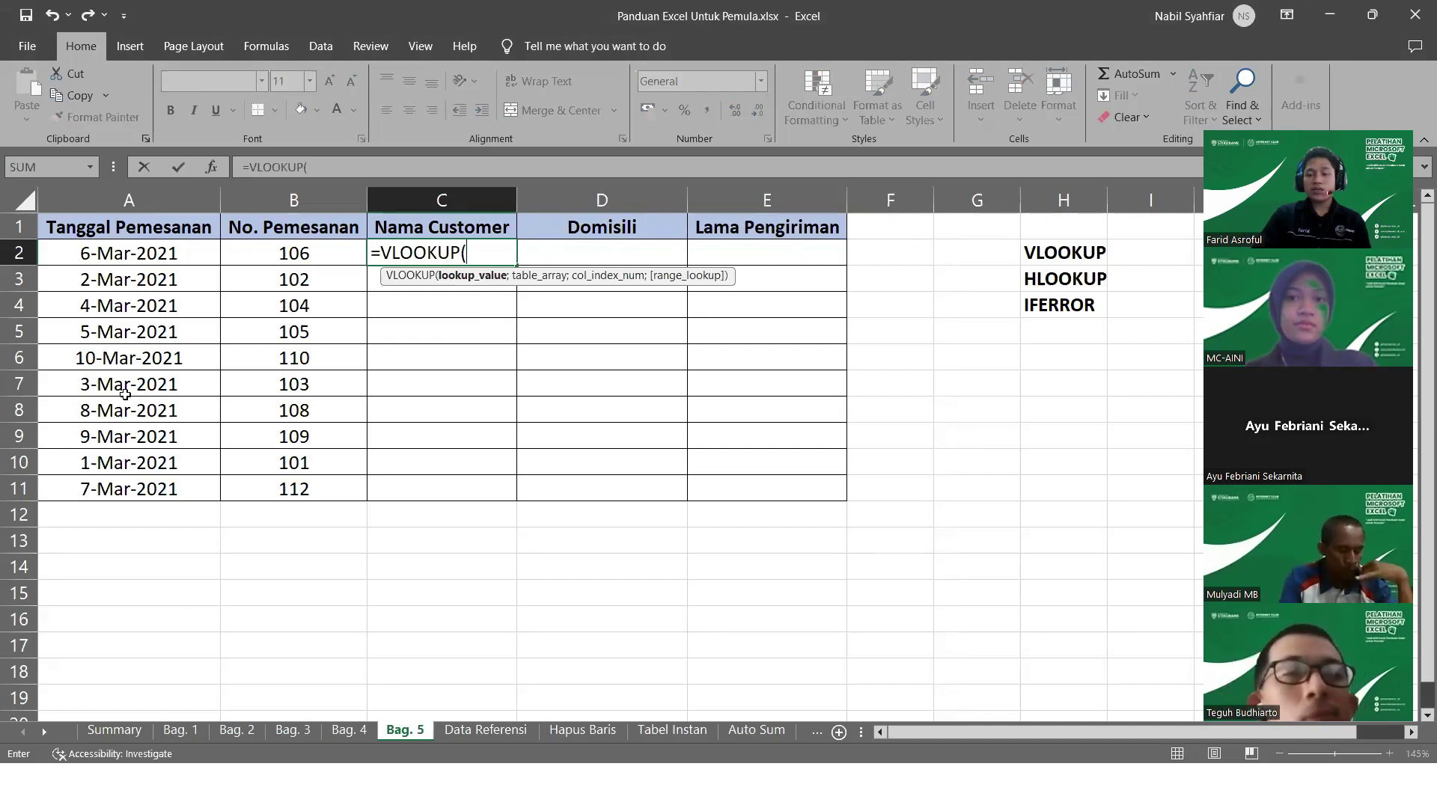
pyautogui.click(303, 251)
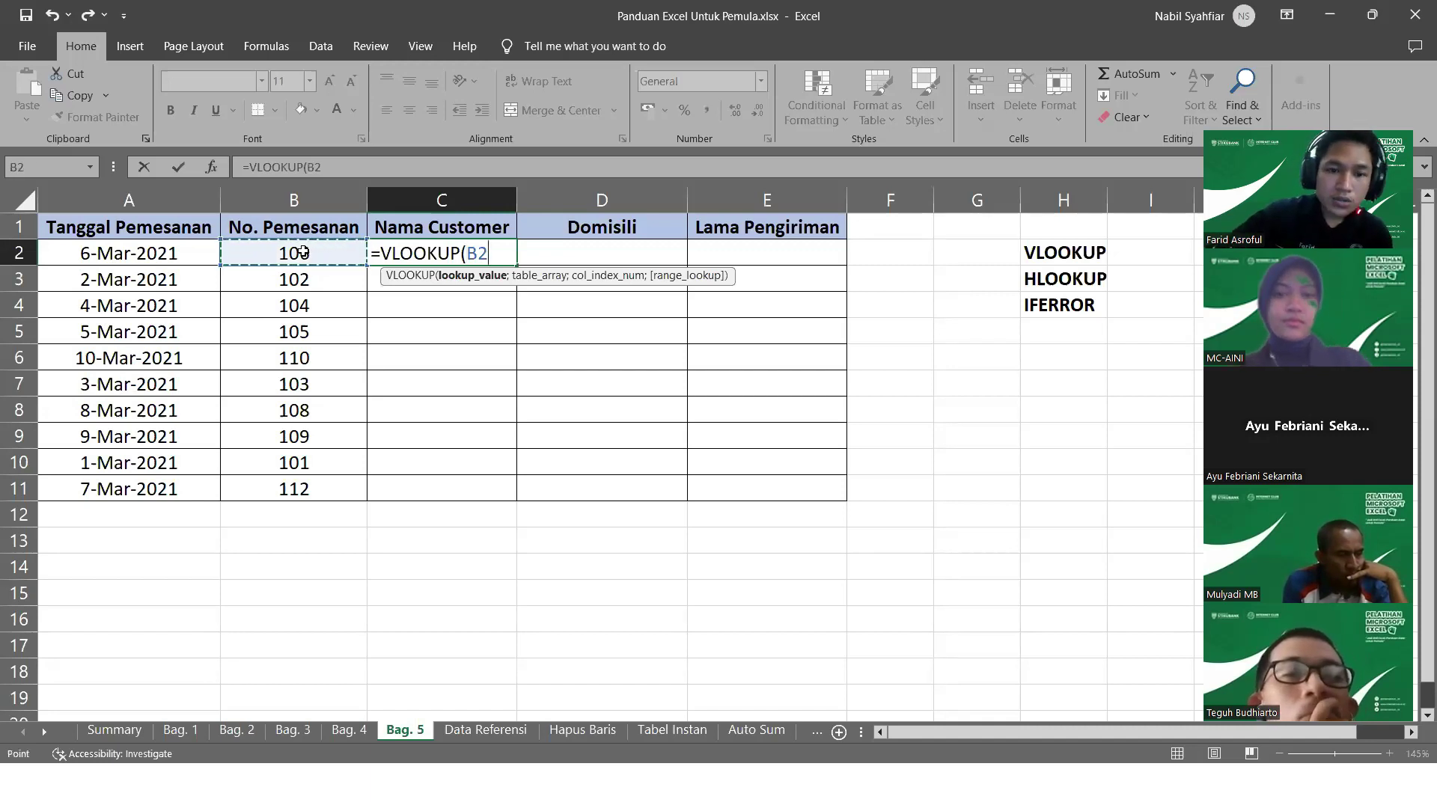
pyautogui.write(';')
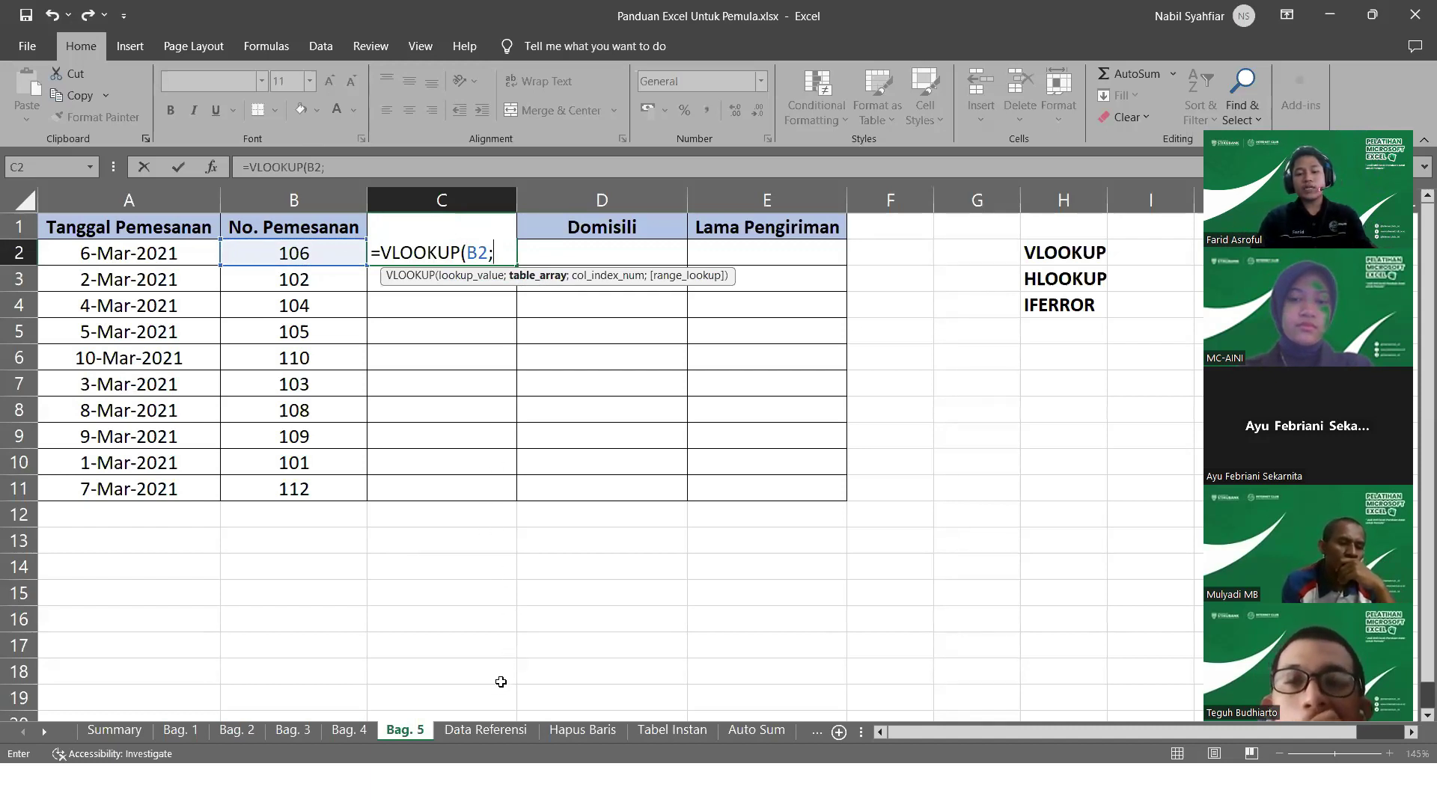
pyautogui.click(483, 730)
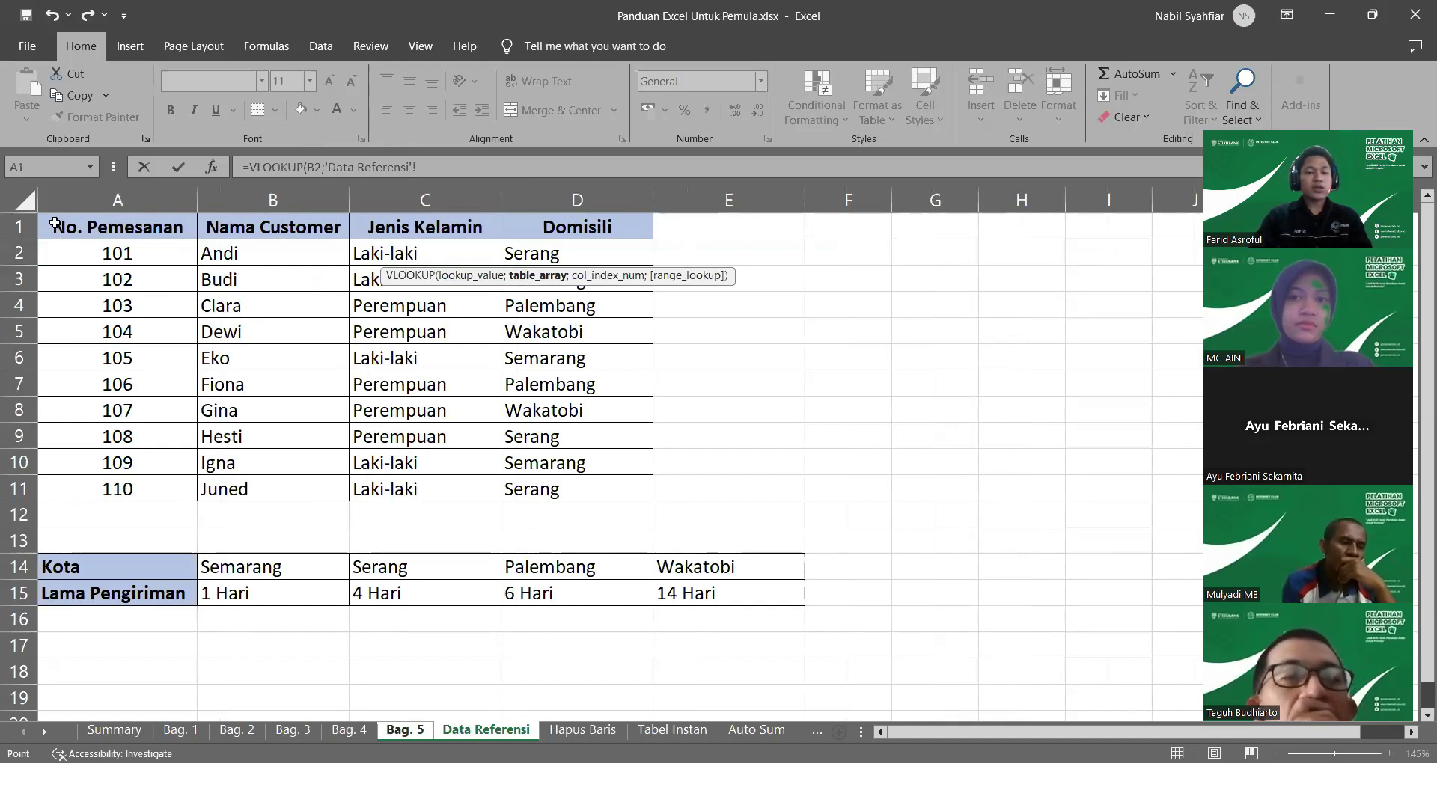
# Select A1:D11 on Data Referensi as the lookup table, locked as $A$1:$D$11
pyautogui.moveTo(55, 223); pyautogui.dragTo(540, 485)
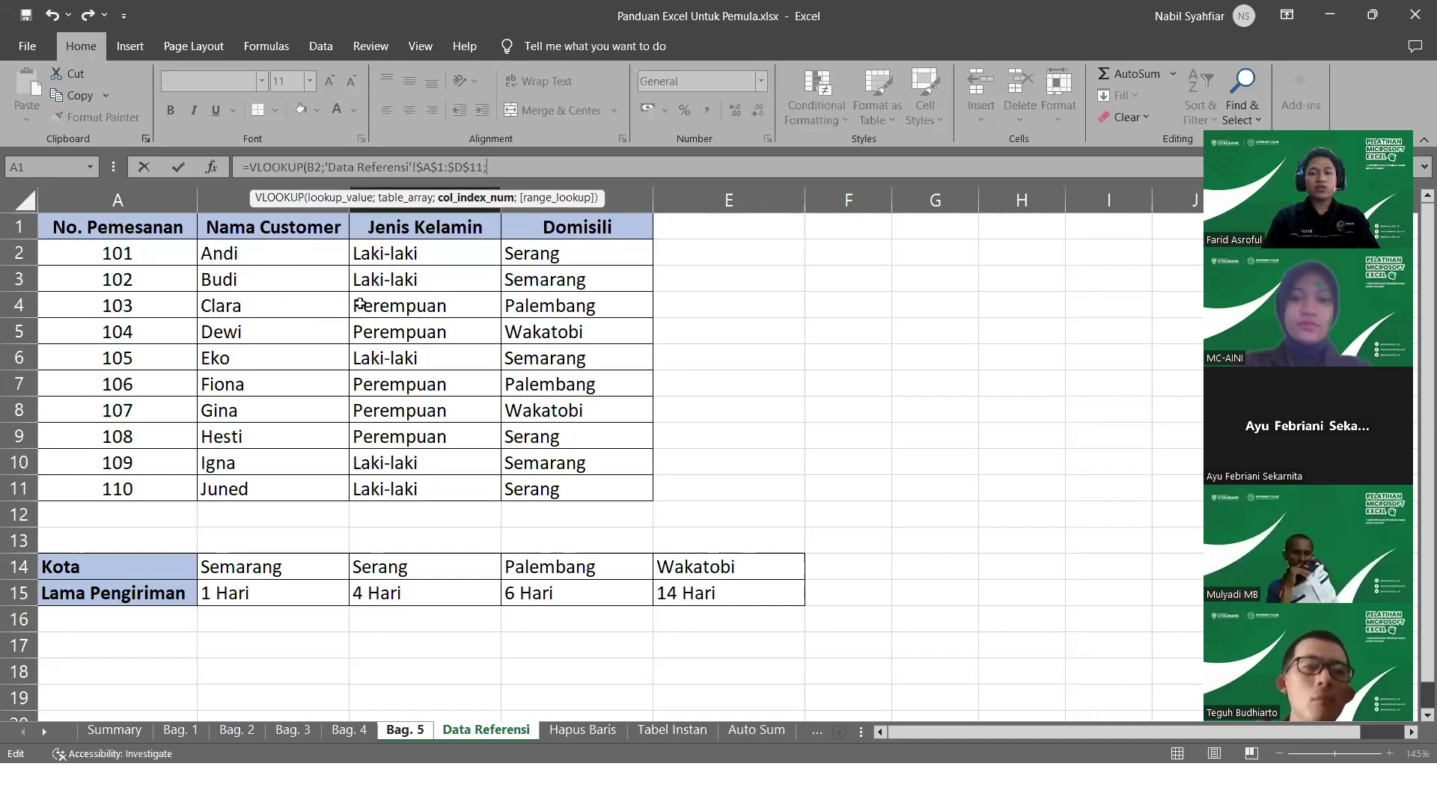
# Finish the lookup with column 2 and exact match 0, returning Fiona for order 106
pyautogui.write('2')
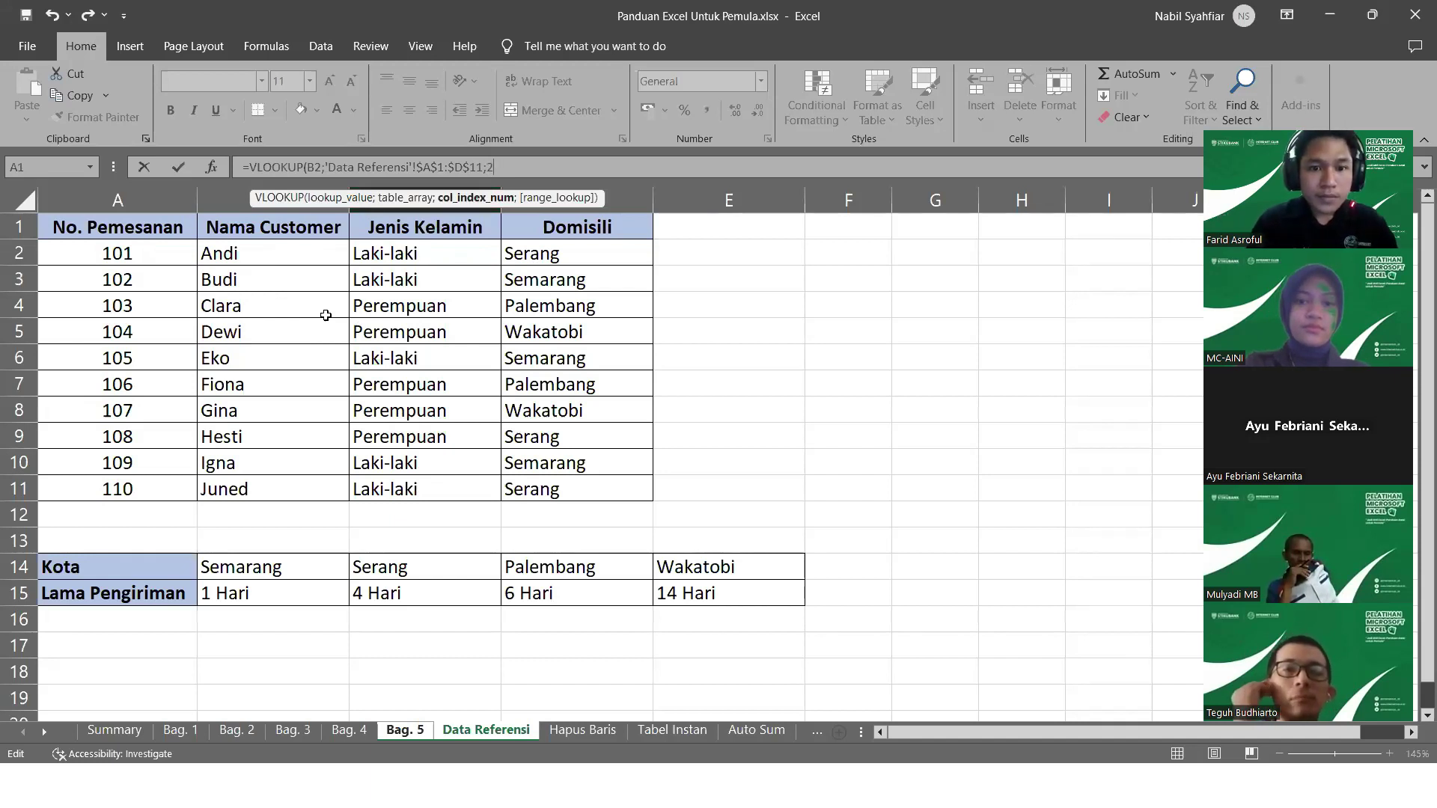
pyautogui.write(';')
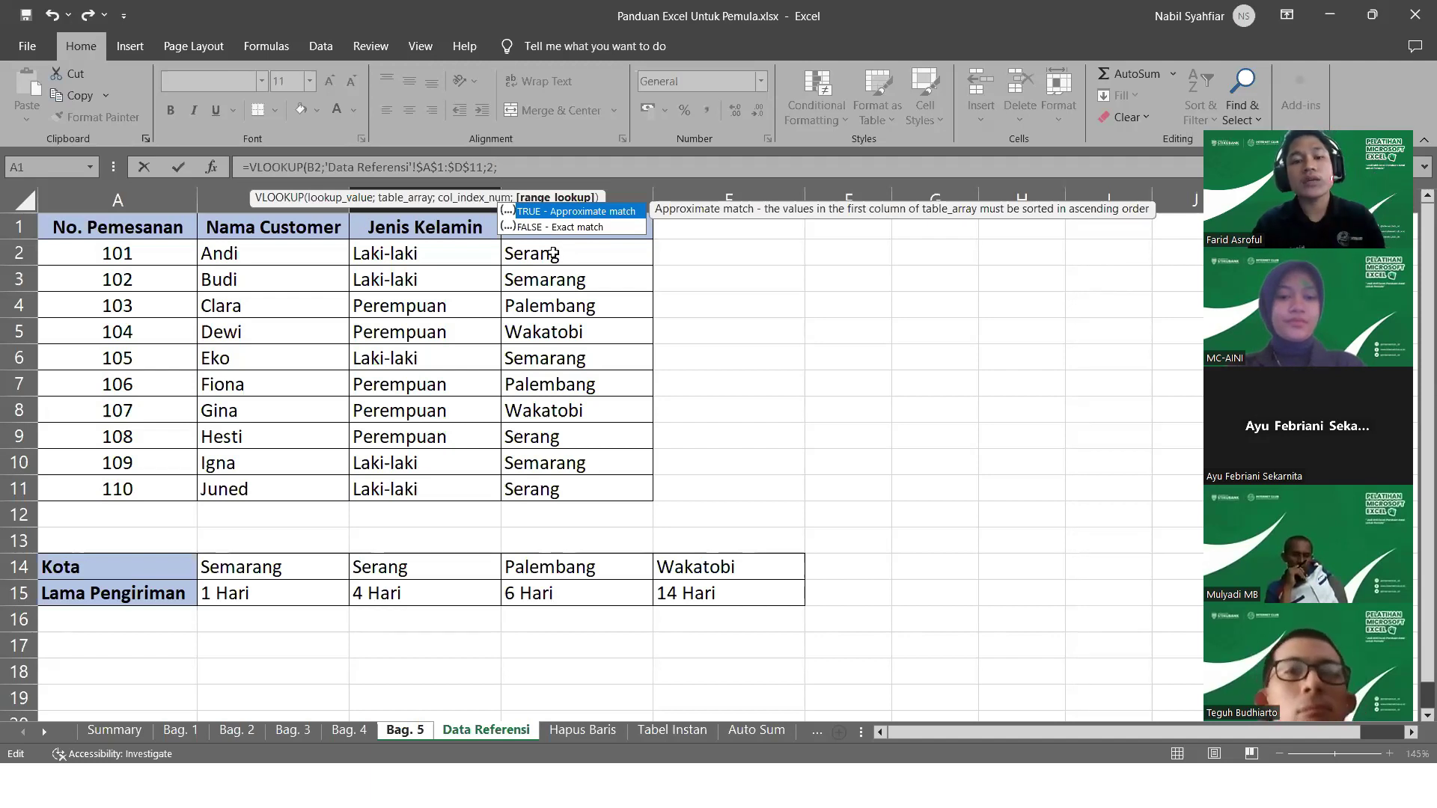
pyautogui.write('0')
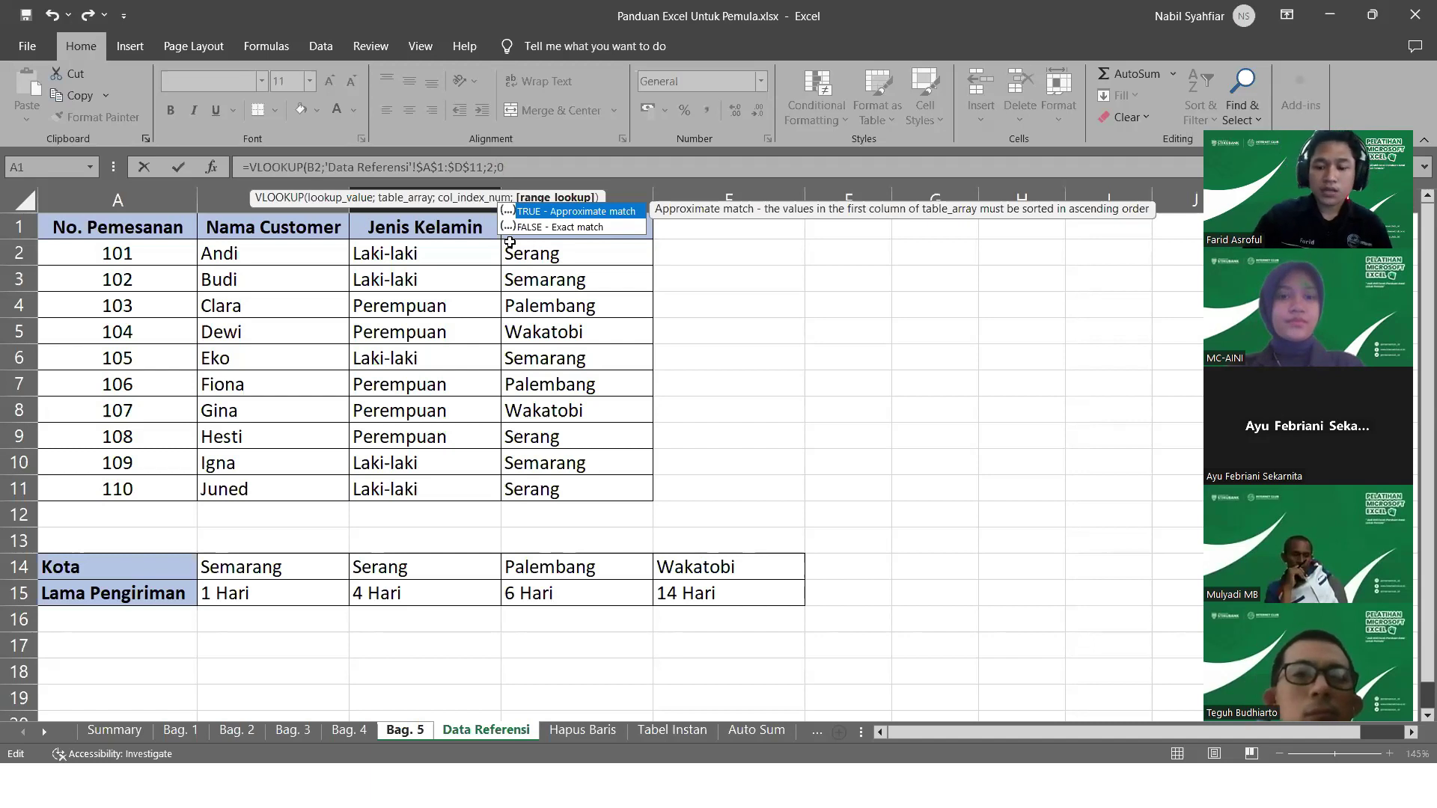
pyautogui.press('Return')
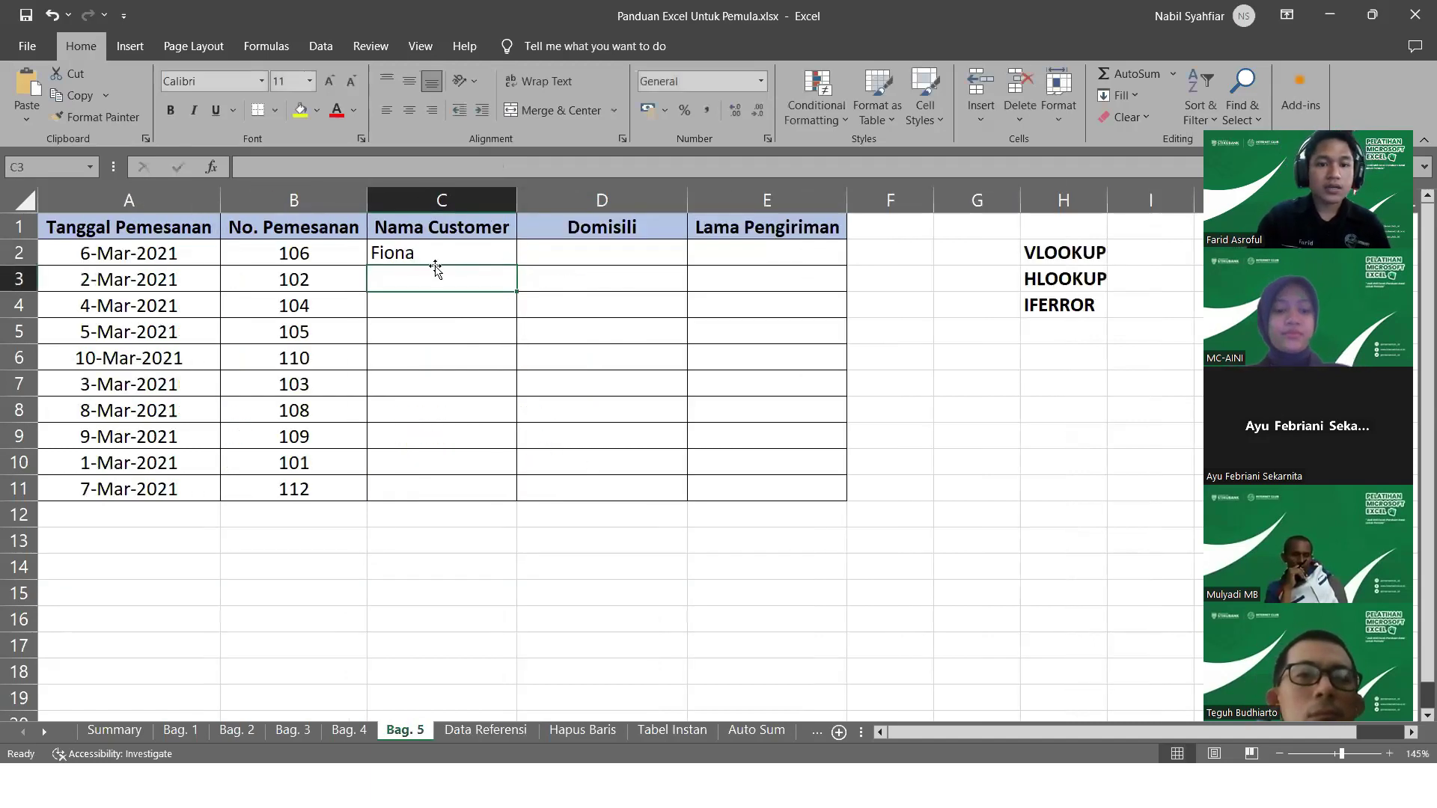
# Copy the customer-name VLOOKUP from C2 down to C11, where order 112 shows #N/A
pyautogui.click(414, 247)
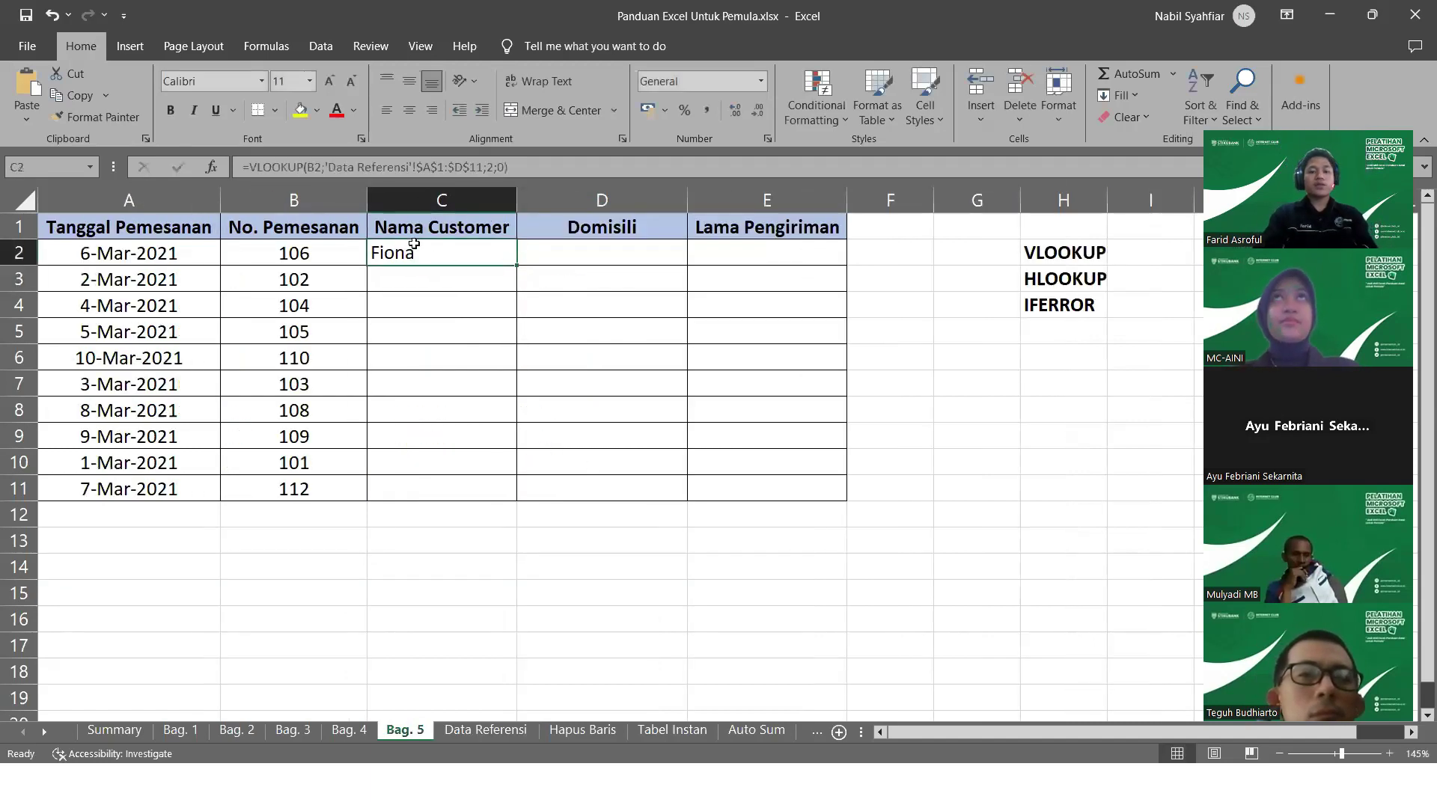
pyautogui.doubleClick(513, 265)
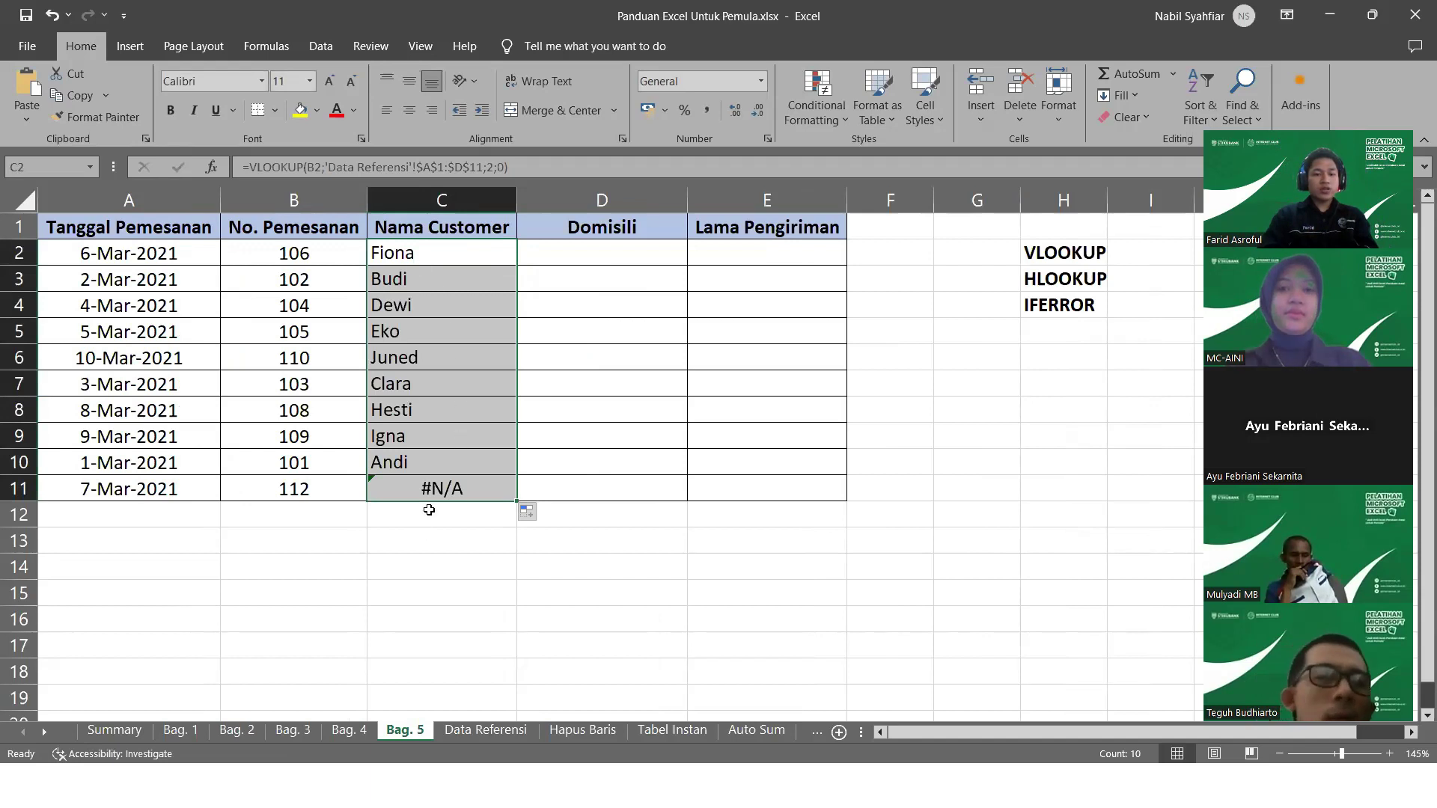
pyautogui.click(438, 489)
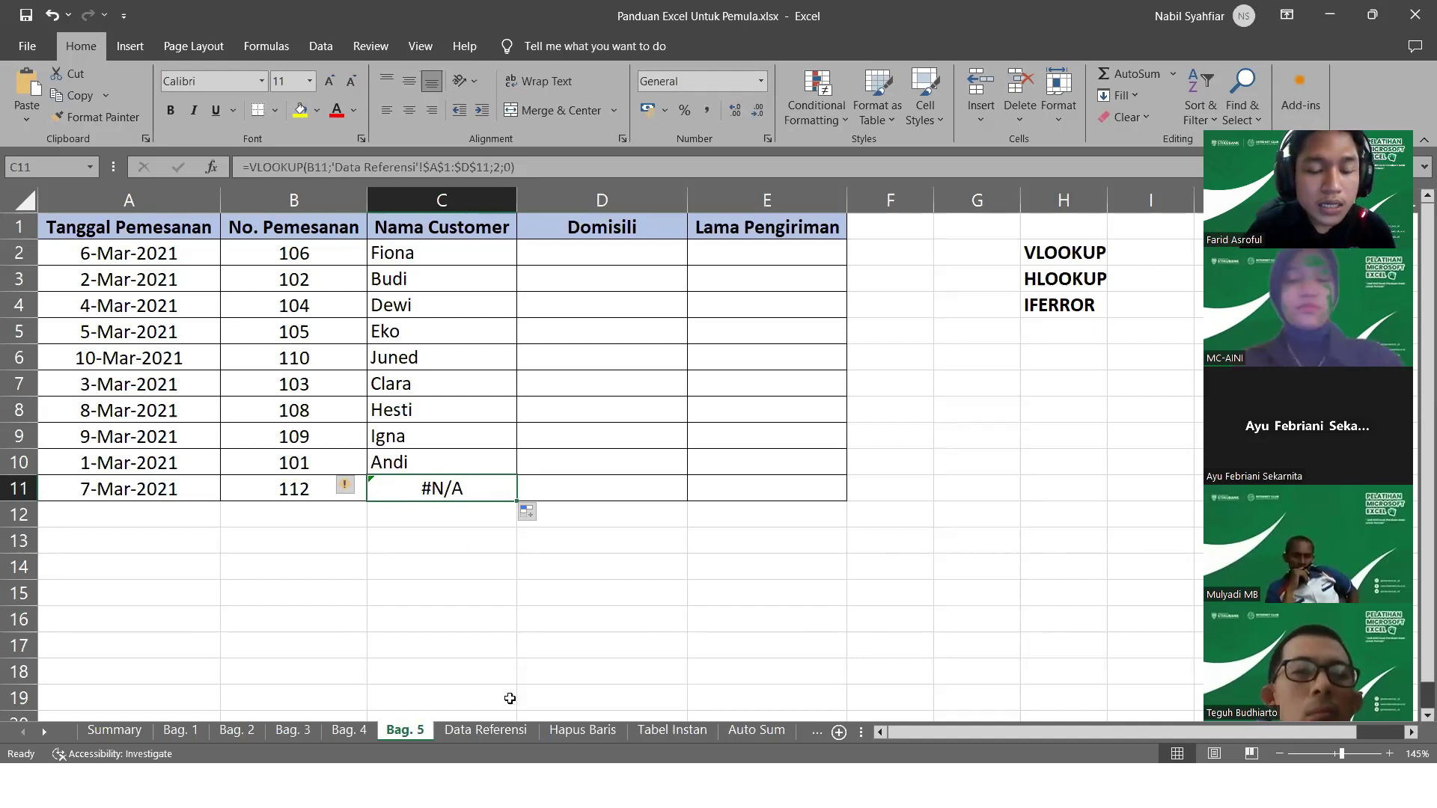
# Compare Bag. 5 order numbers with the Data Referensi list to explain C11's #N/A
pyautogui.click(487, 732)
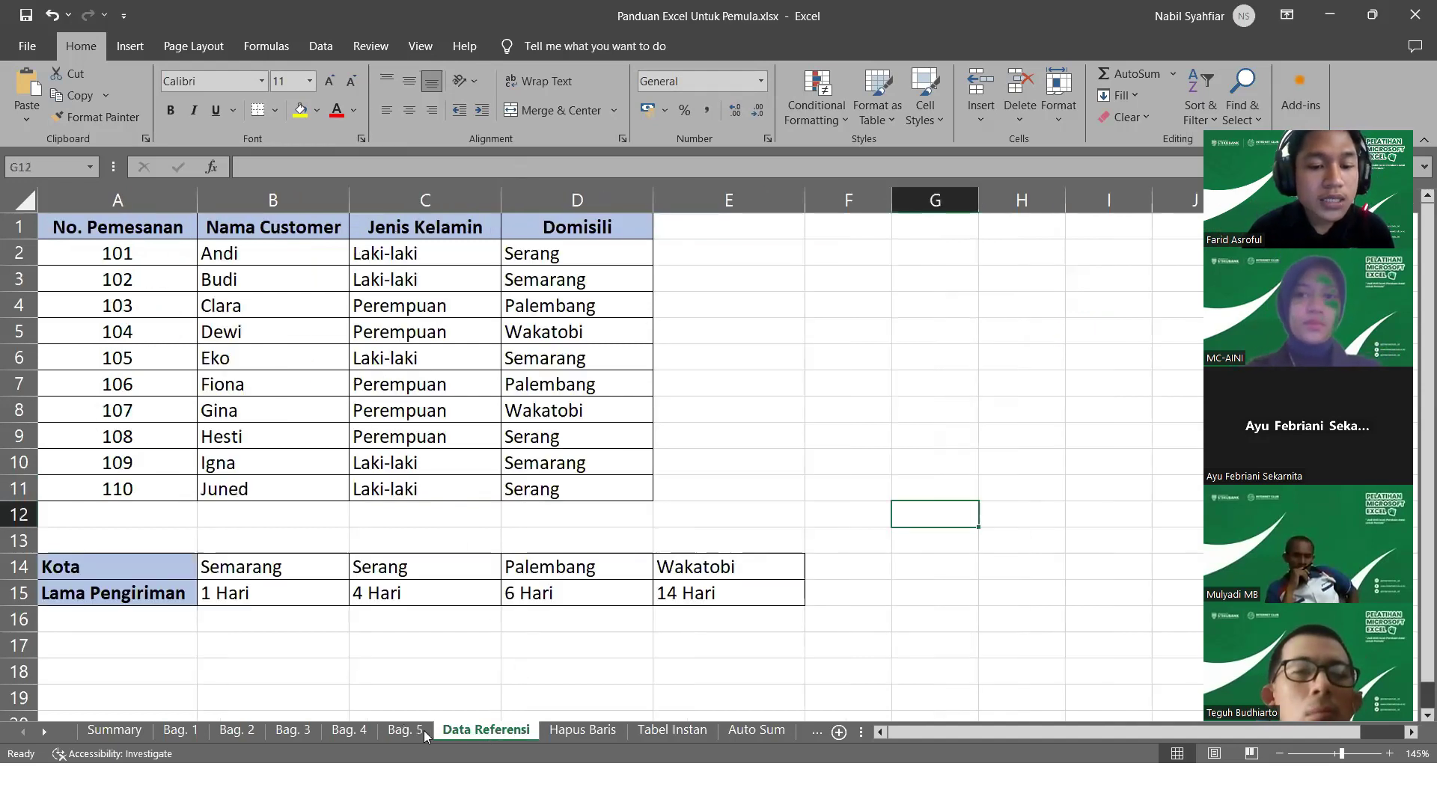
pyautogui.click(405, 731)
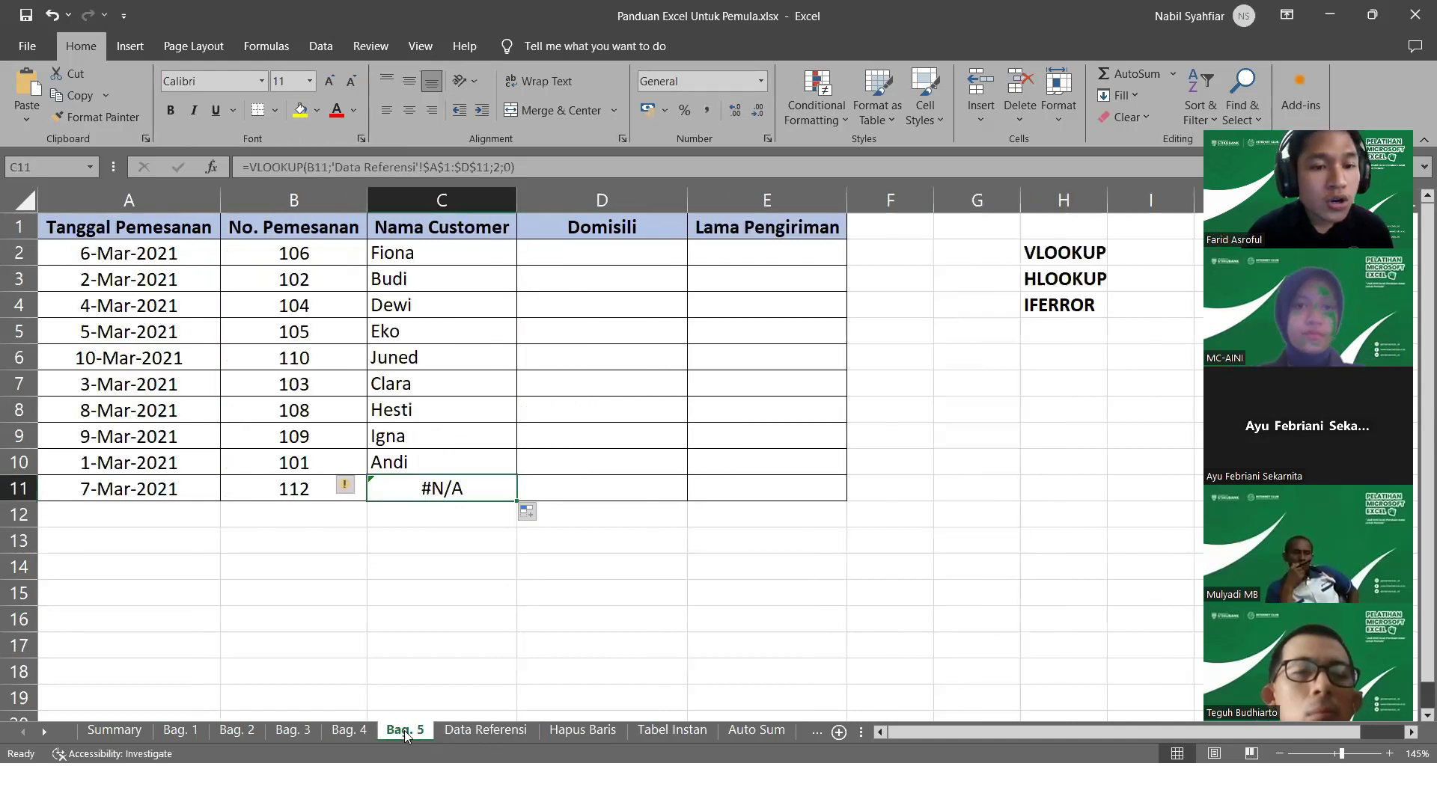
pyautogui.click(293, 503)
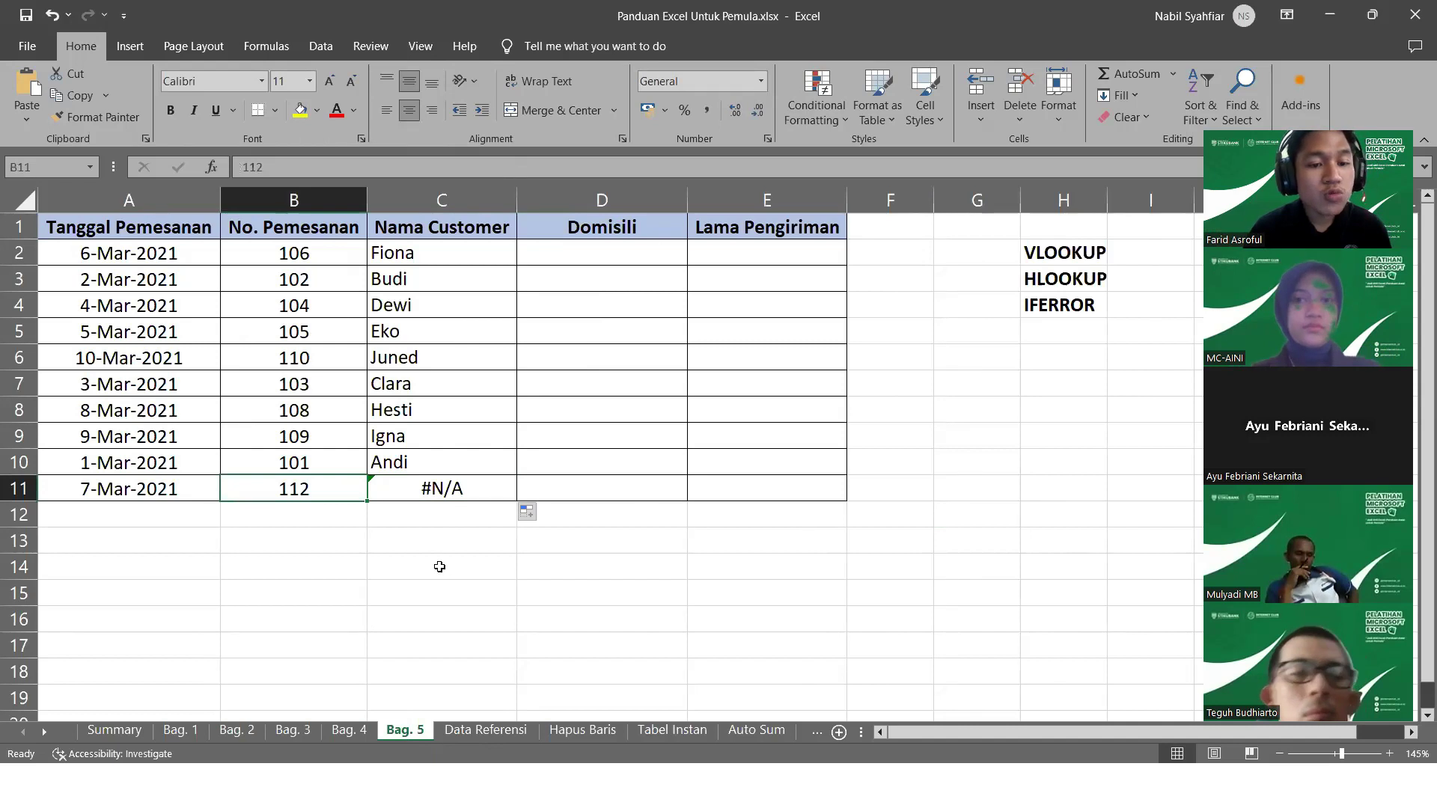
pyautogui.click(502, 731)
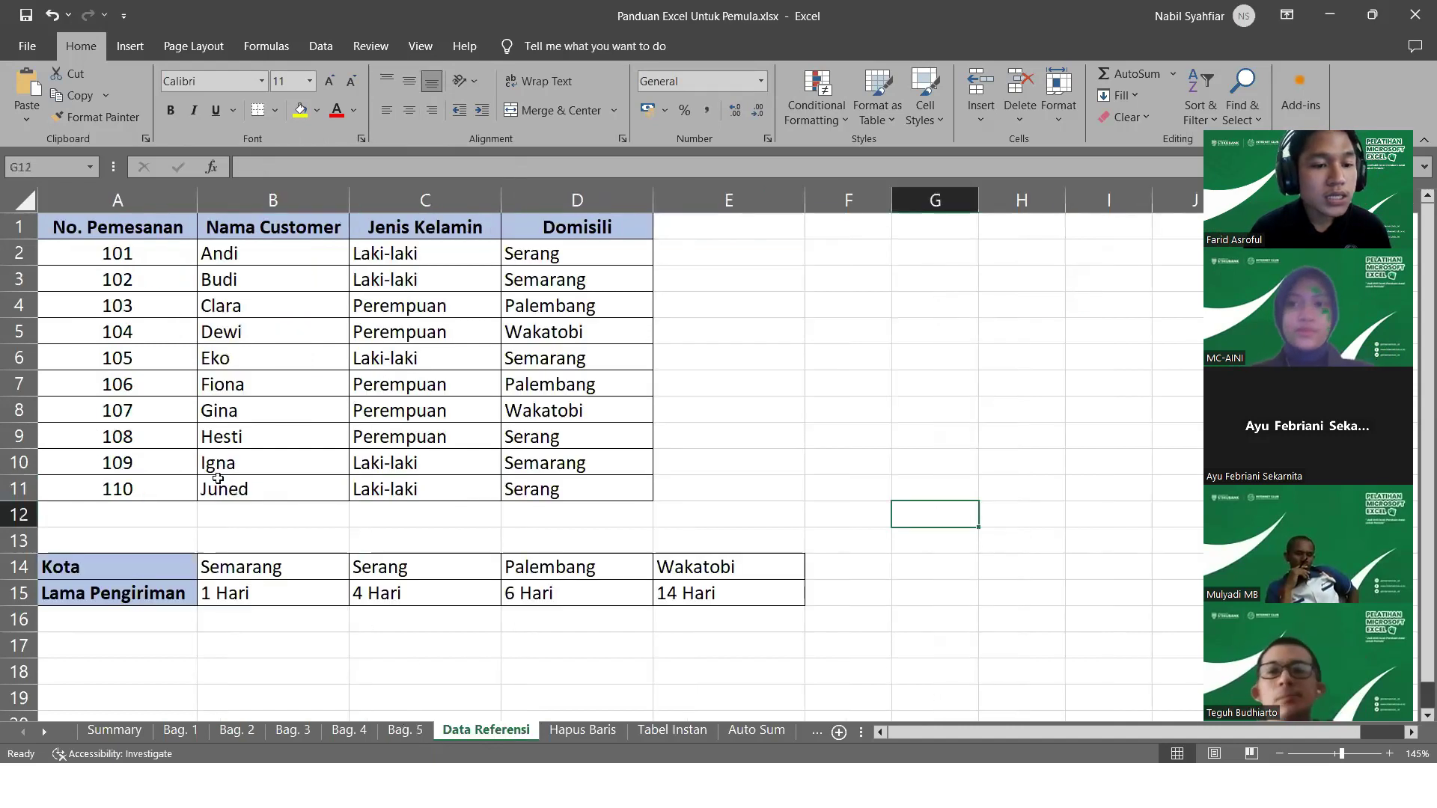
pyautogui.click(122, 260)
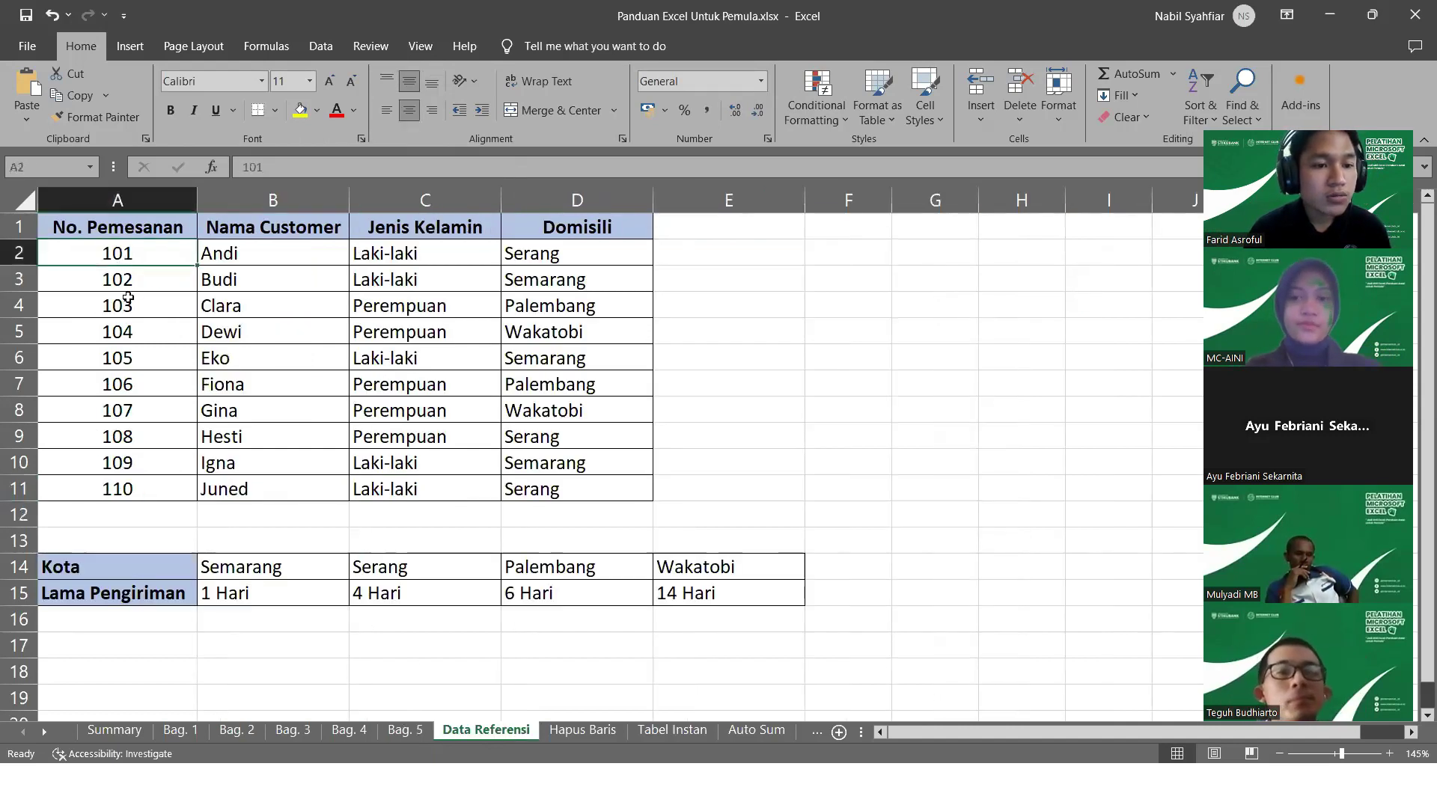
pyautogui.click(404, 730)
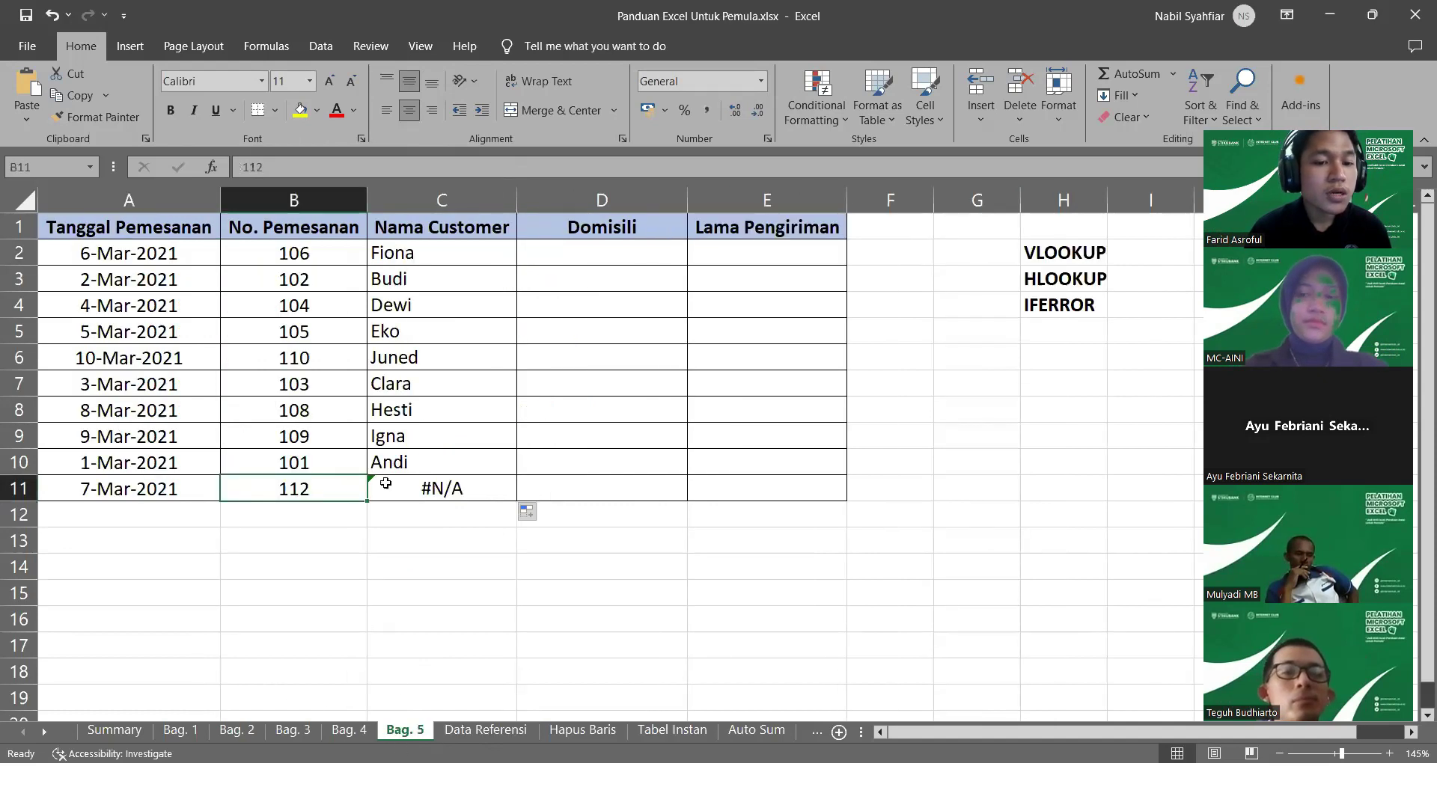
pyautogui.click(305, 255)
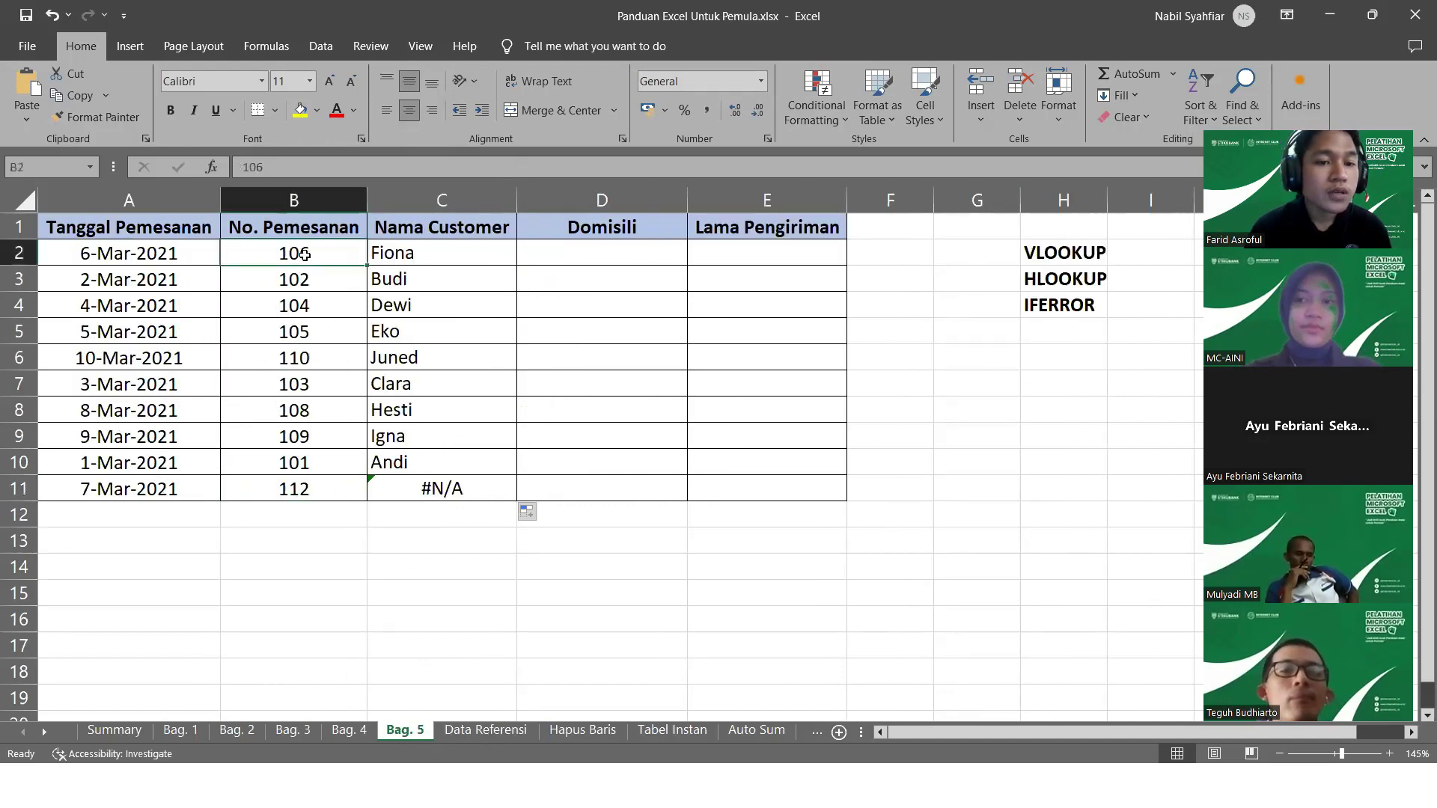
pyautogui.click(435, 487)
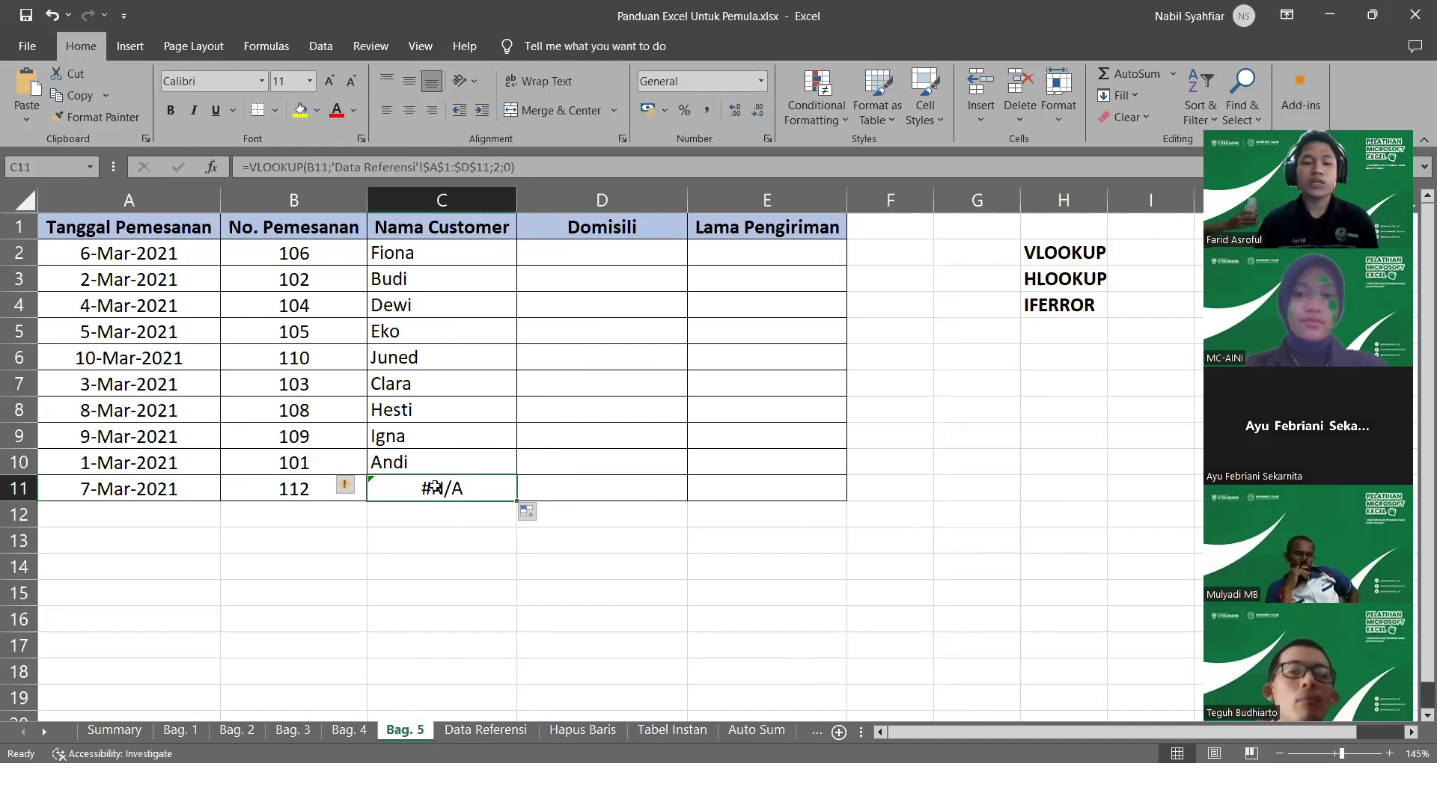
# Begin a VLOOKUP entry in Domisili cell D2, fixing the mistyped function name
pyautogui.click(592, 255)
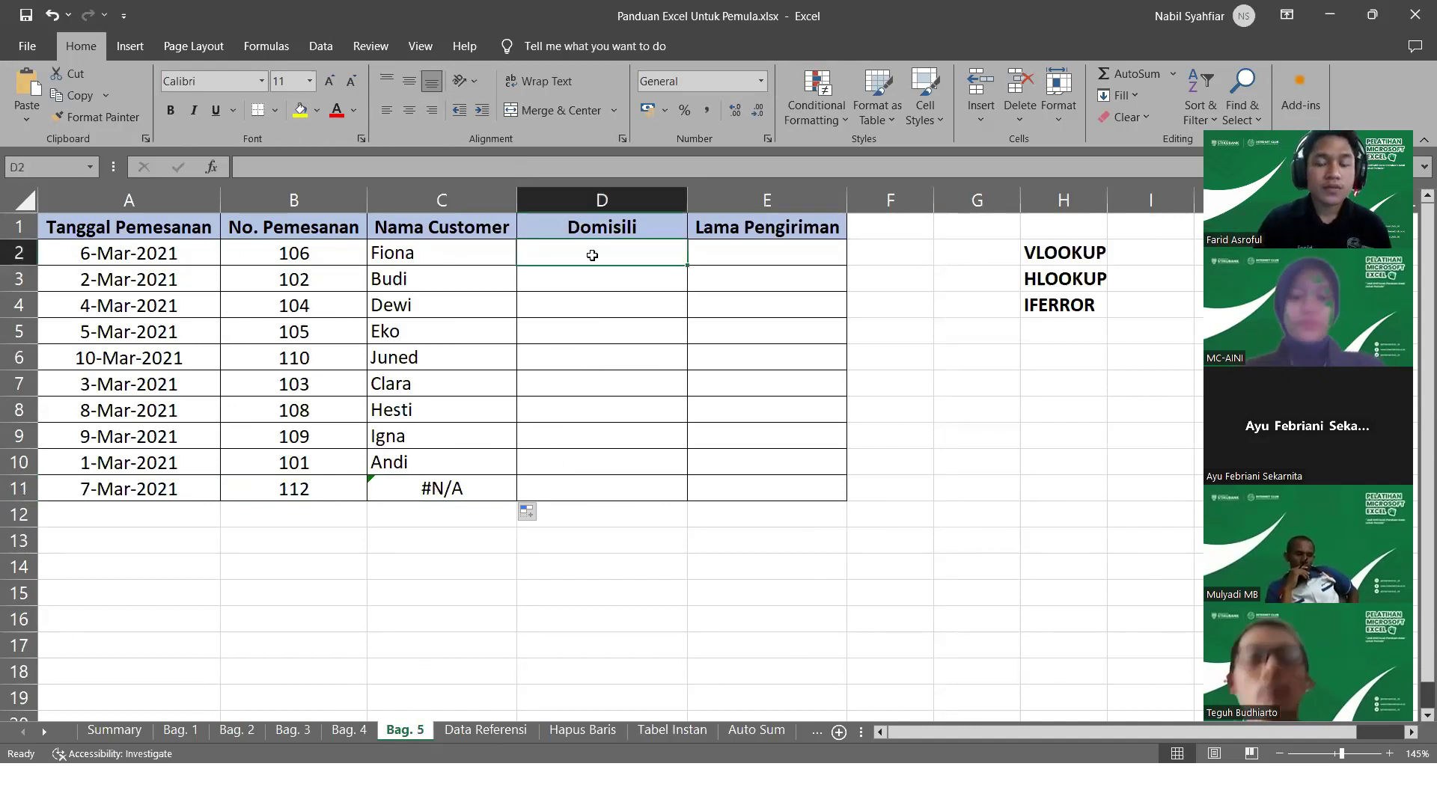
pyautogui.doubleClick(593, 255)
pyautogui.write('=VLO')
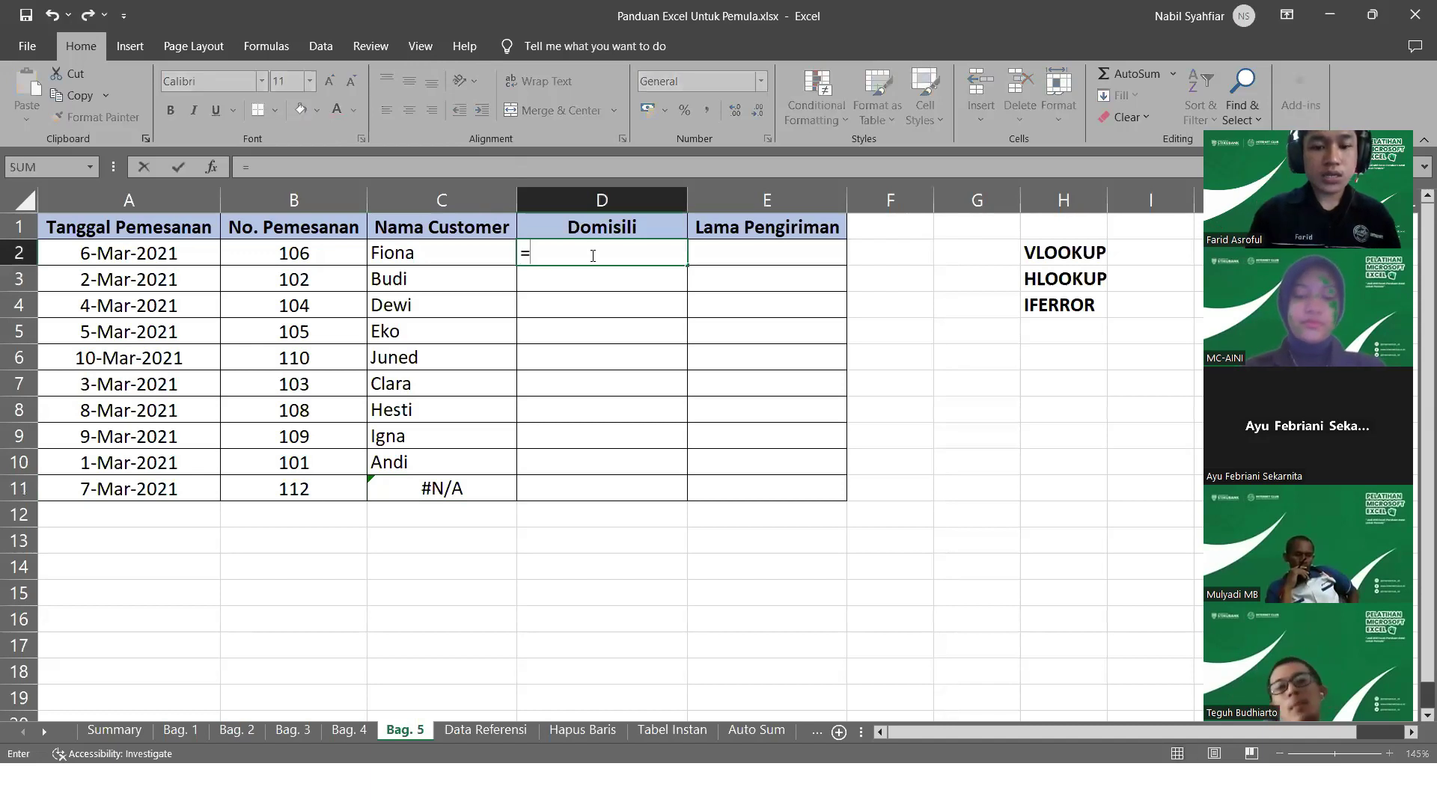
pyautogui.press('Tab')
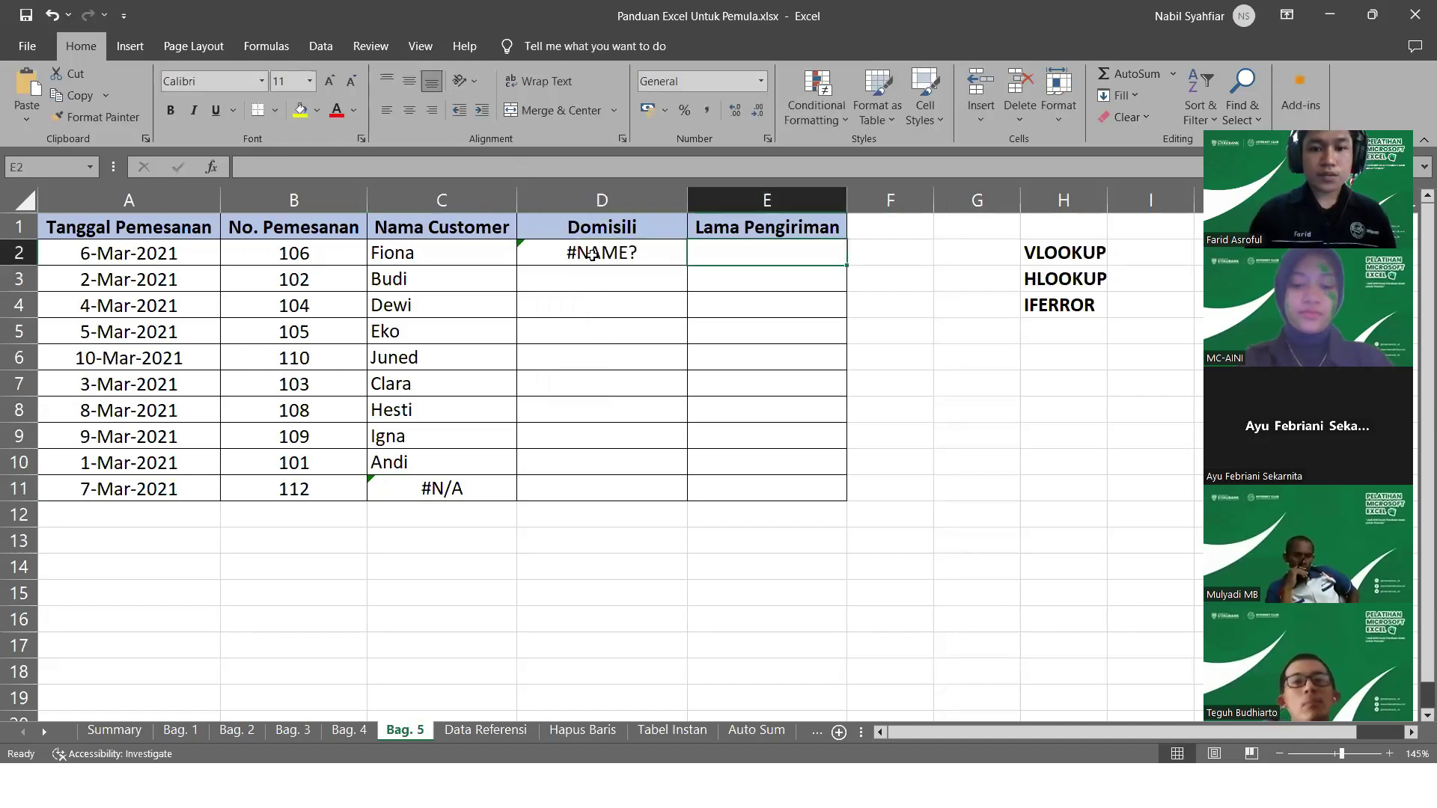
pyautogui.click(592, 255)
pyautogui.doubleClick(593, 255)
pyautogui.write('K')
pyautogui.press('BackSpace')
pyautogui.write('O')
pyautogui.press('Tab')
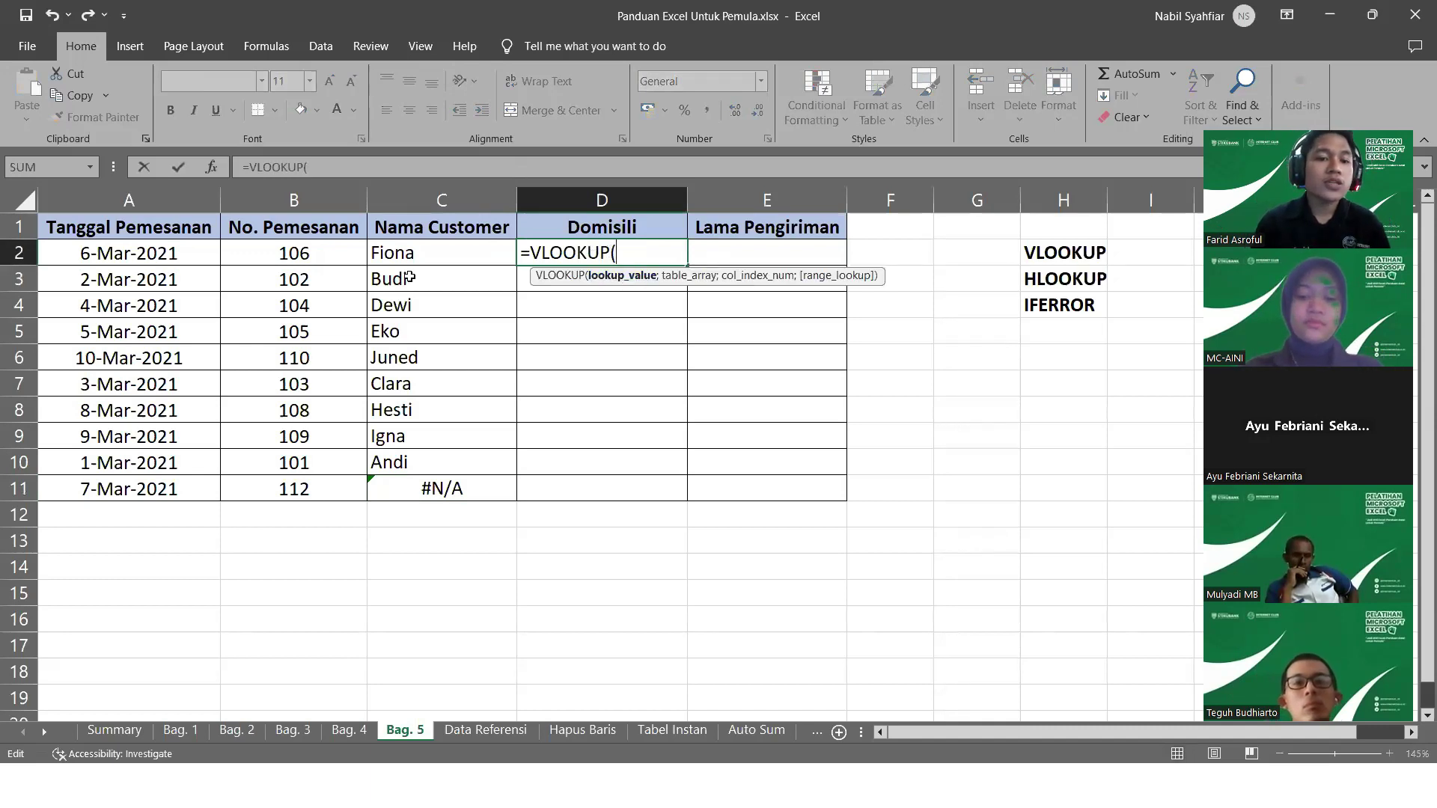
# Add B2 and the Data Referensi A1:D11 table to D2's lookup, then cancel the edit
pyautogui.click(314, 255)
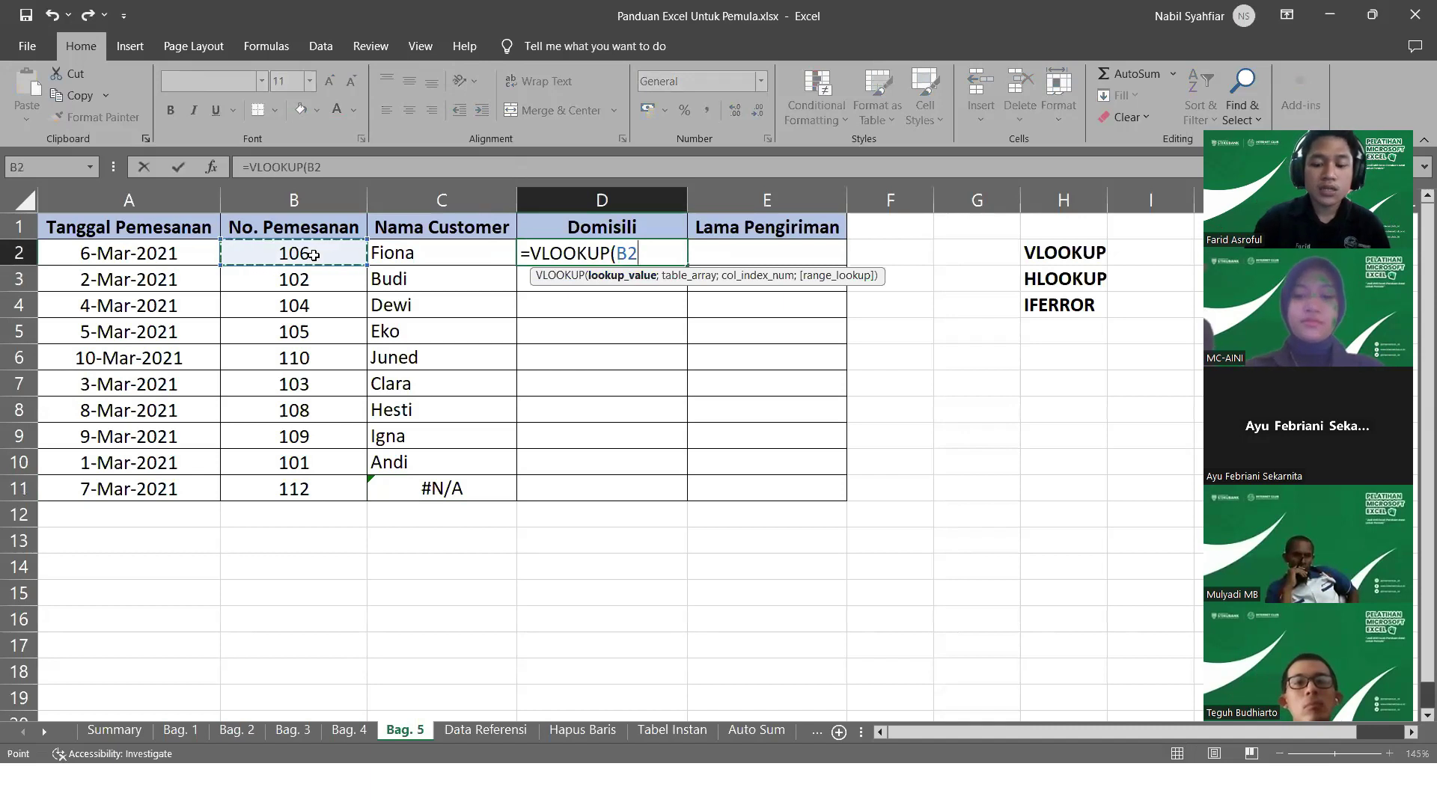
pyautogui.write(';')
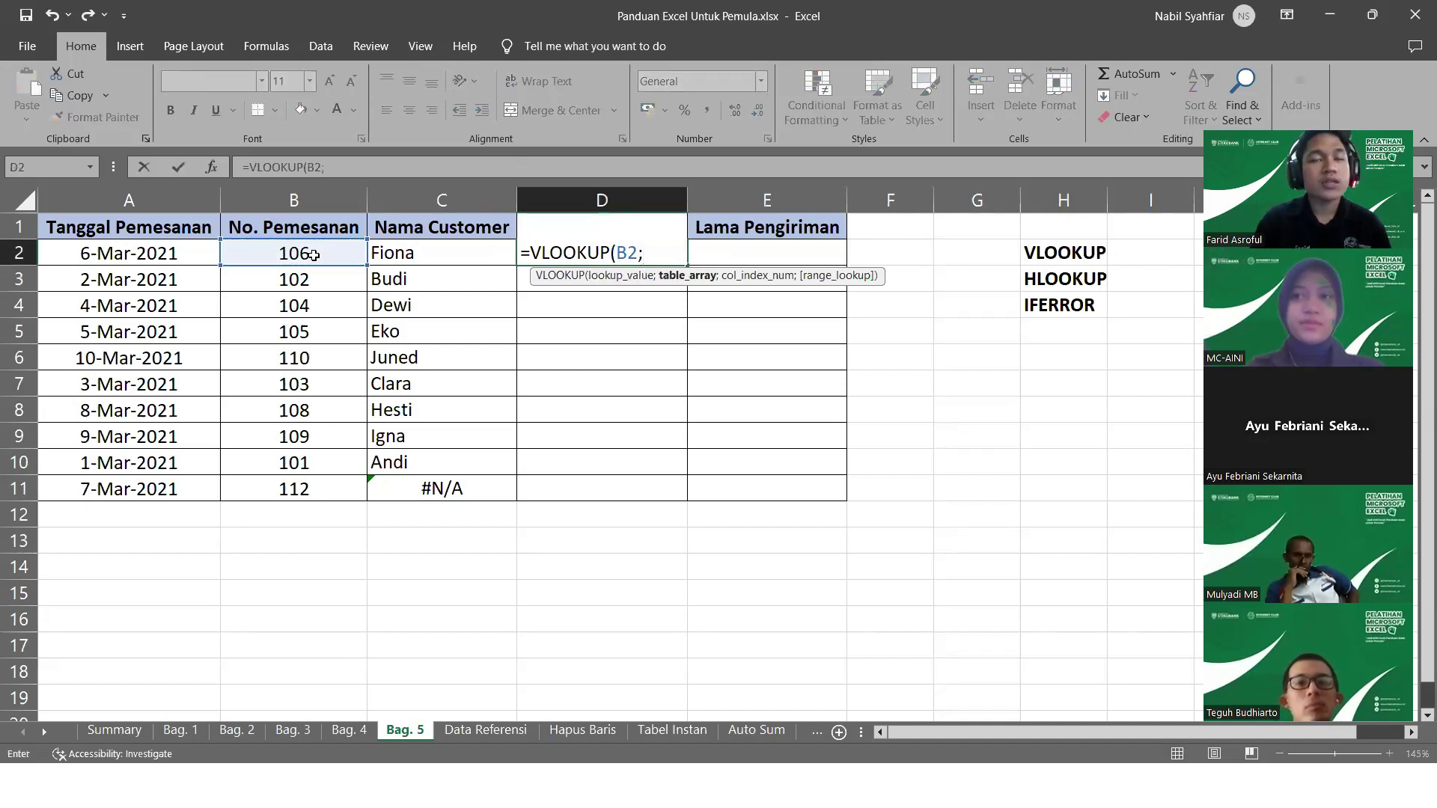
pyautogui.click(497, 731)
pyautogui.moveTo(75, 227); pyautogui.dragTo(544, 484)
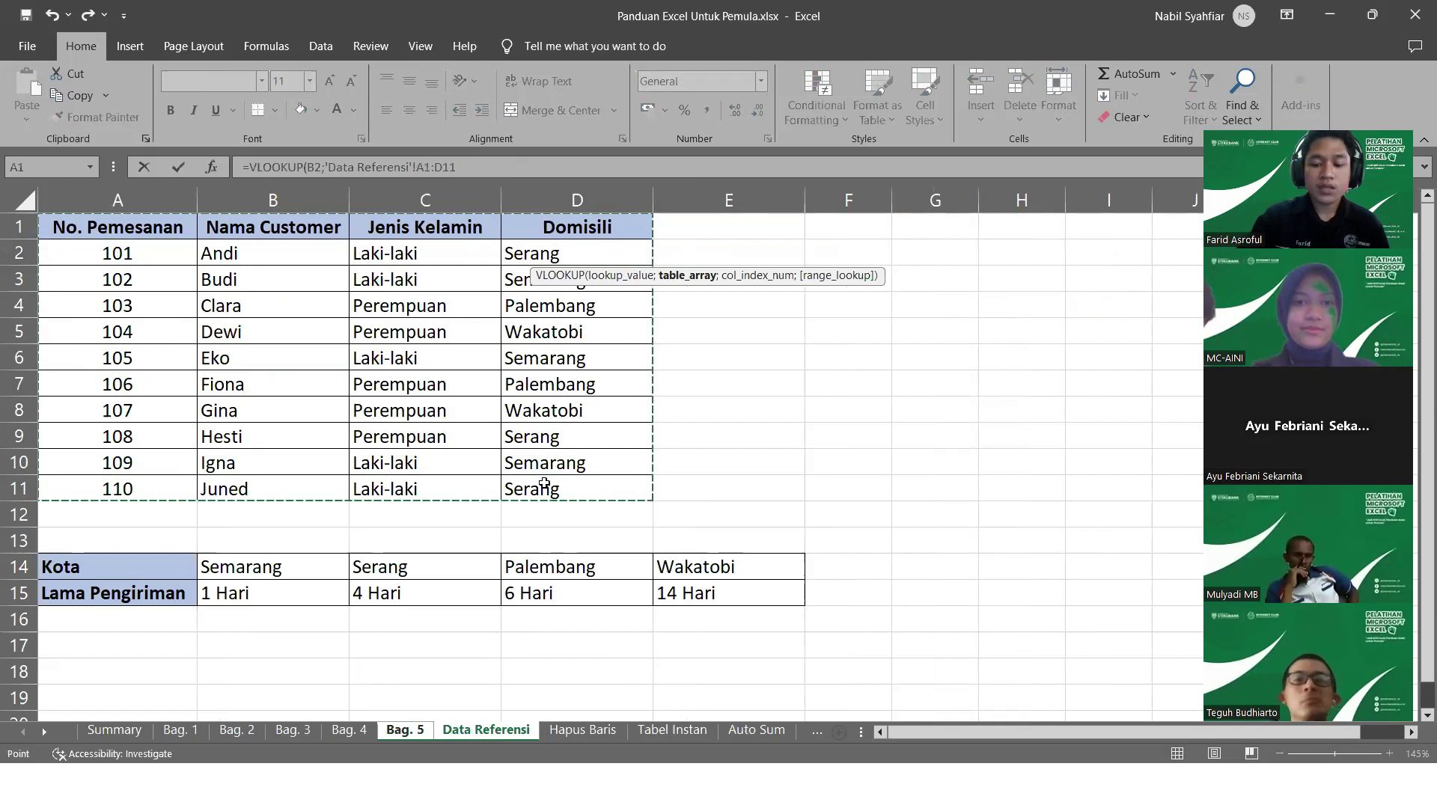
pyautogui.write(';')
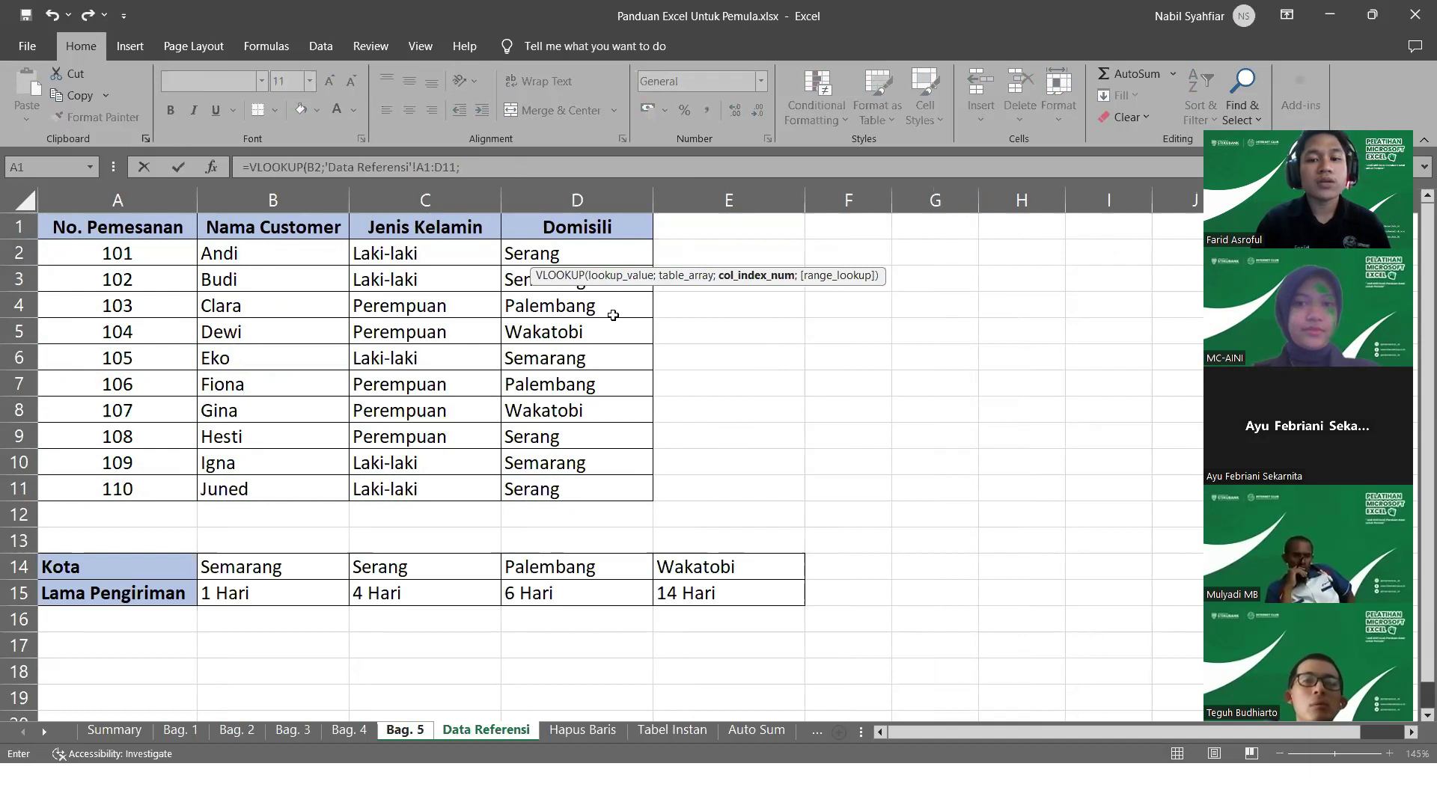
pyautogui.write('4')
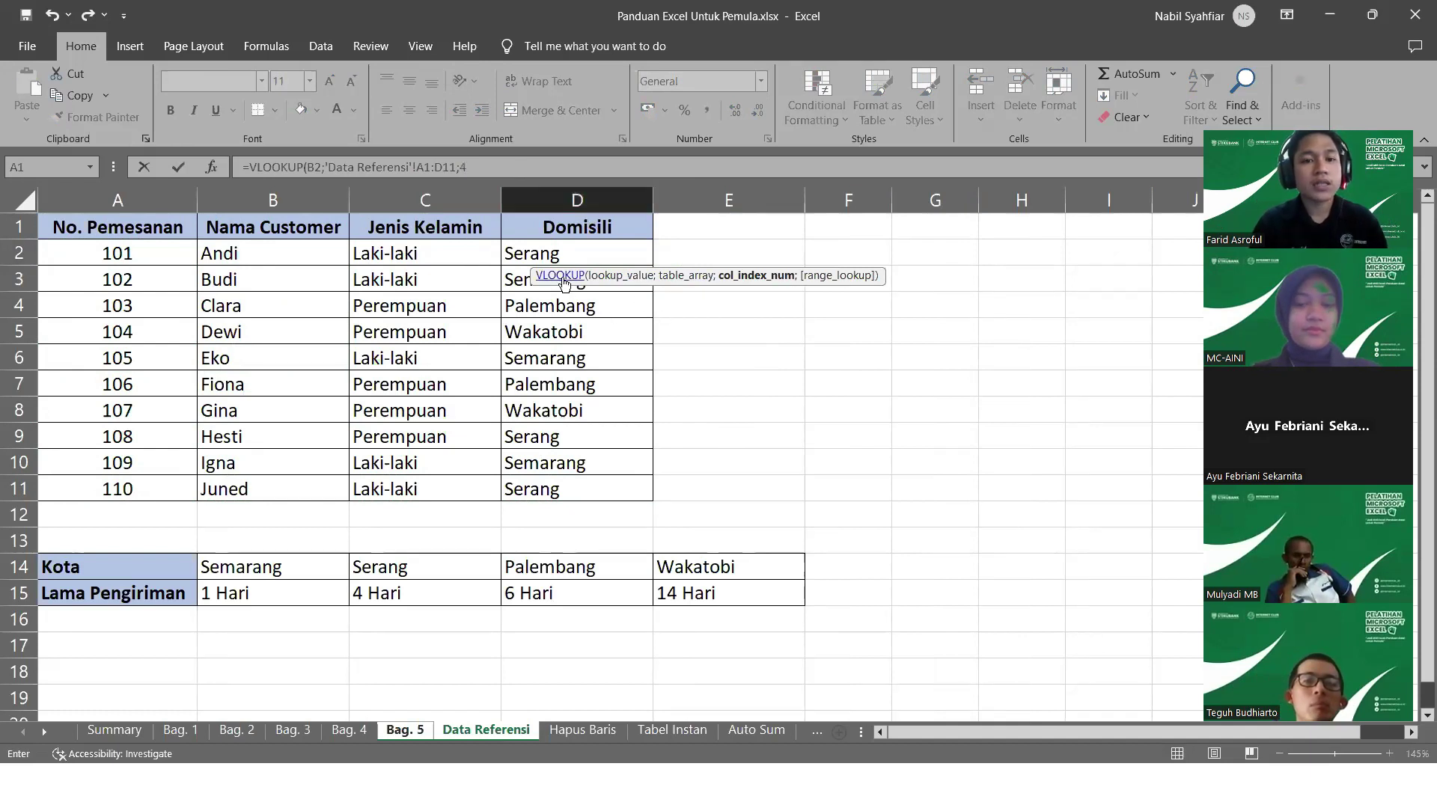
pyautogui.click(500, 169)
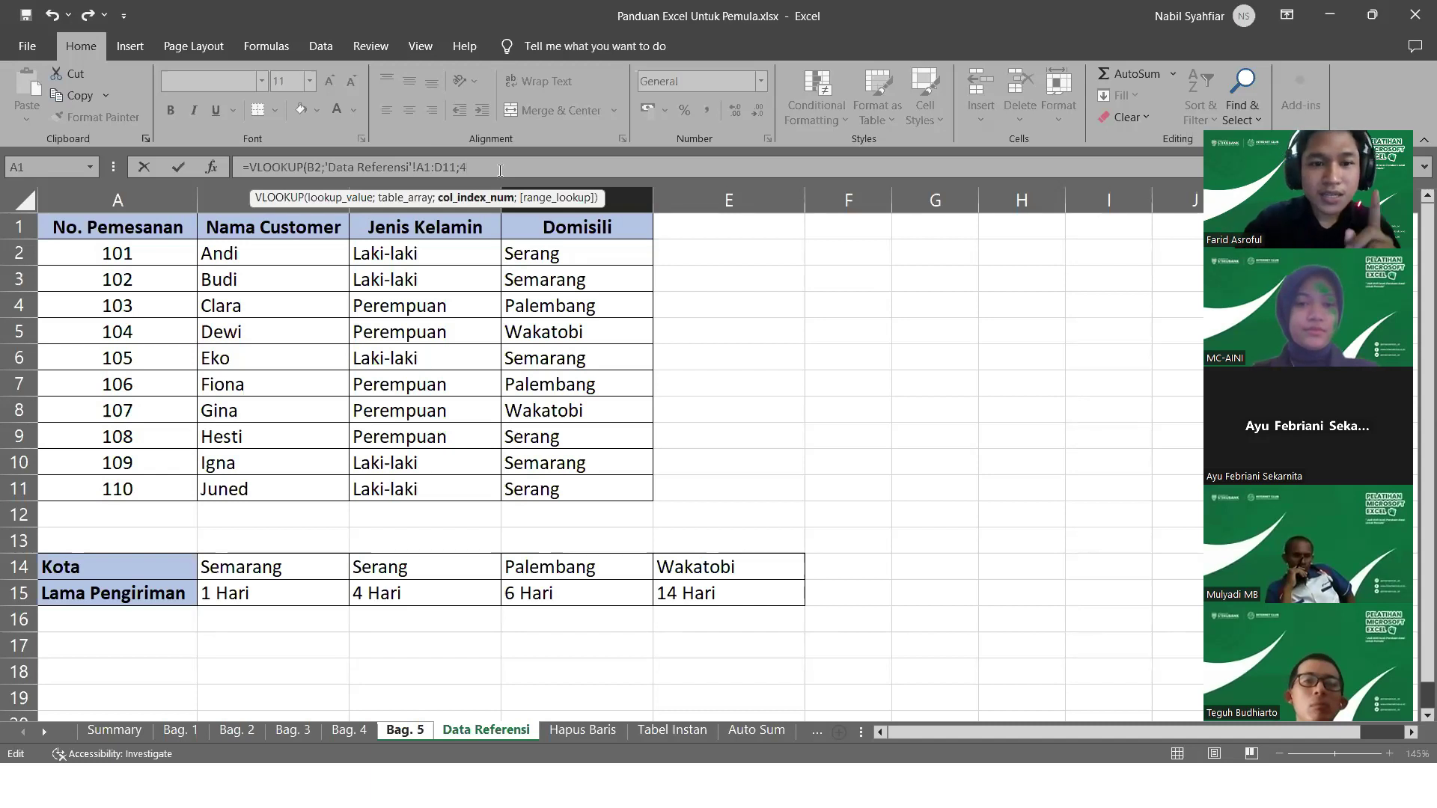
pyautogui.press('BackSpace')
pyautogui.press('BackSpace')
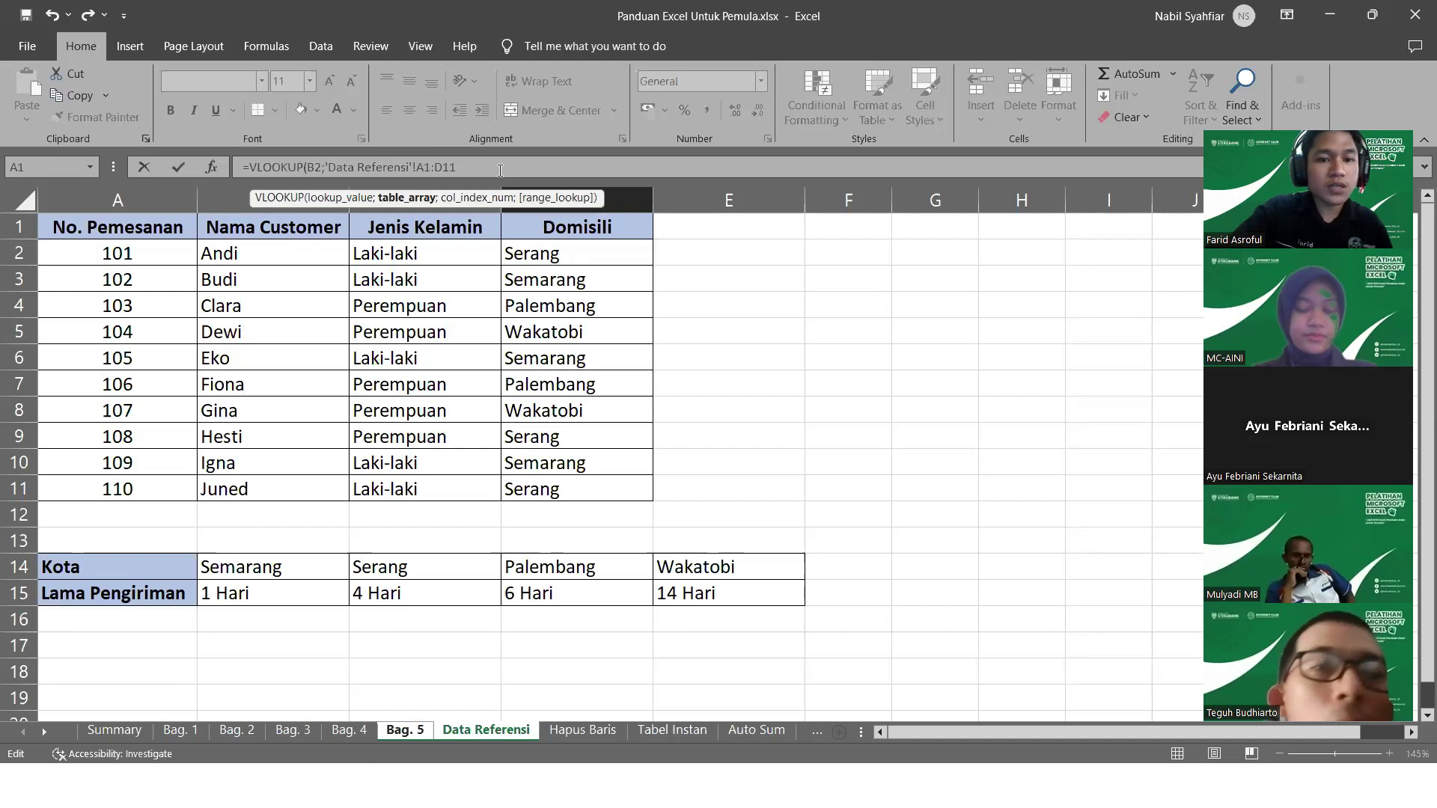
pyautogui.press('F4')
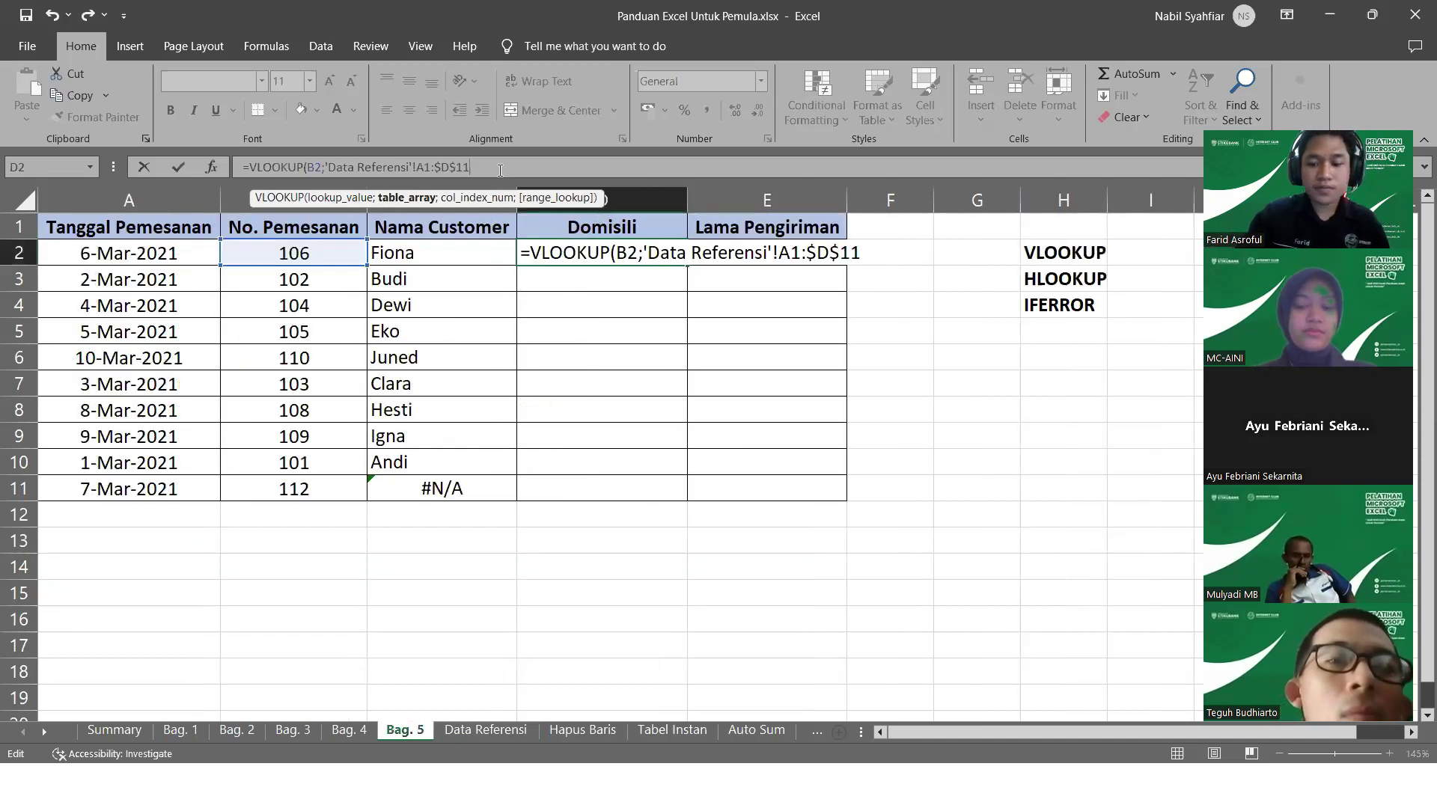
pyautogui.press('BackSpace')
pyautogui.press('BackSpace')
pyautogui.press('BackSpace')
pyautogui.press('BackSpace')
pyautogui.press('BackSpace')
pyautogui.press('BackSpace')
pyautogui.press('BackSpace')
pyautogui.press('BackSpace')
pyautogui.press('BackSpace')
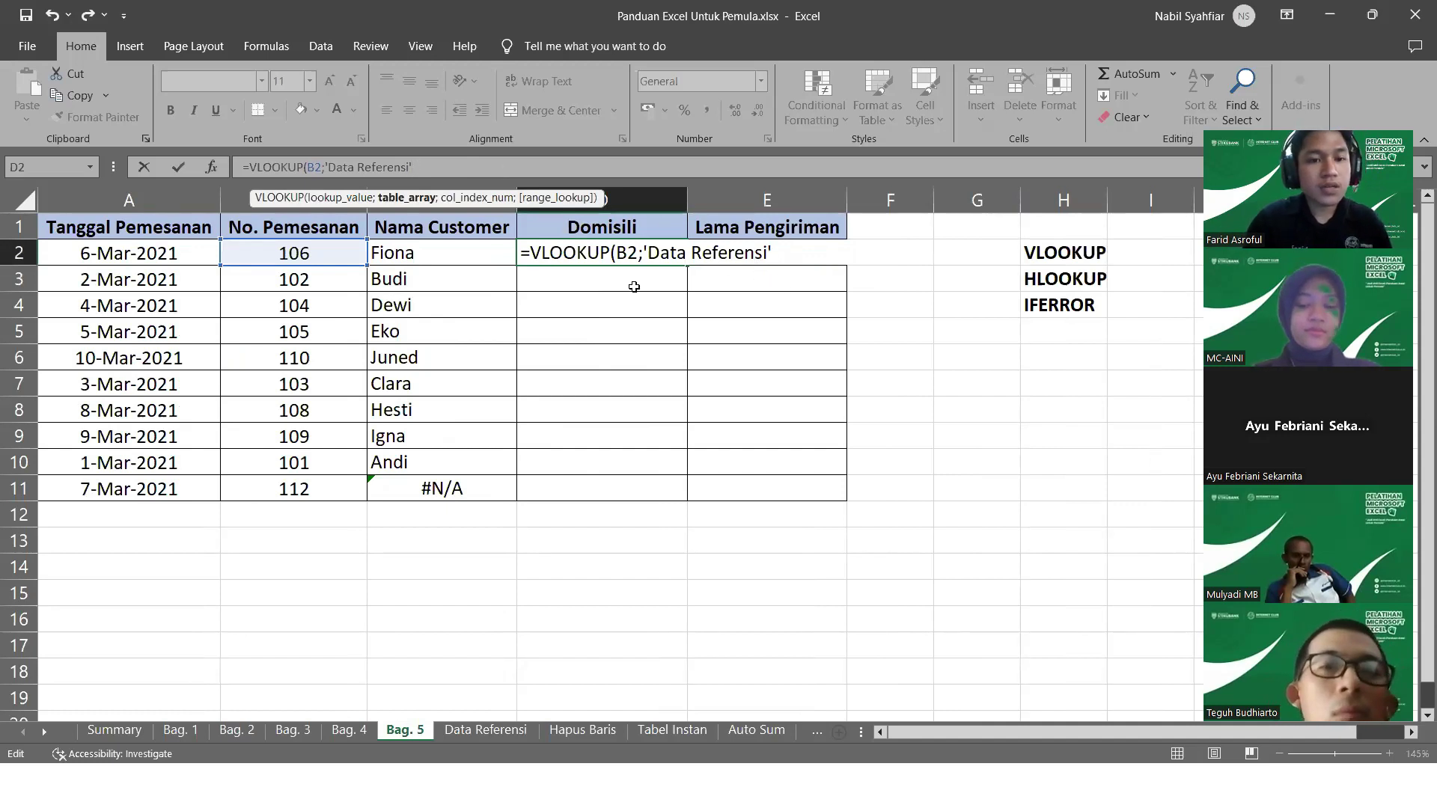
pyautogui.press('Escape')
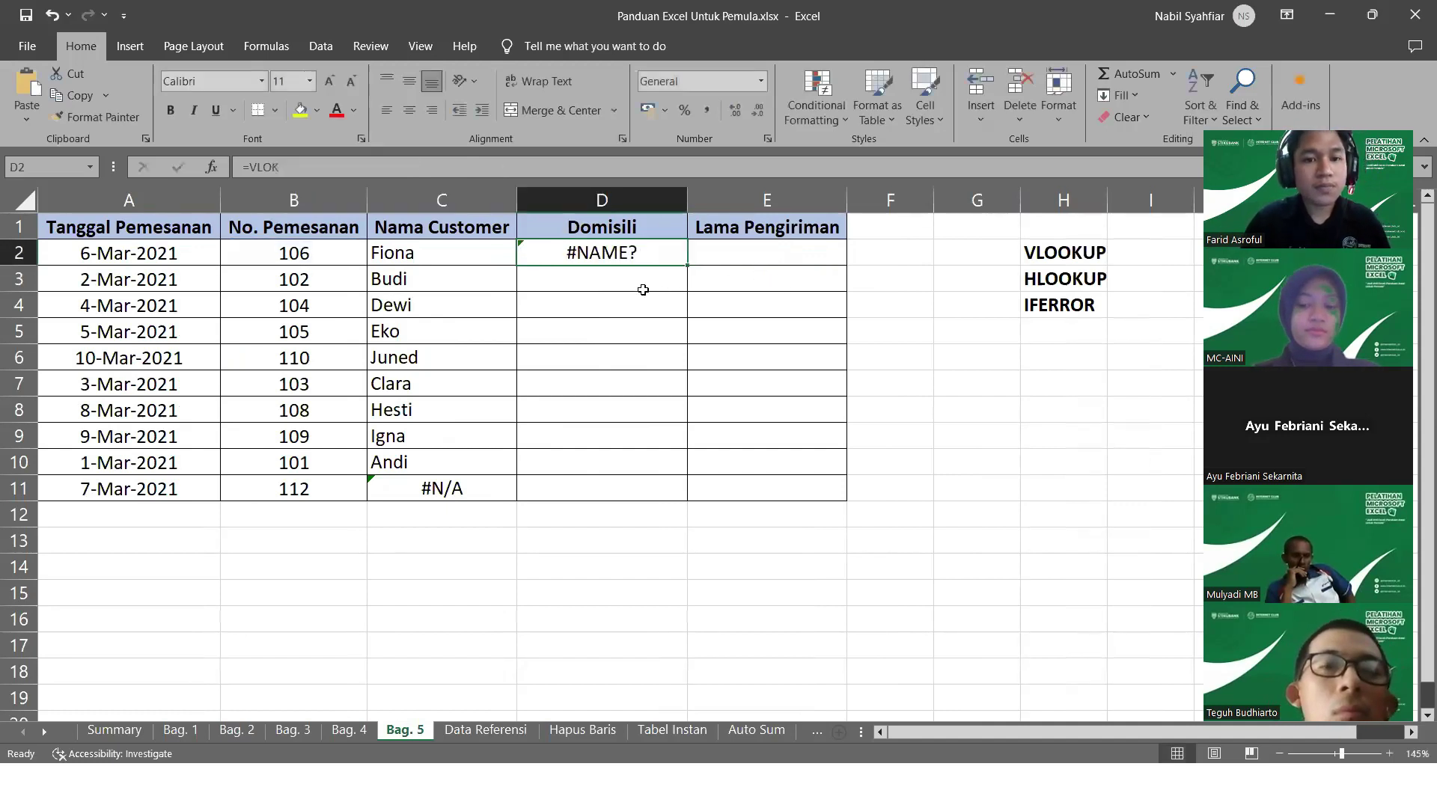
# Rewrite D2 as =VLOOKUP(B2;'Data Referensi'!A1:D11;4;0), returning Palembang for order 106
pyautogui.doubleClick(614, 255)
pyautogui.press('BackSpace')
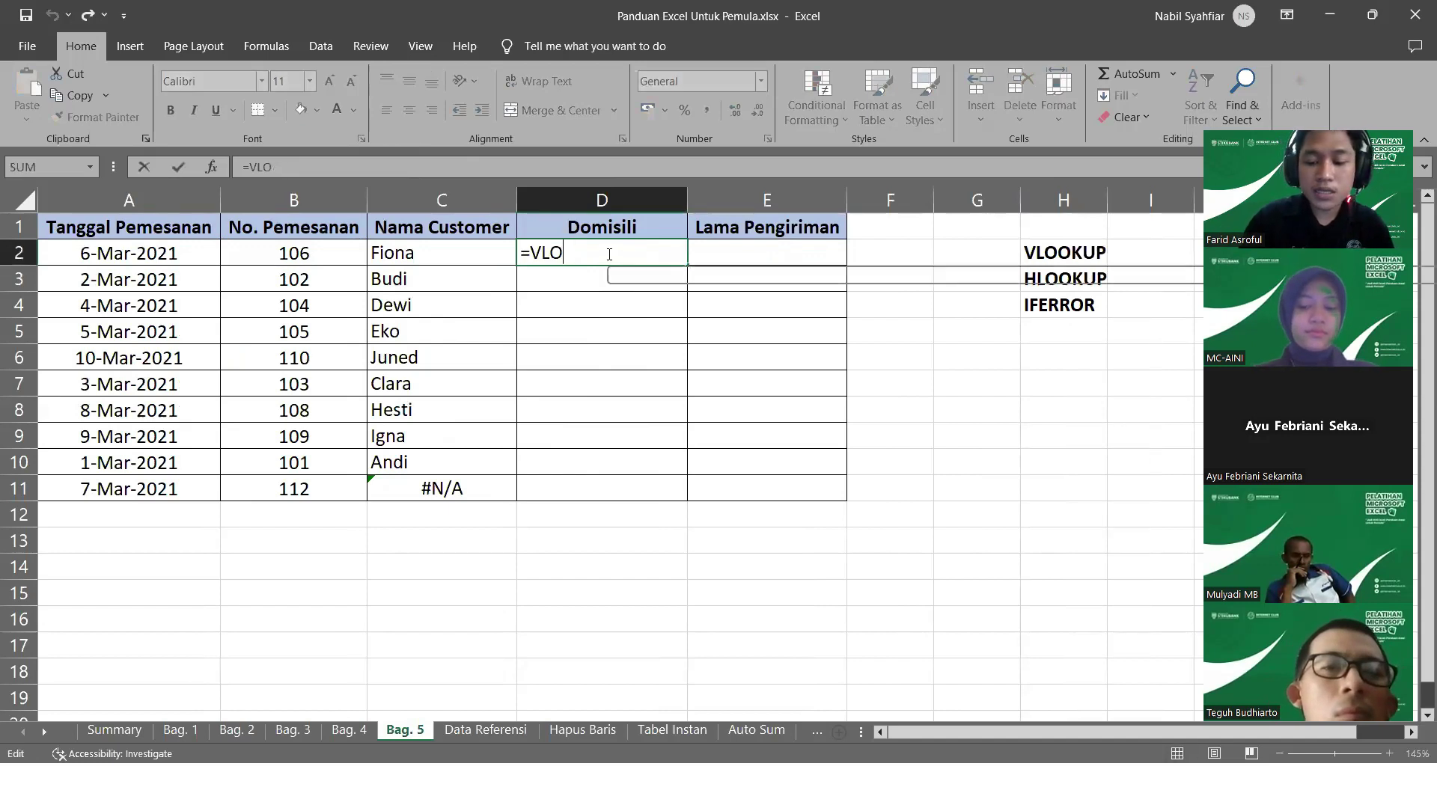
pyautogui.press('Tab')
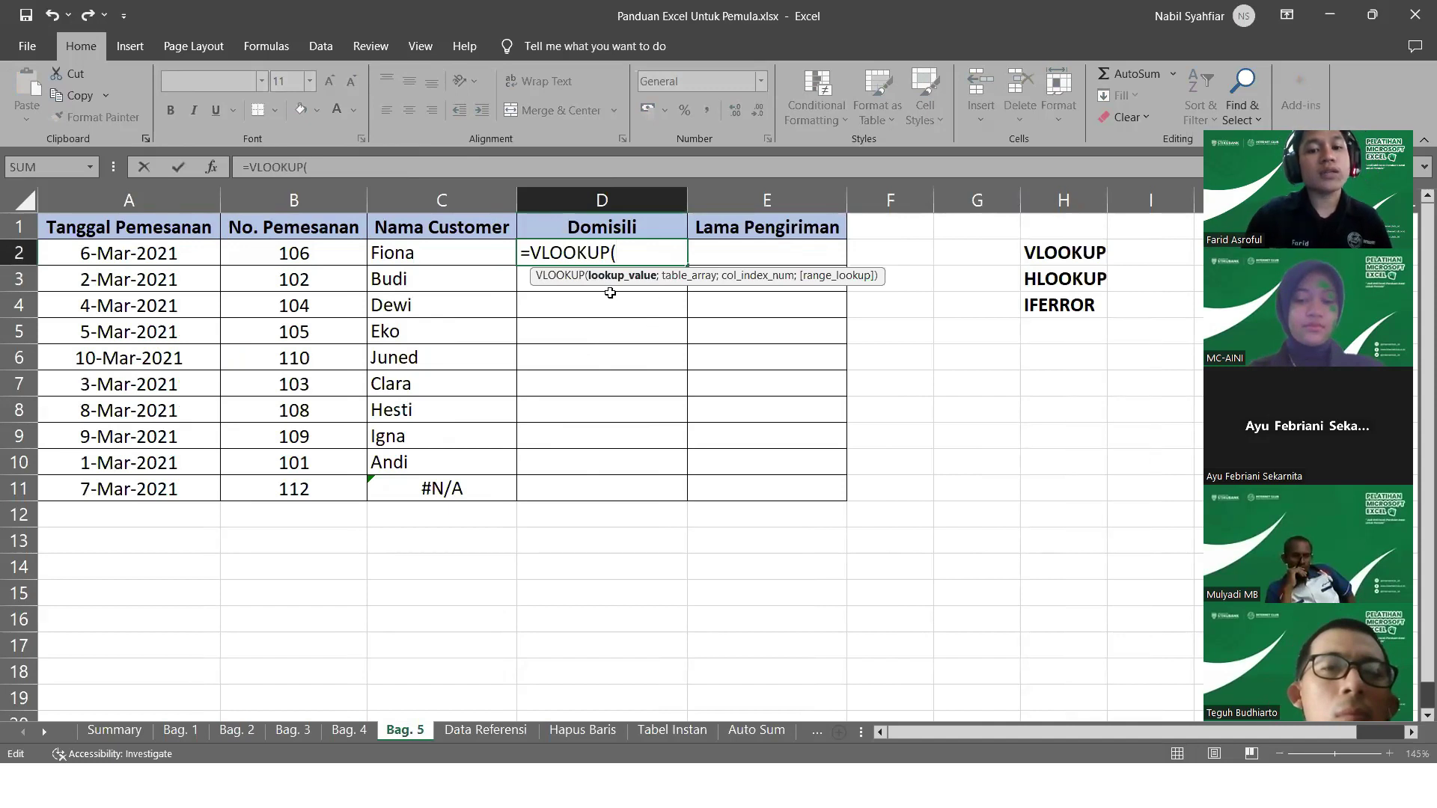
pyautogui.click(286, 250)
pyautogui.write(';')
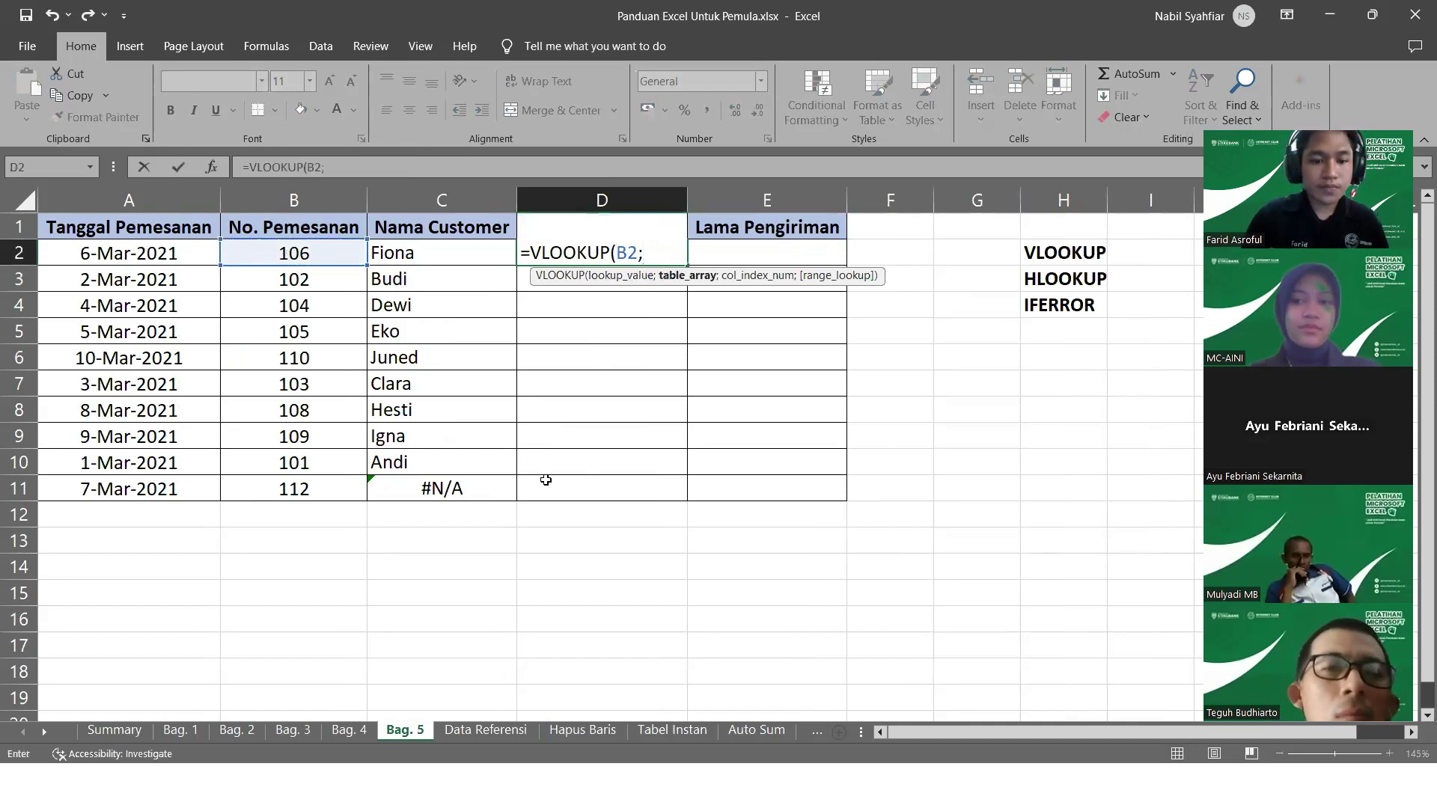
pyautogui.click(502, 727)
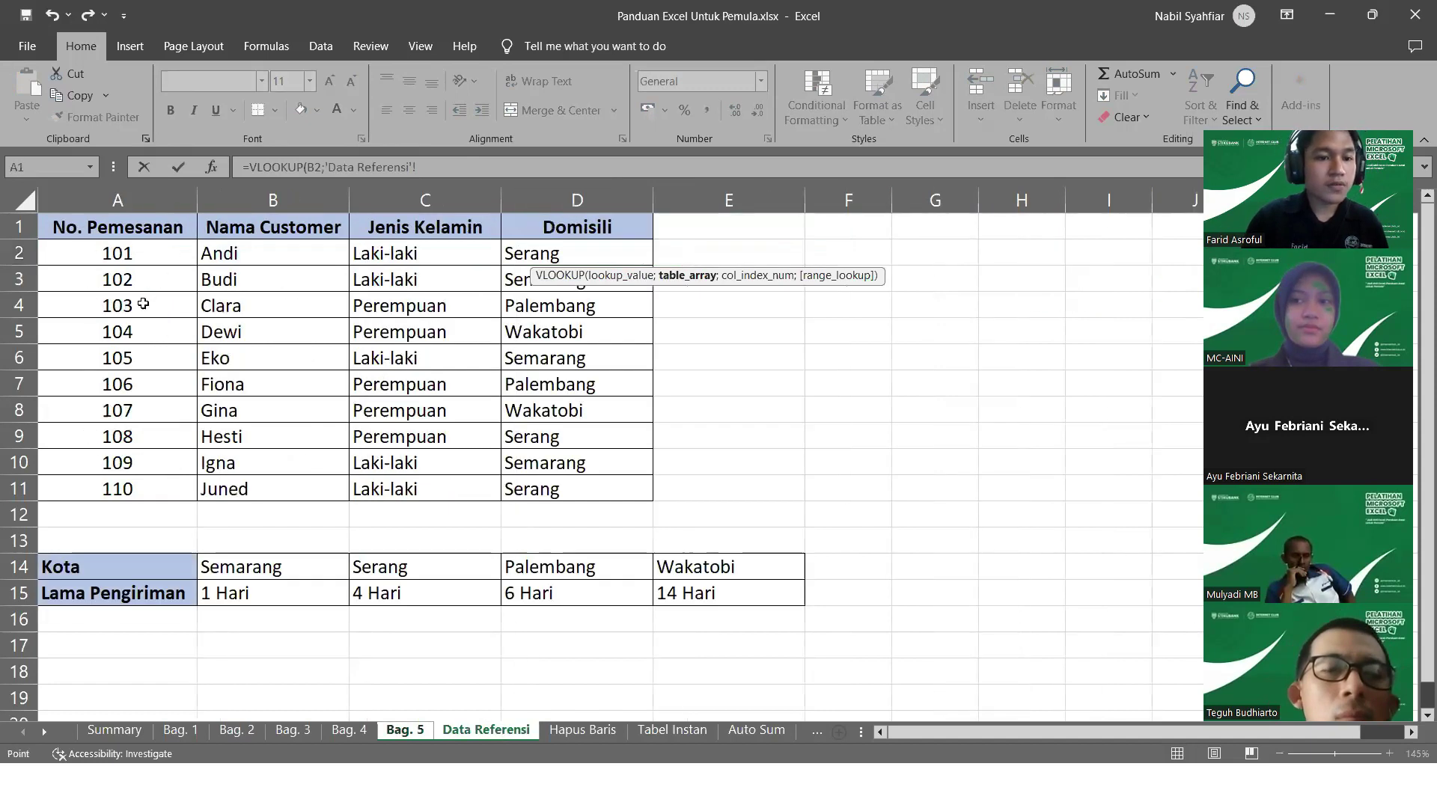
pyautogui.moveTo(93, 229); pyautogui.dragTo(550, 485)
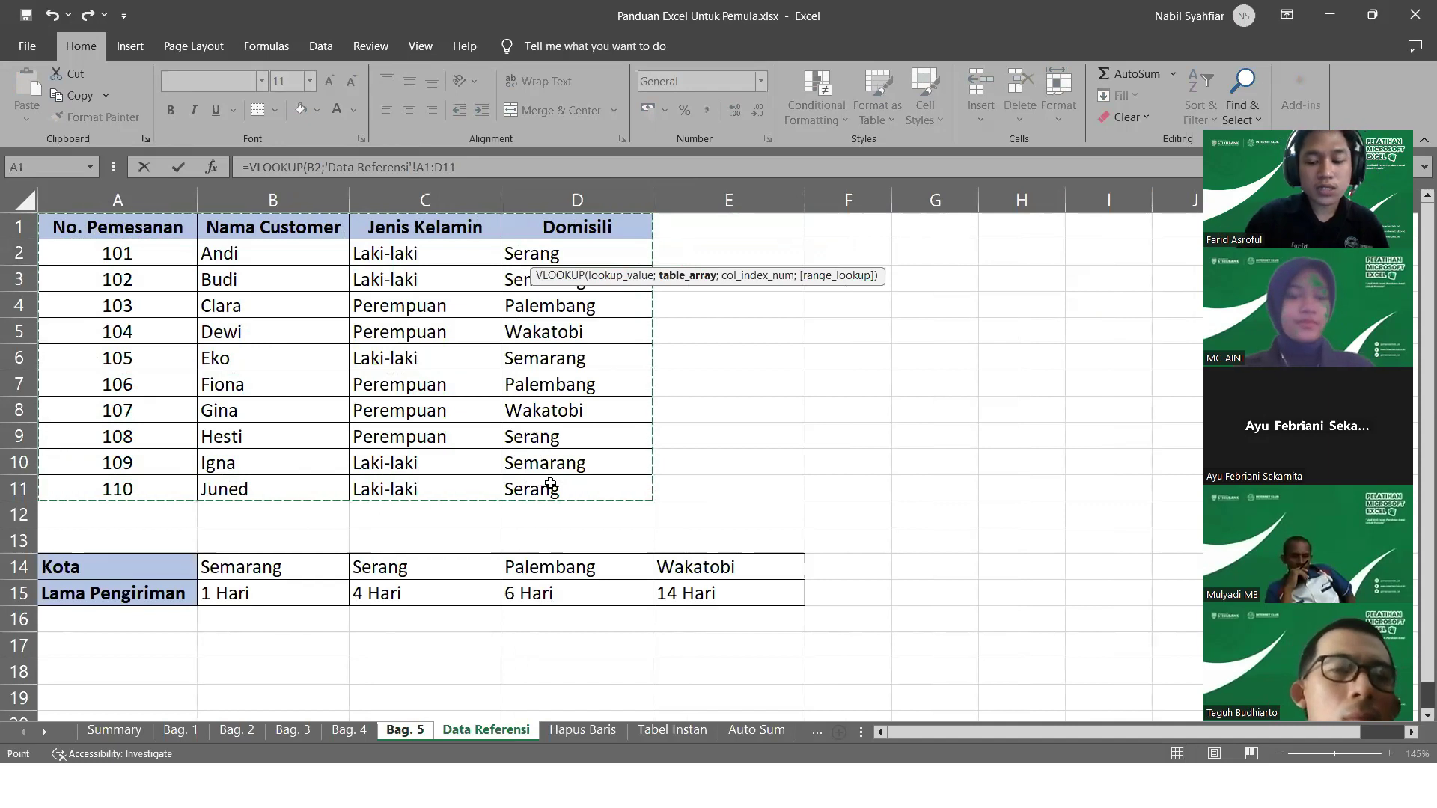
pyautogui.write(';4')
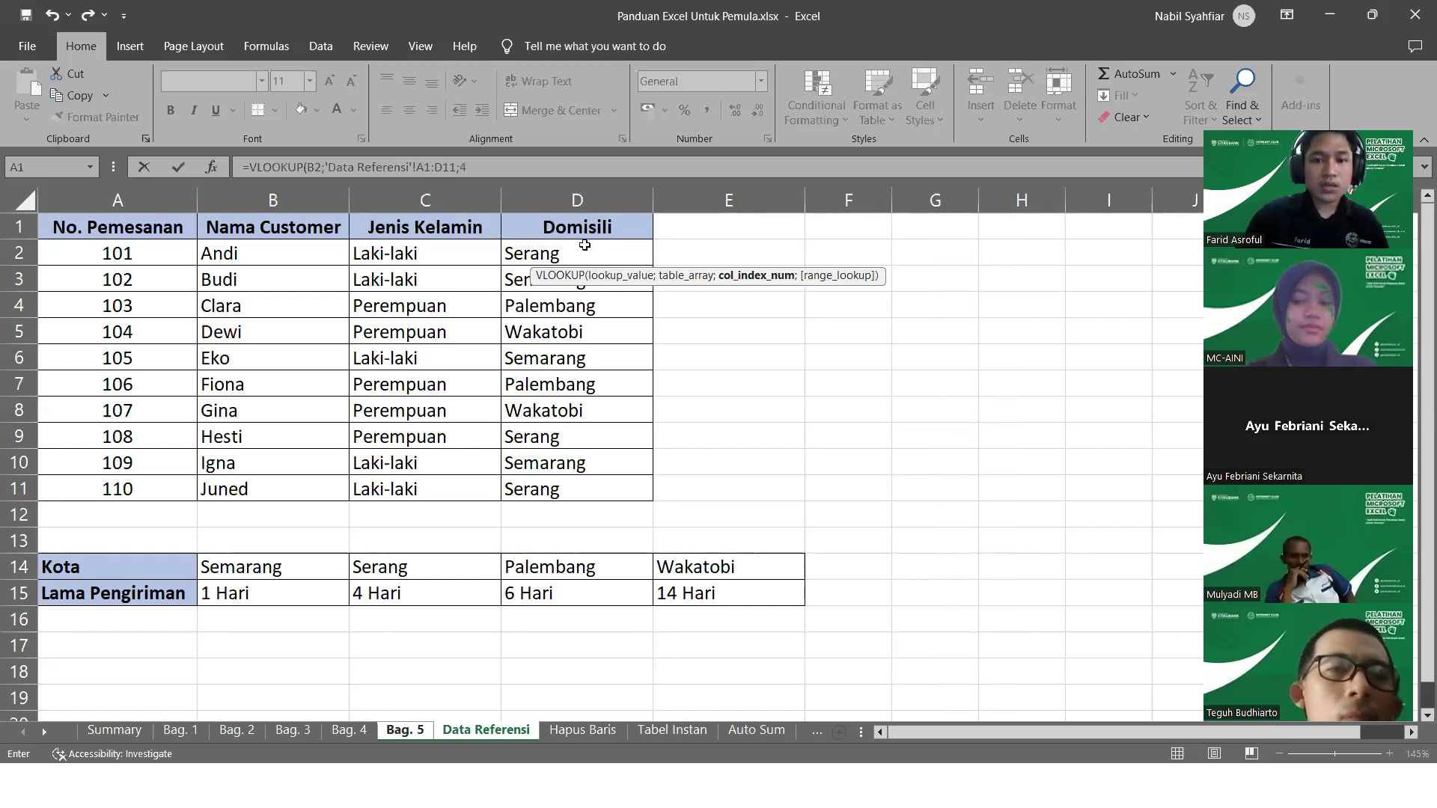
pyautogui.write(';')
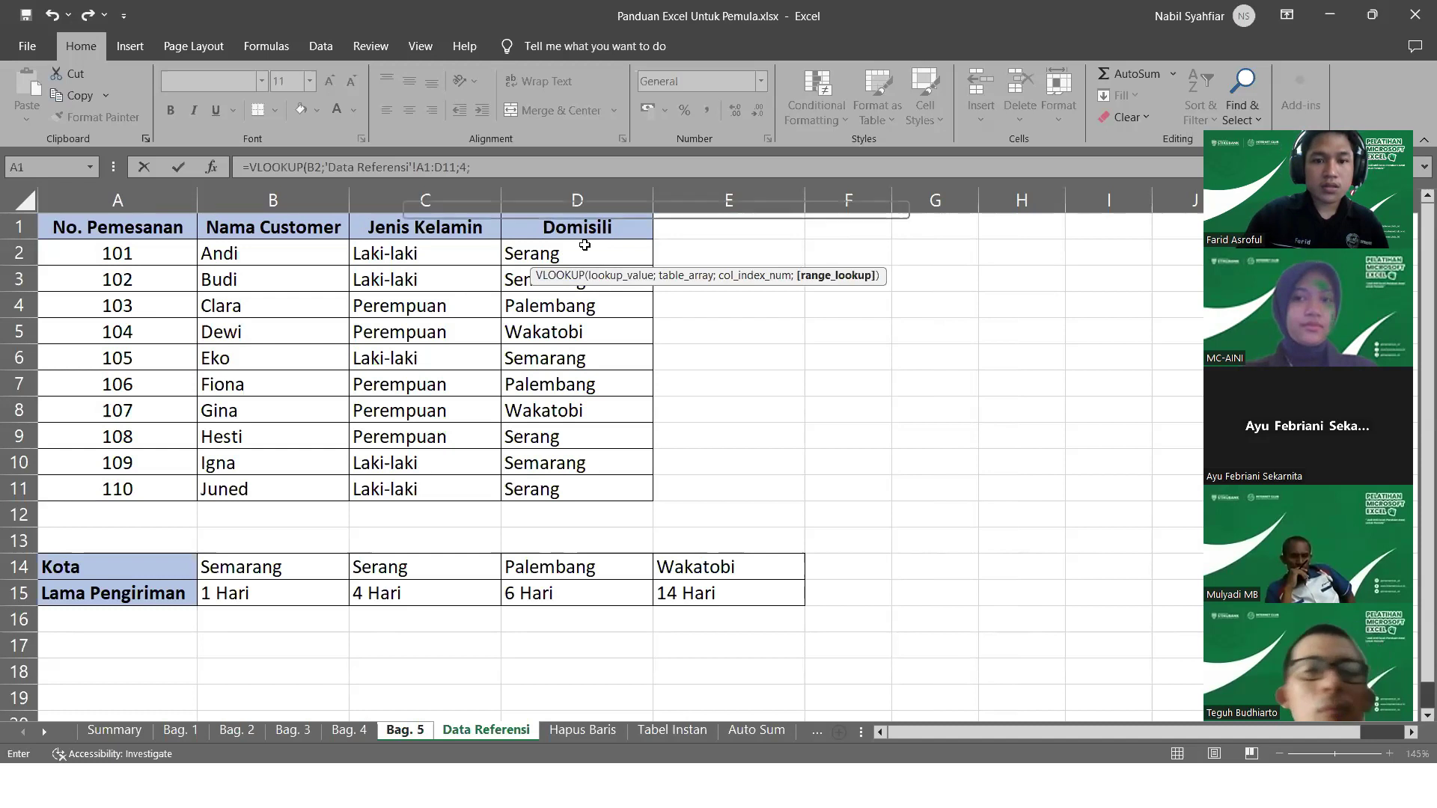
pyautogui.write('0')
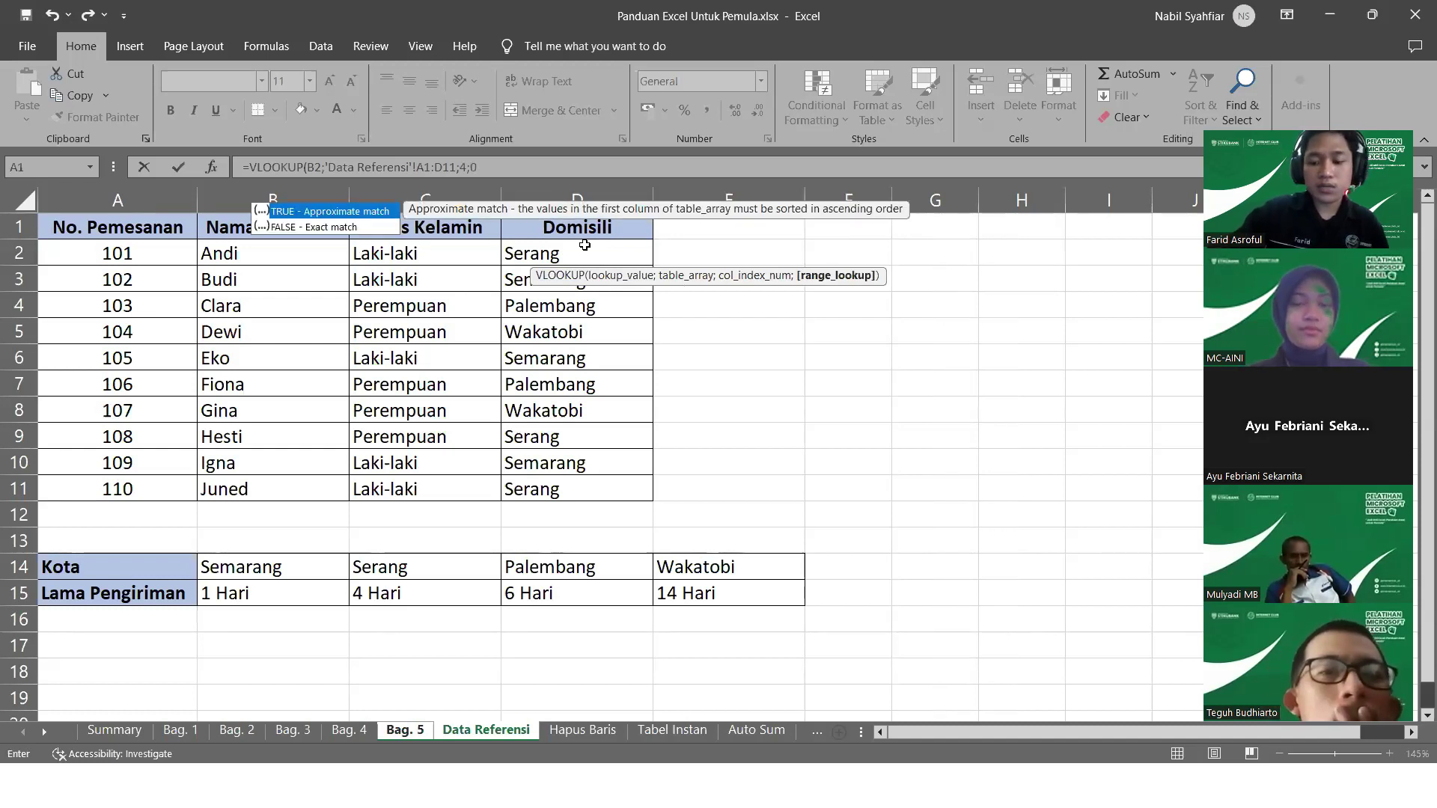
pyautogui.press('Return')
pyautogui.moveTo(644, 268); pyautogui.dragTo(645, 257)
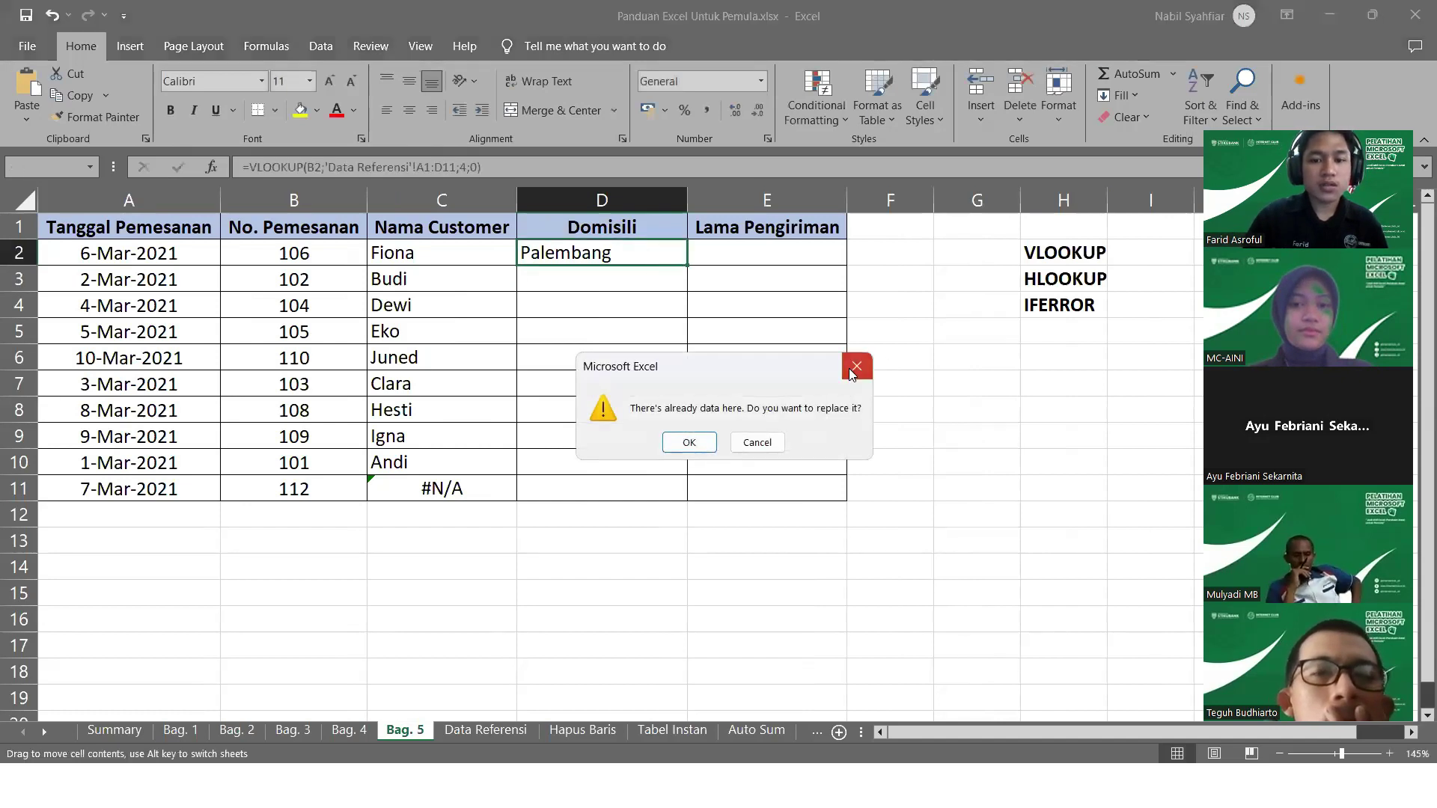
# Dismiss the replace prompt and copy D2's lookup down to D11, revealing #N/A in D7
pyautogui.click(853, 370)
pyautogui.click(667, 256)
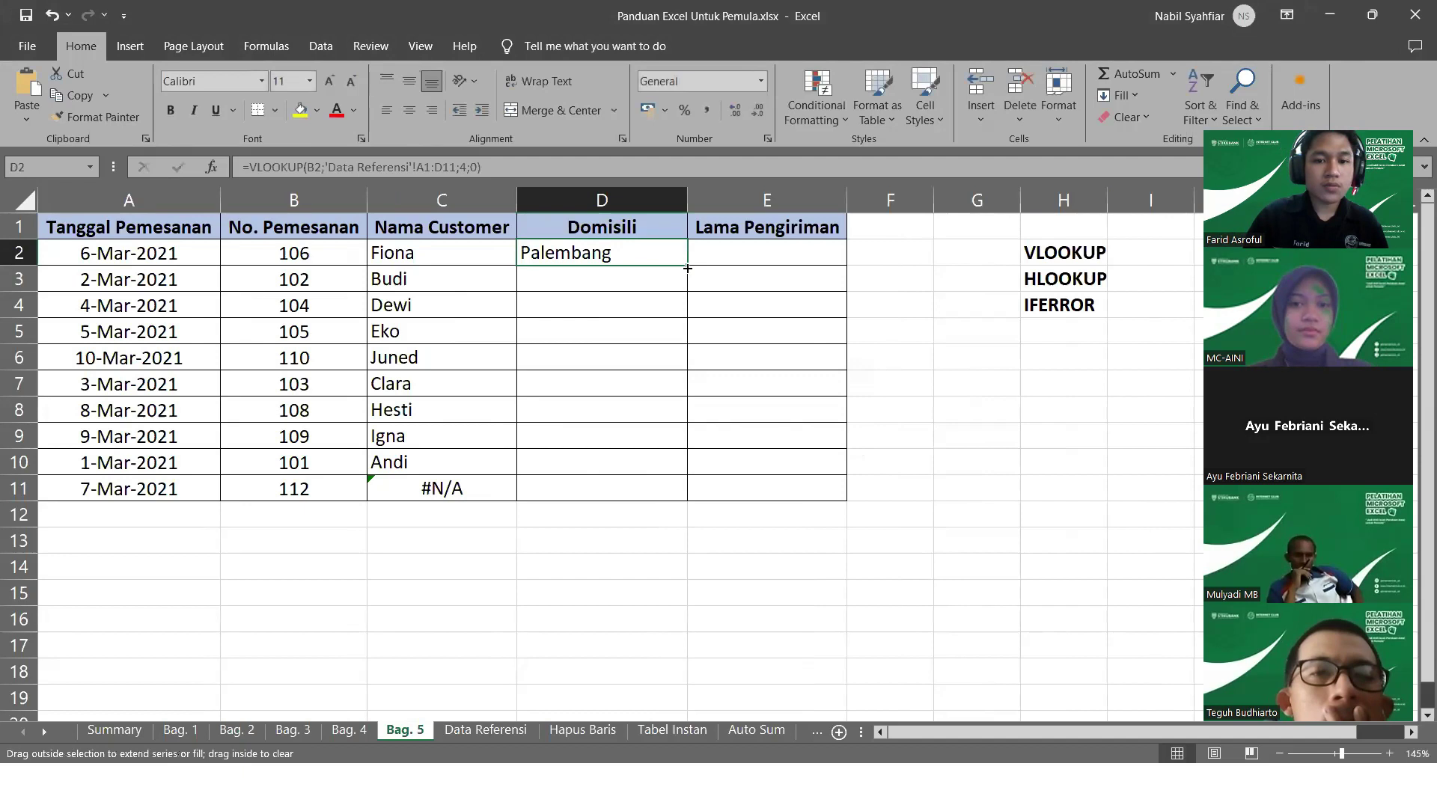
pyautogui.doubleClick(684, 268)
pyautogui.click(593, 387)
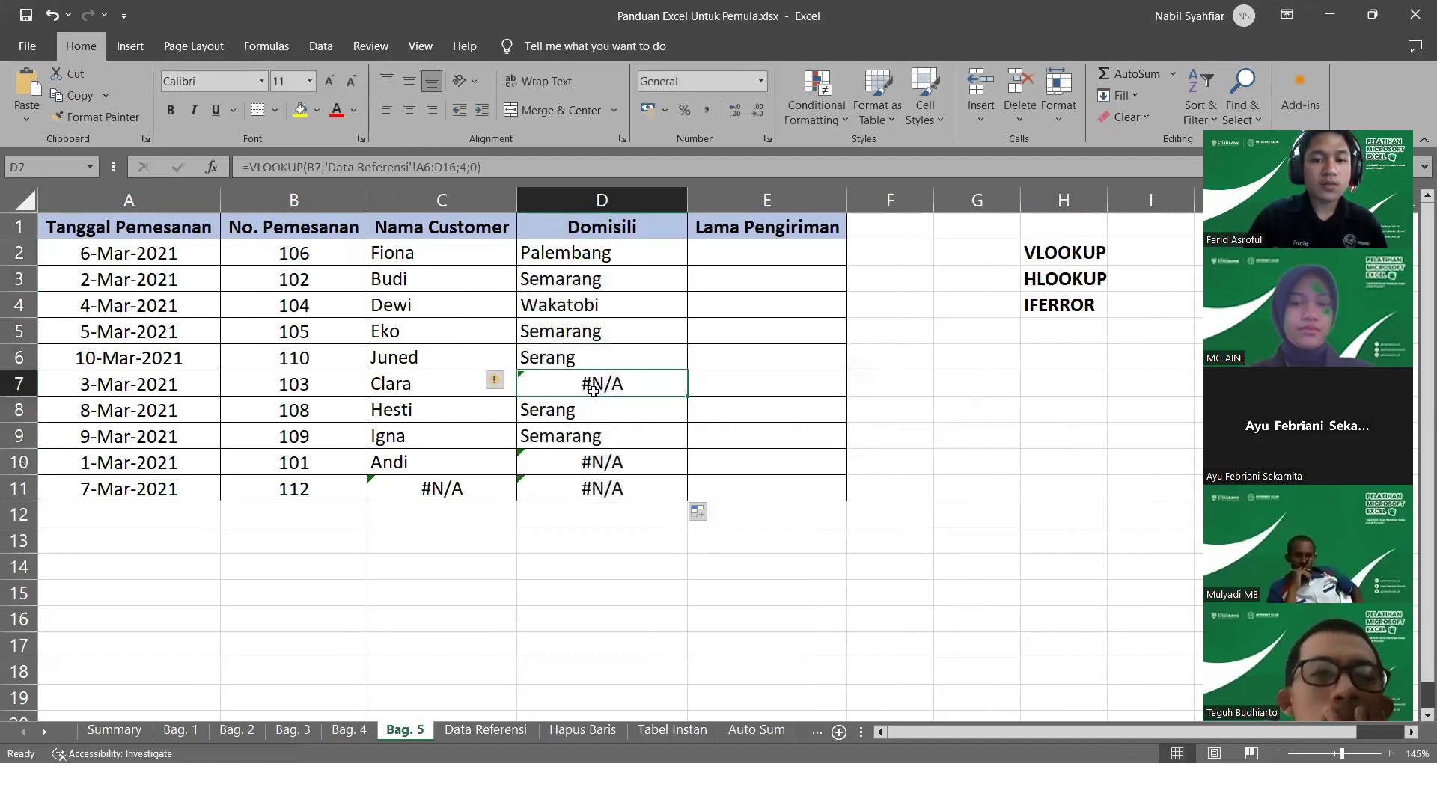
pyautogui.click(589, 458)
pyautogui.click(594, 383)
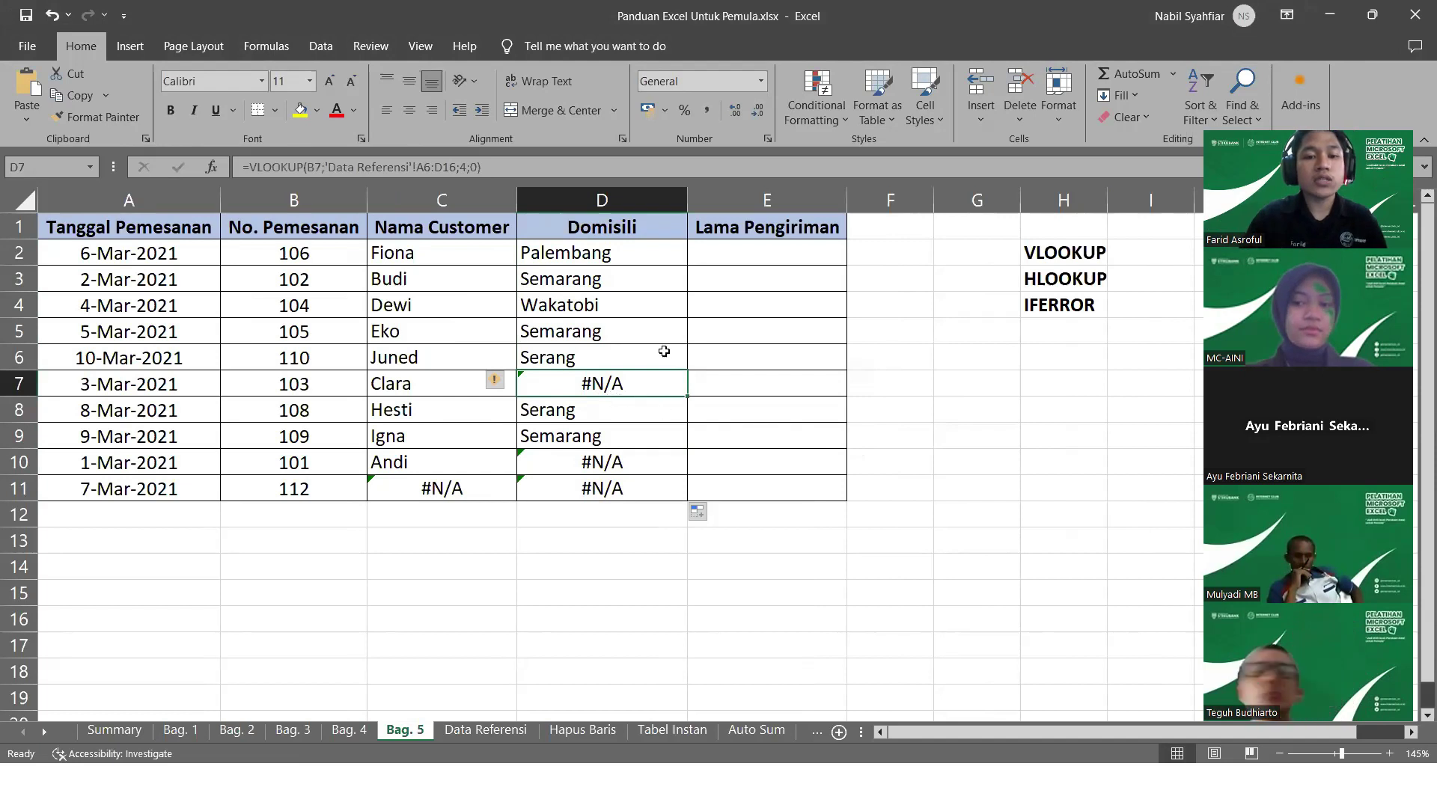
# Compare the formulas in D2, D3 and D4 to see the table range shifting
pyautogui.click(675, 256)
pyautogui.click(659, 281)
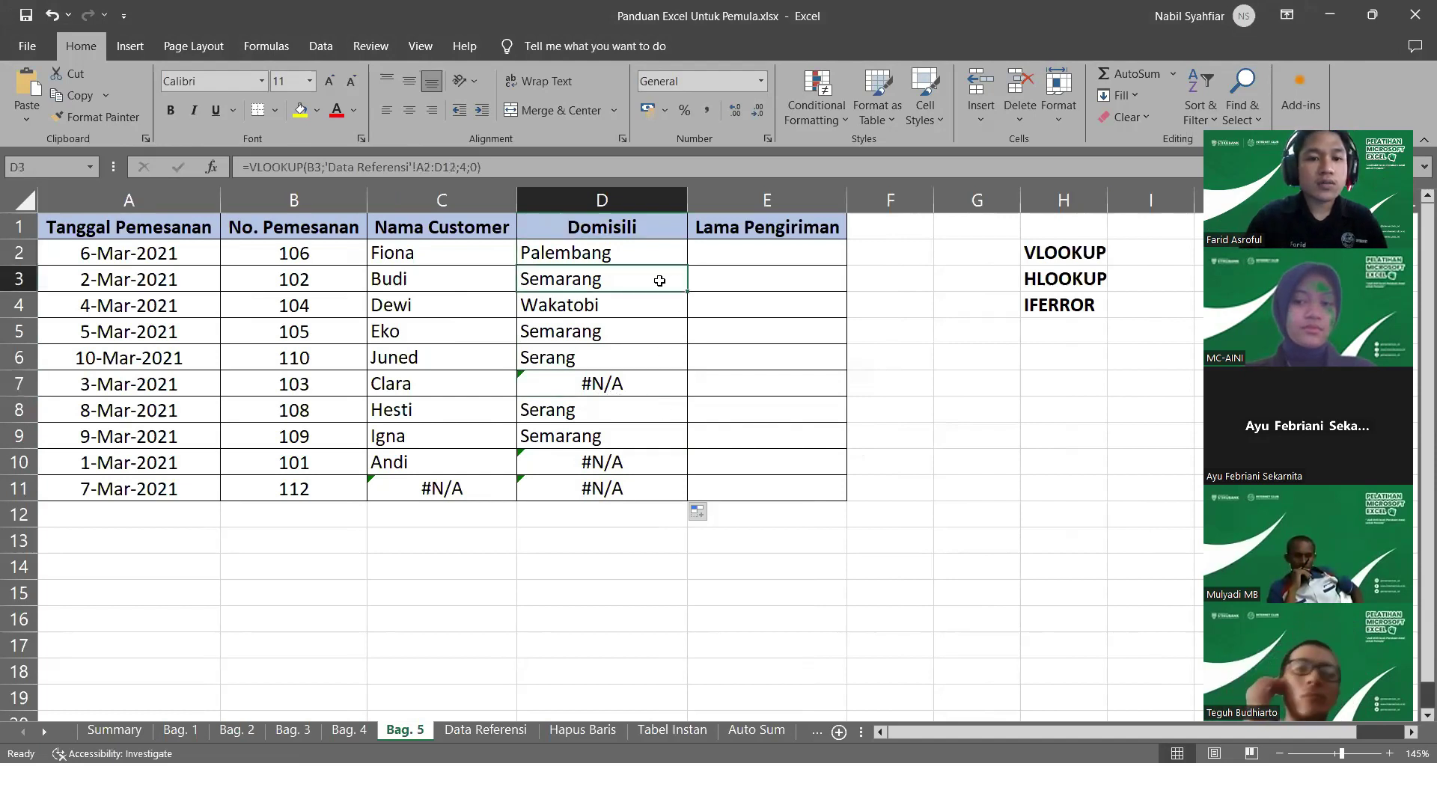
pyautogui.click(590, 247)
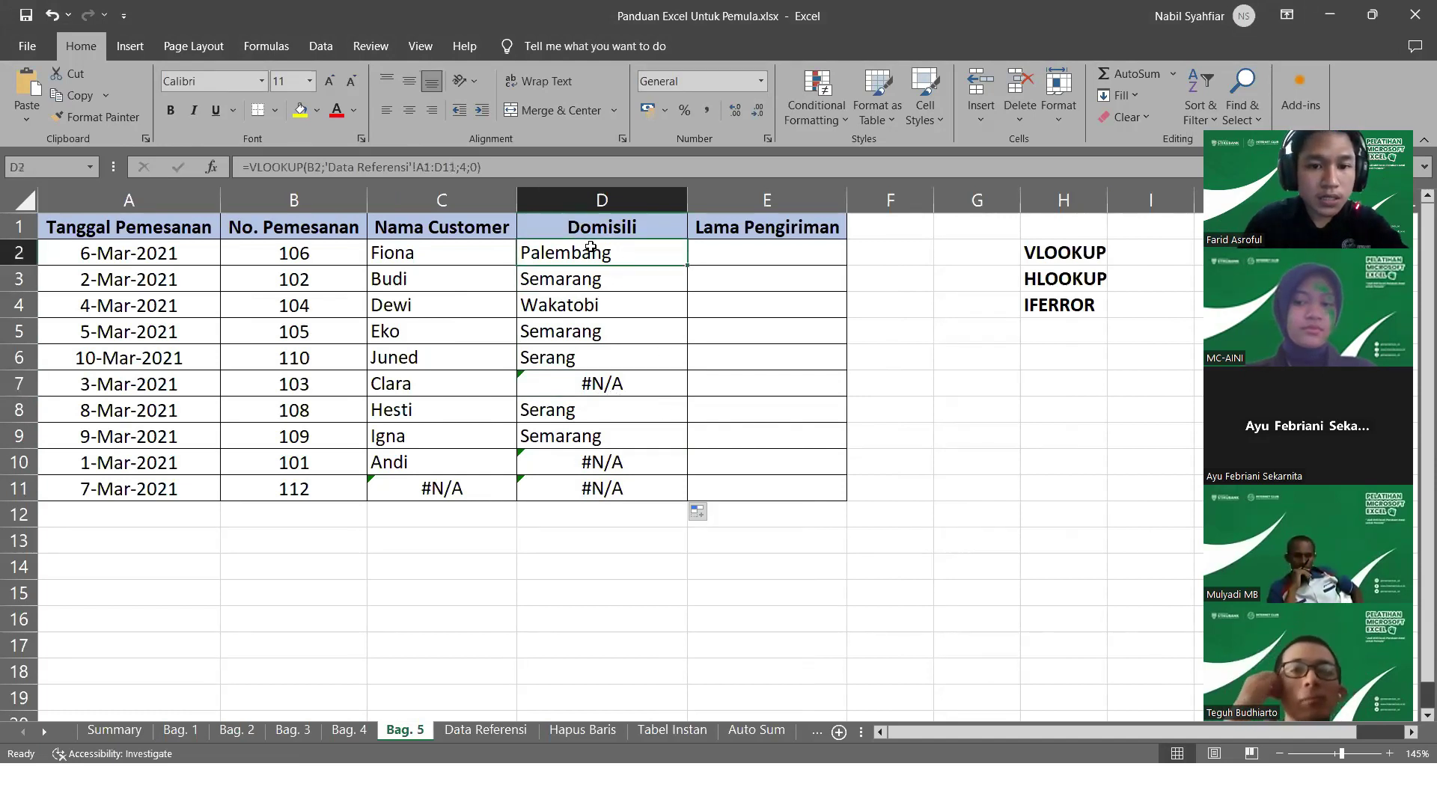
pyautogui.click(575, 284)
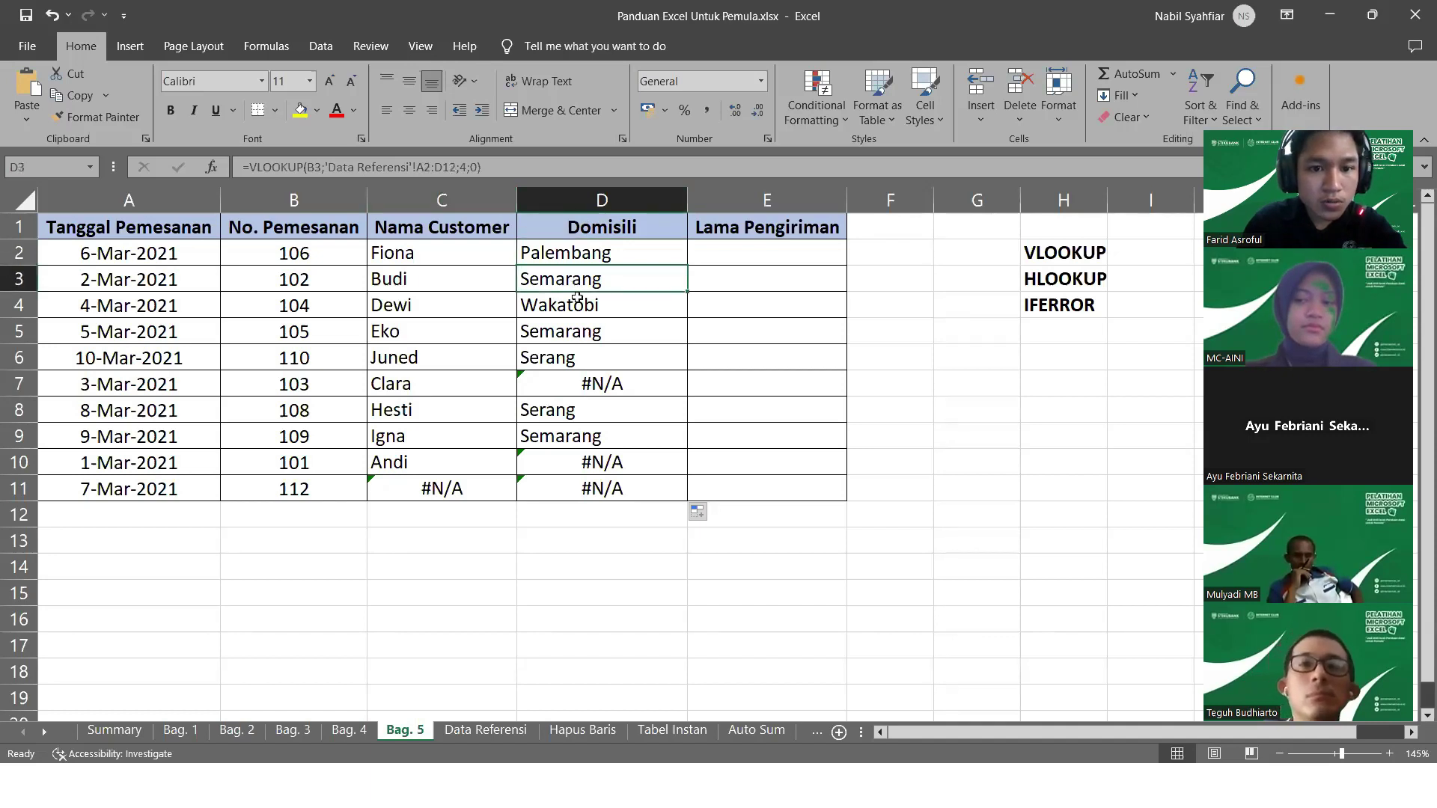
pyautogui.click(576, 299)
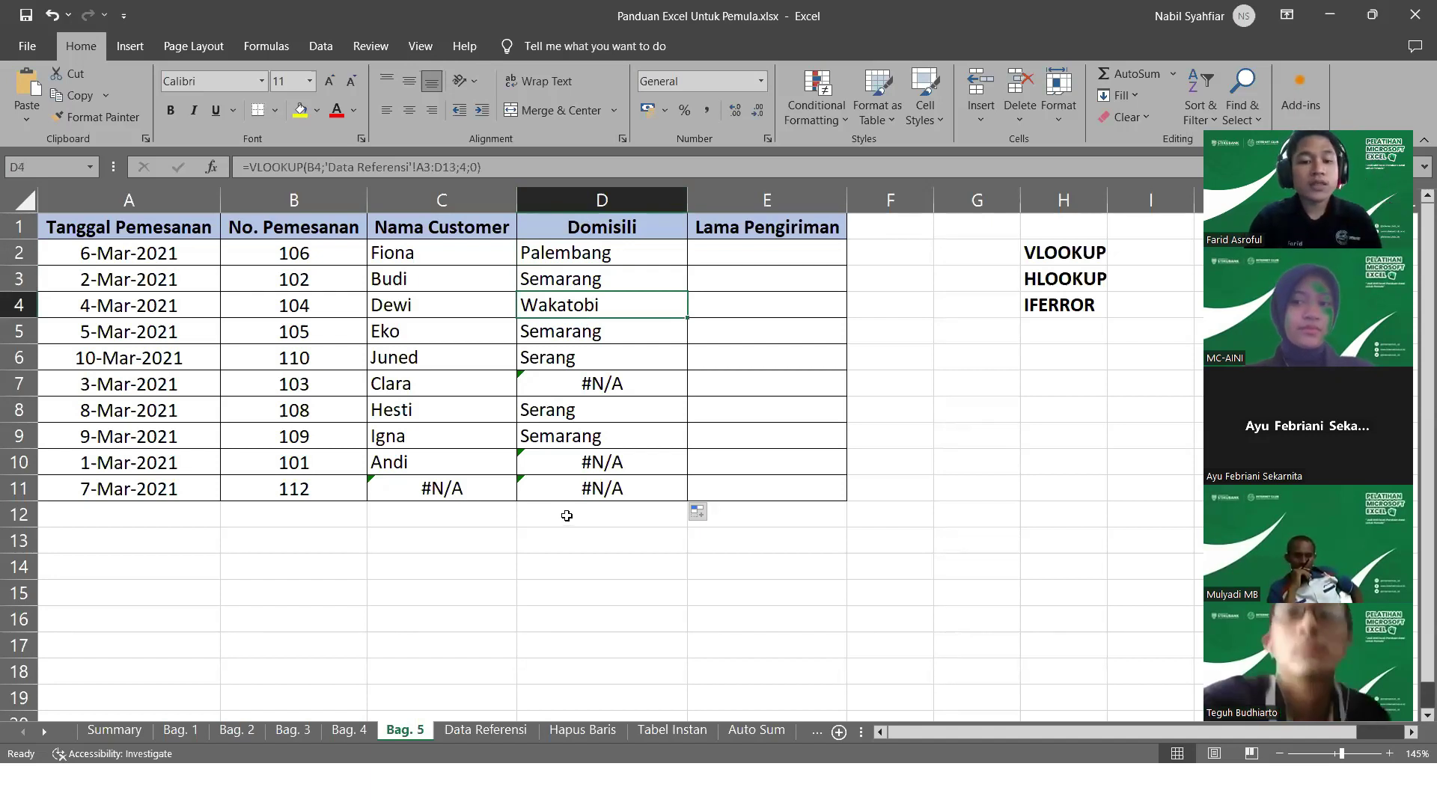
pyautogui.click(580, 258)
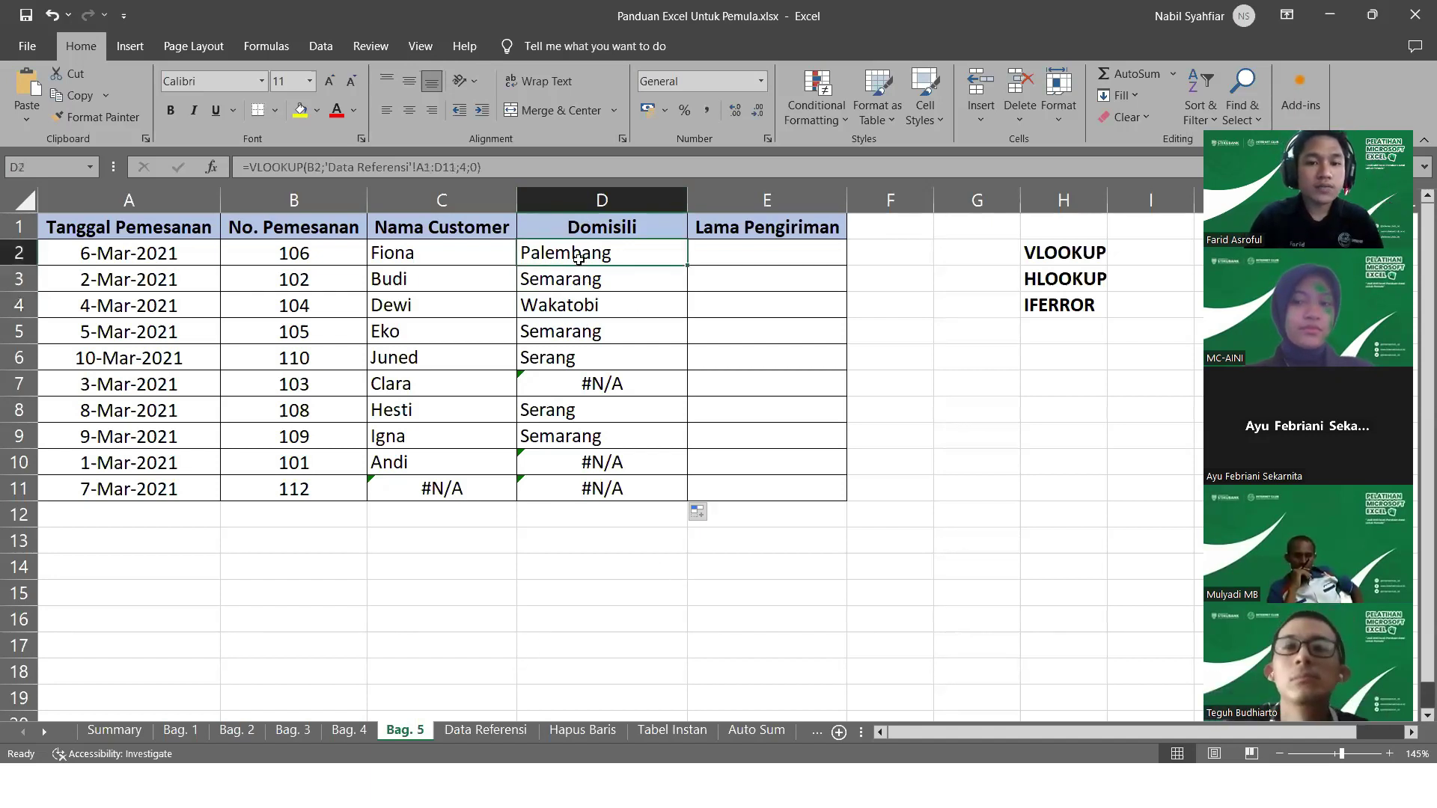
# Rebuild D2's lookup with absolute table 'Data Referensi'!$A$1:$D$11, column 4 and exact match 0
pyautogui.doubleClick(580, 258)
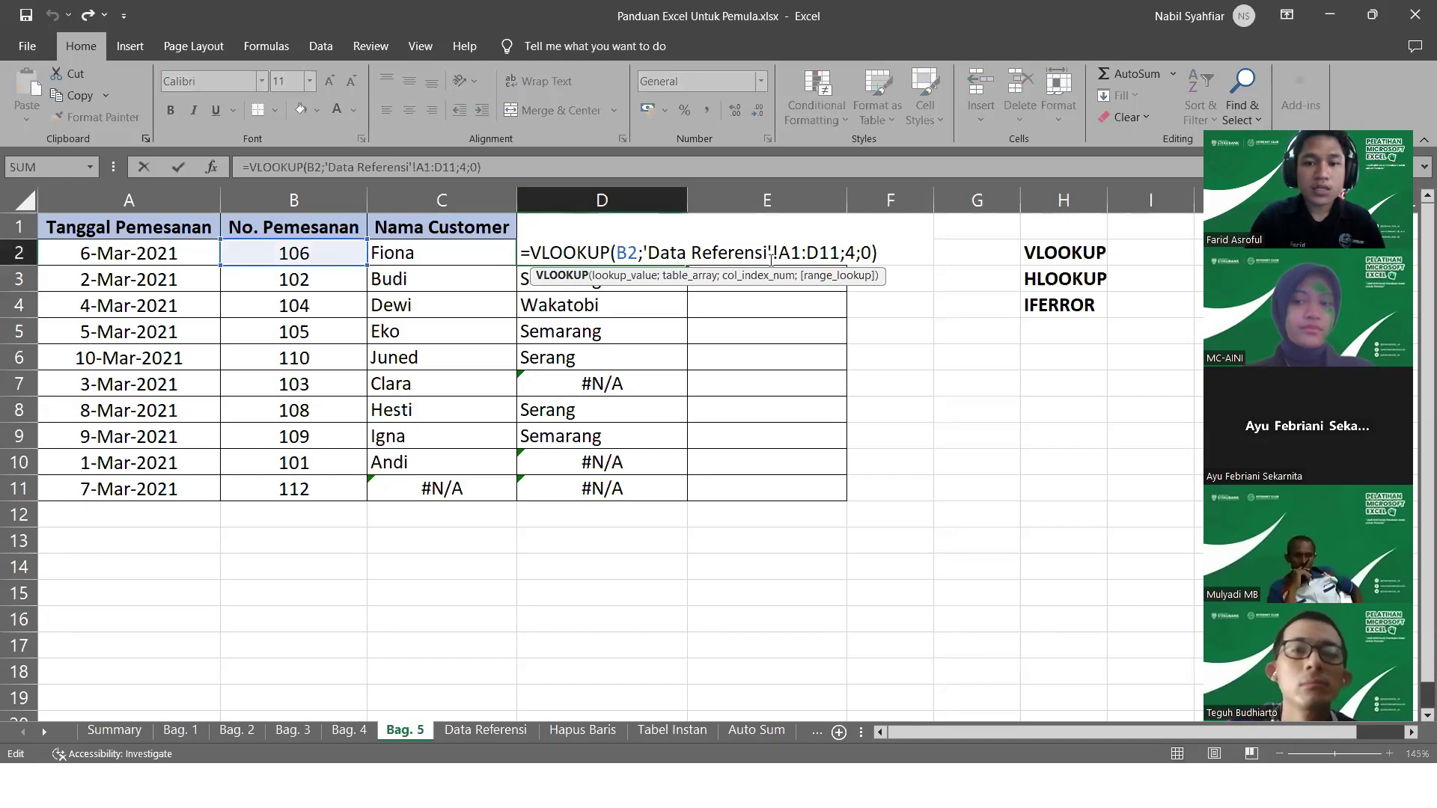
pyautogui.click(872, 252)
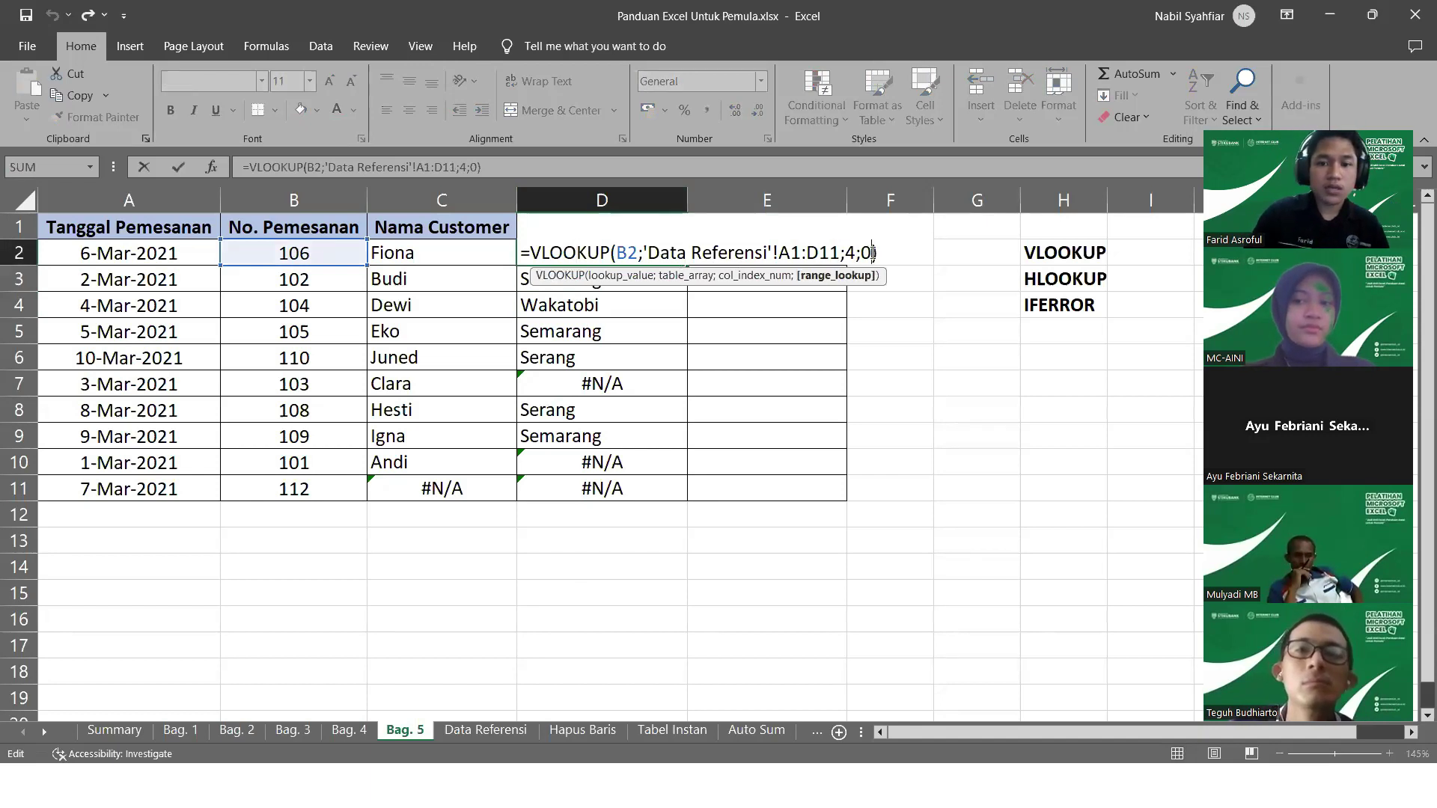
pyautogui.press('BackSpace')
pyautogui.press('BackSpace')
pyautogui.press('BackSpace')
pyautogui.press('BackSpace')
pyautogui.press('BackSpace')
pyautogui.press('BackSpace')
pyautogui.press('BackSpace')
pyautogui.press('BackSpace')
pyautogui.press('BackSpace')
pyautogui.press('BackSpace')
pyautogui.press('BackSpace')
pyautogui.press('BackSpace')
pyautogui.press('BackSpace')
pyautogui.press('BackSpace')
pyautogui.press('BackSpace')
pyautogui.press('BackSpace')
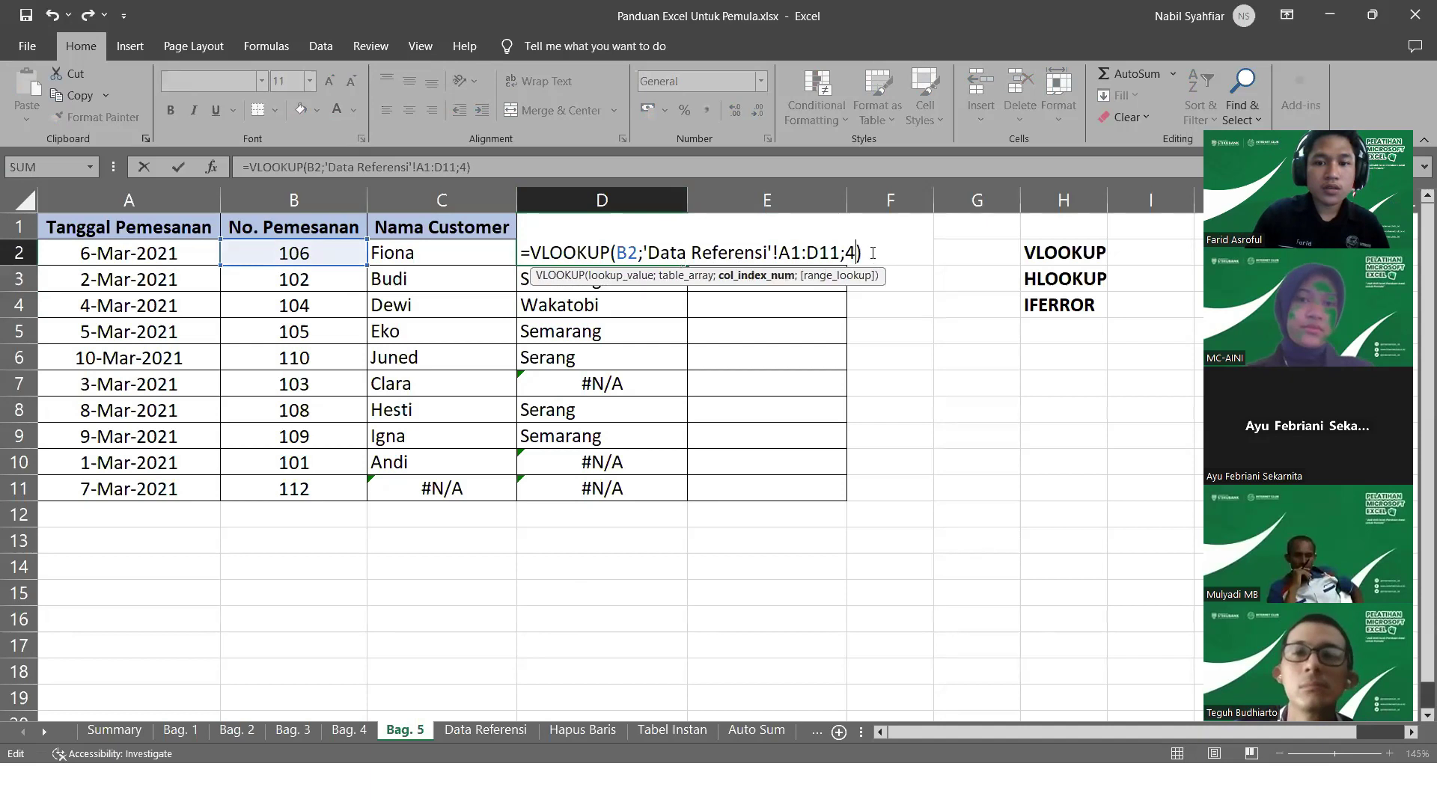
pyautogui.press('BackSpace')
pyautogui.press('BackSpace')
pyautogui.press('BackSpace')
pyautogui.press('BackSpace')
pyautogui.press('BackSpace')
pyautogui.press('BackSpace')
pyautogui.press('BackSpace')
pyautogui.press('BackSpace')
pyautogui.press('BackSpace')
pyautogui.press('BackSpace')
pyautogui.press('BackSpace')
pyautogui.press('BackSpace')
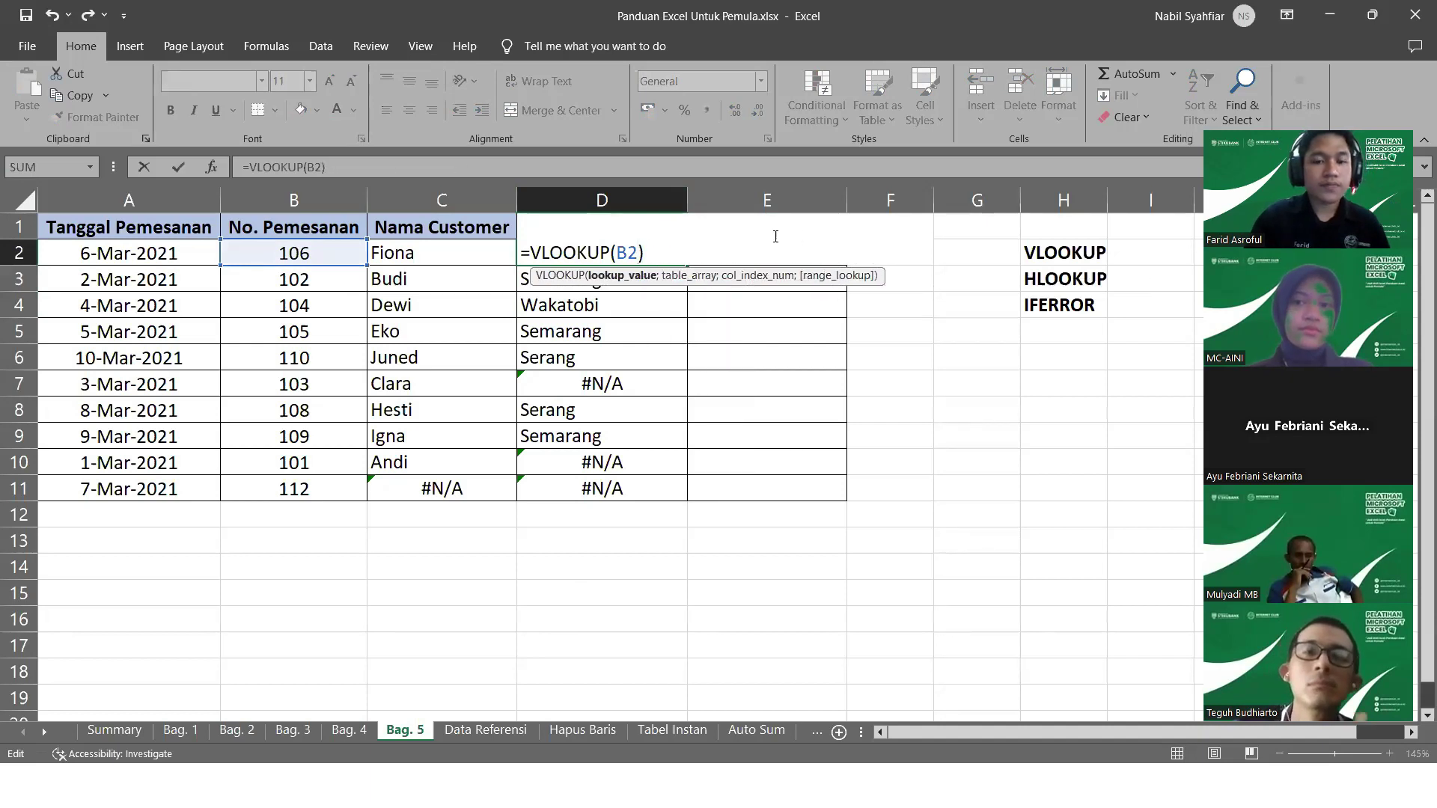
pyautogui.write(';')
pyautogui.click(487, 730)
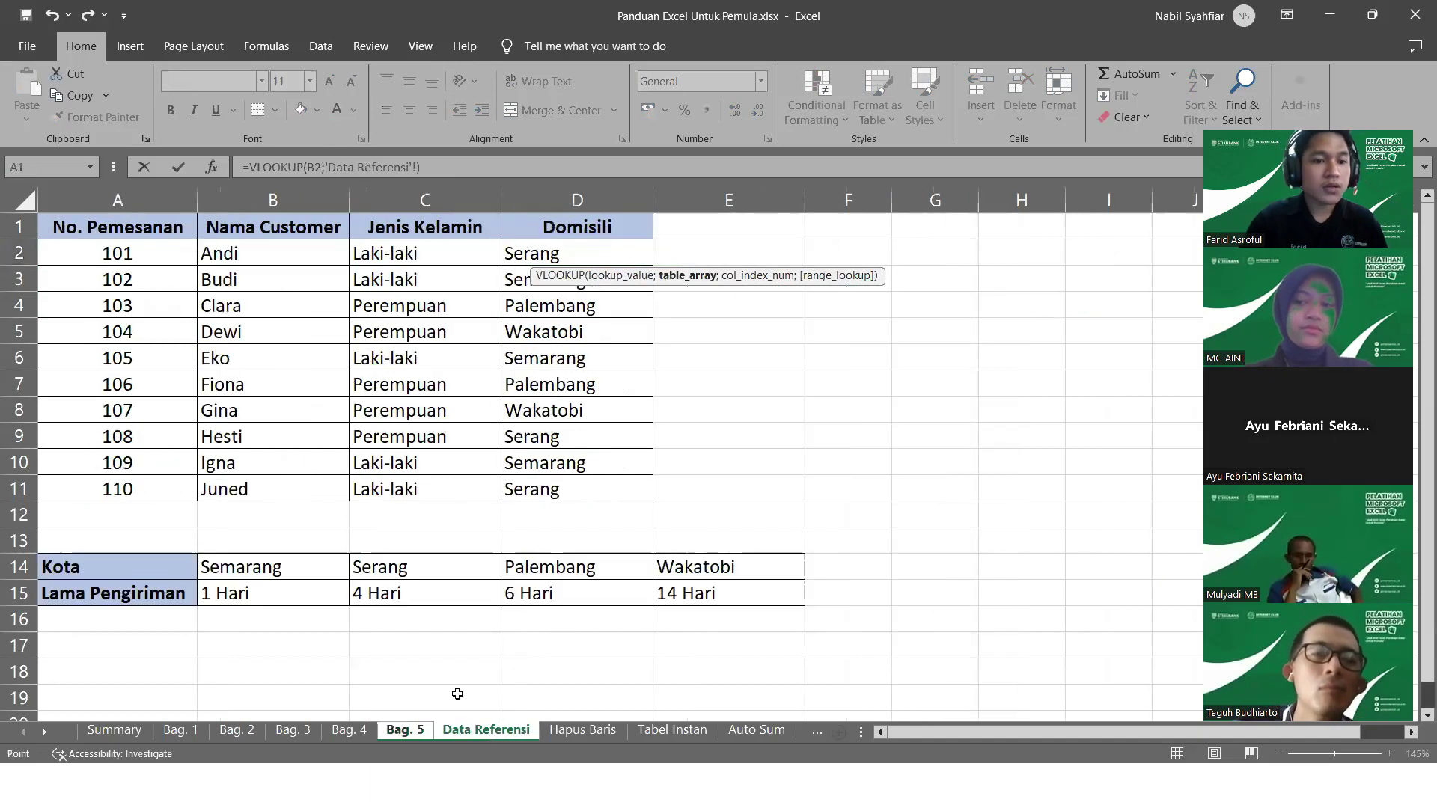
pyautogui.moveTo(97, 228); pyautogui.dragTo(564, 481)
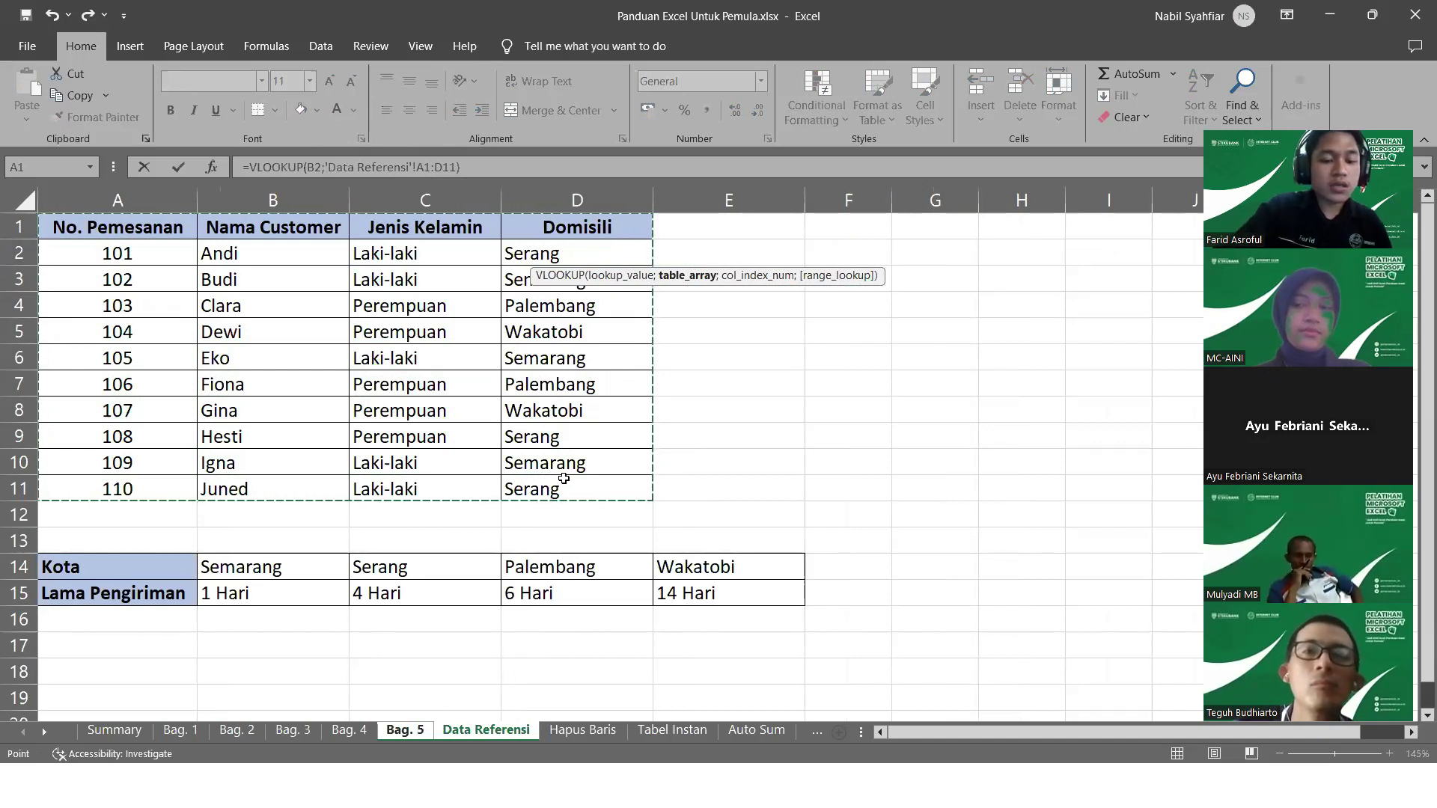
pyautogui.press('F4')
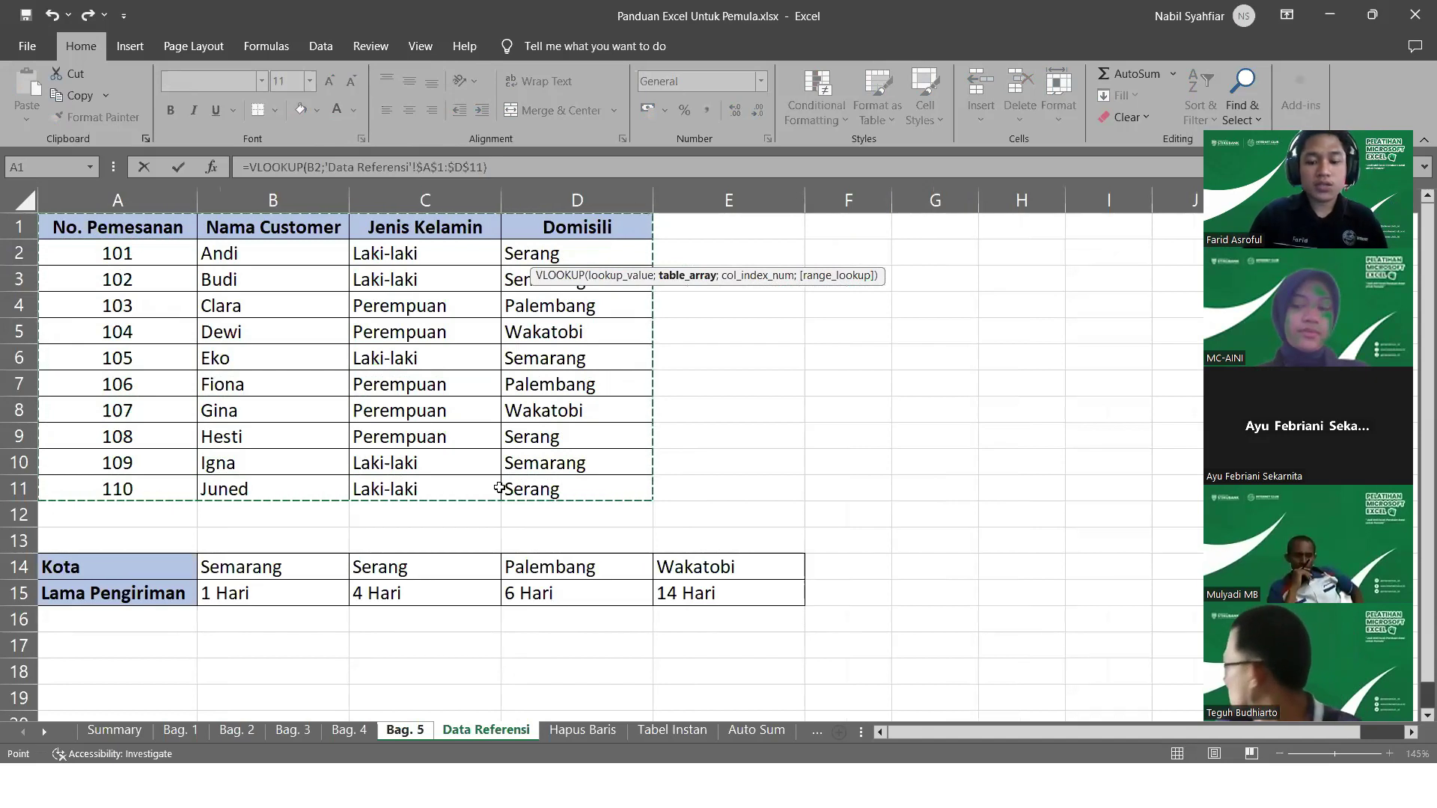
pyautogui.write(';')
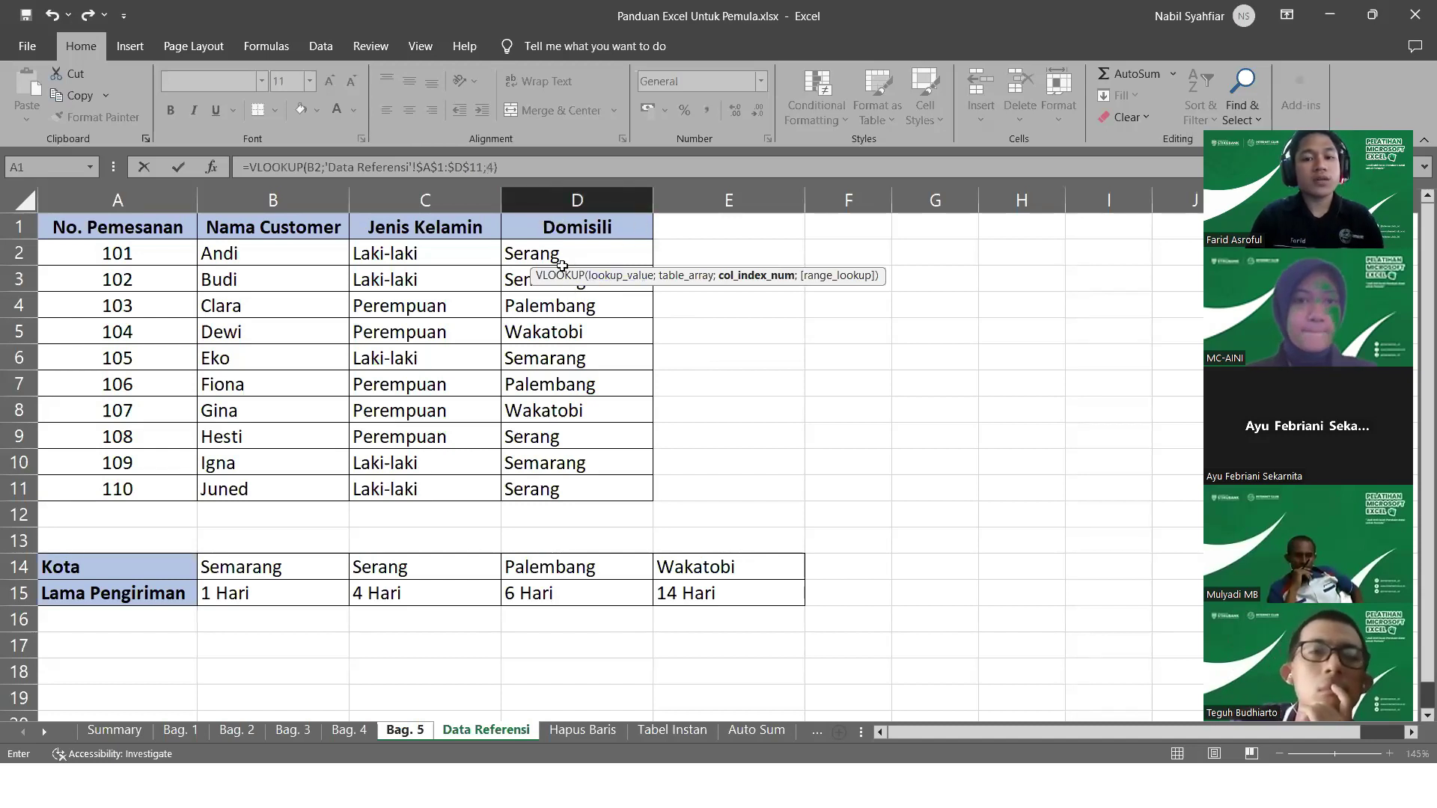
pyautogui.write('4;')
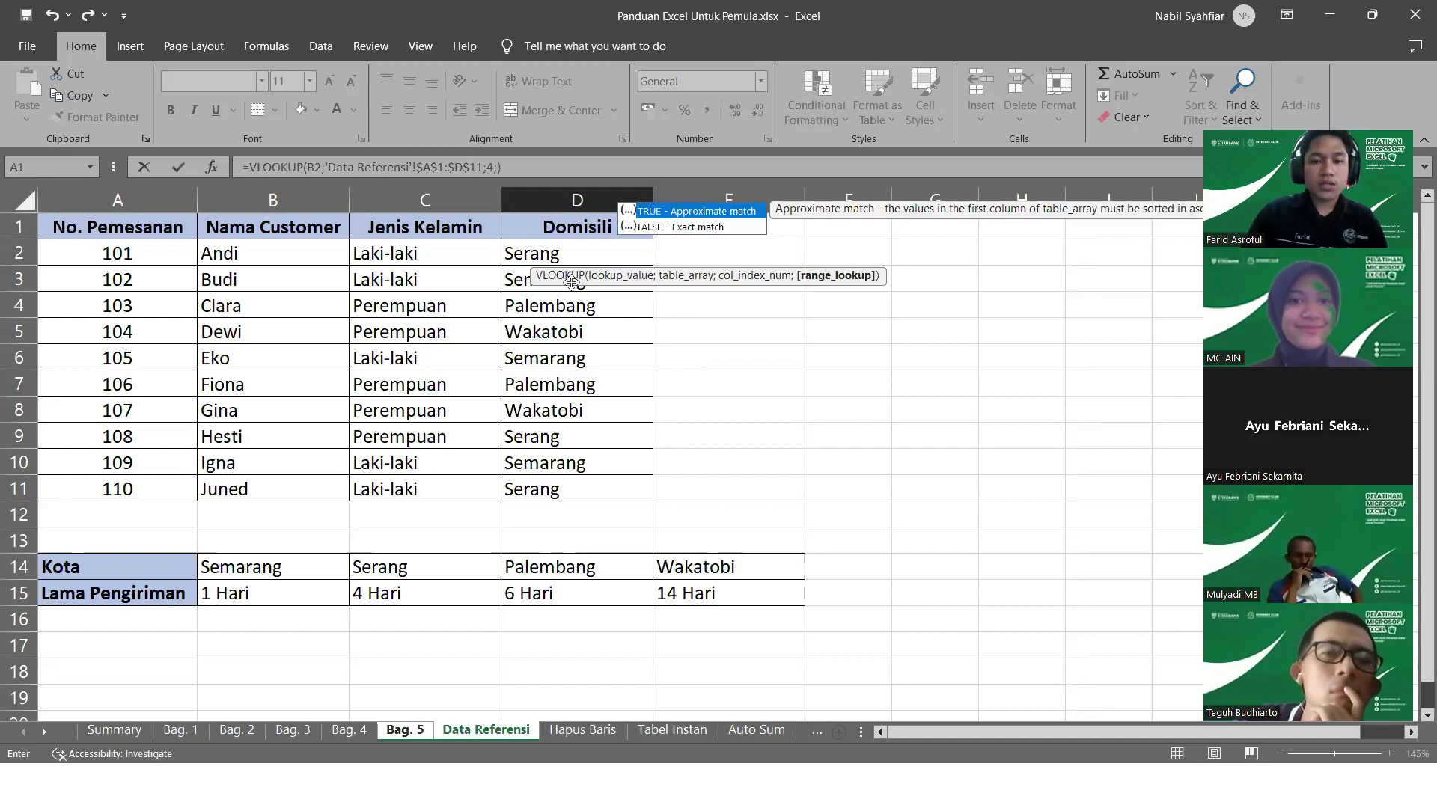
pyautogui.write('0')
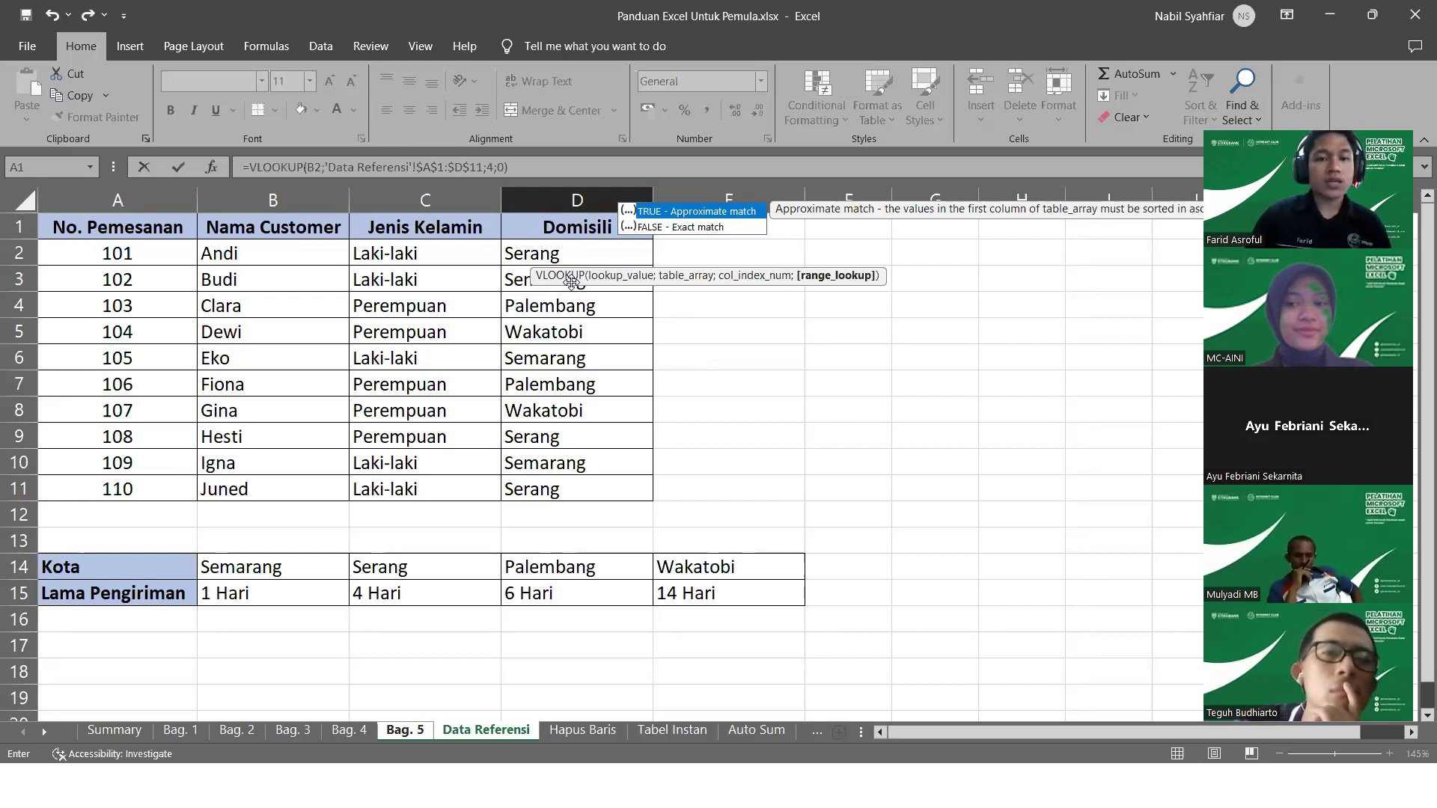
pyautogui.press('Return')
pyautogui.click(631, 253)
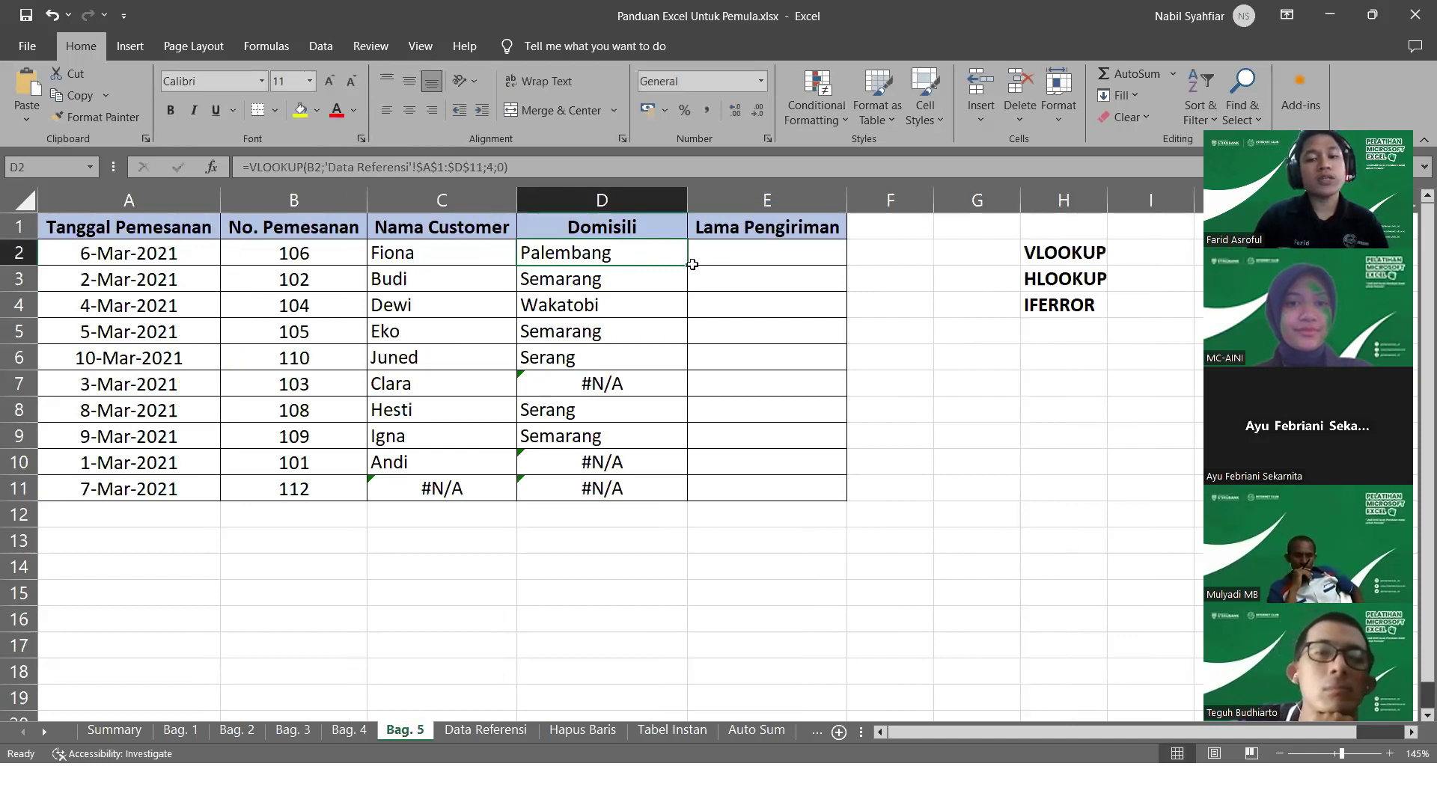
# Fill the corrected lookup down to D11, so D7 shows Palembang and D10 Serang; D11 stays #N/A
pyautogui.moveTo(687, 265); pyautogui.dragTo(674, 488)
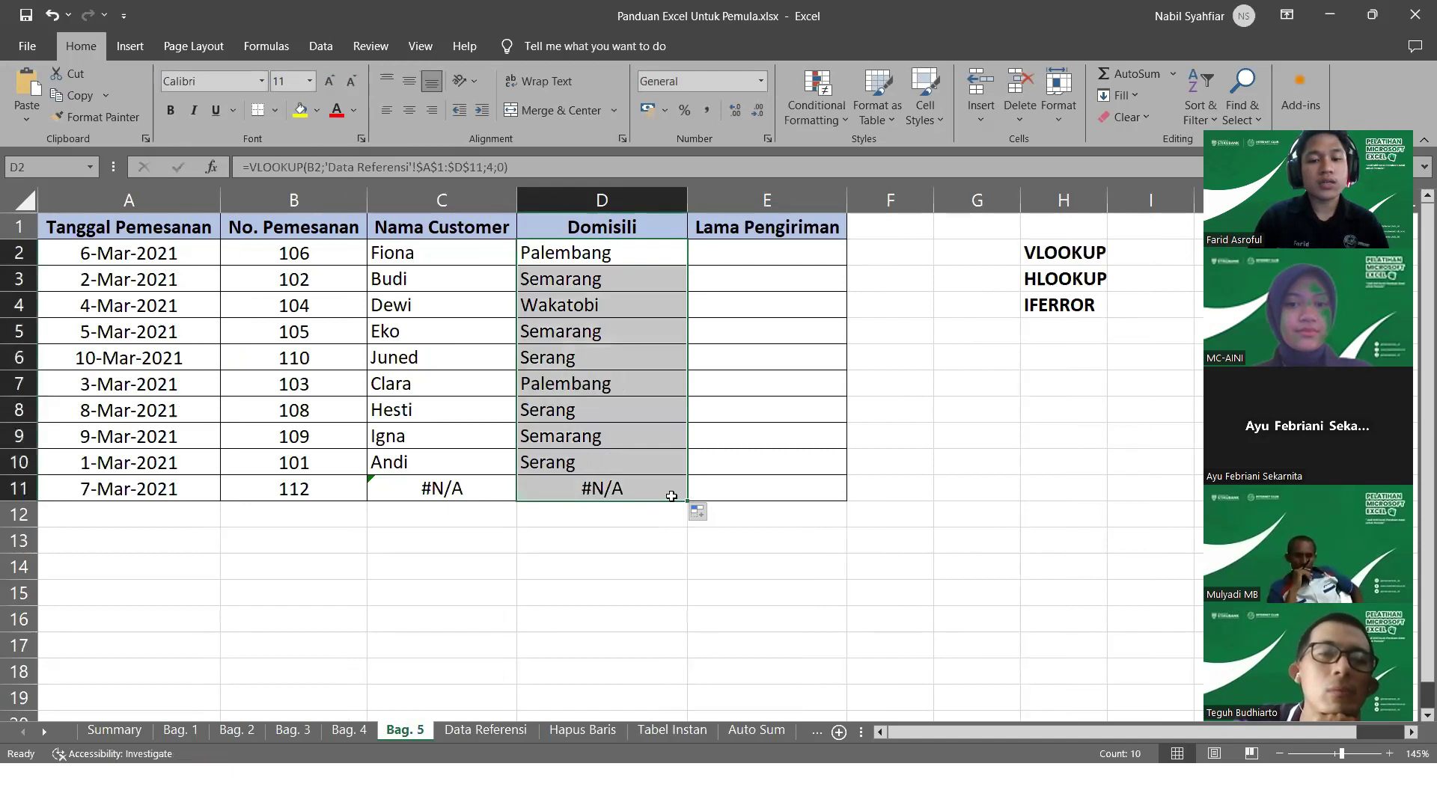
pyautogui.click(593, 386)
pyautogui.click(592, 492)
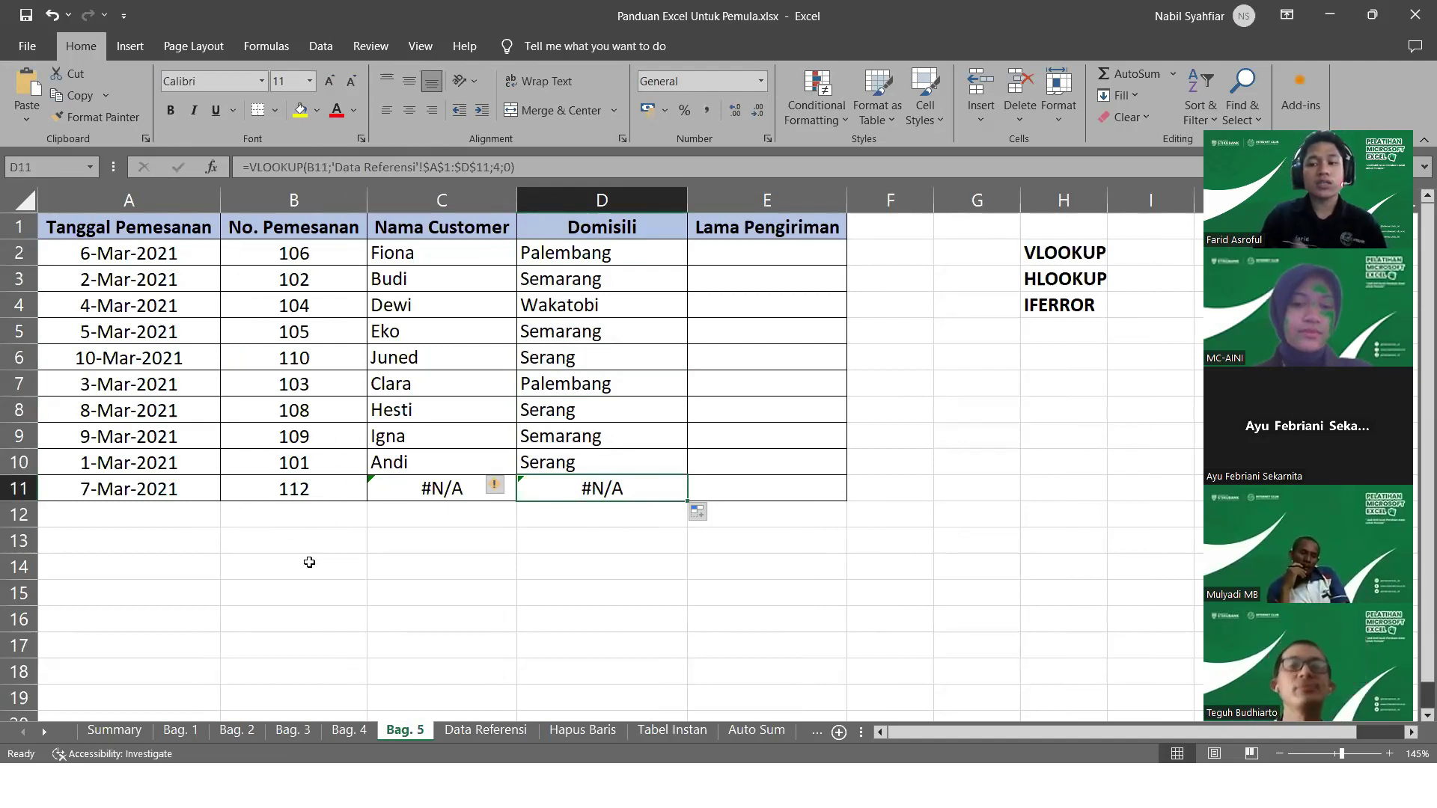
pyautogui.click(759, 258)
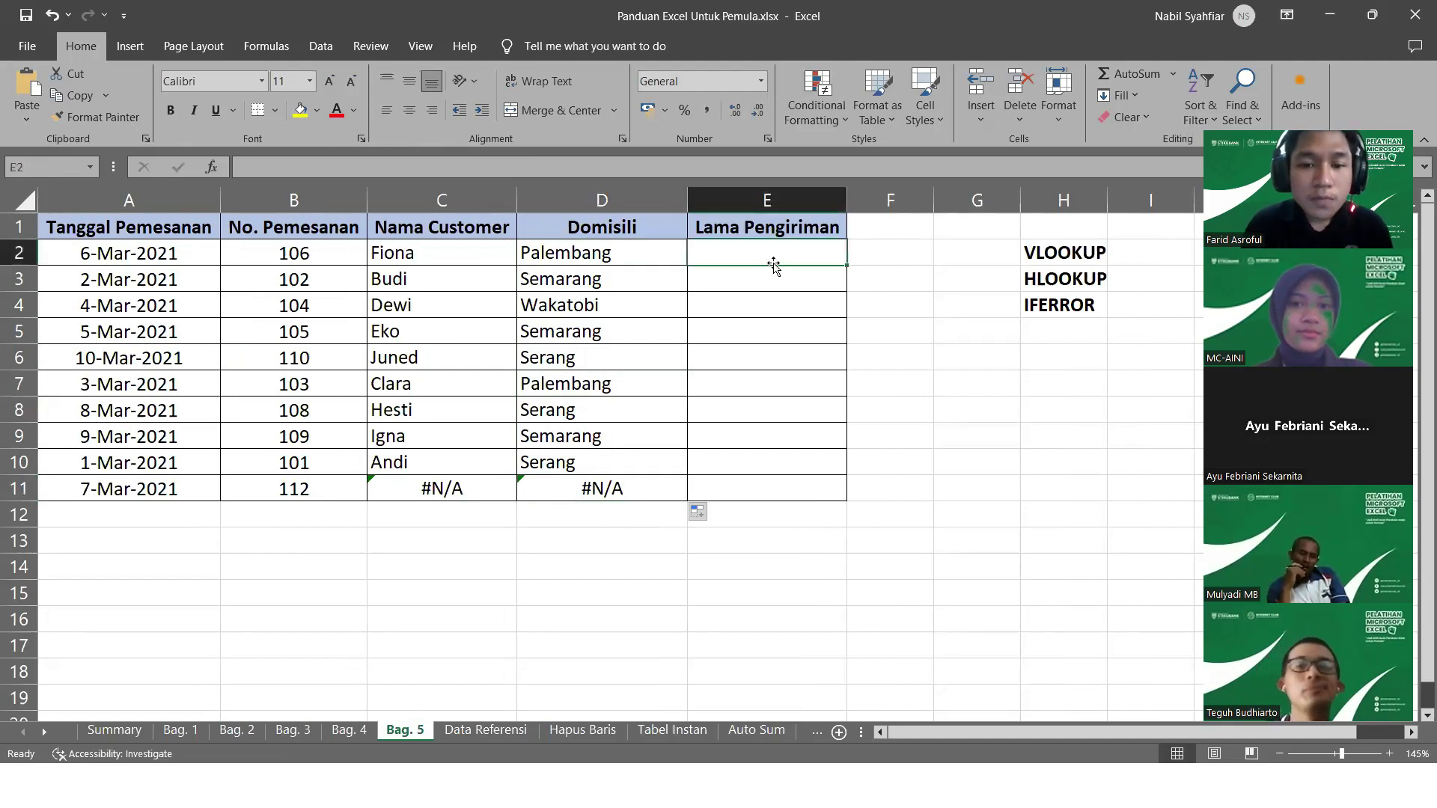
pyautogui.click(483, 732)
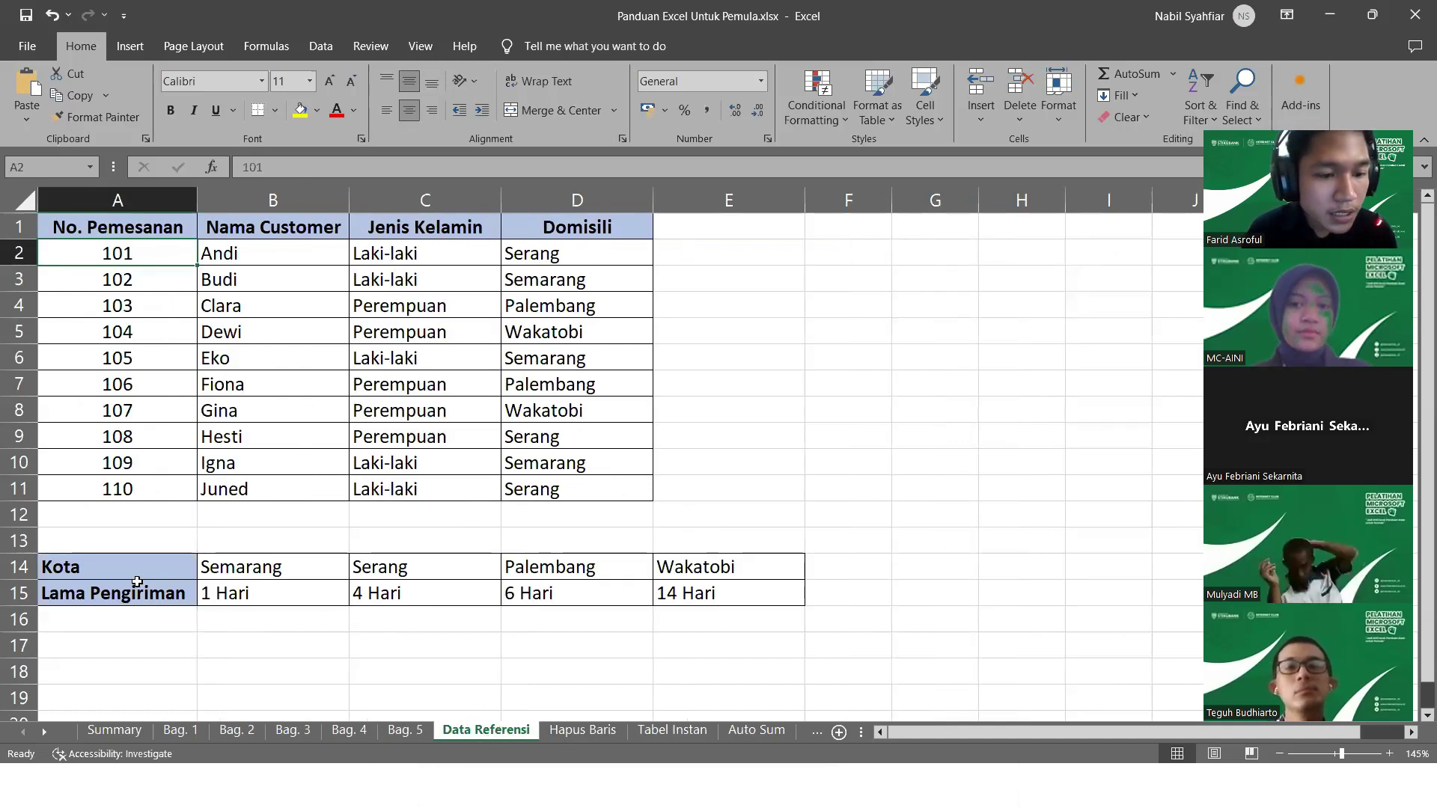
pyautogui.moveTo(113, 568); pyautogui.dragTo(674, 592)
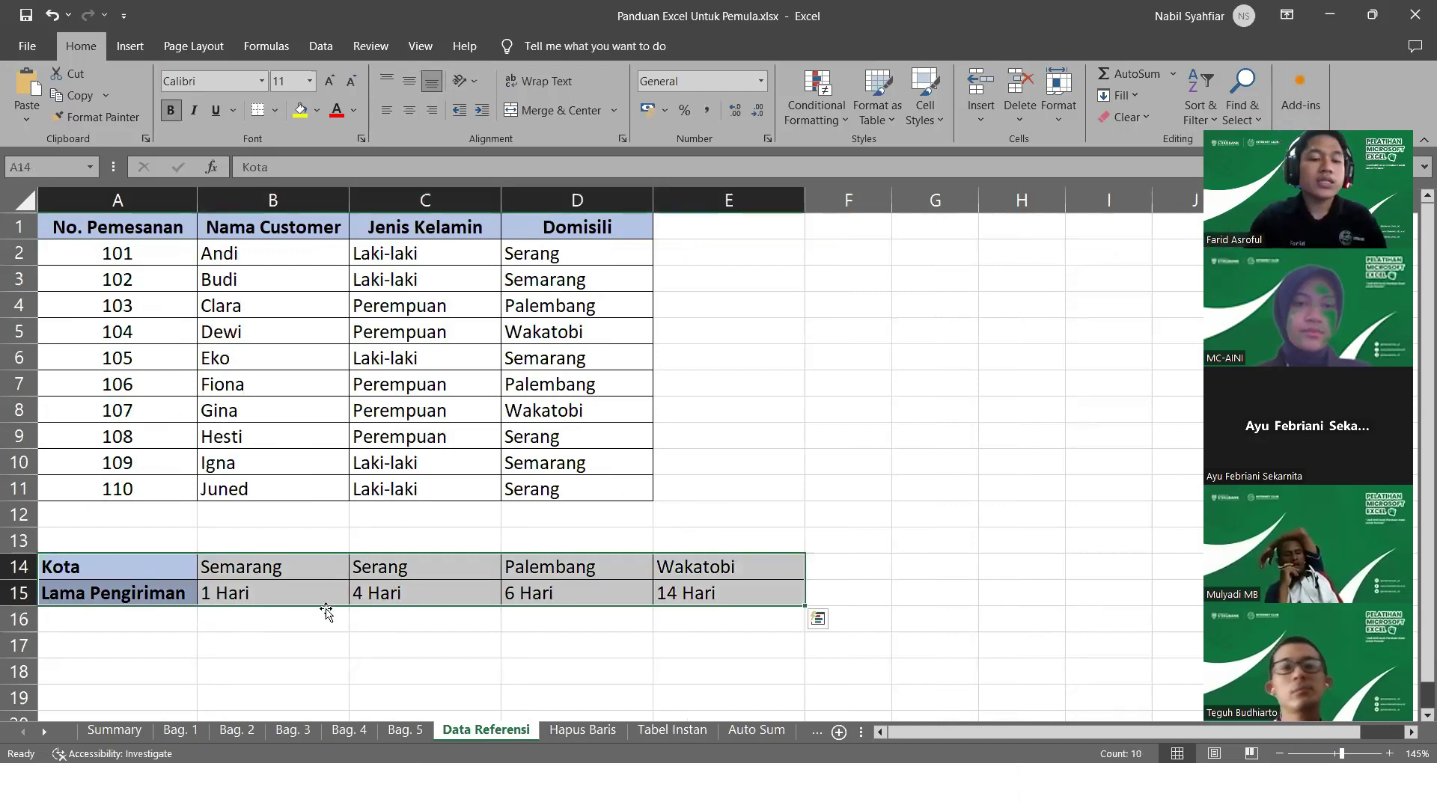
pyautogui.click(407, 731)
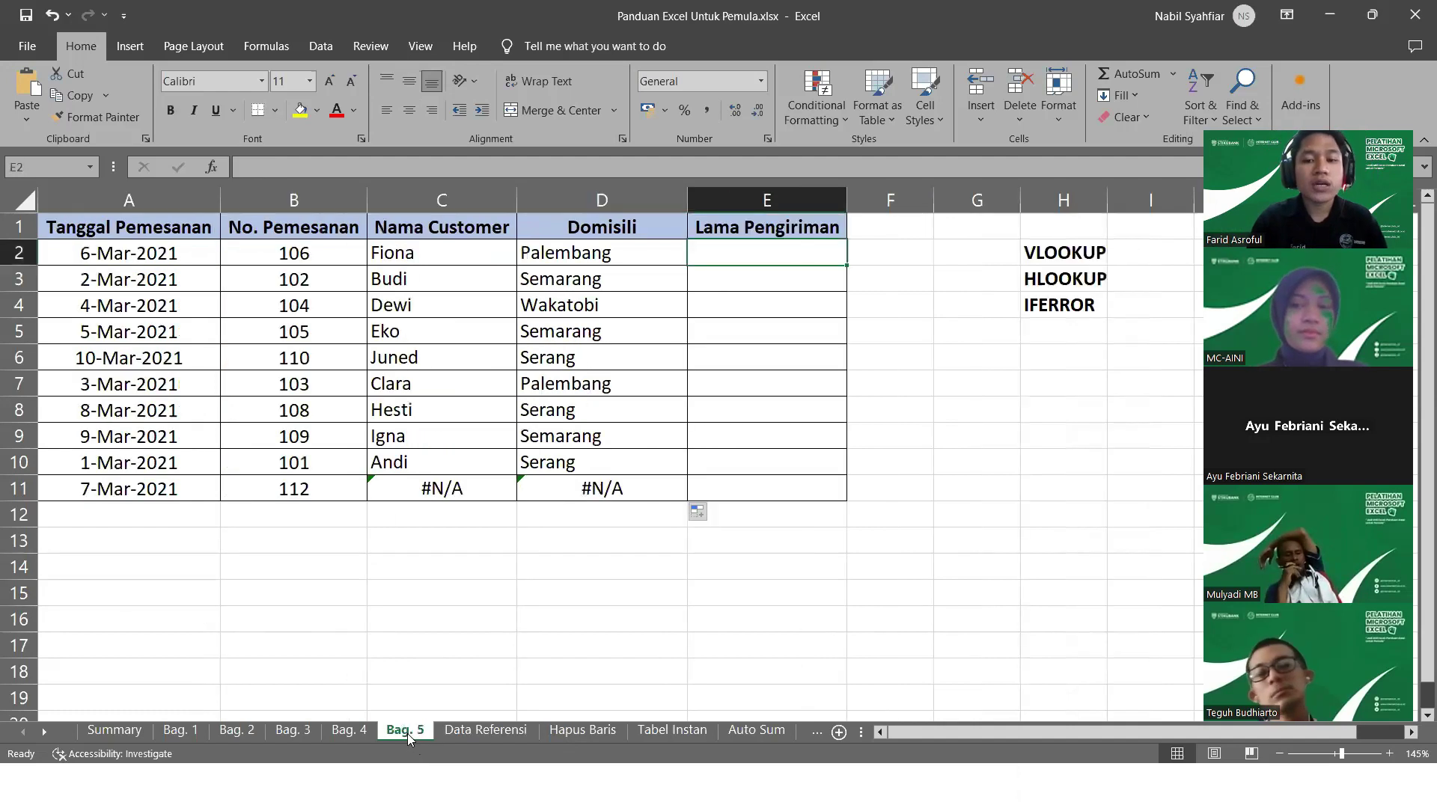
pyautogui.click(1069, 278)
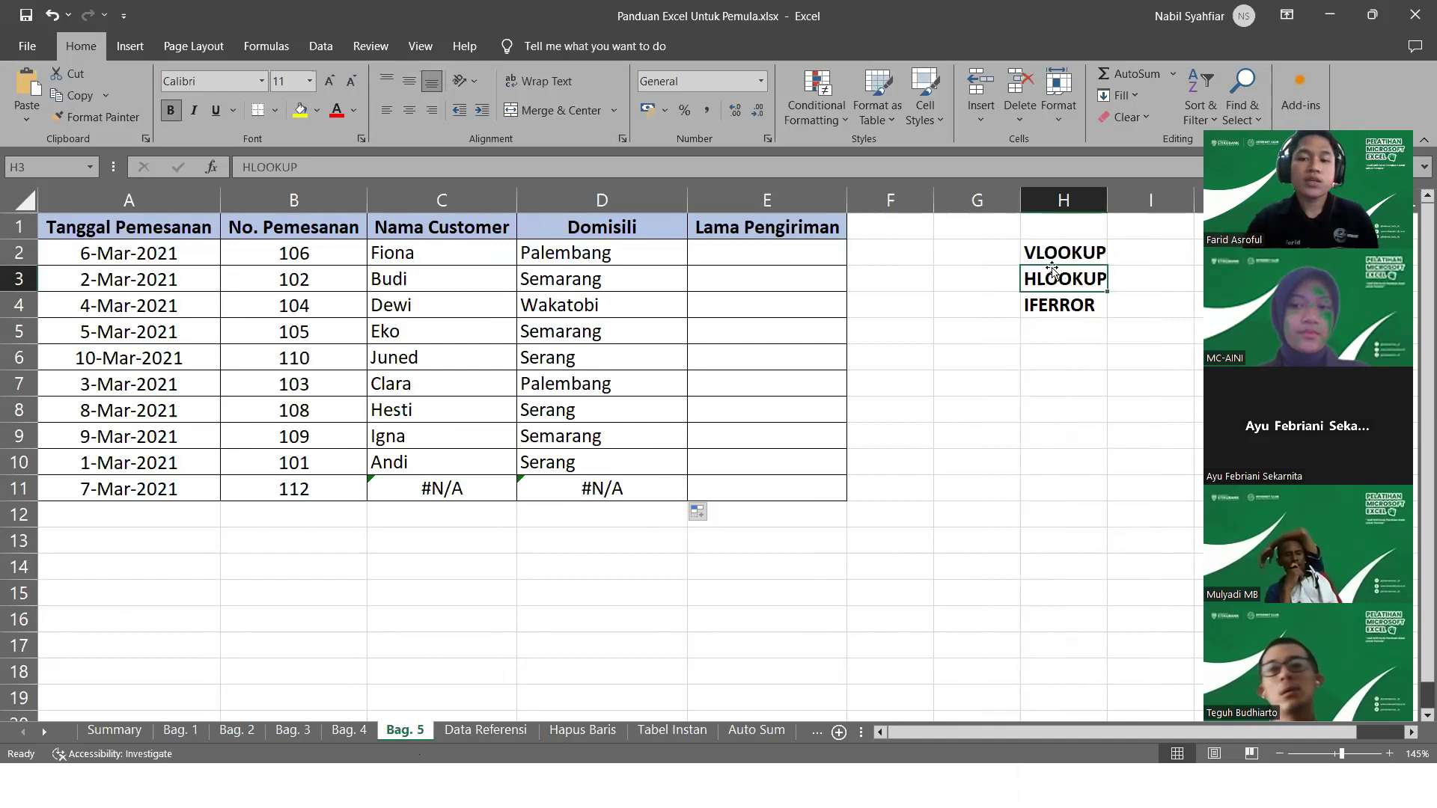
pyautogui.click(1075, 253)
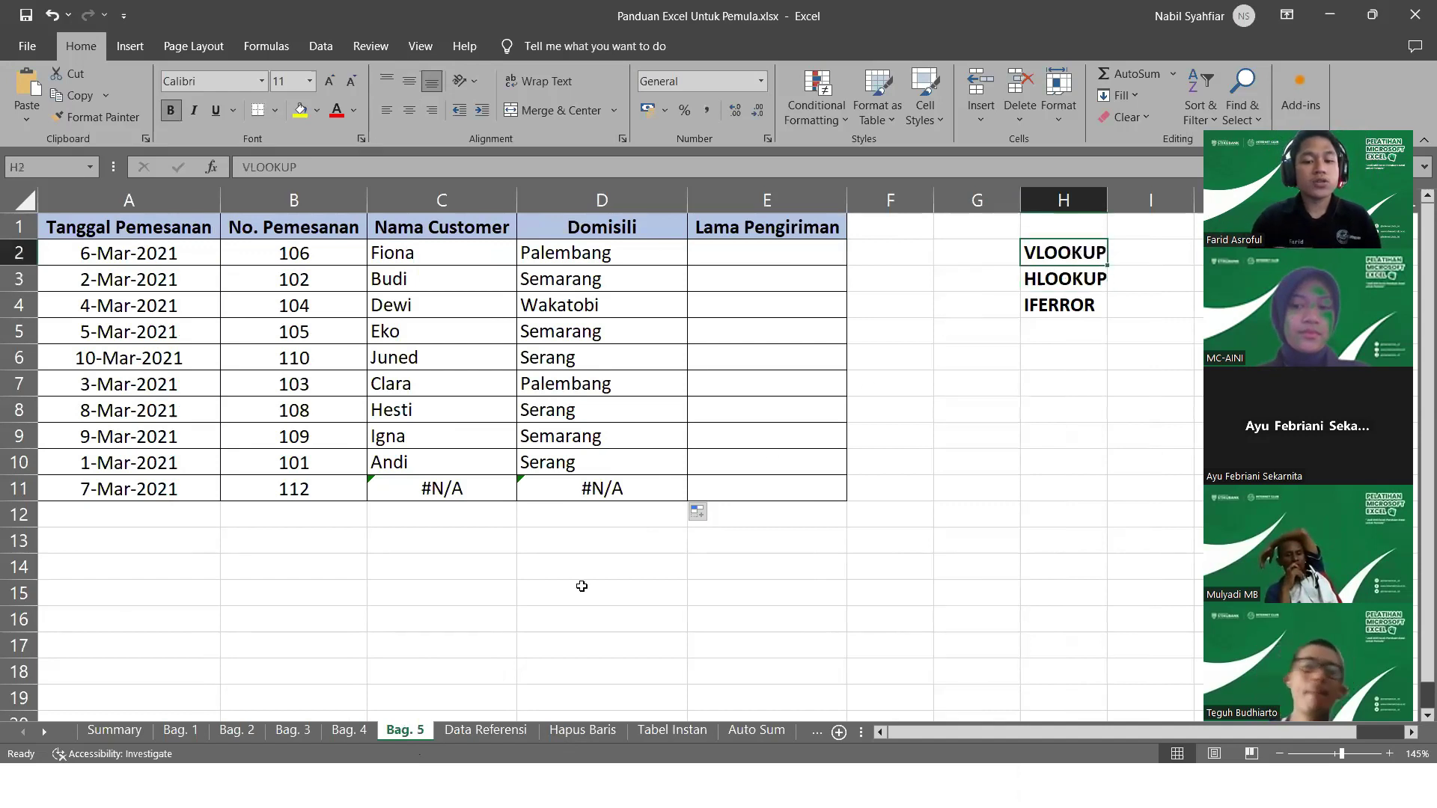
pyautogui.click(485, 730)
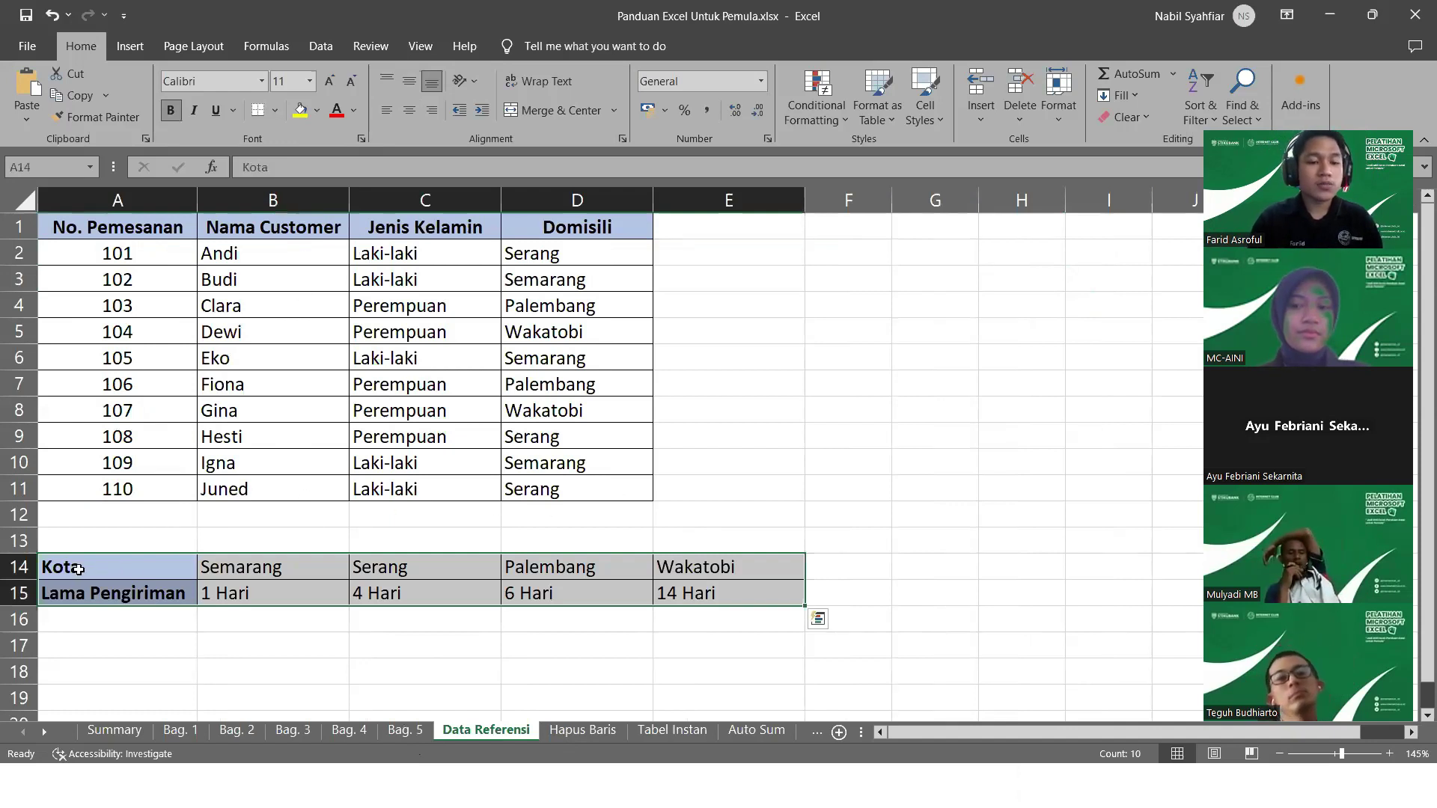
pyautogui.click(87, 546)
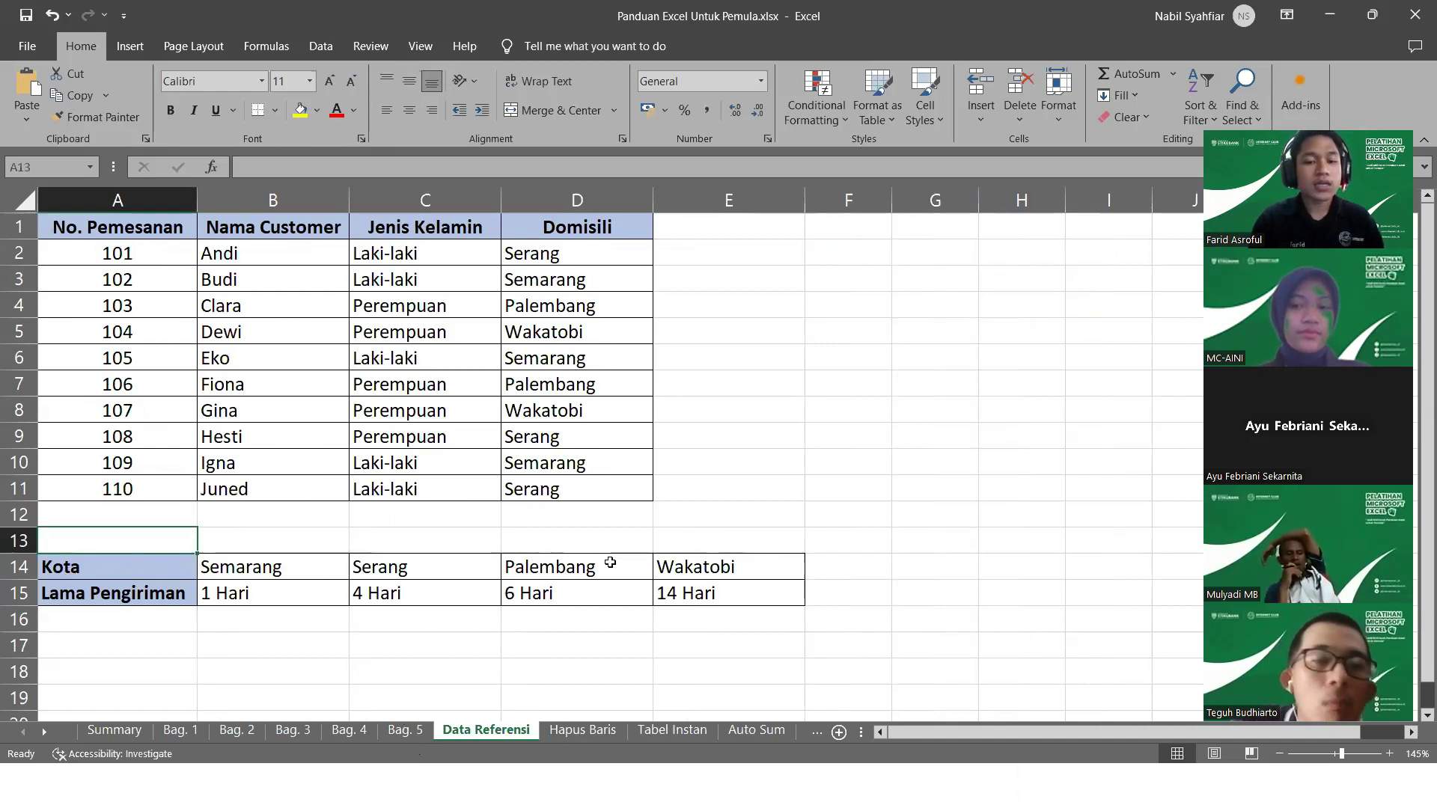
pyautogui.click(407, 730)
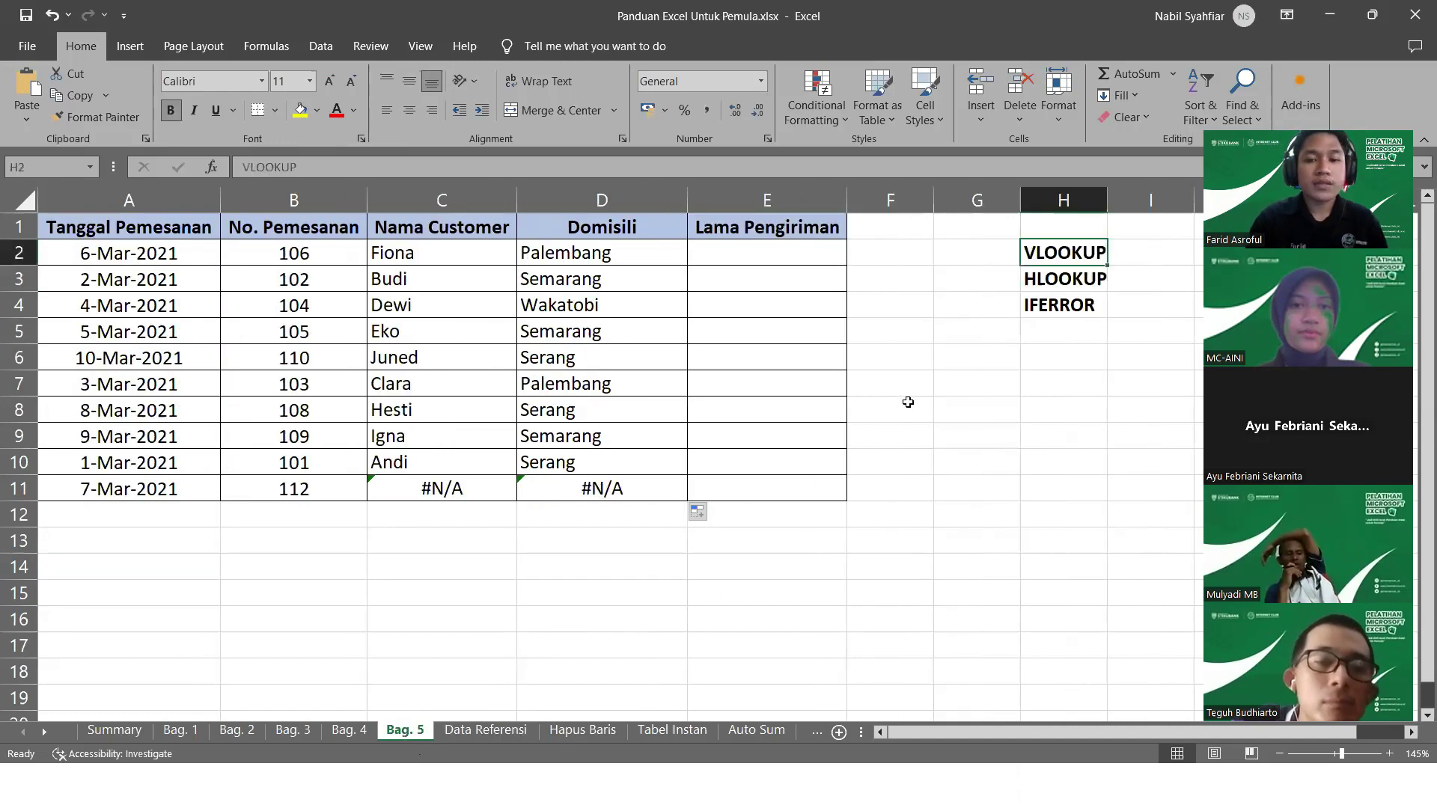
pyautogui.click(762, 261)
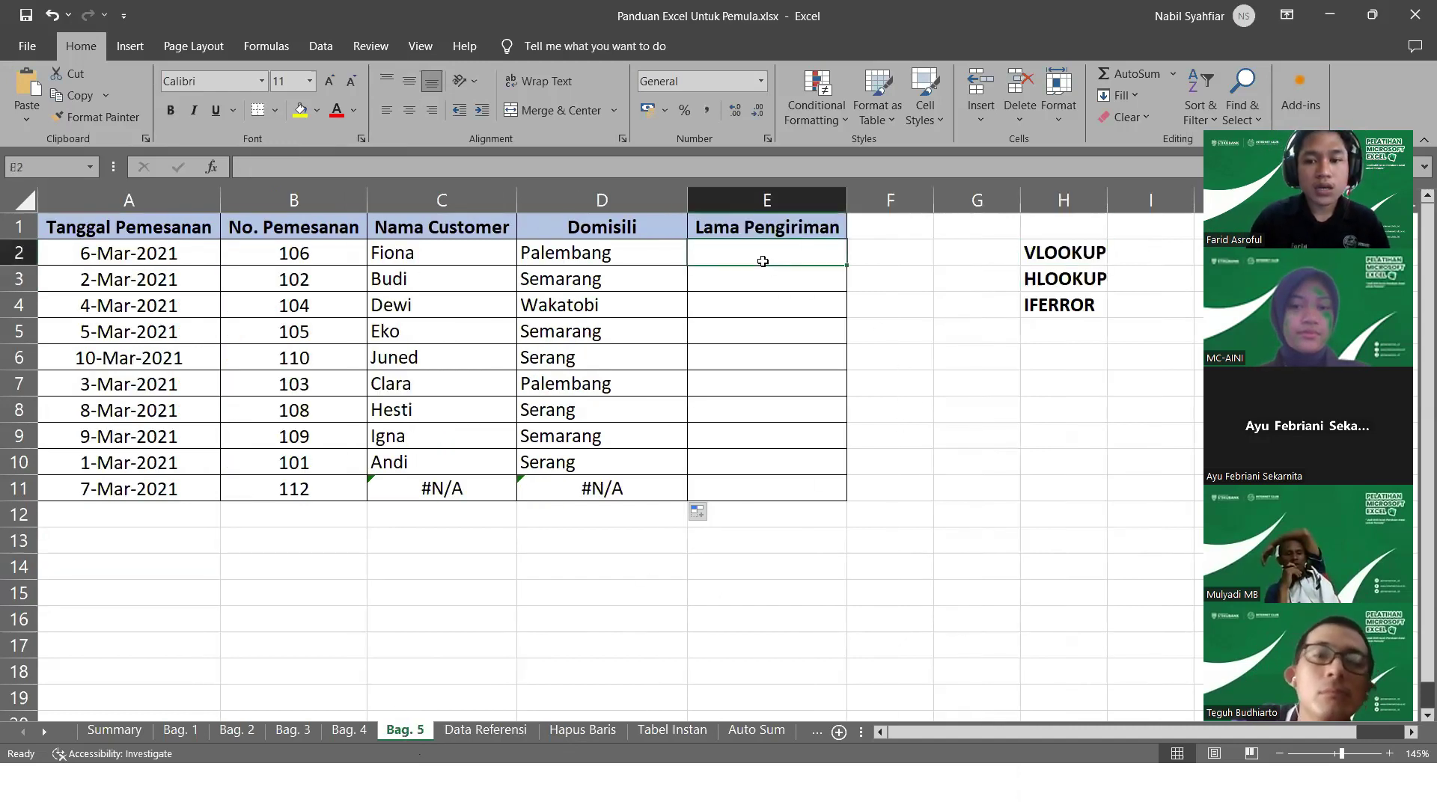
# Begin an HLOOKUP in E2 on Bag. 5, cancel it, and view the Data Referensi sheet
pyautogui.write('=')
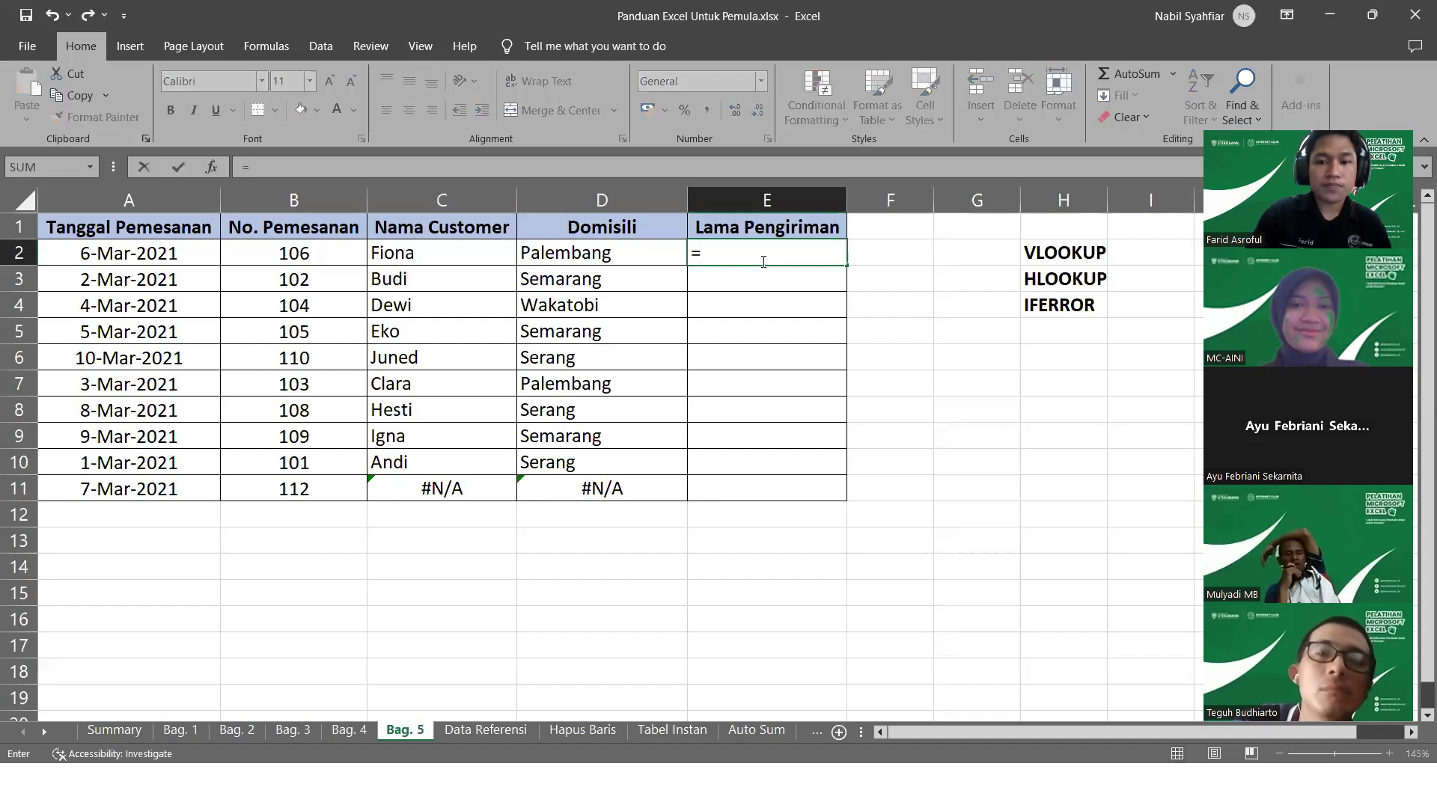
pyautogui.write('HLOOKUP(')
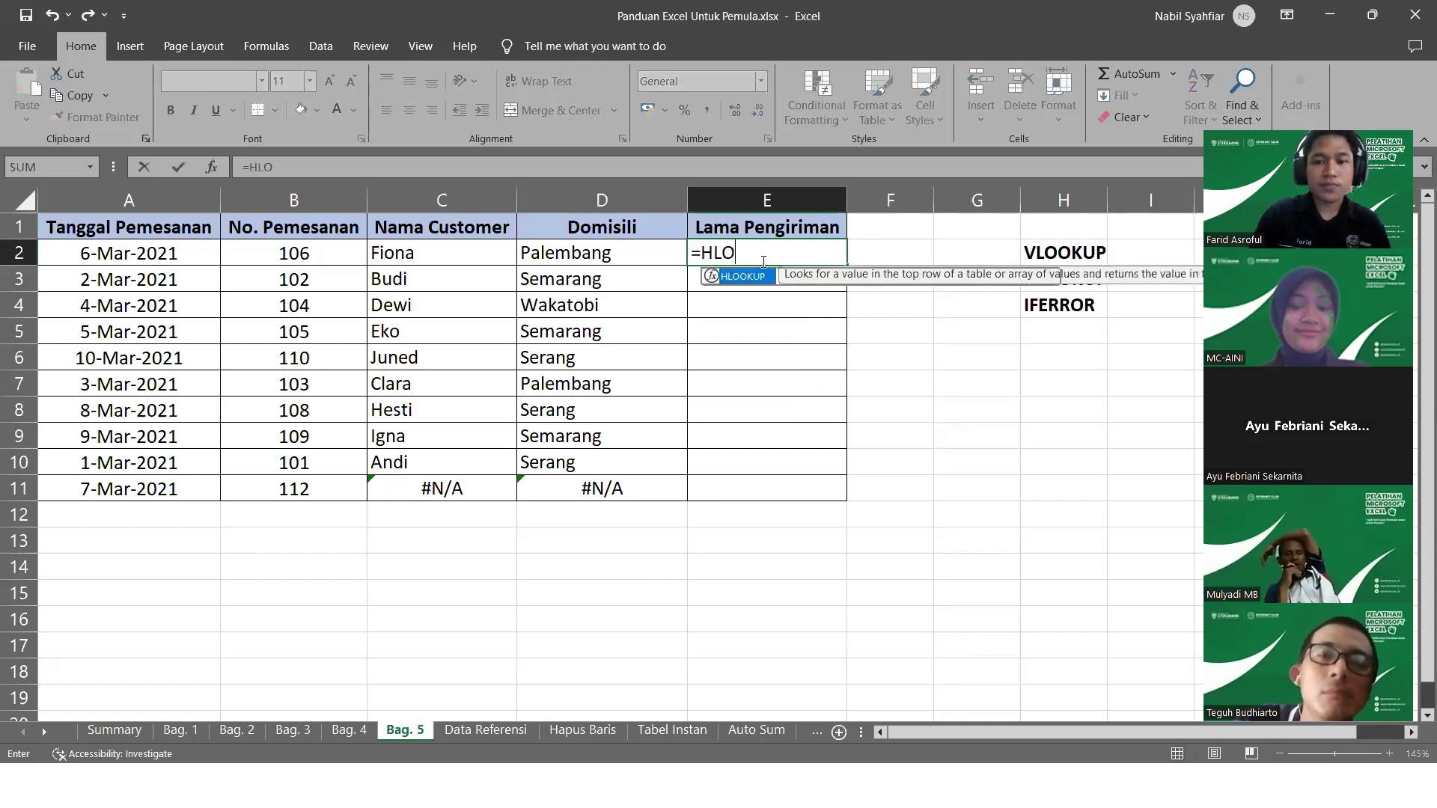
pyautogui.press('Tab')
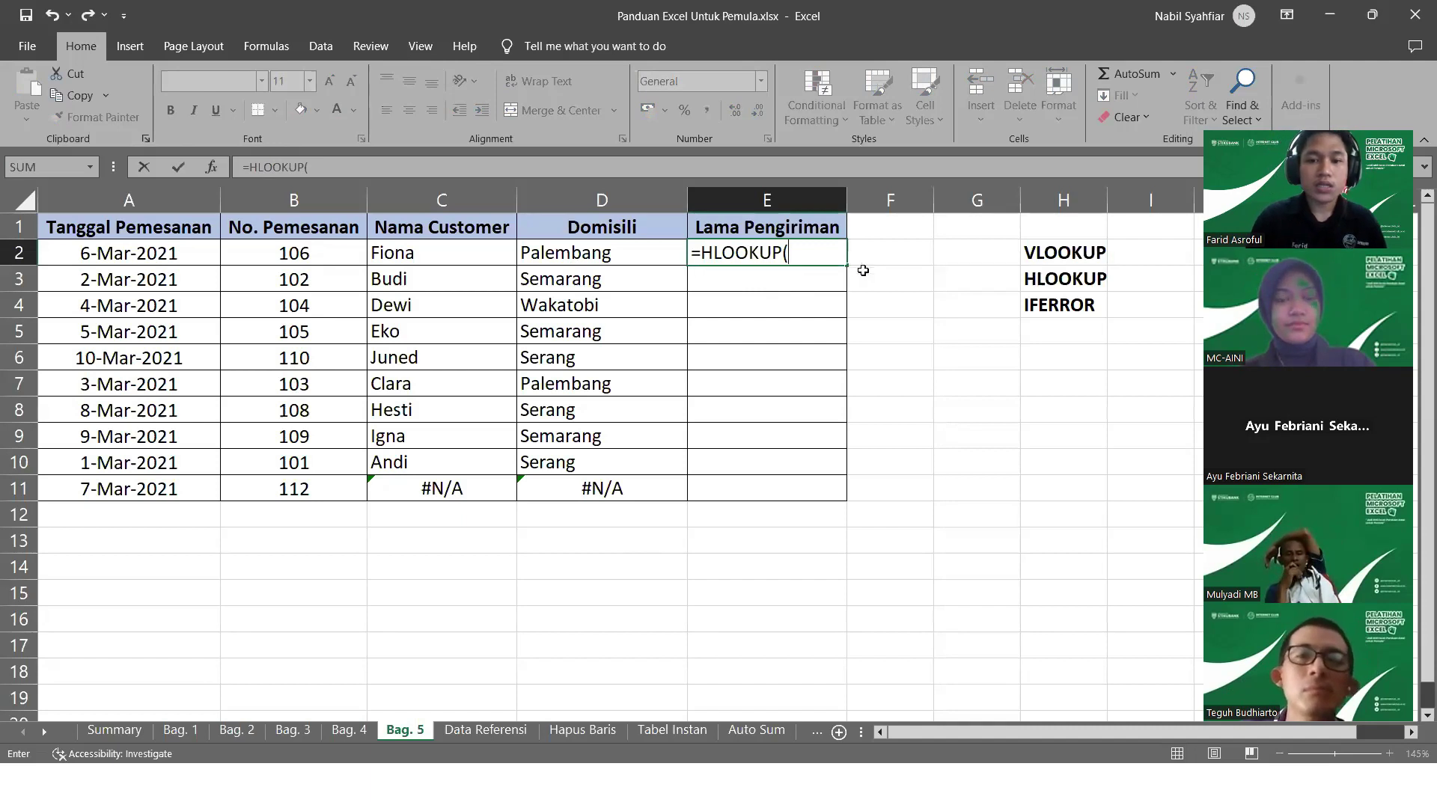
pyautogui.press('Escape')
pyautogui.click(487, 730)
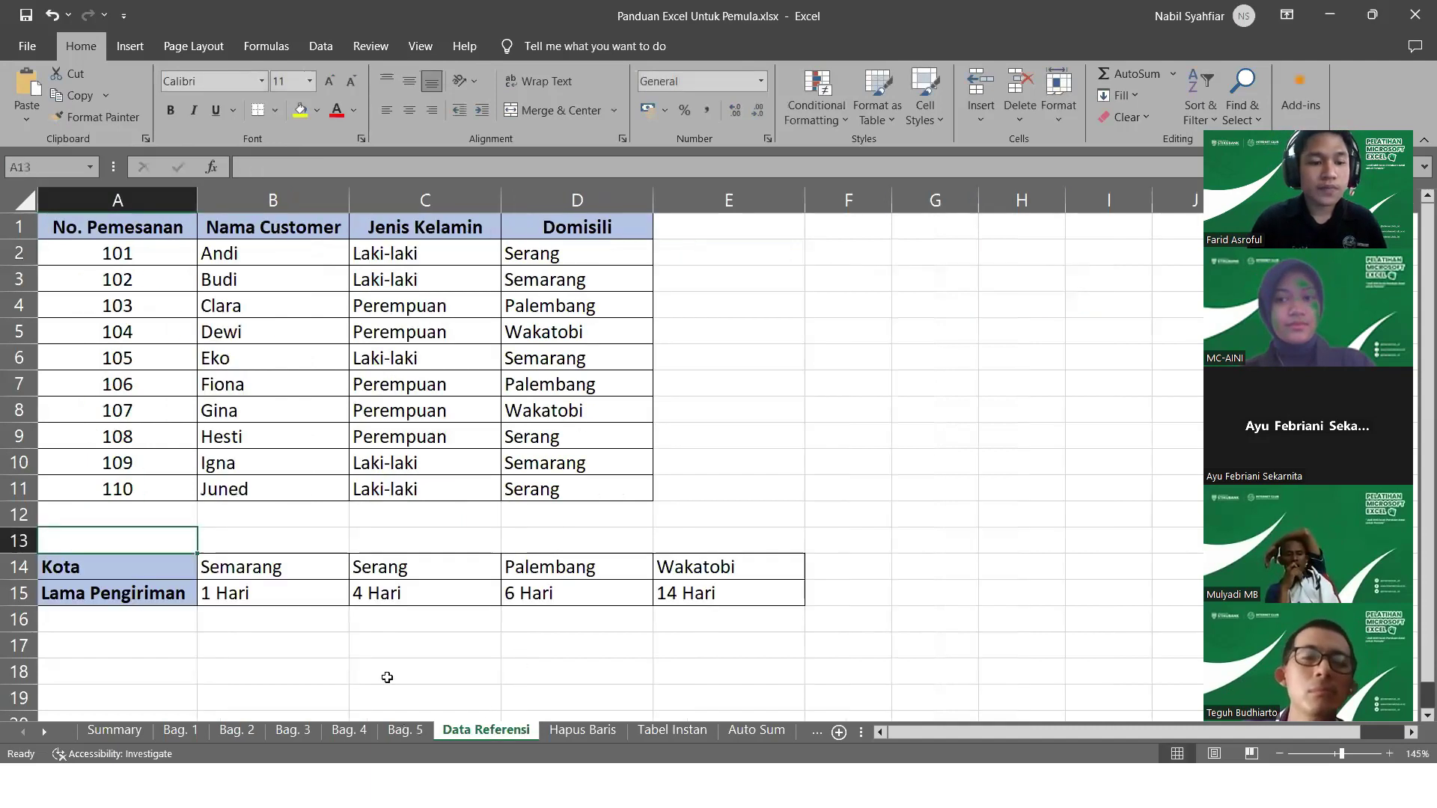
# Look over the Data Referensi reference table, comparing it with the Bag. 5 sheet
pyautogui.click(103, 615)
pyautogui.hscroll(3, 98, 574)
pyautogui.hscroll(-3, 119, 569)
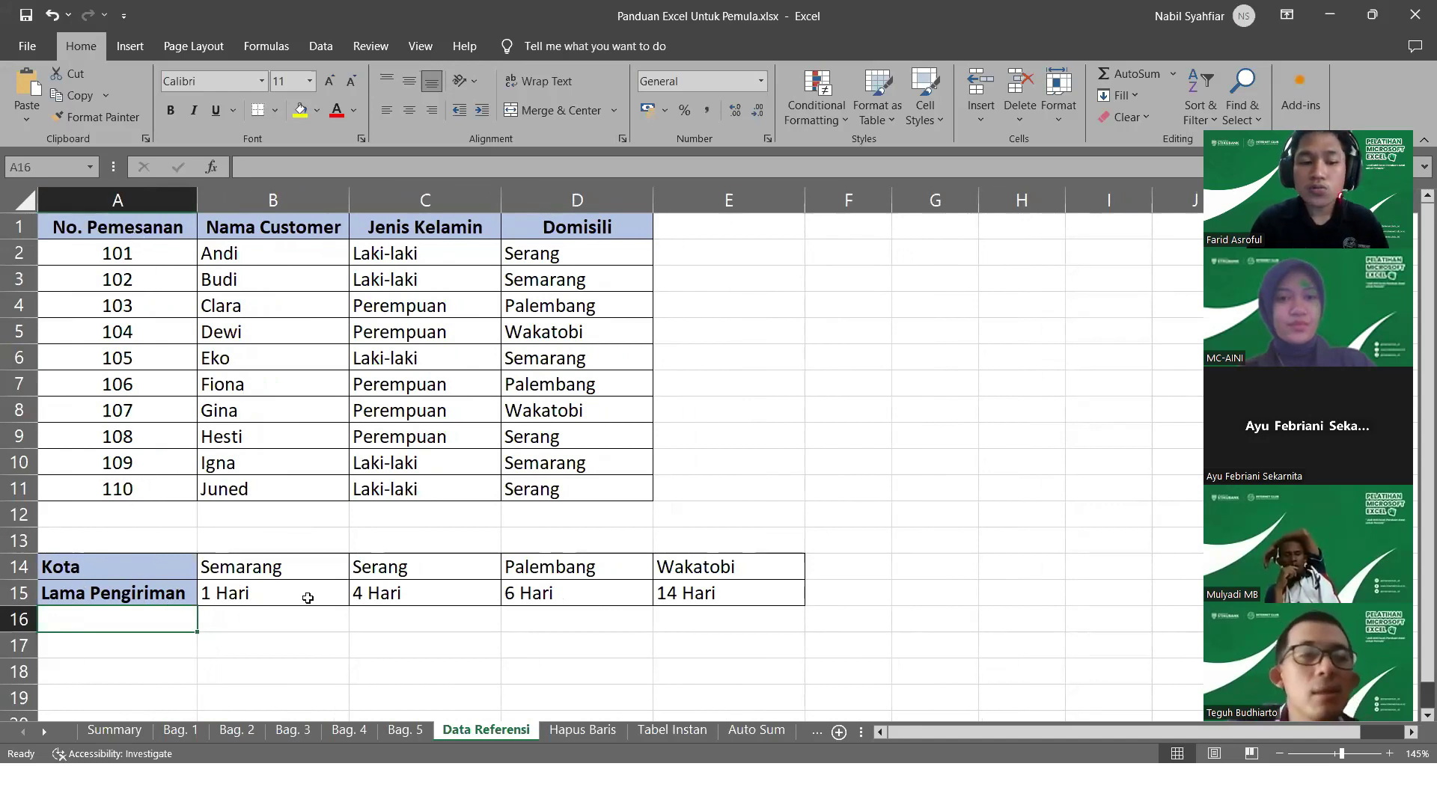
pyautogui.click(405, 730)
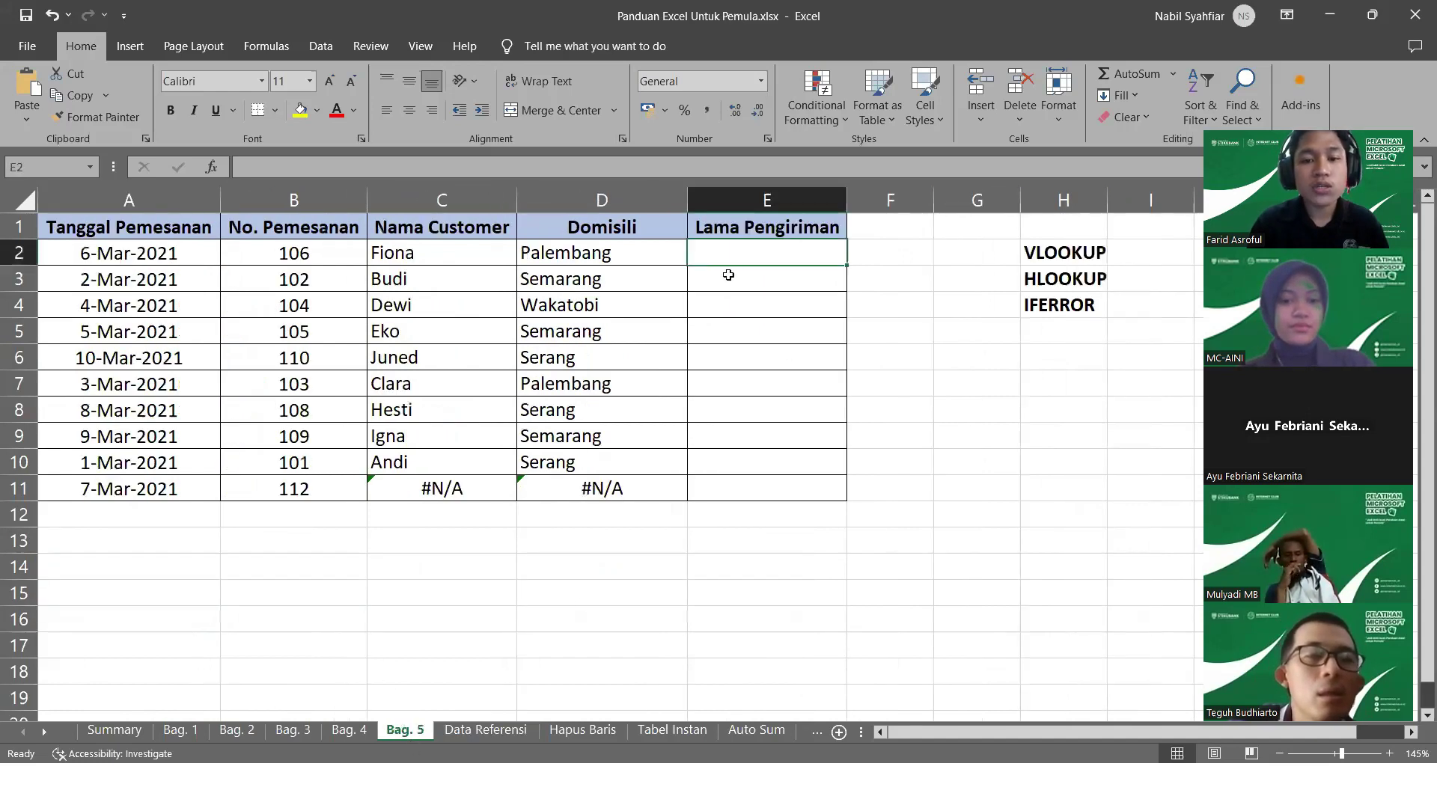
pyautogui.click(472, 730)
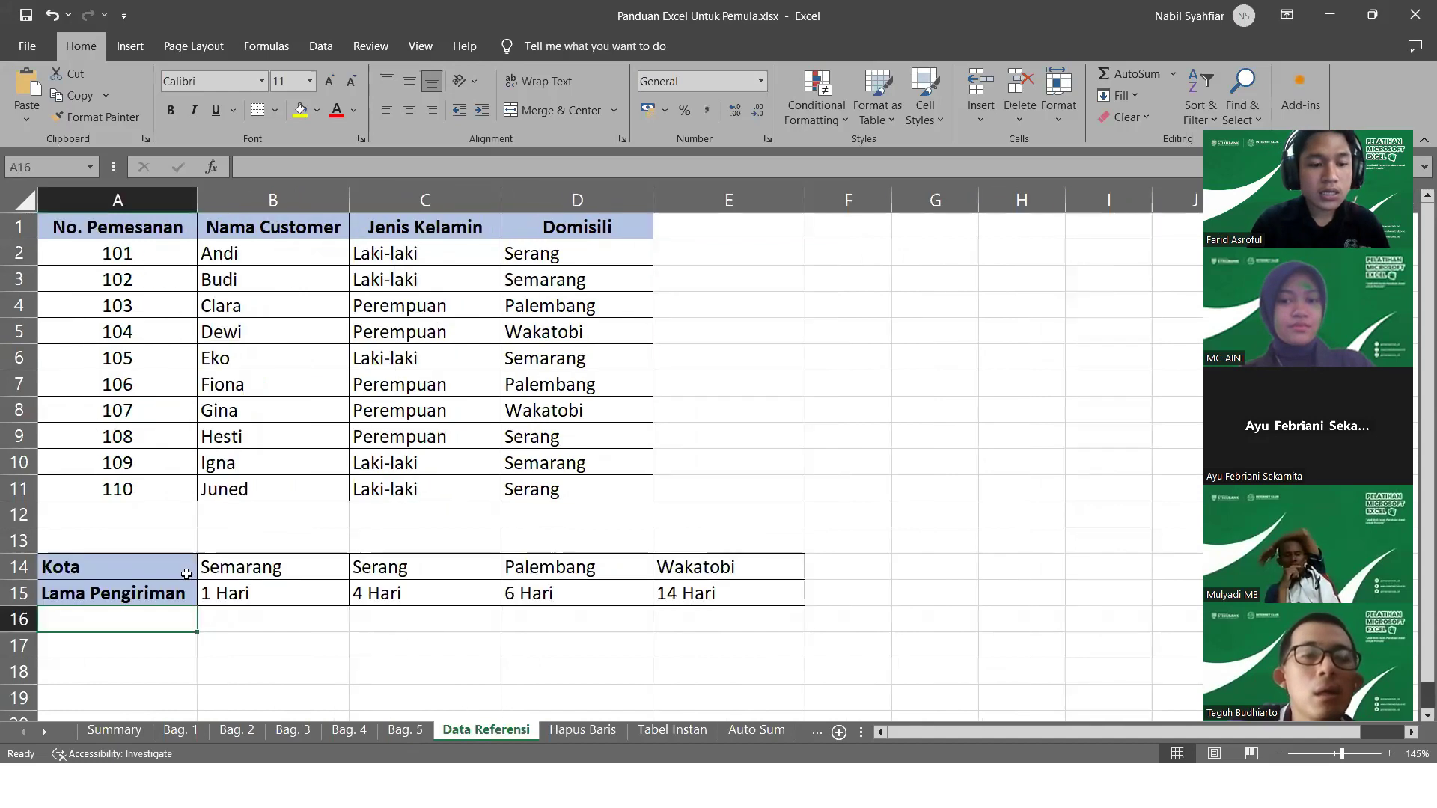
pyautogui.click(422, 730)
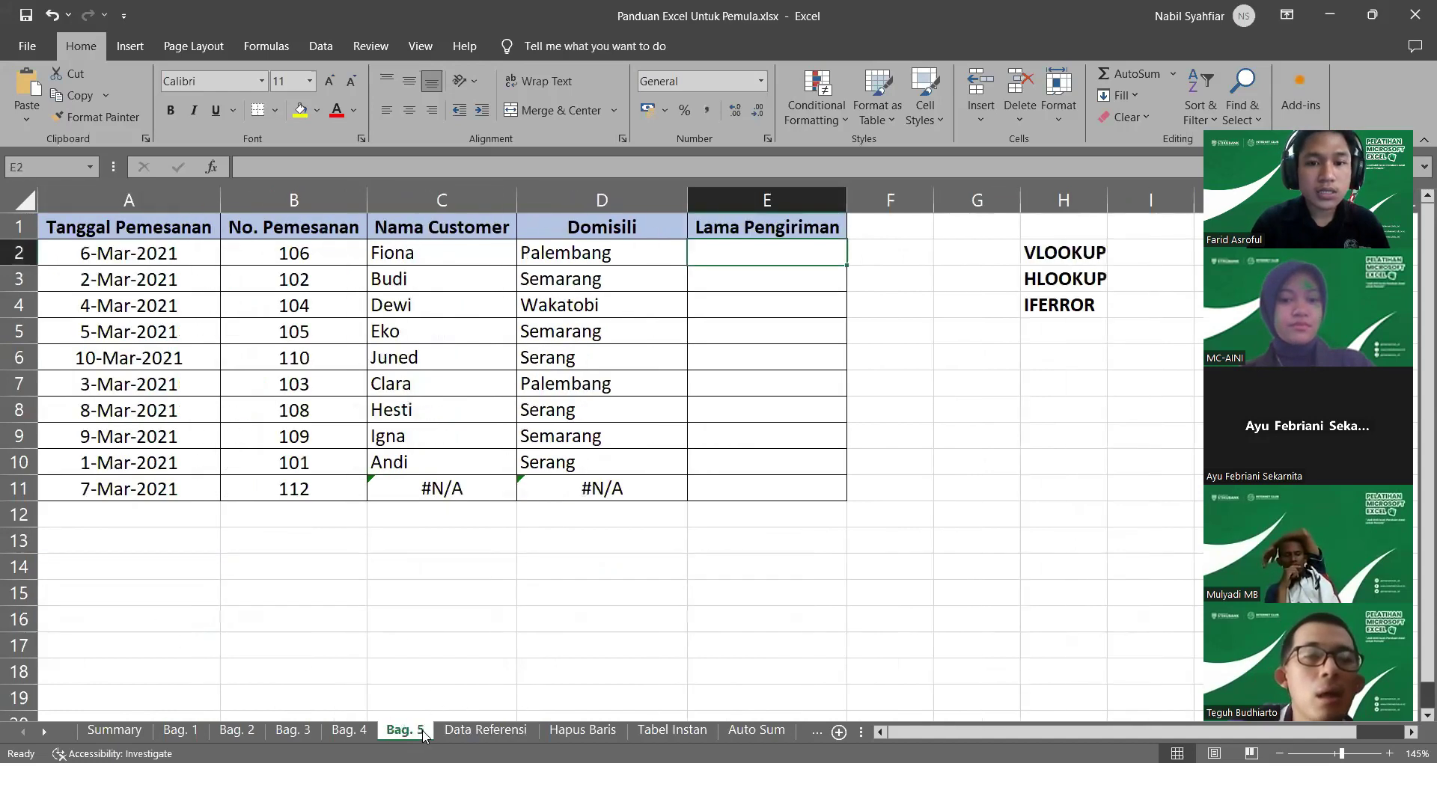
pyautogui.click(482, 729)
# Inspect the Kota row label in A14 and the VLOOKUP formula in D2 on Bag. 5
pyautogui.click(145, 566)
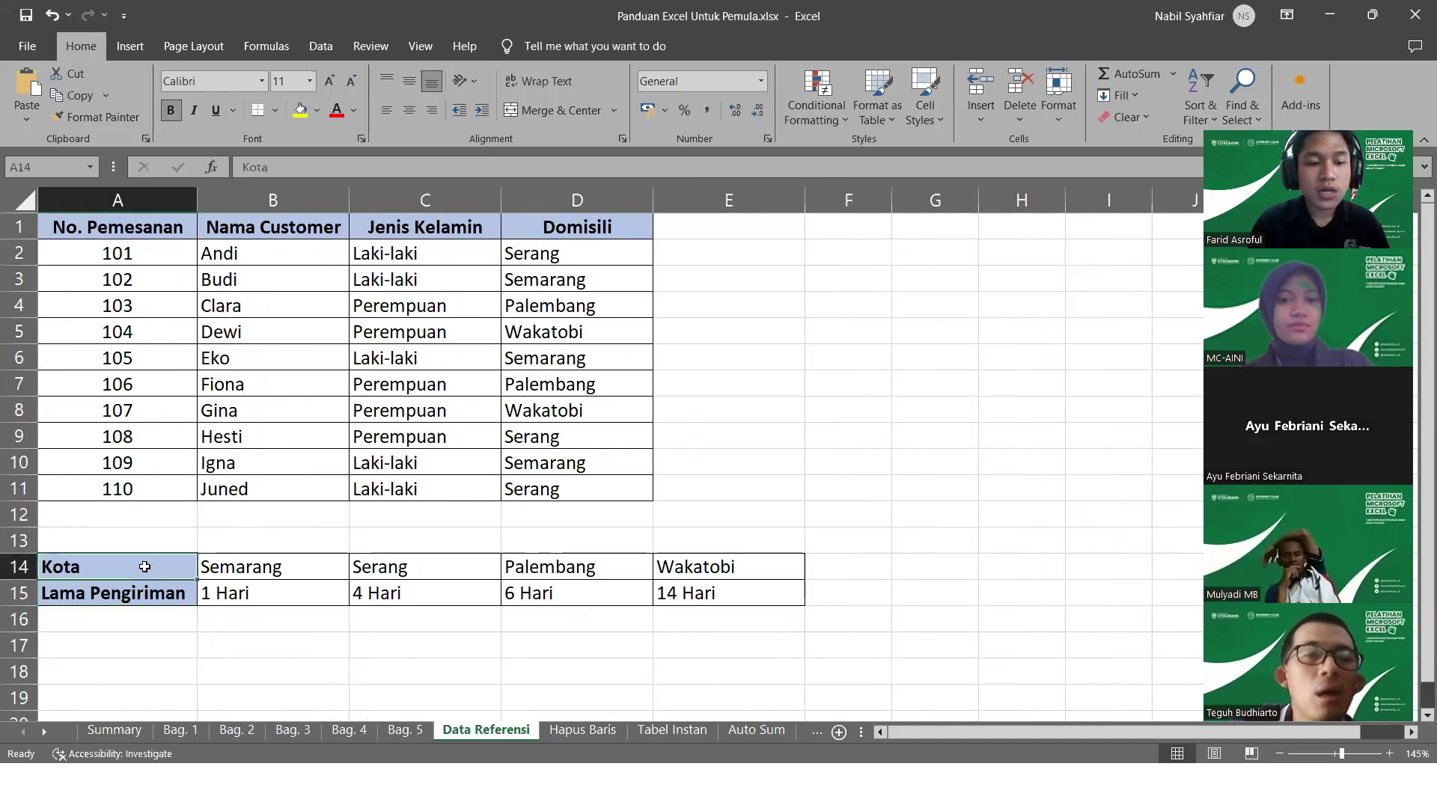
pyautogui.click(235, 566)
pyautogui.click(144, 568)
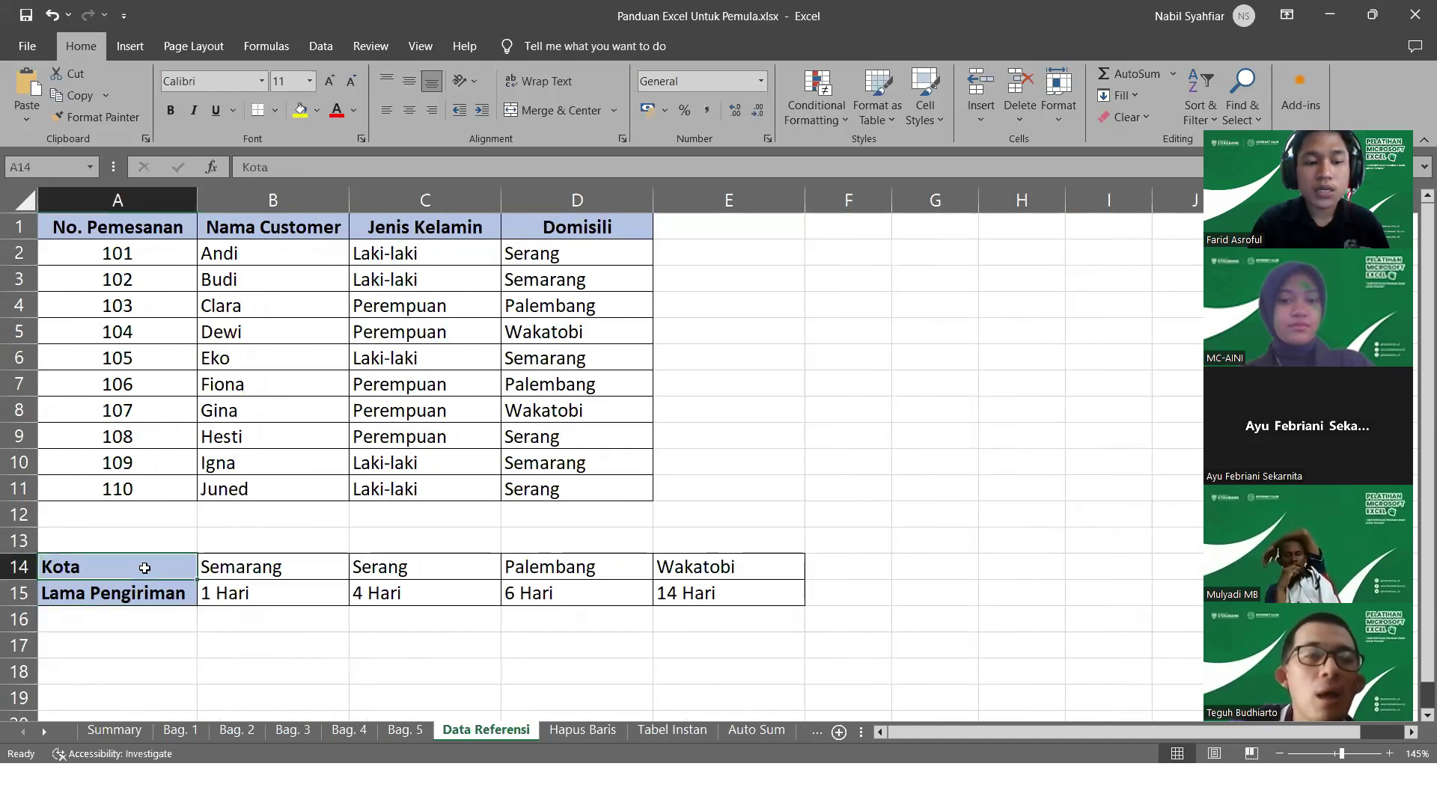
pyautogui.click(416, 729)
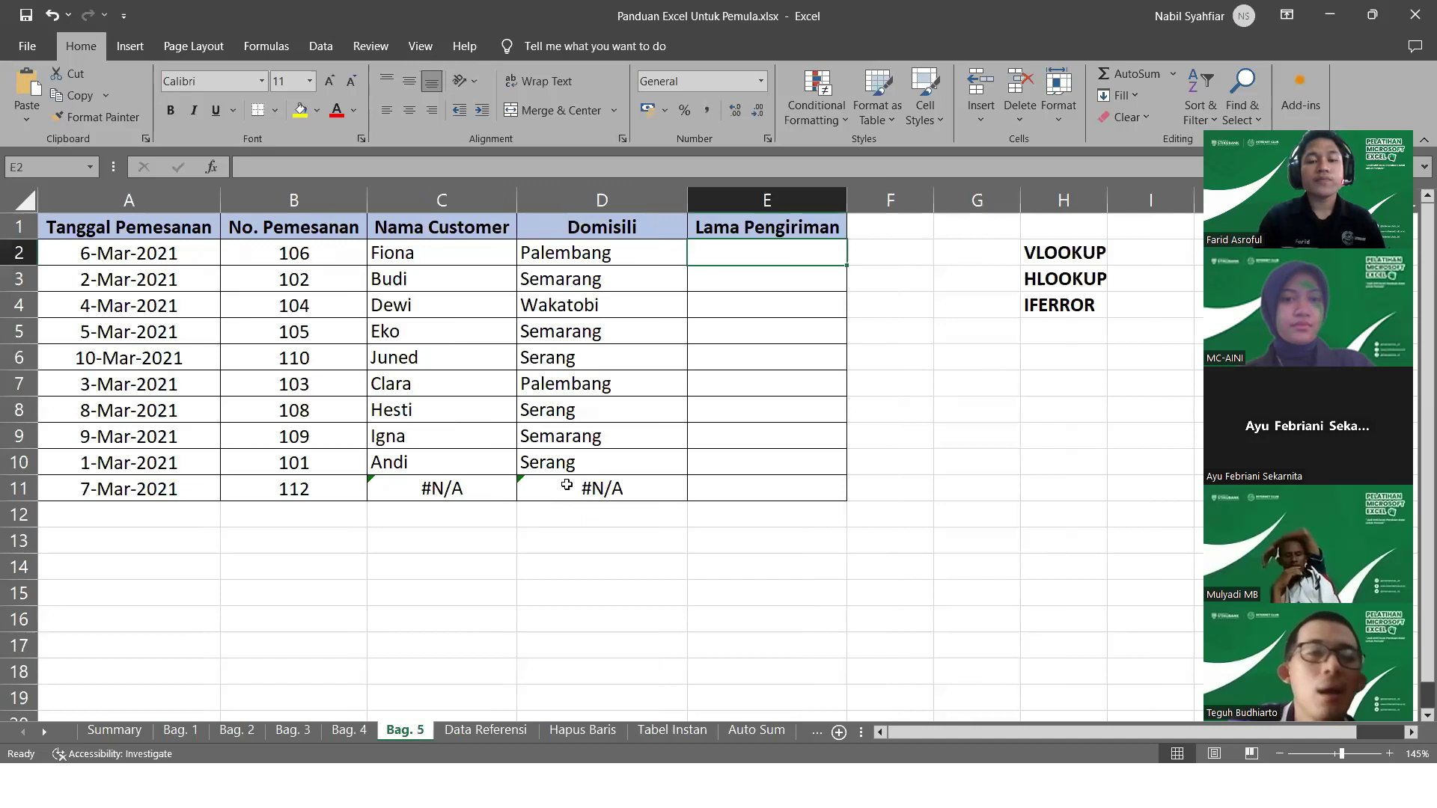
pyautogui.click(592, 242)
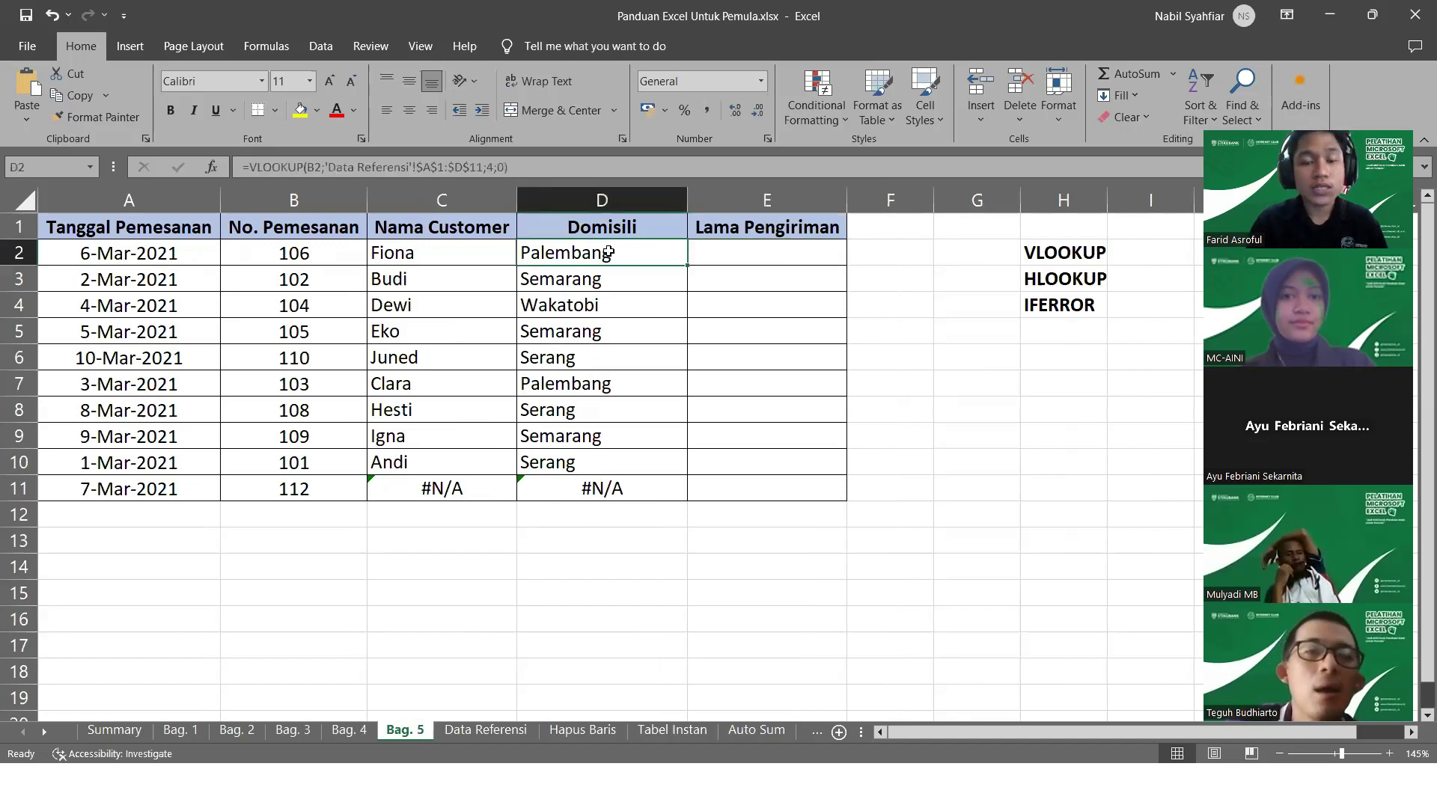
# Check the Semarang value in B14, then select E2 on Bag. 5
pyautogui.click(492, 722)
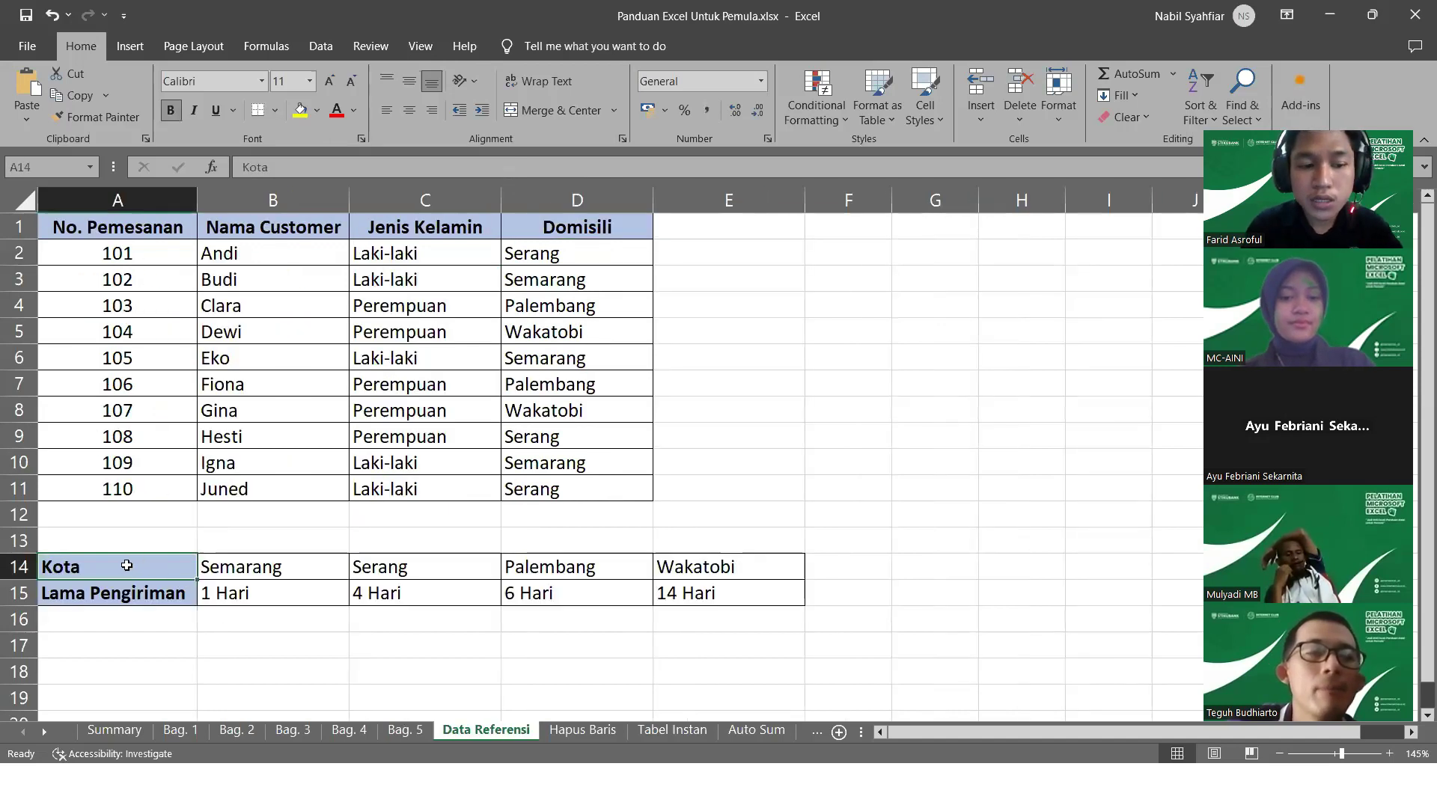
pyautogui.click(262, 556)
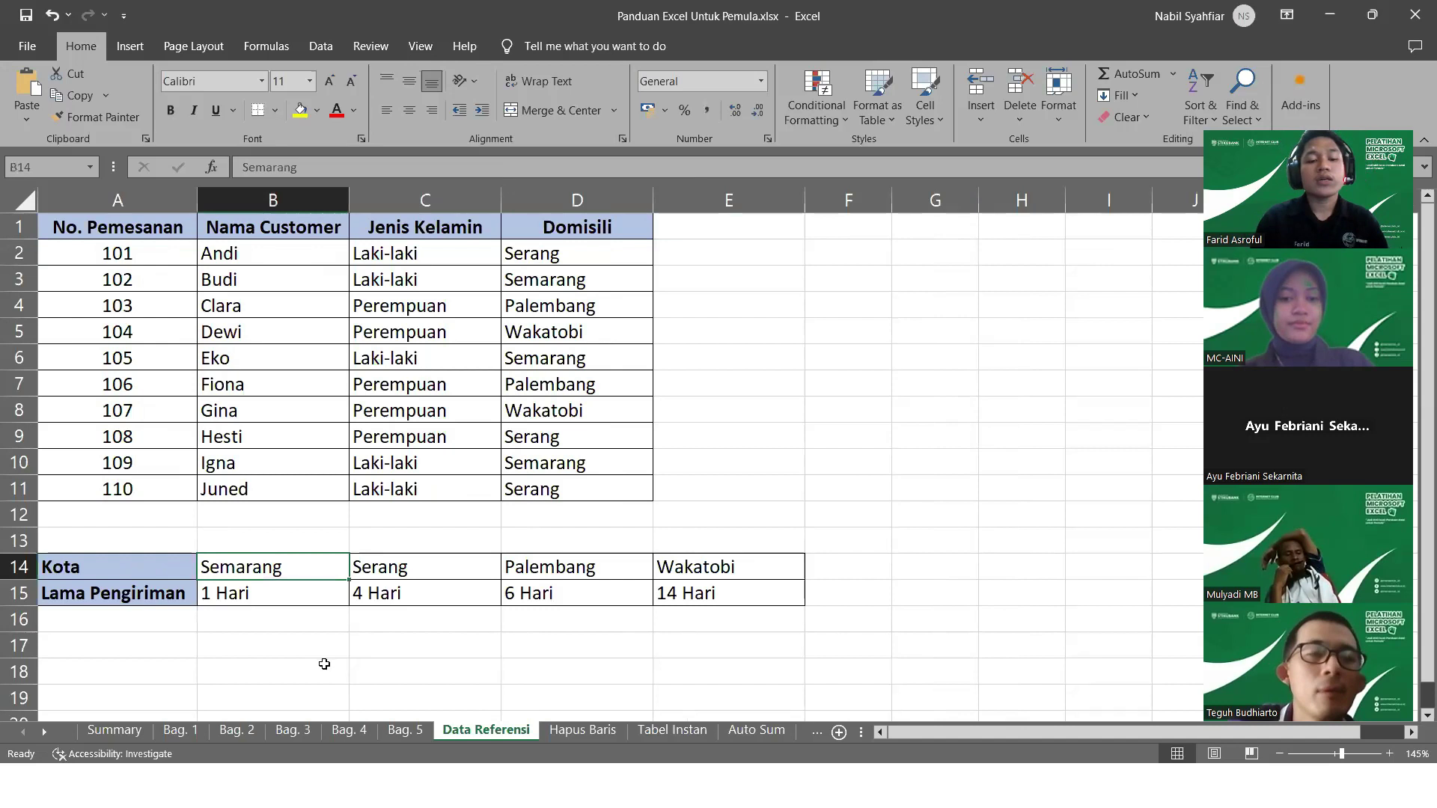
pyautogui.click(408, 731)
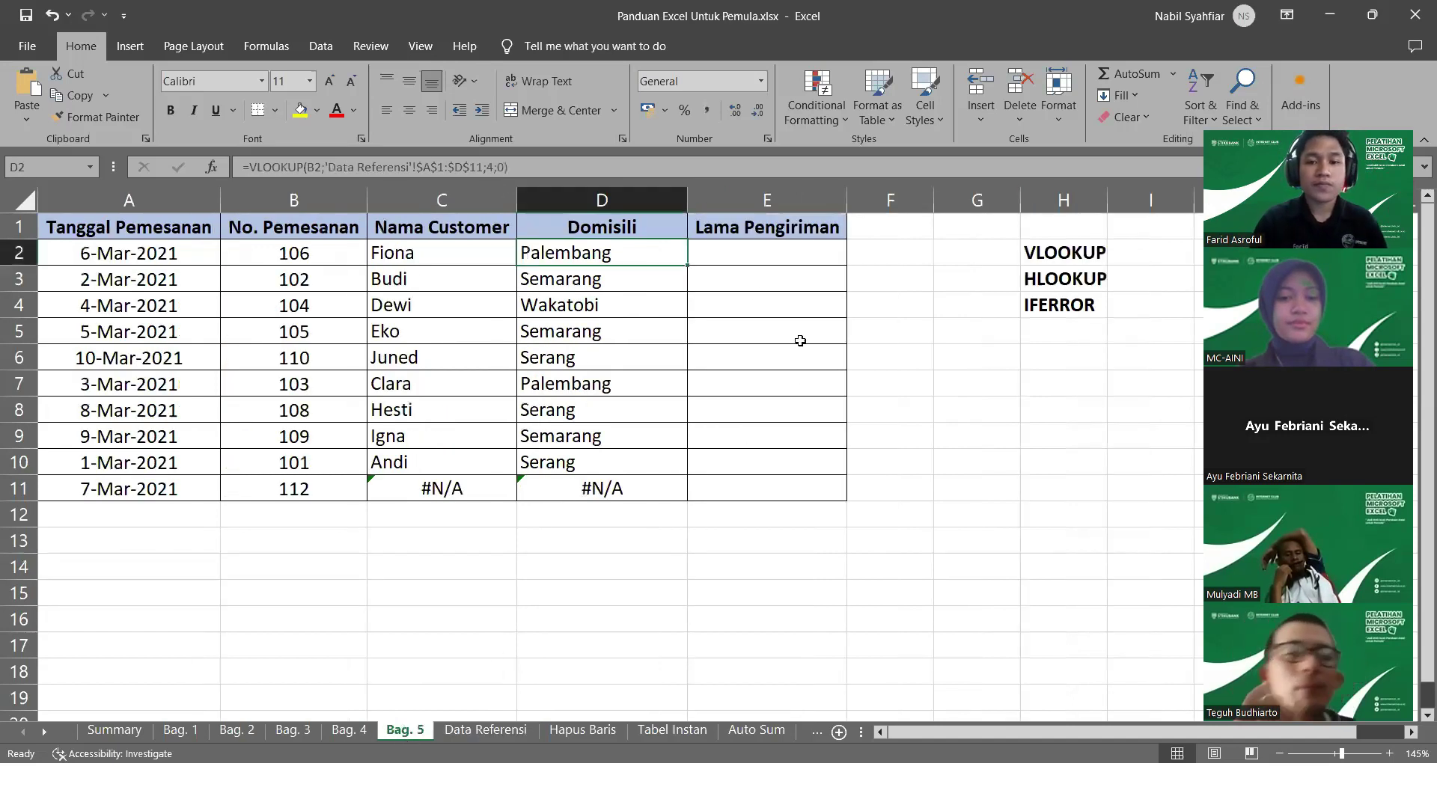
pyautogui.click(740, 254)
# Enter =HLOOKUP(D2;'Data Referensi'!$A$14:$E$15;2;0) in E2, giving 6 Hari for Palembang
pyautogui.write('=')
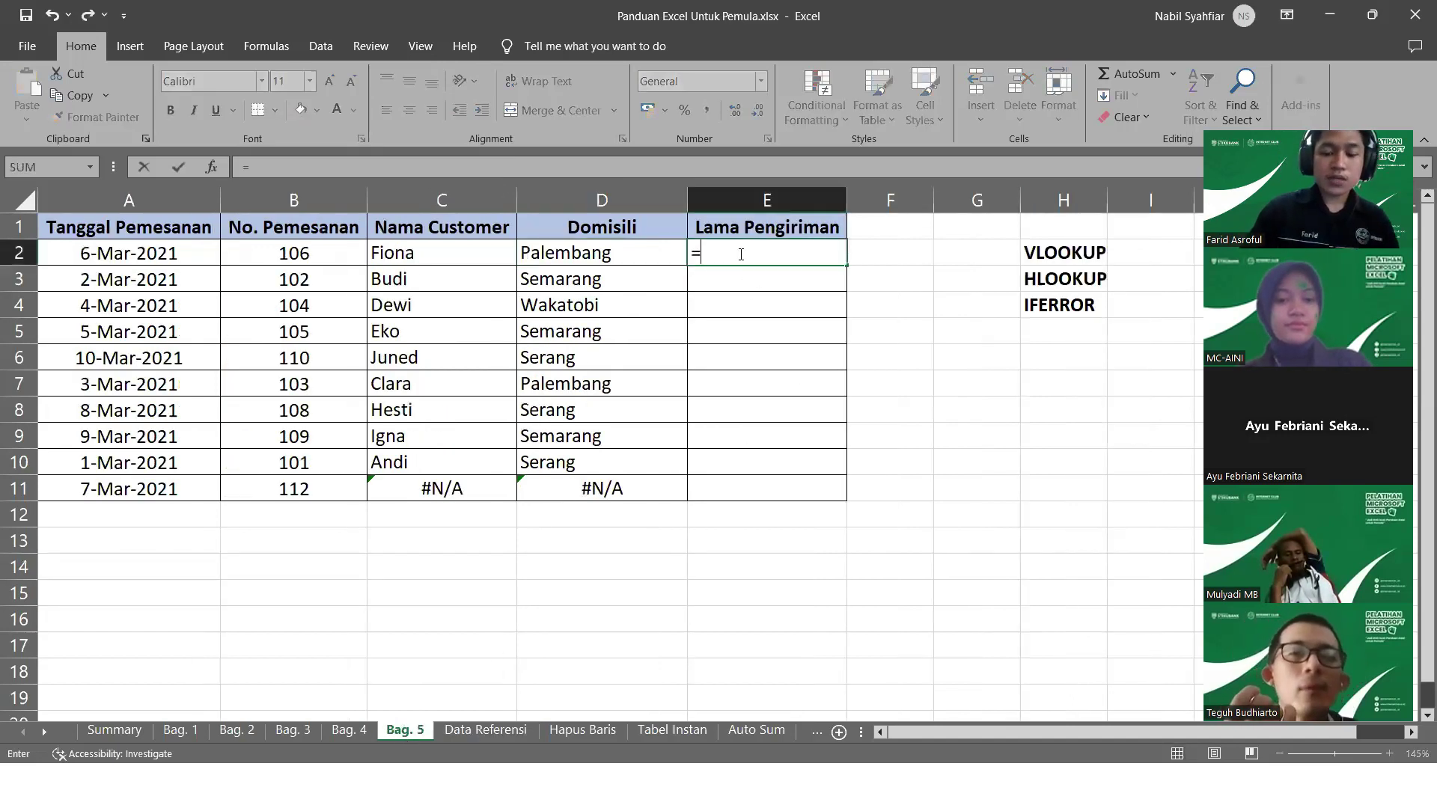
pyautogui.write('HLOOKUP(')
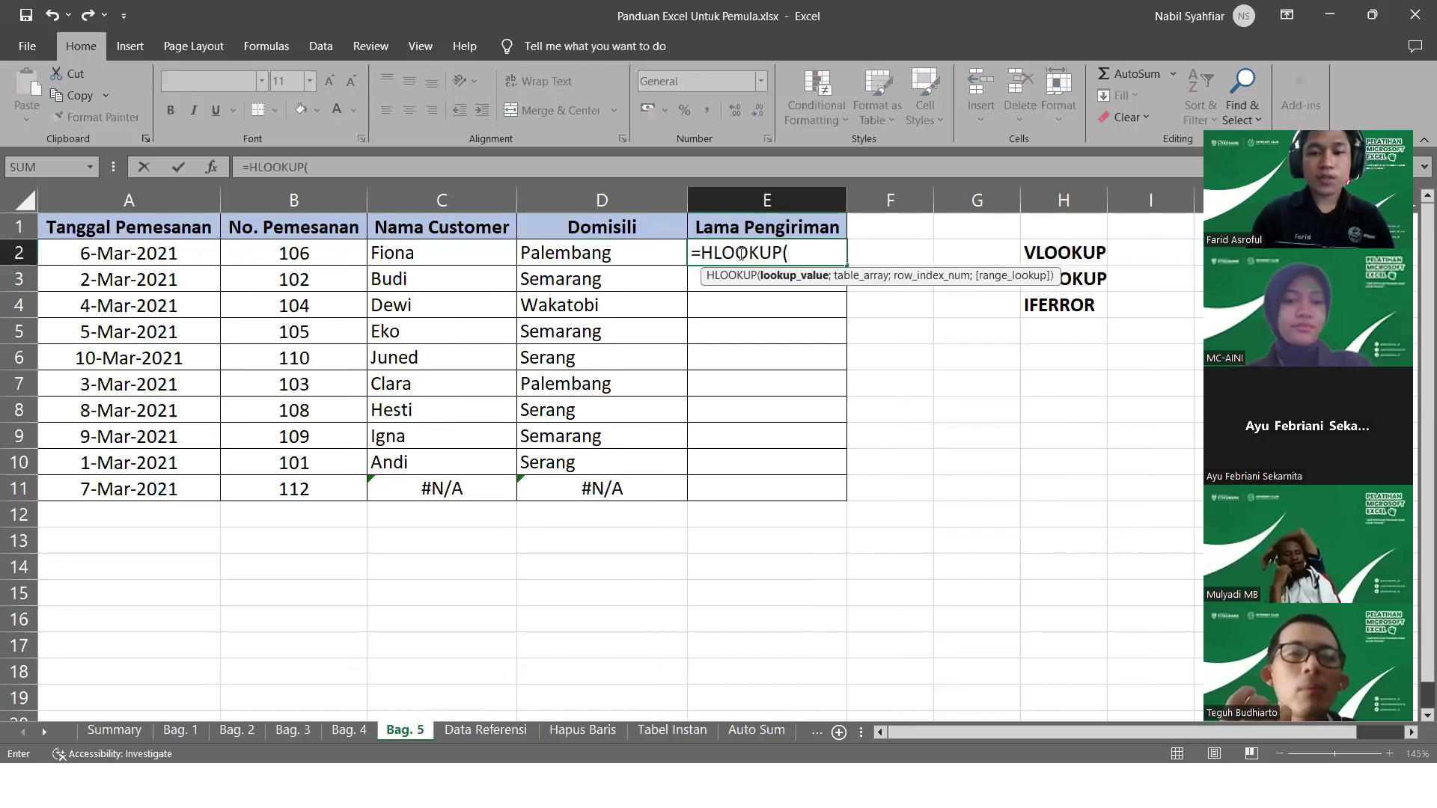
pyautogui.click(598, 252)
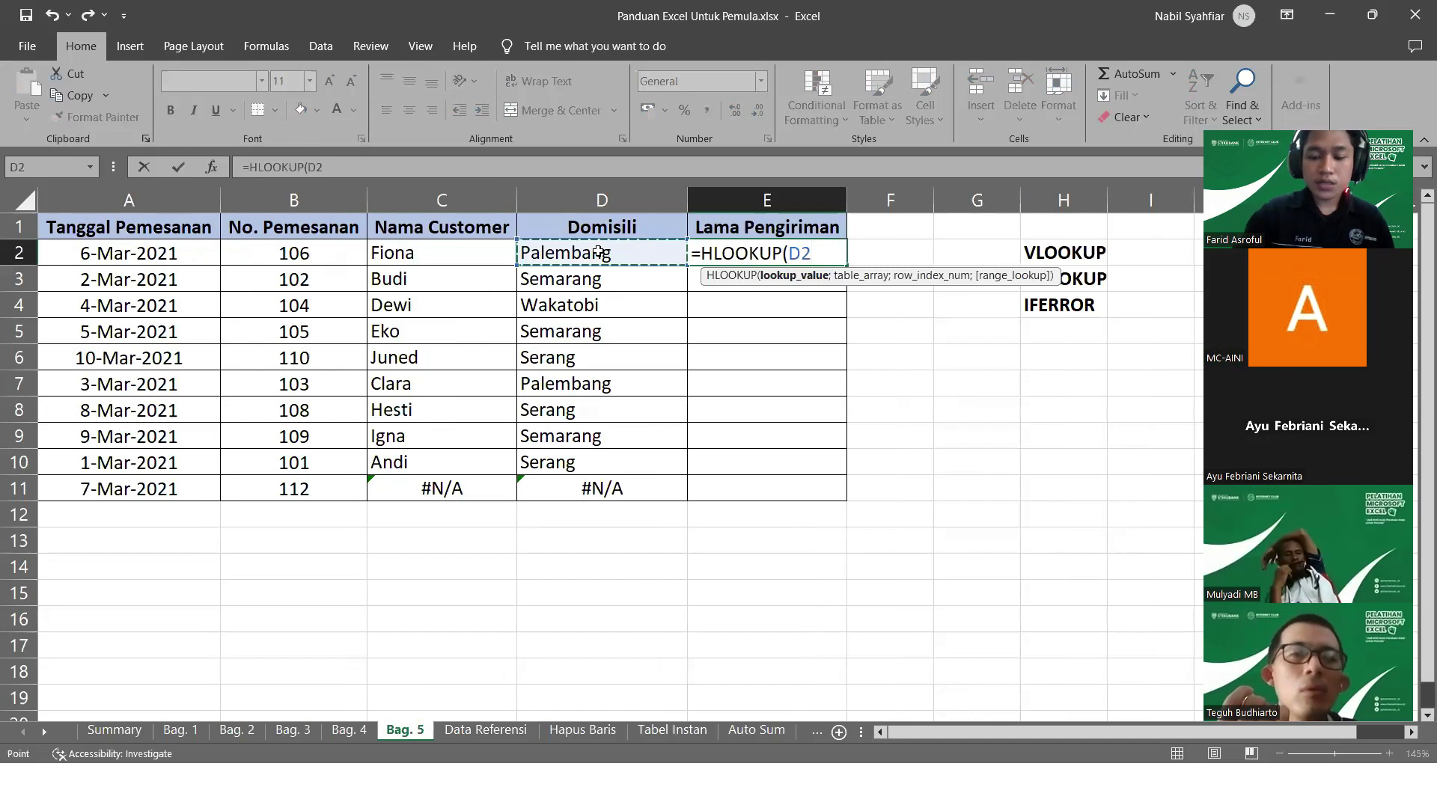
pyautogui.write(';')
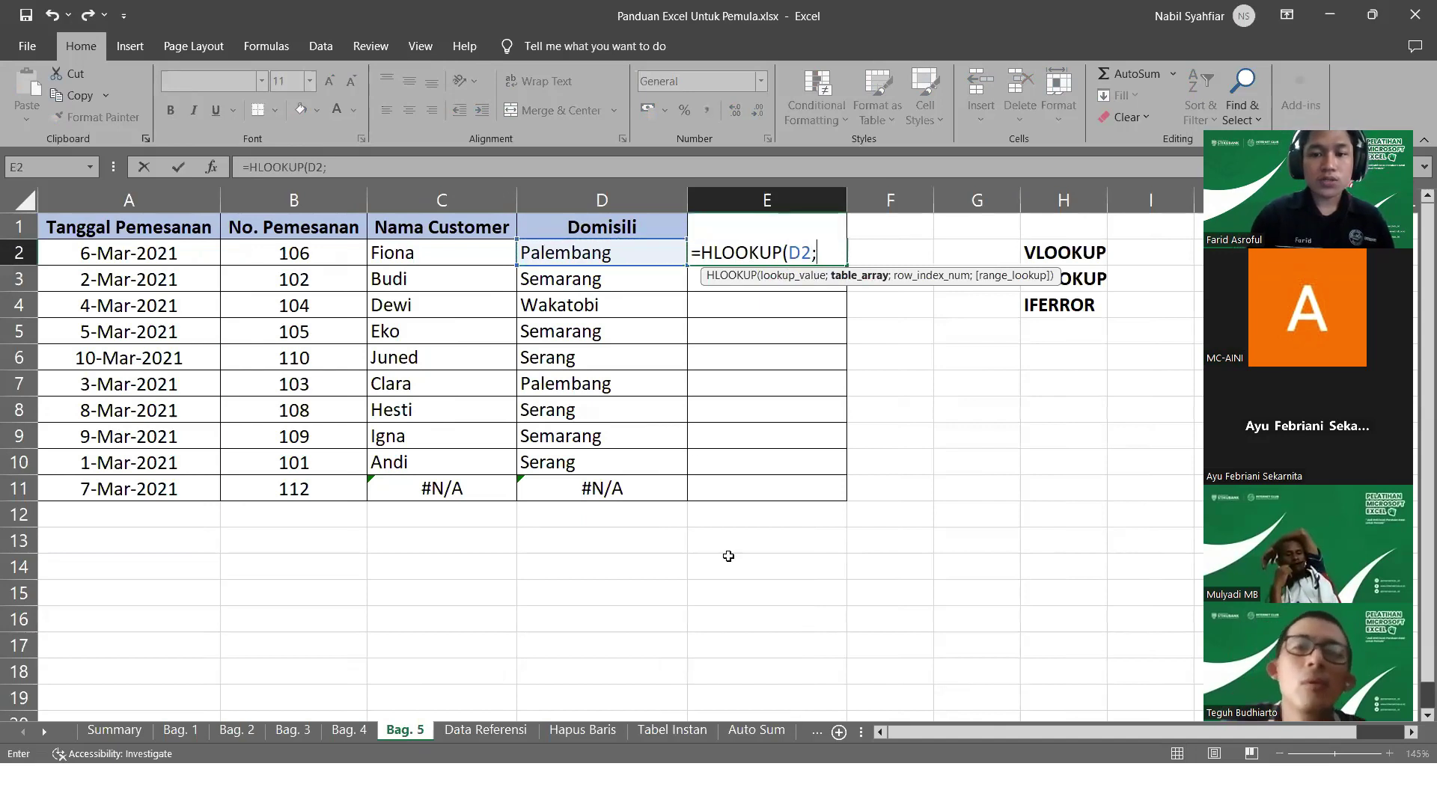
pyautogui.click(485, 730)
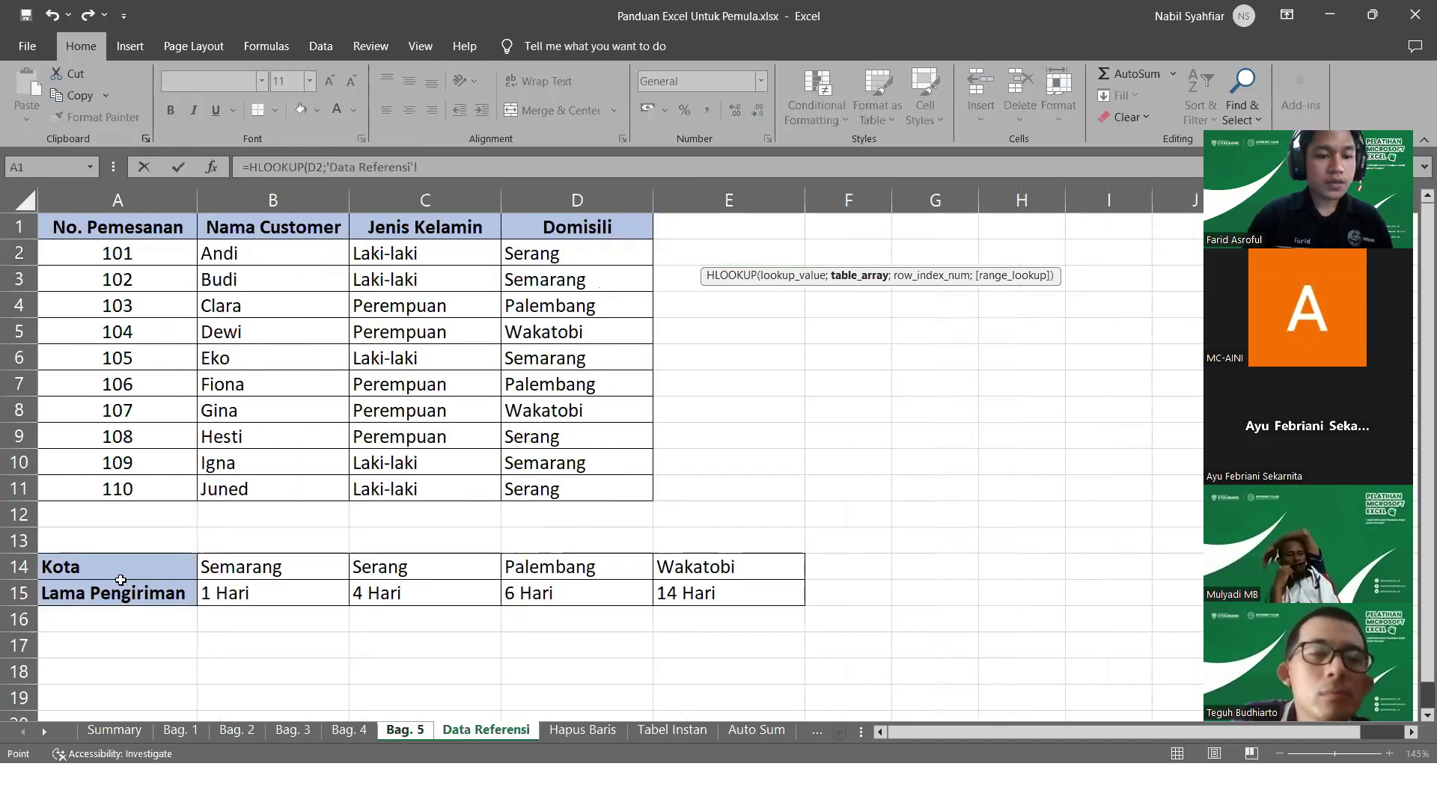
pyautogui.moveTo(117, 566); pyautogui.dragTo(677, 580)
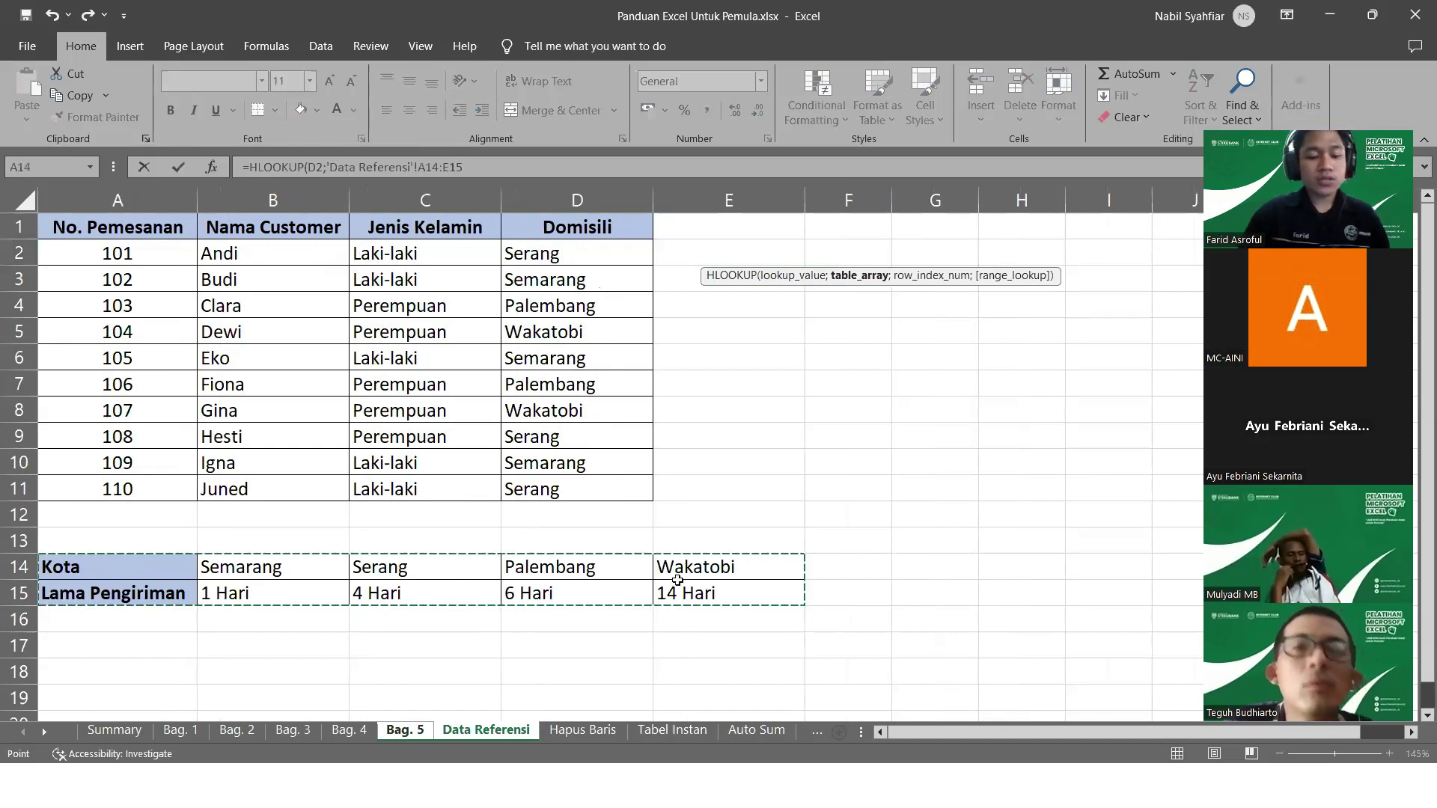
pyautogui.press('F4')
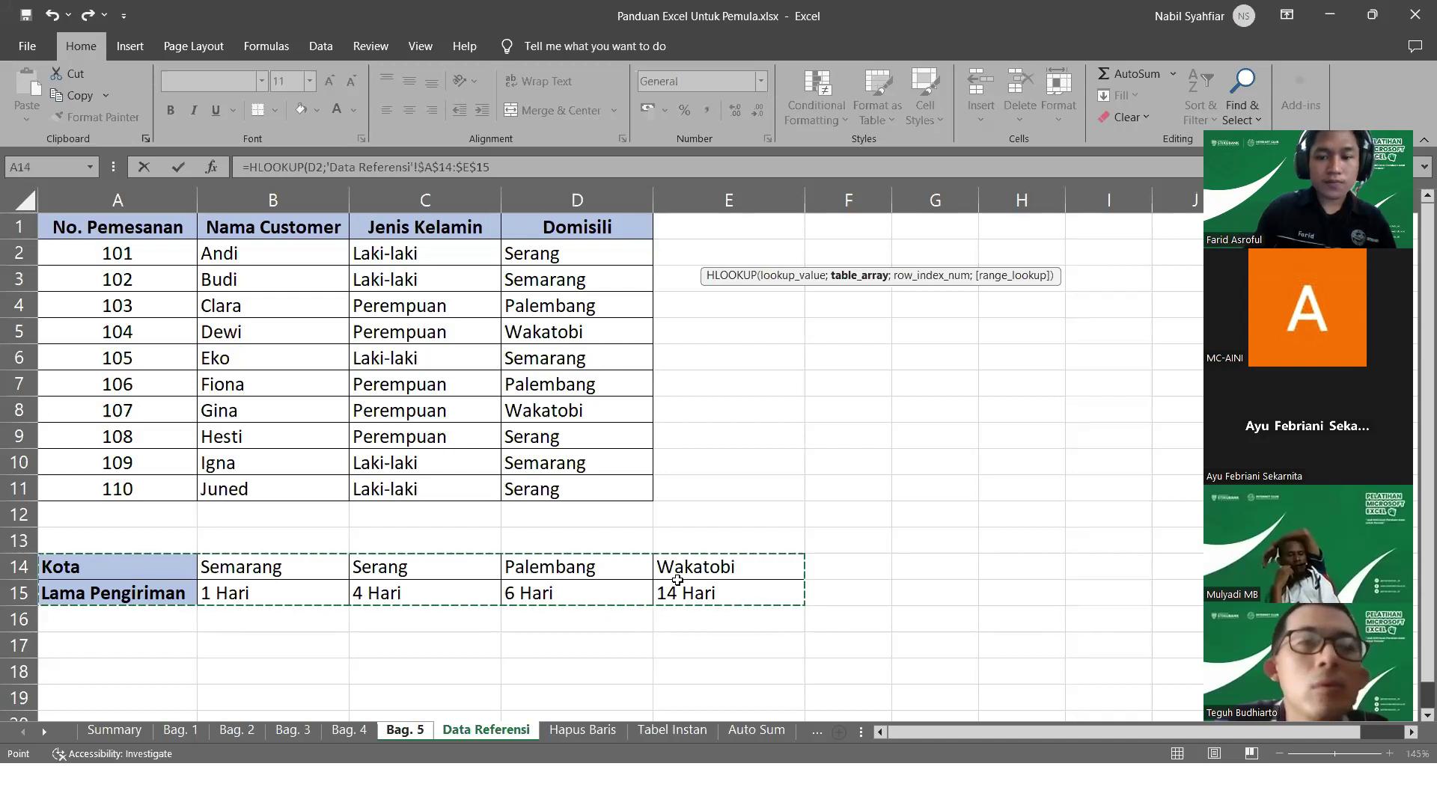
pyautogui.write(';')
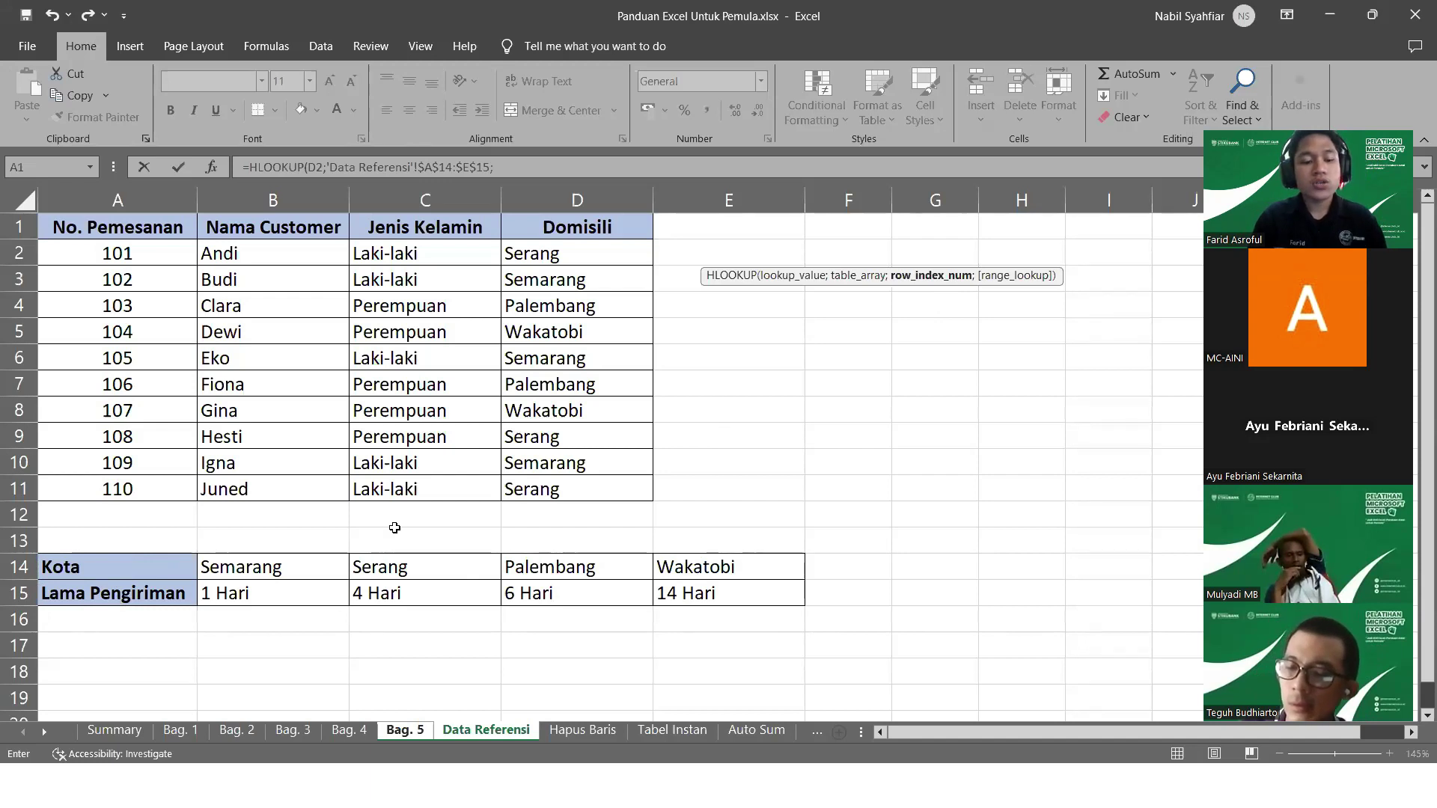
pyautogui.write('2')
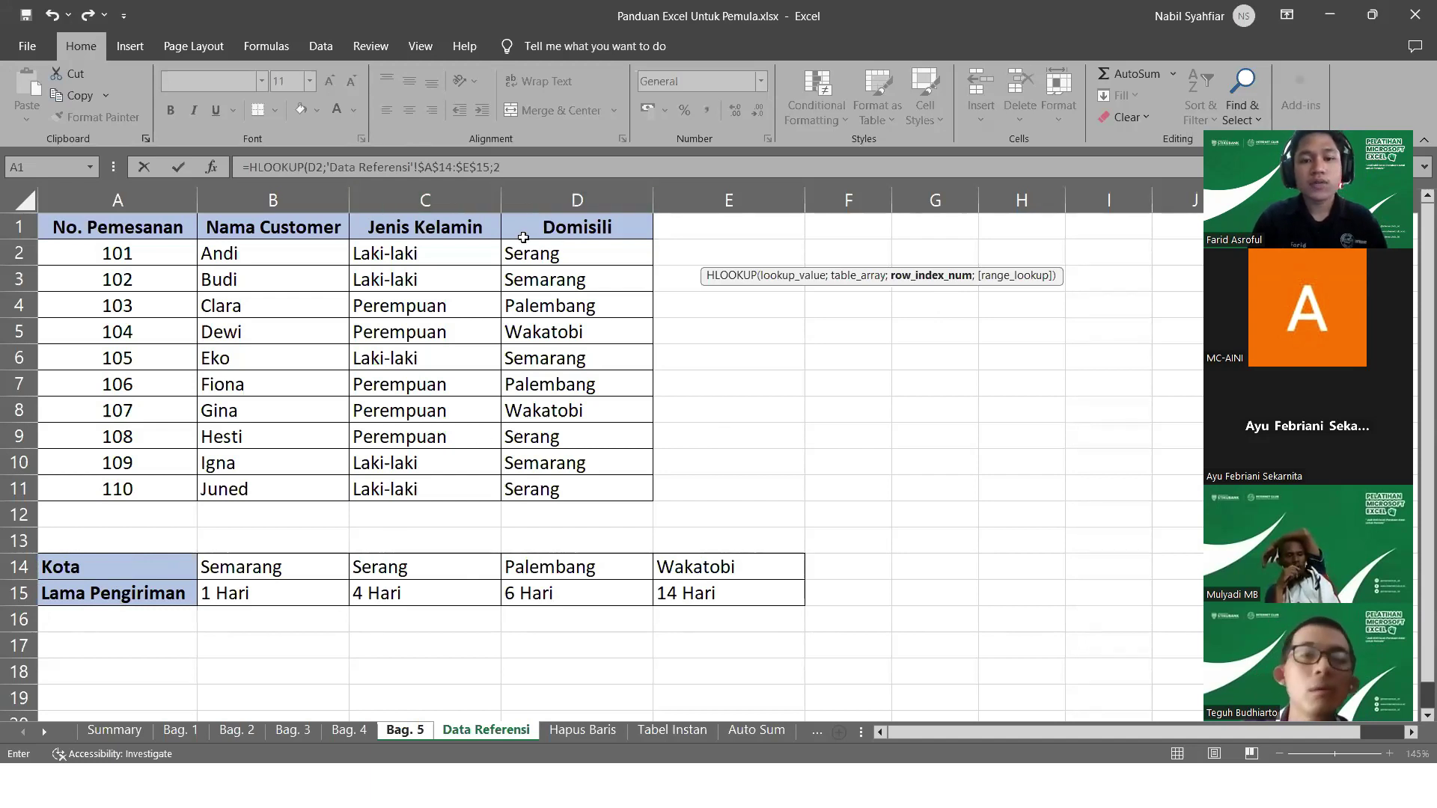
pyautogui.write(';')
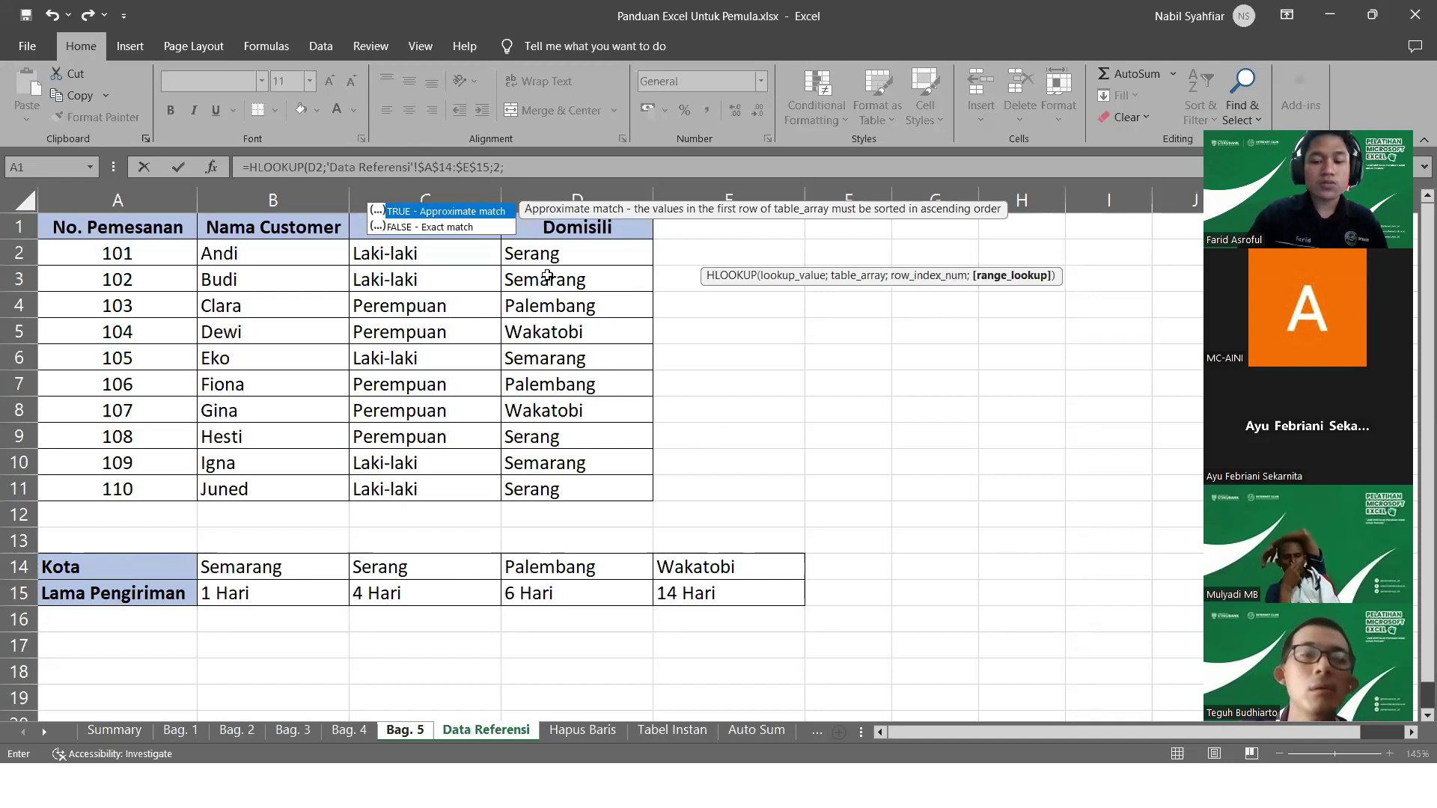
pyautogui.write('0')
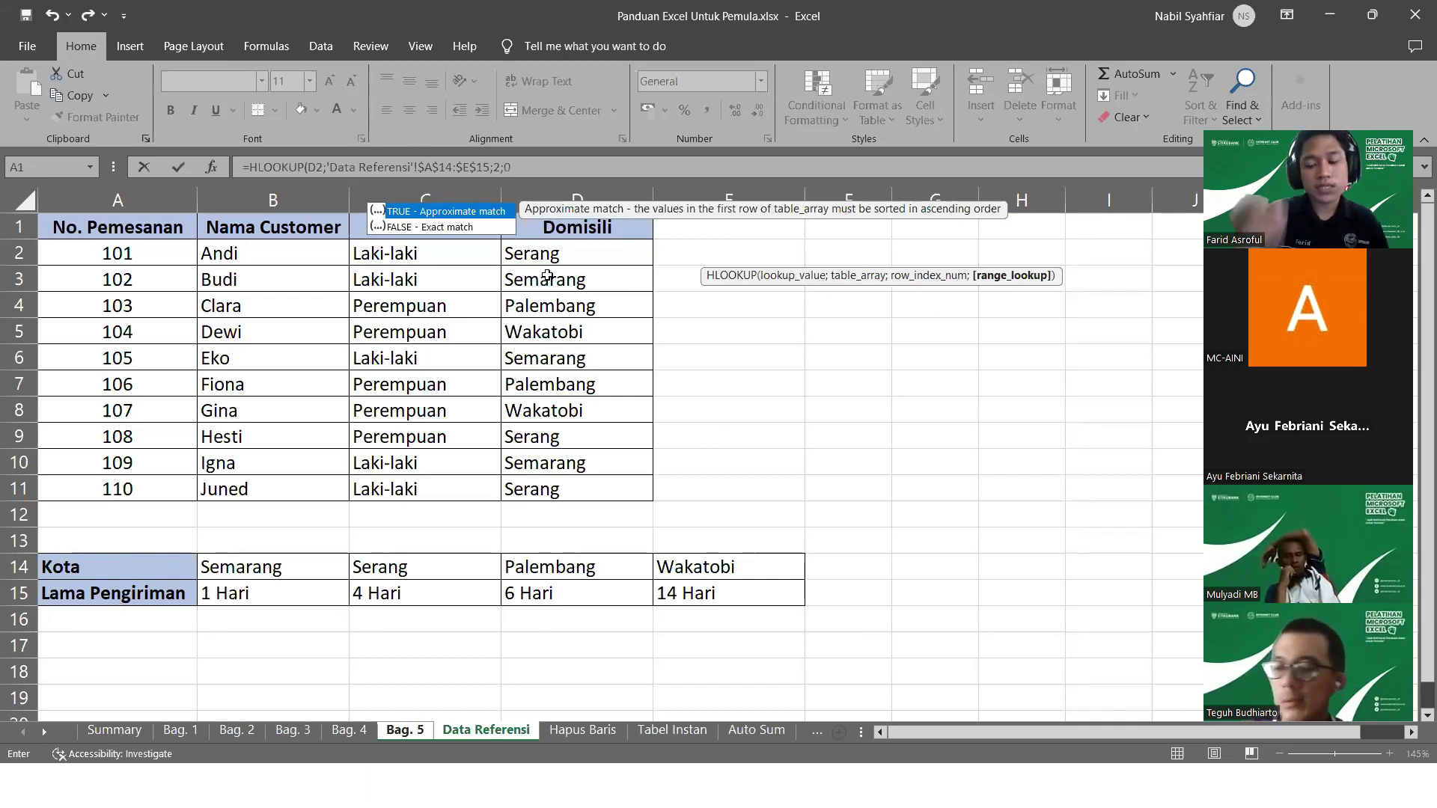
pyautogui.press('Return')
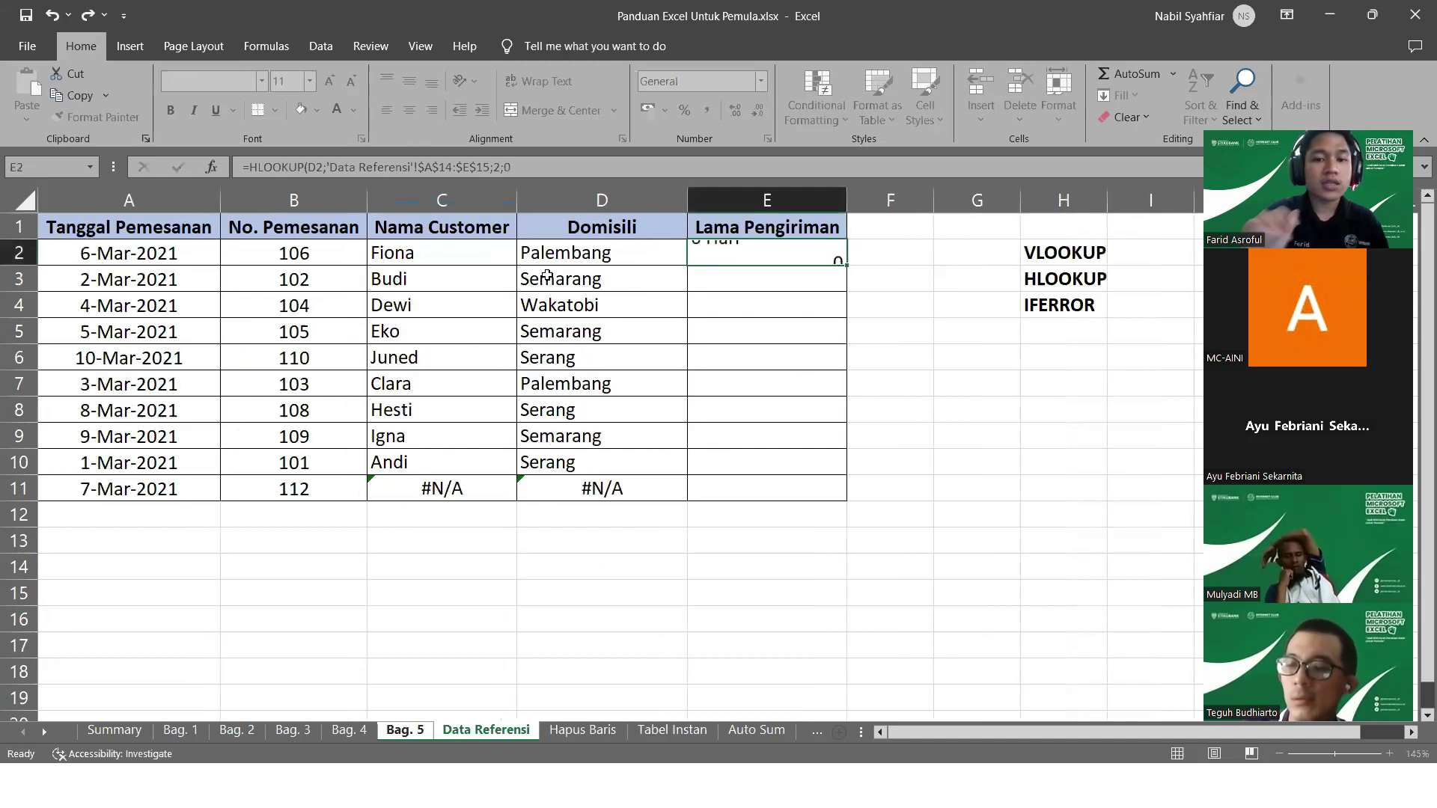
# Fill the E2 HLOOKUP down to E11, leaving #N/A for order 112, then inspect C11
pyautogui.click(743, 251)
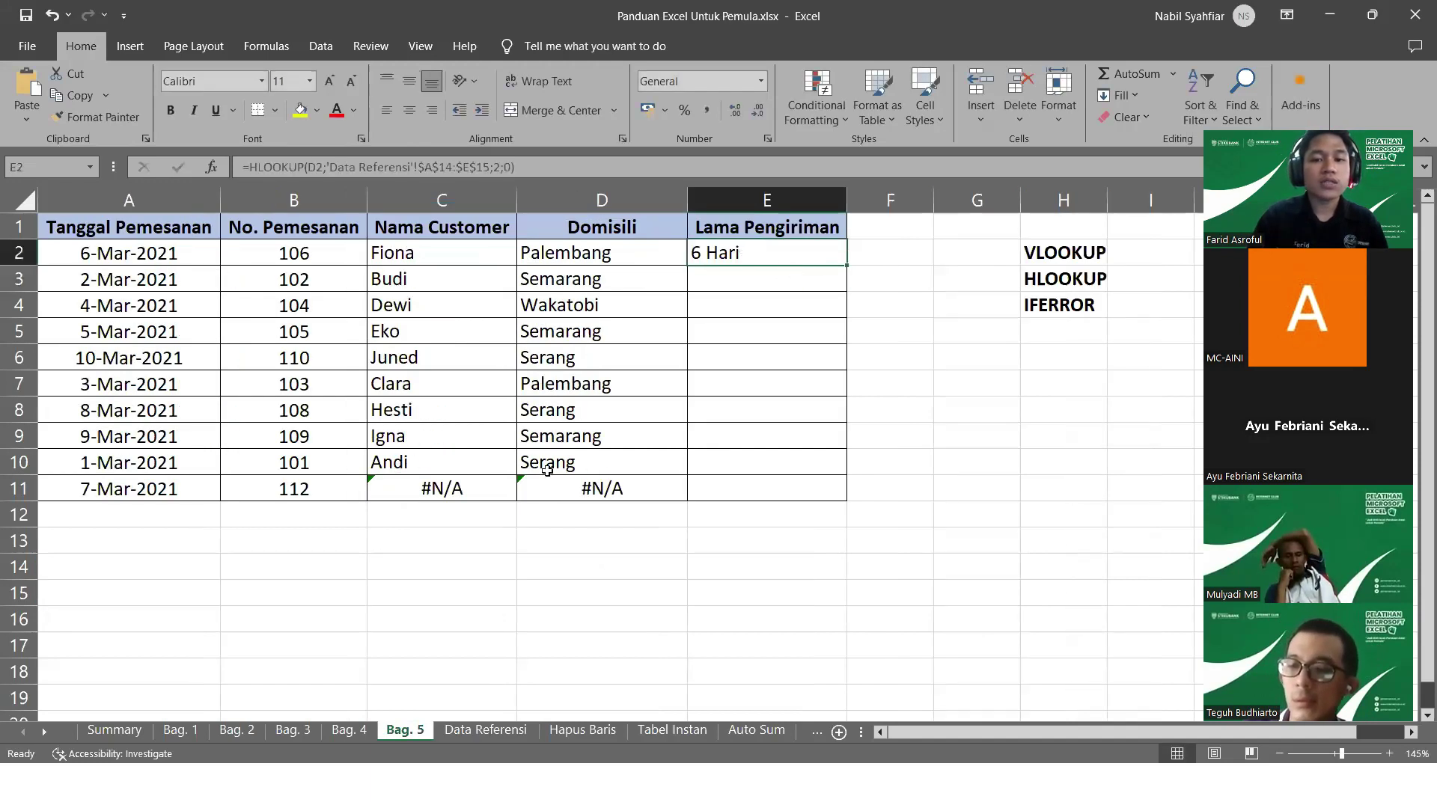
pyautogui.click(479, 730)
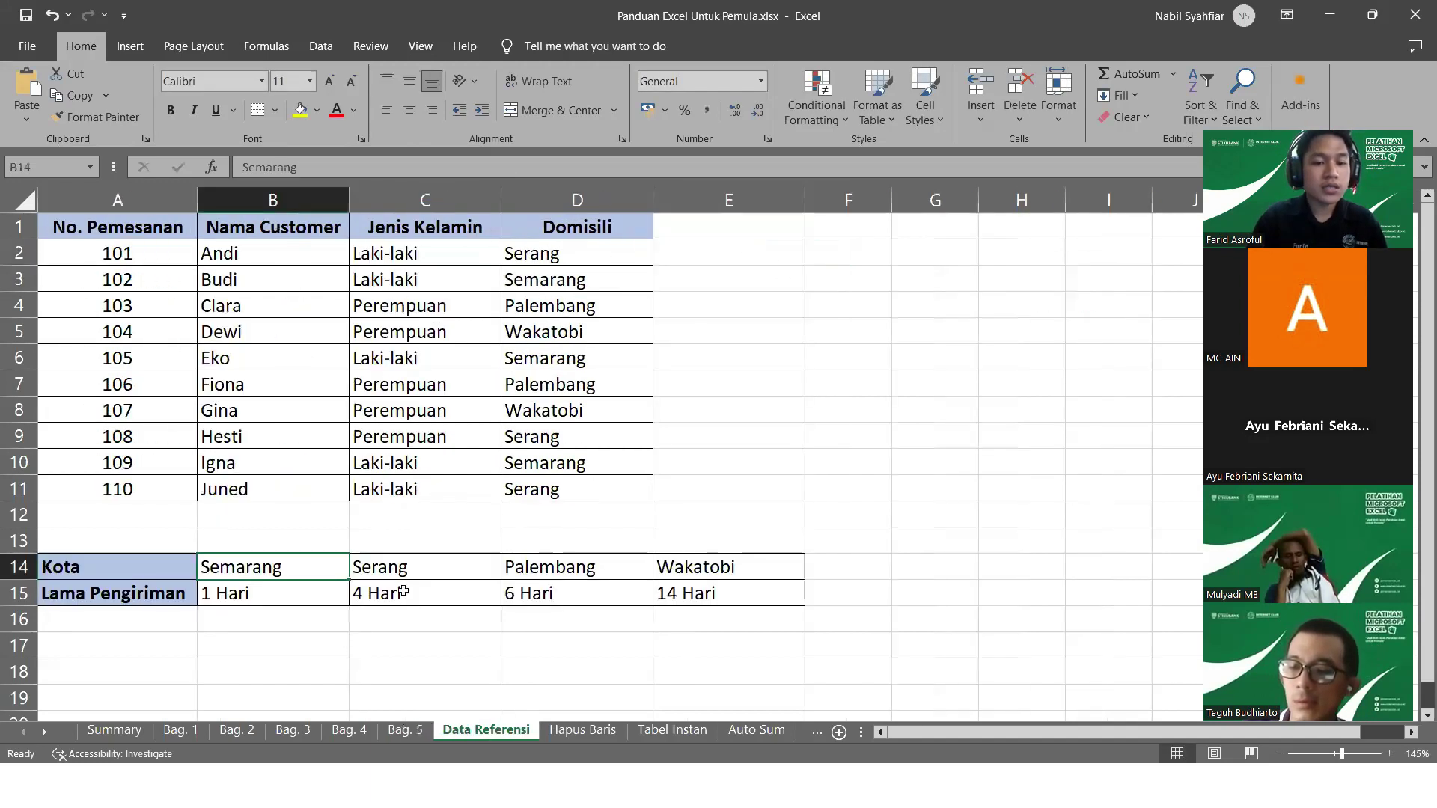
pyautogui.click(404, 730)
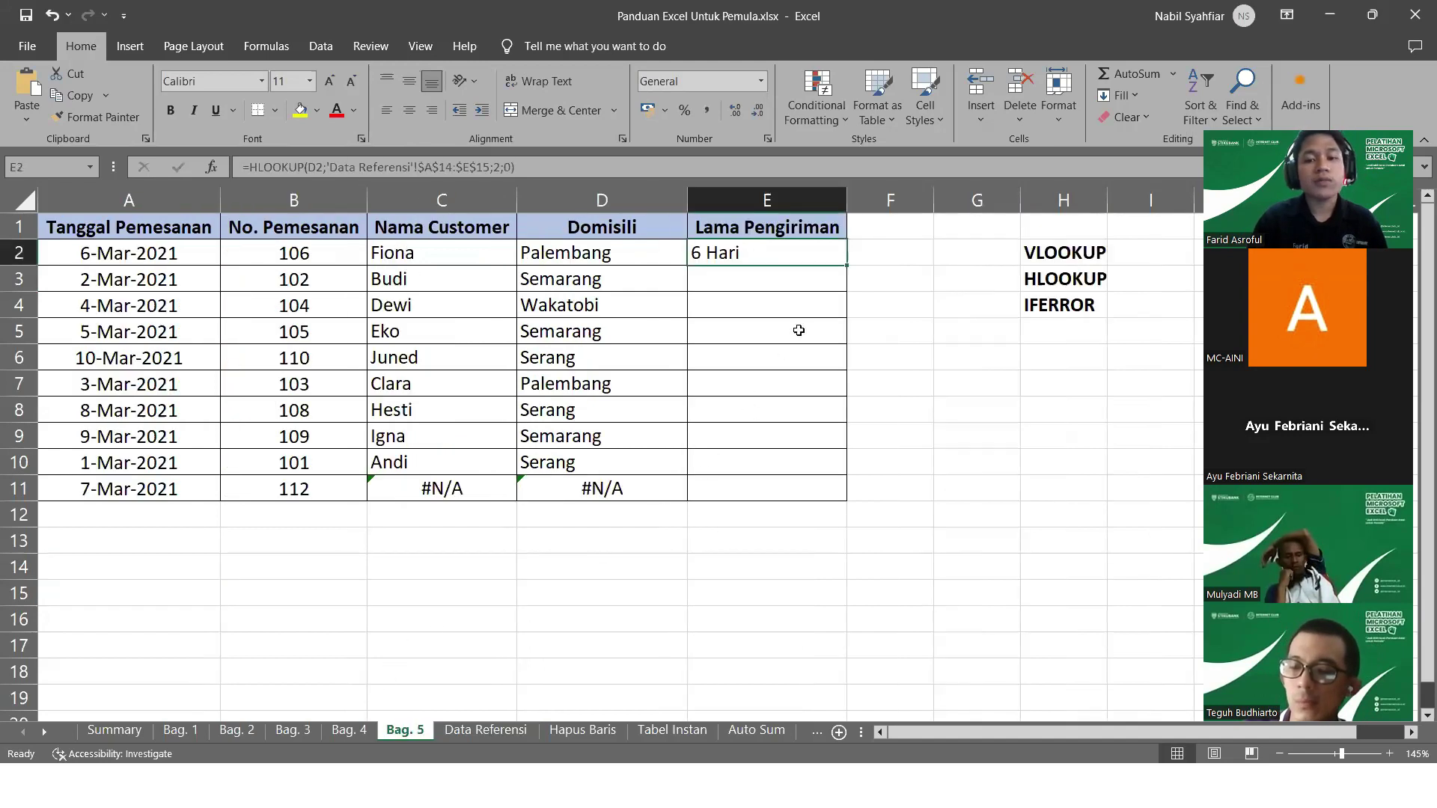
pyautogui.doubleClick(848, 267)
pyautogui.click(914, 361)
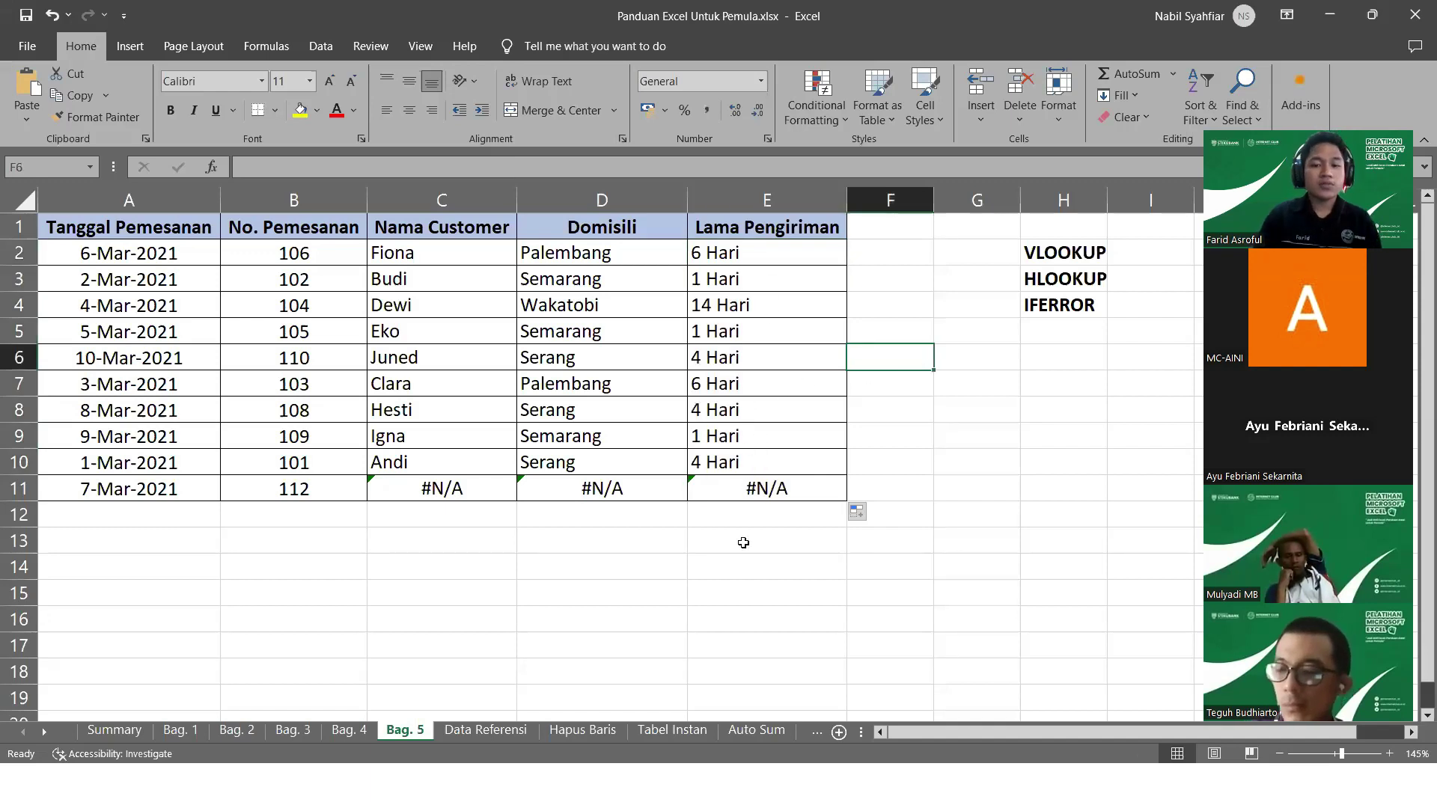
pyautogui.click(438, 491)
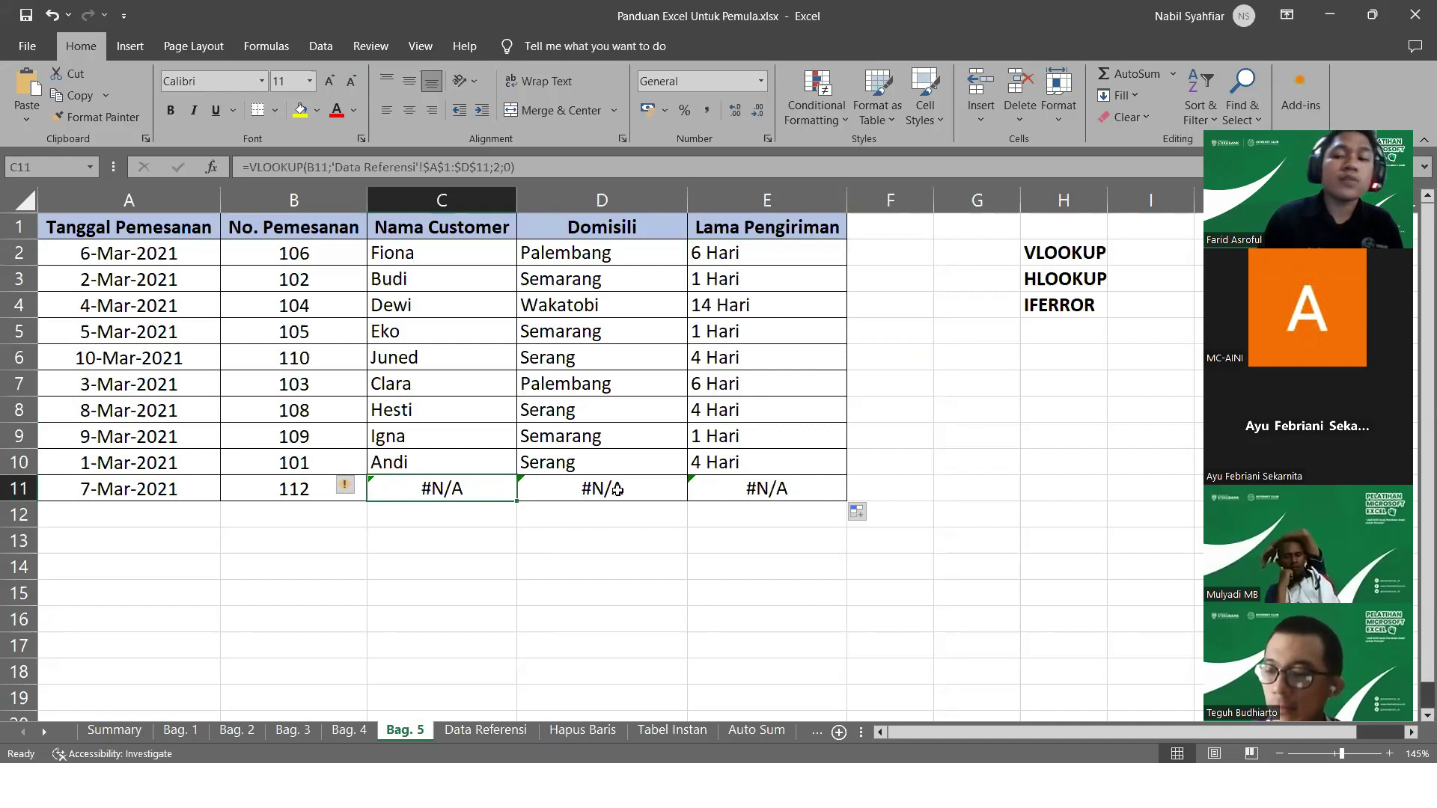
# Begin wrapping the customer-name VLOOKUP in C2 inside an IFERROR function
pyautogui.click(1063, 308)
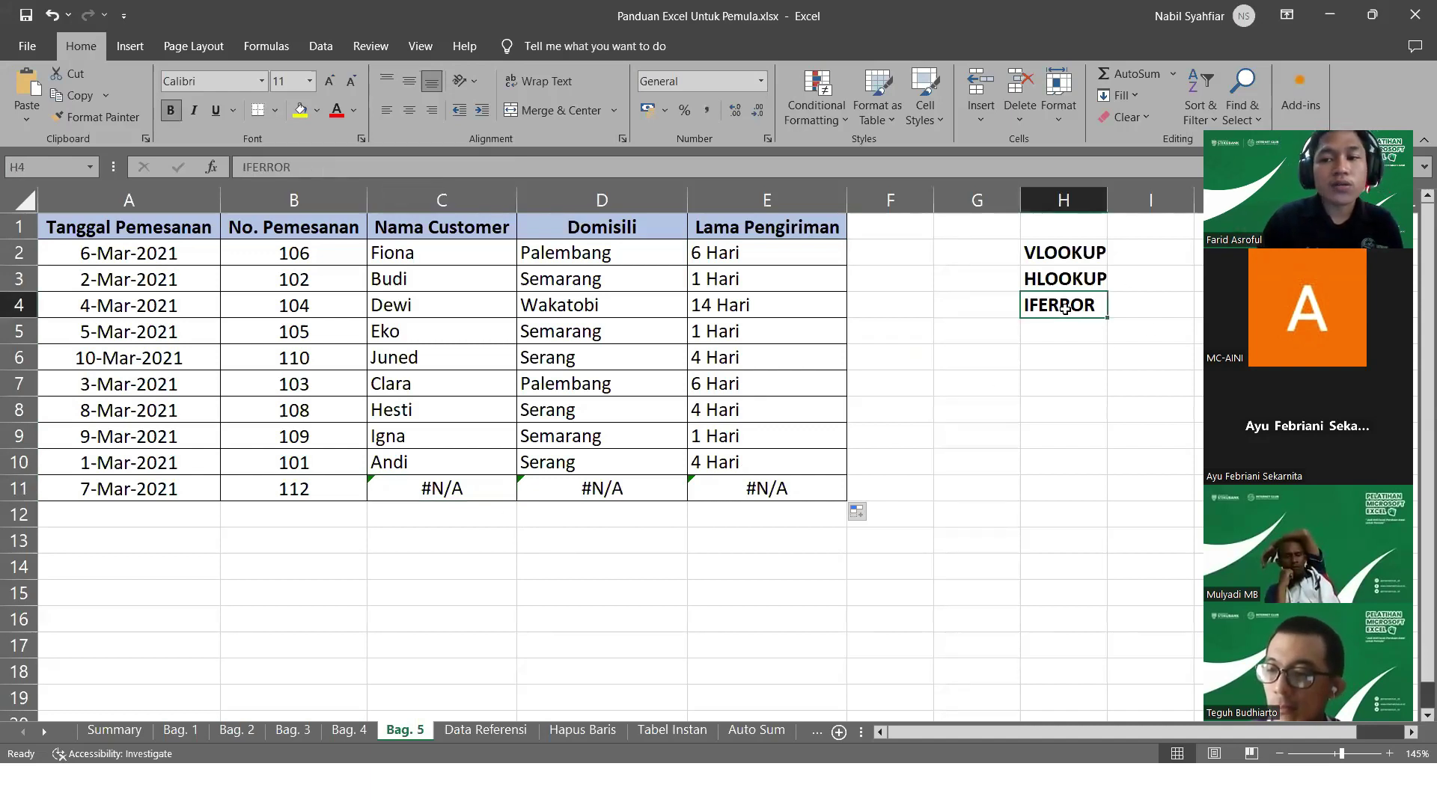
pyautogui.click(411, 254)
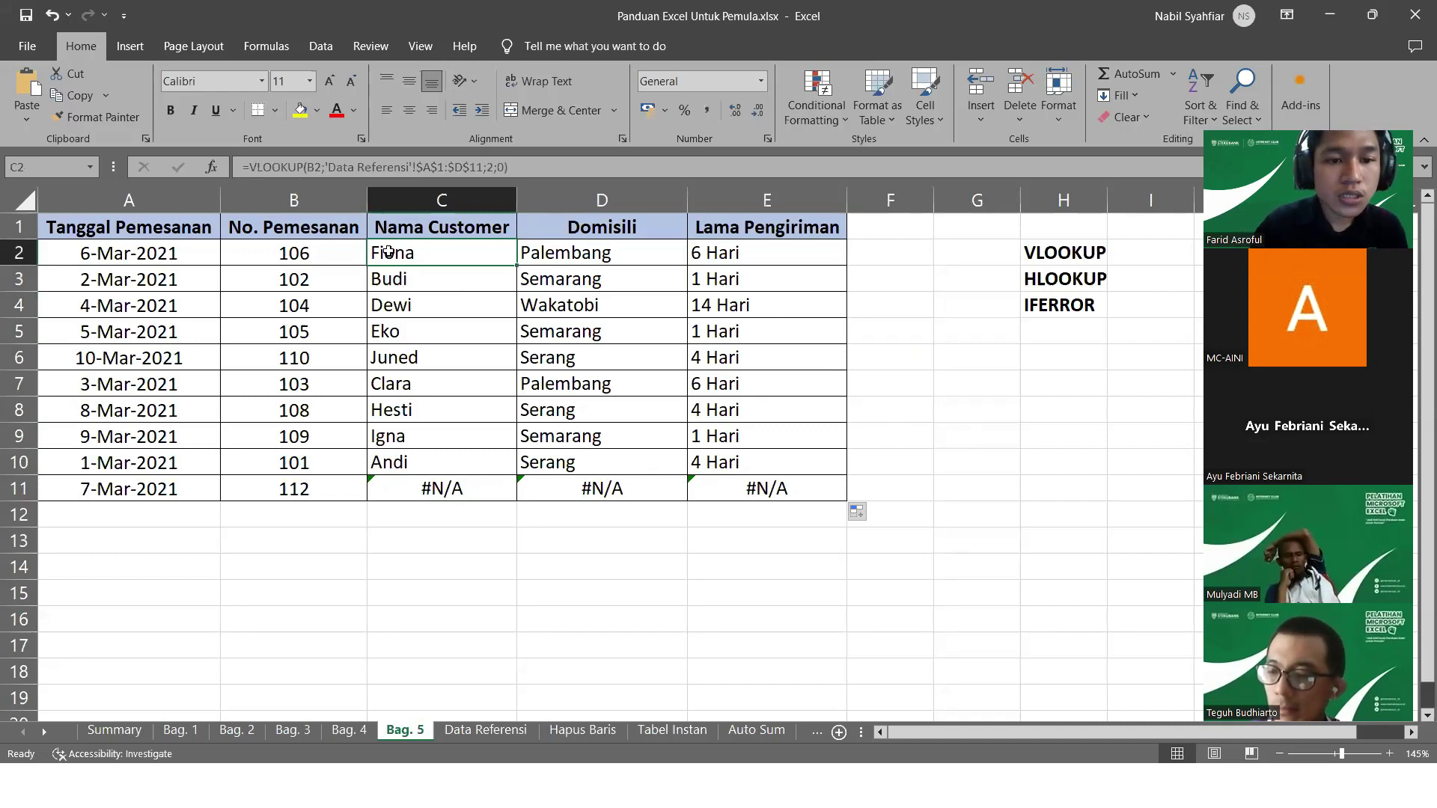
pyautogui.click(247, 167)
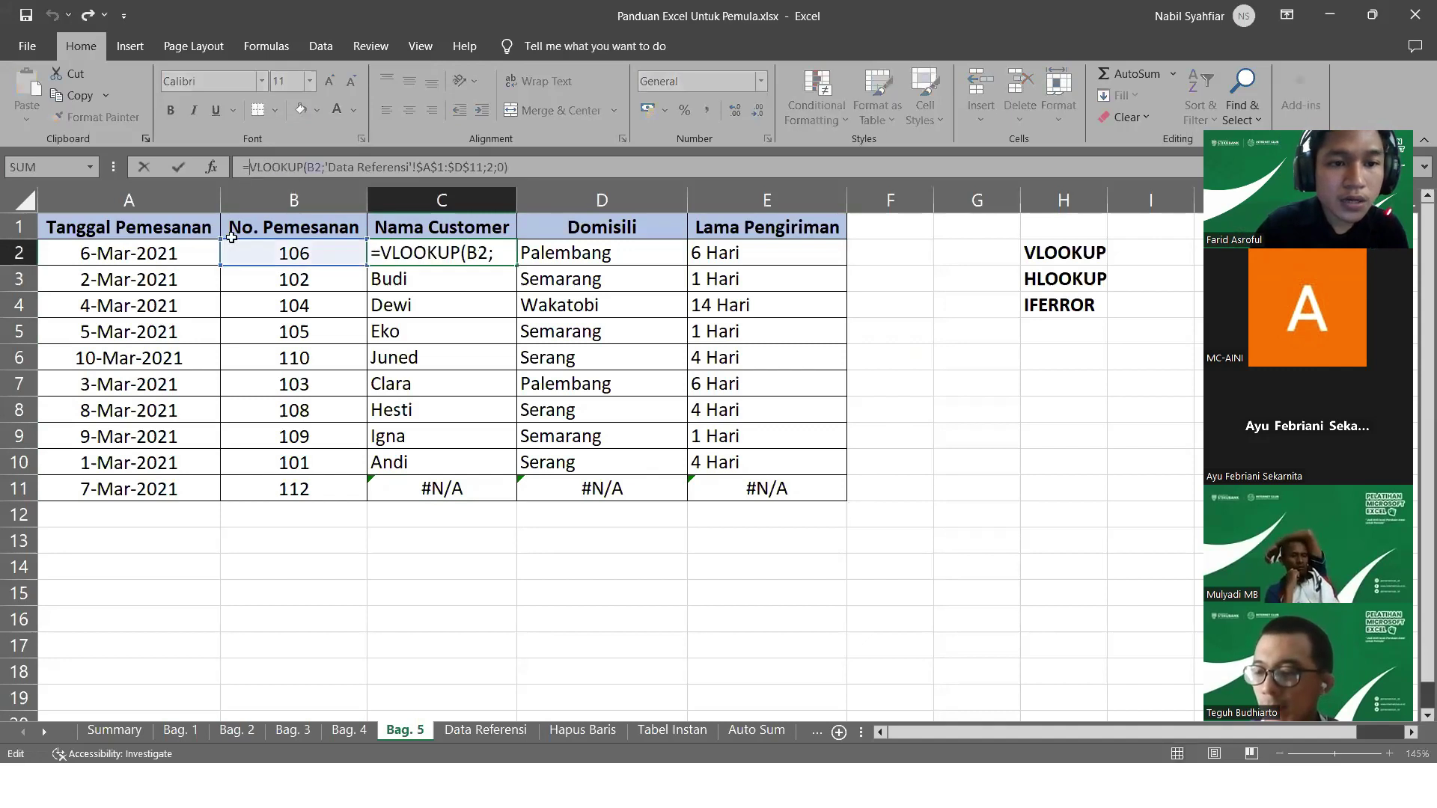
pyautogui.write('IF')
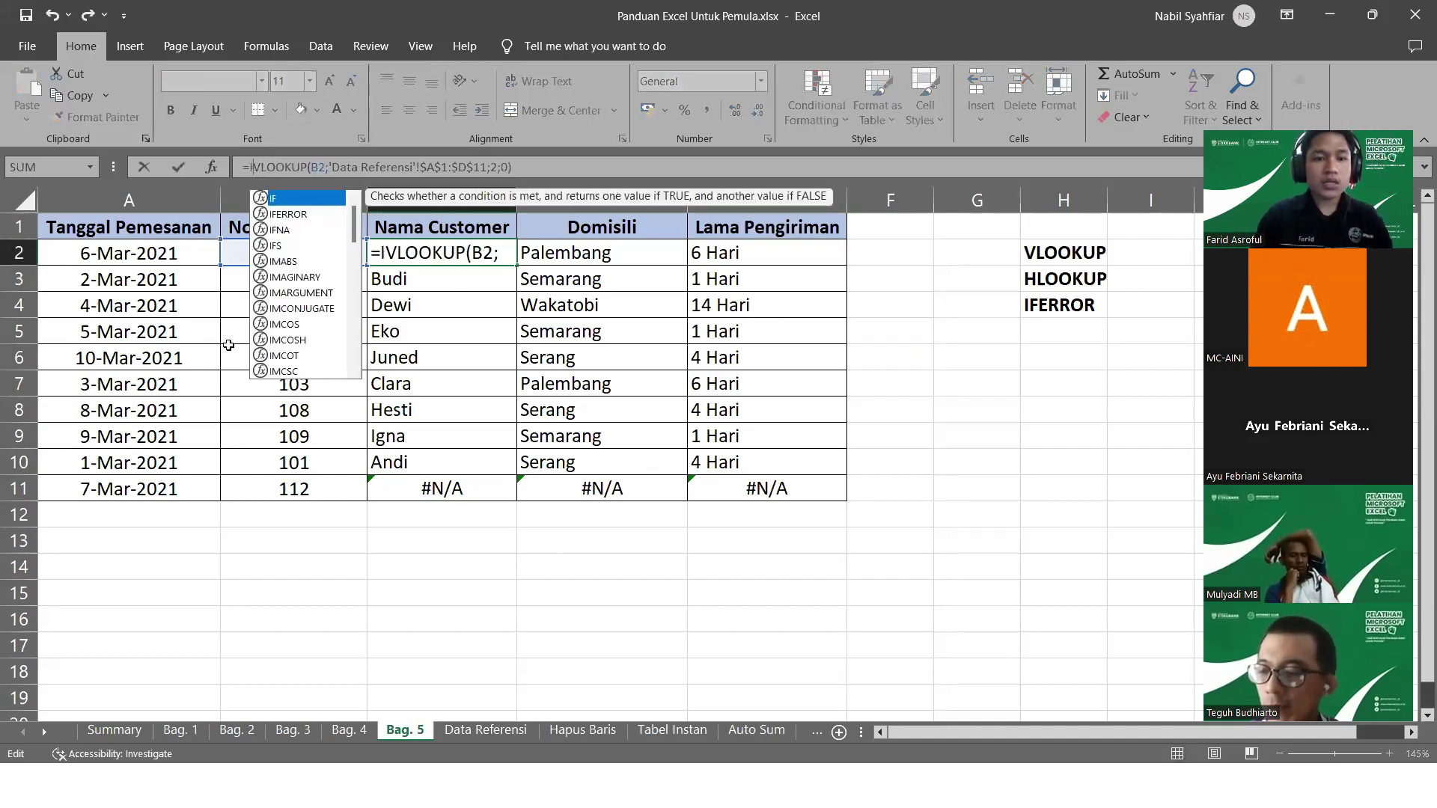
pyautogui.write('E')
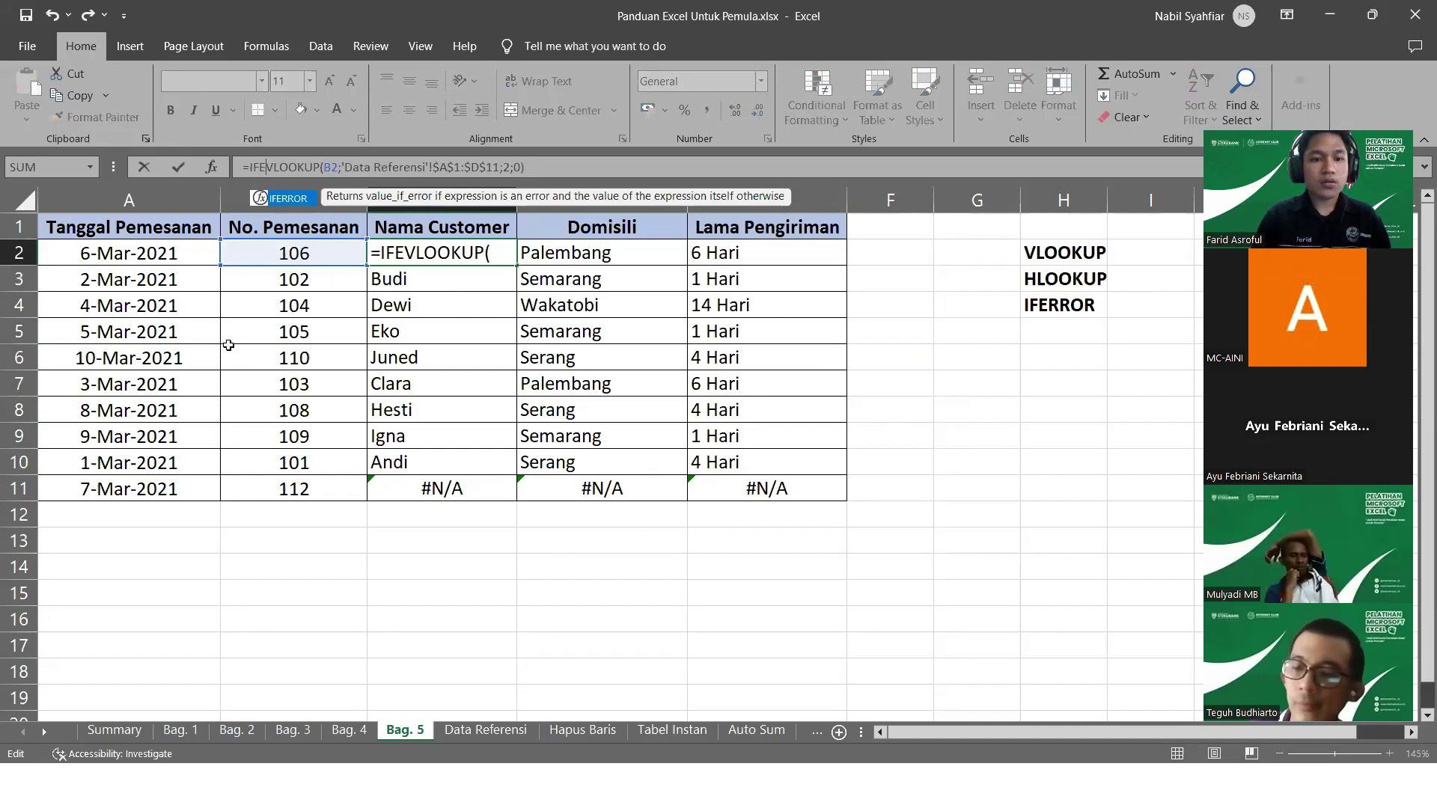
pyautogui.press('Tab')
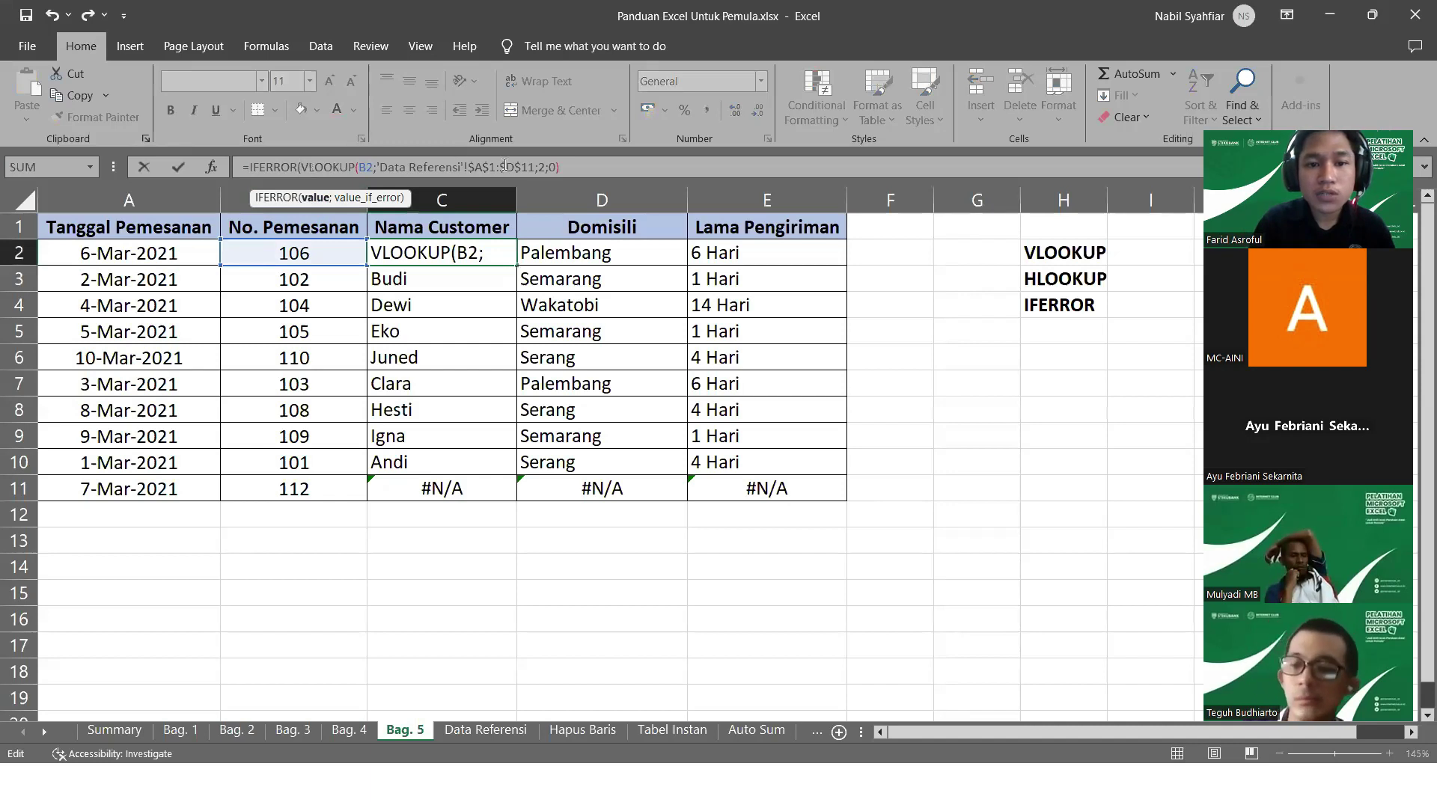
# Finish the IFERROR with fallback text "Tidak Ada Data" and commit the C2 formula
pyautogui.click(565, 167)
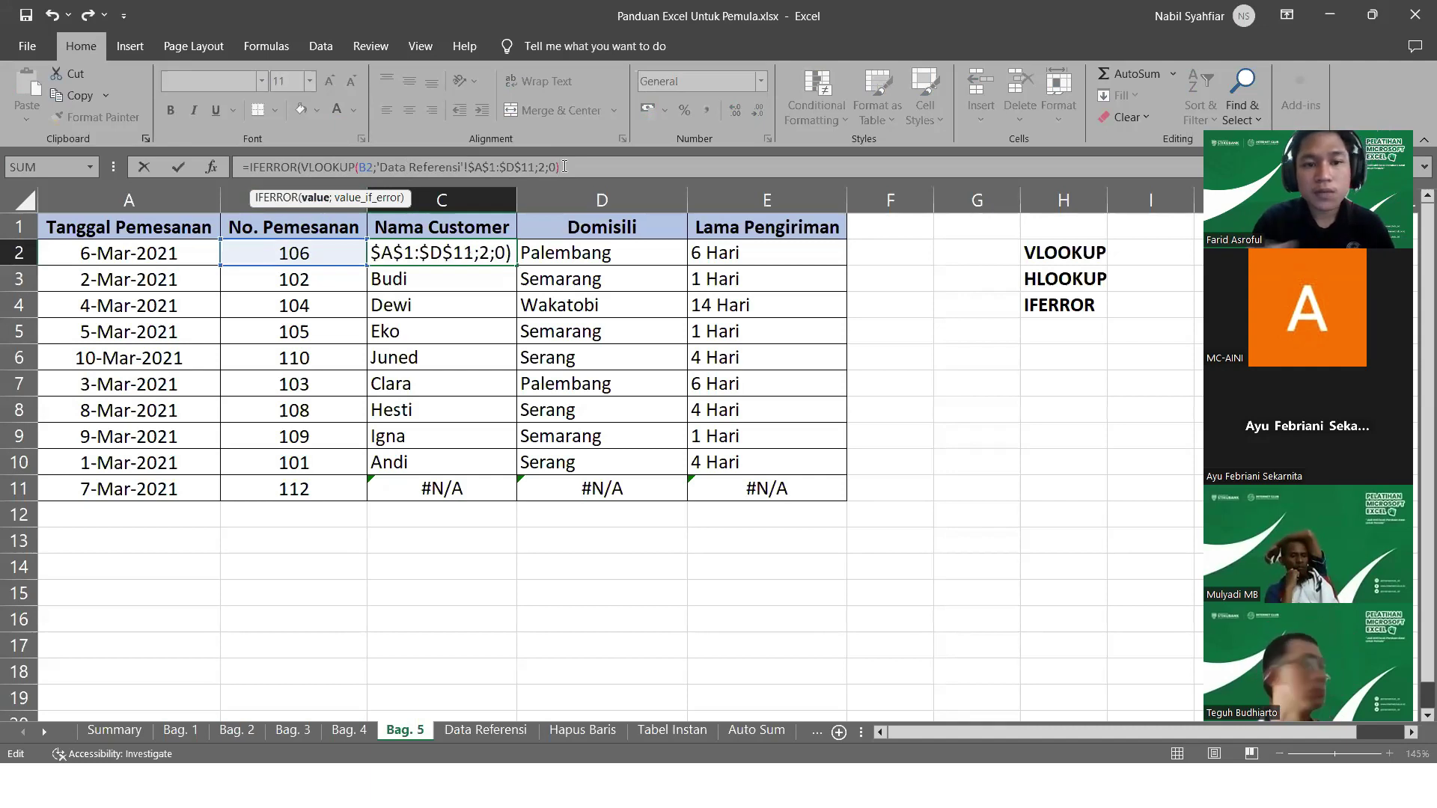
pyautogui.write(';')
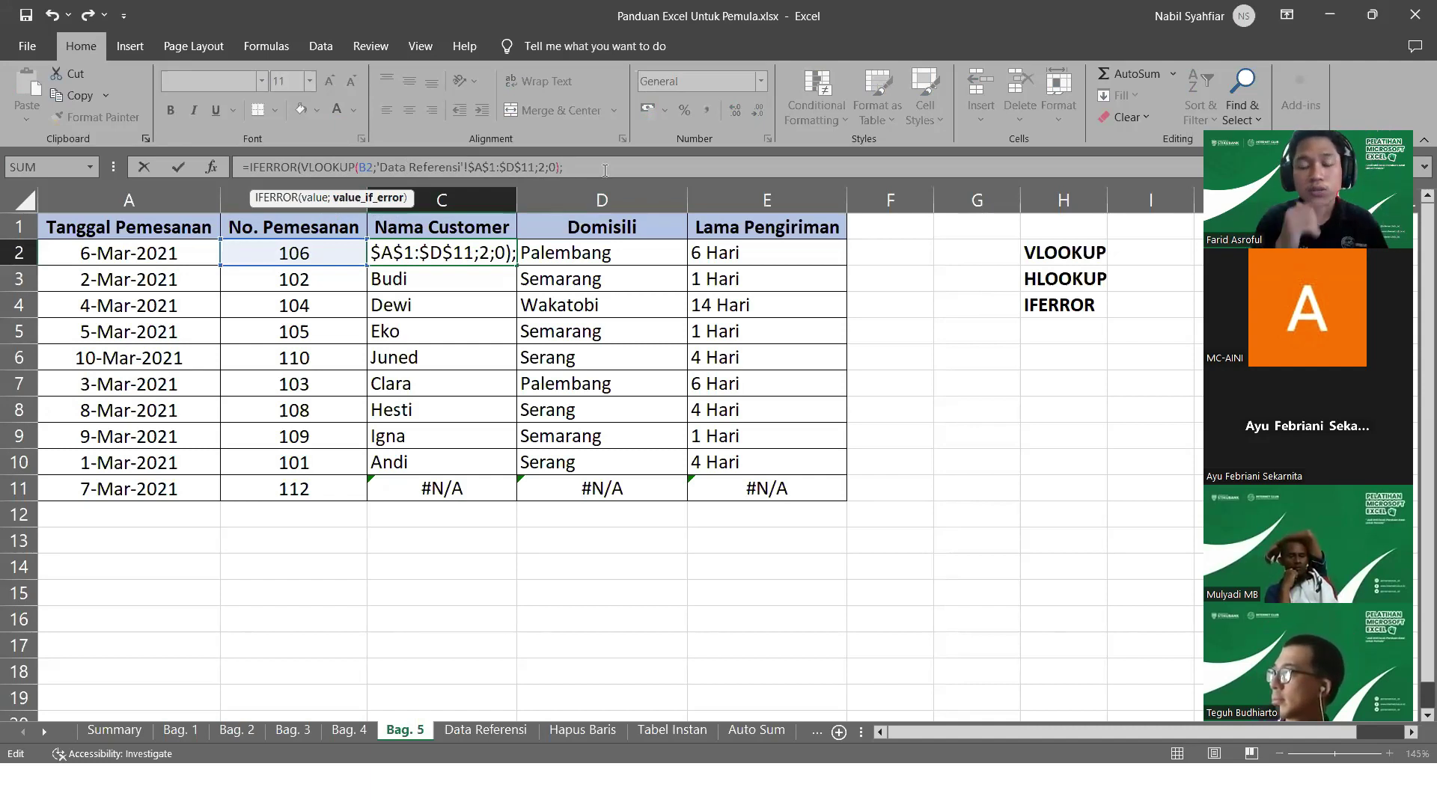
pyautogui.write('"')
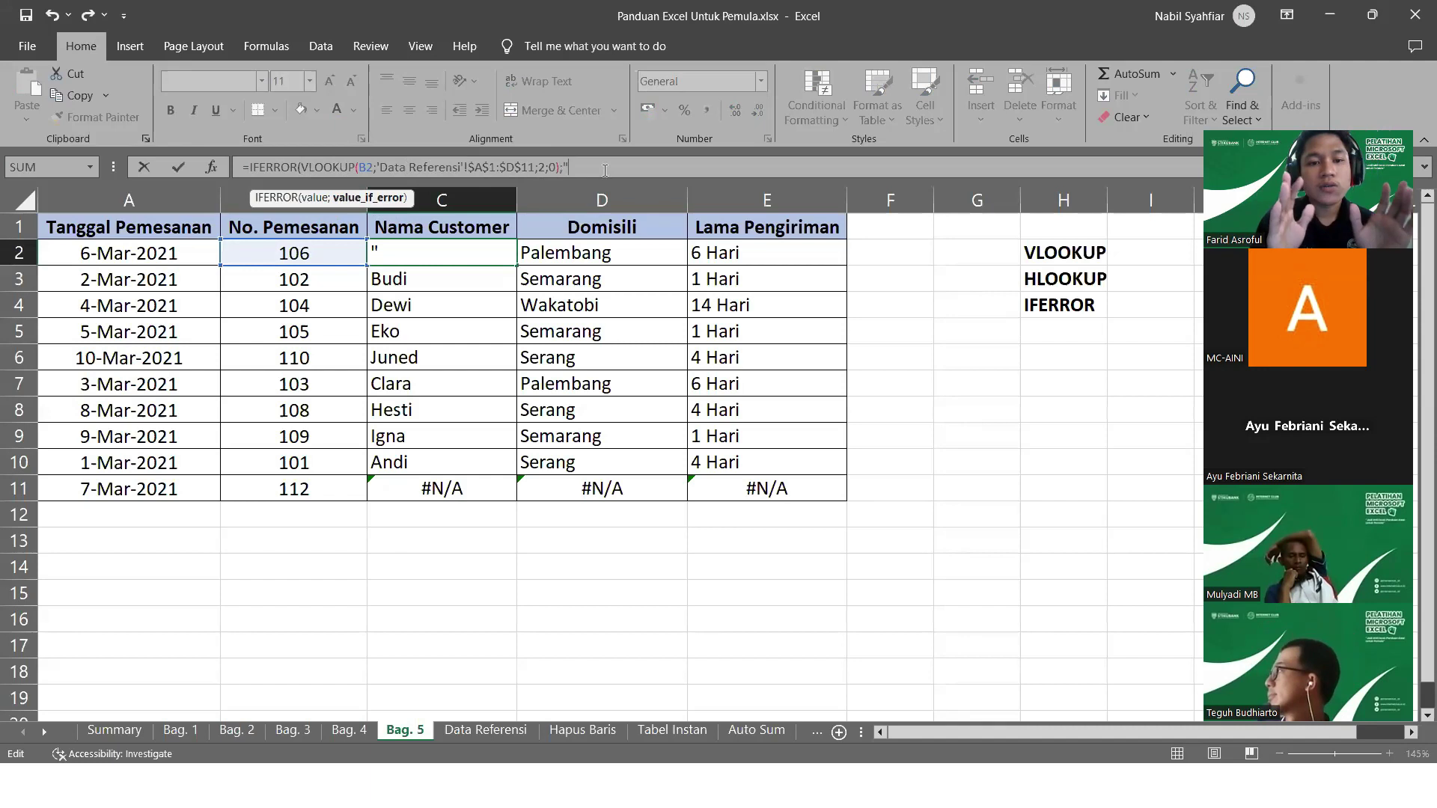
pyautogui.write('Tidak Ada D')
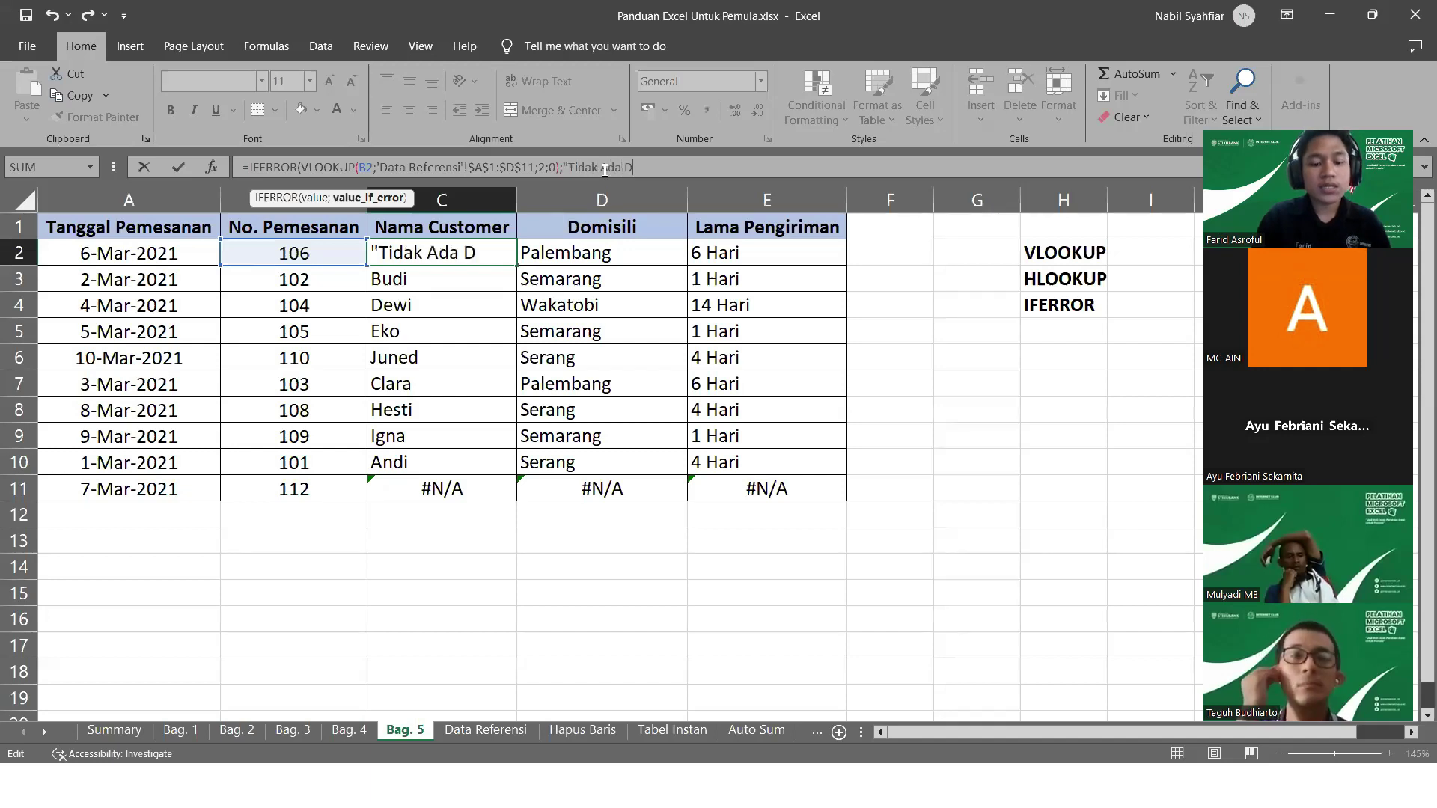
pyautogui.write('ata')
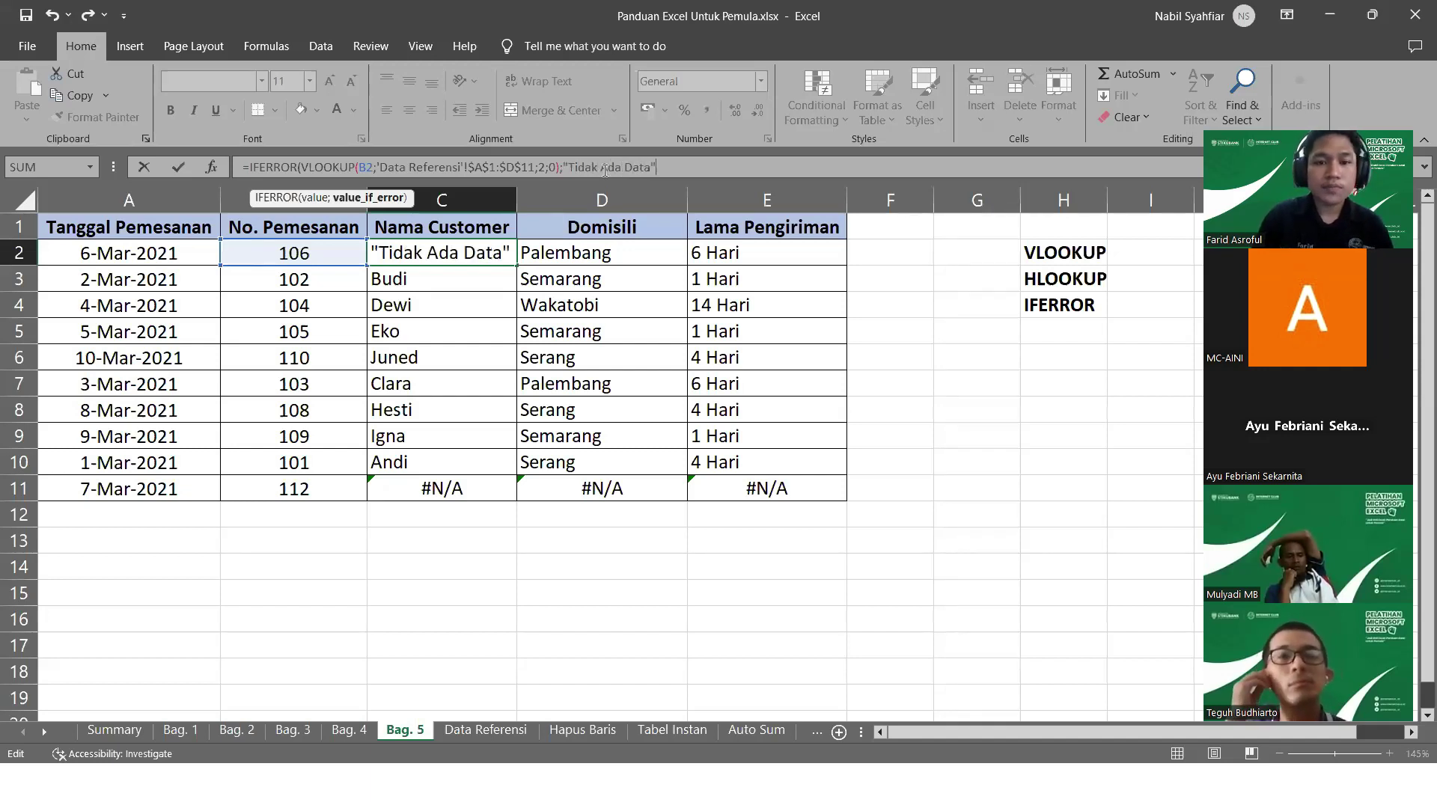
pyautogui.moveTo(570, 166); pyautogui.dragTo(648, 167)
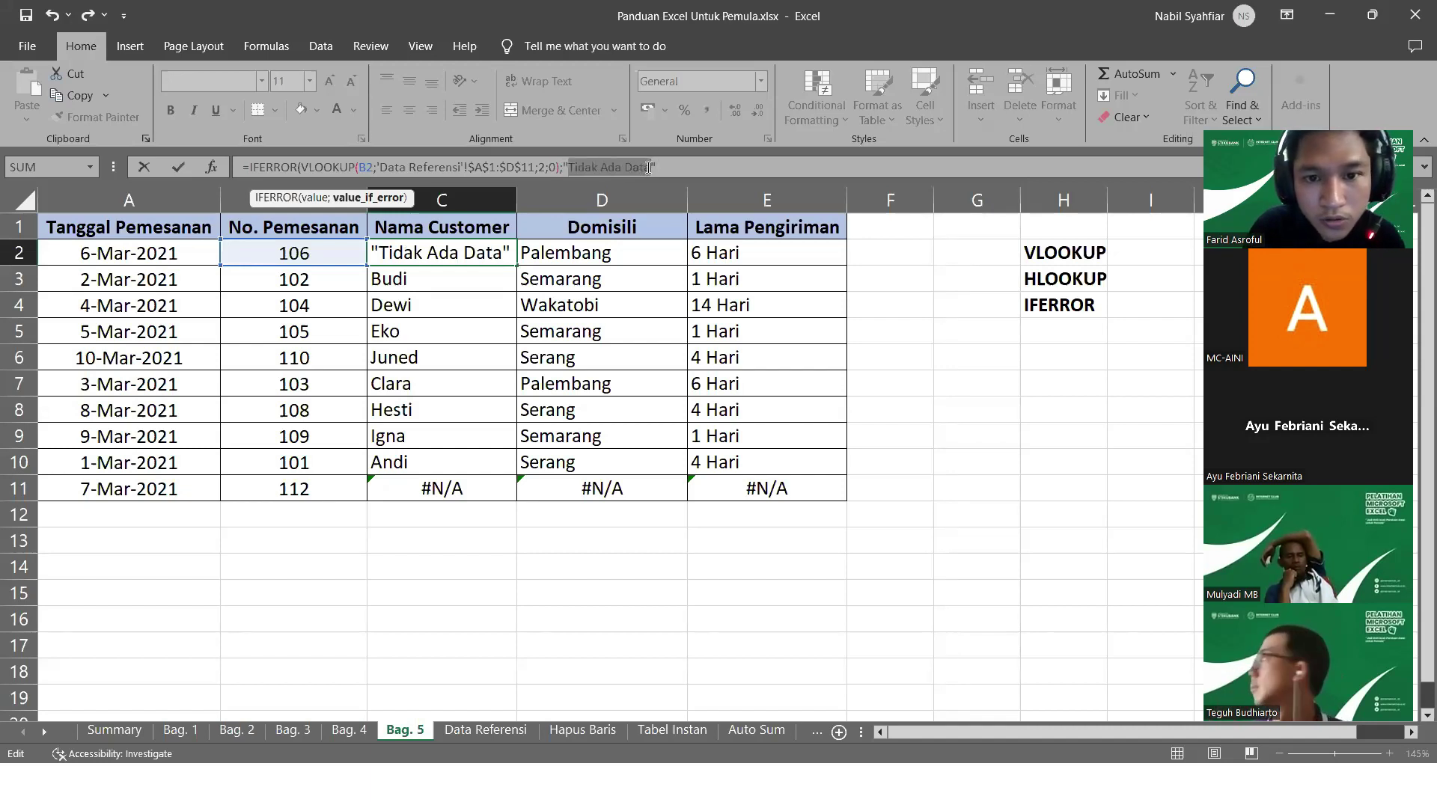
pyautogui.click(664, 167)
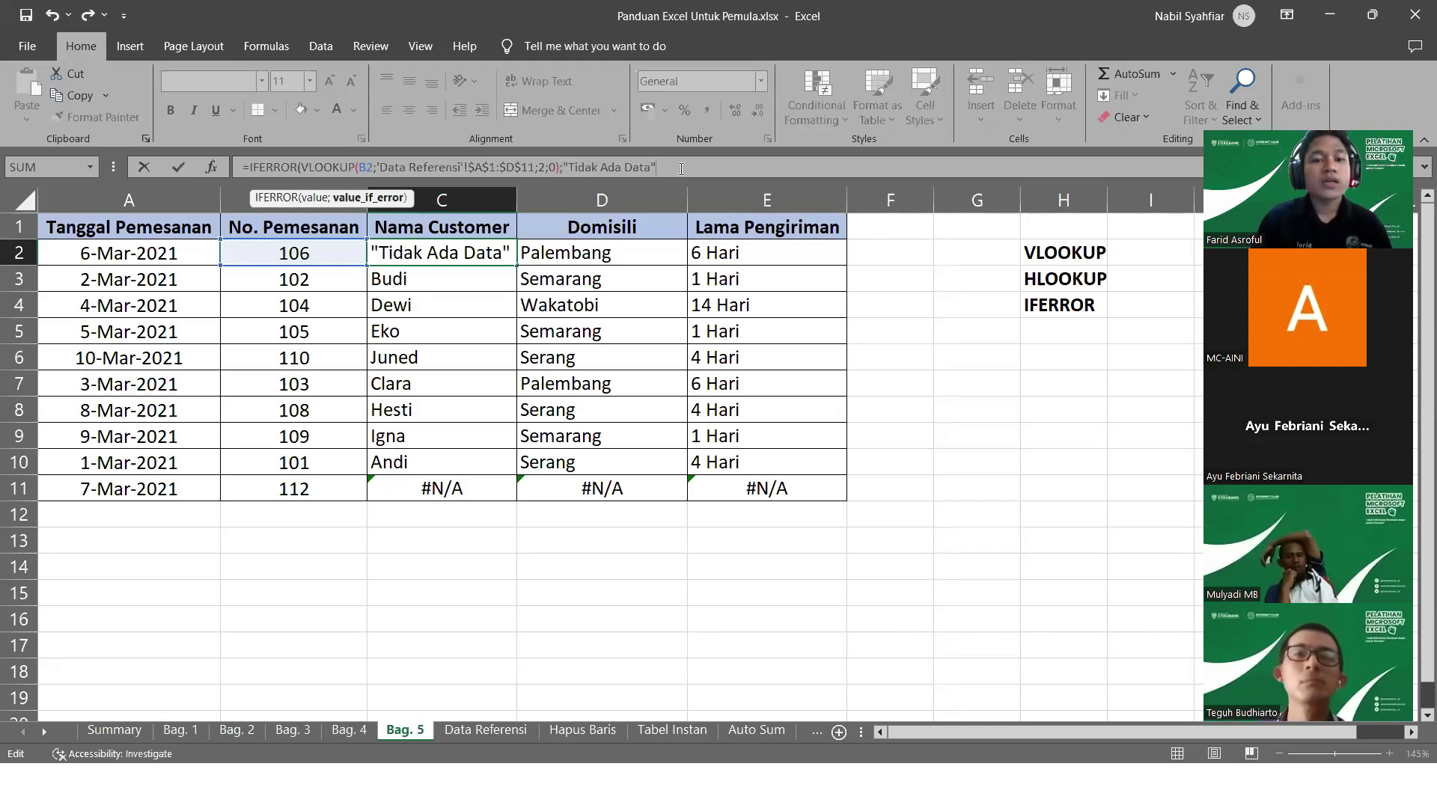
pyautogui.write(')')
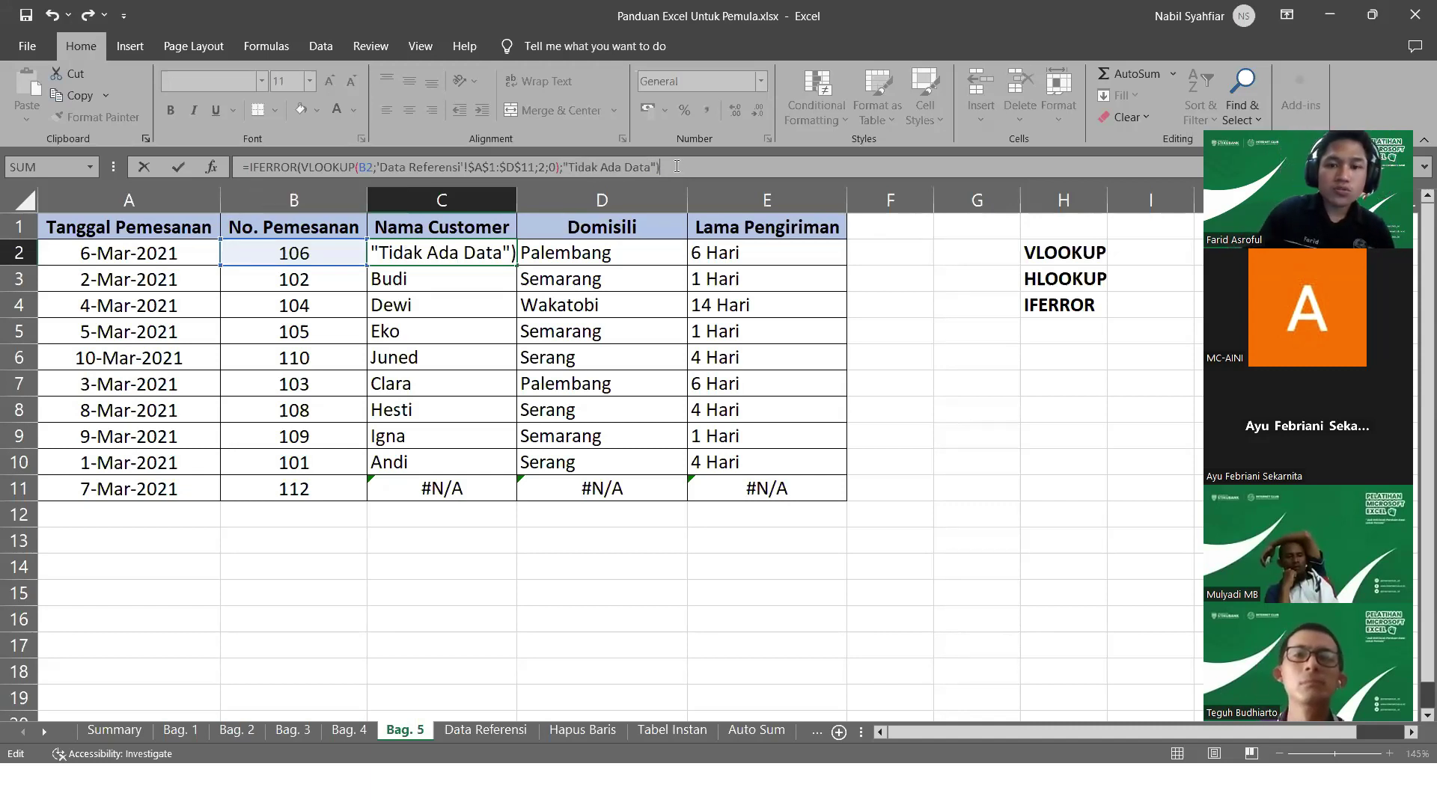
pyautogui.press('Return')
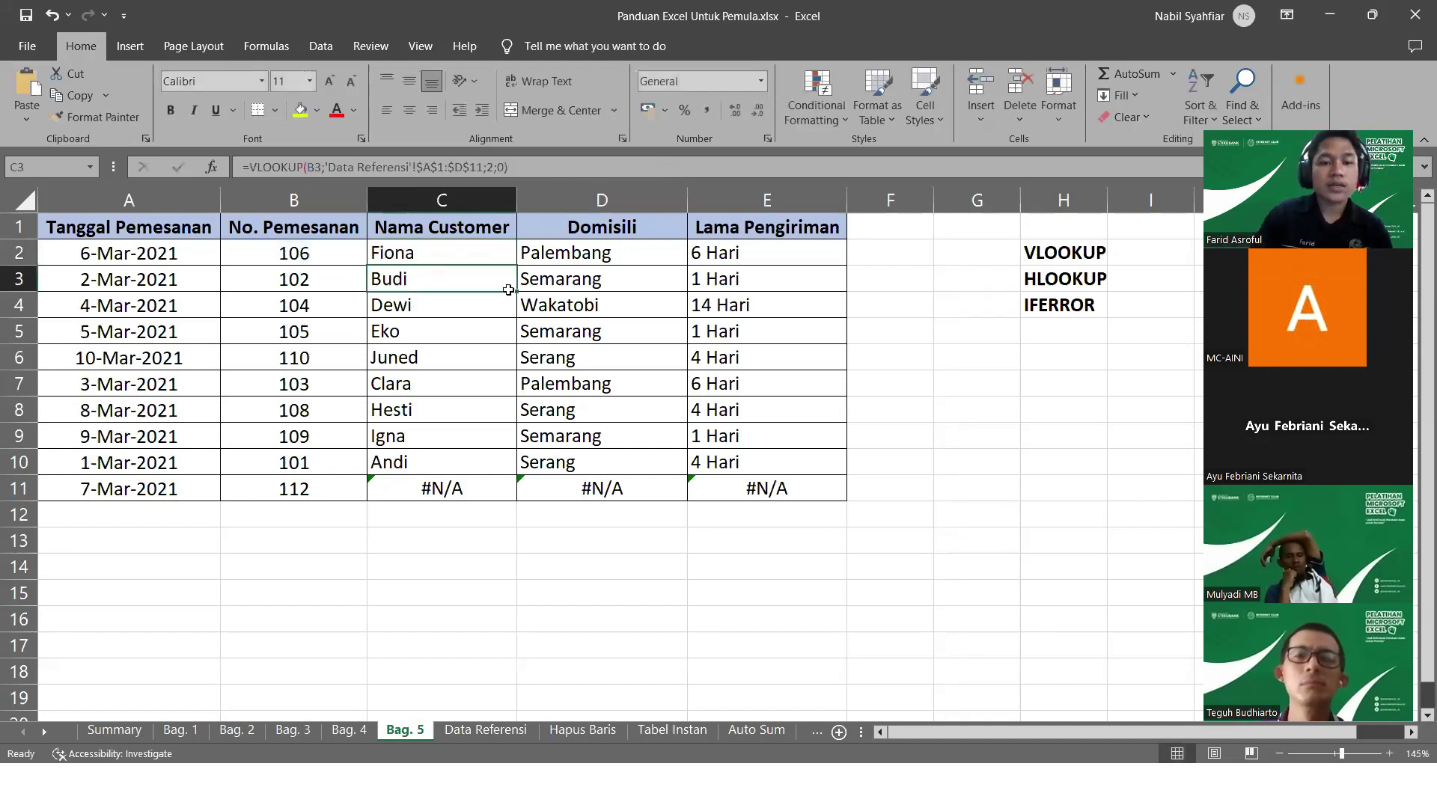
# Copy the IFERROR formula from C2 down to C11 and confirm C11 now uses it
pyautogui.click(456, 487)
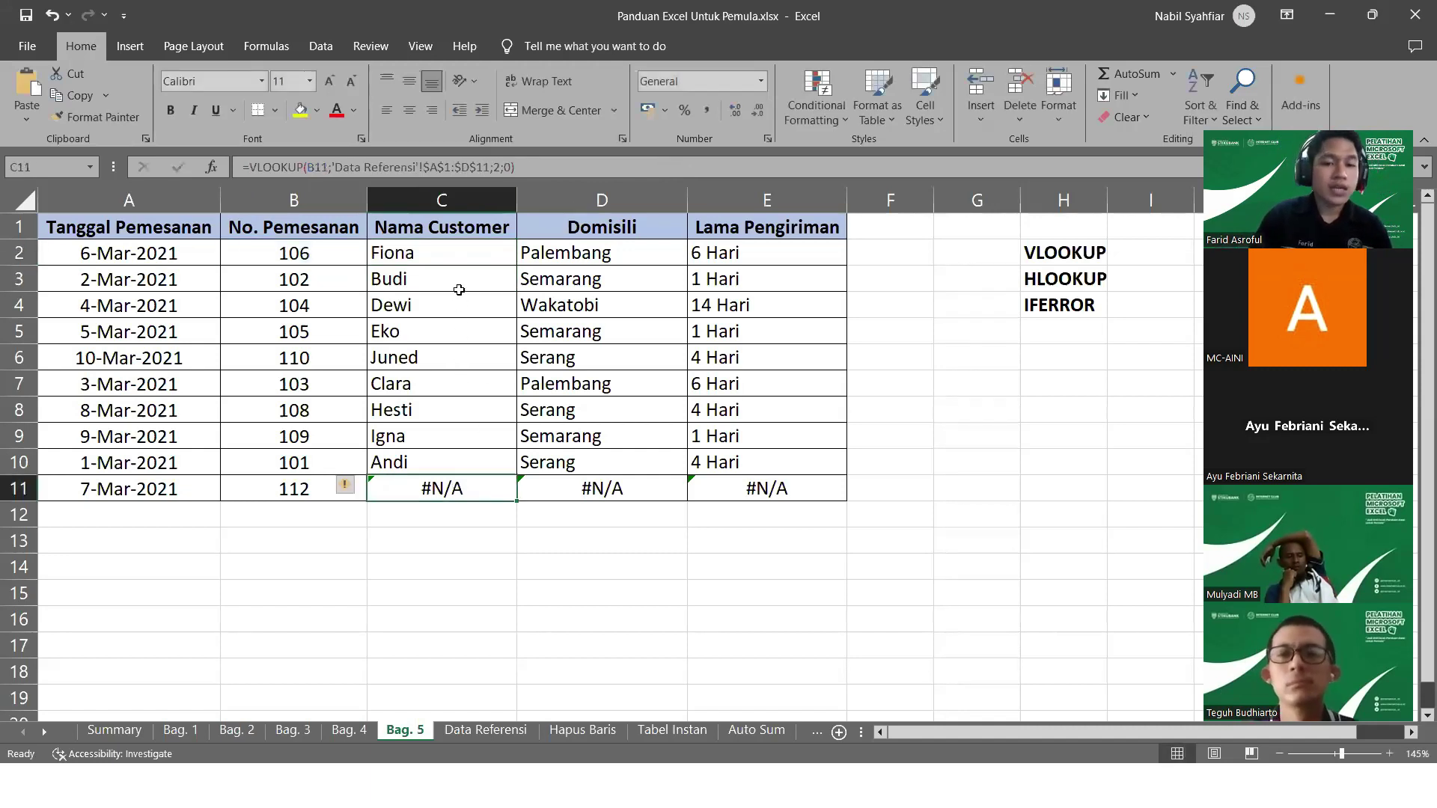
pyautogui.click(455, 255)
pyautogui.moveTo(514, 265); pyautogui.dragTo(499, 501)
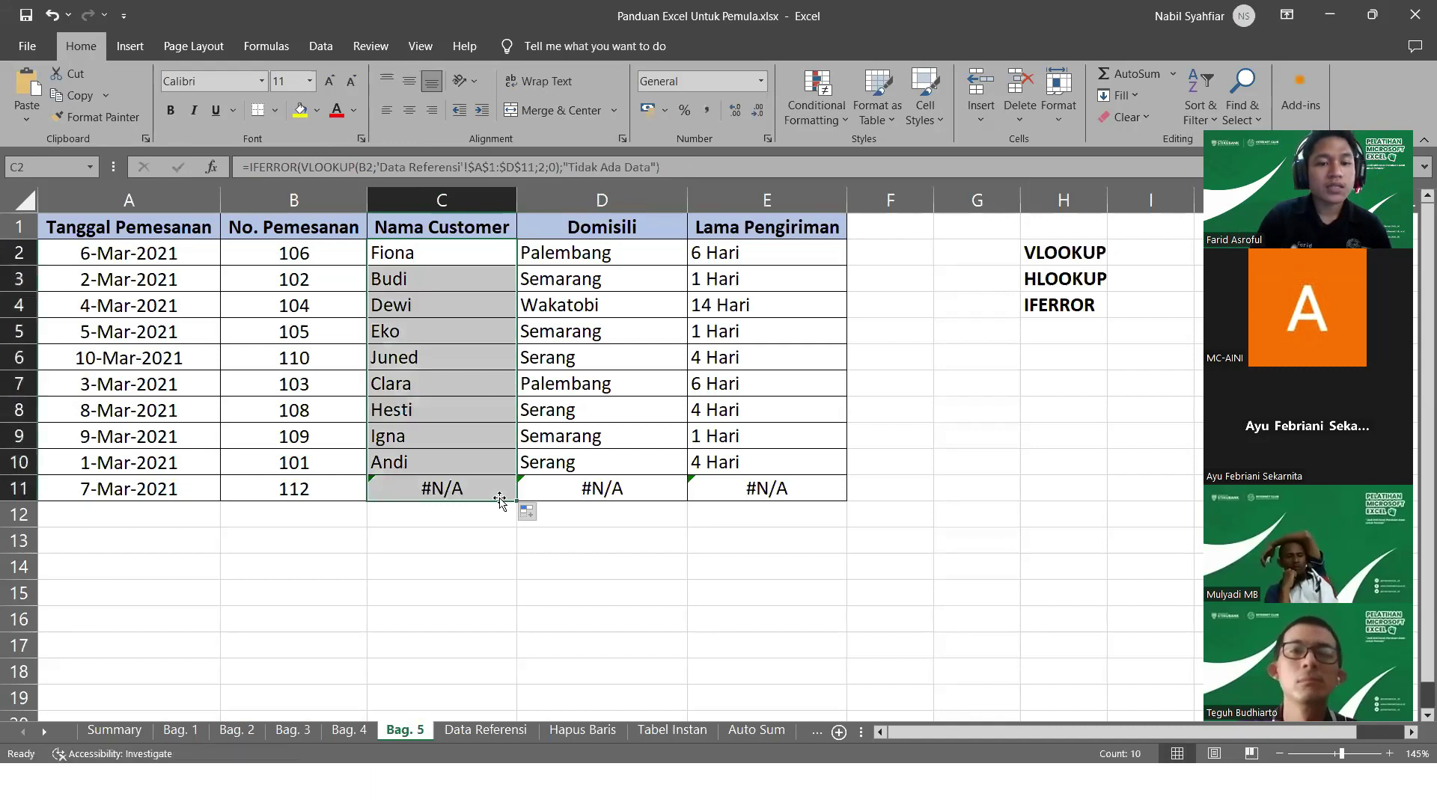
pyautogui.click(468, 516)
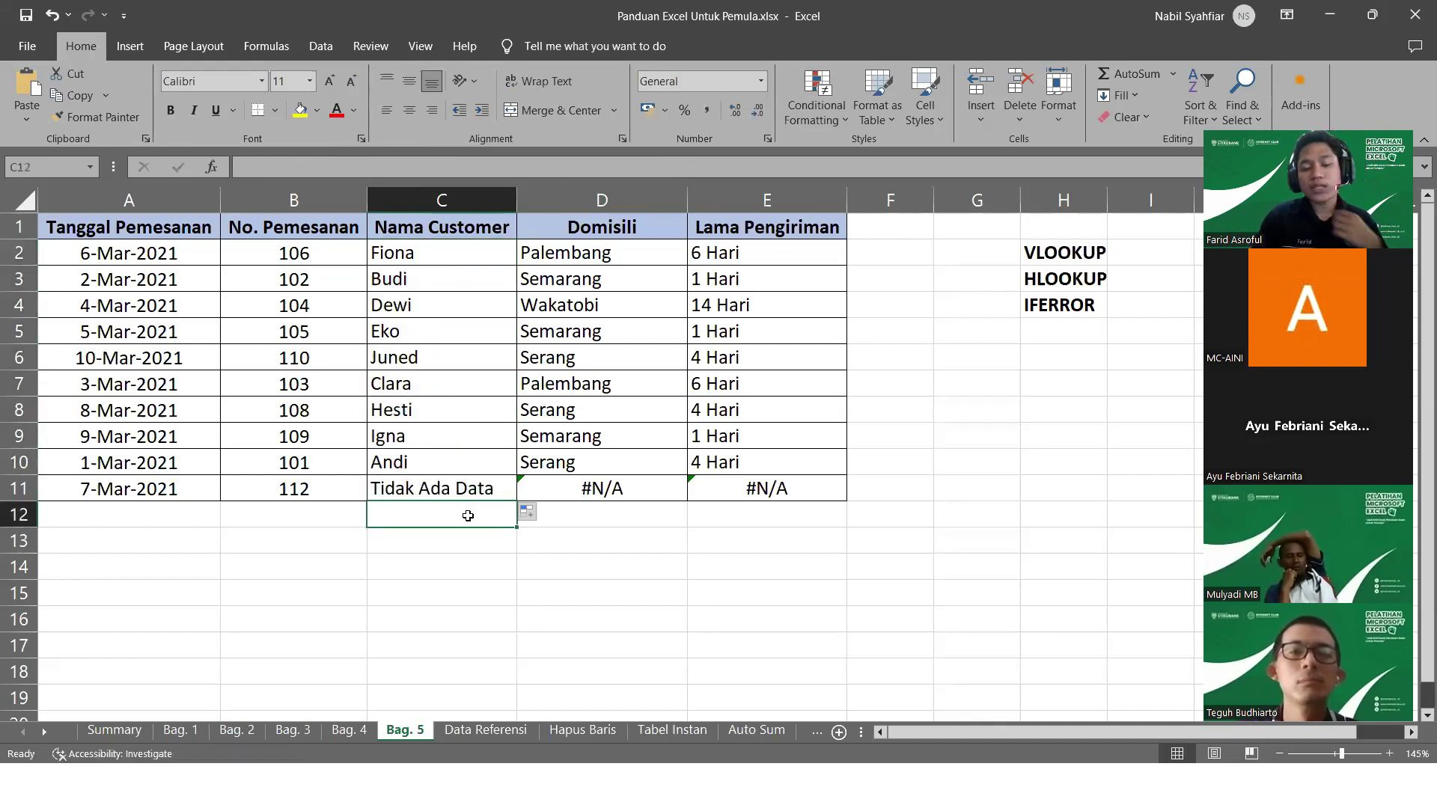
pyautogui.click(447, 486)
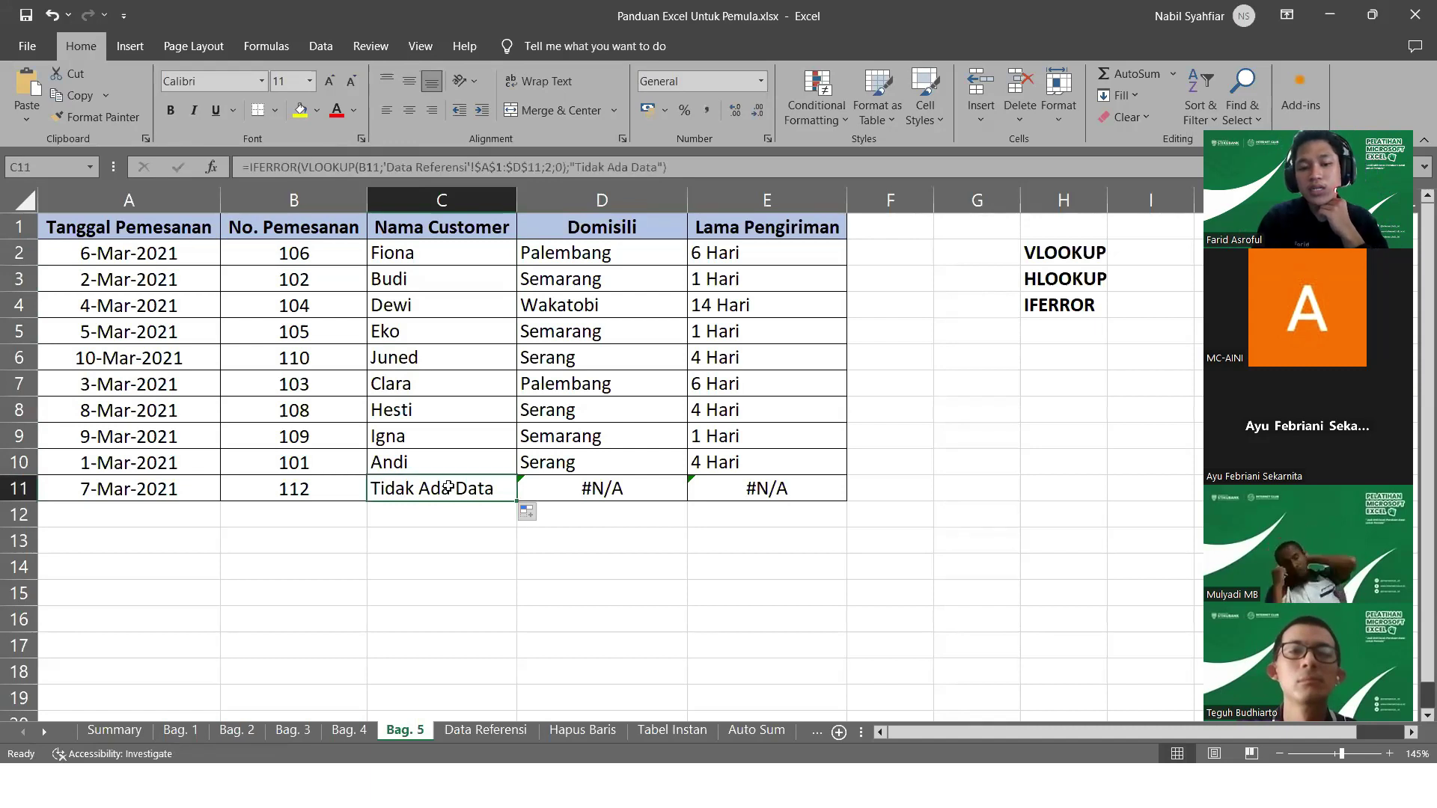
pyautogui.click(555, 250)
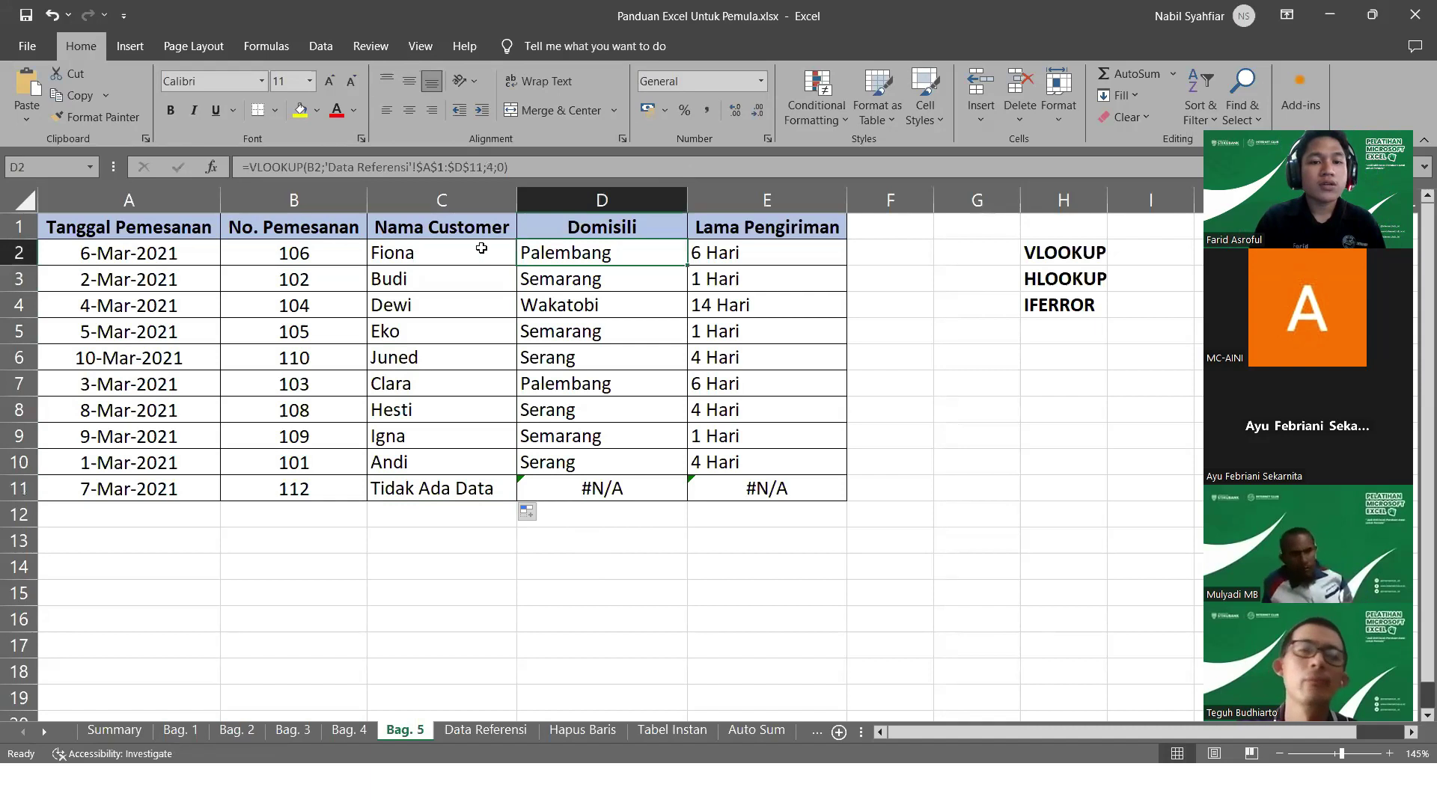
# Wrap D2's Domisili VLOOKUP as IFERROR(...;"Tidak Ada Data")
pyautogui.click(251, 165)
pyautogui.write('if')
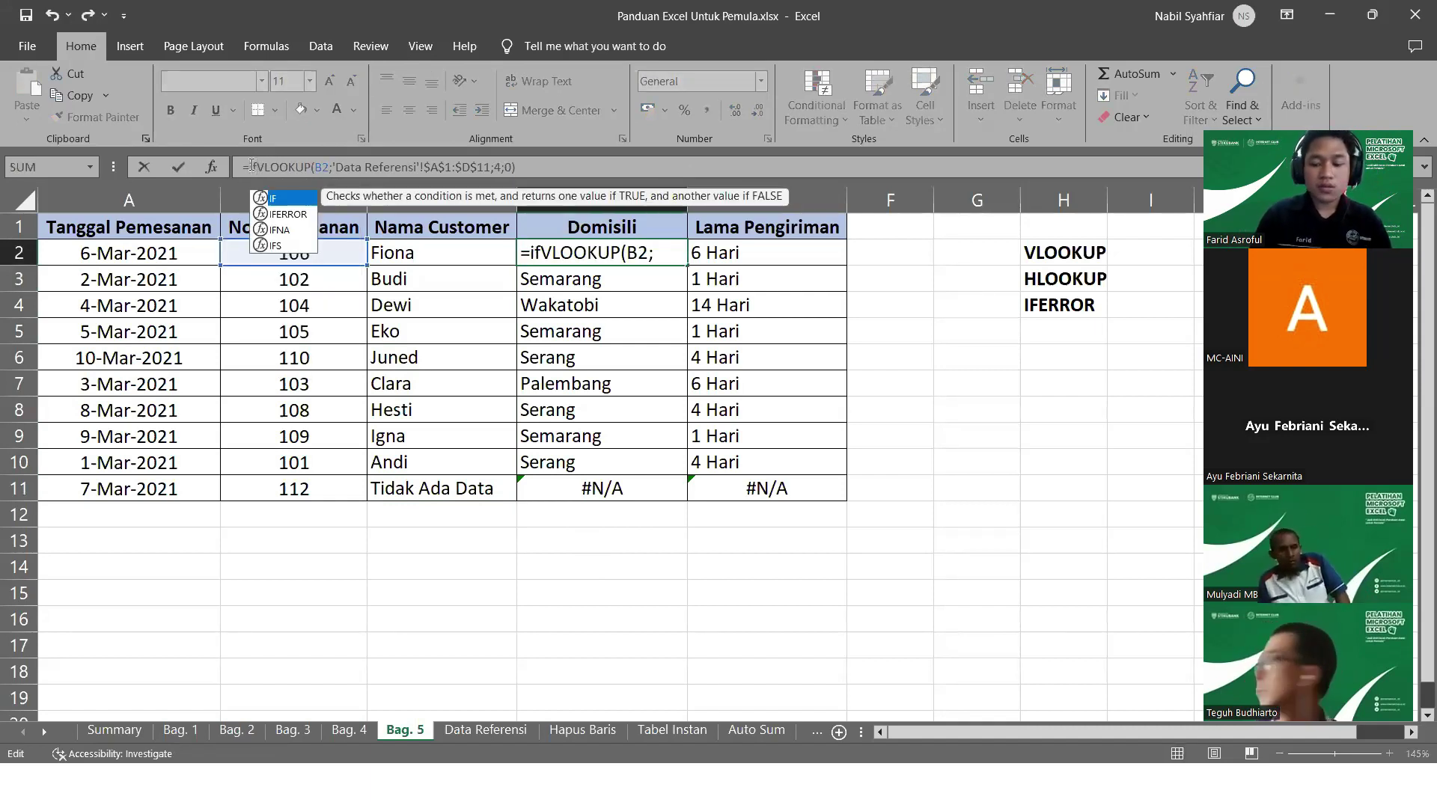
pyautogui.press('Down')
pyautogui.press('Tab')
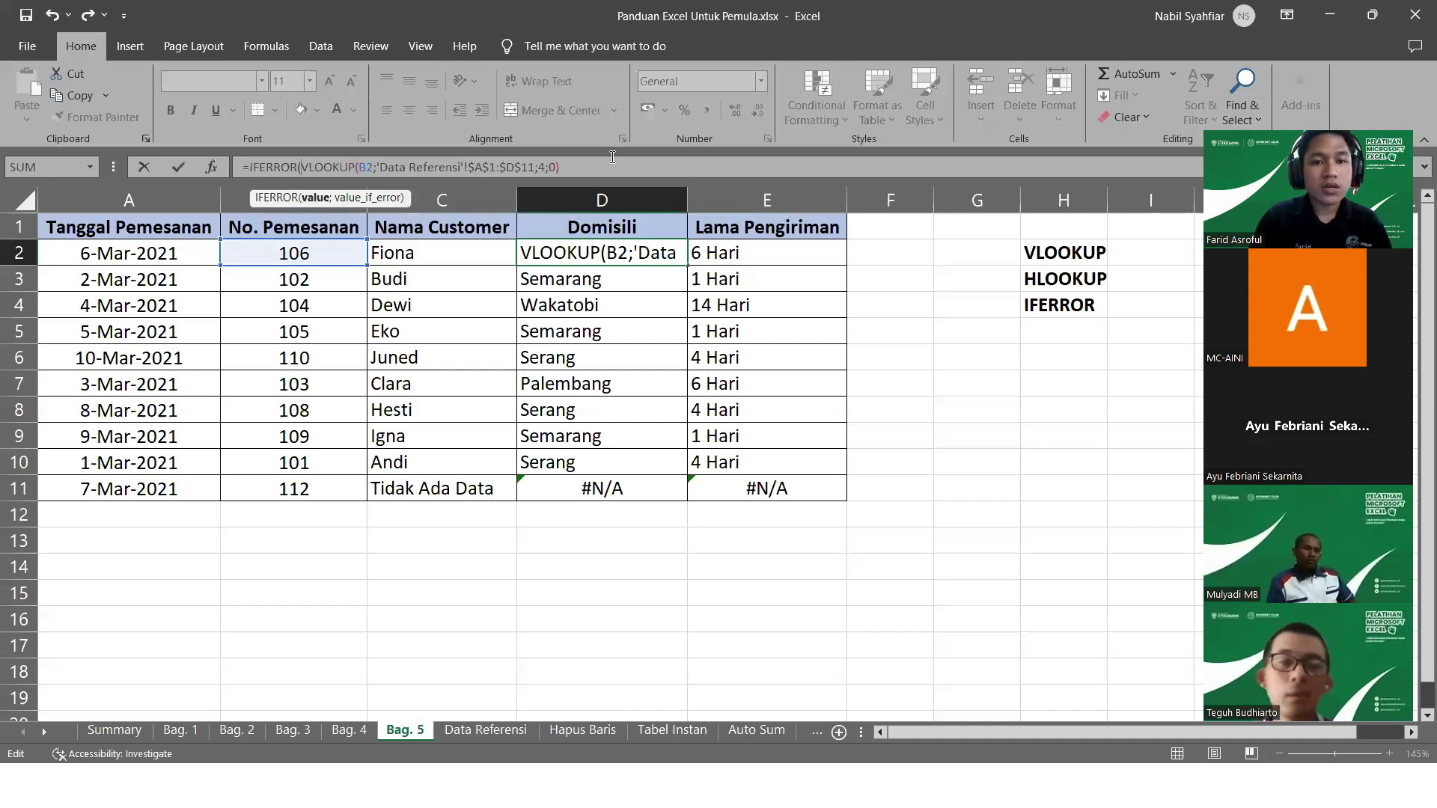
pyautogui.click(615, 168)
pyautogui.write(';')
pyautogui.write('"Tidak A')
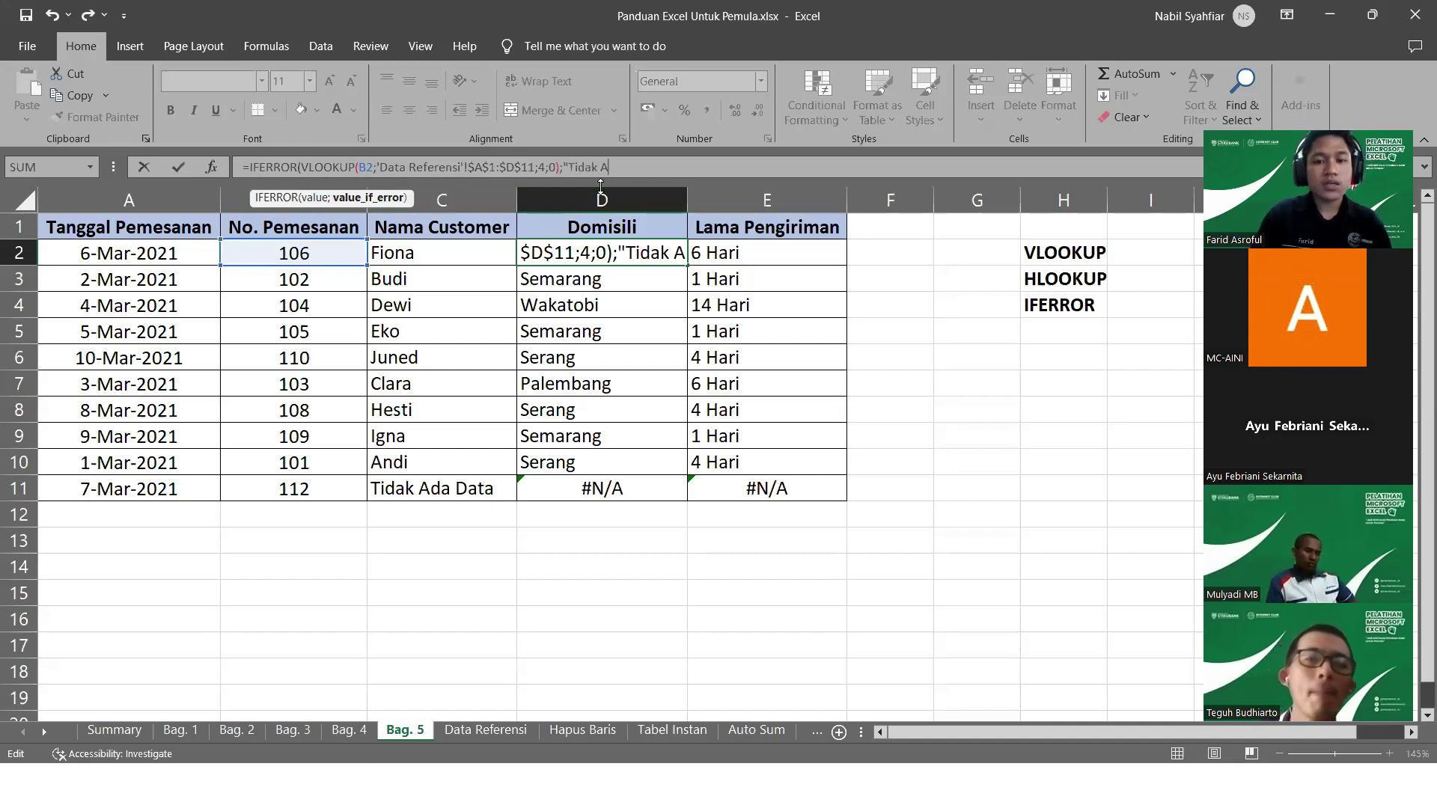
pyautogui.write('da Data')
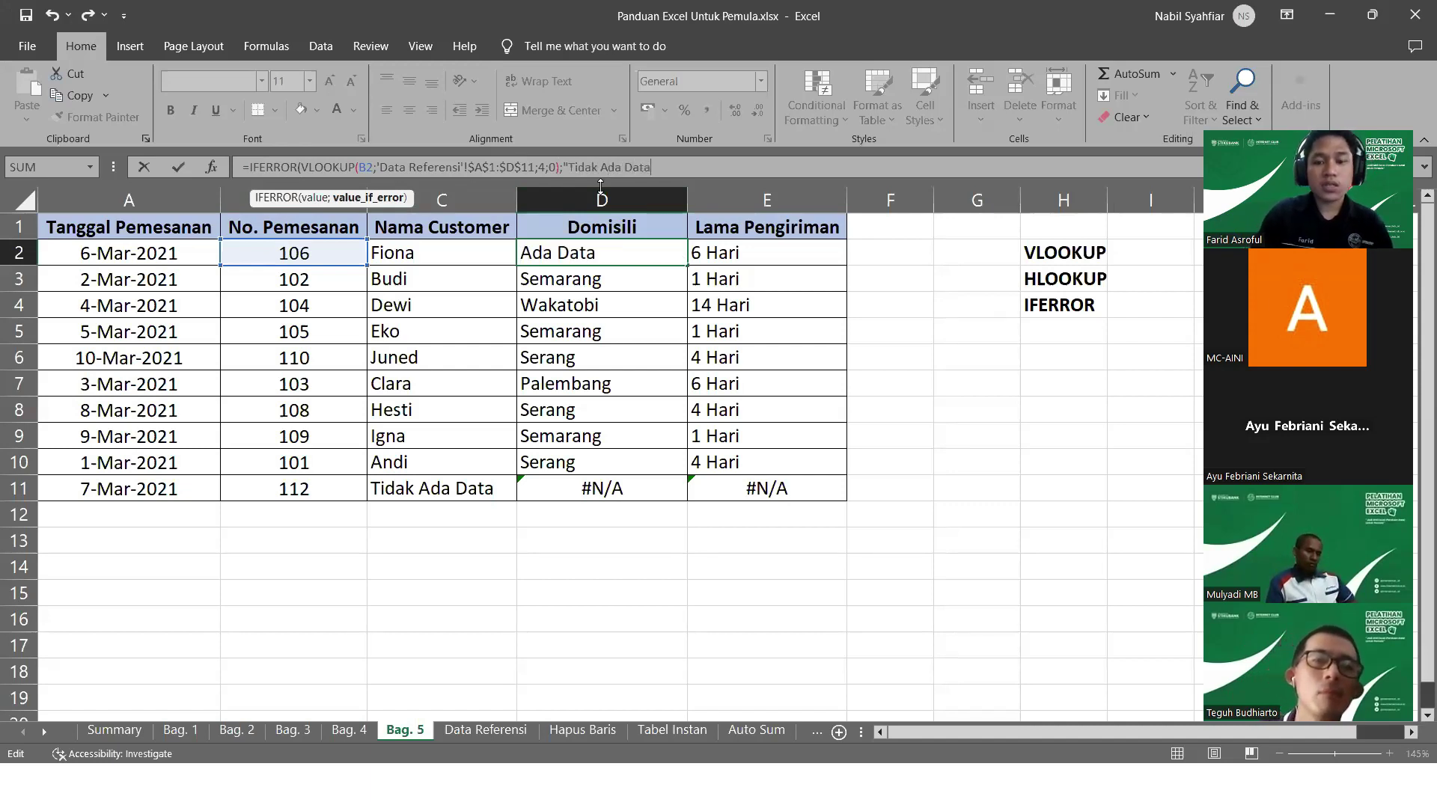
pyautogui.write('")')
pyautogui.press('Return')
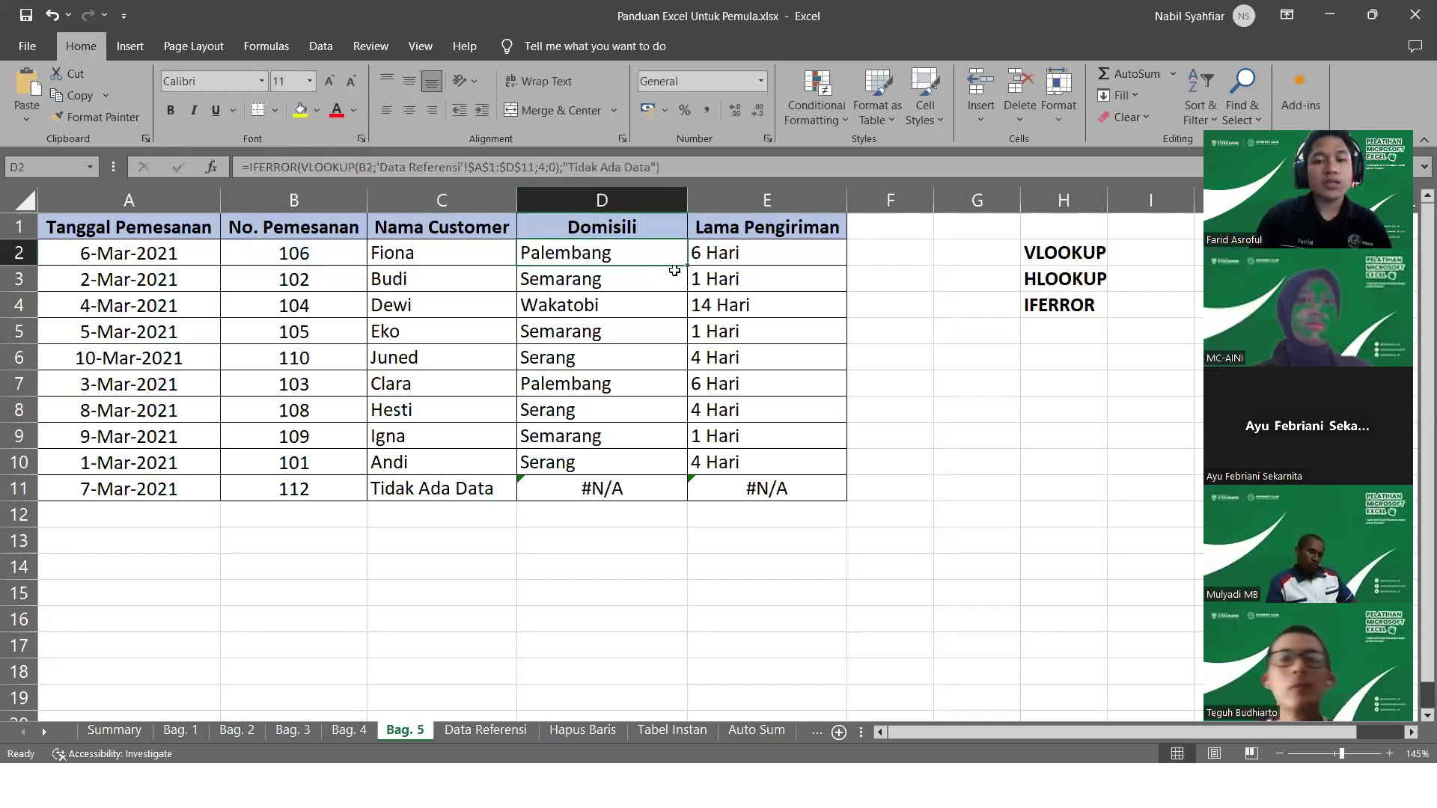
# Fill the D2 formula down to D11 so order 112 shows Tidak Ada Data
pyautogui.doubleClick(686, 267)
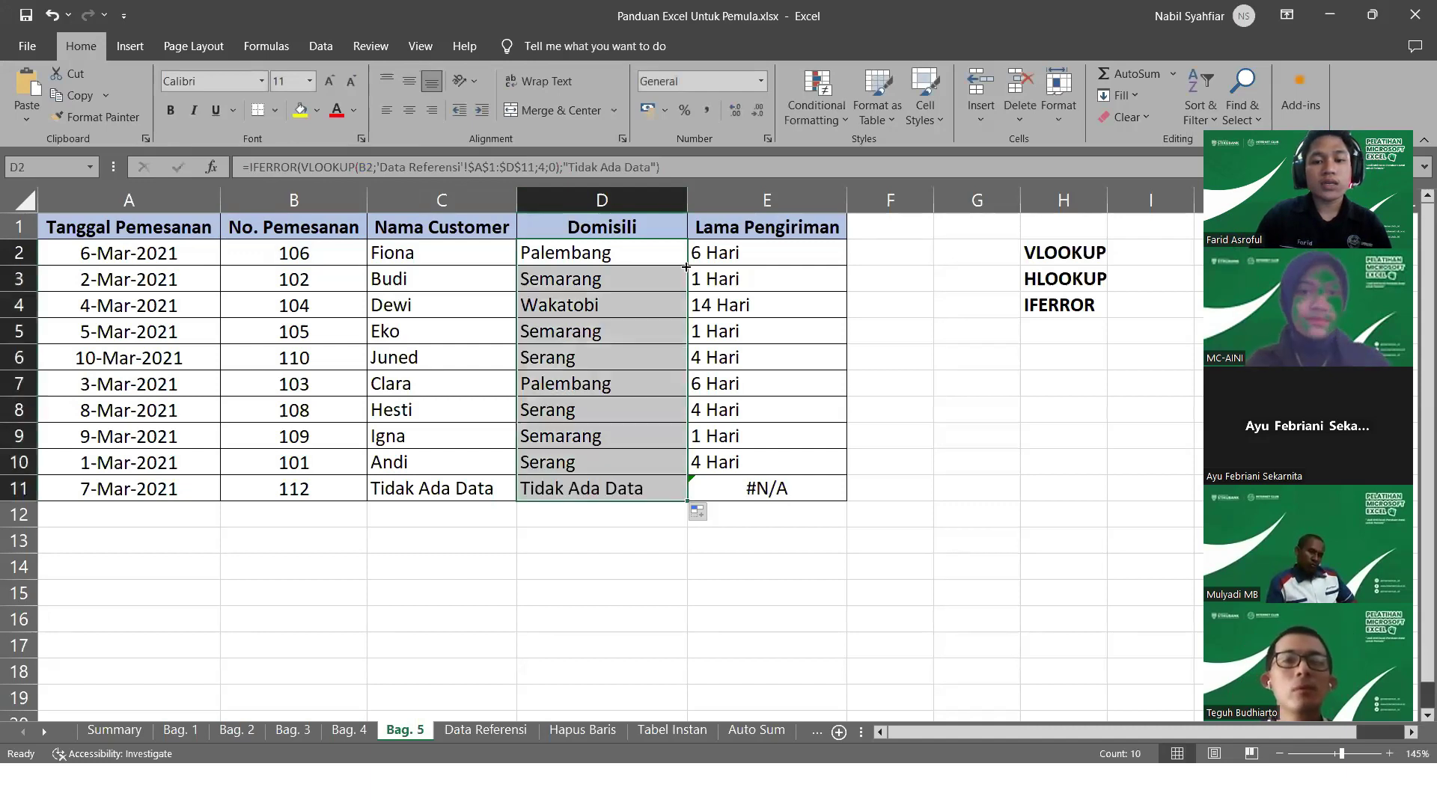
pyautogui.click(613, 494)
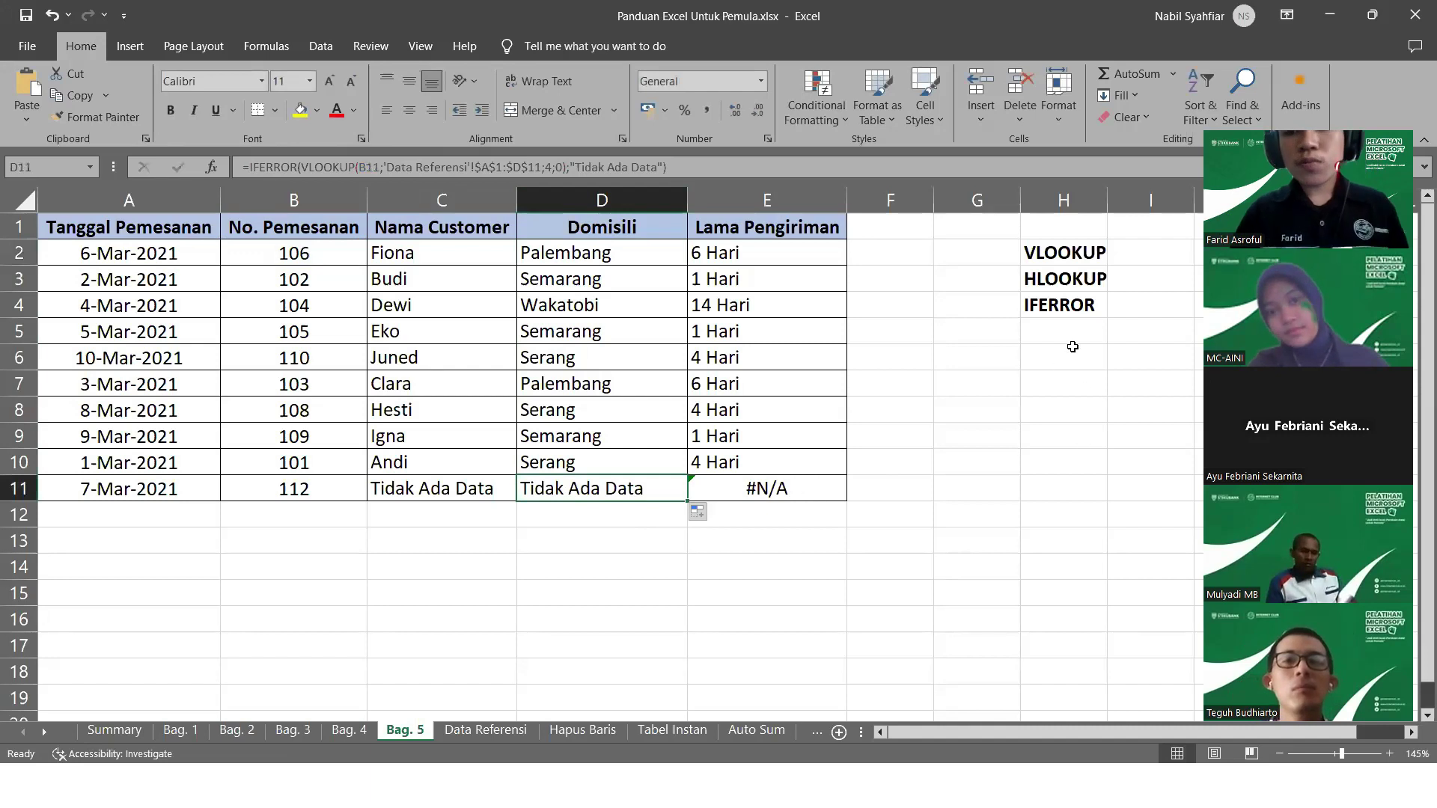
pyautogui.click(1064, 312)
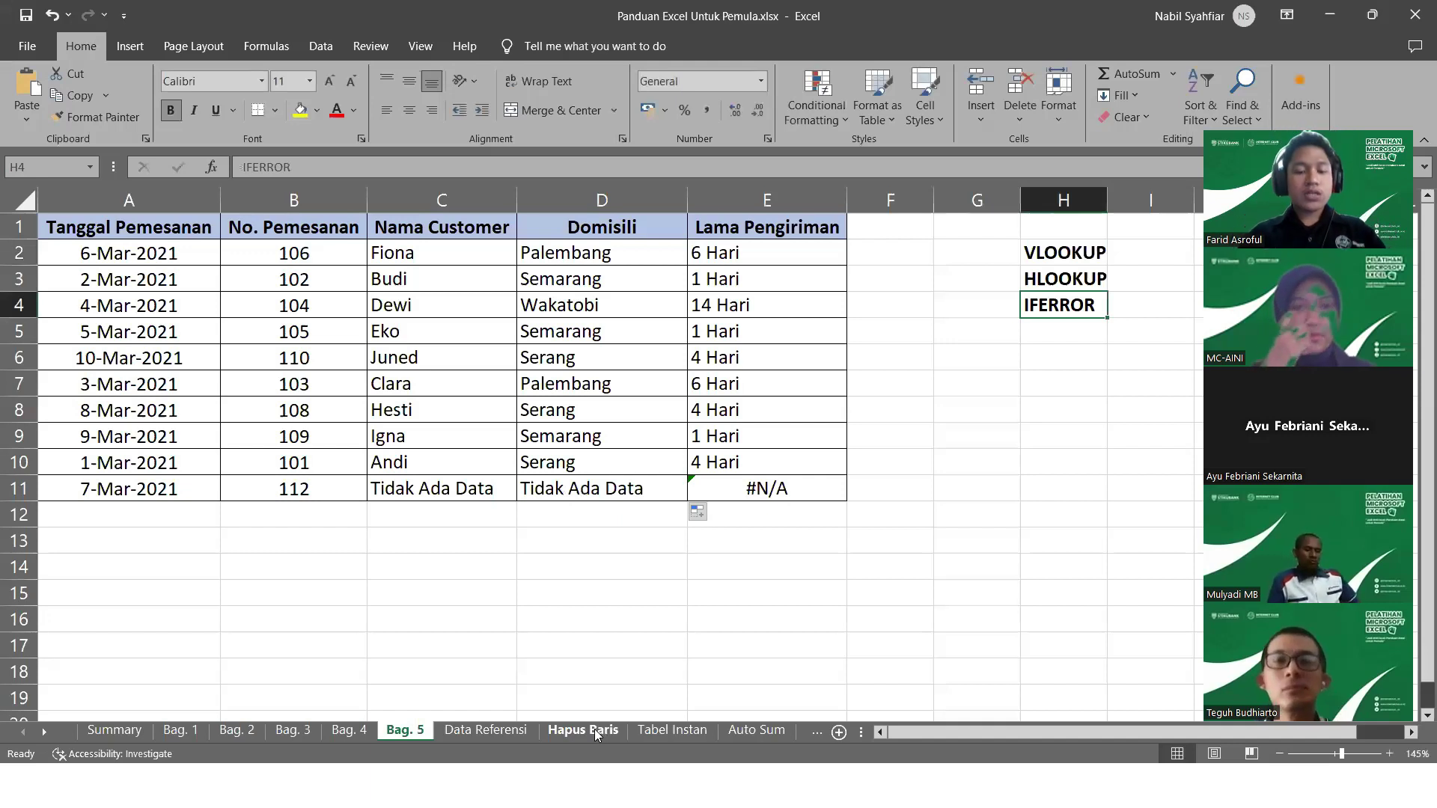
pyautogui.scroll(-3, 594, 729)
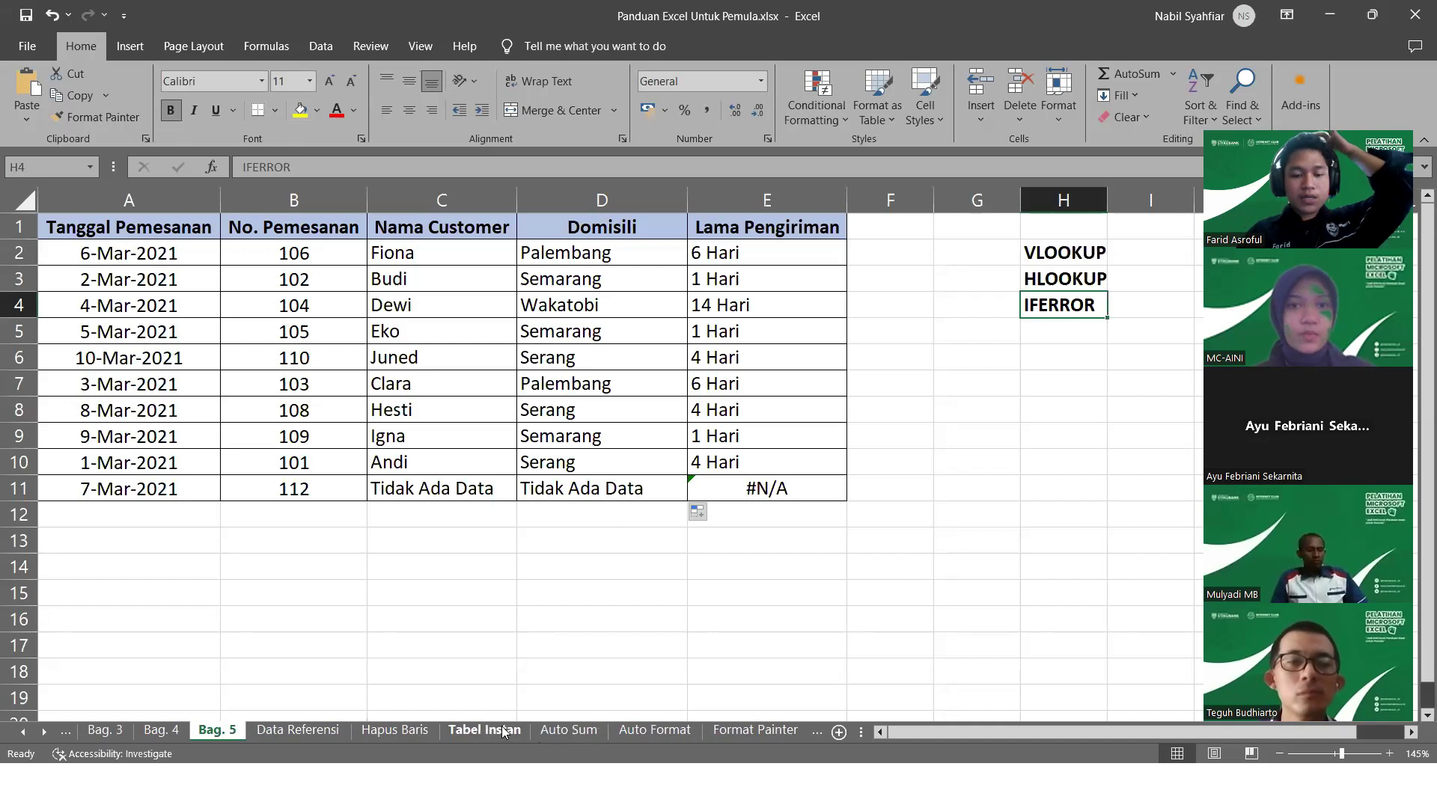
# On the Hapus Baris sheet, delete the blank row 4
pyautogui.click(398, 731)
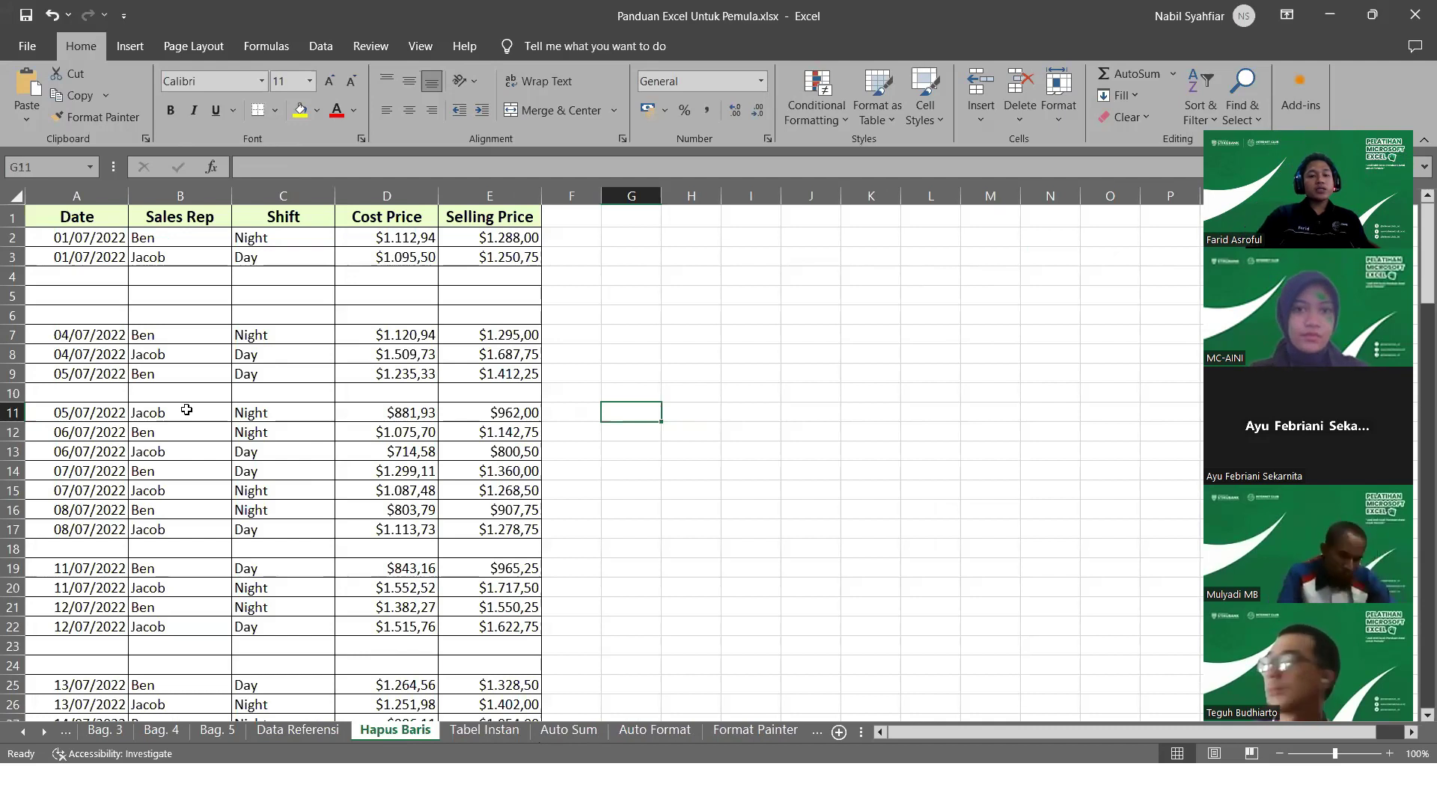
pyautogui.scroll(-5, 139, 352)
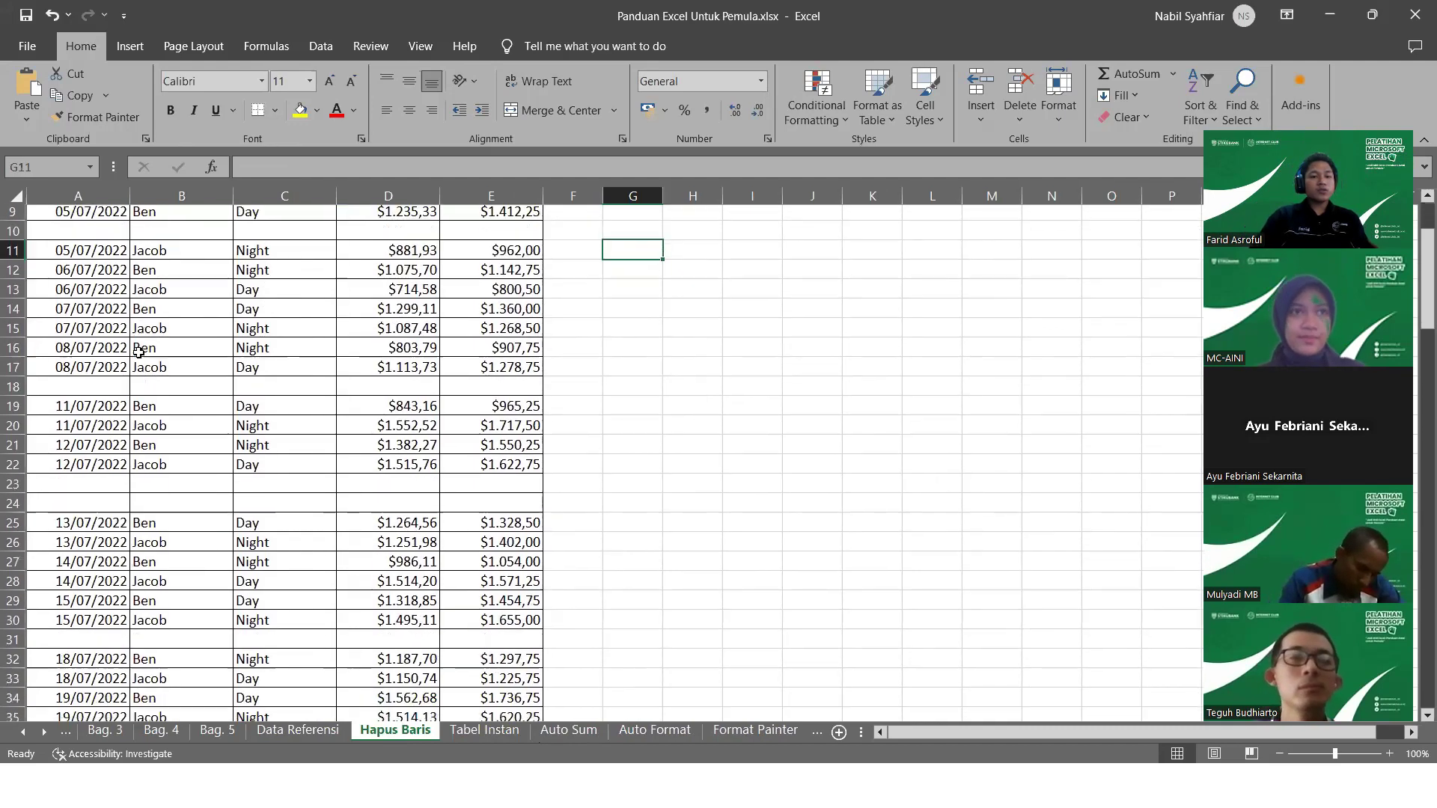
pyautogui.scroll(-4, 139, 353)
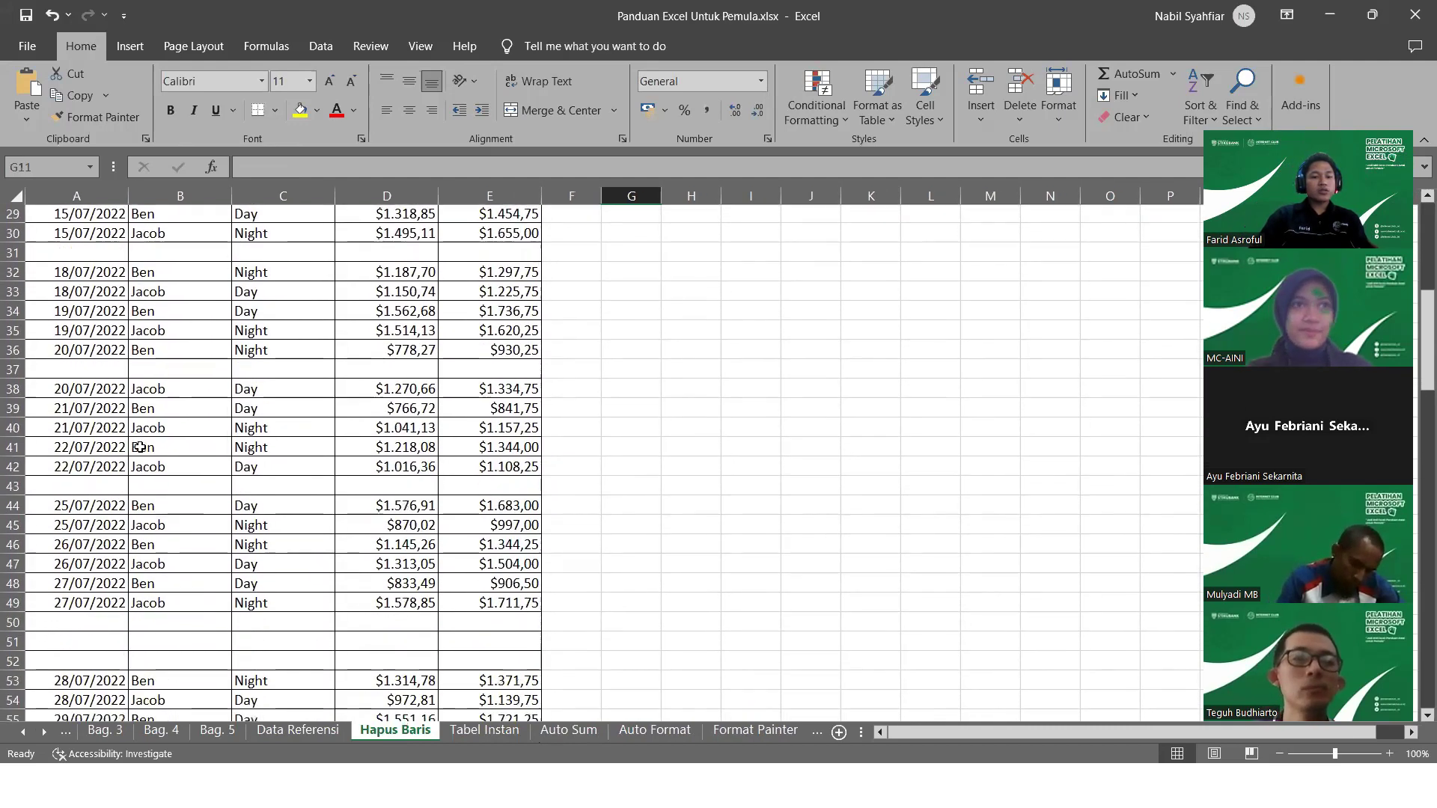
pyautogui.scroll(9, 140, 448)
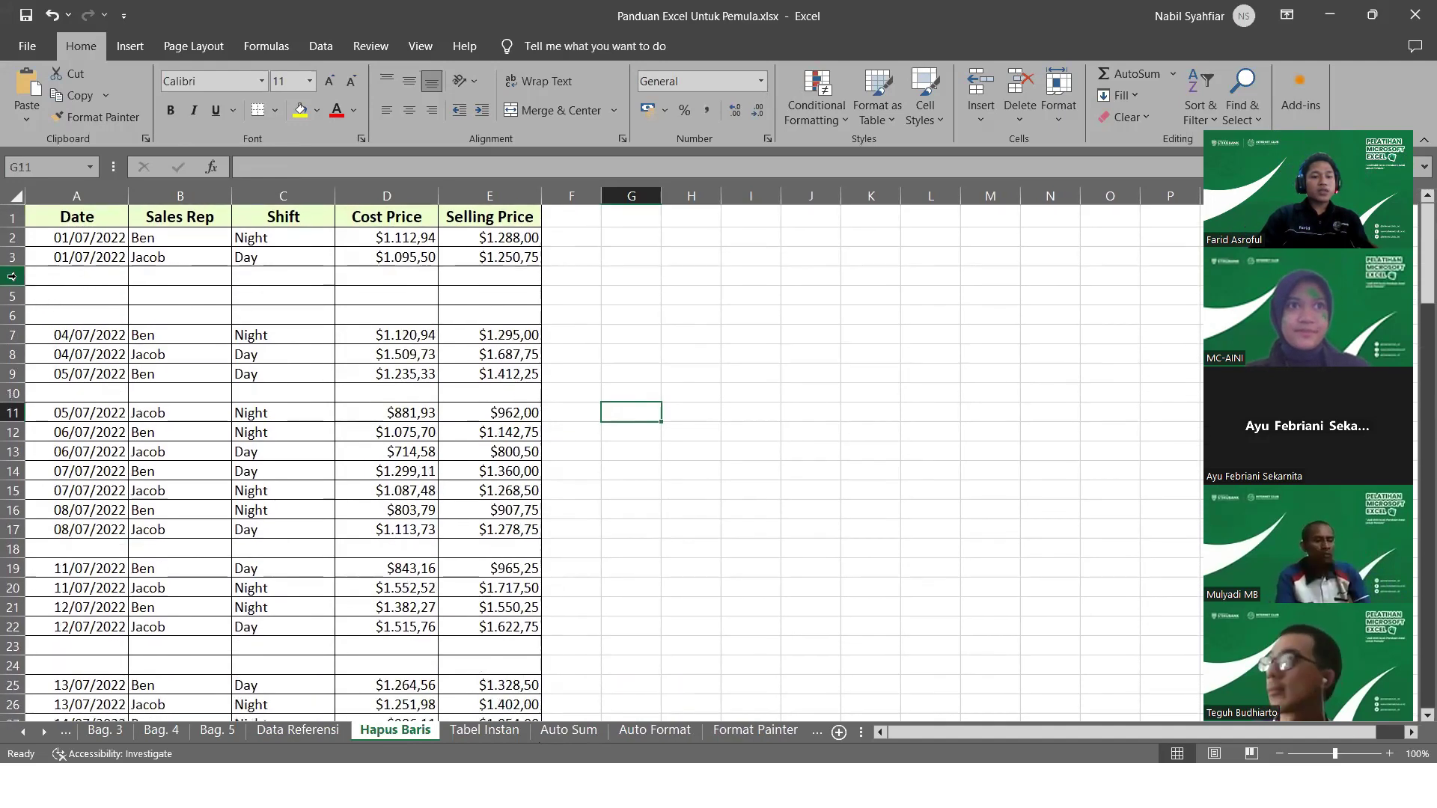
pyautogui.click(11, 276)
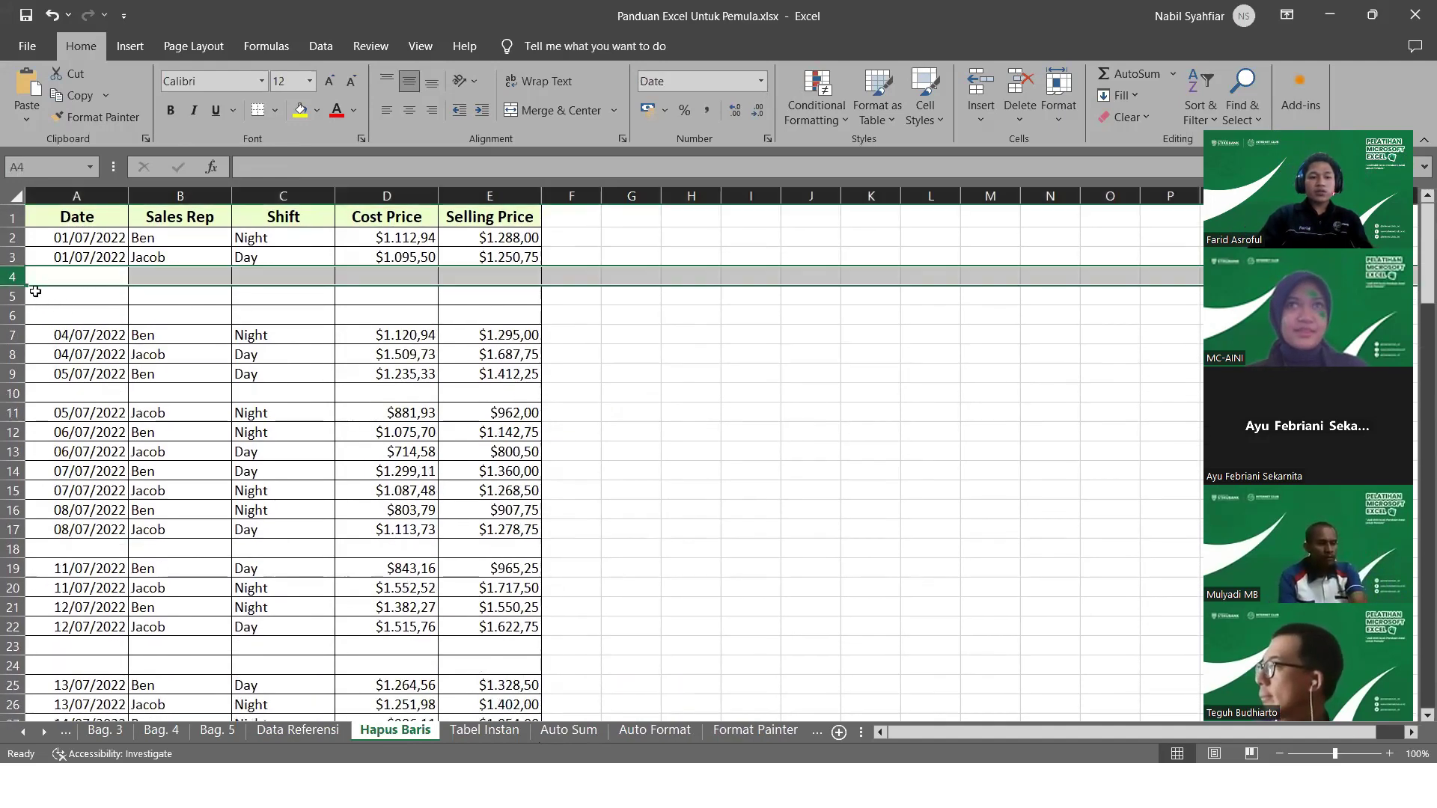
pyautogui.rightClick(12, 277)
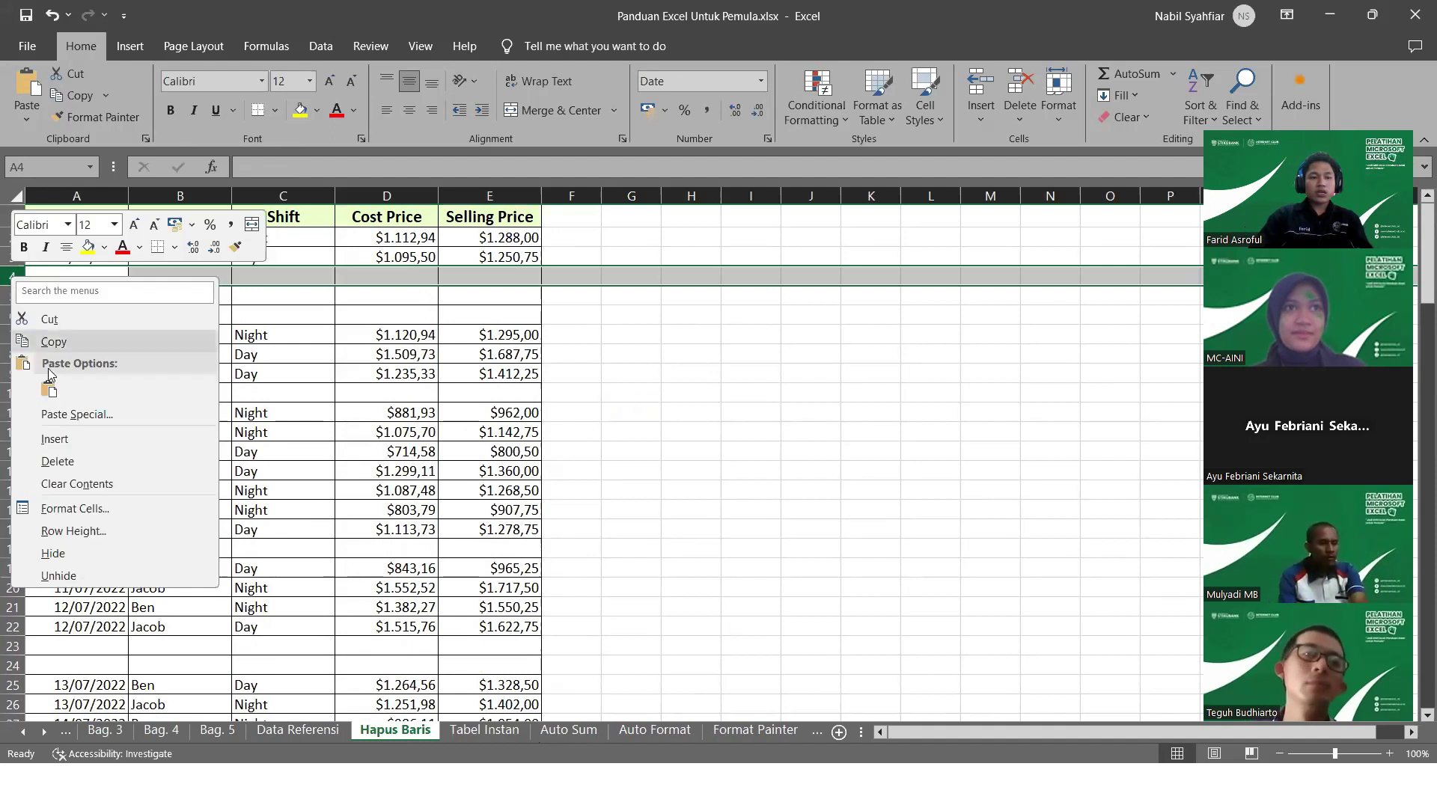
pyautogui.click(75, 462)
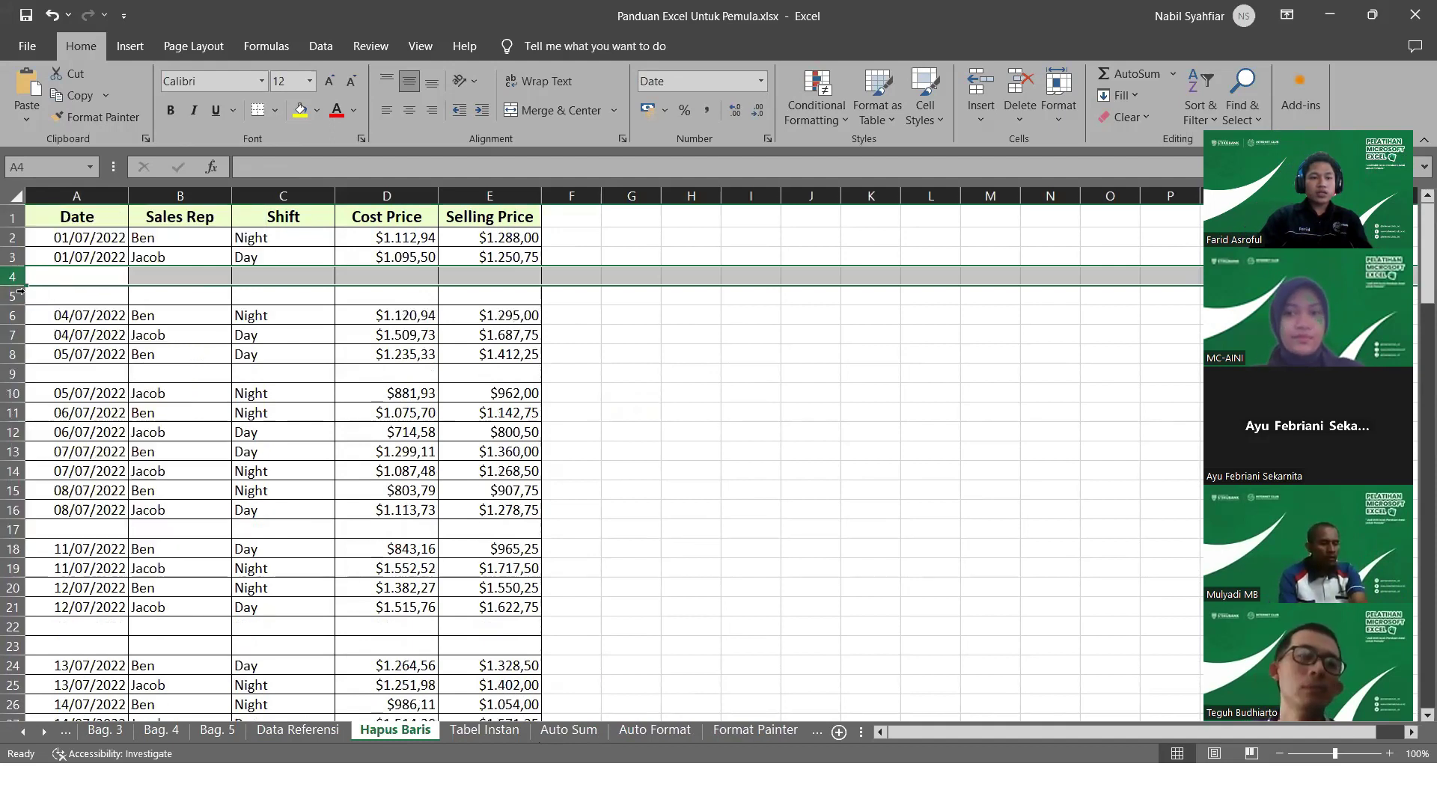
# Select the data table across columns A to E
pyautogui.click(695, 357)
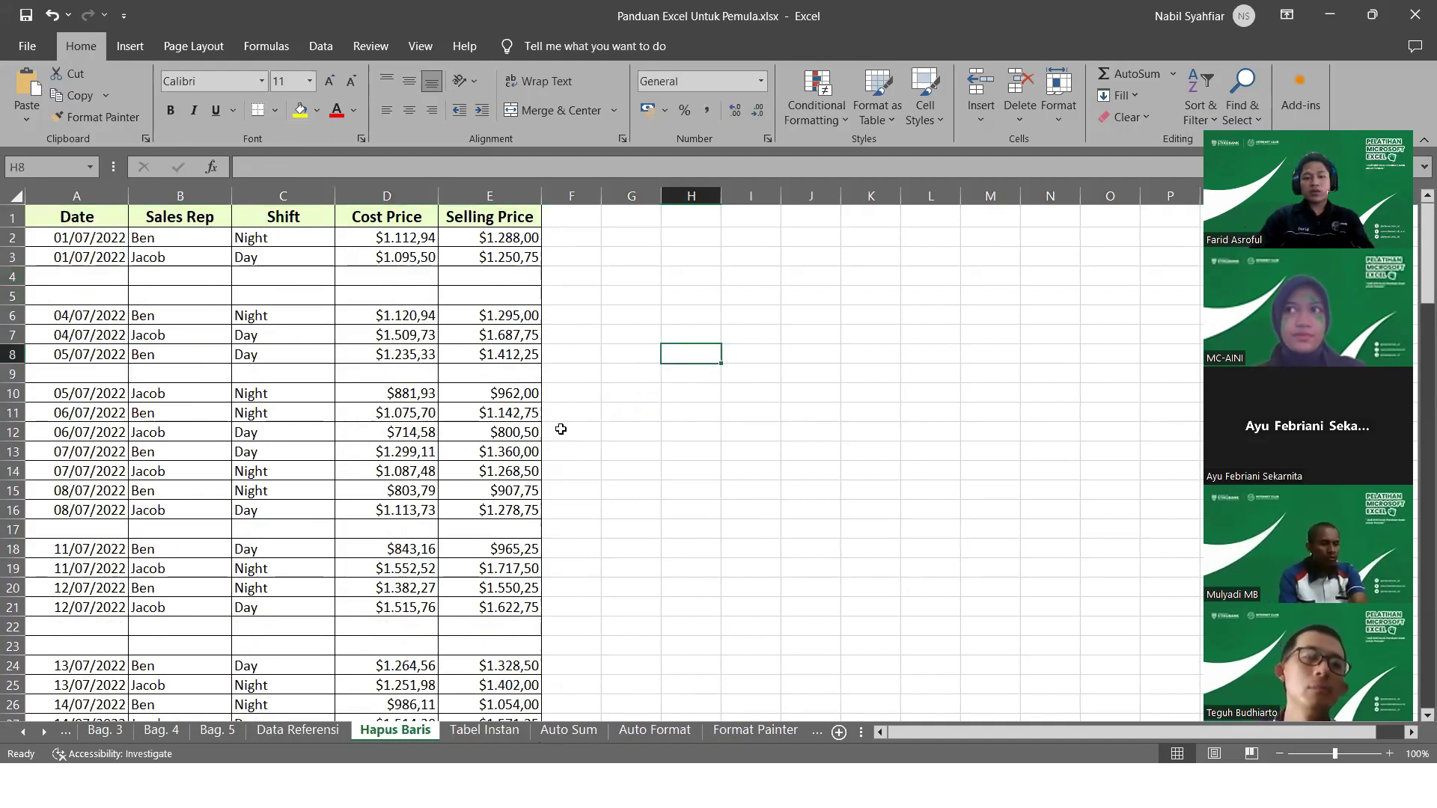
pyautogui.scroll(-10, 560, 429)
pyautogui.scroll(10, 560, 429)
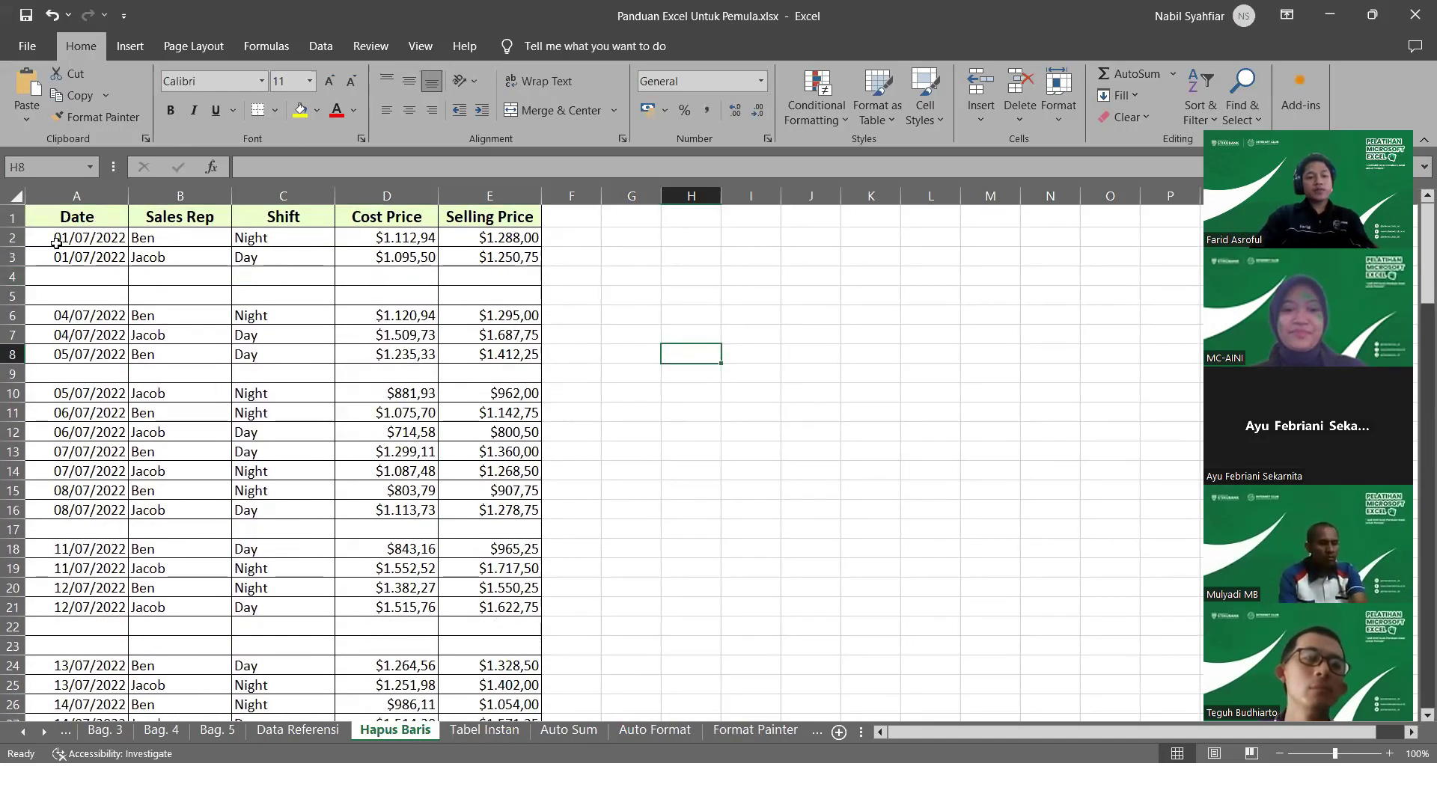
pyautogui.moveTo(36, 194); pyautogui.dragTo(513, 214)
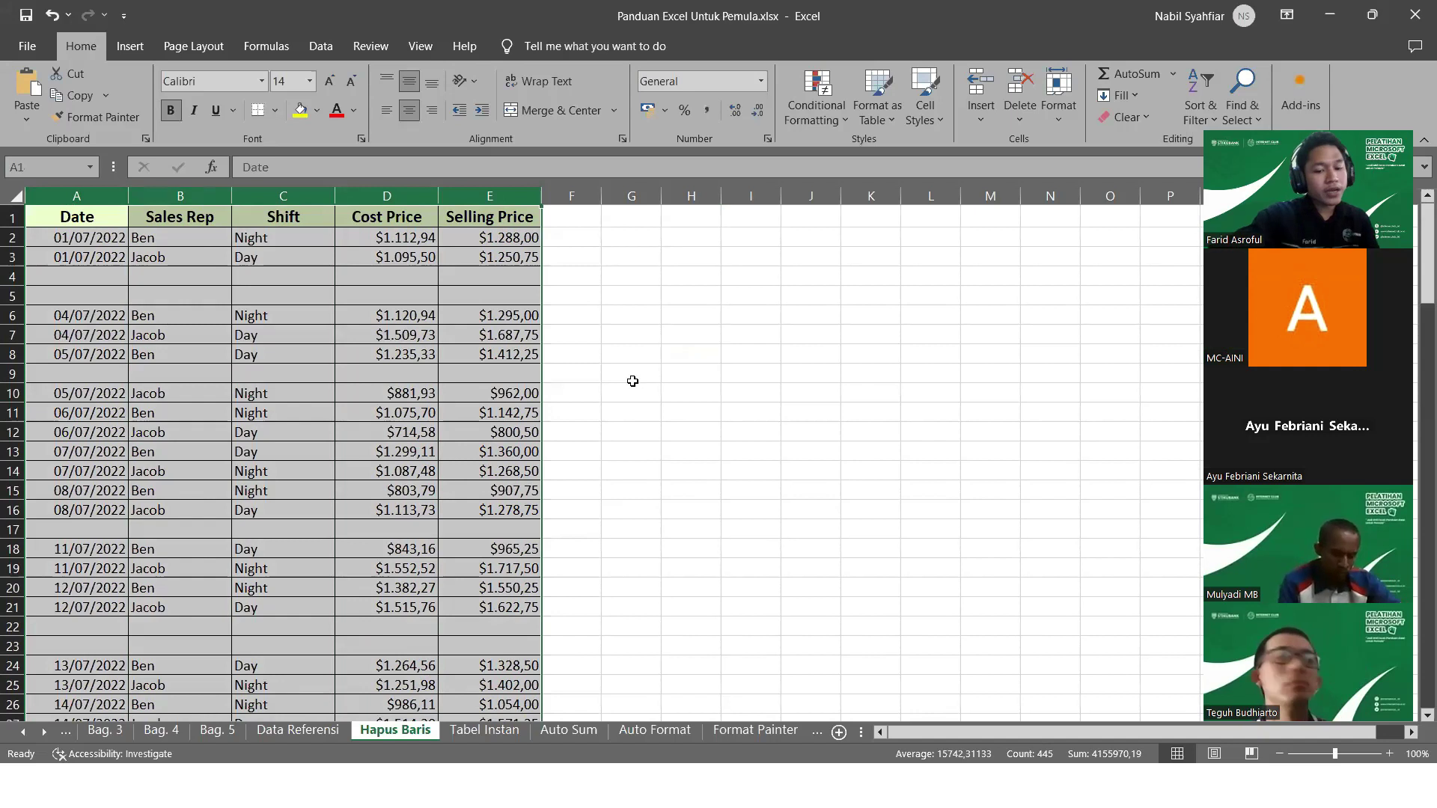
# Select every blank cell in the data range using Go To Special › Blanks (Ctrl+G)
pyautogui.hotkey('ctrl', 'g')
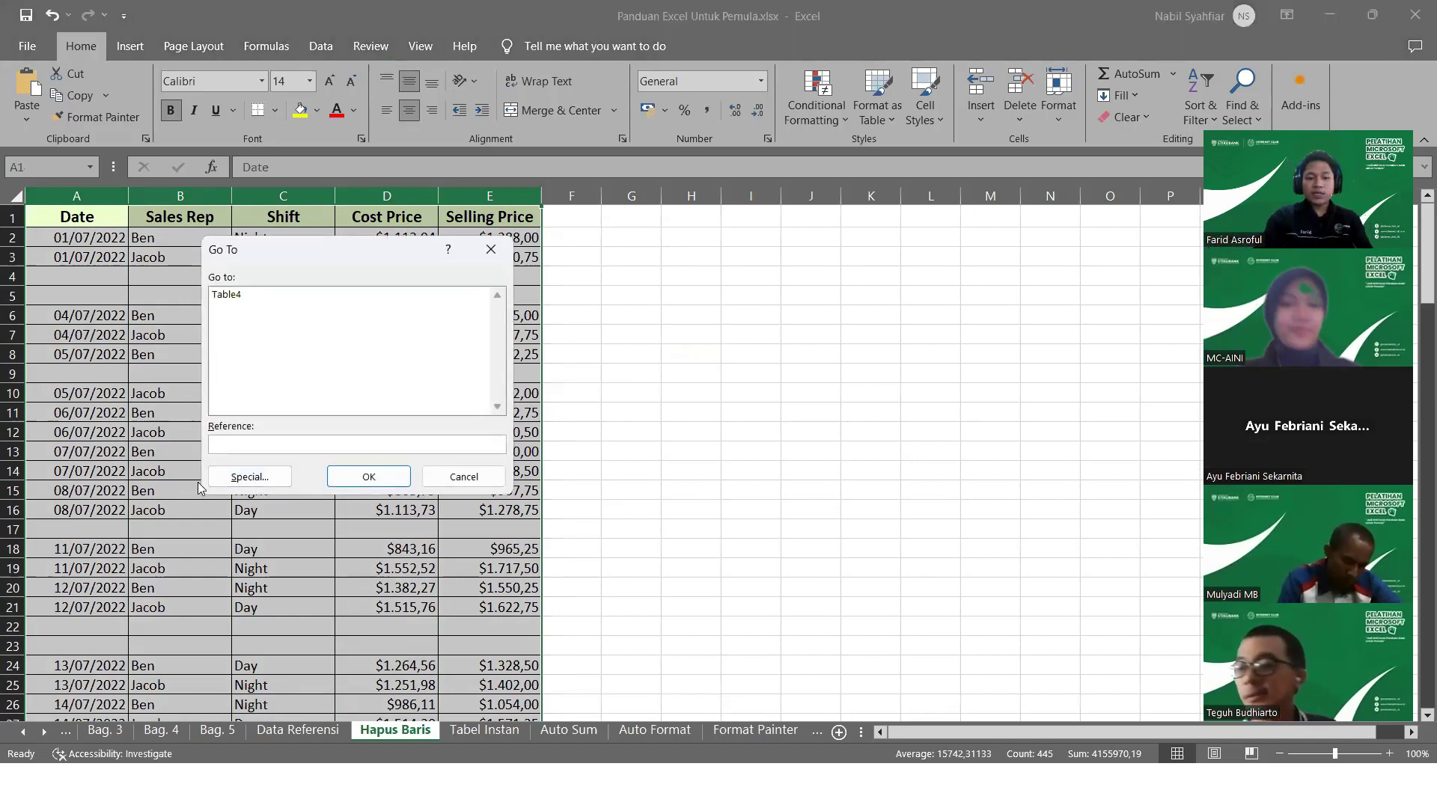
pyautogui.click(263, 481)
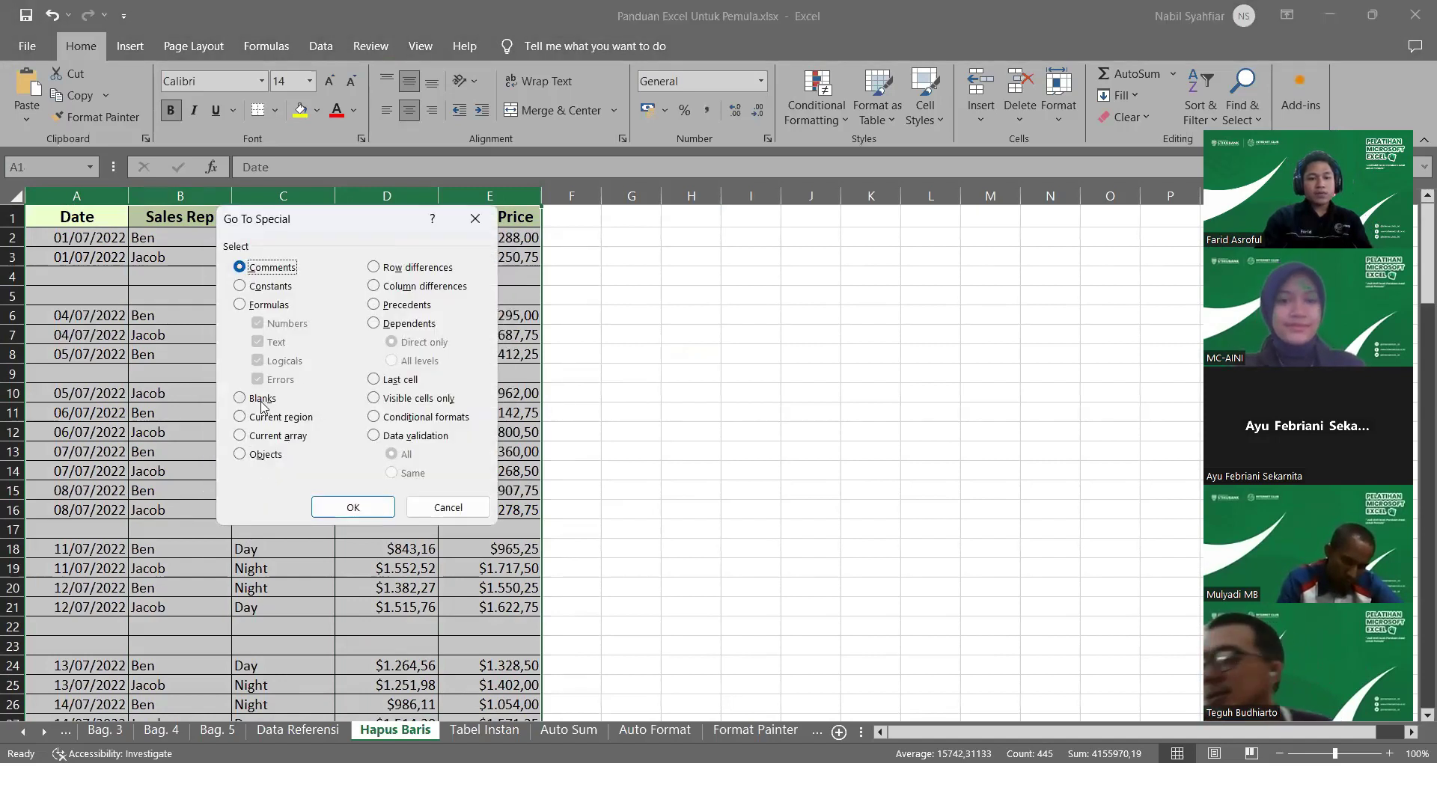
pyautogui.click(261, 404)
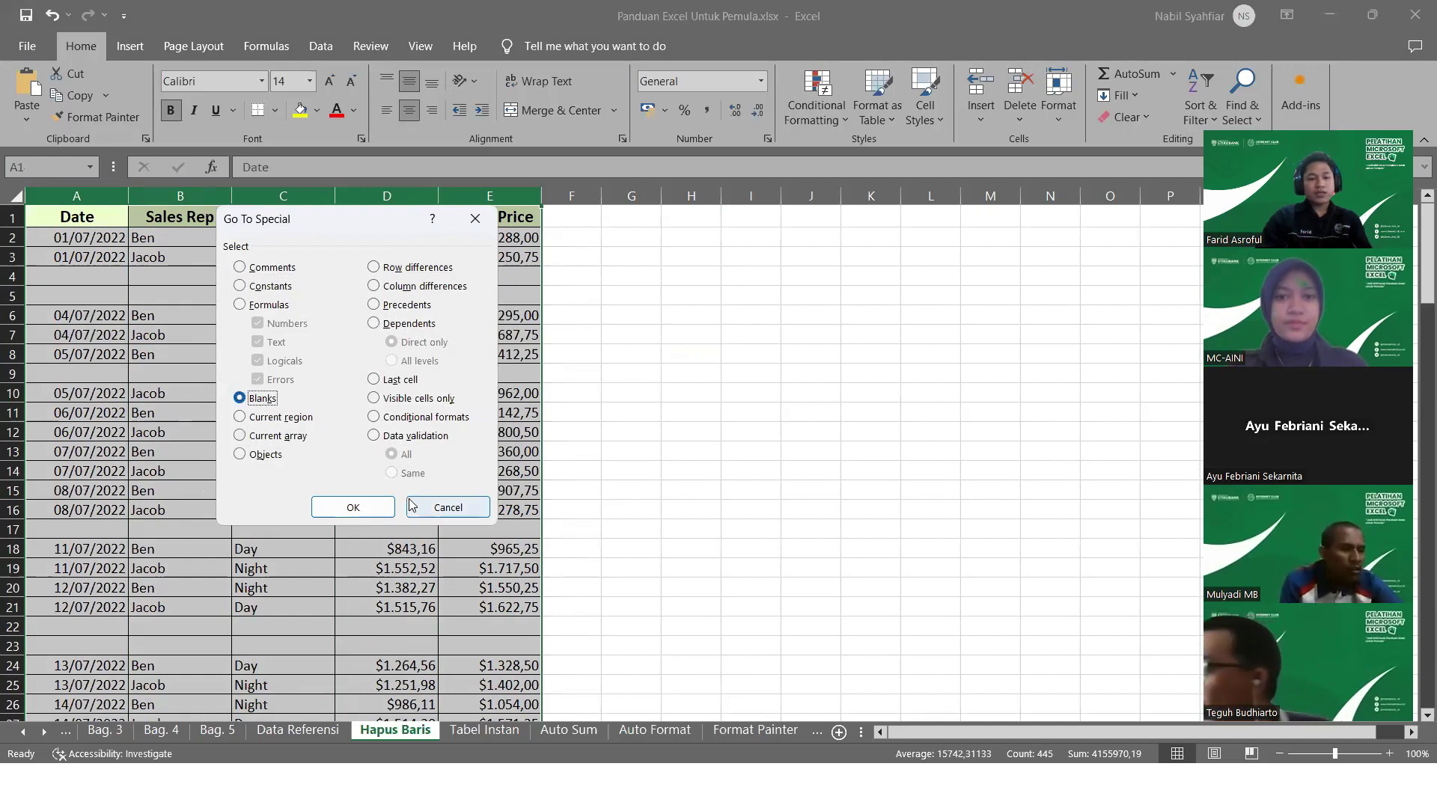
pyautogui.click(353, 508)
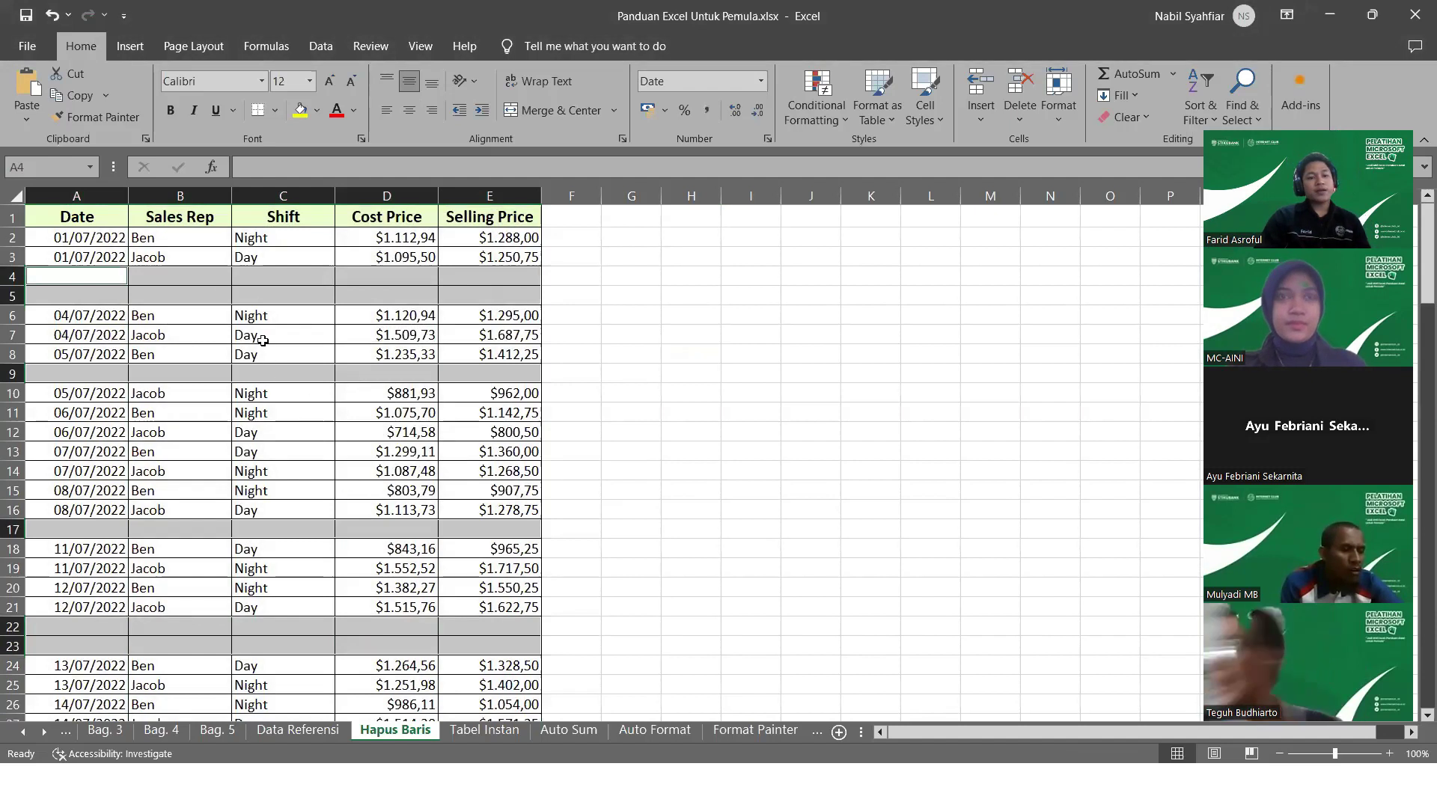
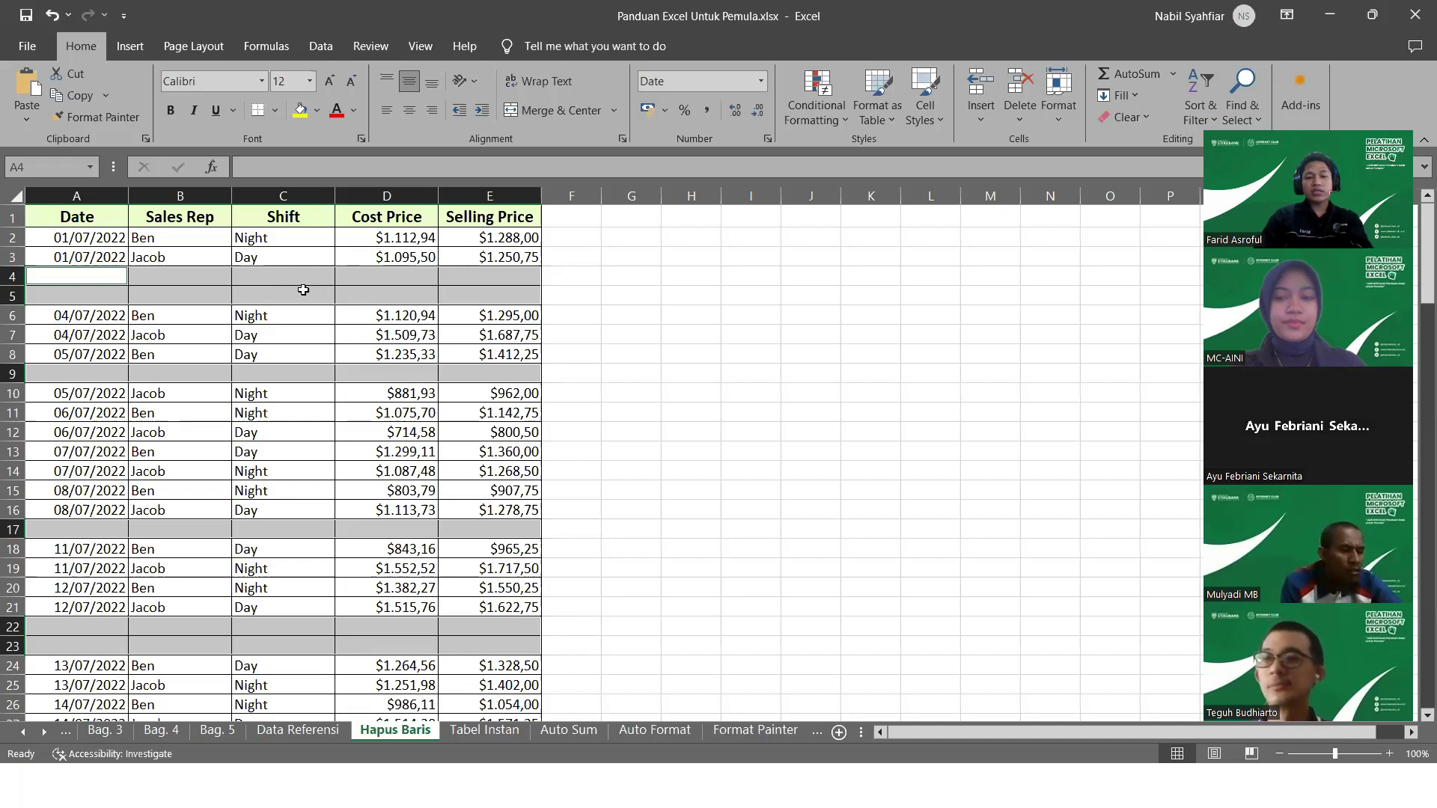
# Try deleting the selected blank cells, then undo the deletion
pyautogui.rightClick(303, 290)
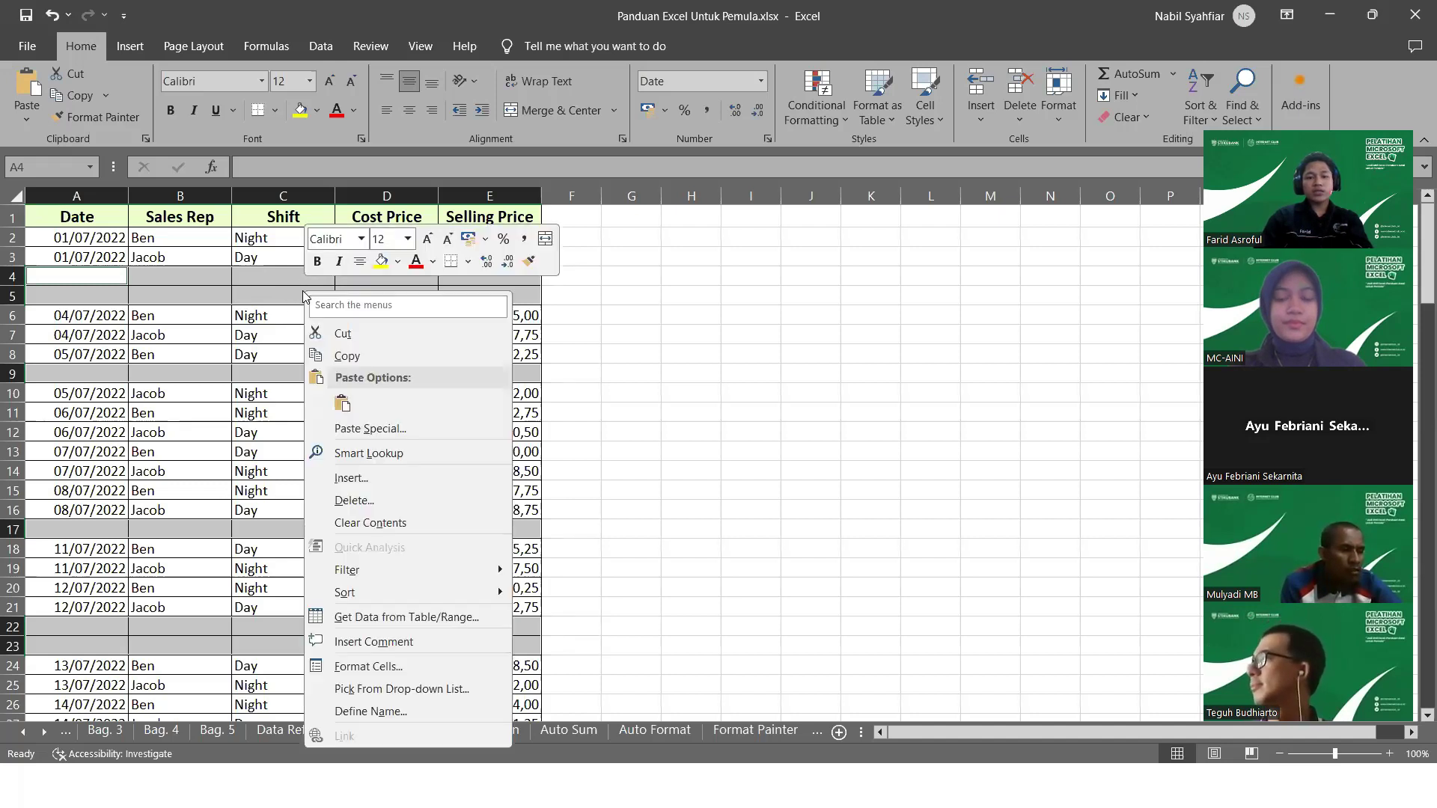
pyautogui.click(366, 501)
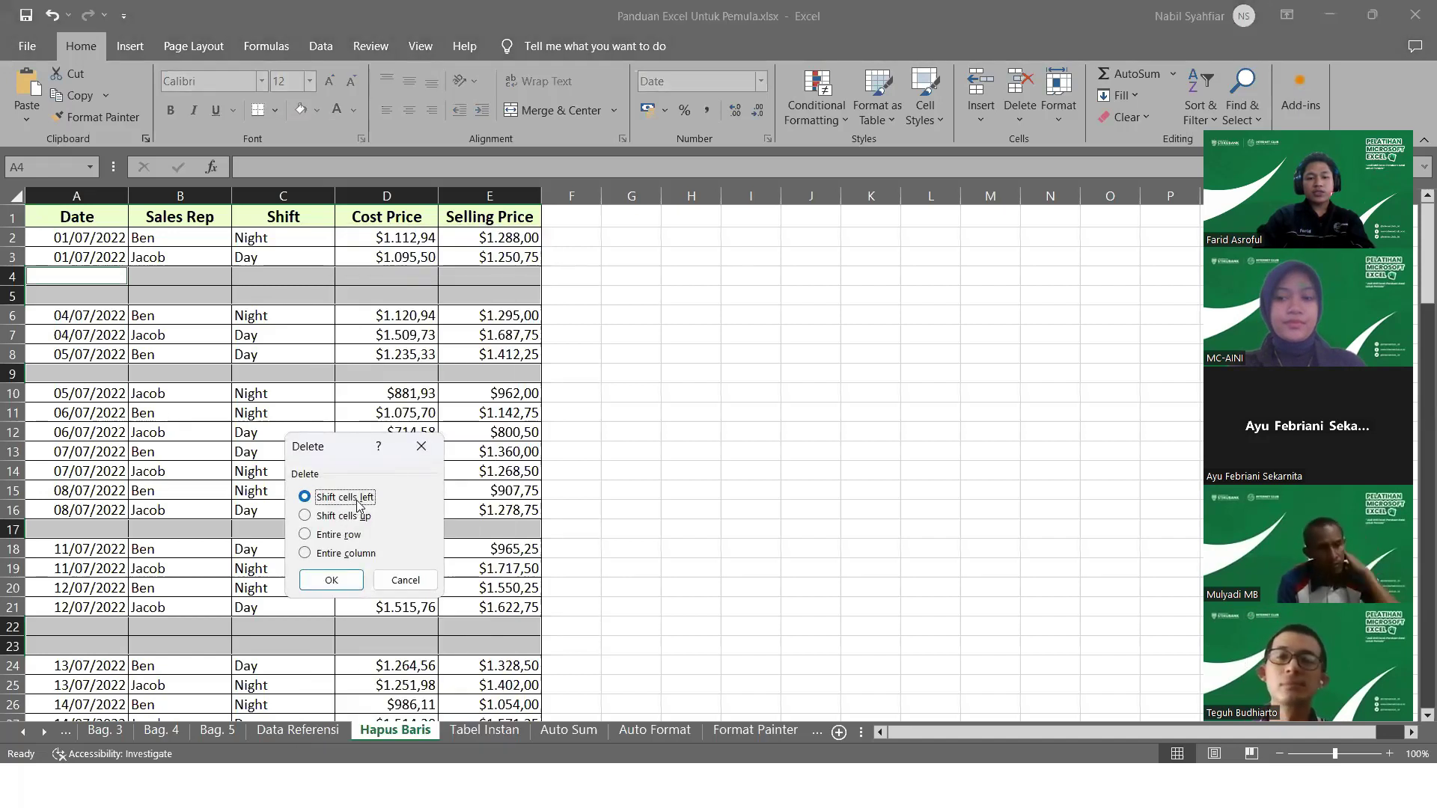
pyautogui.click(332, 581)
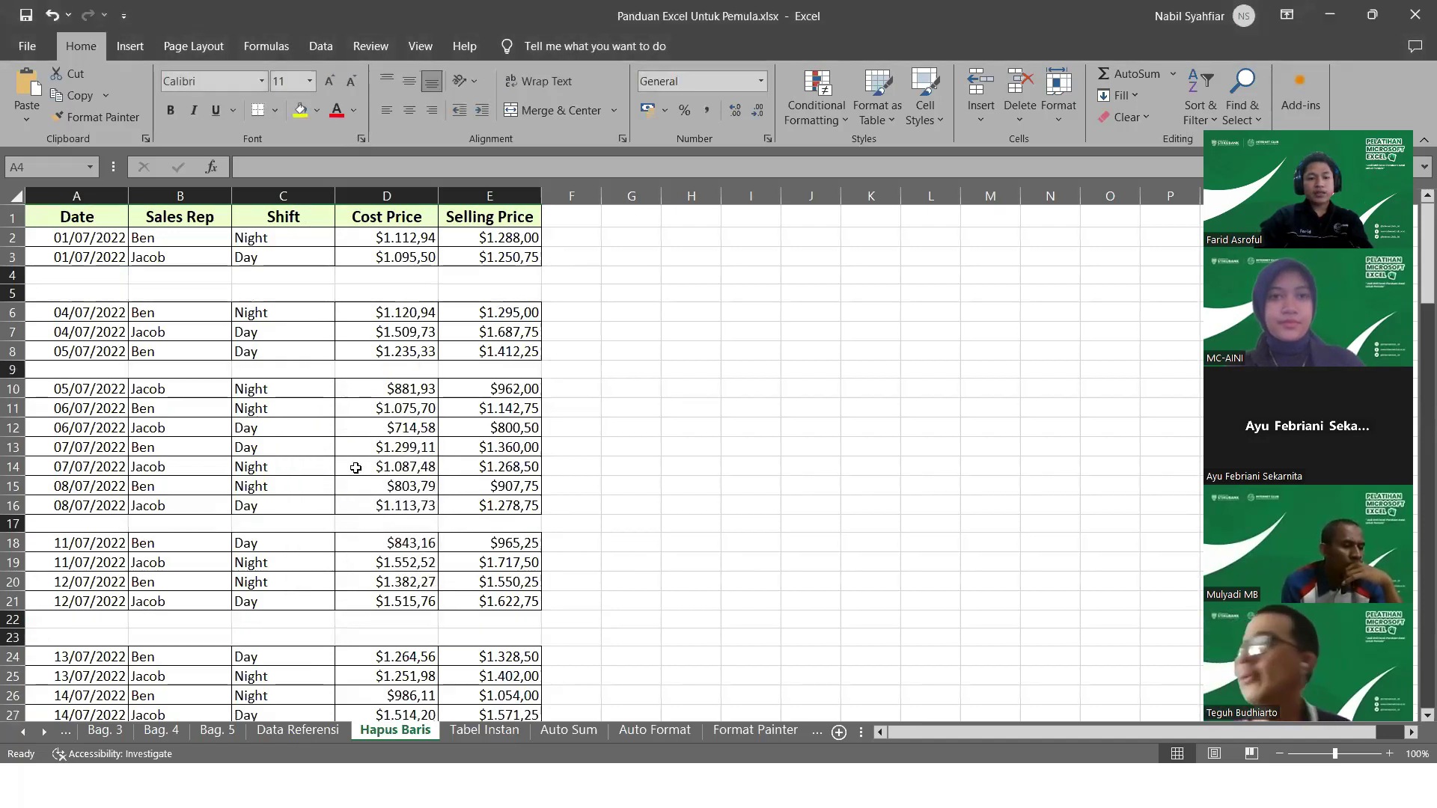
pyautogui.hotkey('ctrl', 'z')
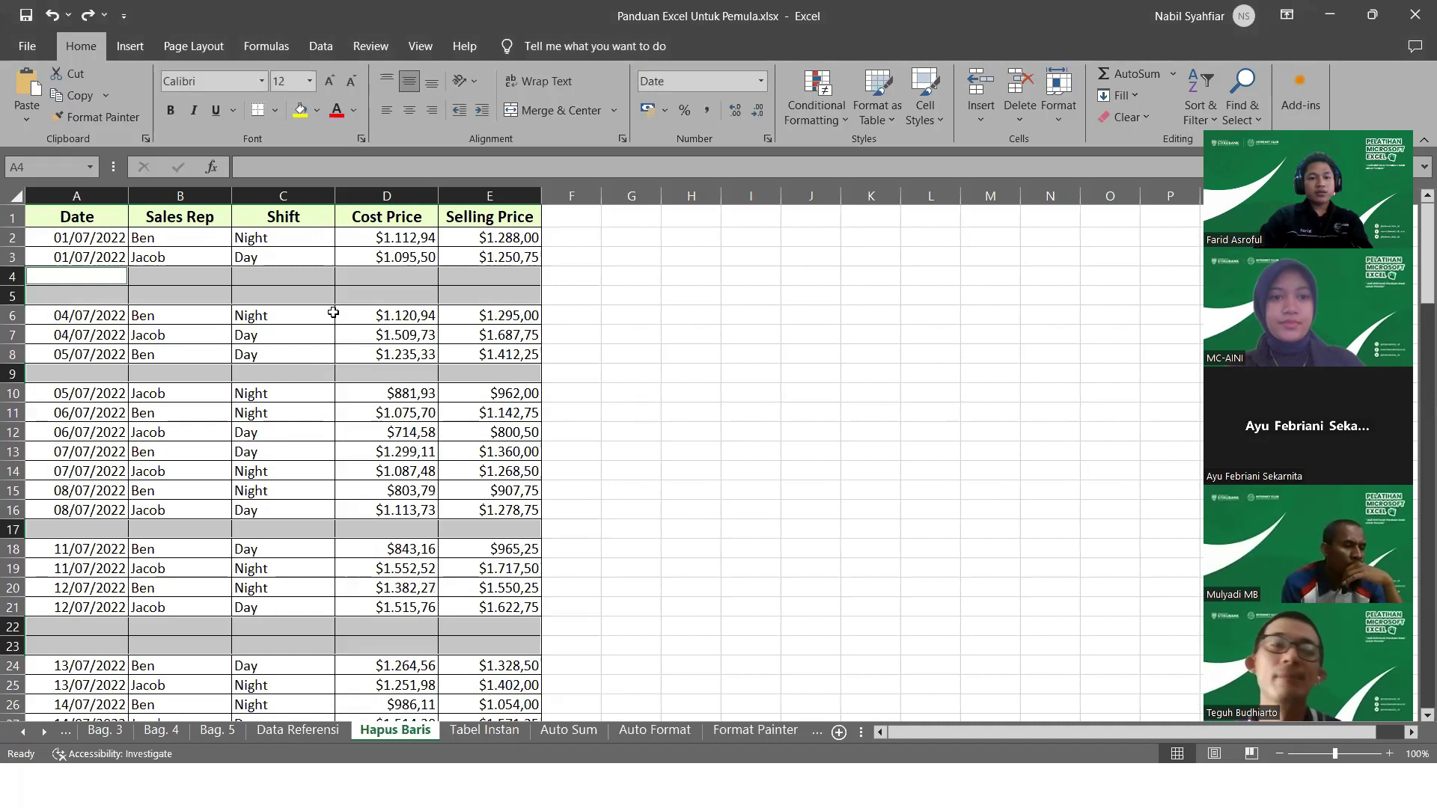
# Delete the selected blank cells with Shift cells up to close the gaps
pyautogui.rightClick(309, 281)
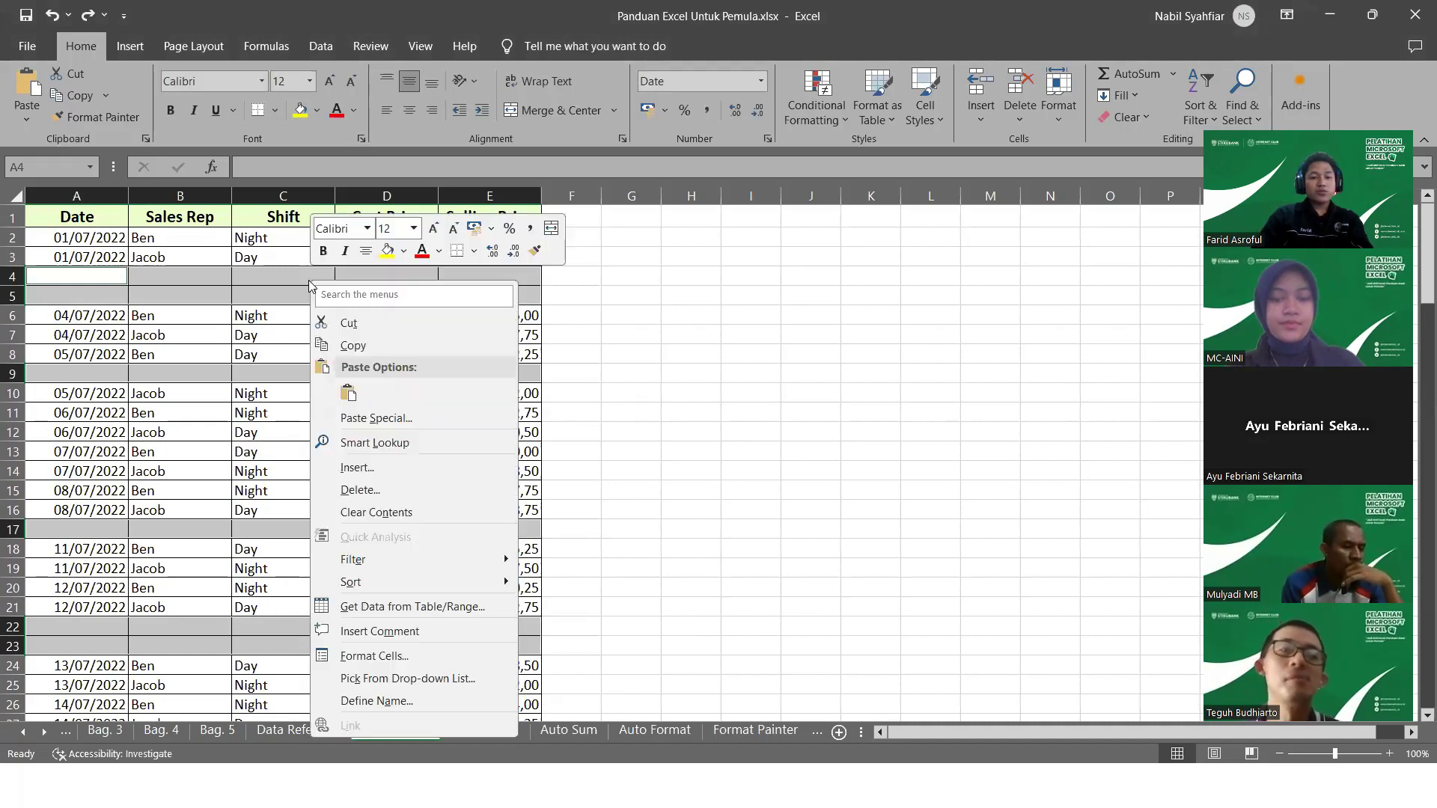
pyautogui.click(360, 490)
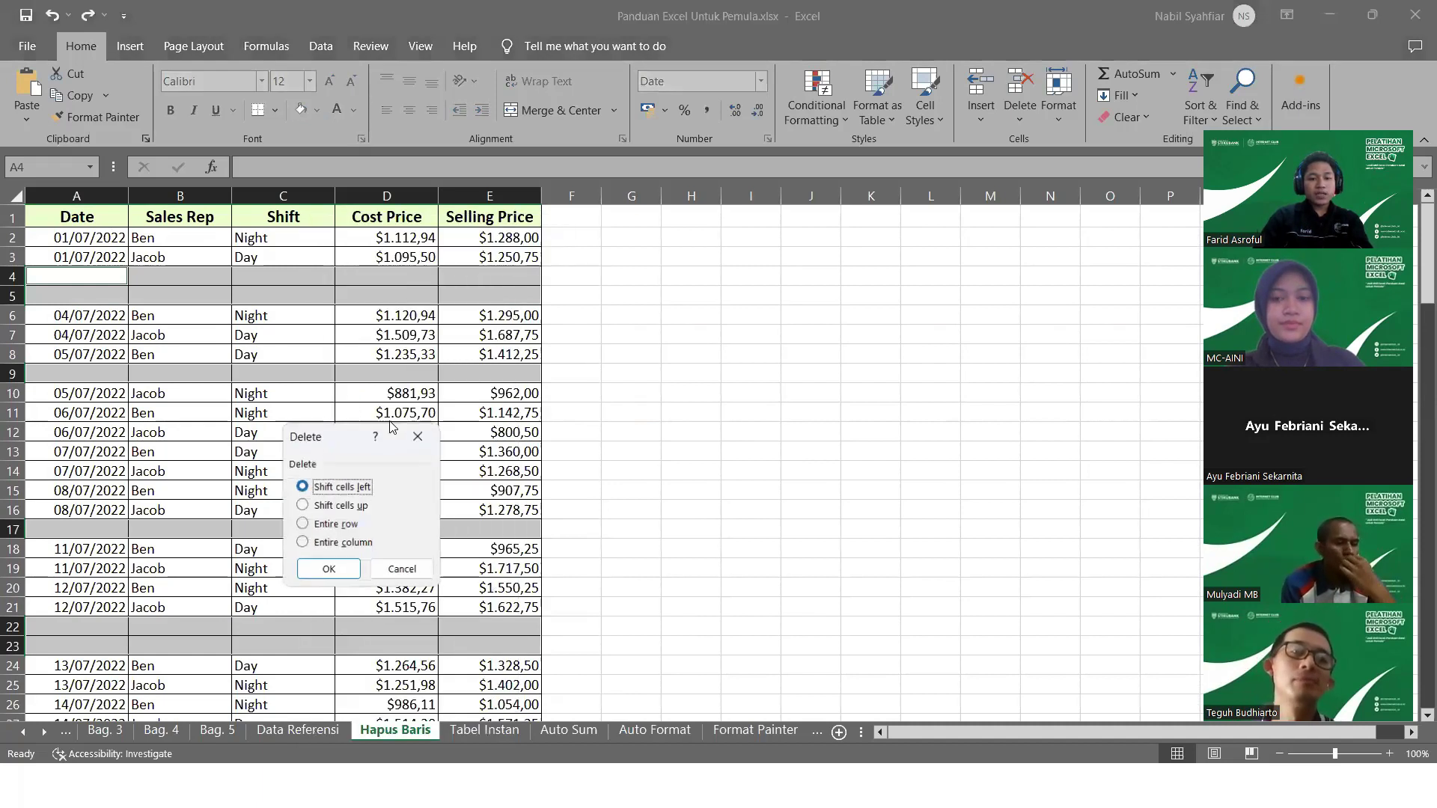
pyautogui.click(357, 507)
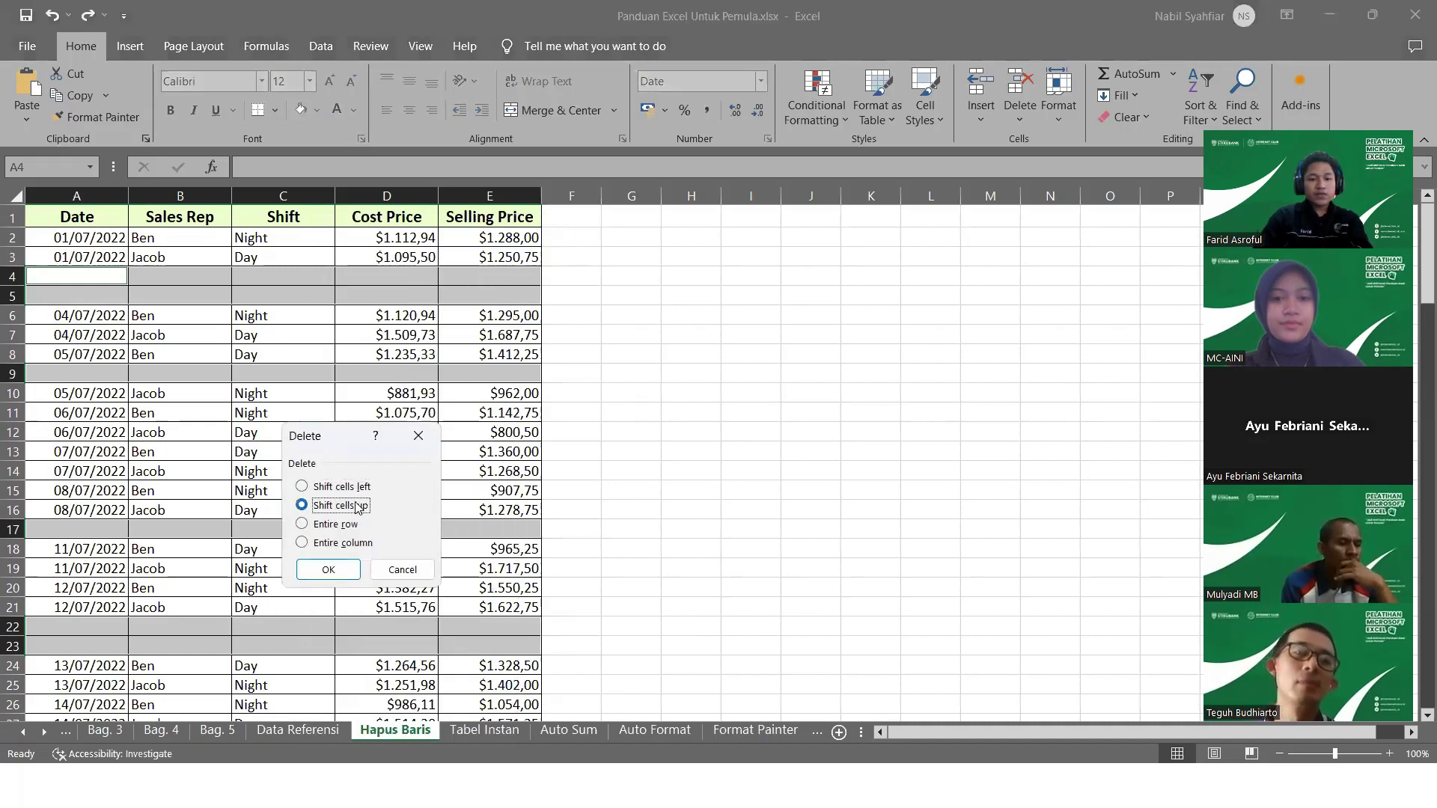
pyautogui.click(339, 573)
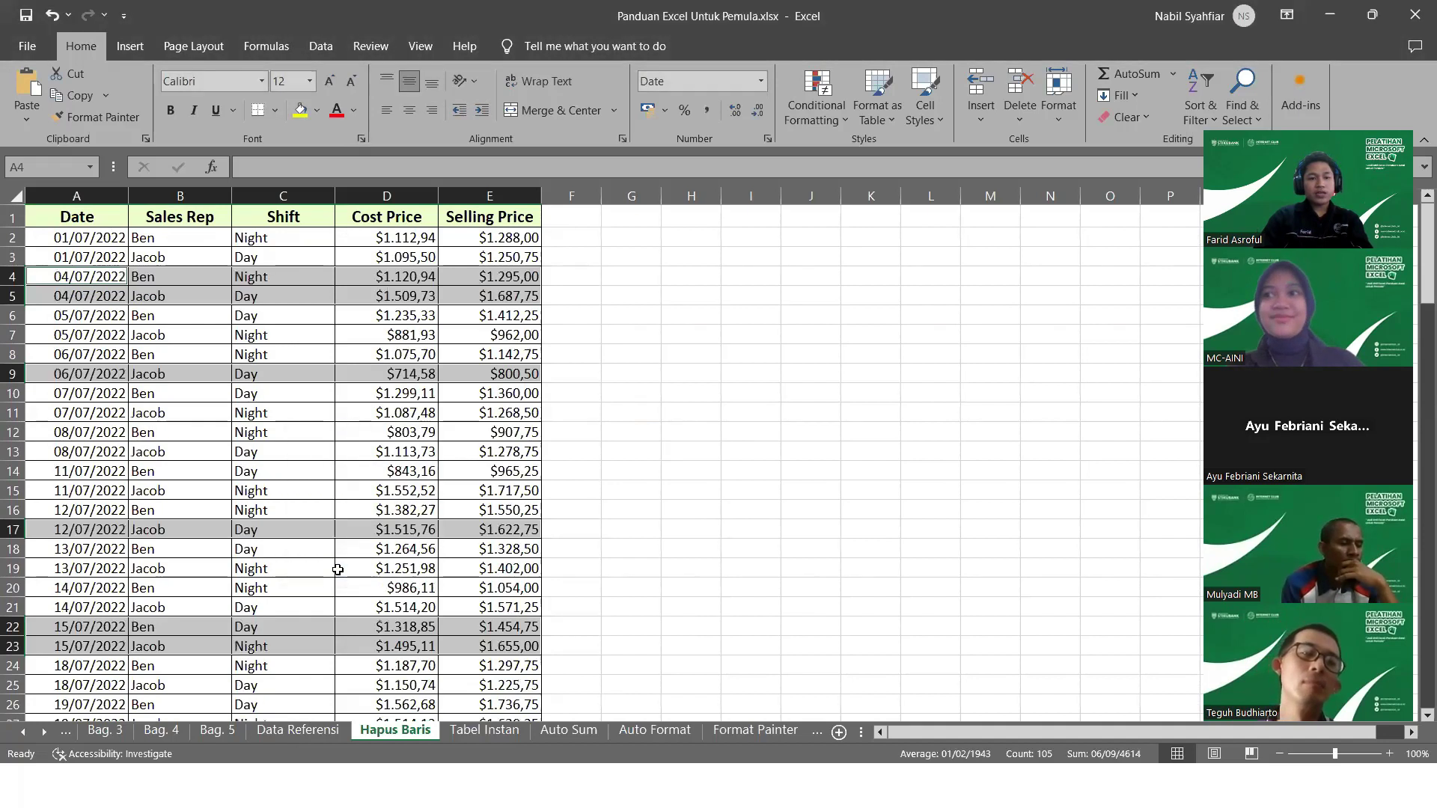
pyautogui.click(670, 431)
pyautogui.scroll(-20, 360, 349)
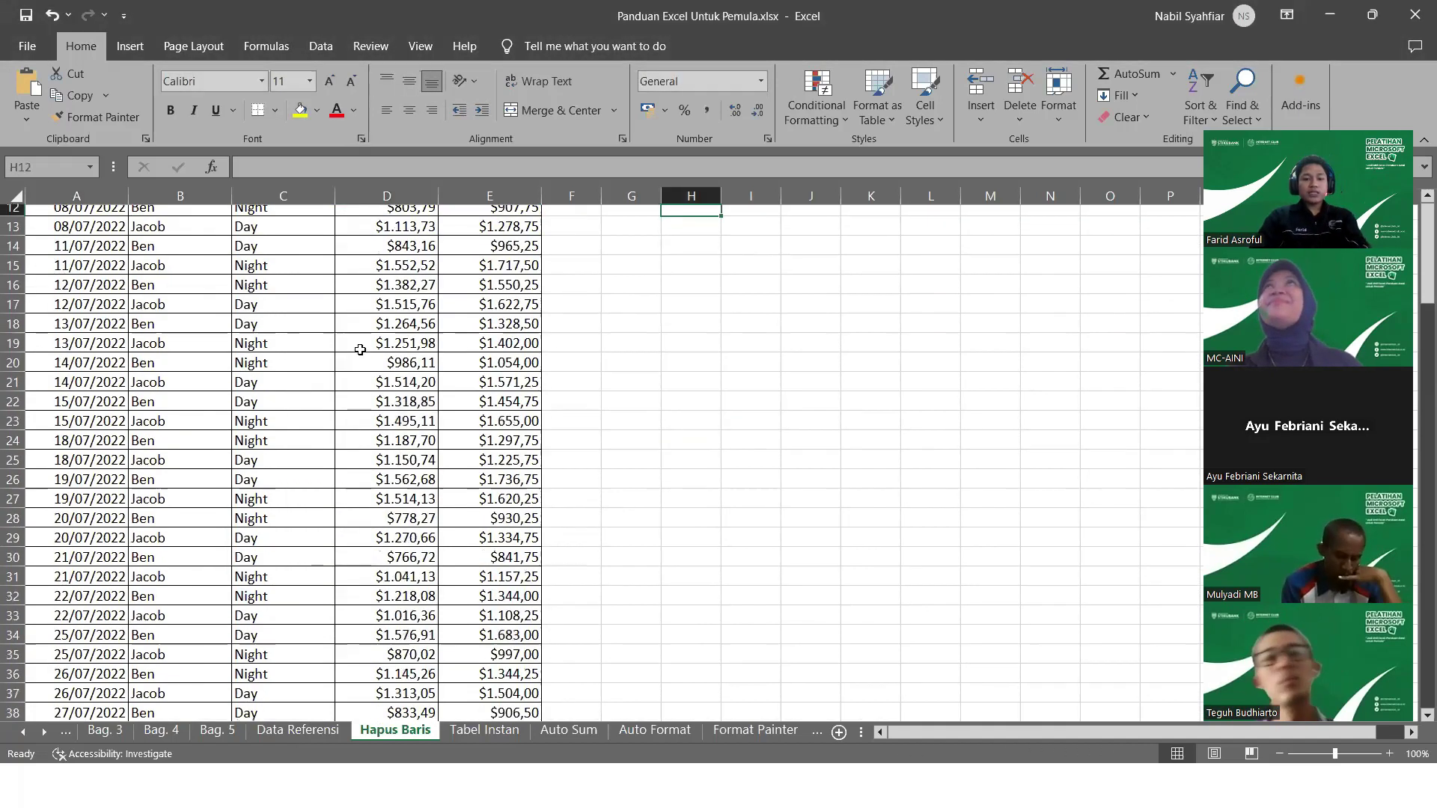
pyautogui.scroll(20, 360, 349)
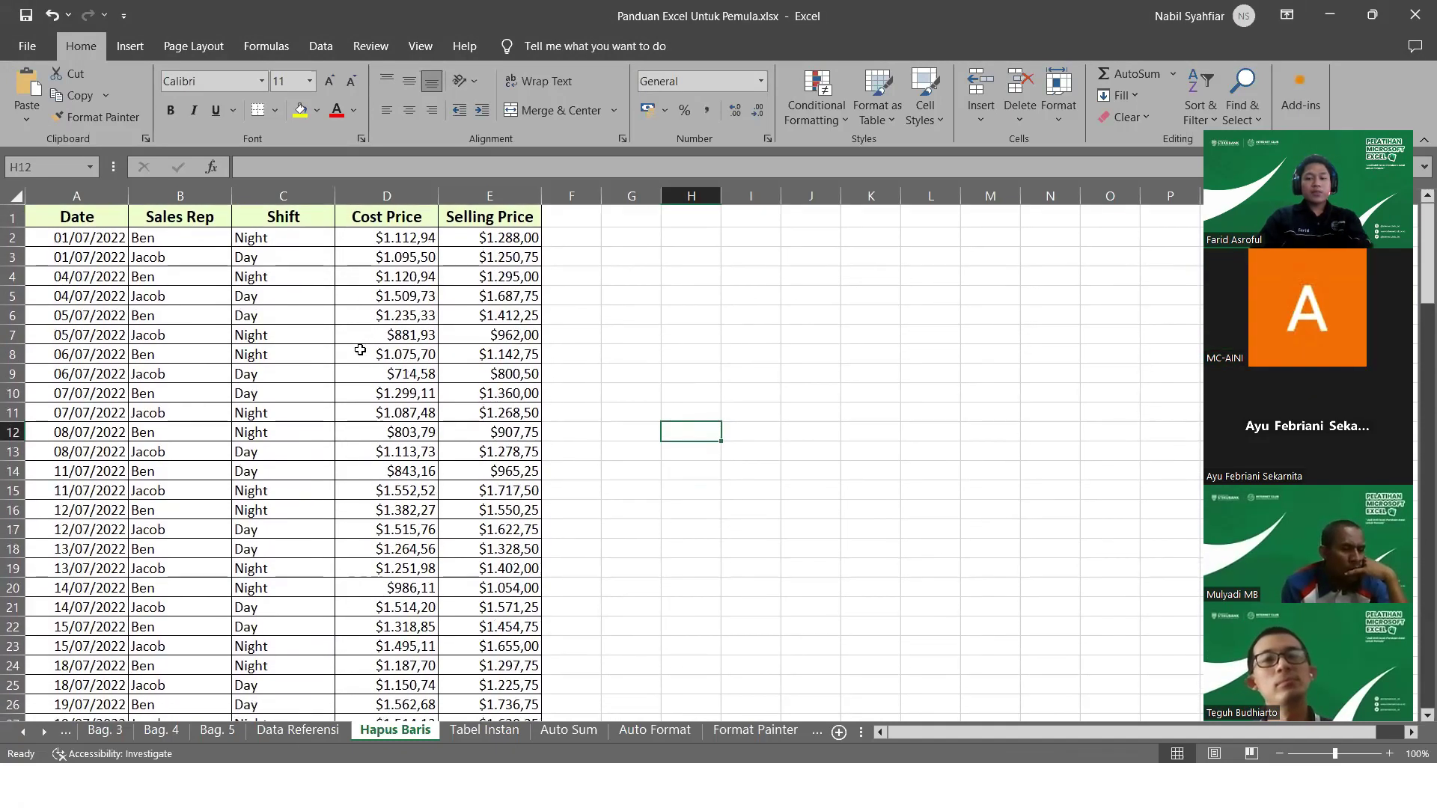
pyautogui.hotkey('ctrl', 'z')
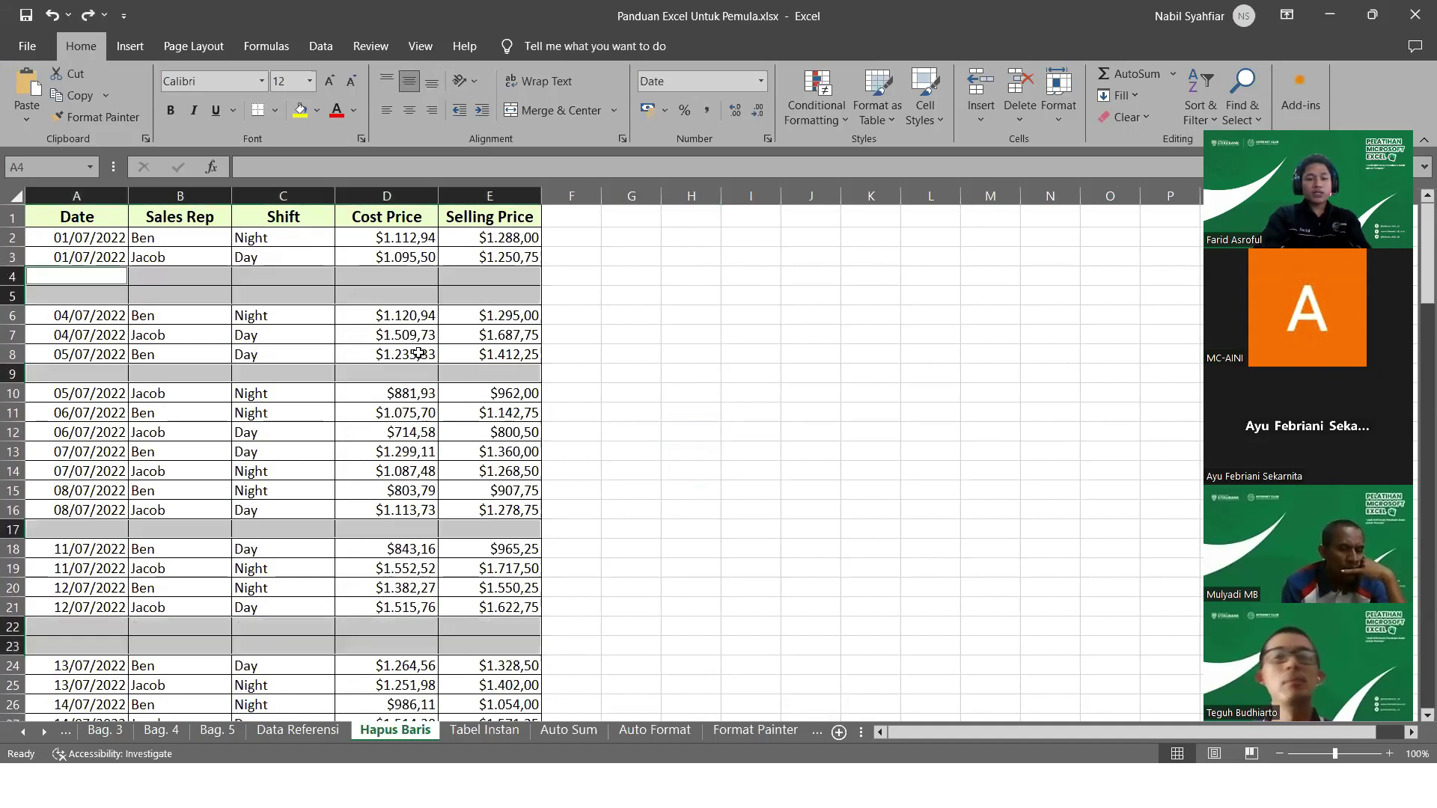
pyautogui.hotkey('ctrl', 'y')
pyautogui.scroll(-3, 313, 417)
pyautogui.scroll(-2, 313, 416)
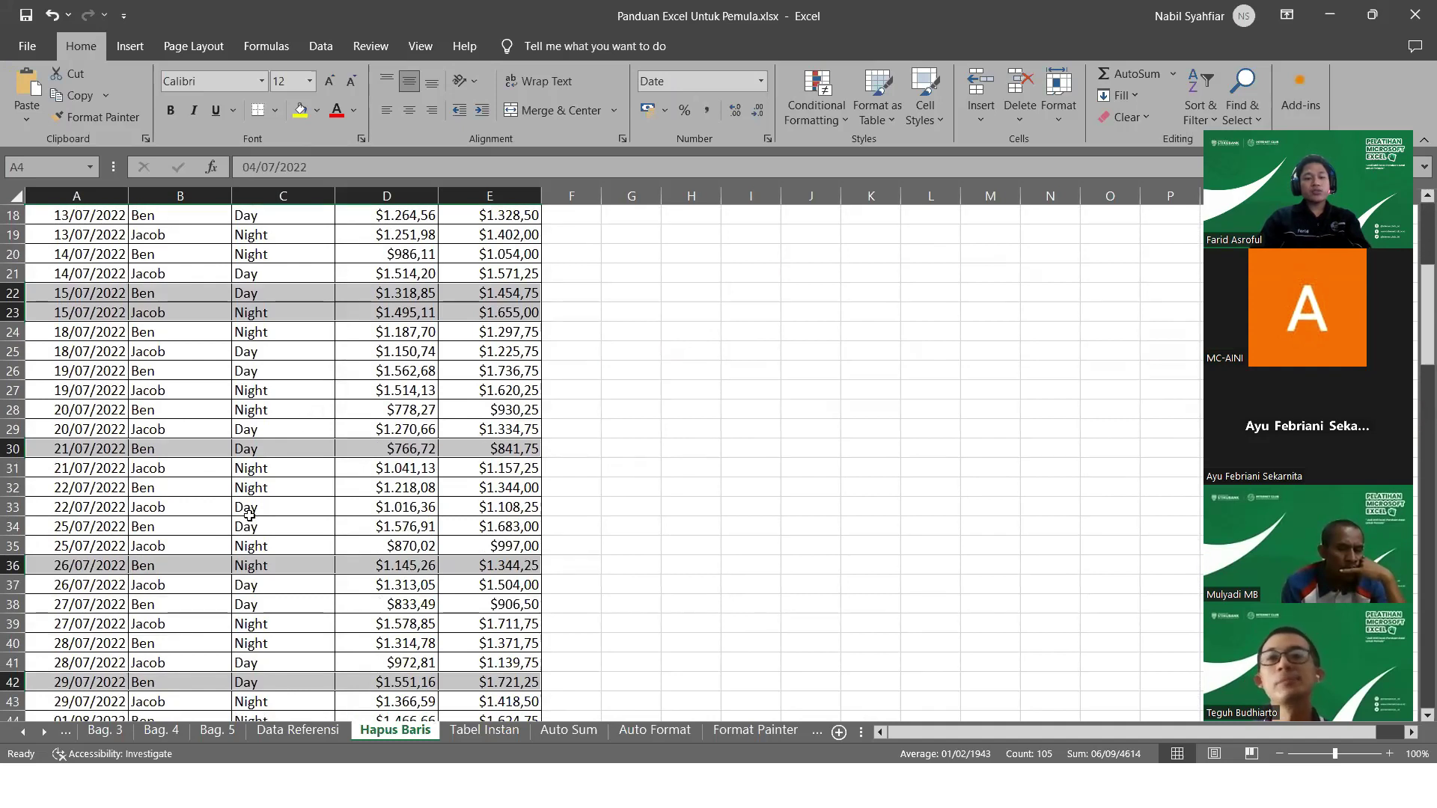
pyautogui.scroll(-2, 249, 510)
pyautogui.click(13, 448)
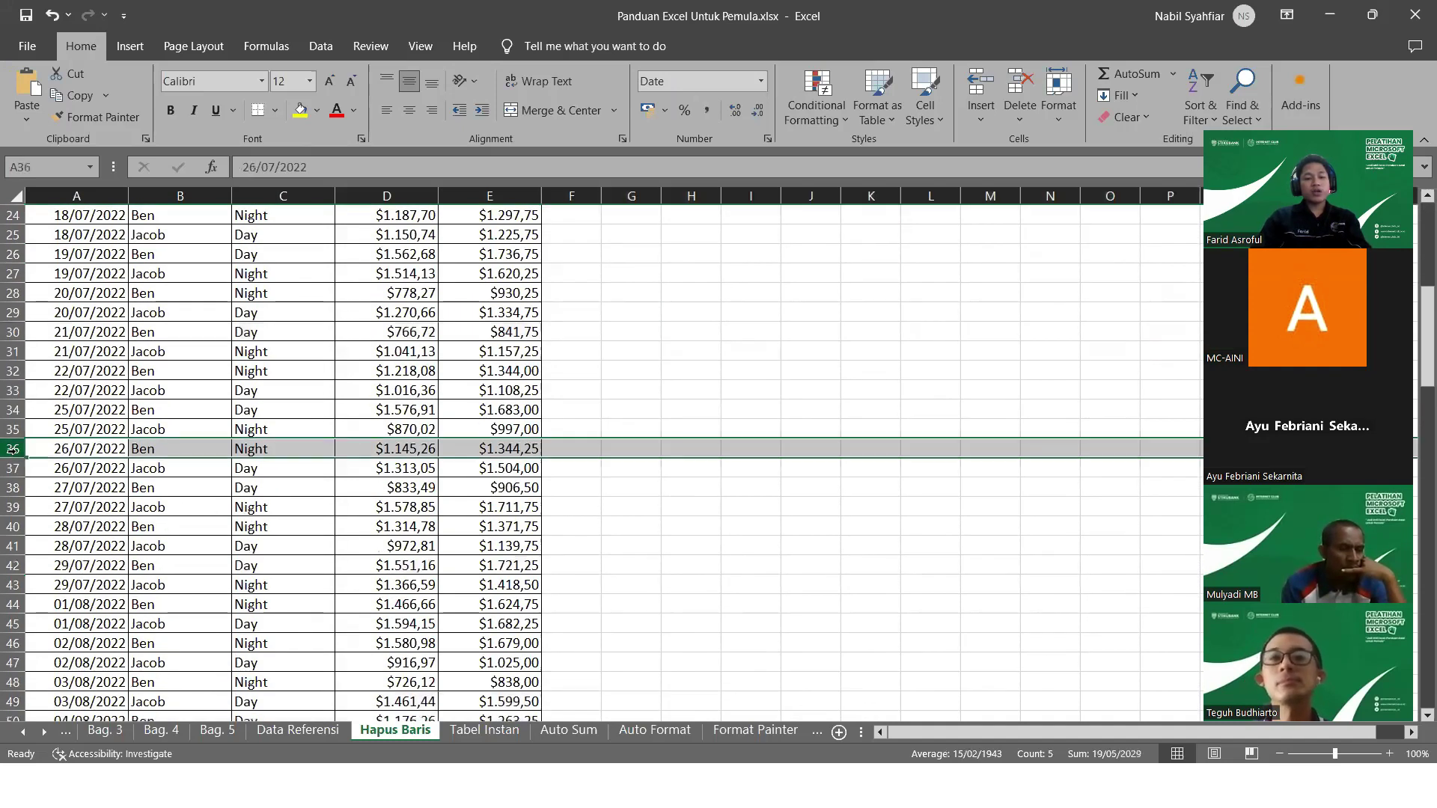
pyautogui.scroll(8, 328, 420)
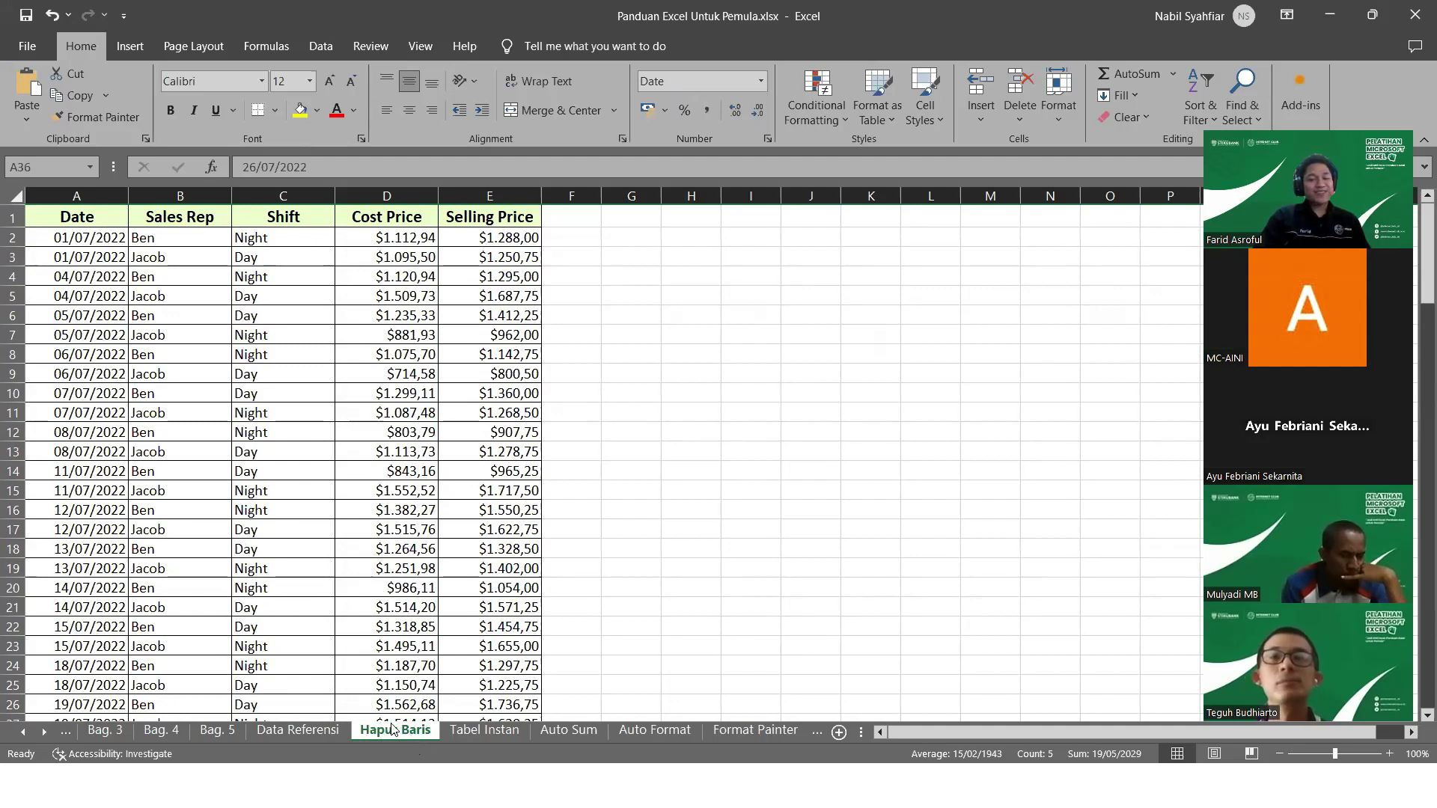
# On the Tabel Instan sheet, give A1:G20 All Borders
pyautogui.click(481, 731)
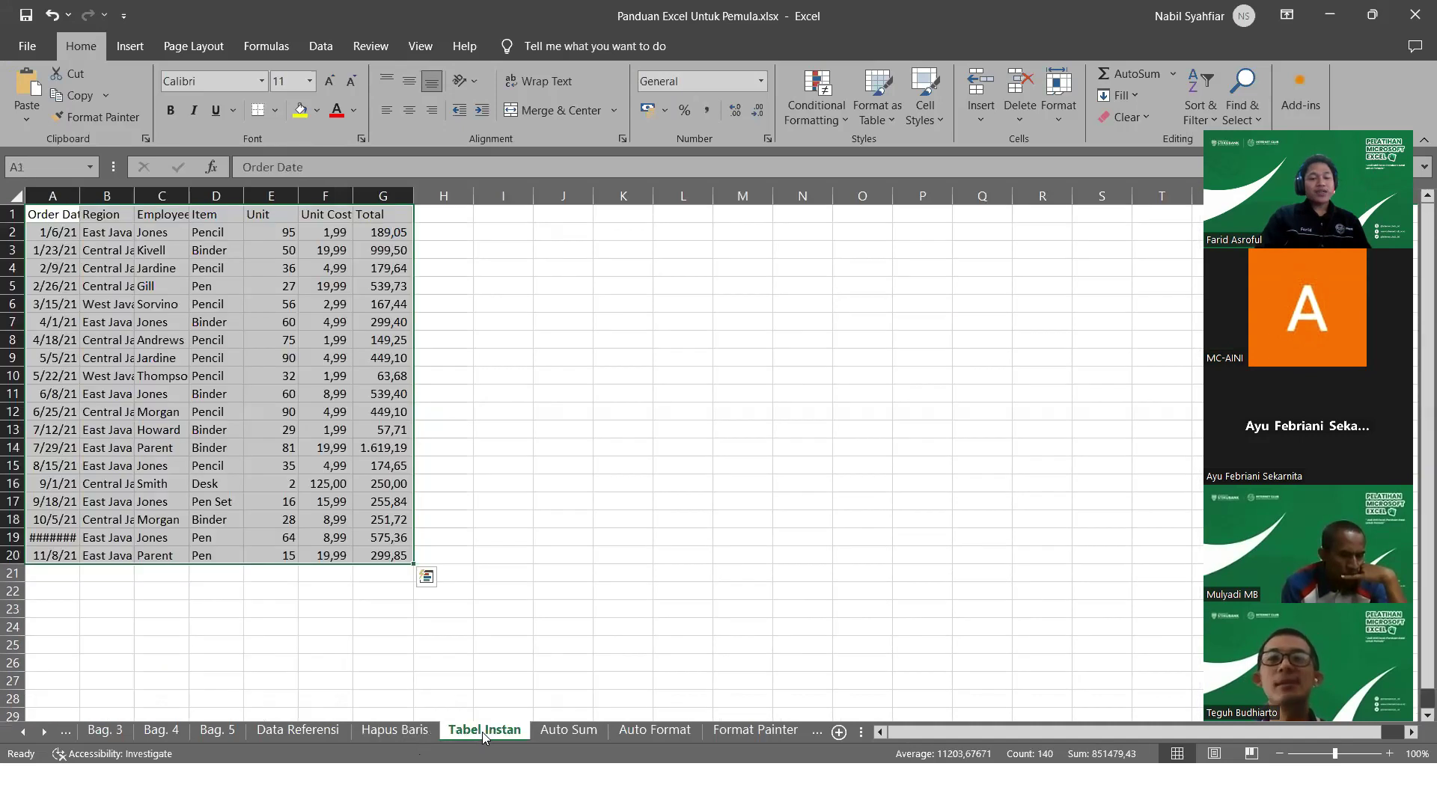
pyautogui.click(575, 443)
pyautogui.moveTo(51, 210); pyautogui.dragTo(397, 552)
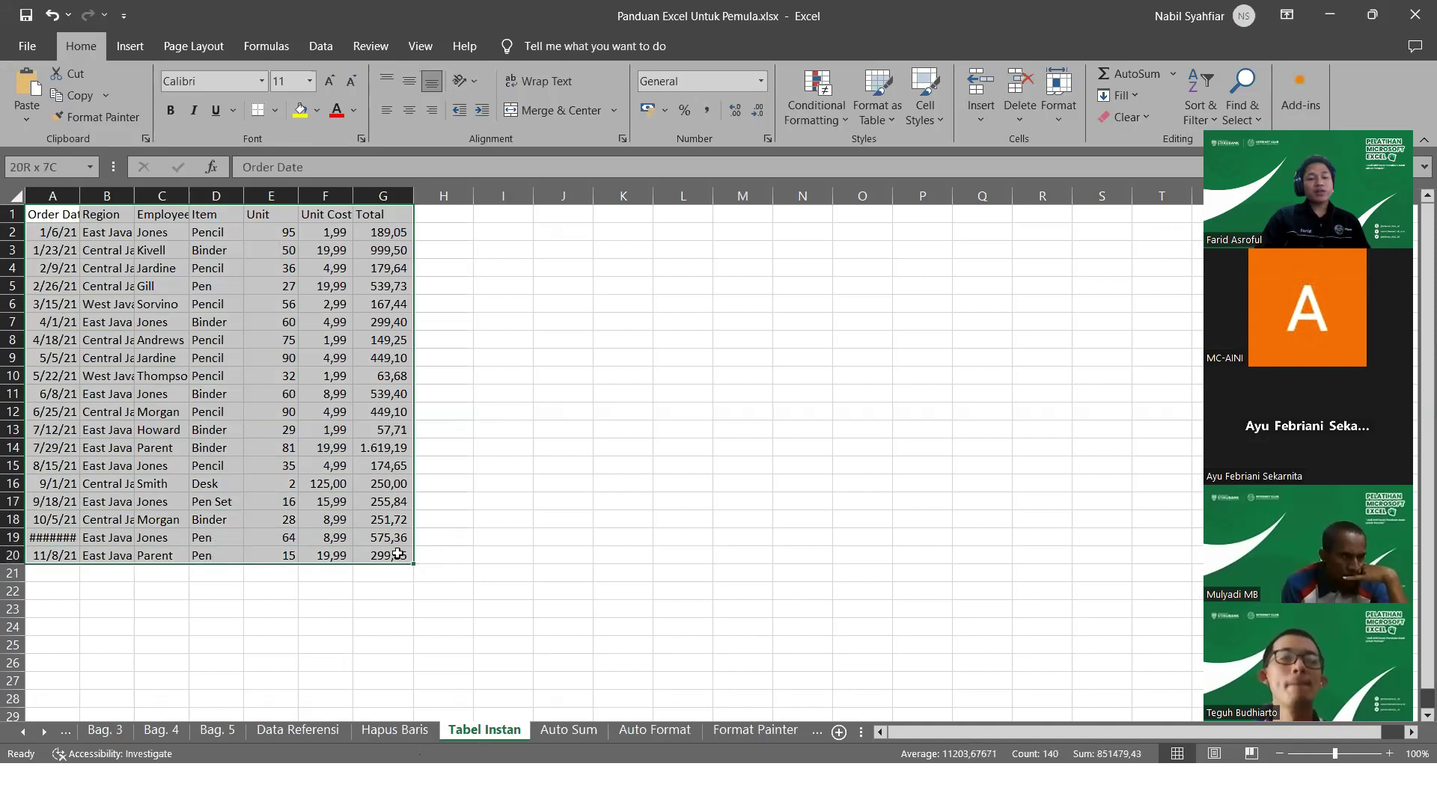
pyautogui.click(577, 375)
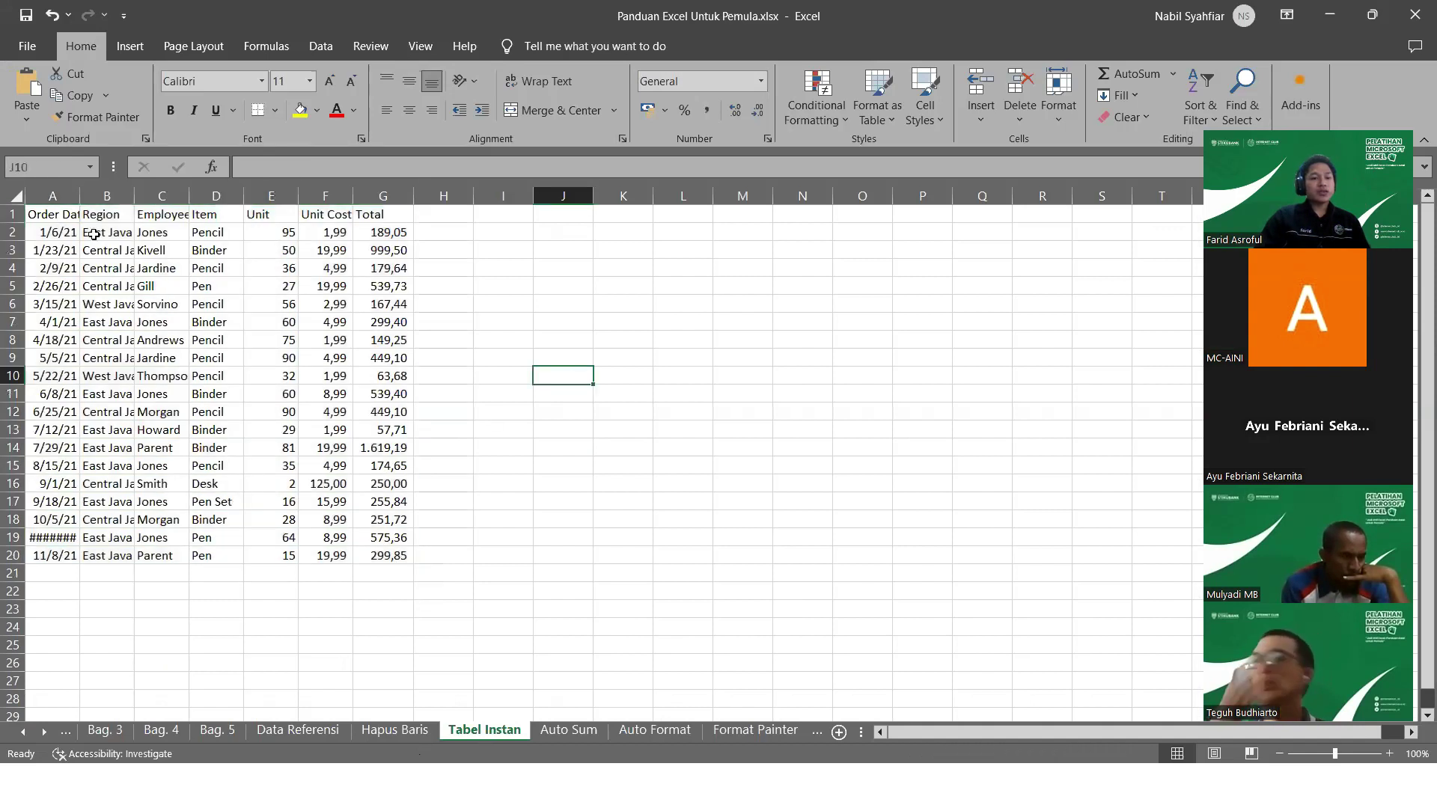
pyautogui.moveTo(54, 215); pyautogui.dragTo(386, 555)
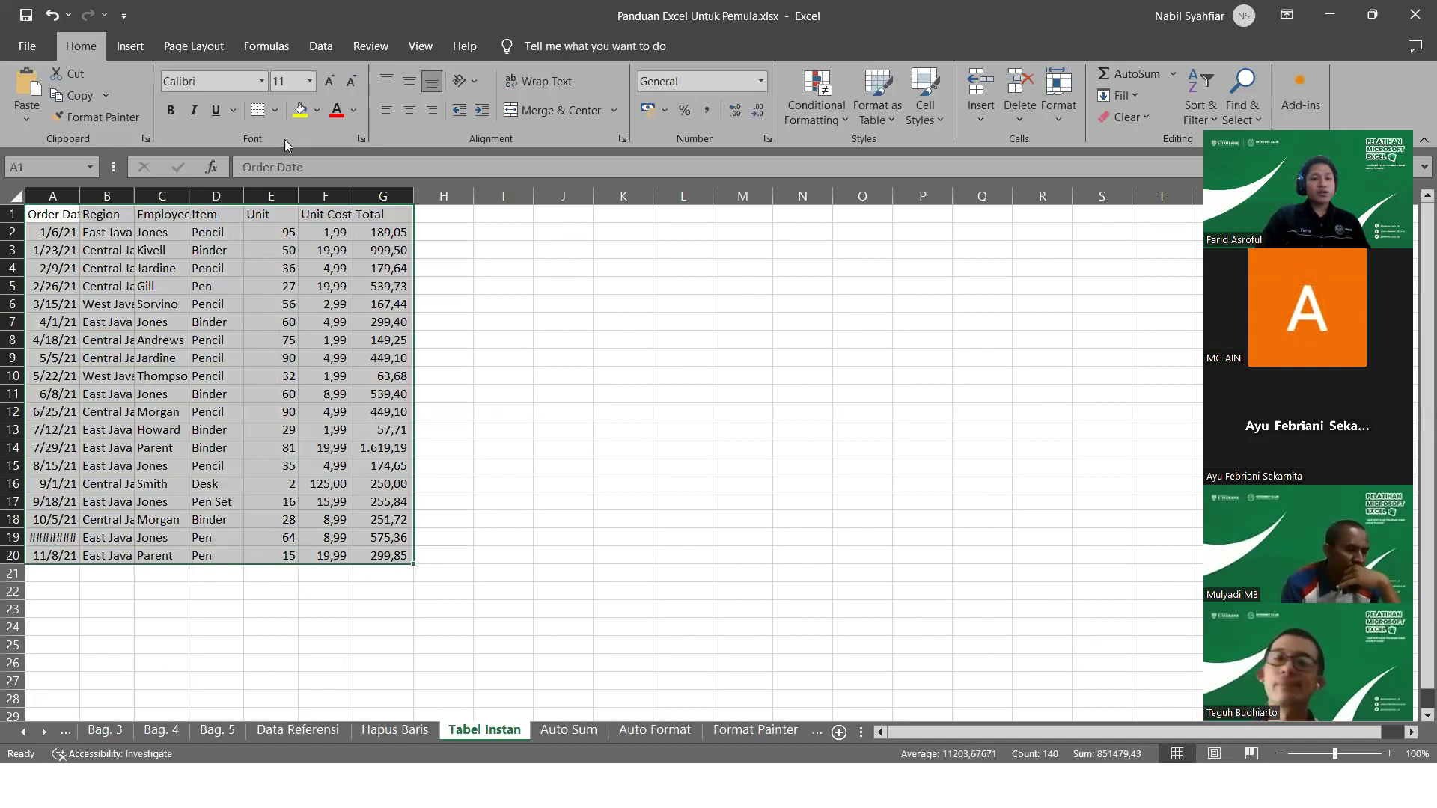
pyautogui.click(276, 111)
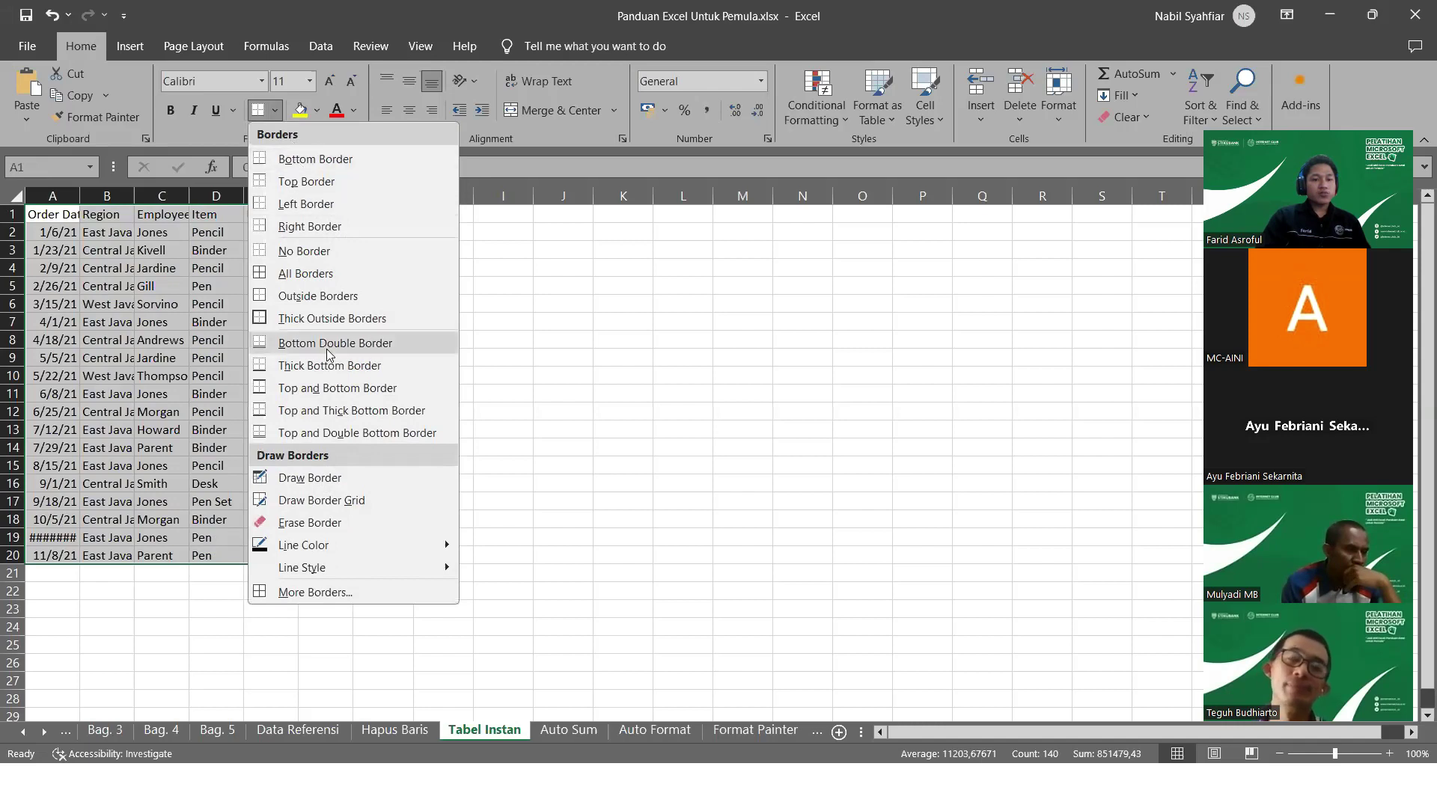
pyautogui.click(300, 272)
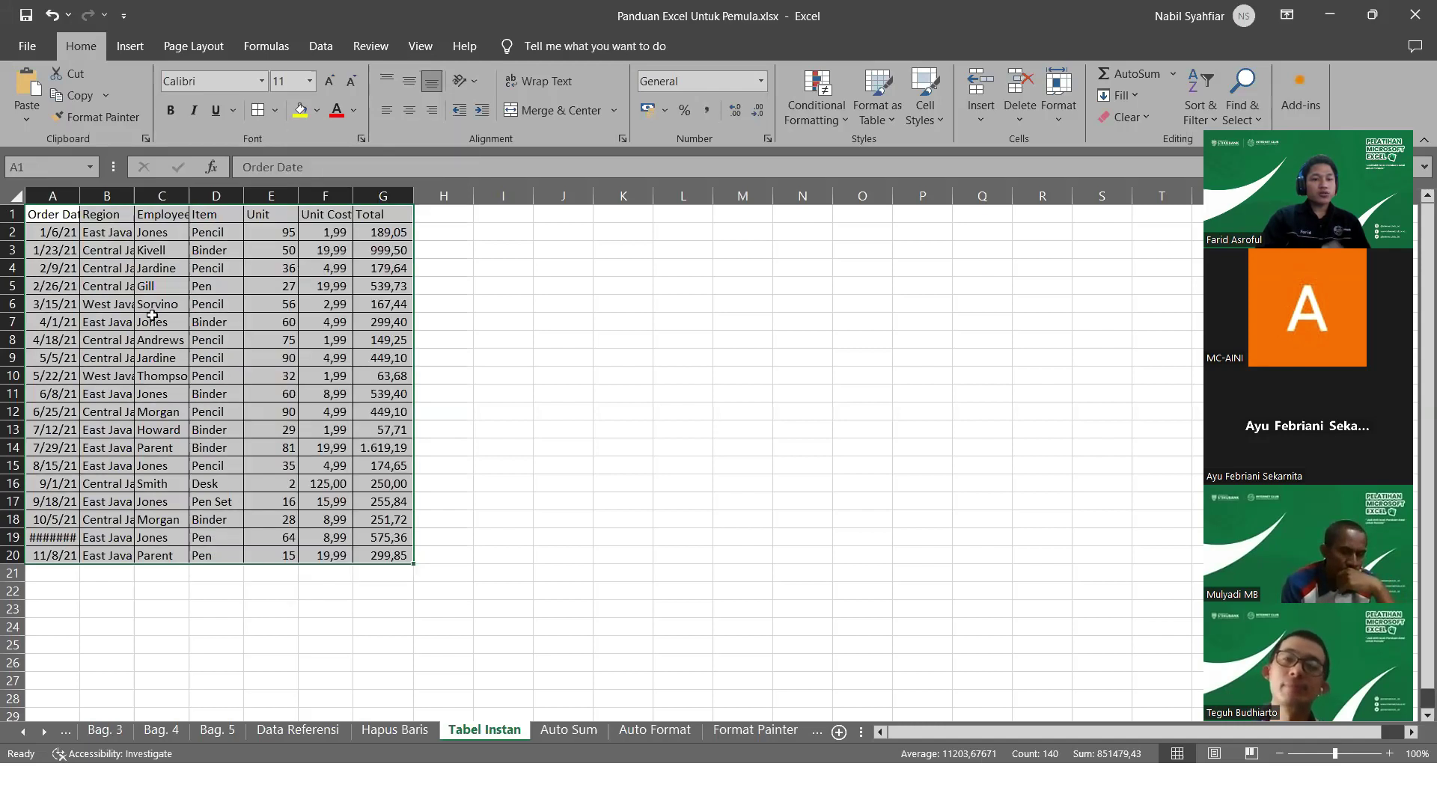
# Try a yellow fill on the Order Date header, then undo it
pyautogui.doubleClick(61, 217)
pyautogui.moveTo(62, 216); pyautogui.dragTo(221, 218)
pyautogui.click(91, 285)
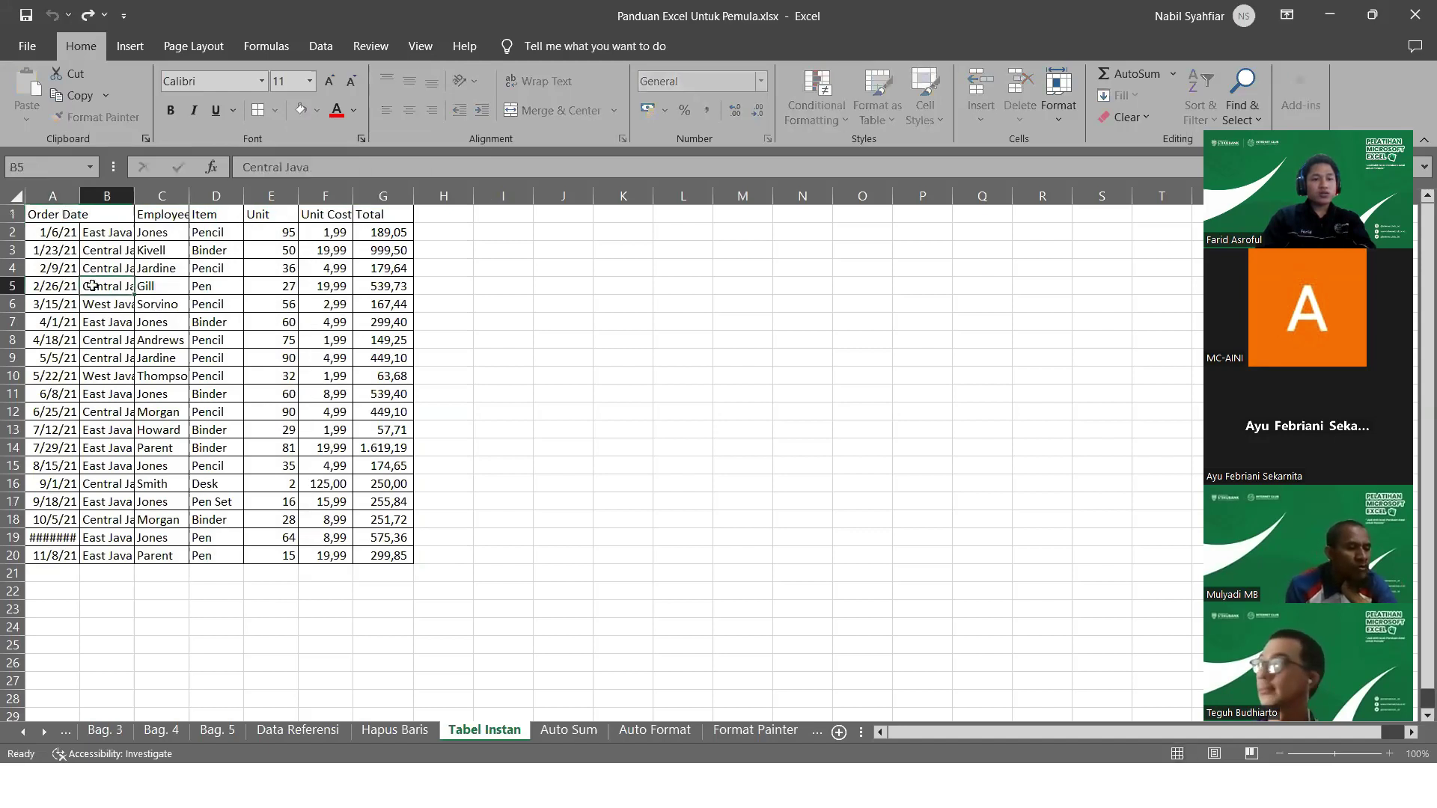
pyautogui.click(65, 219)
pyautogui.moveTo(96, 218); pyautogui.dragTo(52, 217)
pyautogui.click(300, 110)
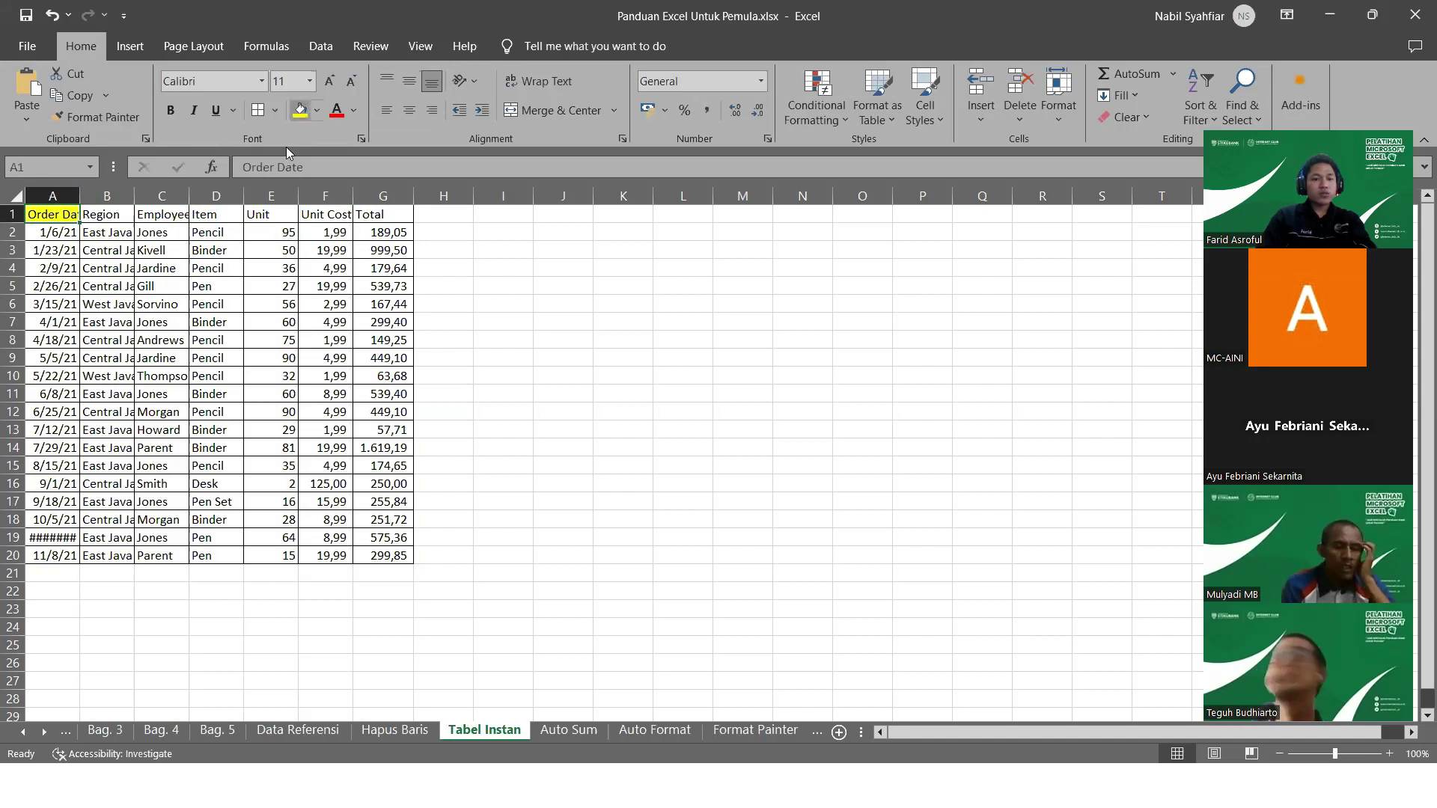
pyautogui.click(217, 232)
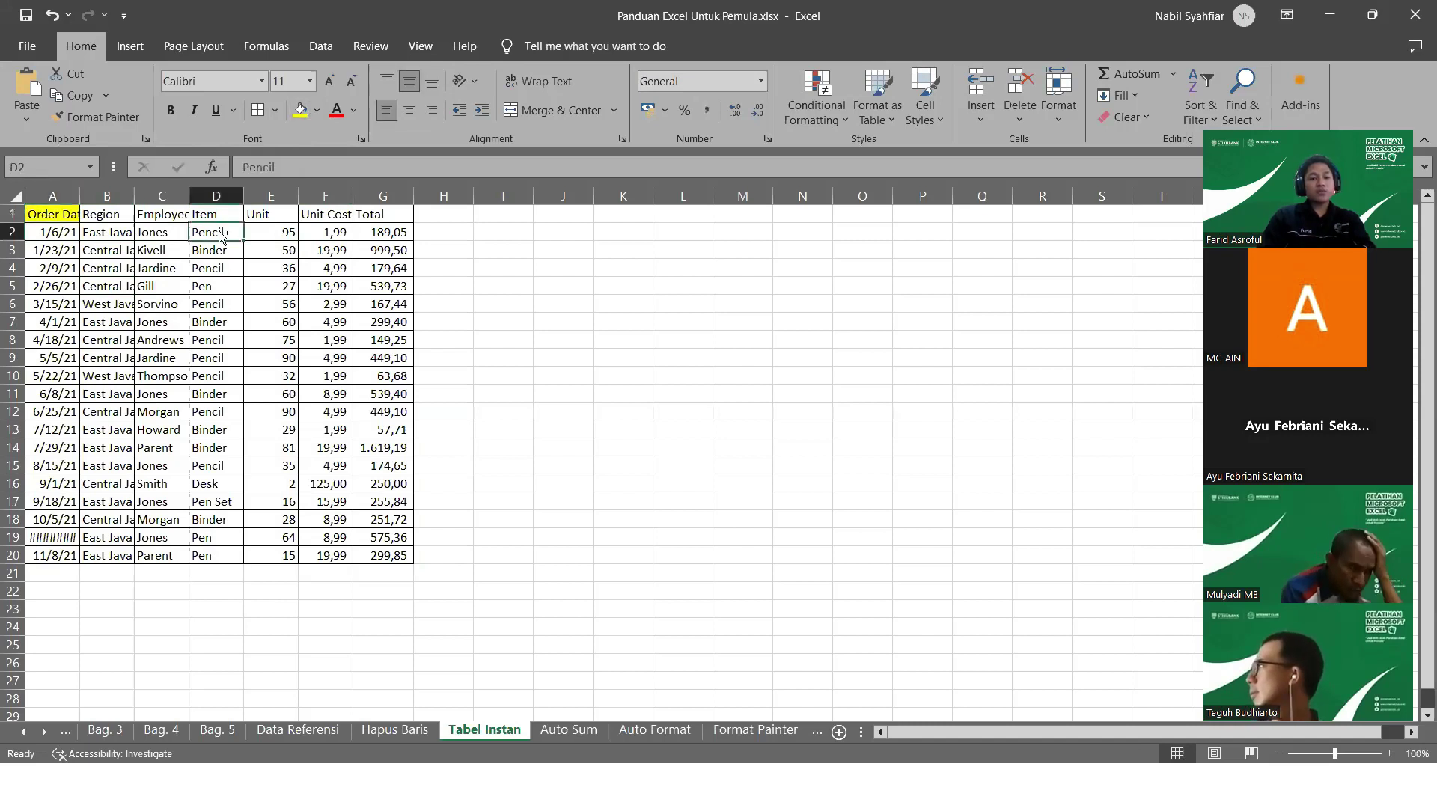
pyautogui.hotkey('ctrl', 'z')
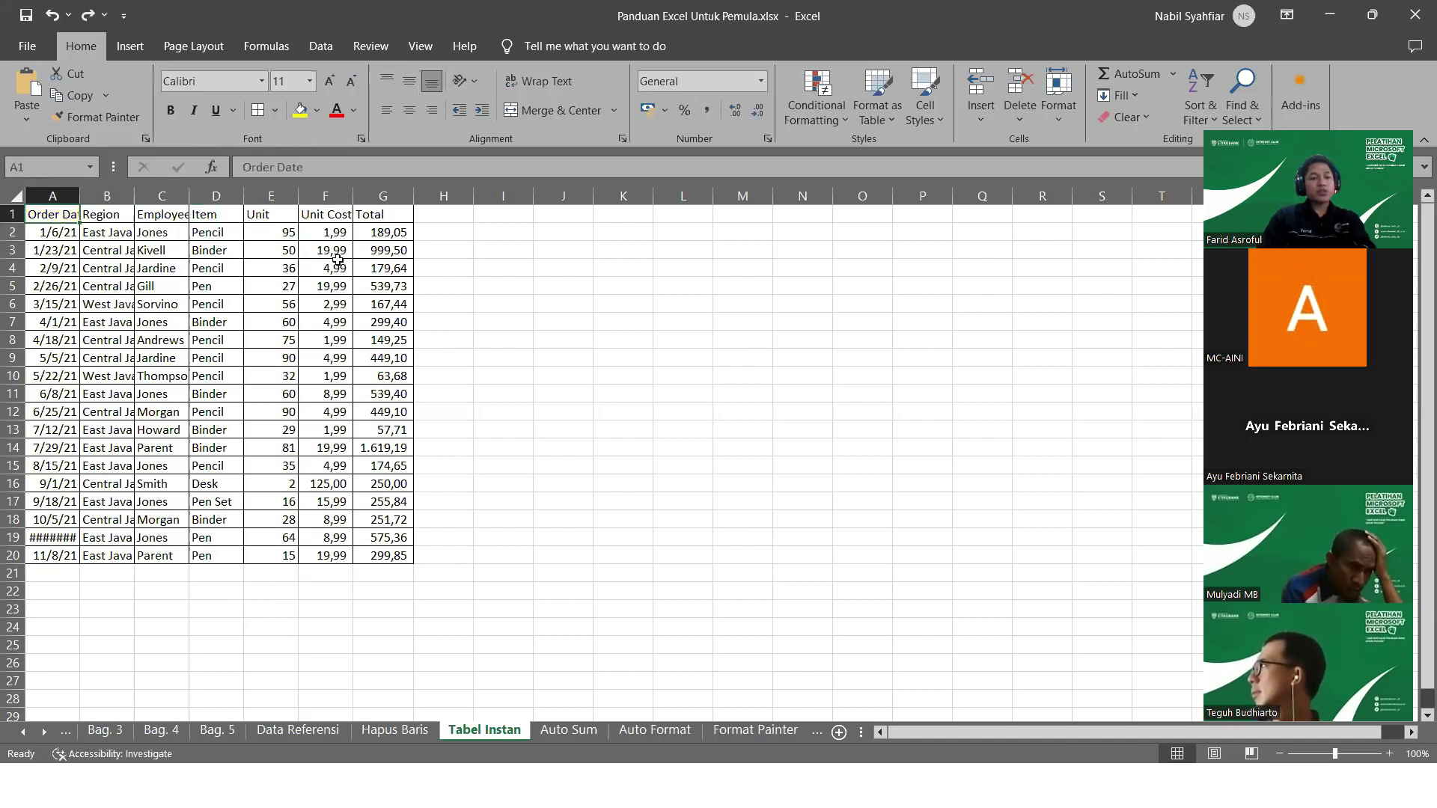
# Reselect the order data range A1:G20
pyautogui.click(612, 364)
pyautogui.hotkey('ctrl', 'Home')
pyautogui.hotkey('ctrl', 'a')
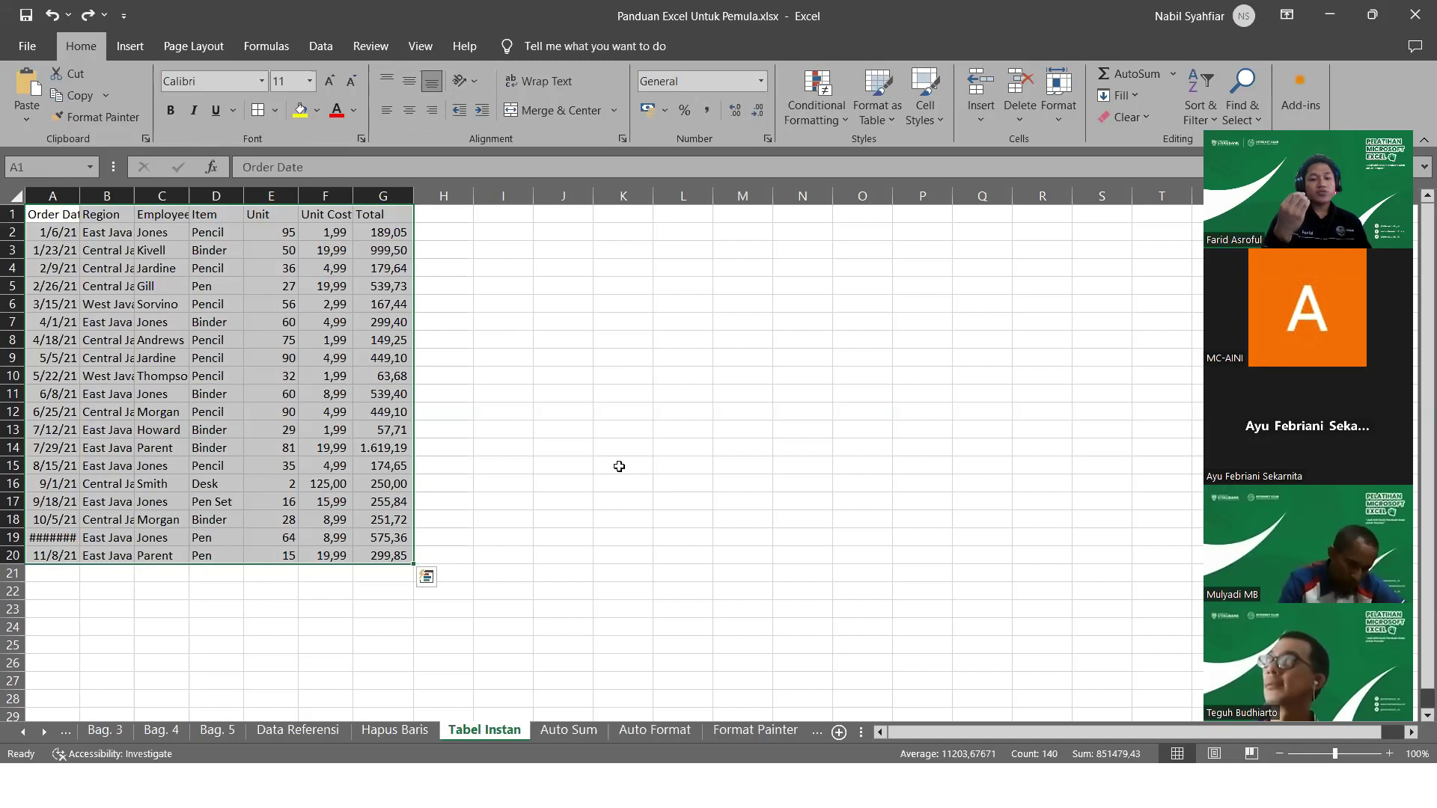
pyautogui.click(539, 478)
pyautogui.moveTo(66, 212); pyautogui.dragTo(378, 555)
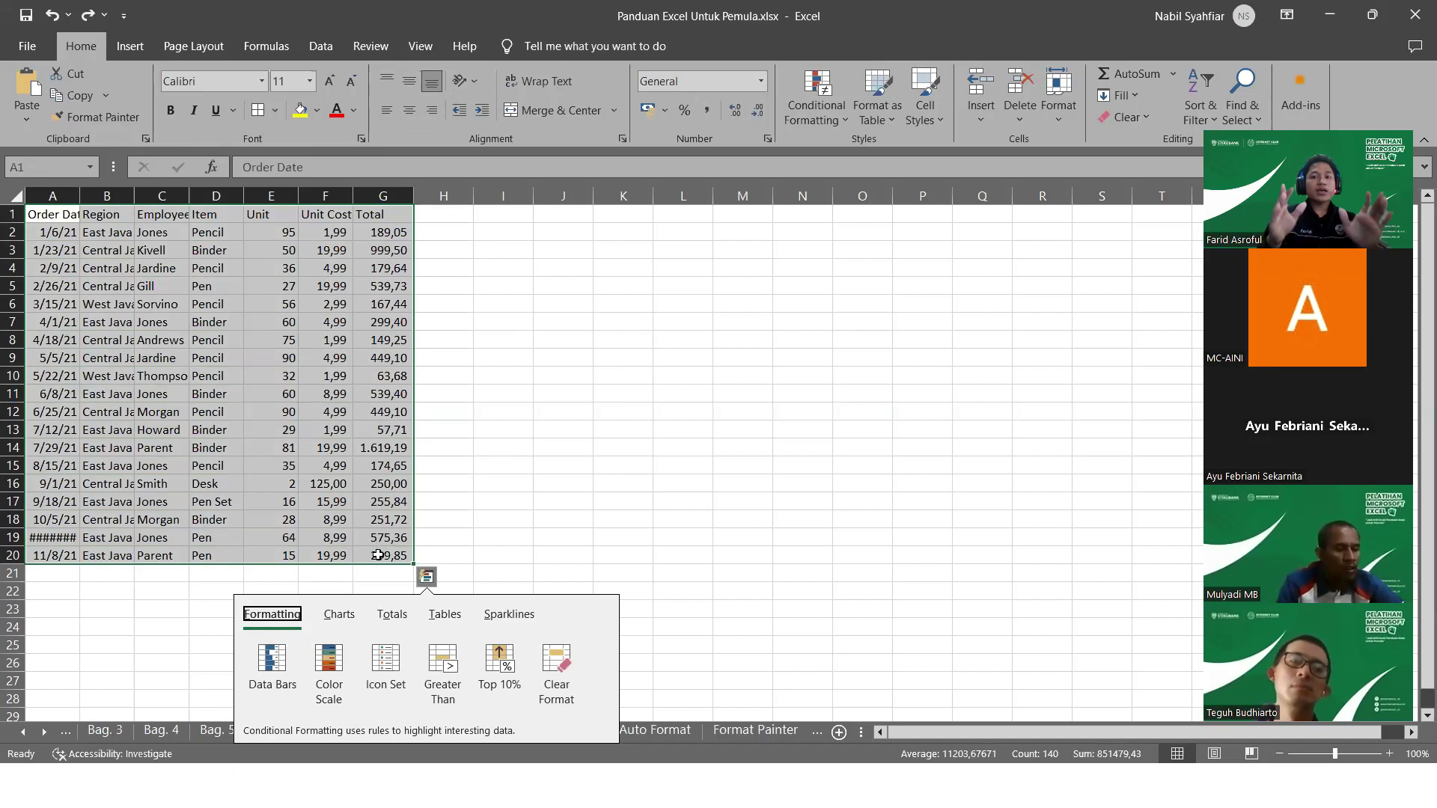
pyautogui.click(558, 518)
pyautogui.moveTo(63, 211); pyautogui.dragTo(385, 545)
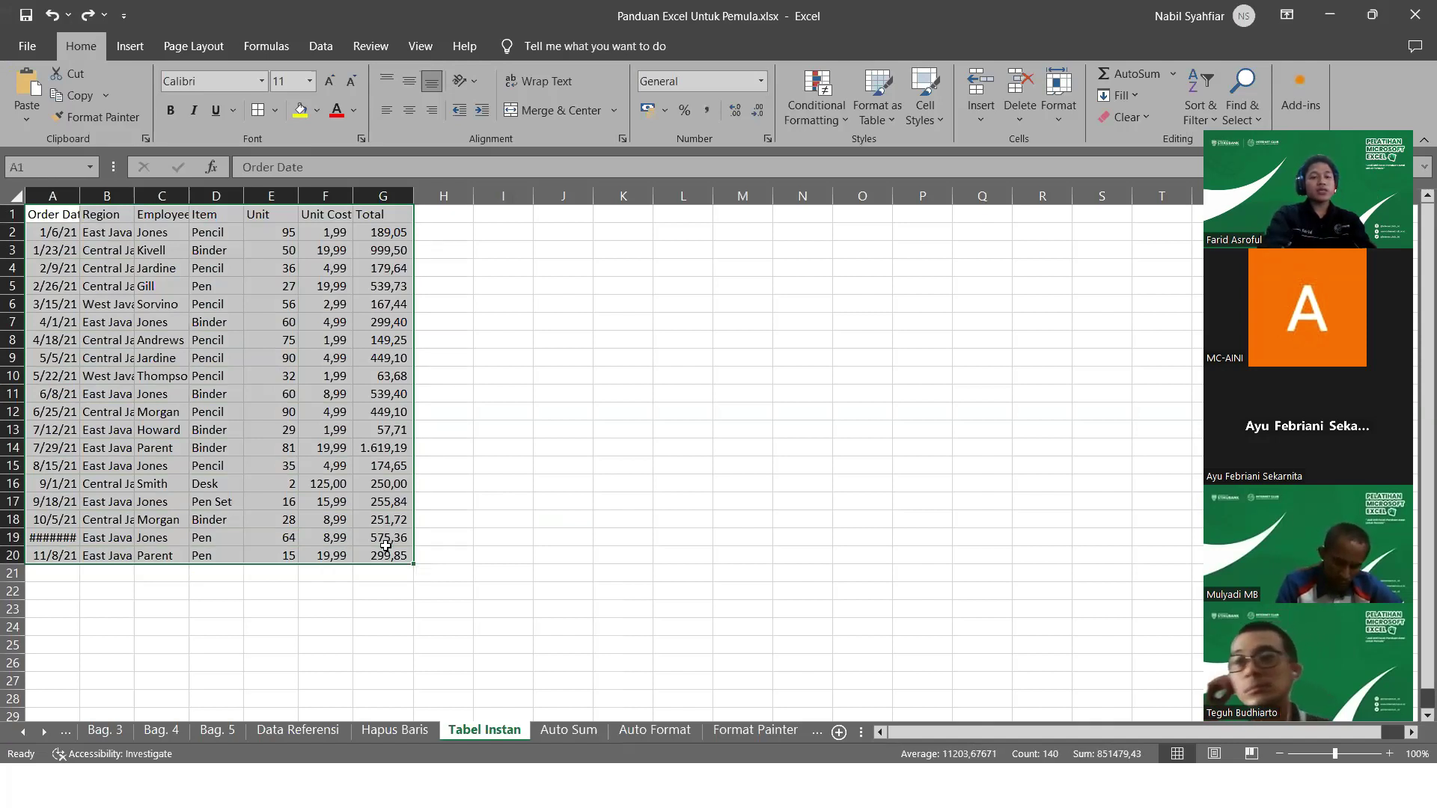
# Convert A1:G20 into a table with headers using Ctrl+T
pyautogui.hotkey('ctrl', 't')
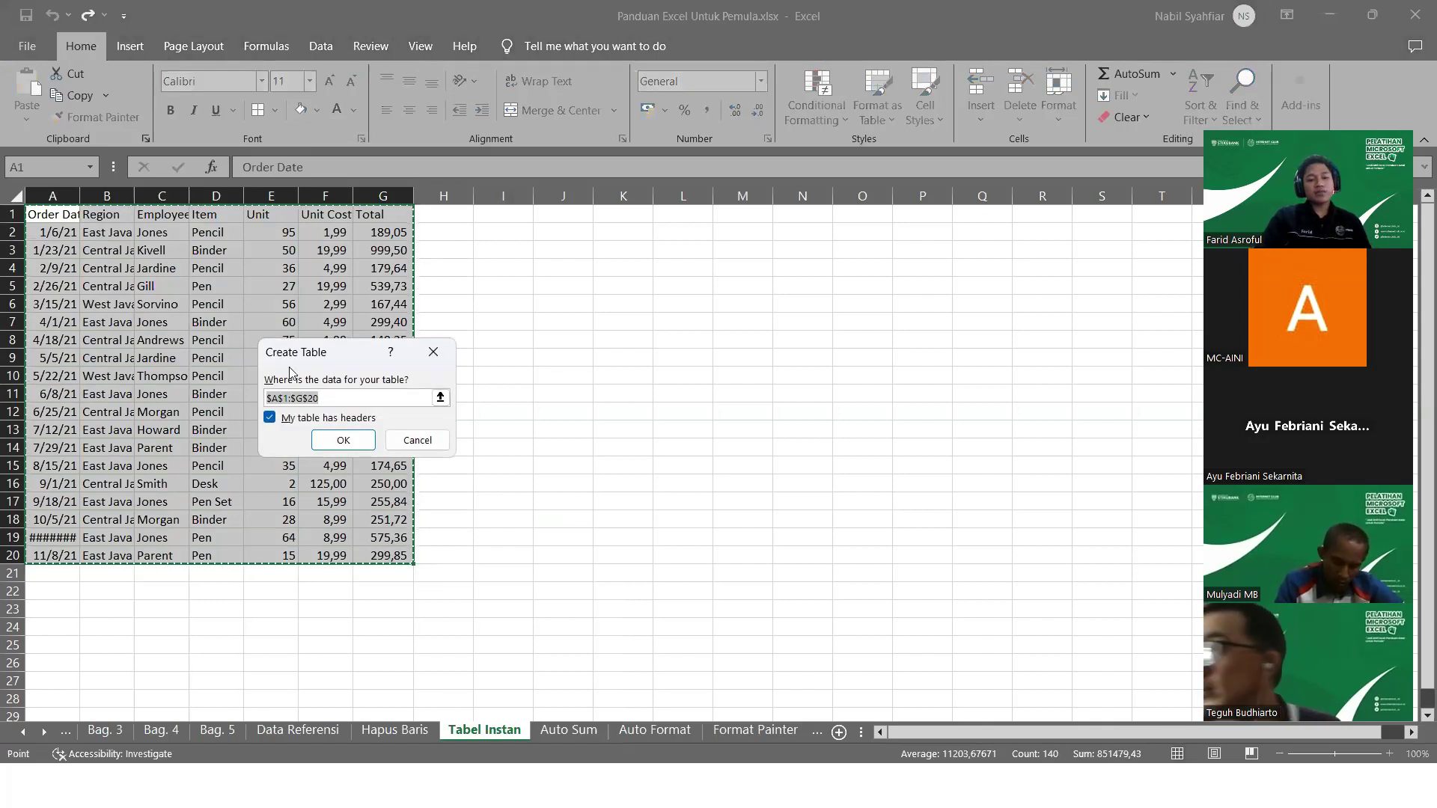
pyautogui.click(274, 419)
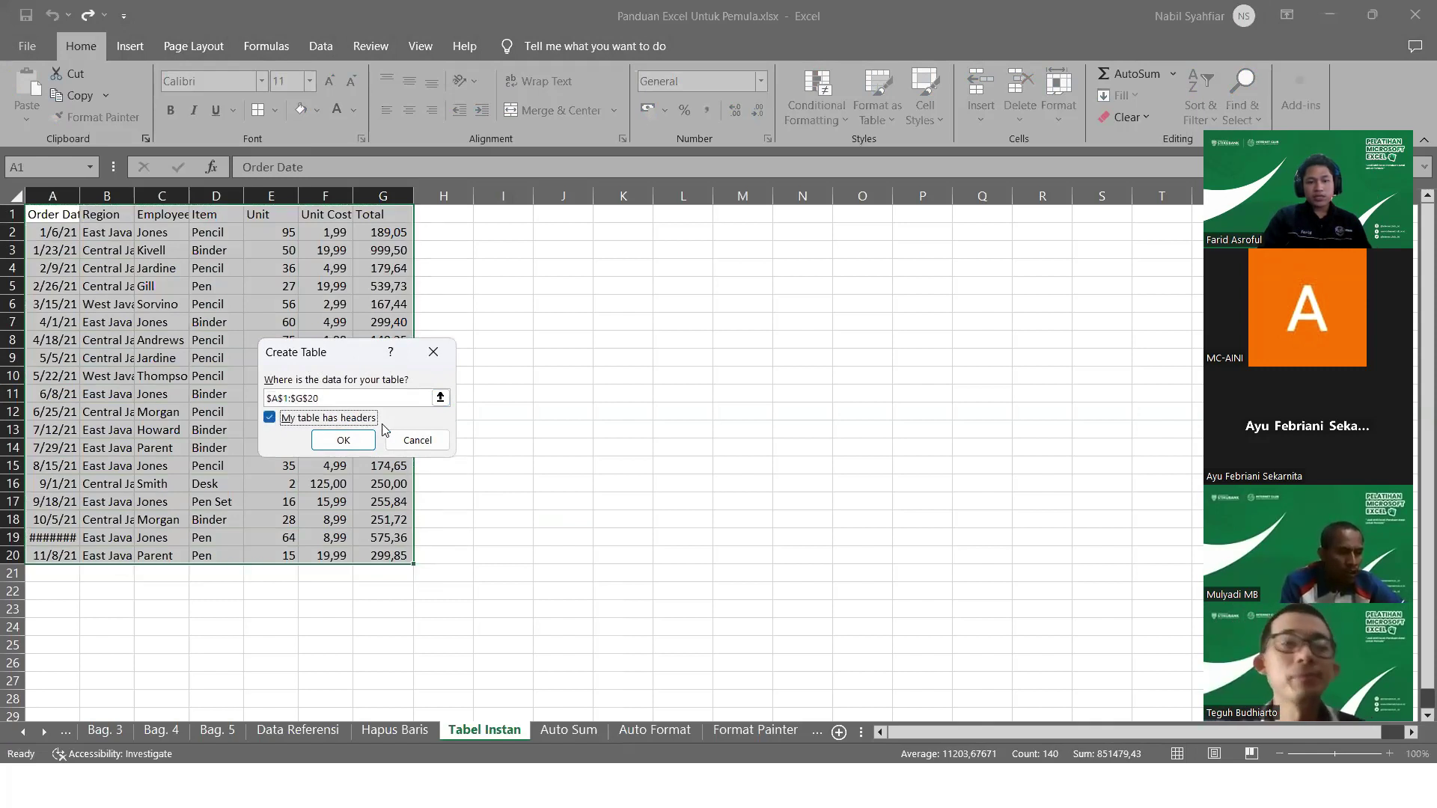
pyautogui.click(358, 443)
pyautogui.click(357, 443)
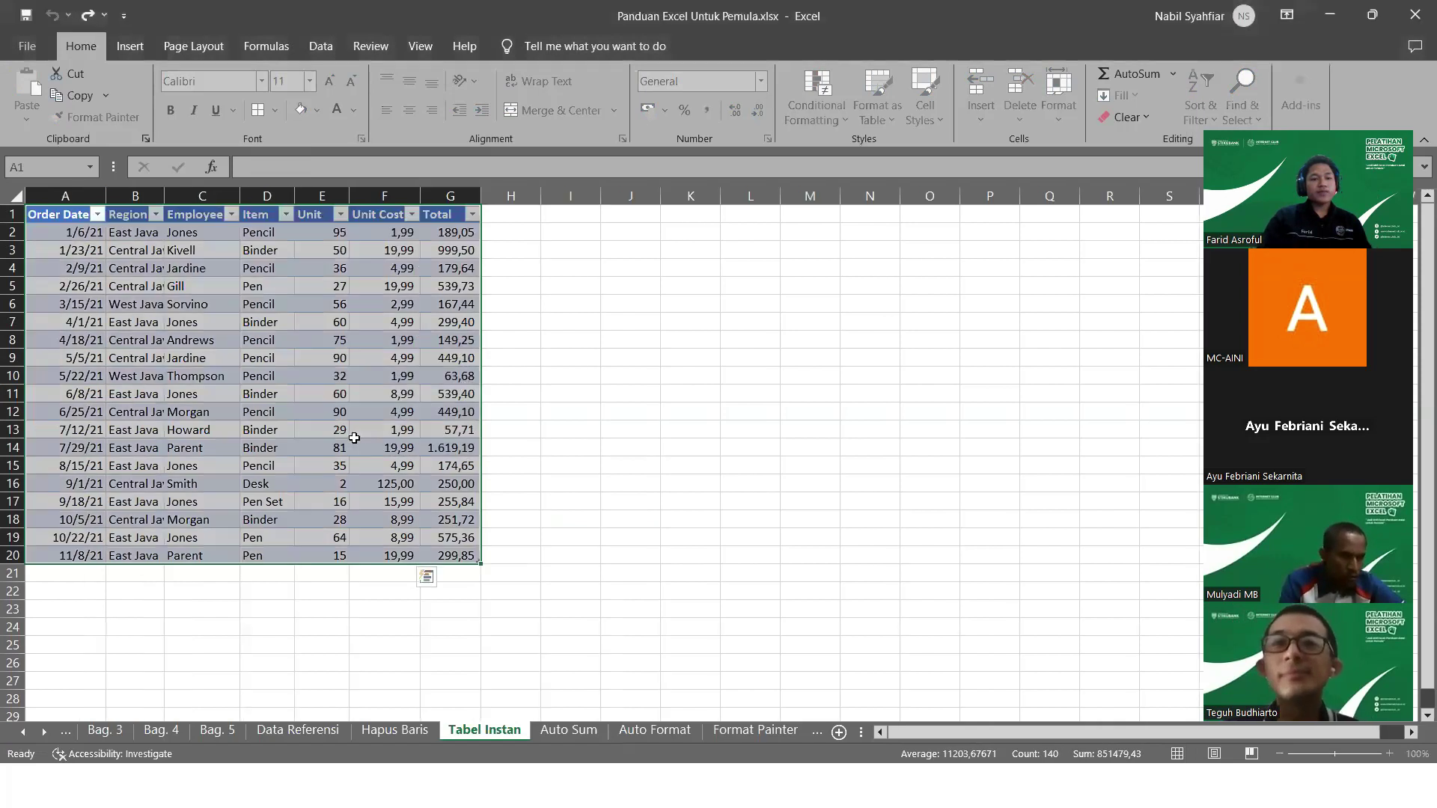
pyautogui.click(516, 336)
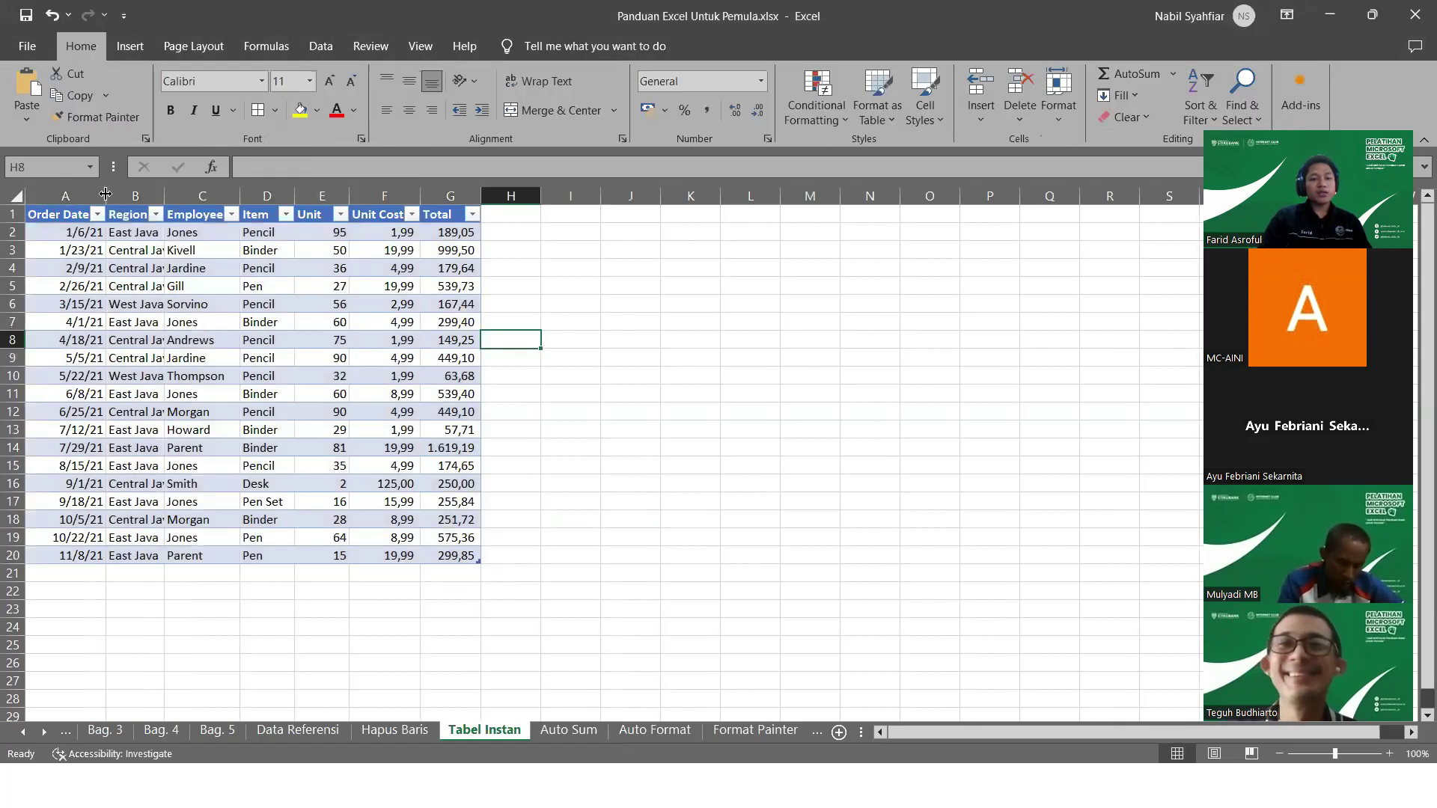
# Widen column B so Central Java fits, then select the whole table
pyautogui.moveTo(164, 195); pyautogui.dragTo(185, 195)
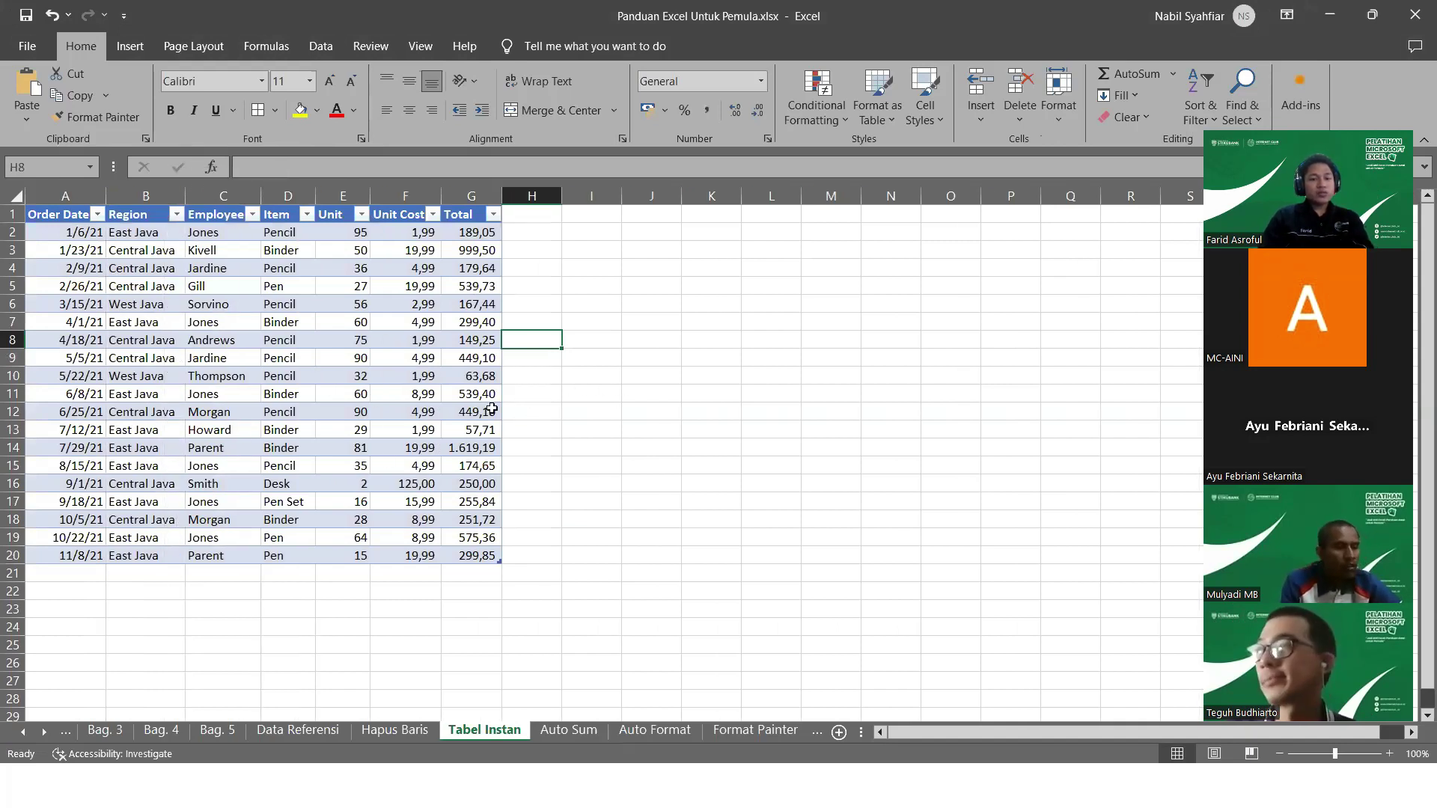
pyautogui.hotkey('ctrl', 'z')
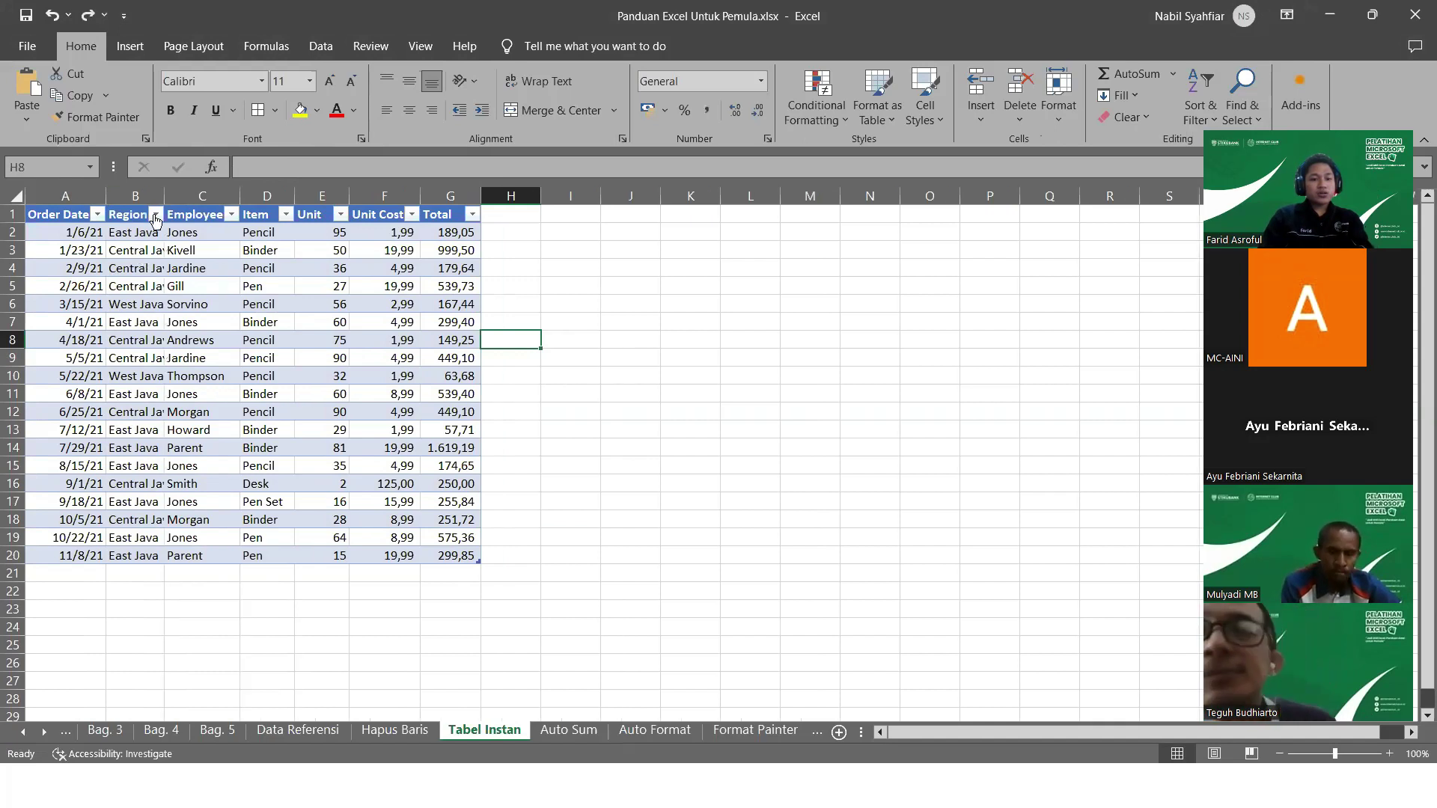
pyautogui.moveTo(163, 193); pyautogui.dragTo(186, 195)
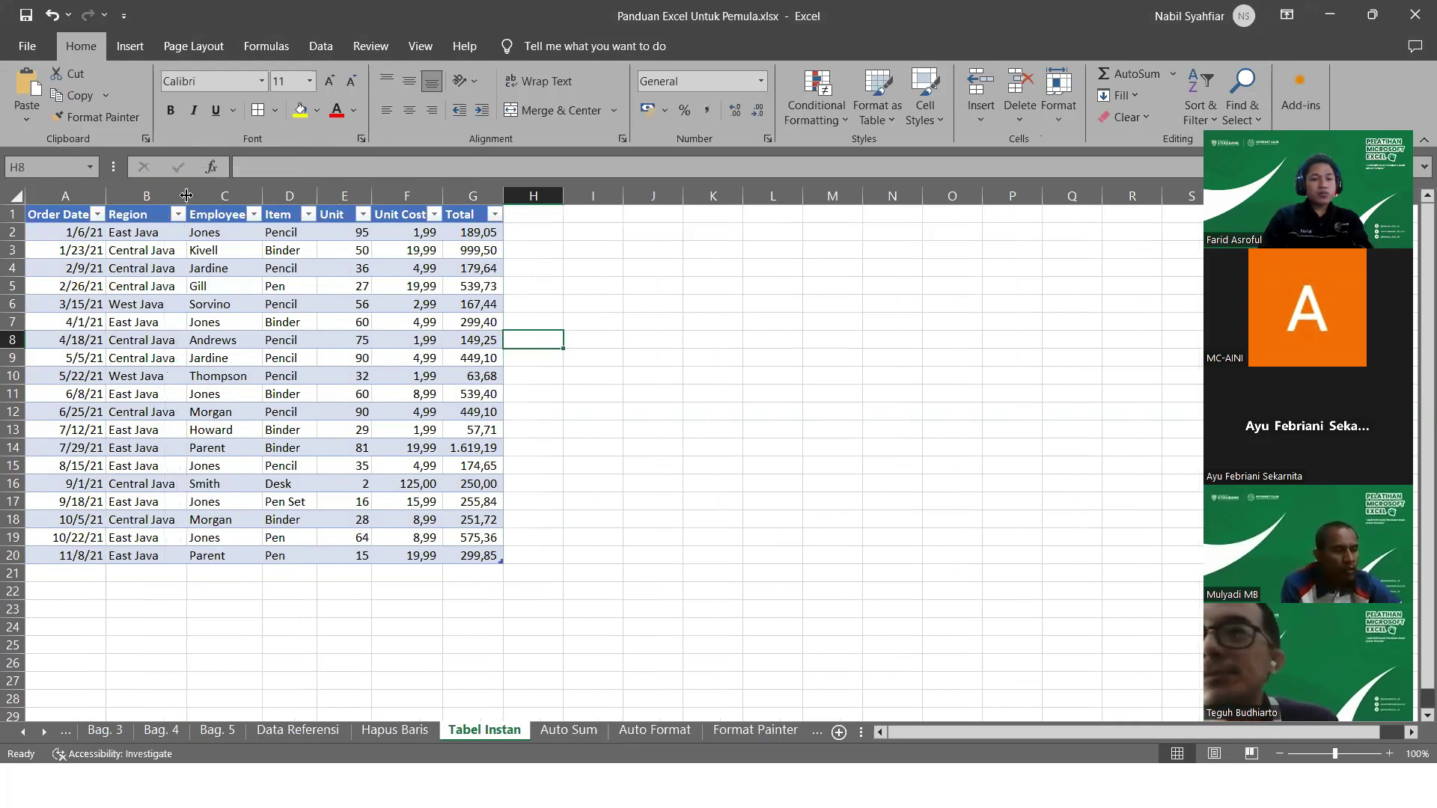
pyautogui.hotkey('ctrl', 'z')
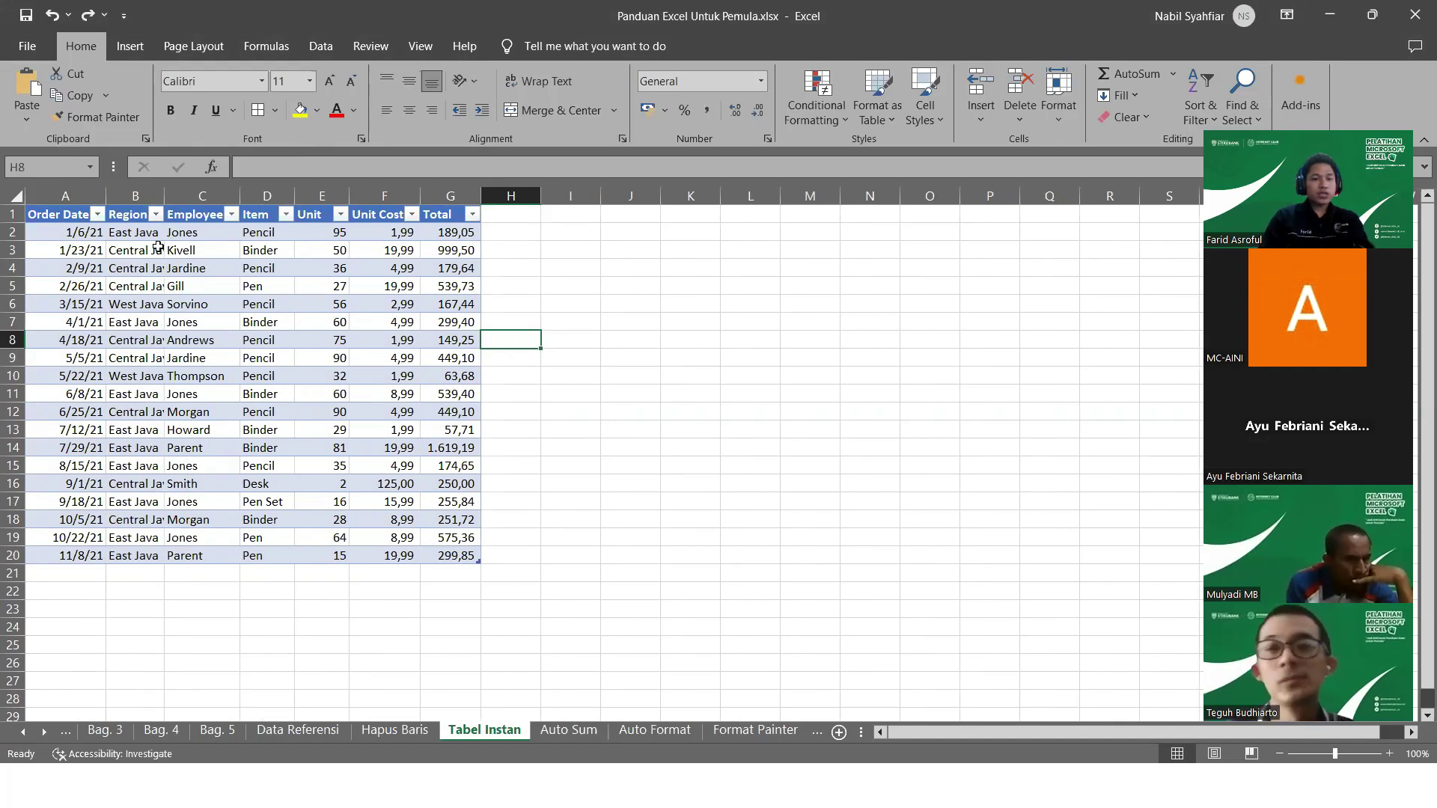
pyautogui.moveTo(163, 194); pyautogui.dragTo(188, 192)
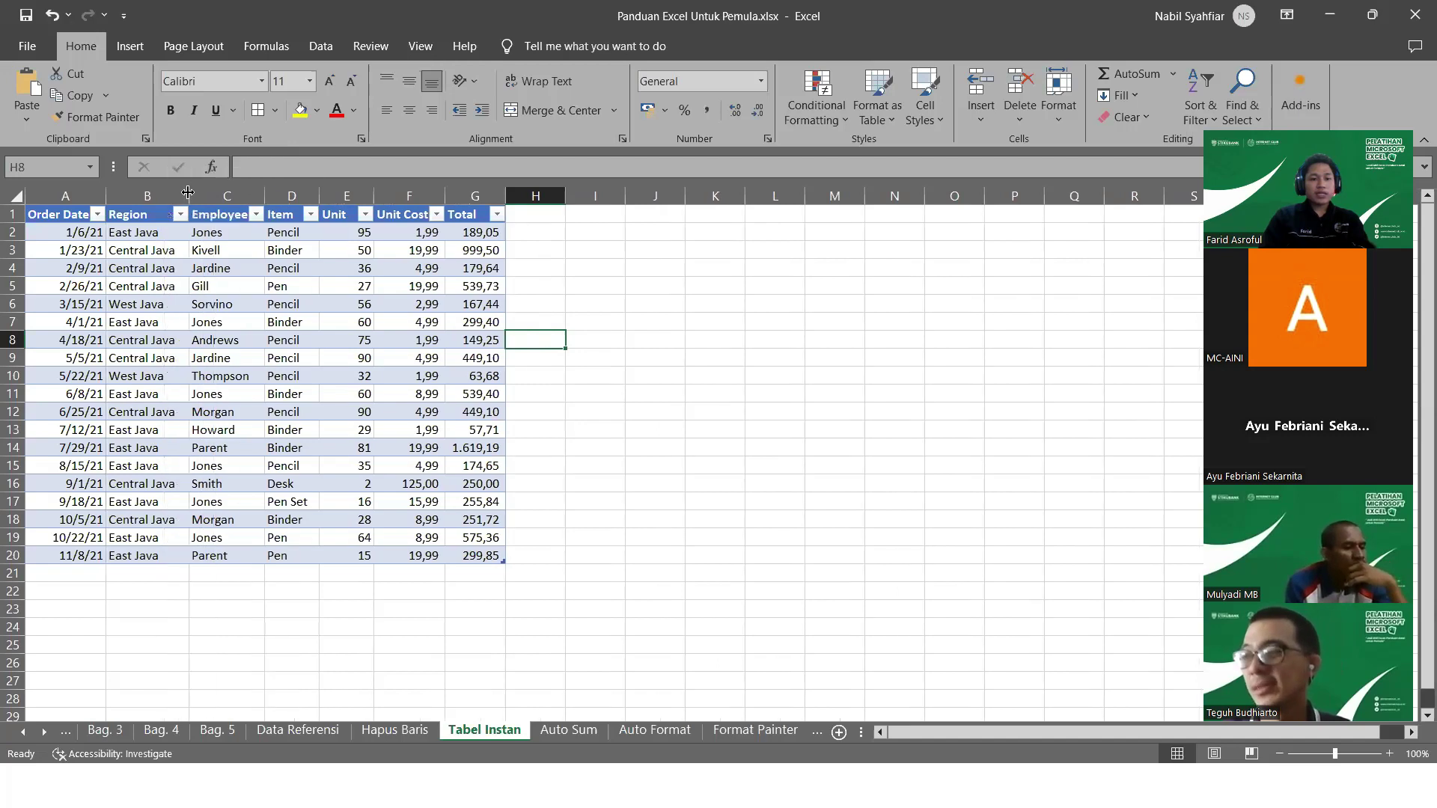
pyautogui.hotkey('ctrl', 'z')
pyautogui.moveTo(164, 194); pyautogui.dragTo(195, 196)
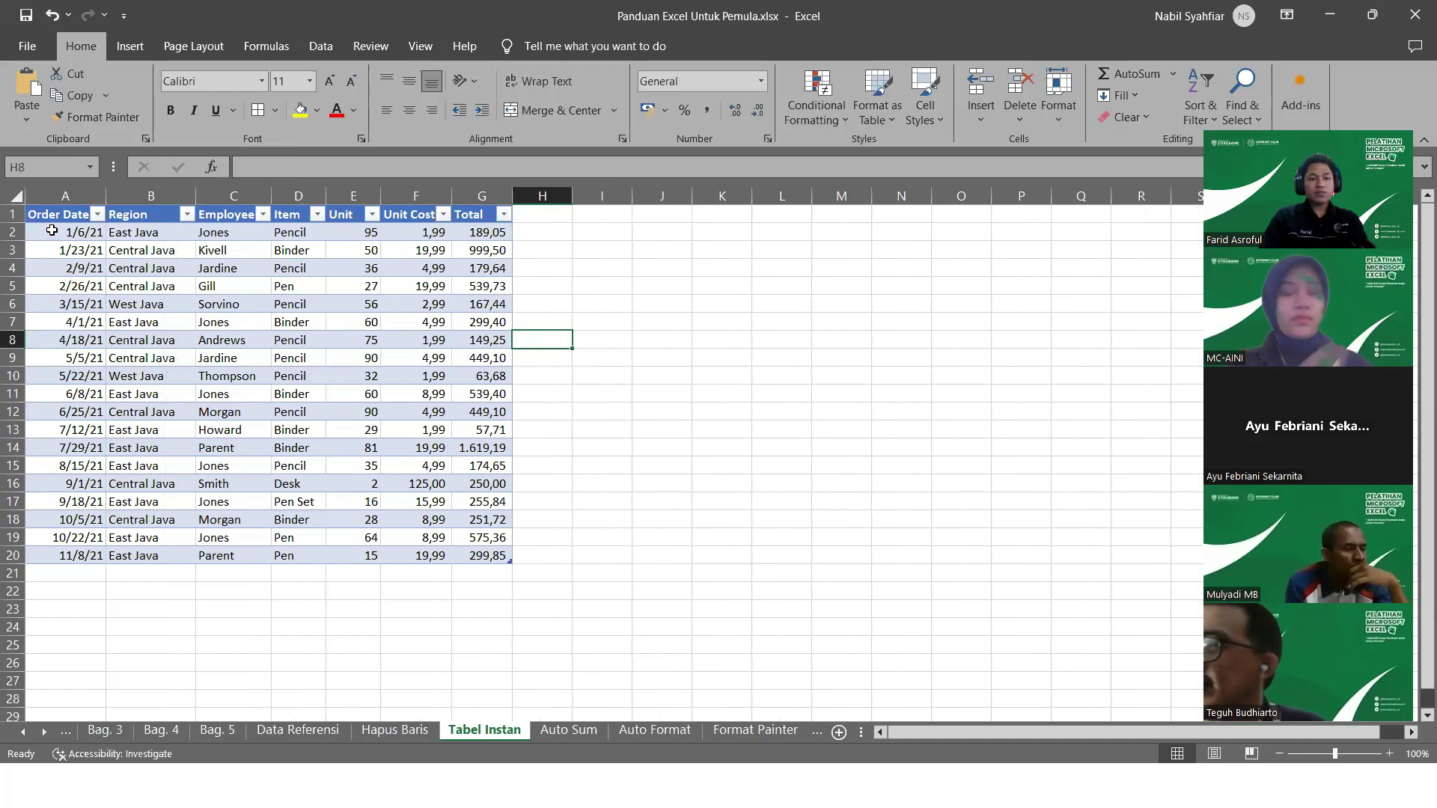
pyautogui.moveTo(47, 219); pyautogui.dragTo(497, 557)
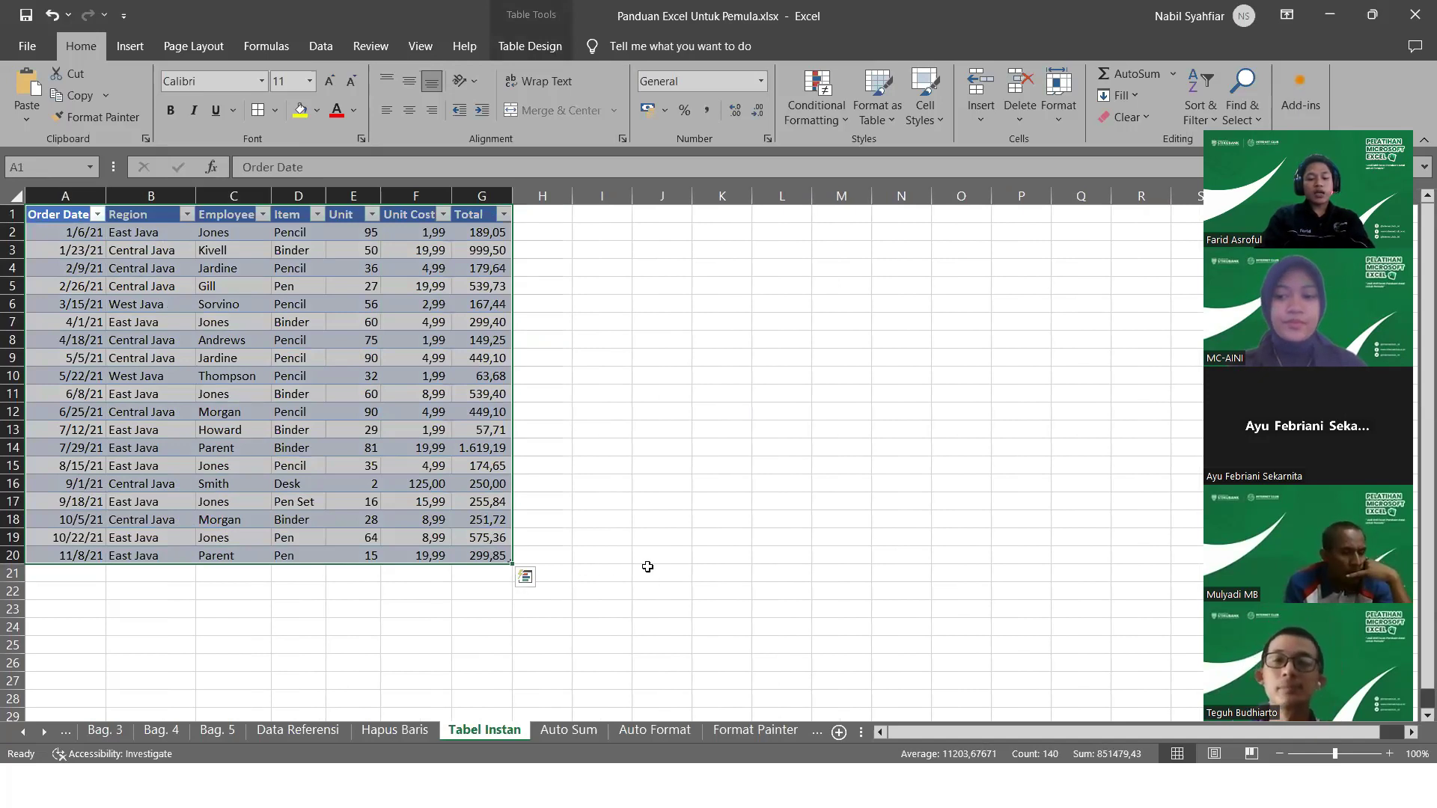
# AutoFit columns A–G of the table with Alt, H, O, I, then deselect
pyautogui.press('alt')
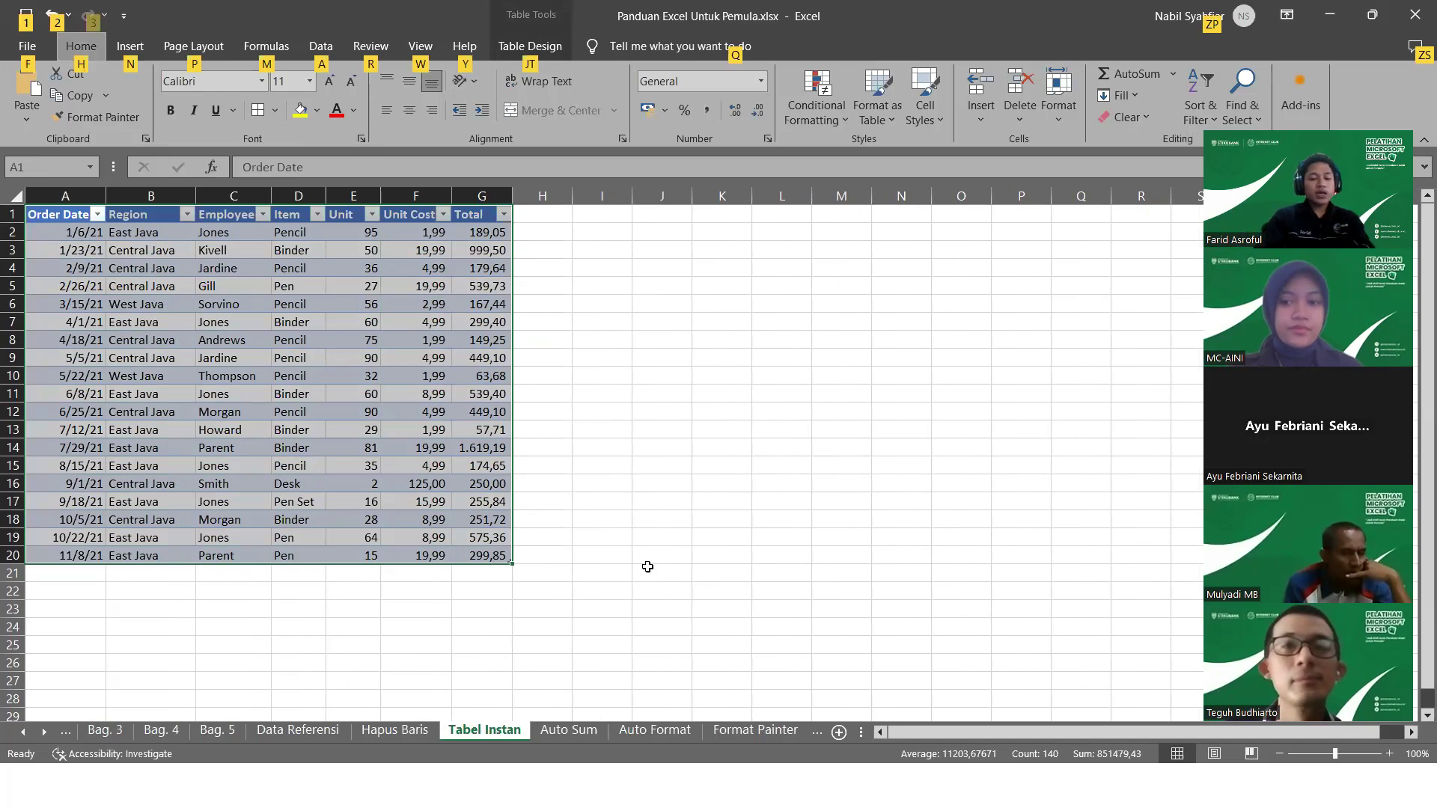
pyautogui.press('h')
pyautogui.press('o')
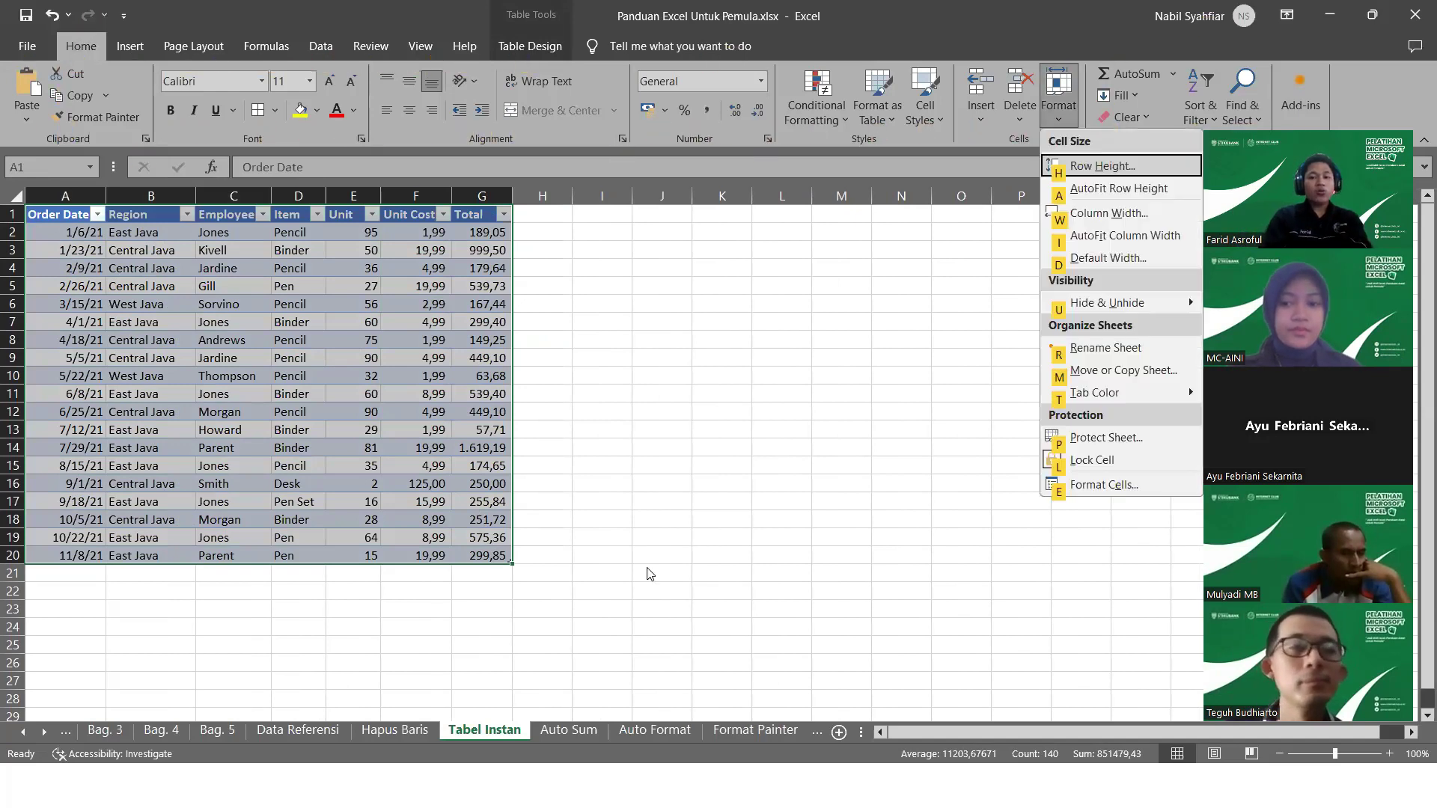
pyautogui.press('i')
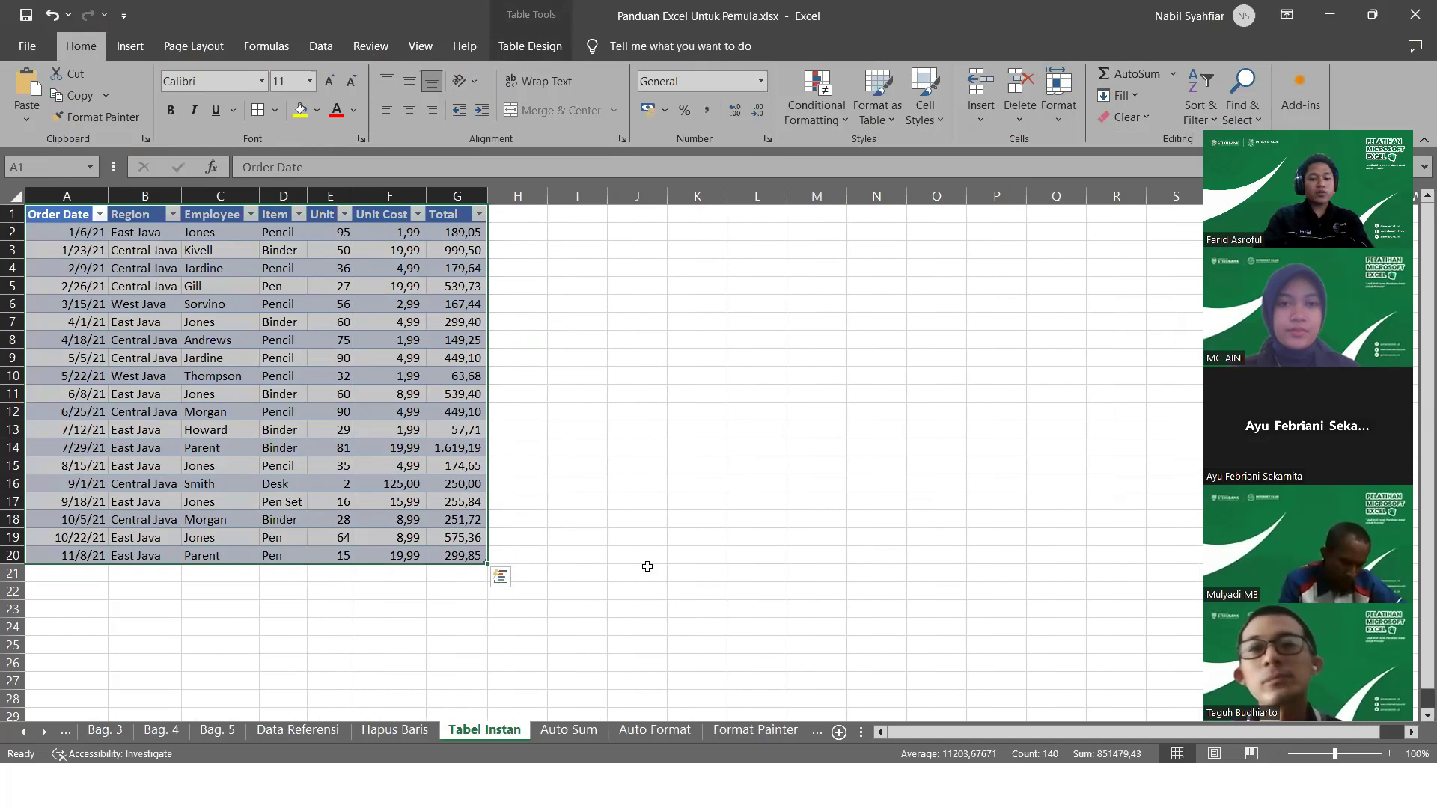
pyautogui.press('alt')
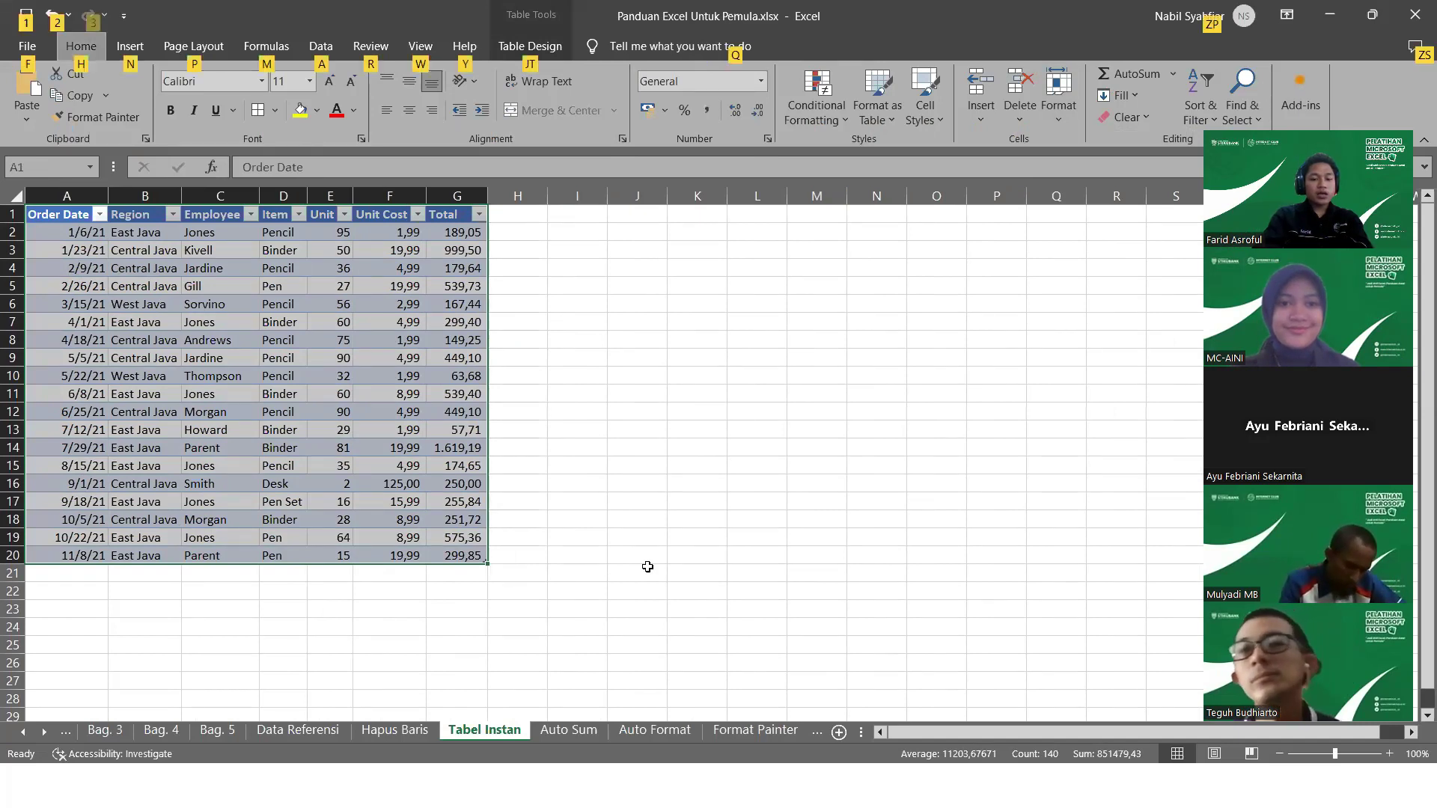
pyautogui.press('Escape')
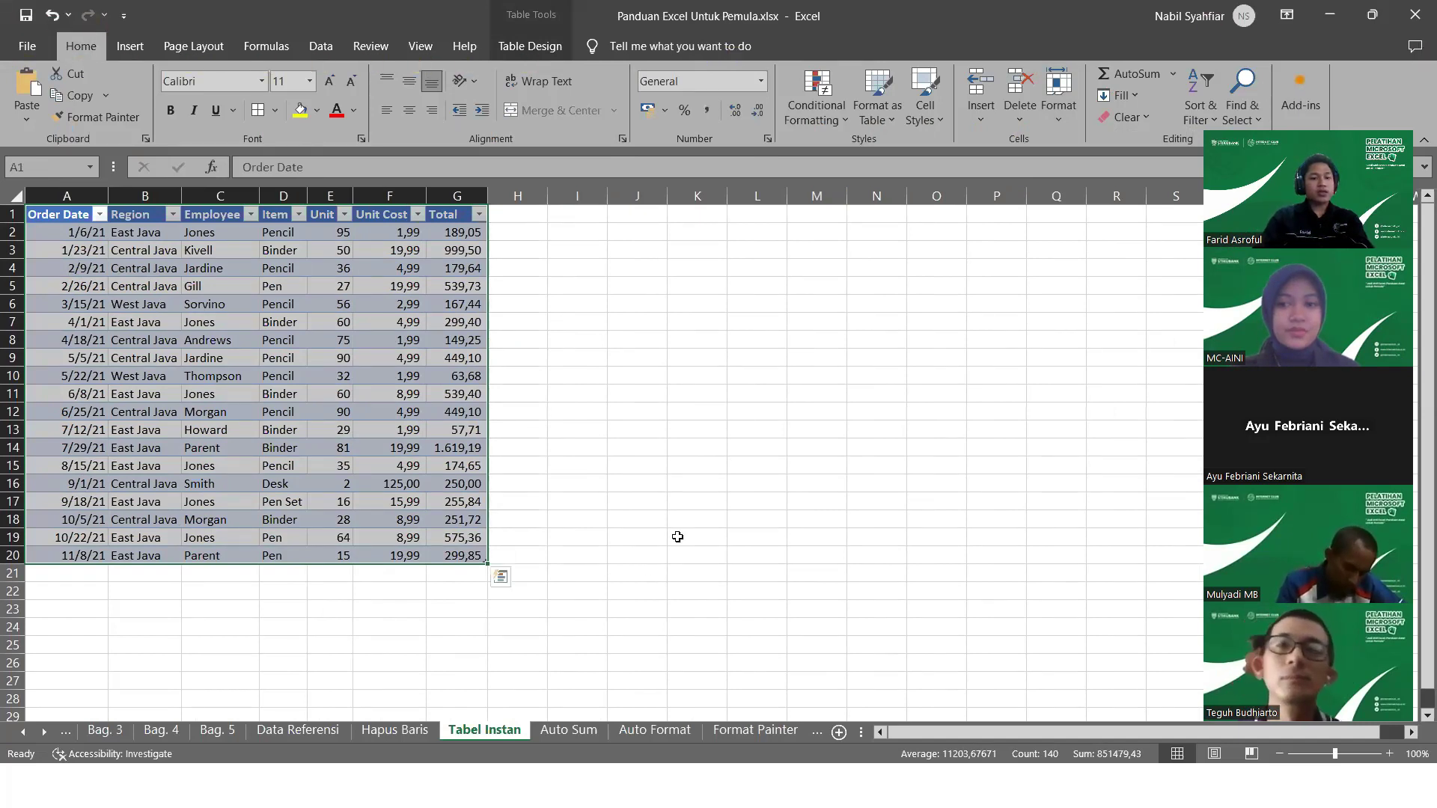
pyautogui.click(778, 464)
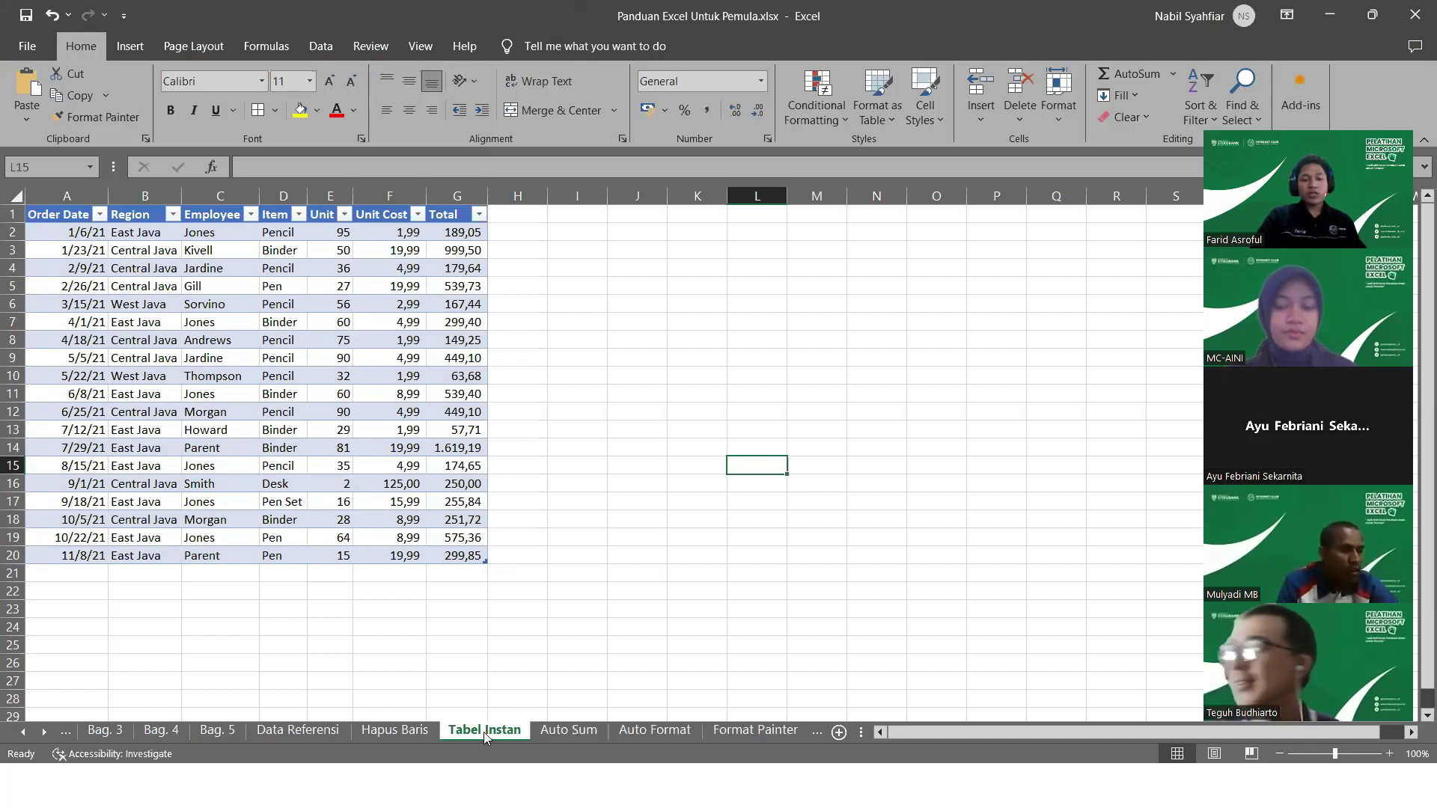
# On the Auto Sum sheet, enter =SUM(B2:B5) in B6, check 2367, then clear it
pyautogui.click(554, 730)
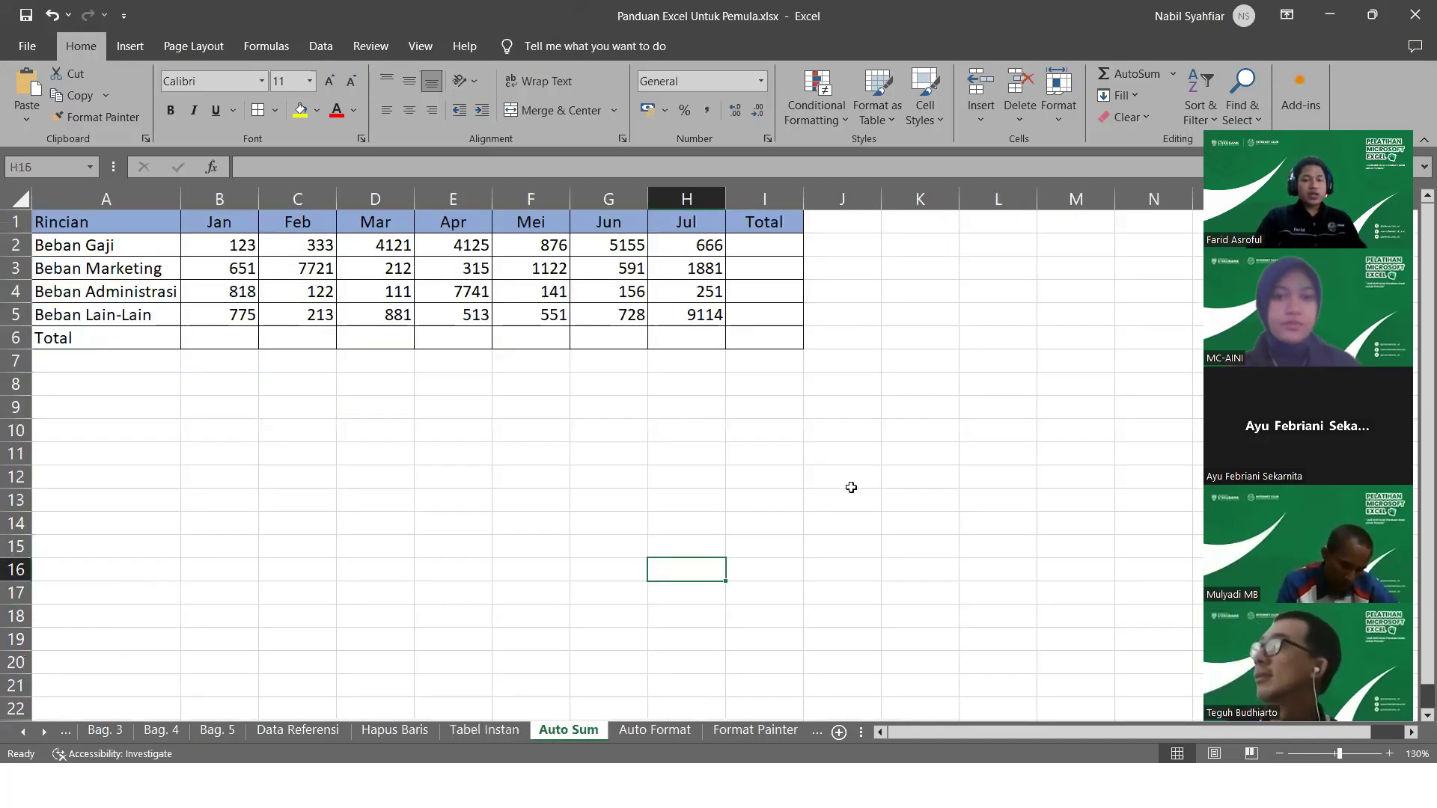
pyautogui.click(230, 337)
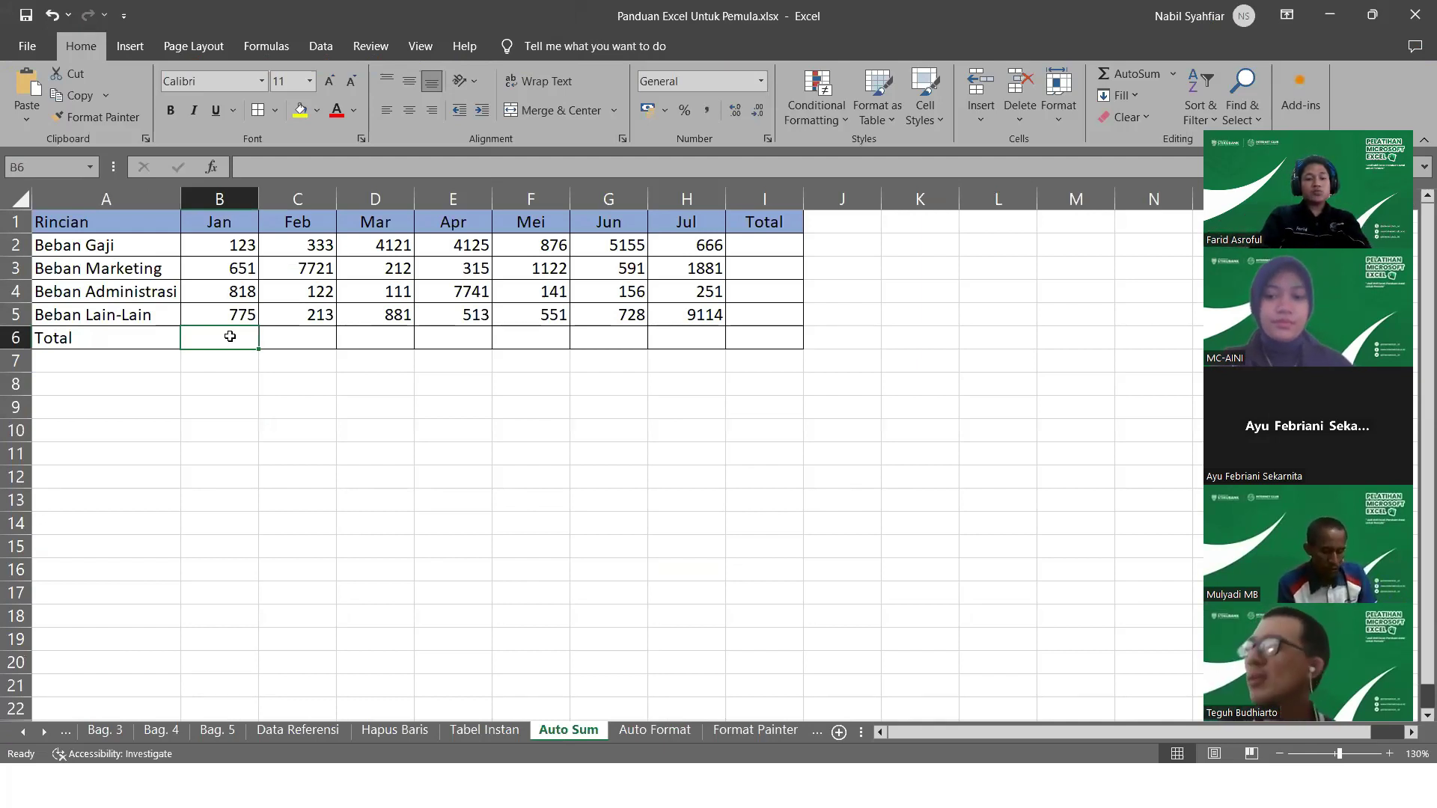
pyautogui.write('=su,')
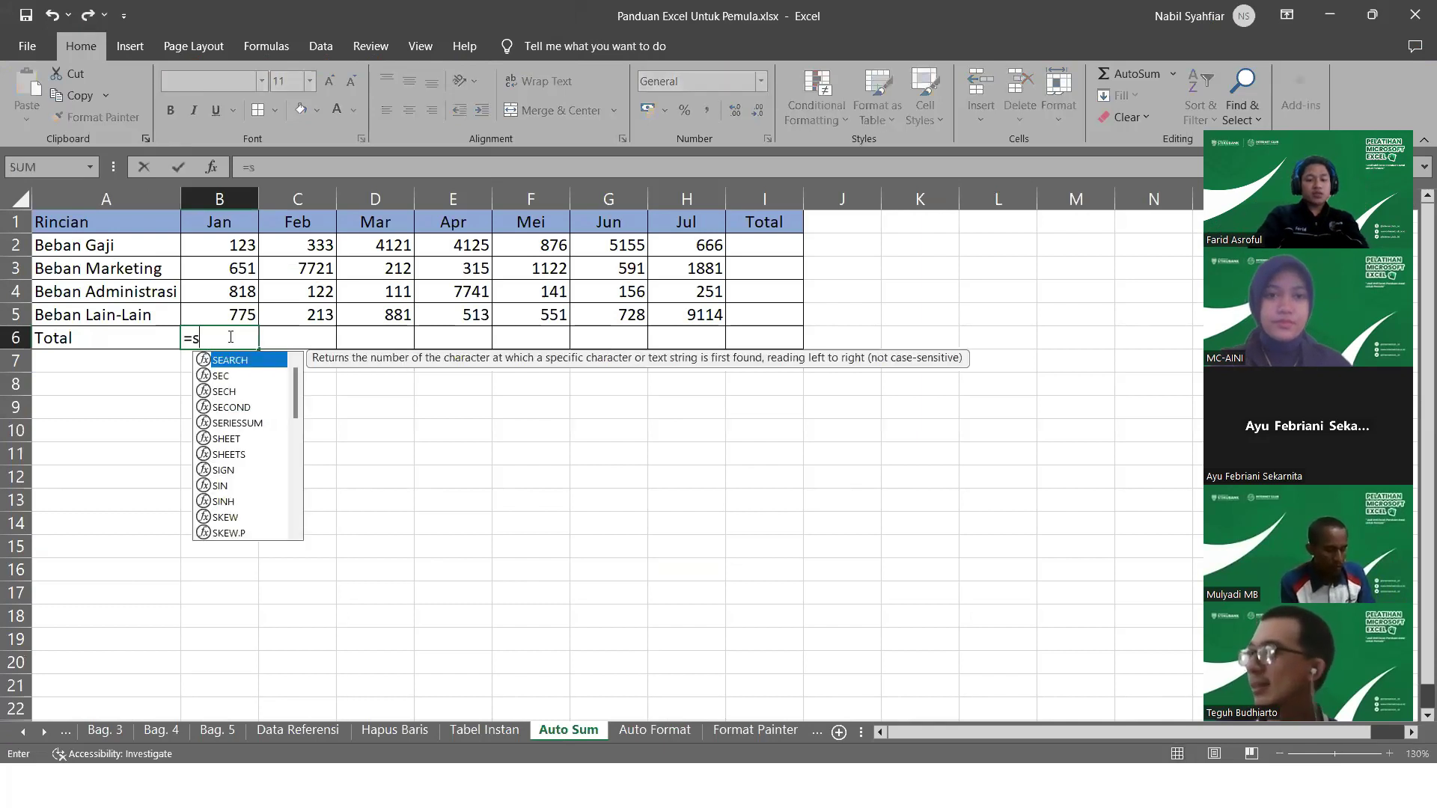
pyautogui.press('BackSpace')
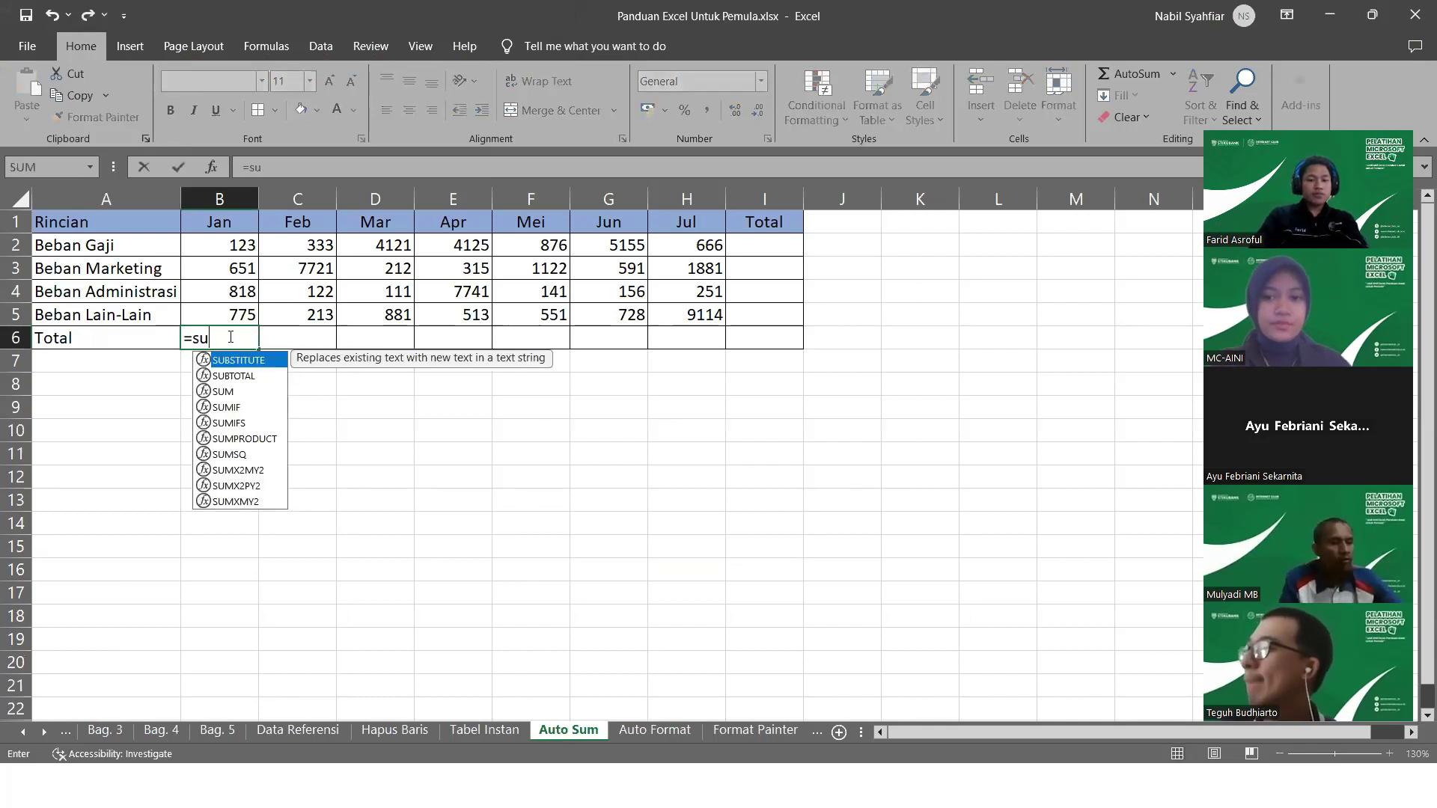
pyautogui.press('Tab')
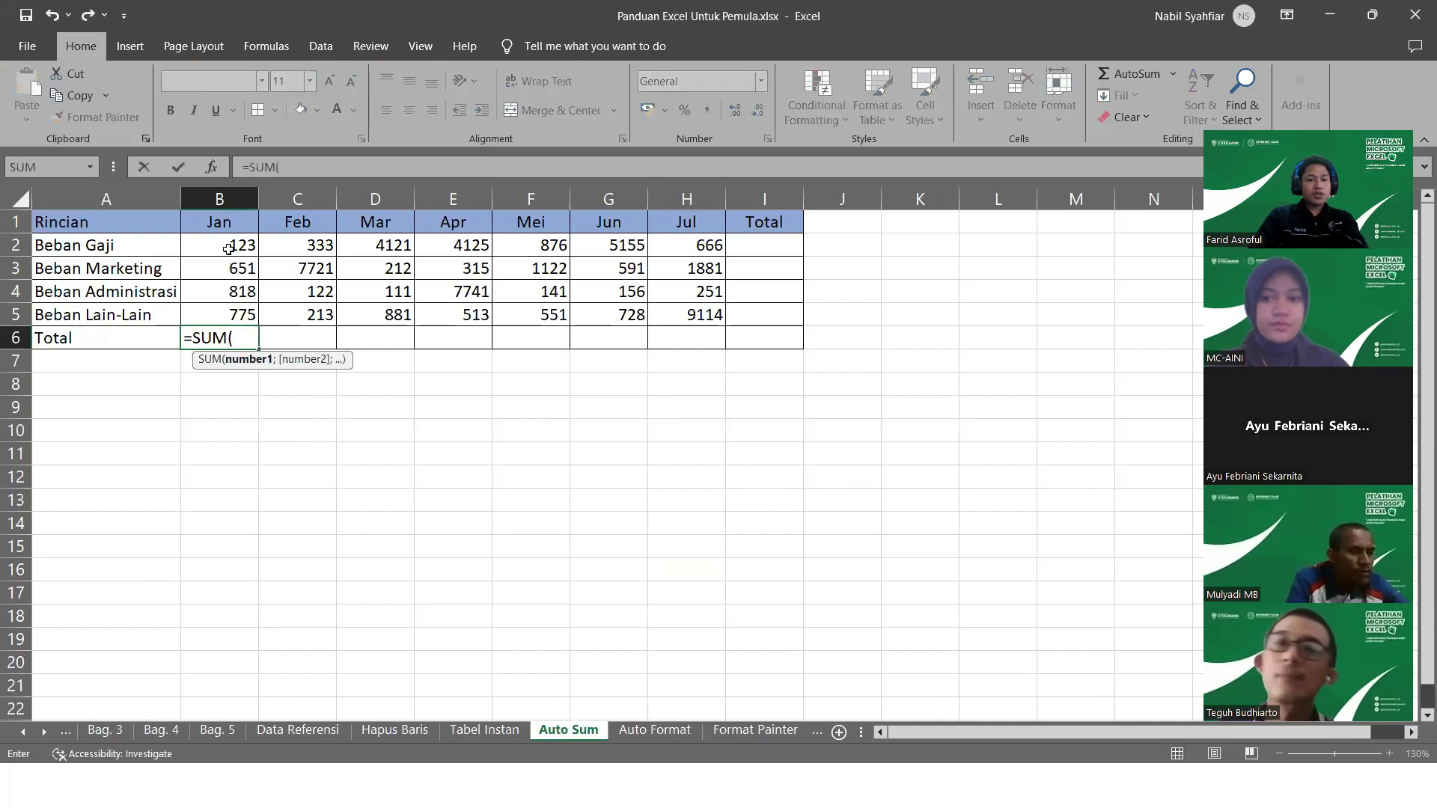
pyautogui.moveTo(226, 247); pyautogui.dragTo(219, 309)
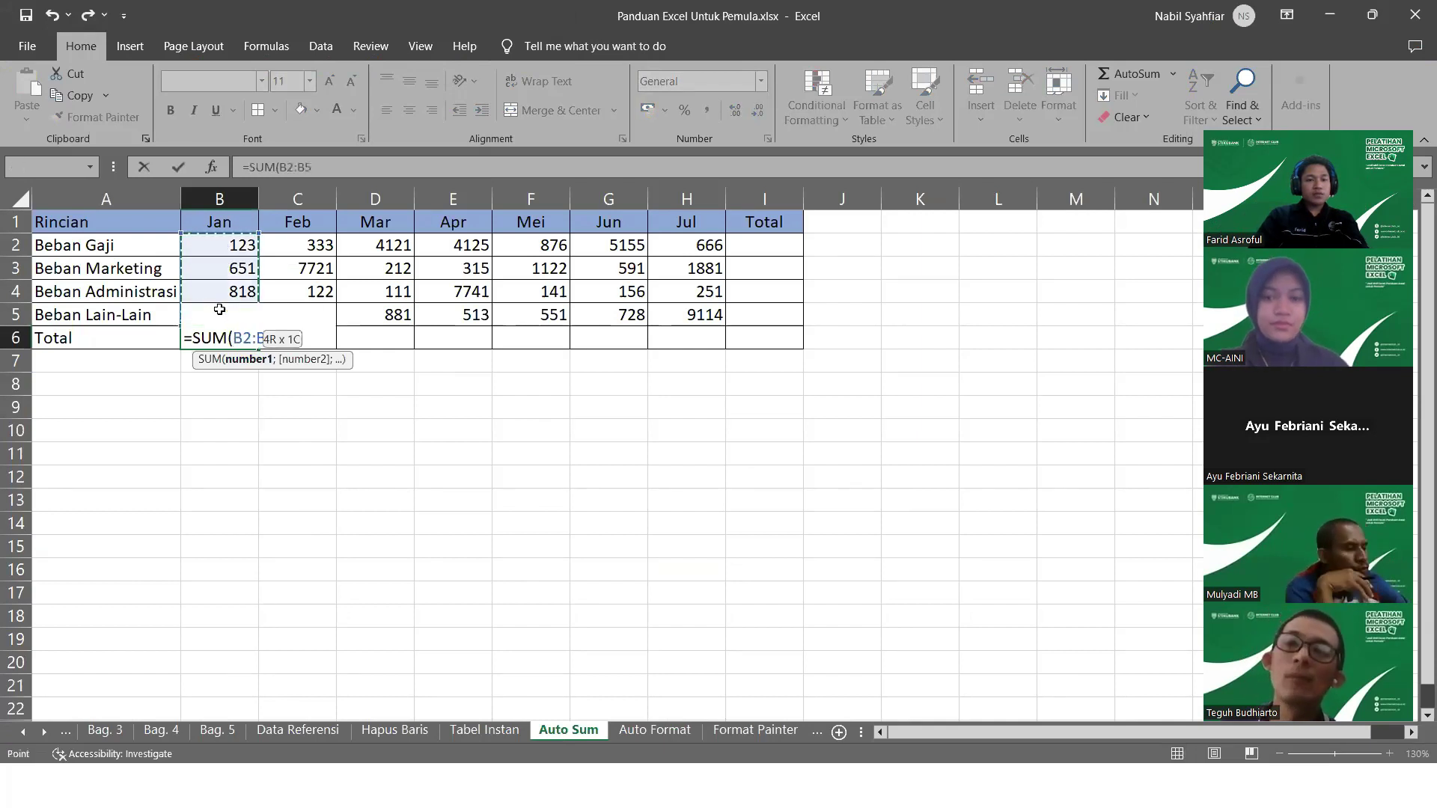
pyautogui.press('Return')
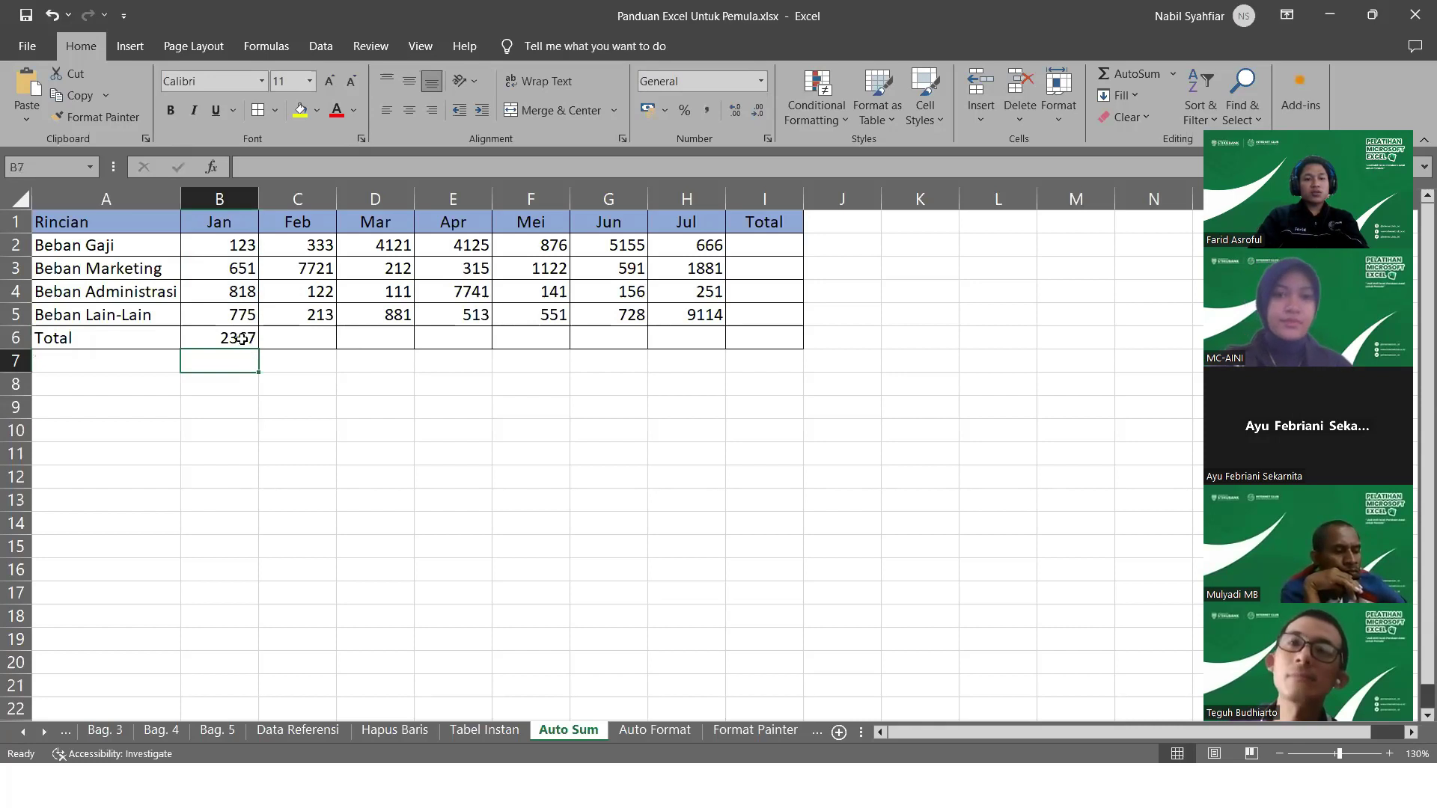
pyautogui.click(241, 339)
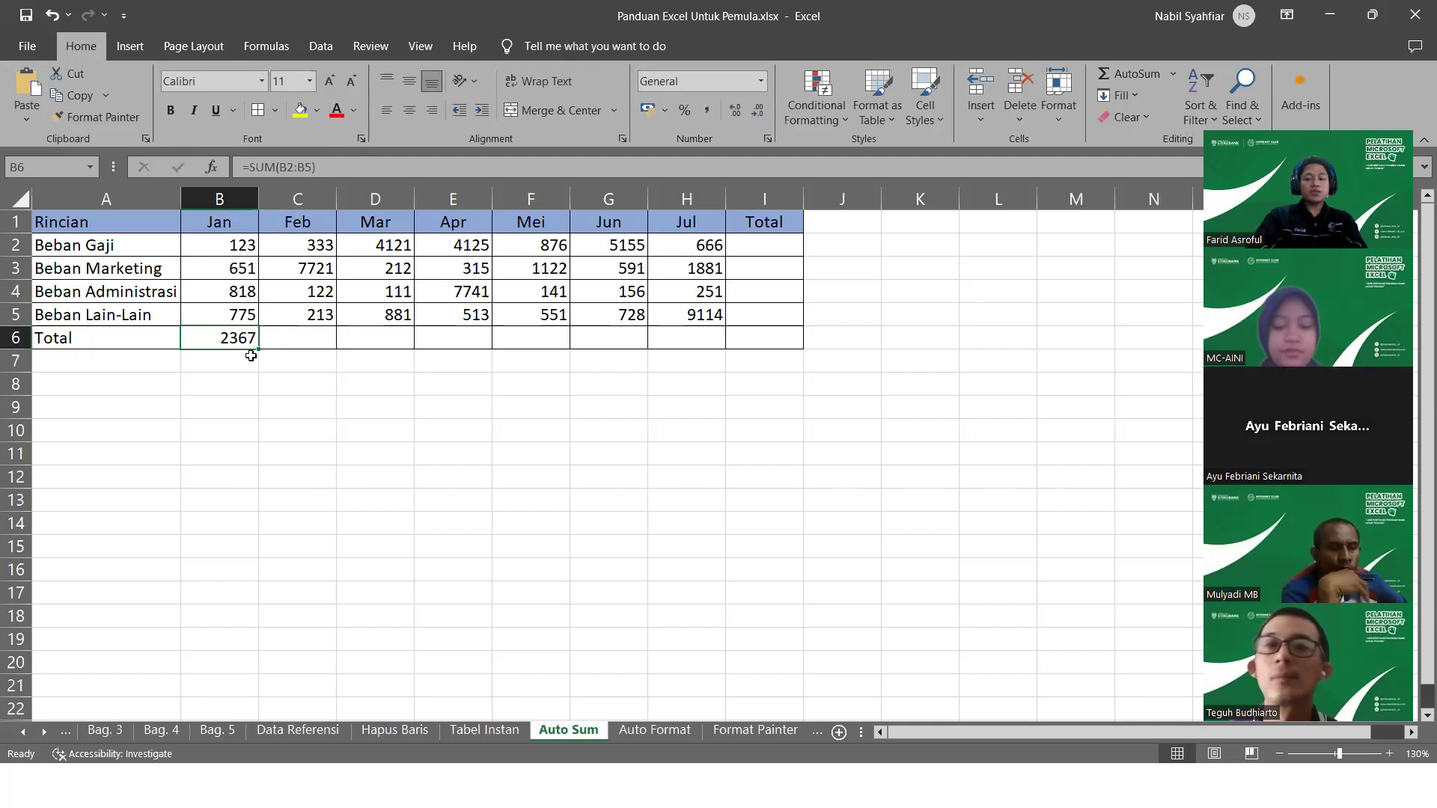
pyautogui.press('BackSpace')
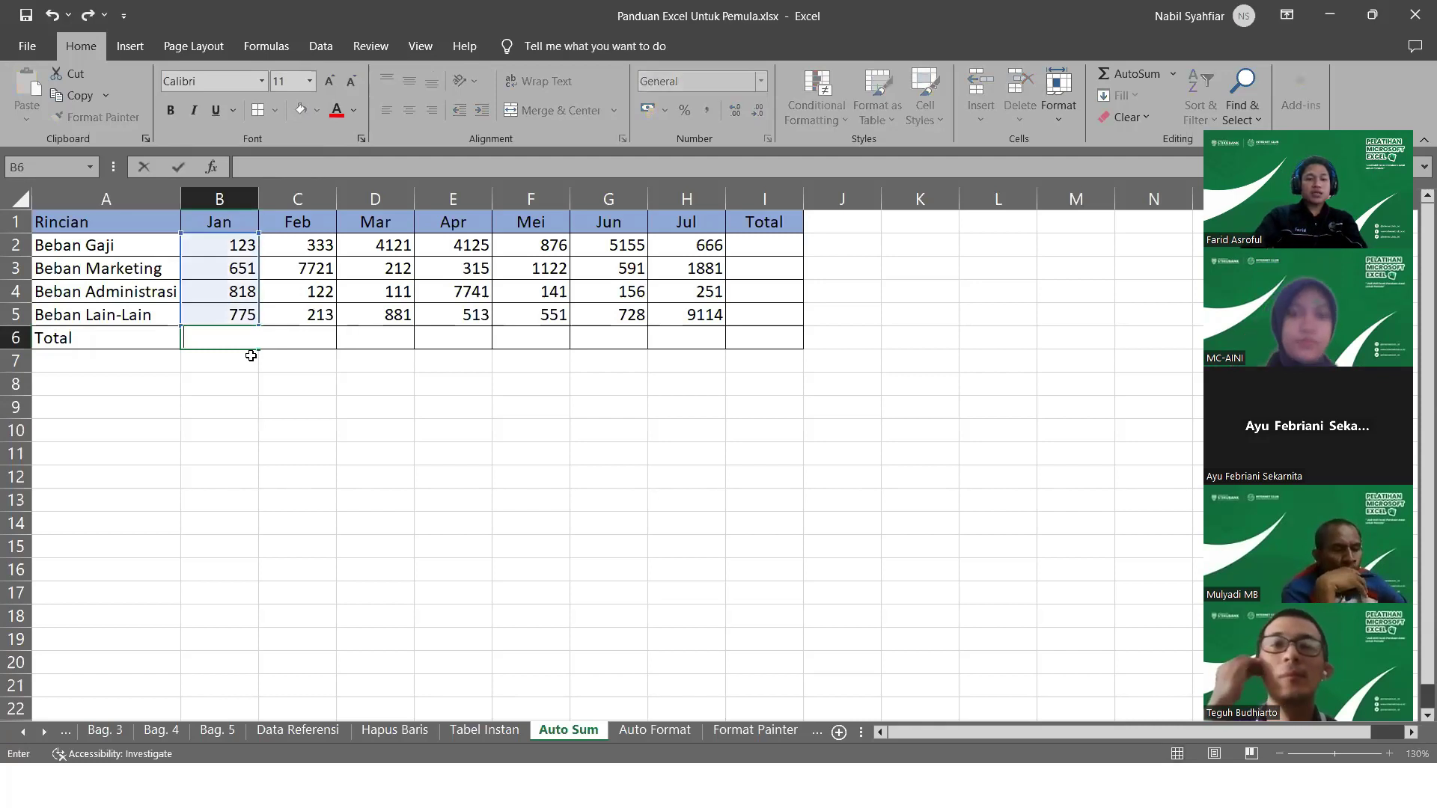
# Select the Total row B6:H6 together with the Total column I2:I5
pyautogui.click(297, 402)
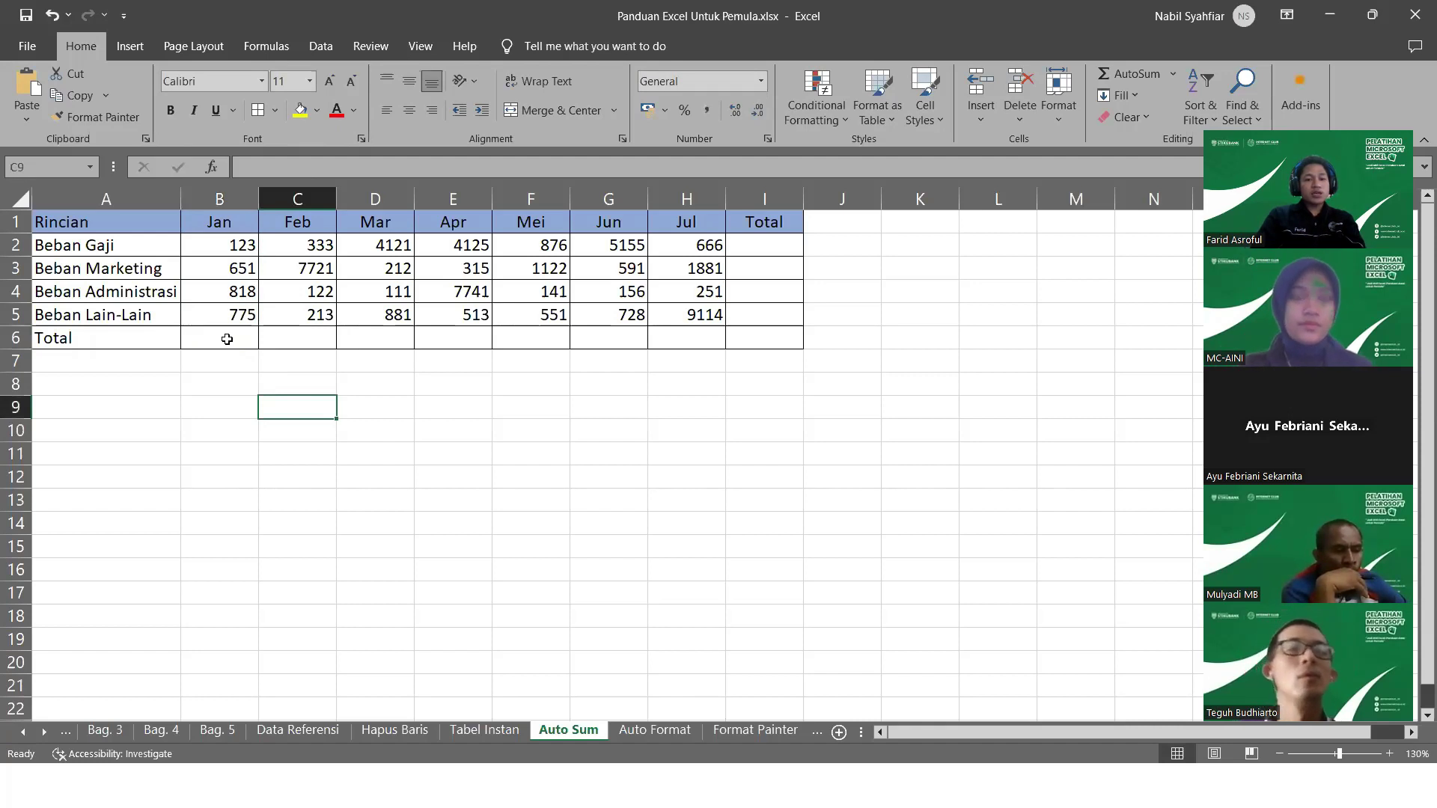
pyautogui.moveTo(239, 339); pyautogui.dragTo(743, 336)
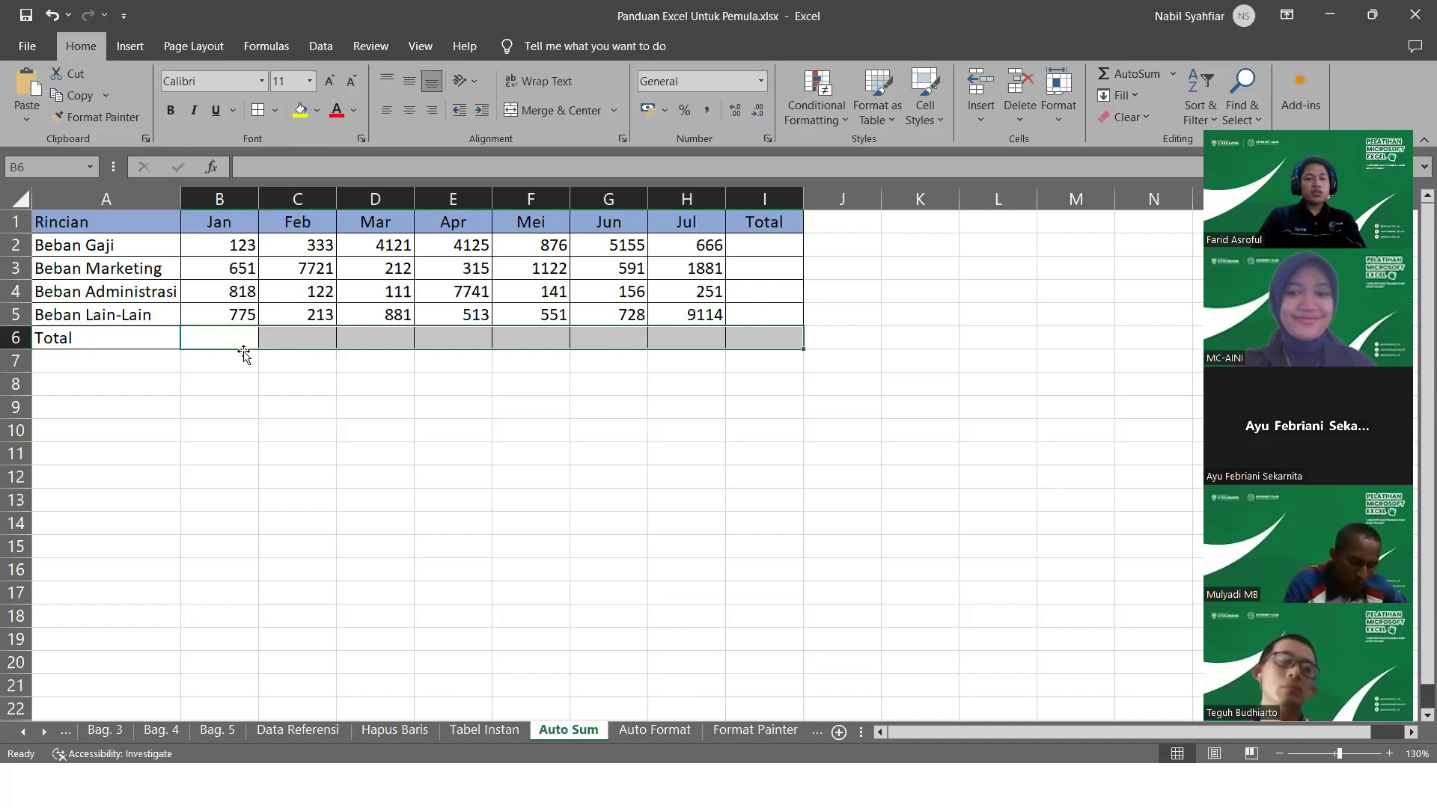
pyautogui.moveTo(229, 340); pyautogui.dragTo(755, 340)
pyautogui.moveTo(770, 244); pyautogui.dragTo(775, 339)
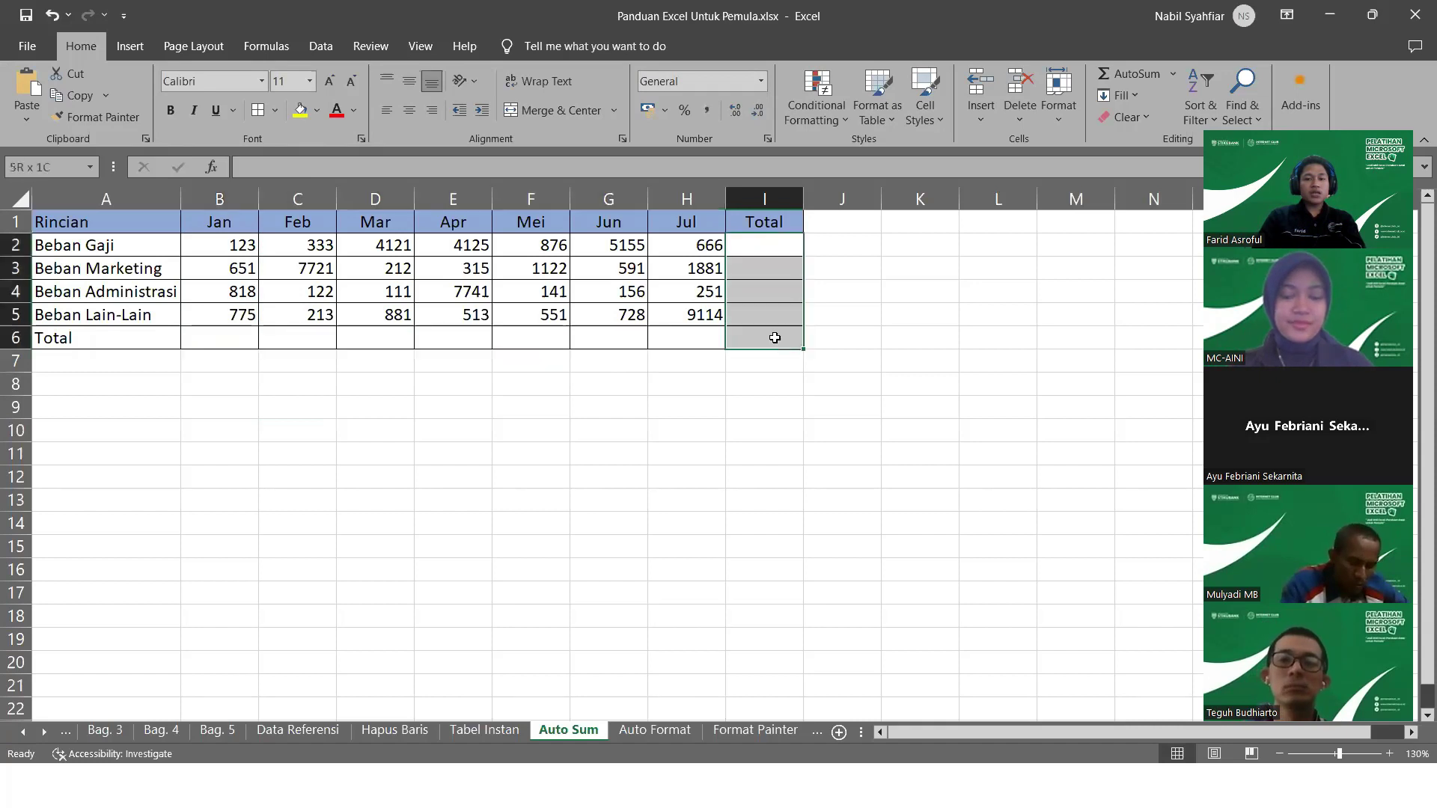
pyautogui.click(531, 430)
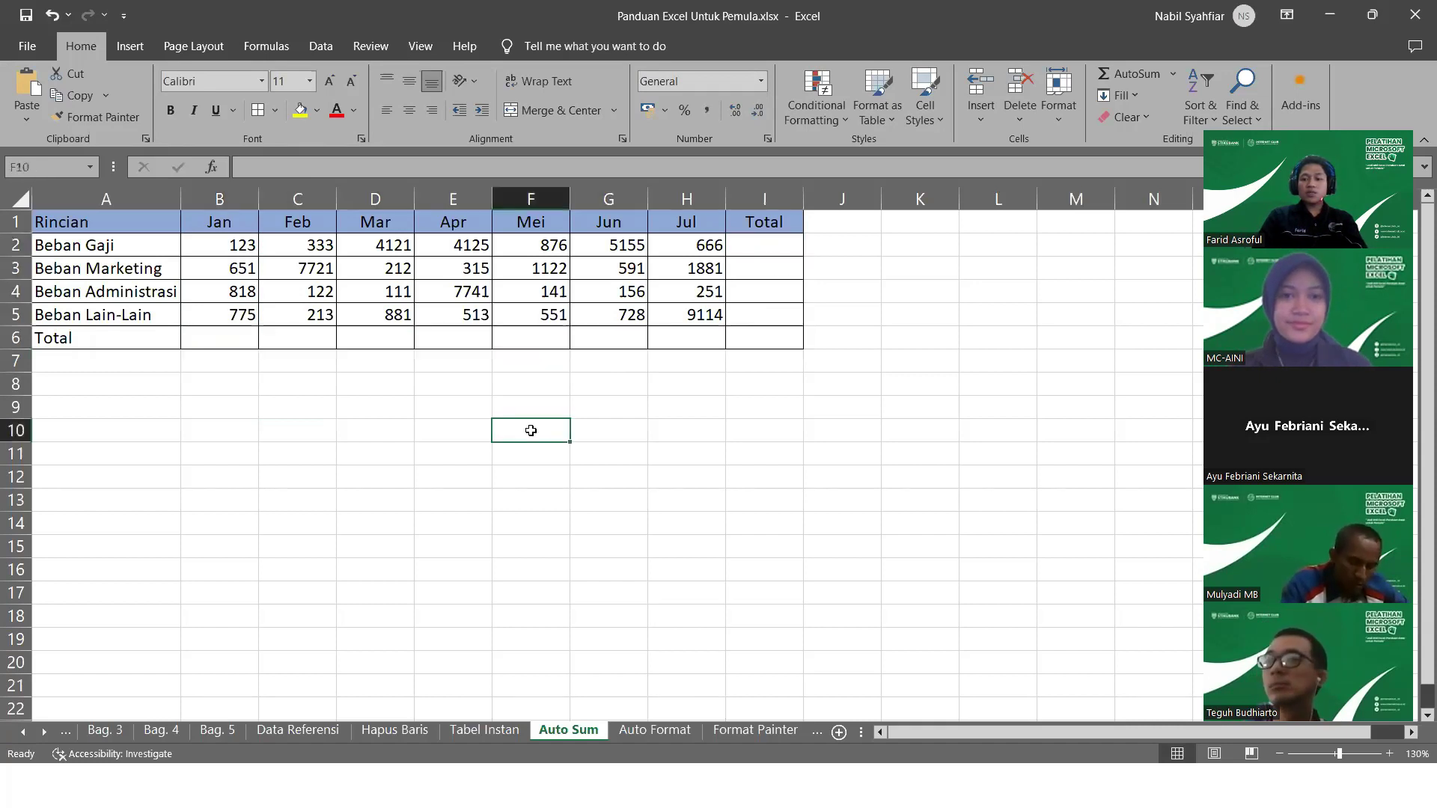
pyautogui.click(219, 333)
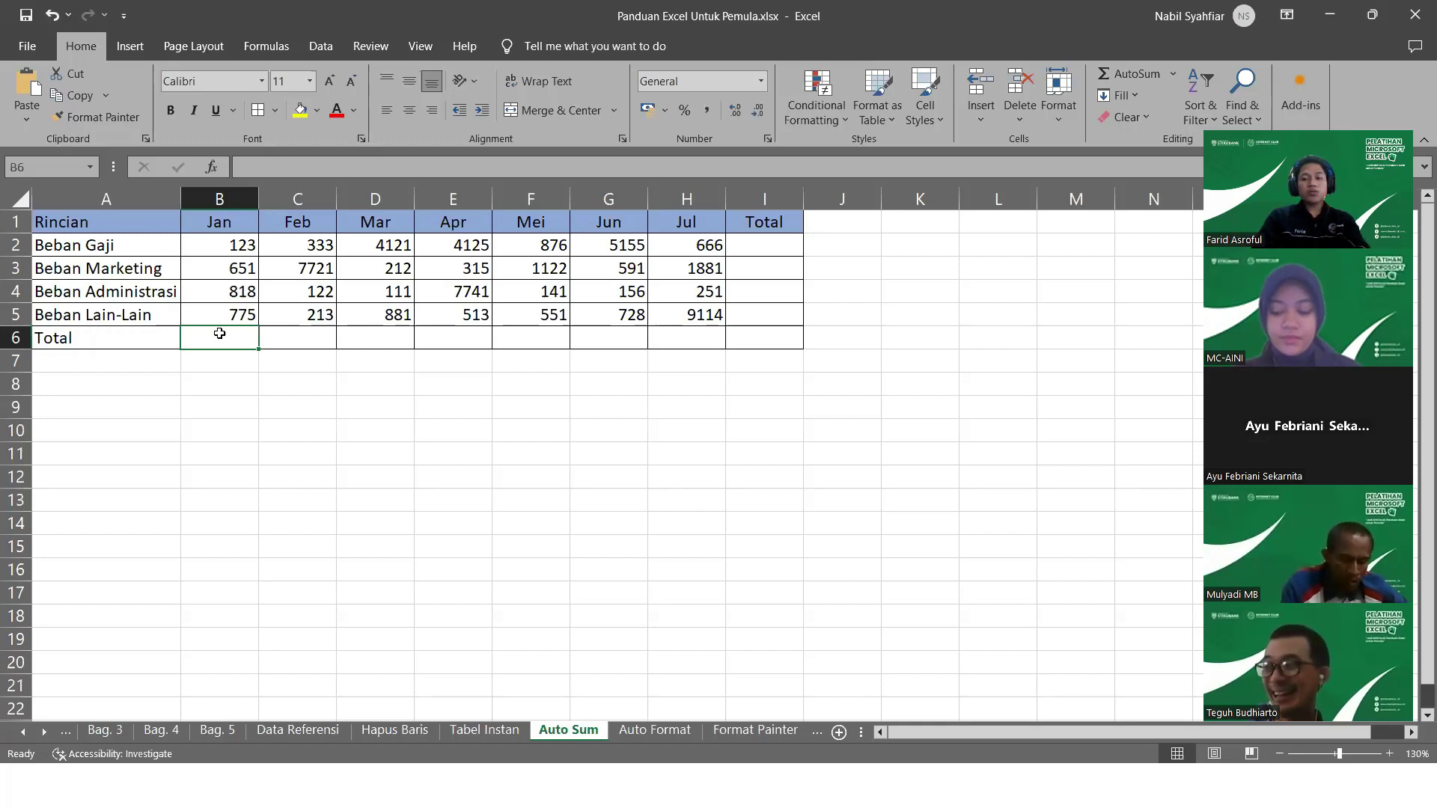
pyautogui.moveTo(212, 395); pyautogui.dragTo(217, 334)
pyautogui.click(216, 333)
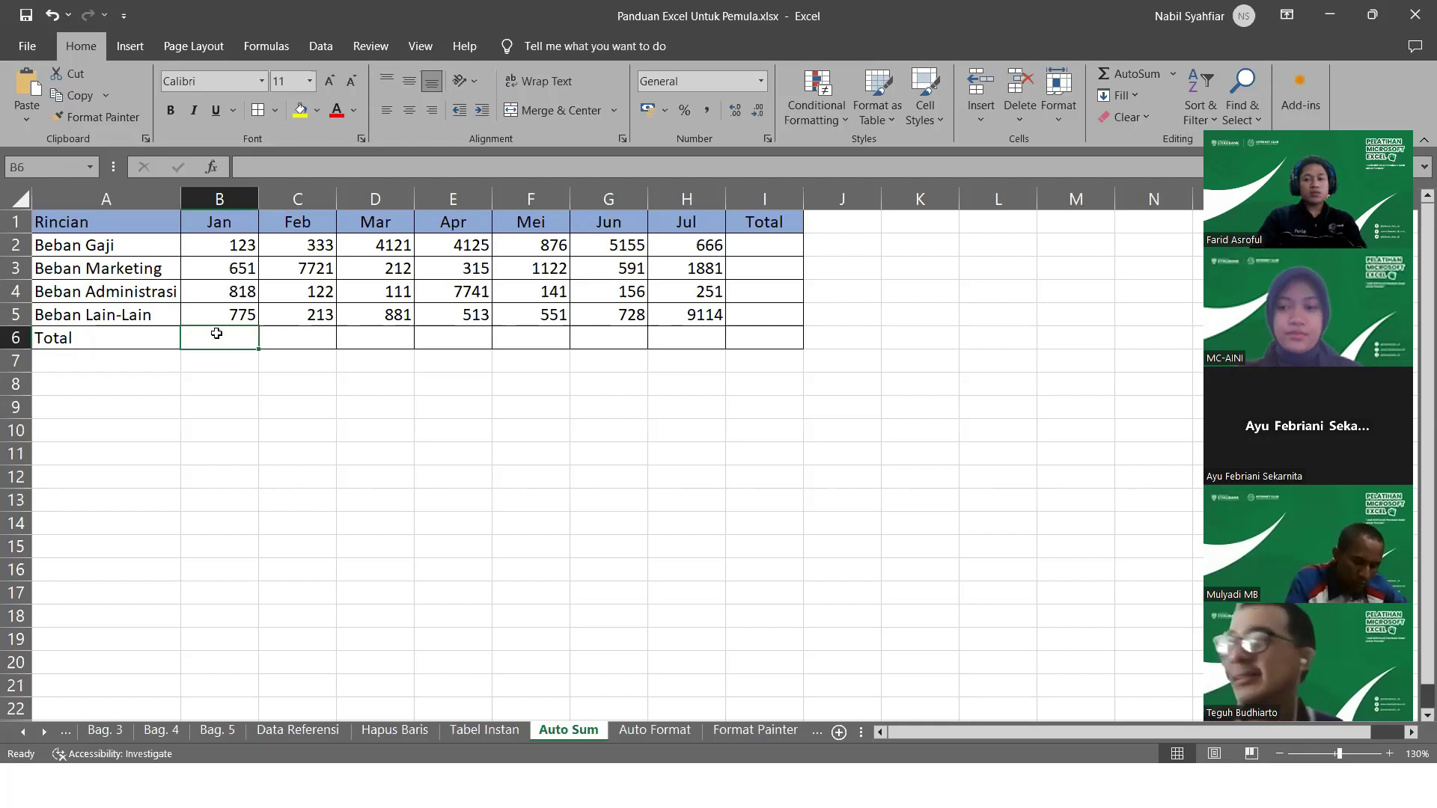
pyautogui.moveTo(216, 334); pyautogui.dragTo(748, 339)
pyautogui.click(240, 339)
pyautogui.moveTo(769, 246); pyautogui.dragTo(768, 308)
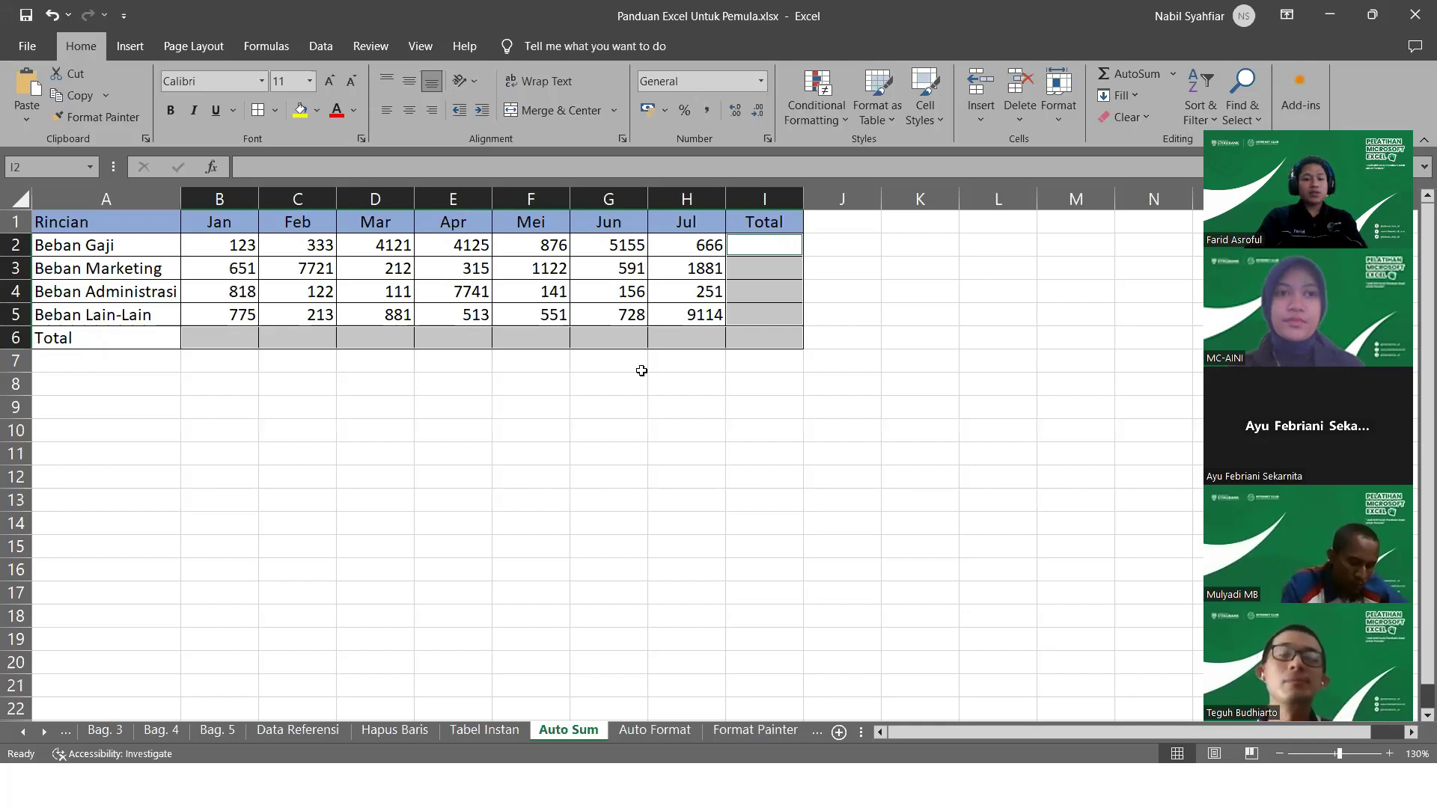
pyautogui.hotkey('alt', '=')
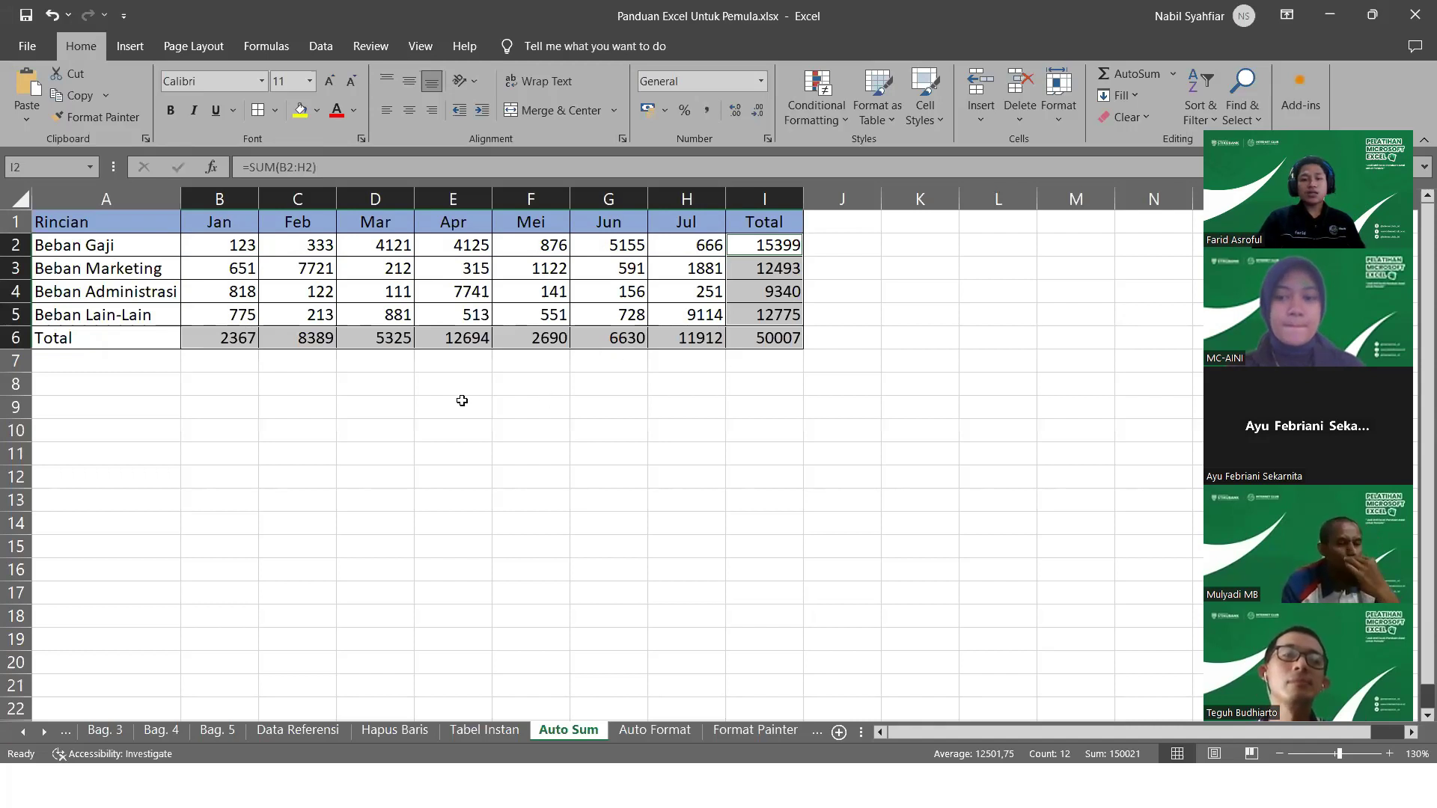
pyautogui.click(304, 399)
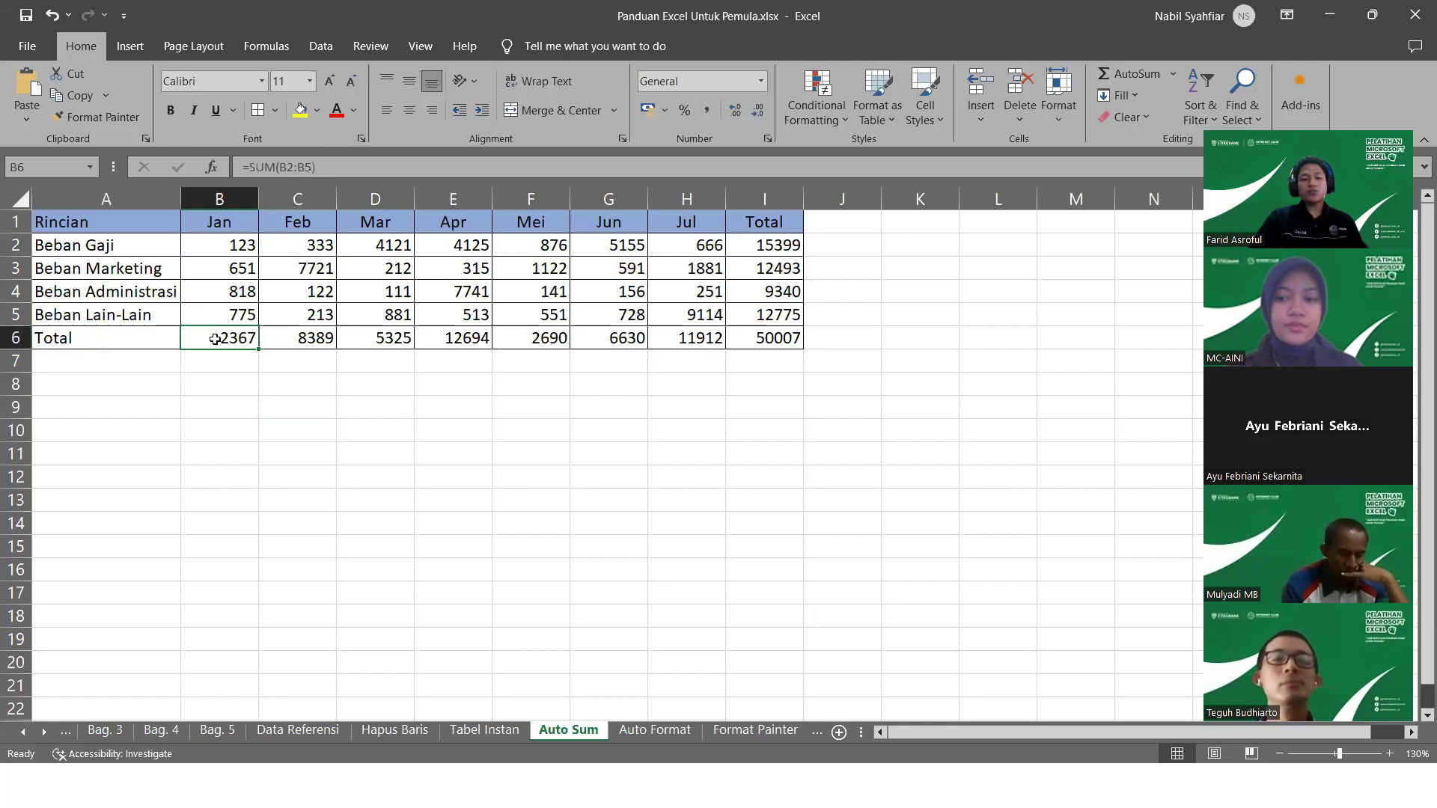
pyautogui.write('a')
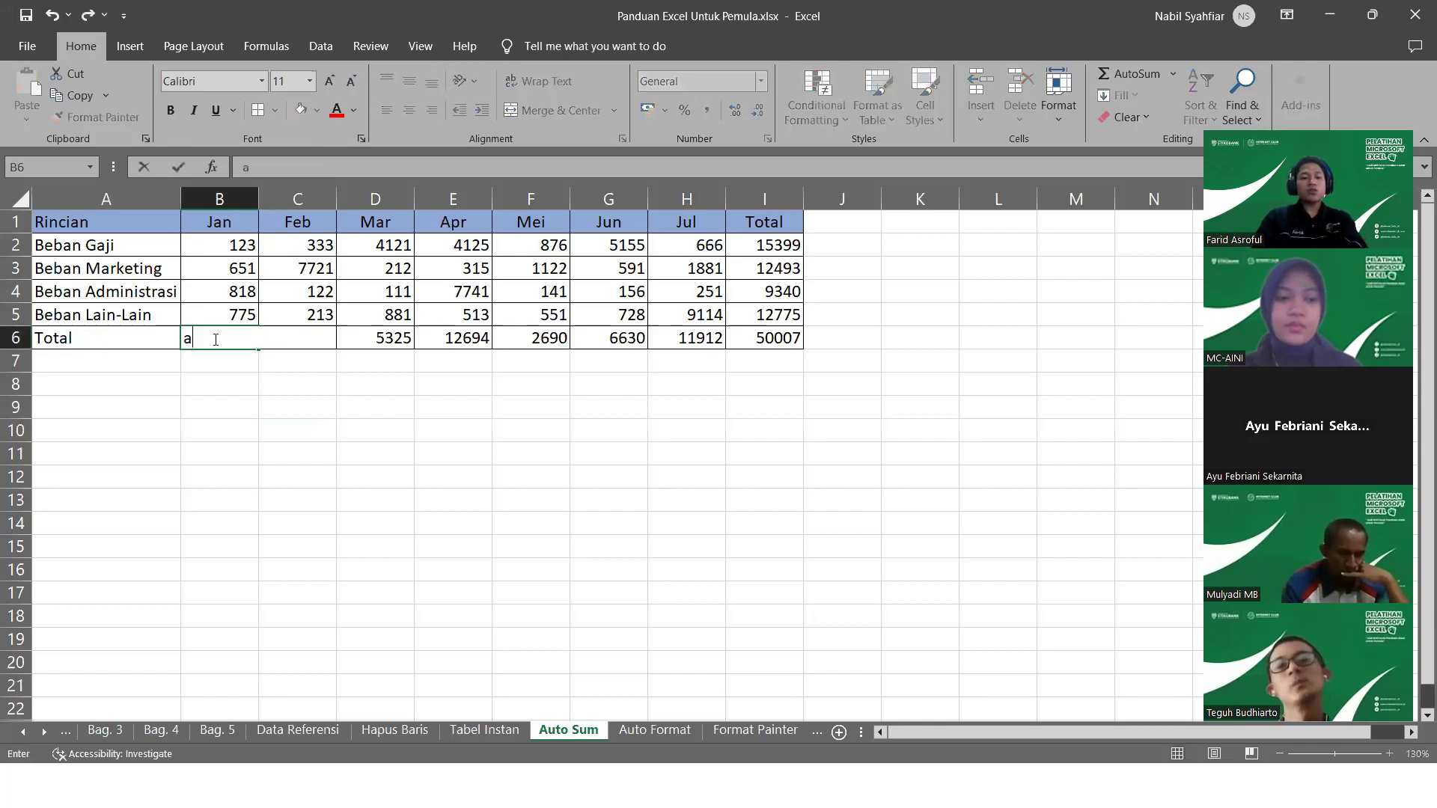
pyautogui.press('Tab')
pyautogui.hotkey('ctrl', 'z')
pyautogui.moveTo(237, 340); pyautogui.dragTo(771, 341)
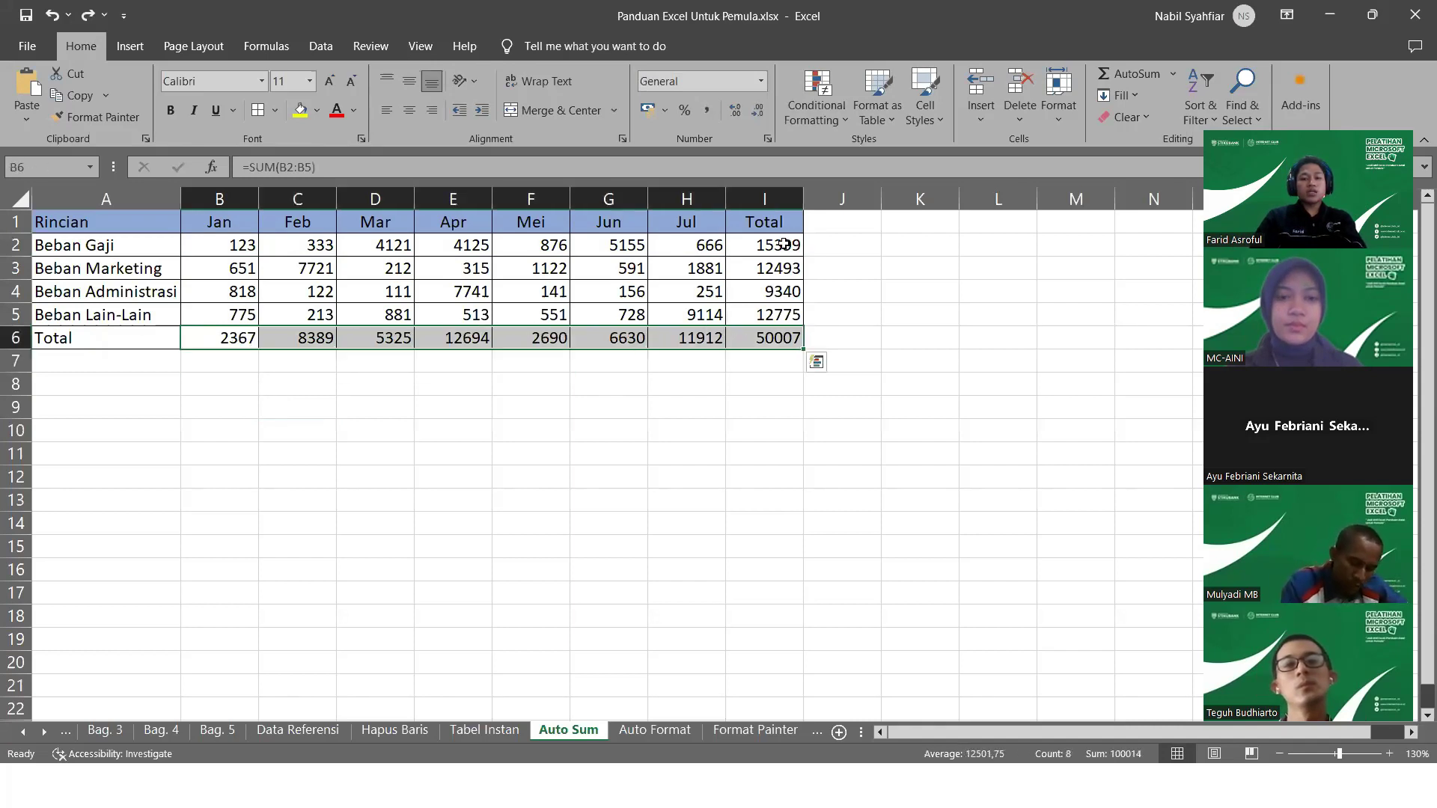
pyautogui.moveTo(782, 243); pyautogui.dragTo(782, 332)
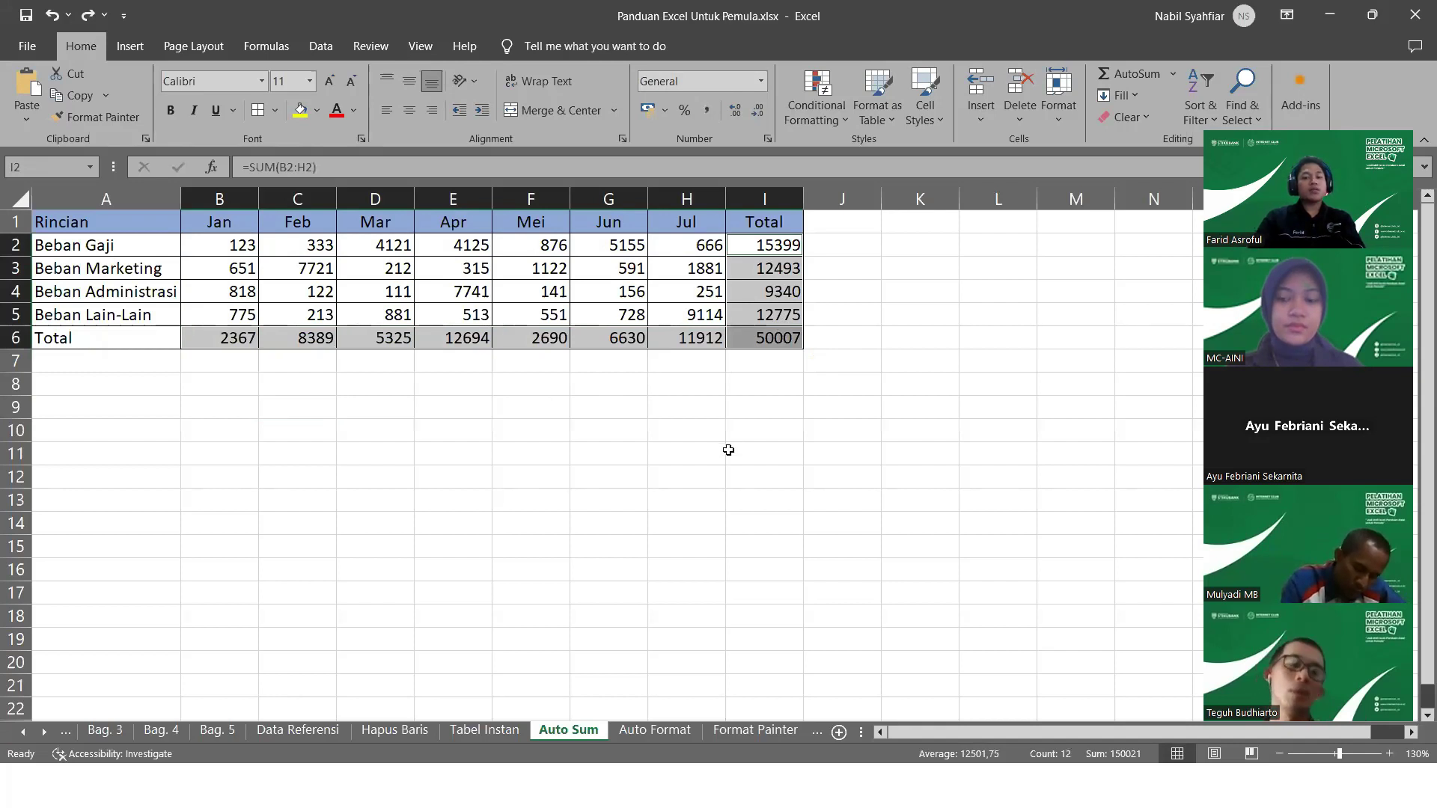
pyautogui.click(791, 423)
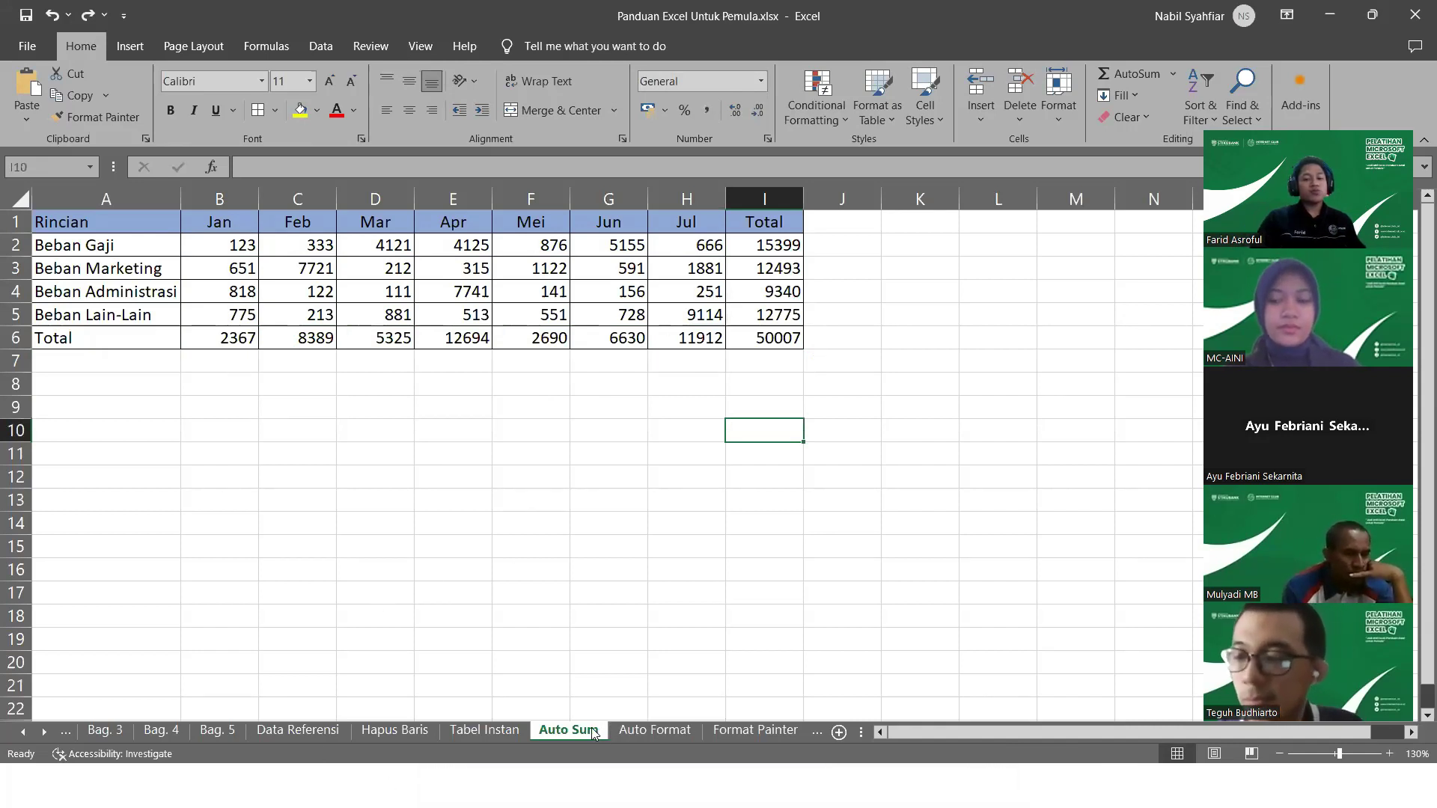
# On the Auto Format sheet, apply All Borders to A2:H9, then undo them
pyautogui.click(637, 732)
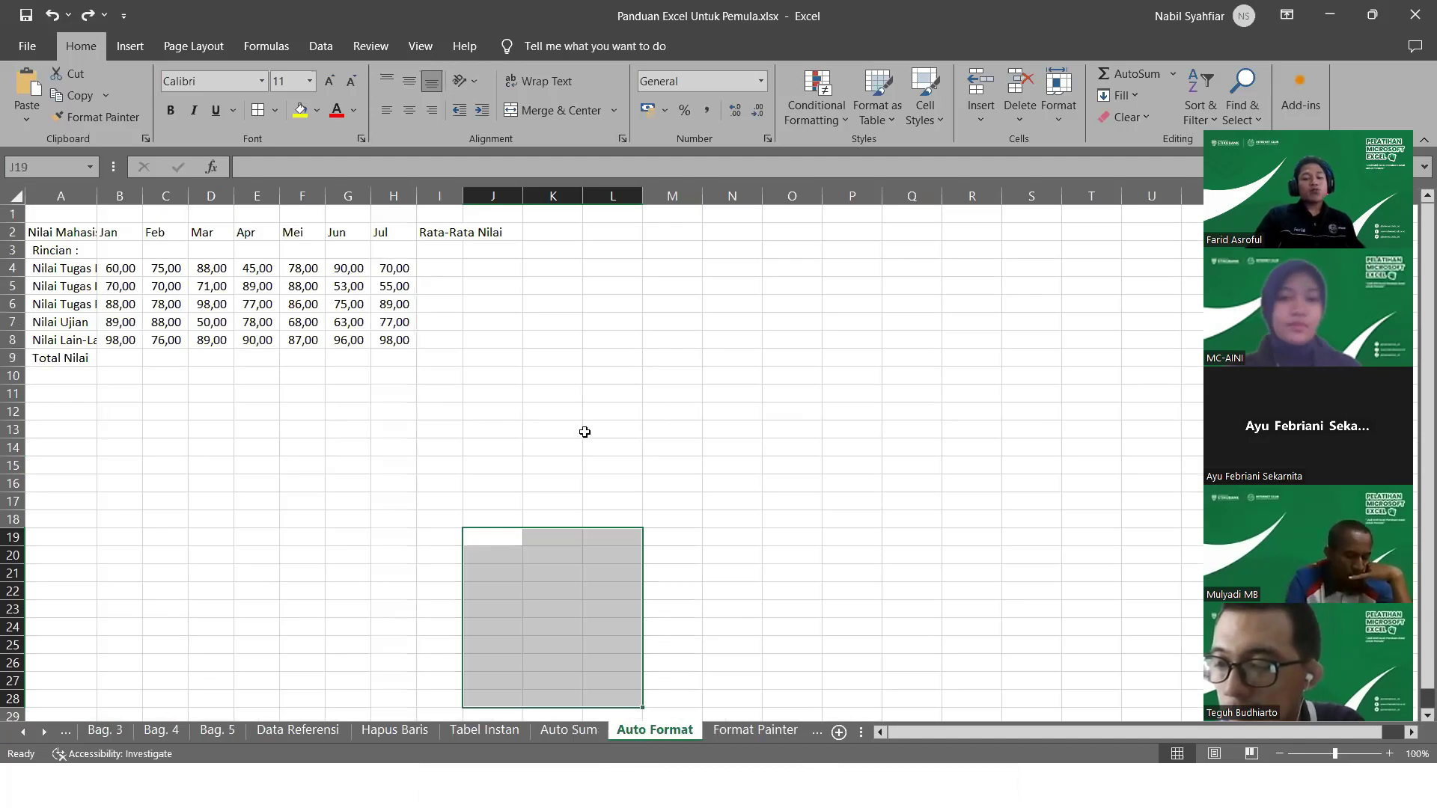
pyautogui.scroll(-4, 678, 730)
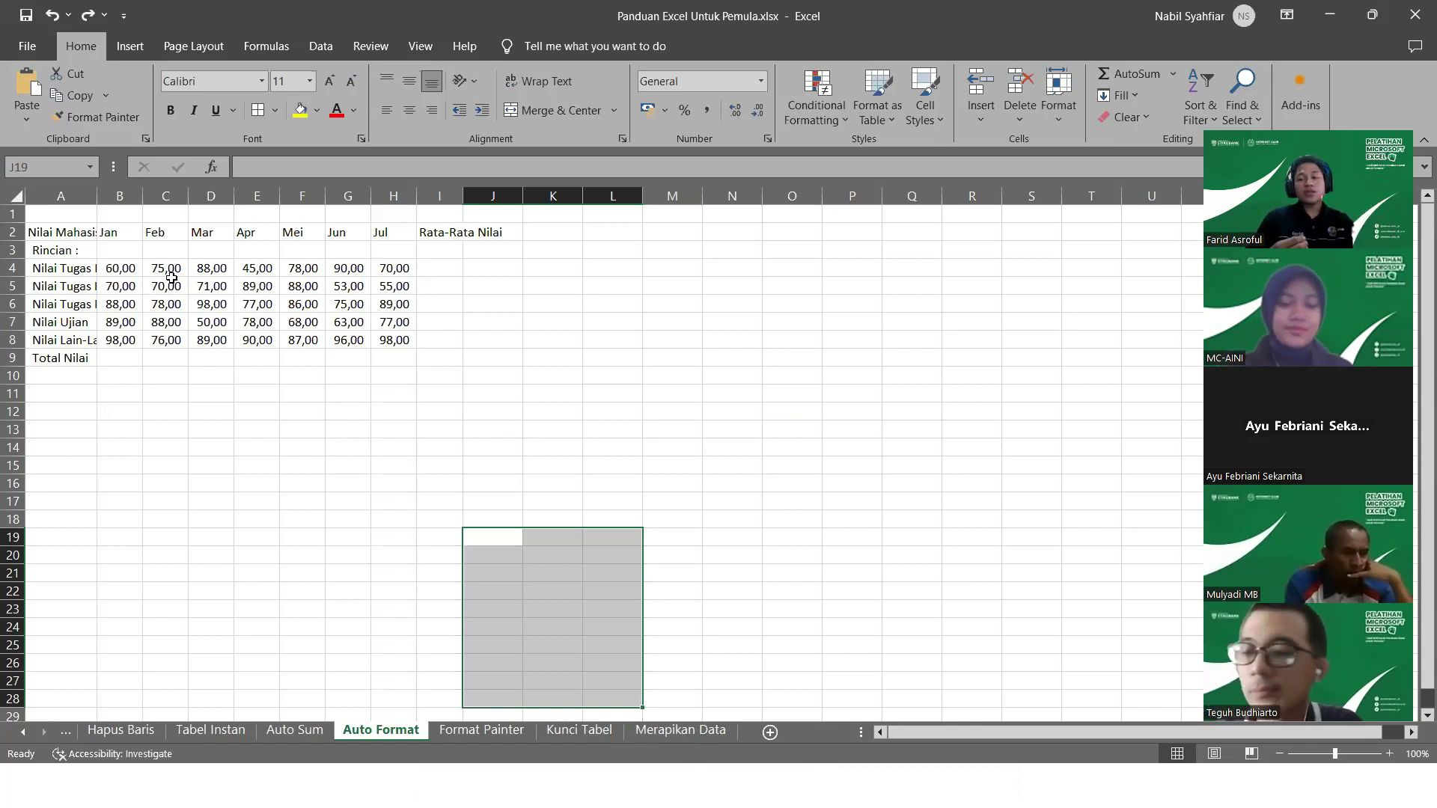
pyautogui.moveTo(52, 232); pyautogui.dragTo(378, 359)
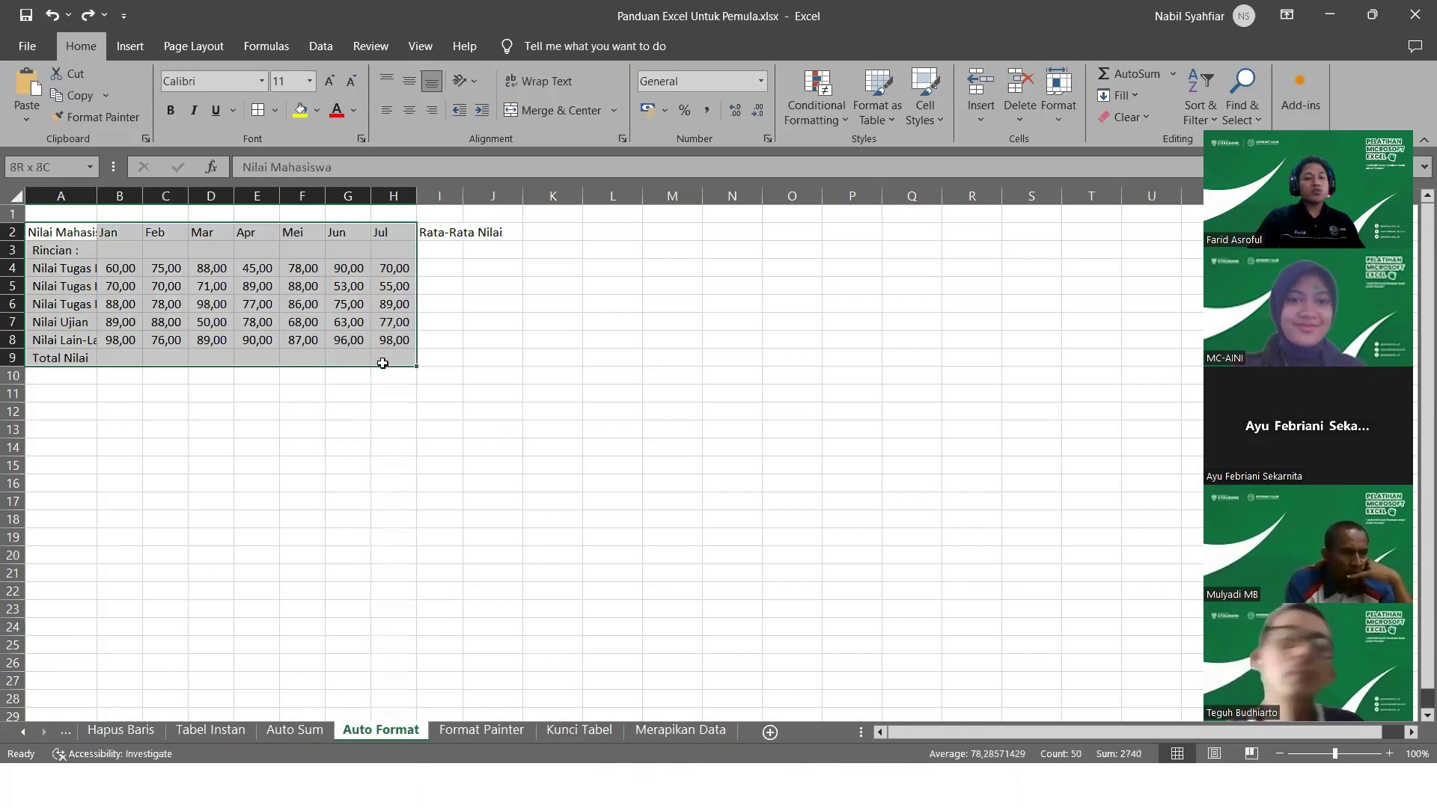
pyautogui.click(258, 111)
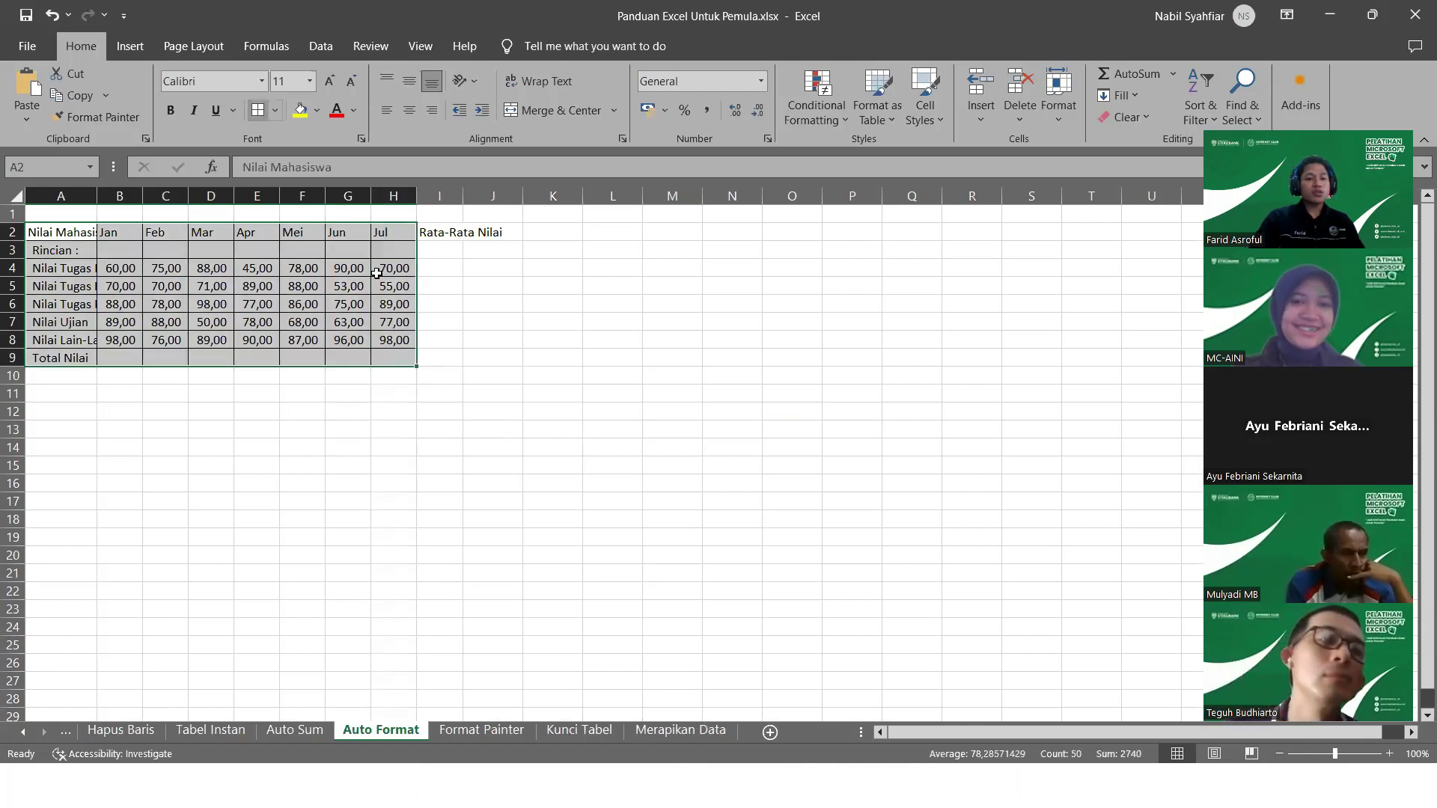
pyautogui.click(444, 338)
pyautogui.hotkey('ctrl', 'z')
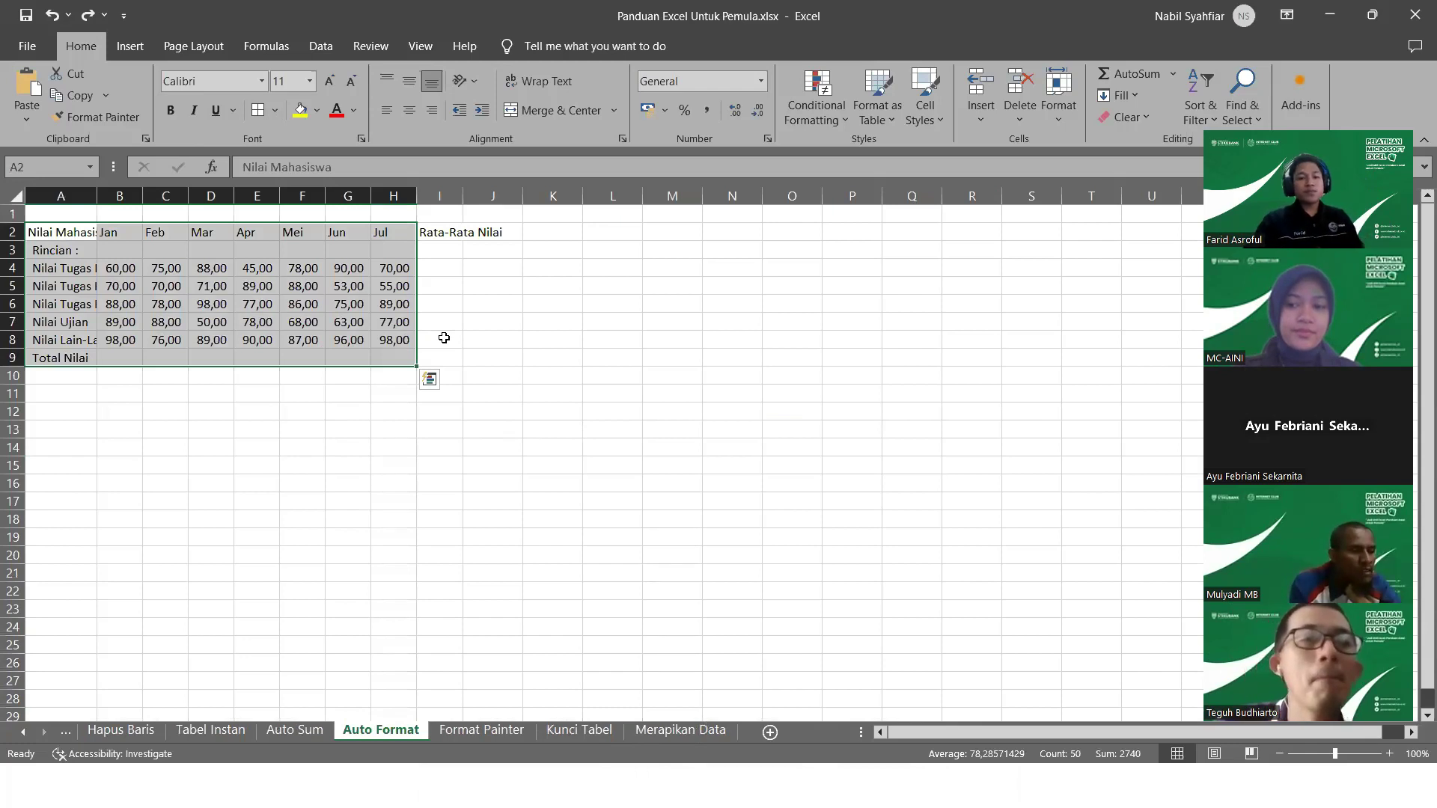
pyautogui.click(508, 338)
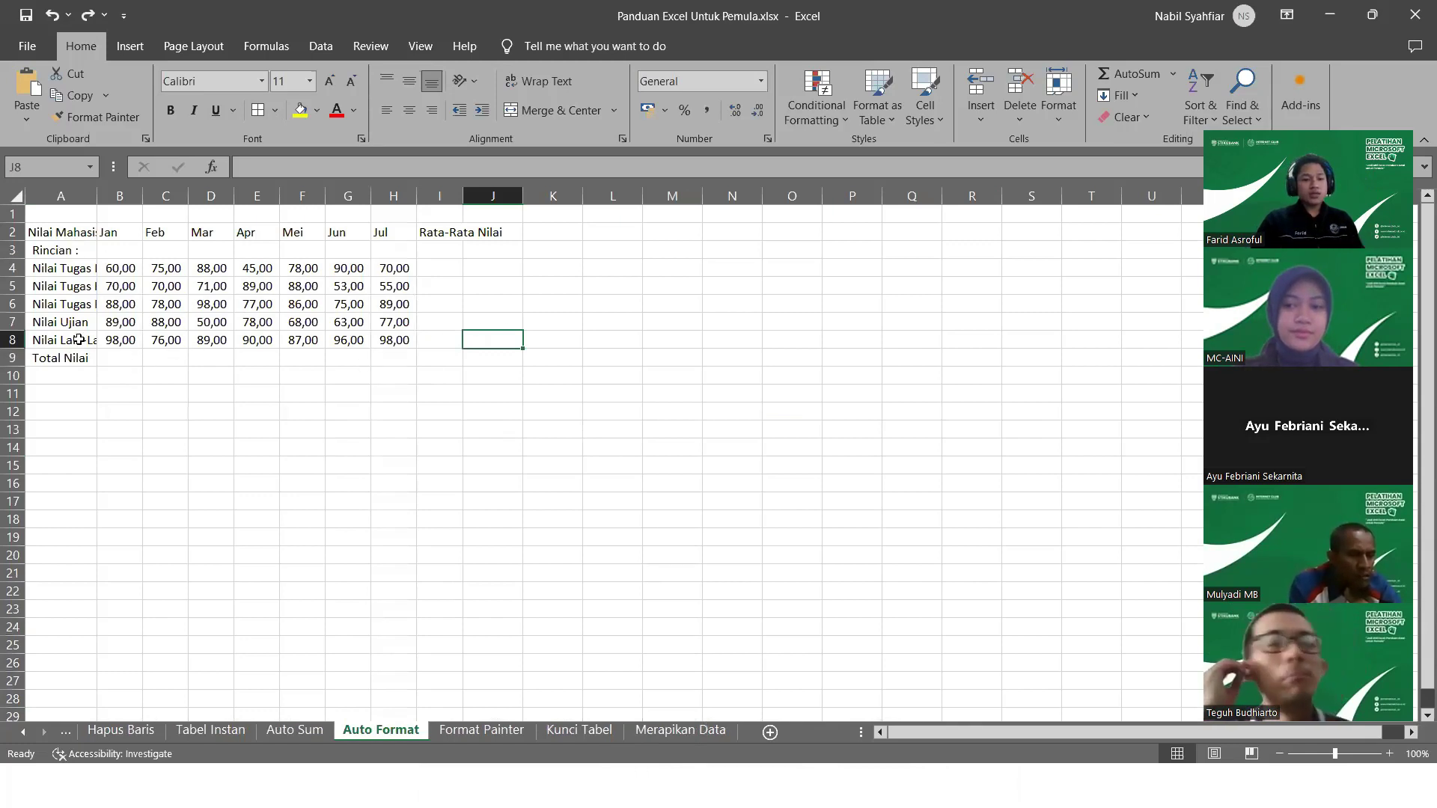
# Sum each month into the Total Nilai row B9:H9 with AutoSum (Alt+=)
pyautogui.click(112, 355)
pyautogui.moveTo(115, 356); pyautogui.dragTo(374, 357)
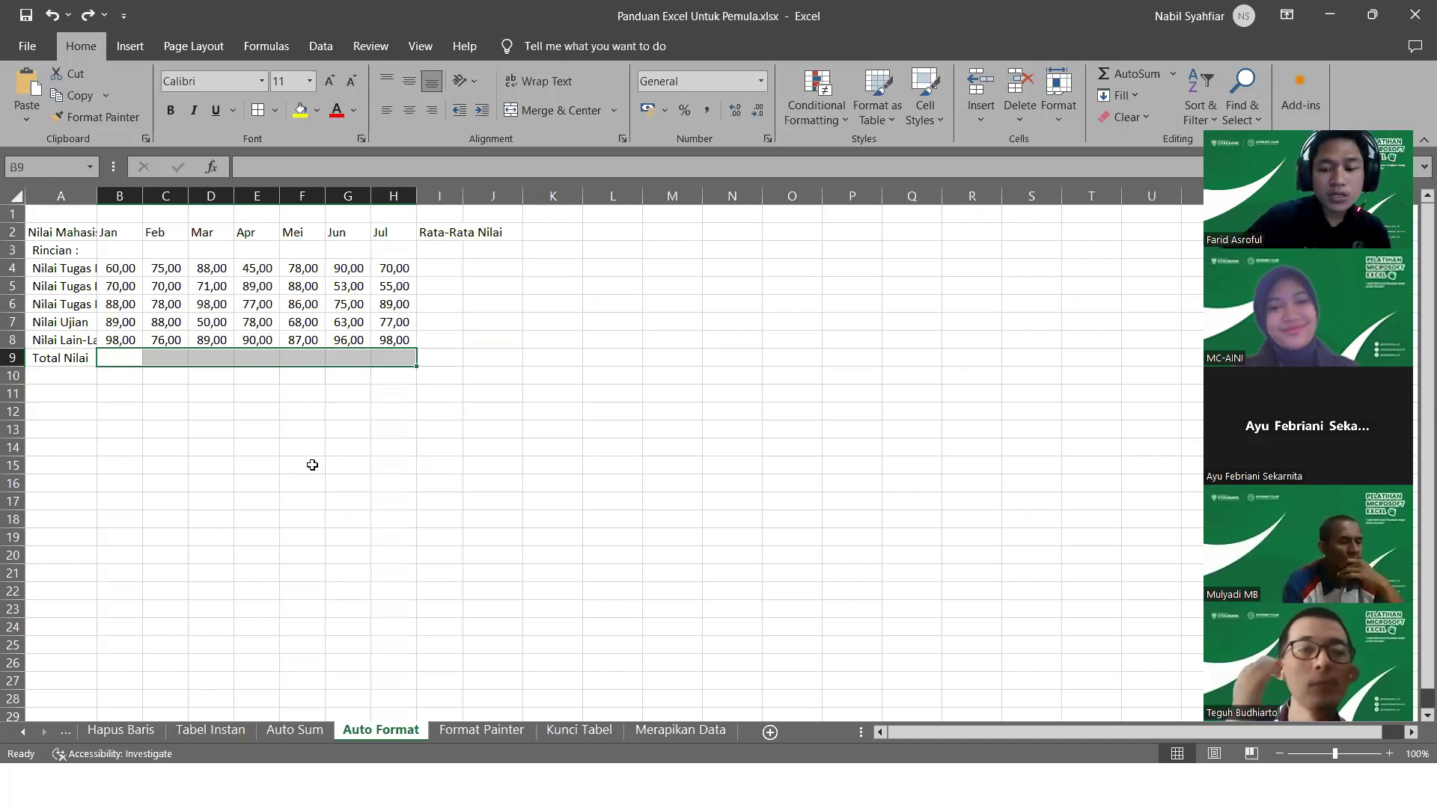
pyautogui.hotkey('alt', '=')
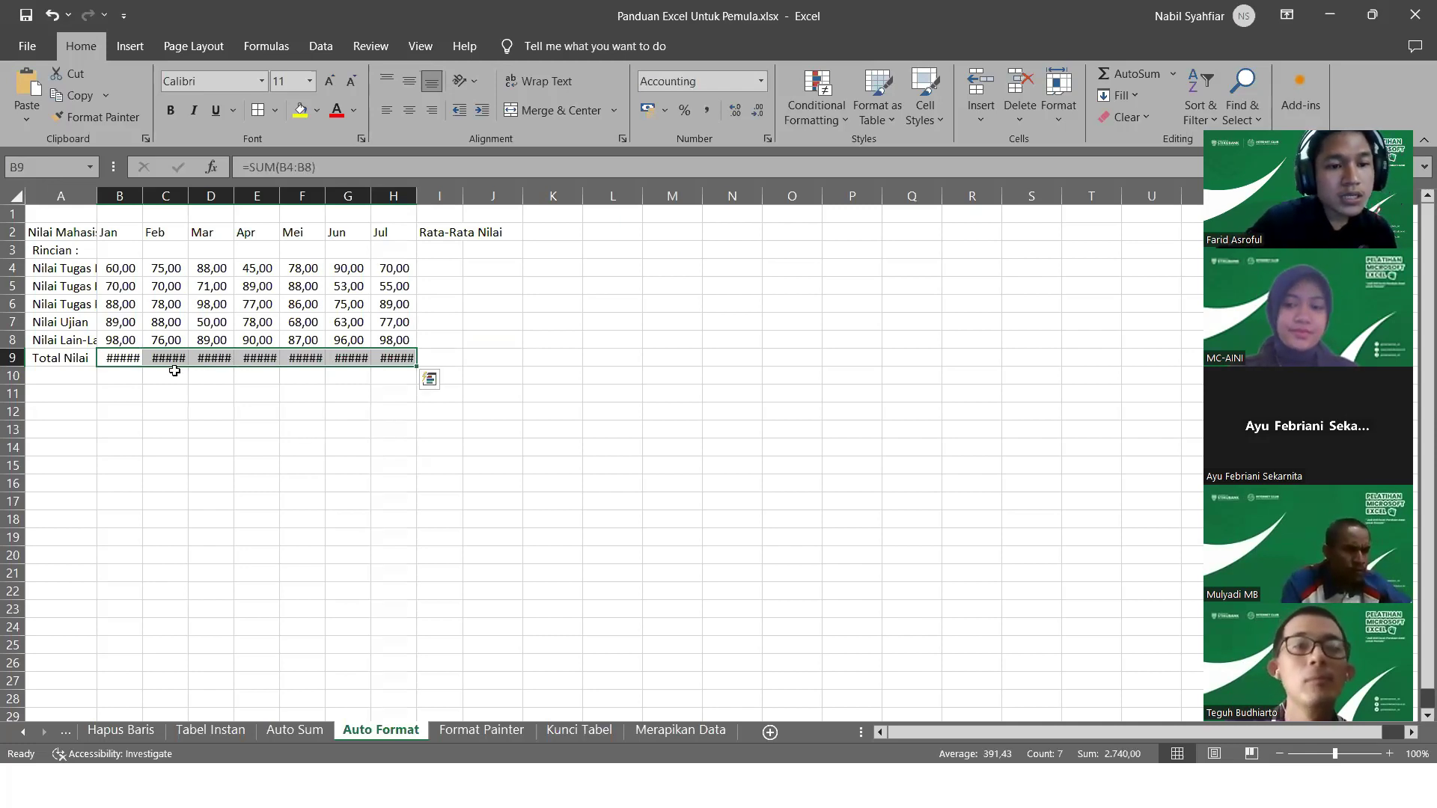
# Widen columns B through H so the monthly totals display fully
pyautogui.moveTo(132, 199); pyautogui.dragTo(136, 199)
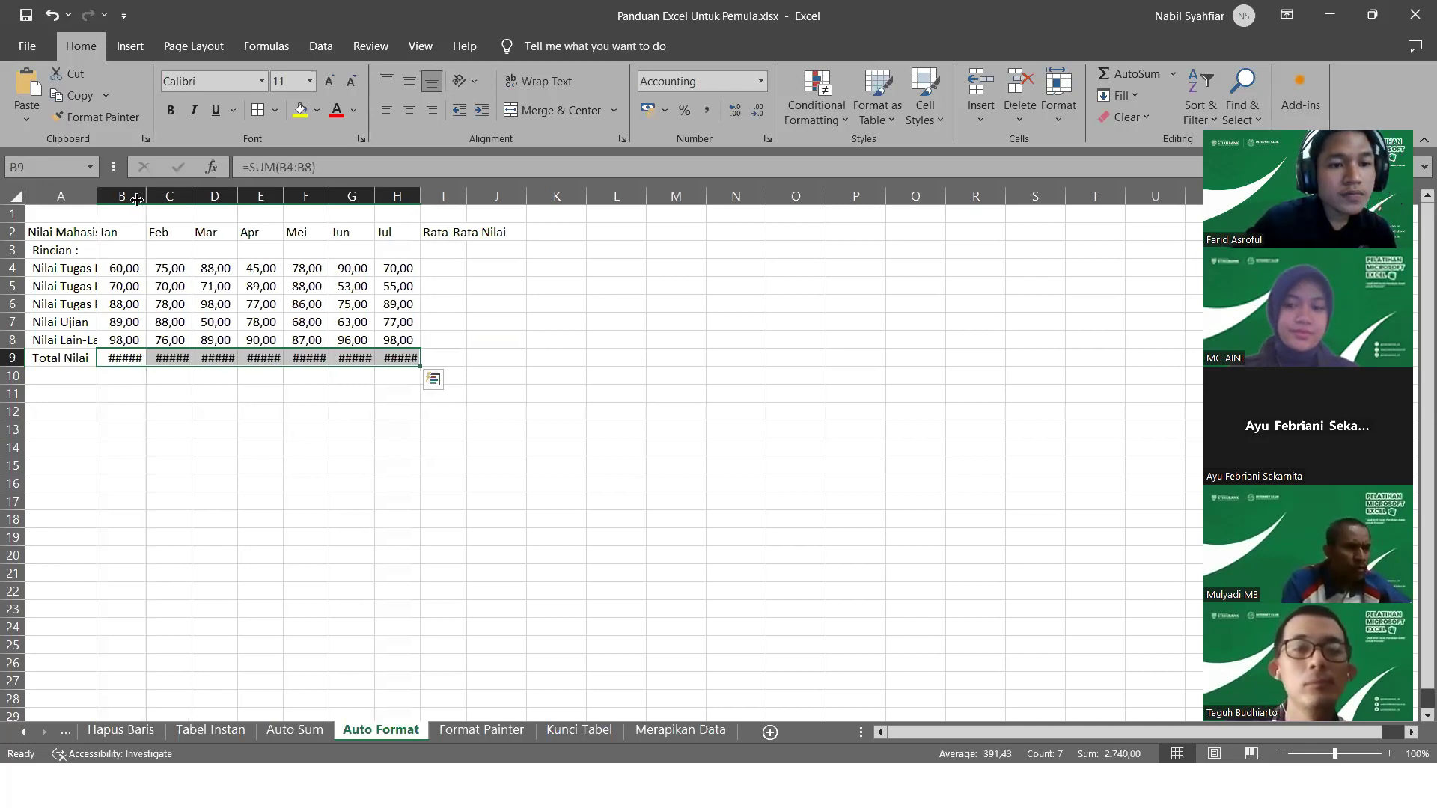
pyautogui.click(141, 425)
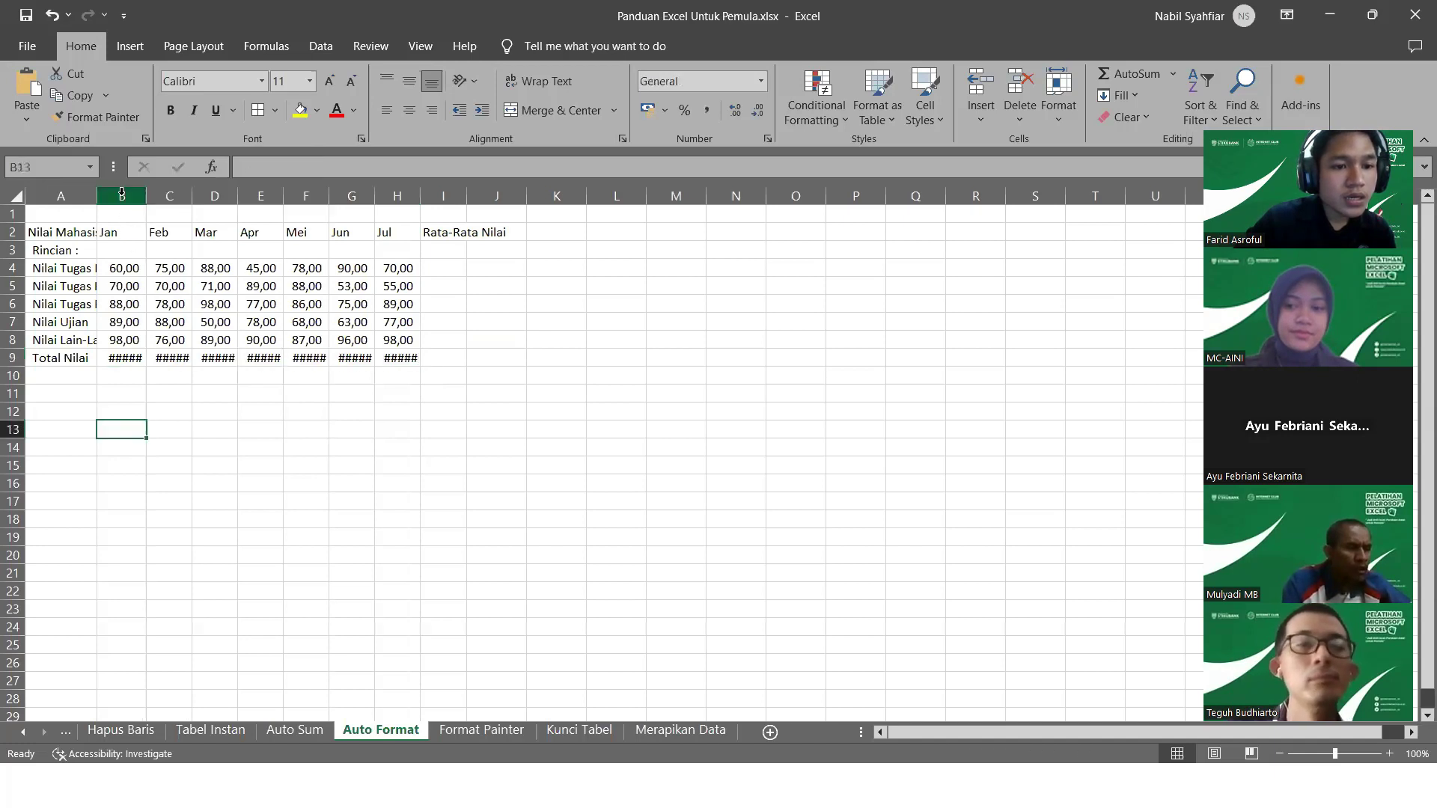
pyautogui.click(122, 196)
pyautogui.click(186, 410)
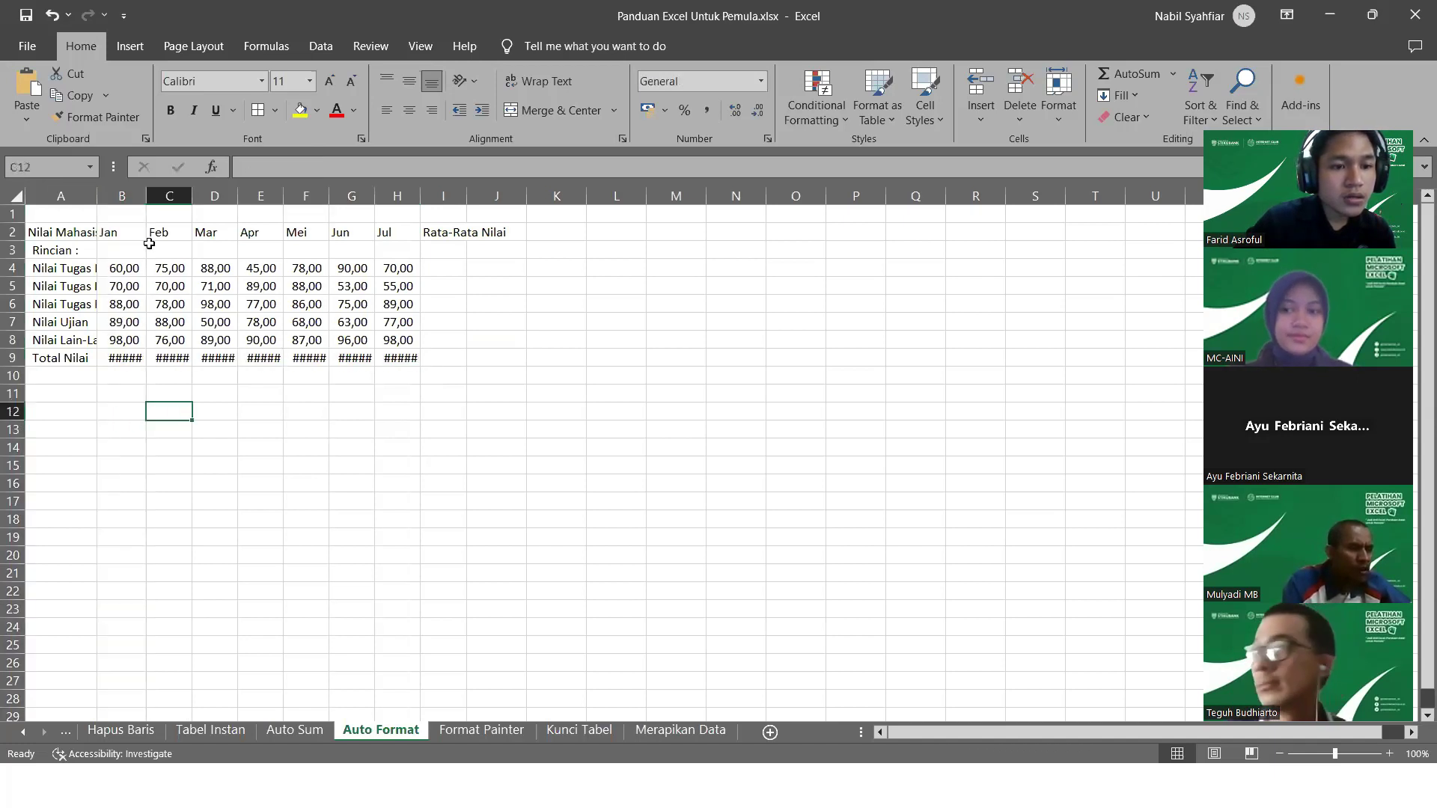
pyautogui.moveTo(122, 197); pyautogui.dragTo(426, 194)
pyautogui.click(486, 356)
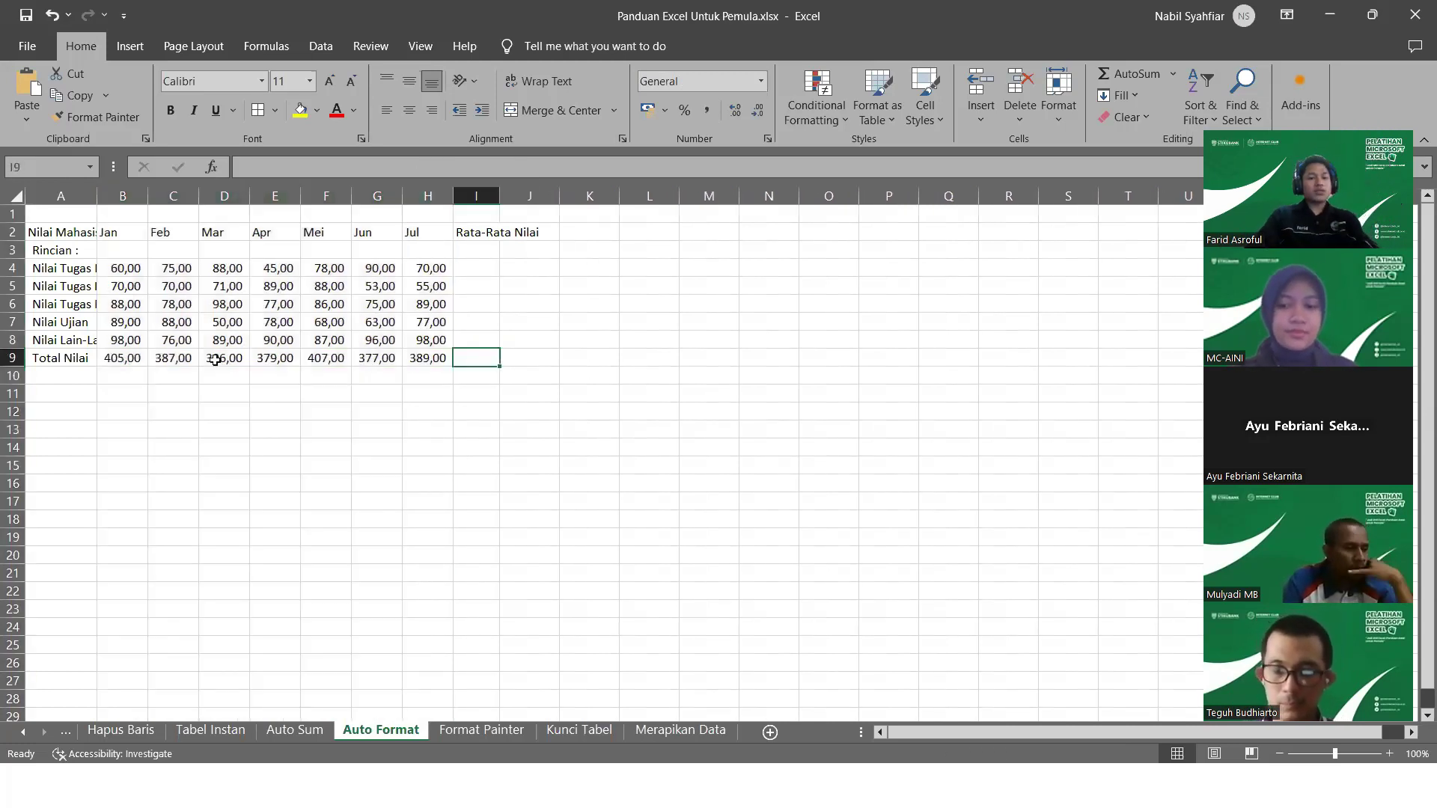
pyautogui.click(120, 361)
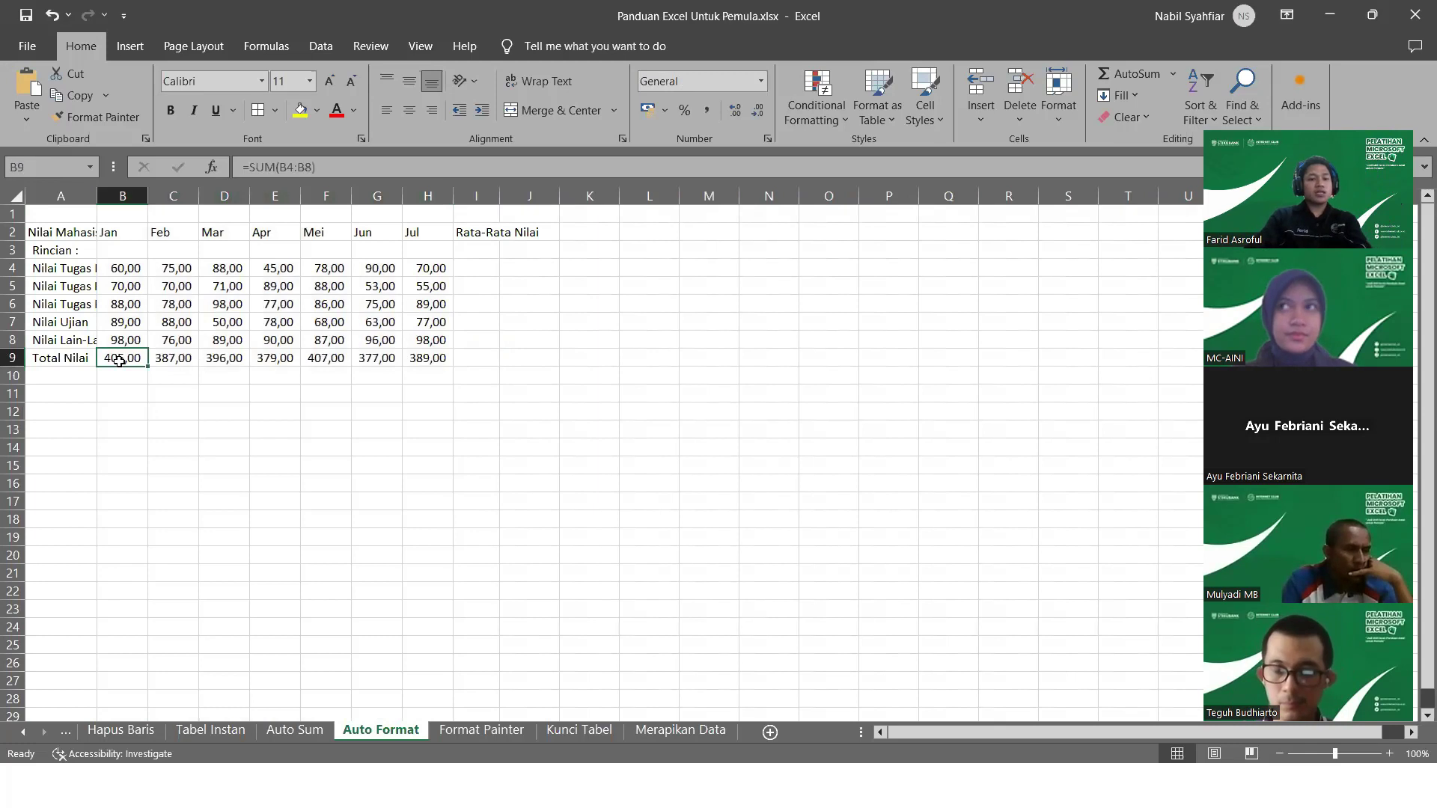
# Enter =AVERAGE(B4:H4) in I4
pyautogui.click(479, 268)
pyautogui.write('=ave')
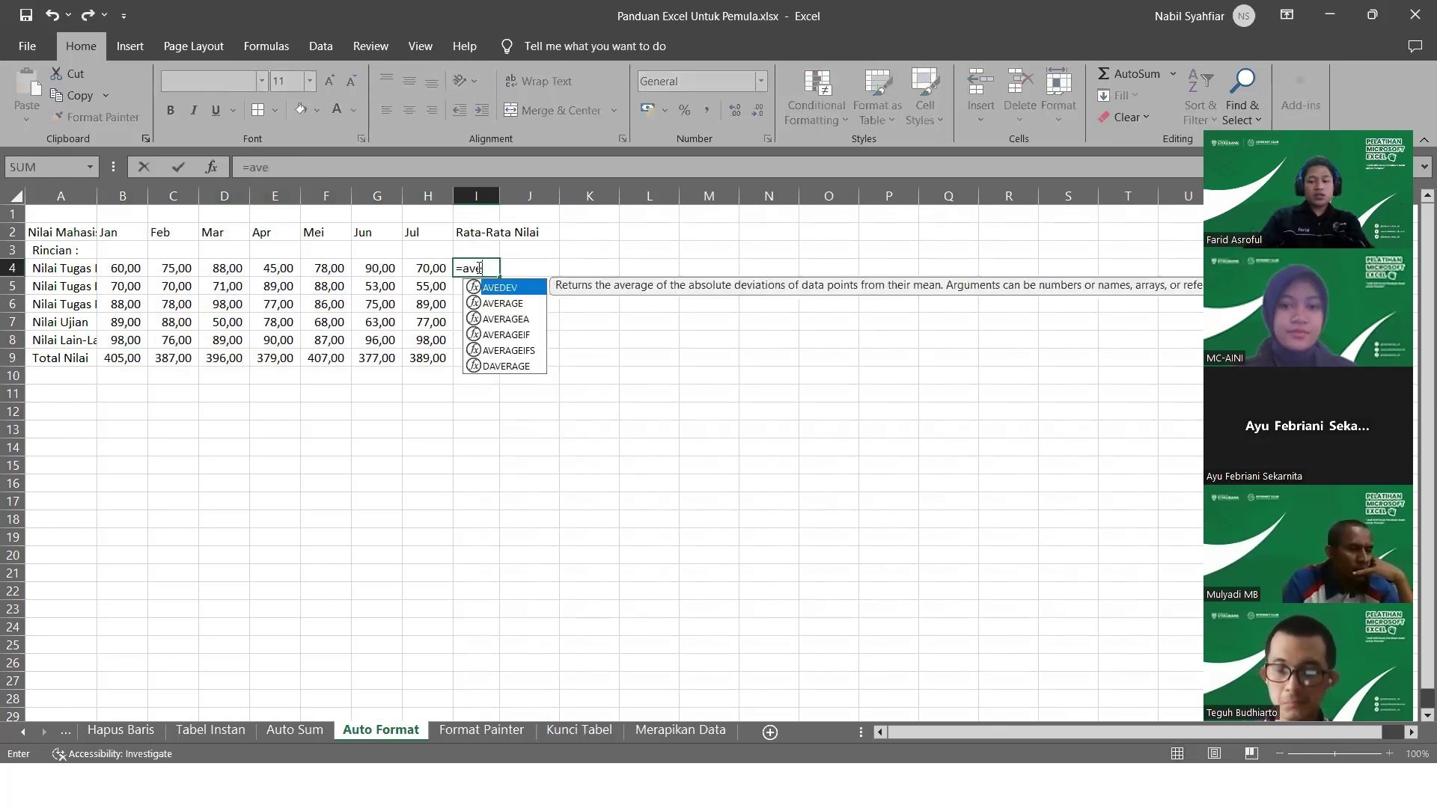
pyautogui.press('Down')
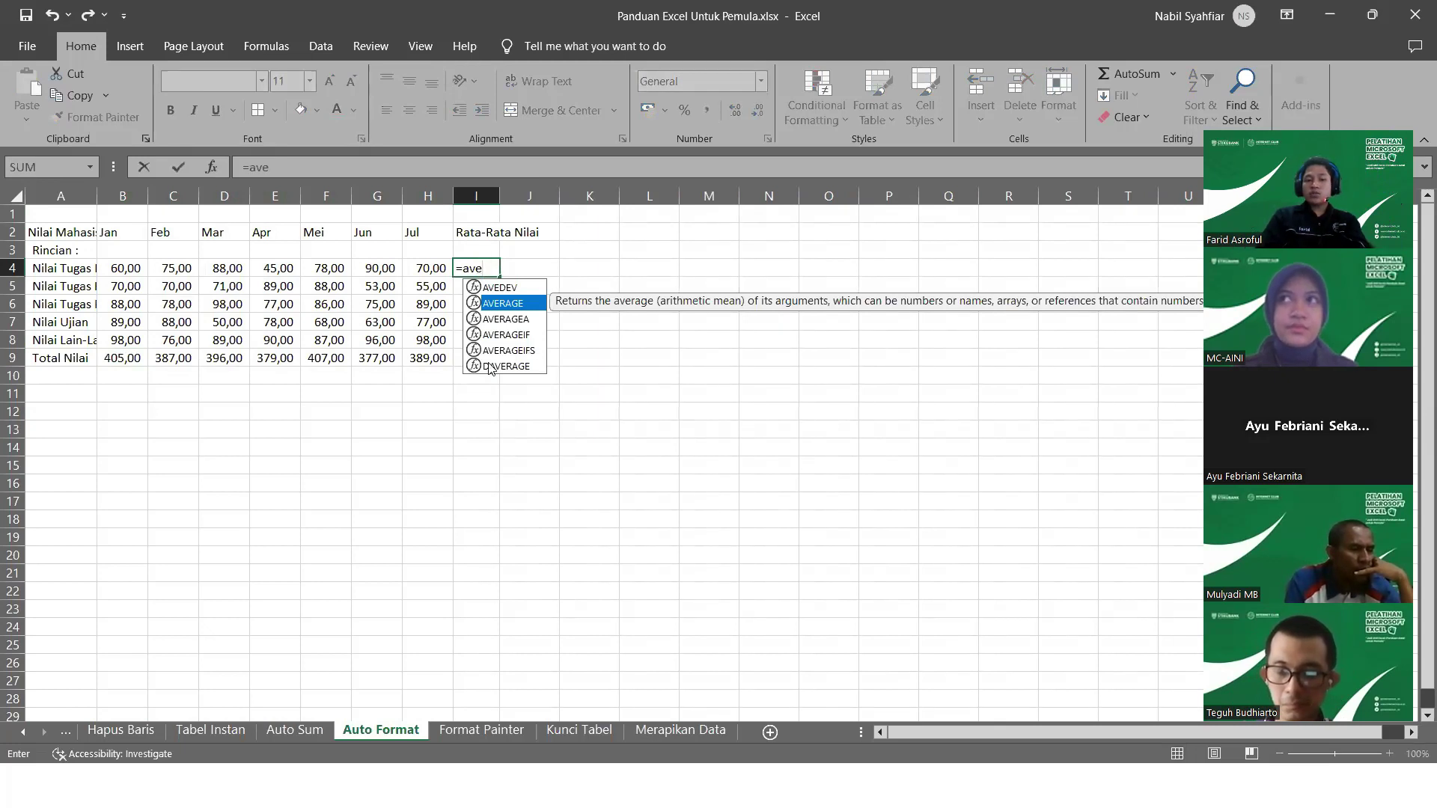
pyautogui.press('Tab')
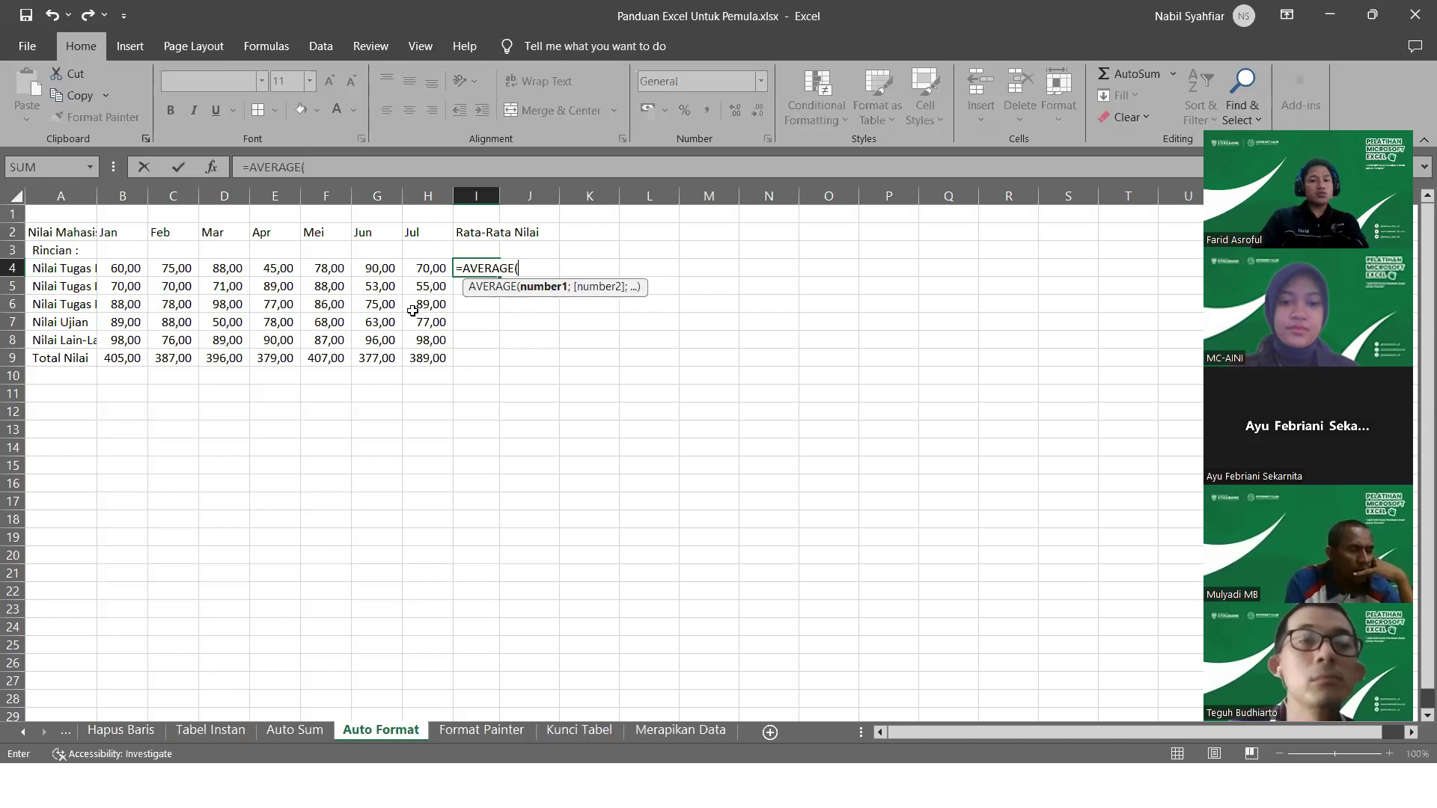
pyautogui.moveTo(119, 269); pyautogui.dragTo(423, 268)
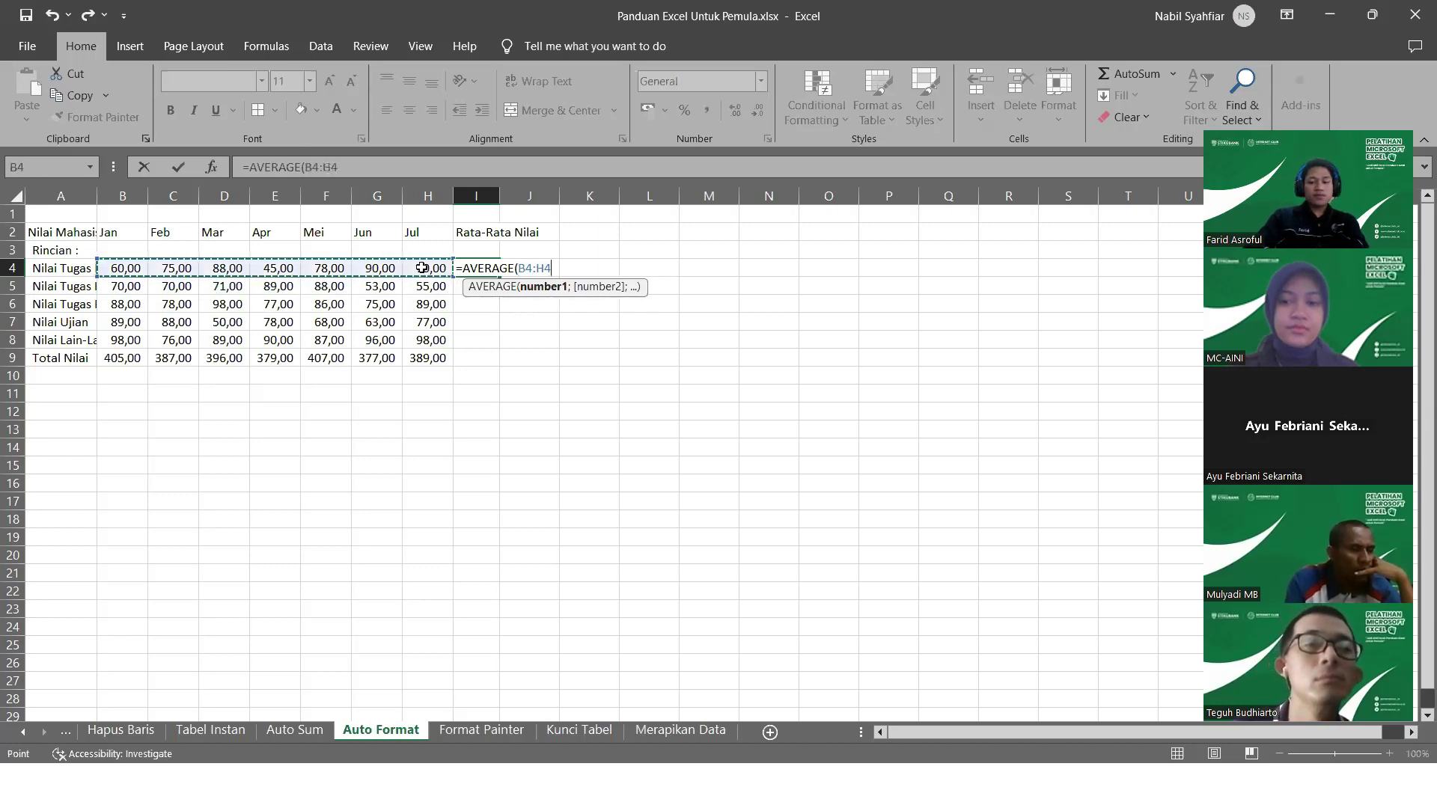
pyautogui.write(')')
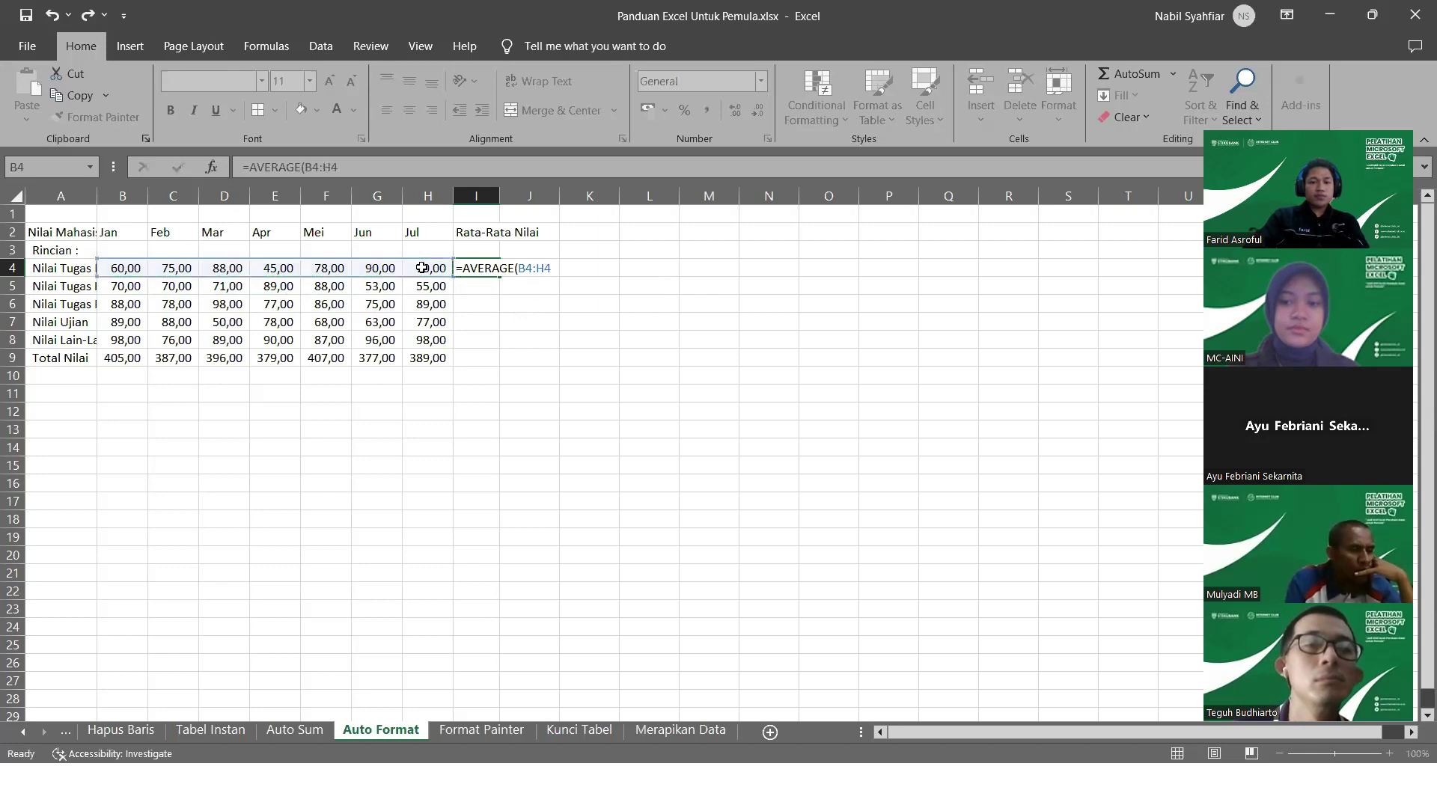
pyautogui.press('Return')
# Fill the average formula down from I4 to I8
pyautogui.click(471, 265)
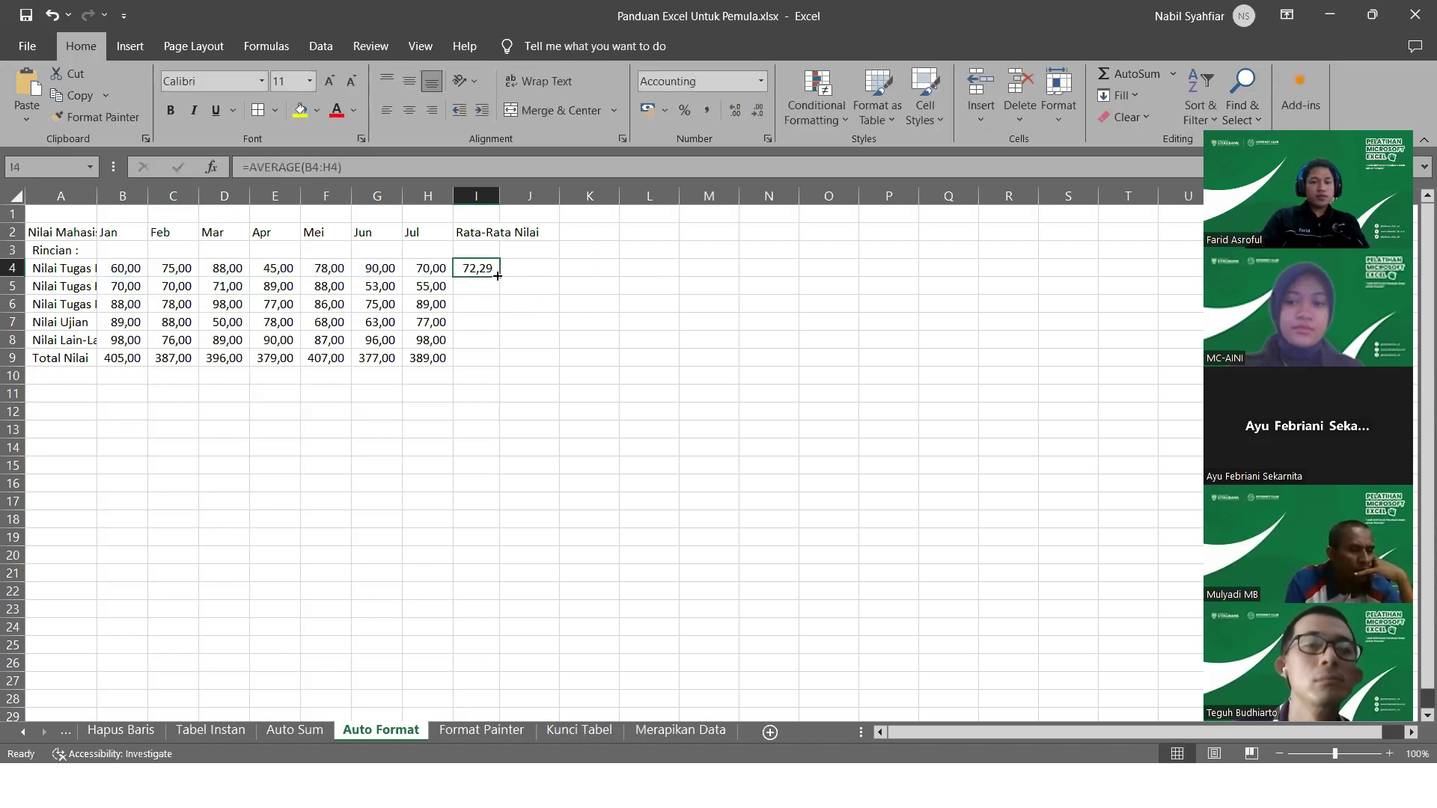
pyautogui.moveTo(499, 276); pyautogui.dragTo(494, 341)
pyautogui.click(641, 352)
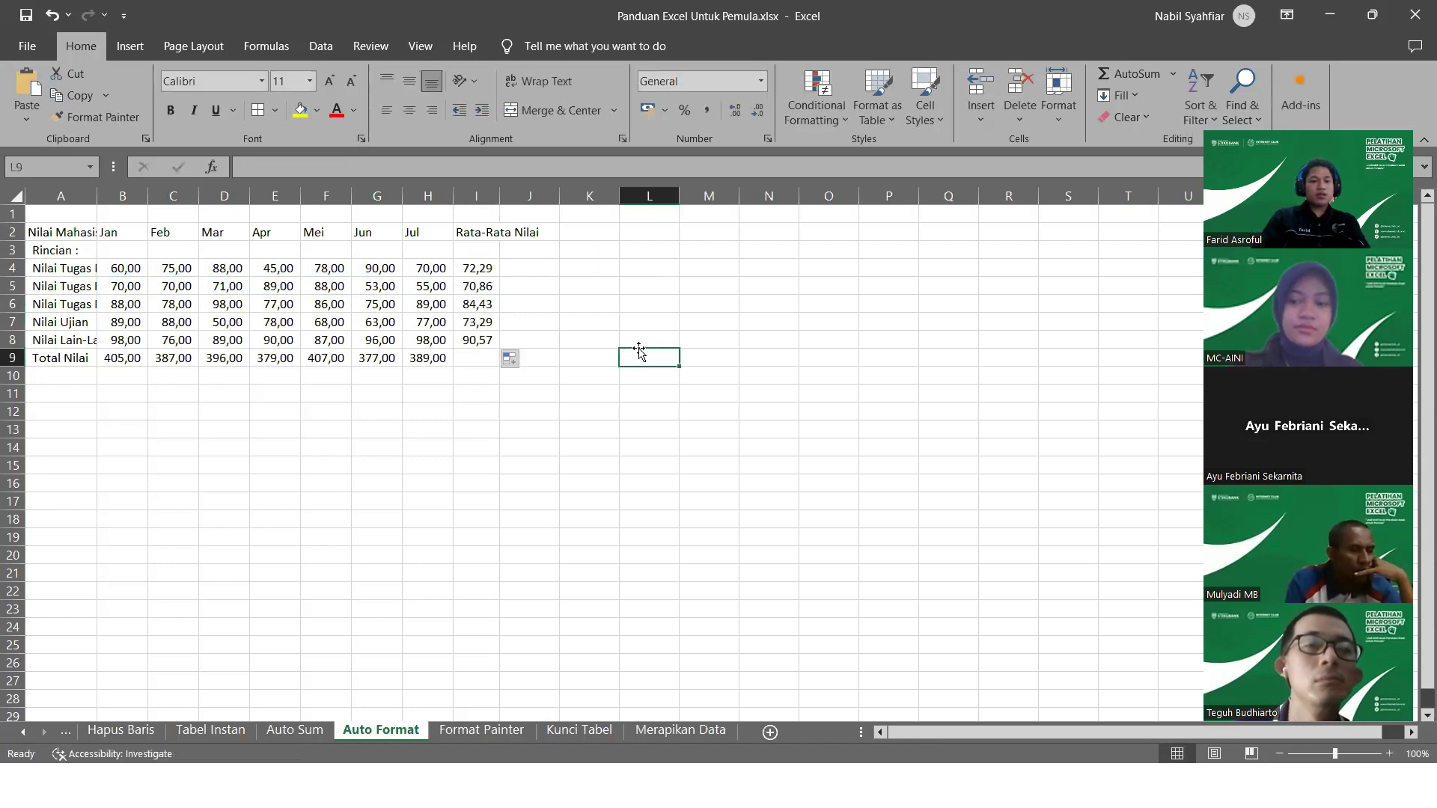
# Total the averages in I9 (391,43) with AutoSum and widen column I
pyautogui.click(473, 359)
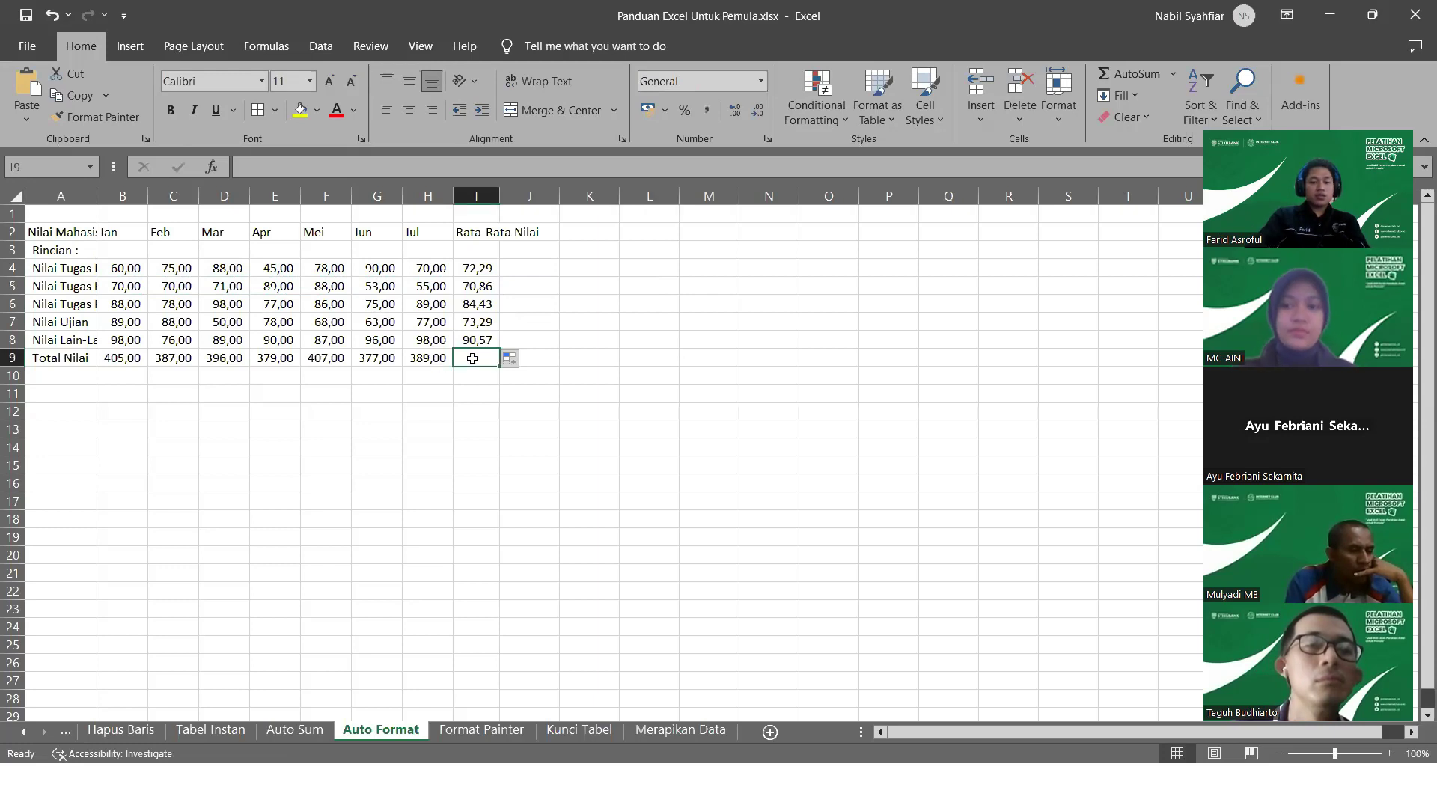
pyautogui.hotkey('alt', '=')
pyautogui.press('F9')
pyautogui.press('Return')
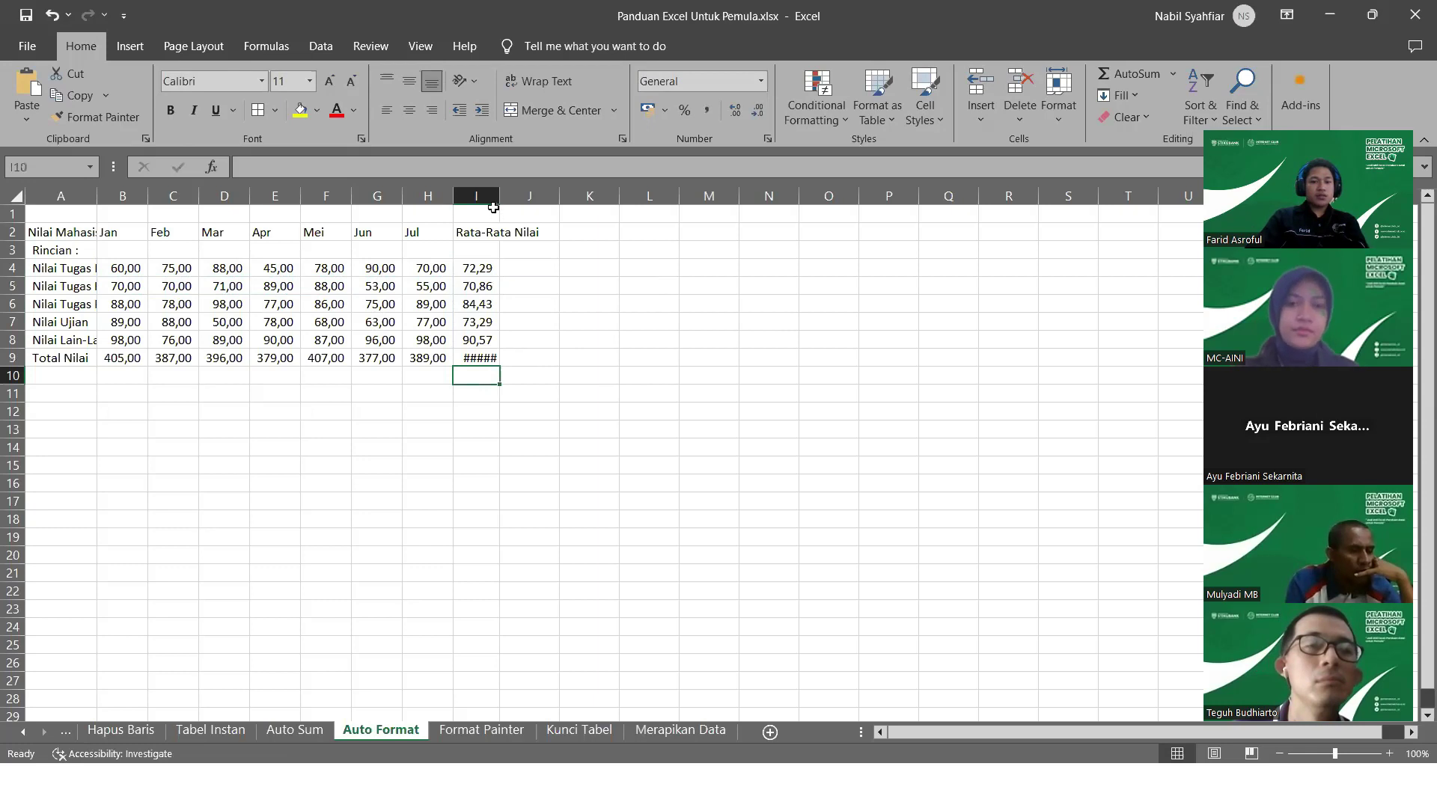
pyautogui.moveTo(495, 196); pyautogui.dragTo(511, 196)
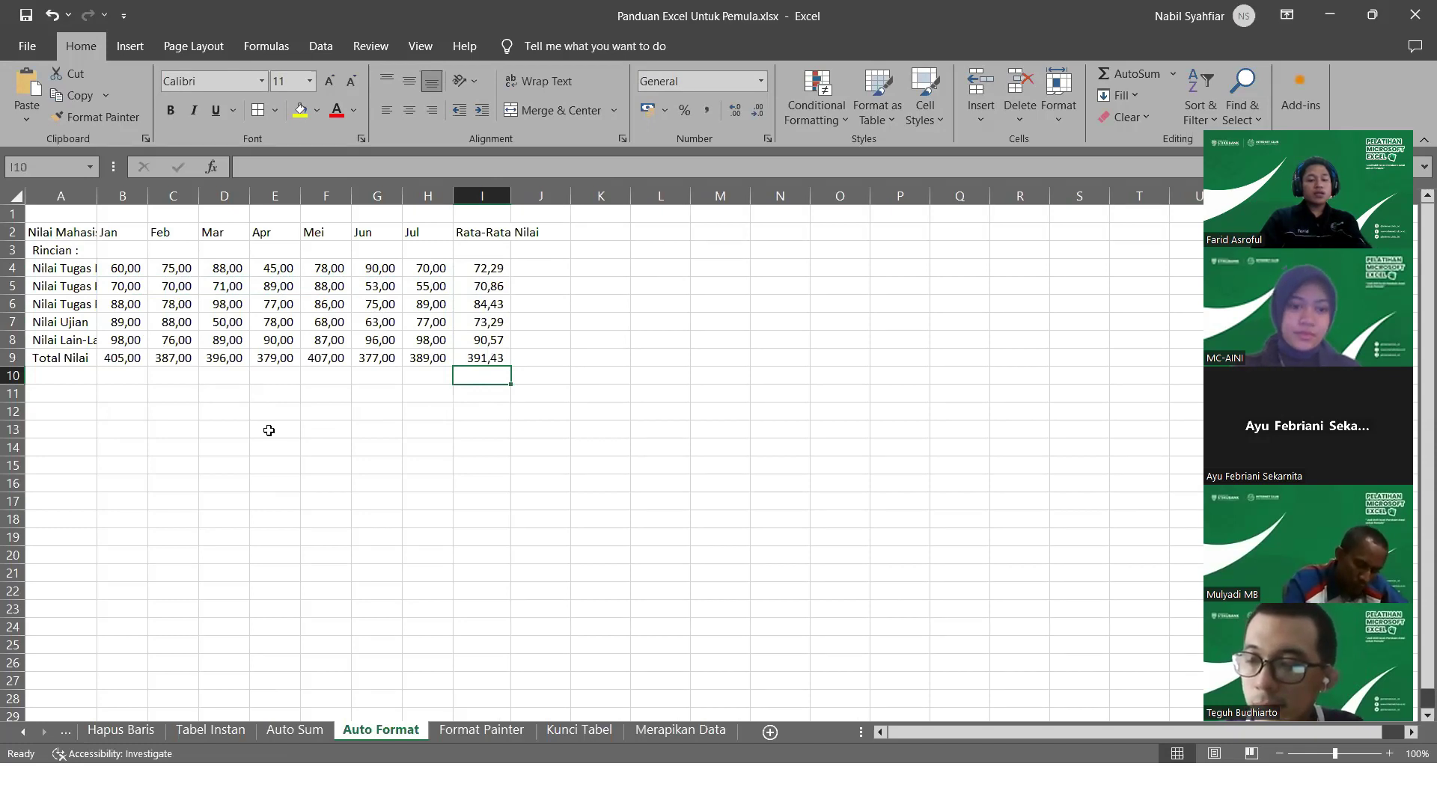
# Apply the Colorful 1 AutoFormat to the grades table via Alt, O, A
pyautogui.press('alt')
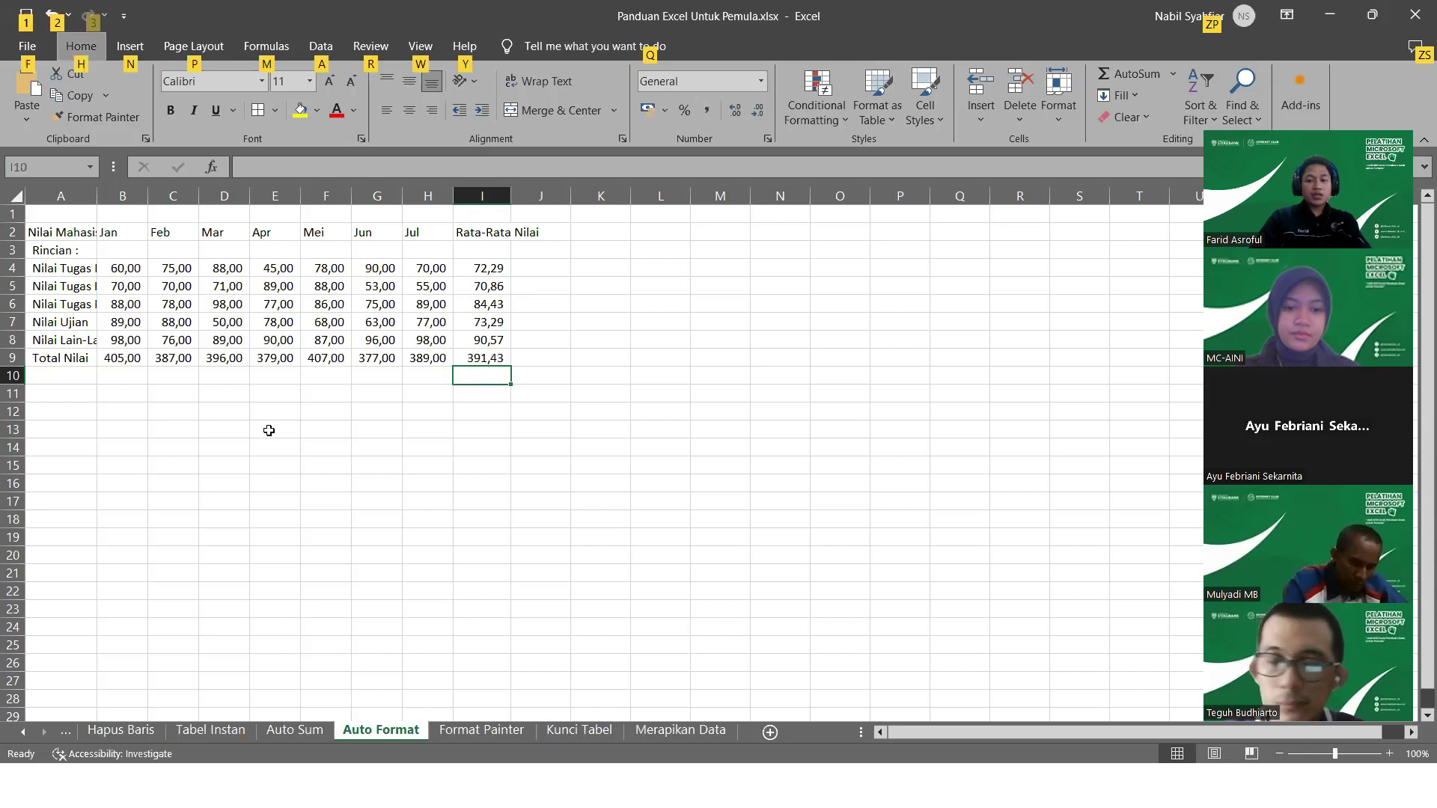
pyautogui.press('o')
pyautogui.press('a')
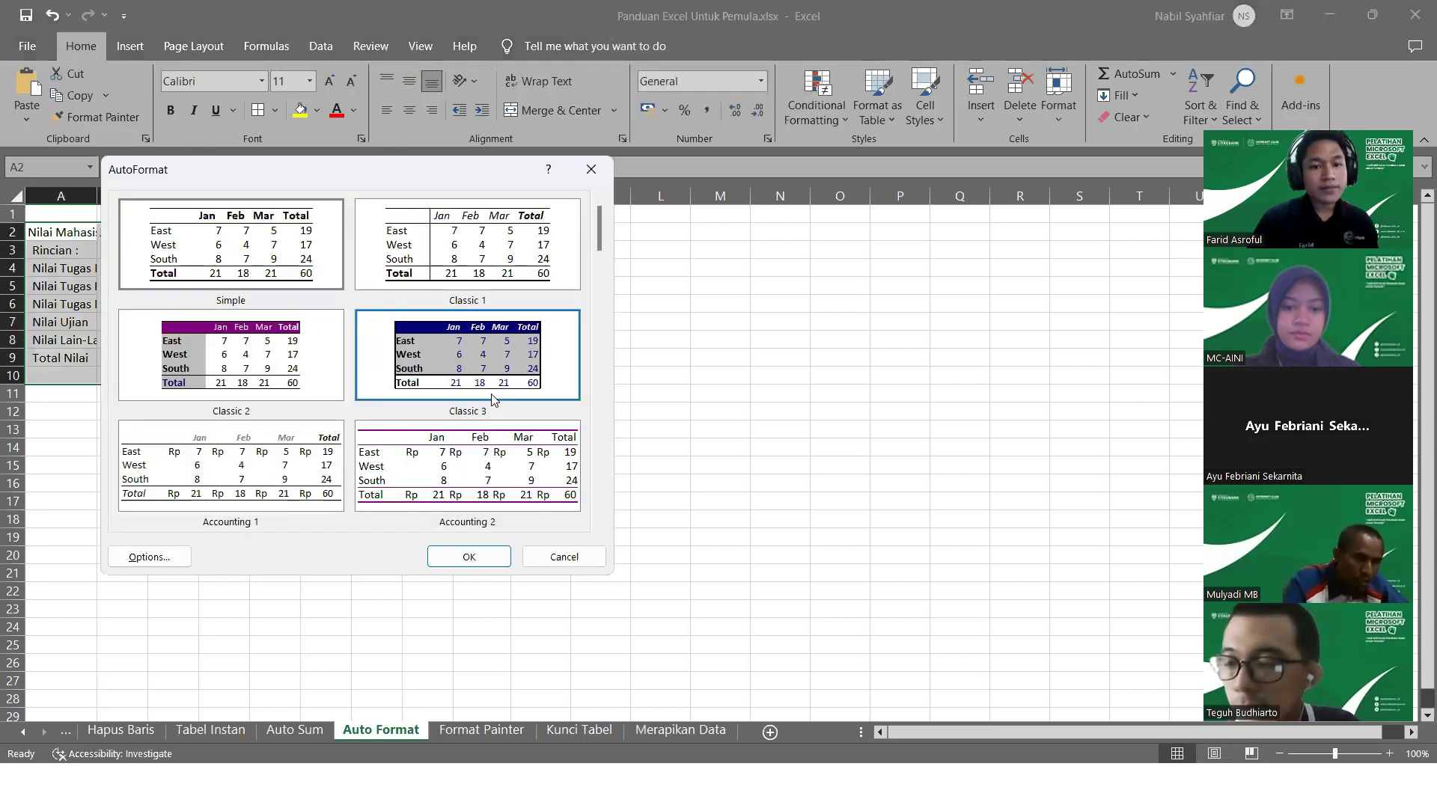
pyautogui.click(343, 247)
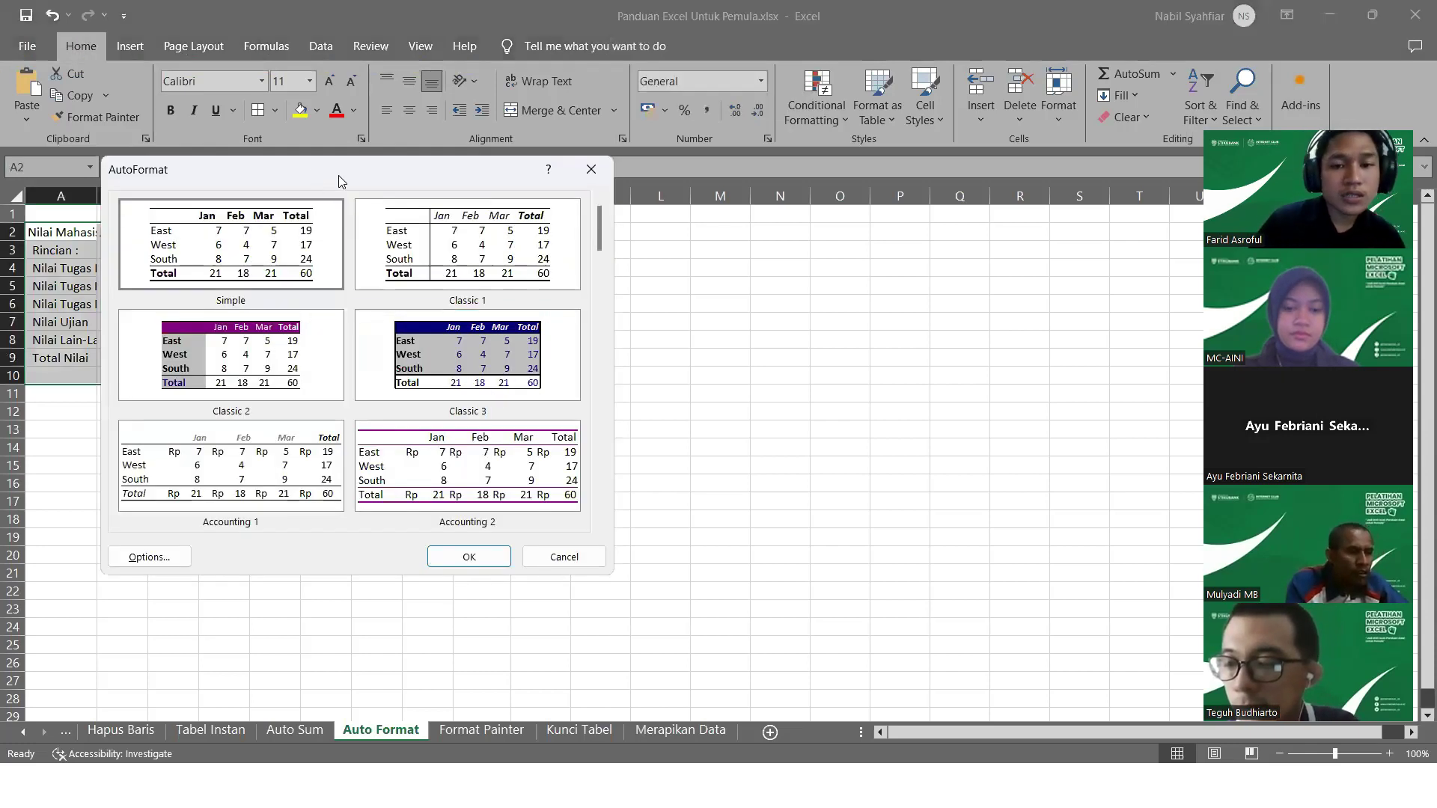
pyautogui.moveTo(266, 186); pyautogui.dragTo(689, 226)
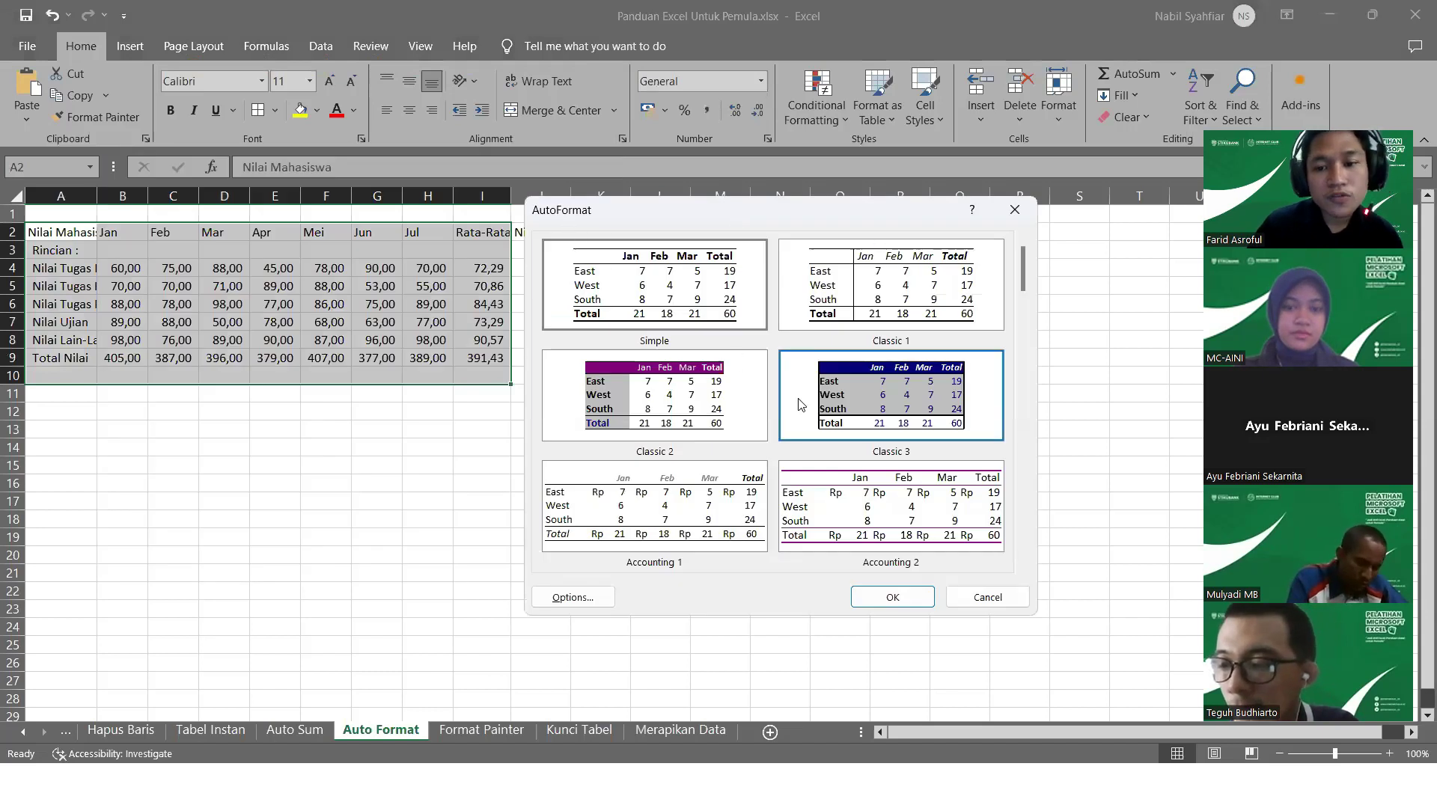
pyautogui.moveTo(1025, 274); pyautogui.dragTo(1022, 368)
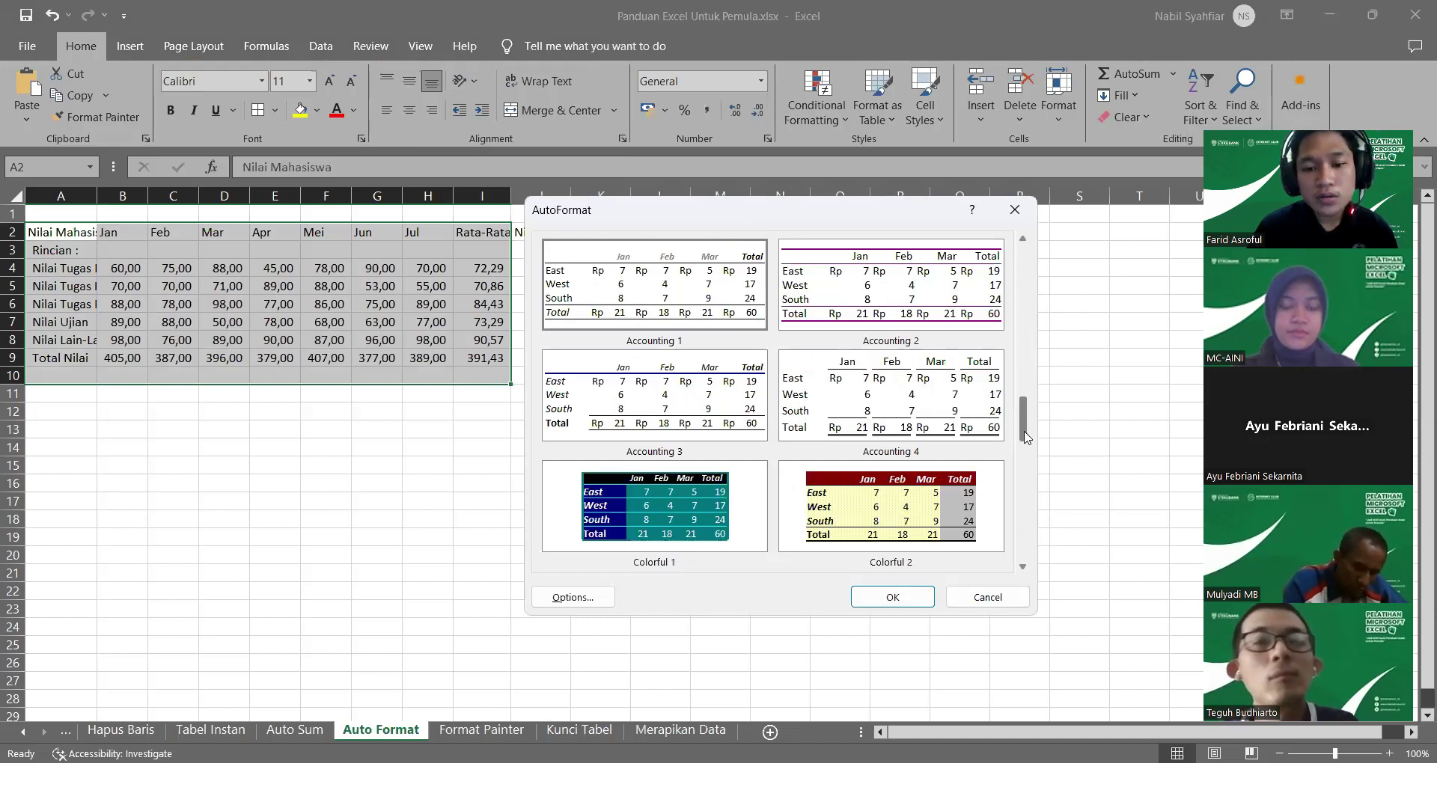
pyautogui.moveTo(1023, 435); pyautogui.dragTo(1020, 472)
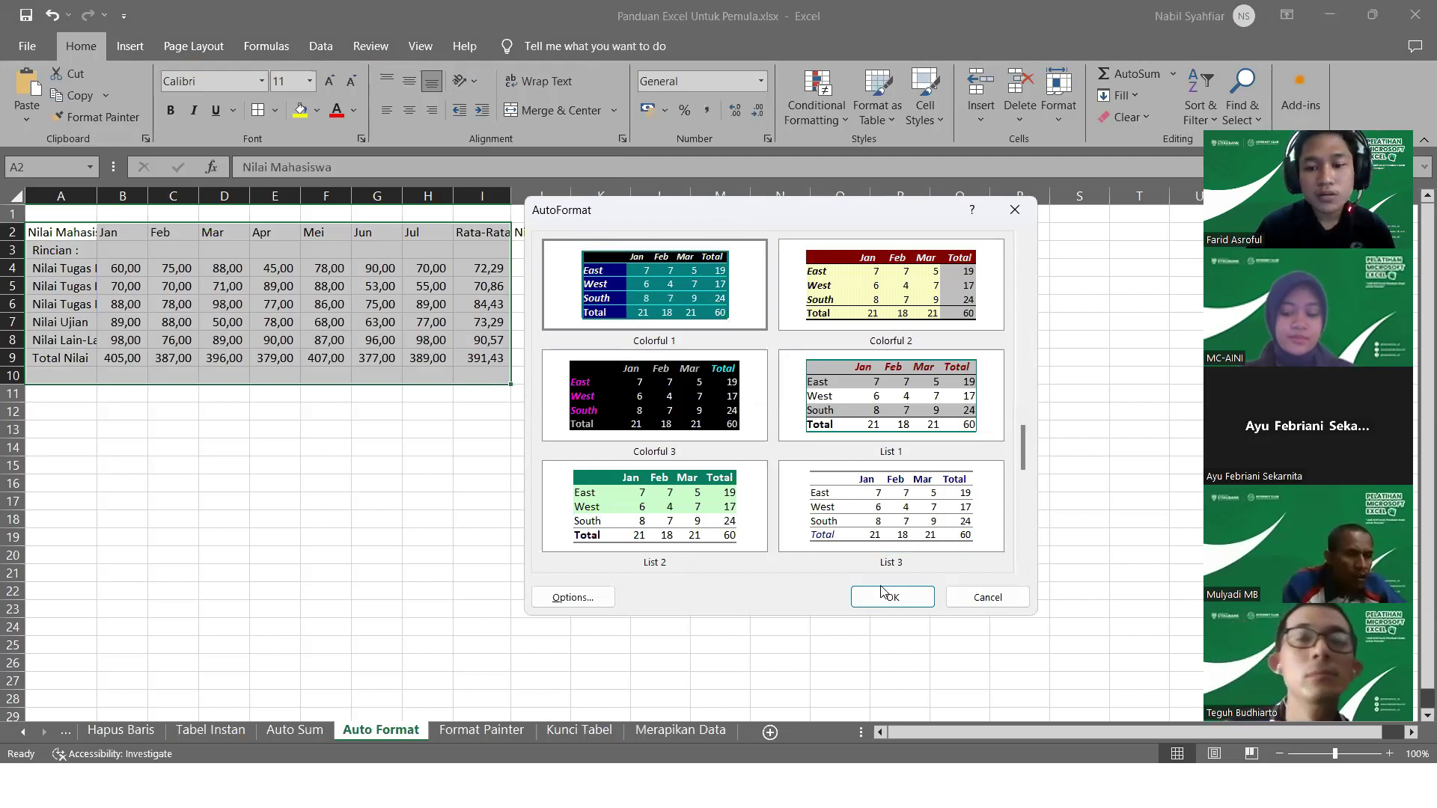
pyautogui.click(880, 606)
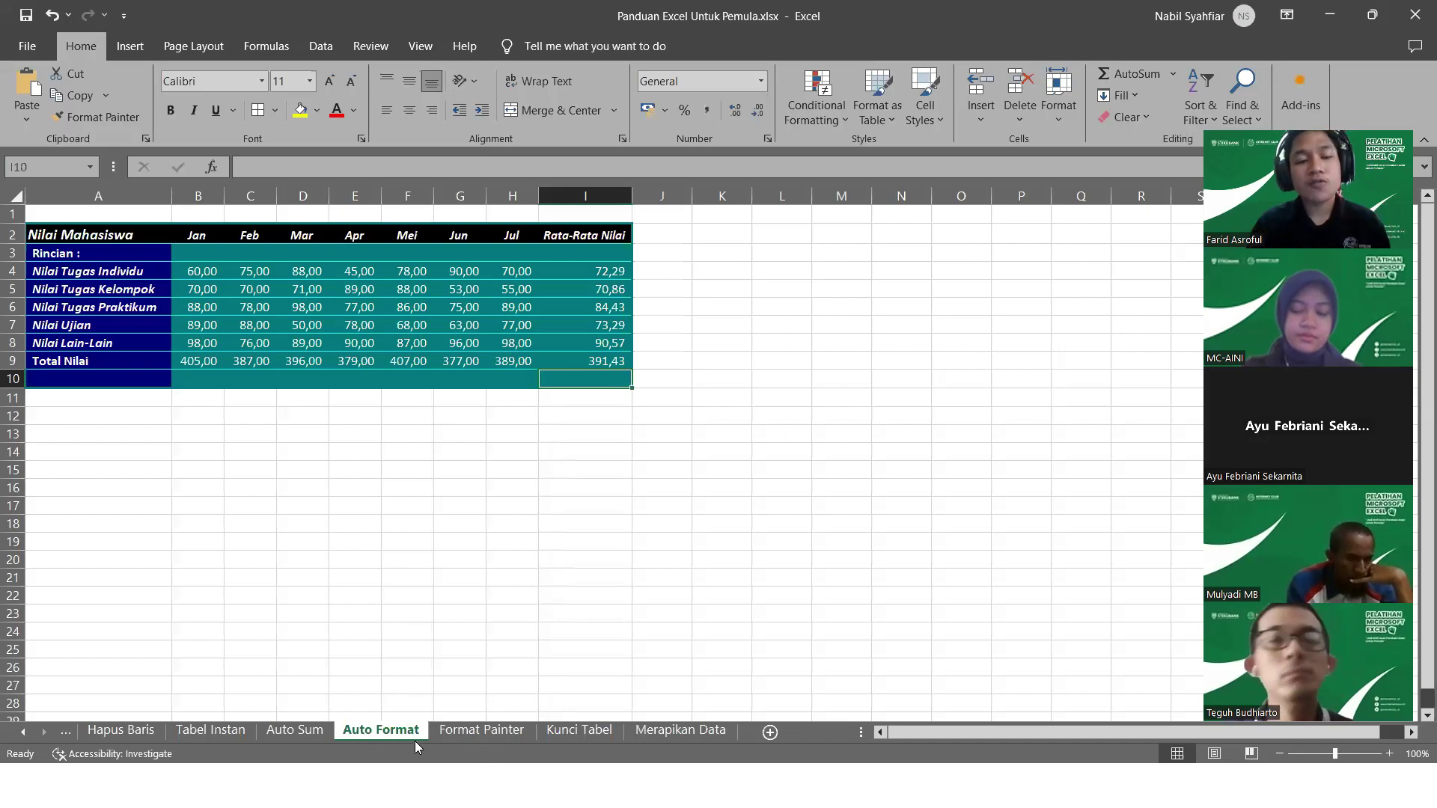
# Switch to the Format Painter sheet and make B5 (88) bold with a yellow fill
pyautogui.click(479, 733)
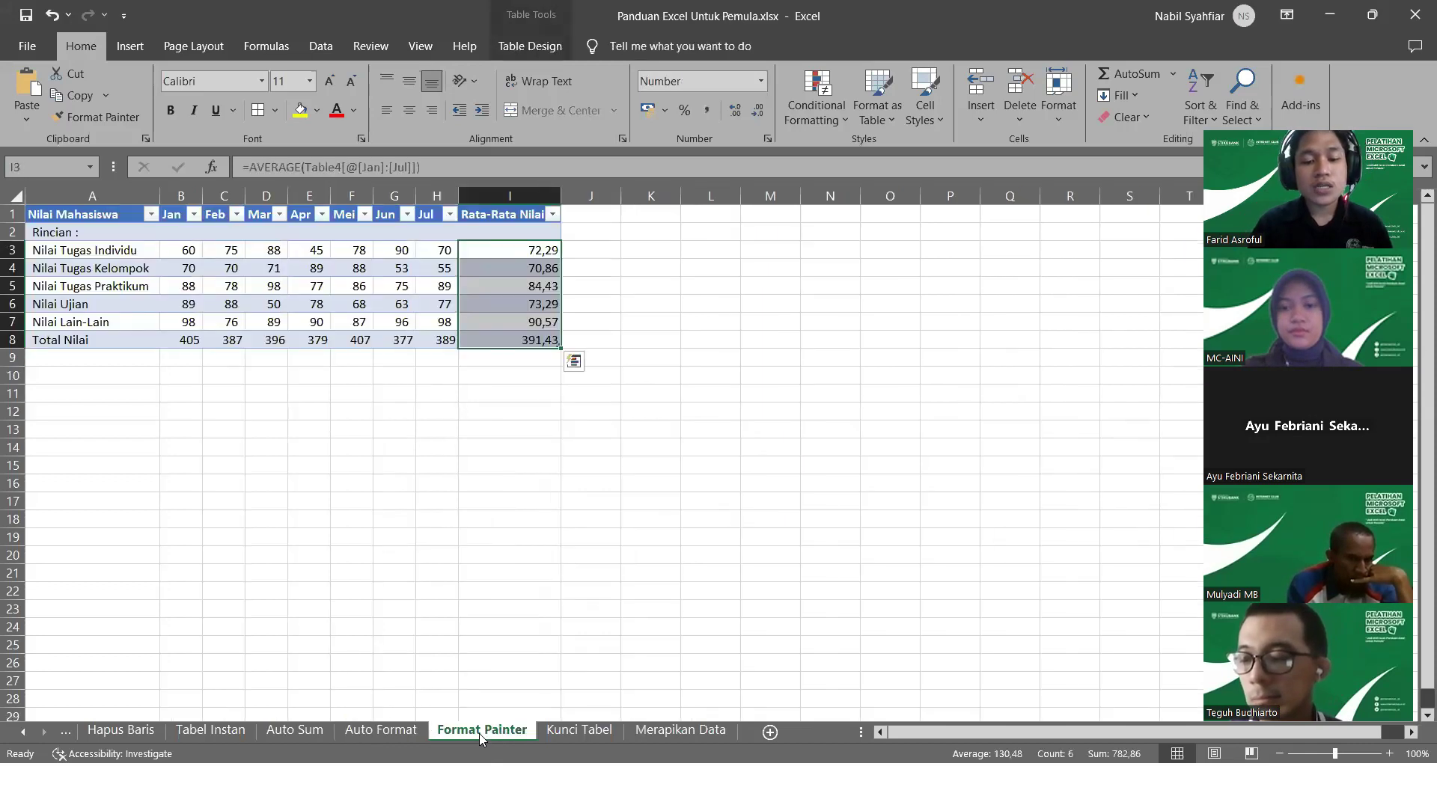
pyautogui.click(601, 486)
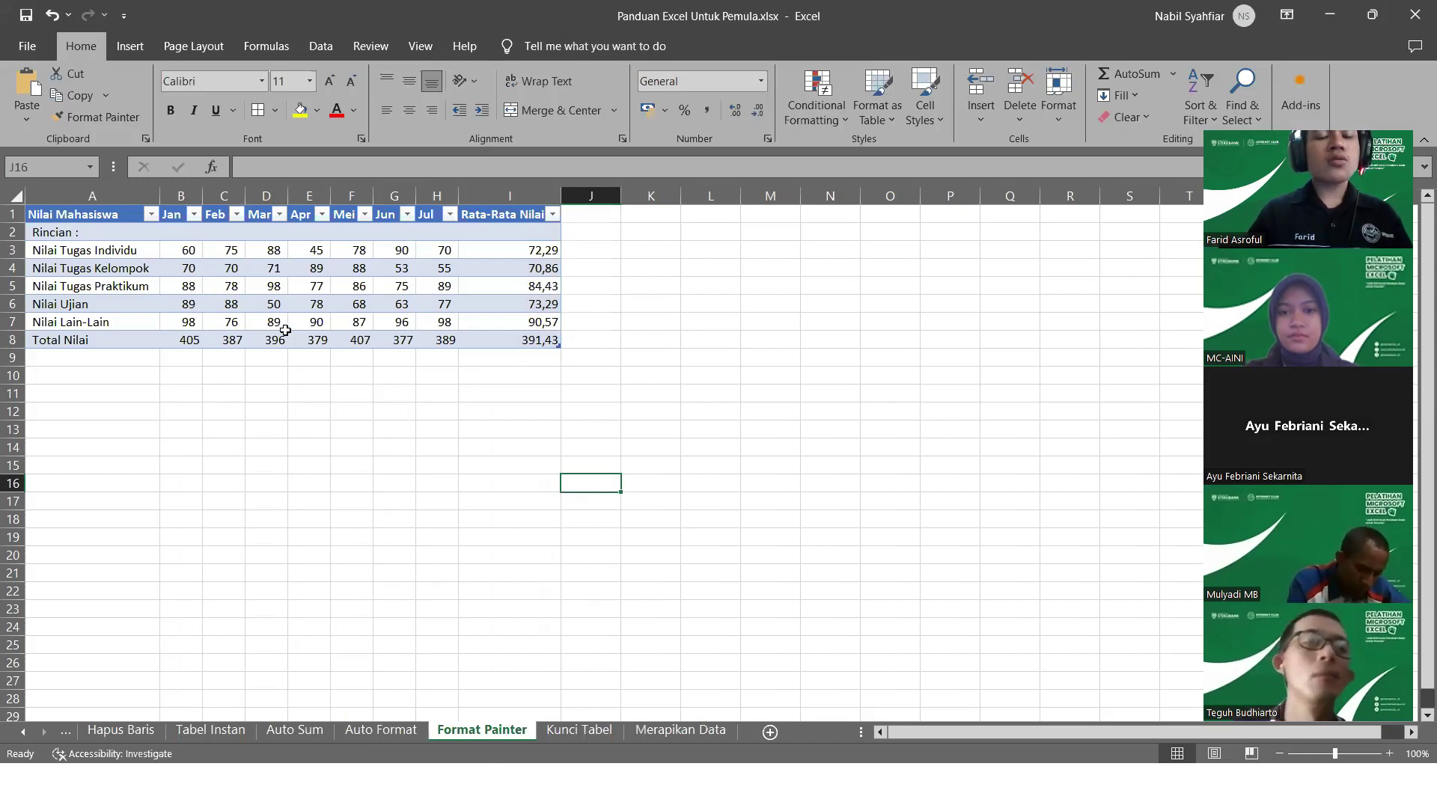
pyautogui.click(191, 286)
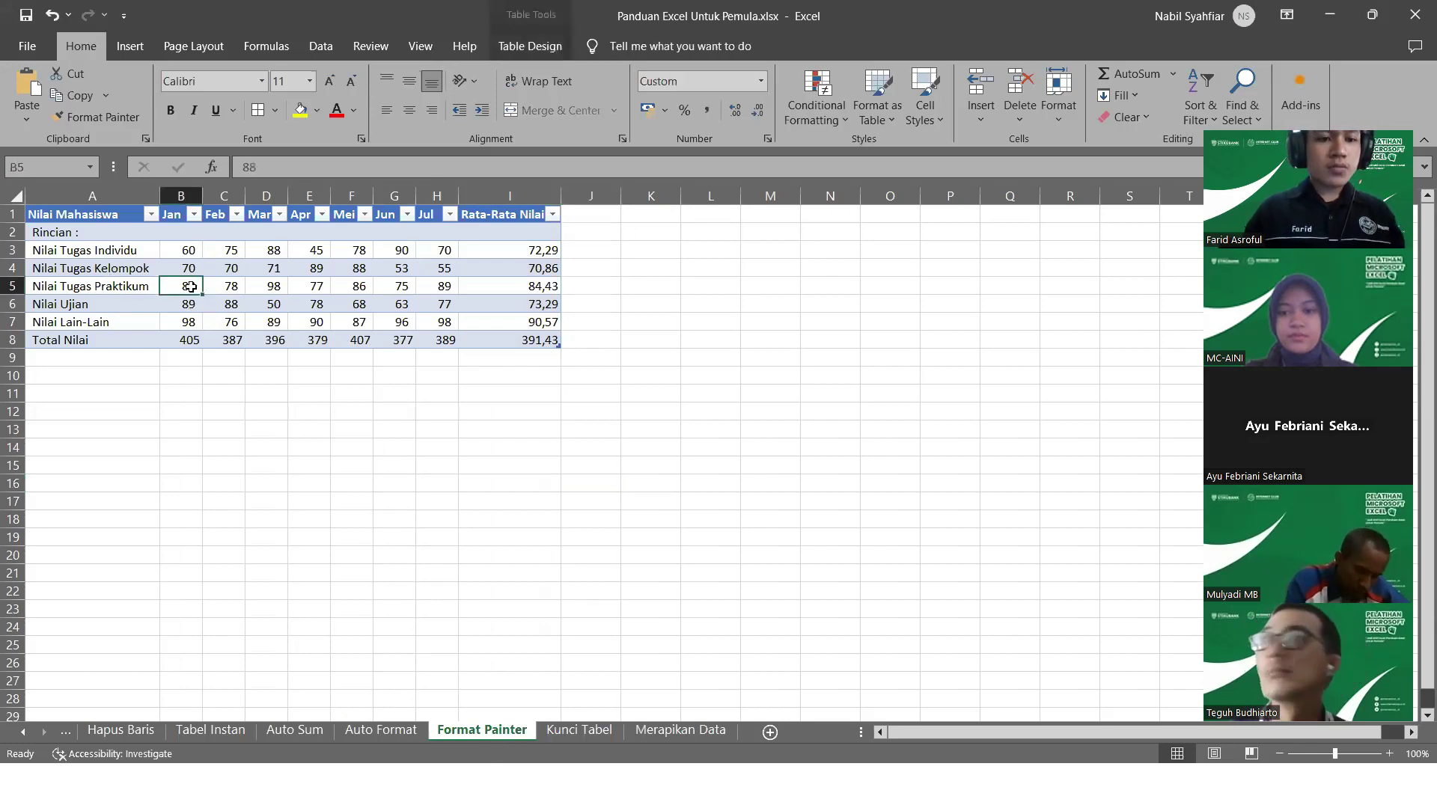
pyautogui.click(300, 111)
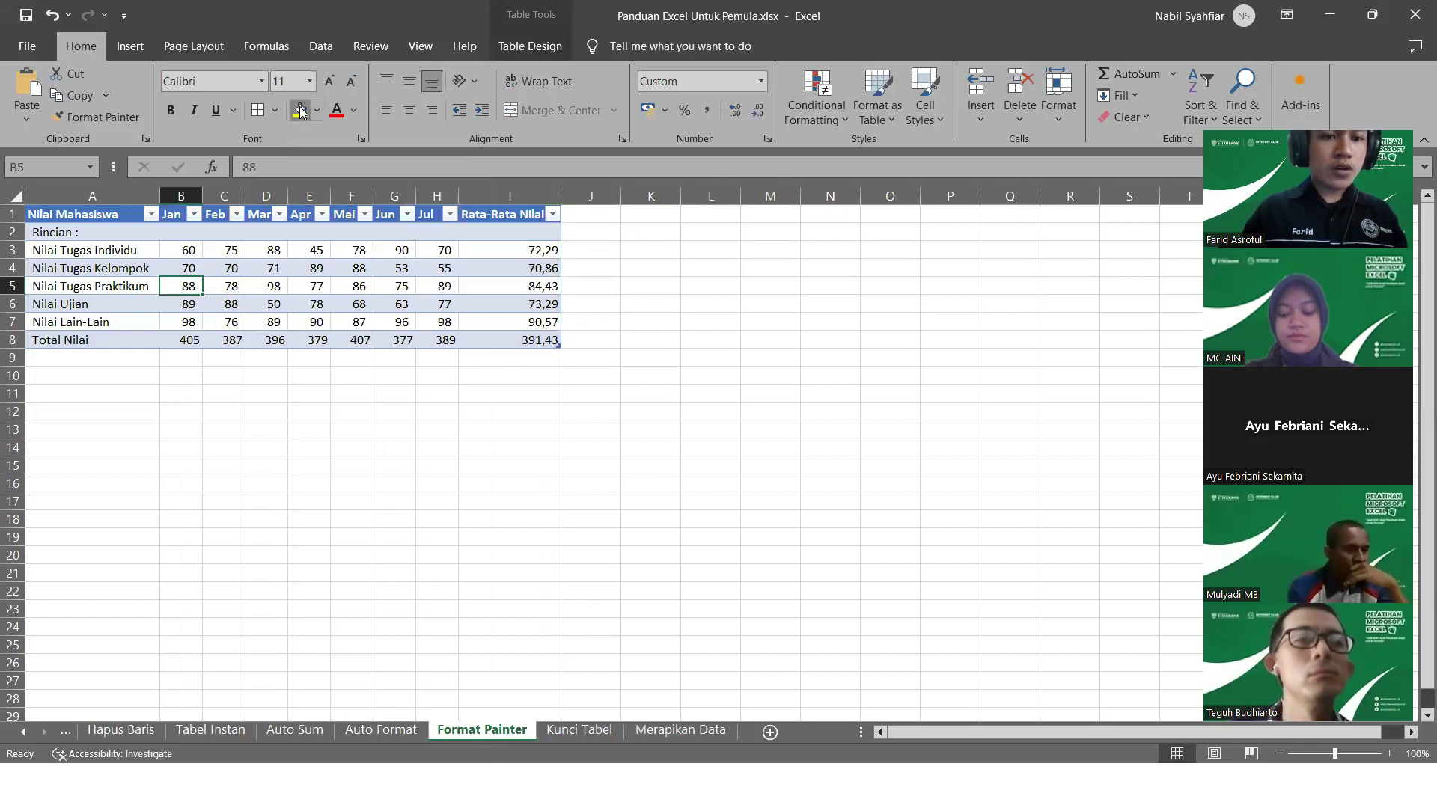
pyautogui.click(170, 112)
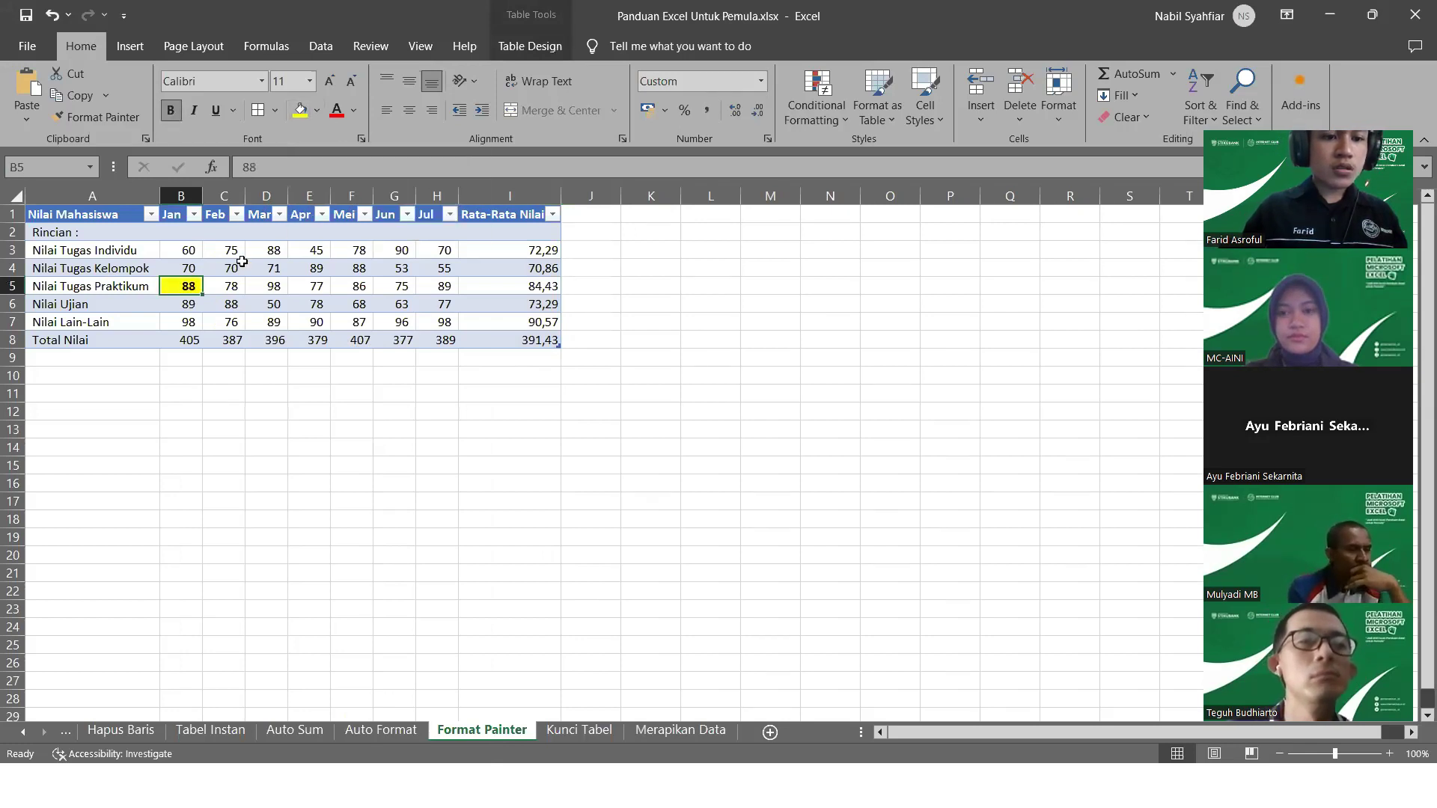
# Give D5 (98) the same yellow fill and bold, then reselect B5 as the source
pyautogui.click(266, 284)
pyautogui.click(300, 110)
pyautogui.click(169, 110)
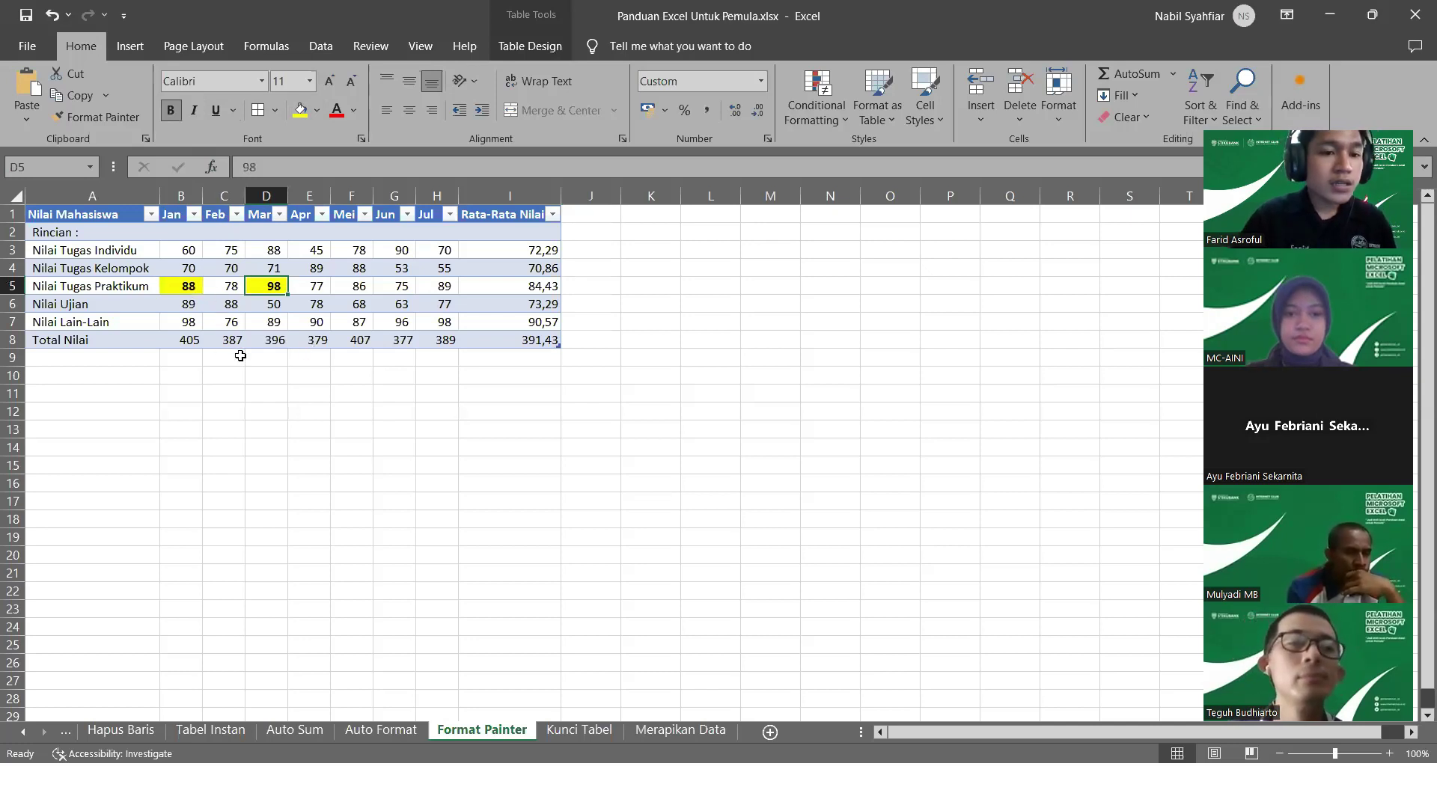
pyautogui.click(189, 286)
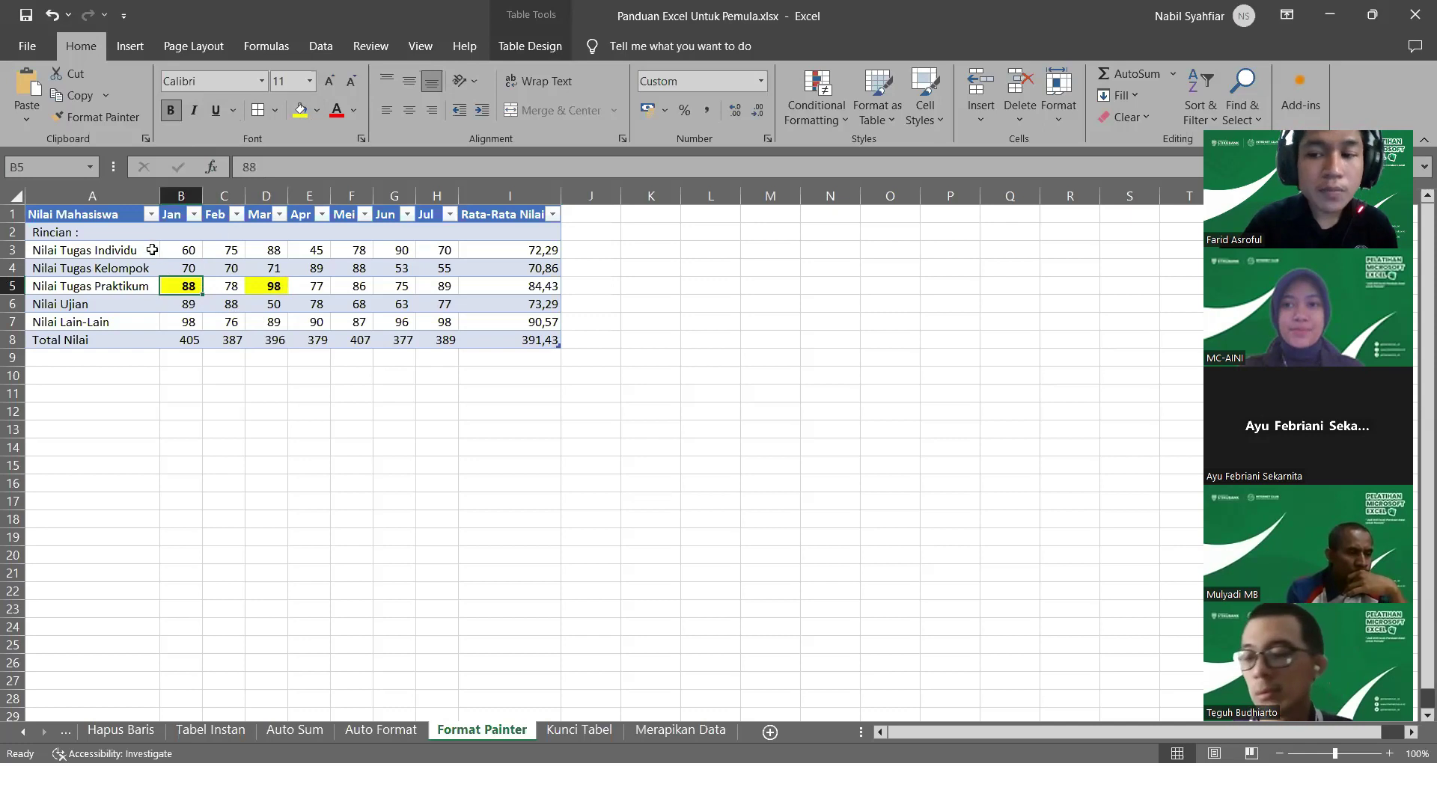
# Copy the yellow bold format one cell at a time onto F4, E3, G3, D3 and C3
pyautogui.click(107, 120)
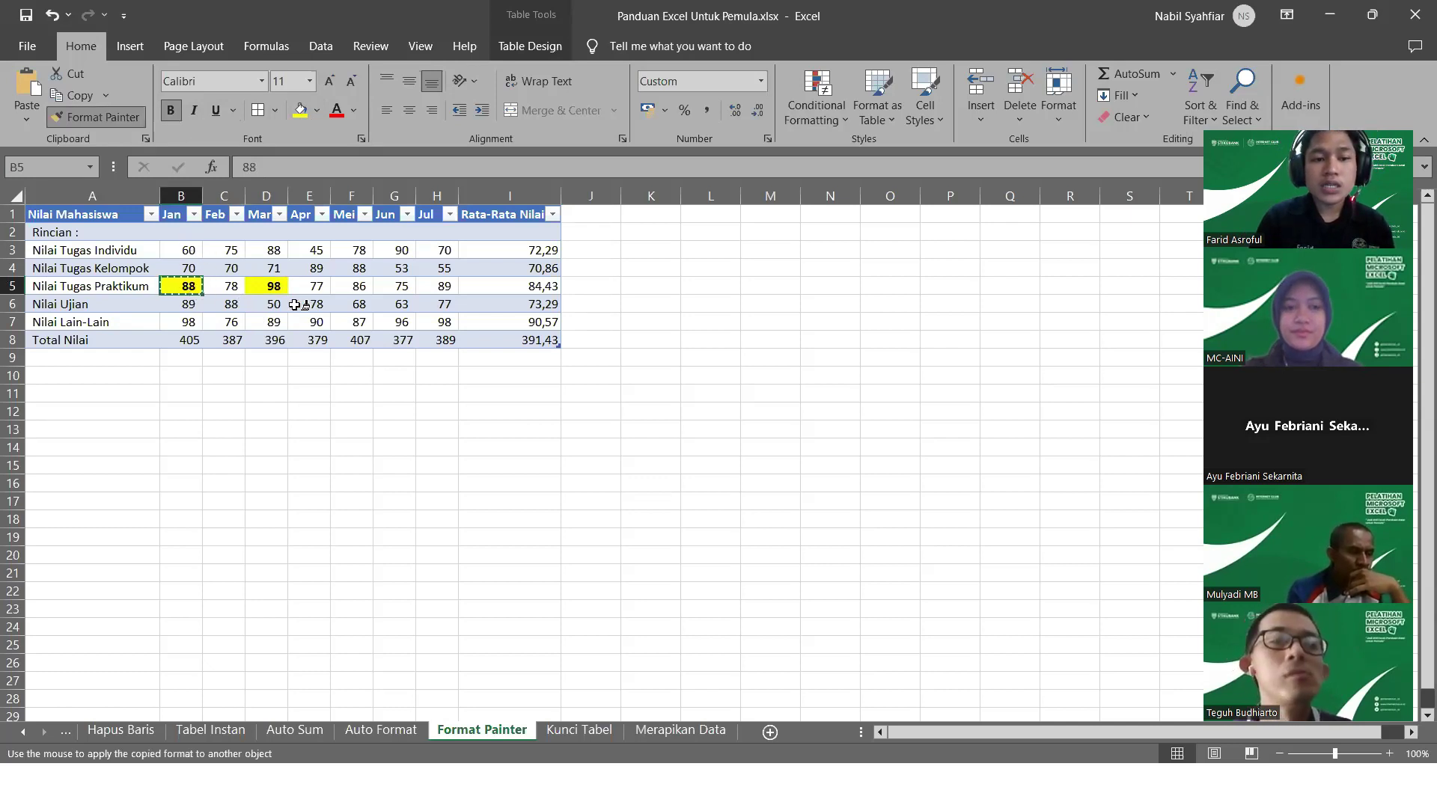
pyautogui.click(355, 269)
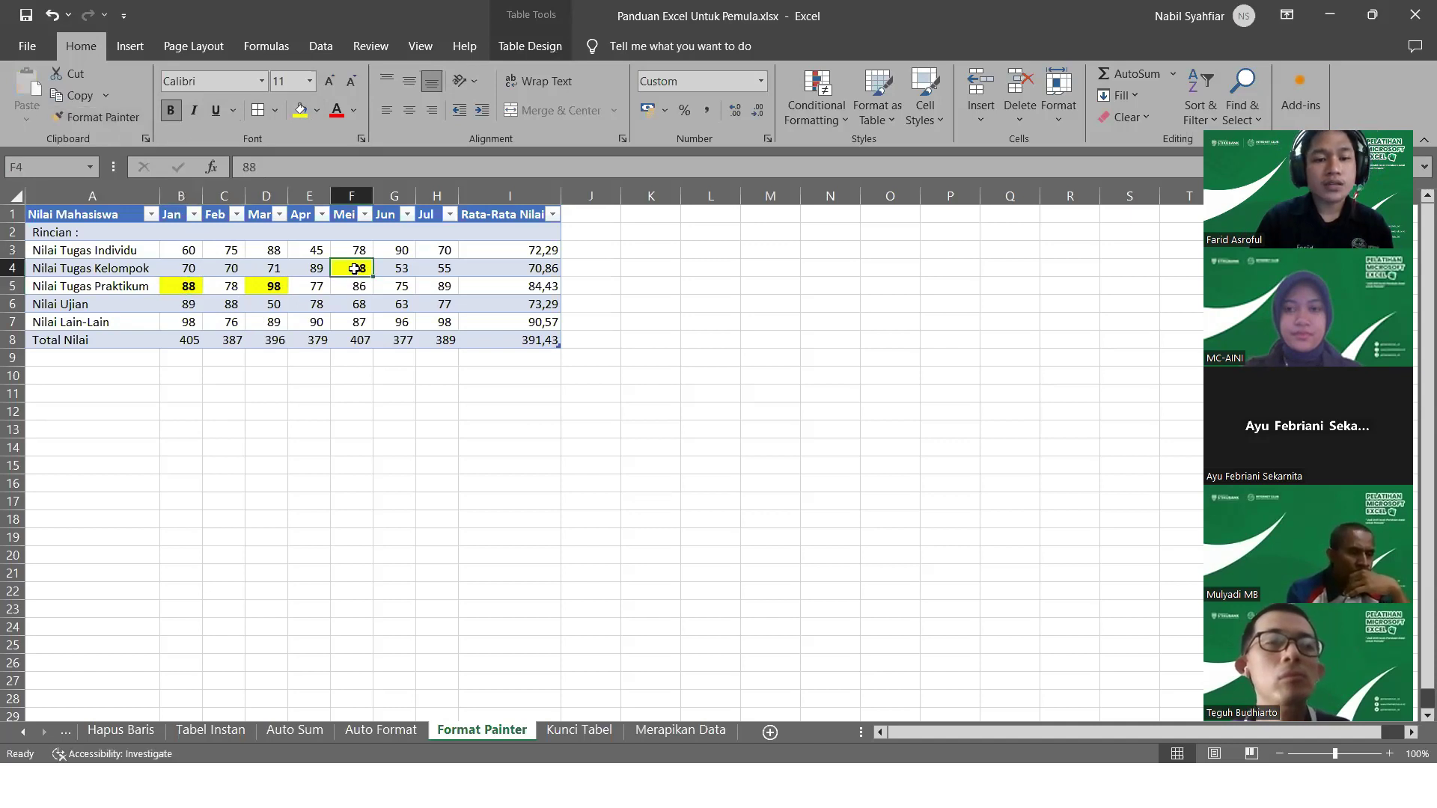
pyautogui.click(96, 117)
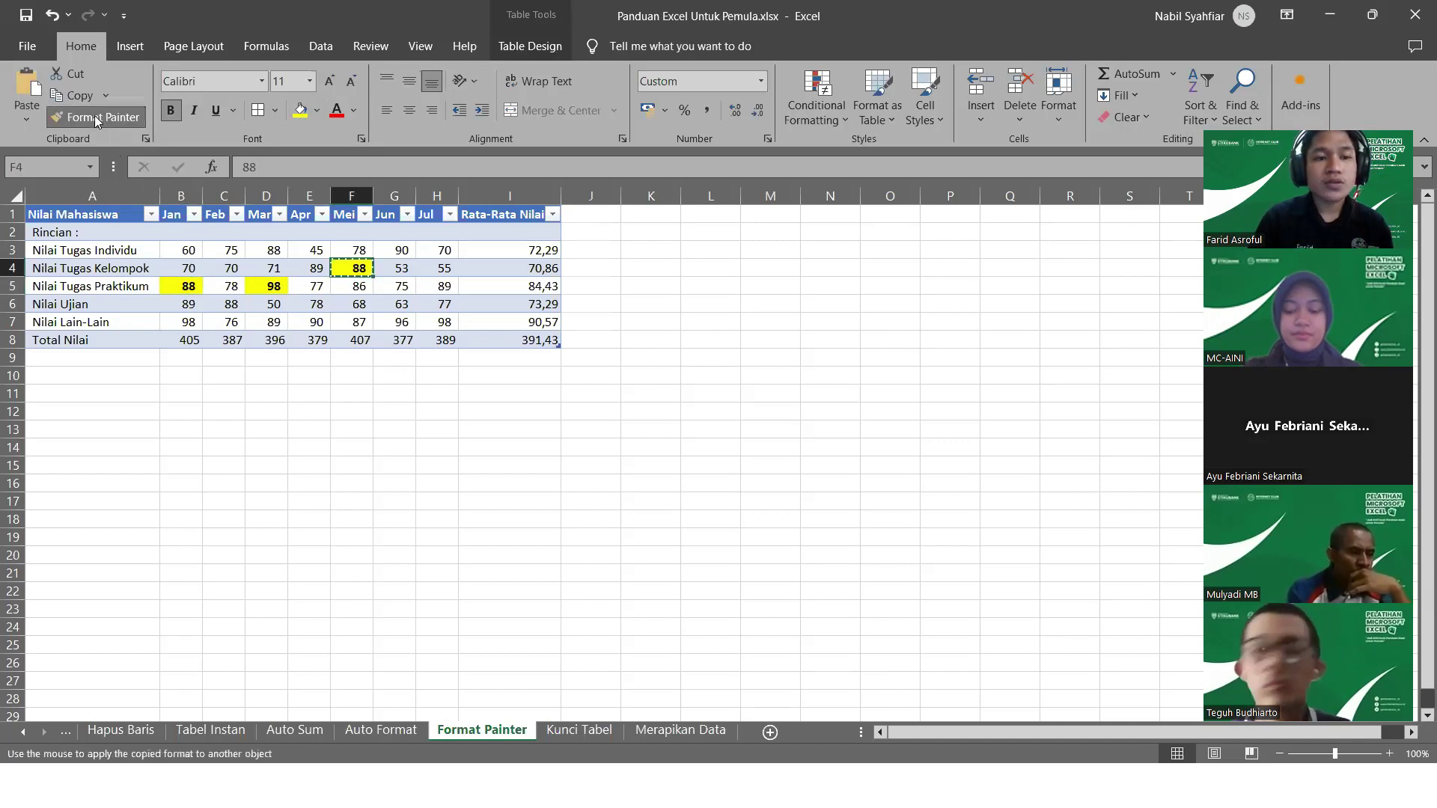
pyautogui.click(310, 252)
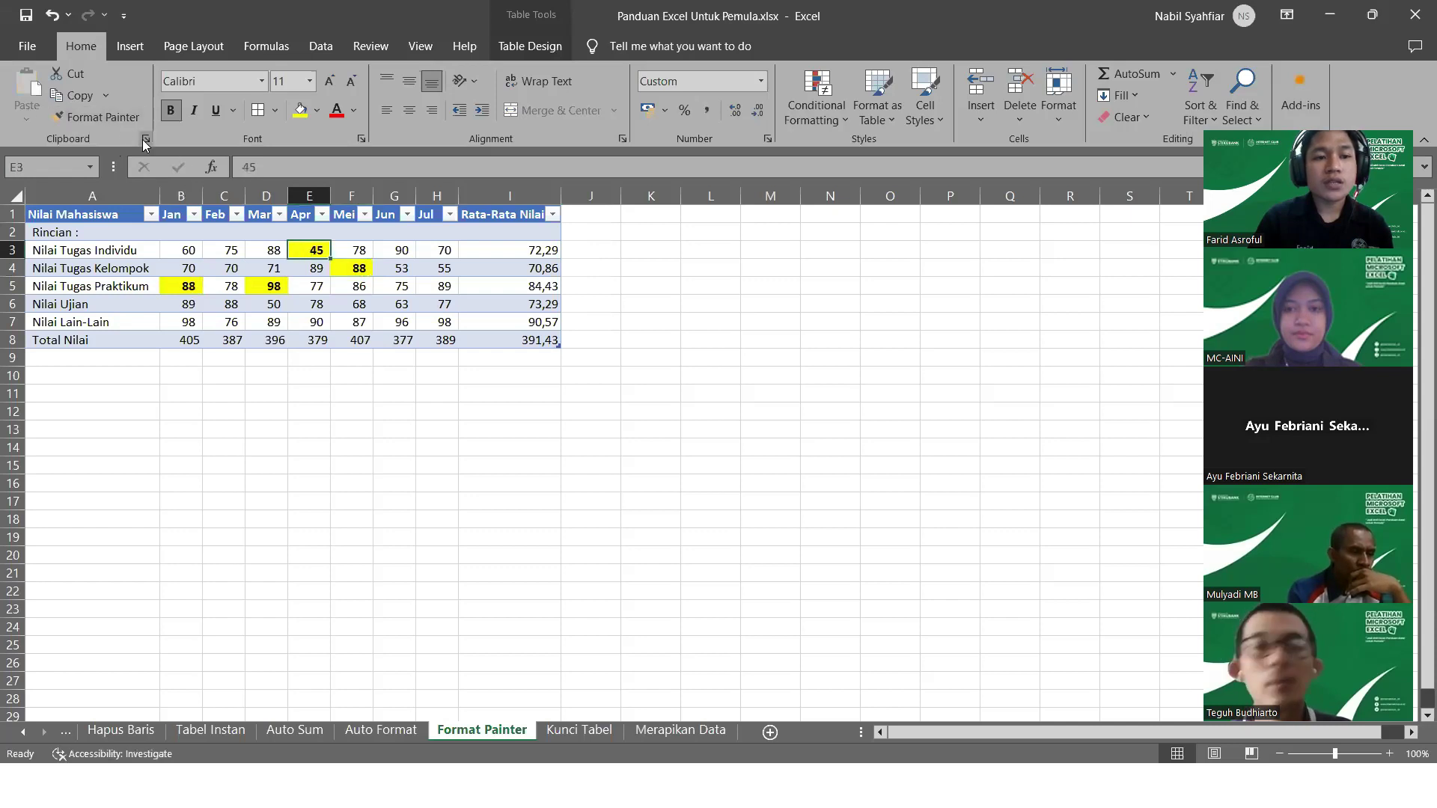
pyautogui.click(104, 115)
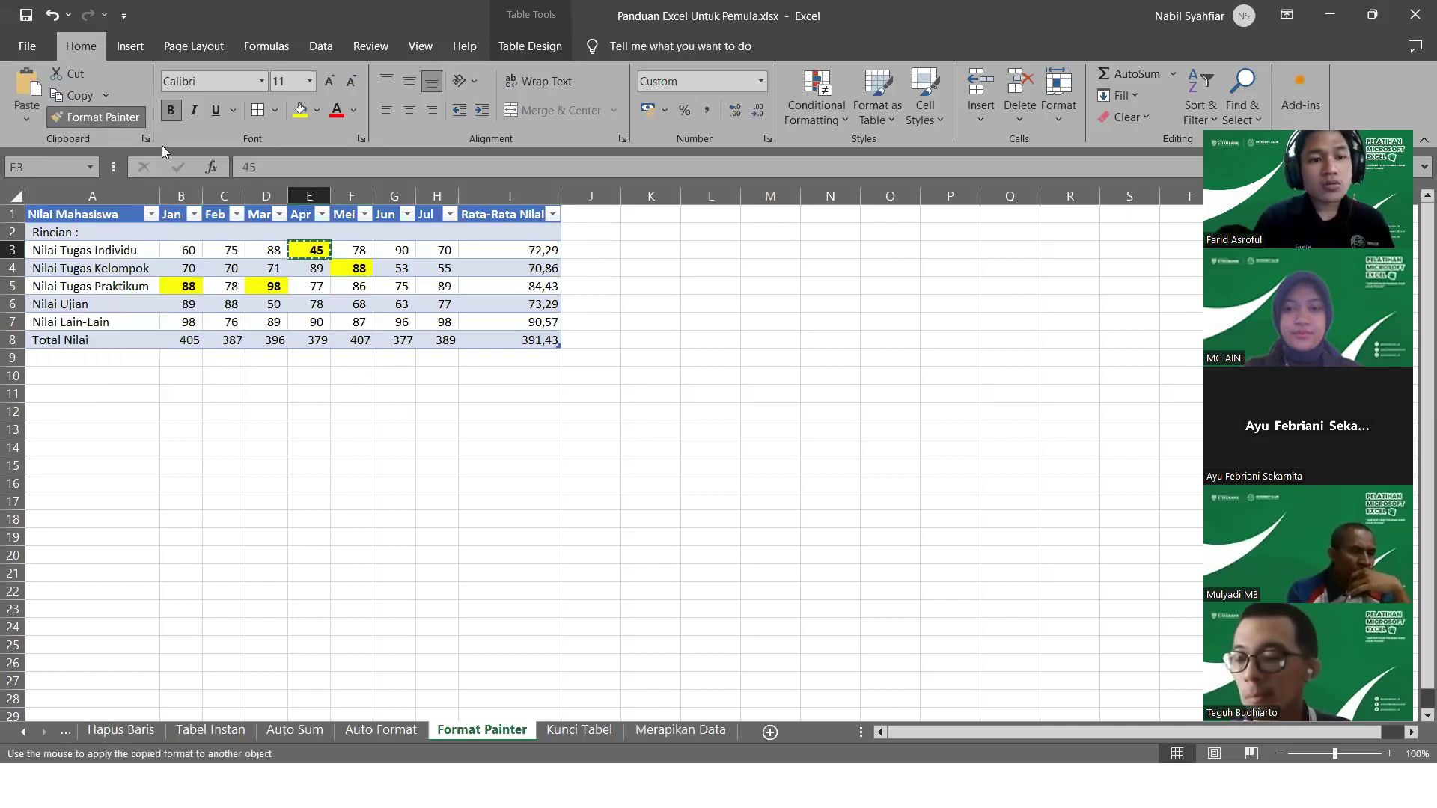
pyautogui.click(404, 249)
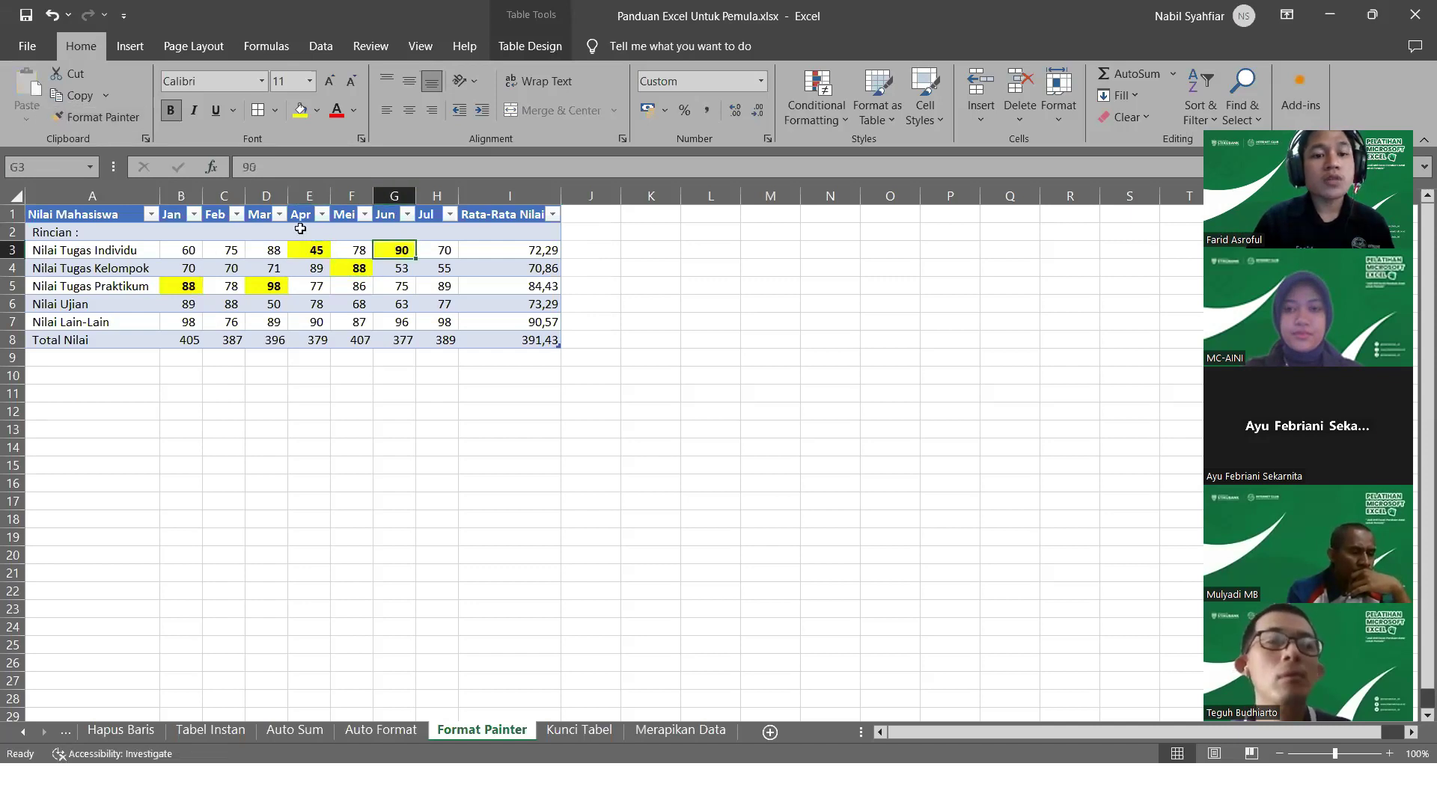
pyautogui.click(103, 116)
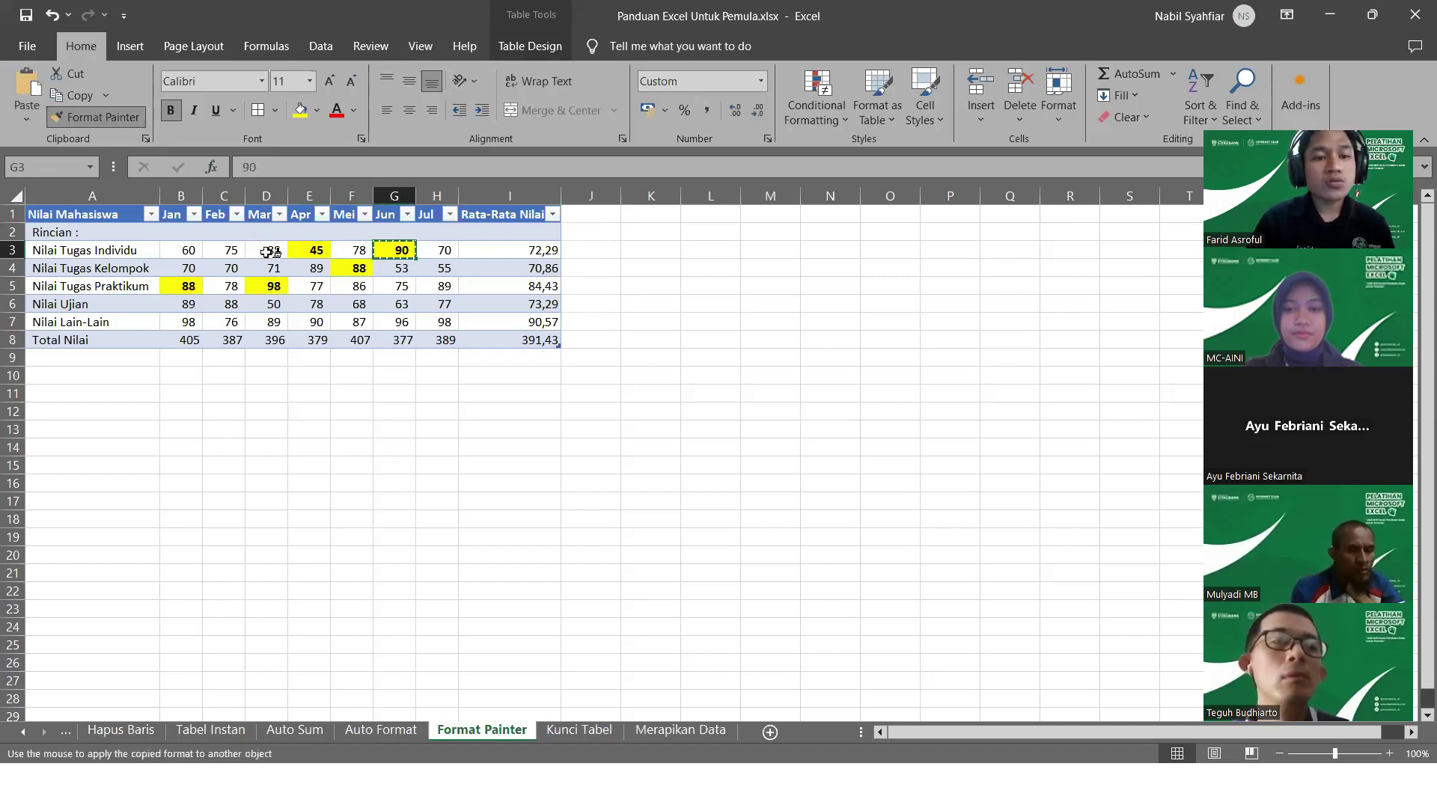
pyautogui.click(263, 250)
pyautogui.click(95, 118)
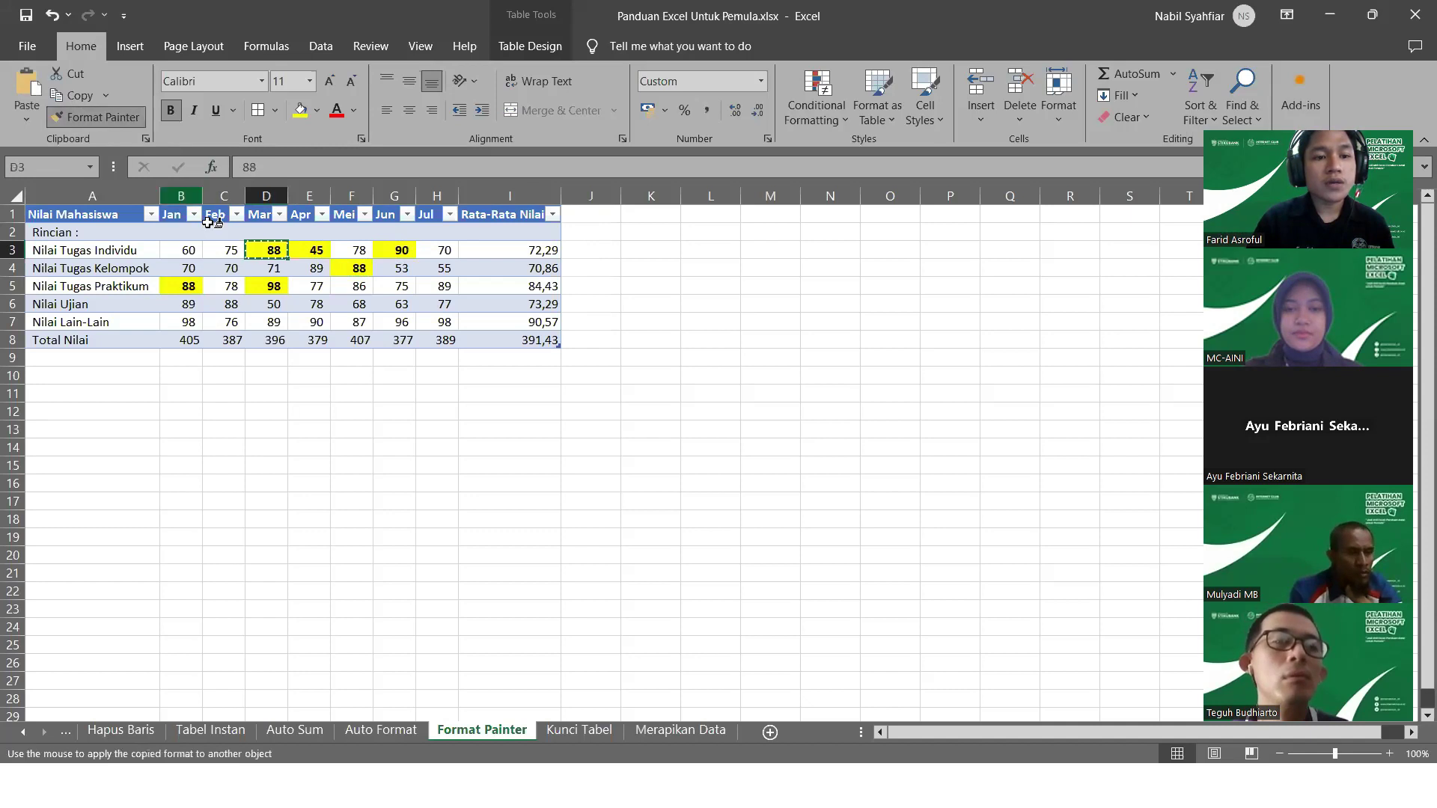
pyautogui.click(227, 254)
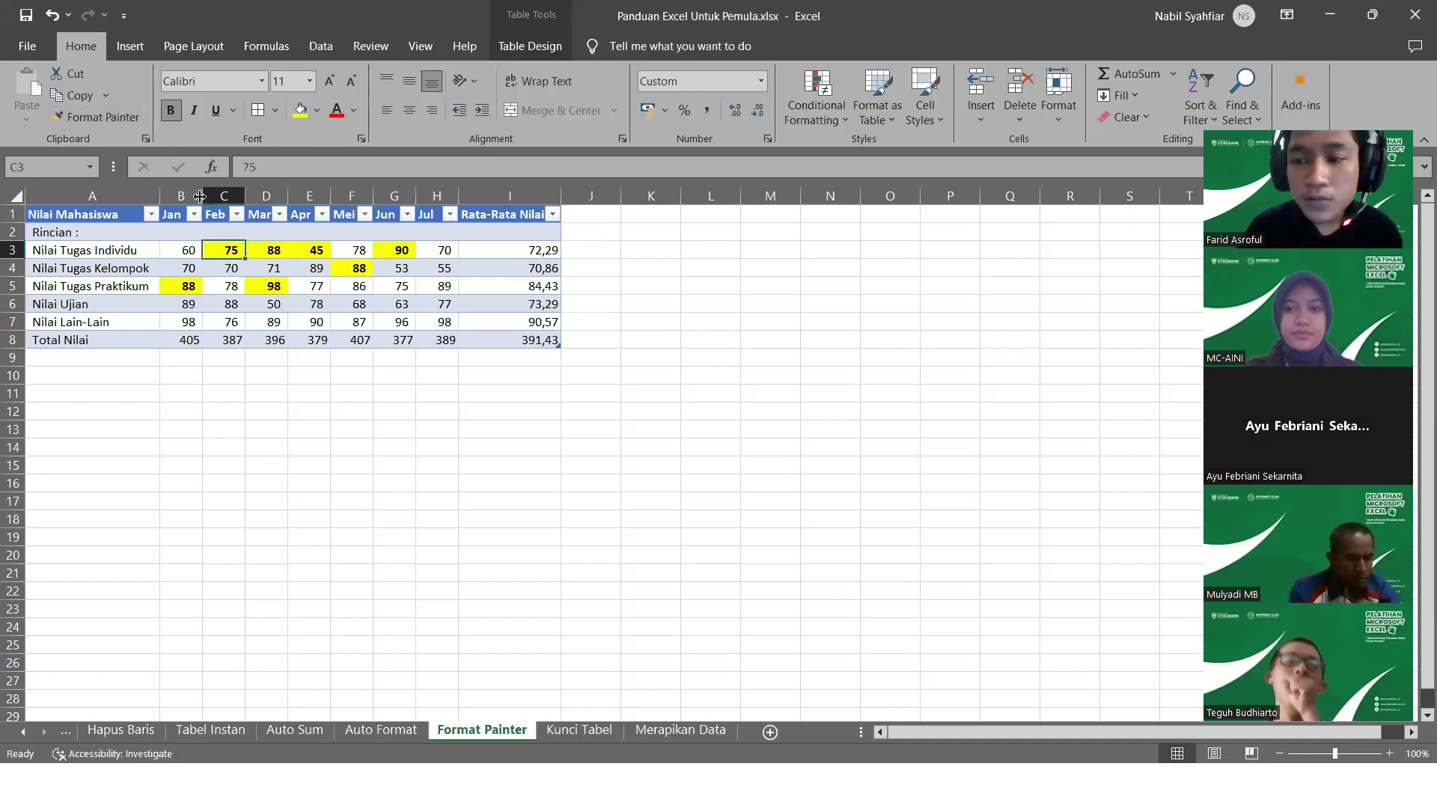
# With Format Painter locked on, paint H4–H7, G7–D7 and blank cells G10, F11, I12
pyautogui.click(116, 118)
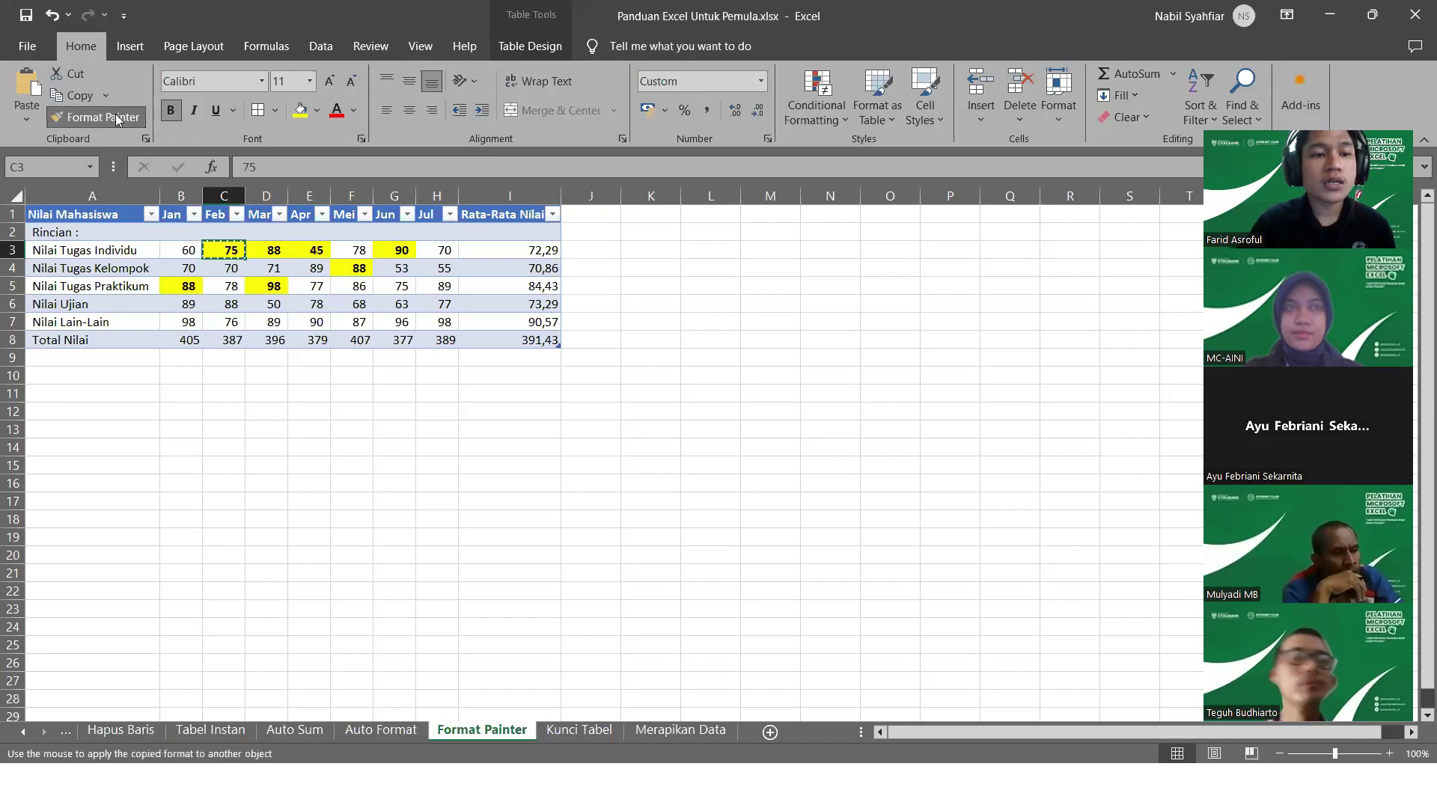
pyautogui.click(445, 269)
pyautogui.click(447, 286)
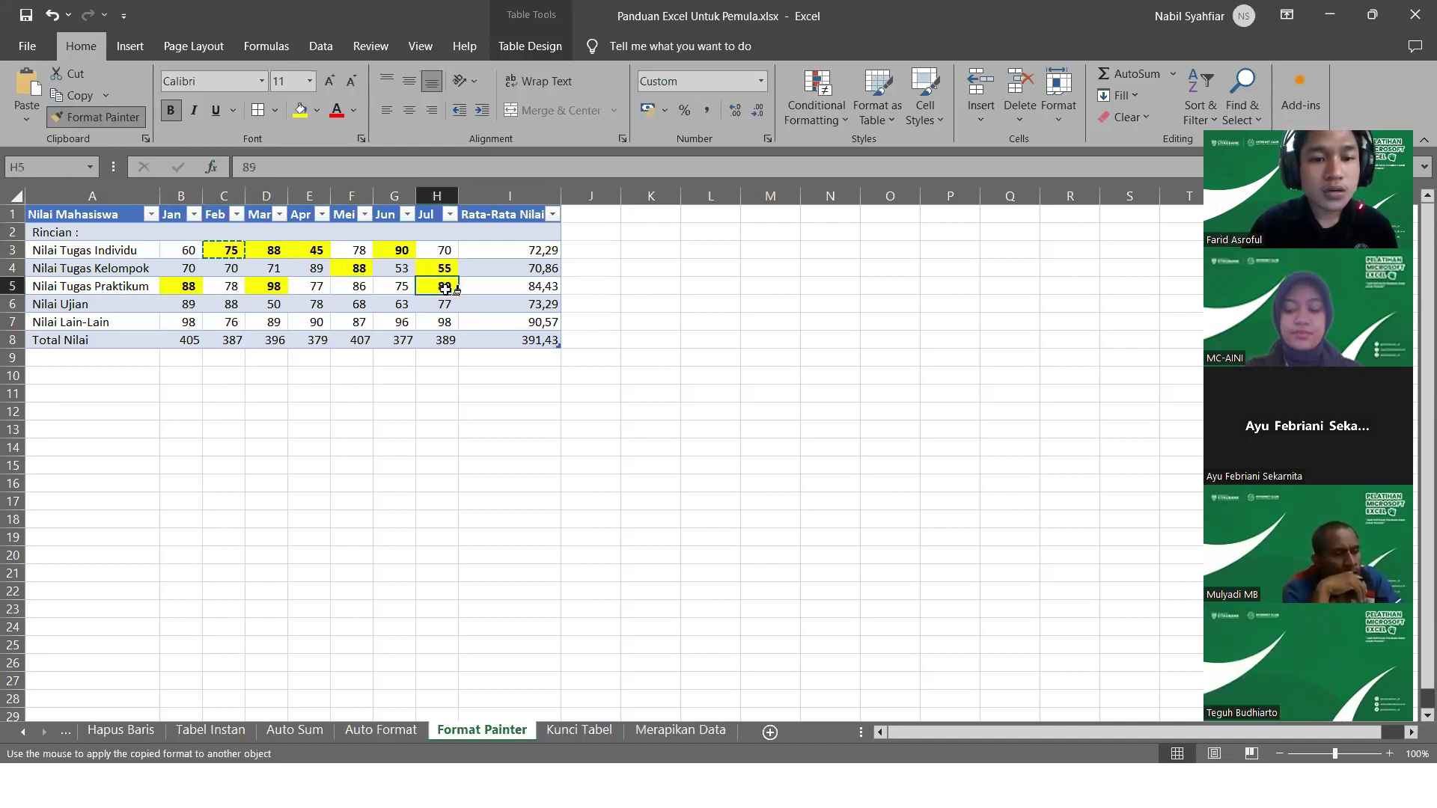
pyautogui.click(447, 303)
pyautogui.click(445, 321)
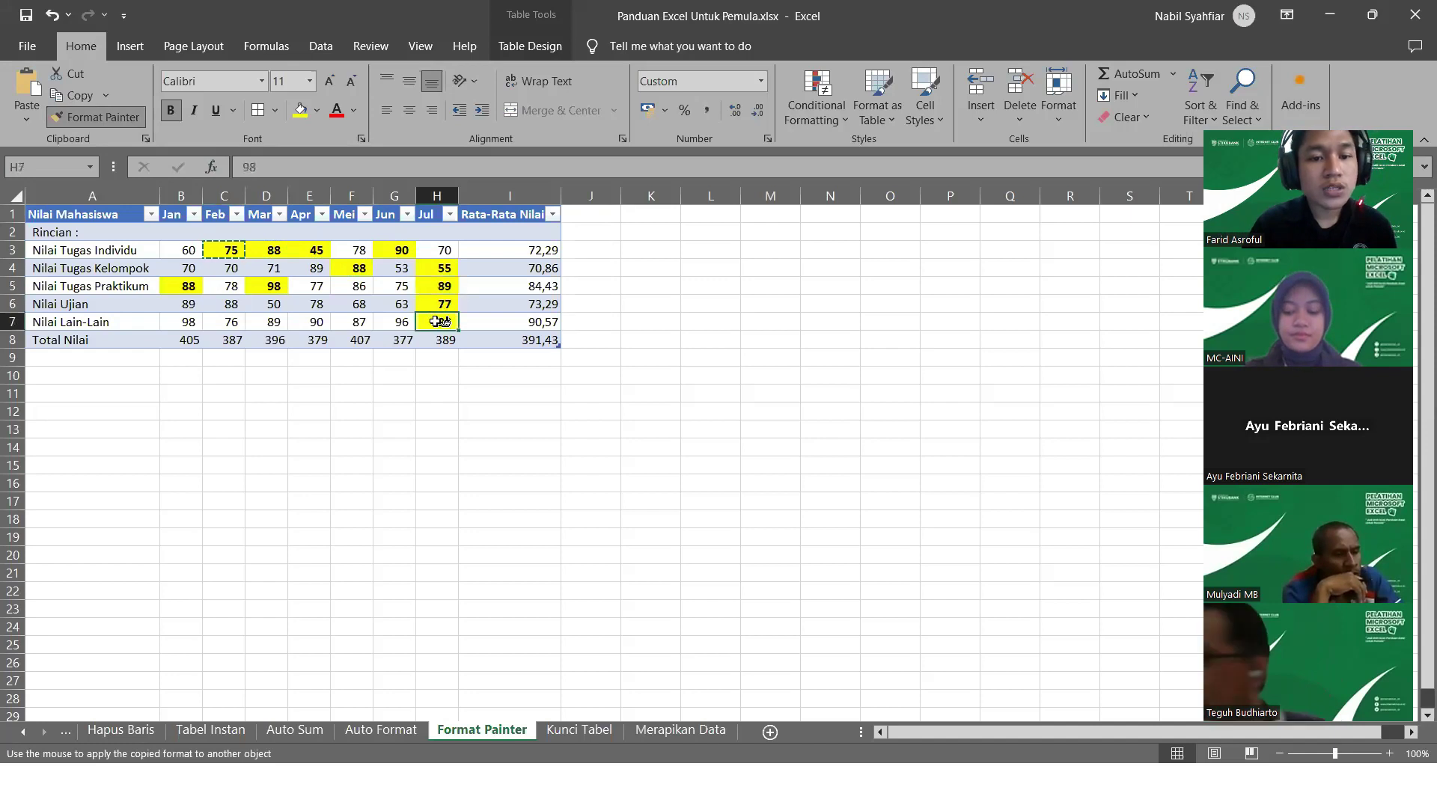
pyautogui.click(404, 322)
pyautogui.click(358, 322)
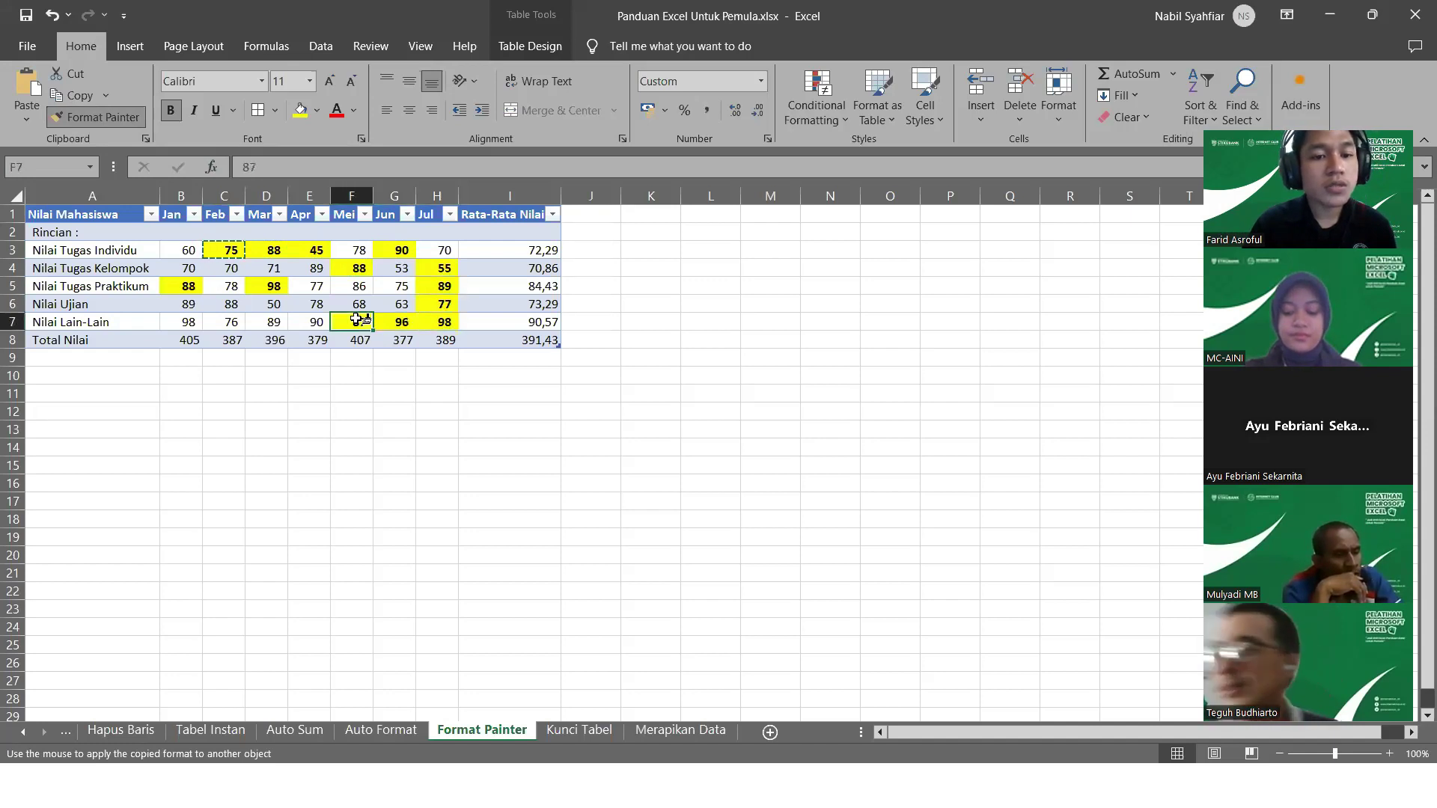
pyautogui.click(316, 322)
pyautogui.click(263, 321)
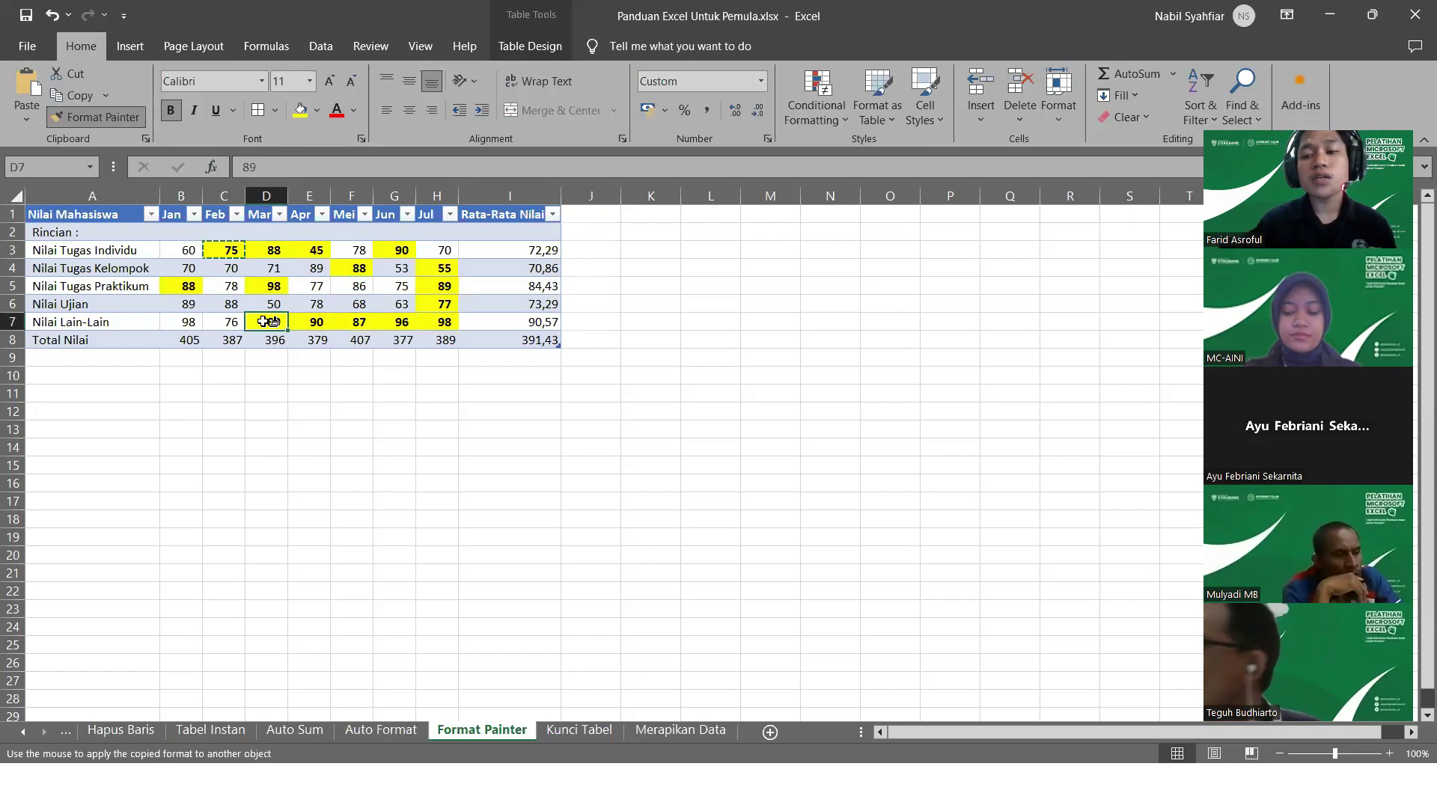
pyautogui.click(394, 375)
pyautogui.click(352, 394)
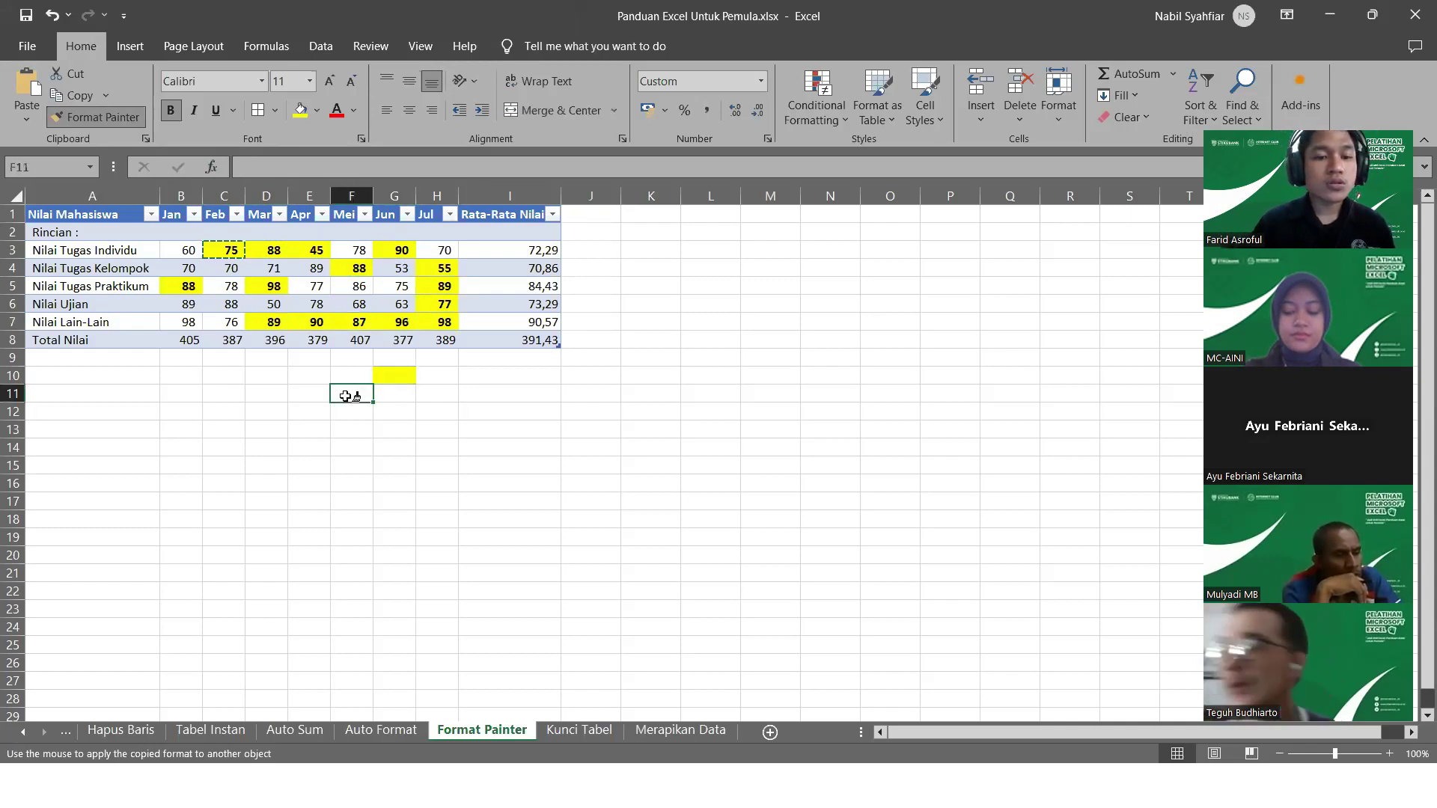
pyautogui.click(490, 407)
pyautogui.click(513, 386)
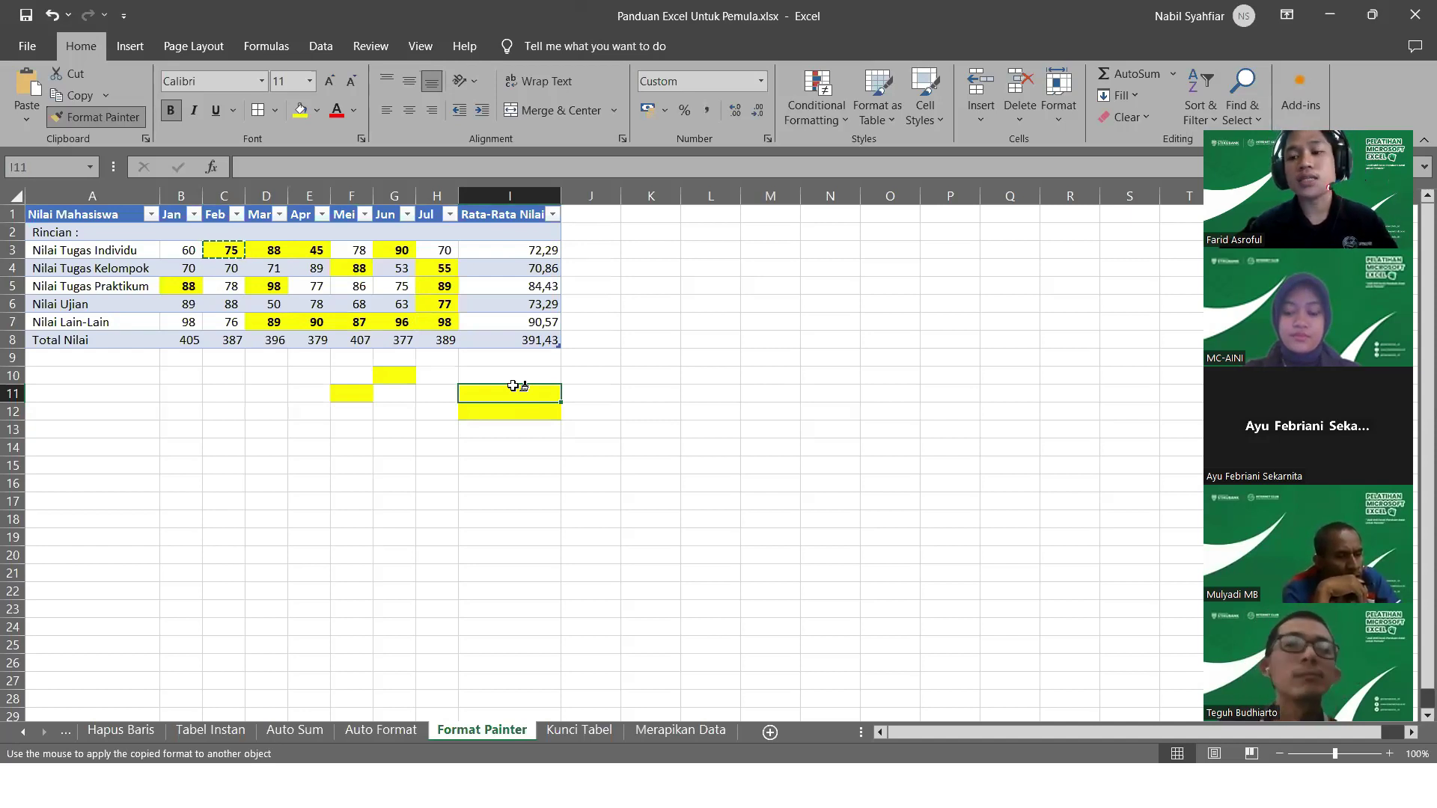
pyautogui.click(513, 386)
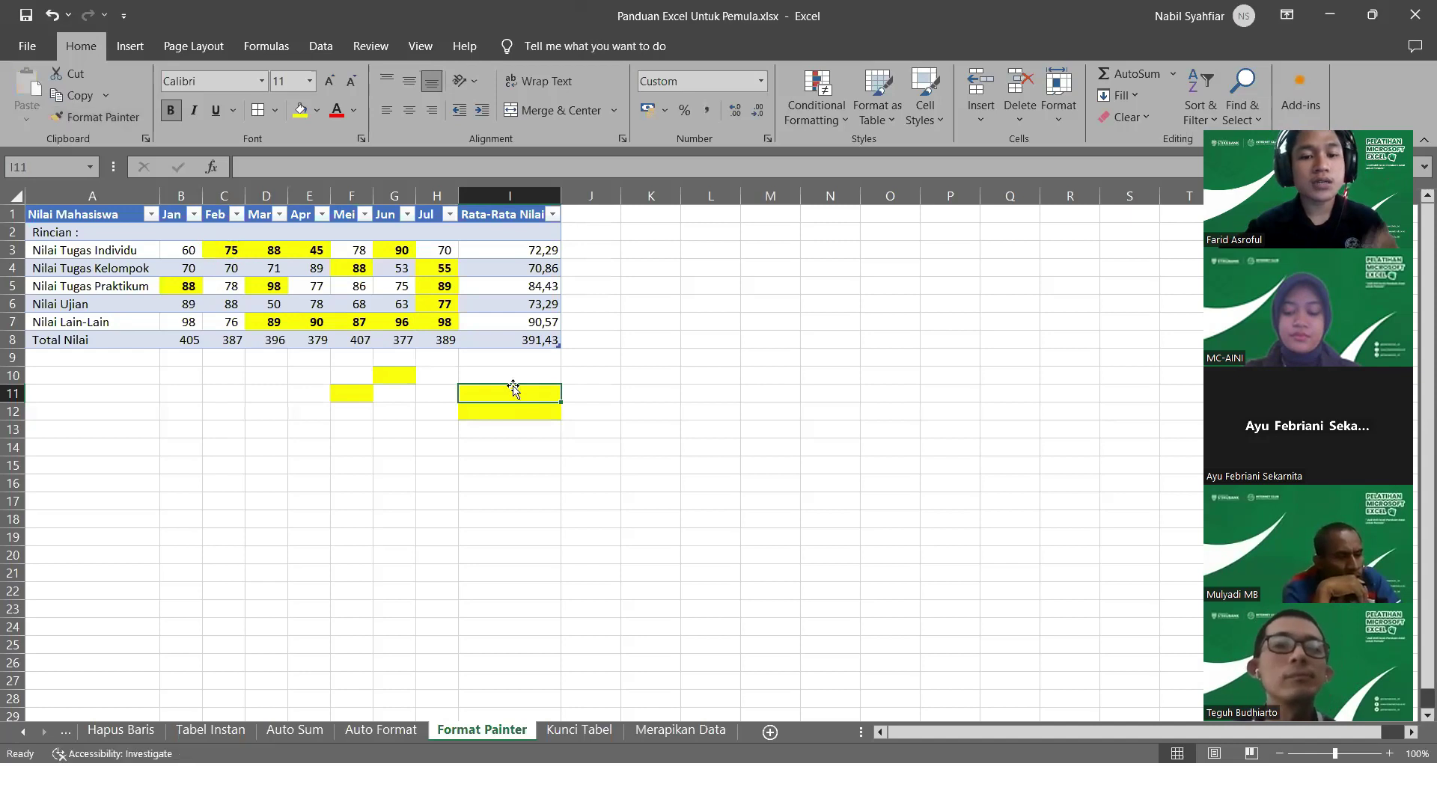
pyautogui.click(597, 364)
pyautogui.click(648, 353)
pyautogui.click(731, 355)
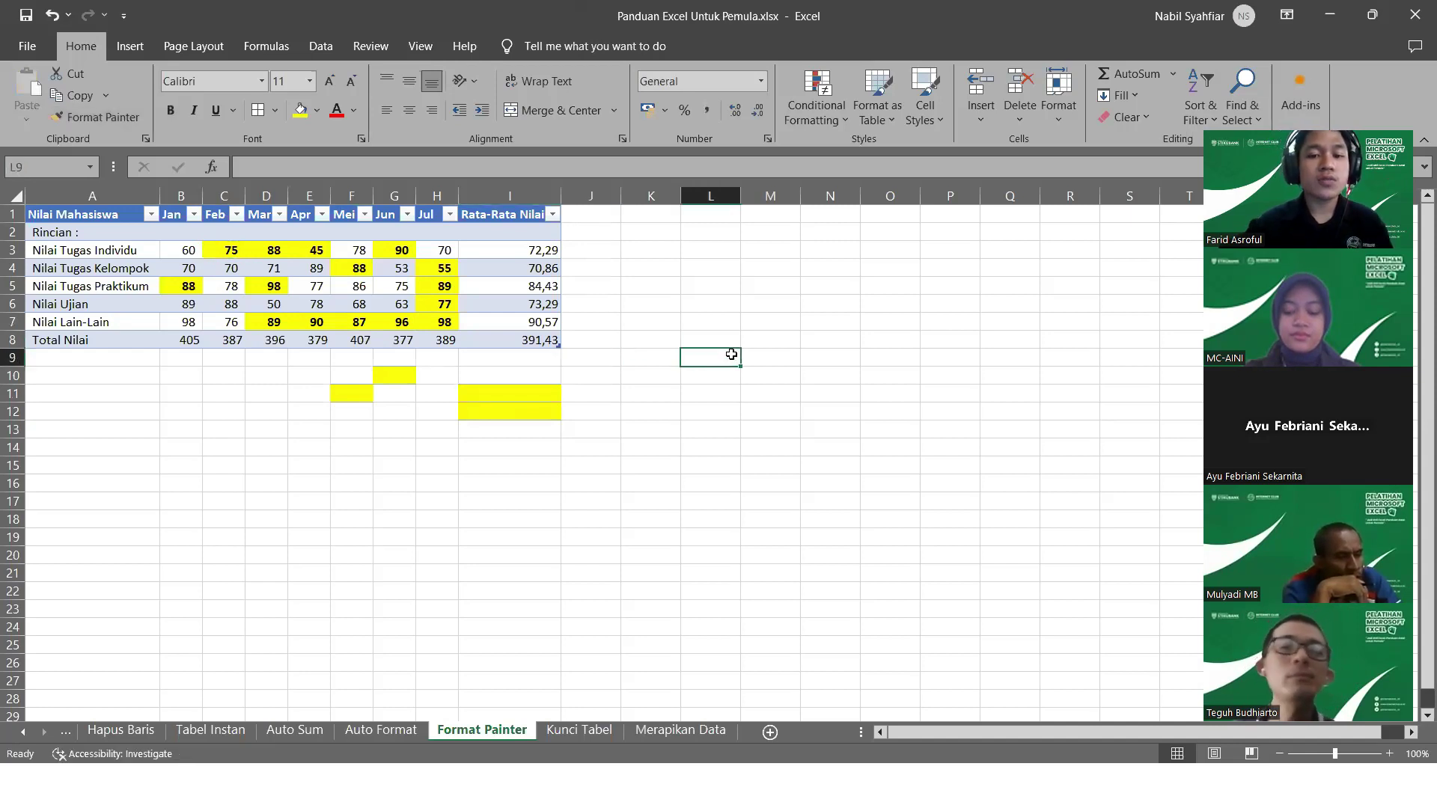
pyautogui.click(644, 403)
pyautogui.click(487, 452)
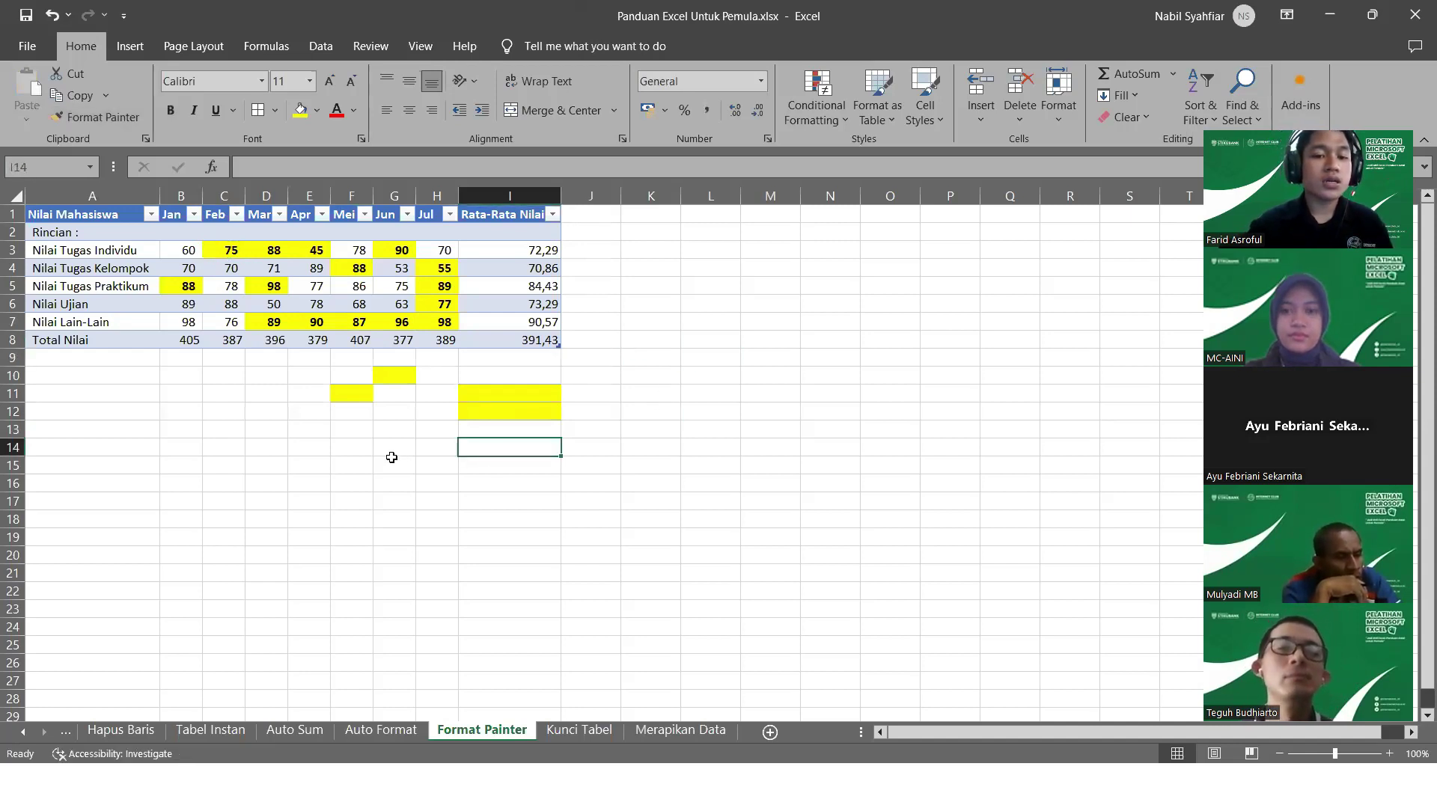
pyautogui.click(392, 462)
pyautogui.click(324, 459)
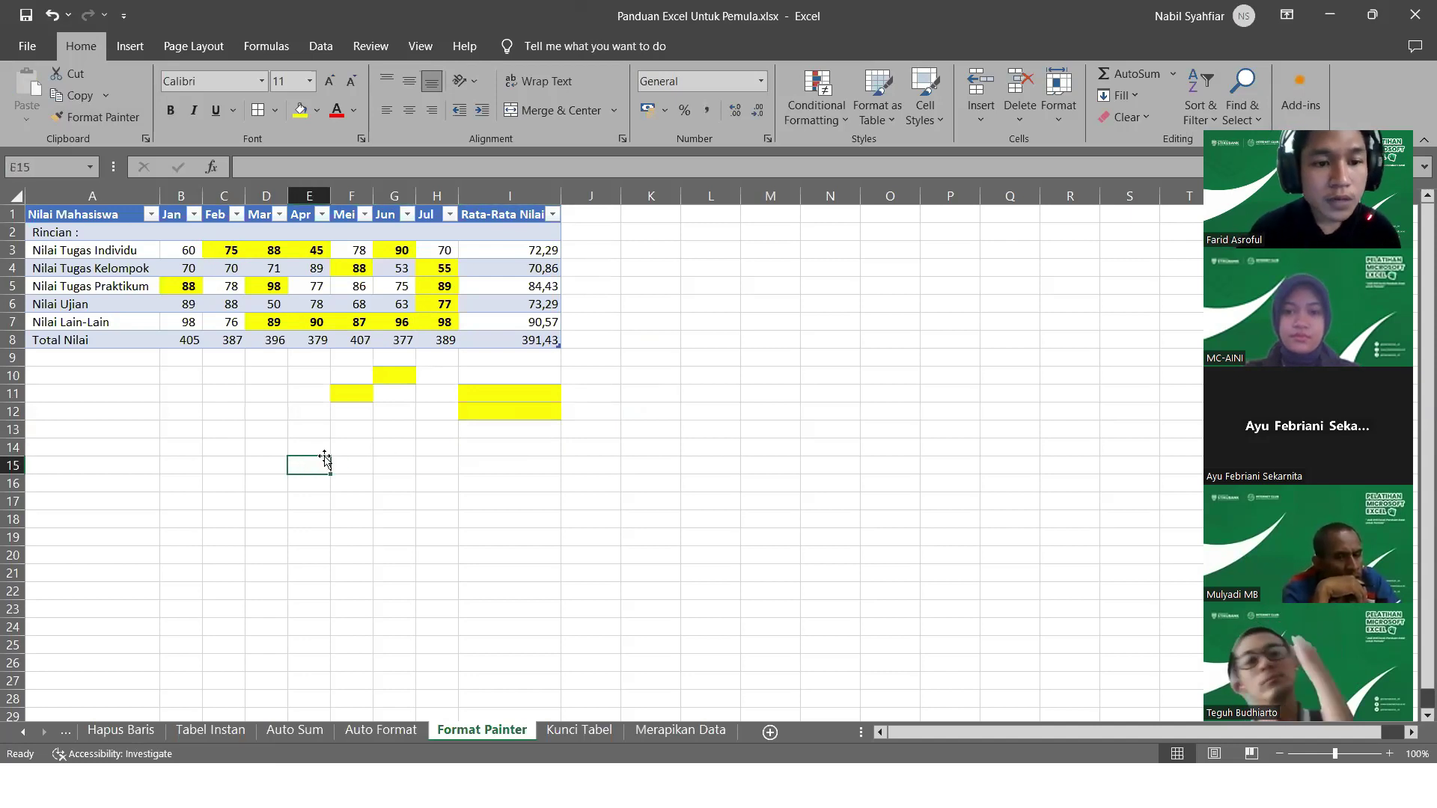
pyautogui.click(180, 289)
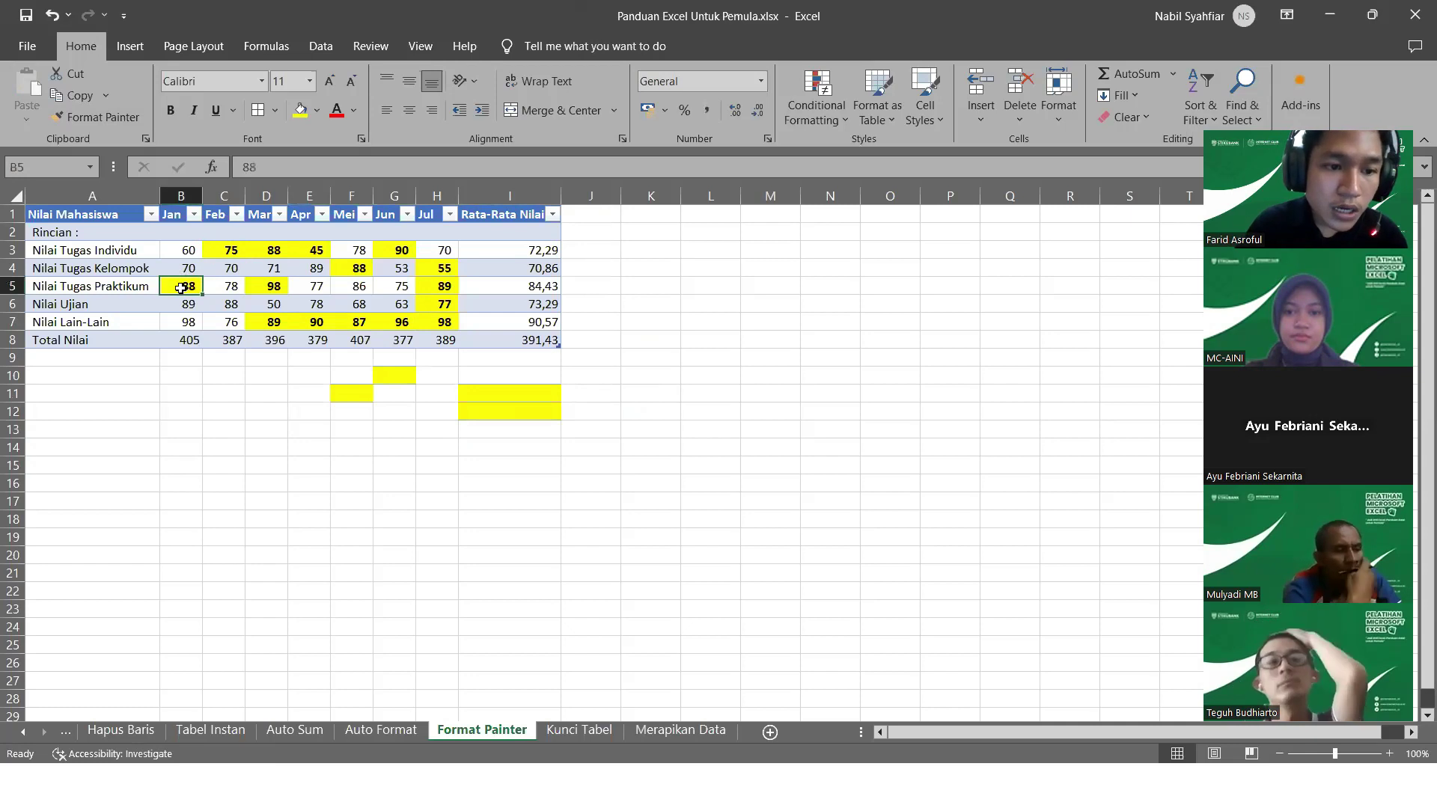
pyautogui.click(257, 286)
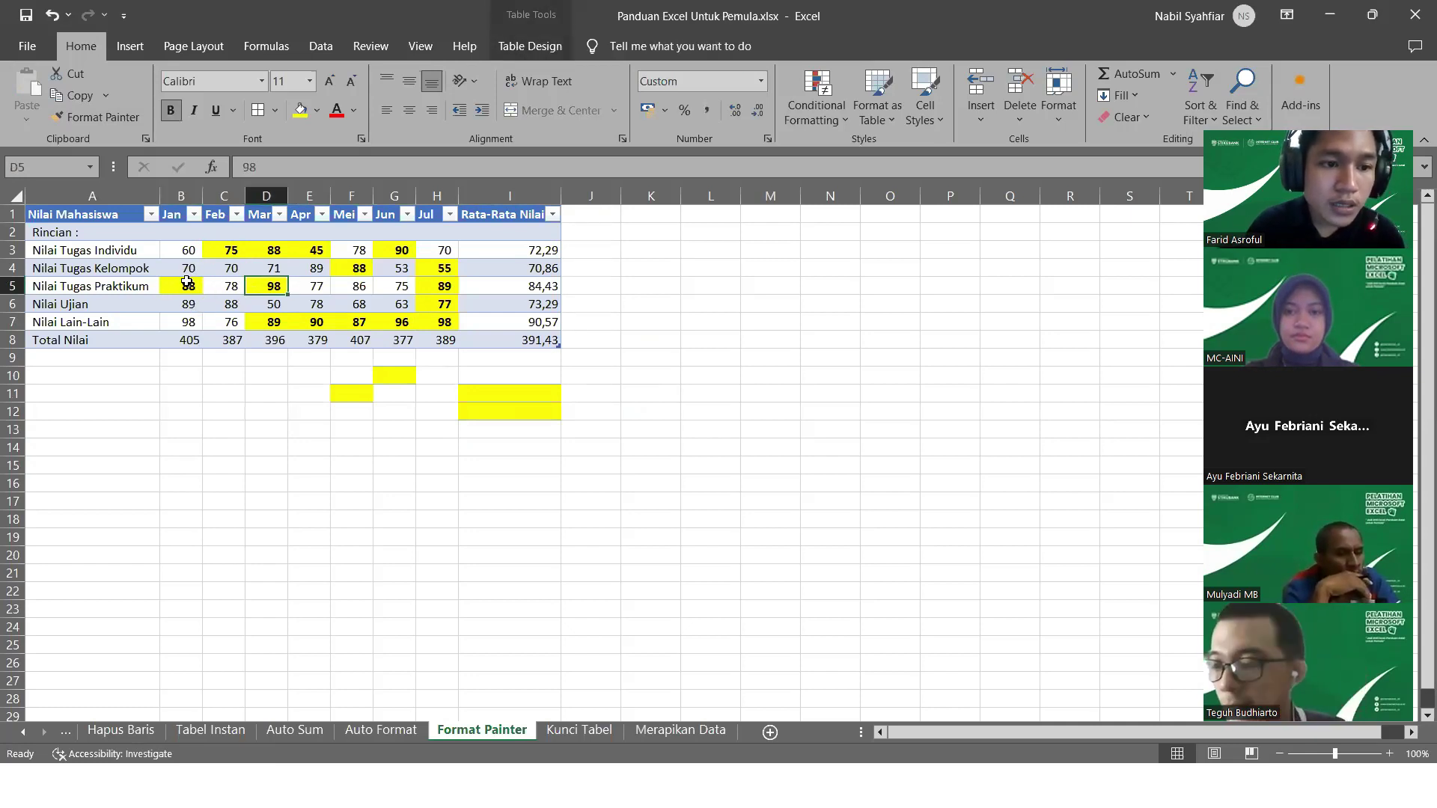
pyautogui.click(186, 280)
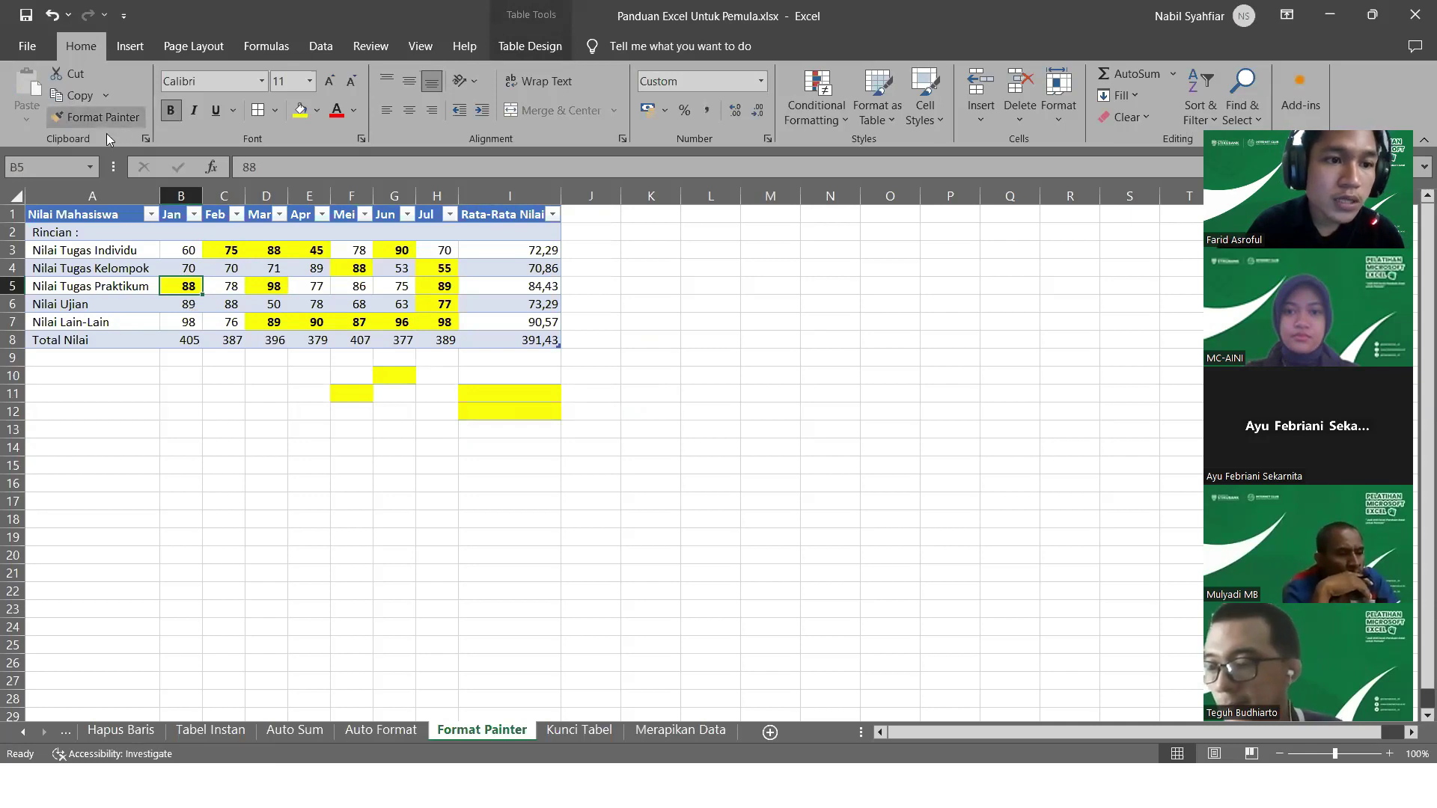
pyautogui.click(500, 464)
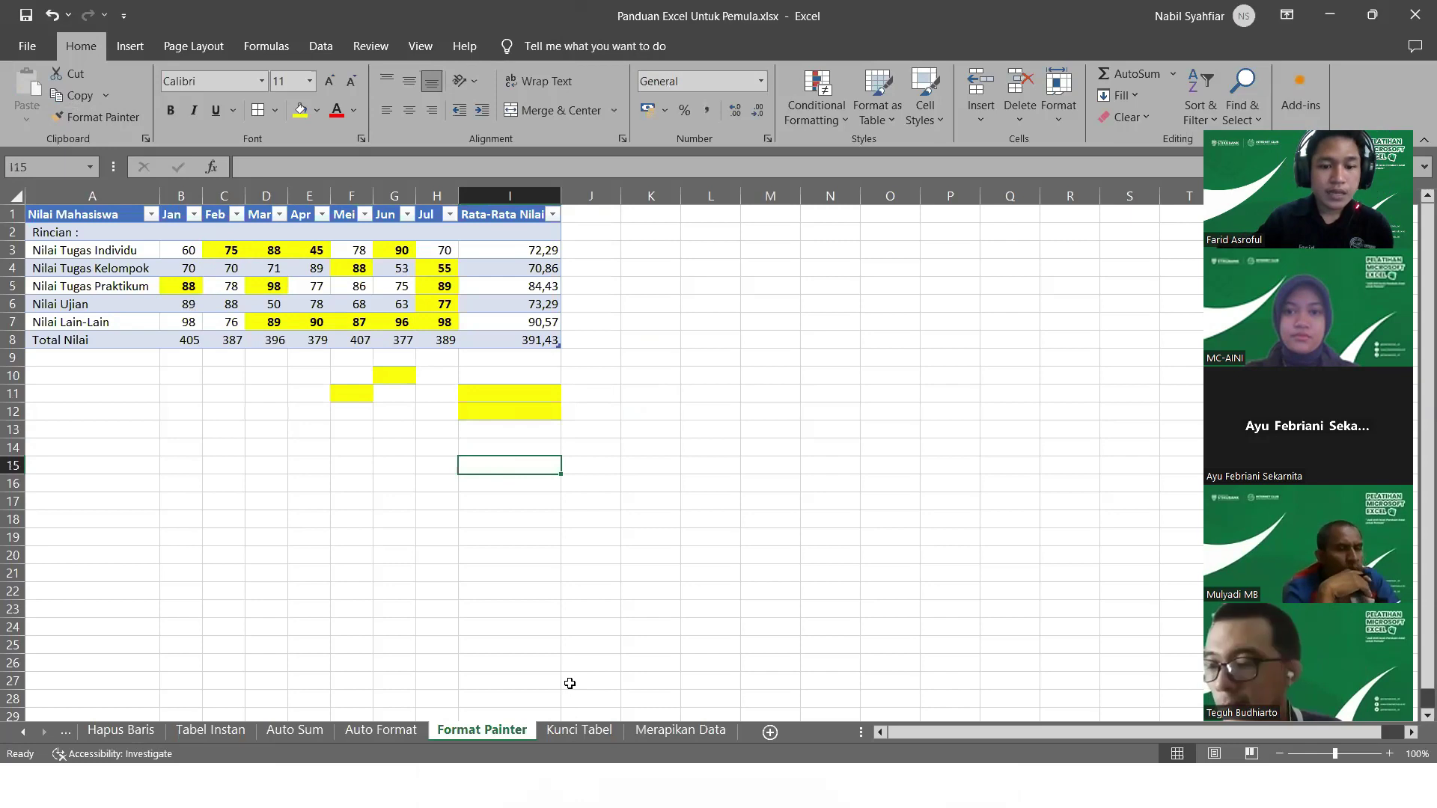
# Switch to the Kunci Tabel sheet and scroll through its Date, Sales Rep, Shift and price records
pyautogui.click(588, 730)
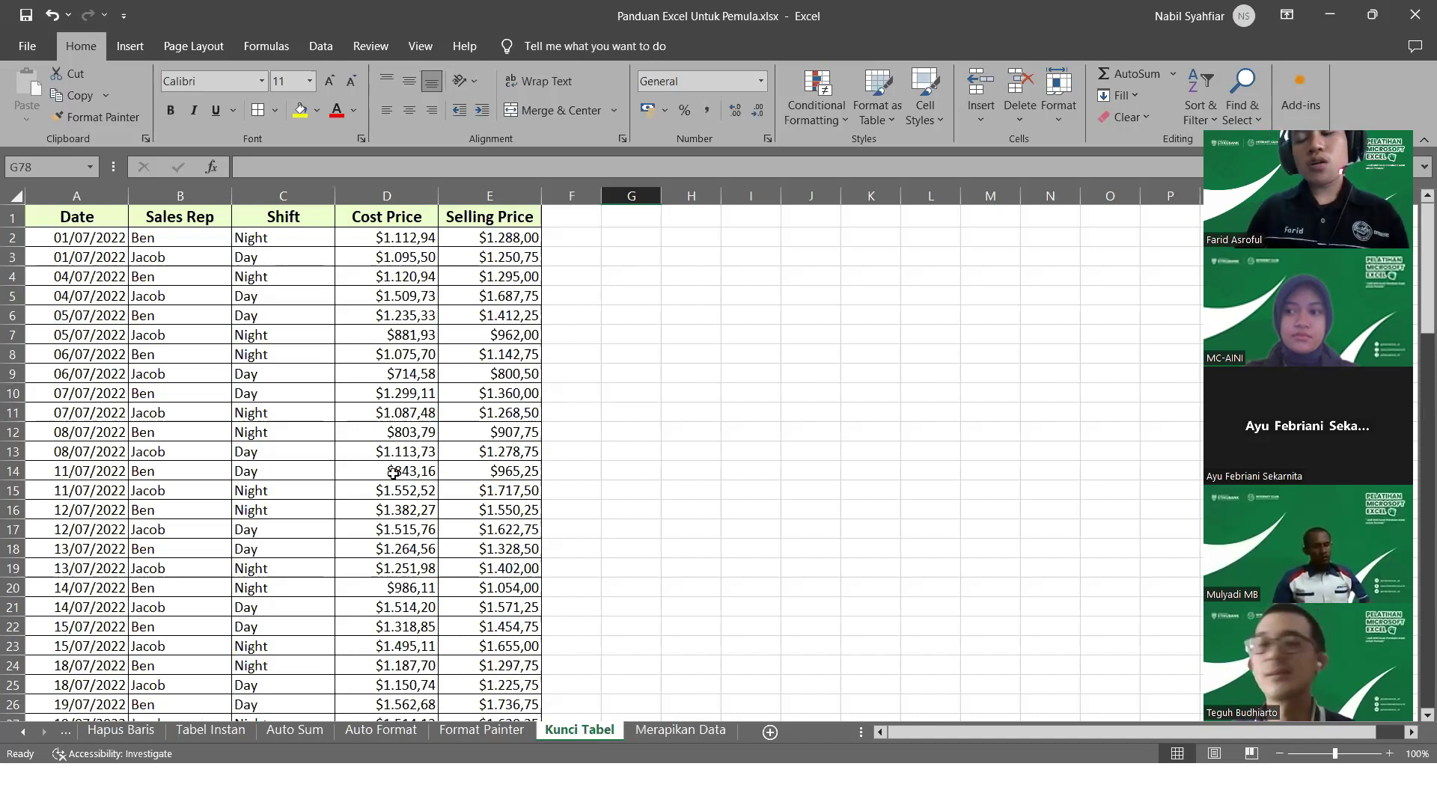
pyautogui.scroll(-6, 347, 536)
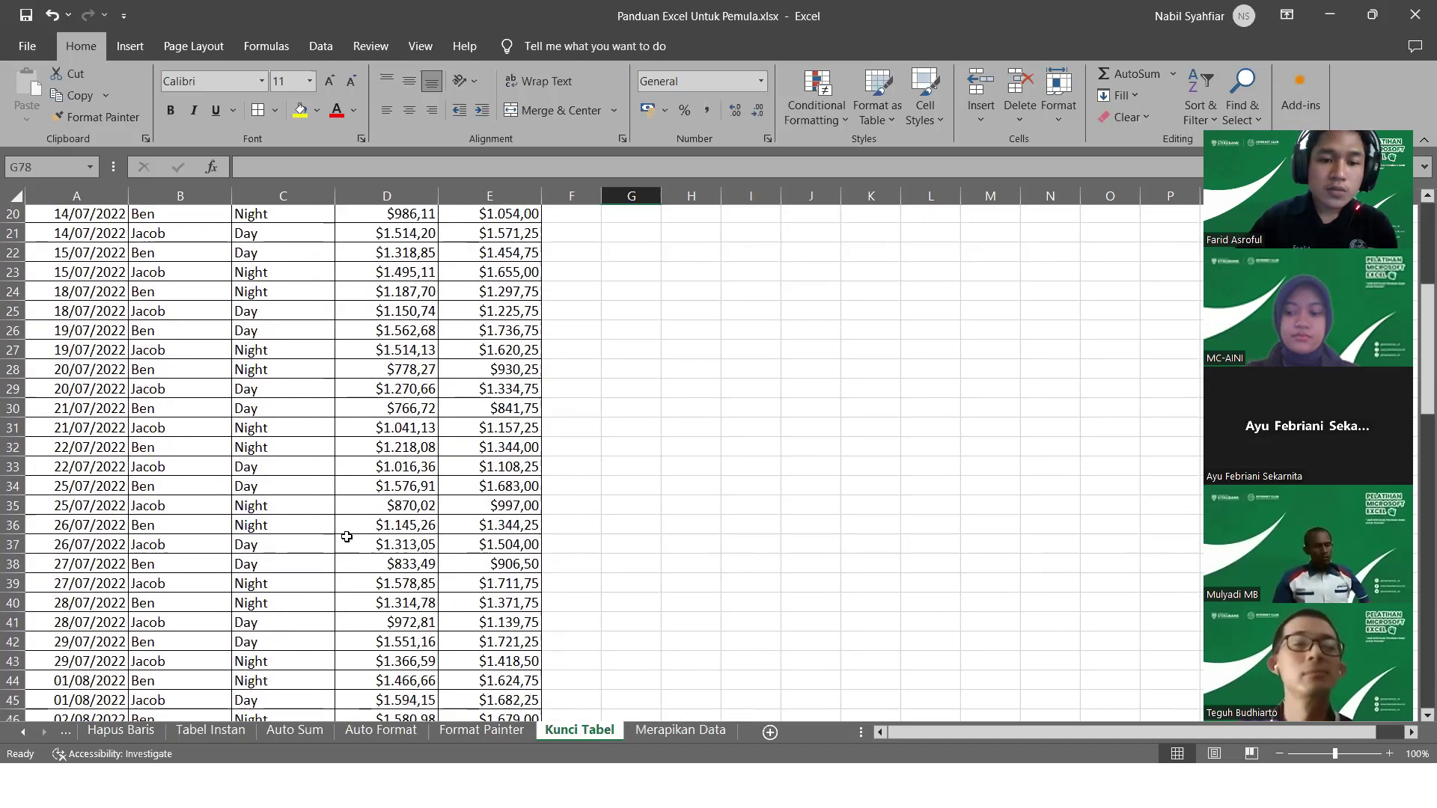
pyautogui.scroll(-2, 346, 536)
pyautogui.scroll(8, 346, 536)
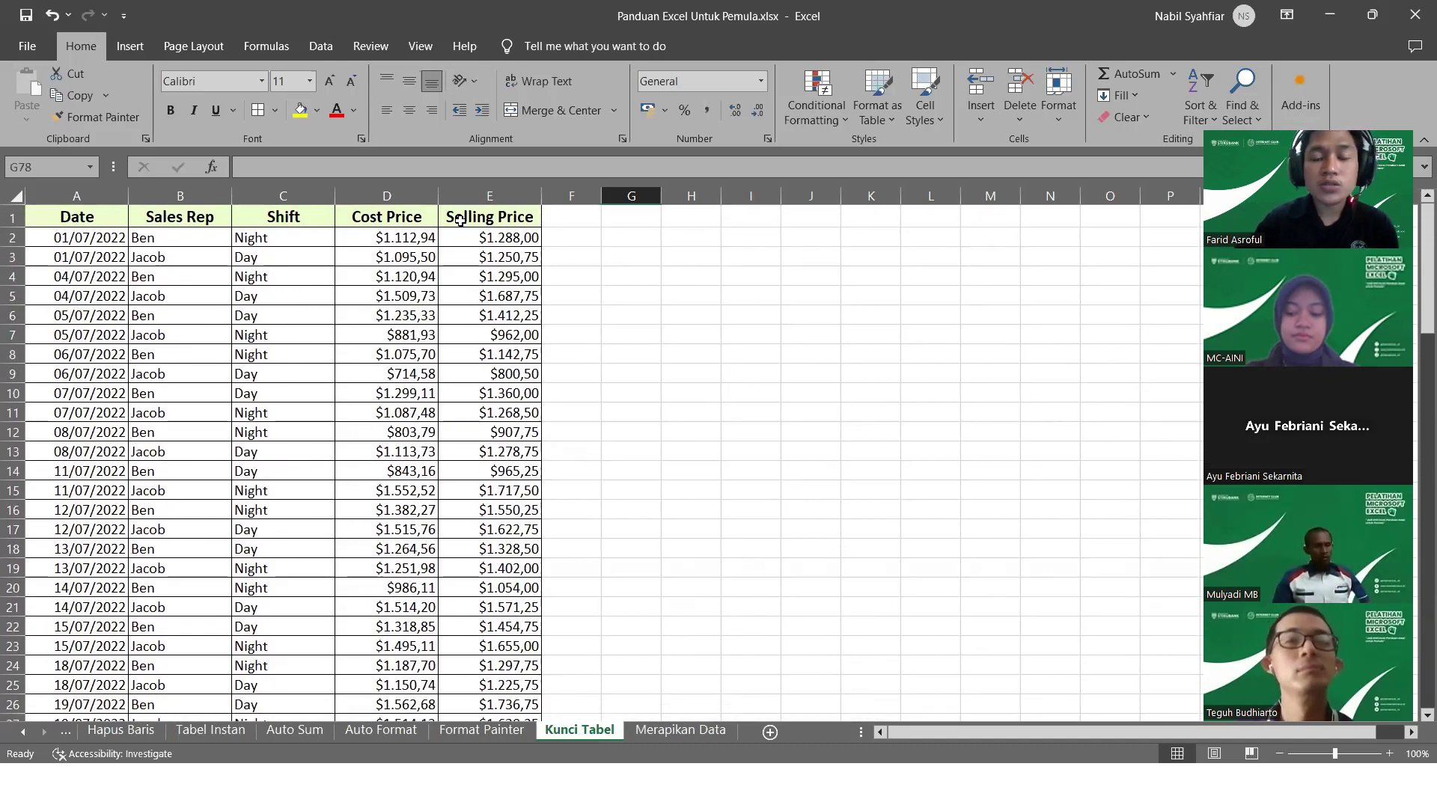
pyautogui.scroll(-20, 399, 346)
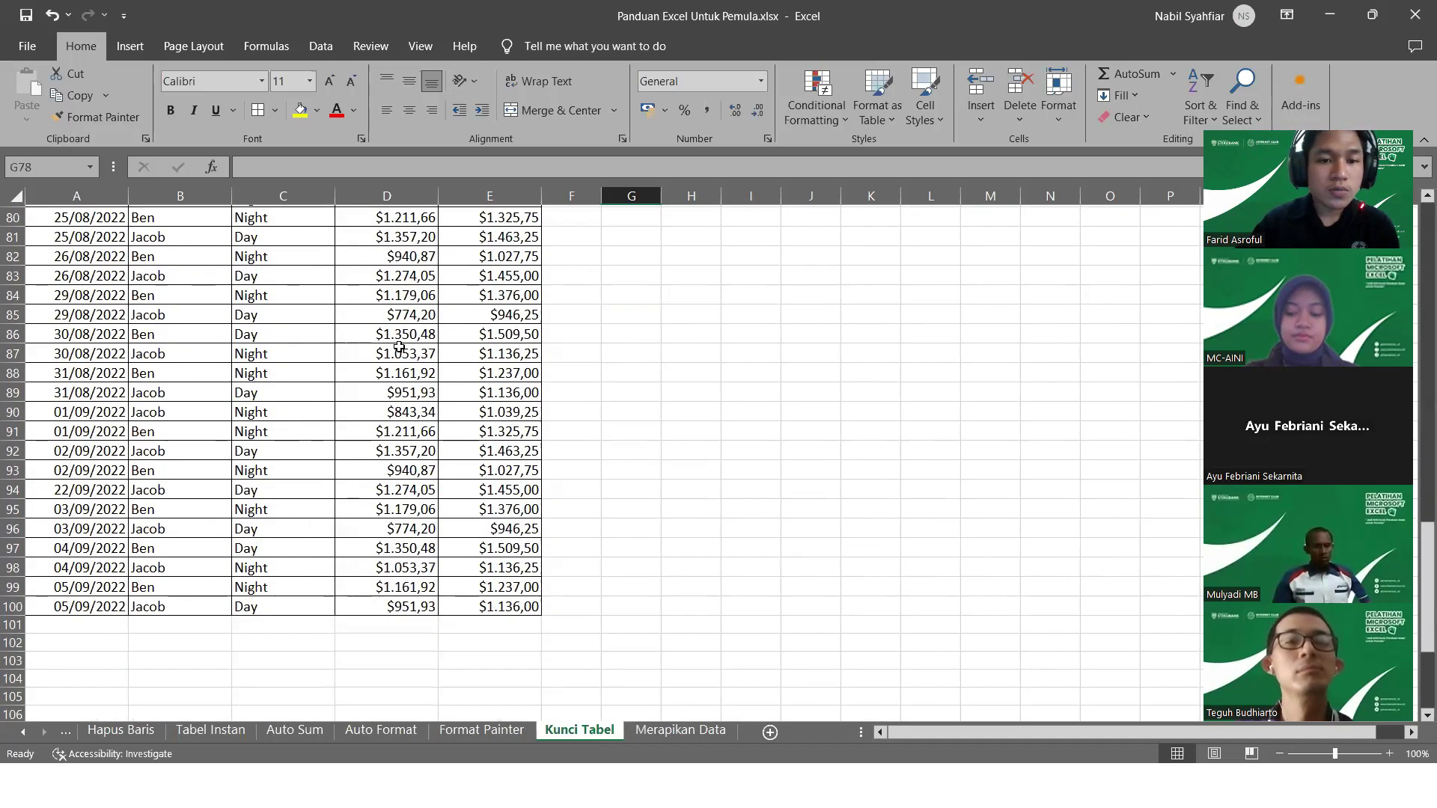
pyautogui.scroll(20, 398, 345)
pyautogui.scroll(-9, 399, 346)
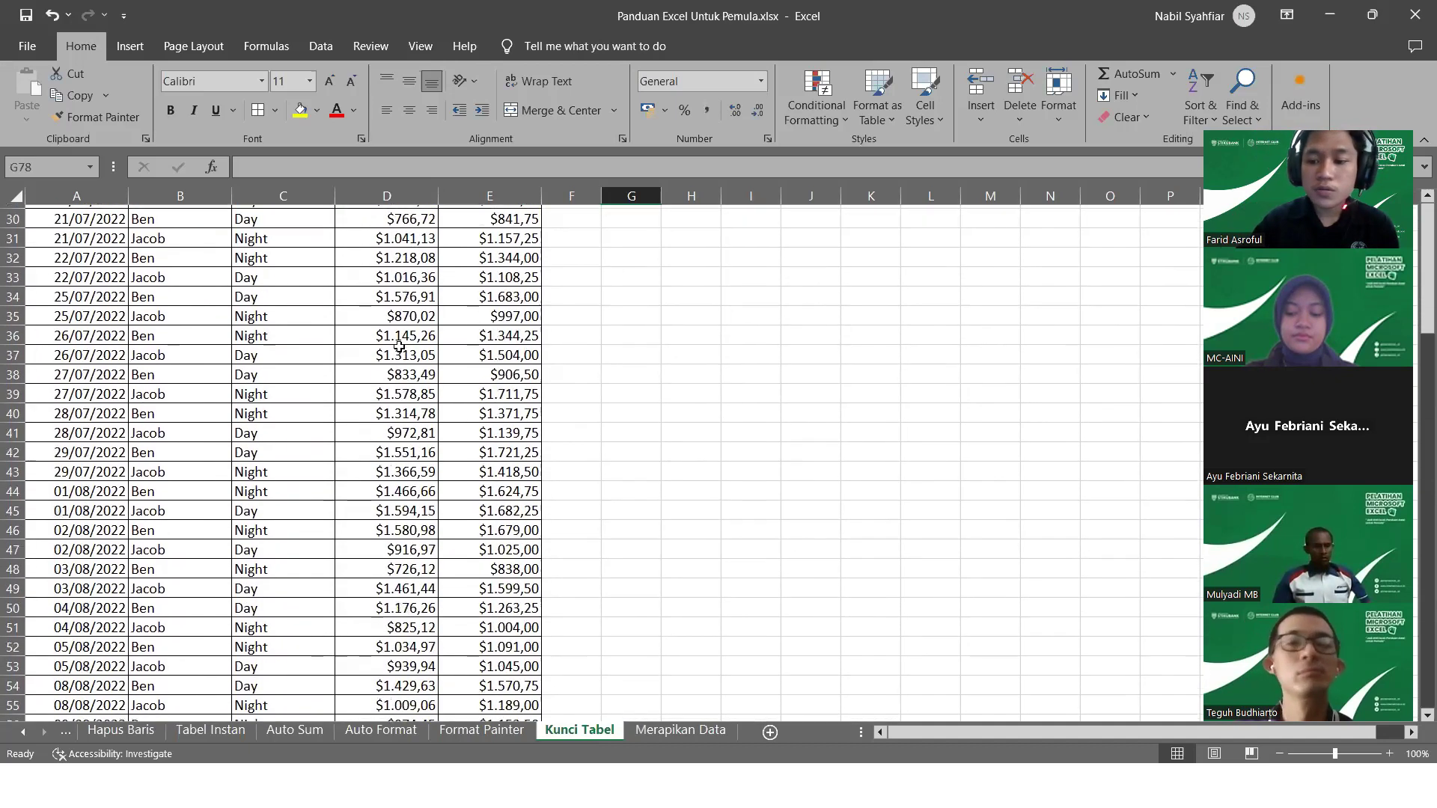
pyautogui.scroll(9, 399, 345)
pyautogui.scroll(1, 399, 346)
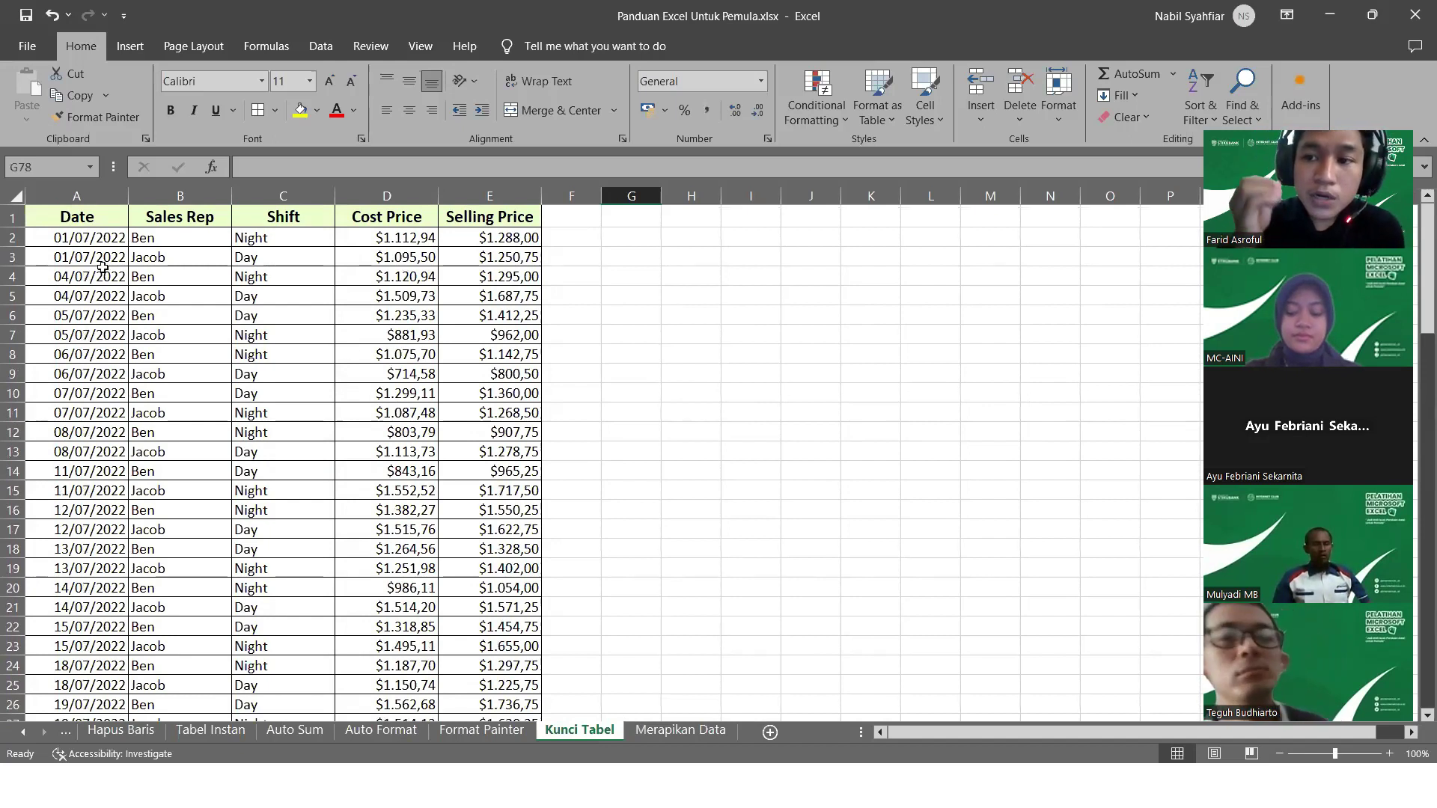
pyautogui.scroll(-9, 103, 267)
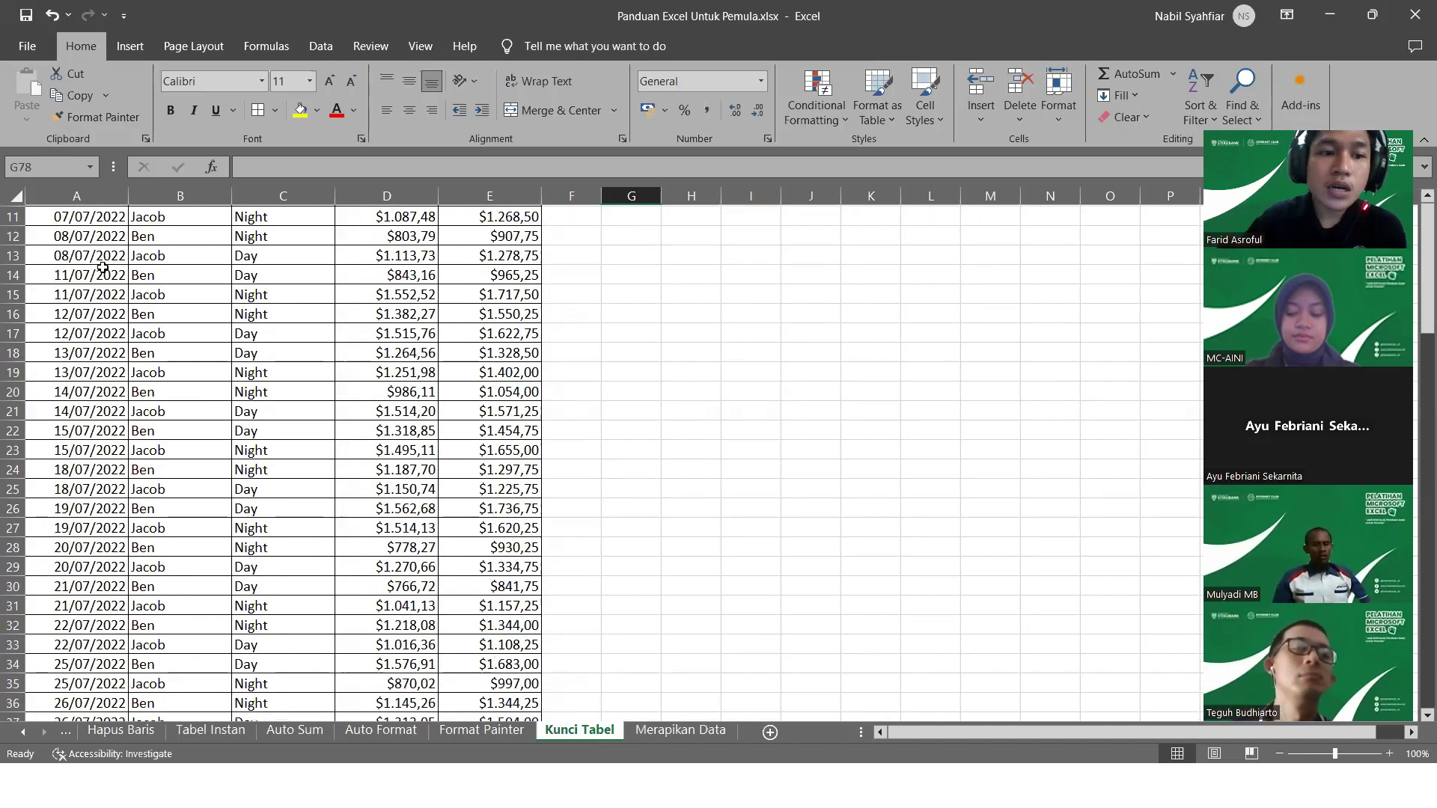
pyautogui.scroll(9, 102, 267)
pyautogui.scroll(-1, 102, 267)
pyautogui.scroll(2, 102, 267)
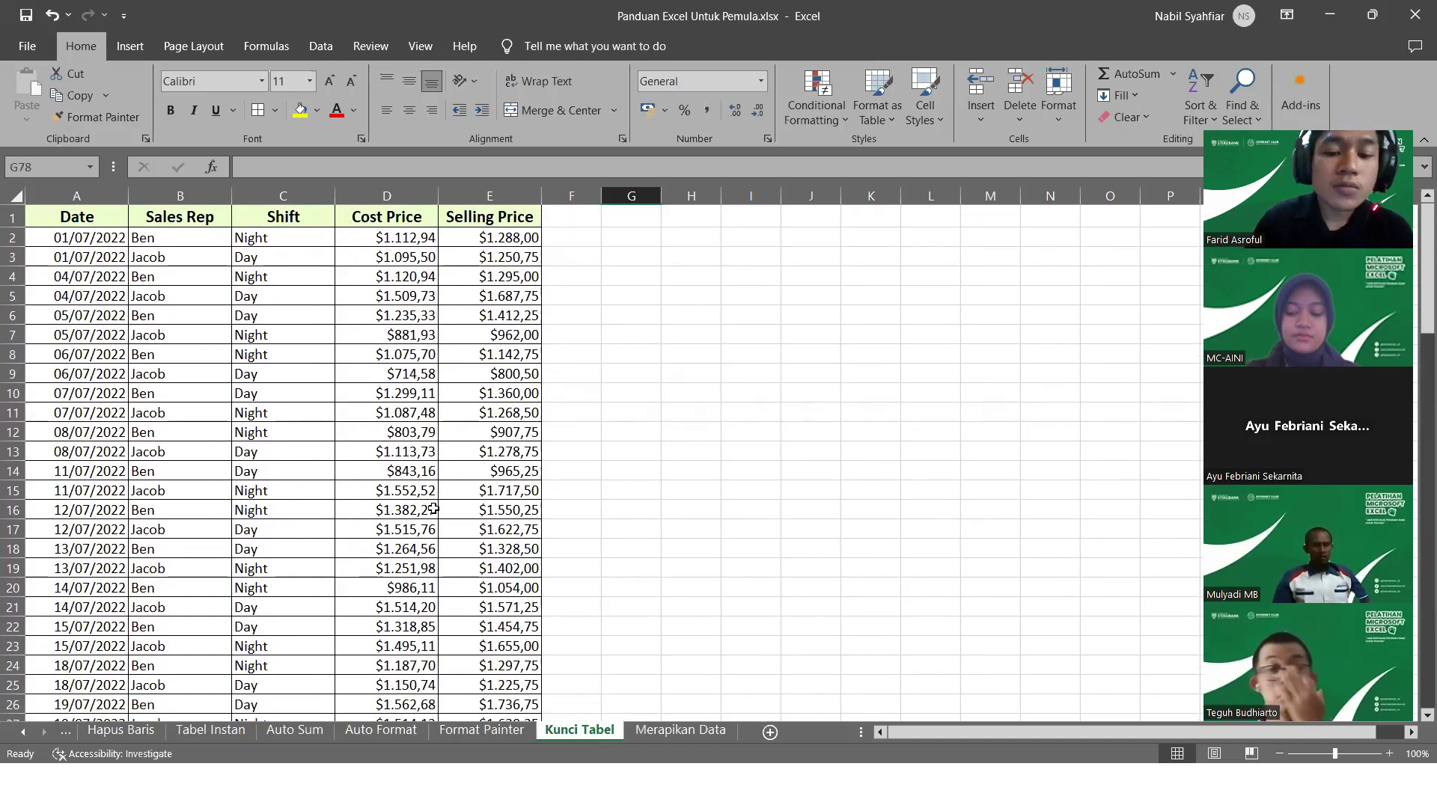
# Bring Excel back into focus and show the View ribbon's window options
pyautogui.click(1169, 159)
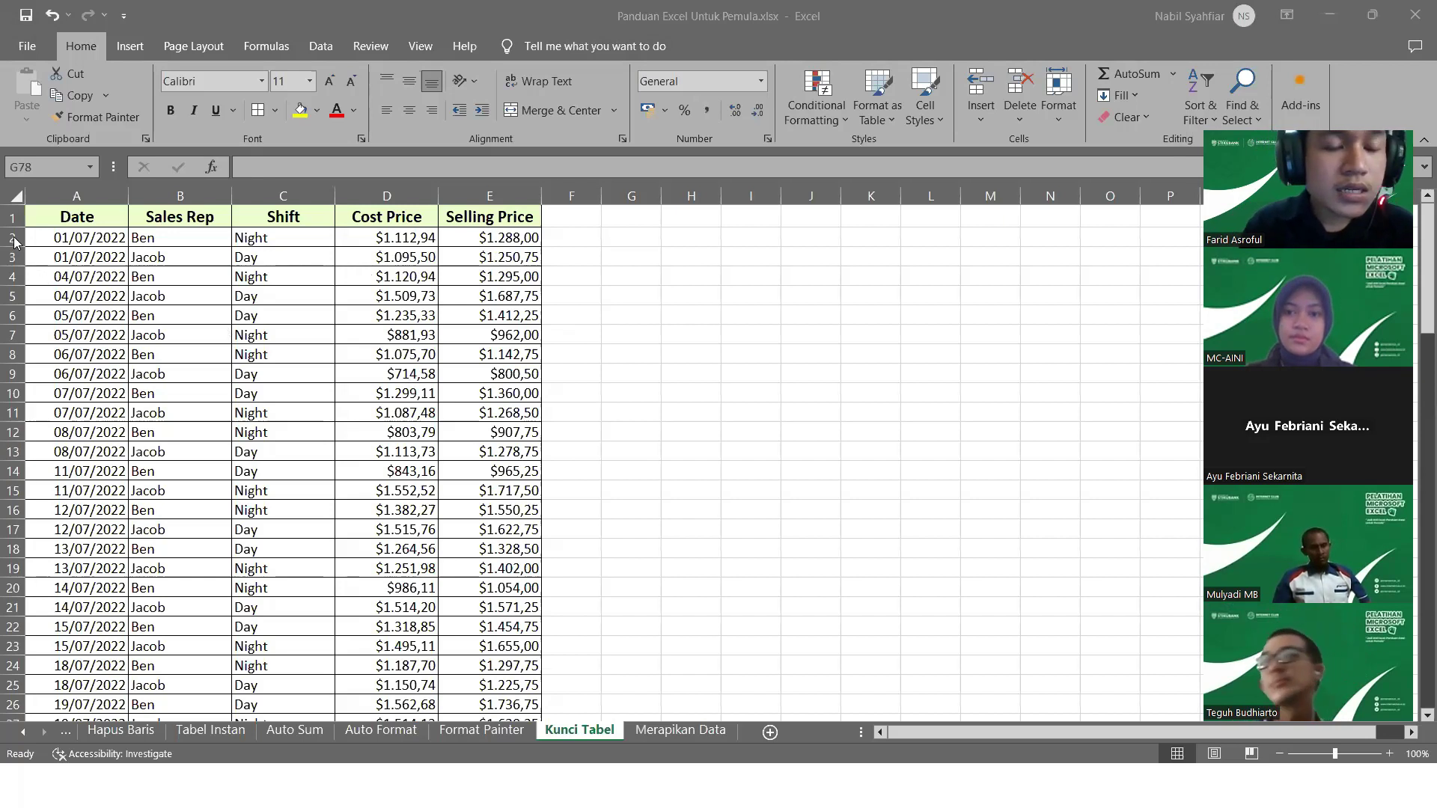
pyautogui.click(429, 49)
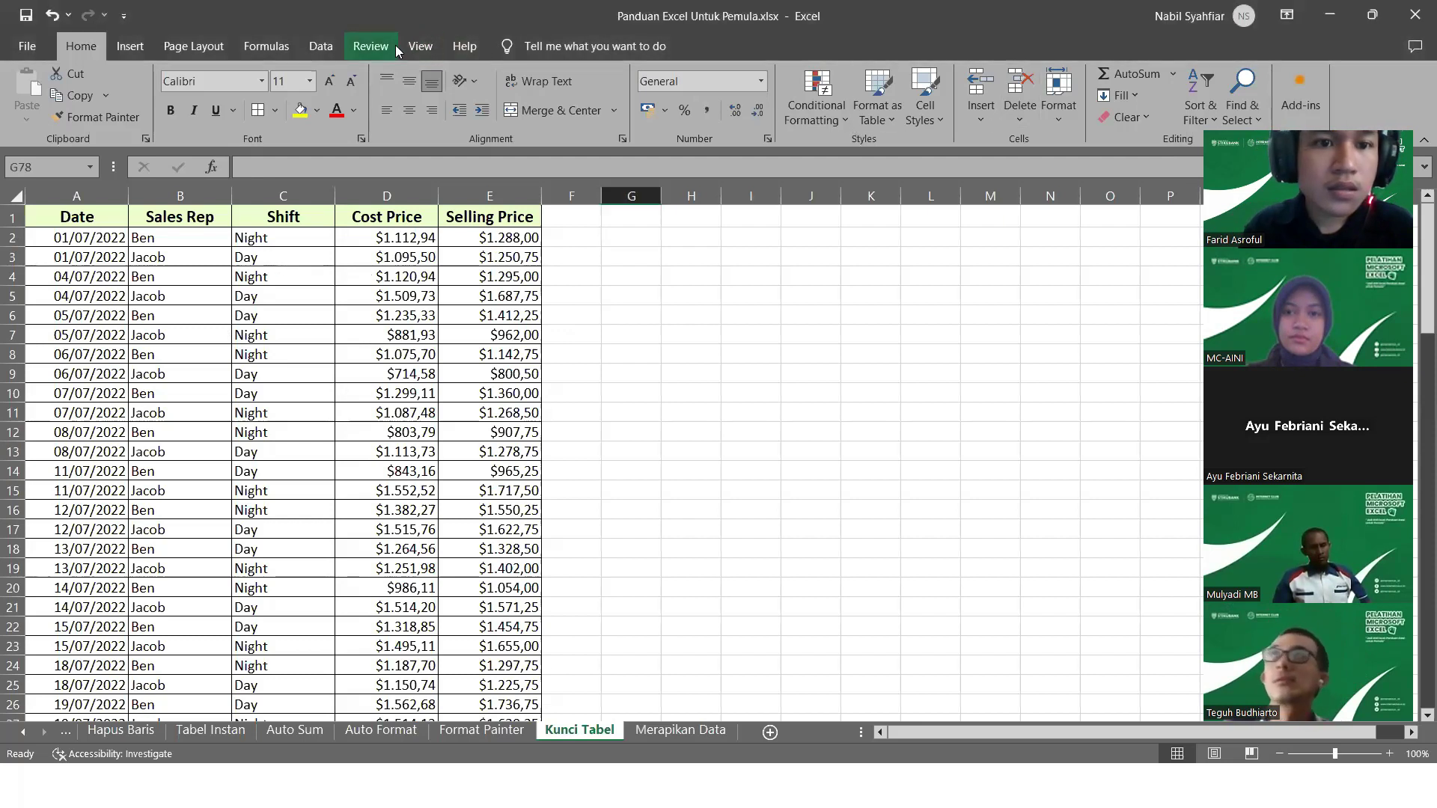
pyautogui.click(420, 45)
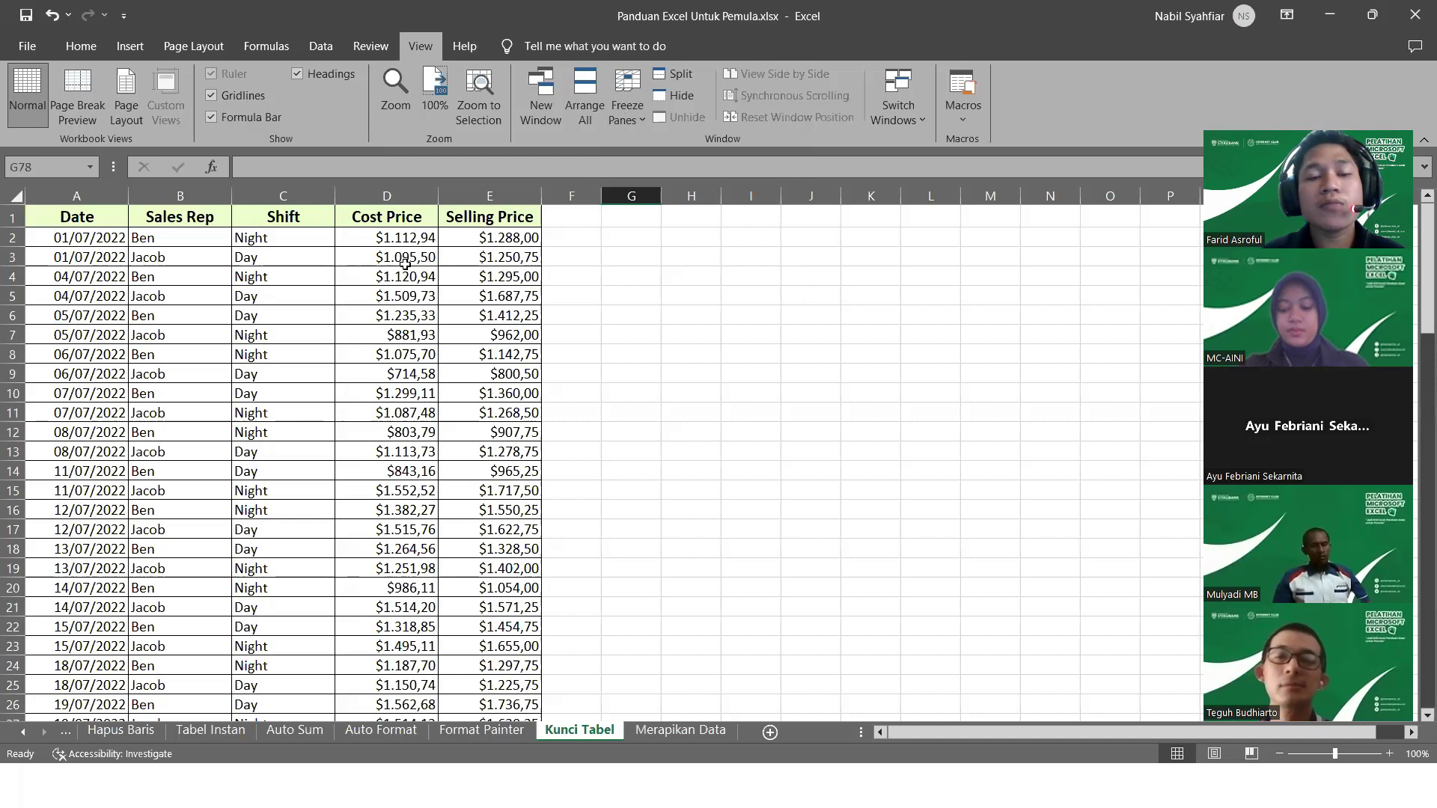
# Select row 2 and freeze panes so the Date–Selling Price header row stays visible
pyautogui.click(80, 238)
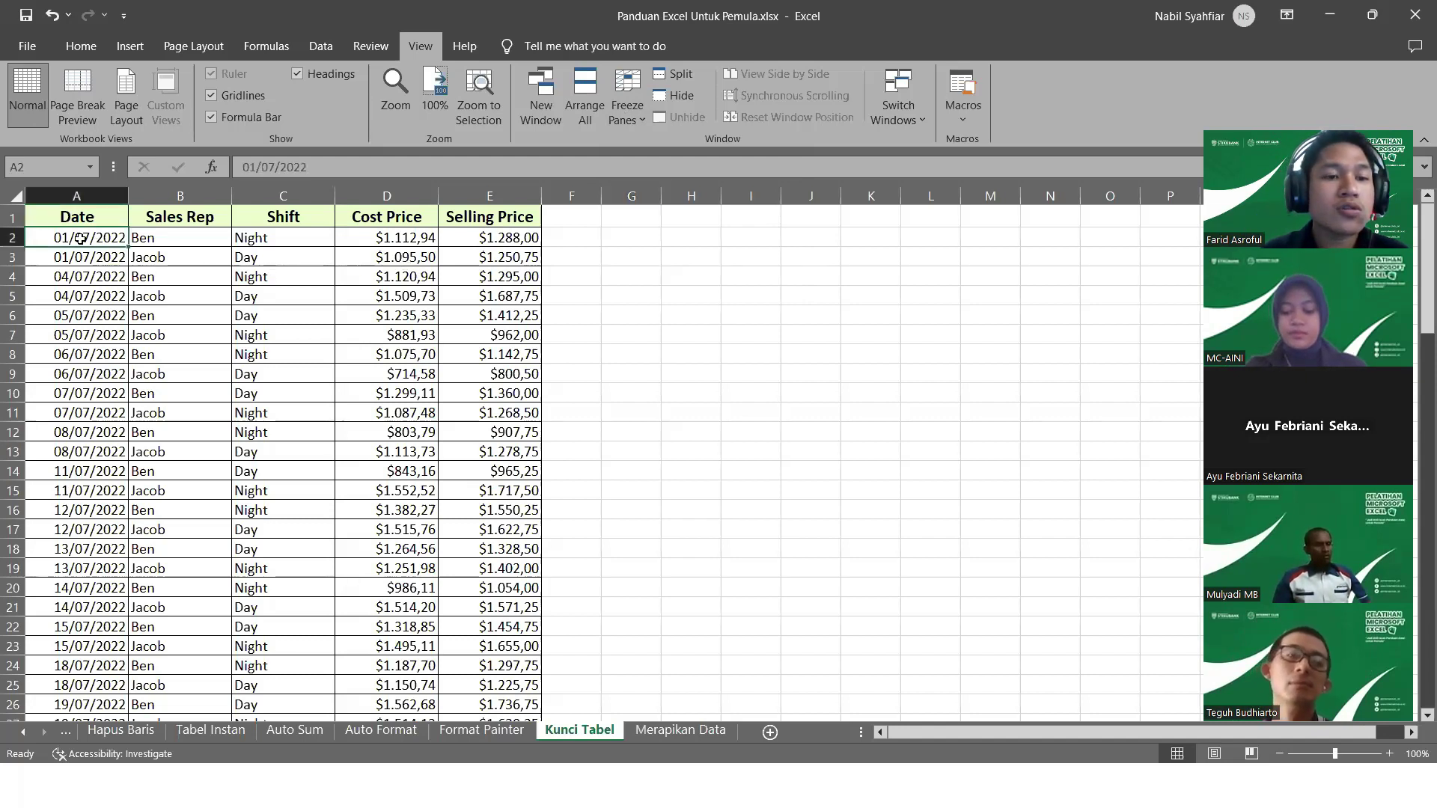
pyautogui.click(59, 222)
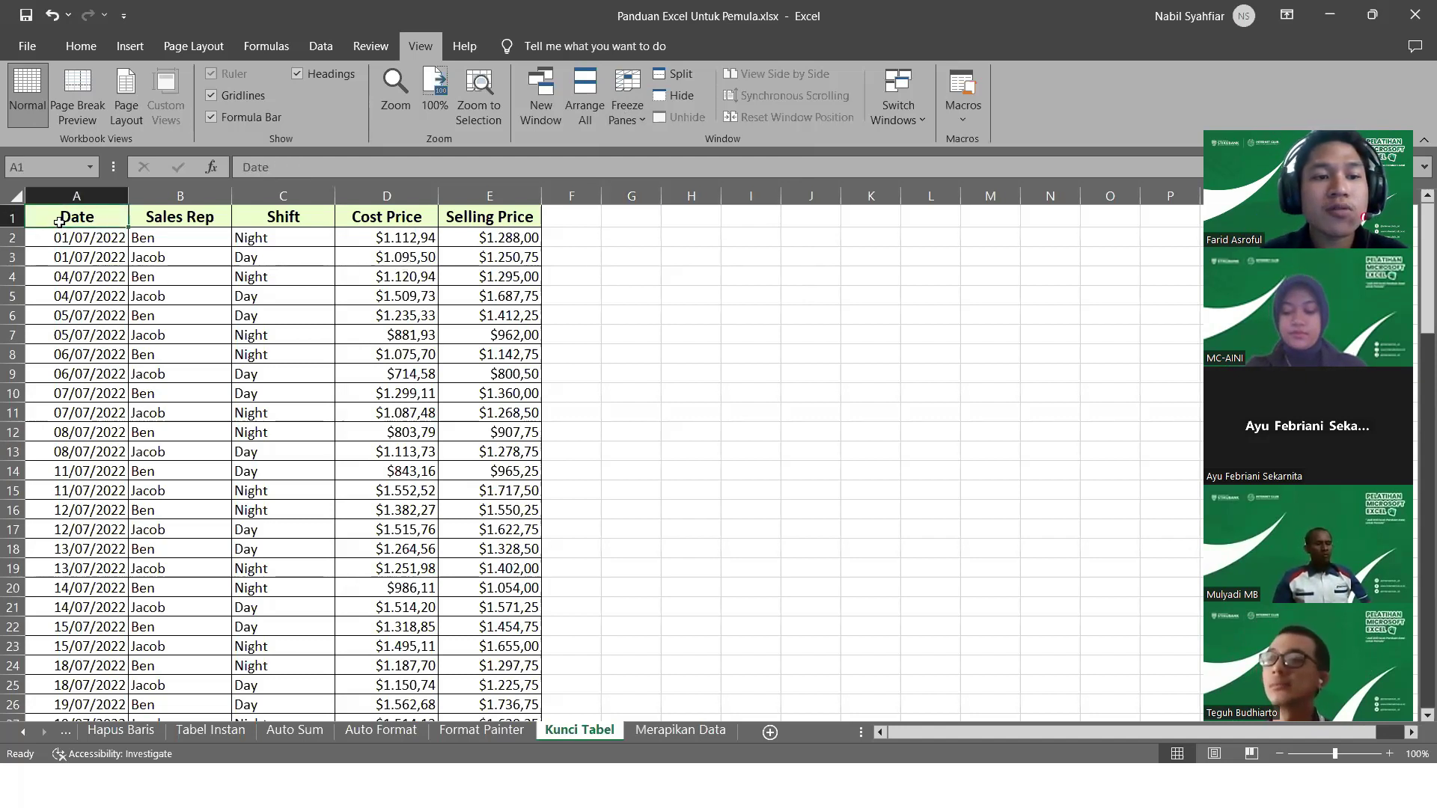
pyautogui.scroll(-12, 236, 384)
pyautogui.scroll(13, 236, 383)
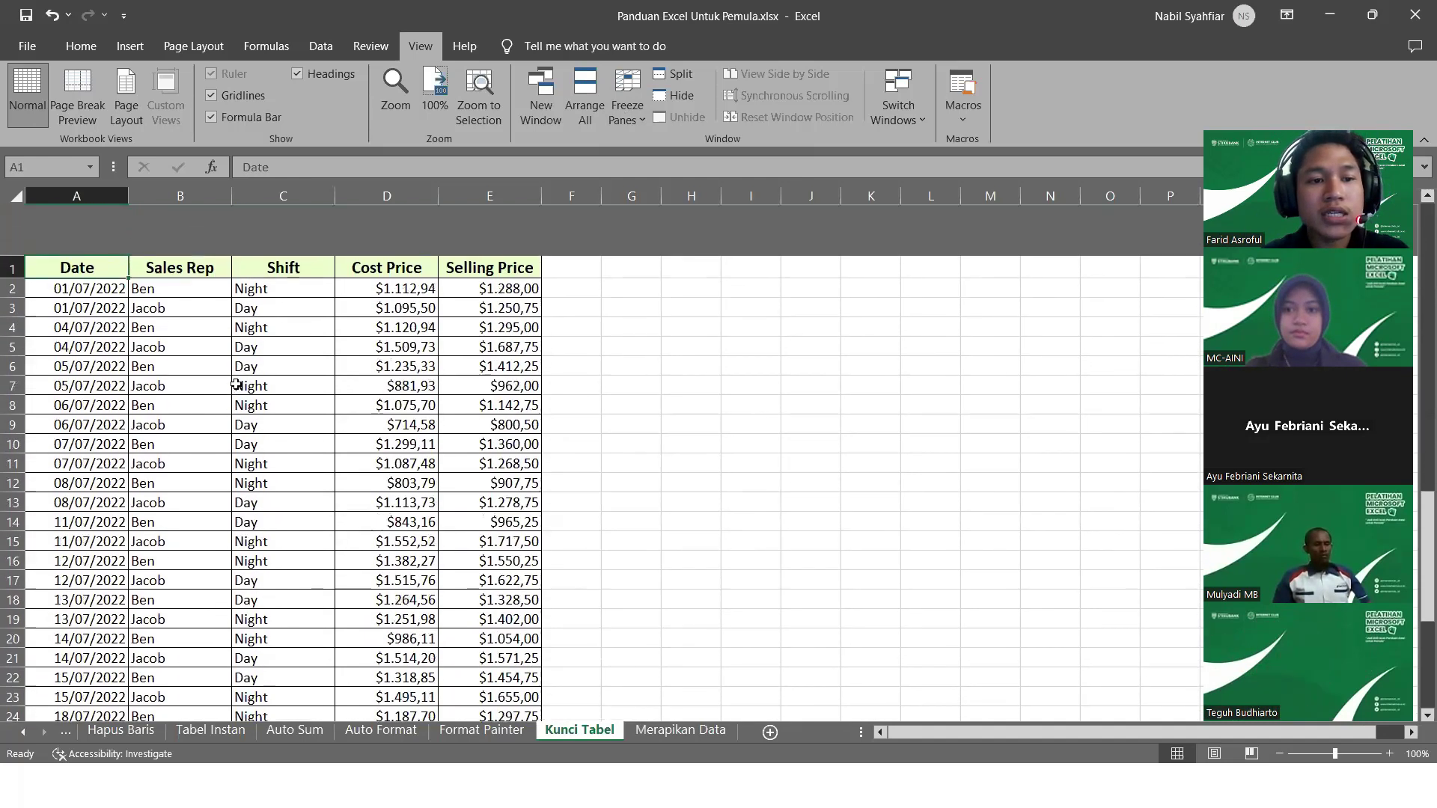
pyautogui.scroll(-2, 234, 458)
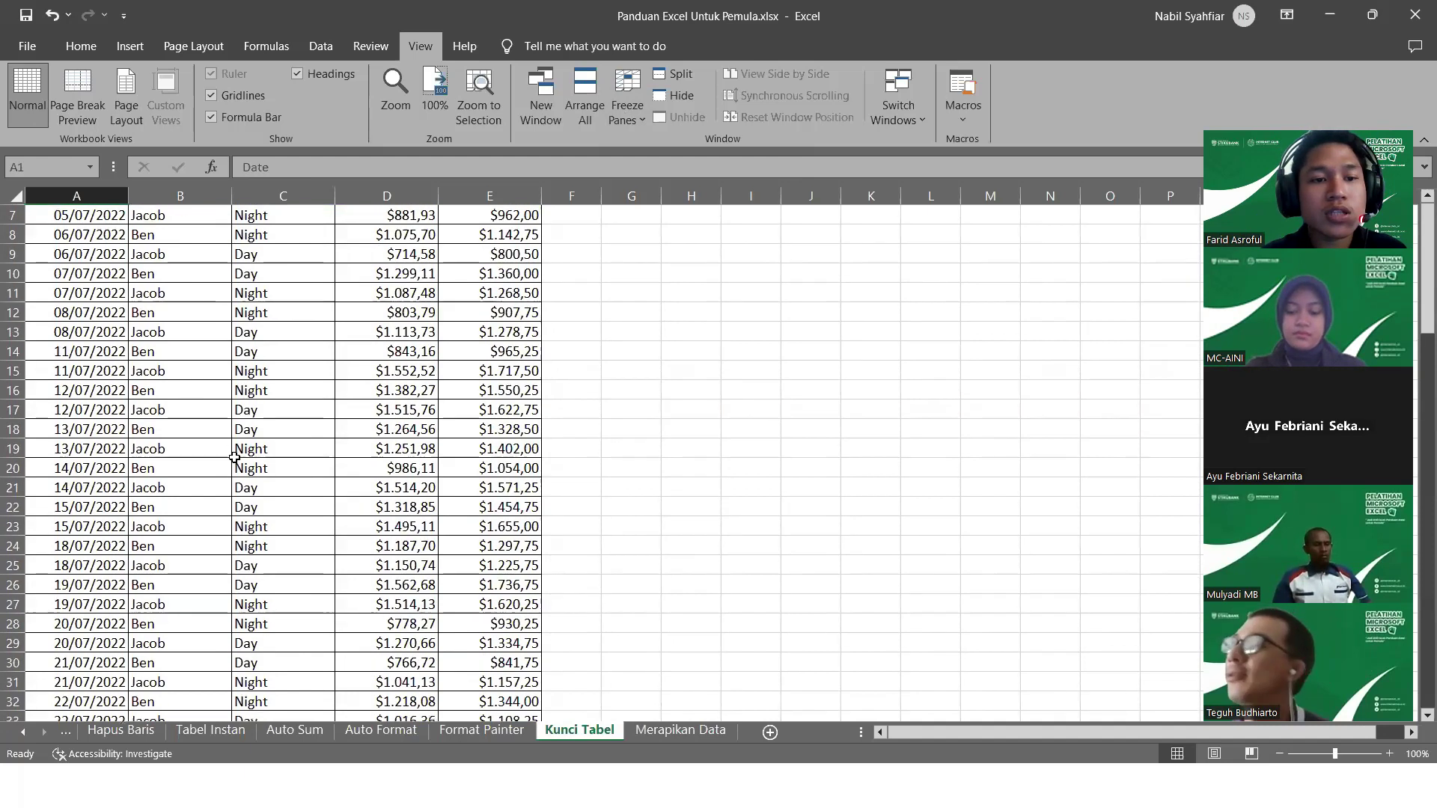
pyautogui.scroll(-4, 234, 458)
pyautogui.scroll(6, 235, 457)
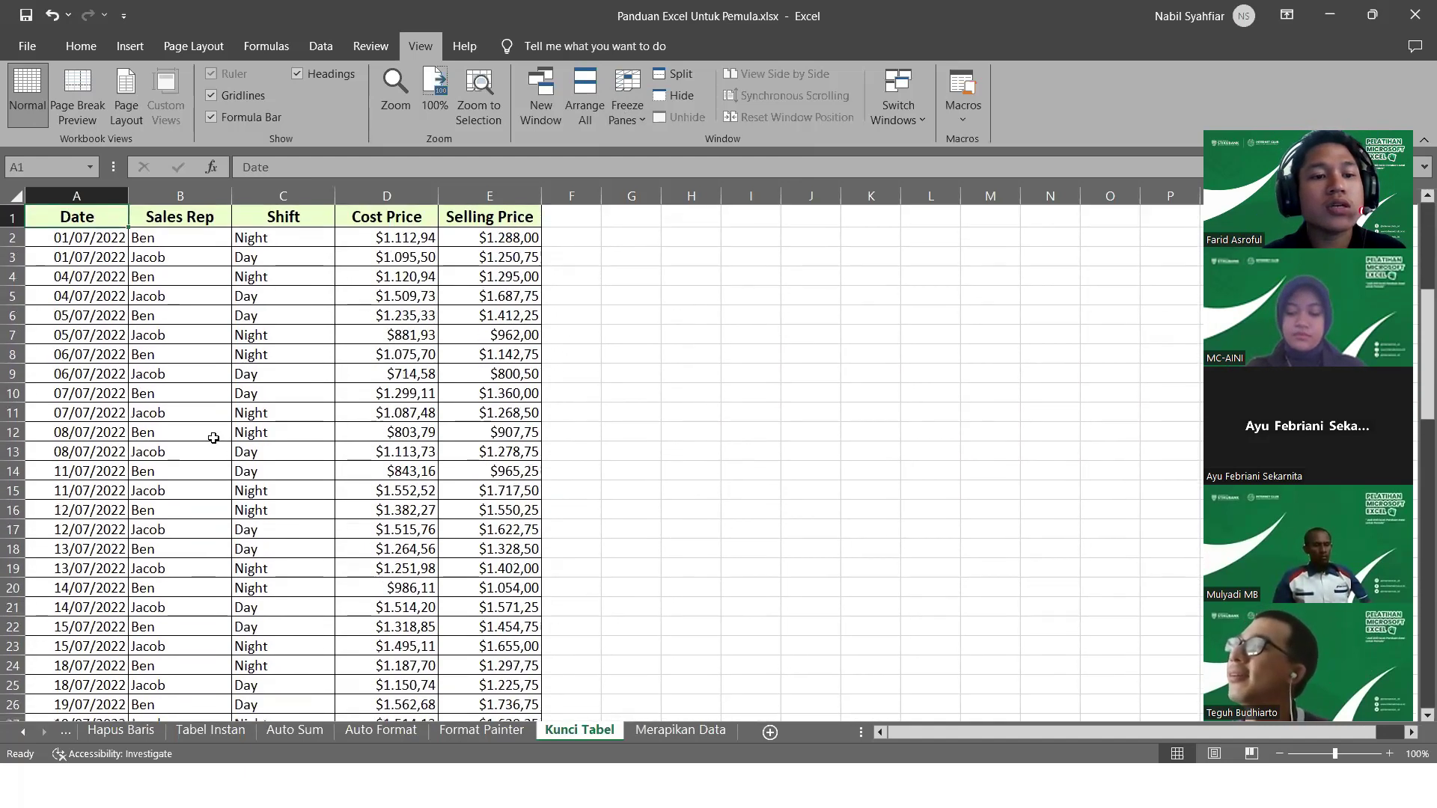
pyautogui.click(14, 238)
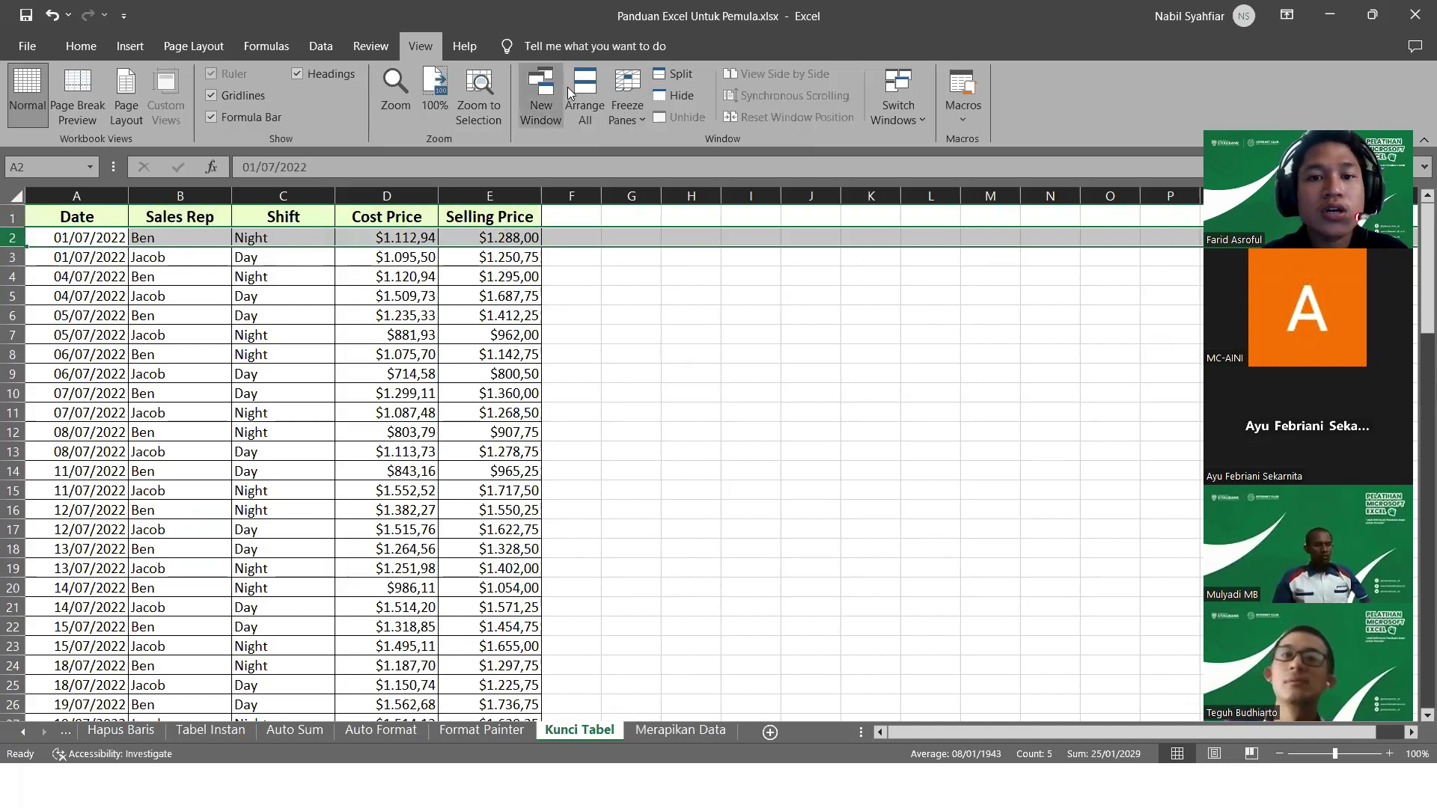
pyautogui.click(633, 91)
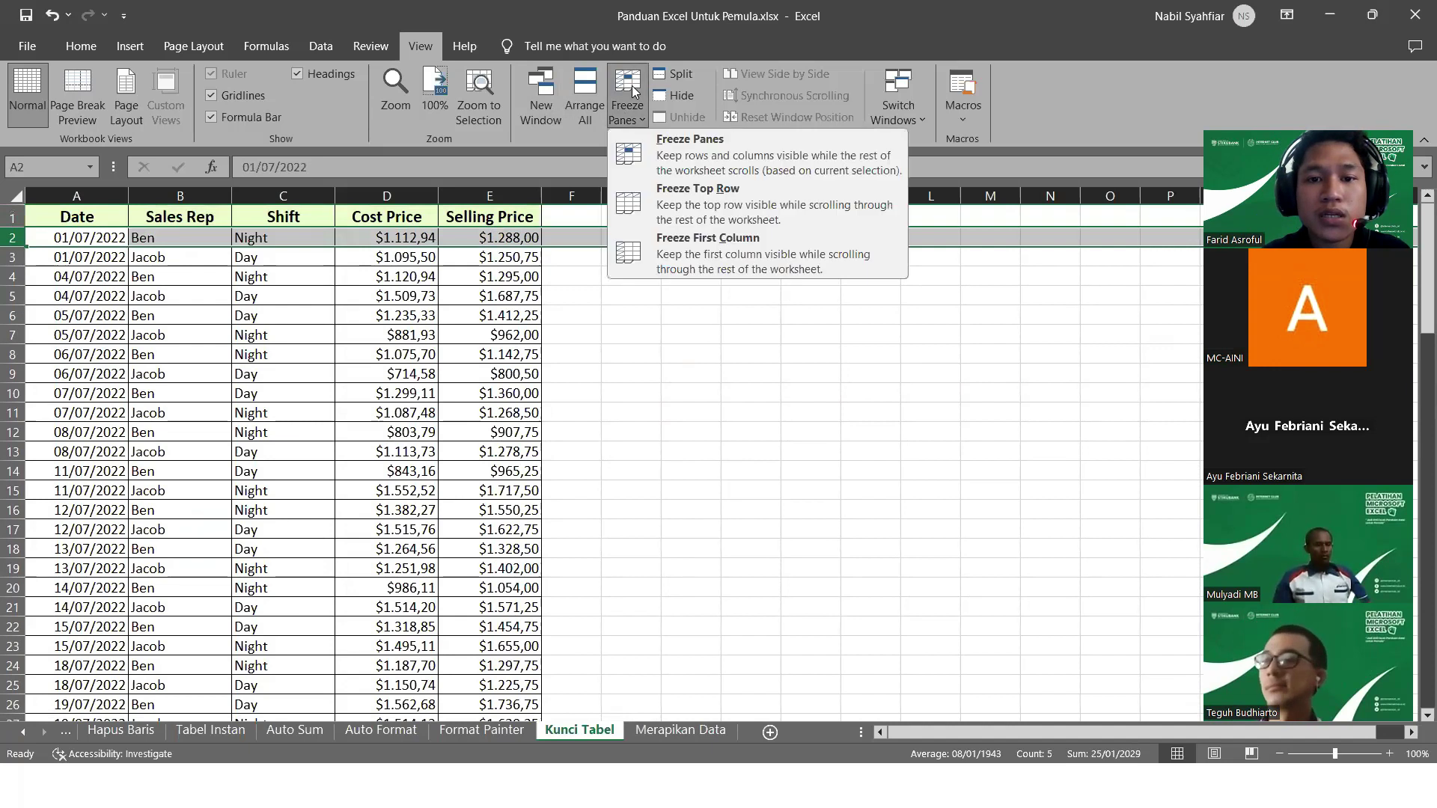
pyautogui.click(700, 145)
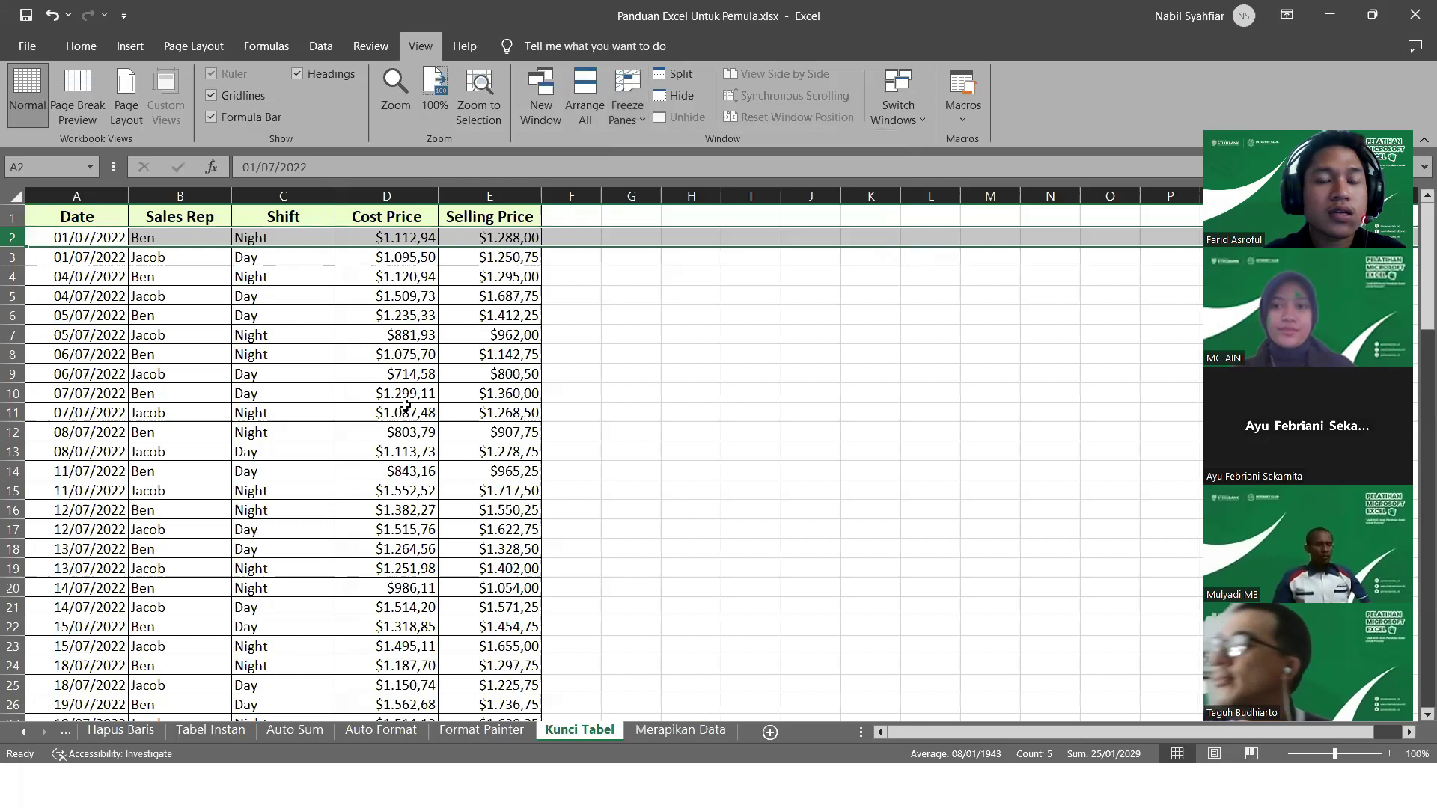
pyautogui.click(580, 375)
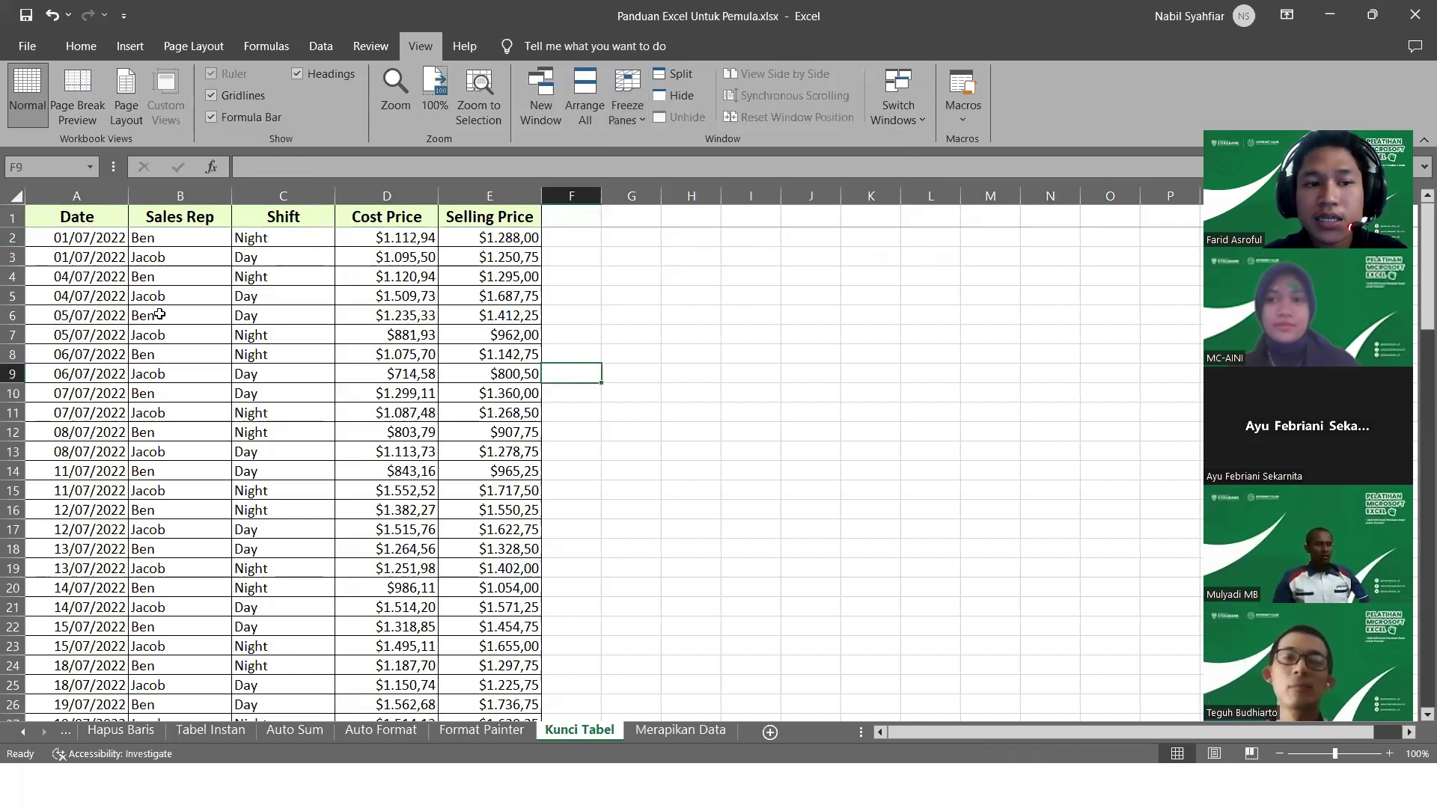
pyautogui.click(138, 210)
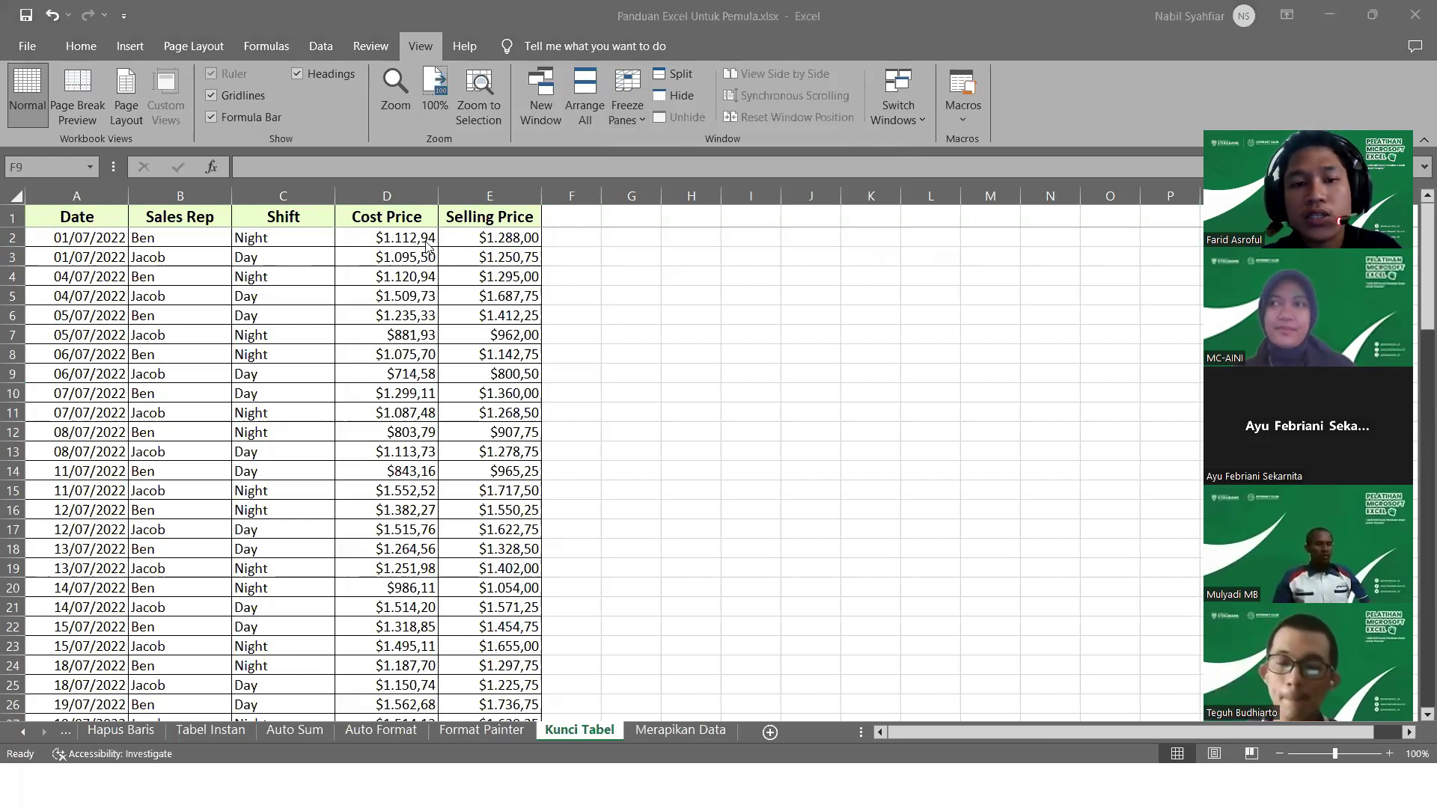
pyautogui.scroll(-20, 360, 314)
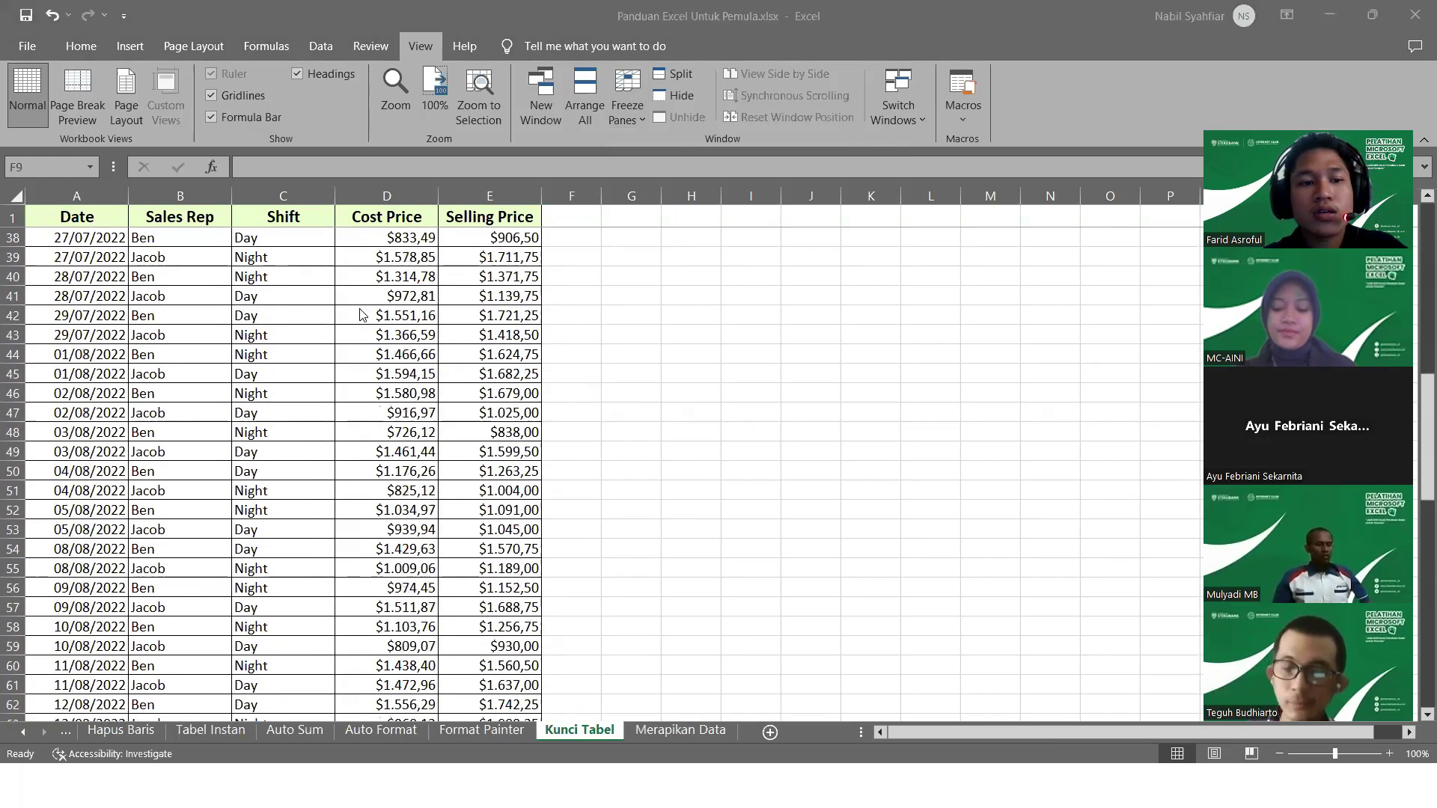
pyautogui.scroll(20, 360, 314)
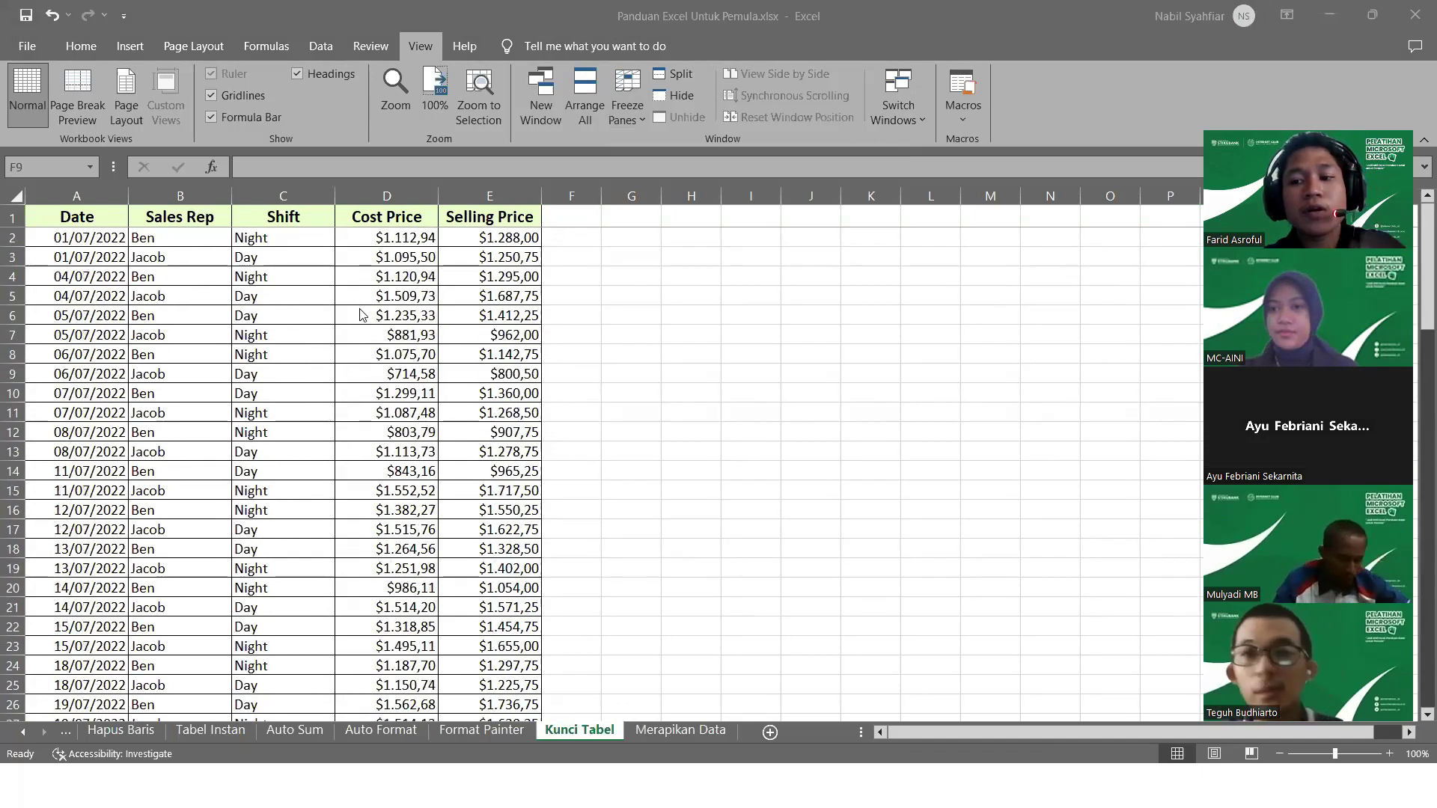
pyautogui.scroll(-6, 360, 315)
pyautogui.scroll(-9, 359, 315)
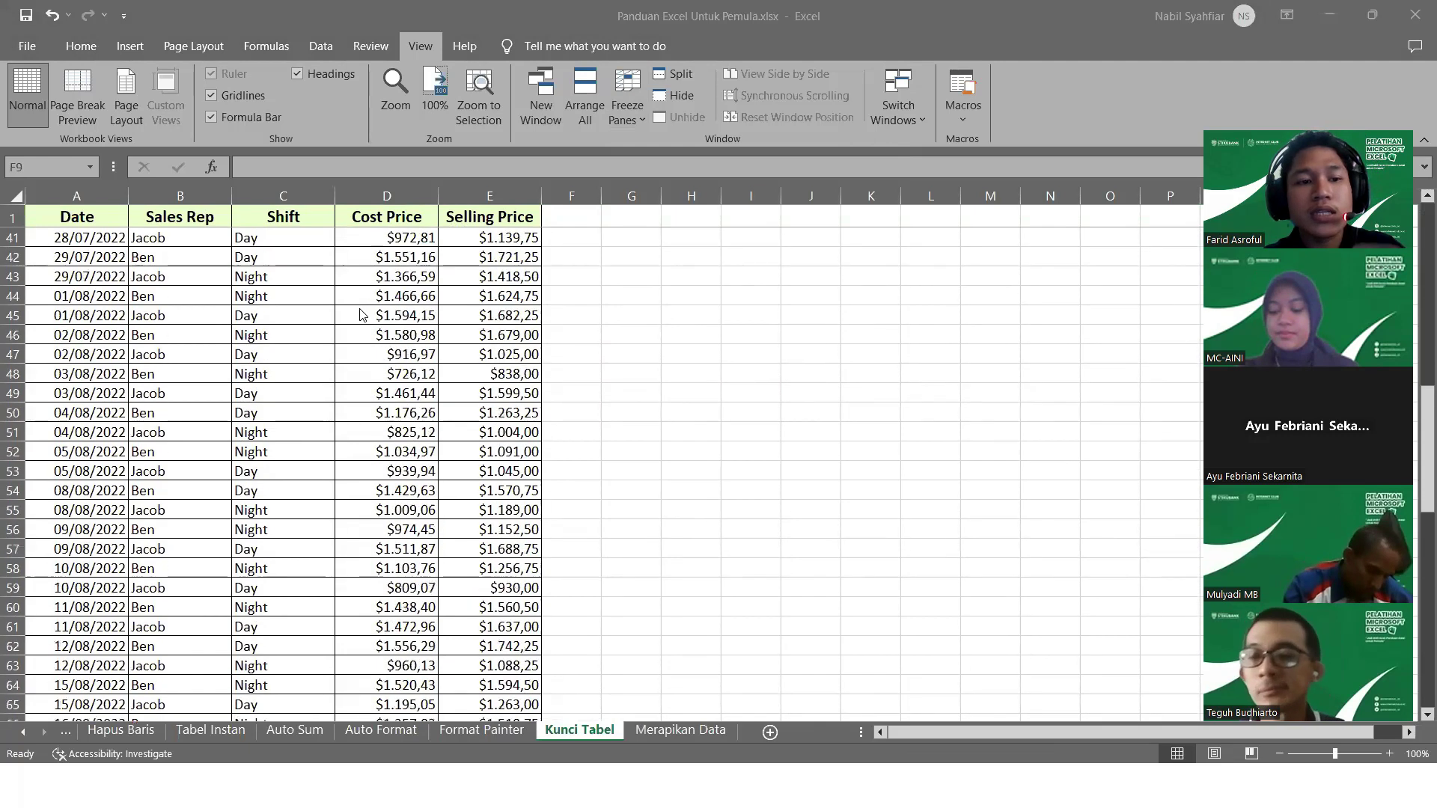
pyautogui.scroll(15, 360, 314)
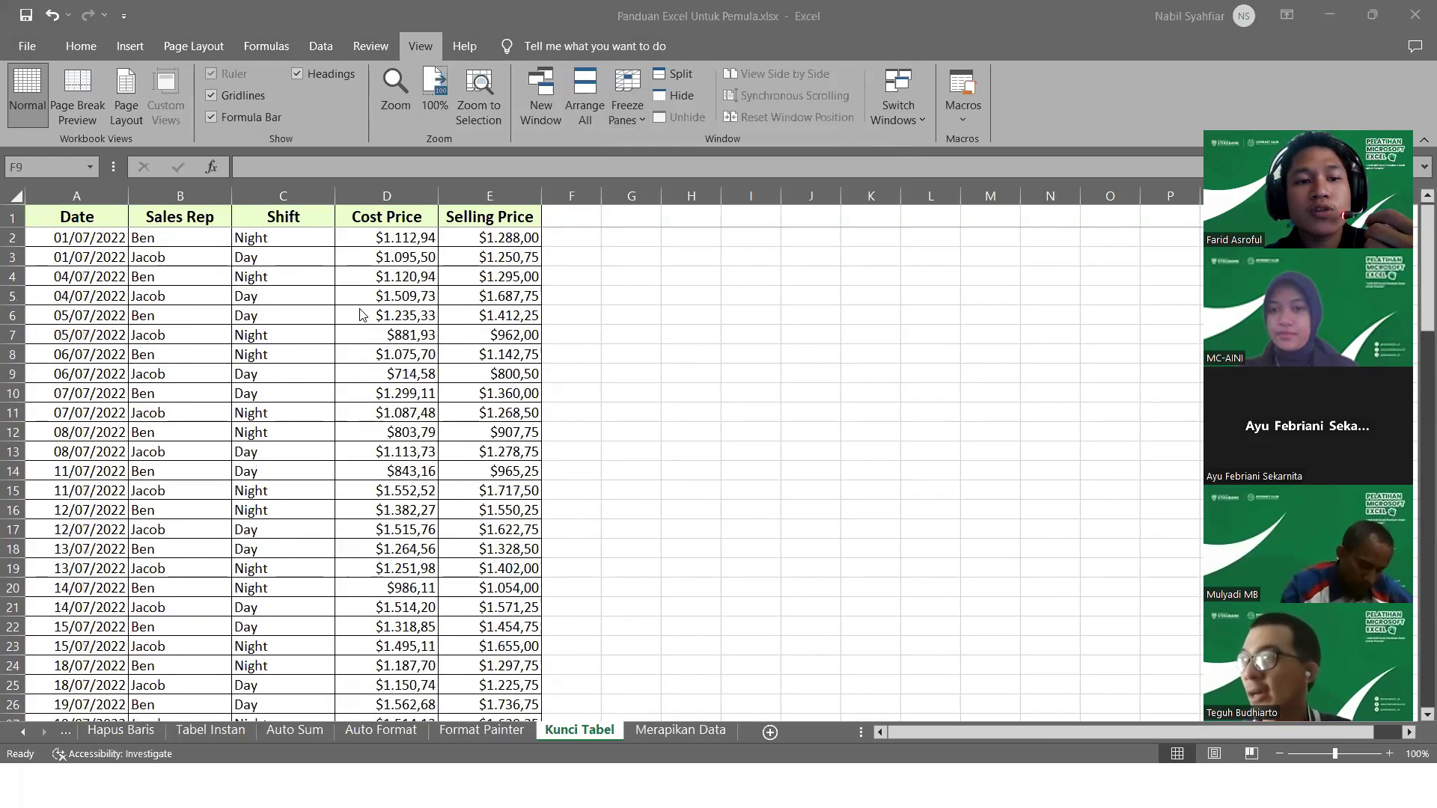
pyautogui.scroll(-1, 360, 315)
pyautogui.scroll(-19, 360, 315)
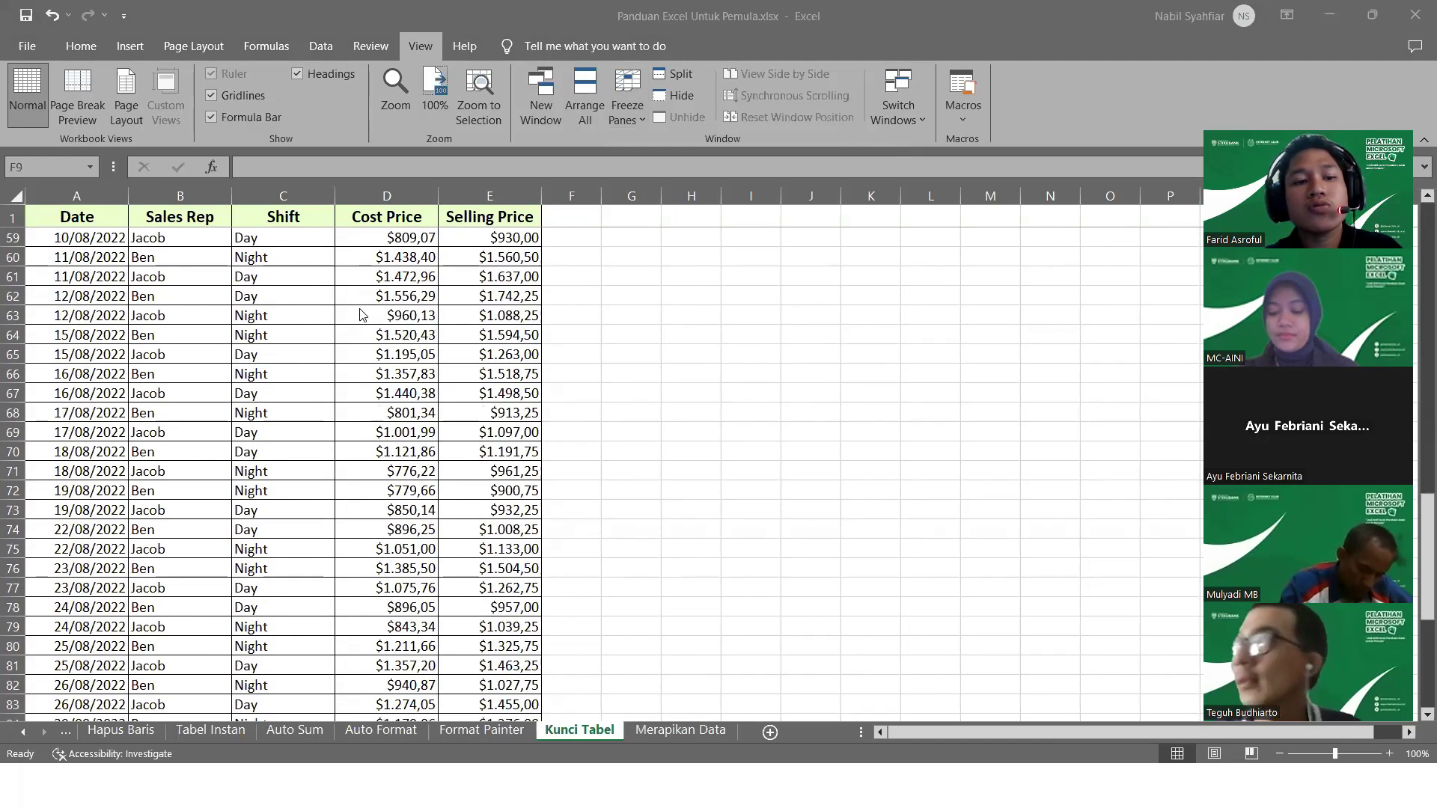
pyautogui.scroll(-9, 360, 314)
pyautogui.scroll(20, 359, 315)
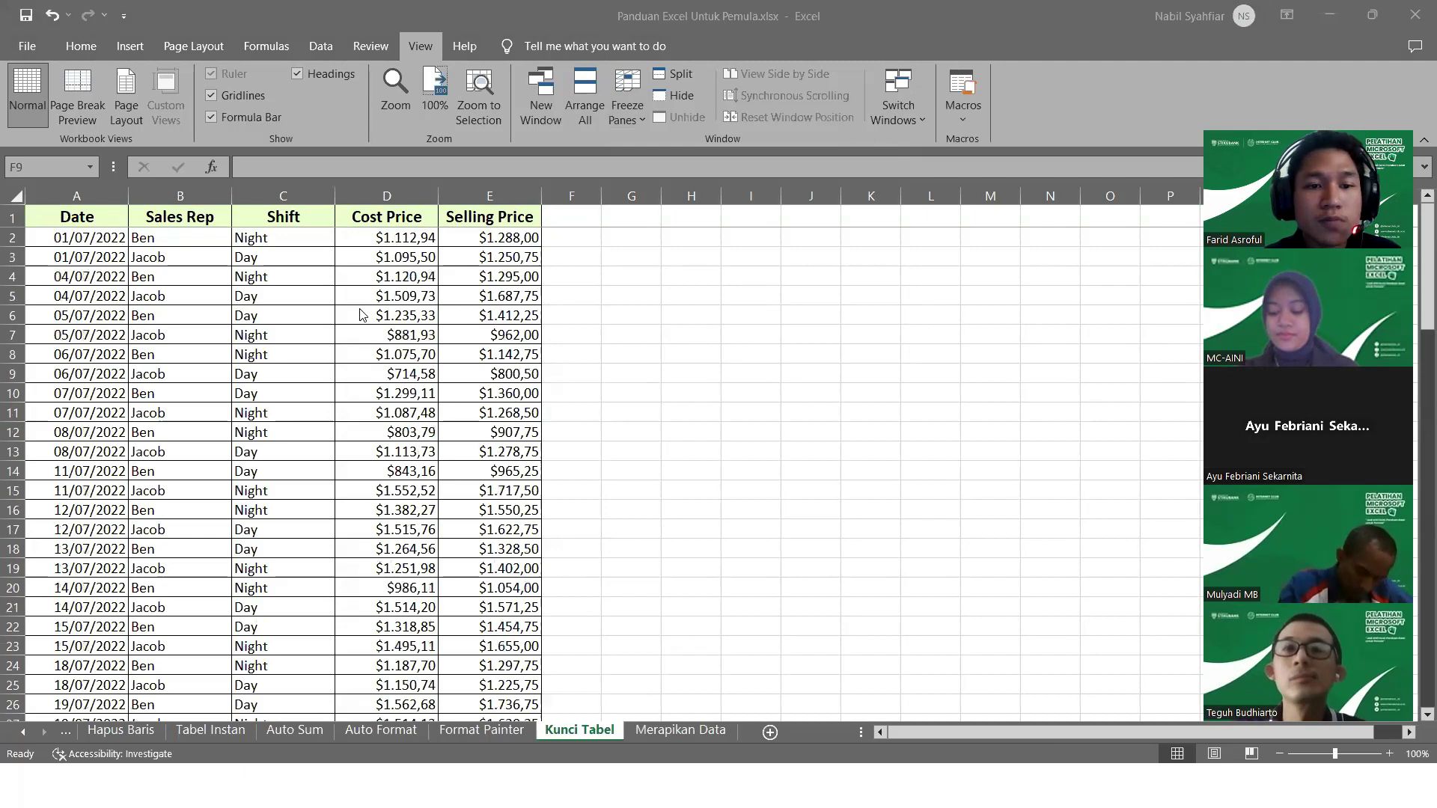
pyautogui.scroll(-1, 360, 315)
pyautogui.scroll(1, 360, 307)
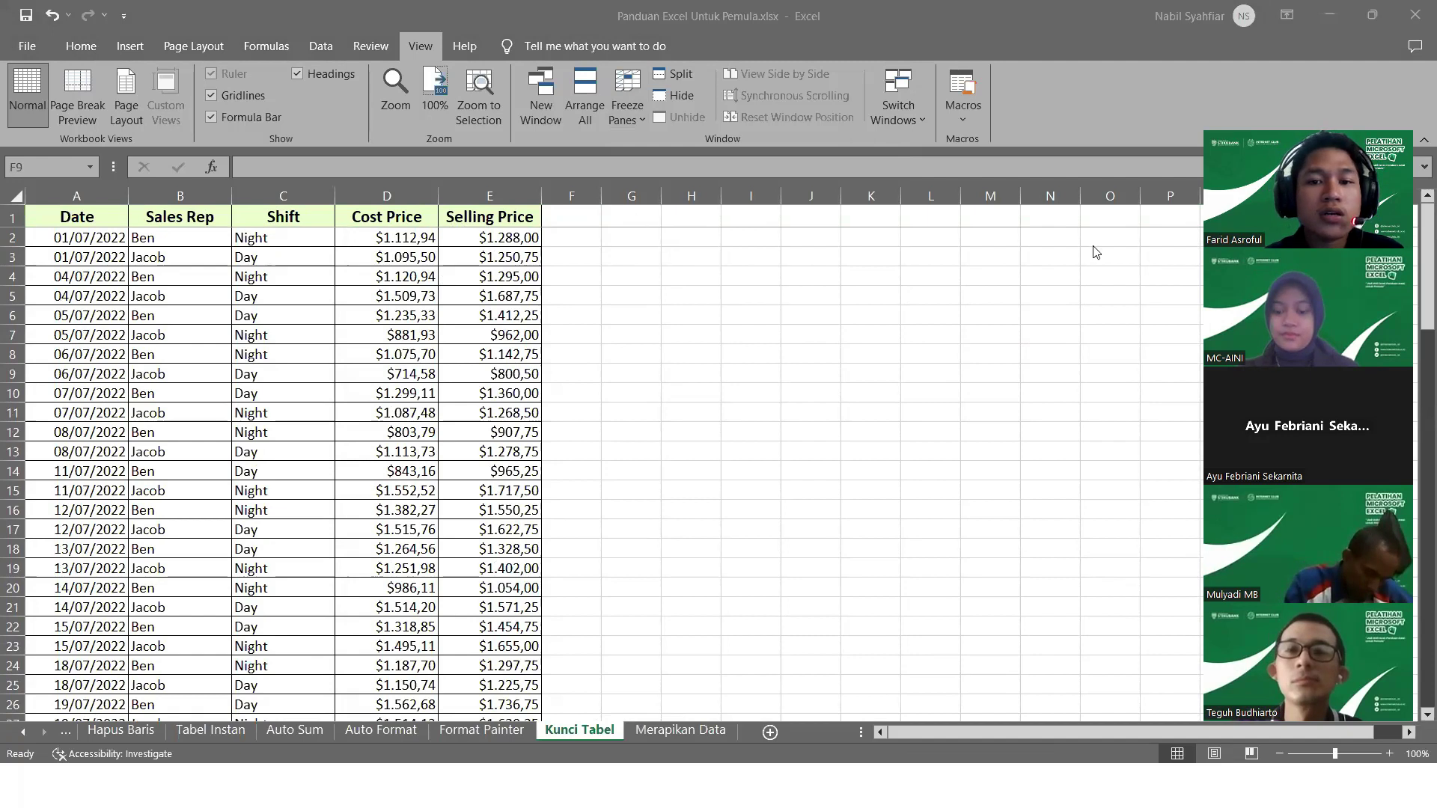
# Copy the Shift, Cost Price and Selling Price columns and paste them into columns F–H
pyautogui.click(277, 194)
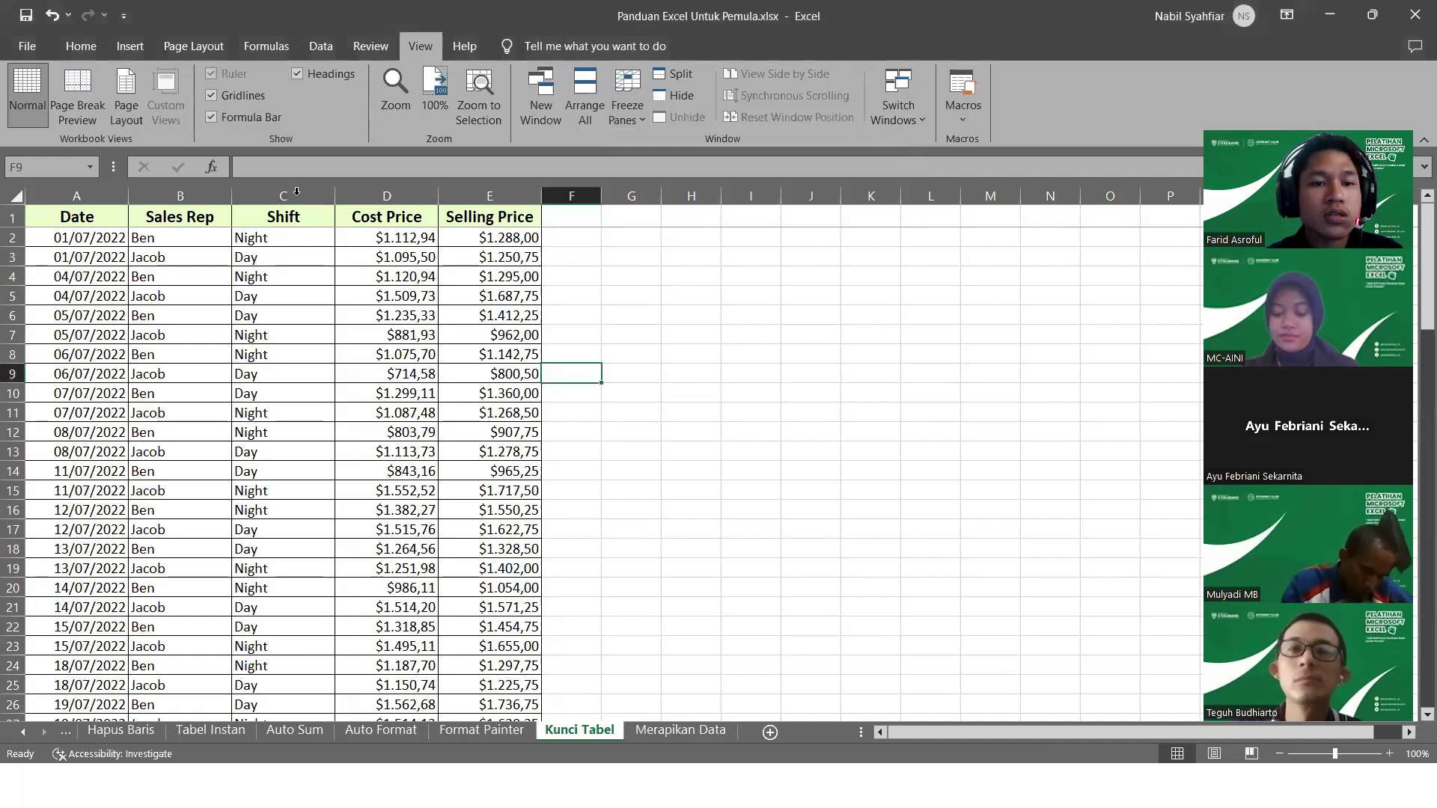
pyautogui.click(245, 197)
pyautogui.moveTo(266, 194); pyautogui.dragTo(440, 215)
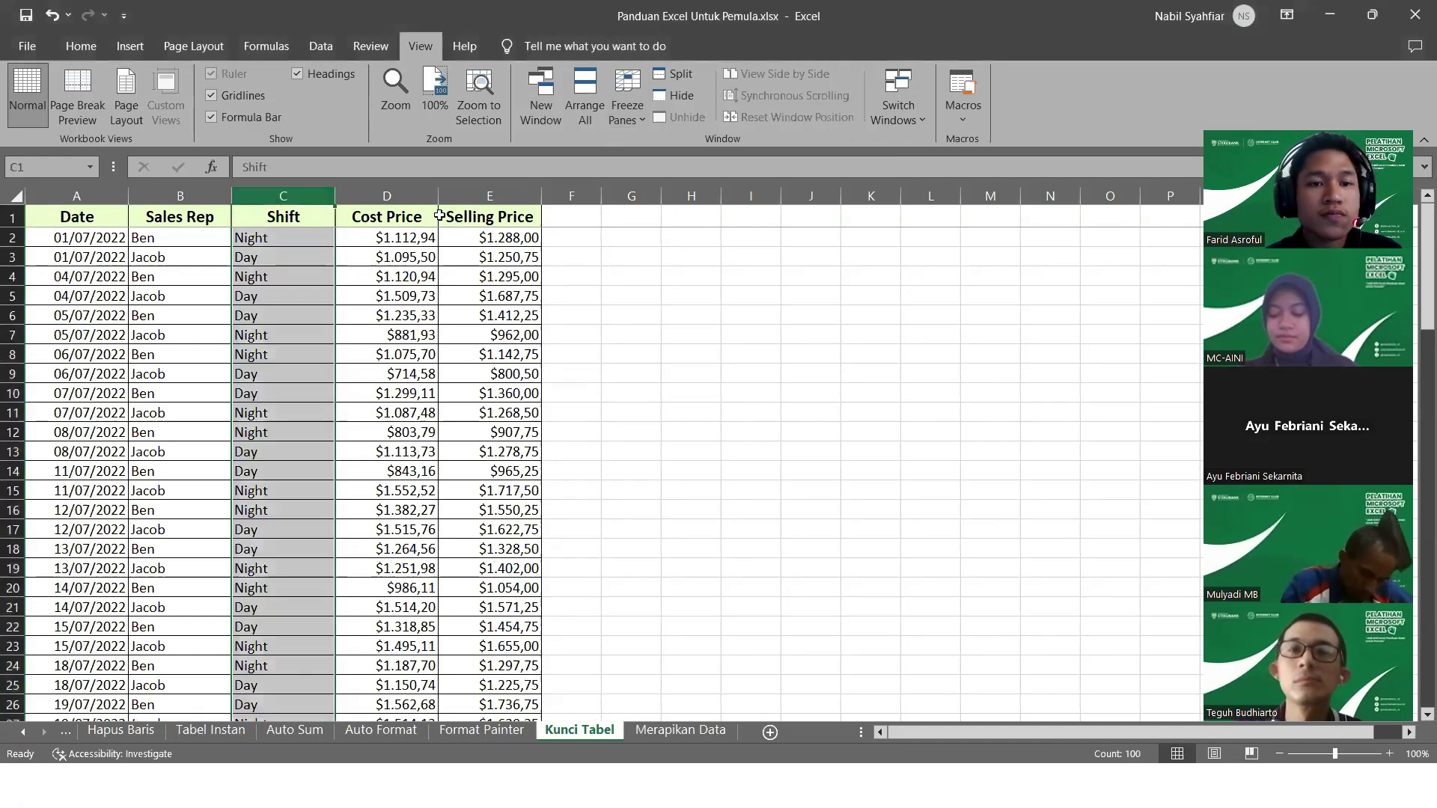
pyautogui.hotkey('ctrl', 'c')
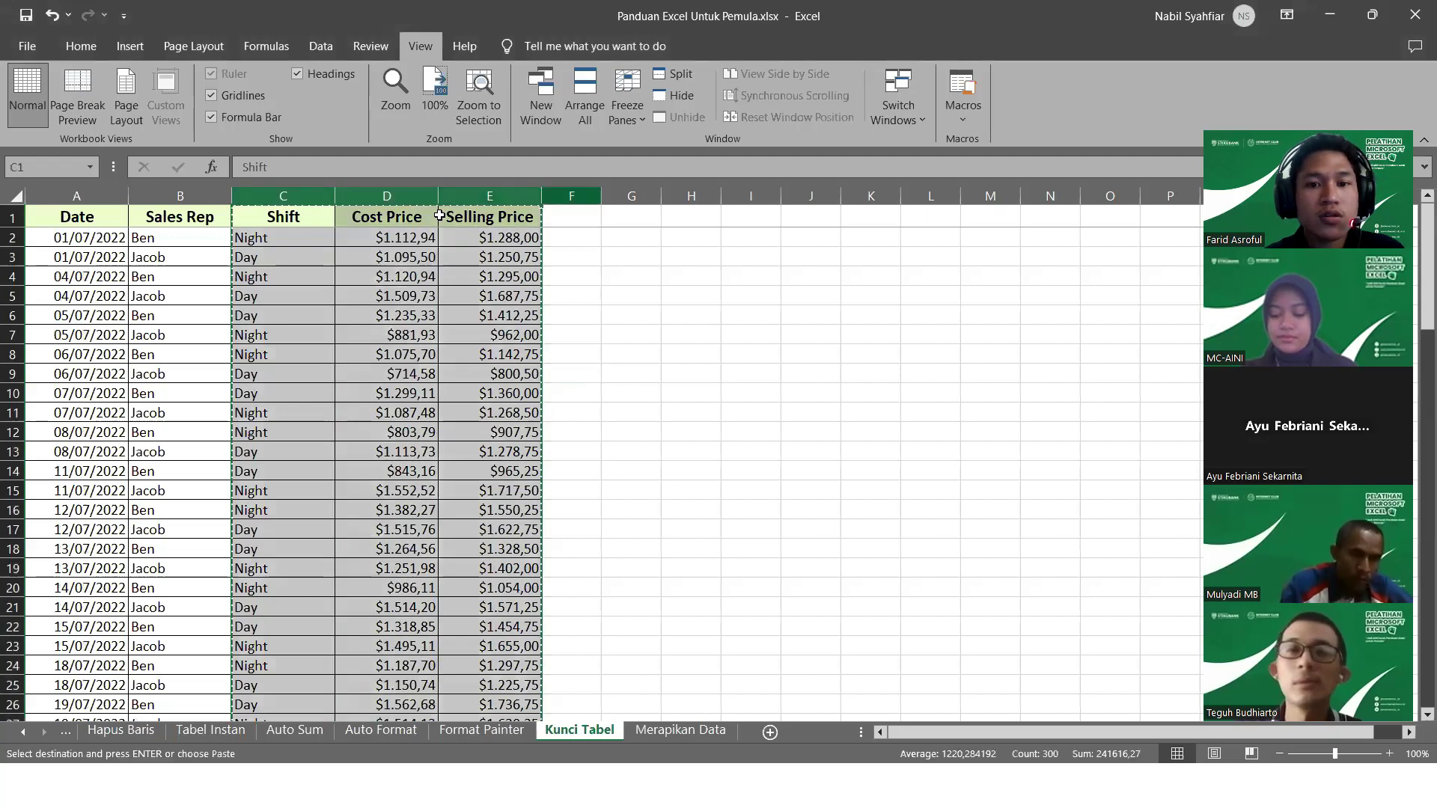
pyautogui.moveTo(572, 196); pyautogui.dragTo(1227, 196)
pyautogui.moveTo(953, 196); pyautogui.dragTo(987, 228)
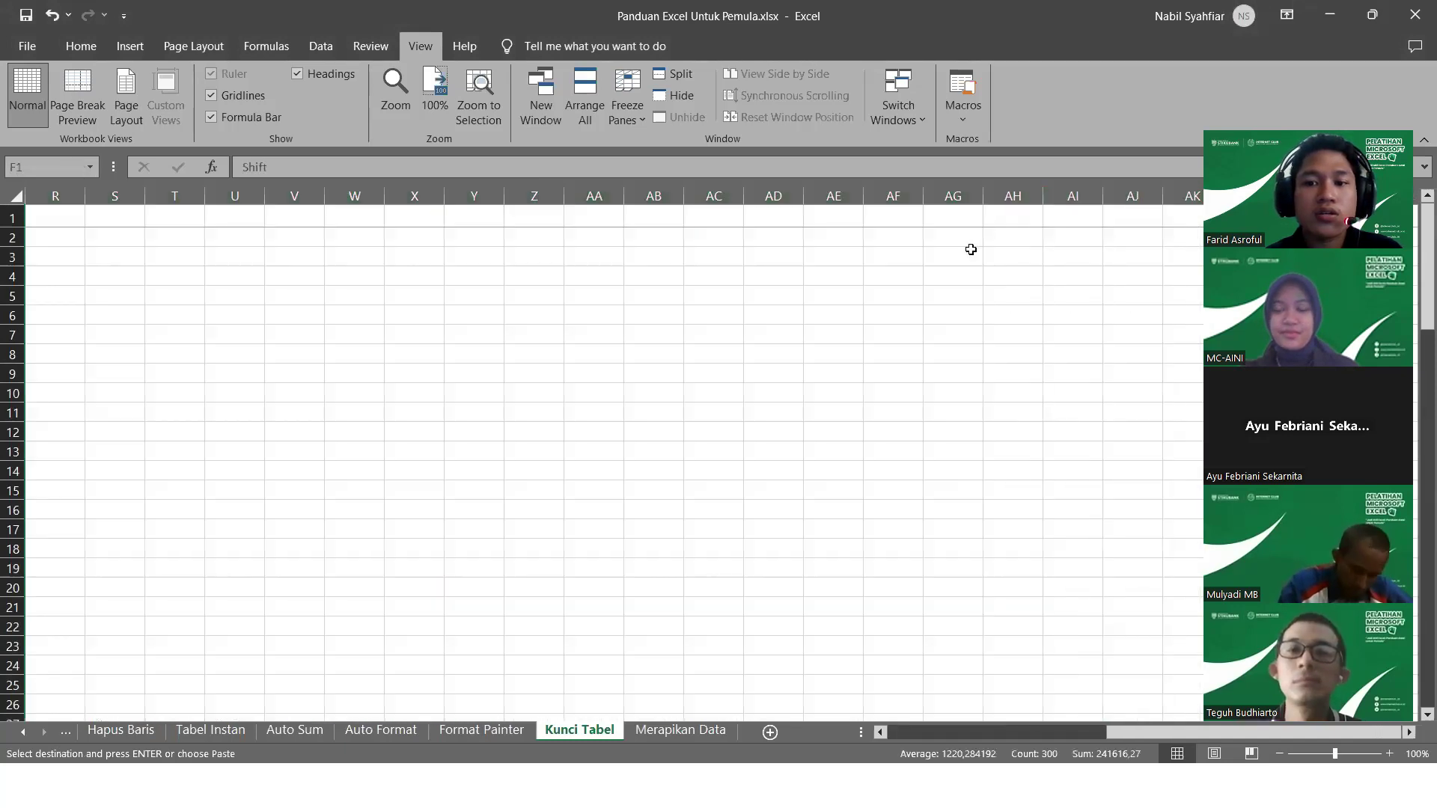
pyautogui.hotkey('ctrl', 'v')
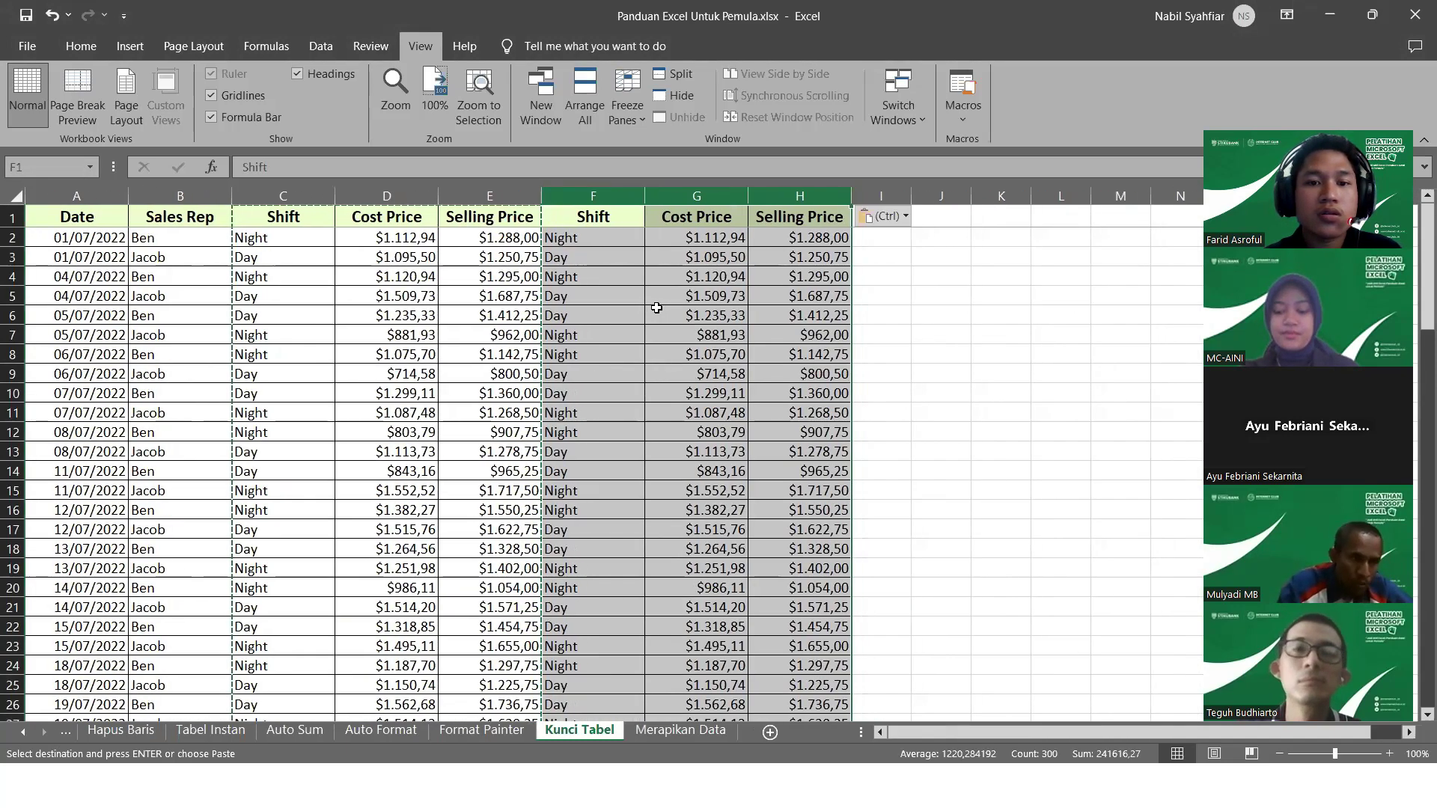
pyautogui.click(896, 273)
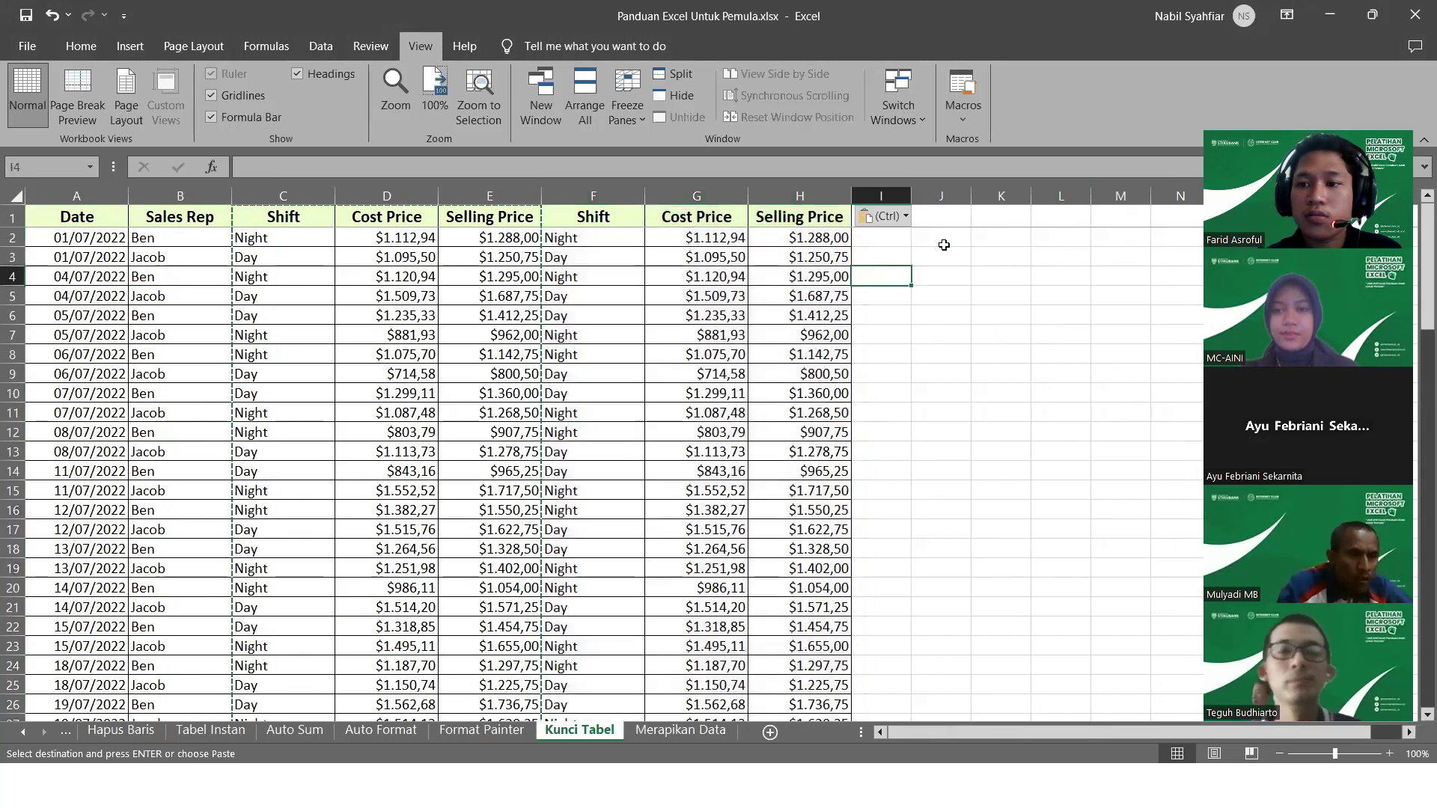
# Paste the three columns again into I–K, then copy columns G to K
pyautogui.hotkey('alt', 'Tab')
pyautogui.moveTo(885, 197); pyautogui.dragTo(1190, 176)
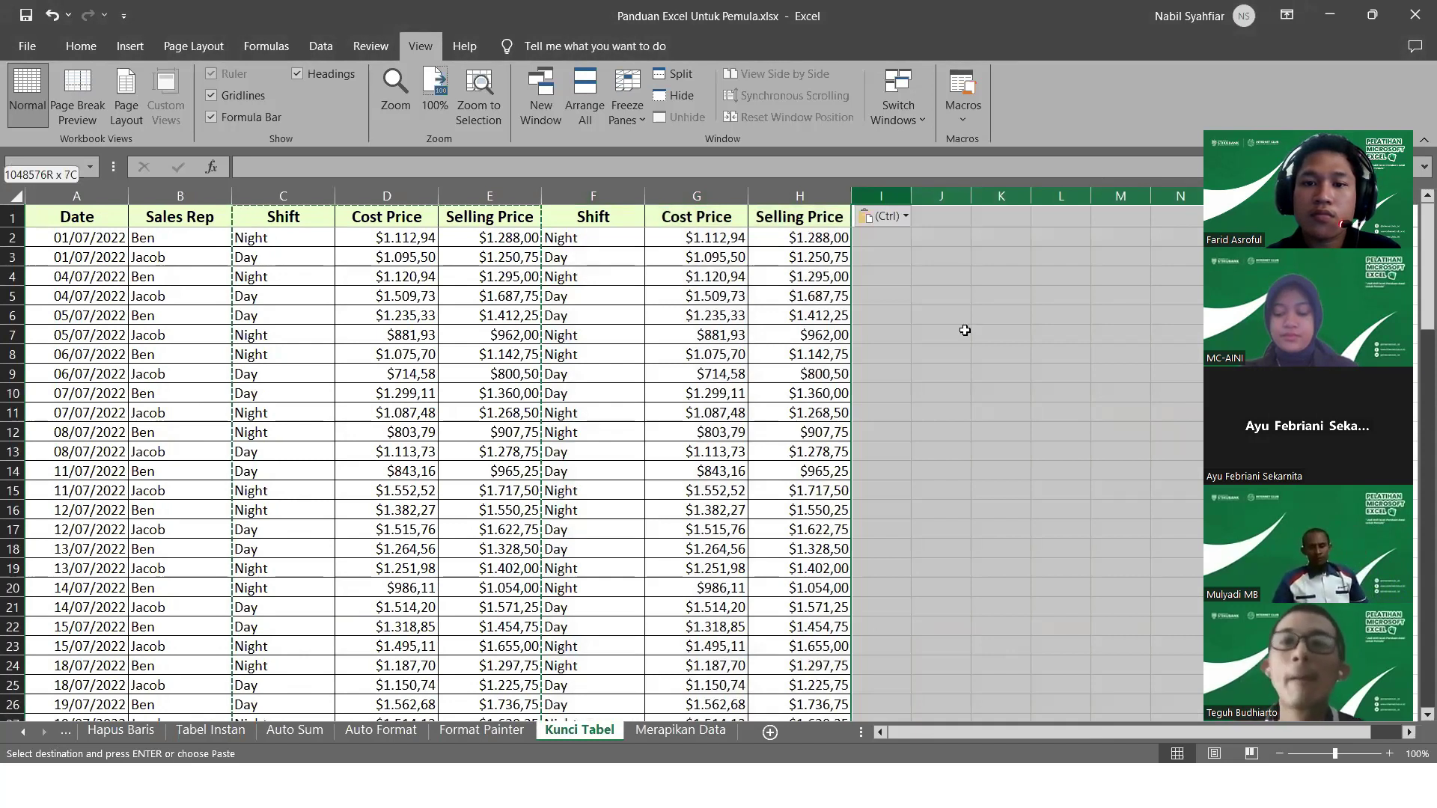
pyautogui.hotkey('ctrl', 'v')
pyautogui.click(778, 197)
pyautogui.moveTo(295, 197); pyautogui.dragTo(719, 199)
pyautogui.hotkey('ctrl', 'c')
# Paste the copied columns into L–P and again from column Q, then clear the marquee
pyautogui.click(778, 194)
pyautogui.hotkey('ctrl', 'v')
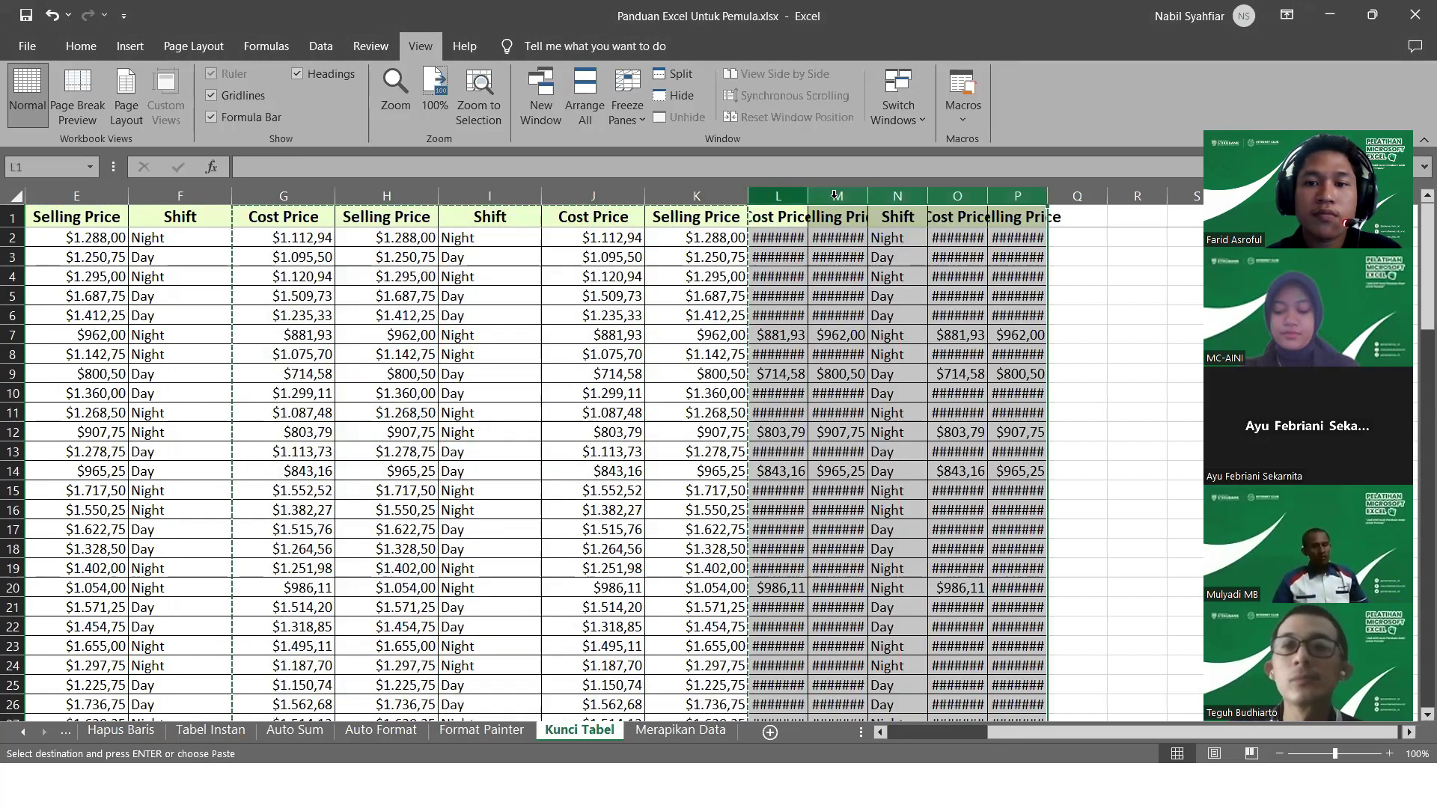
pyautogui.hscroll(5, 769, 230)
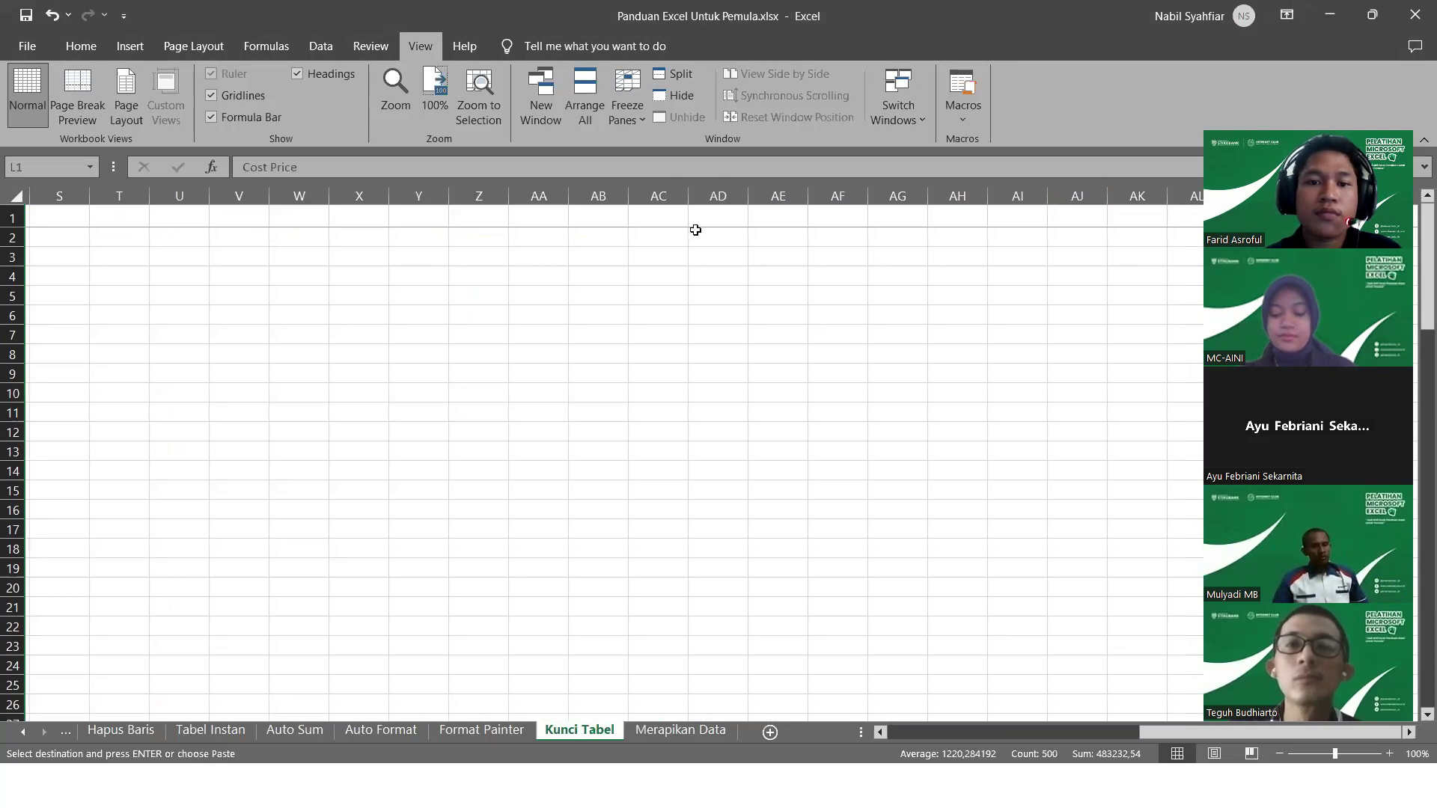
pyautogui.hscroll(-3, 695, 230)
pyautogui.click(573, 195)
pyautogui.hotkey('ctrl', 'v')
pyautogui.hscroll(-5, 449, 314)
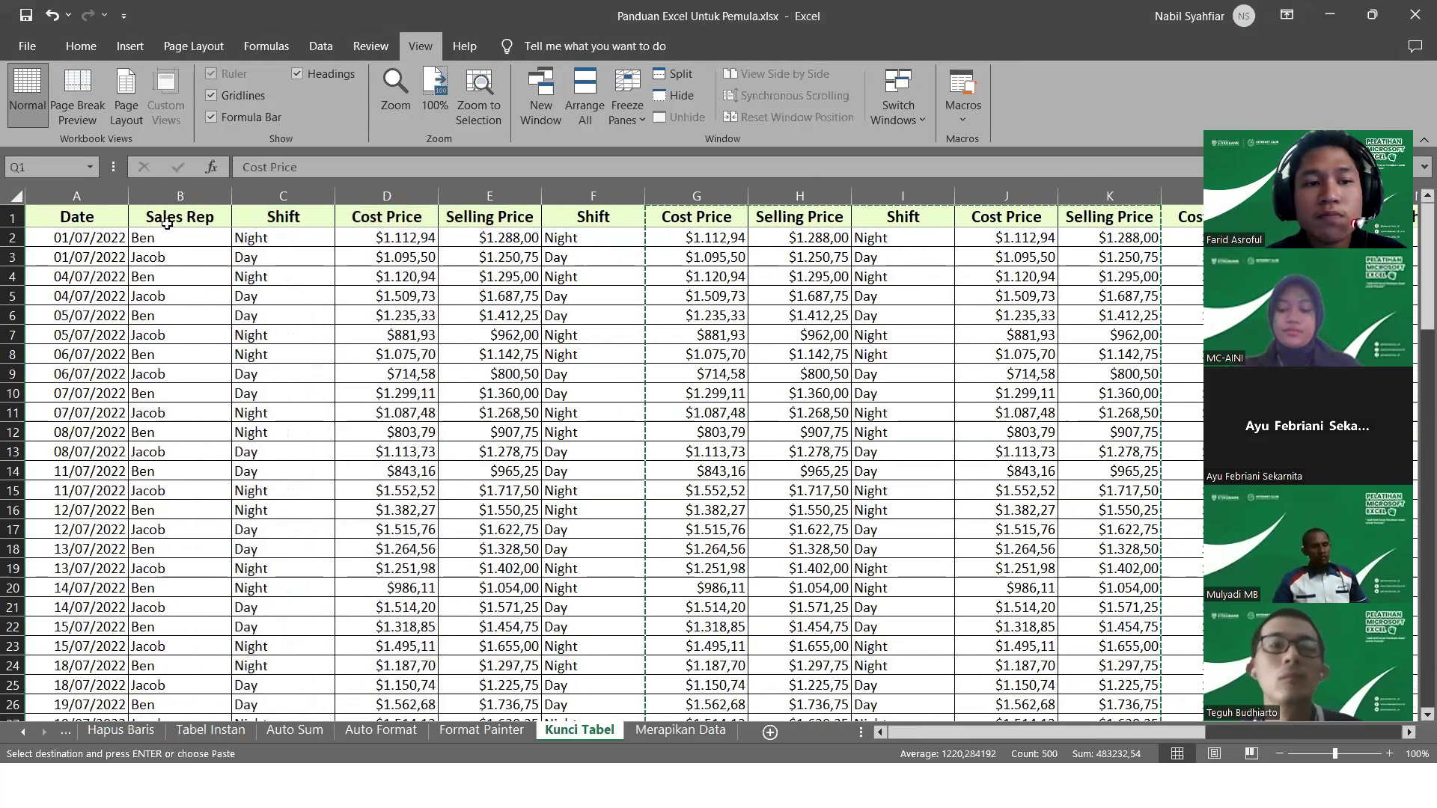
pyautogui.hscroll(5, 351, 356)
pyautogui.hscroll(-5, 351, 355)
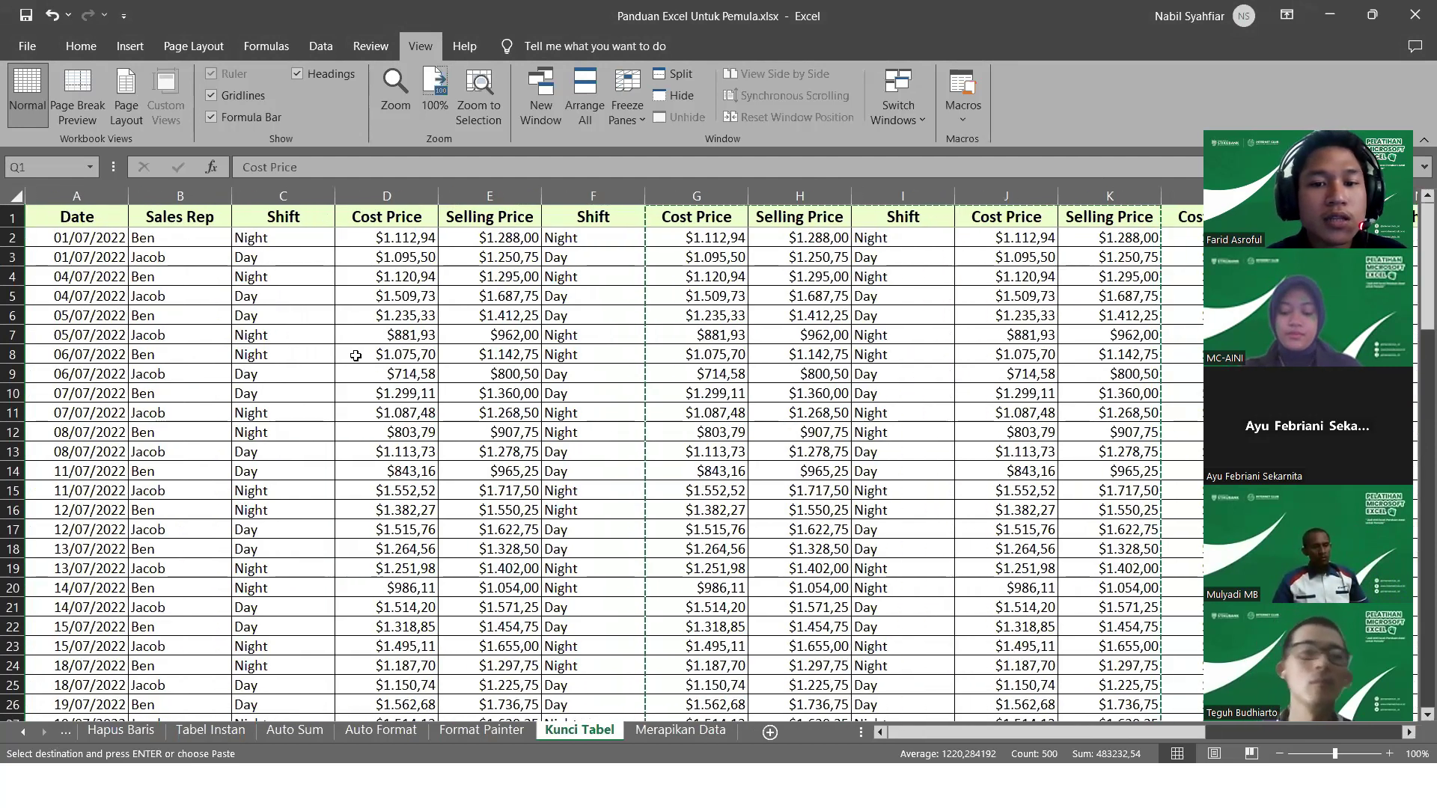
pyautogui.press('Escape')
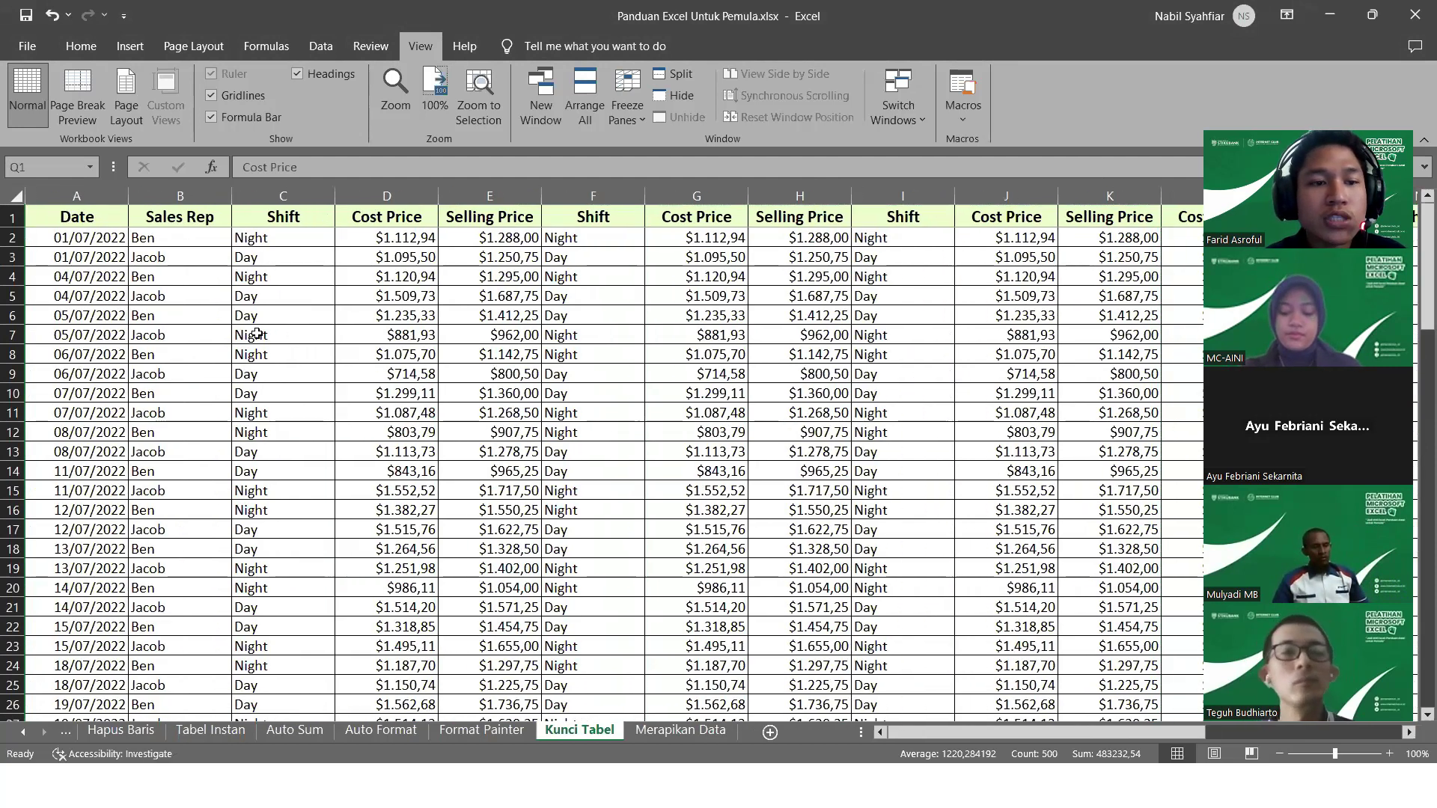
pyautogui.click(161, 238)
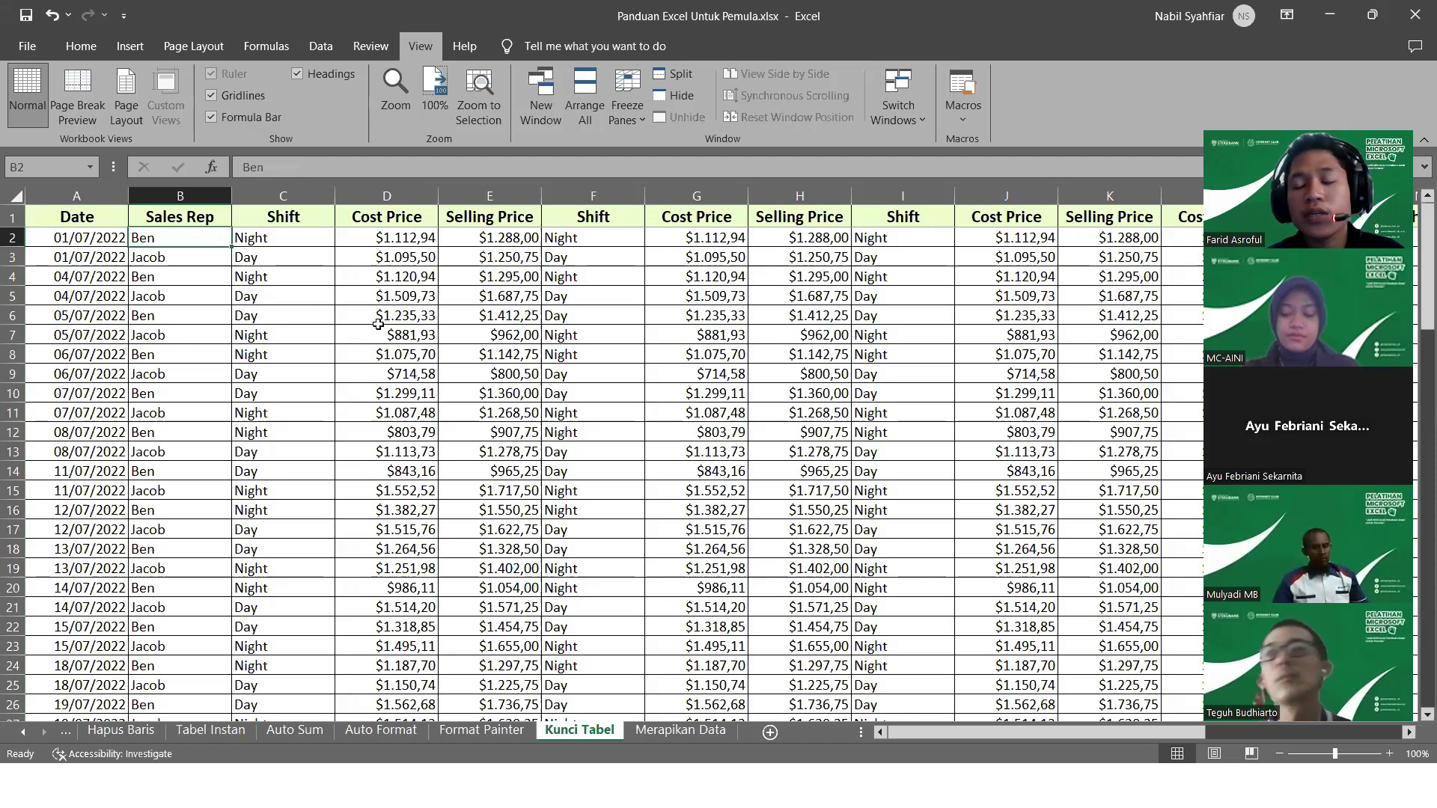
pyautogui.hscroll(5, 313, 306)
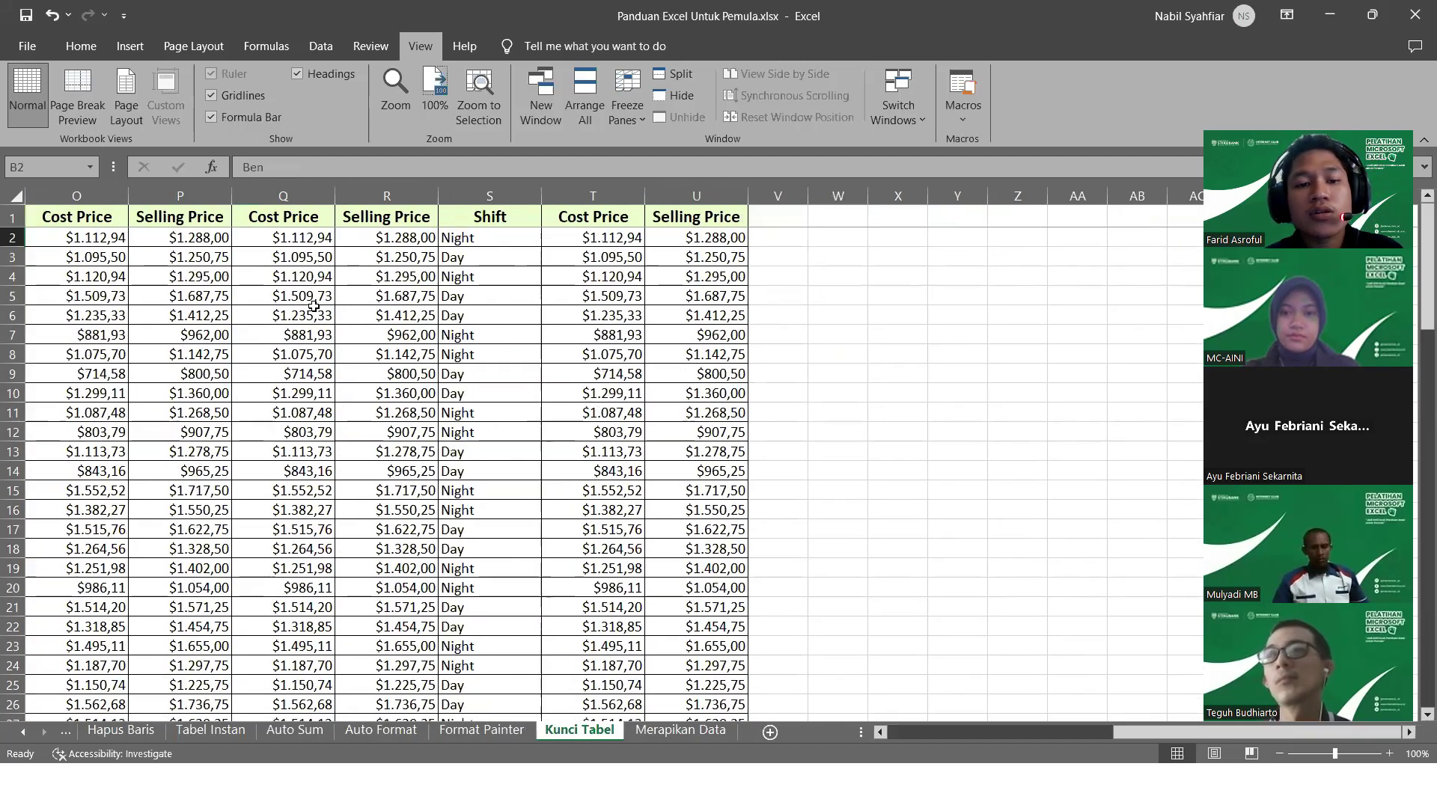
pyautogui.hscroll(-5, 313, 306)
pyautogui.hscroll(3, 313, 306)
pyautogui.hscroll(-3, 314, 306)
pyautogui.hscroll(1, 314, 306)
pyautogui.hscroll(-1, 173, 268)
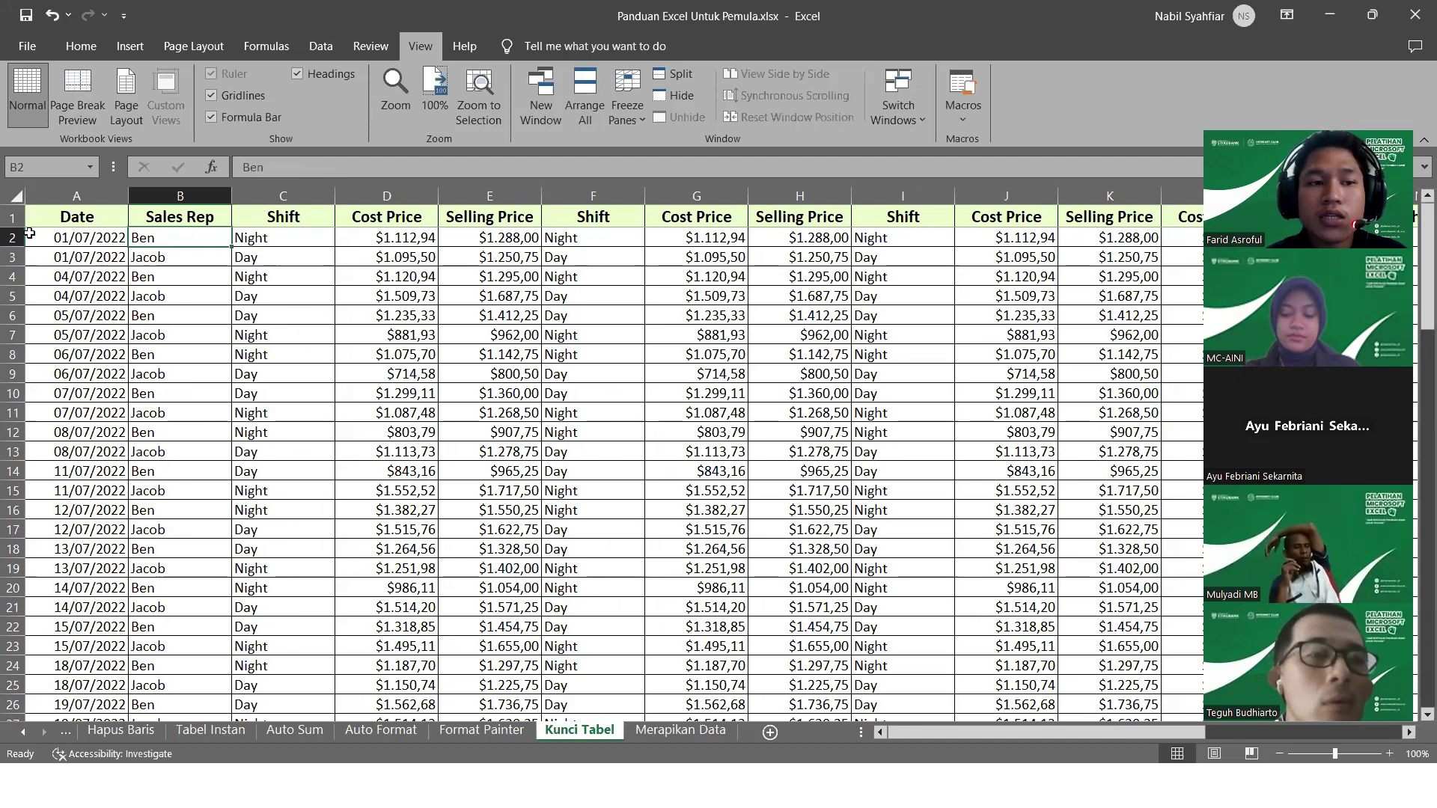
pyautogui.click(301, 193)
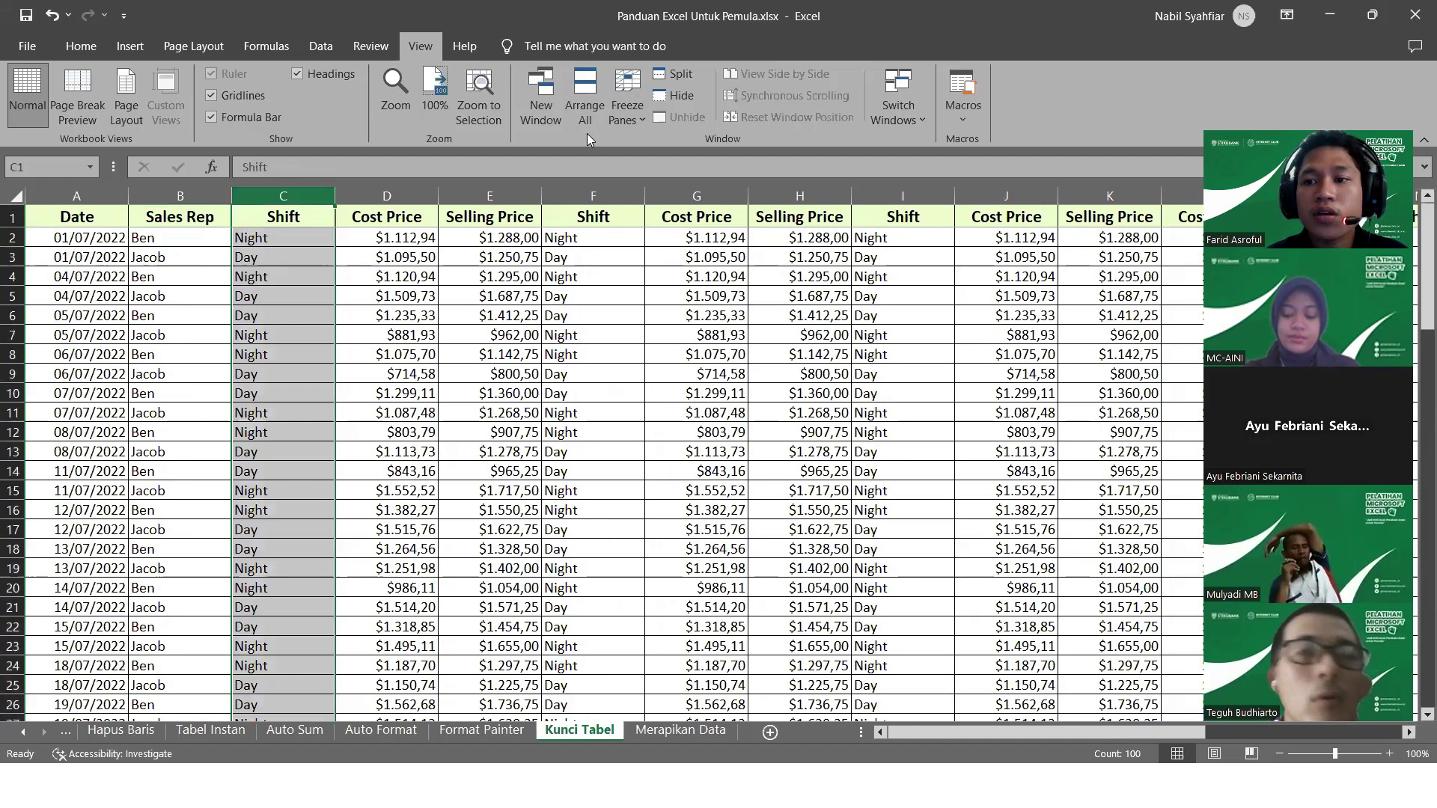
pyautogui.hotkey('alt', 'Tab')
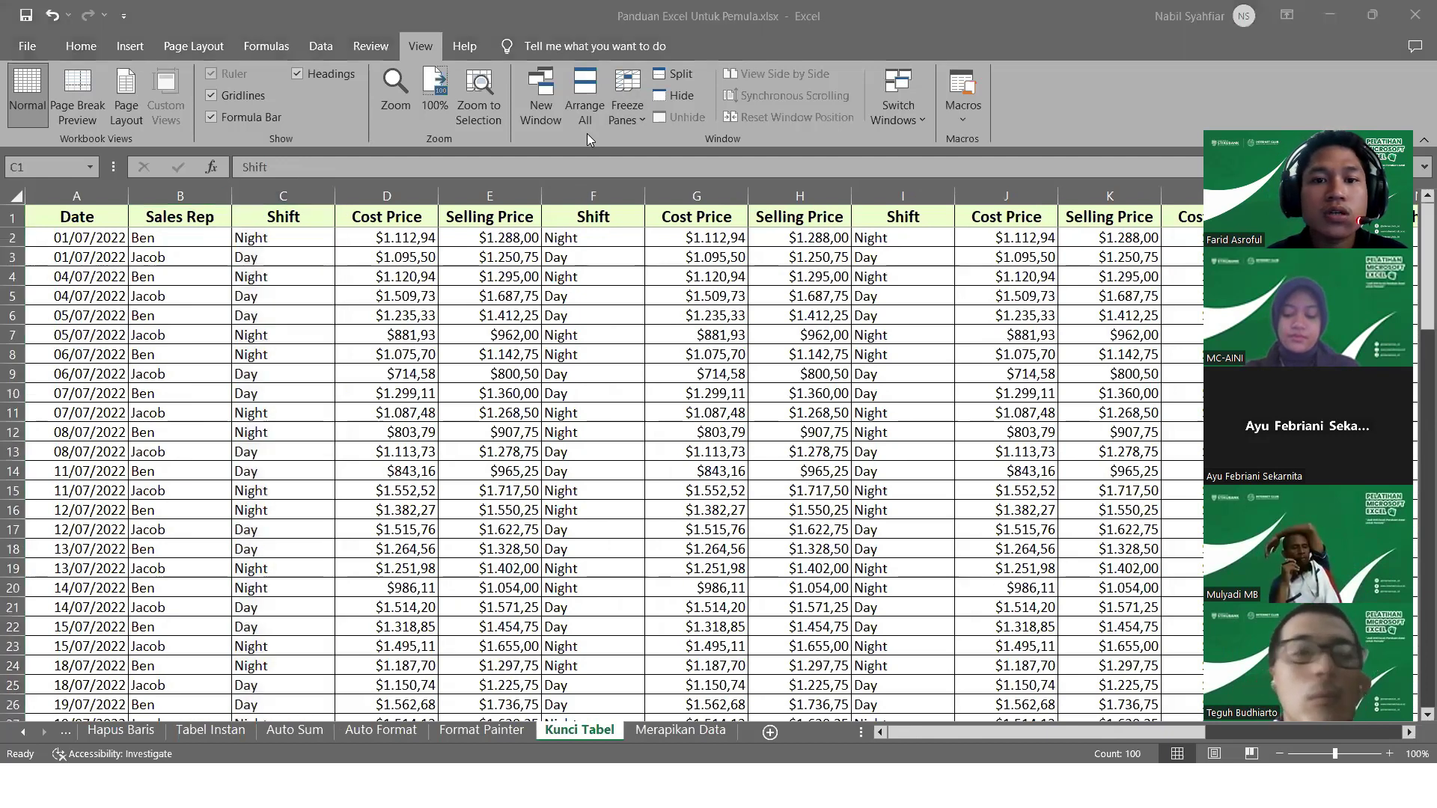
# Apply Freeze First Column, test it by scrolling sideways, then undo the last column paste
pyautogui.hotkey('alt', 'Tab')
pyautogui.click(639, 90)
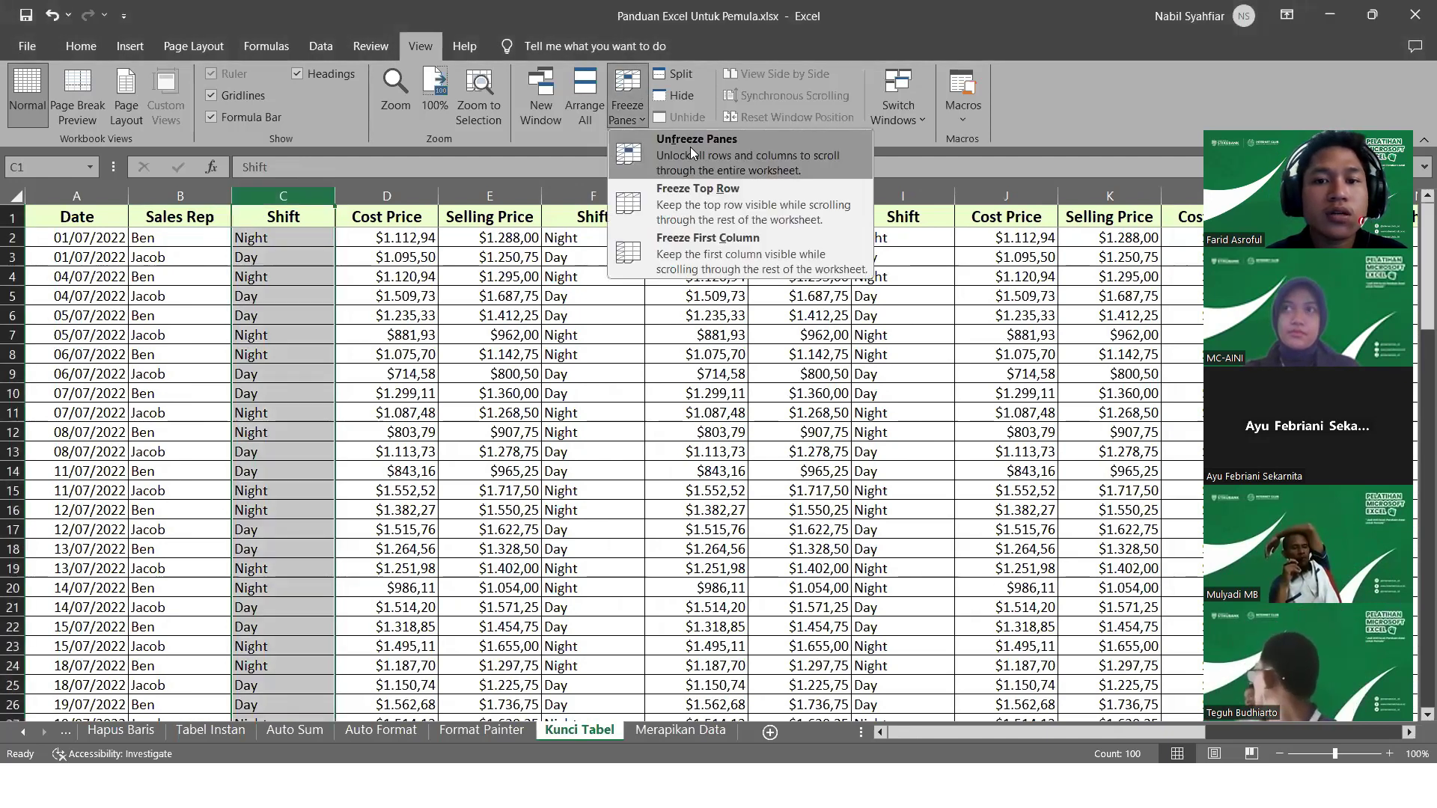
pyautogui.click(276, 196)
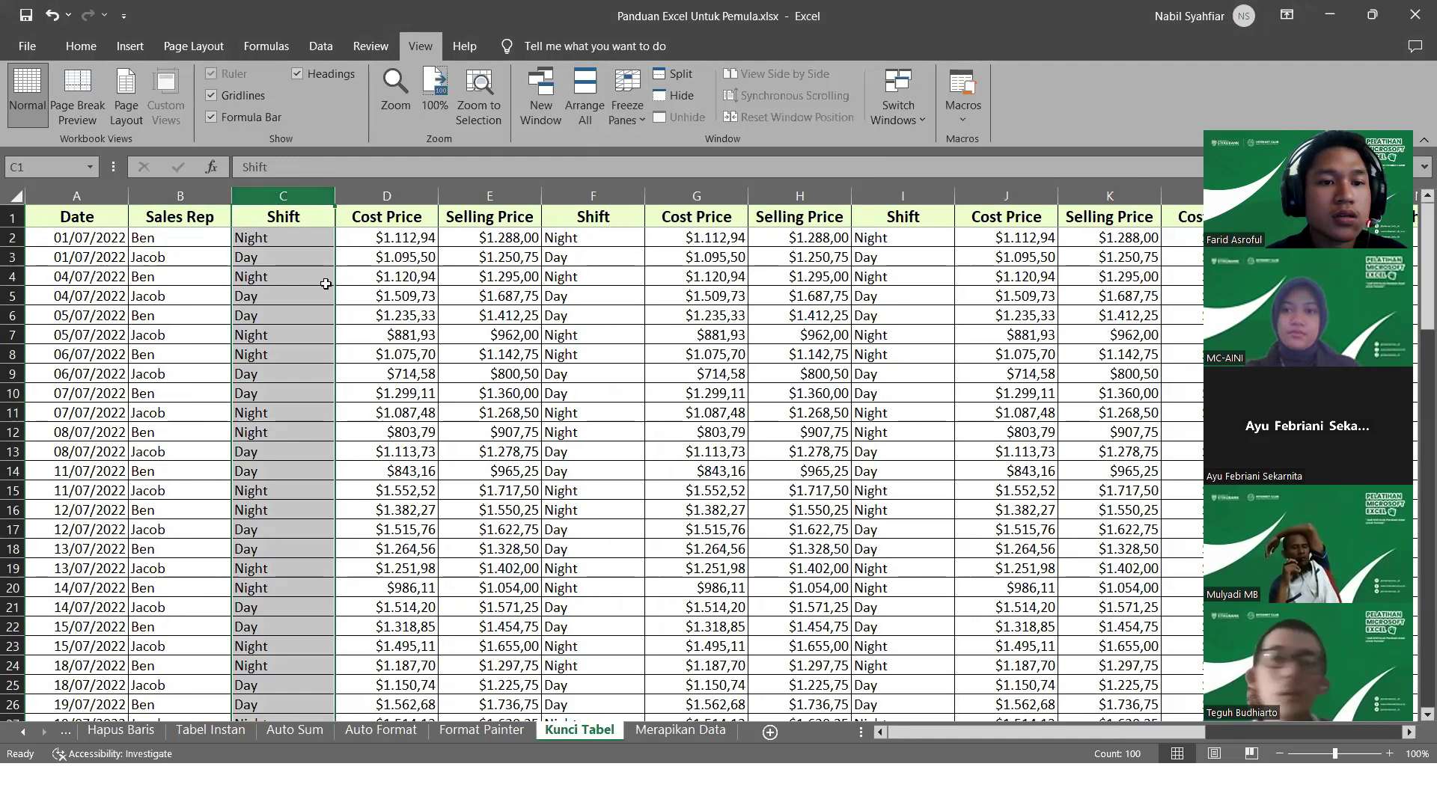
pyautogui.click(356, 276)
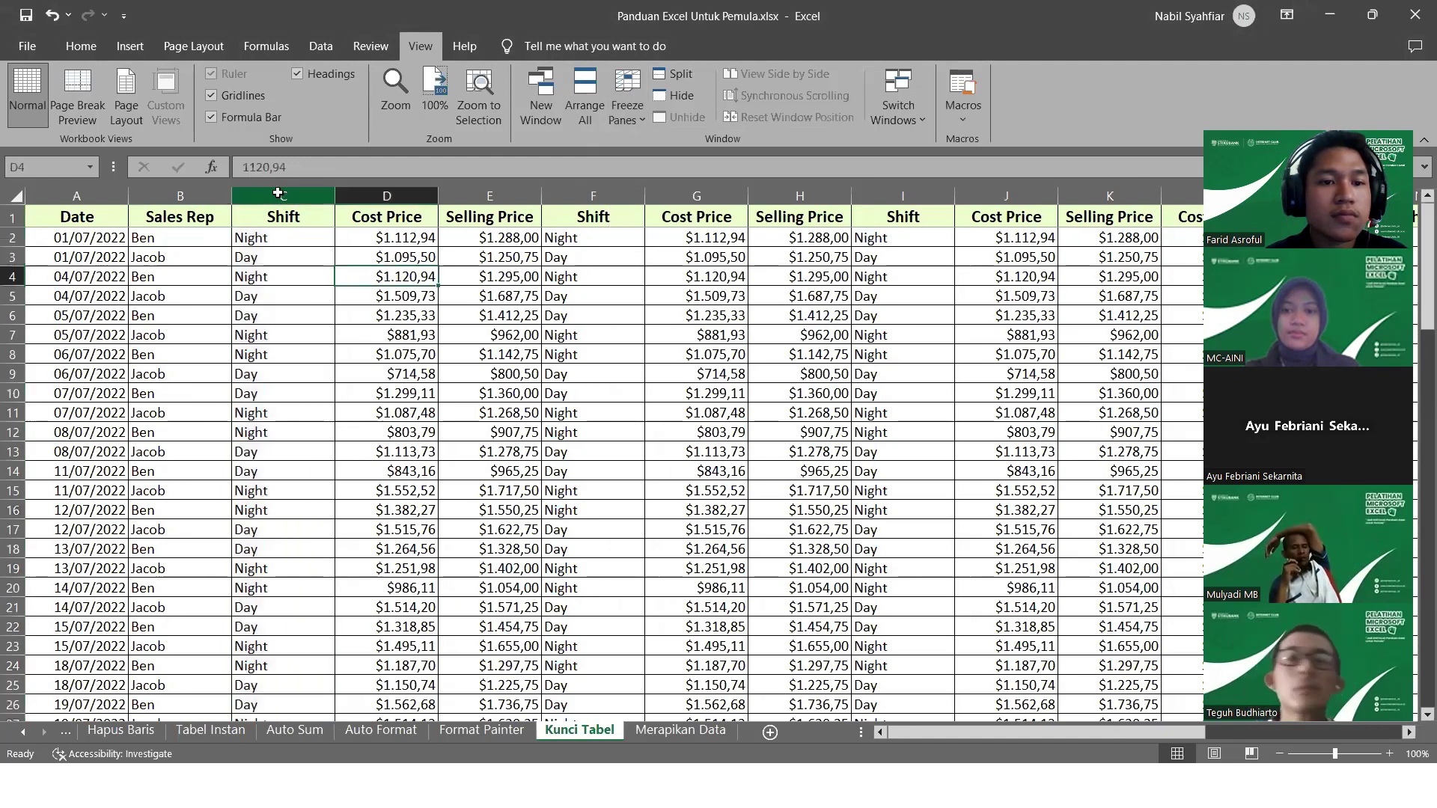
pyautogui.click(282, 196)
pyautogui.click(627, 110)
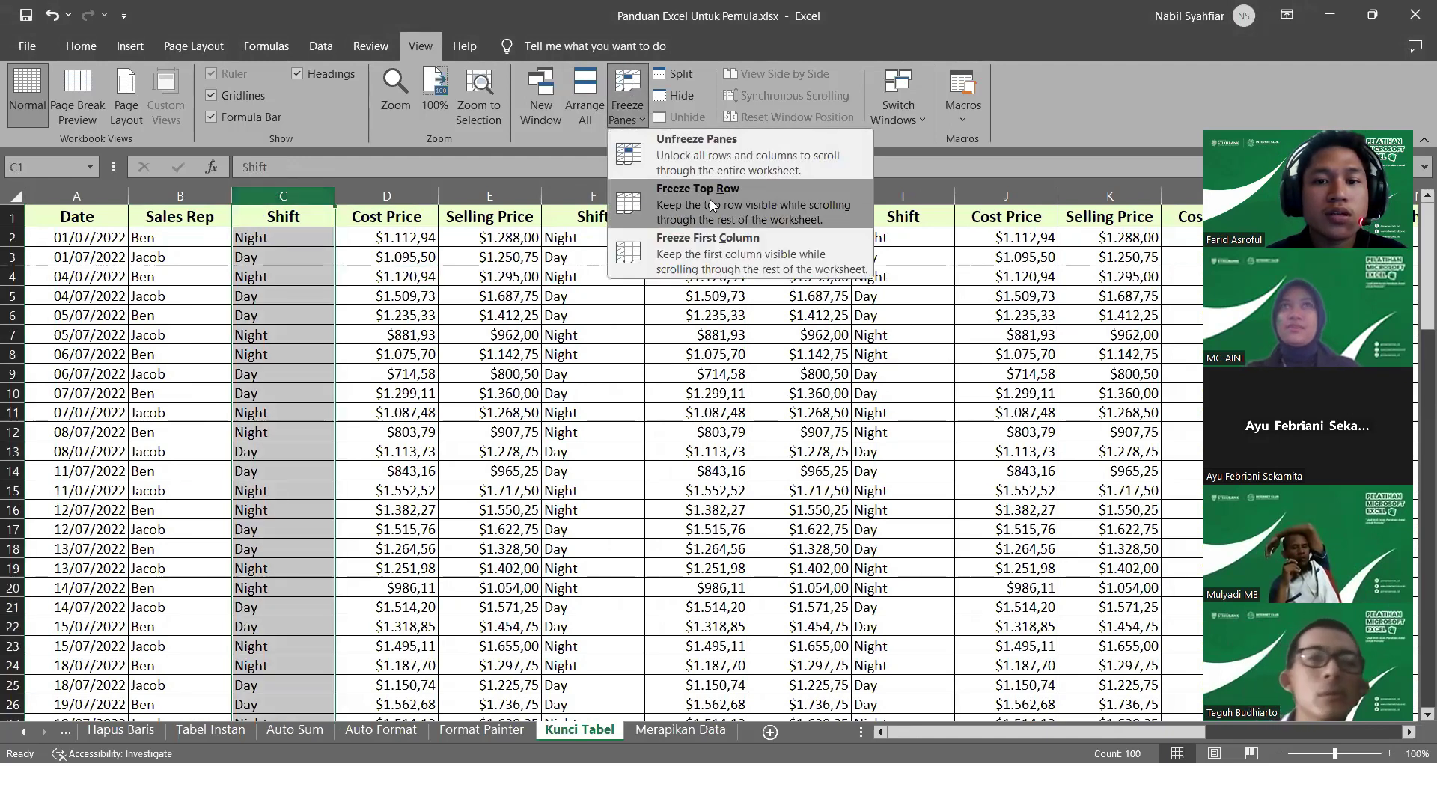
pyautogui.click(720, 248)
pyautogui.click(708, 319)
pyautogui.hscroll(1, 708, 318)
pyautogui.hscroll(2, 708, 318)
pyautogui.hscroll(-3, 708, 319)
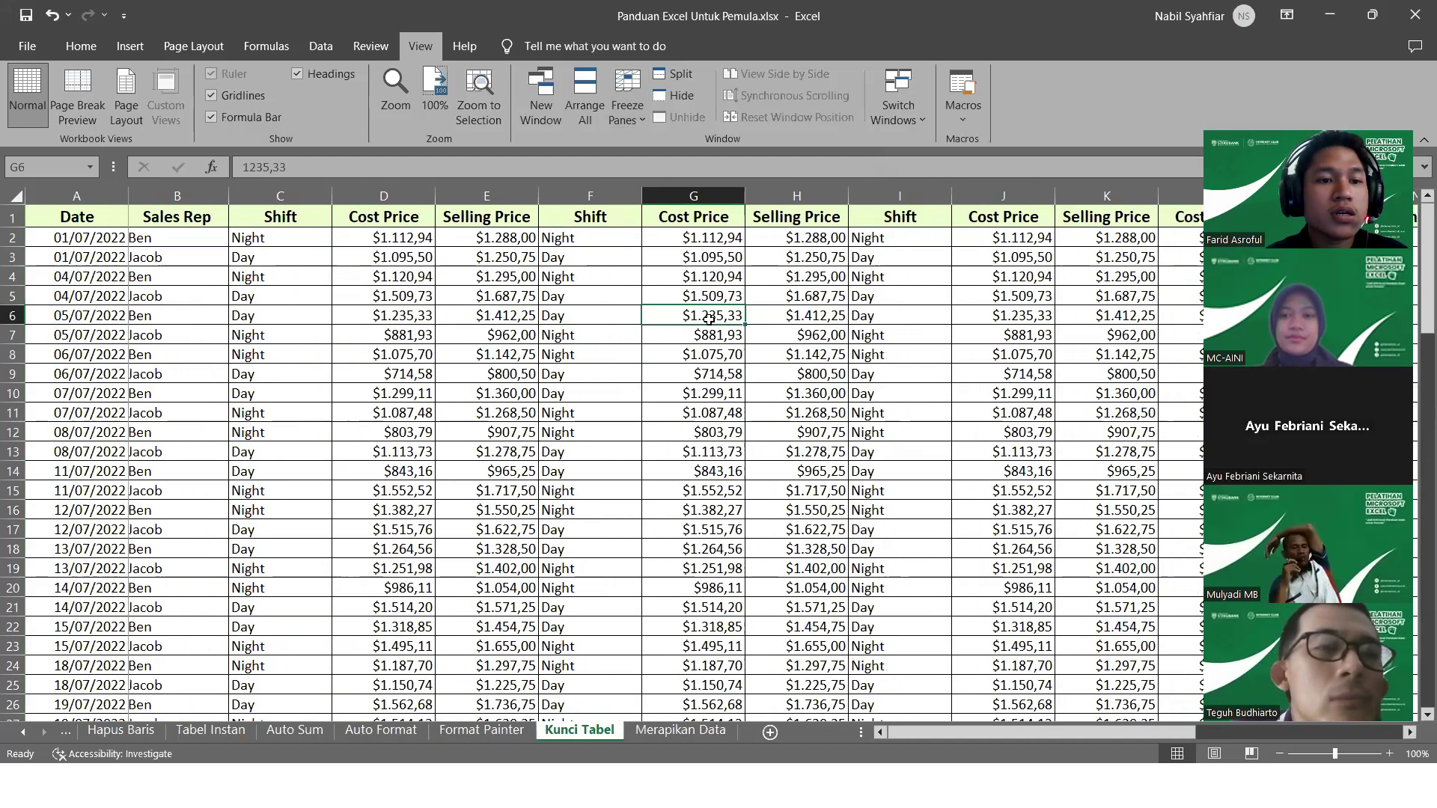
pyautogui.hotkey('ctrl', 'z')
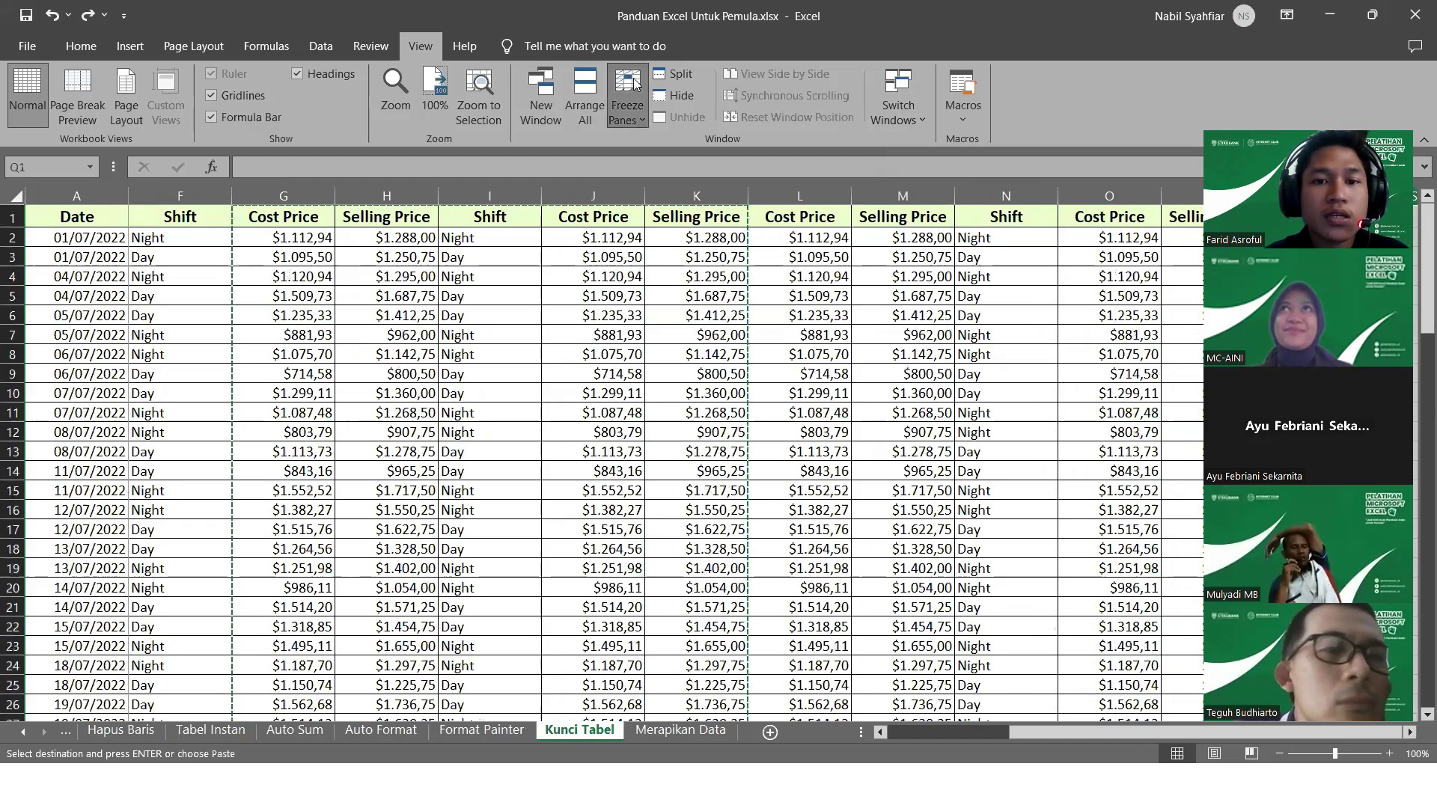
# Unfreeze and refreeze the panes, then paste the copied columns at column L and clear the marquee
pyautogui.click(627, 105)
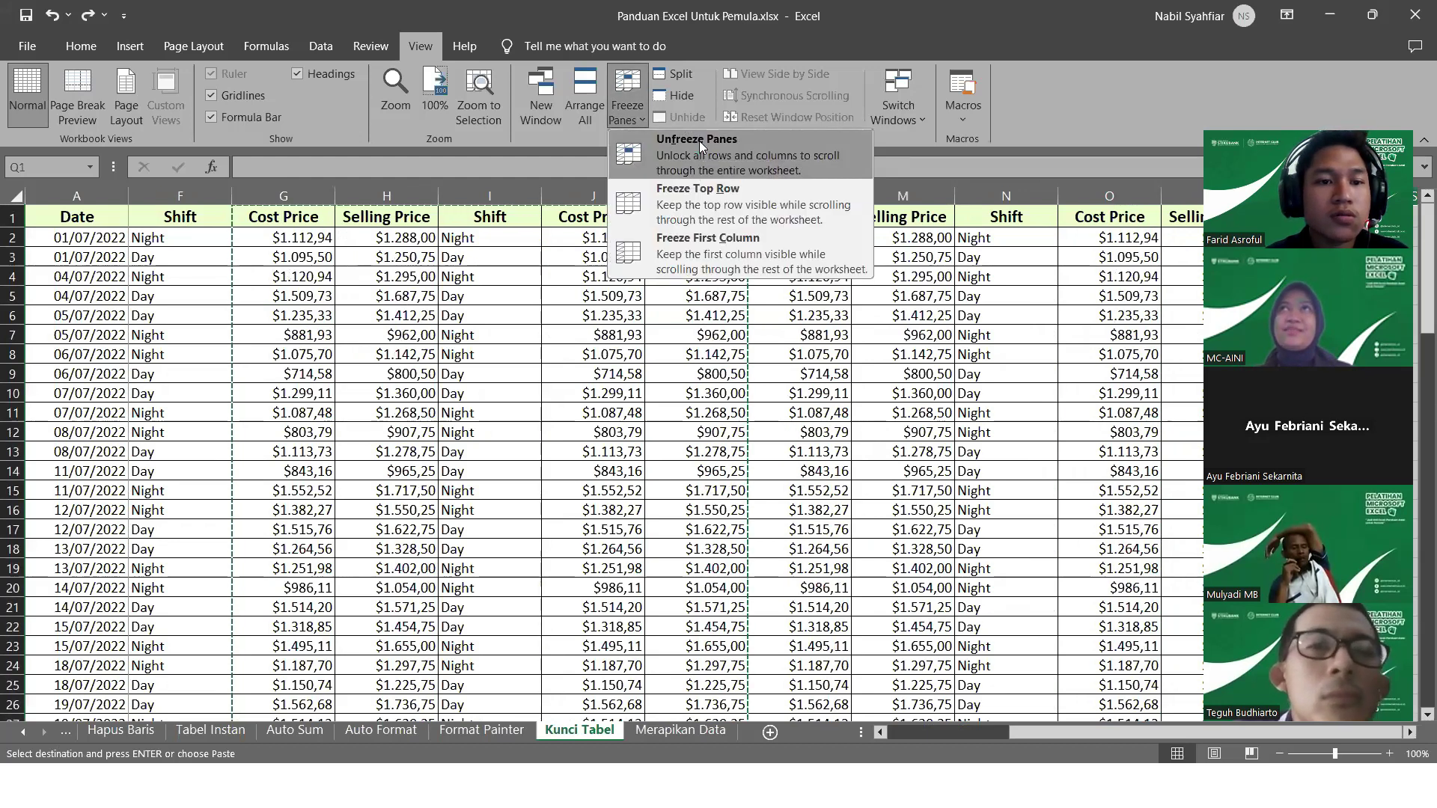
pyautogui.click(658, 153)
pyautogui.click(627, 104)
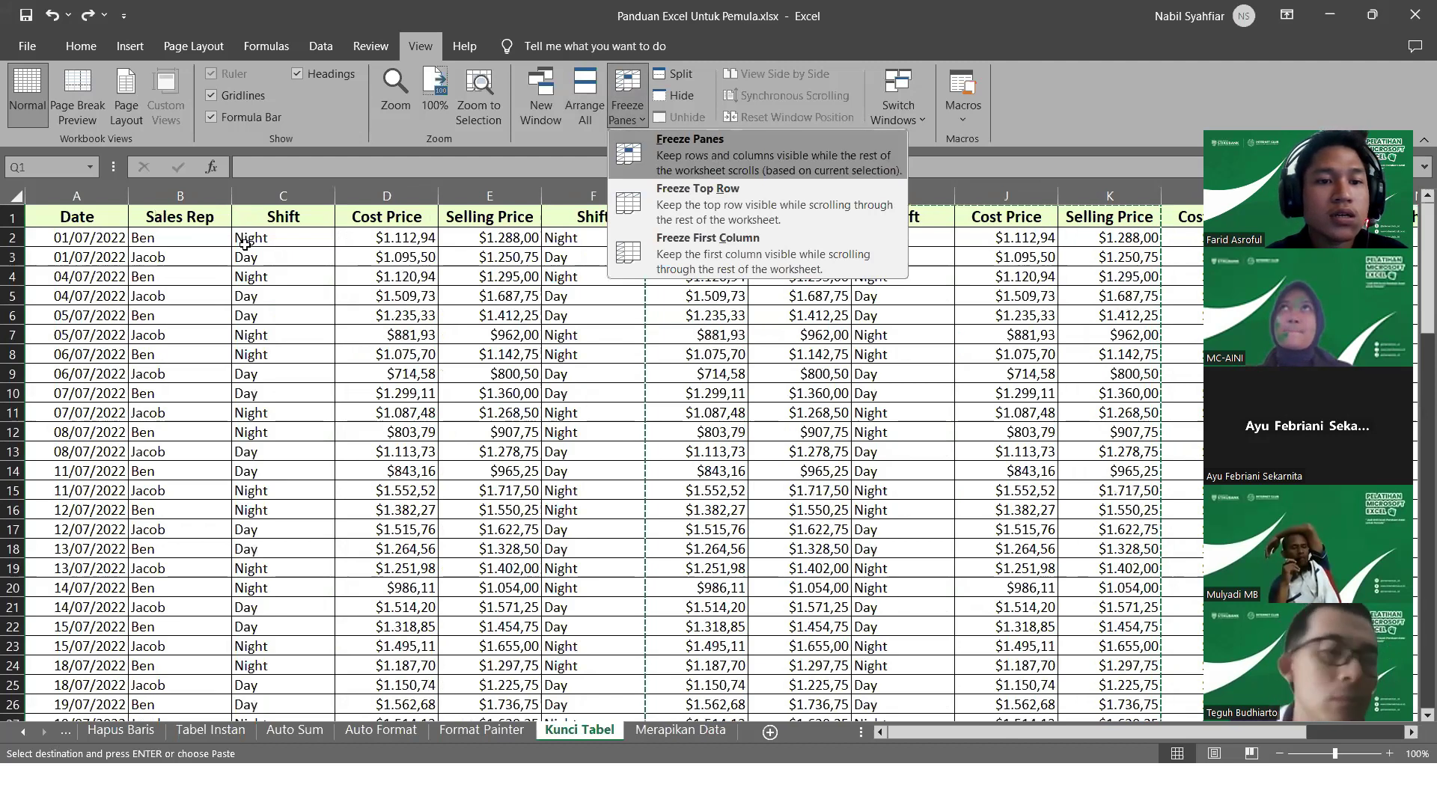
pyautogui.click(715, 156)
pyautogui.hscroll(3, 269, 198)
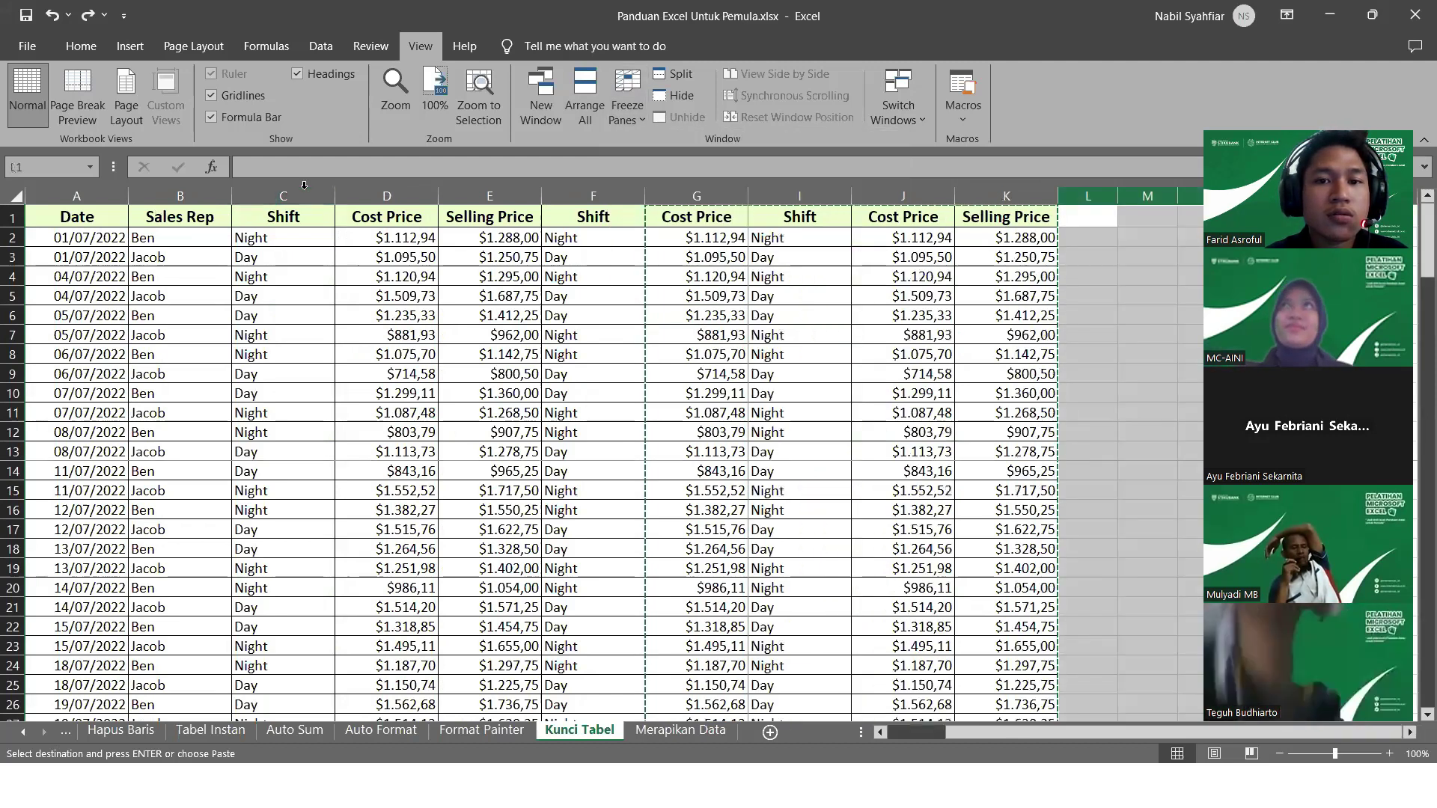
pyautogui.hotkey('ctrl', 'v')
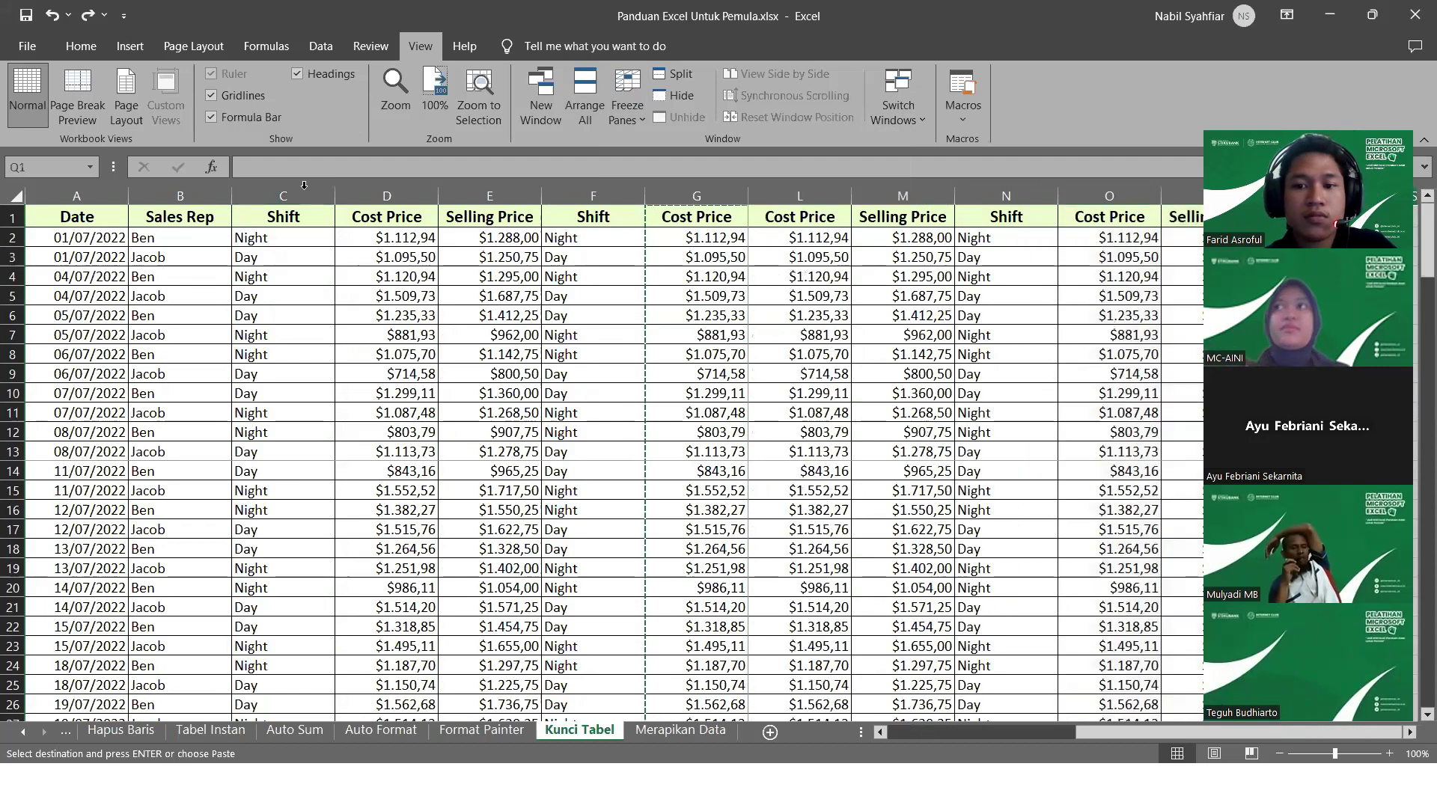
pyautogui.press('Escape')
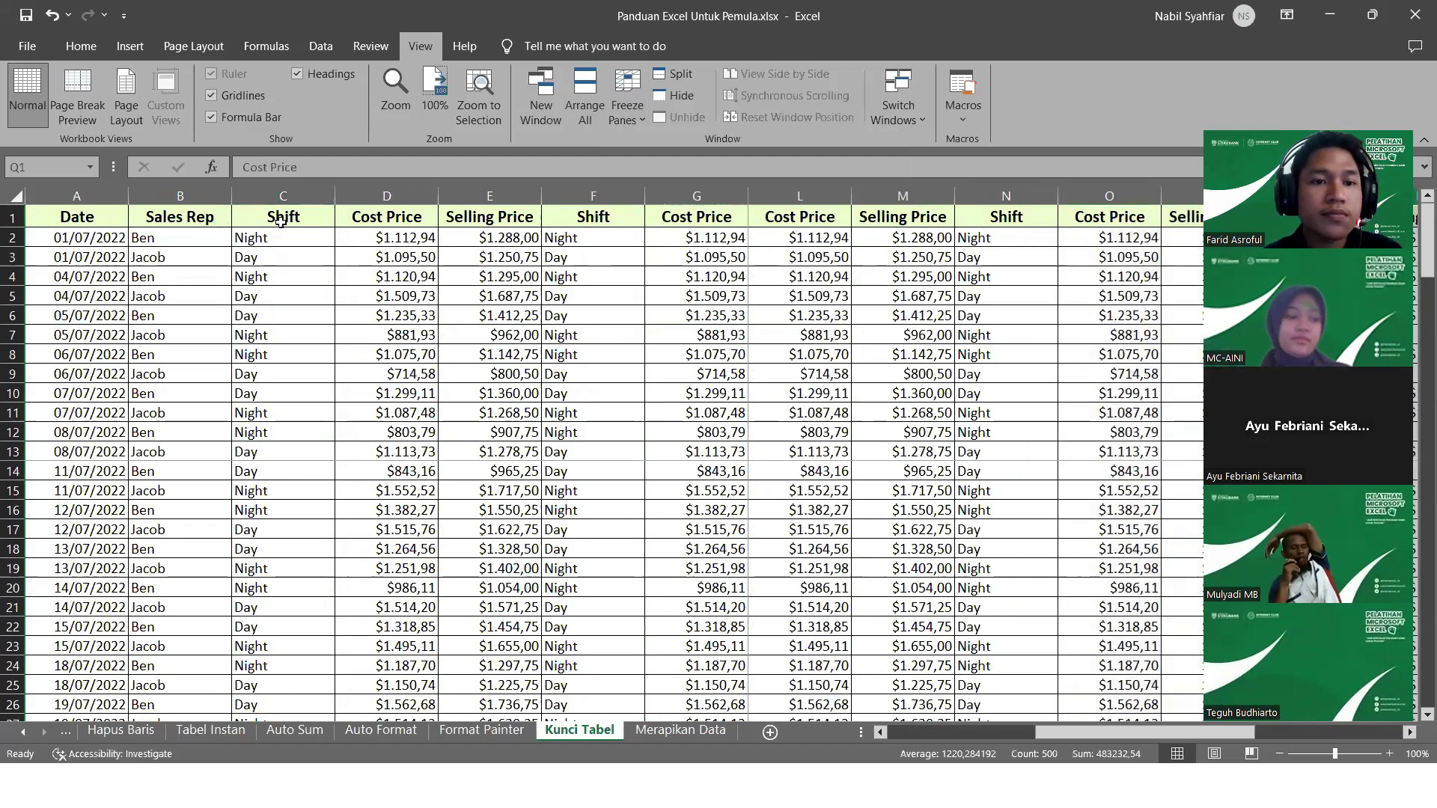
# Select column C and refreeze panes so Date and Sales Rep stay fixed when scrolling sideways
pyautogui.click(271, 196)
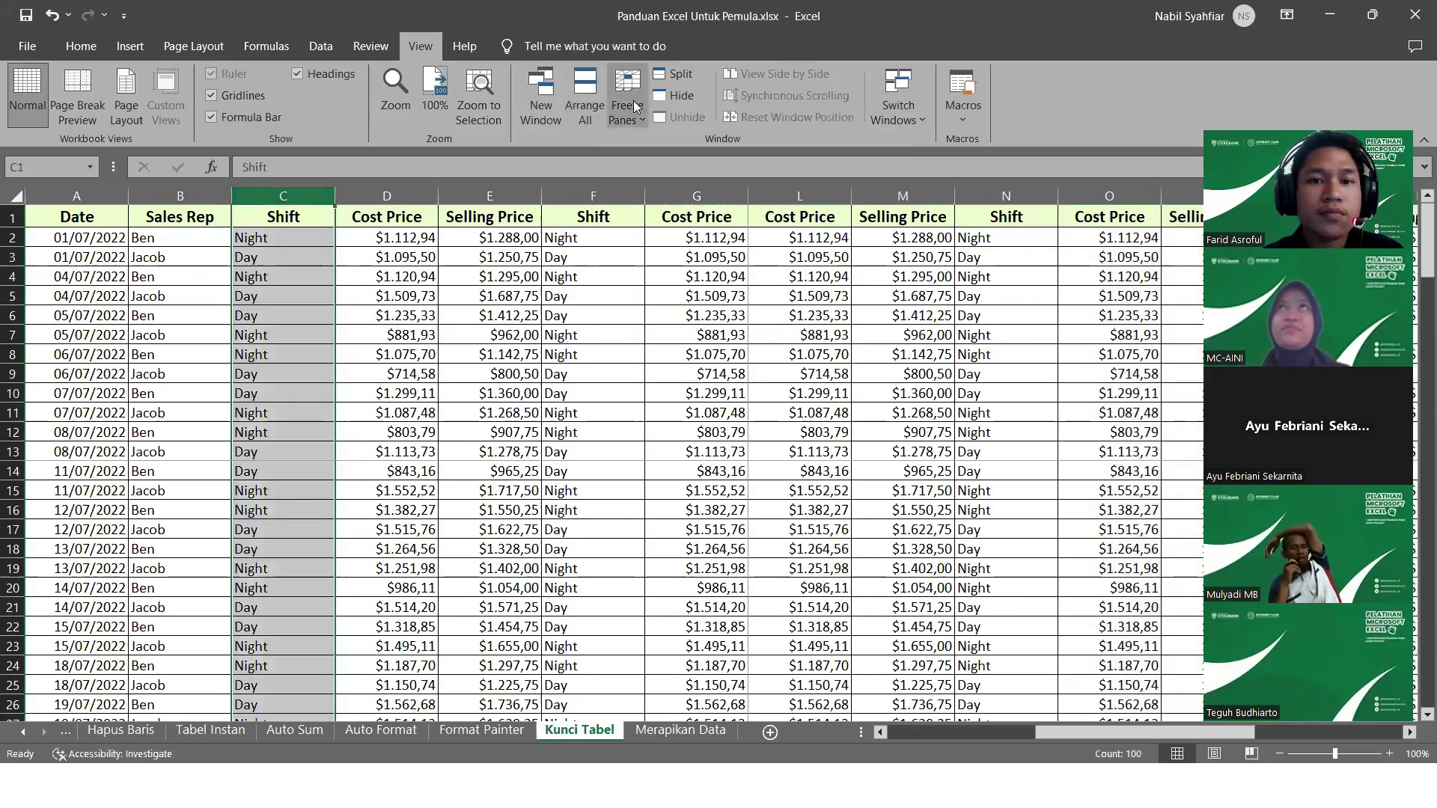
pyautogui.click(637, 91)
pyautogui.click(662, 139)
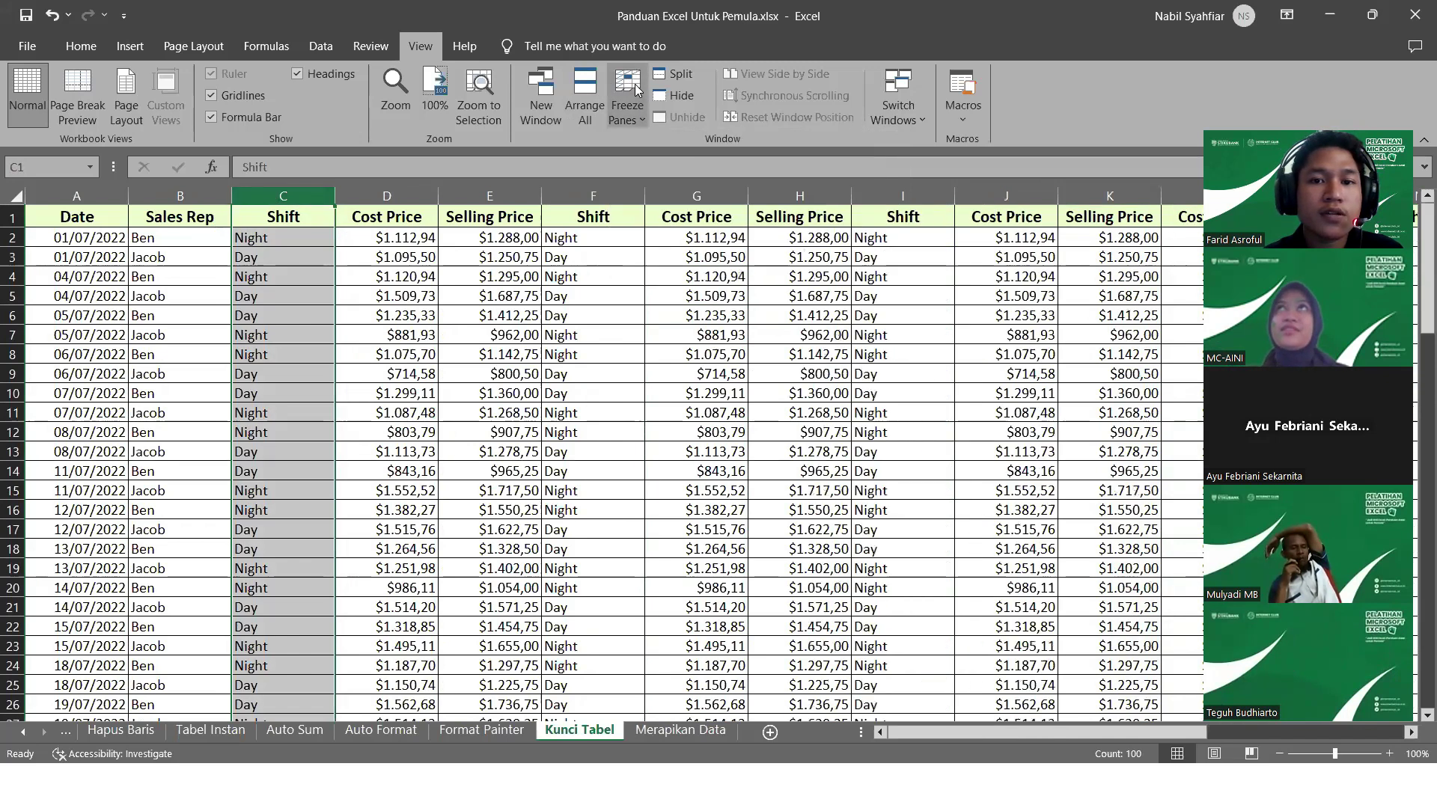
pyautogui.click(637, 88)
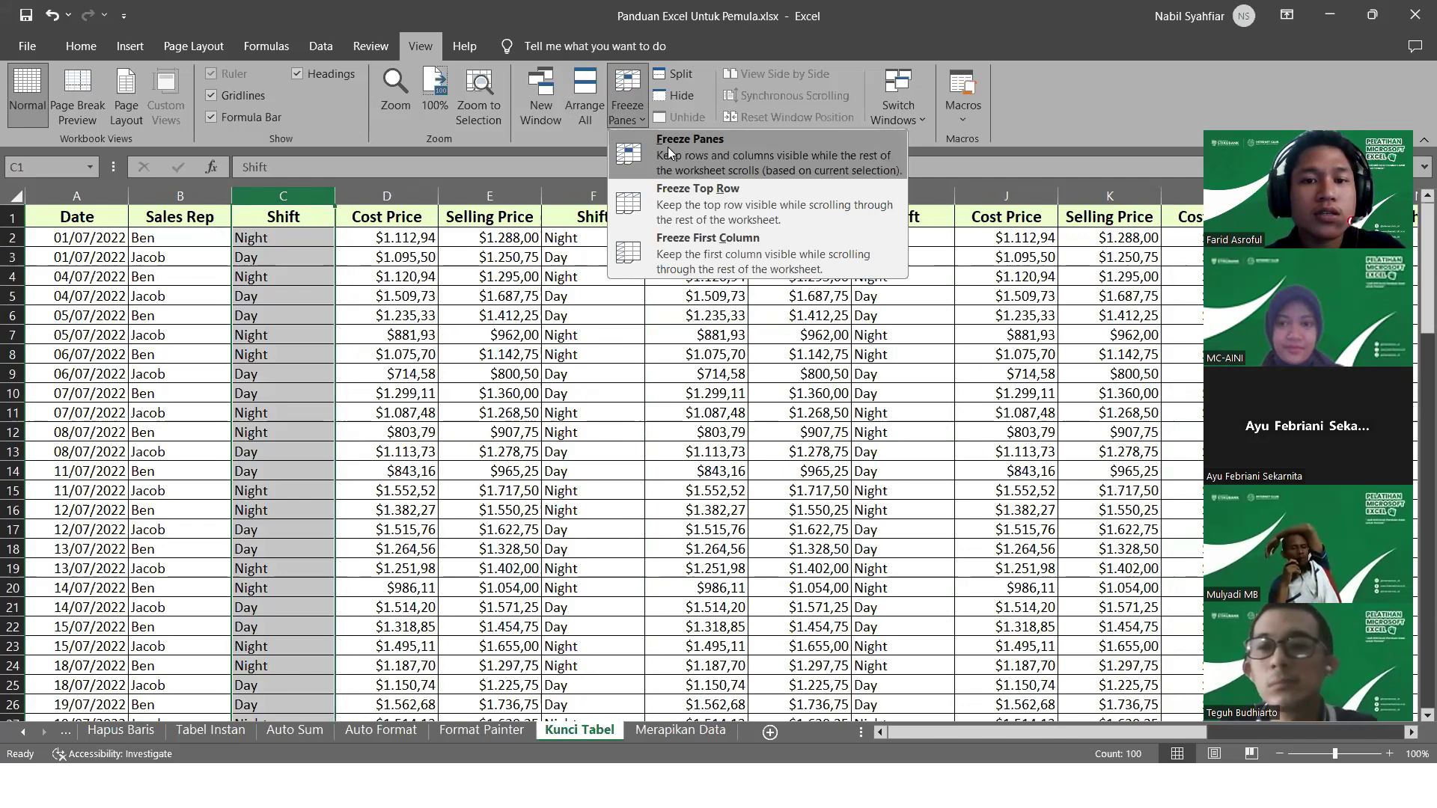
pyautogui.click(667, 147)
pyautogui.hscroll(5, 638, 263)
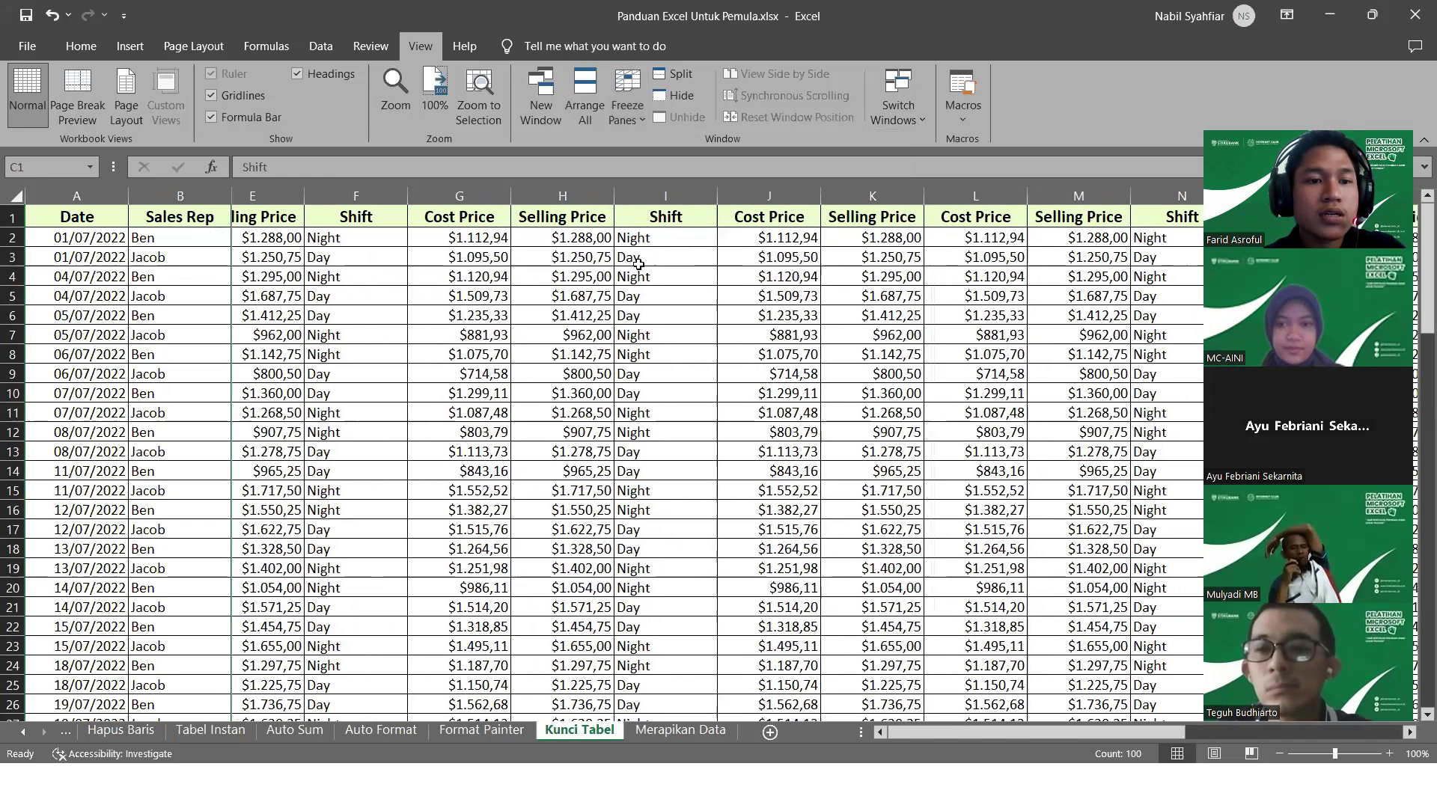
pyautogui.hscroll(5, 638, 264)
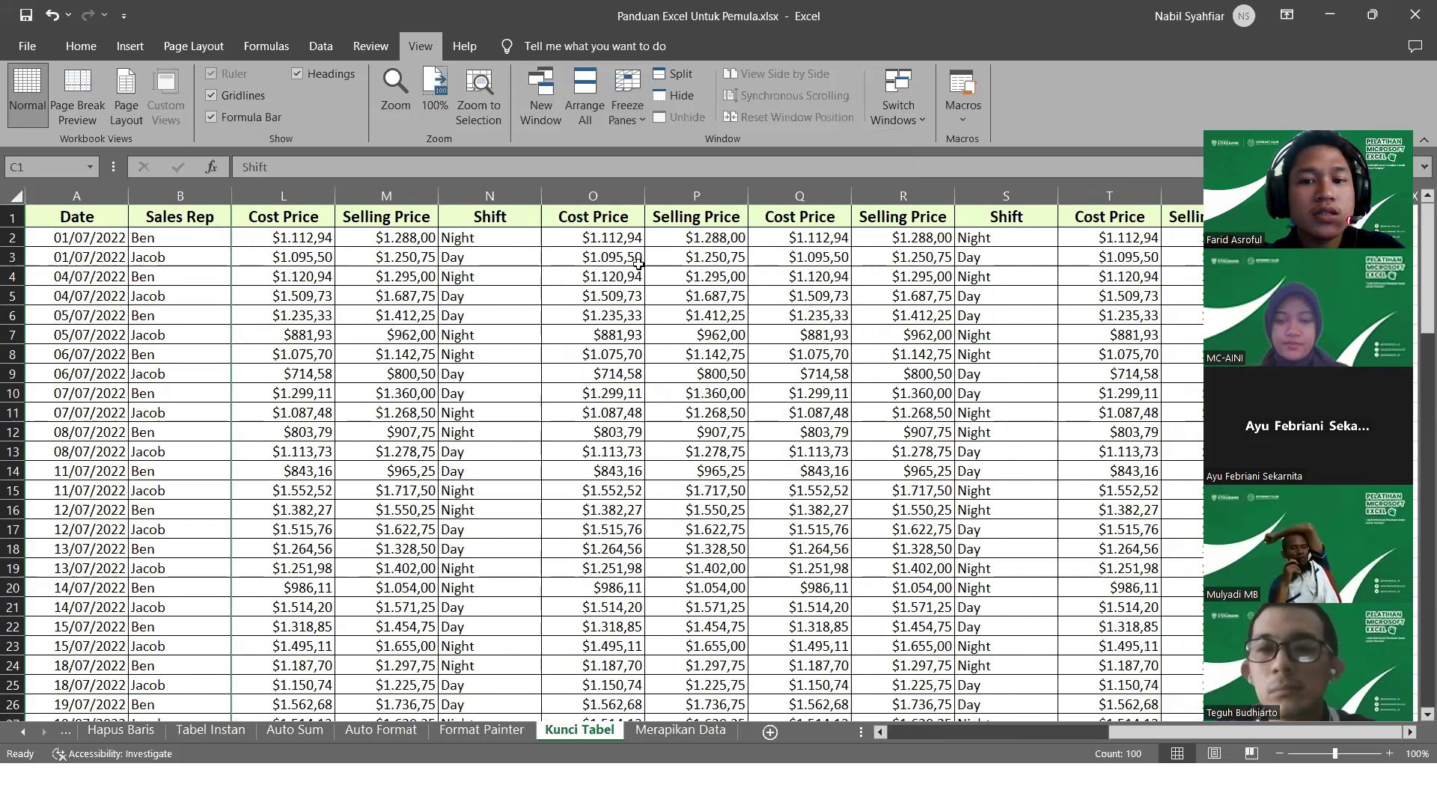
pyautogui.hscroll(-7, 638, 264)
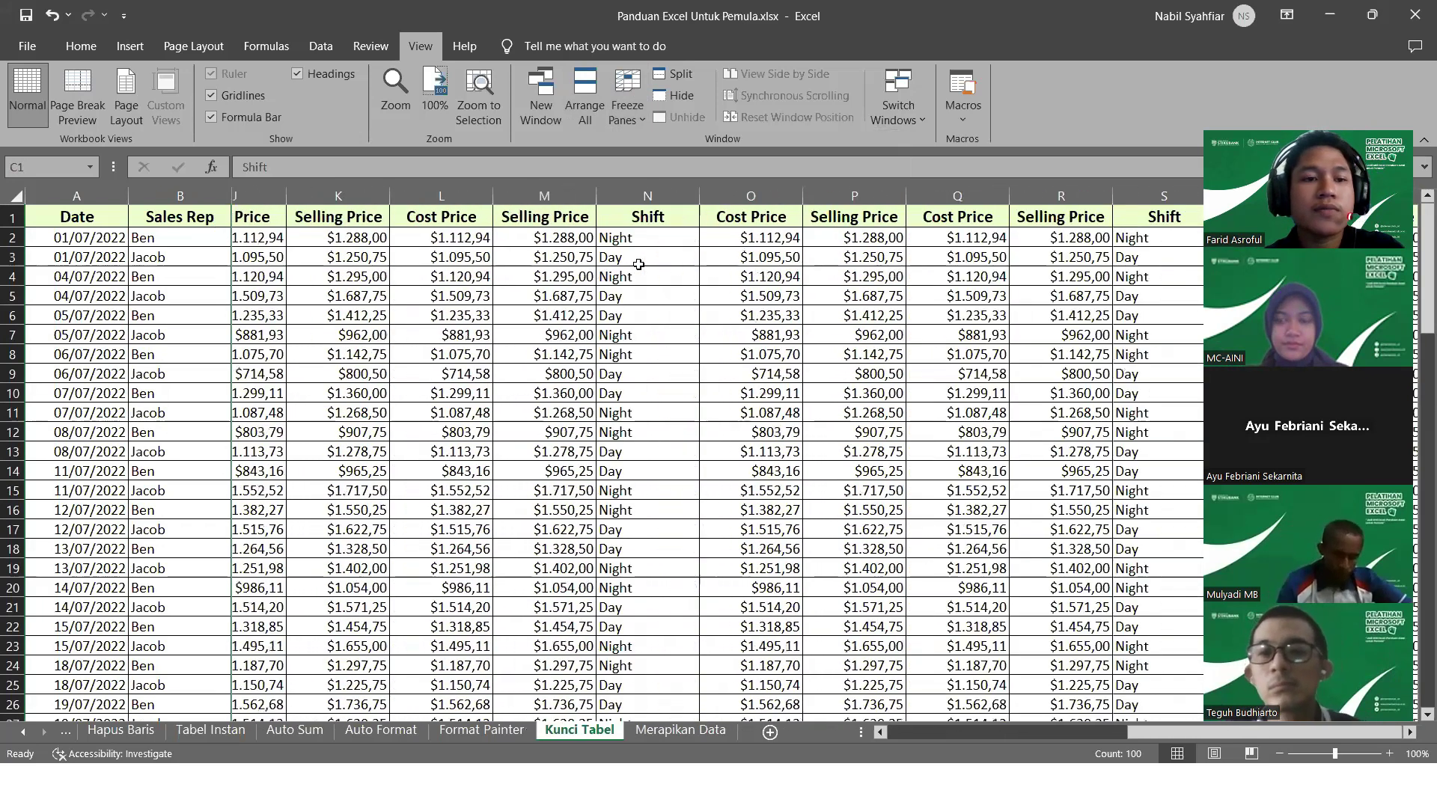
pyautogui.hscroll(-3, 638, 264)
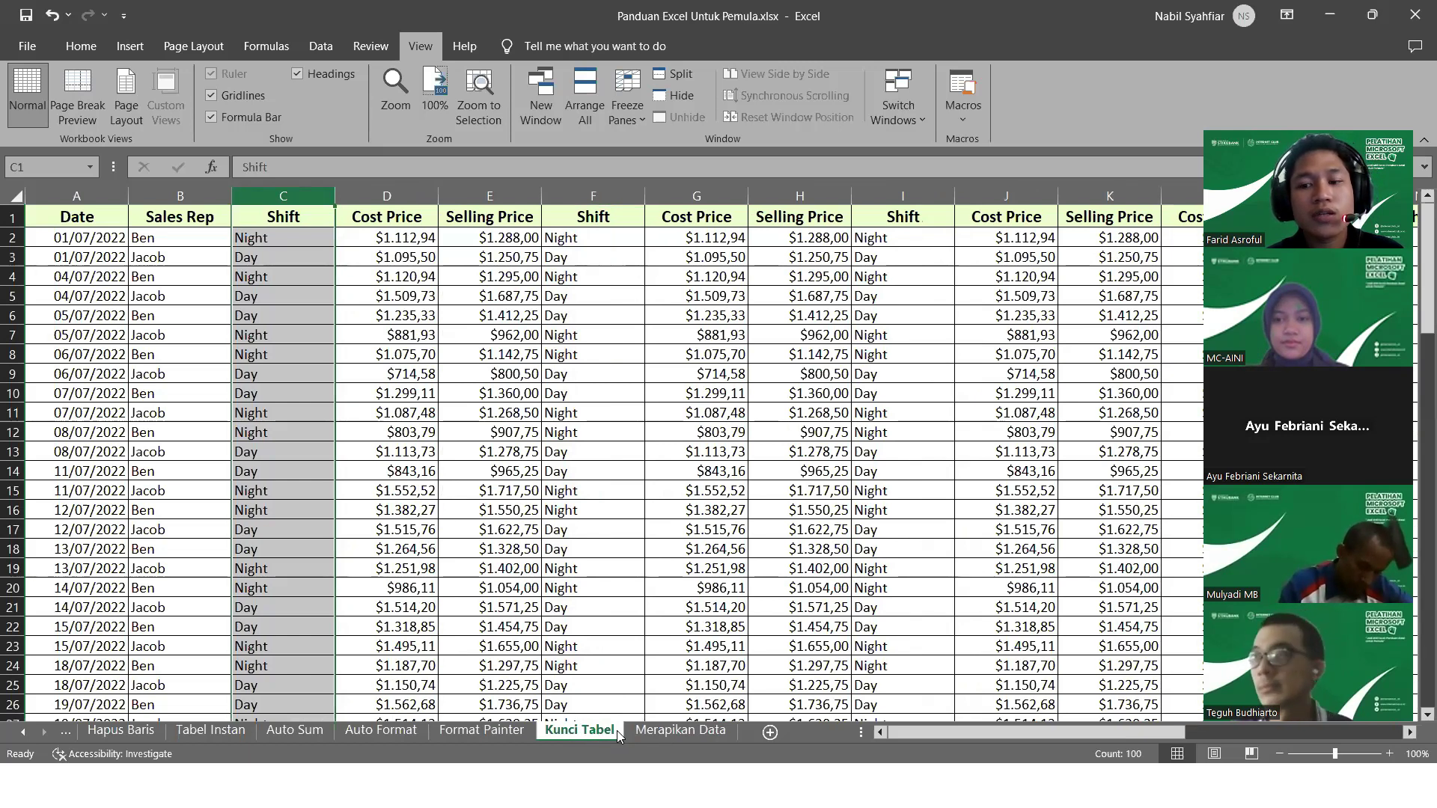
# Switch to Merapikan Data, select column A's comma-separated loan records, and show the Data tab
pyautogui.click(664, 735)
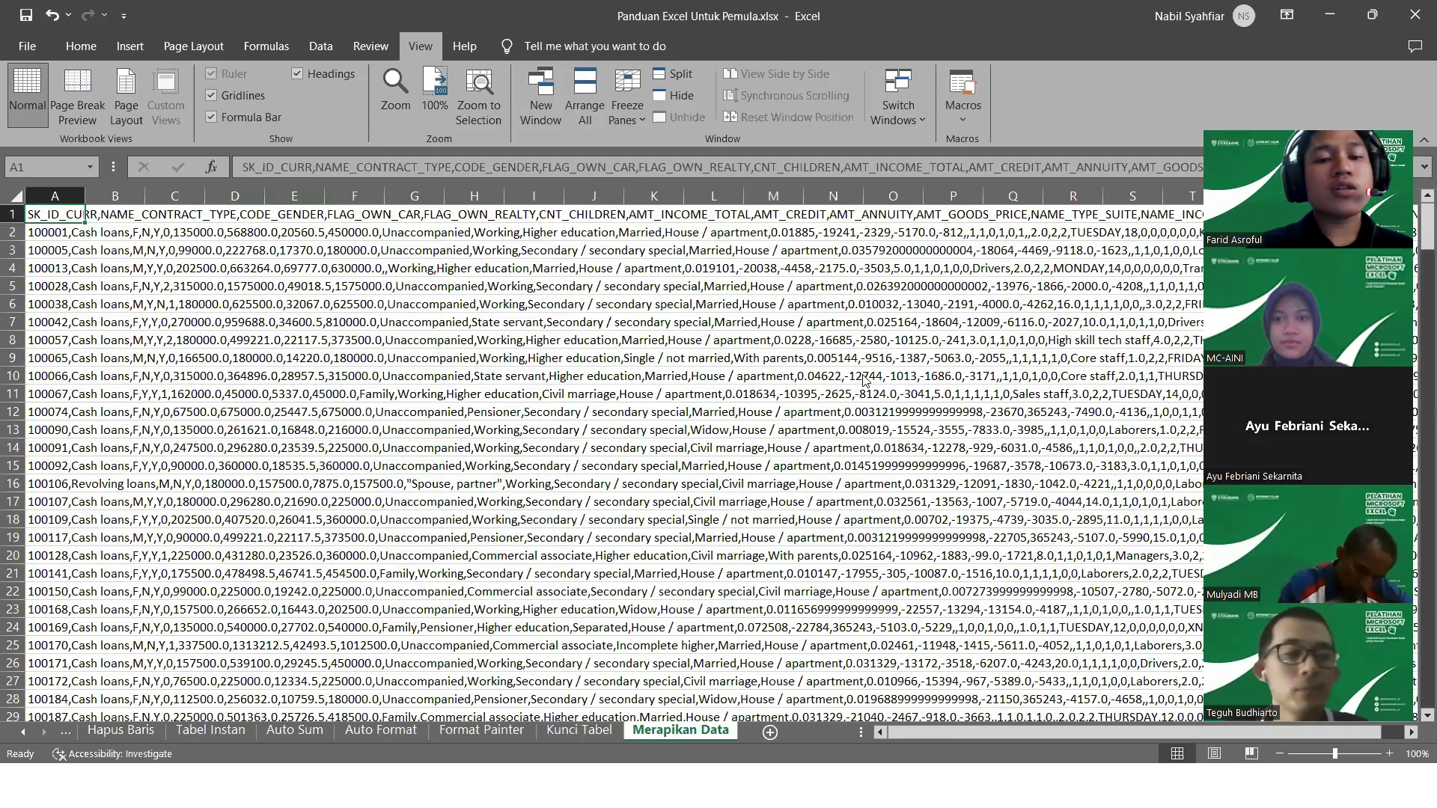
pyautogui.hotkey('alt', 'Tab')
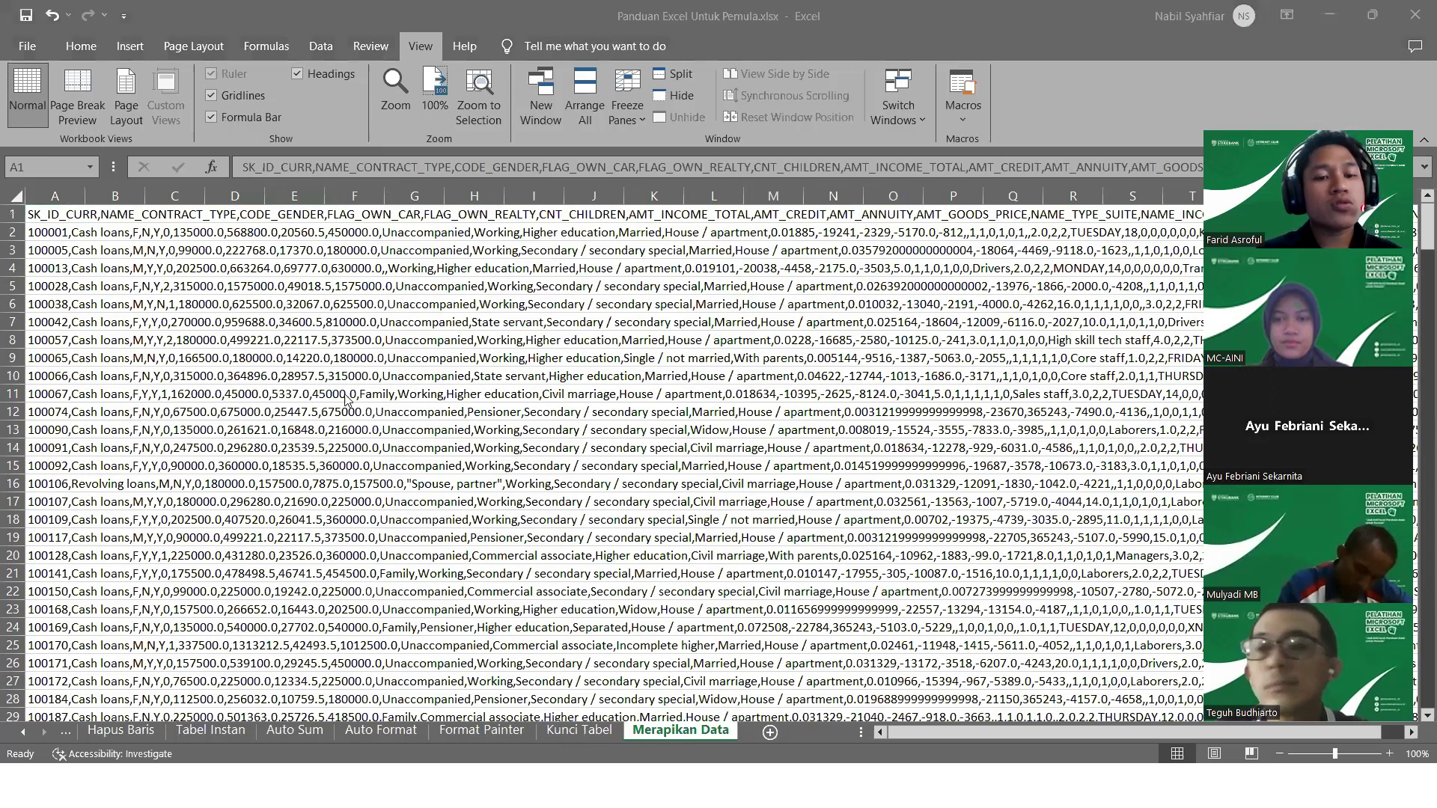
pyautogui.scroll(-3, 347, 399)
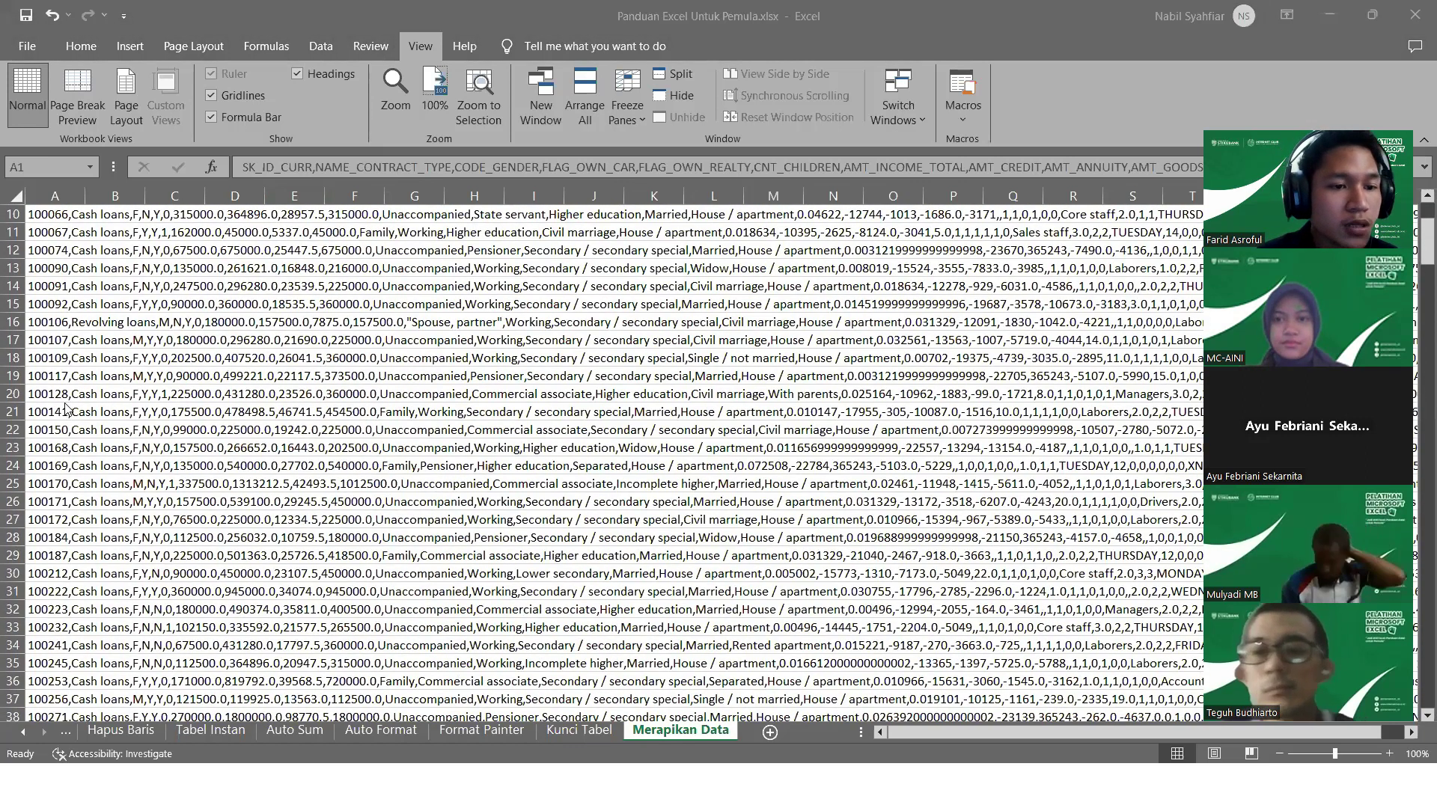
pyautogui.hotkey('alt', 'Tab')
pyautogui.click(110, 399)
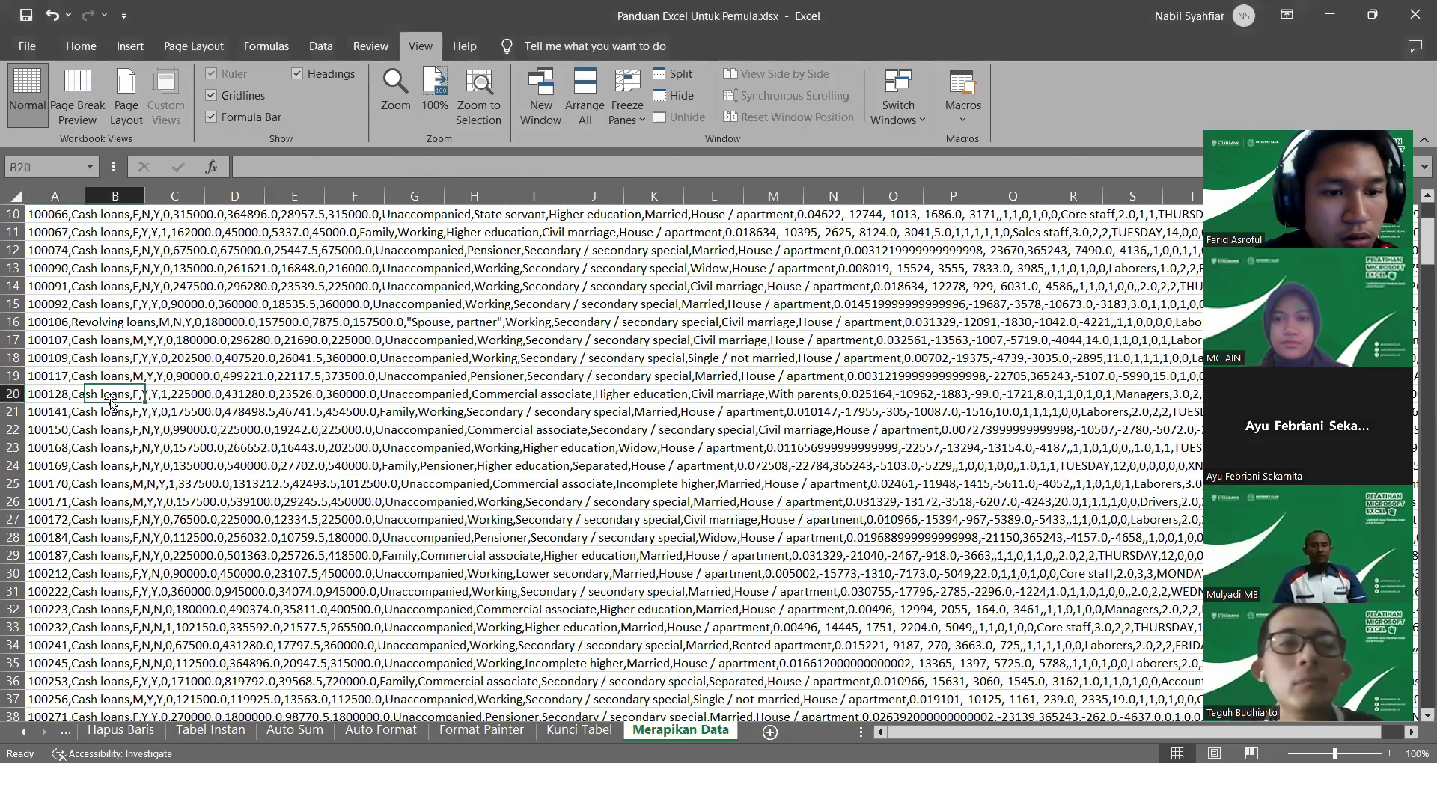
pyautogui.scroll(3, 223, 405)
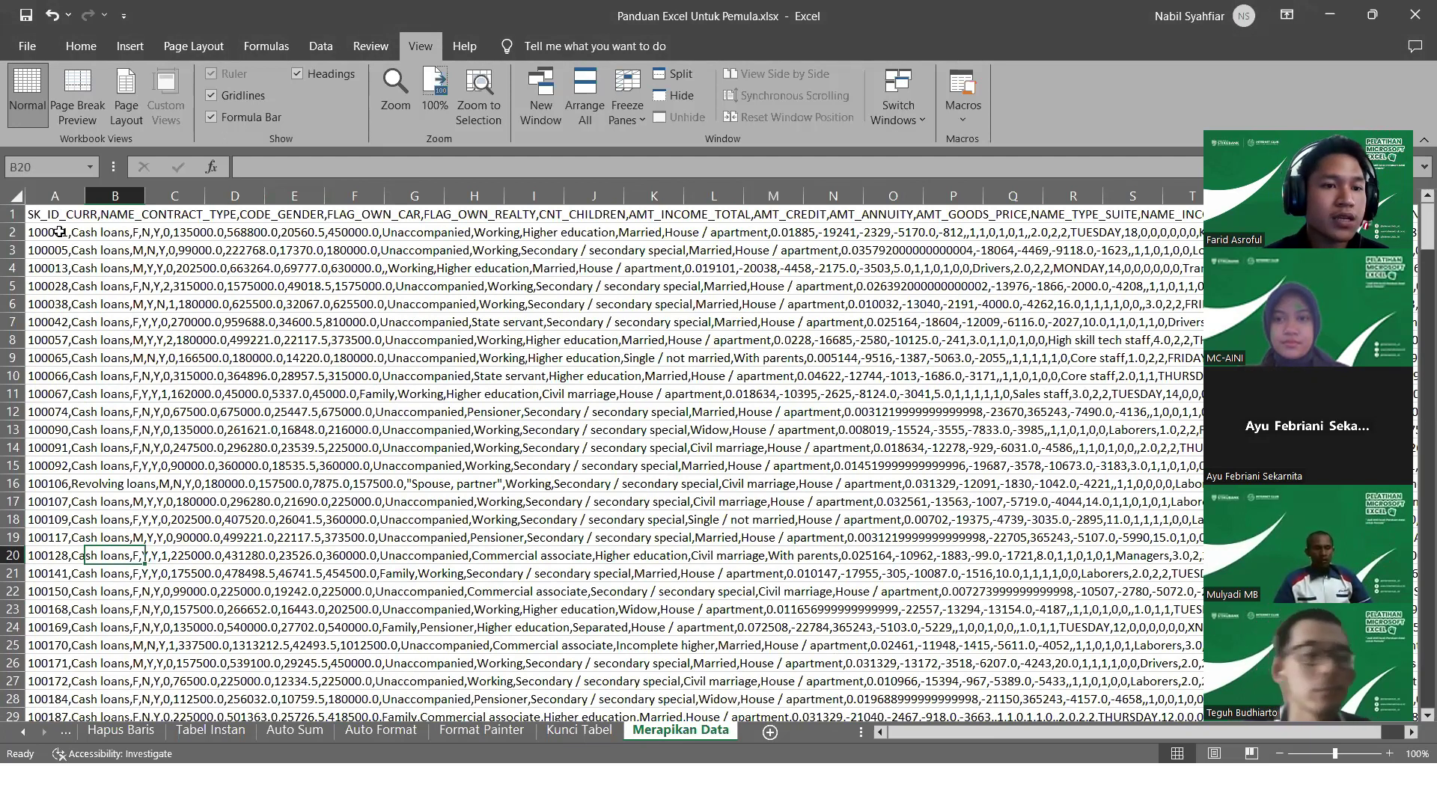
pyautogui.click(61, 199)
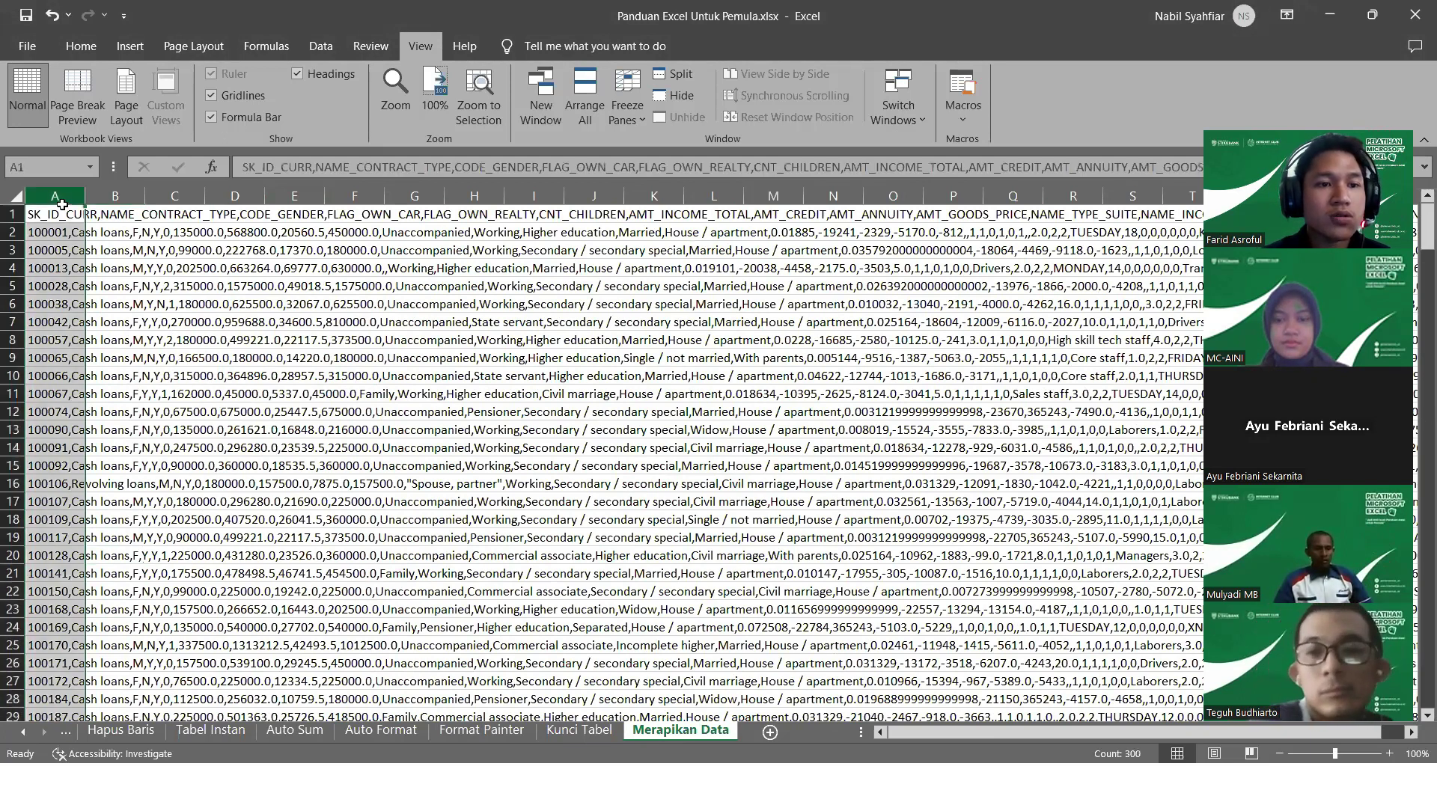
pyautogui.click(139, 231)
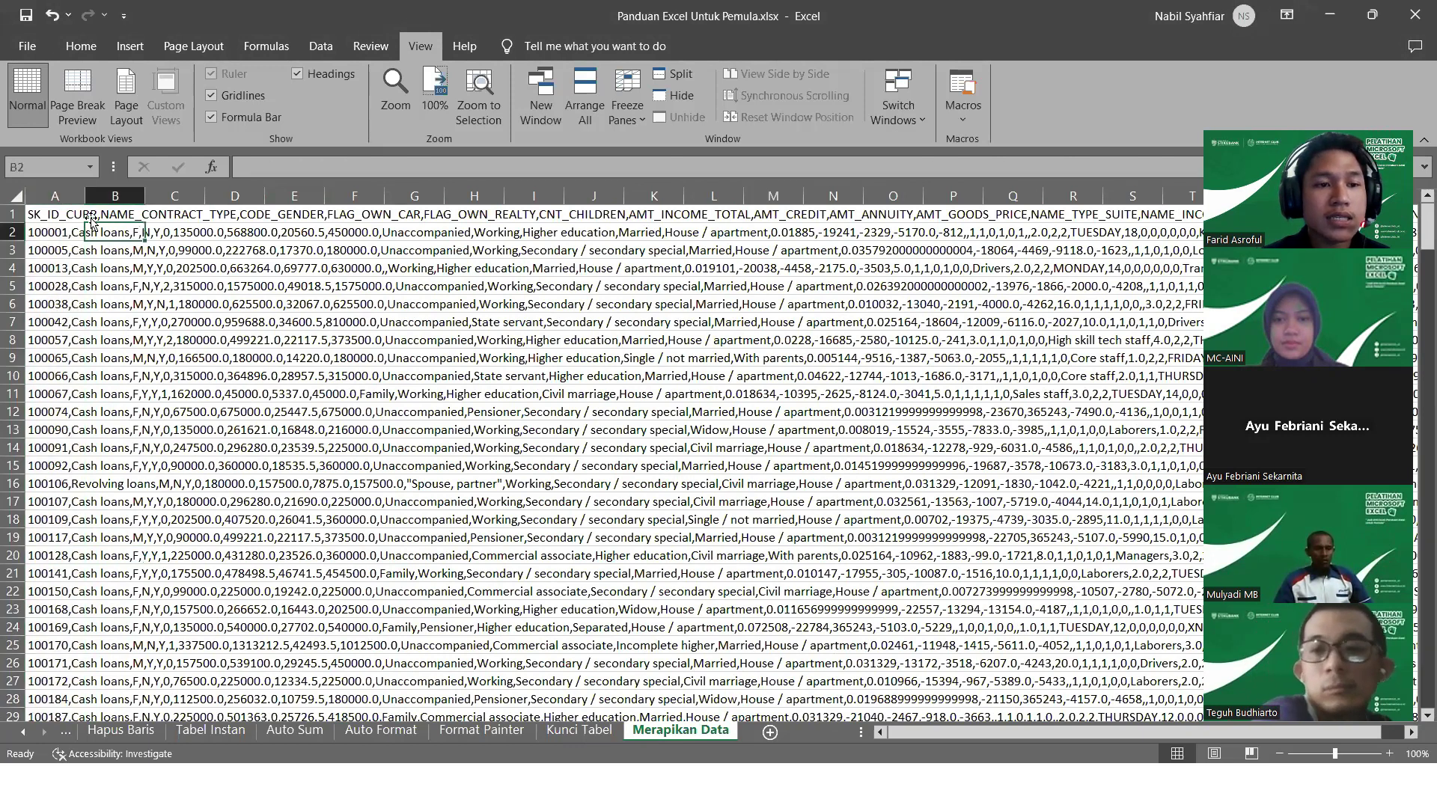
pyautogui.click(41, 196)
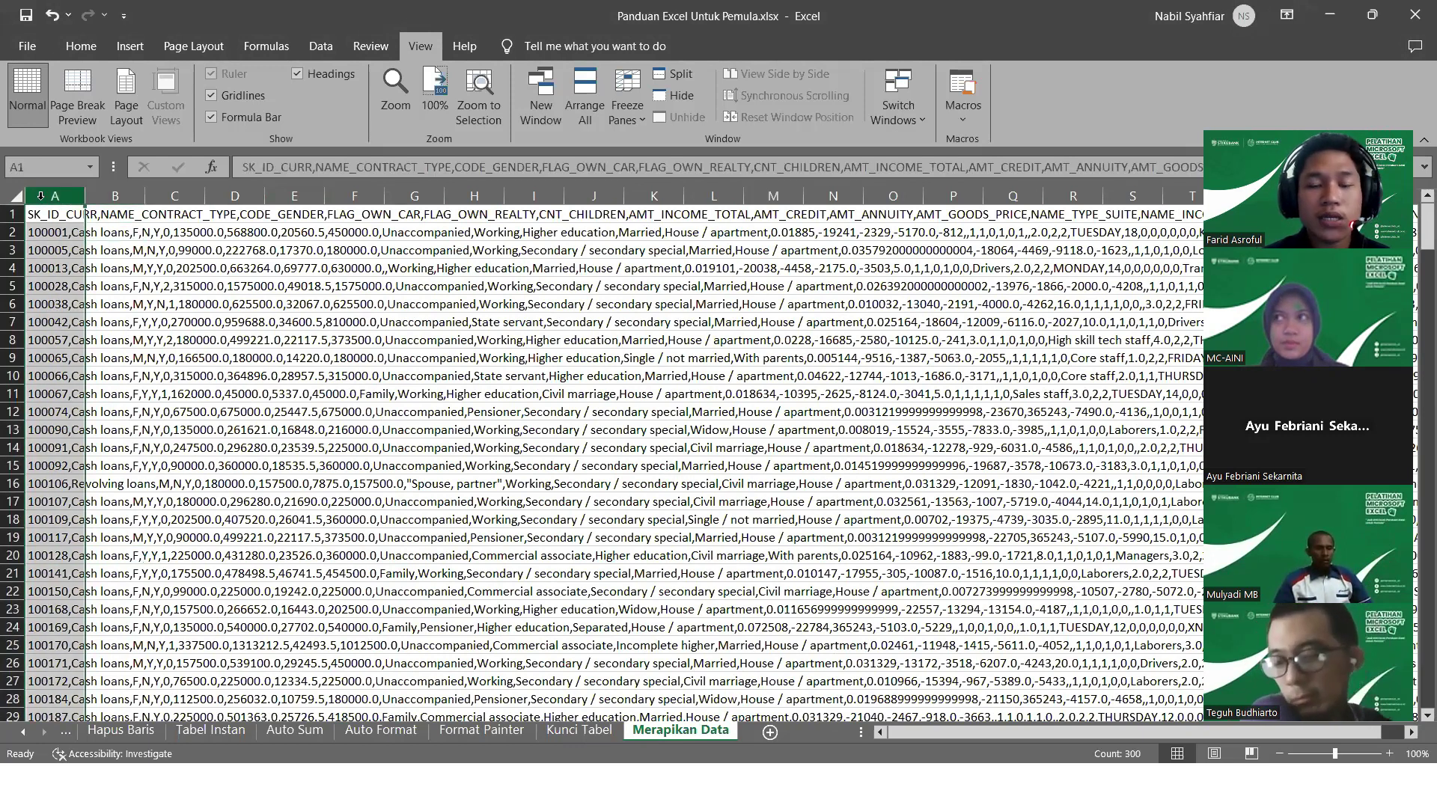
pyautogui.click(321, 47)
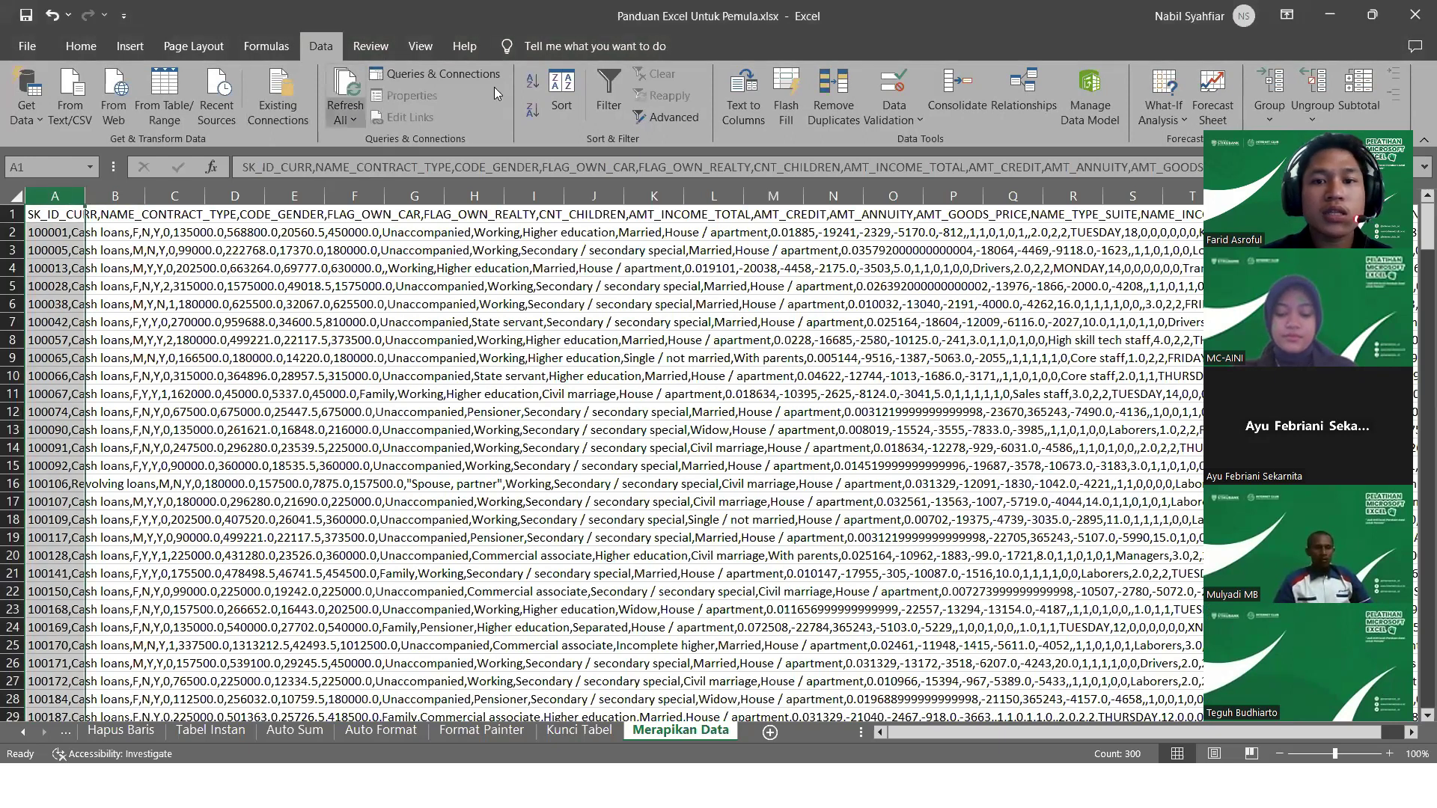
# Split column A with Text to Columns as Delimited on Comma, keeping the default column formats
pyautogui.click(744, 100)
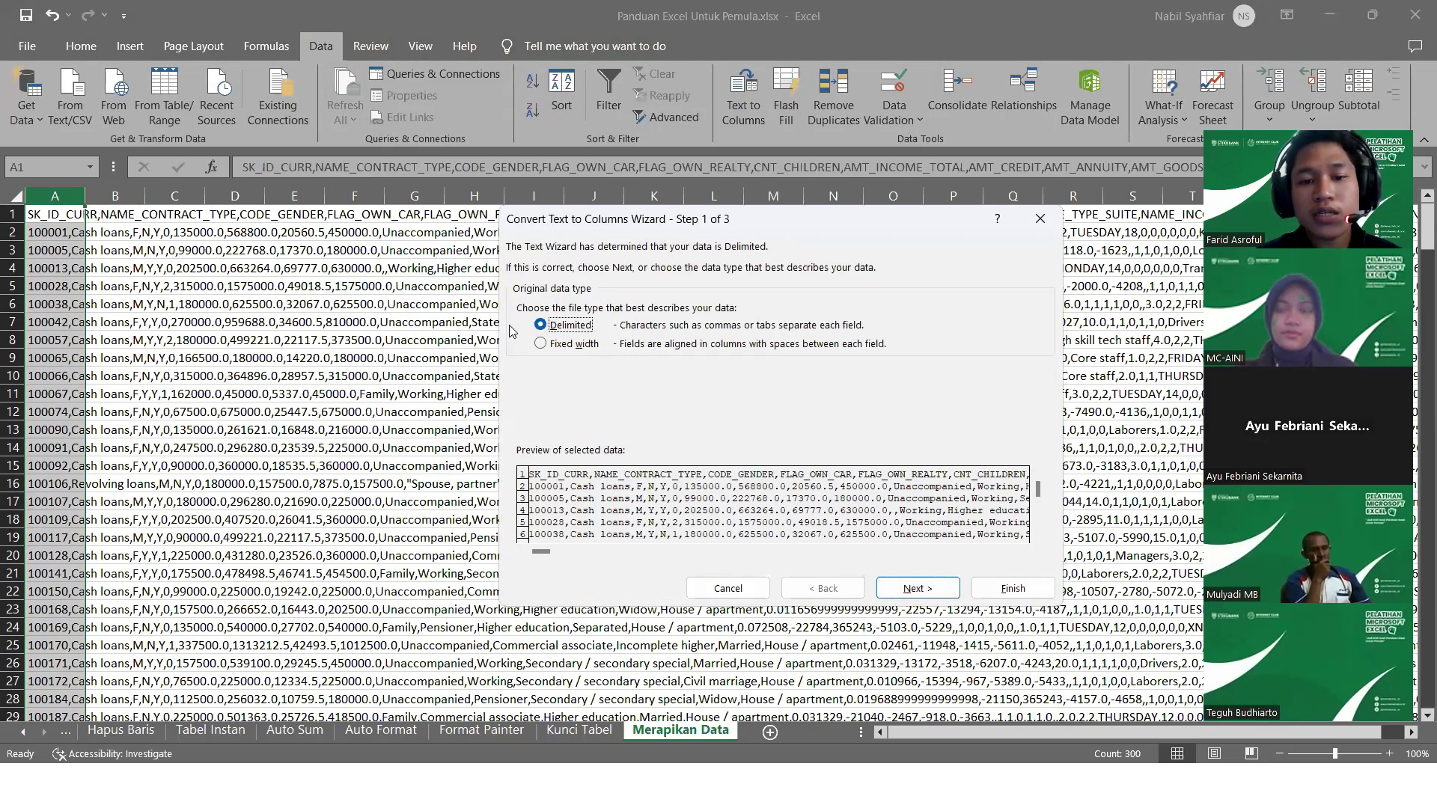
pyautogui.click(901, 588)
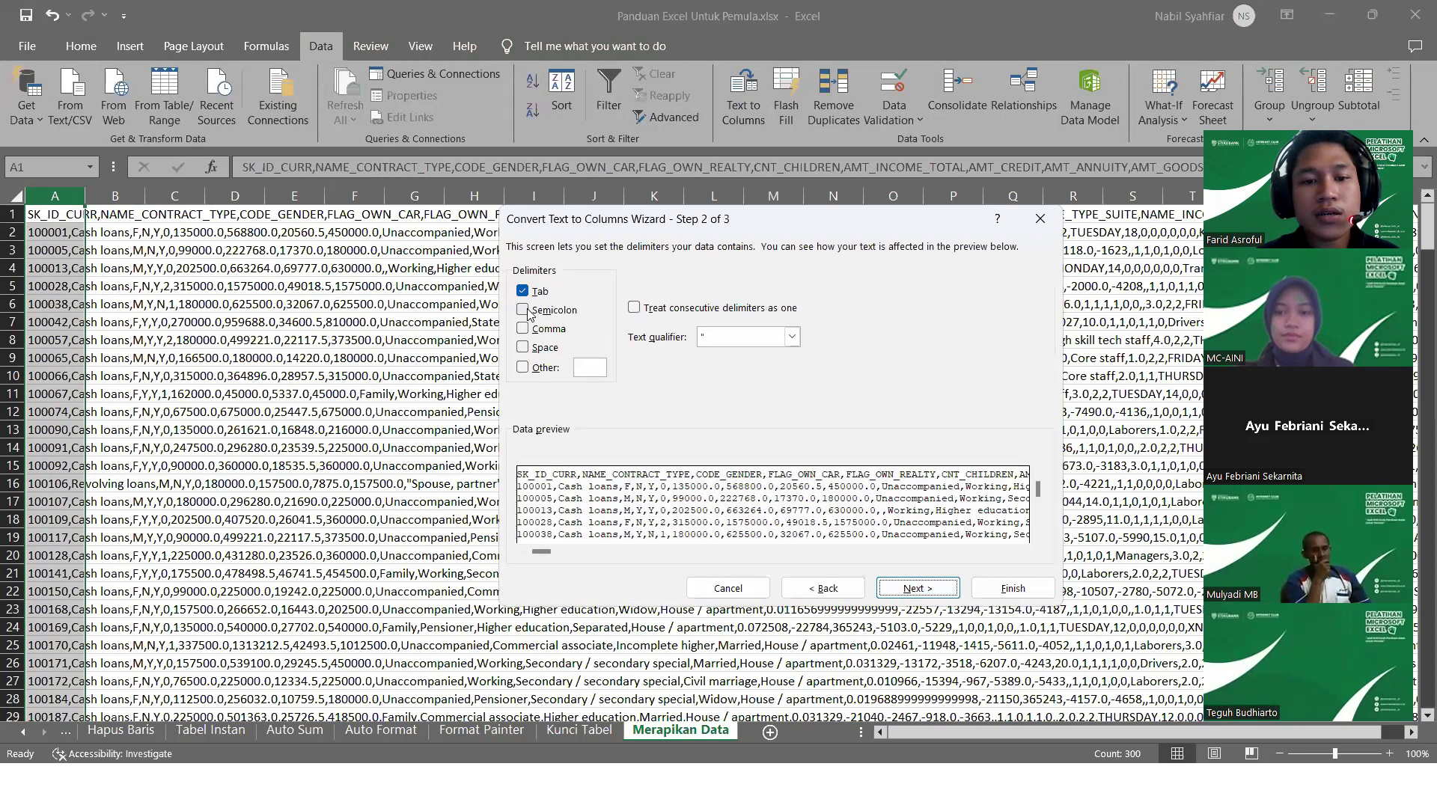
pyautogui.click(524, 330)
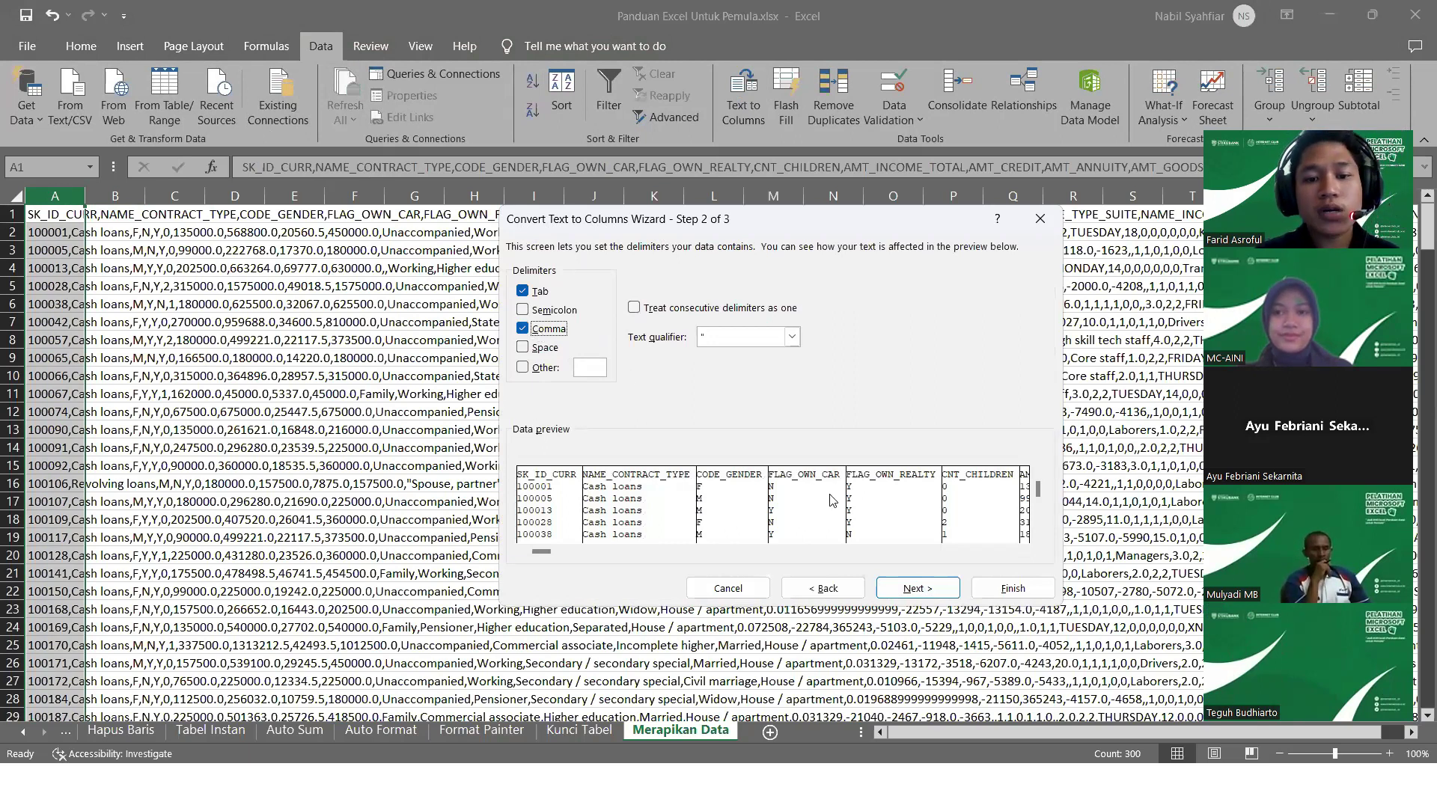
pyautogui.click(927, 591)
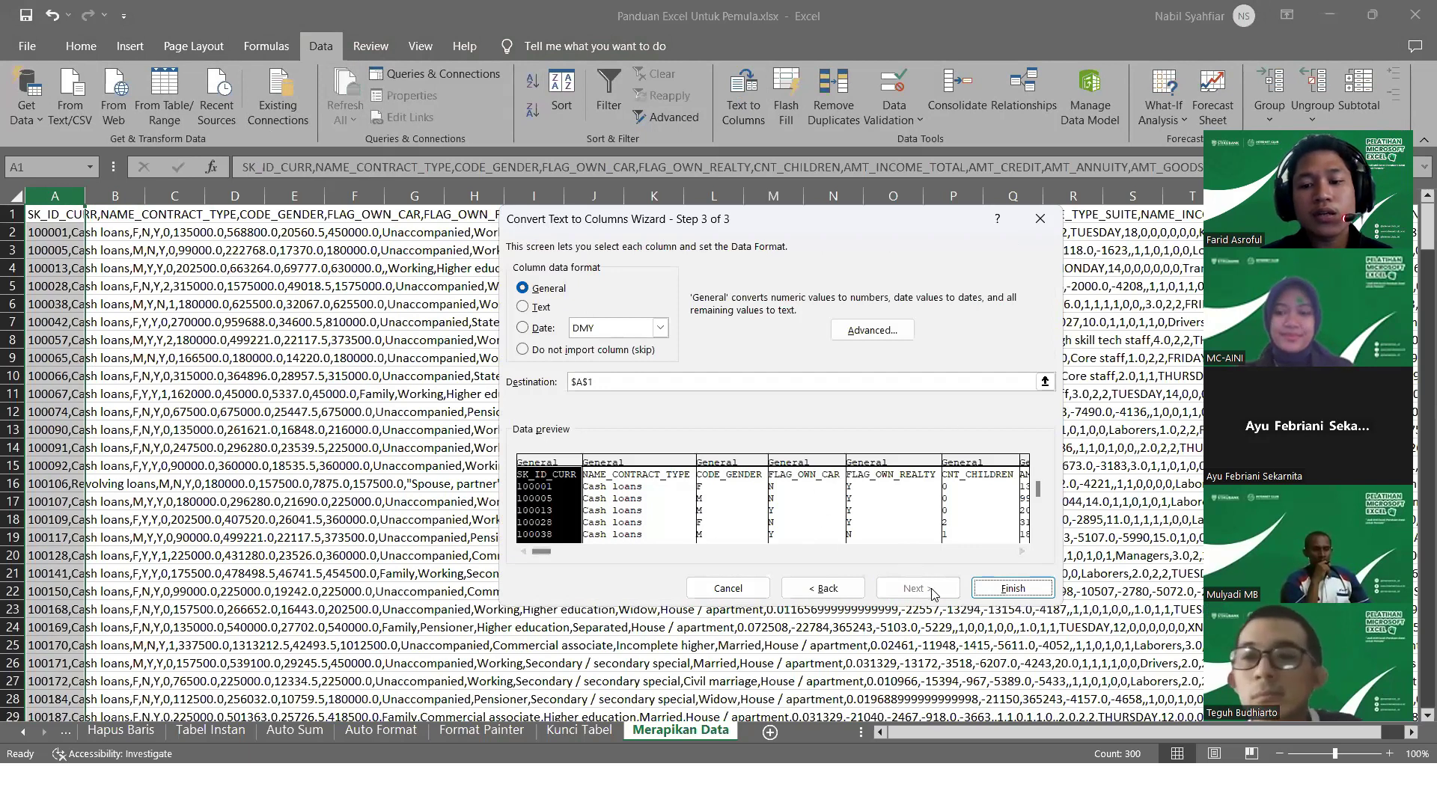
pyautogui.click(1013, 589)
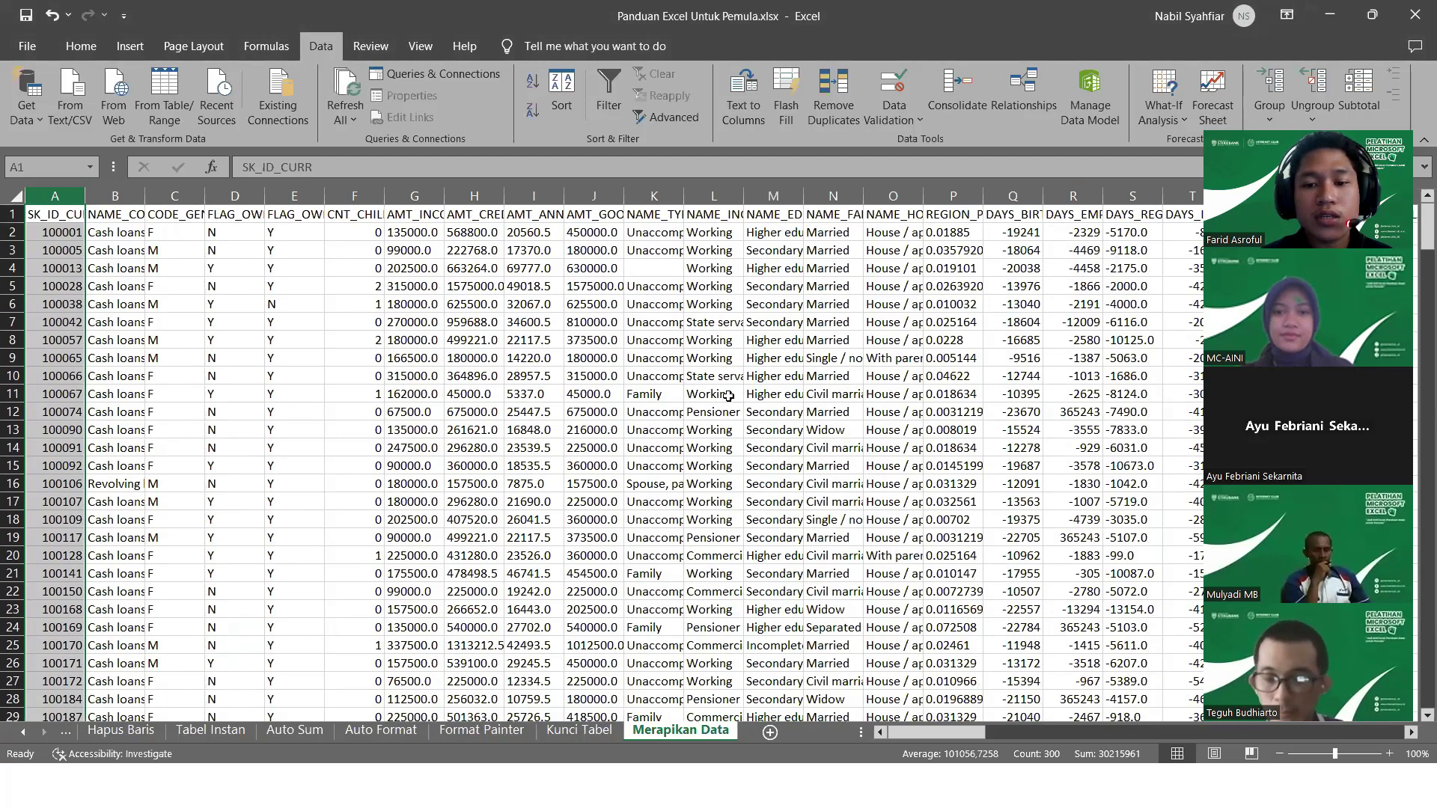
# Review the split data columns and select cell B9 containing 'Cash loans'
pyautogui.hscroll(5, 728, 396)
pyautogui.hscroll(2, 728, 396)
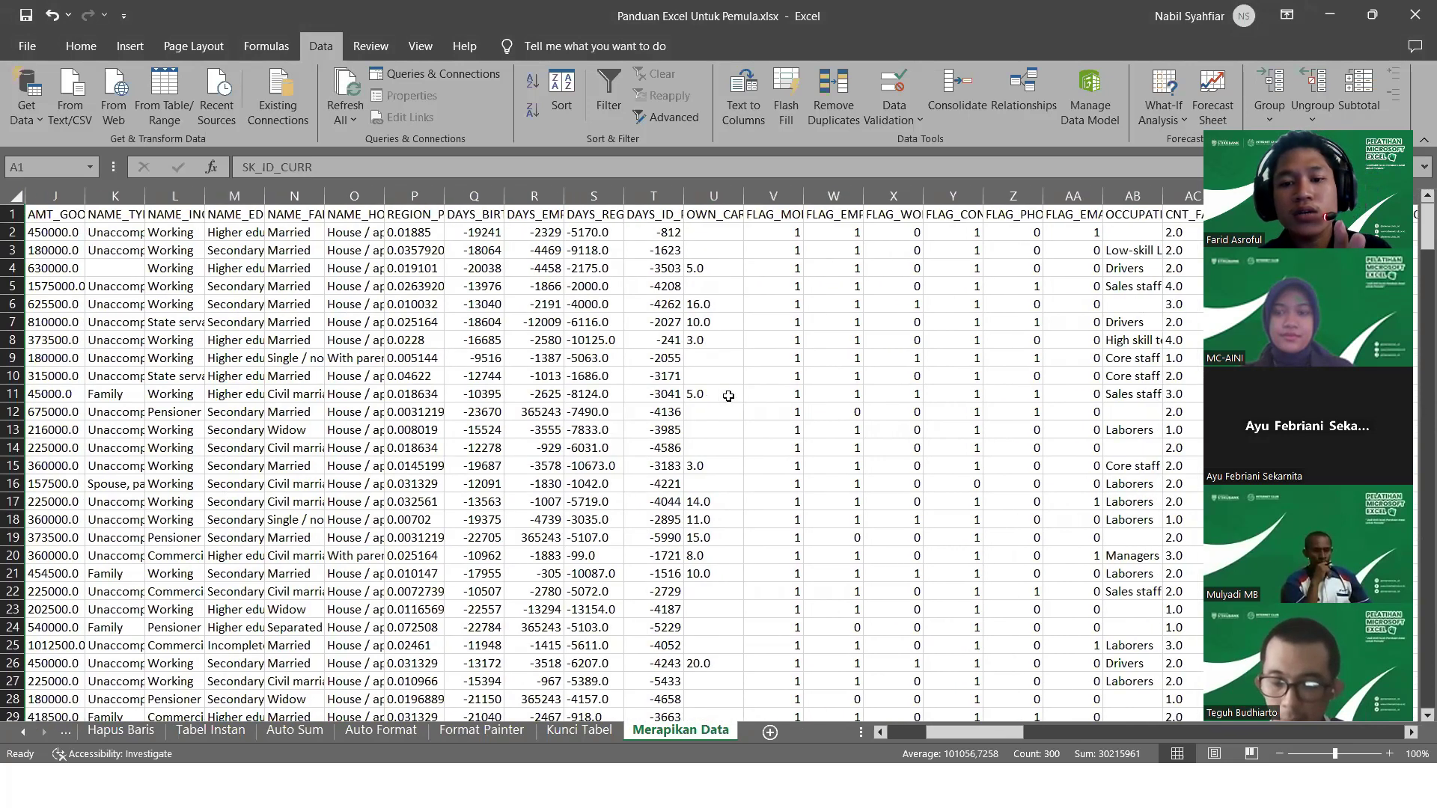
pyautogui.hscroll(-6, 728, 396)
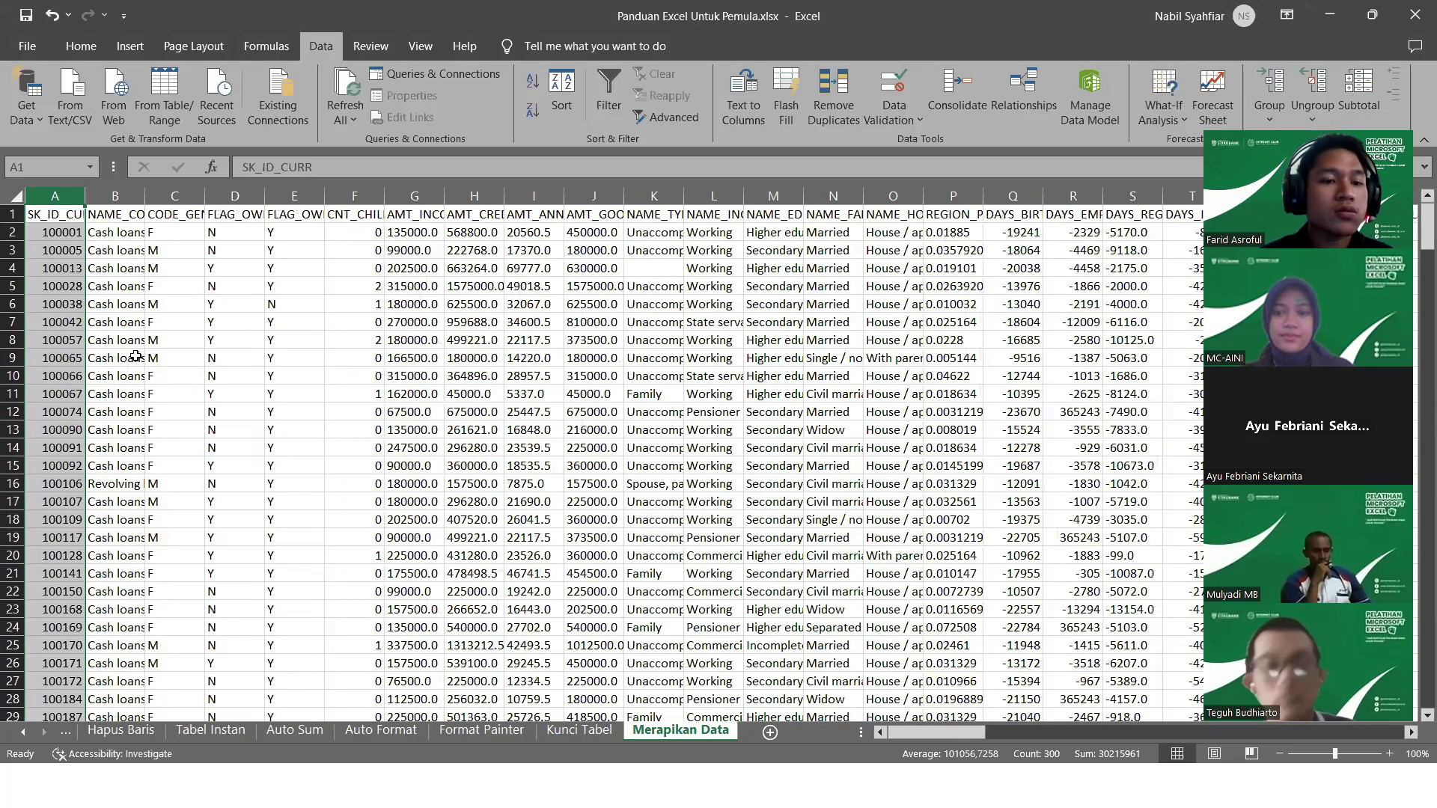
pyautogui.click(135, 356)
pyautogui.scroll(-18, 156, 497)
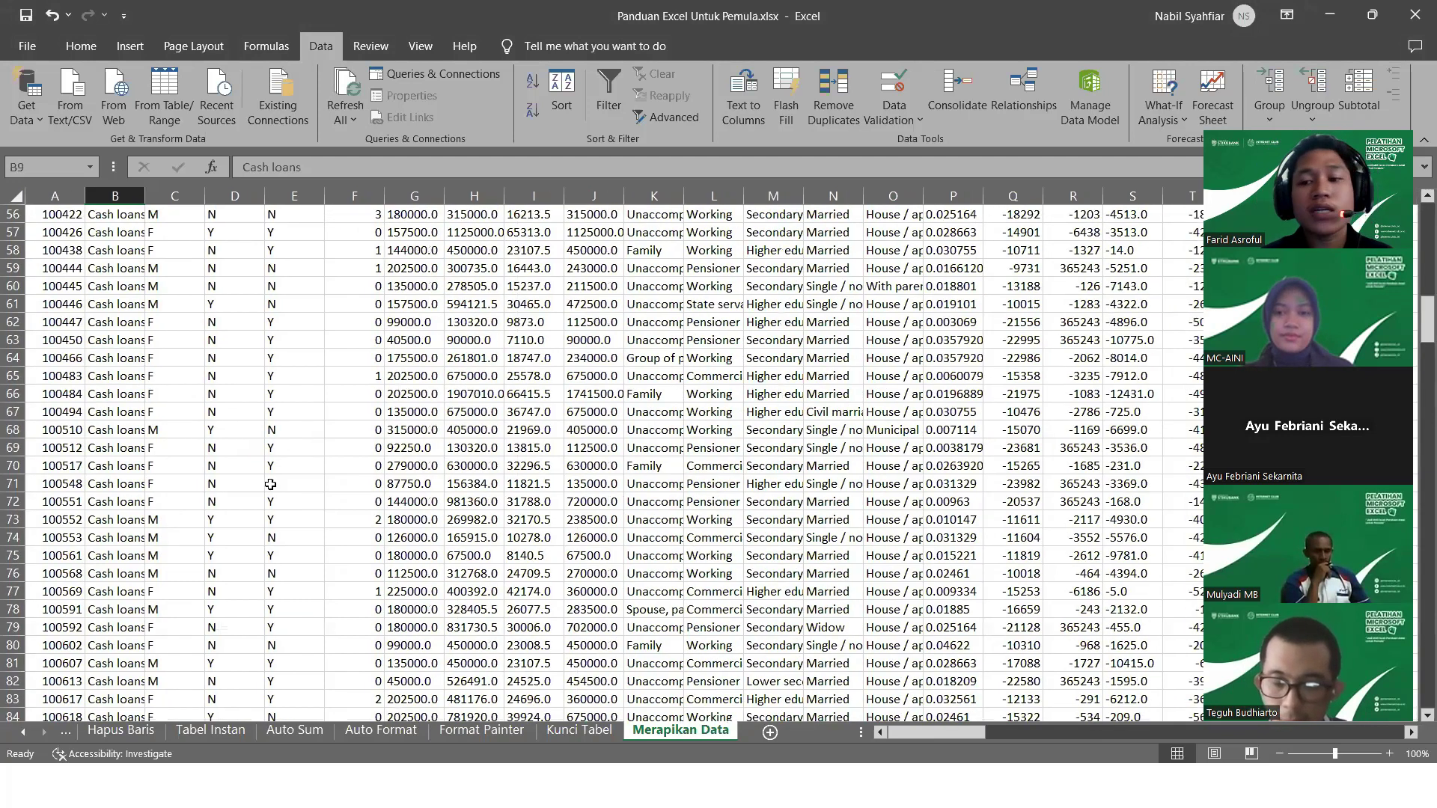
# Go to the Summary sheet listing the Rumus formulas by Bagian
pyautogui.scroll(18, 523, 382)
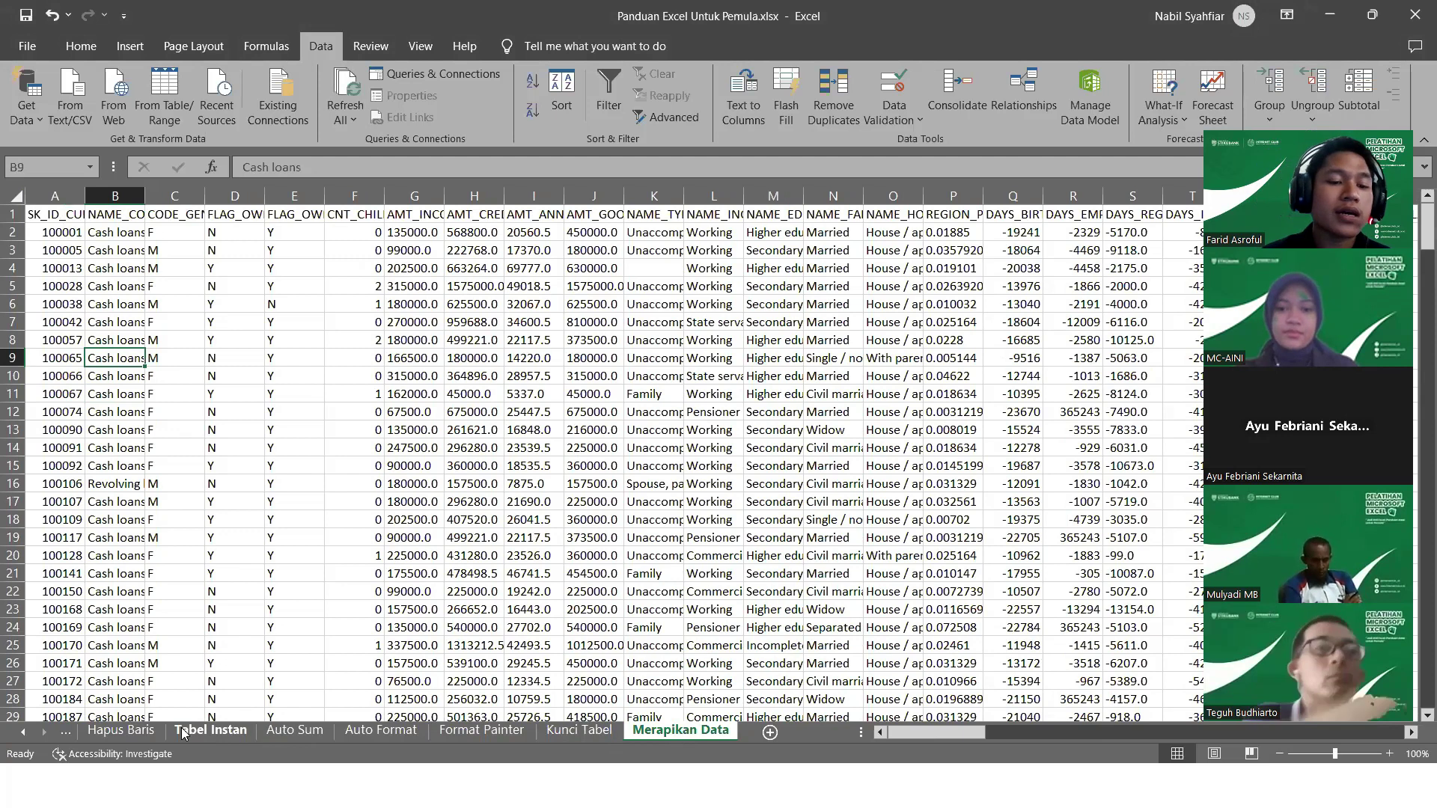
pyautogui.scroll(7, 149, 738)
pyautogui.click(122, 734)
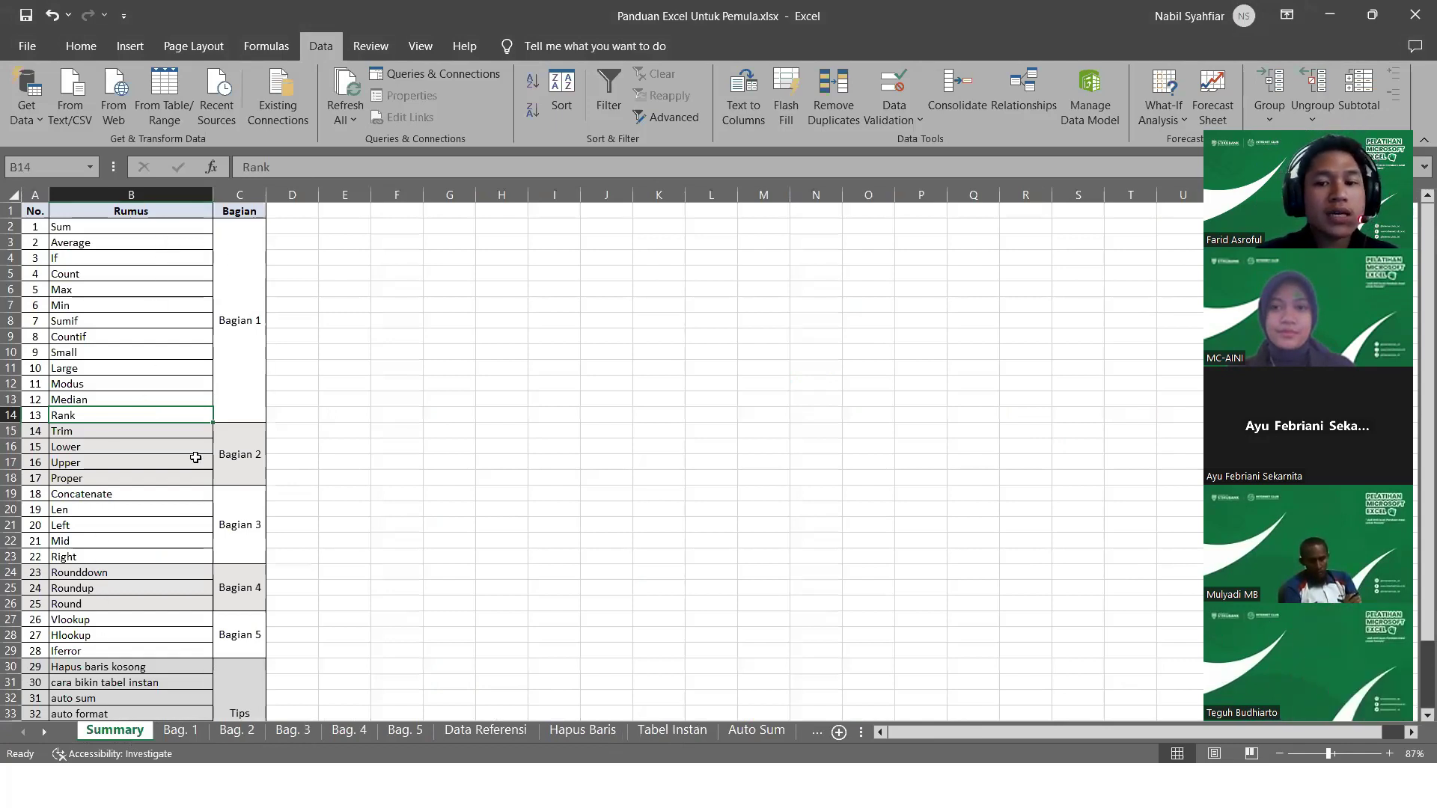
pyautogui.click(163, 237)
pyautogui.click(156, 224)
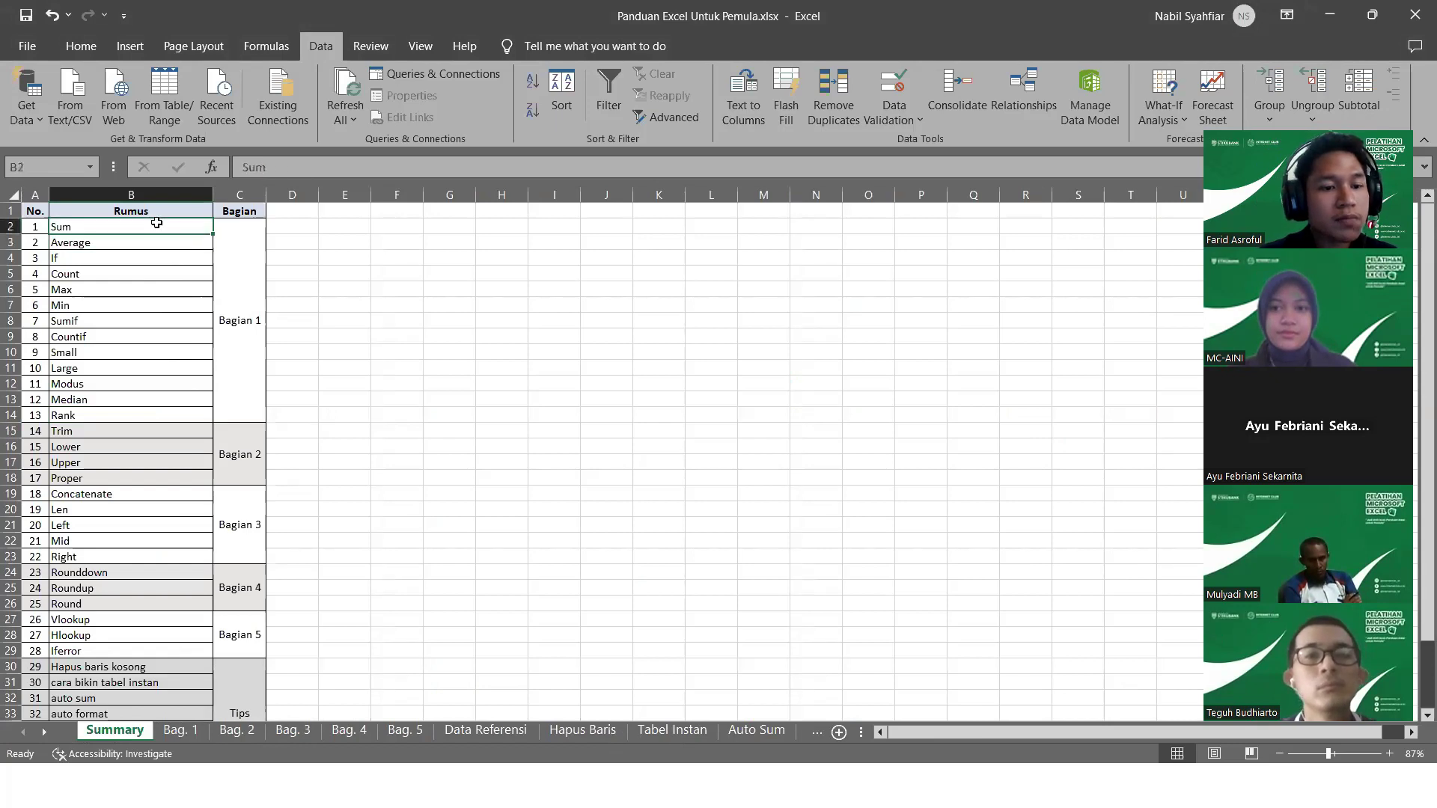
pyautogui.scroll(-4, 179, 438)
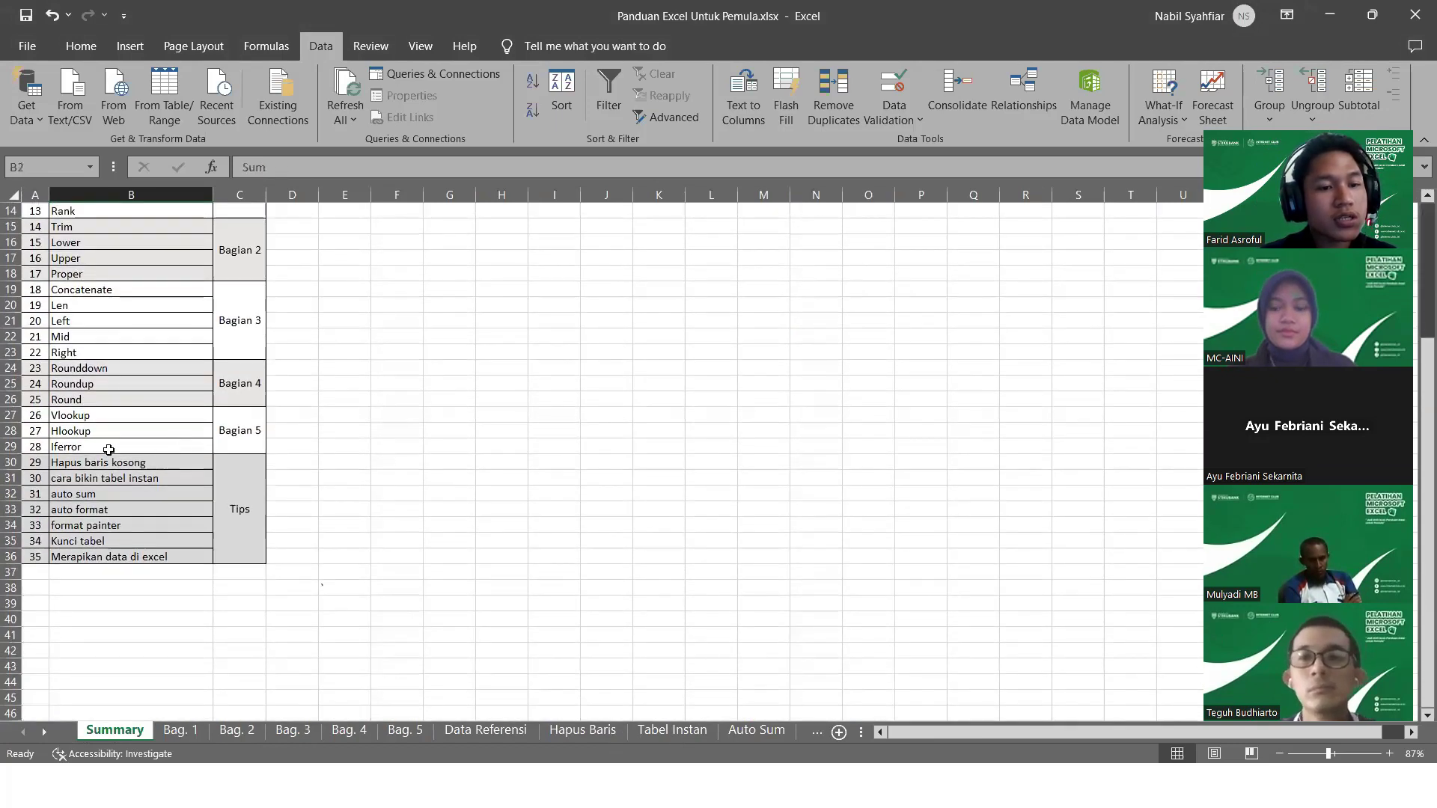
pyautogui.moveTo(108, 462); pyautogui.dragTo(124, 562)
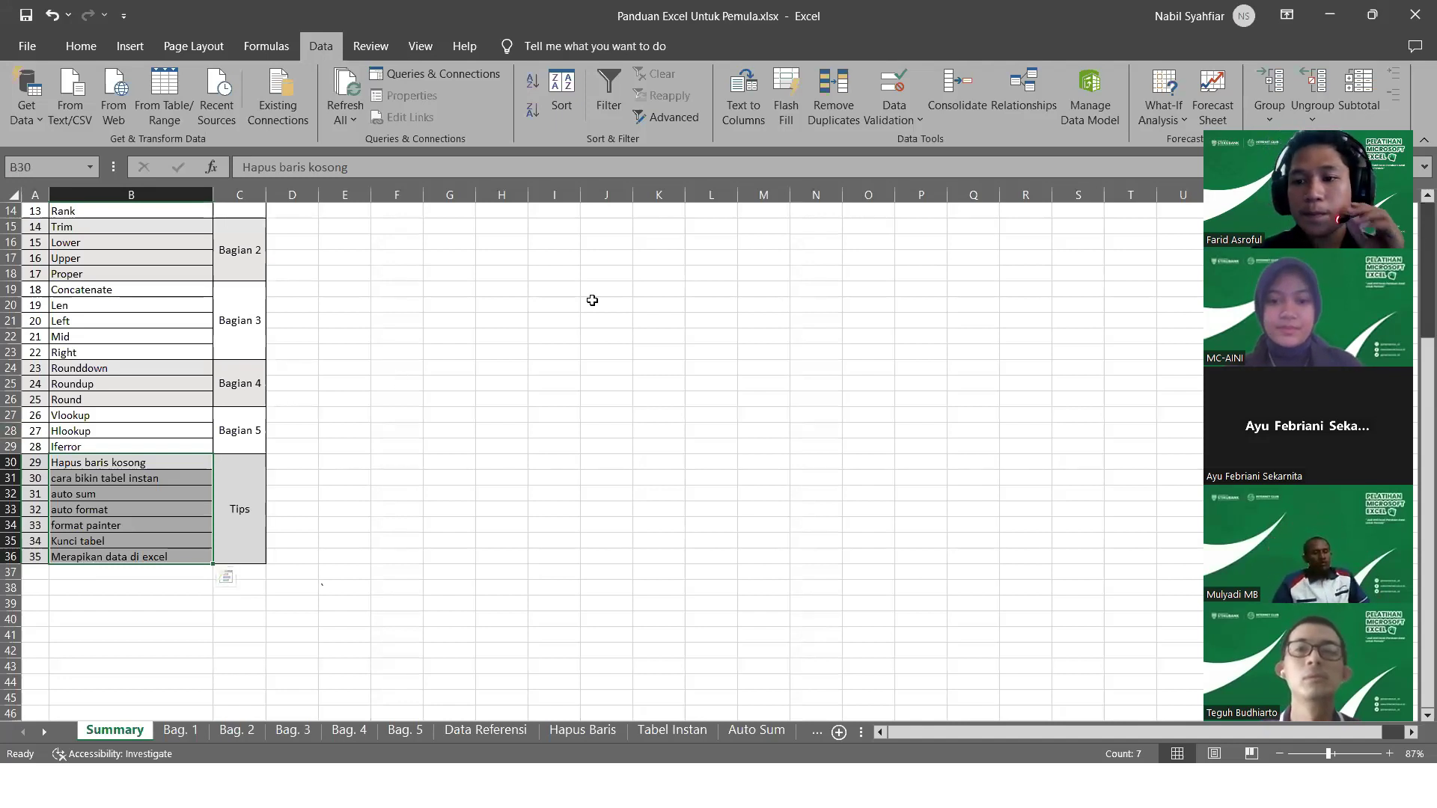
pyautogui.hotkey('alt', 'Tab')
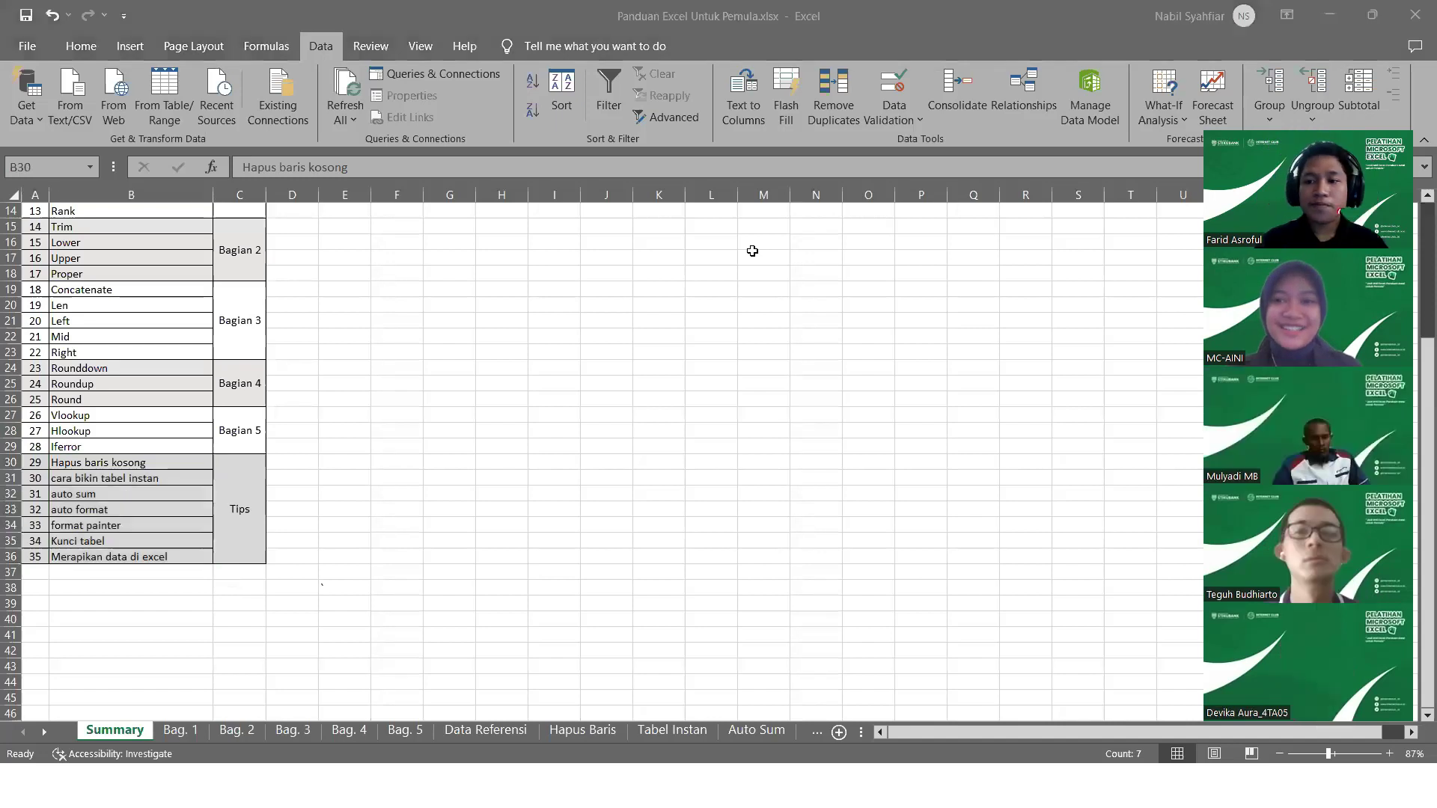
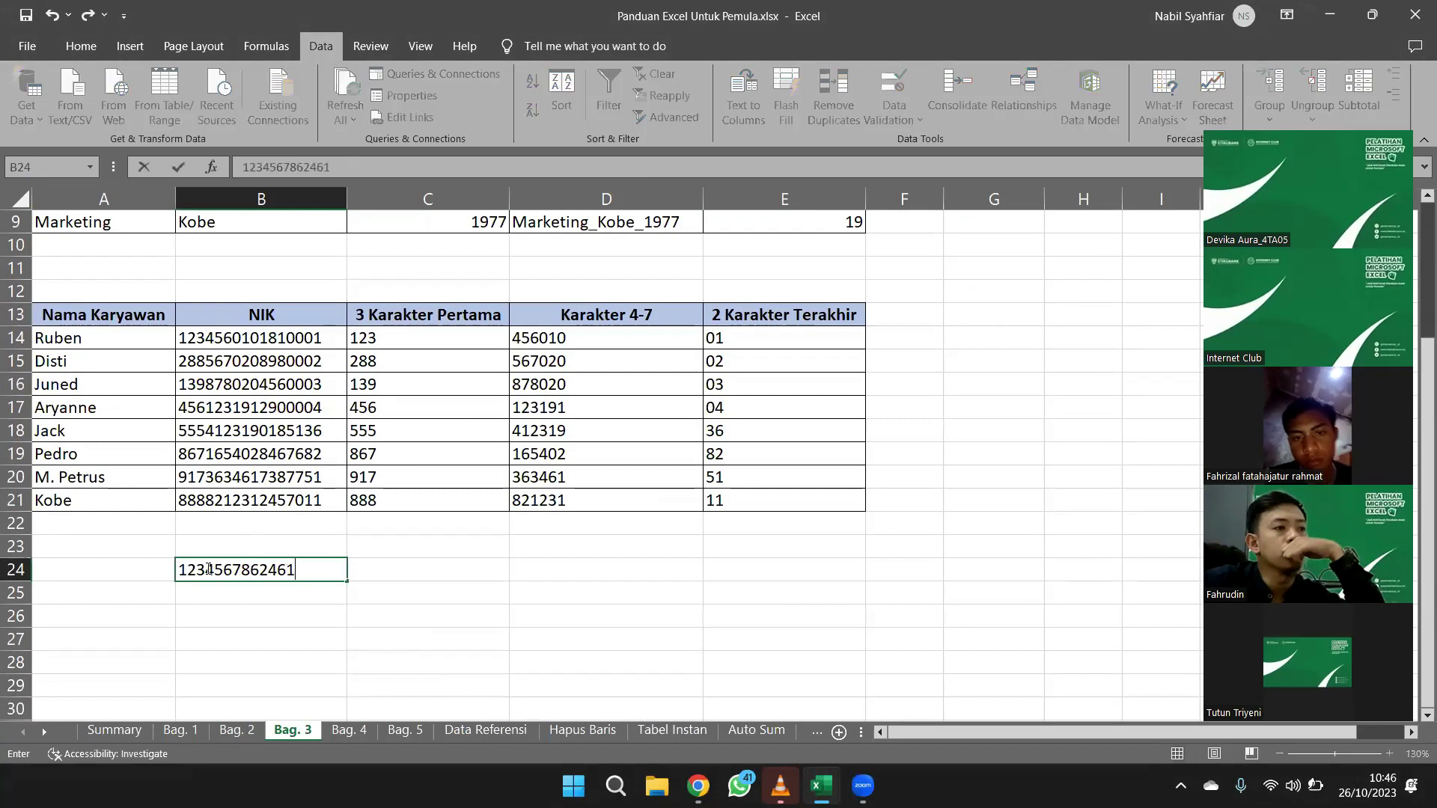
# Enter 62461372 in B24 and reopen the cell to check its digits
pyautogui.write('2')
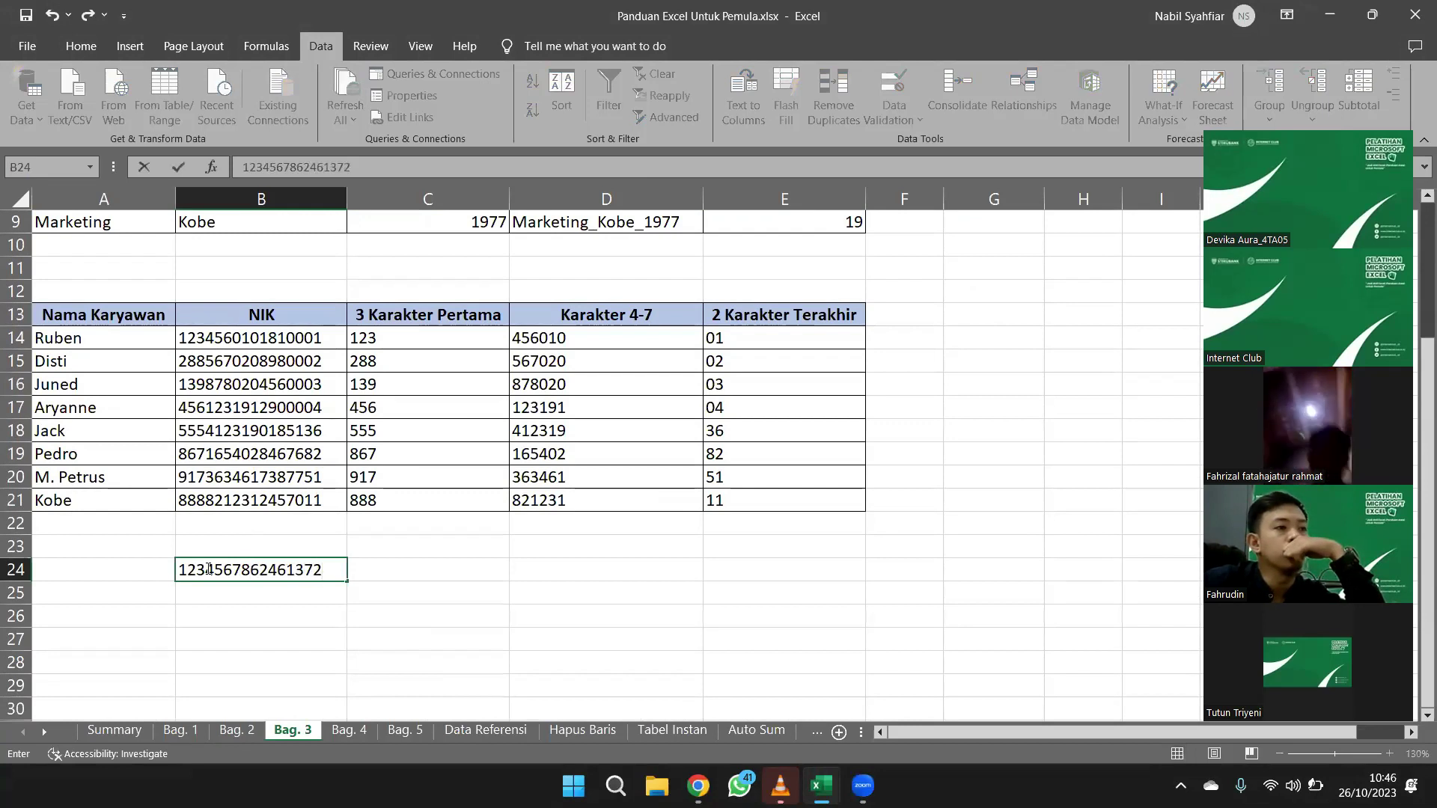
pyautogui.press('Return')
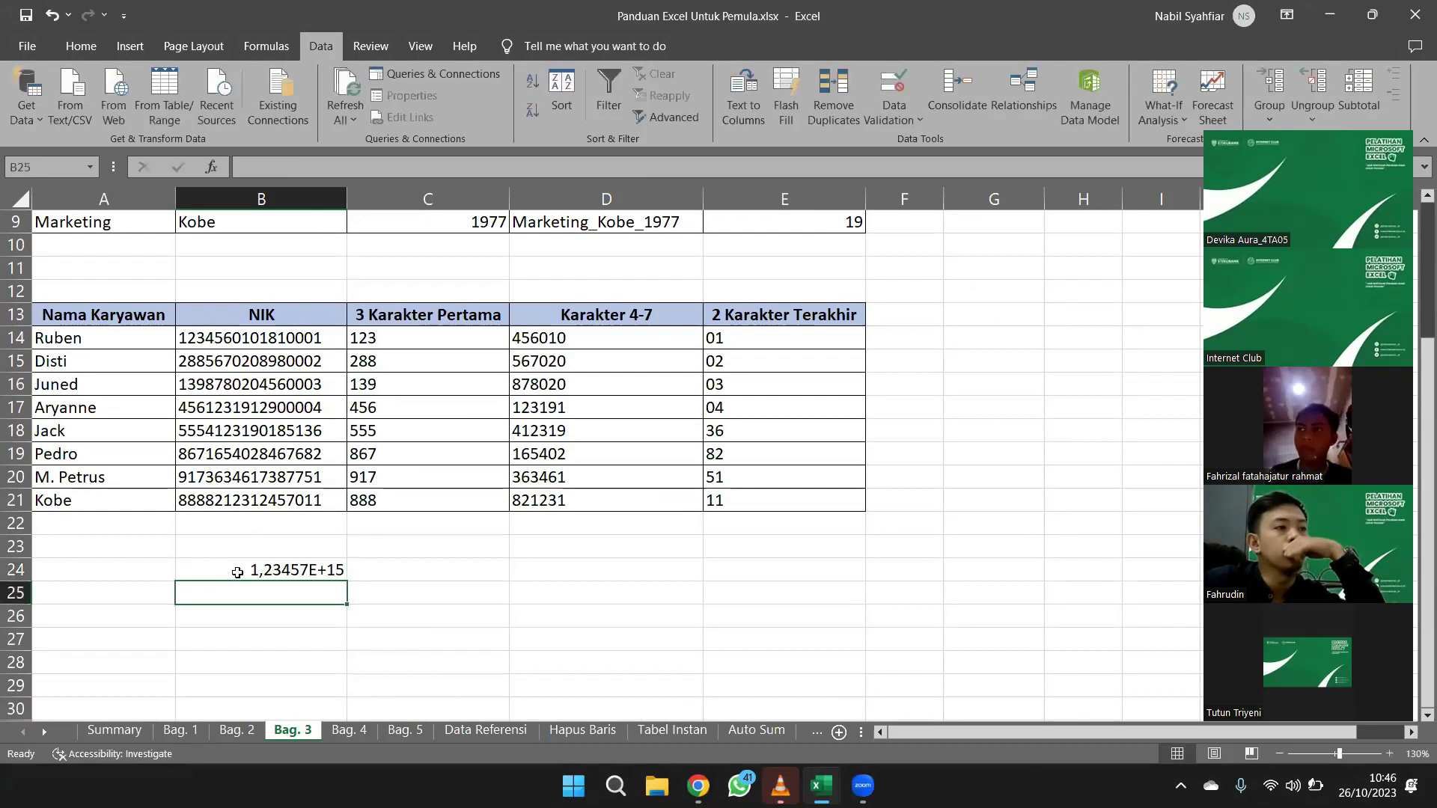
pyautogui.click(238, 573)
pyautogui.doubleClick(289, 572)
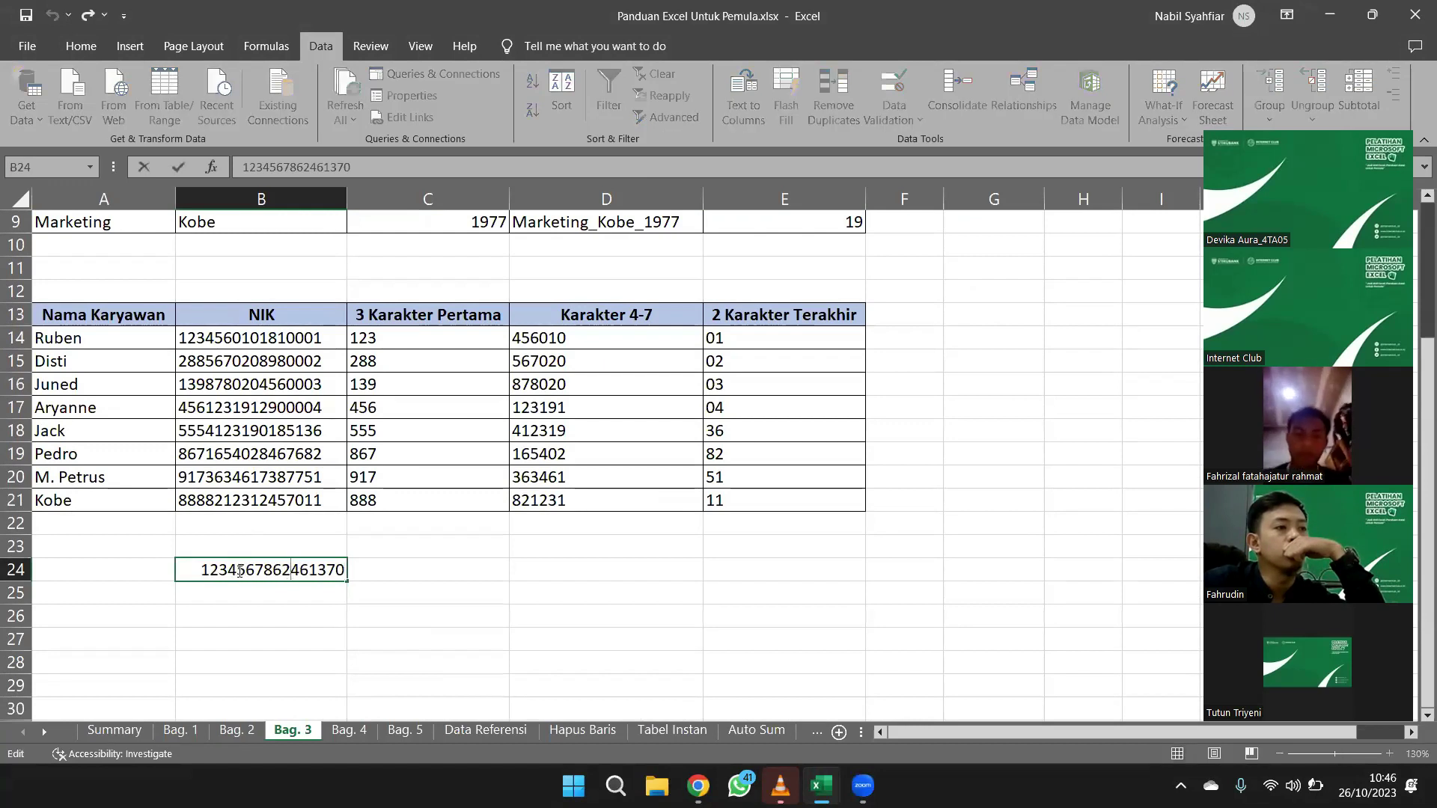
pyautogui.press('Return')
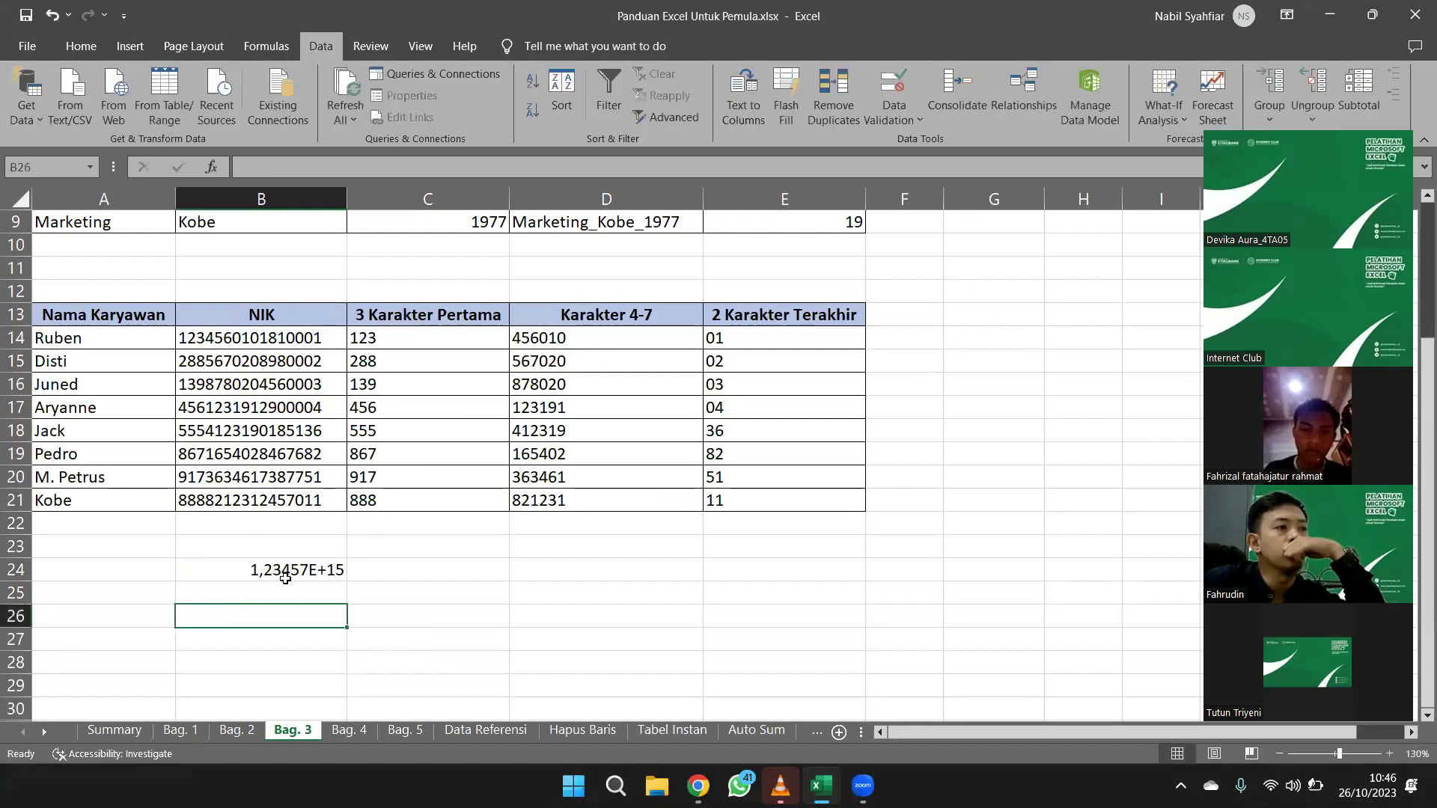
pyautogui.click(291, 571)
pyautogui.press('BackSpace')
pyautogui.write('1234')
pyautogui.press('BackSpace')
pyautogui.press('BackSpace')
pyautogui.press('BackSpace')
pyautogui.press('BackSpace')
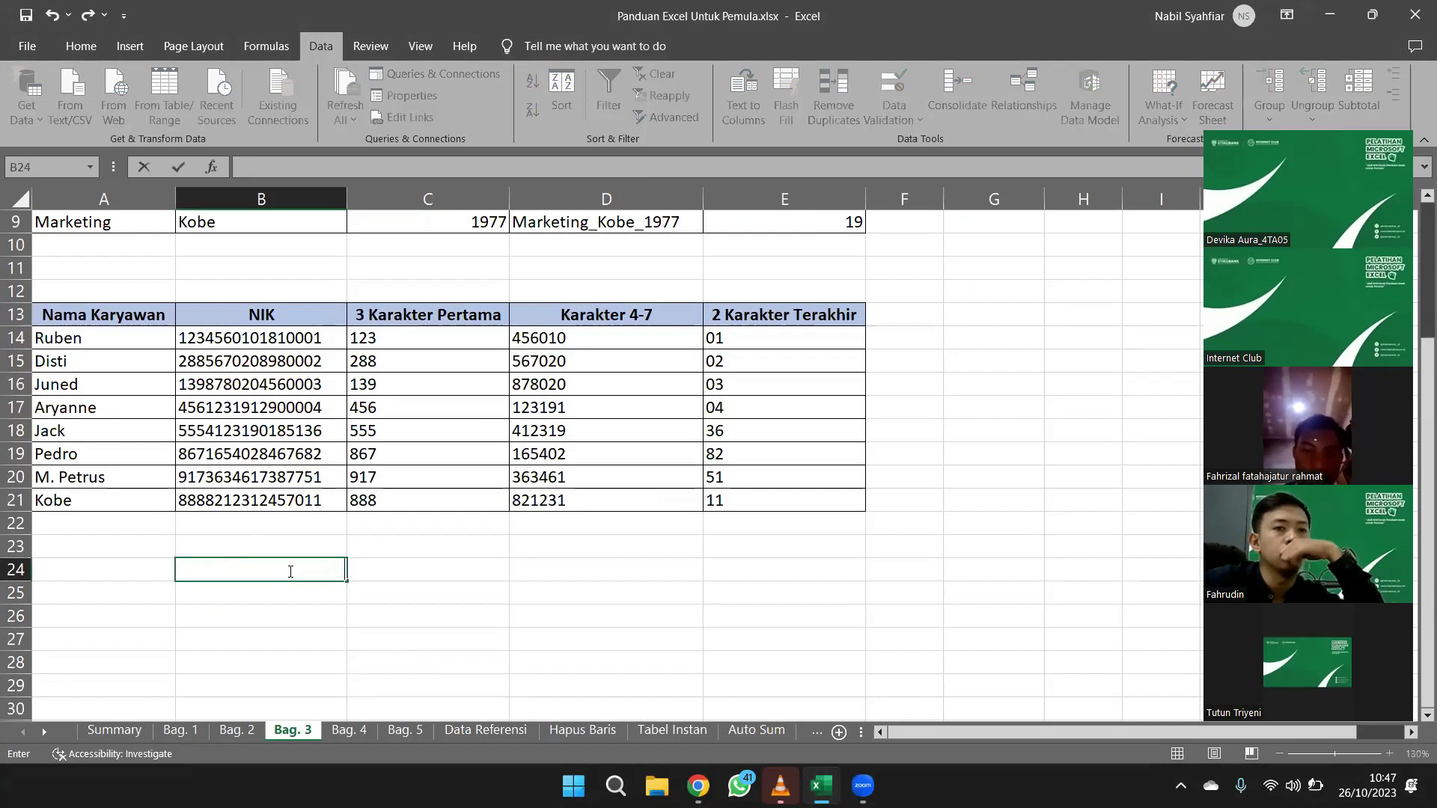
pyautogui.write('888572726')
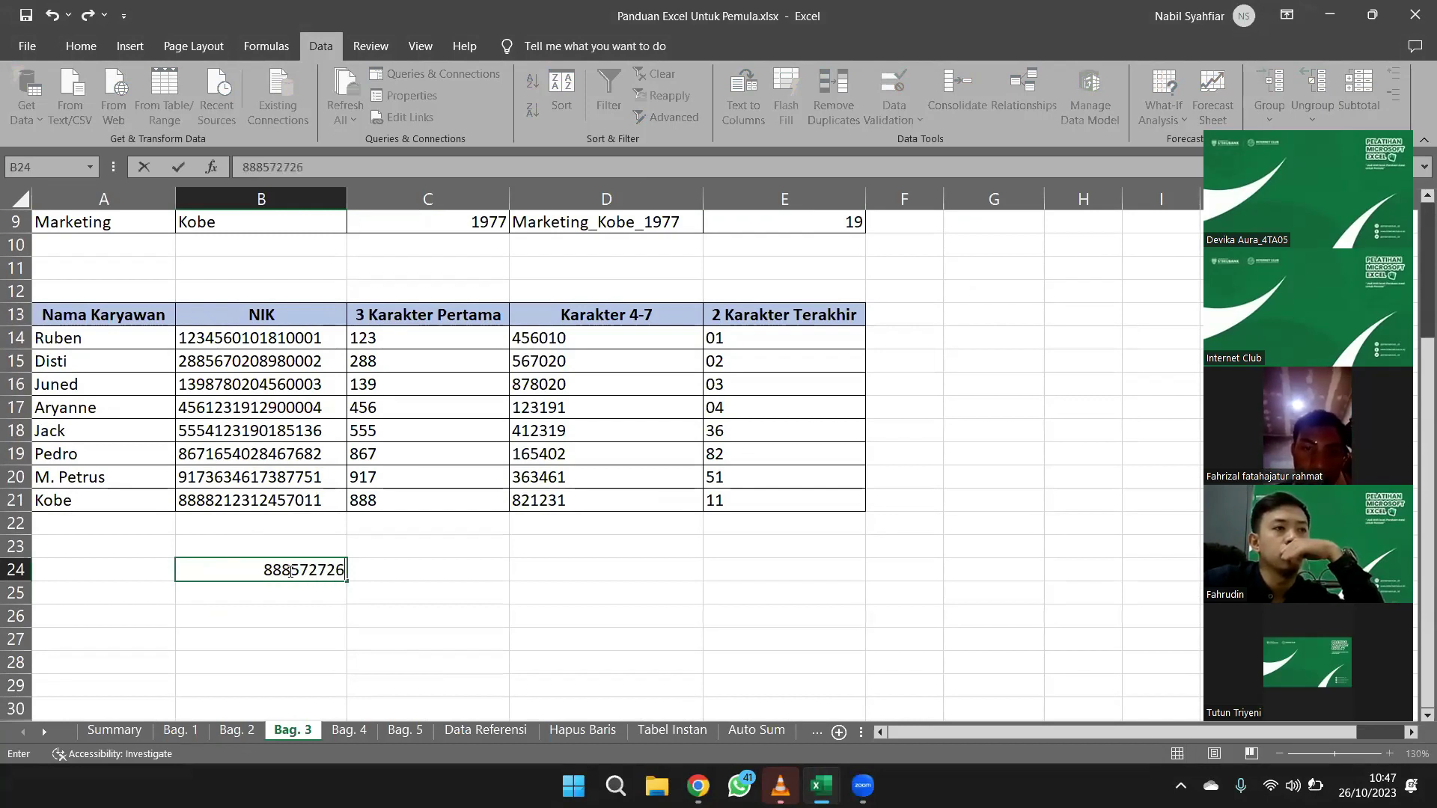
pyautogui.write('11')
pyautogui.press('Return')
pyautogui.click(266, 570)
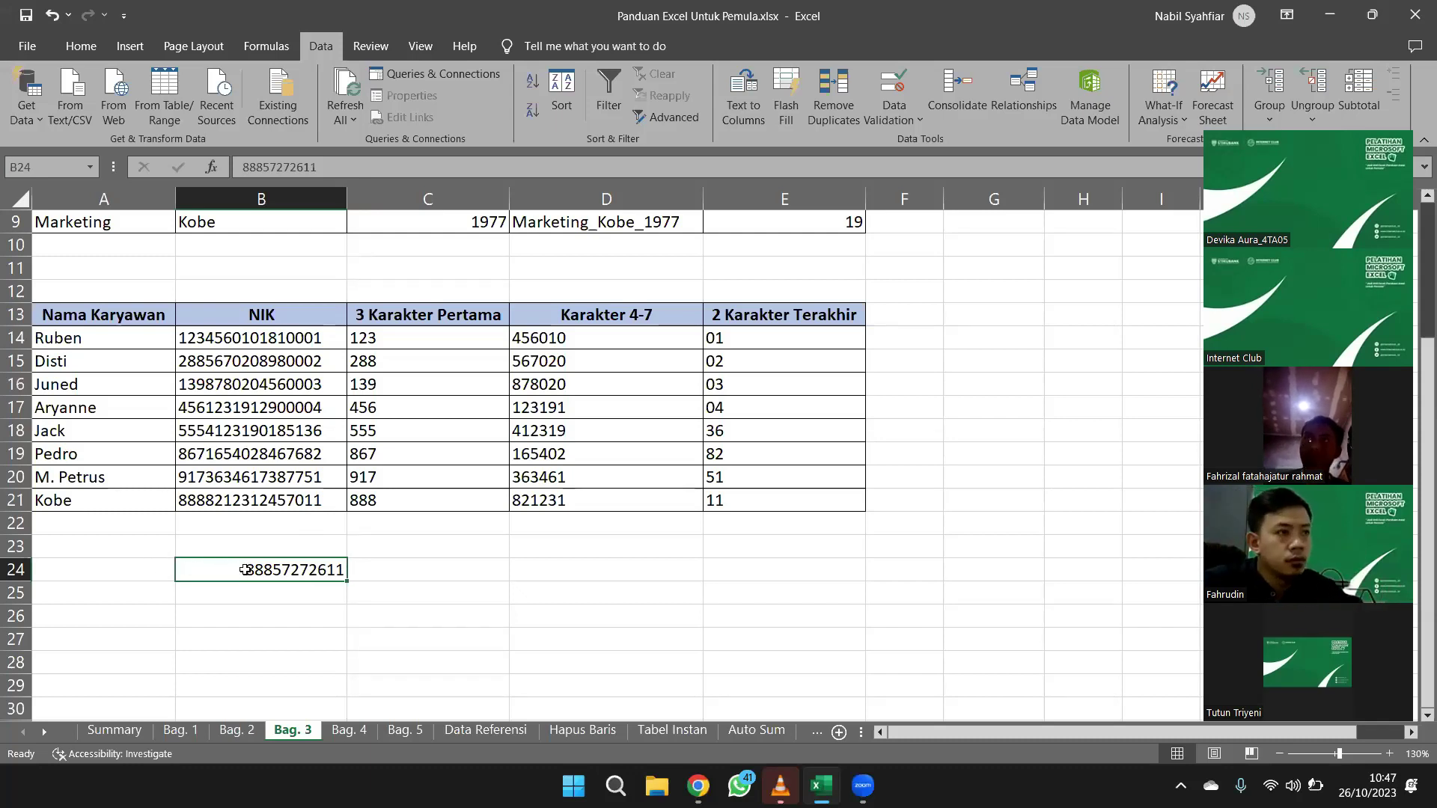
pyautogui.write('777775543334567')
pyautogui.press('Return')
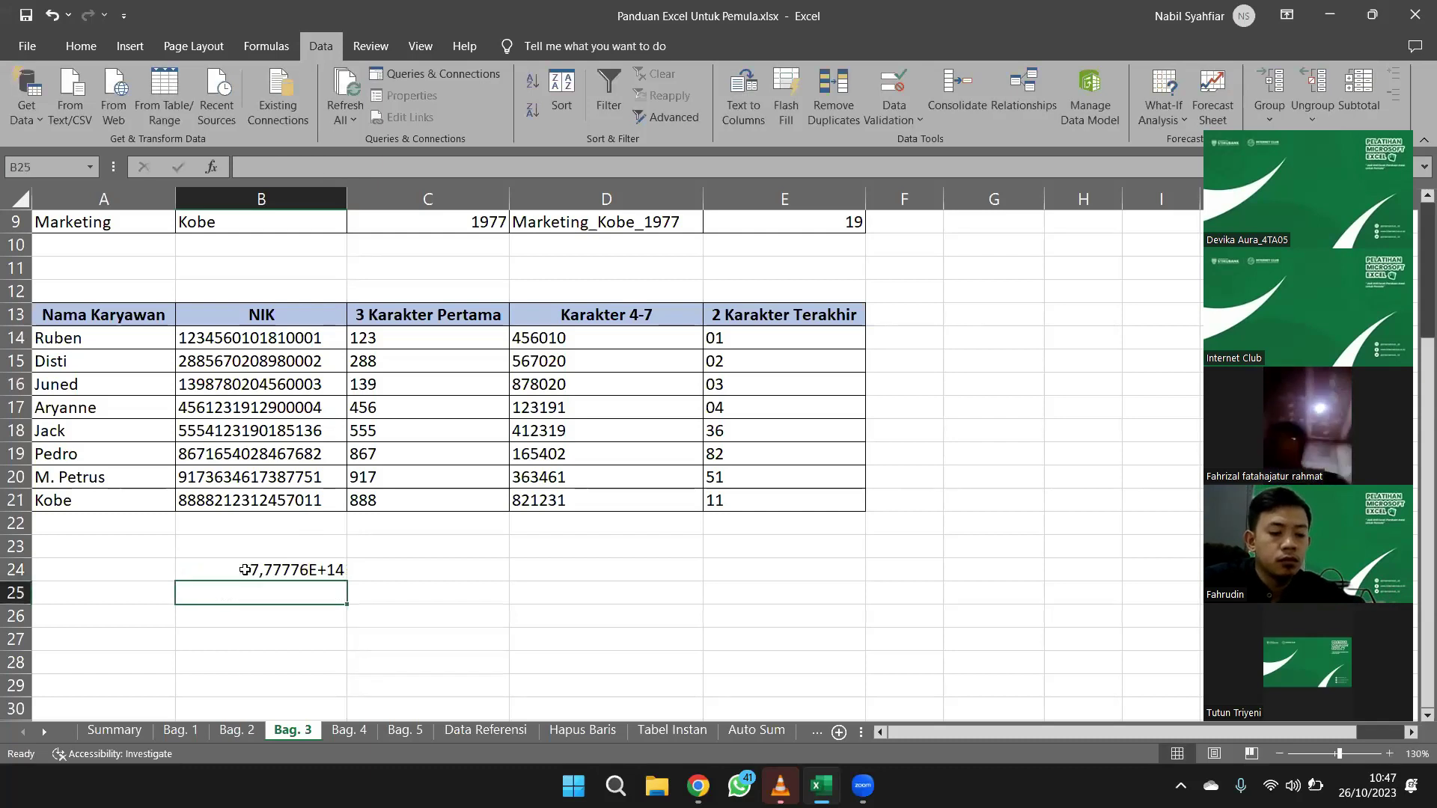
pyautogui.doubleClick(242, 570)
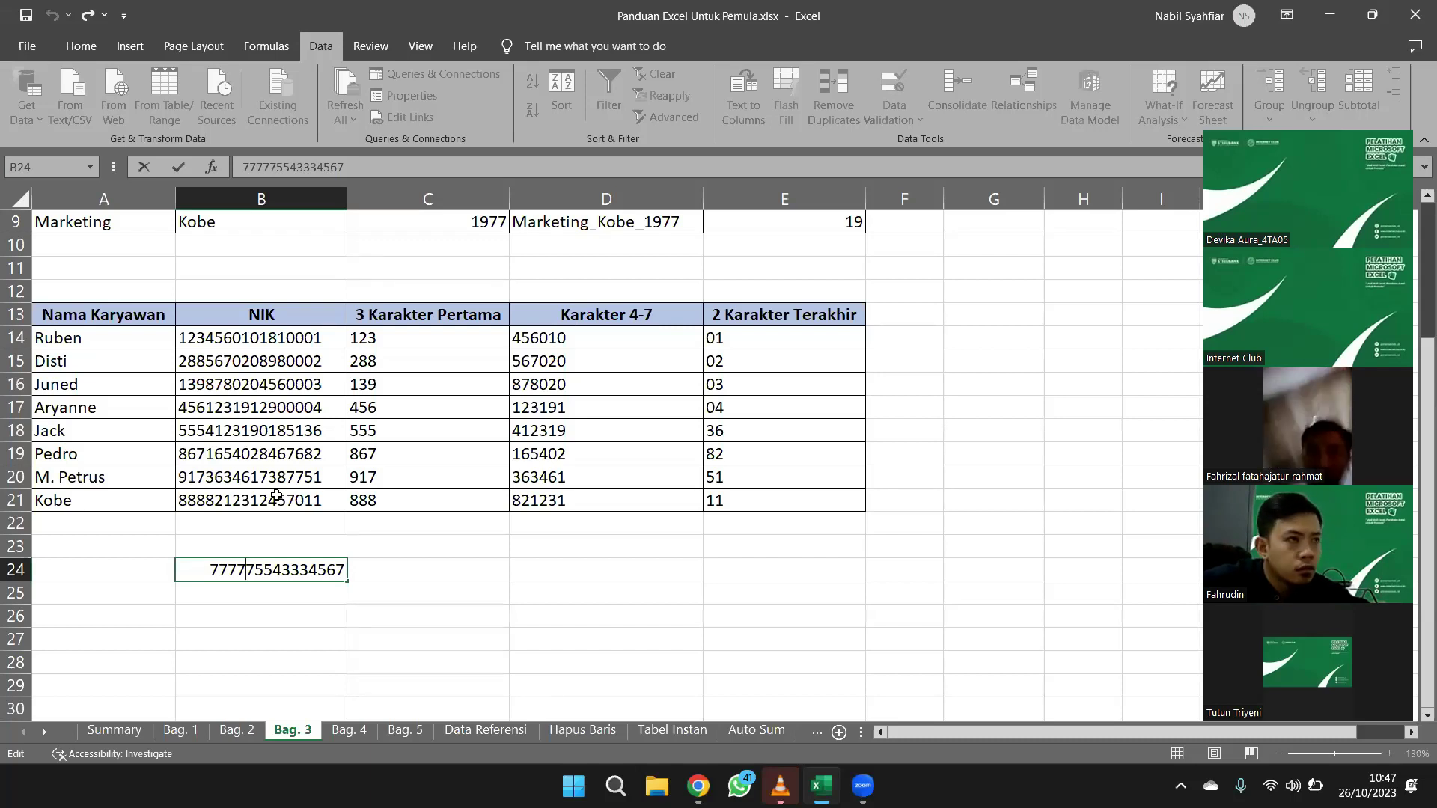
pyautogui.click(254, 330)
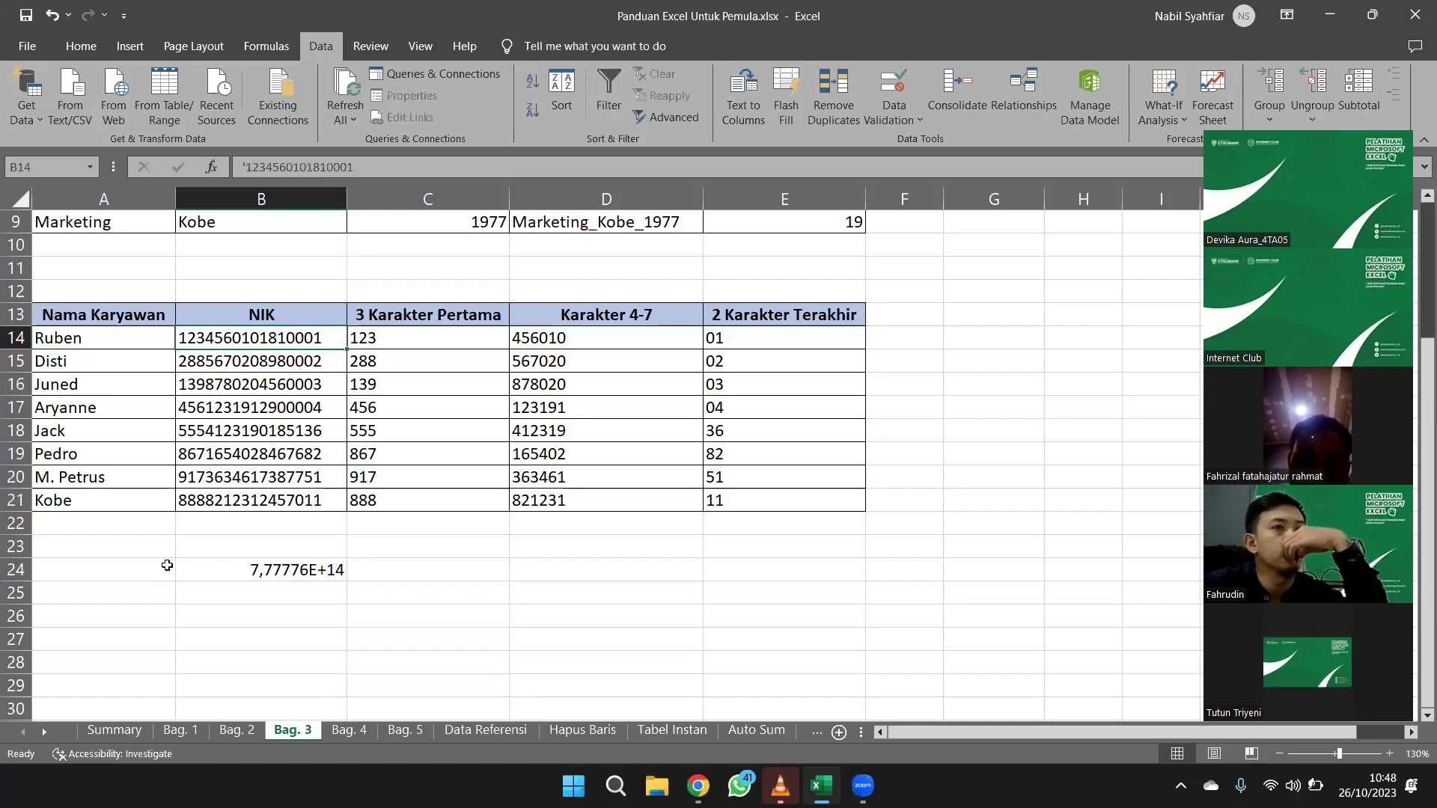
# Clear the long number from cell B24
pyautogui.click(248, 573)
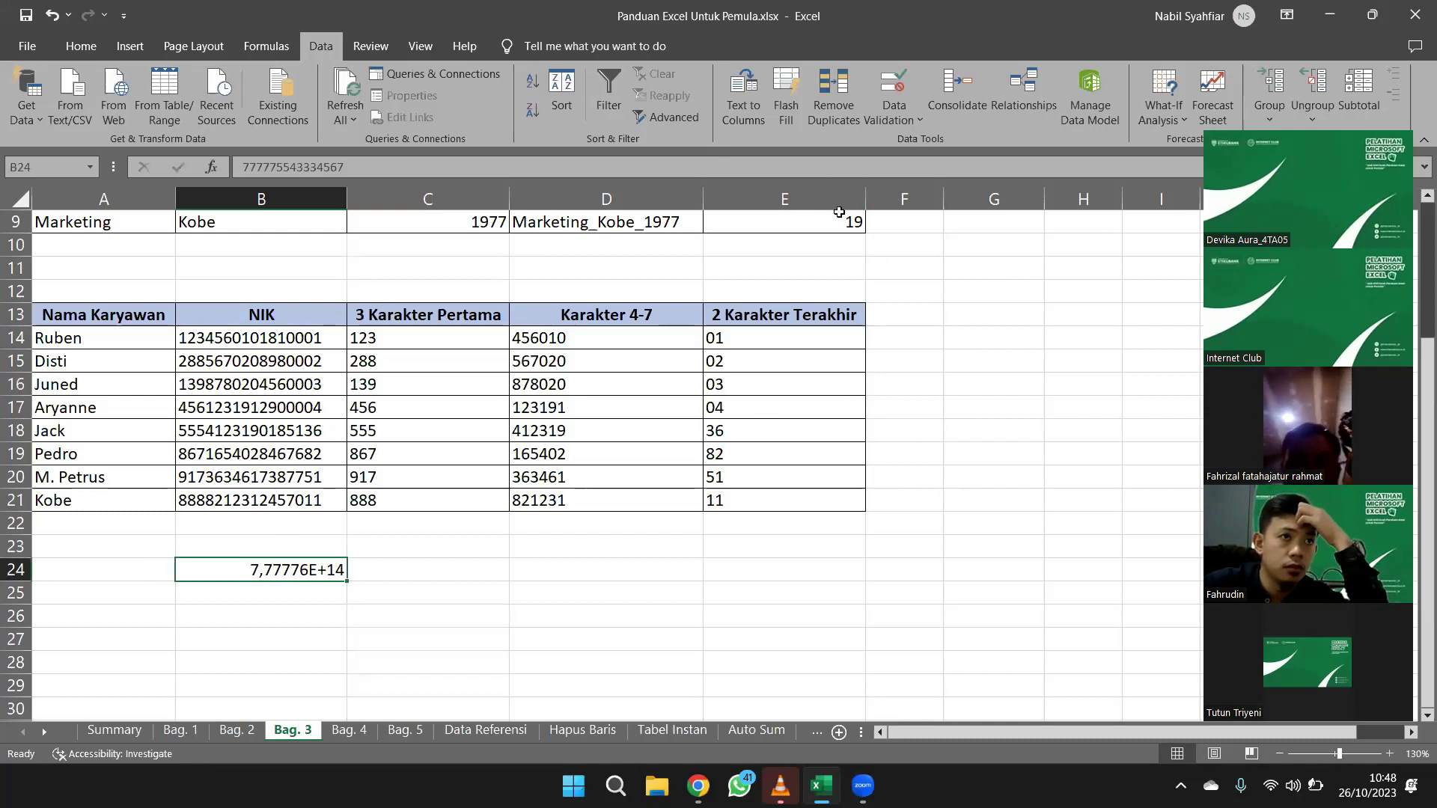
pyautogui.click(1005, 333)
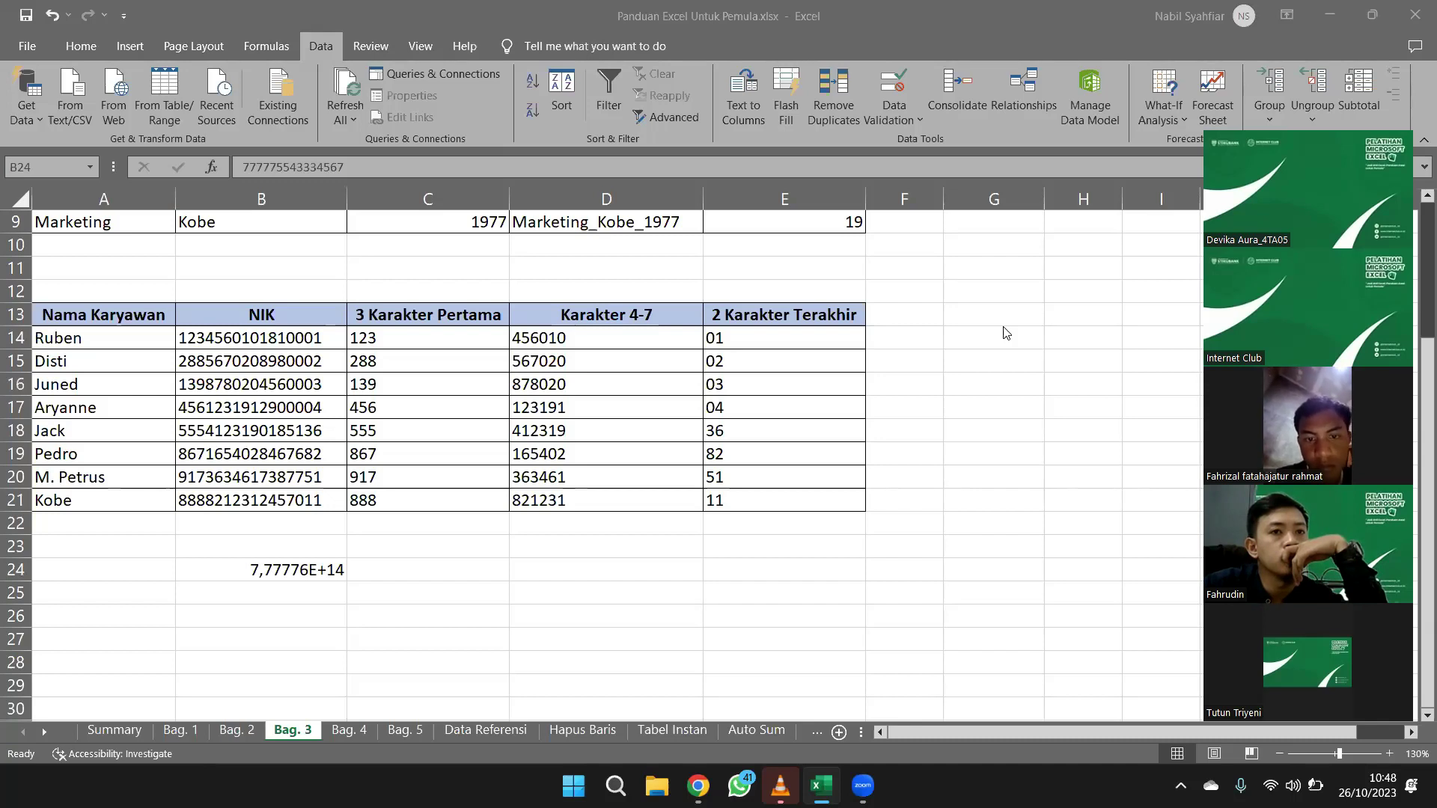
pyautogui.click(313, 573)
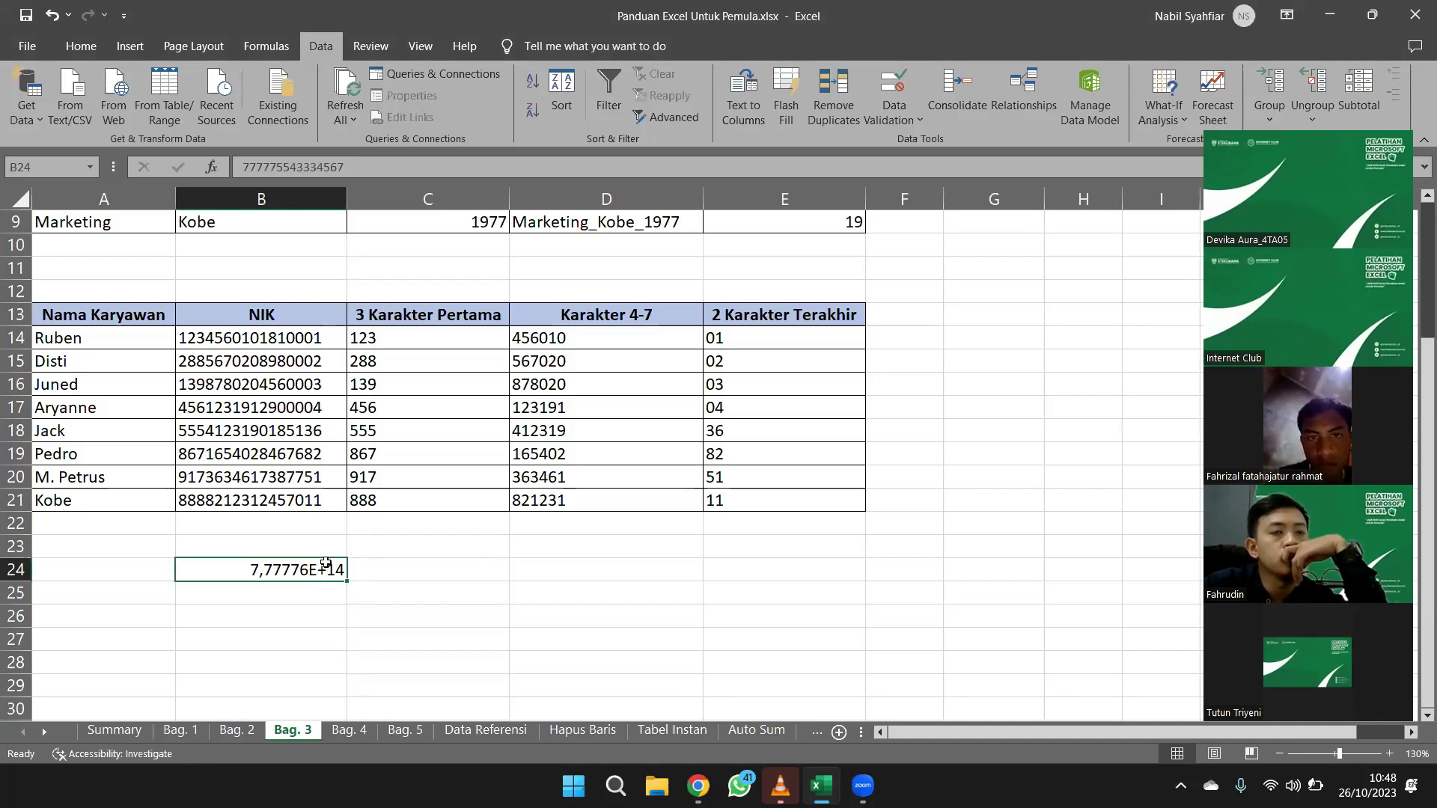
pyautogui.press('Delete')
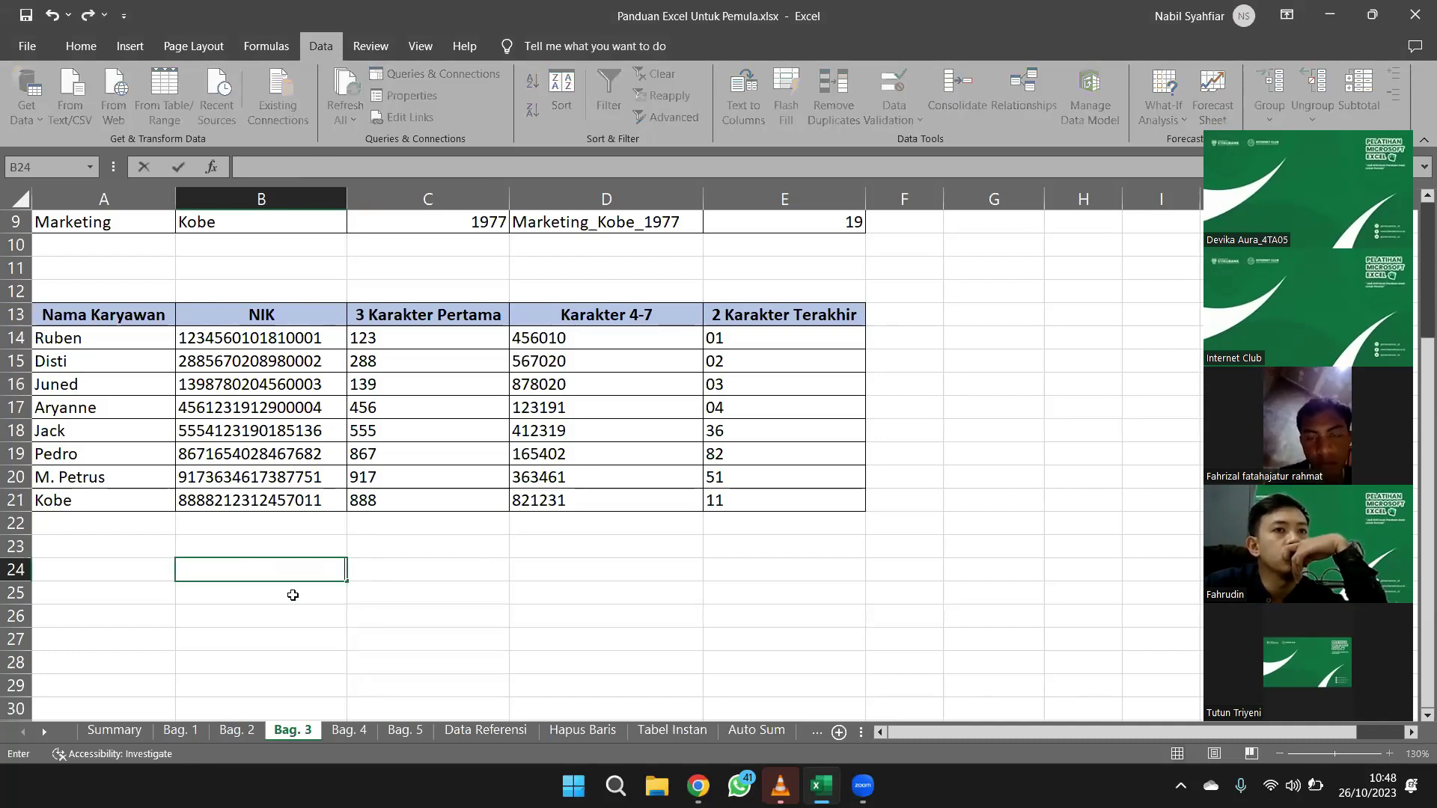
pyautogui.click(292, 594)
pyautogui.write('456789123773717')
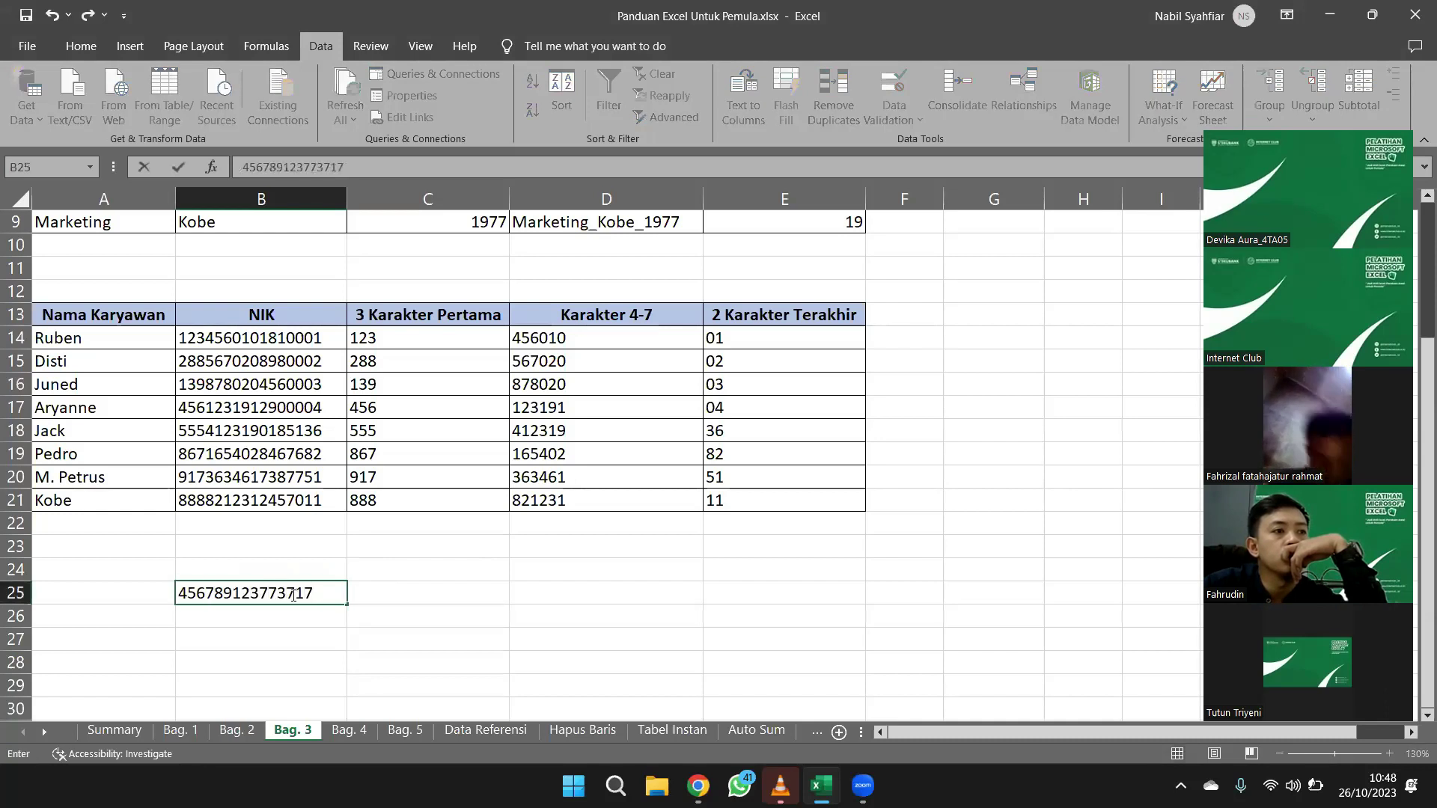
pyautogui.press('Return')
pyautogui.doubleClick(293, 595)
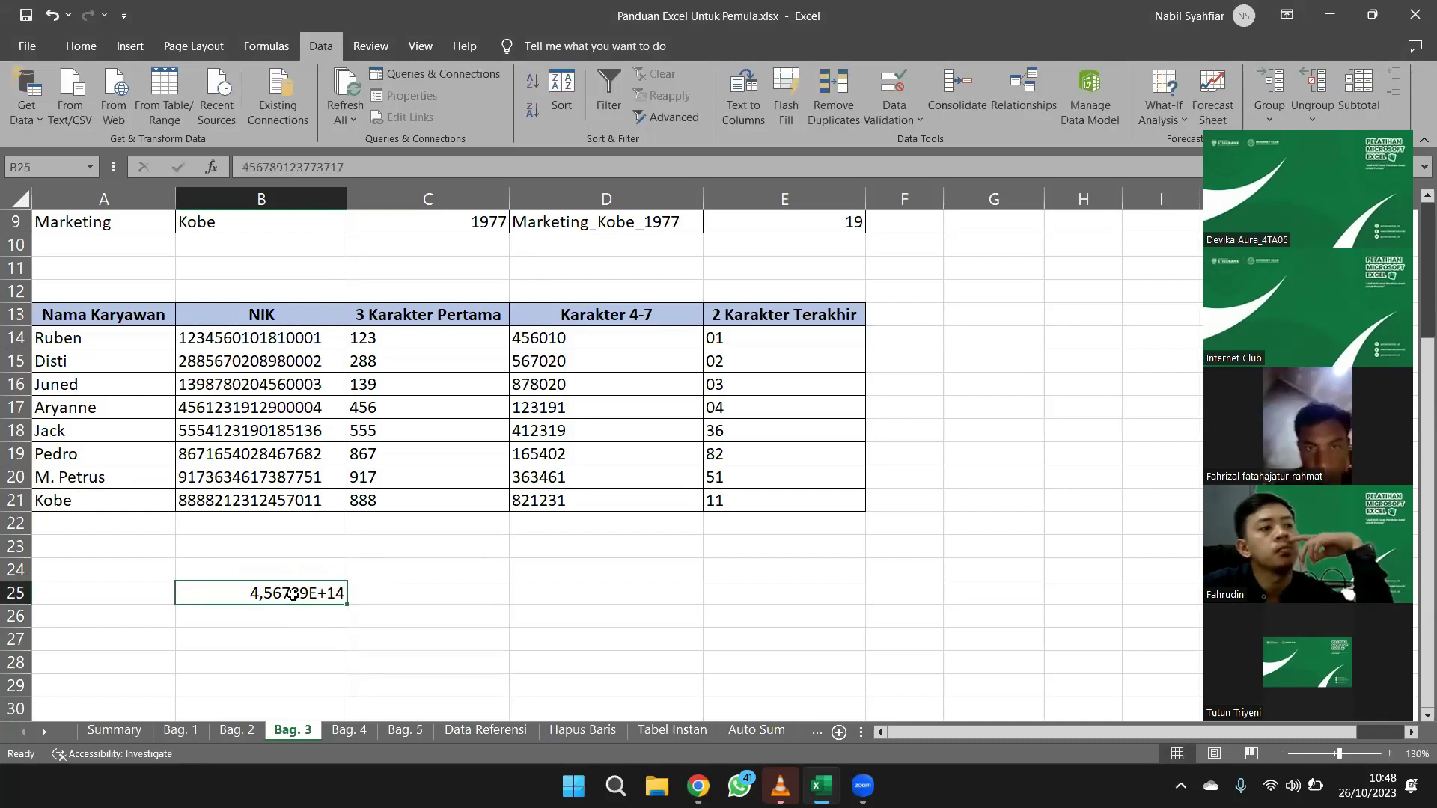
pyautogui.press('BackSpace')
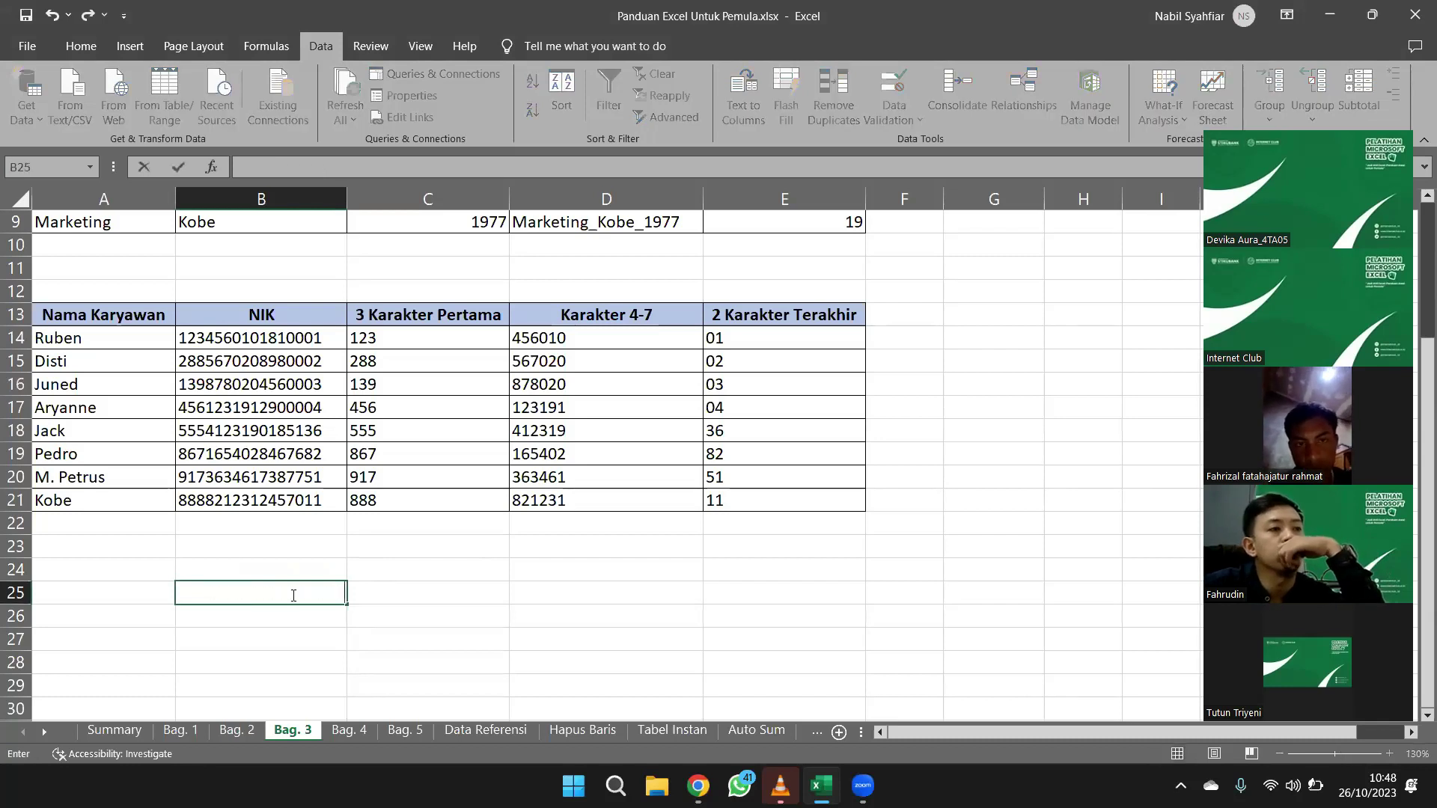
pyautogui.write('61277471817628')
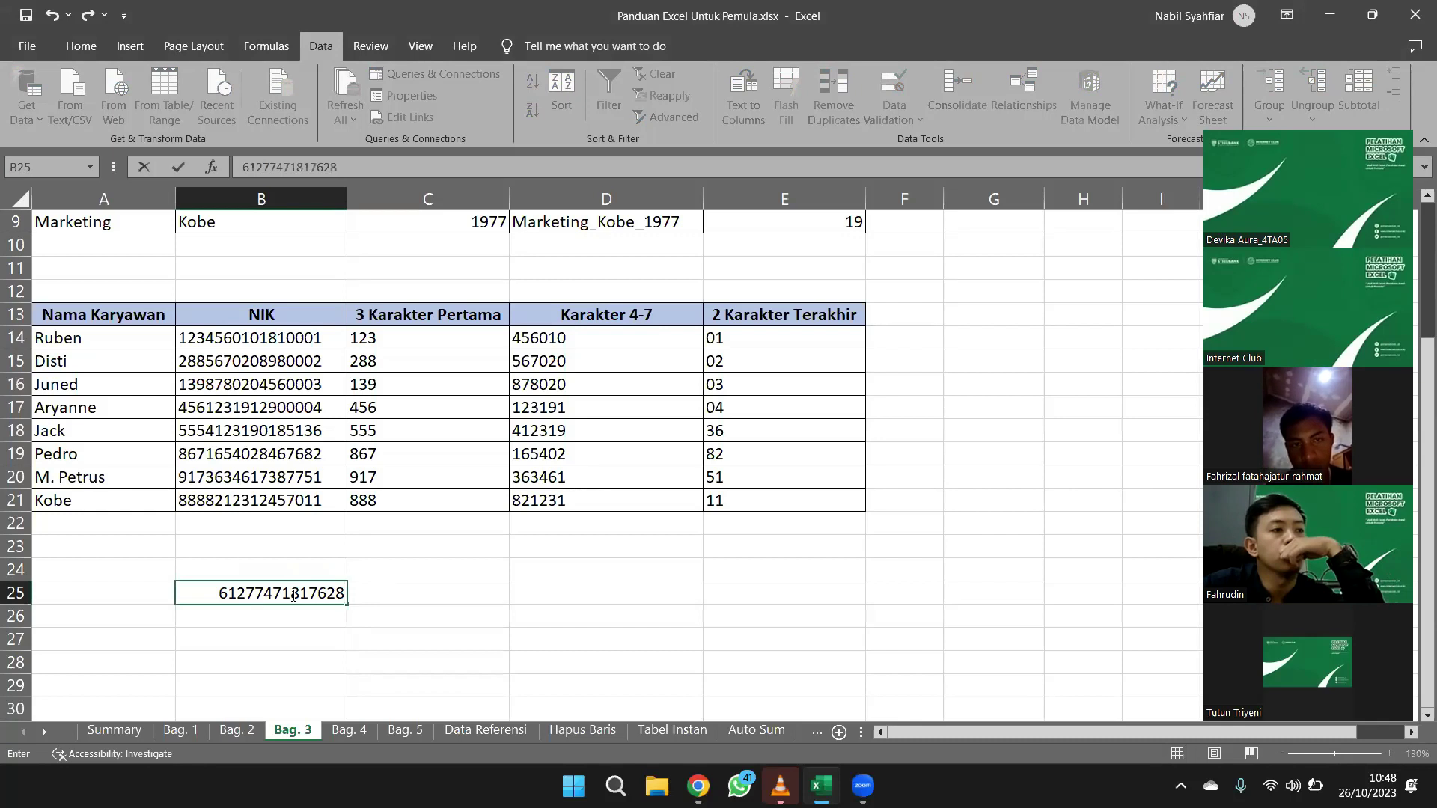
pyautogui.press('Return')
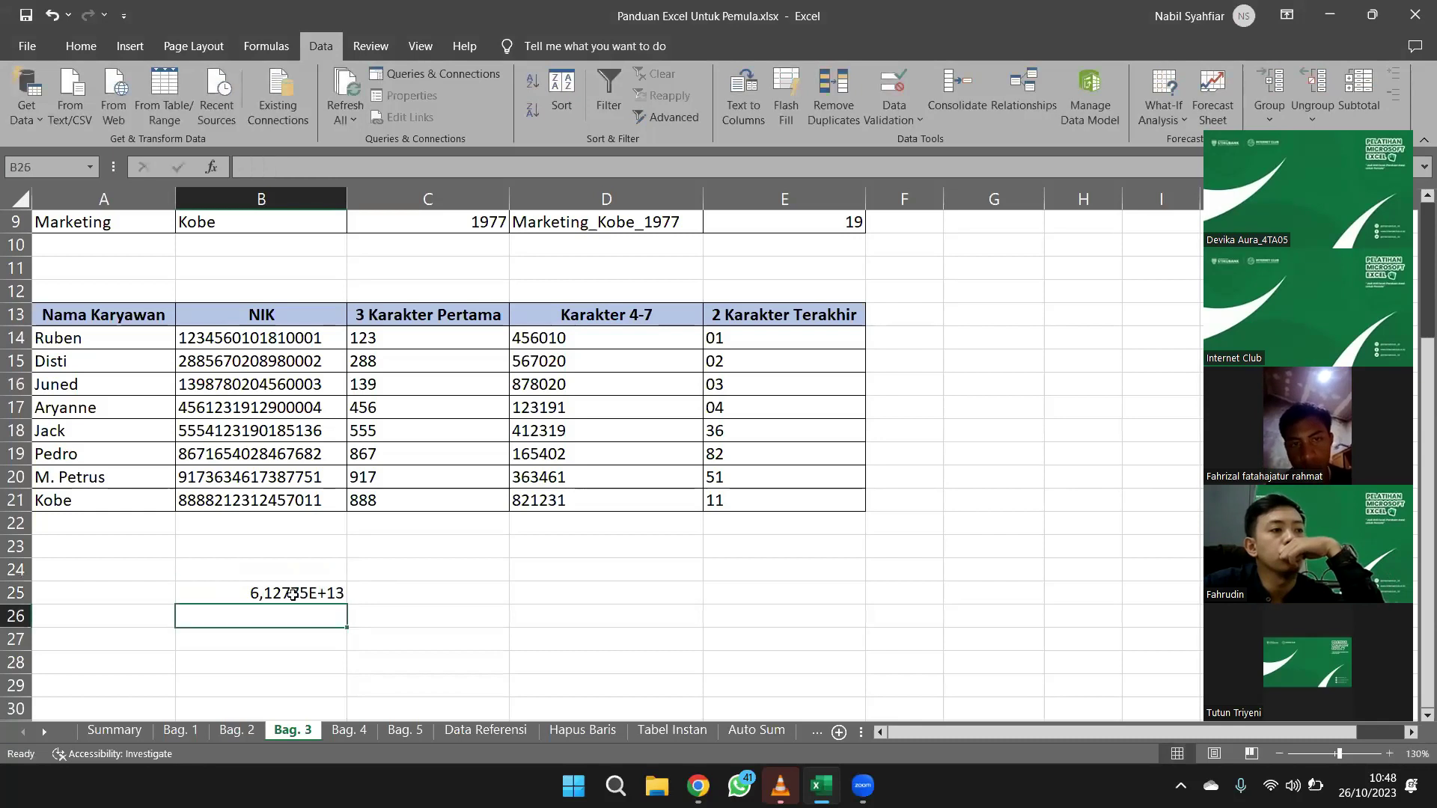
# Type 'ignore' in A25, erase it, and clear the number from B25
pyautogui.click(168, 588)
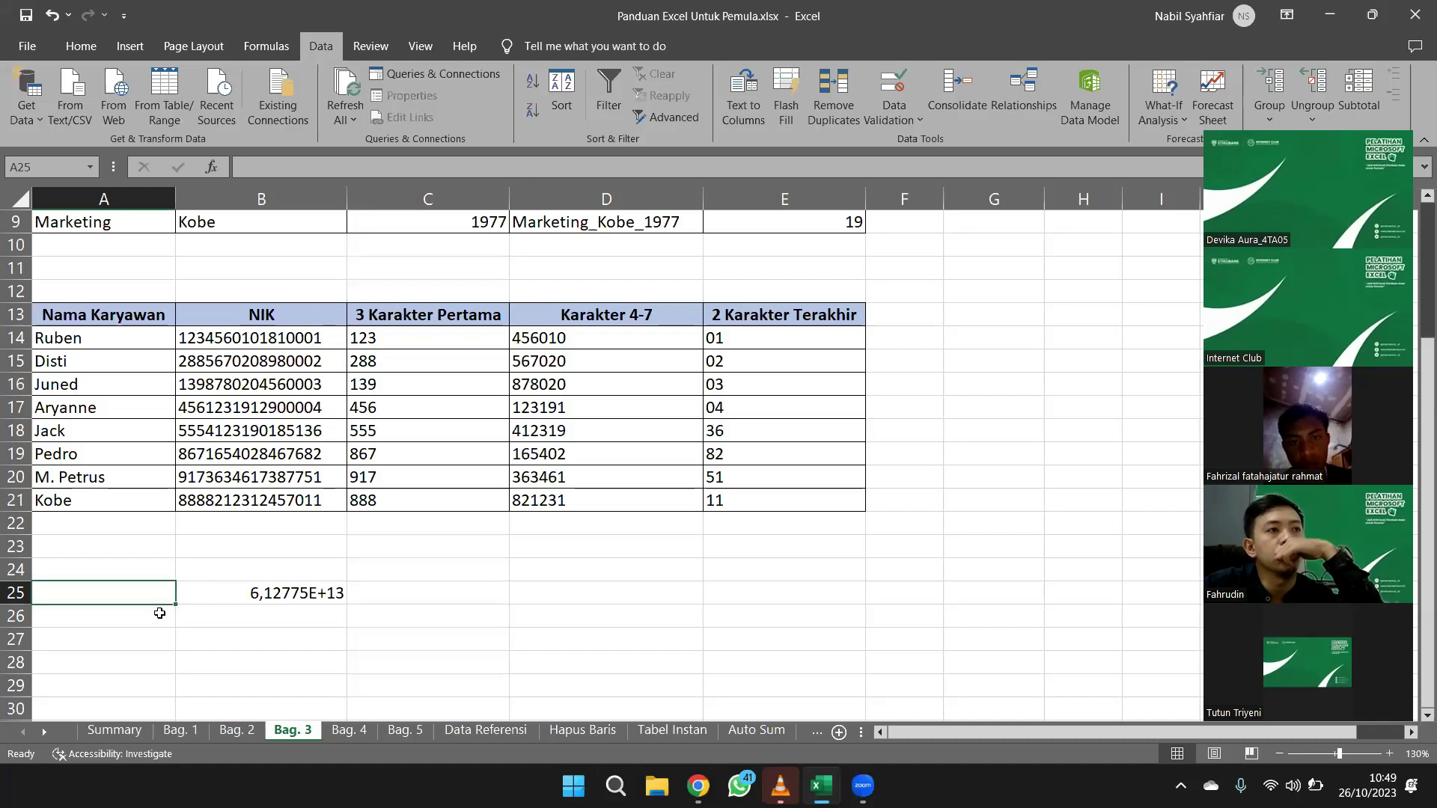
pyautogui.write('ignore')
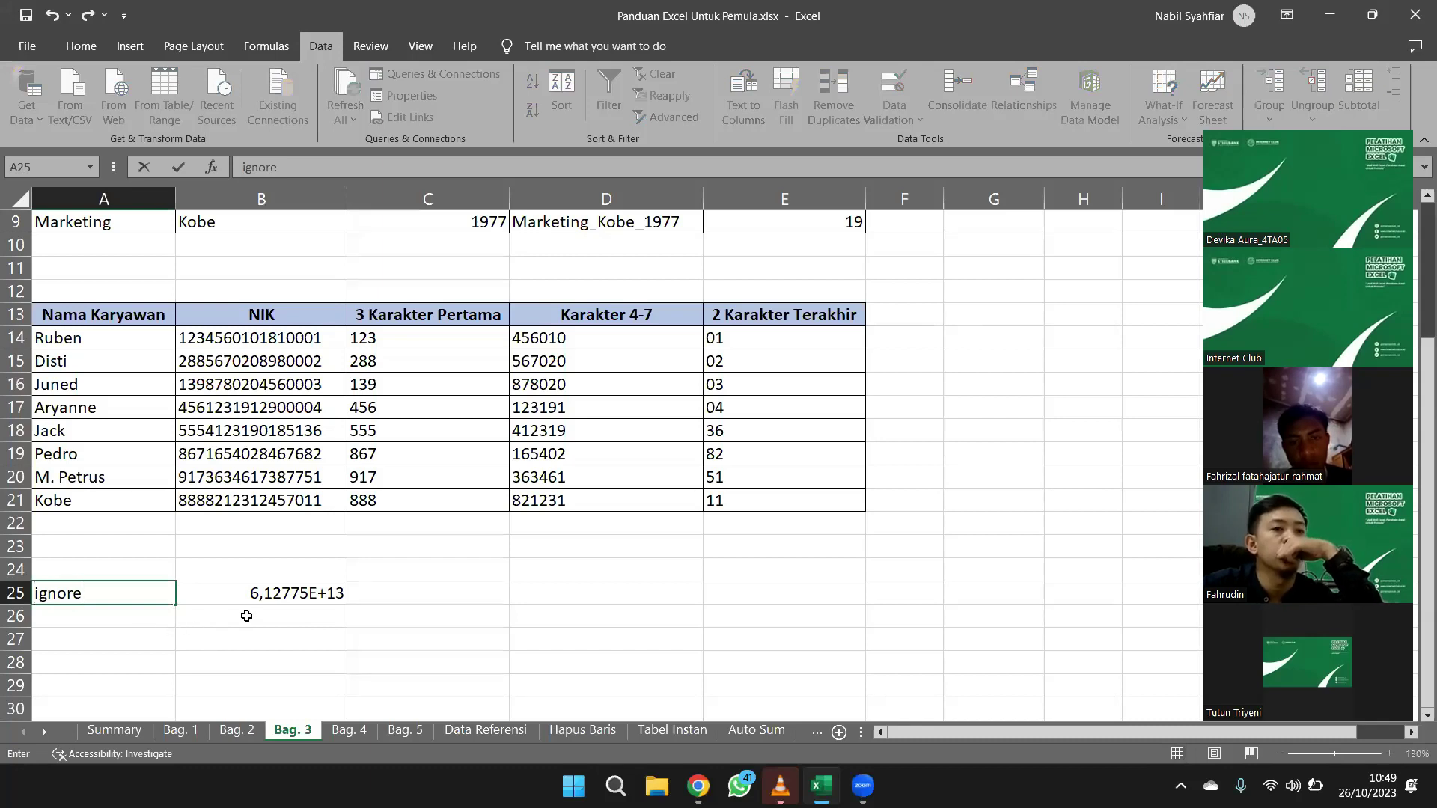
pyautogui.click(206, 615)
pyautogui.click(141, 595)
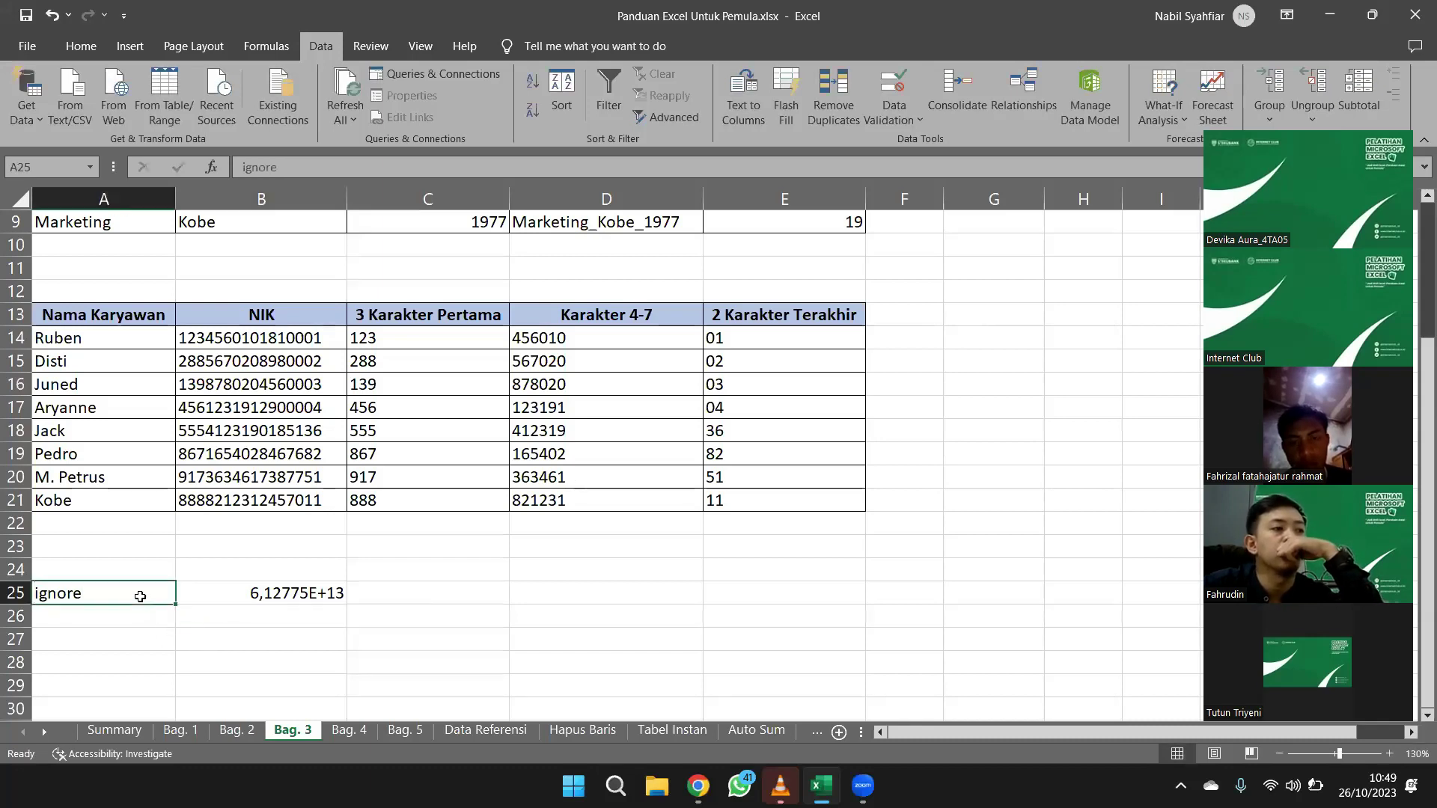
pyautogui.press('BackSpace')
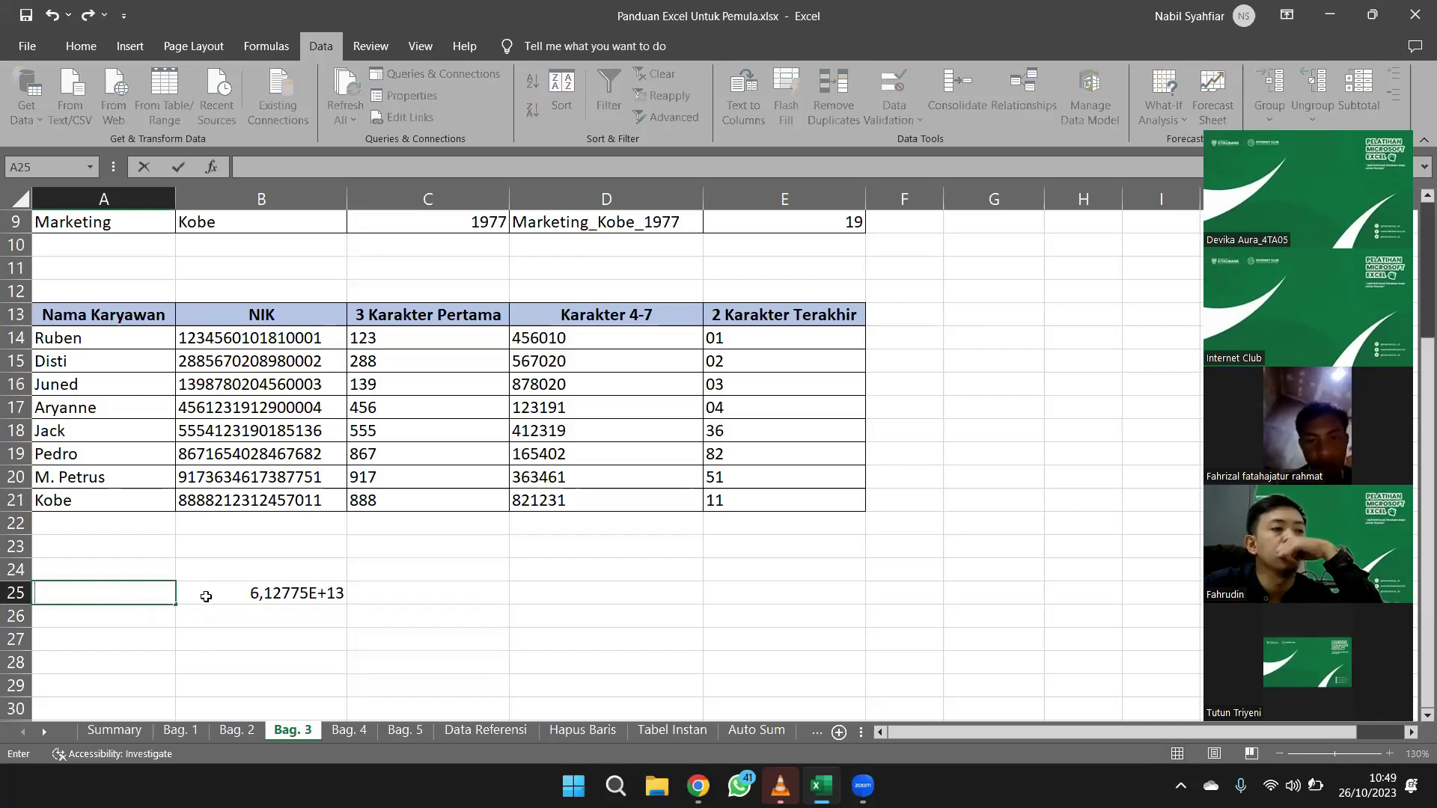
pyautogui.click(206, 597)
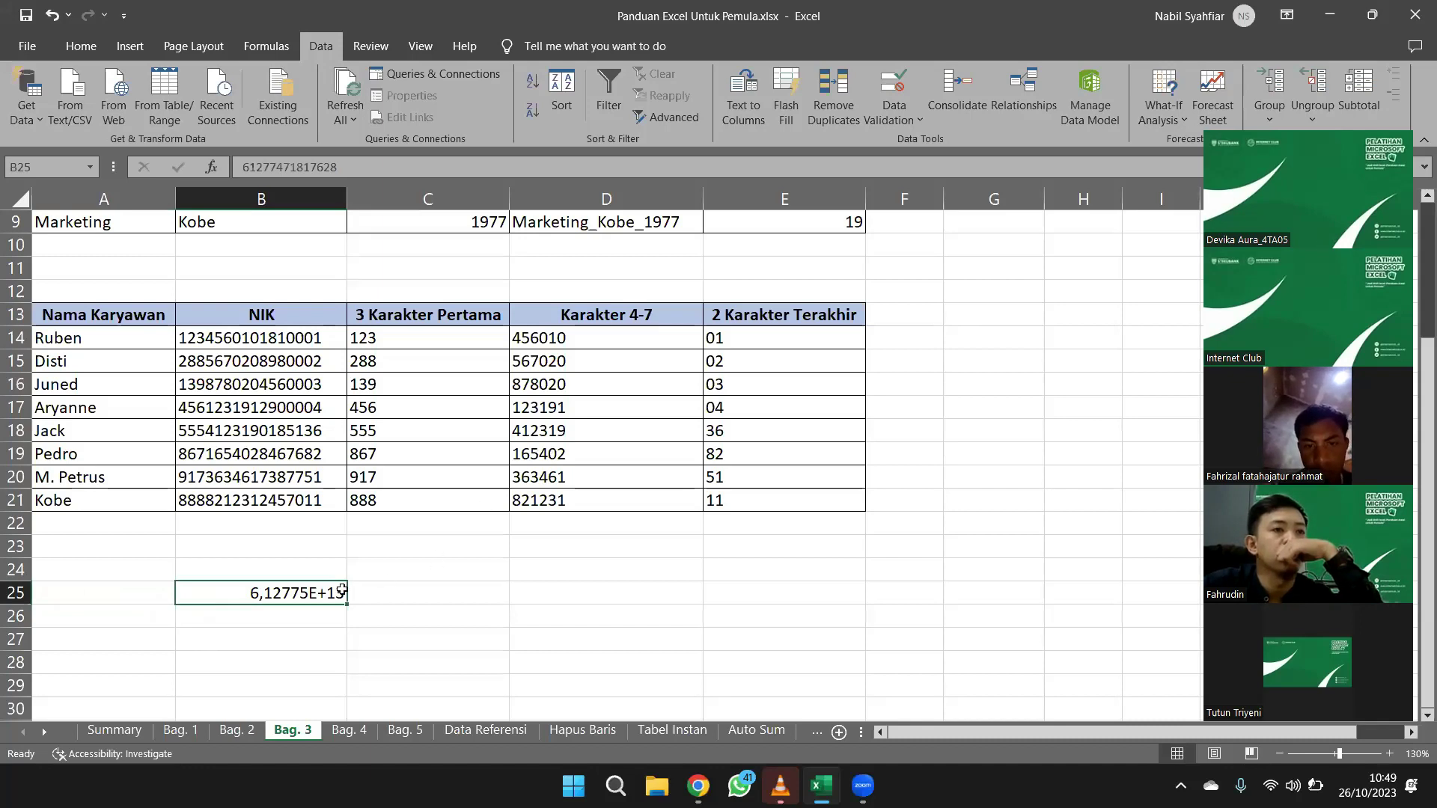
pyautogui.press('Delete')
pyautogui.click(391, 600)
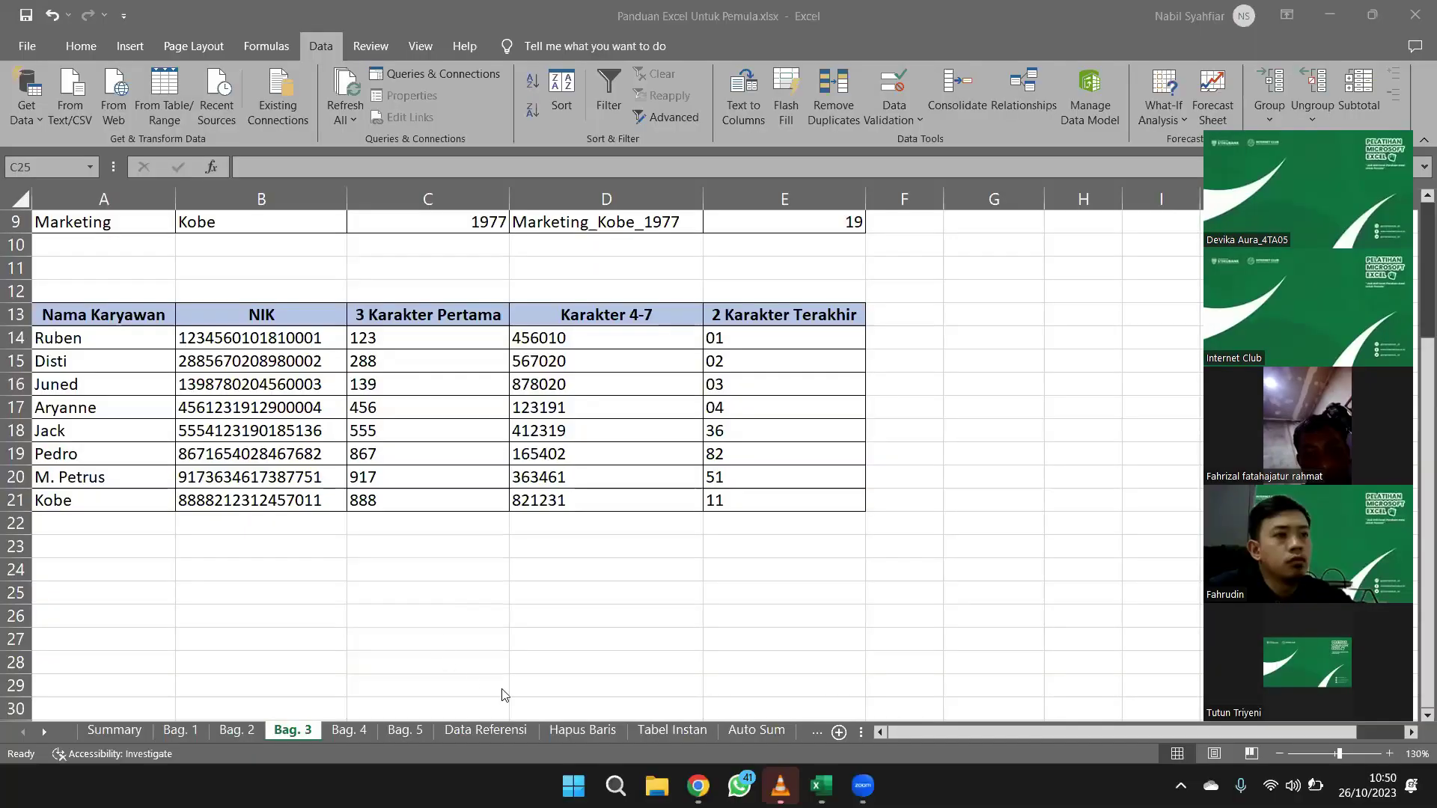
# Open the Format Painter sheet and check the Total Nilai formulas in B8 through E8
pyautogui.hscroll(5, 673, 729)
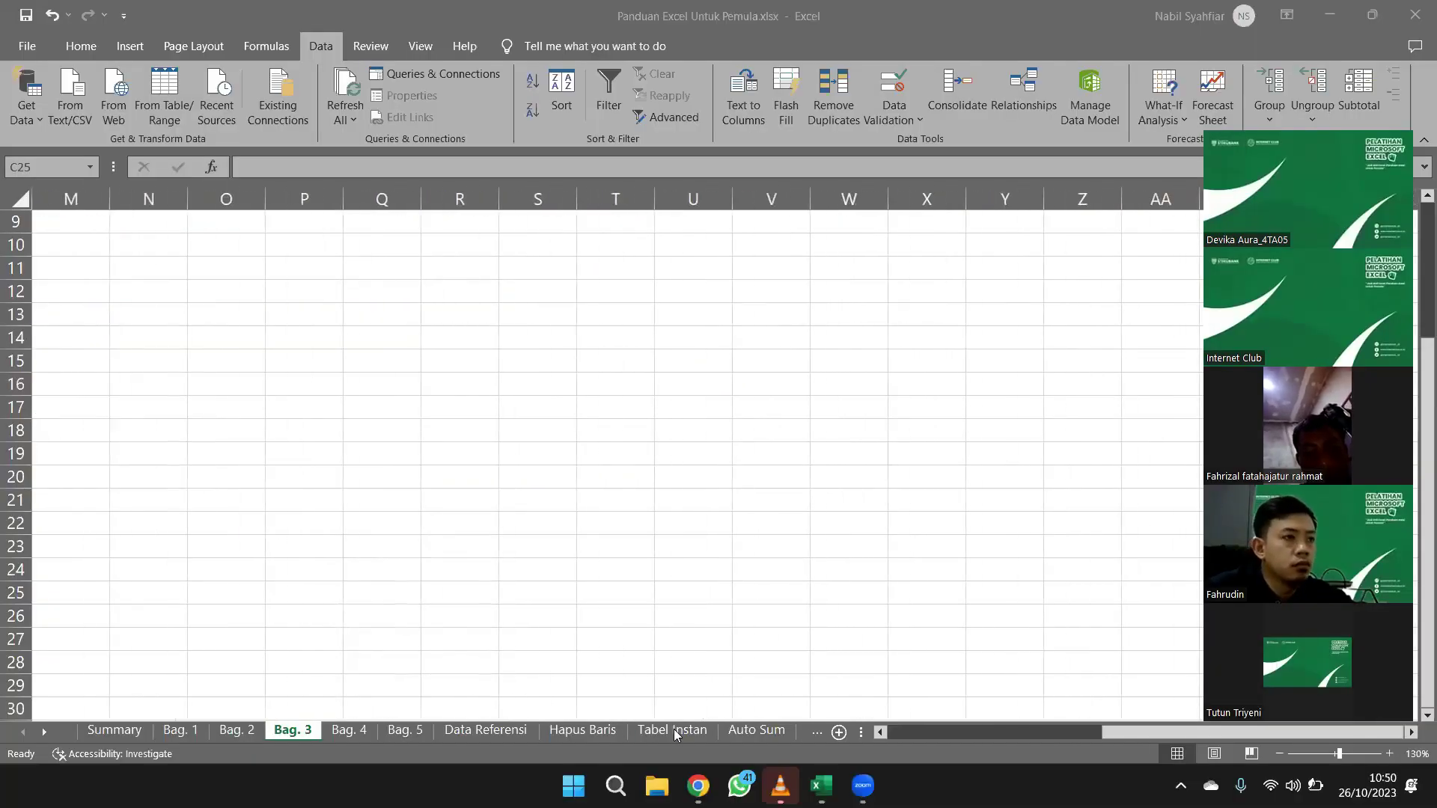
pyautogui.click(673, 728)
pyautogui.hscroll(5, 473, 727)
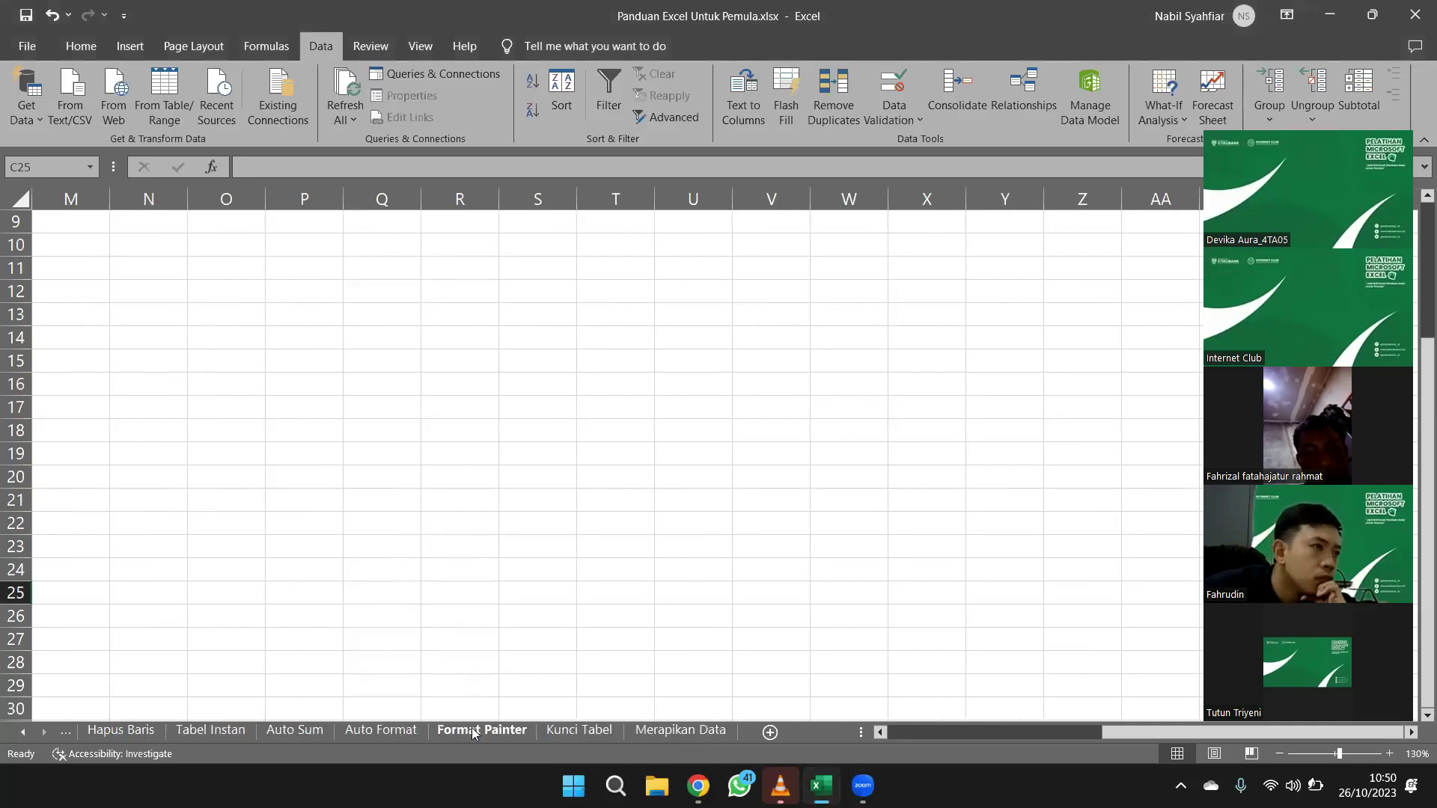
pyautogui.click(471, 727)
pyautogui.click(417, 447)
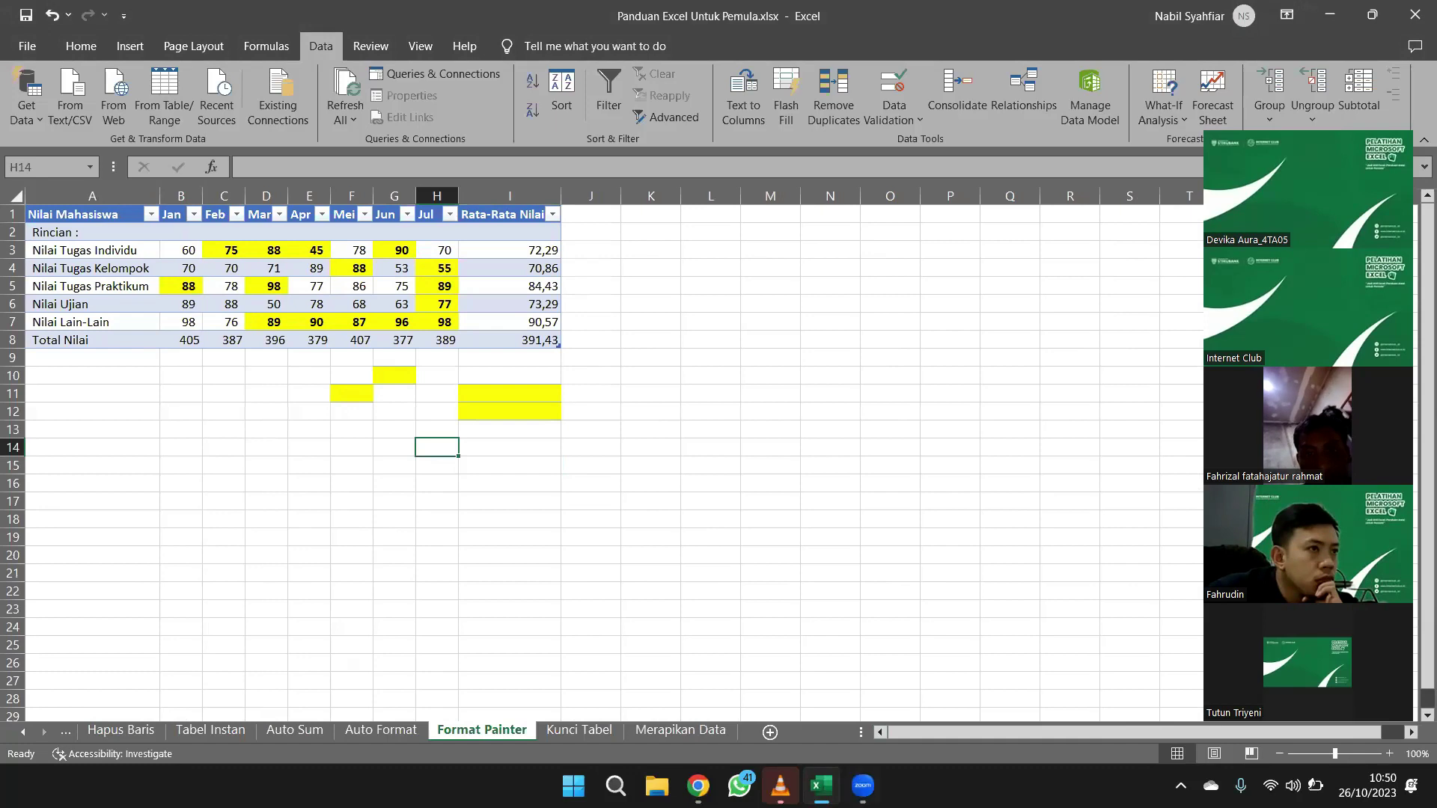
pyautogui.moveTo(863, 785)
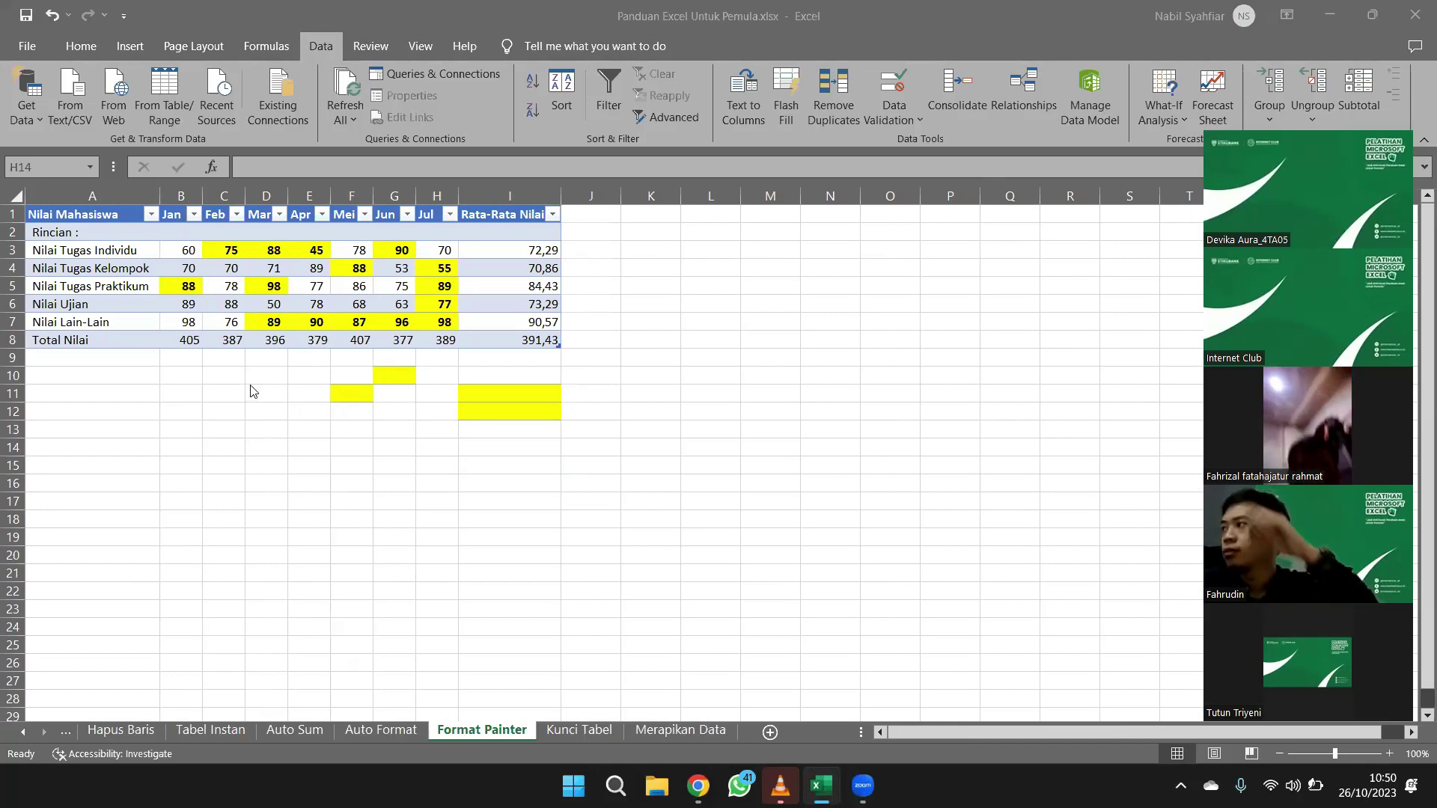
pyautogui.click(269, 324)
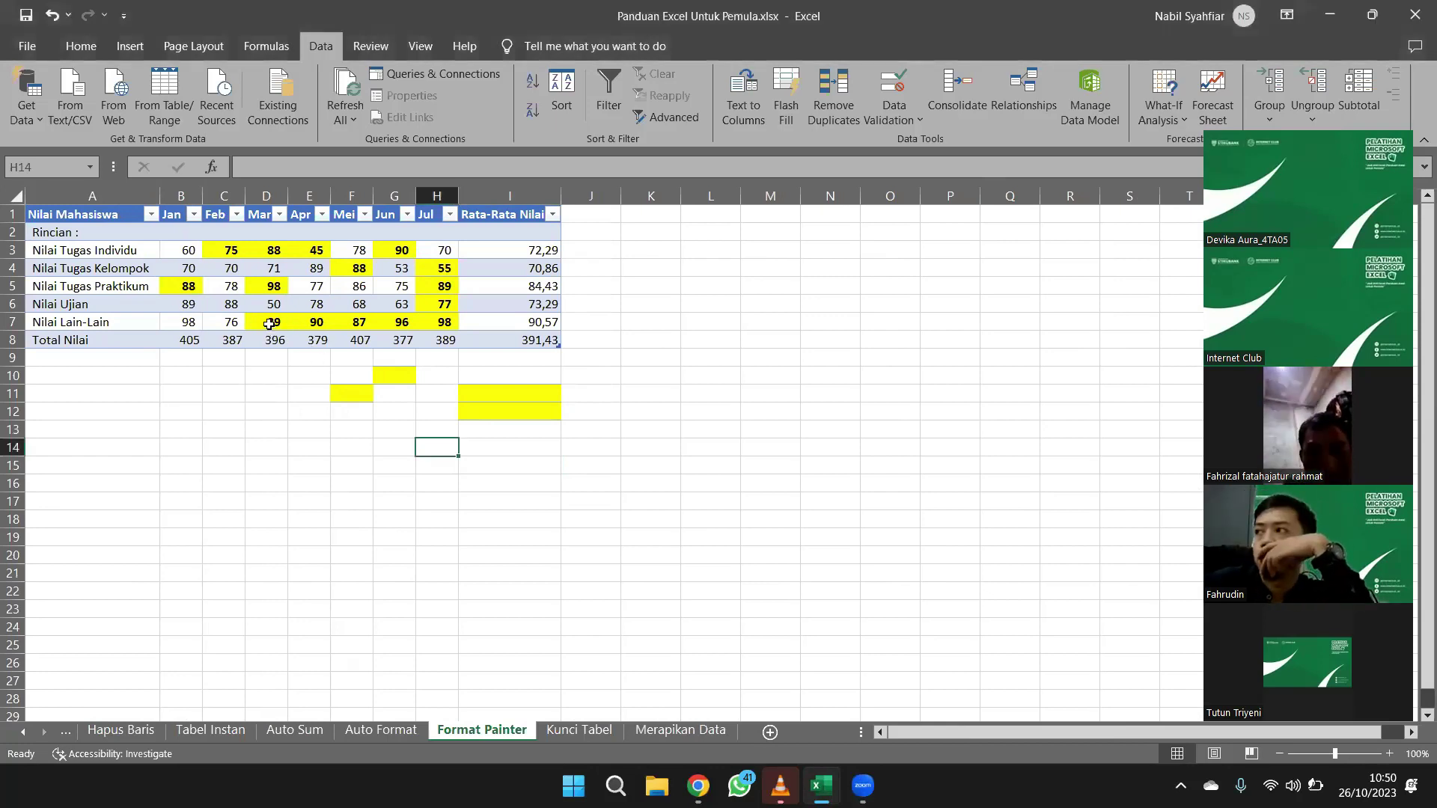
pyautogui.click(269, 324)
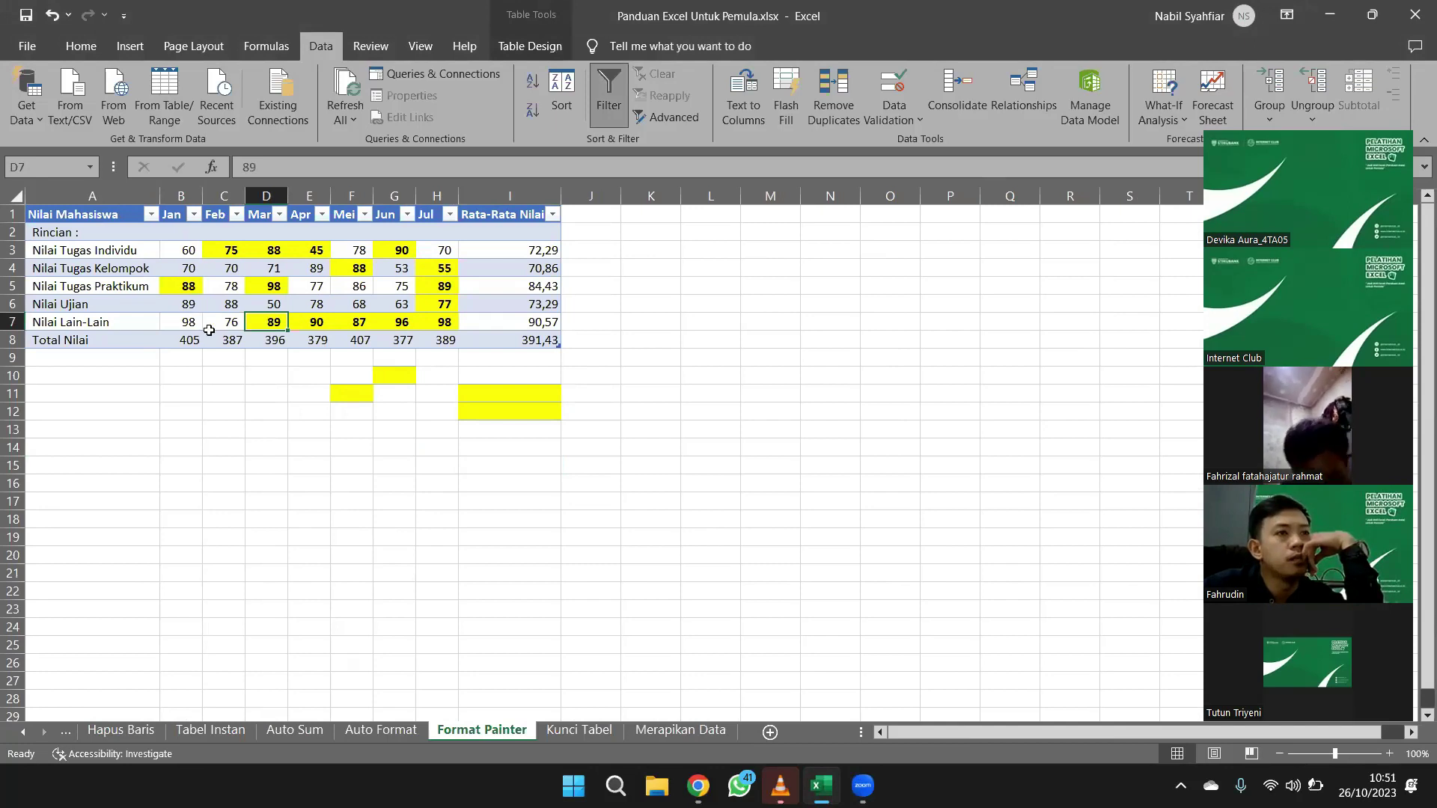
pyautogui.click(187, 338)
pyautogui.click(211, 341)
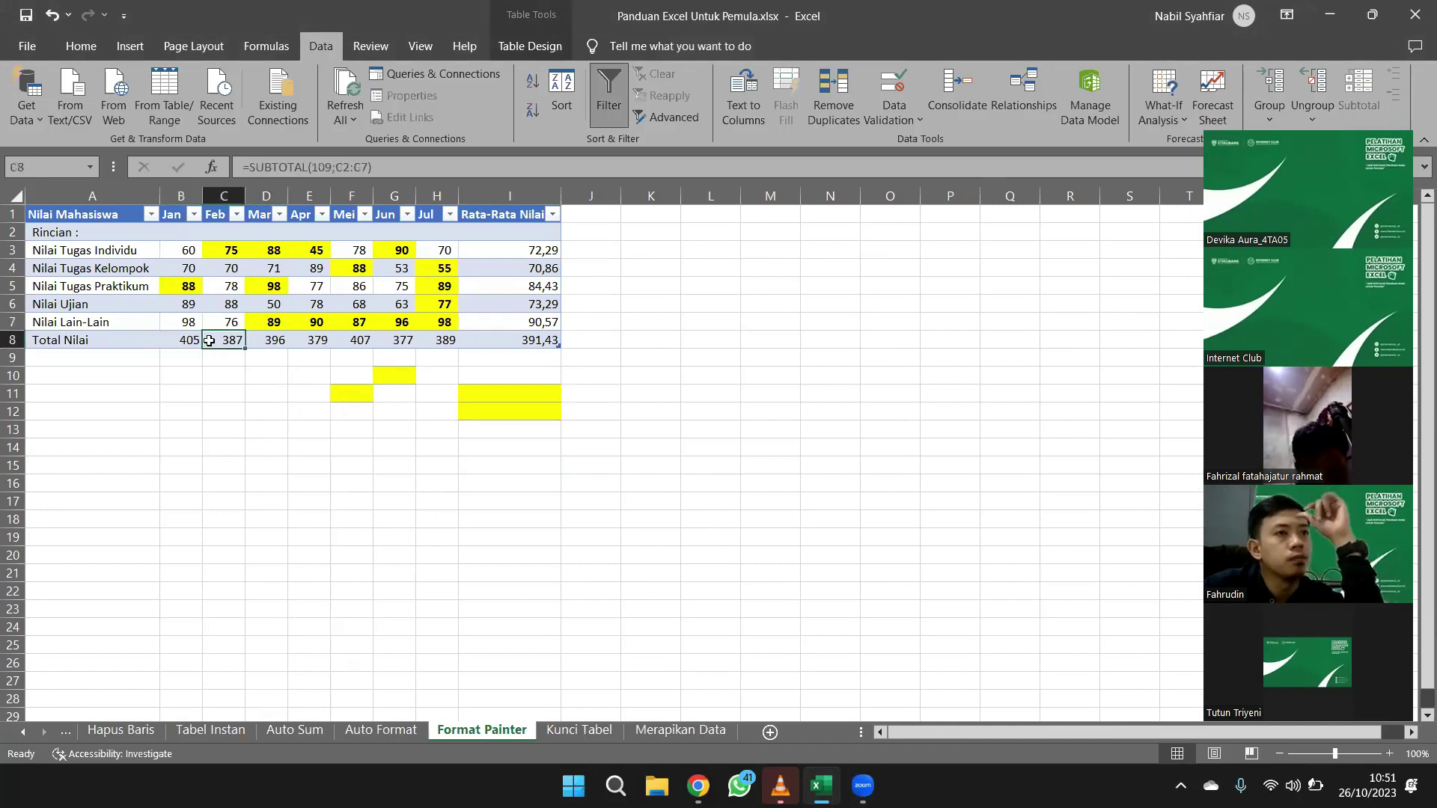
pyautogui.click(254, 341)
pyautogui.click(311, 340)
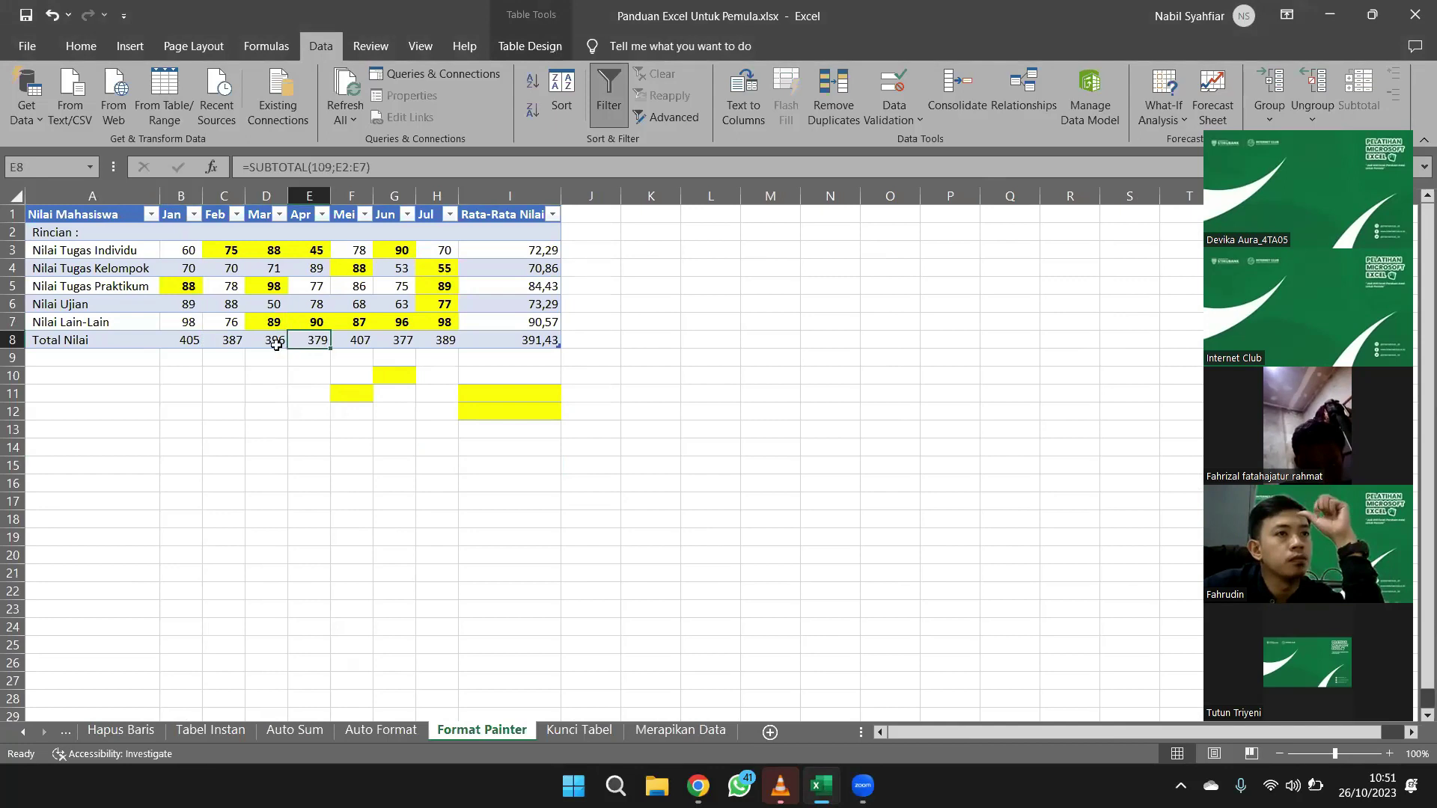
# Copy B5's yellow bold format onto the Total Nilai row
pyautogui.click(185, 284)
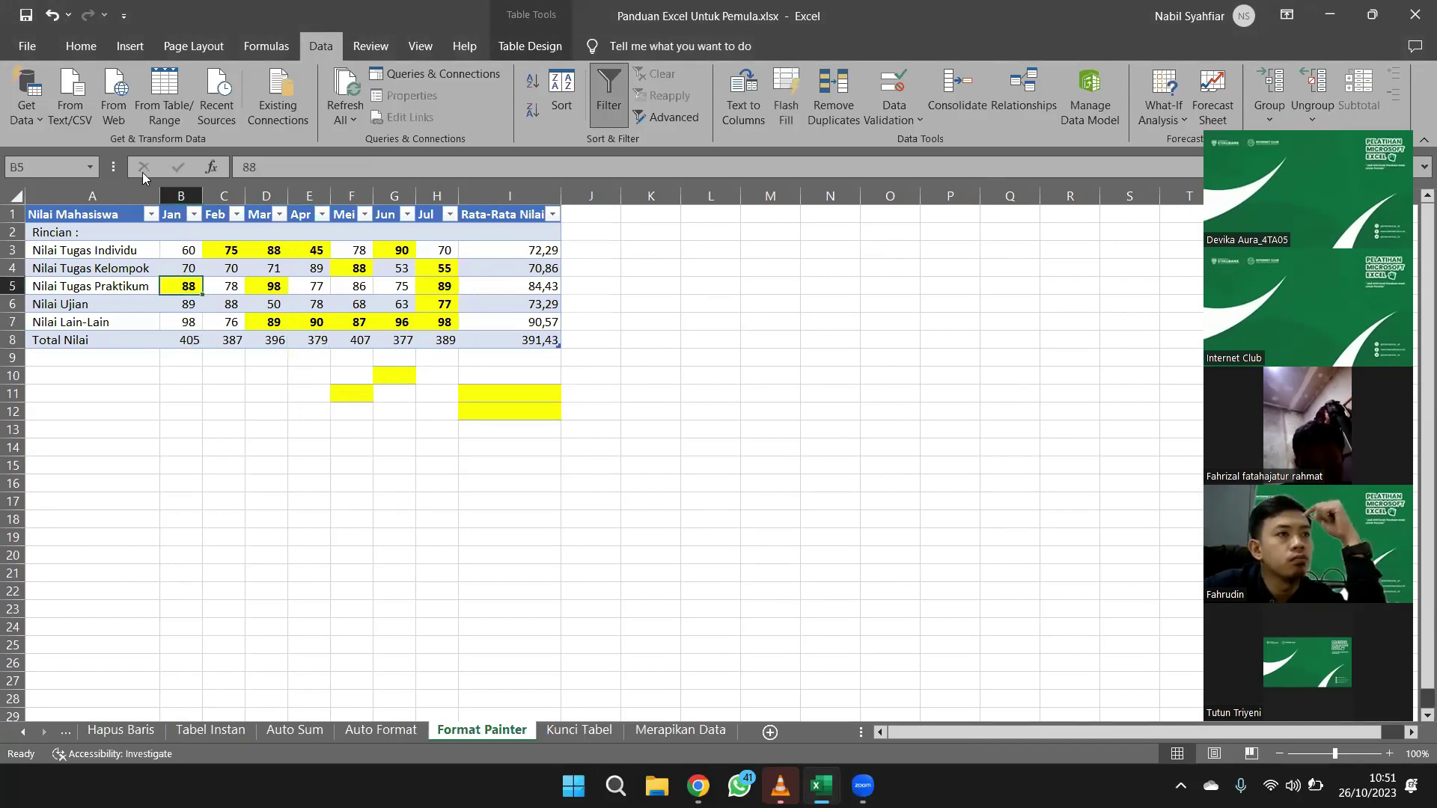
pyautogui.click(83, 46)
pyautogui.click(82, 114)
pyautogui.moveTo(183, 340); pyautogui.dragTo(438, 340)
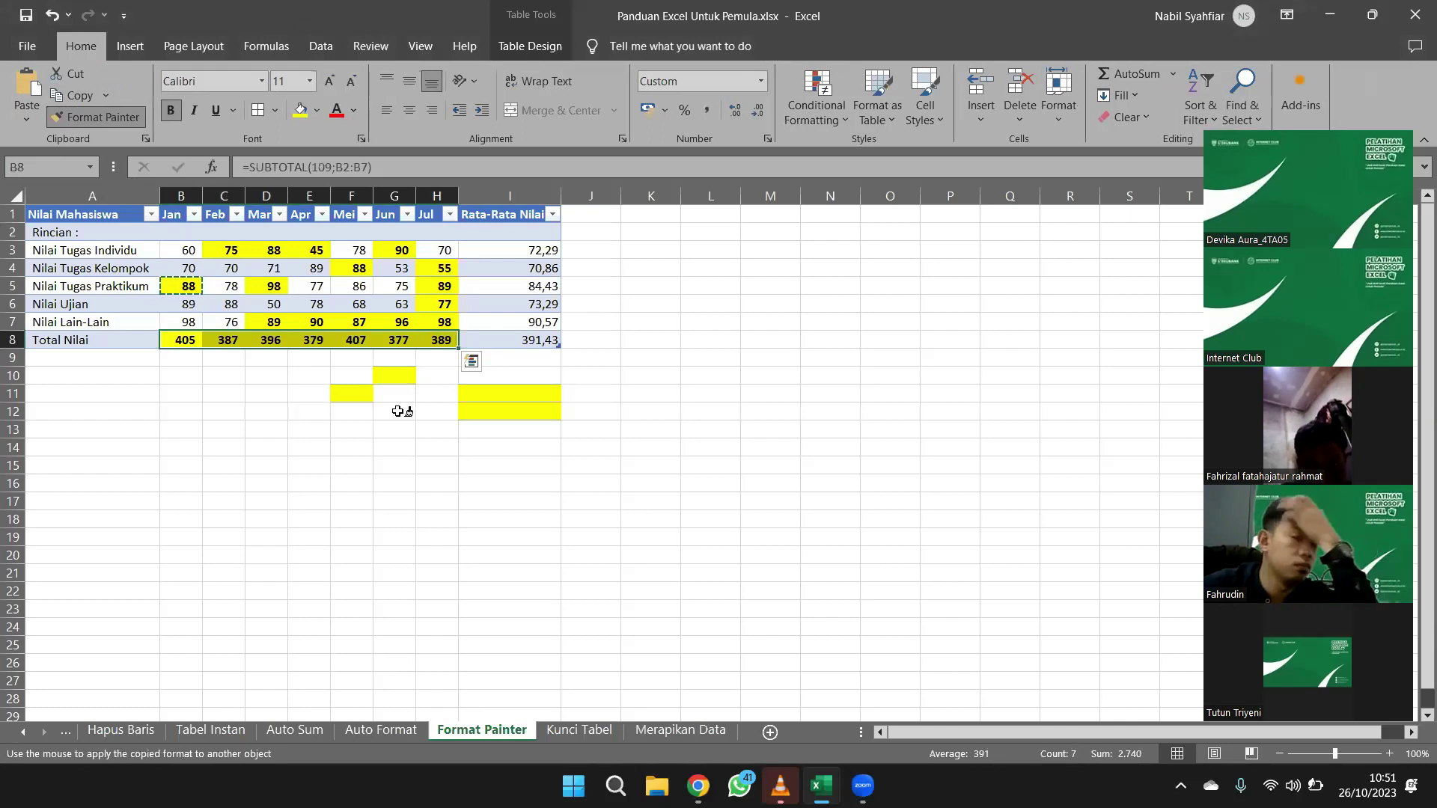
# Paint the yellow bold style onto B7 and C7, undoing a stray paint below the table
pyautogui.click(192, 328)
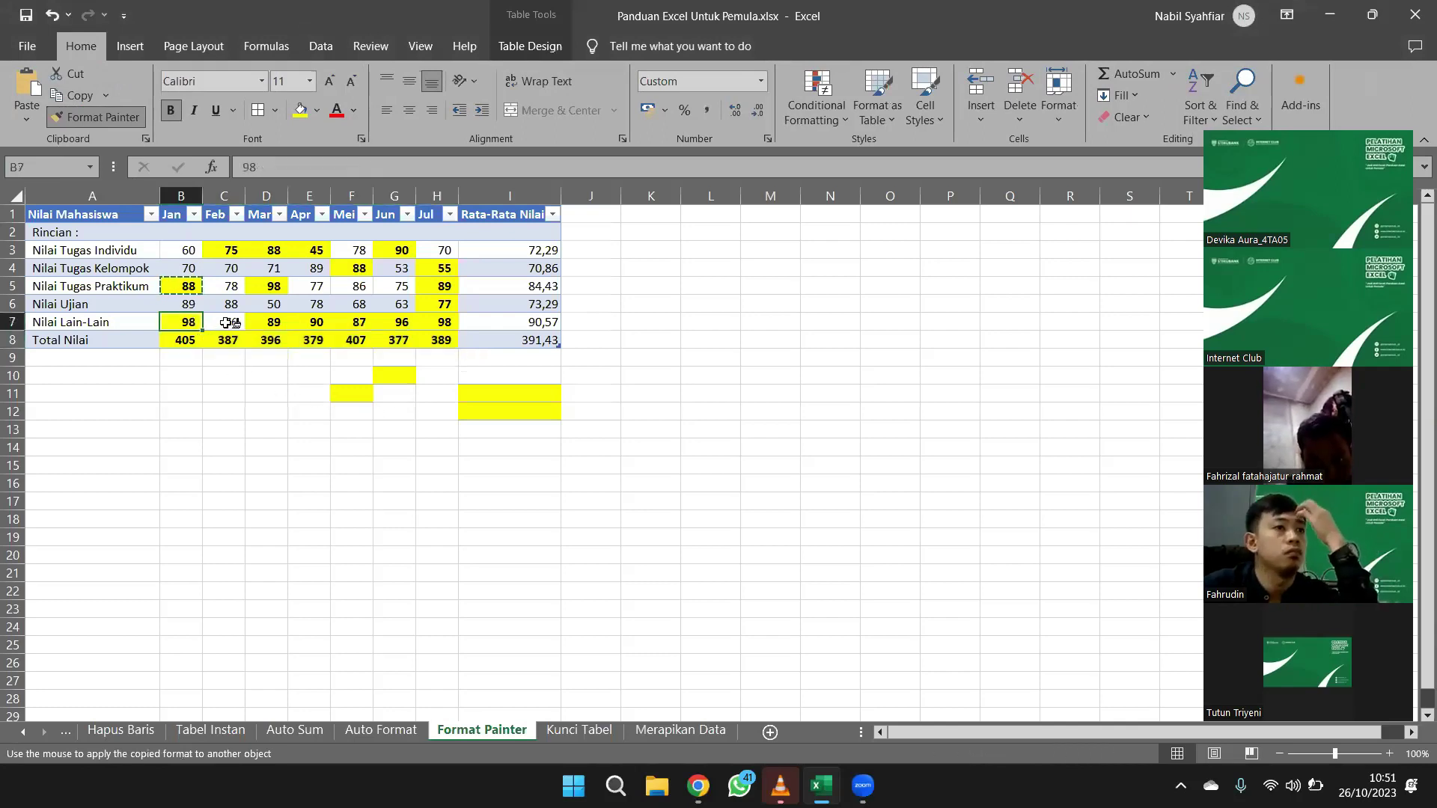
pyautogui.click(224, 323)
pyautogui.moveTo(187, 374)
pyautogui.mouseDown()
pyautogui.moveTo(307, 450)
pyautogui.moveTo(428, 587)
pyautogui.mouseUp()
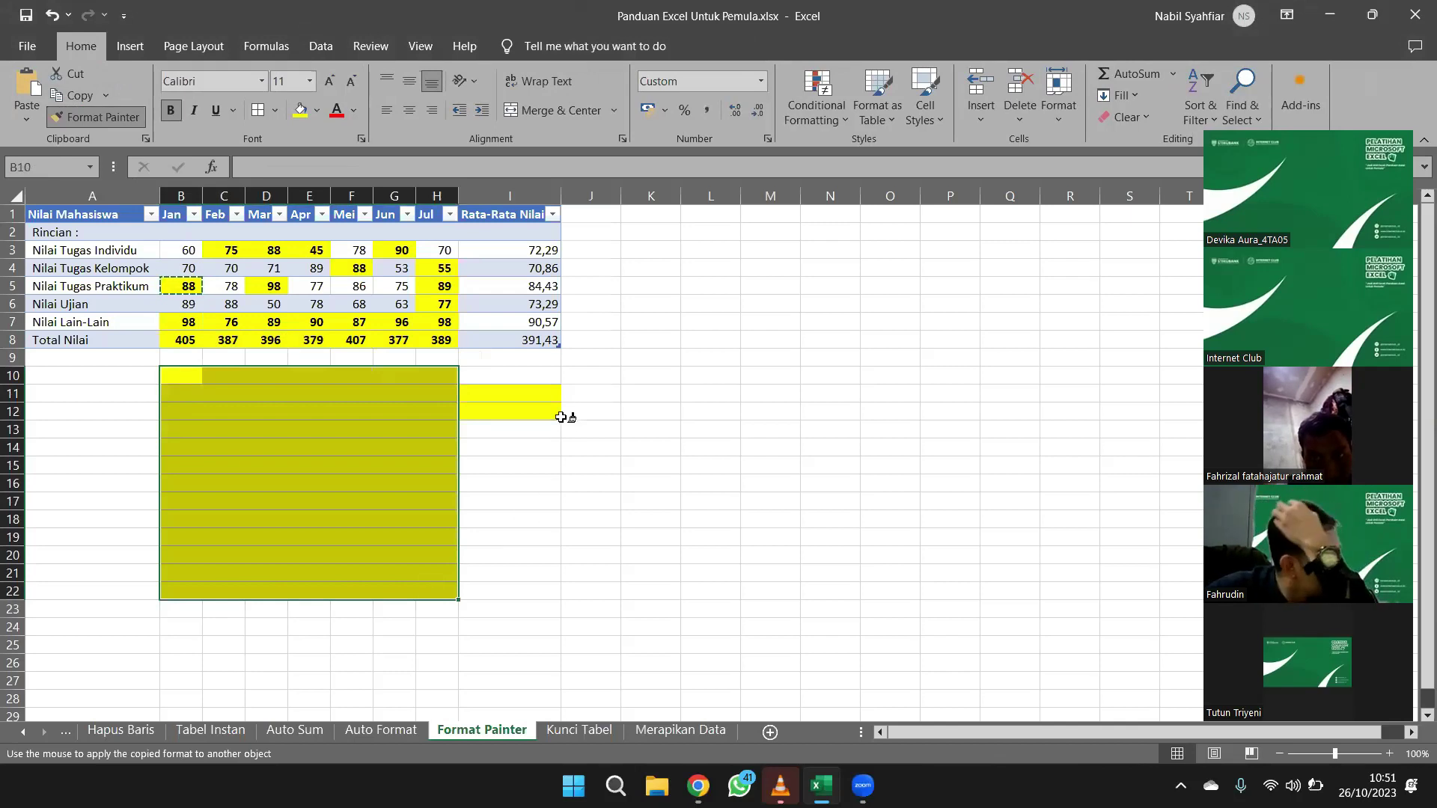
pyautogui.hotkey('ctrl', 'z')
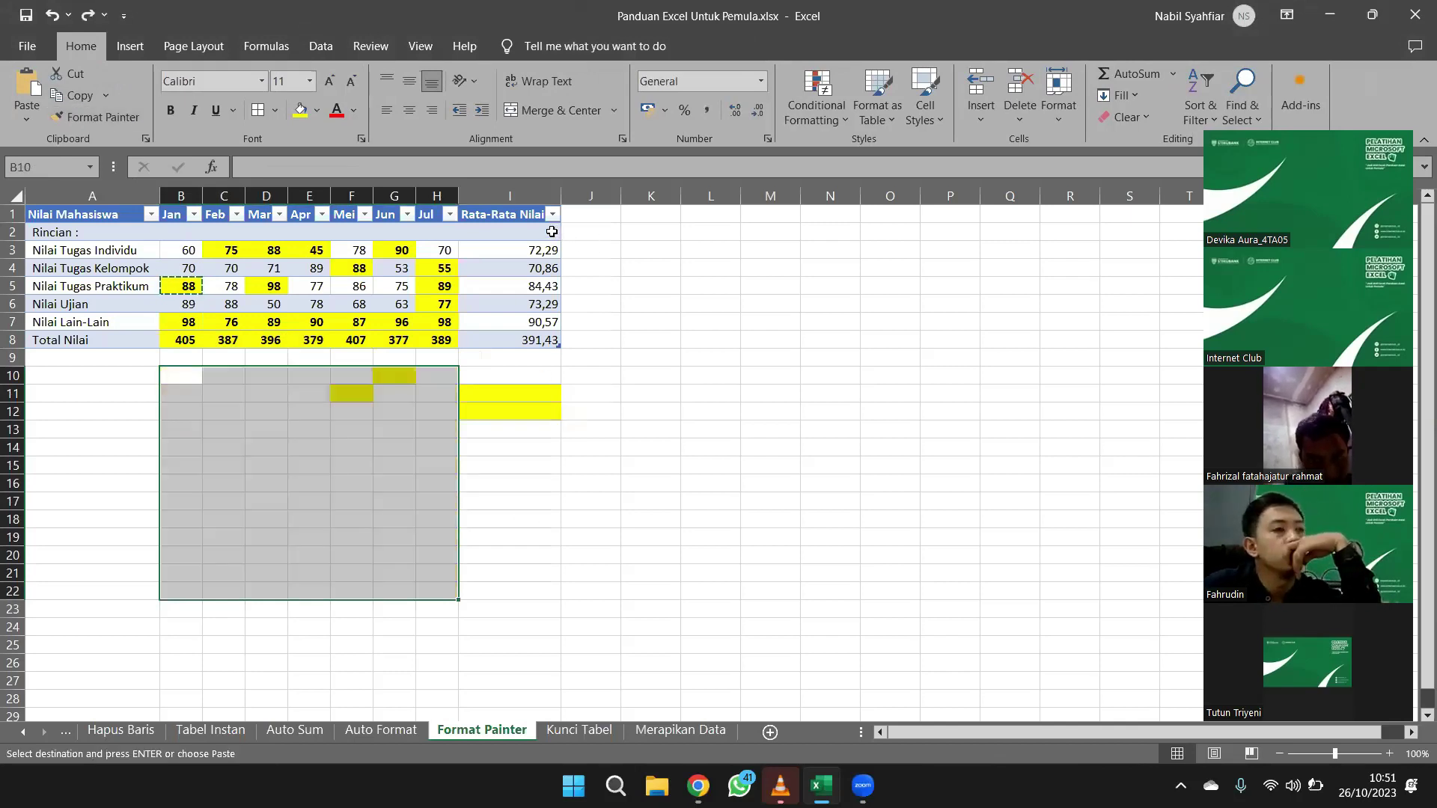
# Paint B5's format over the whole grade table, then undo it
pyautogui.doubleClick(552, 232)
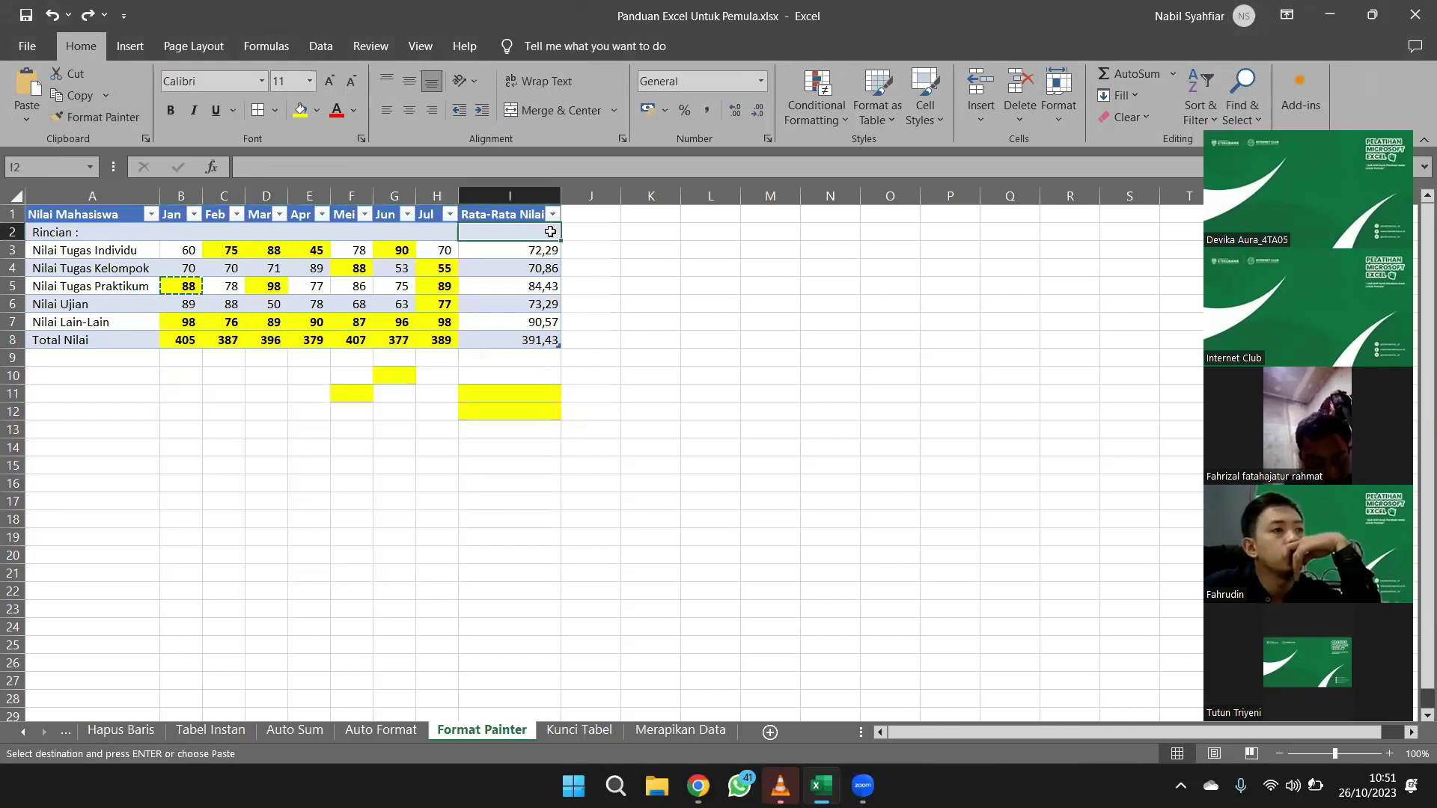
pyautogui.click(181, 364)
pyautogui.click(182, 286)
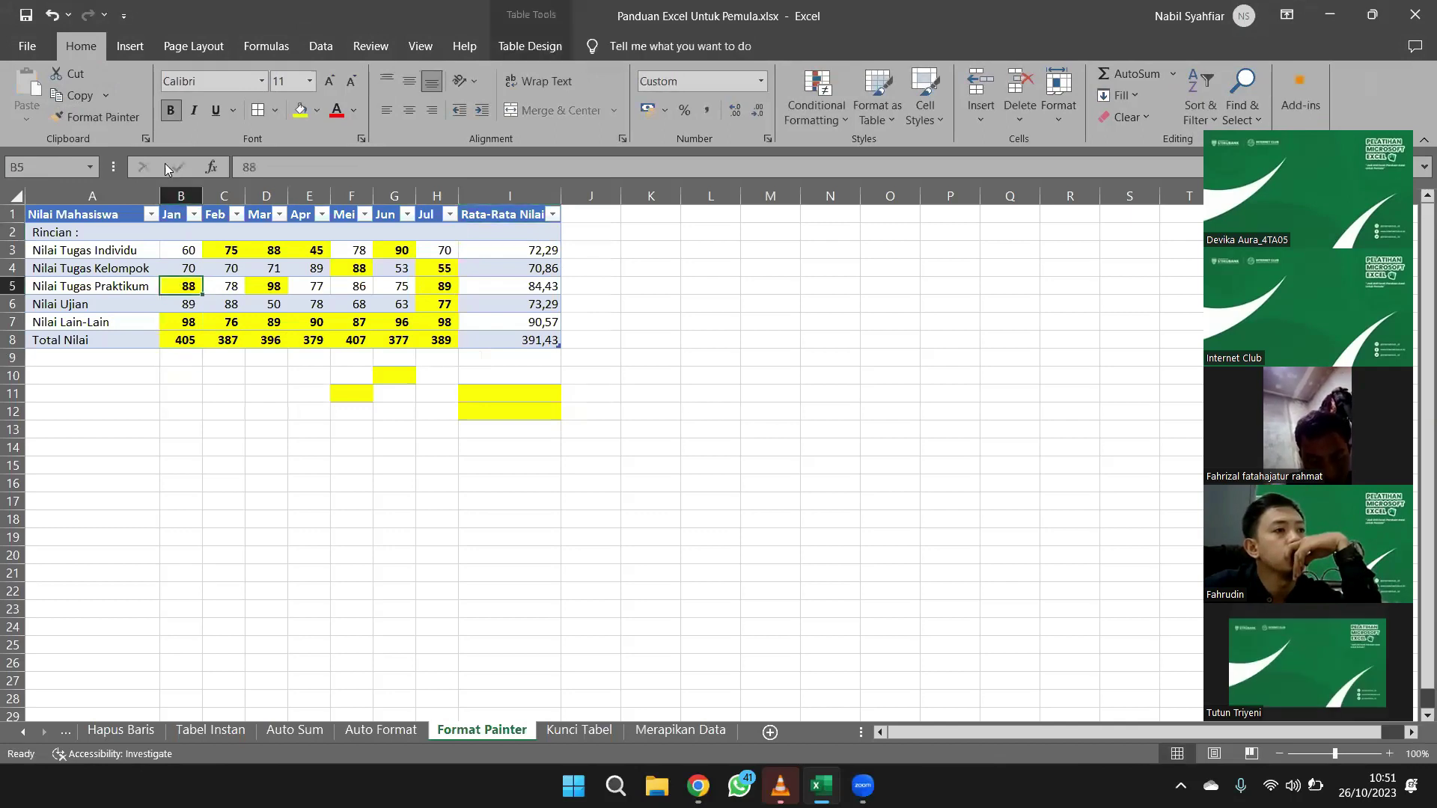
pyautogui.click(112, 116)
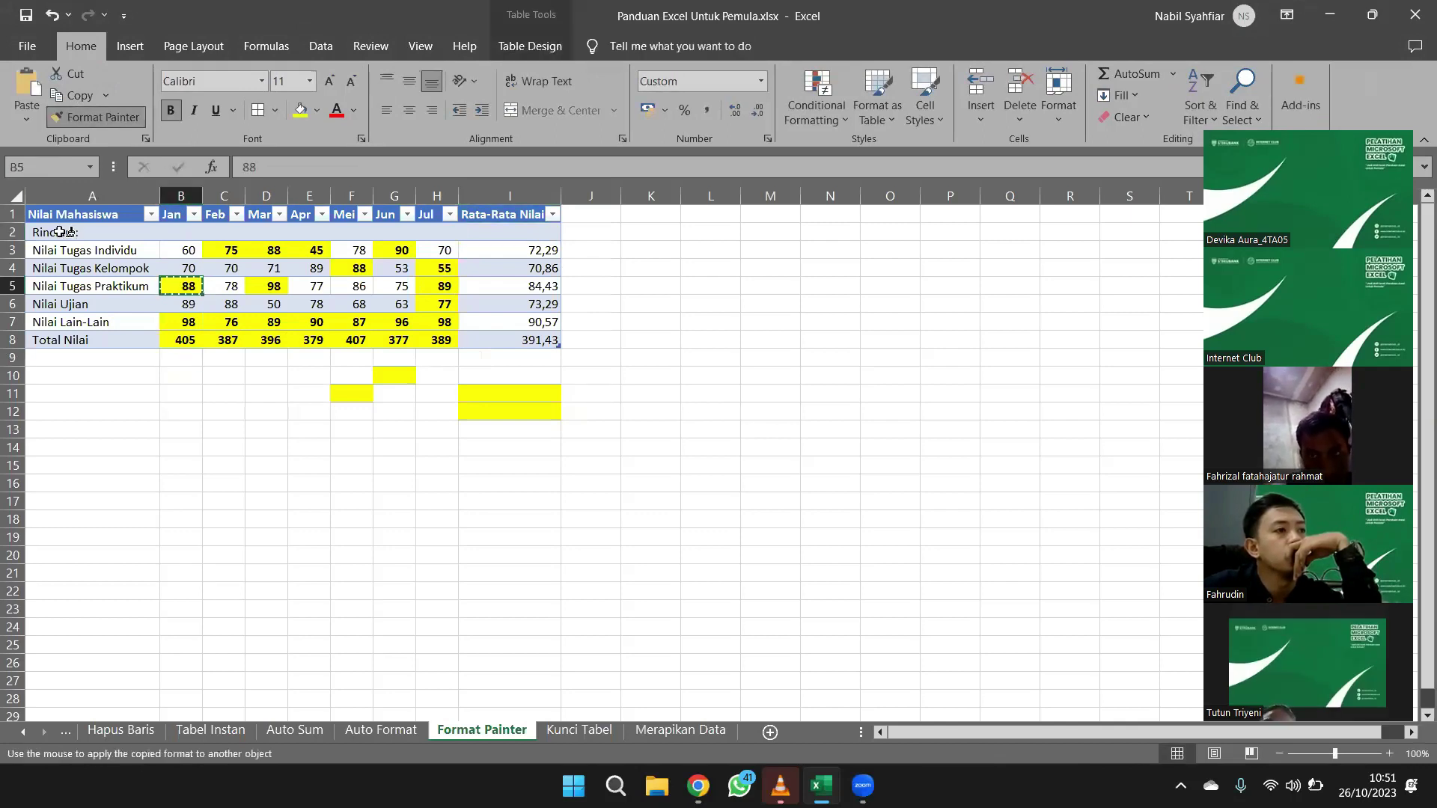
pyautogui.moveTo(56, 232); pyautogui.dragTo(494, 337)
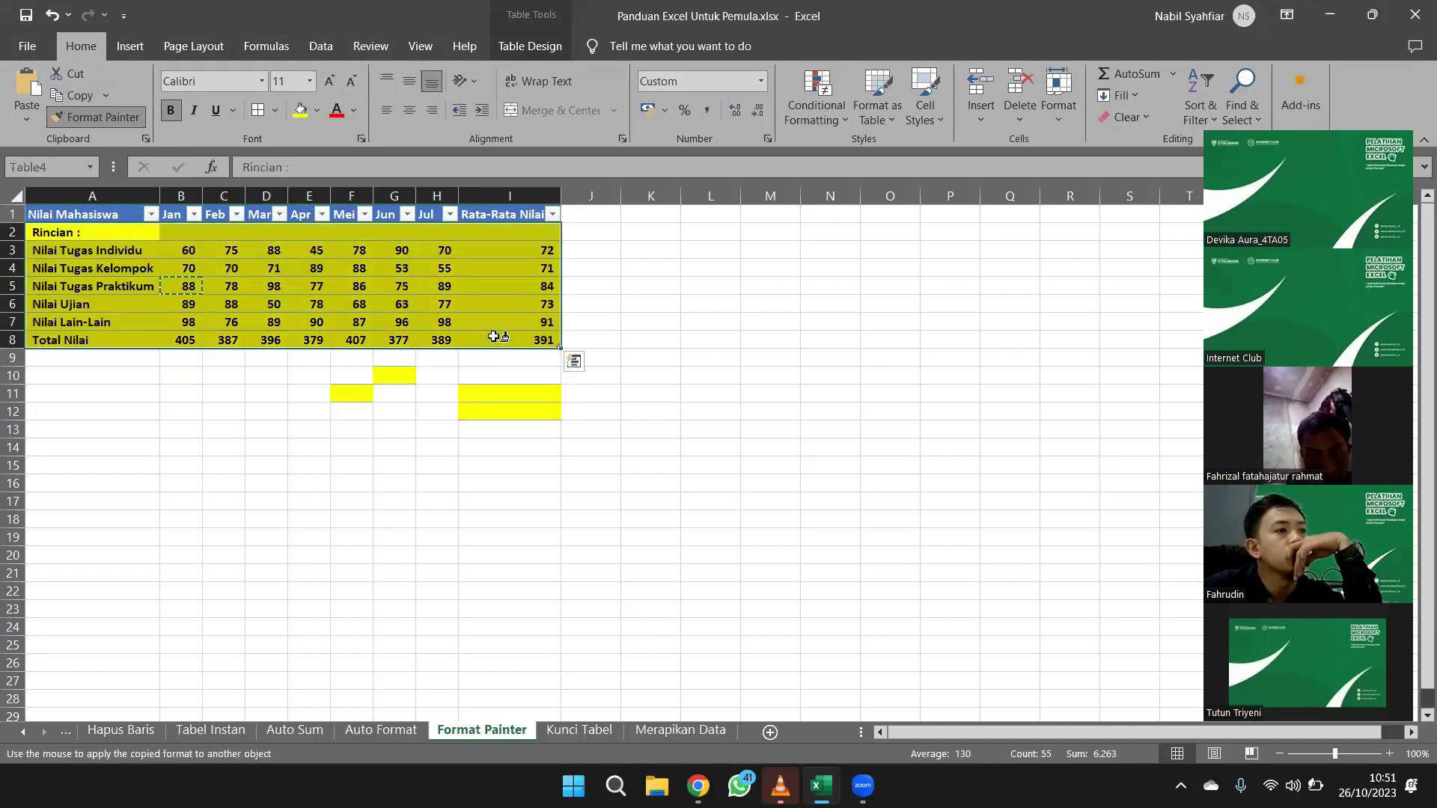
pyautogui.hotkey('ctrl', 'z')
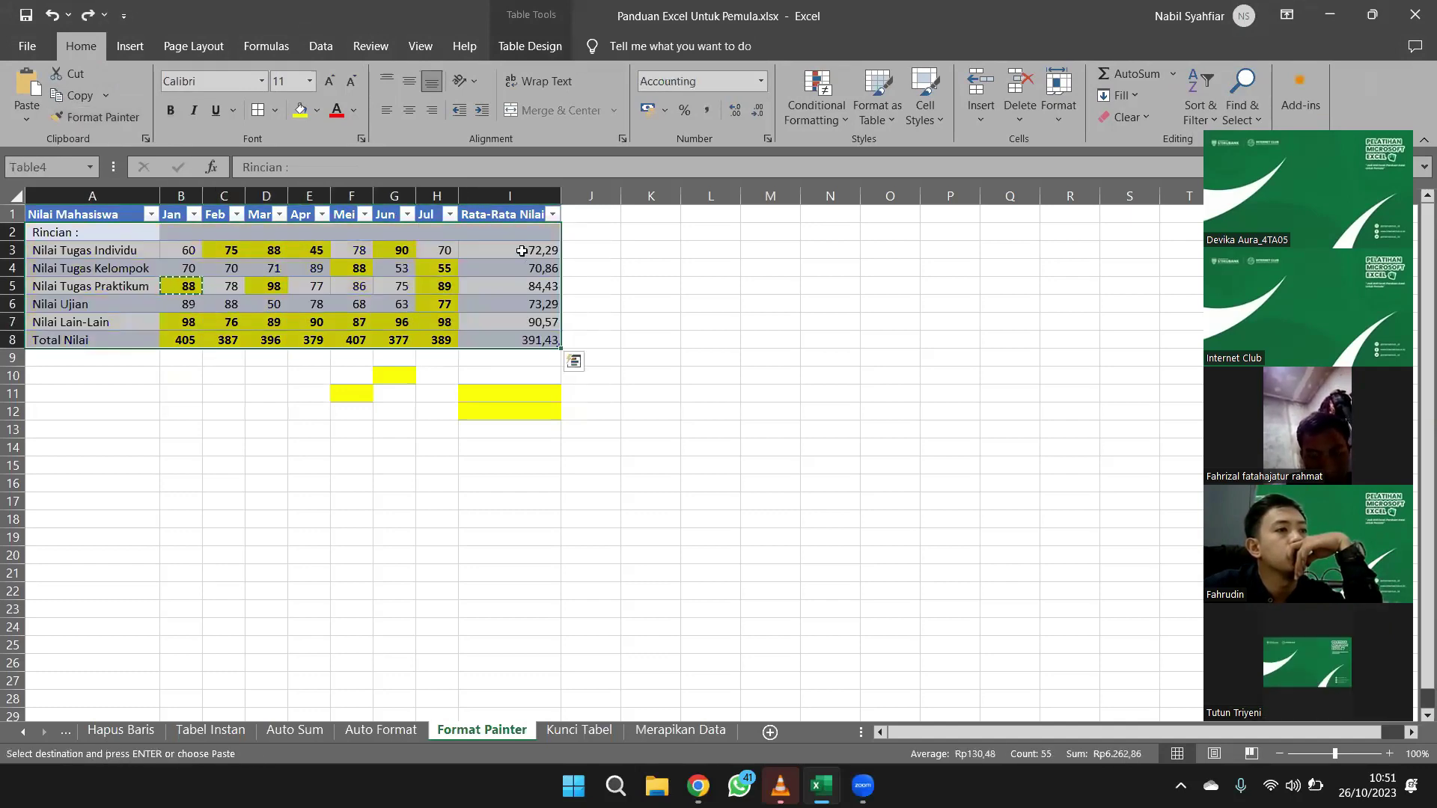
# Copy I3's number format to G3, then undo it and cancel the copy
pyautogui.click(522, 250)
pyautogui.click(96, 116)
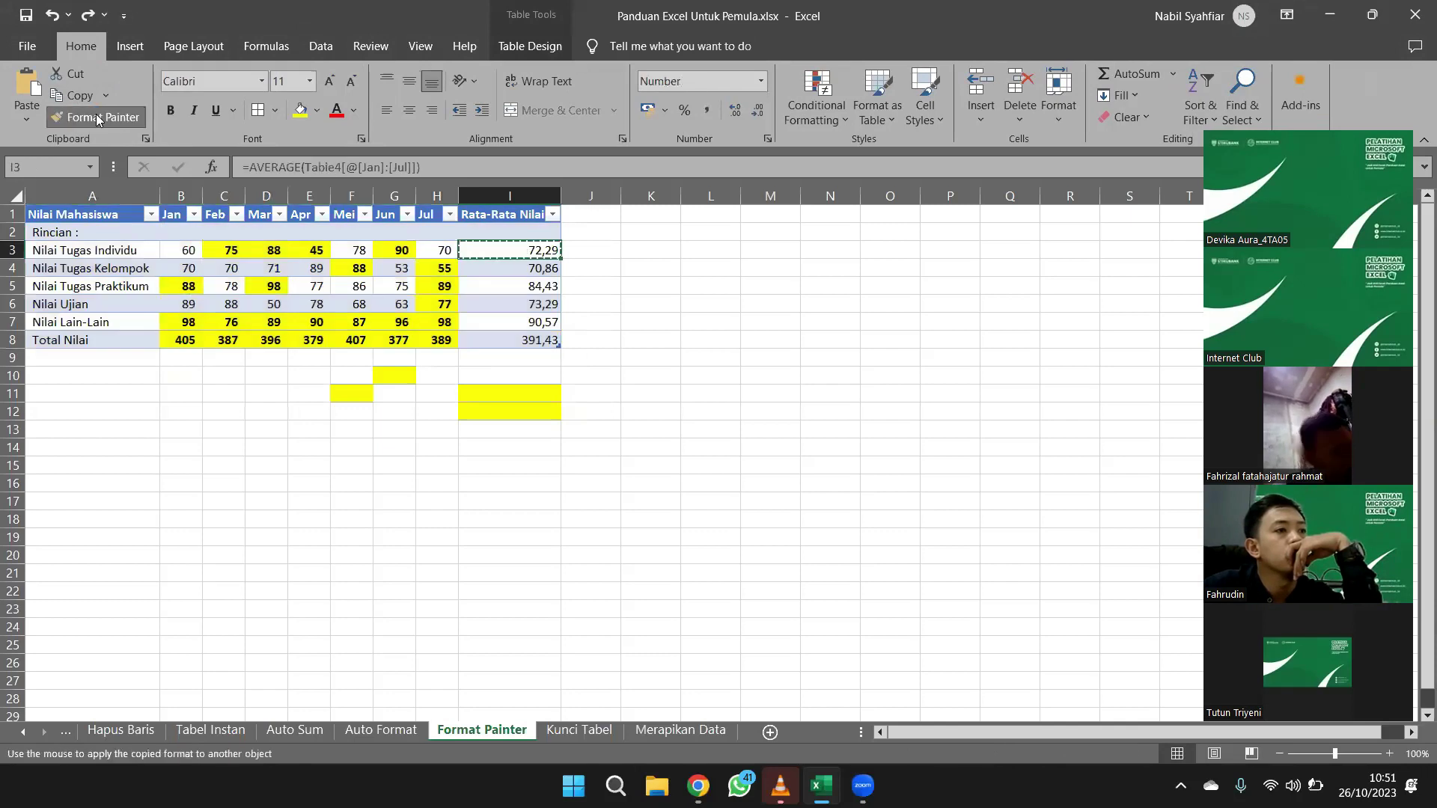
pyautogui.click(404, 249)
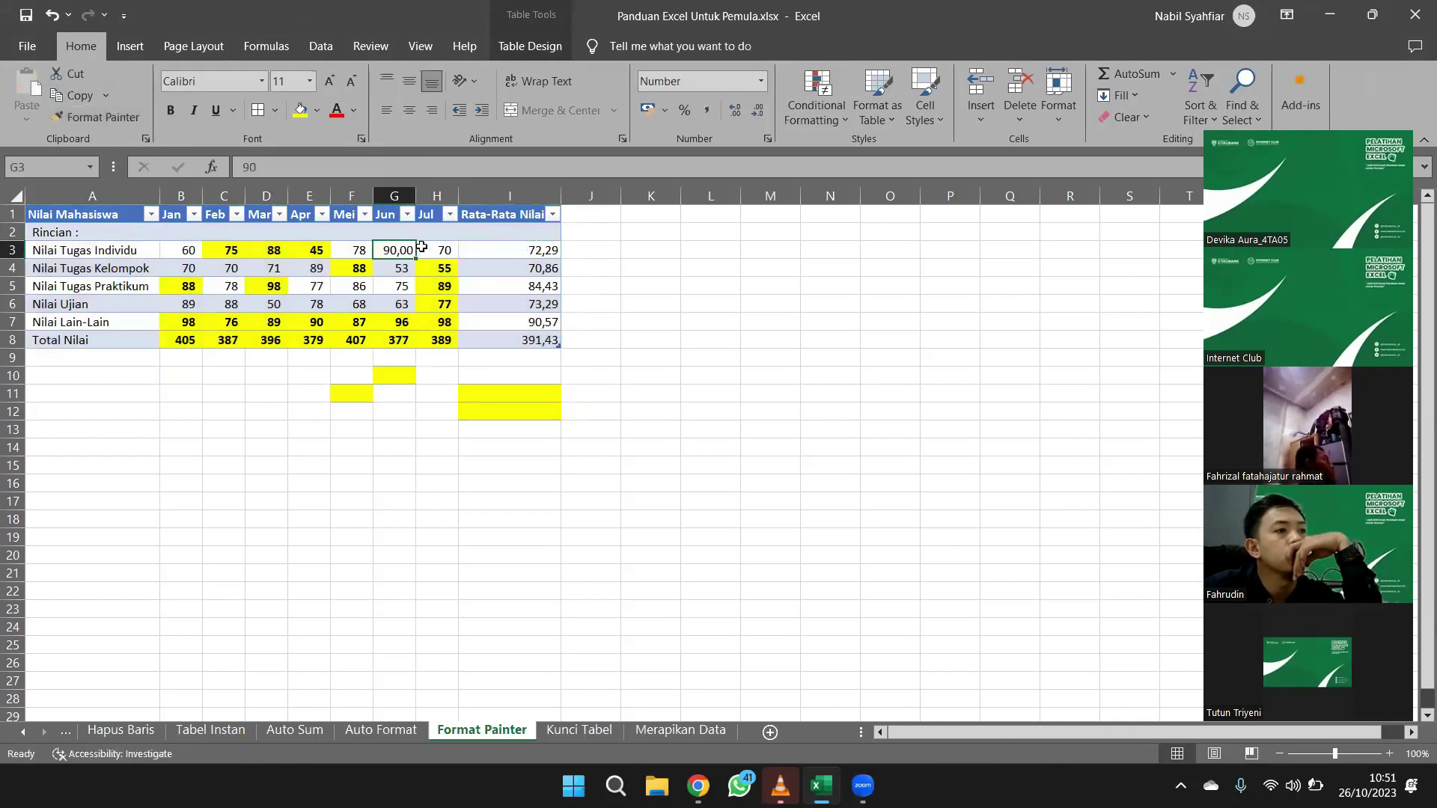
pyautogui.hotkey('ctrl', 'z')
pyautogui.hotkey('ctrl', 'z')
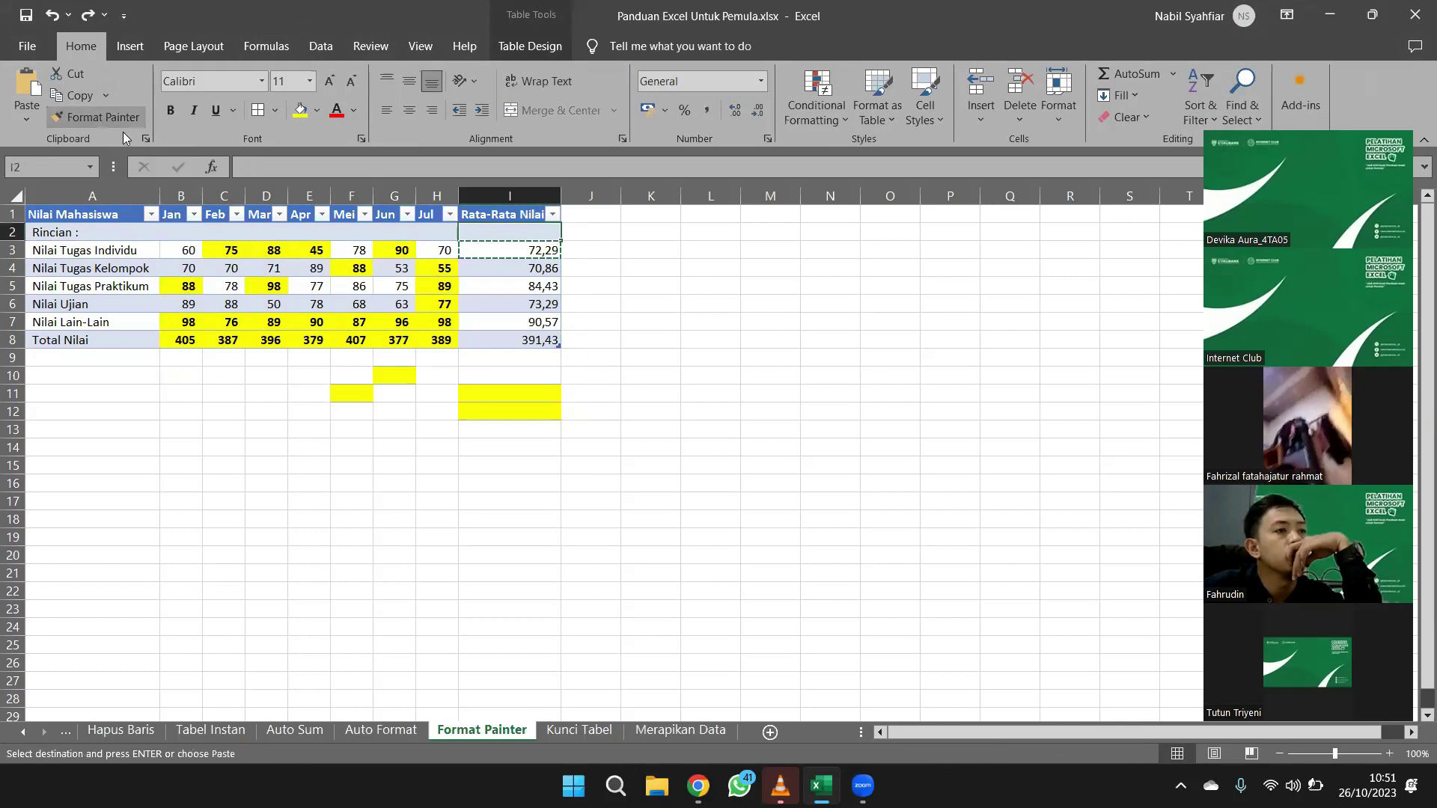
pyautogui.press('Escape')
# Paint C3's bold yellow format onto I3, I4, I5 and across C4:J8
pyautogui.click(232, 249)
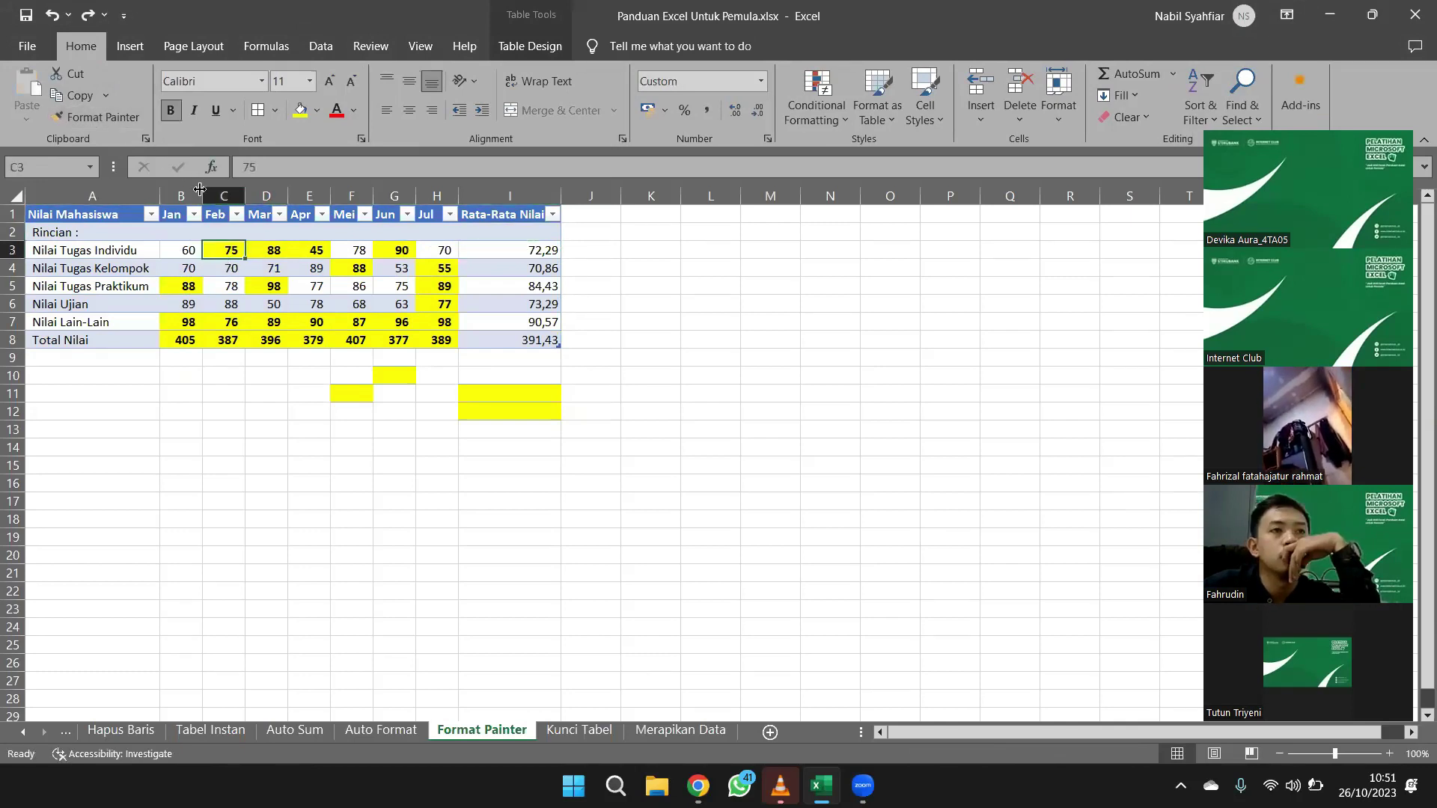
pyautogui.doubleClick(110, 112)
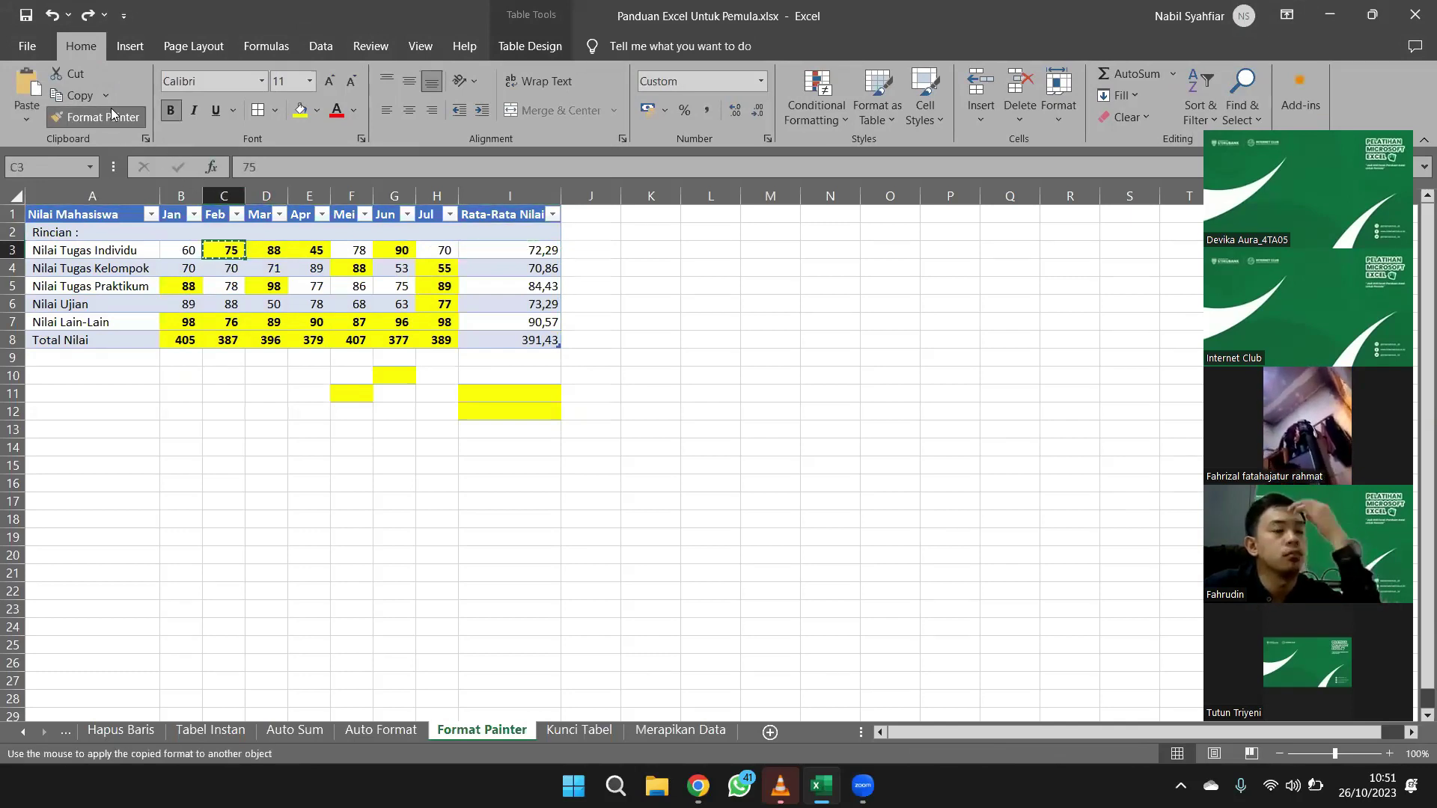
pyautogui.click(528, 250)
pyautogui.click(528, 267)
pyautogui.click(532, 285)
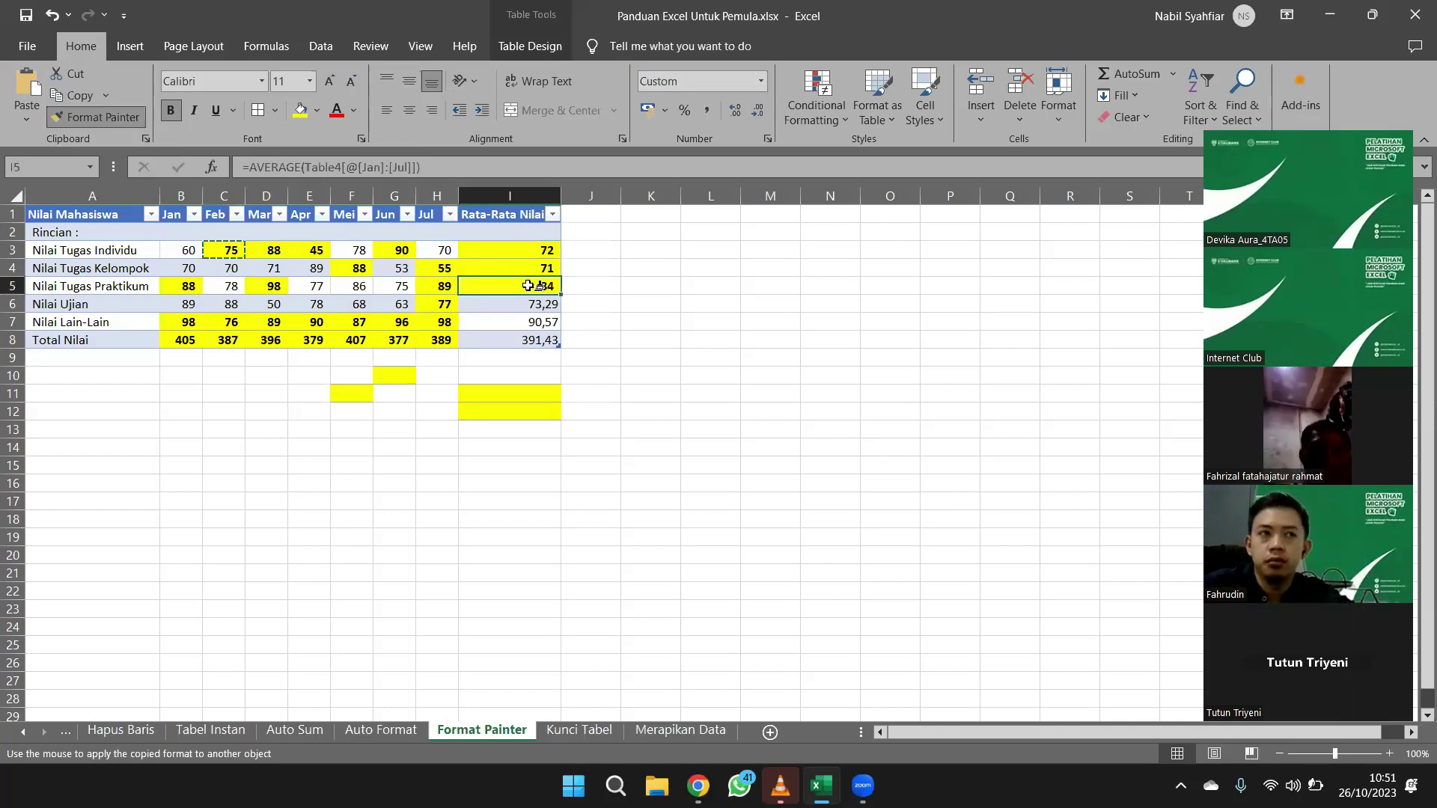
pyautogui.moveTo(573, 340)
pyautogui.mouseDown()
pyautogui.moveTo(588, 341)
pyautogui.moveTo(479, 340)
pyautogui.moveTo(238, 267)
pyautogui.mouseUp()
# Paint the format onto D16 and M12, then undo the recent painting
pyautogui.click(263, 488)
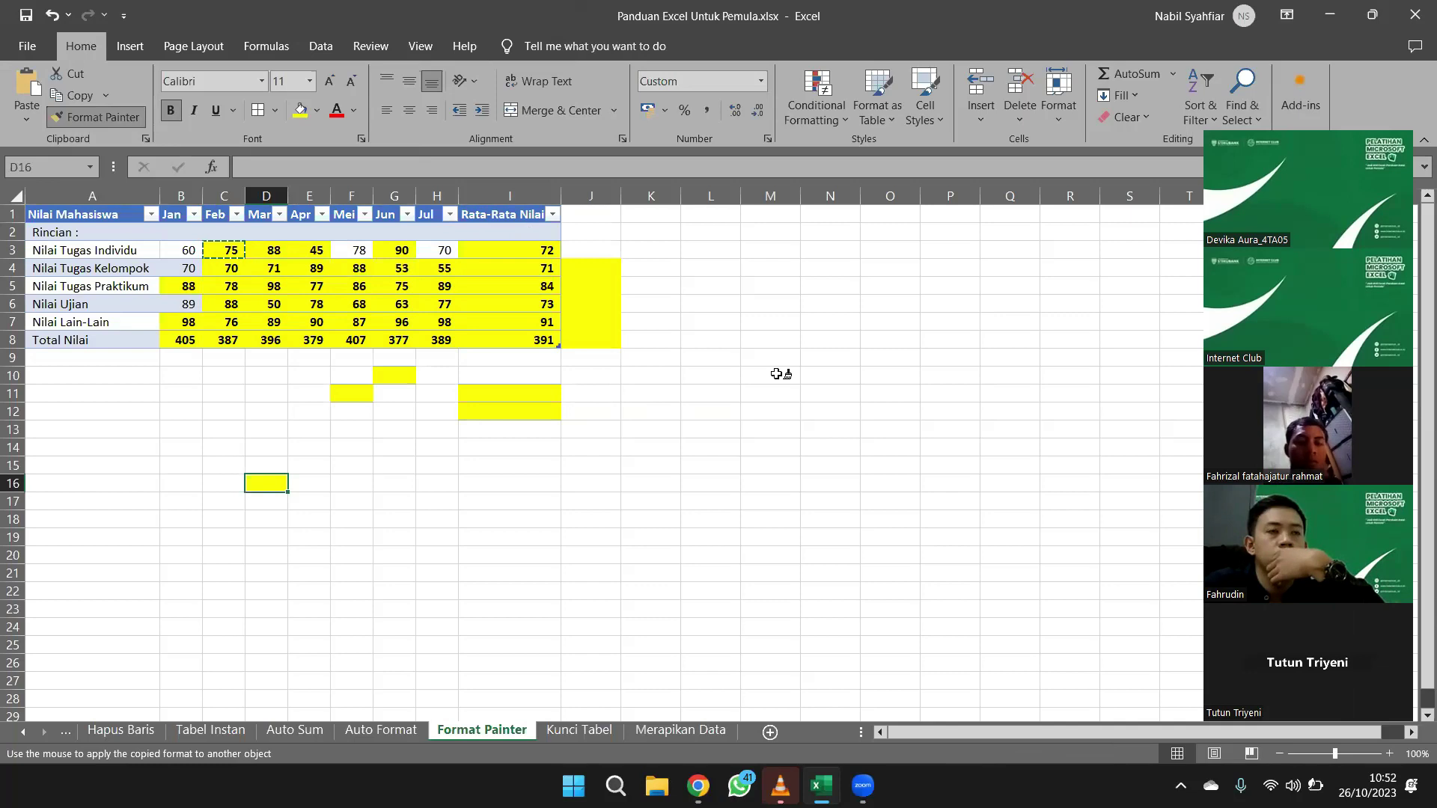
pyautogui.click(776, 409)
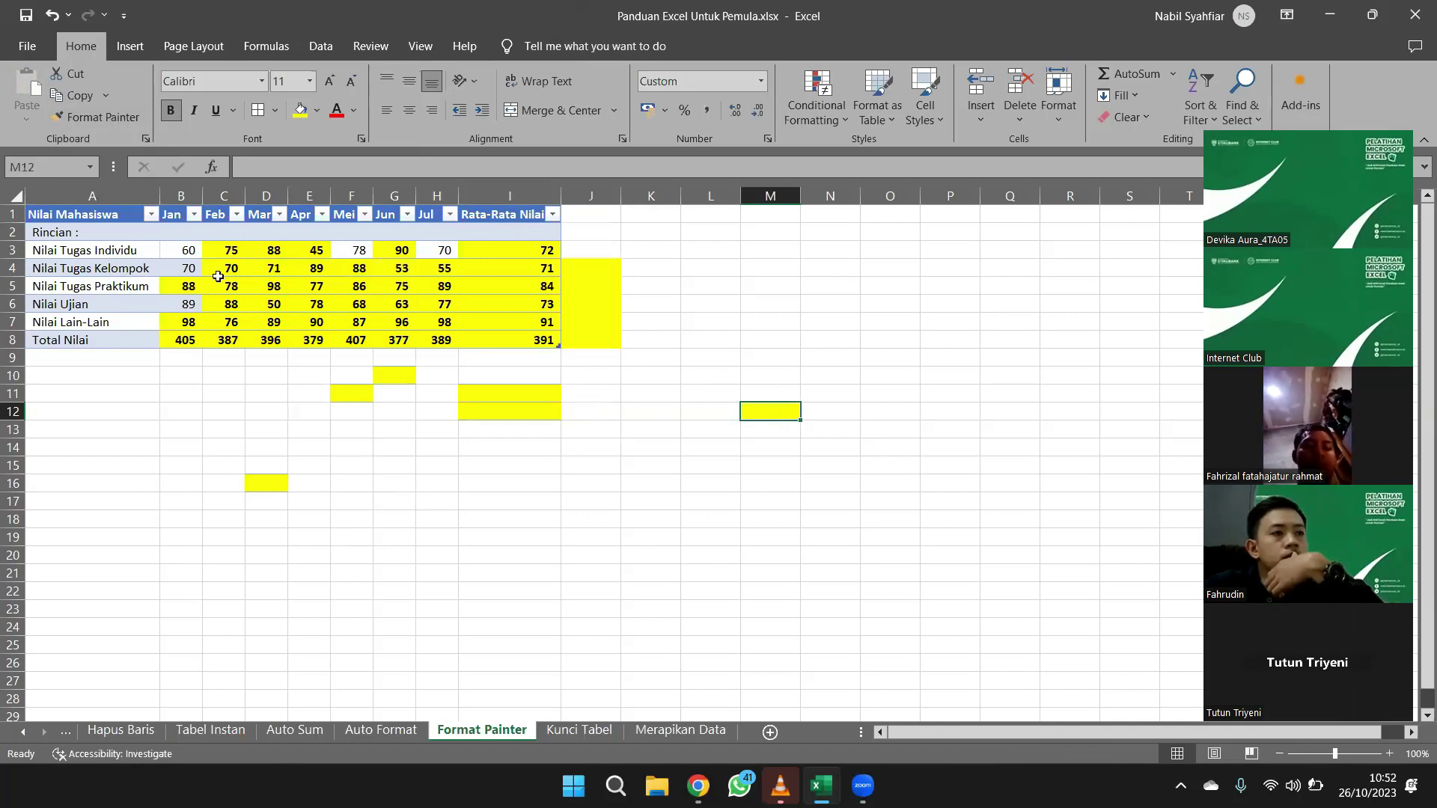
pyautogui.hotkey('ctrl', 'z')
pyautogui.hotkey('ctrl', 'z')
pyautogui.hotkey('ctrl', 'z')
pyautogui.hotkey('ctrl', 'z')
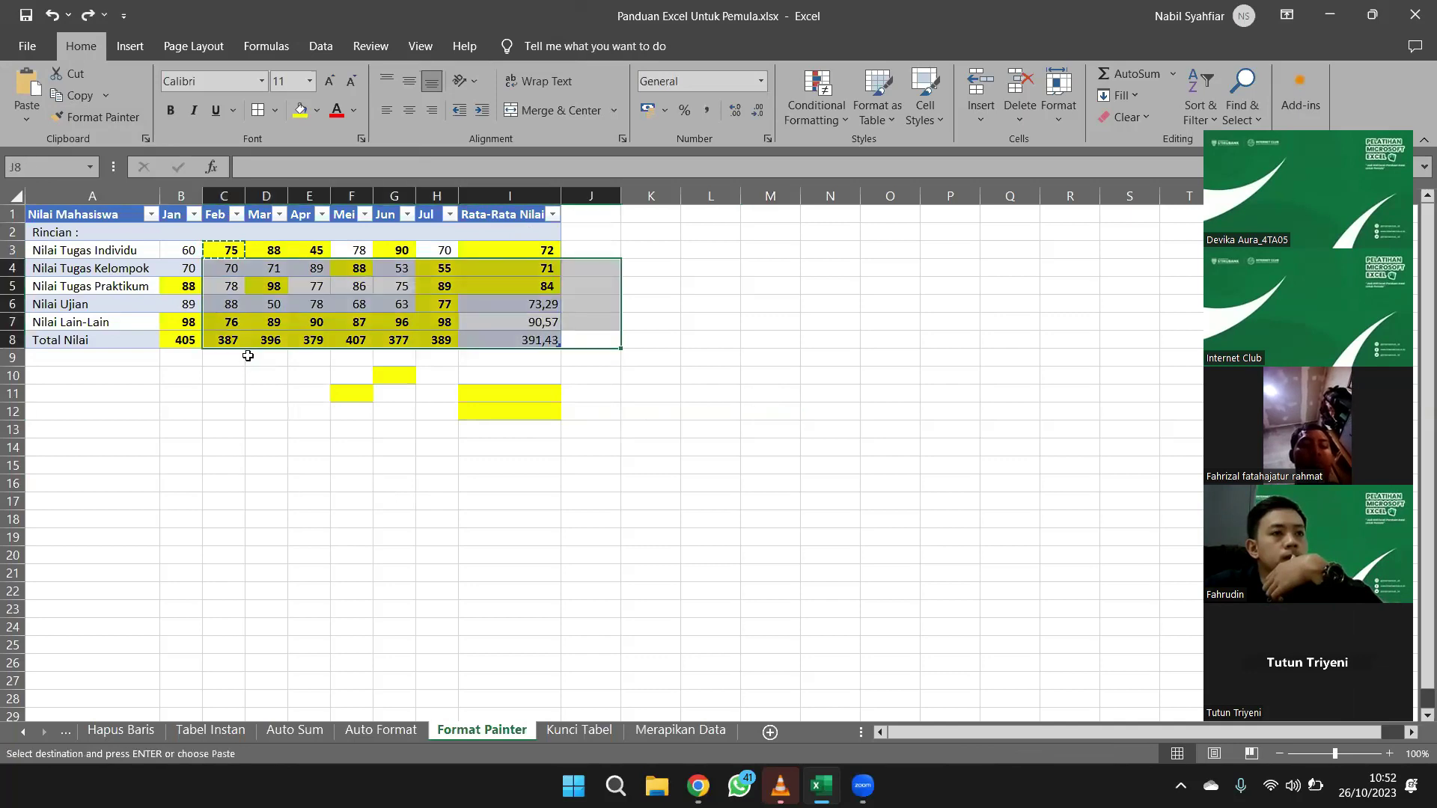
# Pick up B7's bold yellow format for painting
pyautogui.click(222, 337)
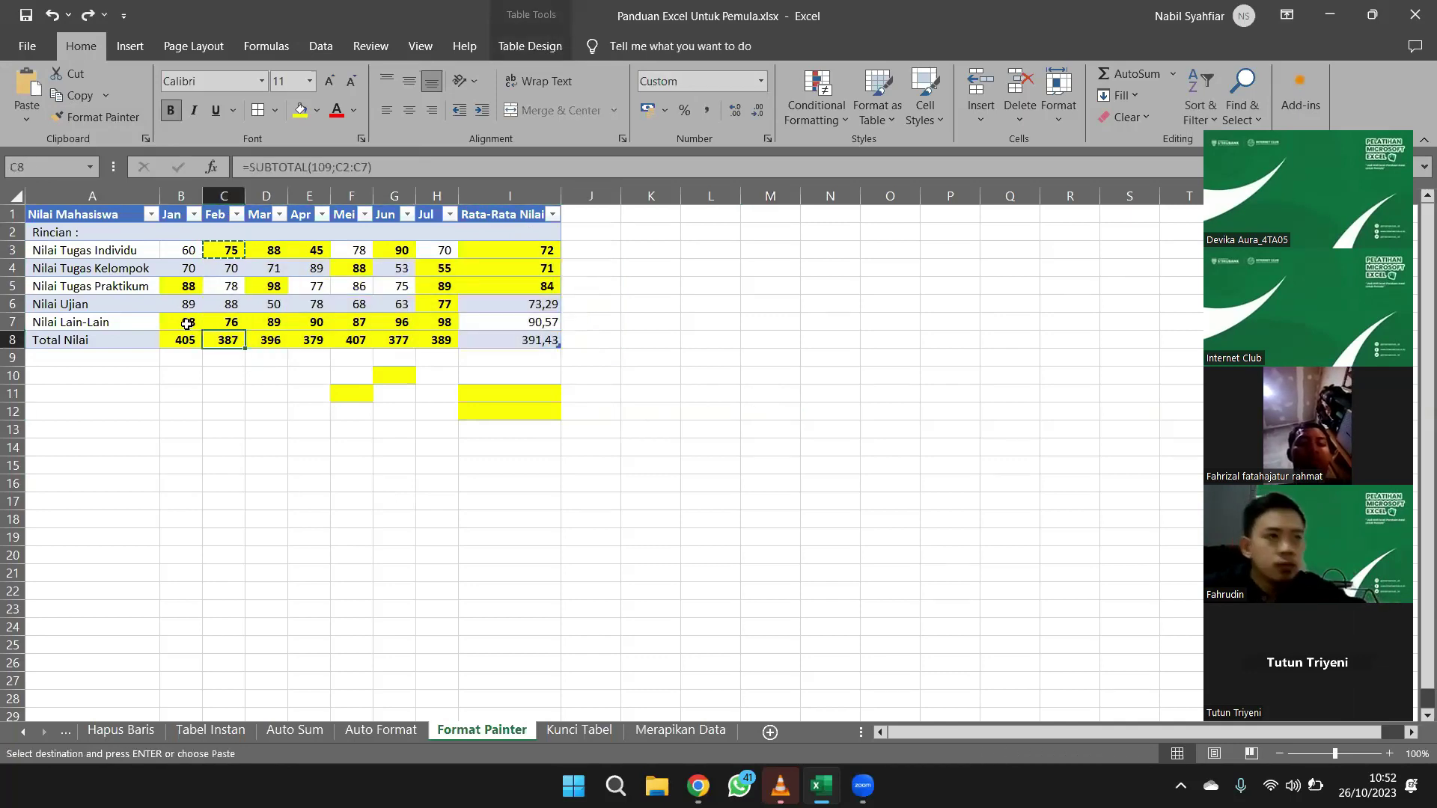
pyautogui.click(187, 323)
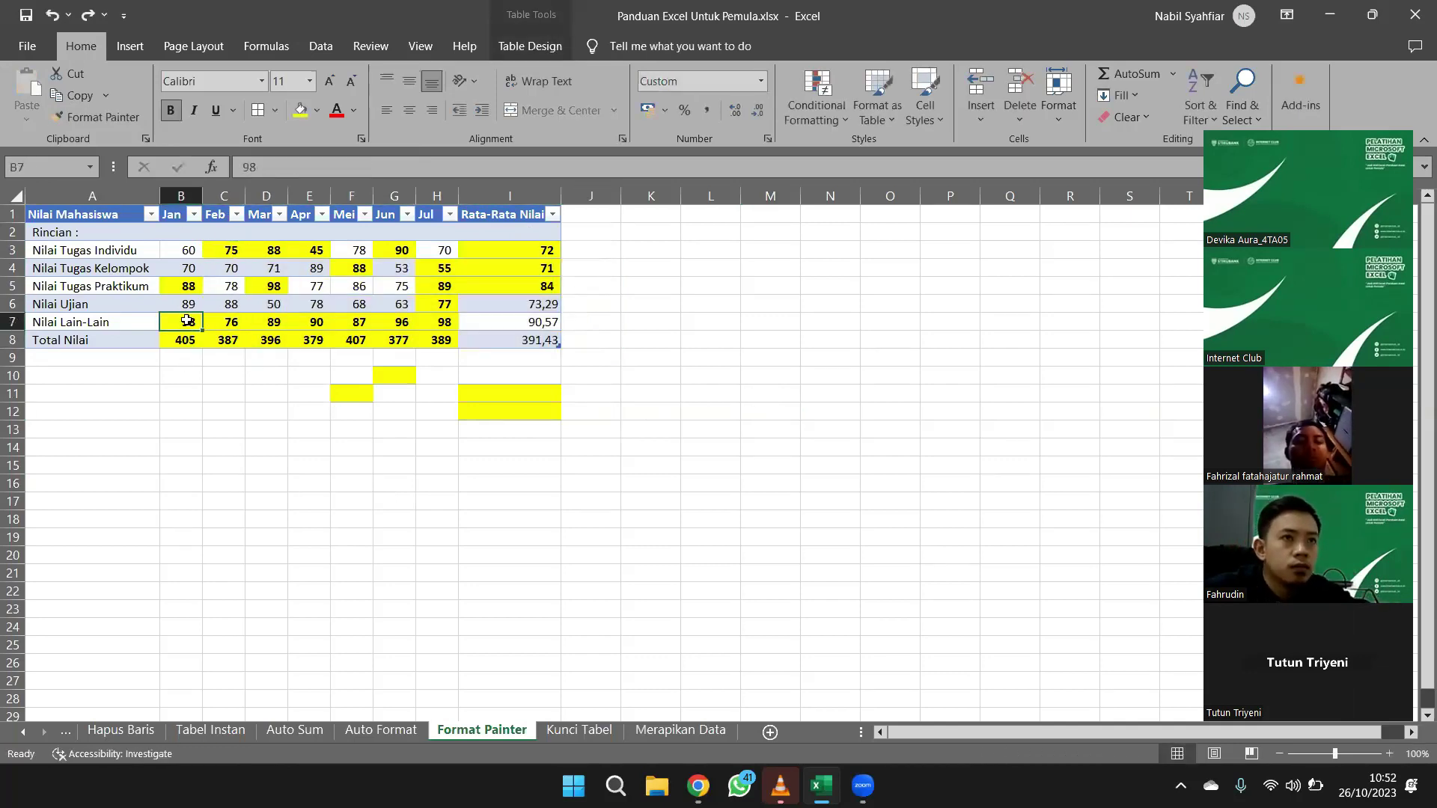
pyautogui.click(104, 119)
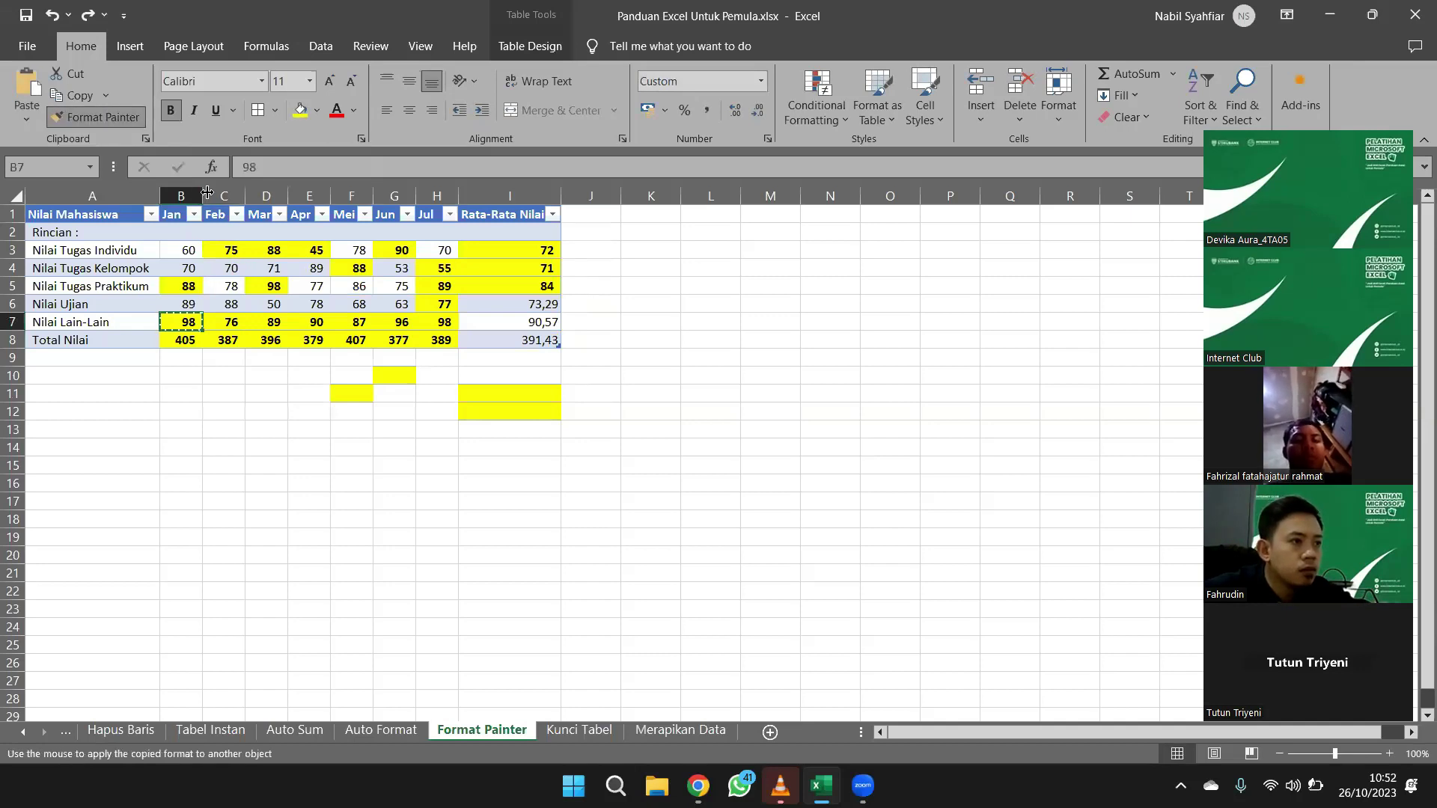
# Paint B7's bold yellow format onto all of column A, then turn off Format Painter
pyautogui.click(73, 196)
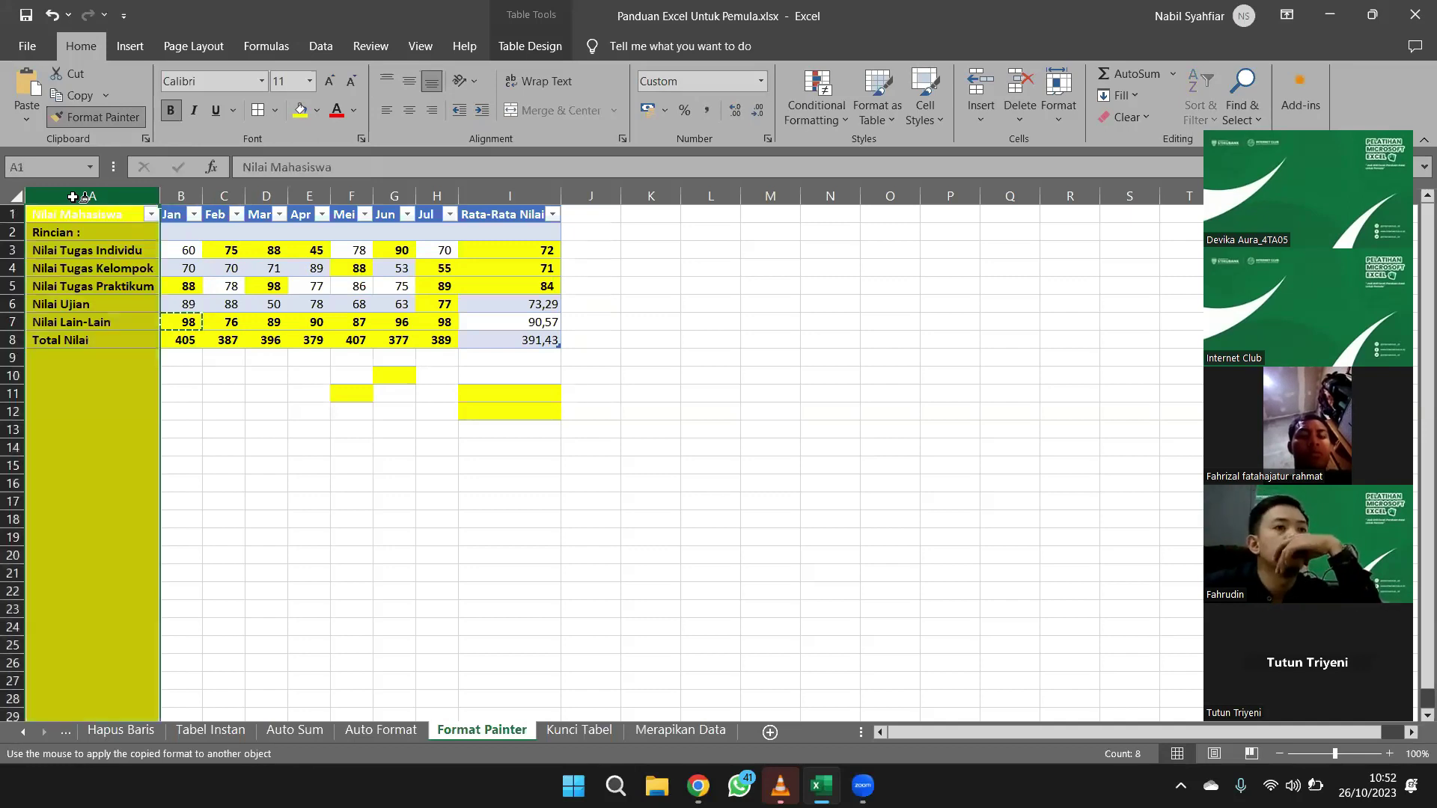
pyautogui.scroll(-5, 96, 483)
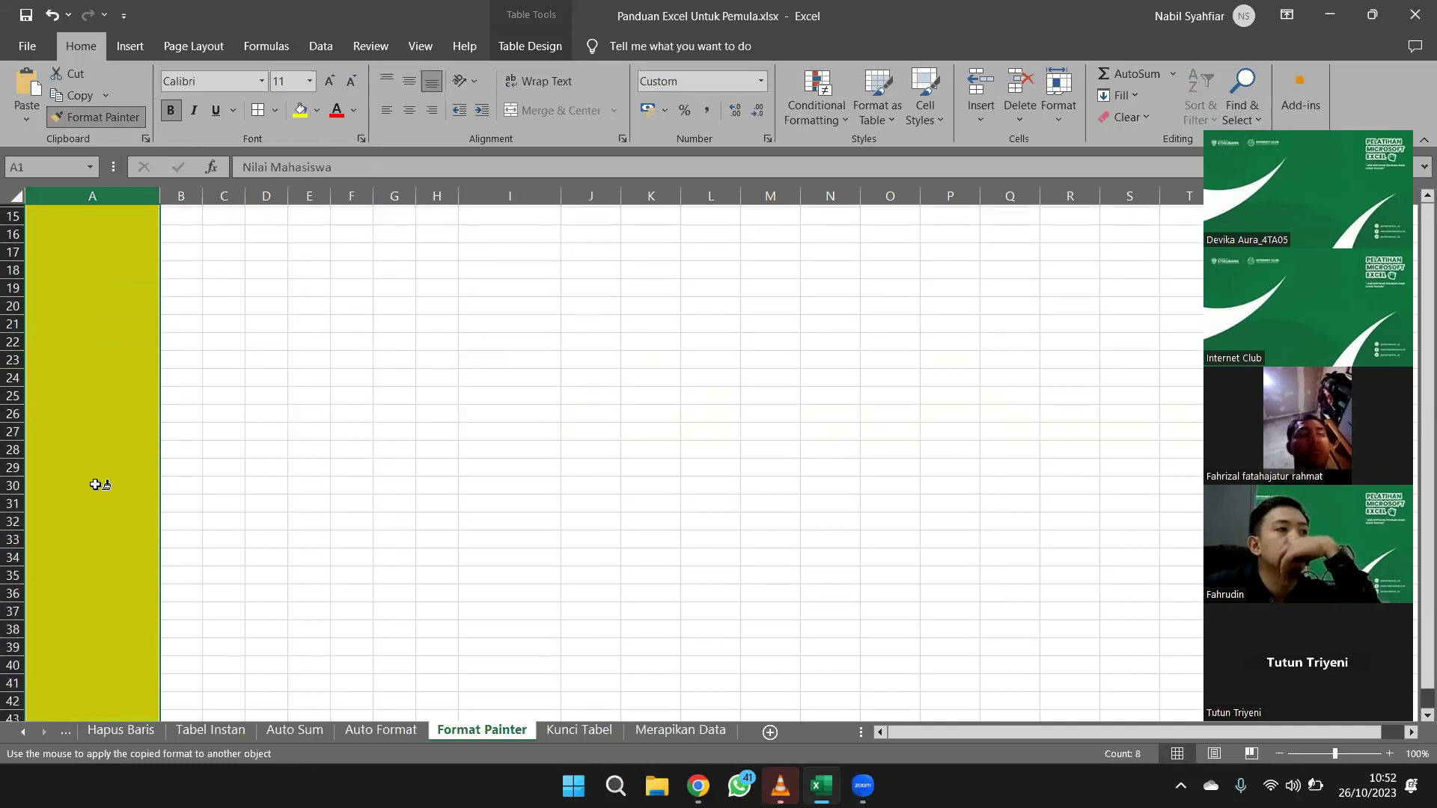
pyautogui.scroll(5, 96, 483)
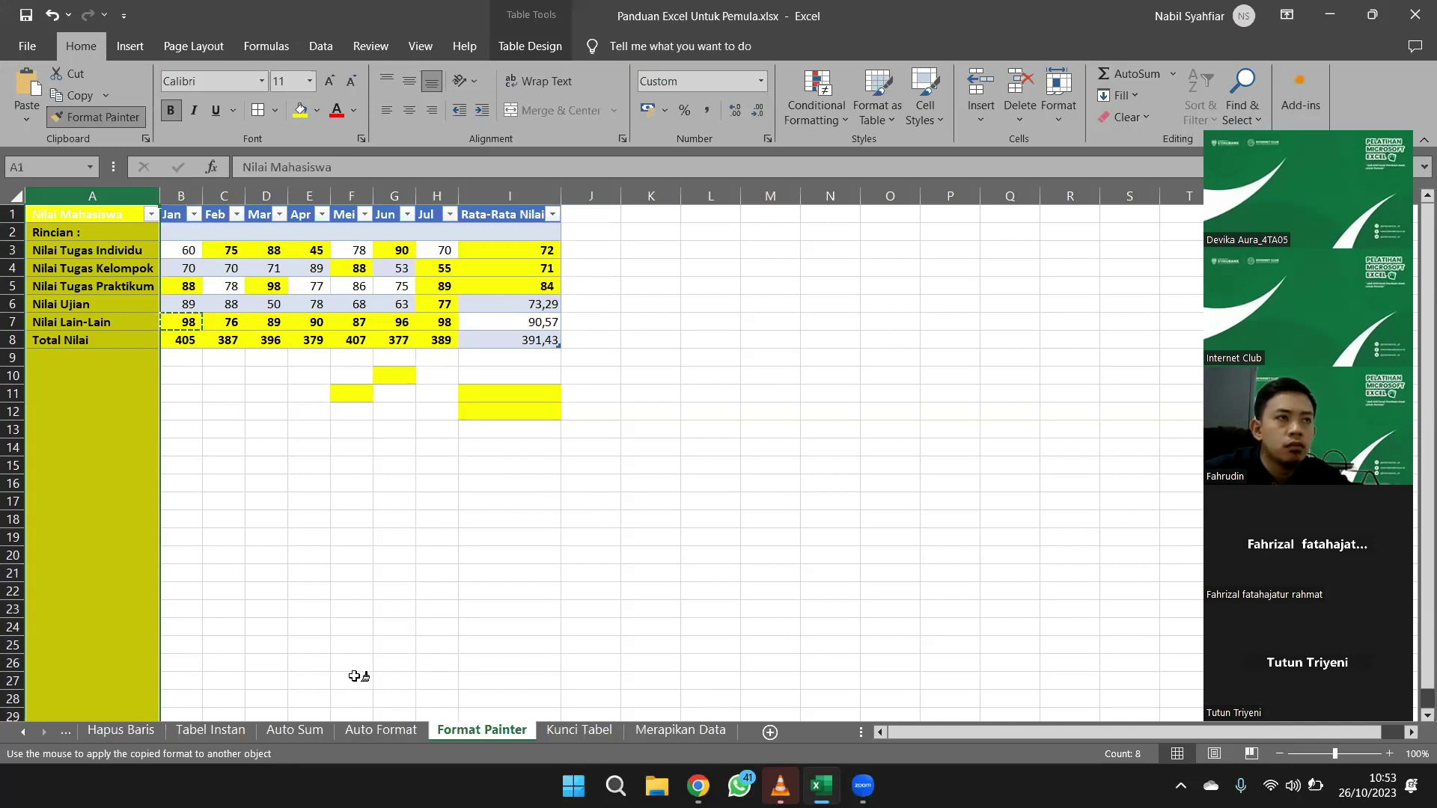
pyautogui.press('Escape')
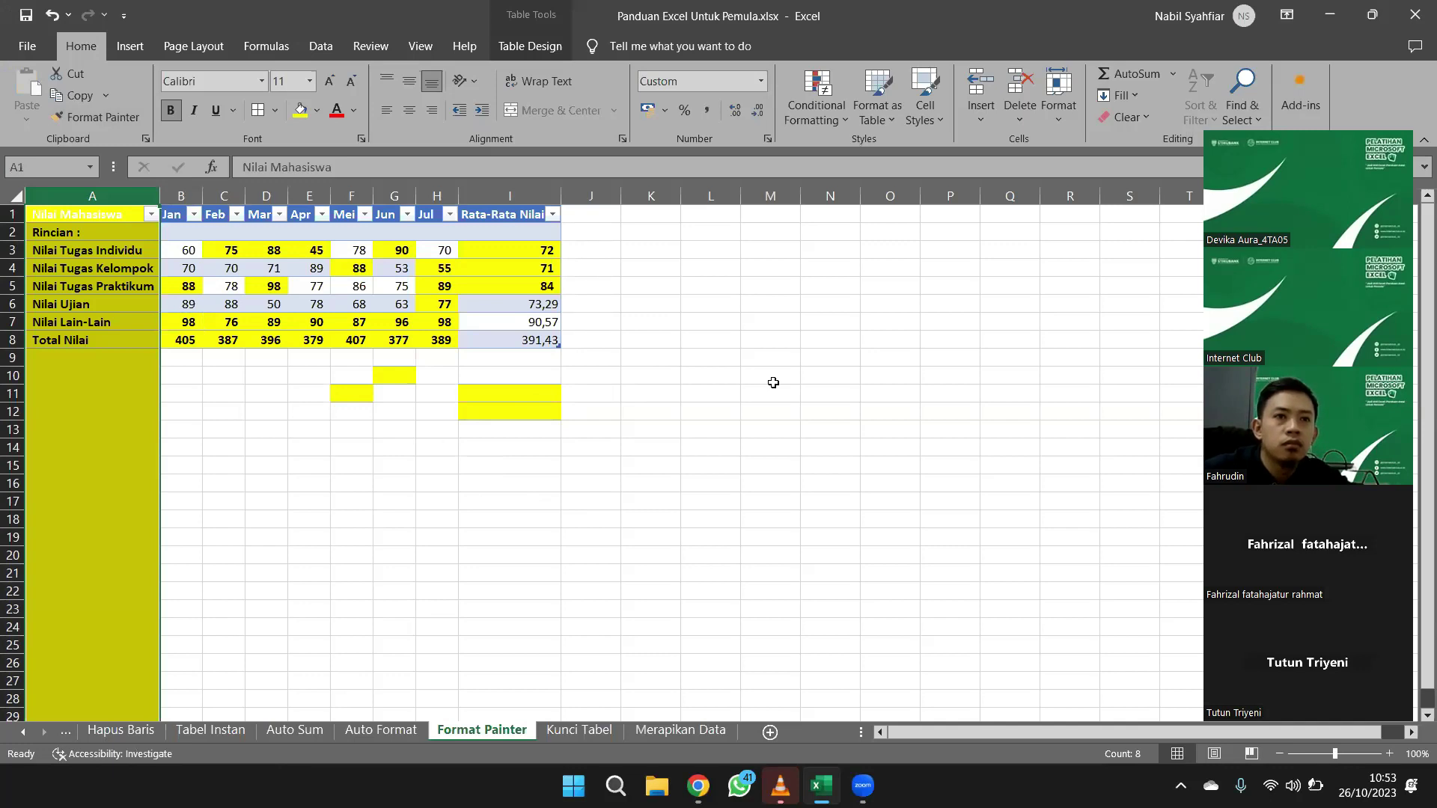
pyautogui.scroll(3, 211, 734)
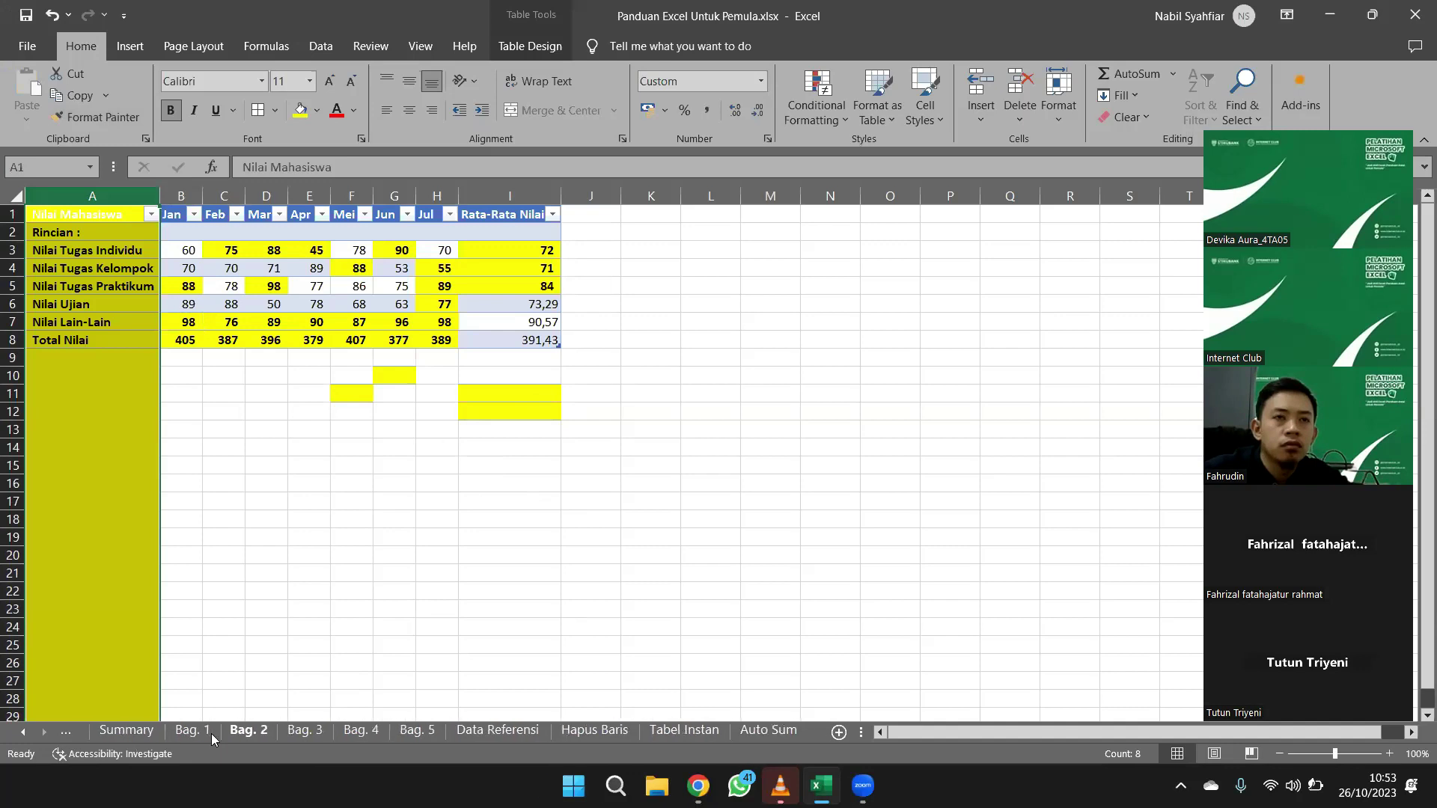
# On the Bag. 2 sheet, change C5's formula from =PROPER(C4) to =PROPER(C1)
pyautogui.click(241, 732)
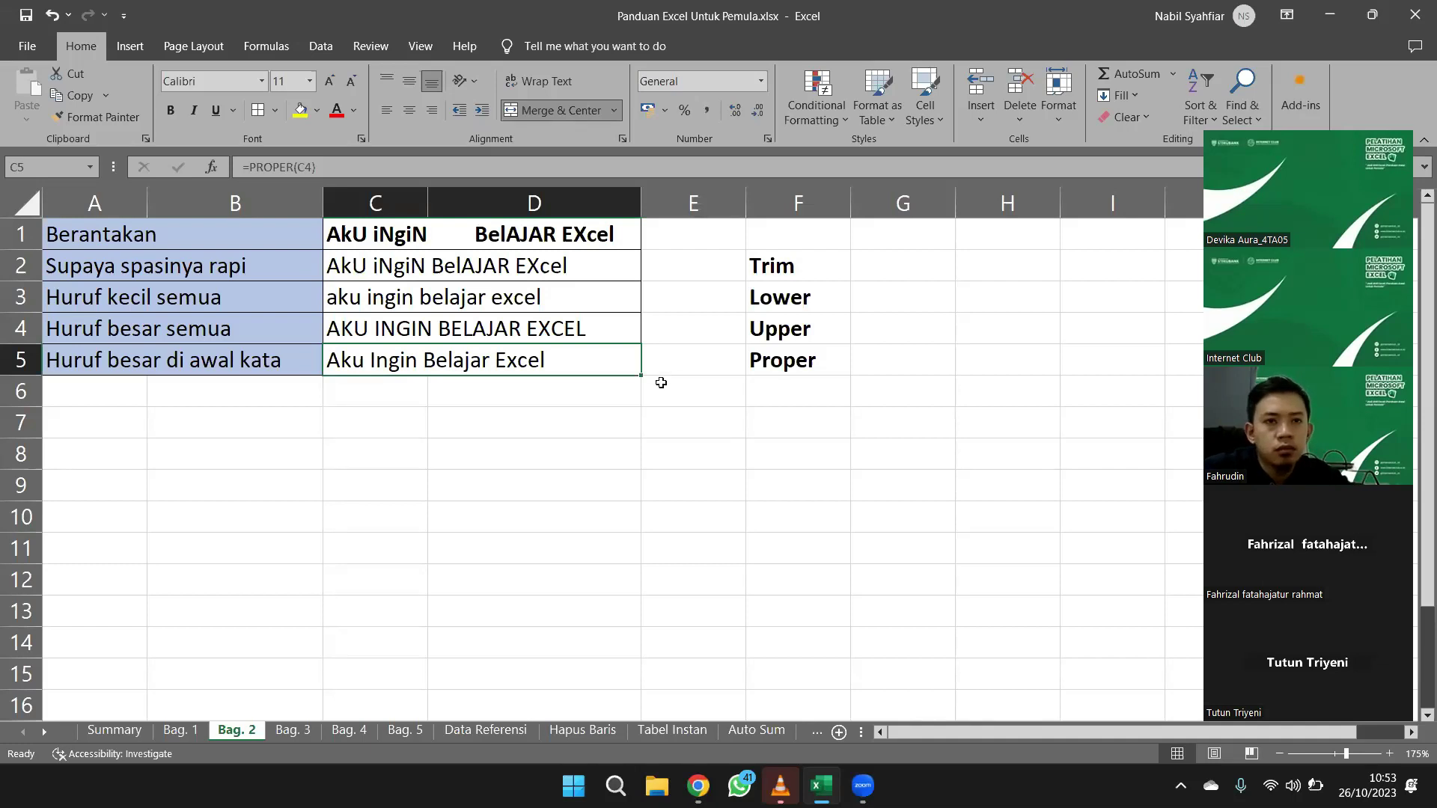
pyautogui.click(496, 424)
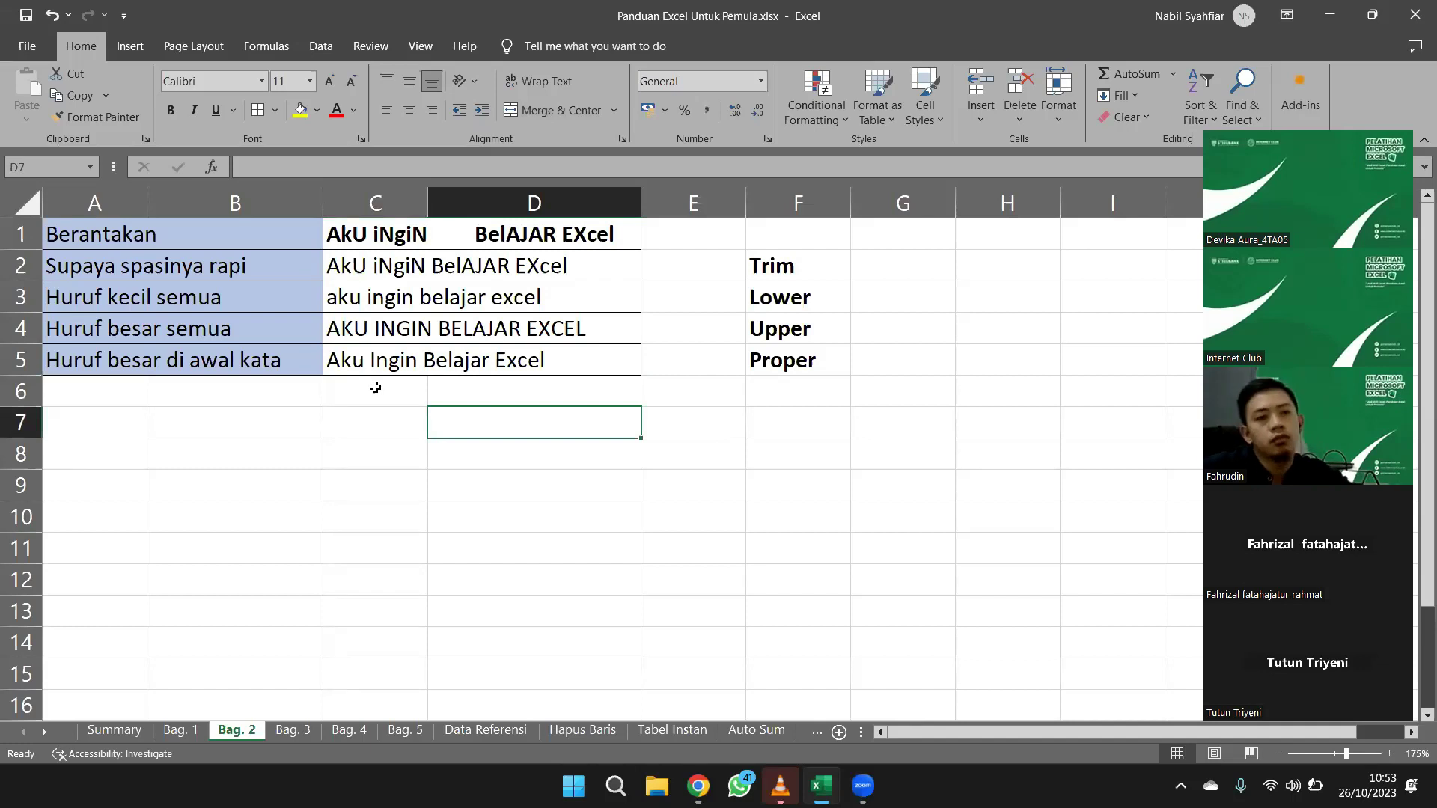
pyautogui.click(380, 235)
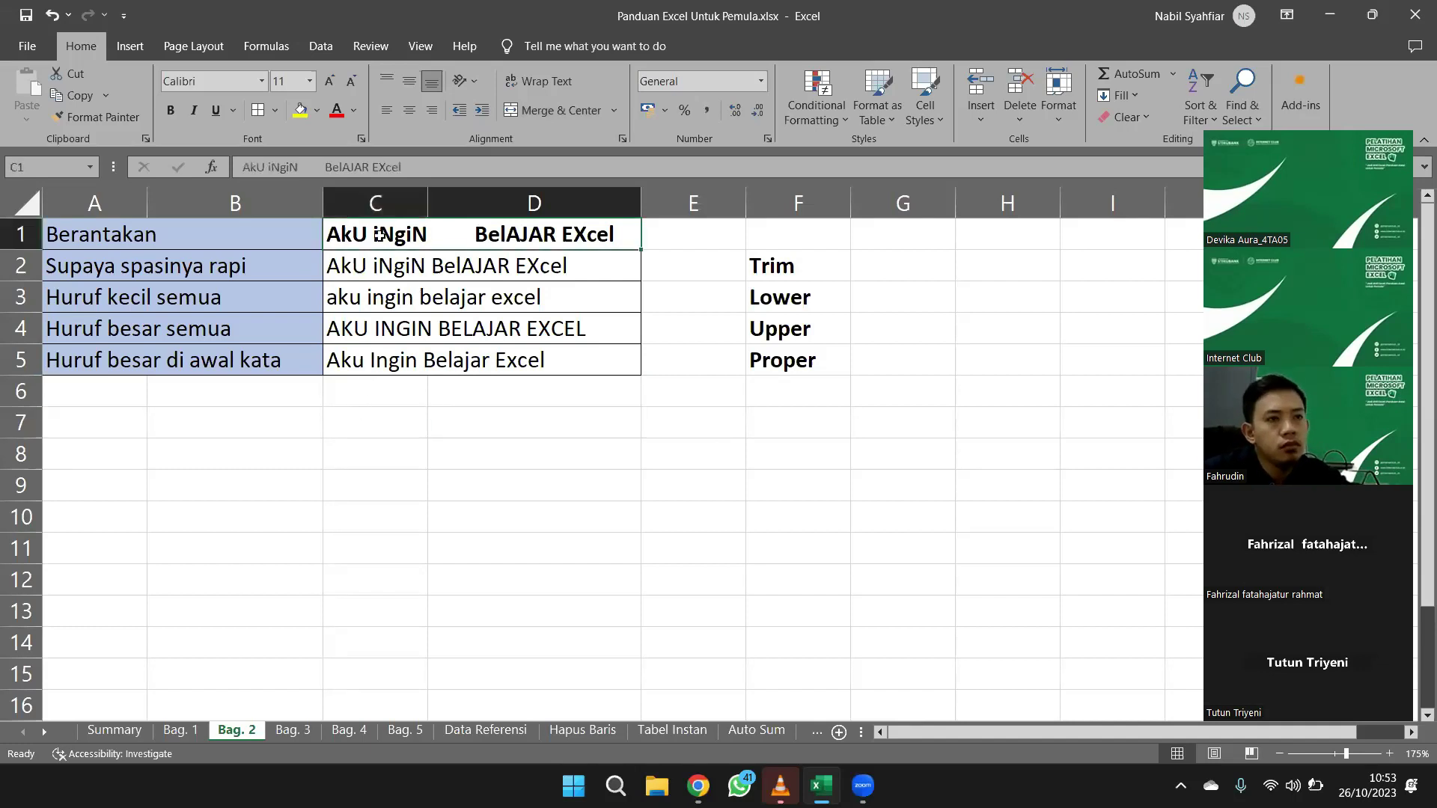
pyautogui.click(375, 365)
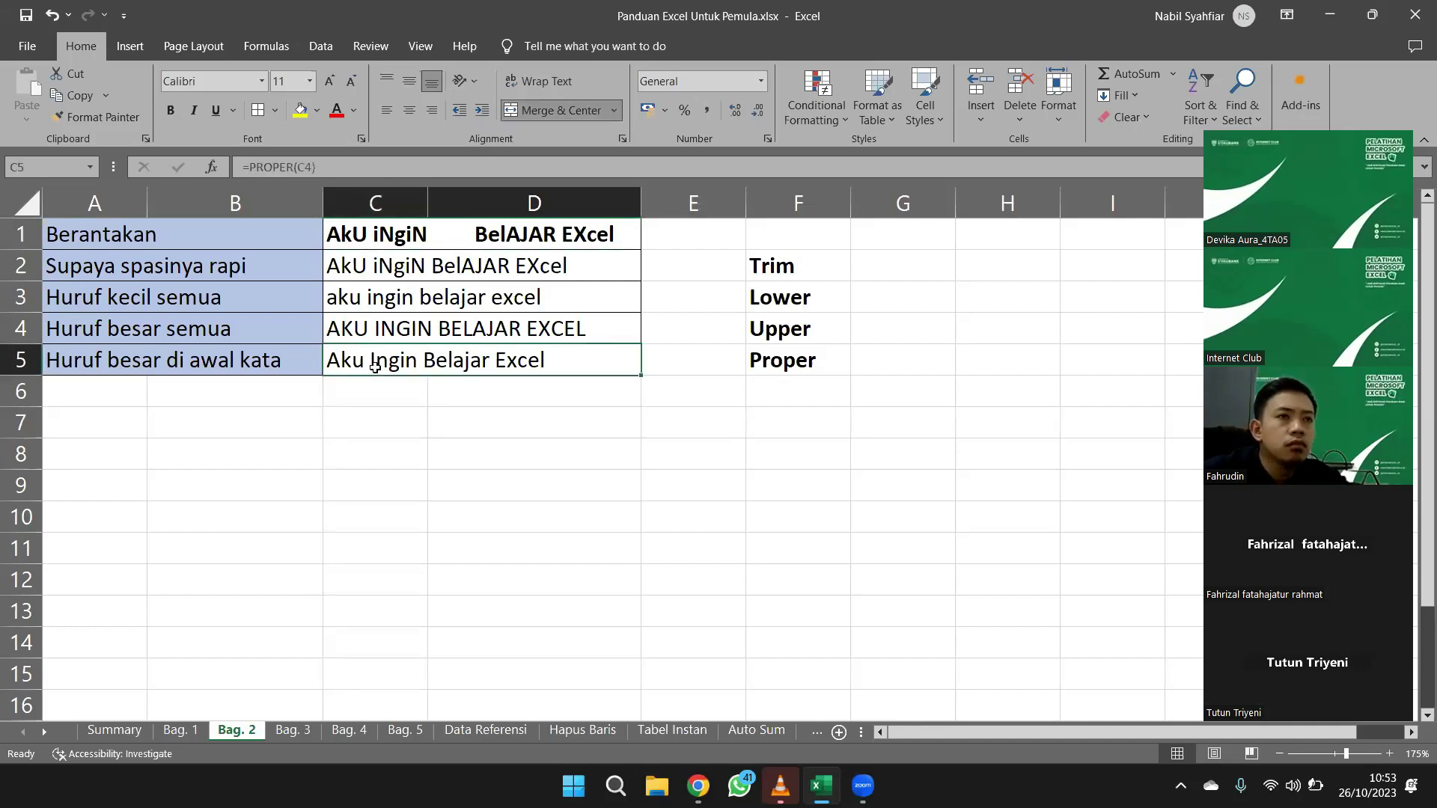
pyautogui.doubleClick(374, 366)
pyautogui.doubleClick(437, 360)
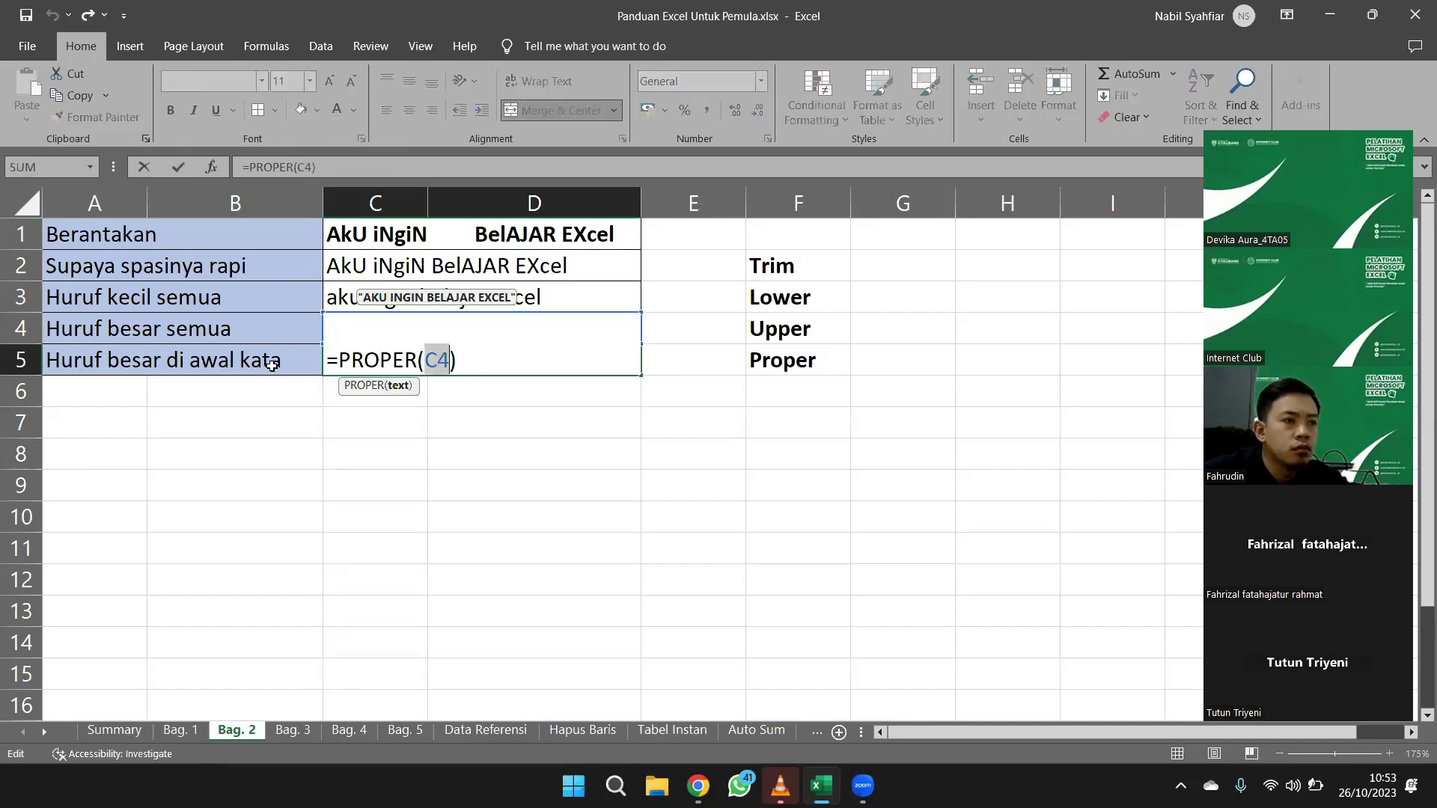
pyautogui.press('BackSpace')
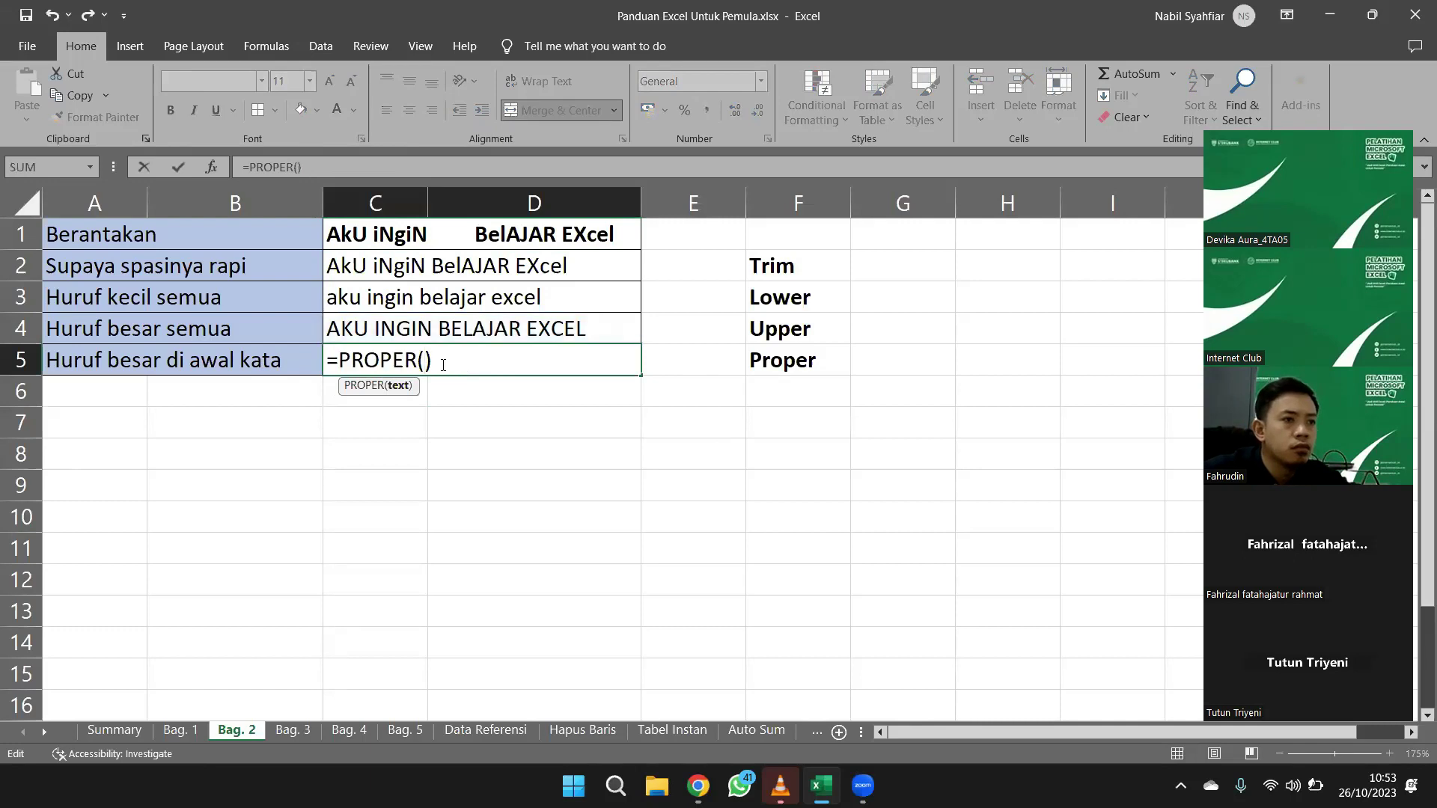
pyautogui.click(433, 235)
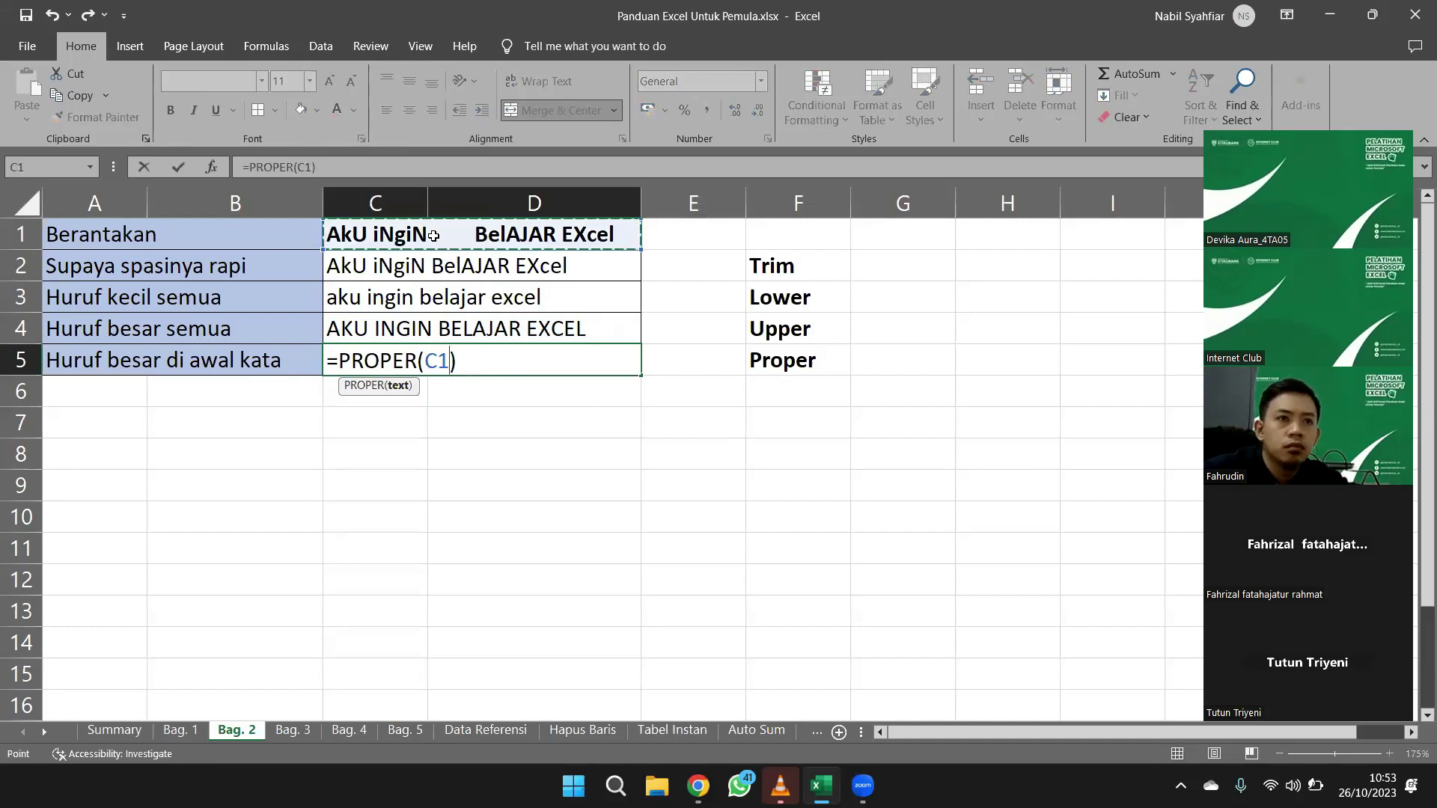
pyautogui.press('Return')
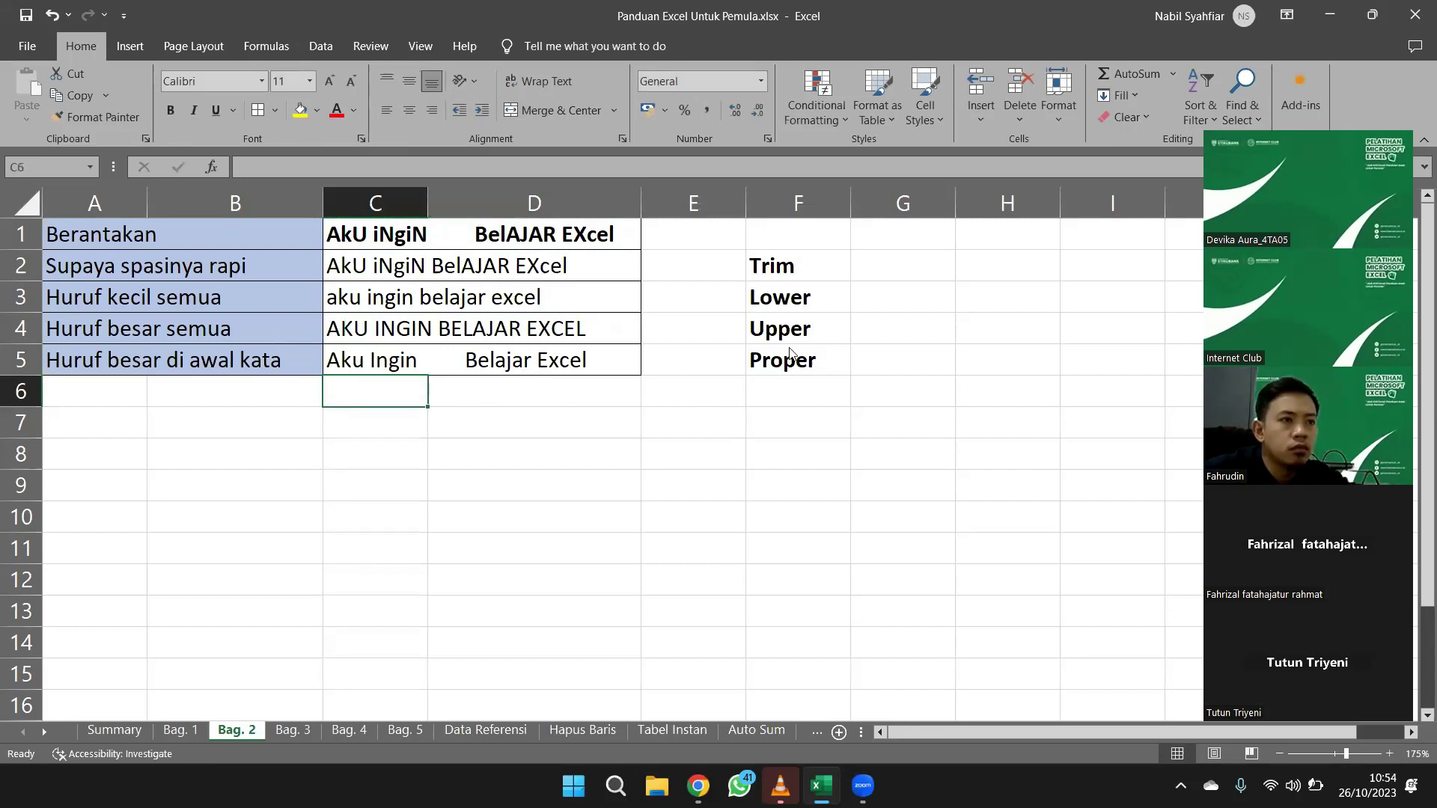
pyautogui.click(480, 359)
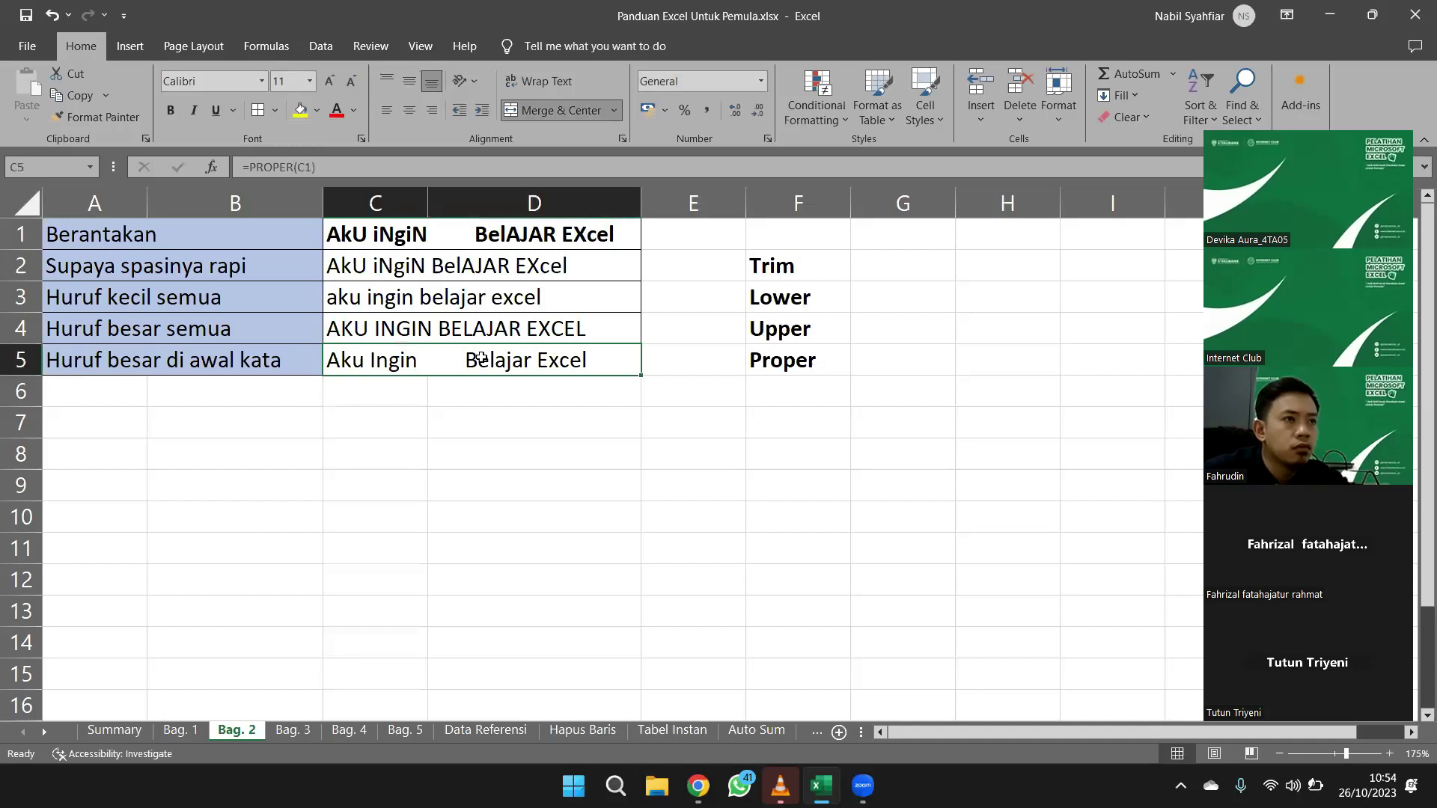